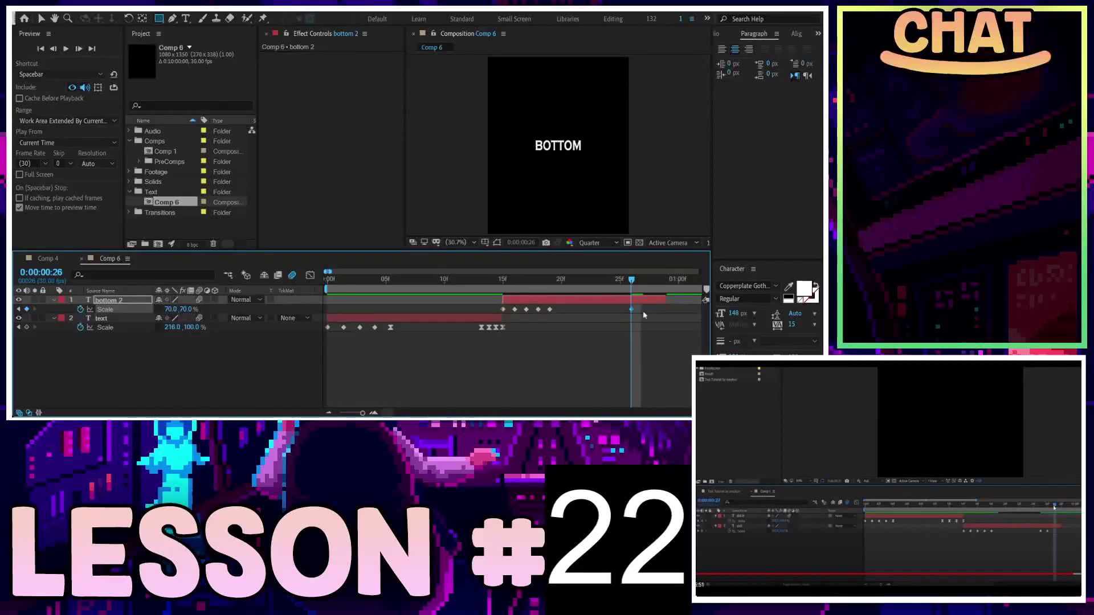
Step: At frame 27, keyframe bottom 2's Scale at 165, 70%
{"action": "scroll", "coordinate": [611, 283], "scroll_direction": "up", "scroll_amount": 3}
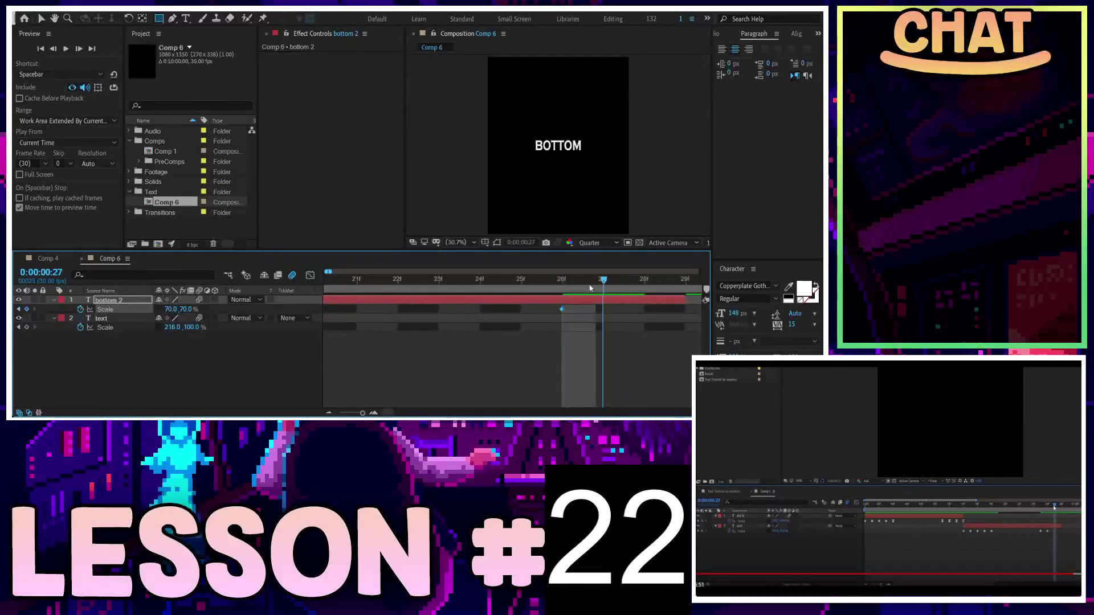
{"action": "key", "text": "Page_Down"}
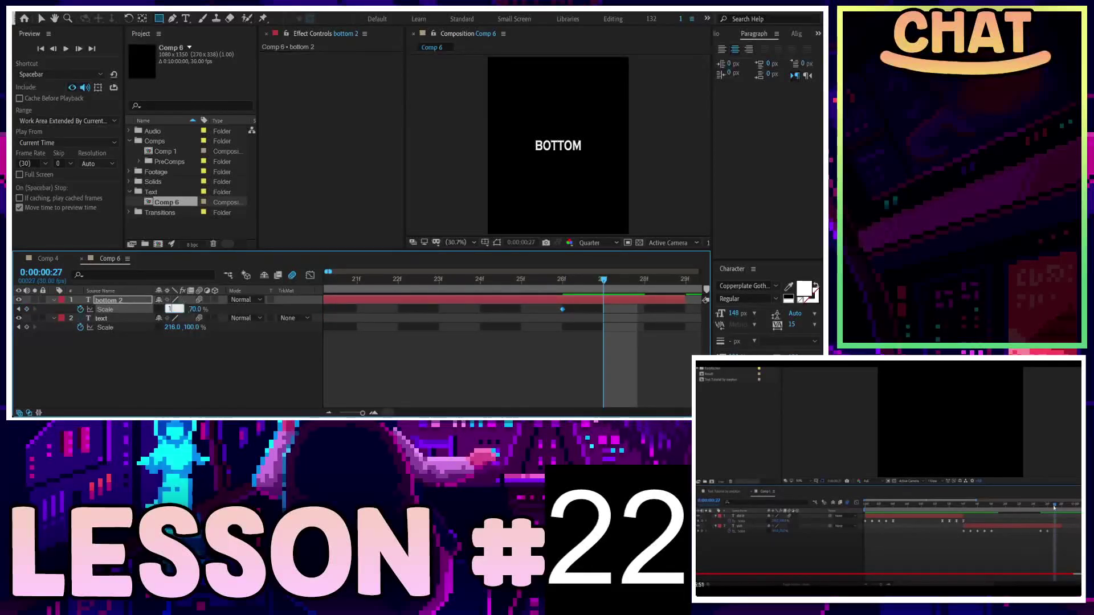
{"action": "type", "text": "105"}
{"action": "key", "text": "Return"}
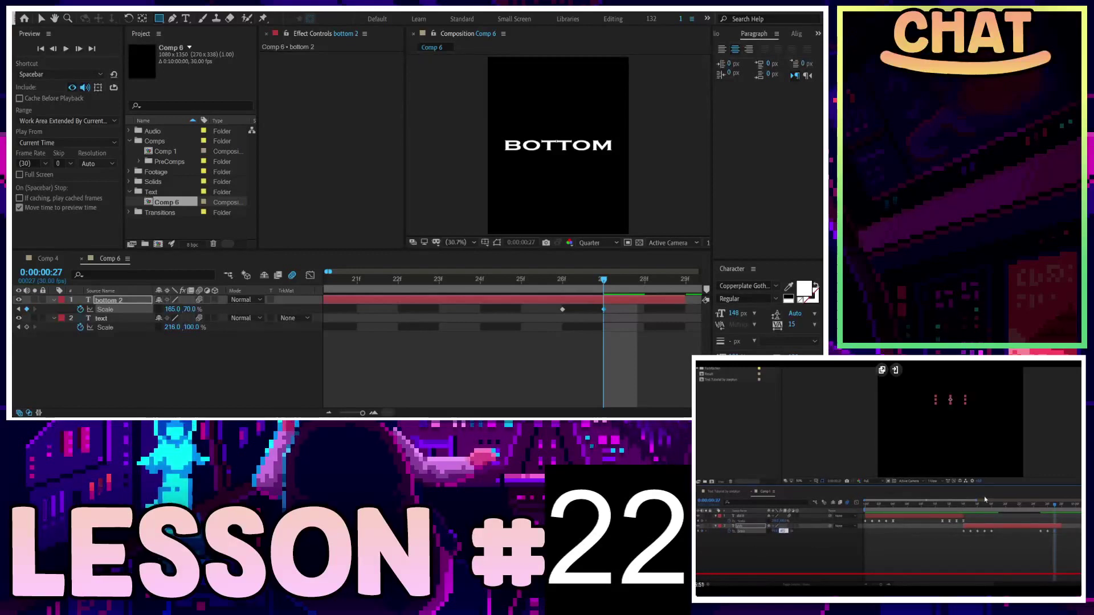
Step: At frame 28, keyframe bottom 2's Scale at 95, 415%
{"action": "left_click", "coordinate": [622, 283]}
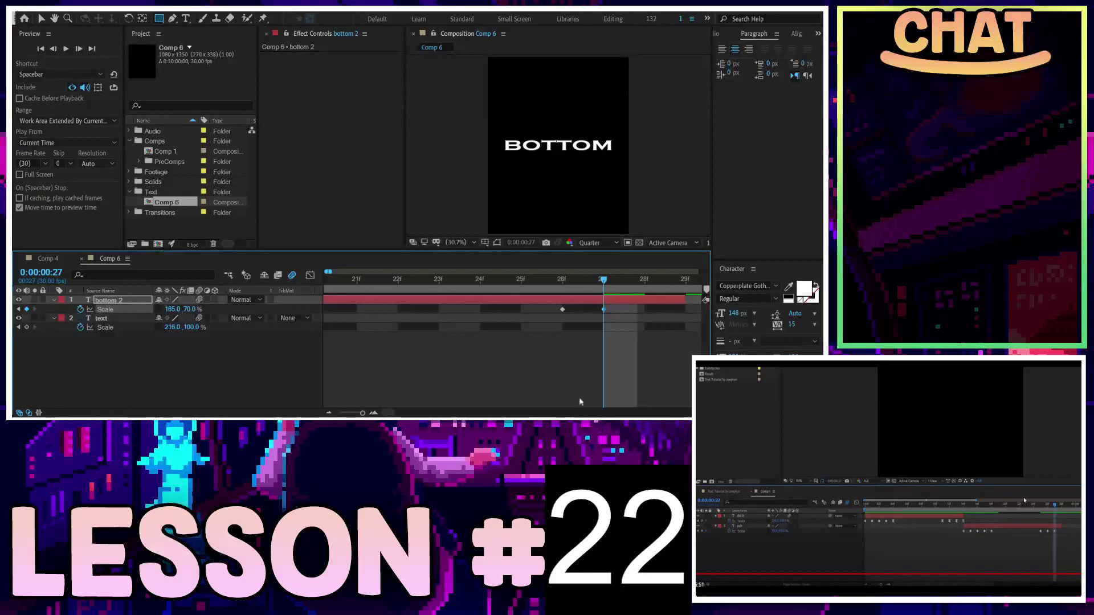
{"action": "left_click", "coordinate": [623, 282]}
{"action": "left_click", "coordinate": [171, 308]}
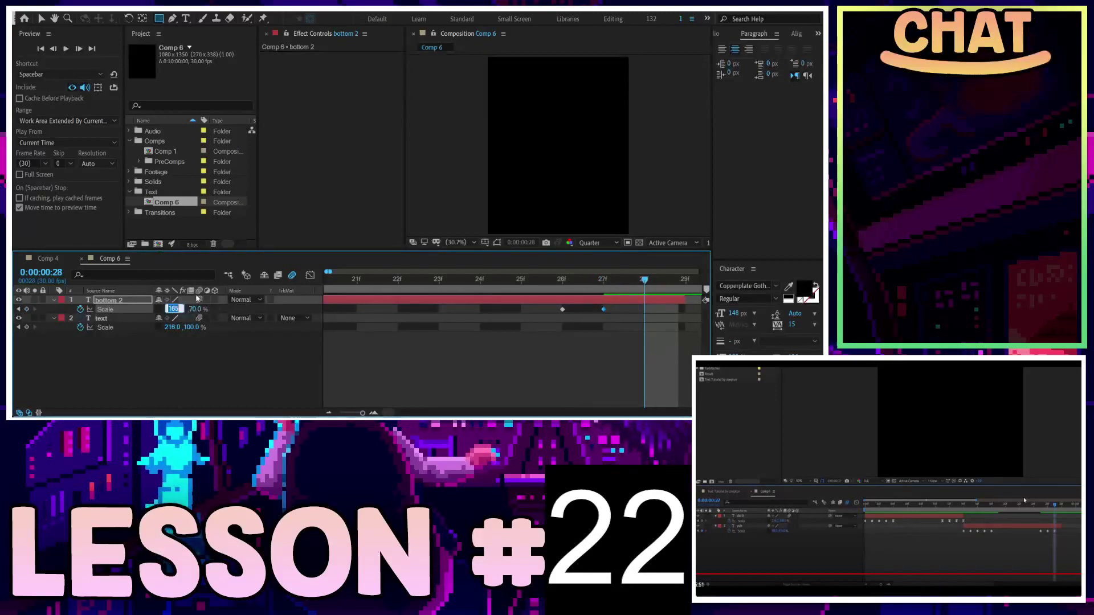
{"action": "type", "text": "95"}
{"action": "key", "text": "Tab"}
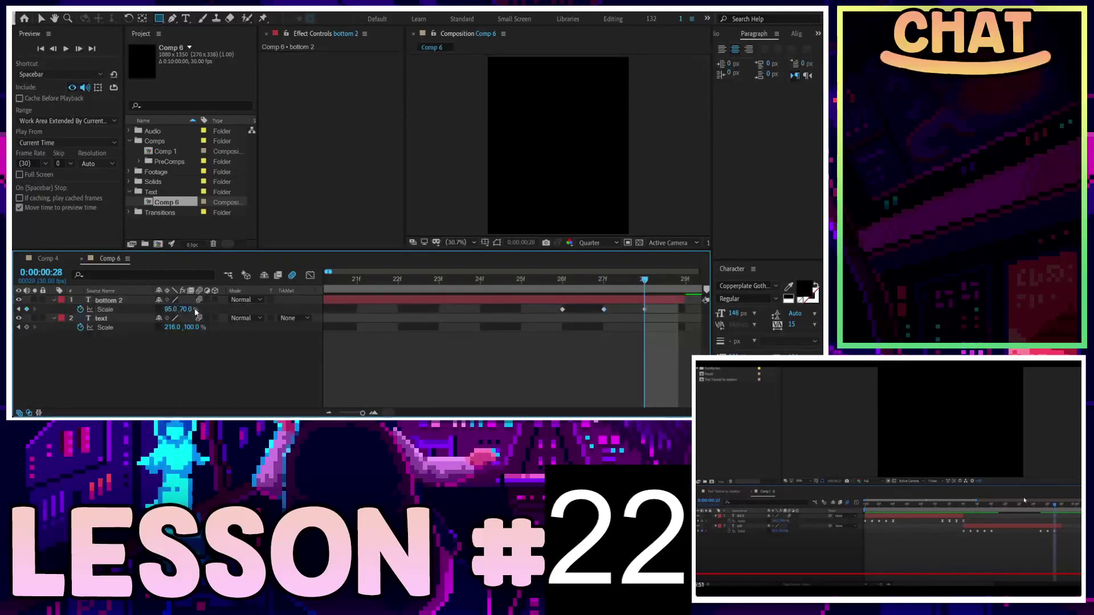
{"action": "key", "text": "Return"}
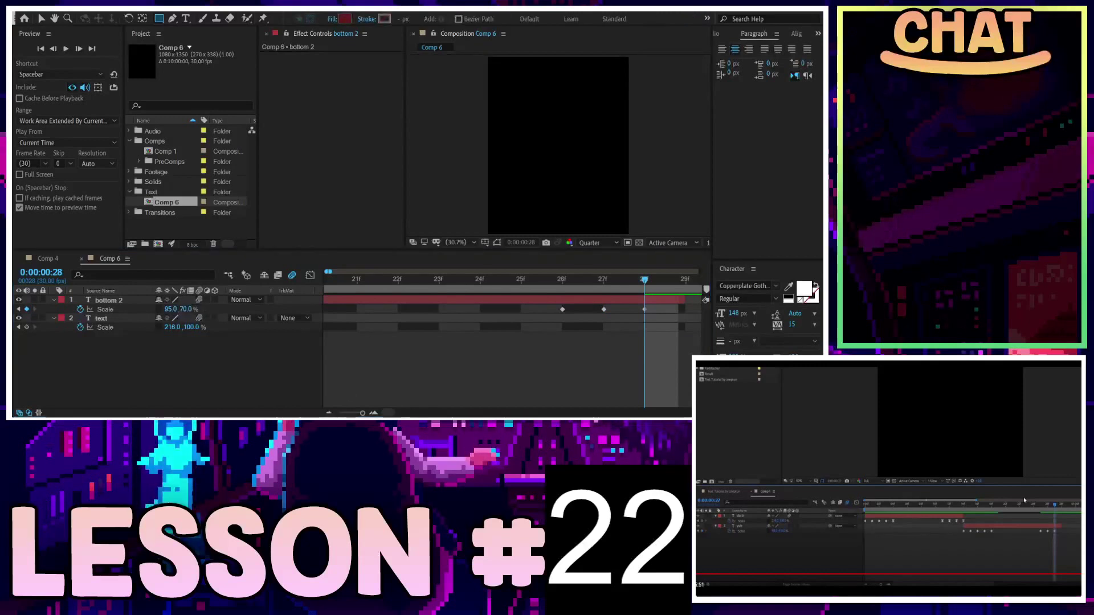
{"action": "left_click", "coordinate": [188, 309]}
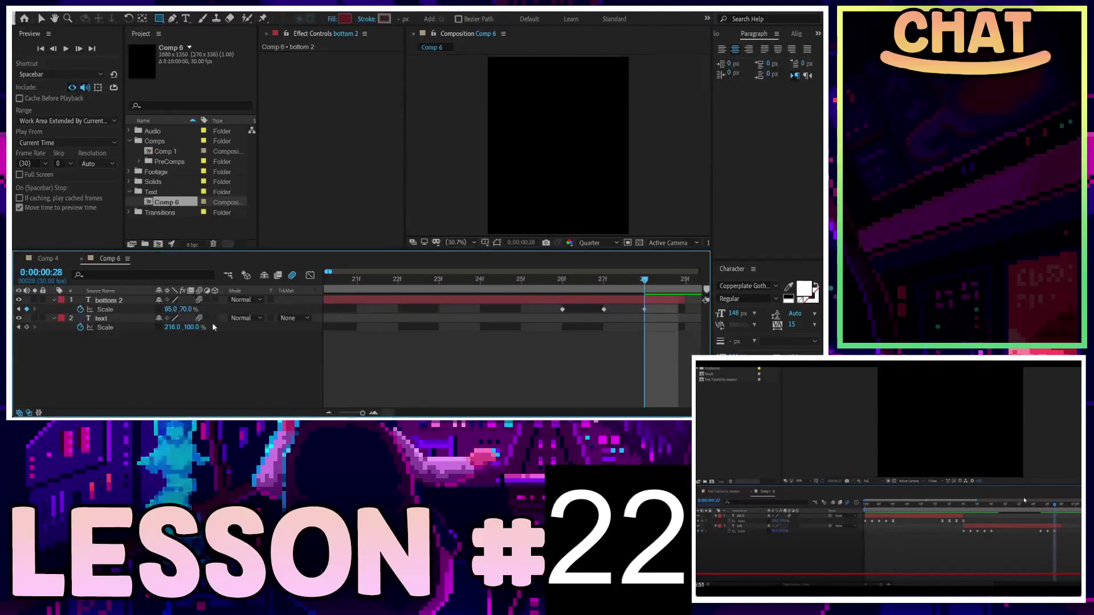
{"action": "type", "text": "41"}
{"action": "key", "text": "Return"}
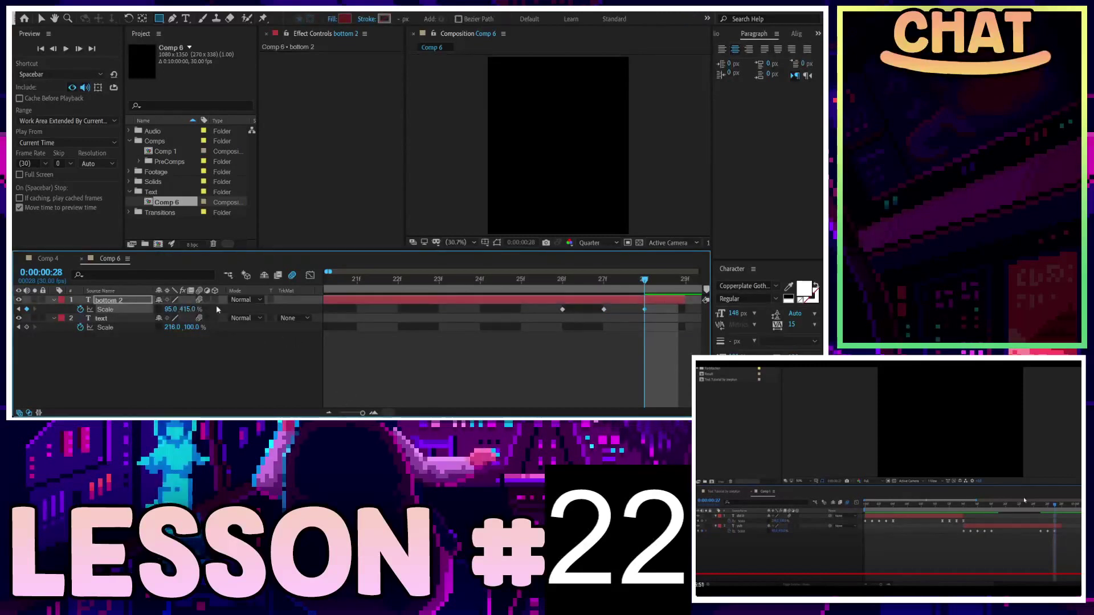
{"action": "scroll", "coordinate": [454, 353], "scroll_direction": "down", "scroll_amount": 2}
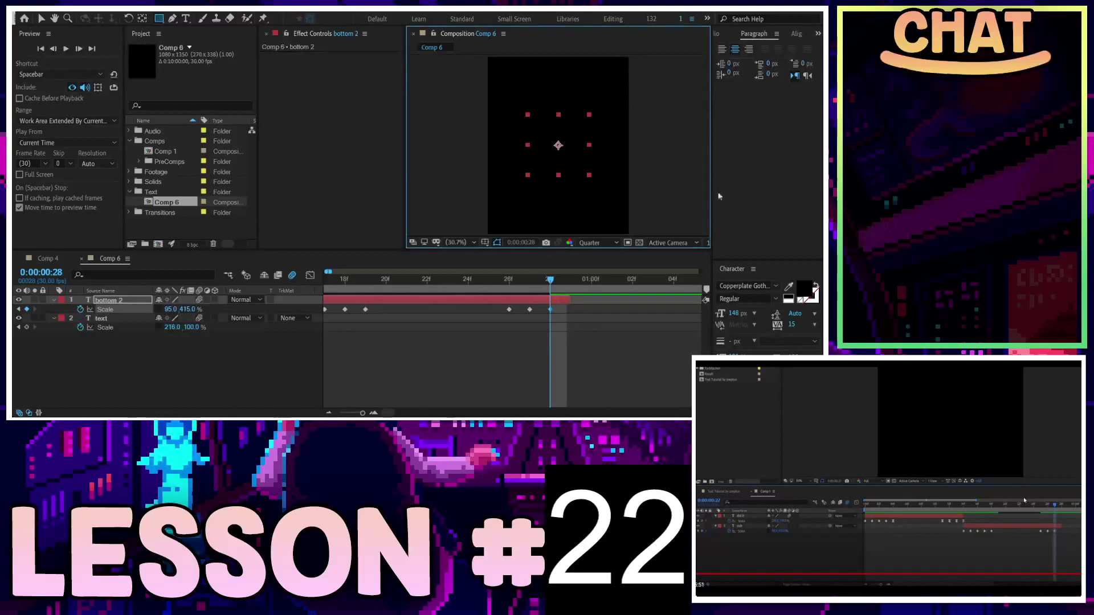
Step: Undo the 415% height so frame 28 goes back to 95, 70%
{"action": "left_click", "coordinate": [200, 358]}
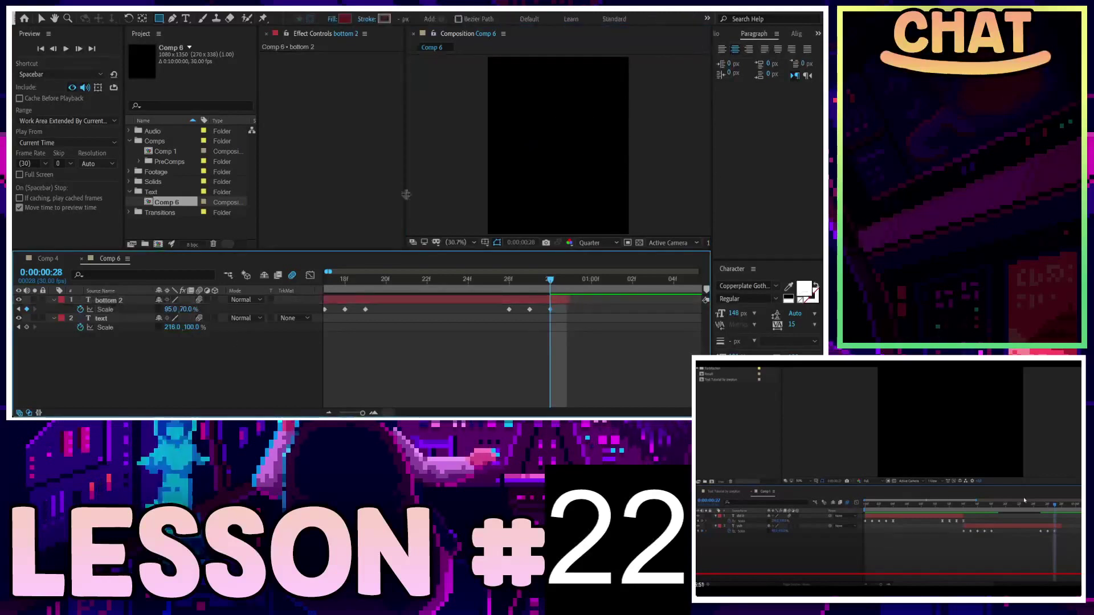
{"action": "key", "text": "ctrl+z"}
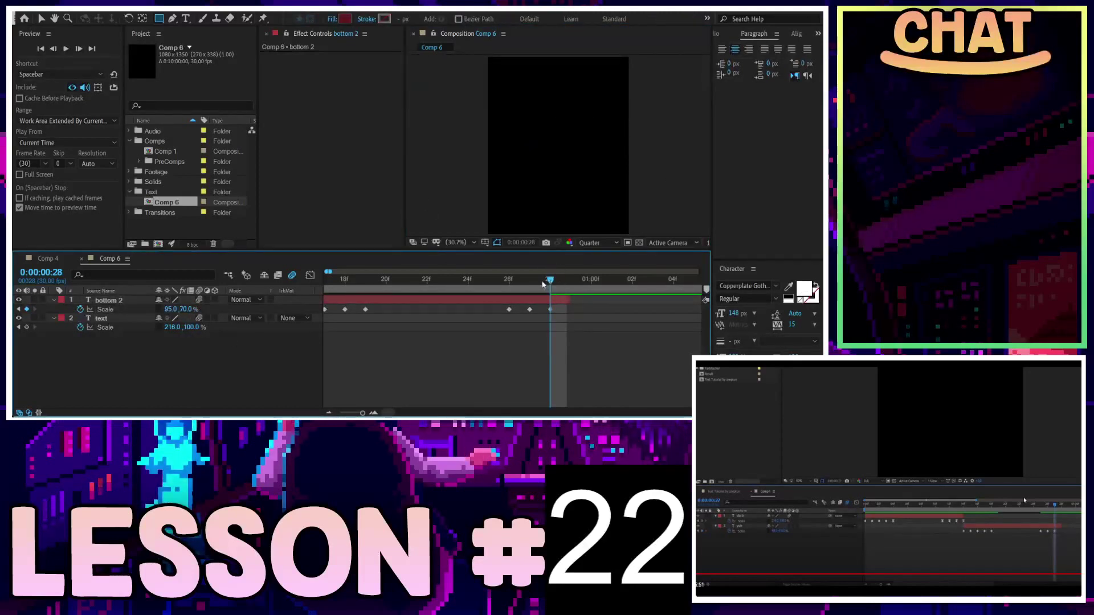
{"action": "left_click_drag", "start_coordinate": [543, 284], "coordinate": [555, 286]}
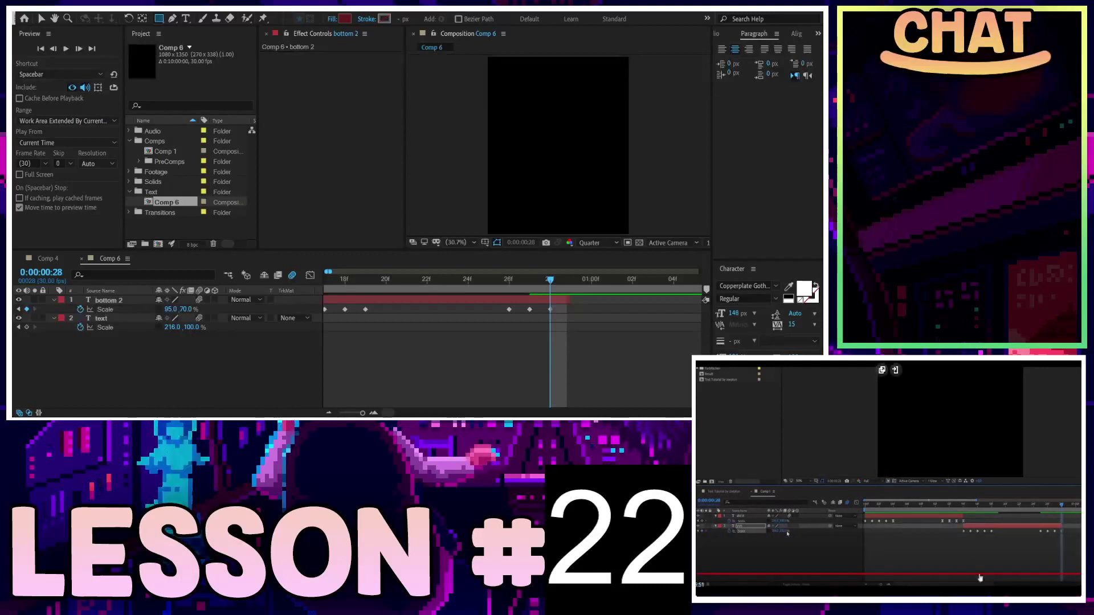
Step: Keyframe bottom 2's Scale at 184, 282% on frame 29
{"action": "left_click", "coordinate": [551, 308]}
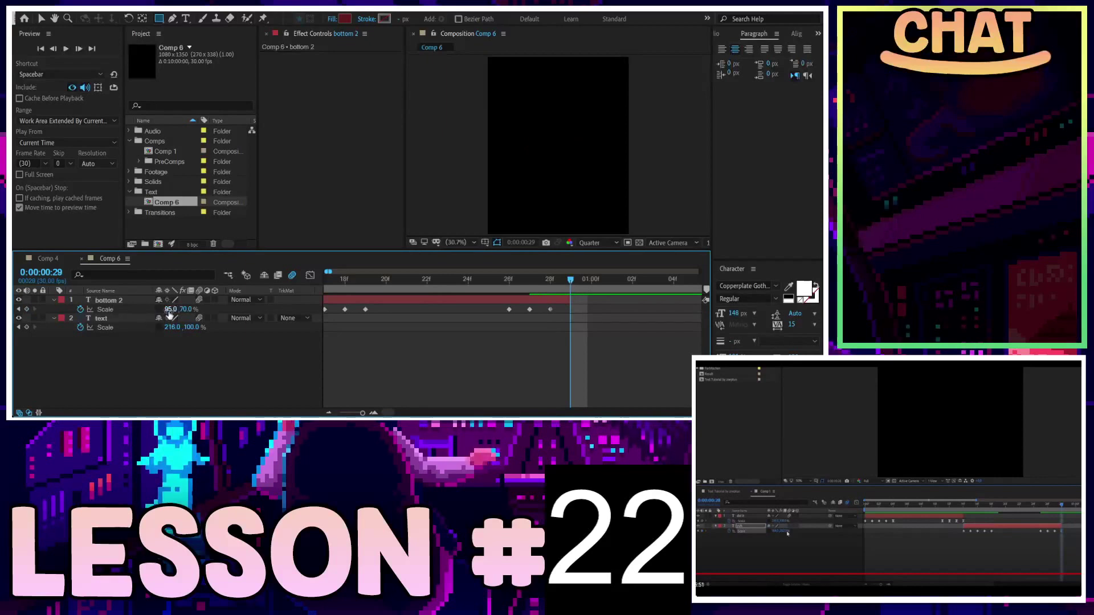
{"action": "type", "text": "184"}
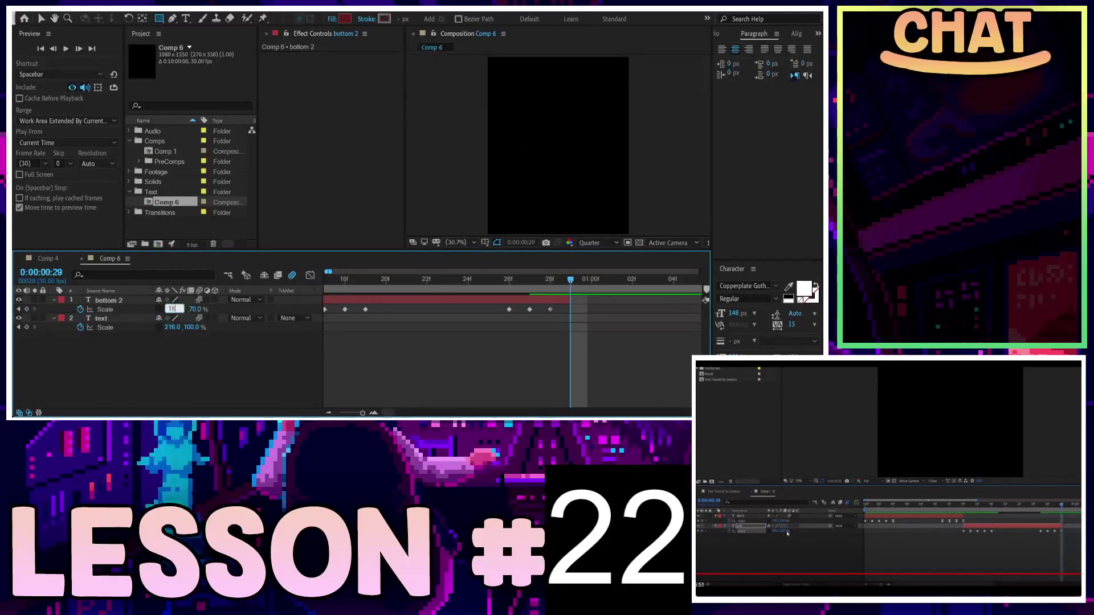
{"action": "key", "text": "Return"}
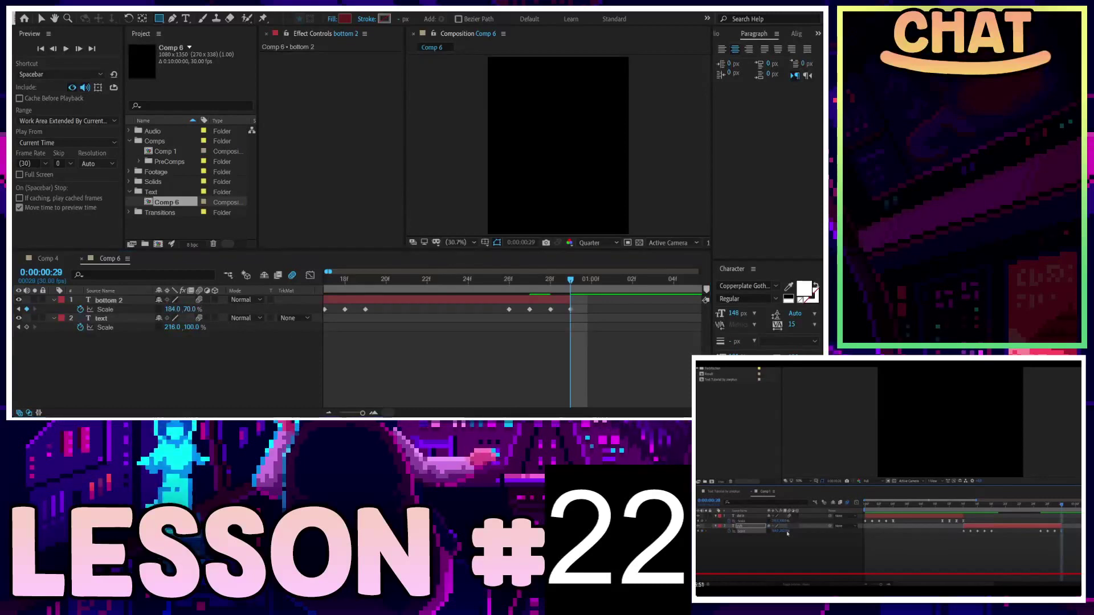
{"action": "left_click", "coordinate": [195, 314]}
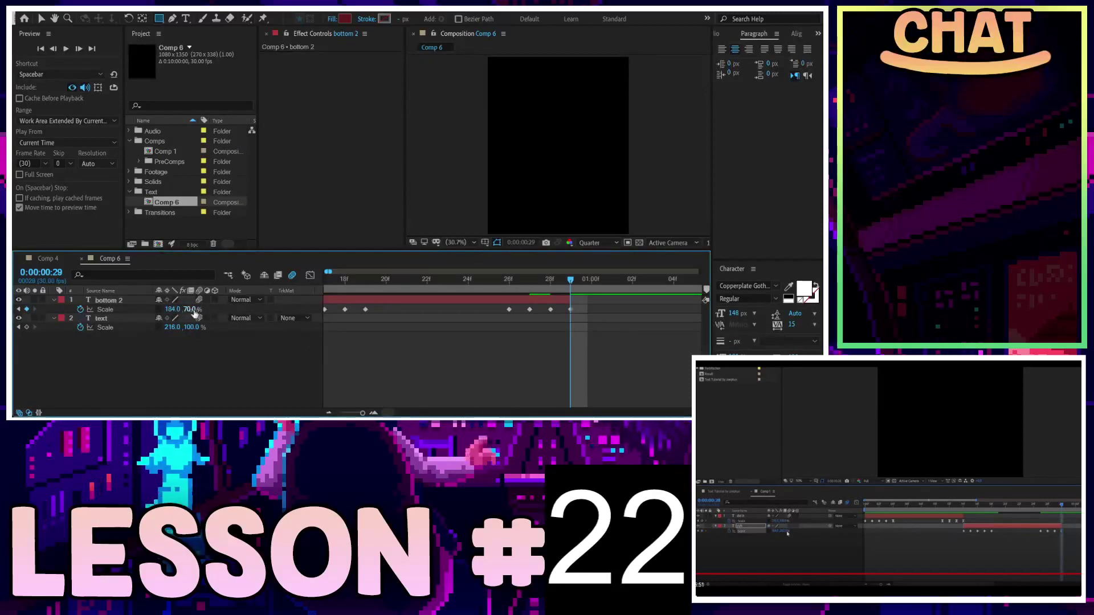
{"action": "type", "text": "28"}
{"action": "key", "text": "Return"}
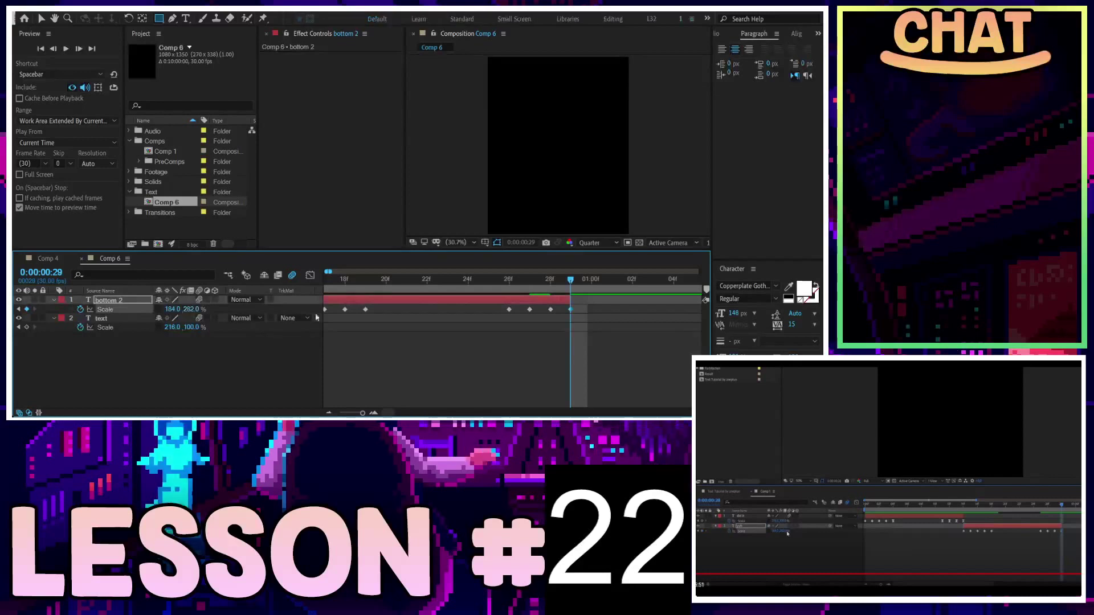
Step: Apply Easy Ease to bottom 2's later Scale keyframes and show them as value curves
{"action": "key", "text": "minus"}
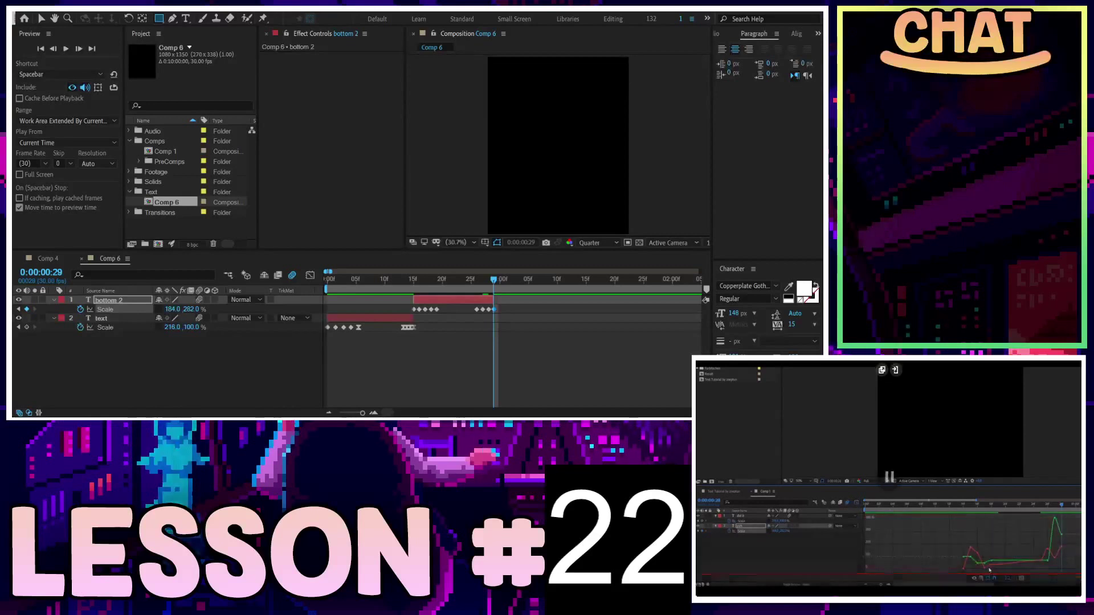
{"action": "key", "text": "equal"}
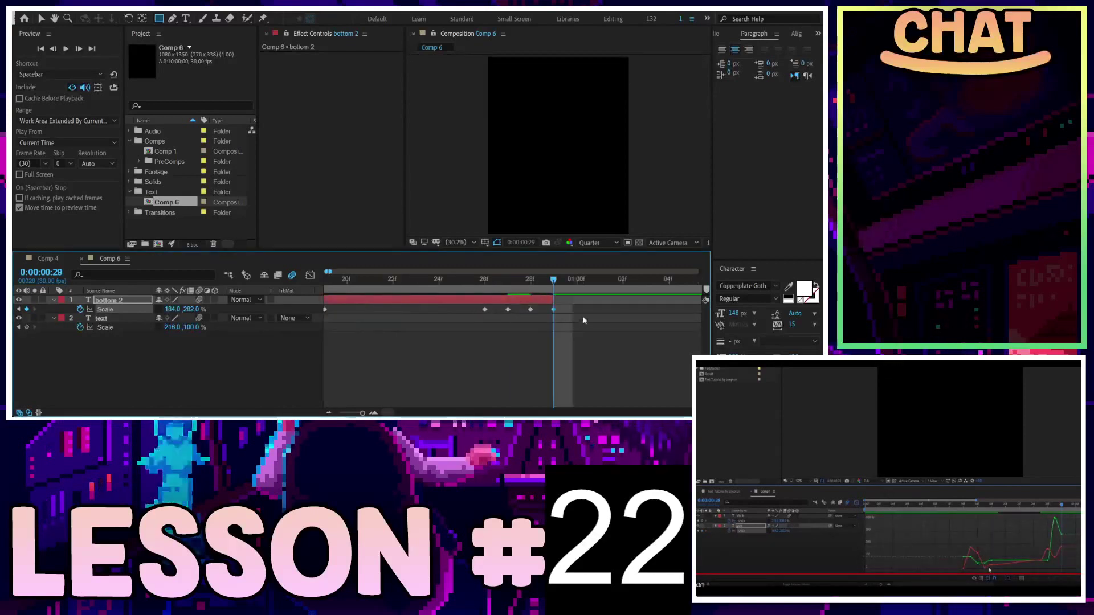
{"action": "left_click_drag", "start_coordinate": [579, 321], "coordinate": [445, 306]}
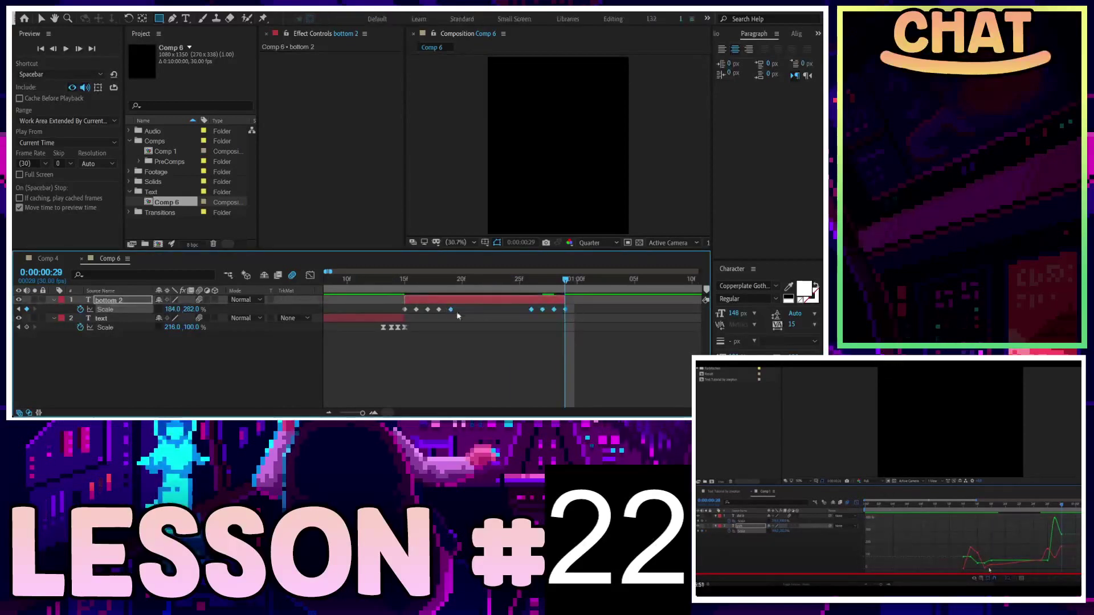
{"action": "key", "text": "F9"}
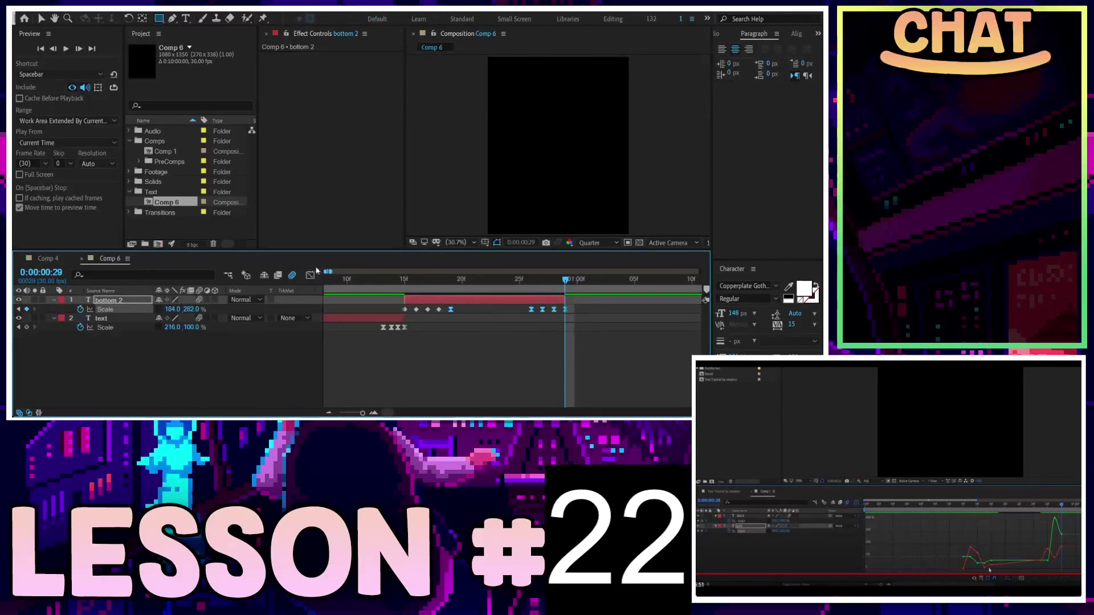
{"action": "left_click", "coordinate": [310, 276]}
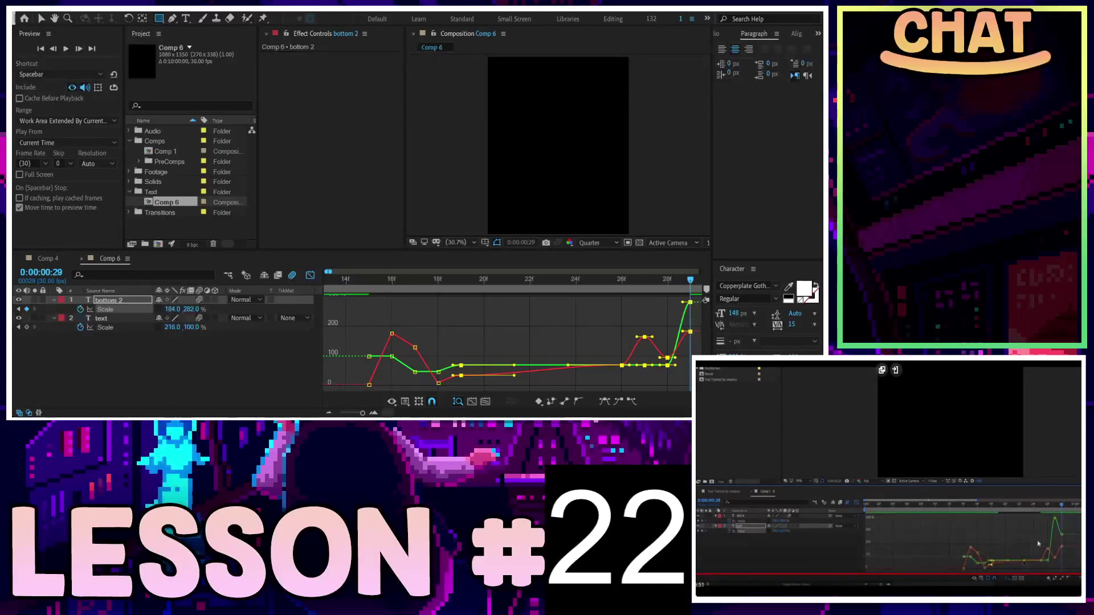
Step: Reshape the yellow and red Scale curve handles and raise a keyframe for a springy overshoot
{"action": "left_click", "coordinate": [536, 407]}
{"action": "left_click_drag", "start_coordinate": [514, 376], "coordinate": [467, 372]}
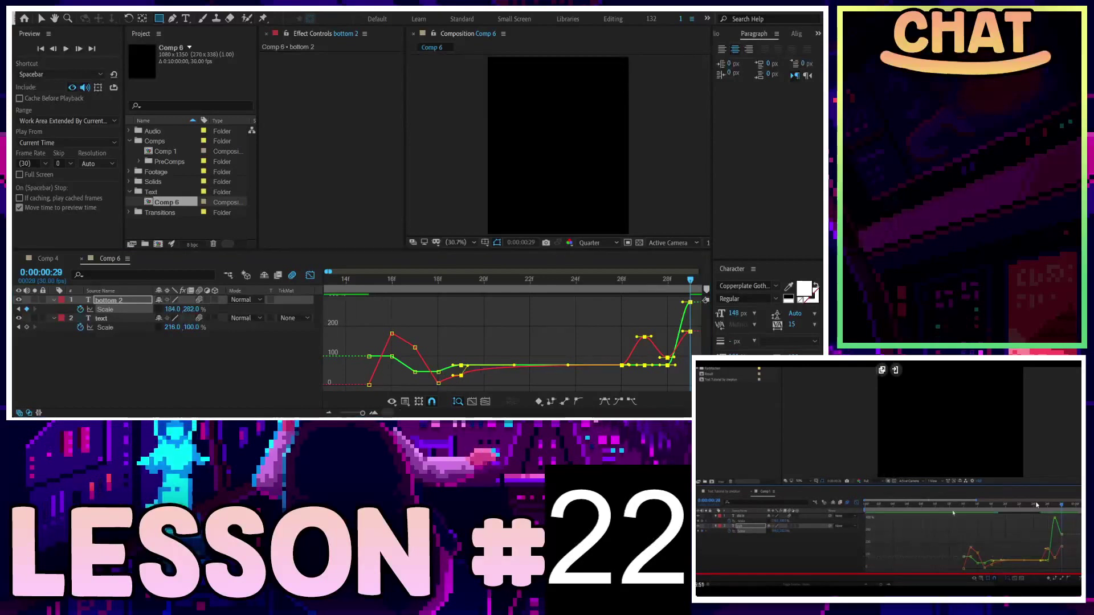
{"action": "left_click", "coordinate": [573, 368]}
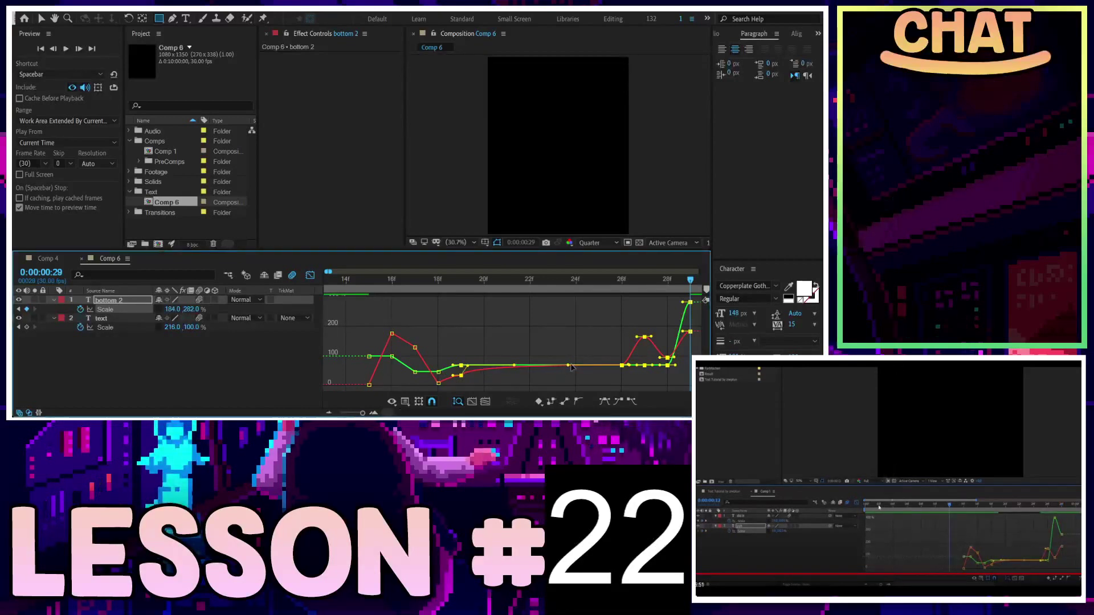
{"action": "scroll", "coordinate": [570, 370], "scroll_direction": "up", "scroll_amount": 3}
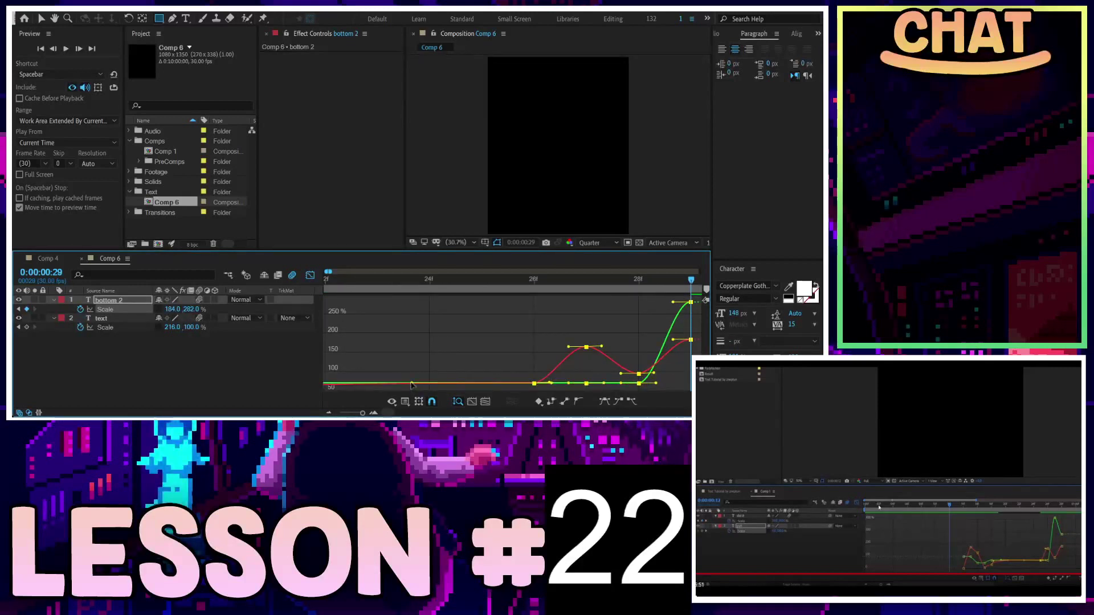
{"action": "mouse_move", "coordinate": [411, 383]}
{"action": "left_mouse_down"}
{"action": "mouse_move", "coordinate": [339, 385]}
{"action": "mouse_move", "coordinate": [348, 376]}
{"action": "left_mouse_up"}
{"action": "scroll", "coordinate": [370, 379], "scroll_direction": "down", "scroll_amount": 3}
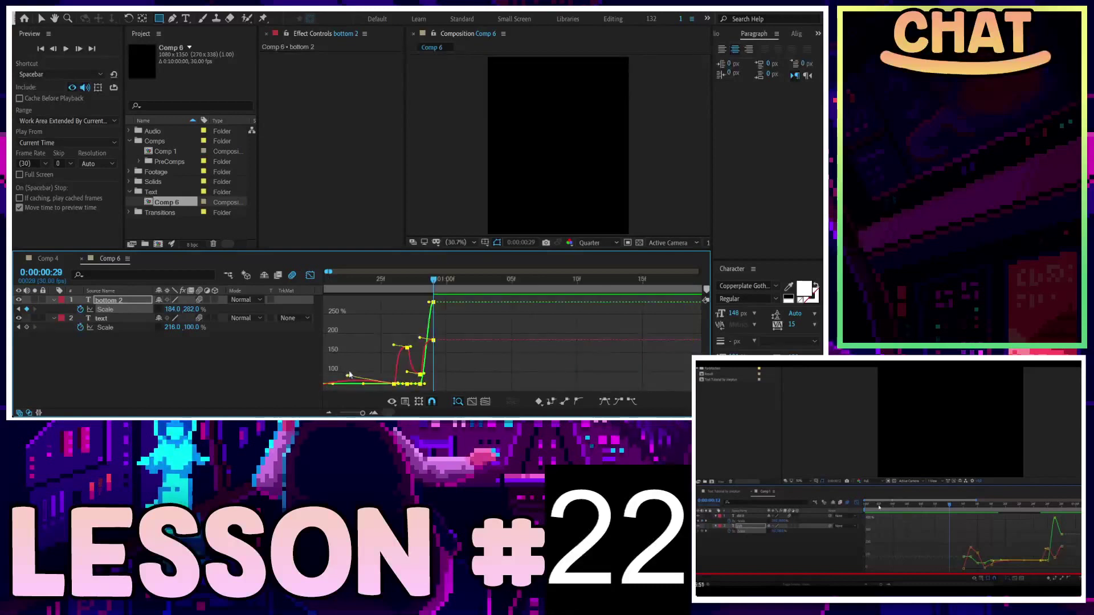
{"action": "scroll", "coordinate": [390, 417], "scroll_direction": "left", "scroll_amount": 5}
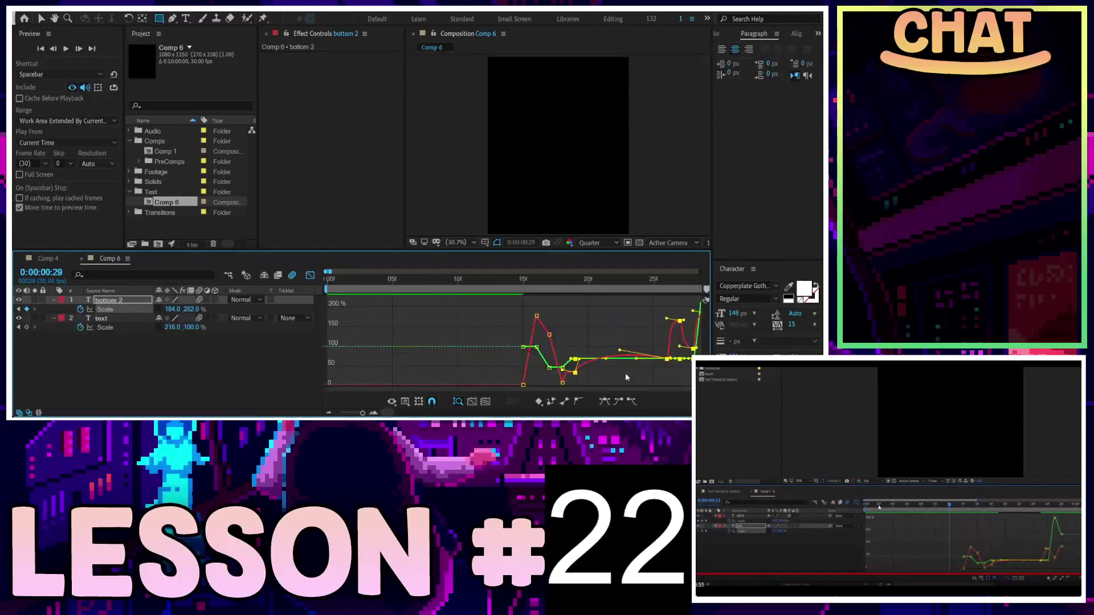
{"action": "scroll", "coordinate": [624, 364], "scroll_direction": "up", "scroll_amount": 3}
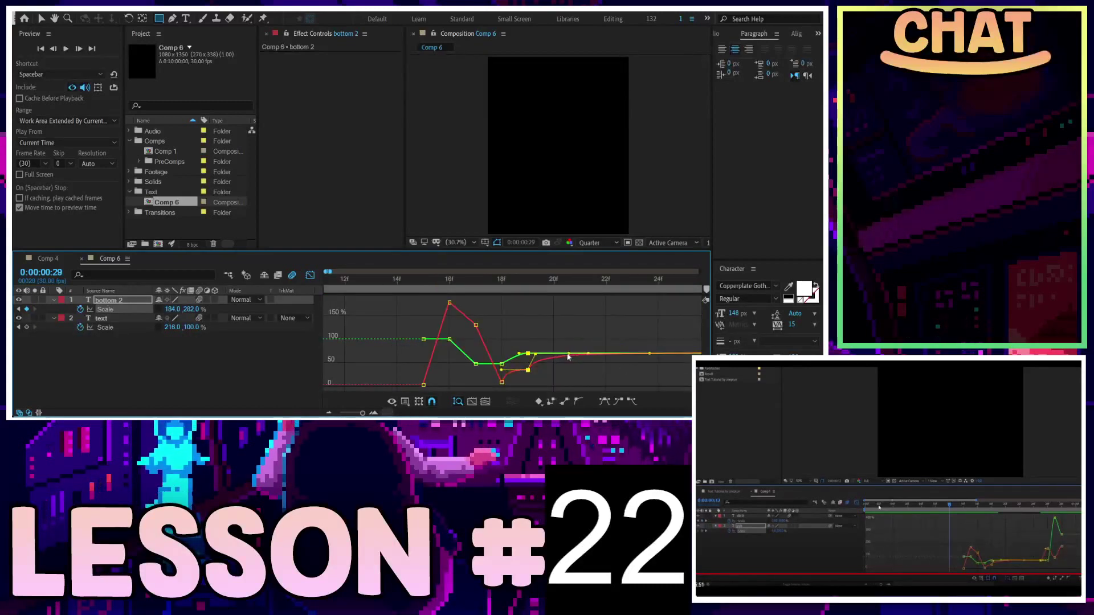
{"action": "left_click_drag", "start_coordinate": [542, 356], "coordinate": [540, 353]}
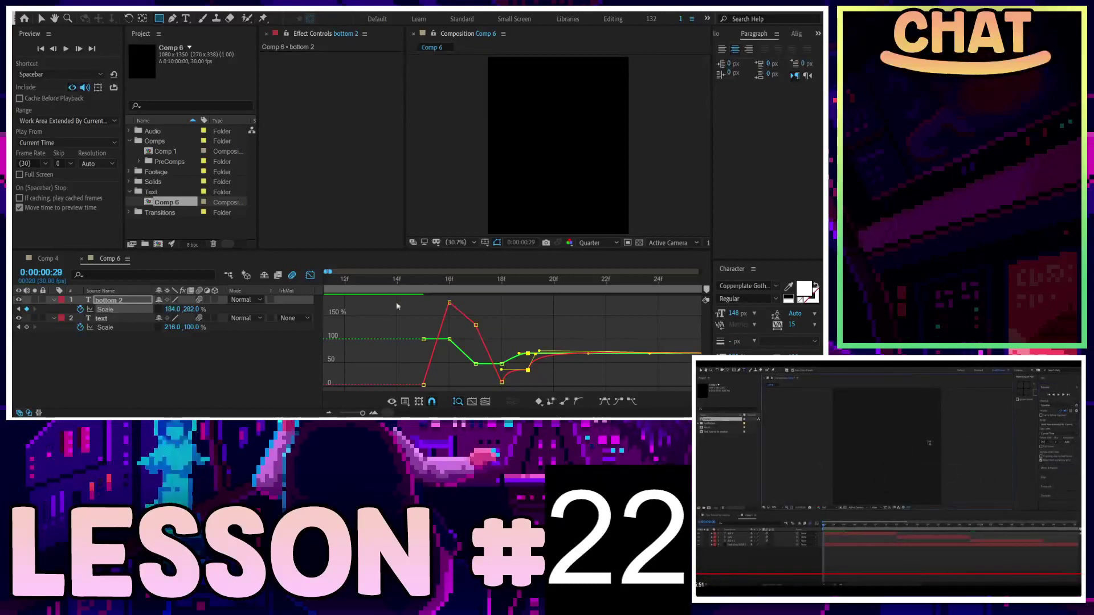
Step: Duplicate the text layer, move text 2 to the top, and delay it to about 20f
{"action": "left_click", "coordinate": [310, 275]}
{"action": "key", "text": "ctrl+d"}
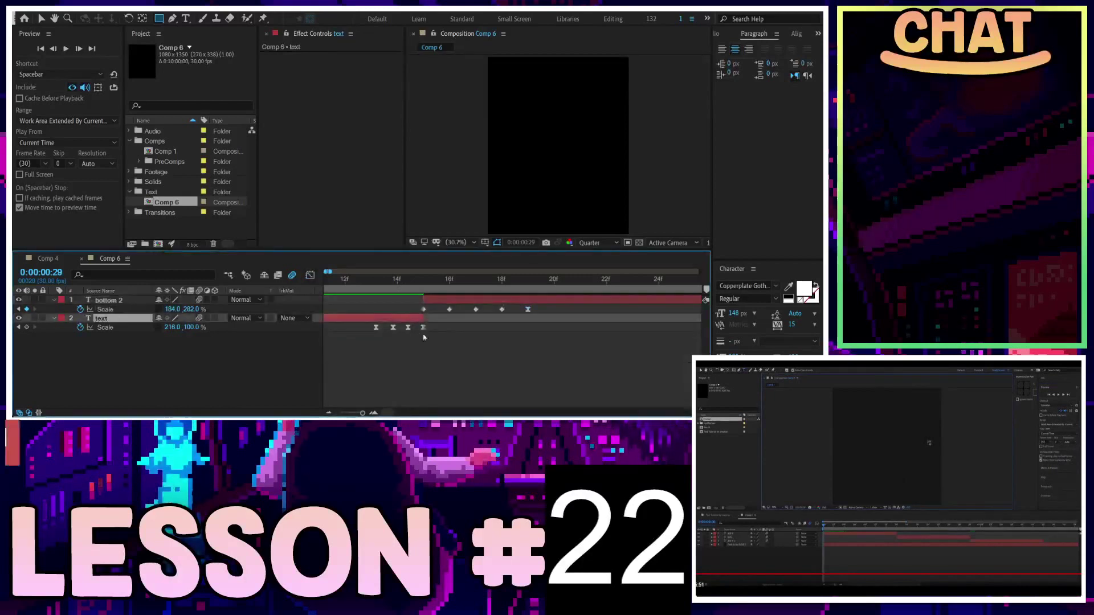
{"action": "scroll", "coordinate": [463, 351], "scroll_direction": "down", "scroll_amount": 5}
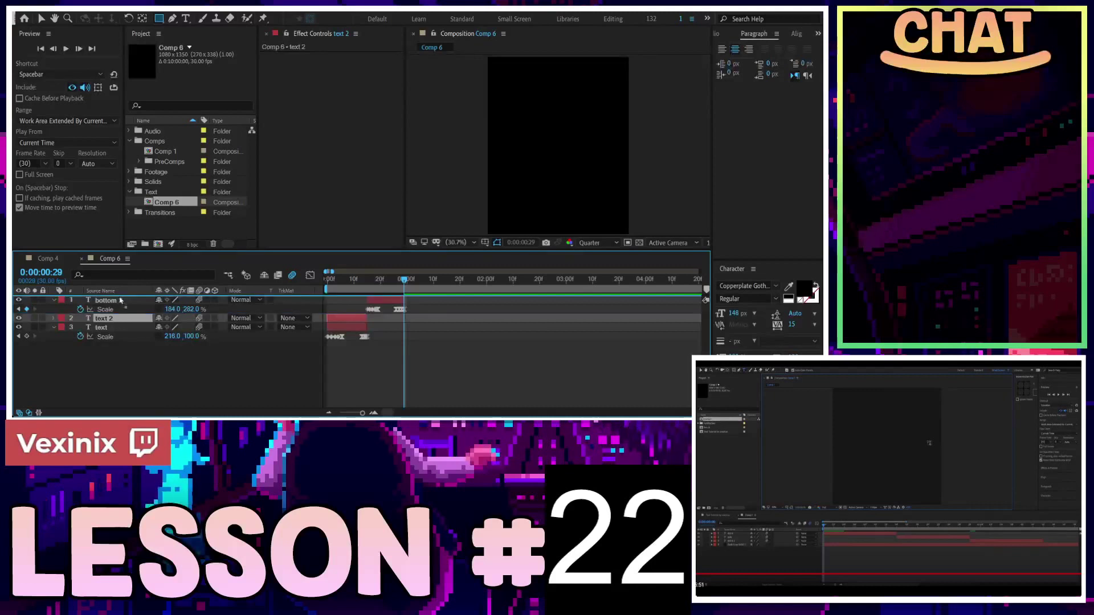
{"action": "left_click_drag", "start_coordinate": [116, 319], "coordinate": [114, 299]}
{"action": "left_click_drag", "start_coordinate": [362, 300], "coordinate": [444, 304]}
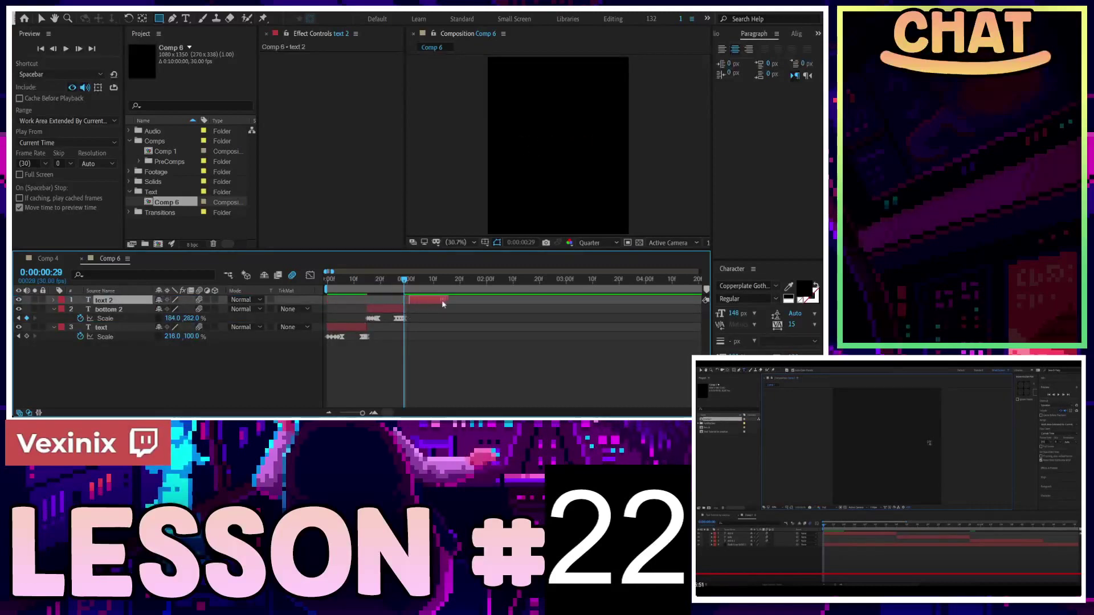
Step: Preview the animation from the first frame
{"action": "key", "text": "equal"}
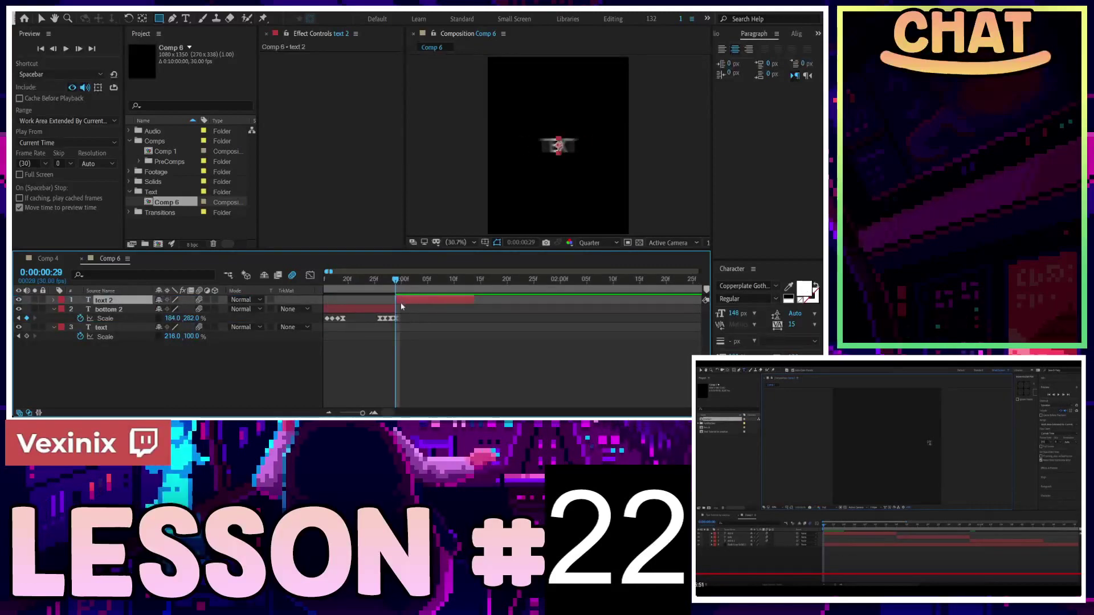
{"action": "left_click_drag", "start_coordinate": [394, 285], "coordinate": [200, 282]}
{"action": "key", "text": "space"}
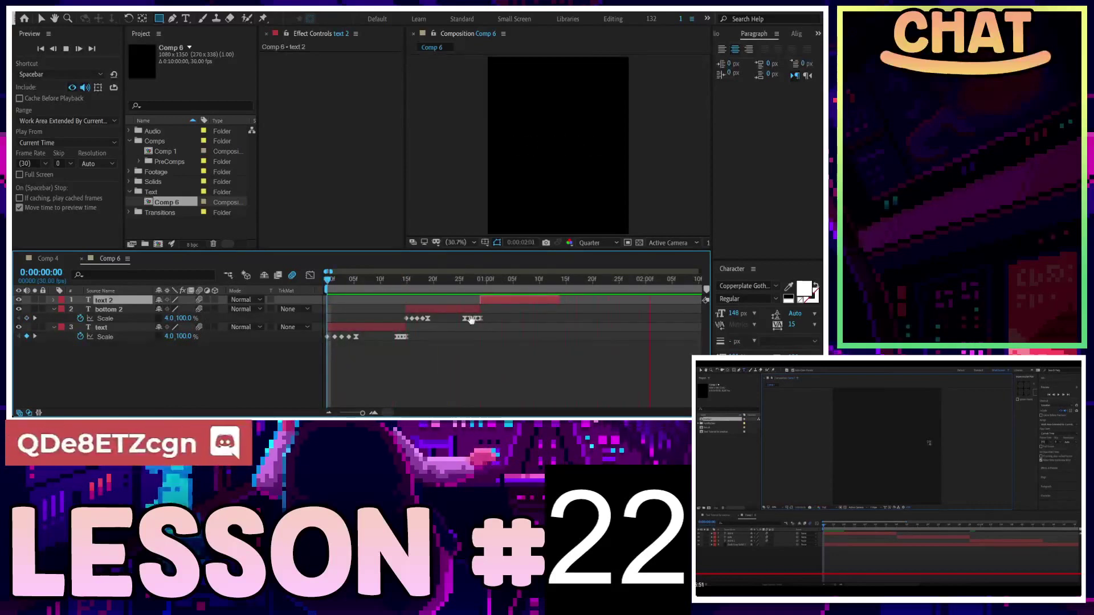
{"action": "key", "text": "space"}
{"action": "key", "text": "Home"}
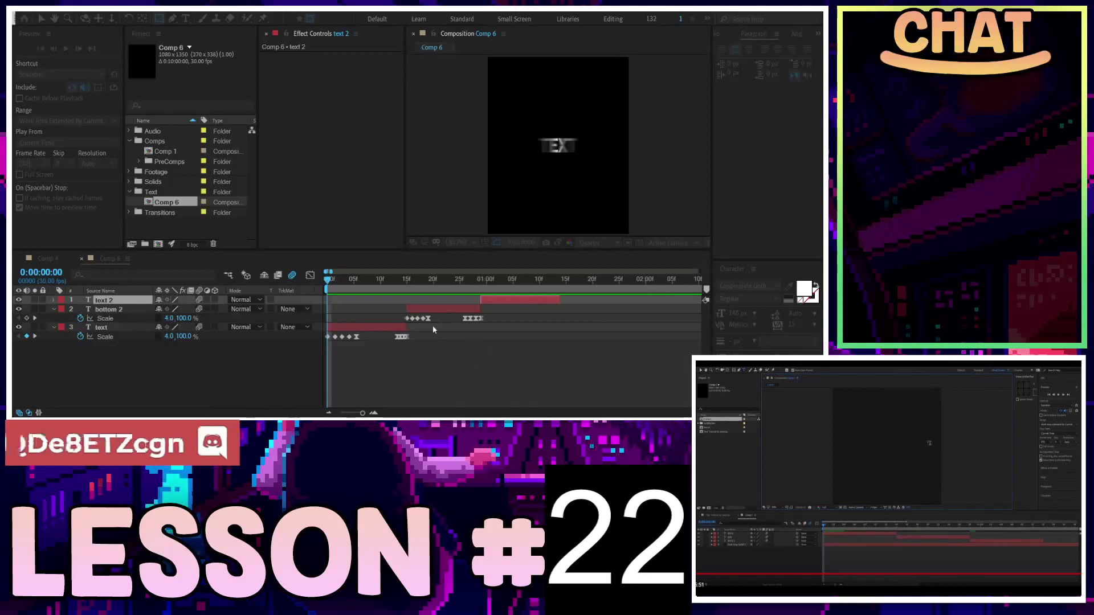
Step: Move Dark Gray Solid 1 to the bottom of the stack and preview the result
{"action": "left_click_drag", "start_coordinate": [135, 302], "coordinate": [134, 350]}
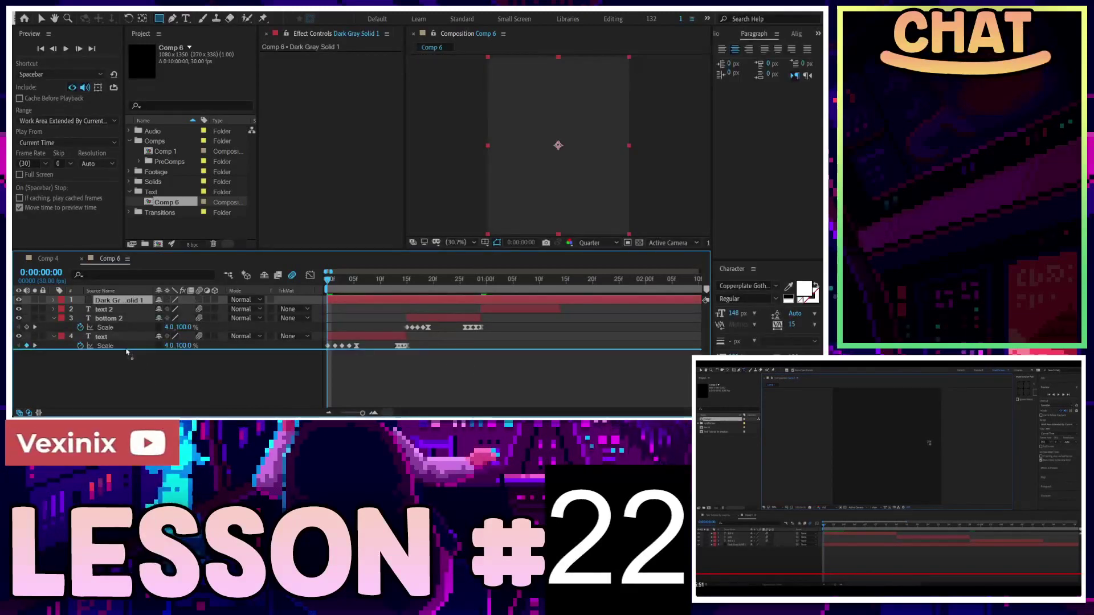
{"action": "key", "text": "space"}
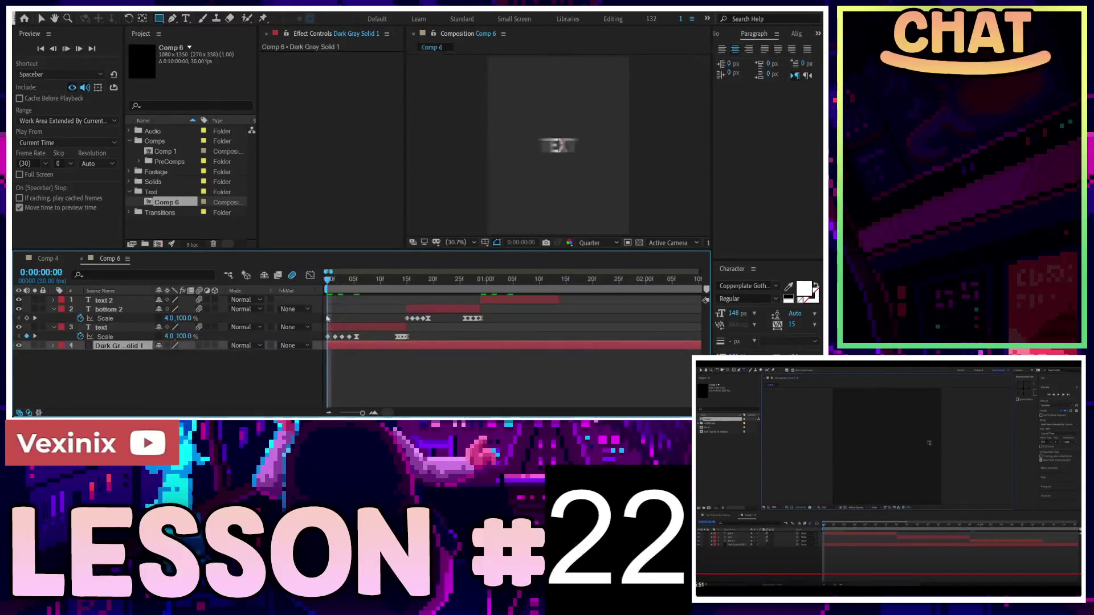
{"action": "key", "text": "space"}
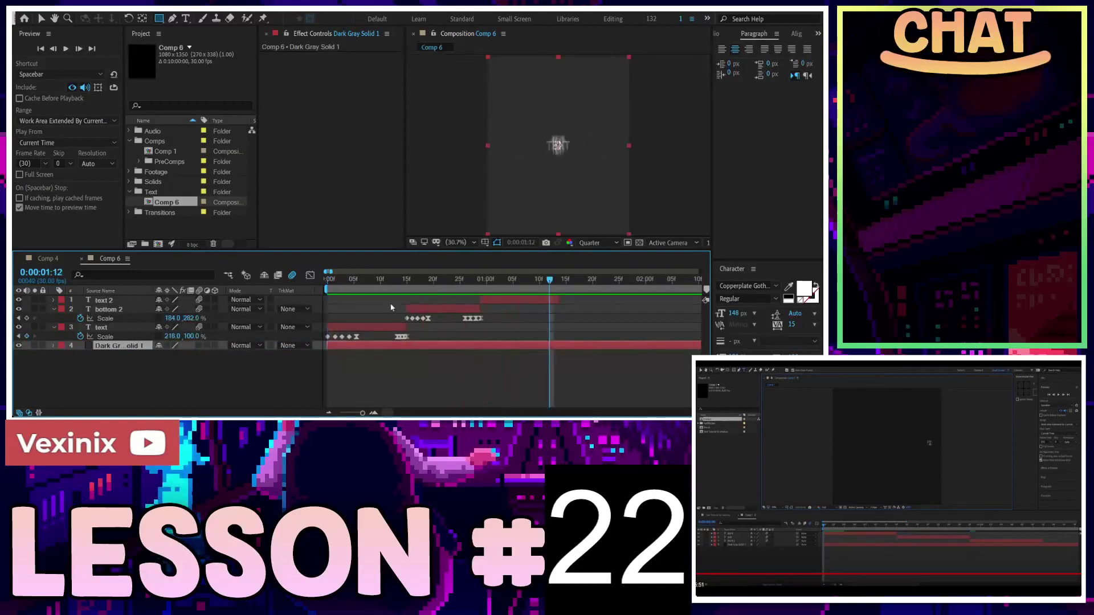
{"action": "key", "text": "Home"}
{"action": "key", "text": "space"}
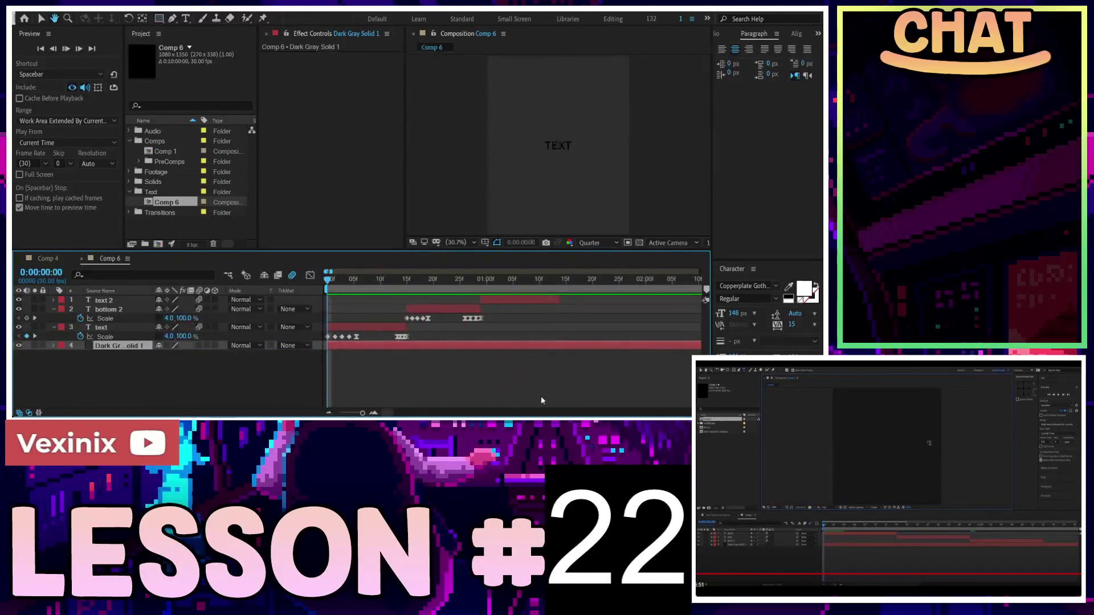
{"action": "key", "text": "space"}
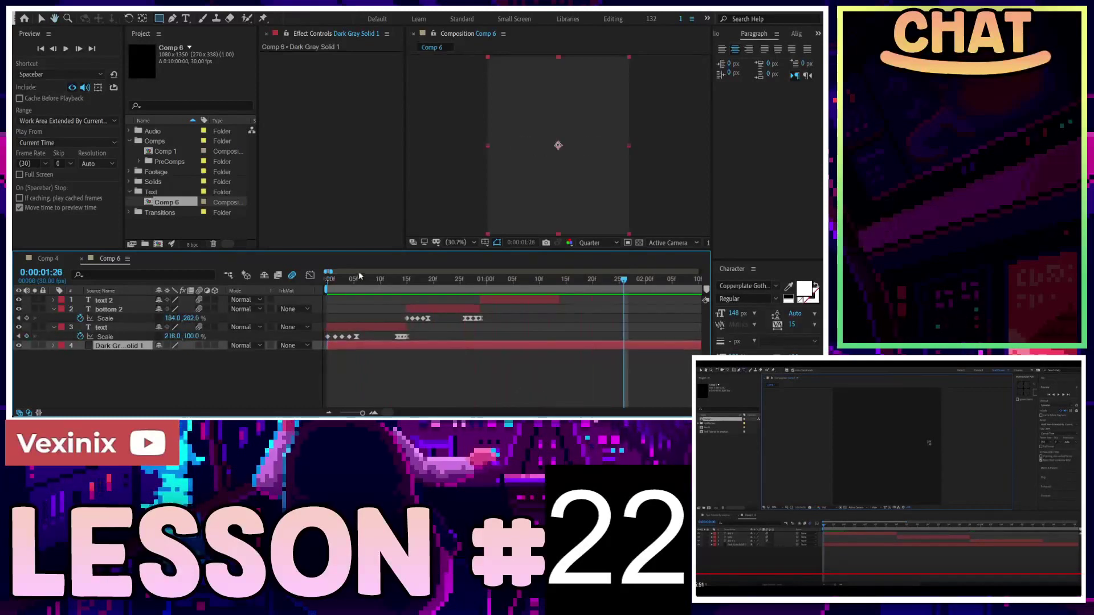
{"action": "key", "text": "Home"}
{"action": "key", "text": "space"}
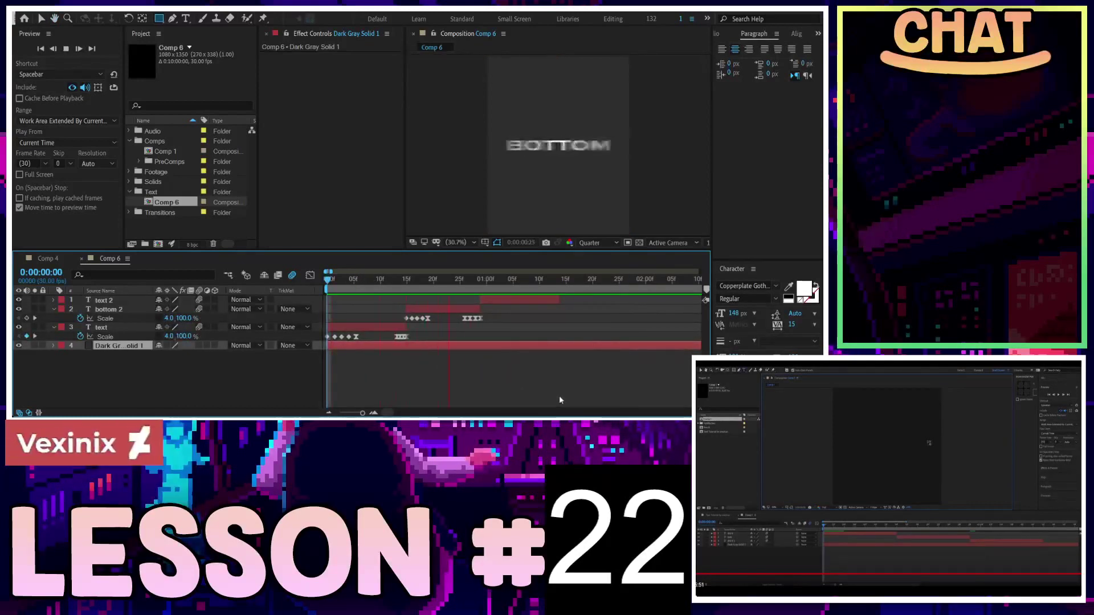
{"action": "key", "text": "space"}
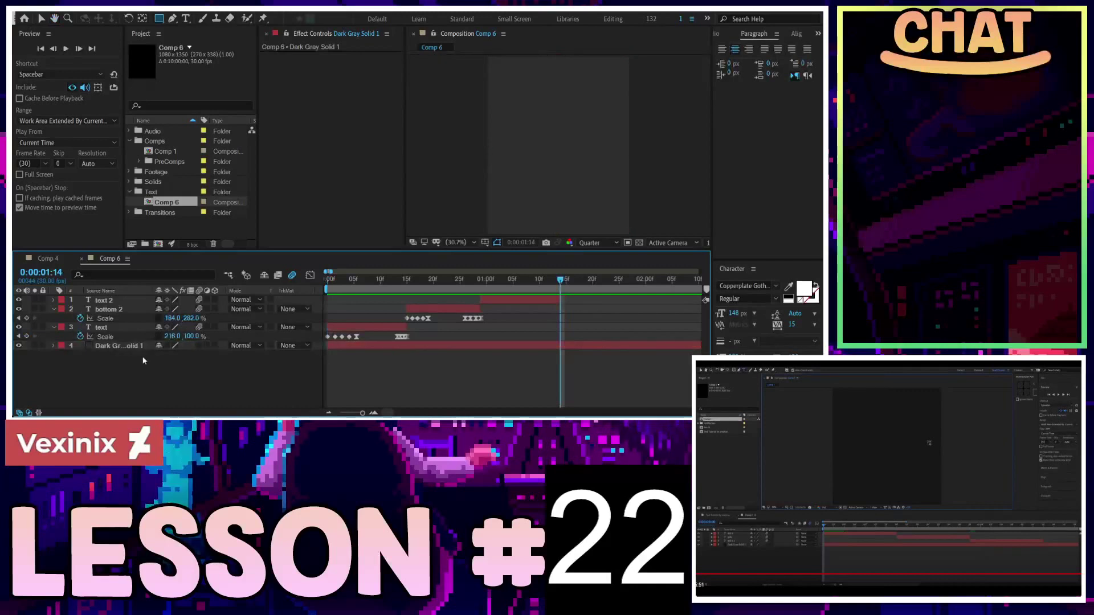
Step: Preview the animation again from the start, then select Comp 6 in the Project panel
{"action": "left_click", "coordinate": [120, 327]}
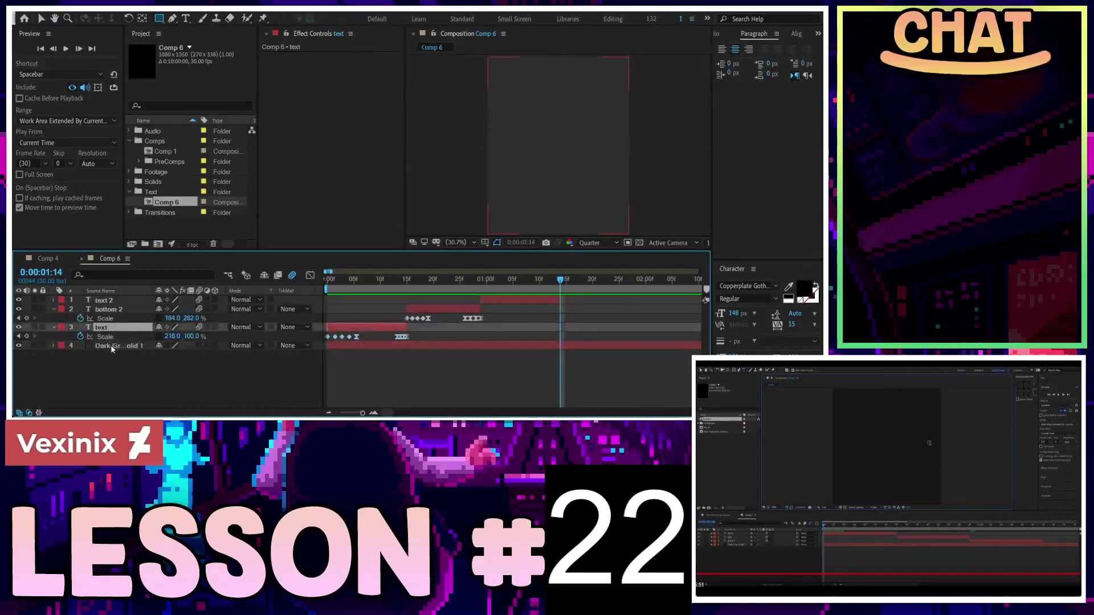
{"action": "key", "text": "Home"}
{"action": "key", "text": "space"}
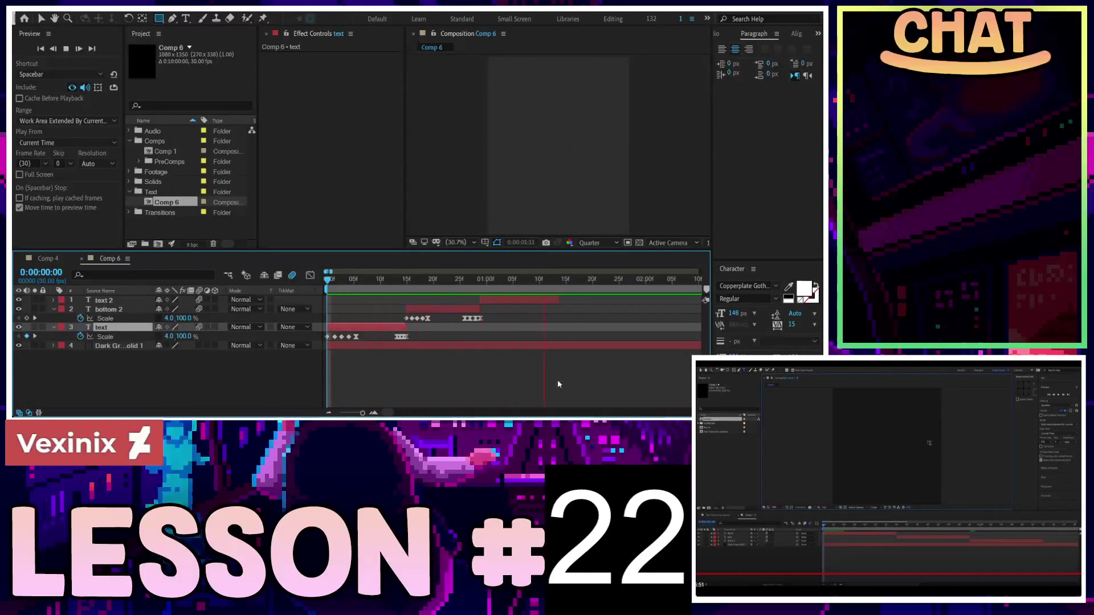
{"action": "key", "text": "space"}
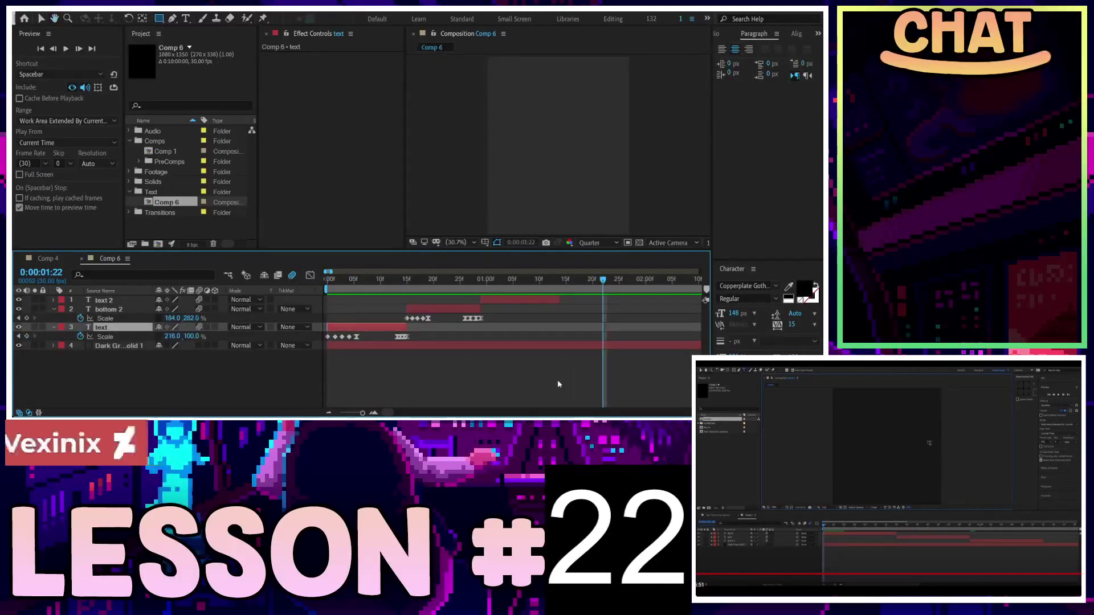
{"action": "left_click", "coordinate": [503, 386]}
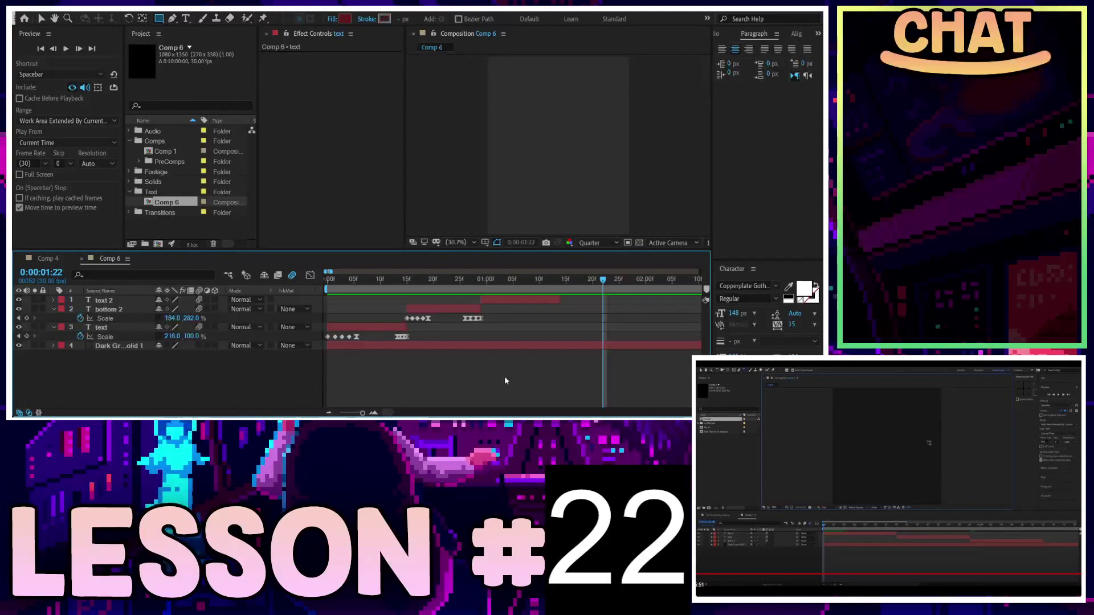
{"action": "key", "text": "Home"}
{"action": "key", "text": "space"}
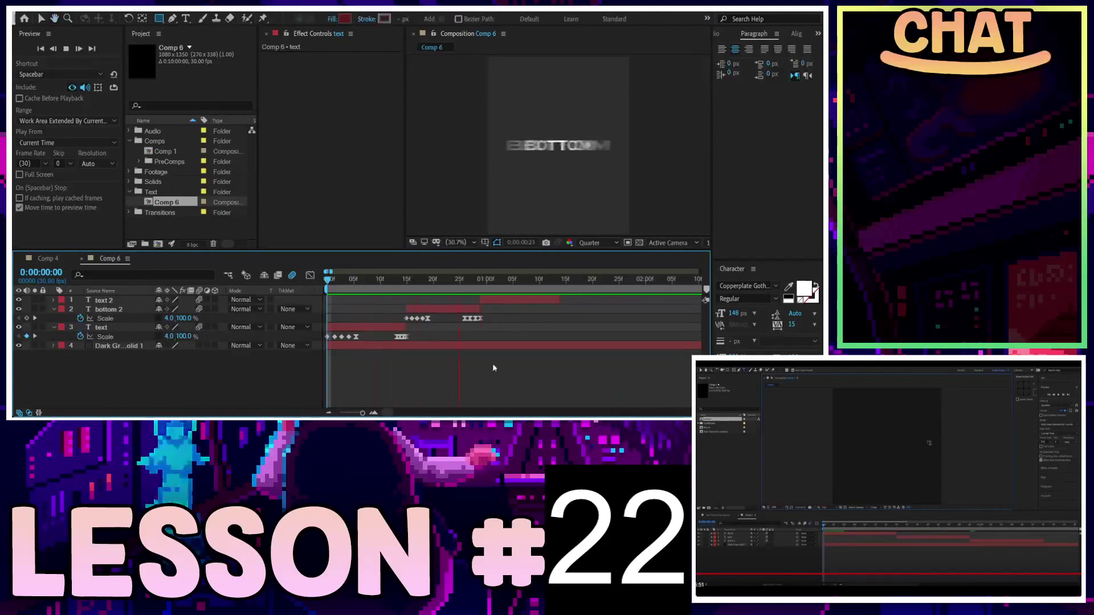
{"action": "key", "text": "space"}
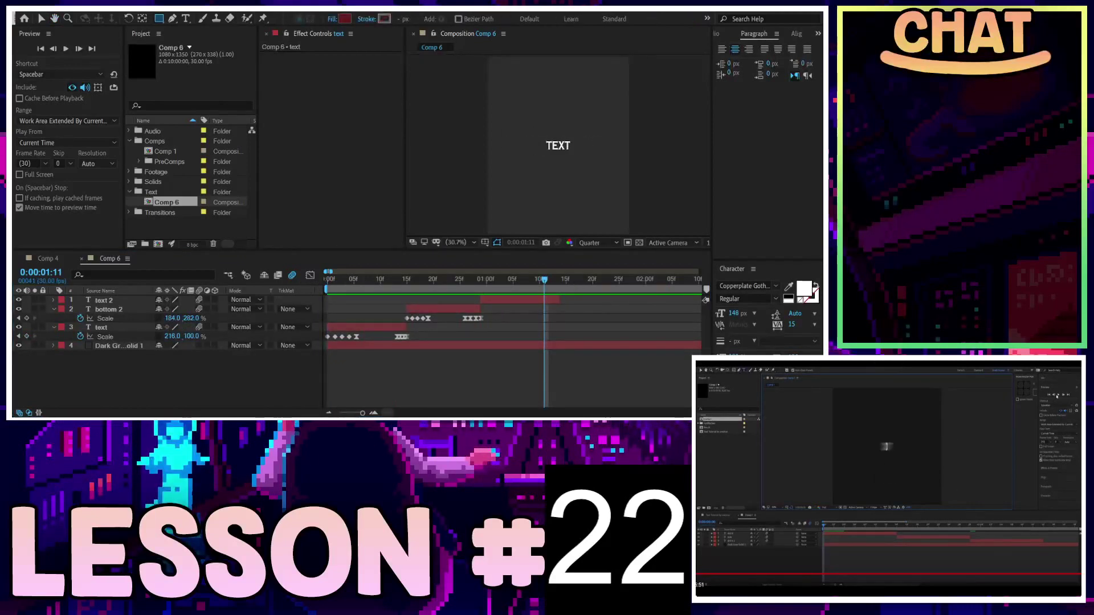
{"action": "left_click", "coordinate": [194, 288]}
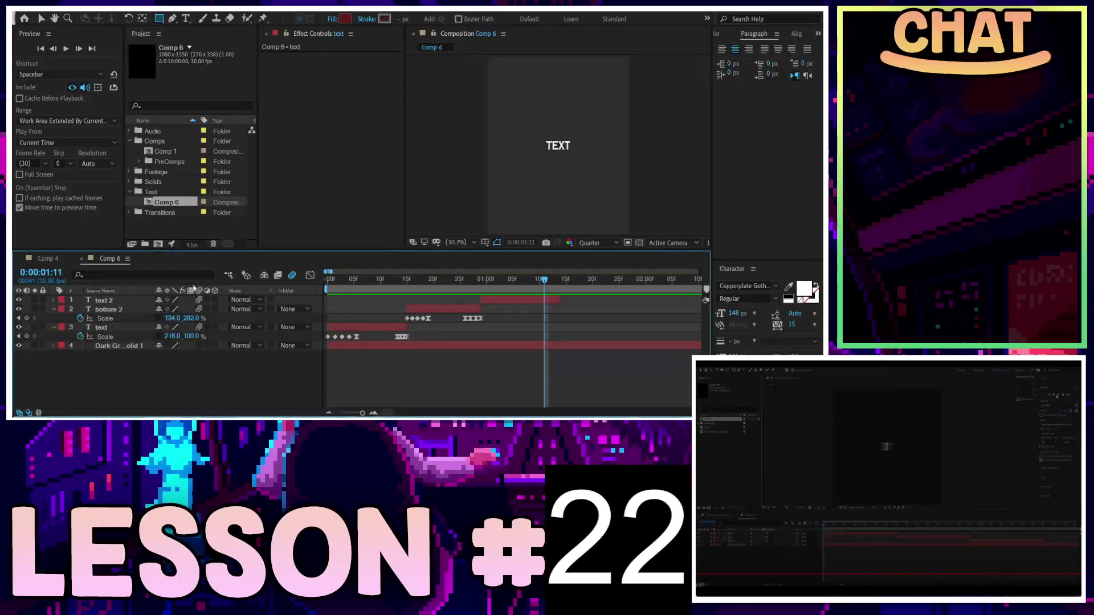
{"action": "left_click", "coordinate": [177, 213]}
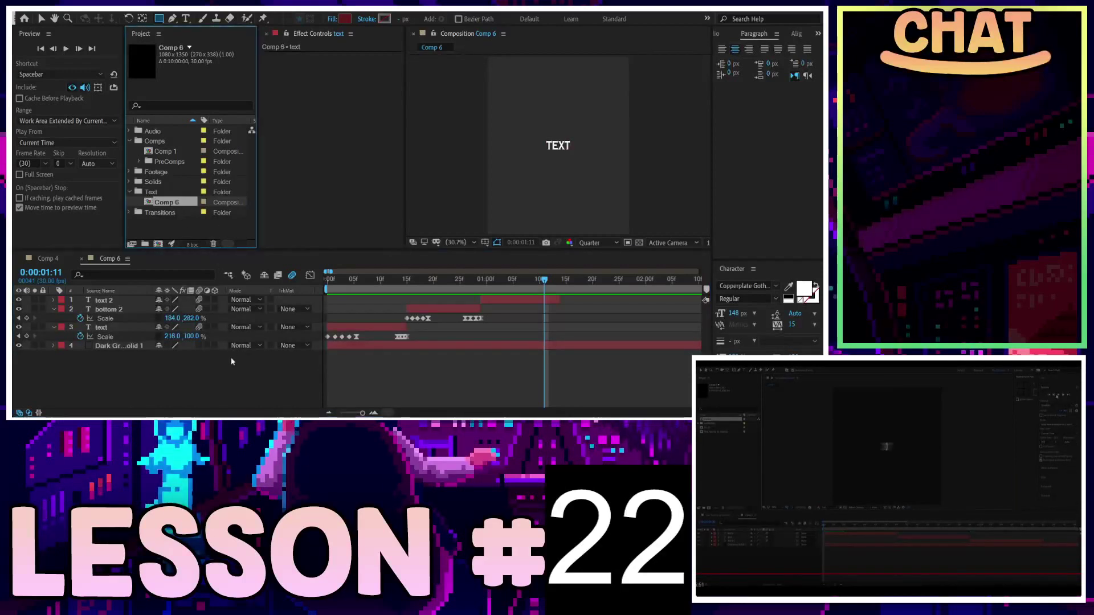
Step: Rename Comp 6 to 'neptune' and create a new 1080×1350, 30 fps Comp 6
{"action": "key", "text": "Return"}
{"action": "type", "text": "neptune"}
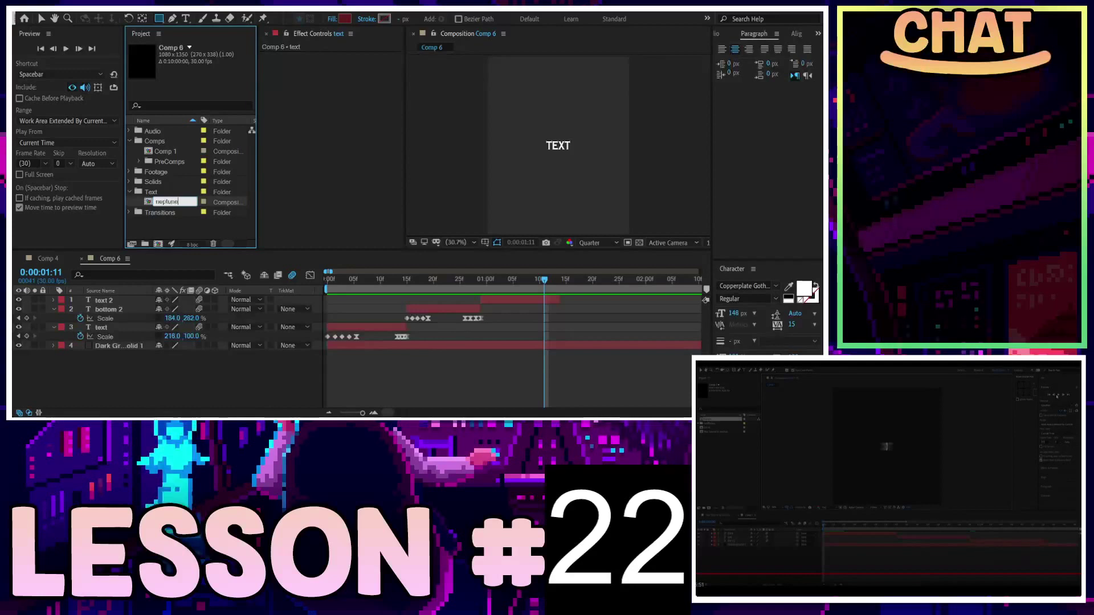
{"action": "key", "text": "Return"}
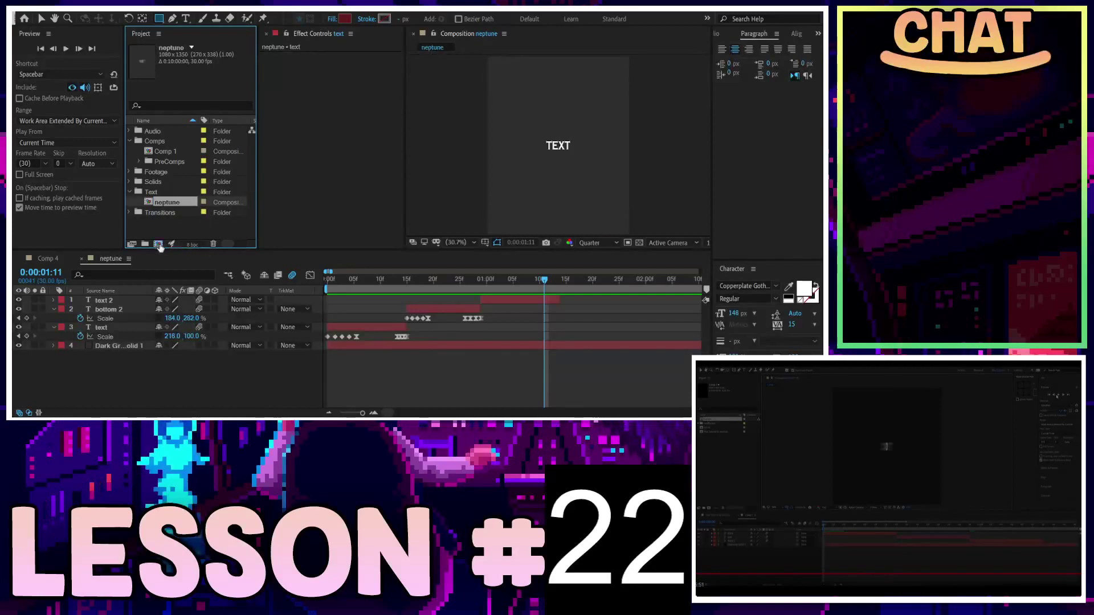
{"action": "left_click", "coordinate": [158, 244]}
{"action": "key", "text": "Return"}
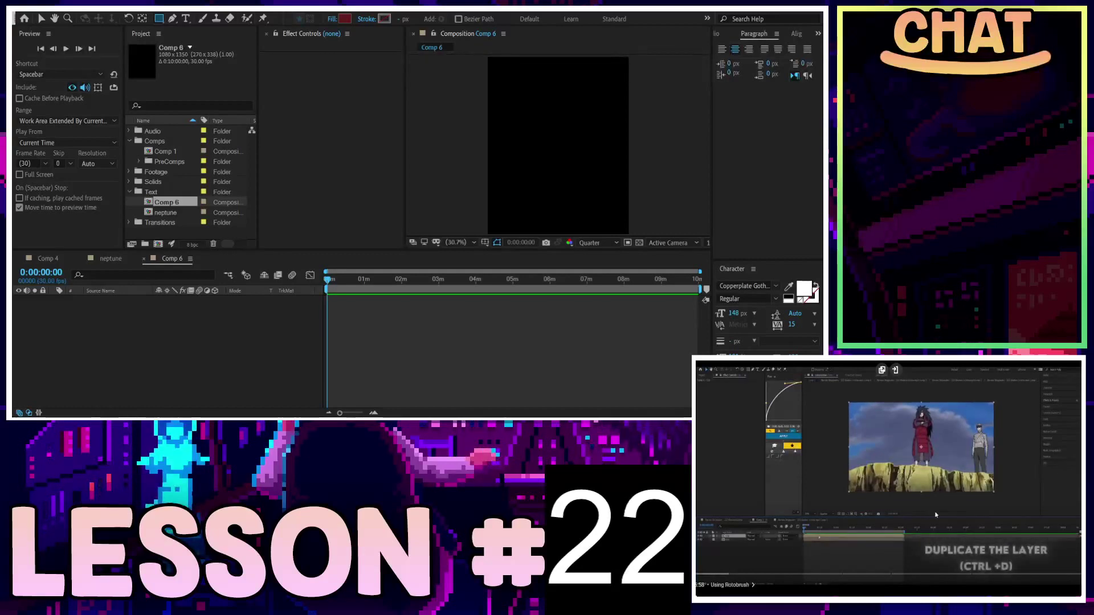
Step: Browse the Project panel, selecting Comp 1 and the Footage folder and expanding Transitions
{"action": "left_click", "coordinate": [485, 390]}
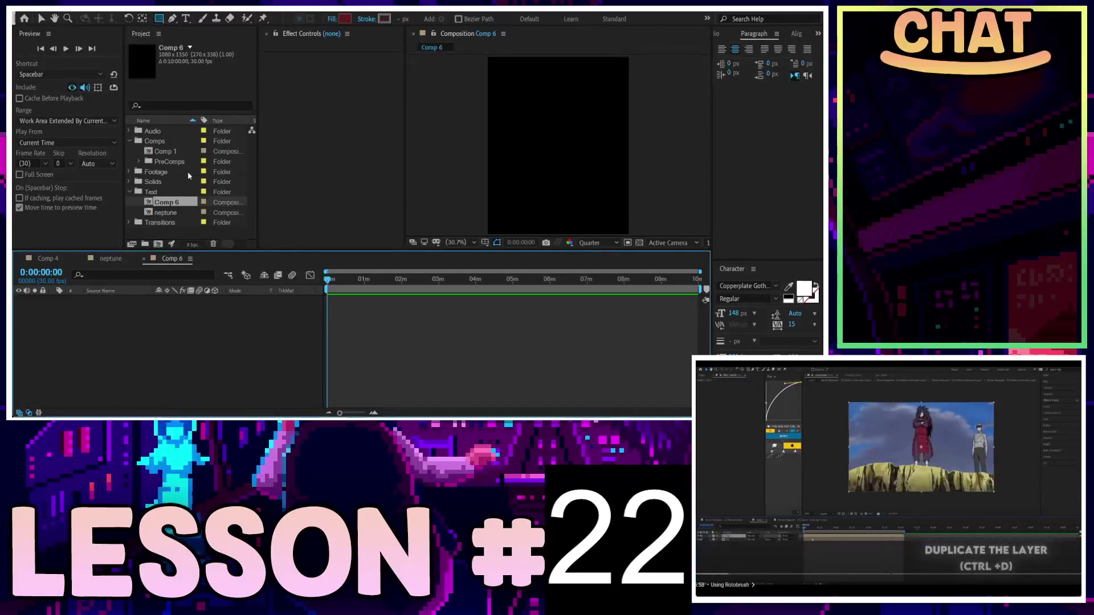
{"action": "left_click", "coordinate": [165, 151]}
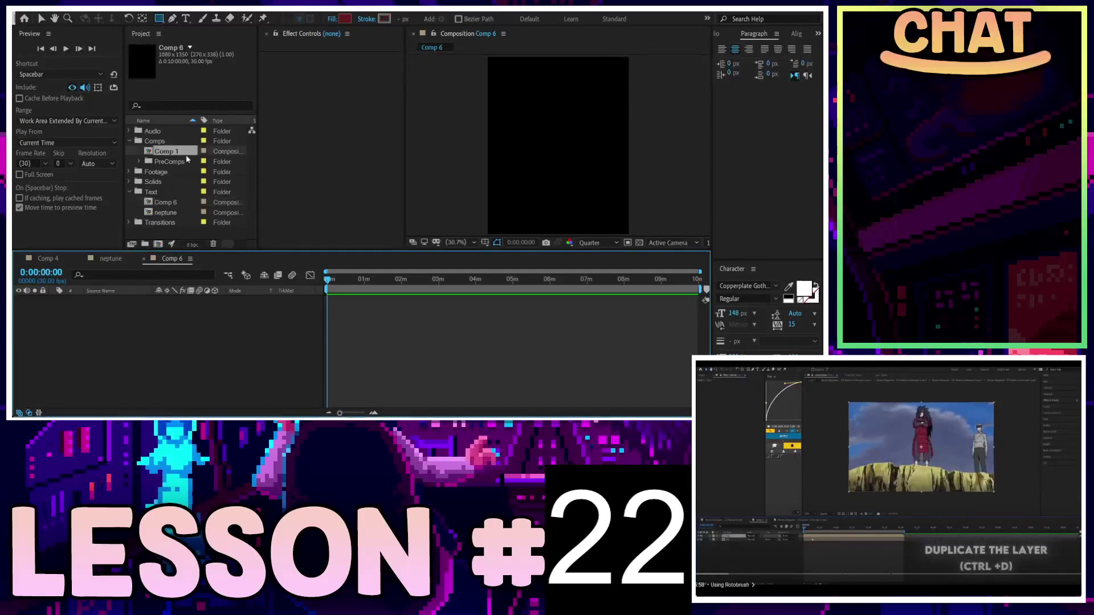
{"action": "left_click", "coordinate": [150, 174]}
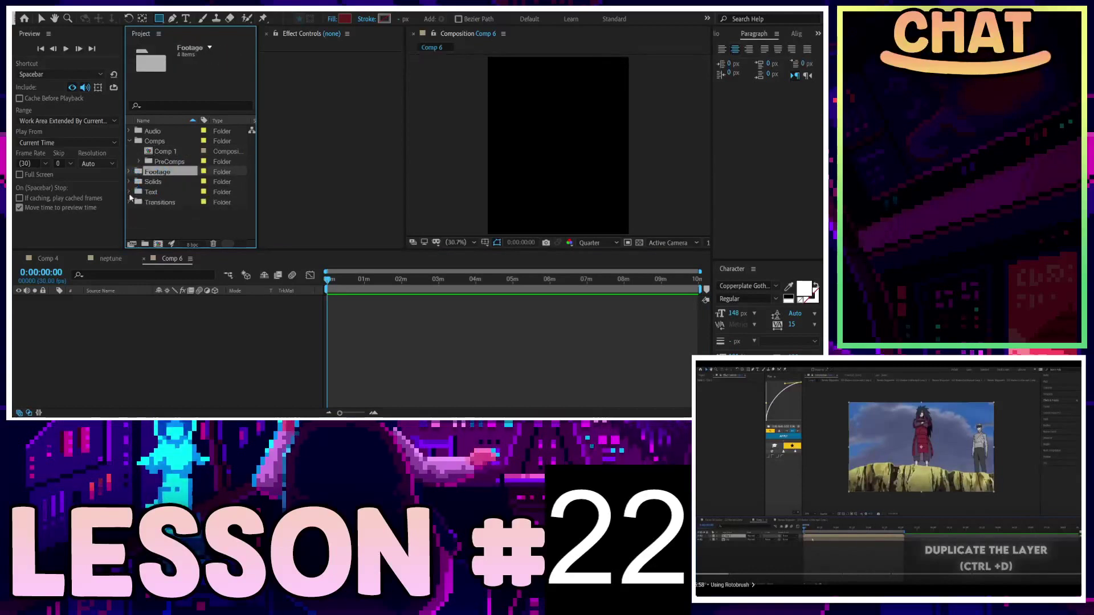
{"action": "left_click", "coordinate": [129, 201]}
Step: Open Comp 2, drill through its nested precomps, and preview the sphere footage
{"action": "double_click", "coordinate": [174, 162]}
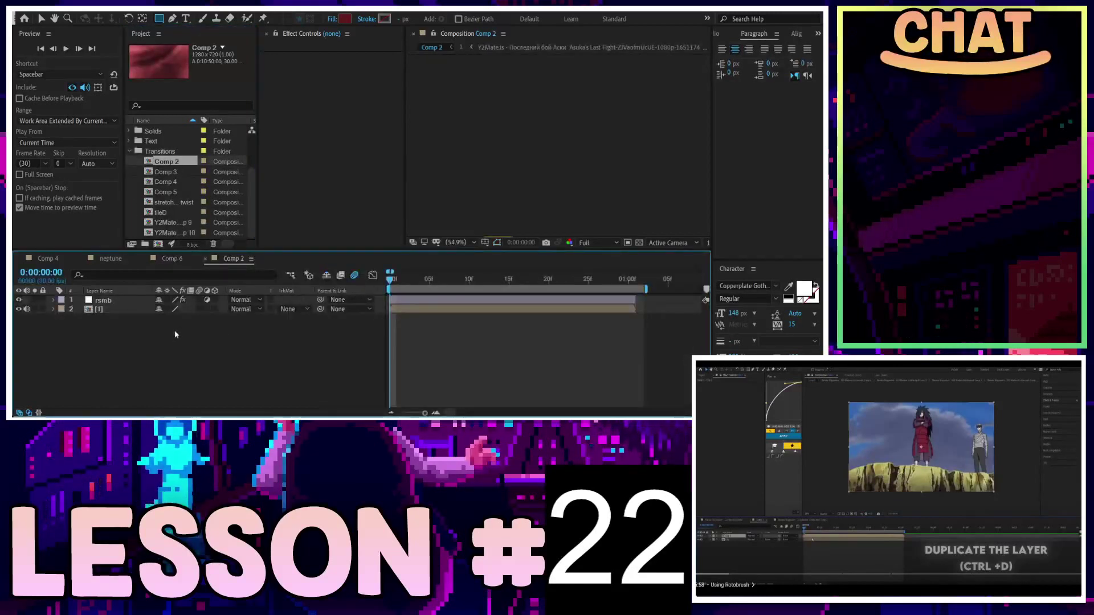
{"action": "double_click", "coordinate": [100, 309]}
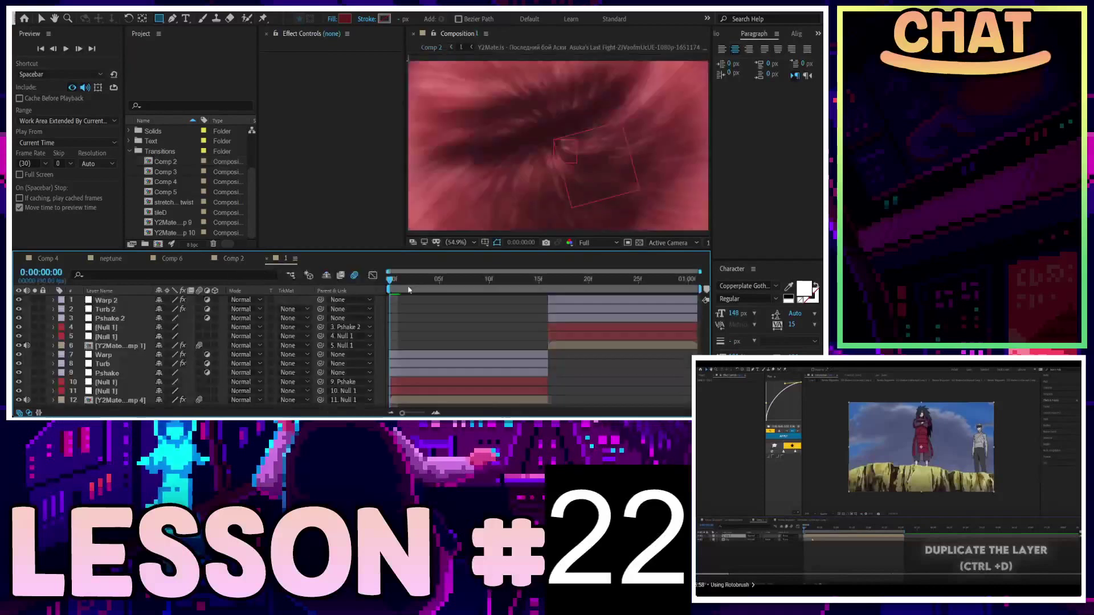
{"action": "double_click", "coordinate": [129, 401]}
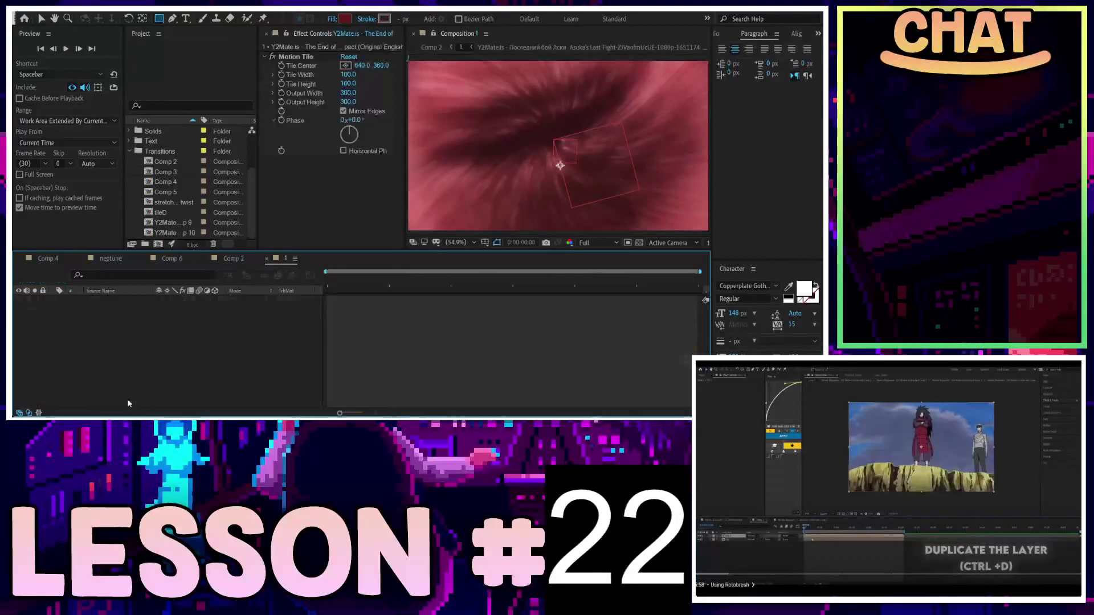
{"action": "left_click", "coordinate": [379, 280]}
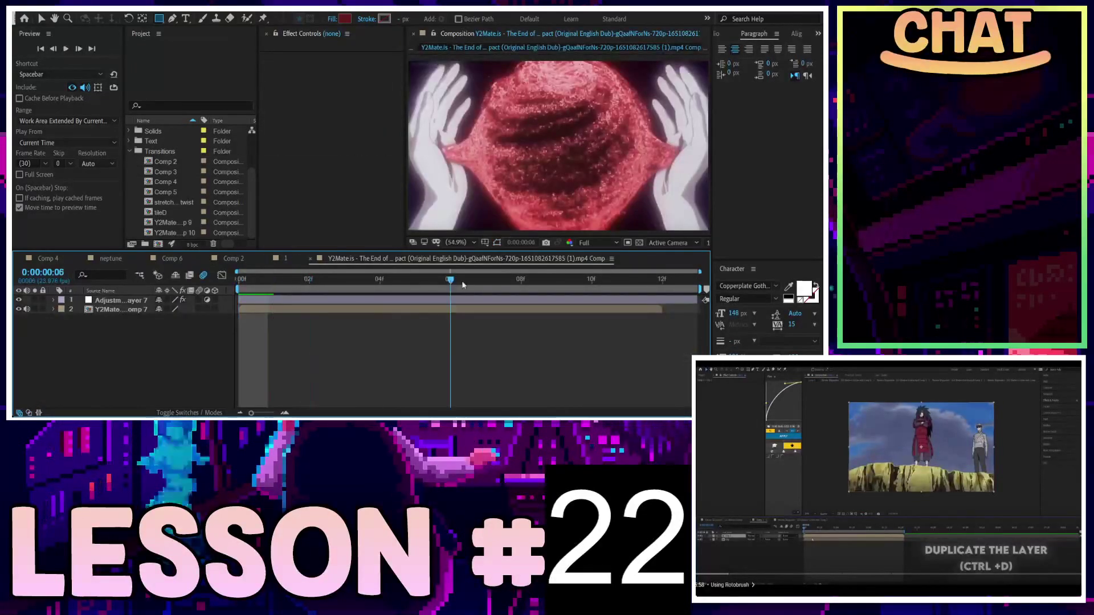
{"action": "key", "text": "space"}
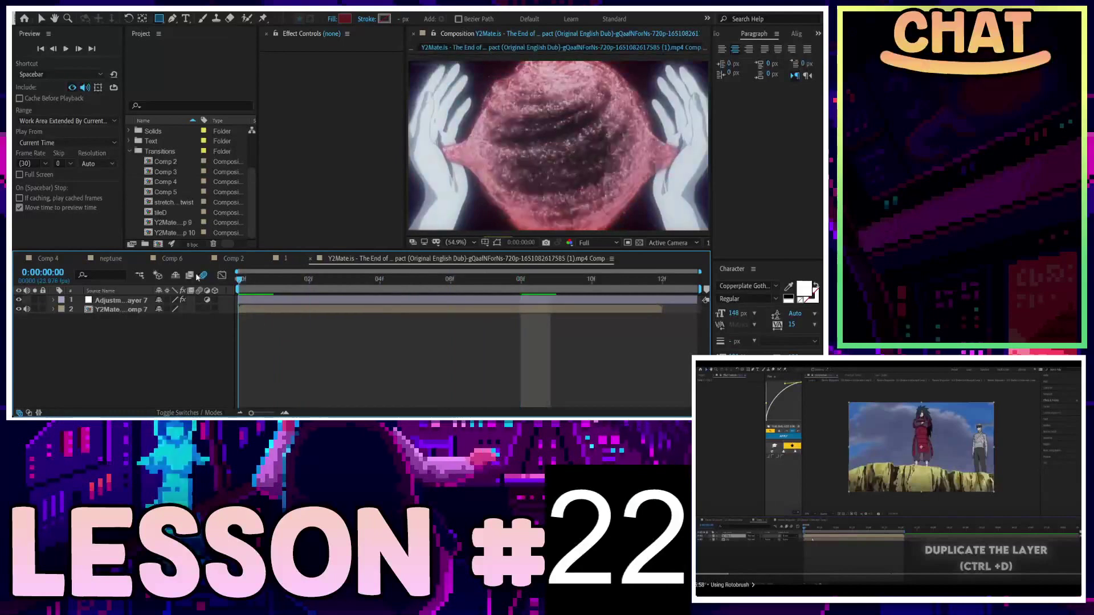
{"action": "double_click", "coordinate": [126, 312]}
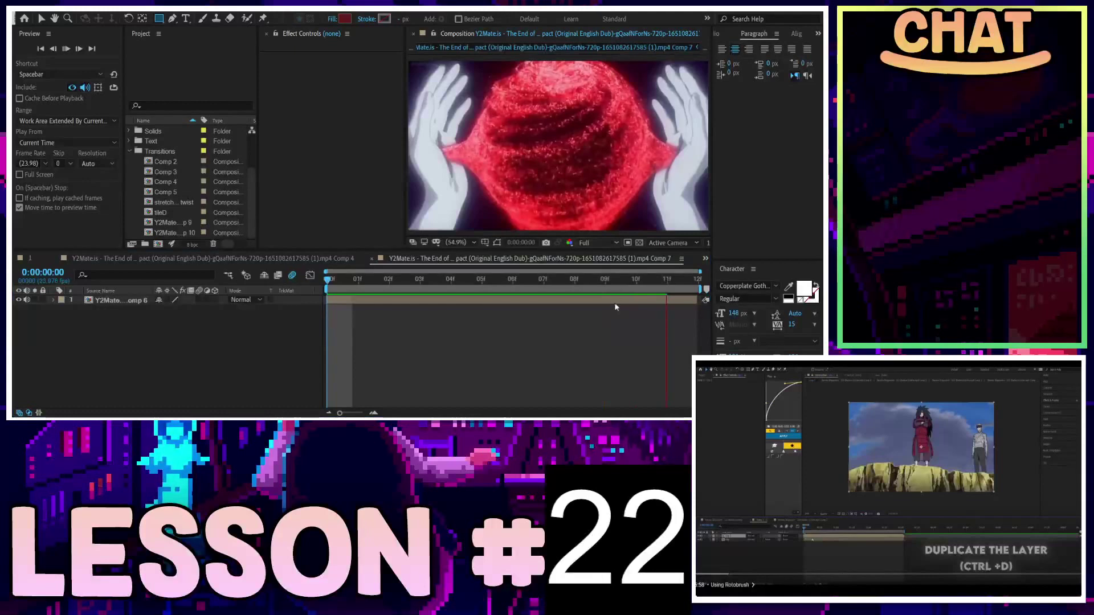
Step: Stop the preview and open Comp 6 from the Text folder
{"action": "key", "text": "space"}
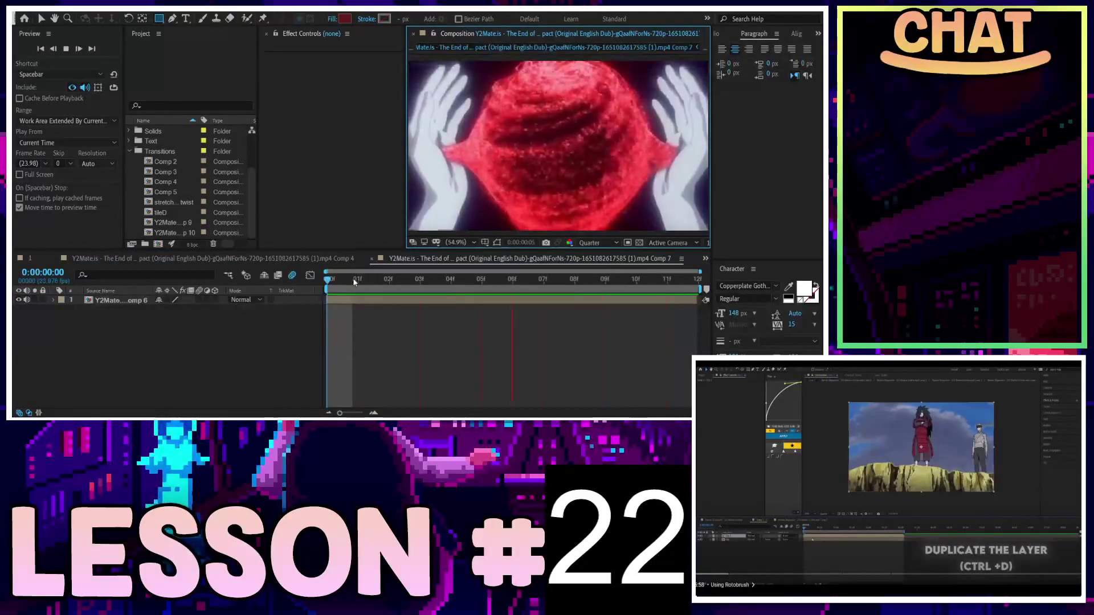
{"action": "left_click", "coordinate": [347, 300]}
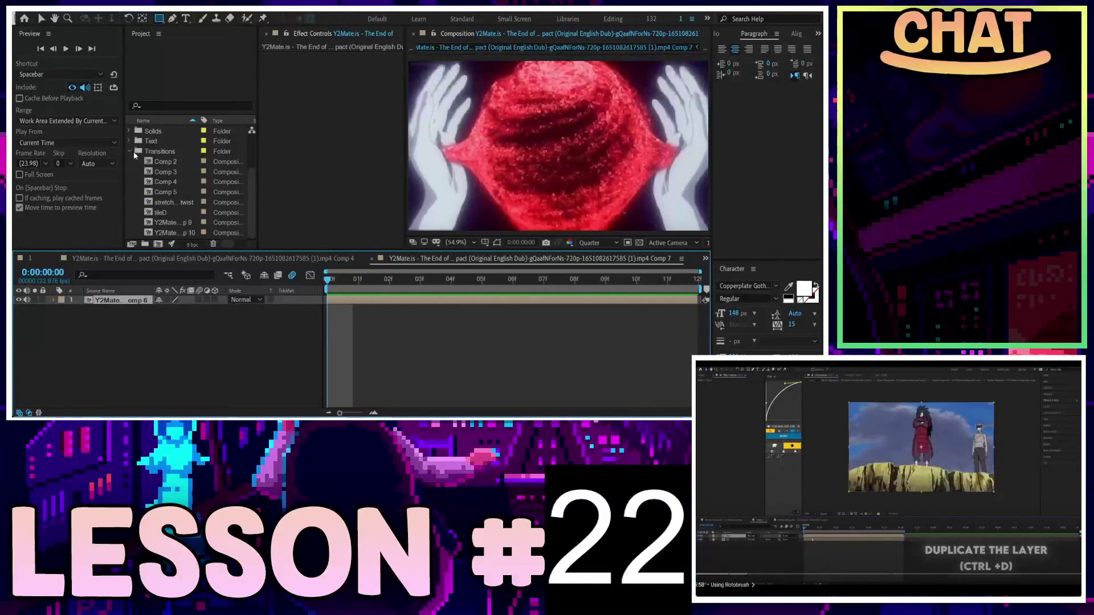
{"action": "scroll", "coordinate": [165, 183], "scroll_direction": "up", "scroll_amount": 3}
{"action": "double_click", "coordinate": [155, 203]}
{"action": "left_click", "coordinate": [151, 192]}
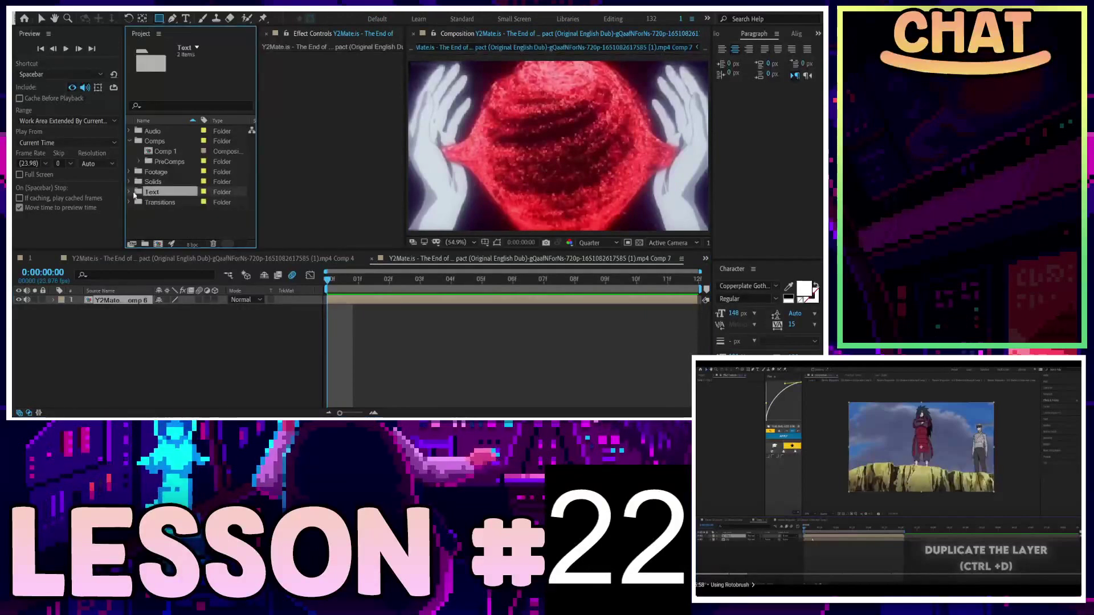
{"action": "left_click", "coordinate": [130, 192]}
{"action": "left_click", "coordinate": [167, 202]}
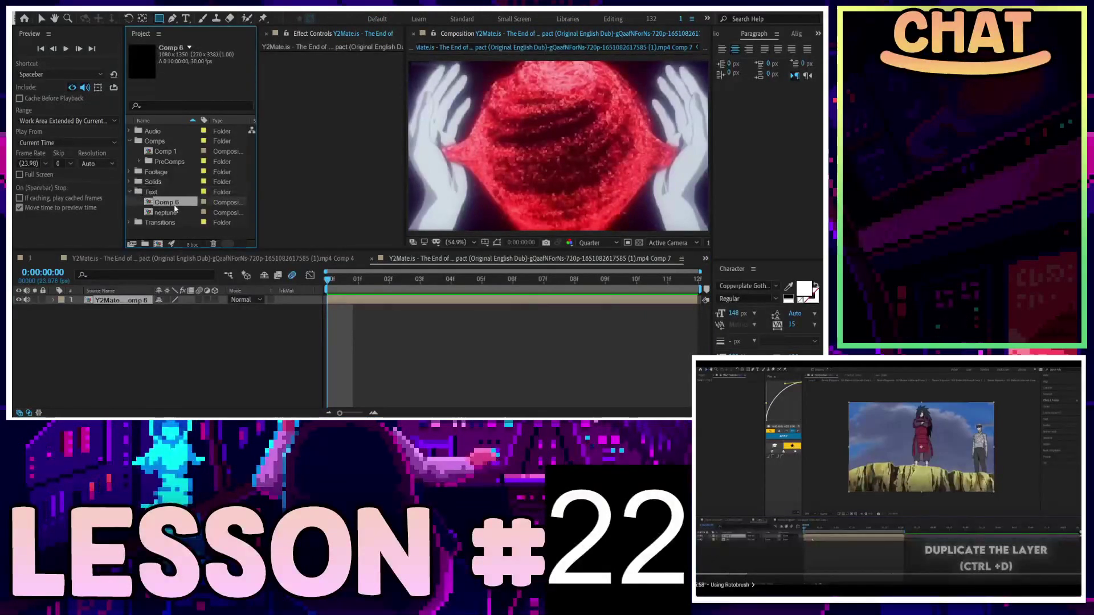
{"action": "double_click", "coordinate": [170, 203]}
Step: Paste the red-orb footage layer into Comp 6 and check its opening frames
{"action": "key", "text": "ctrl+v"}
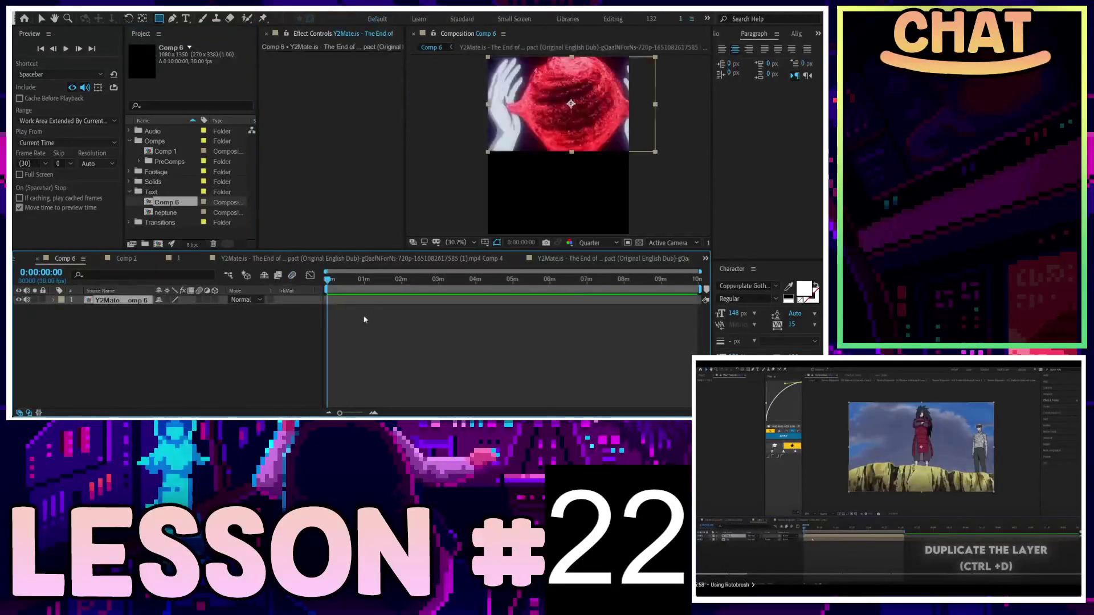
{"action": "scroll", "coordinate": [383, 396], "scroll_direction": "up", "scroll_amount": 3}
{"action": "left_click_drag", "start_coordinate": [415, 415], "coordinate": [387, 414]}
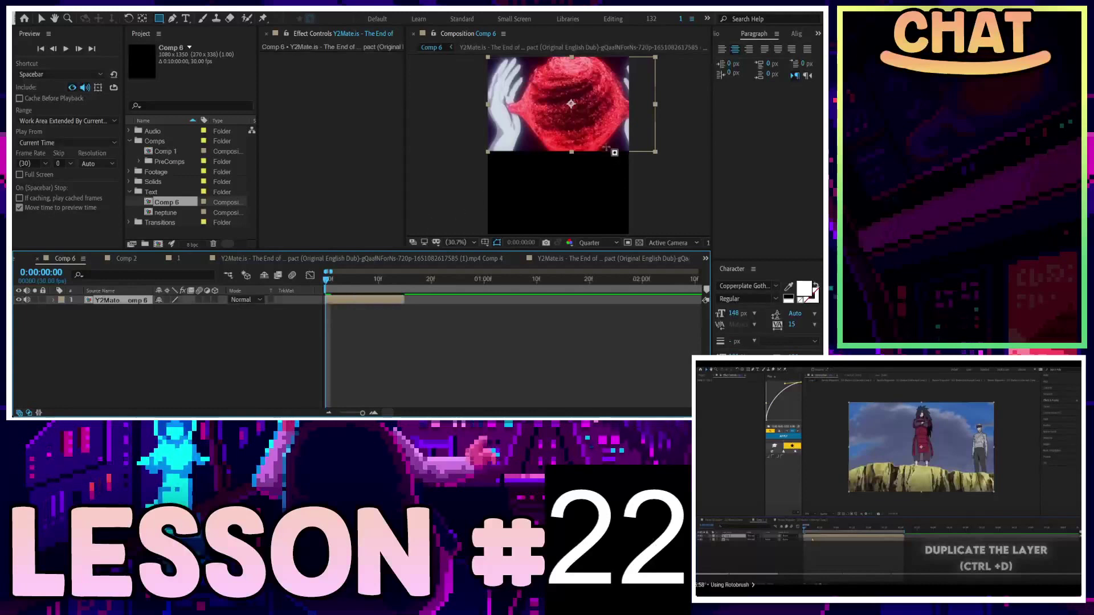
{"action": "left_click", "coordinate": [190, 345]}
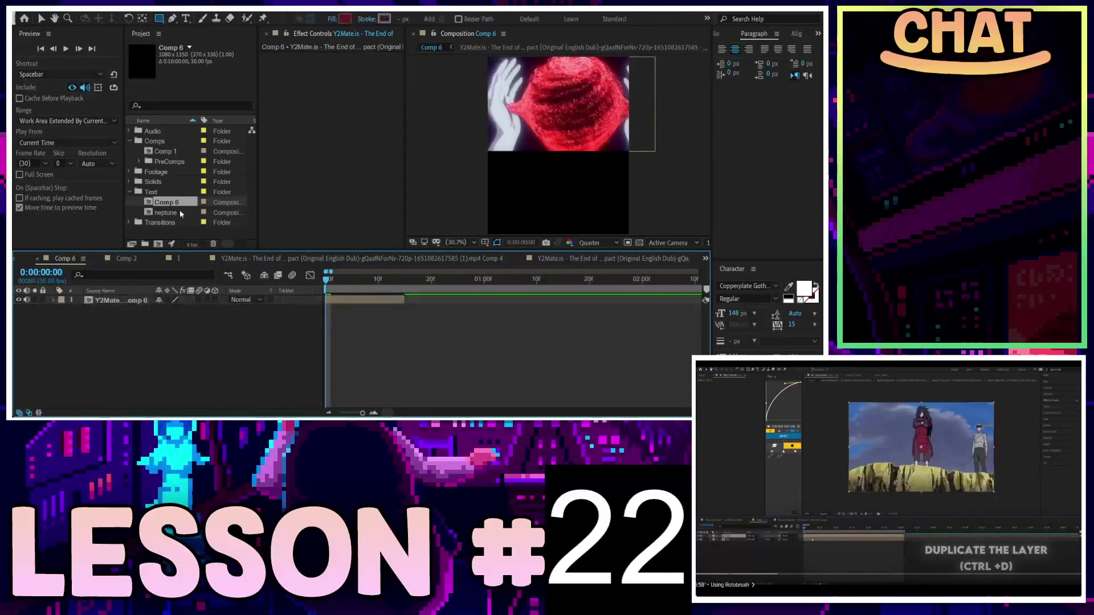
{"action": "left_click", "coordinate": [204, 204]}
{"action": "key", "text": "ctrl+k"}
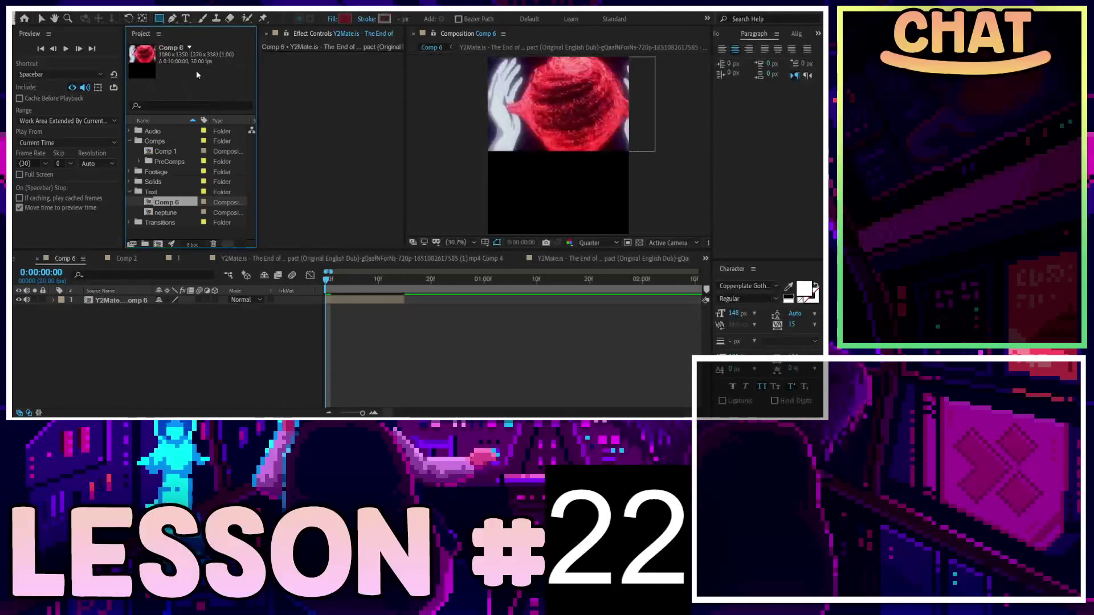
{"action": "key", "text": "Delete"}
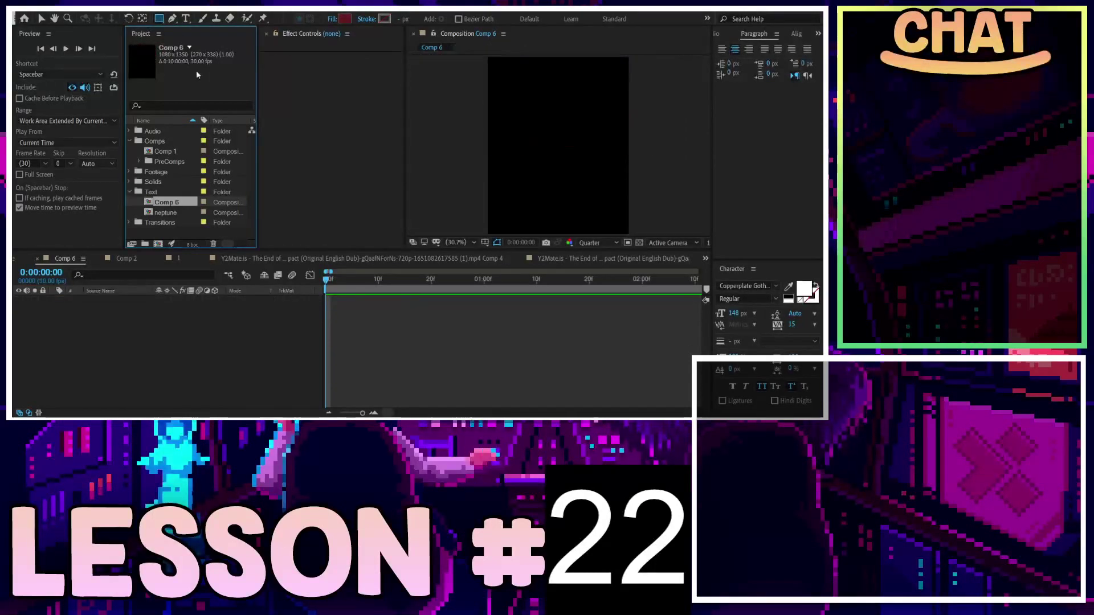
{"action": "key", "text": "ctrl+z"}
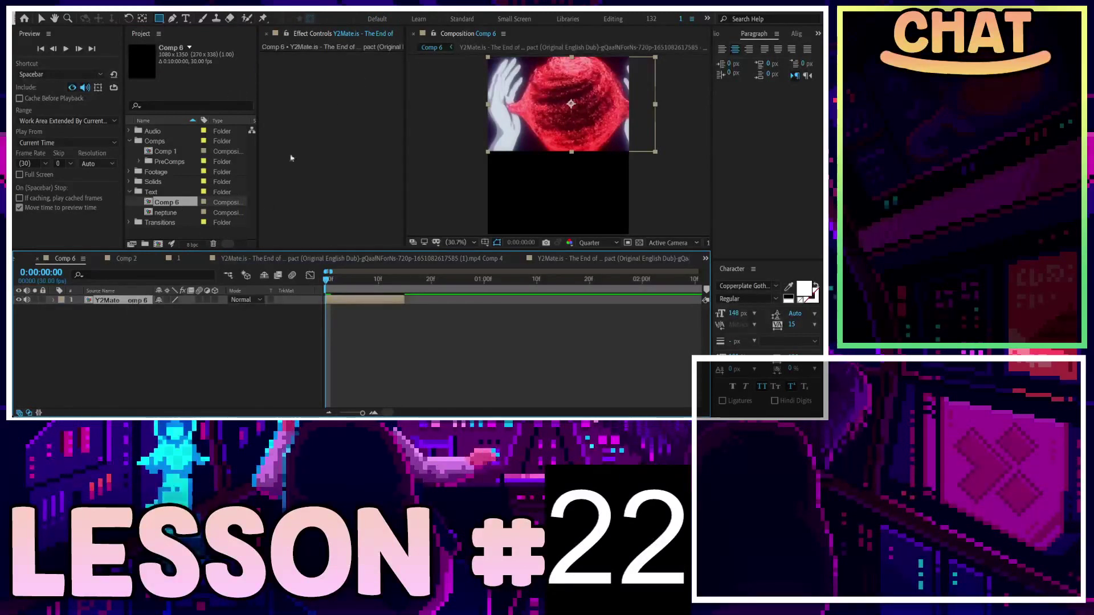
{"action": "left_click", "coordinate": [194, 66]}
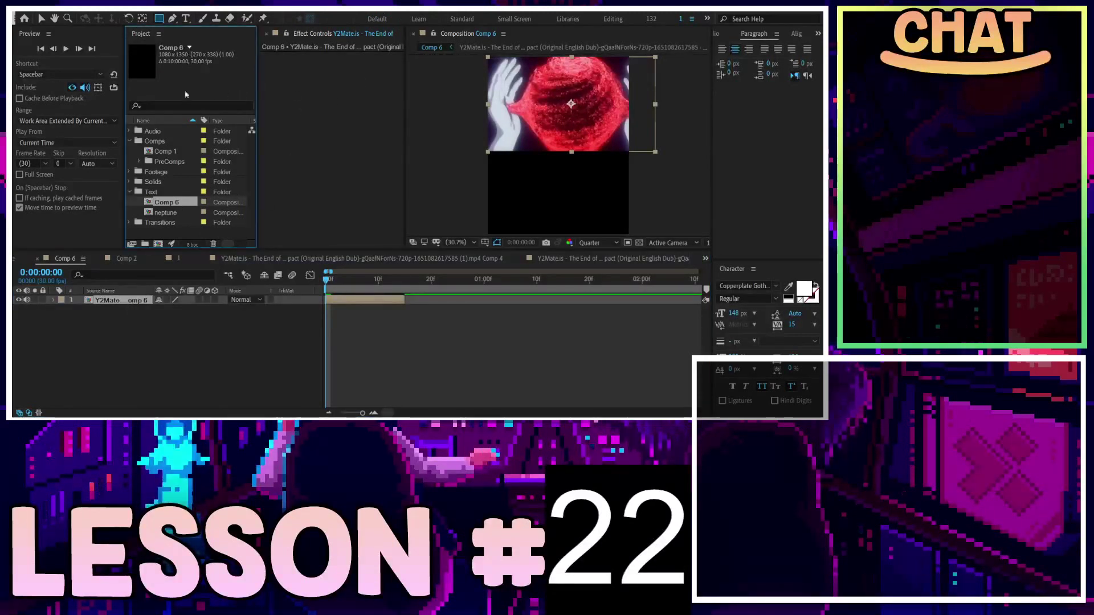
Step: Open the sphere footage precomp and drag Comp 6 from the Project panel into its viewer
{"action": "double_click", "coordinate": [109, 300]}
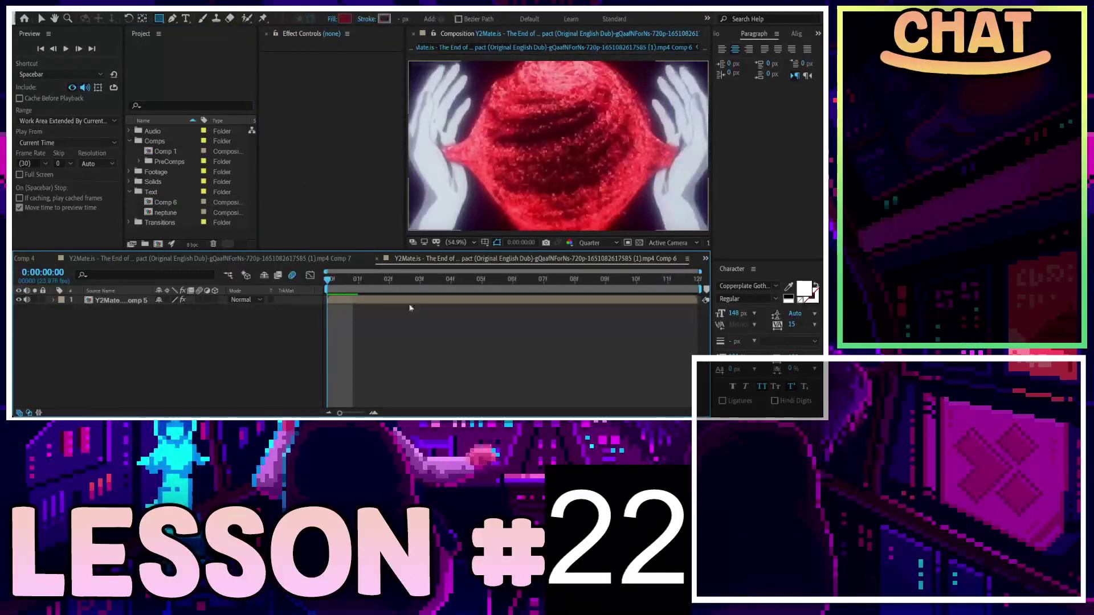
{"action": "key", "text": "Page_Down"}
{"action": "left_click", "coordinate": [148, 300]}
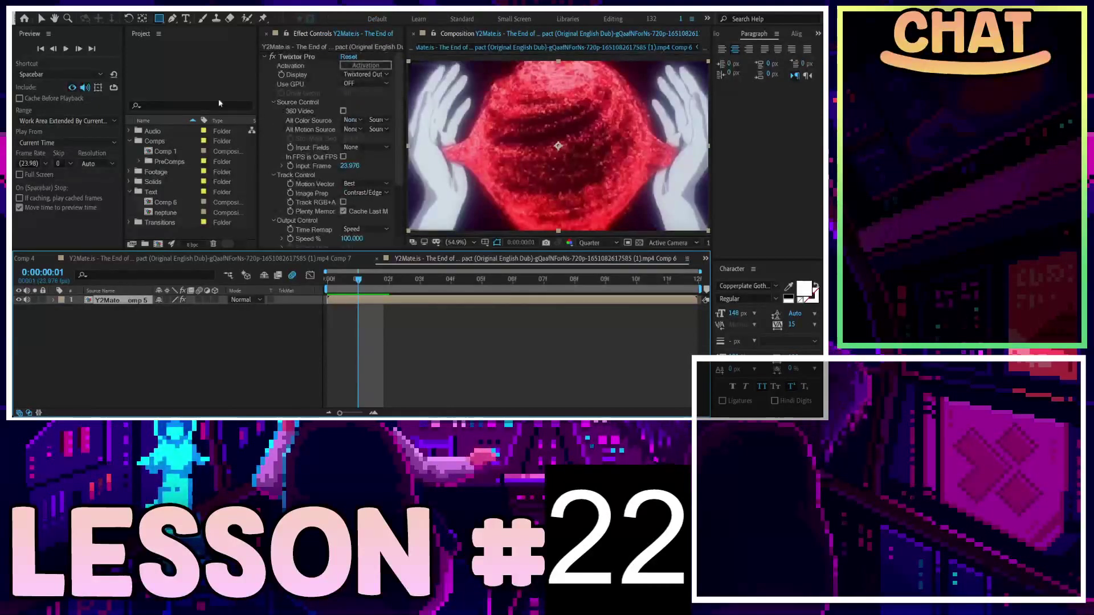
{"action": "left_click", "coordinate": [170, 152]}
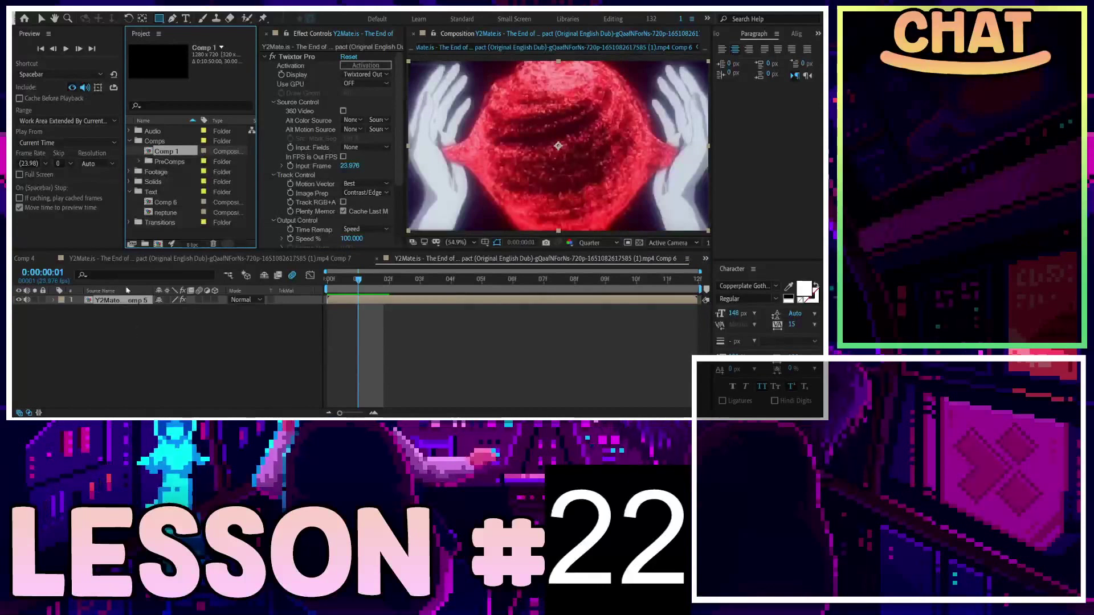
{"action": "left_click", "coordinate": [166, 204]}
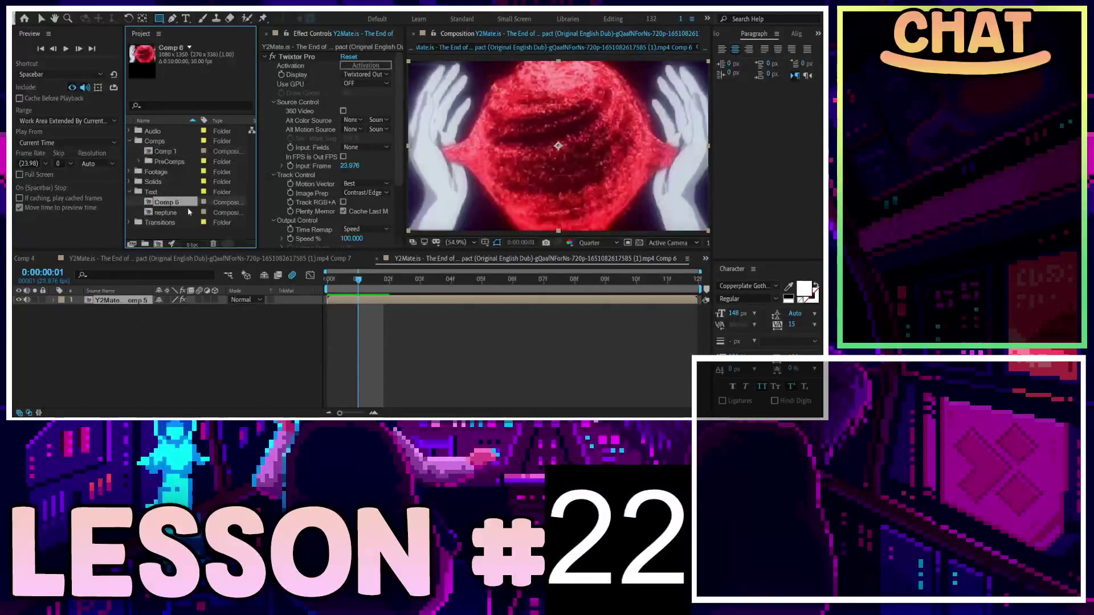
{"action": "left_click_drag", "start_coordinate": [187, 207], "coordinate": [428, 155]}
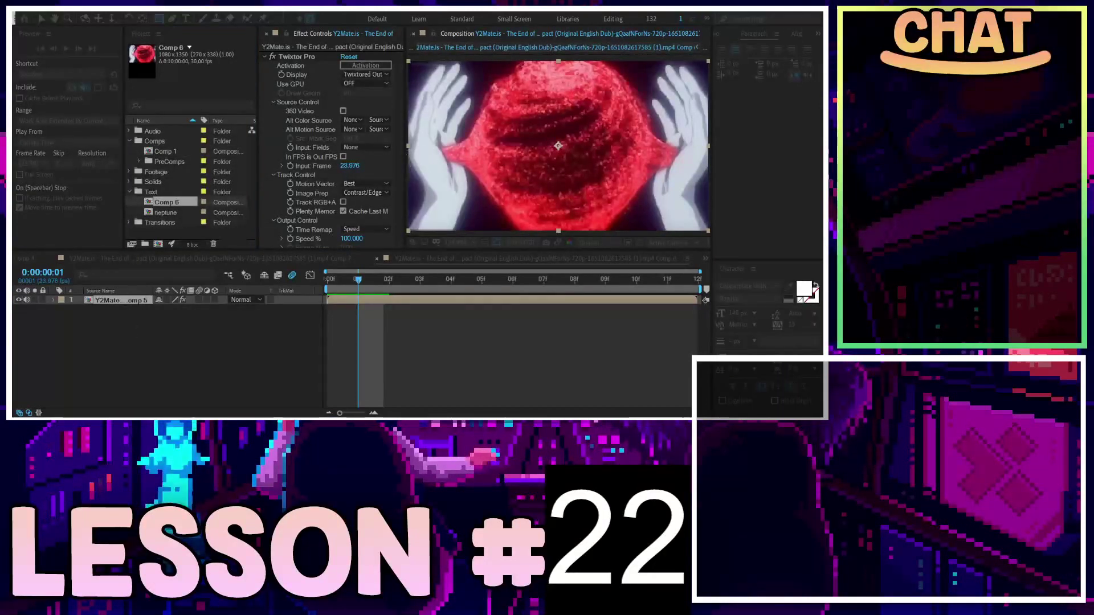
{"action": "left_click_drag", "start_coordinate": [413, 179], "coordinate": [418, 178]}
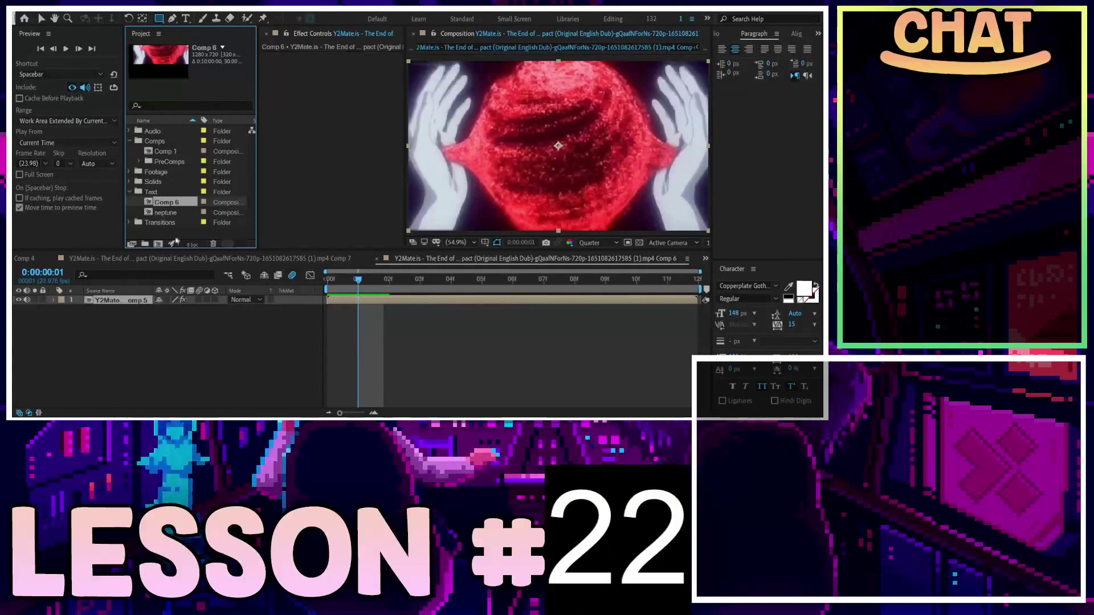
Step: Open Comp 6 and close the Comp 2, Comp 4 and other footage timelines
{"action": "double_click", "coordinate": [174, 203]}
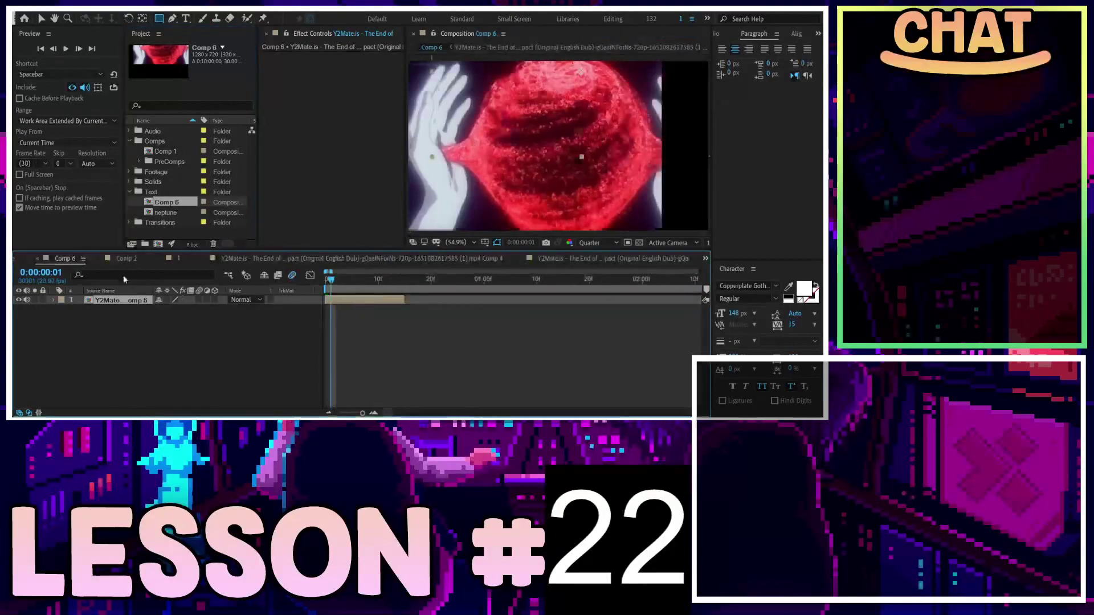
{"action": "left_click", "coordinate": [98, 259]}
{"action": "left_click", "coordinate": [98, 258]}
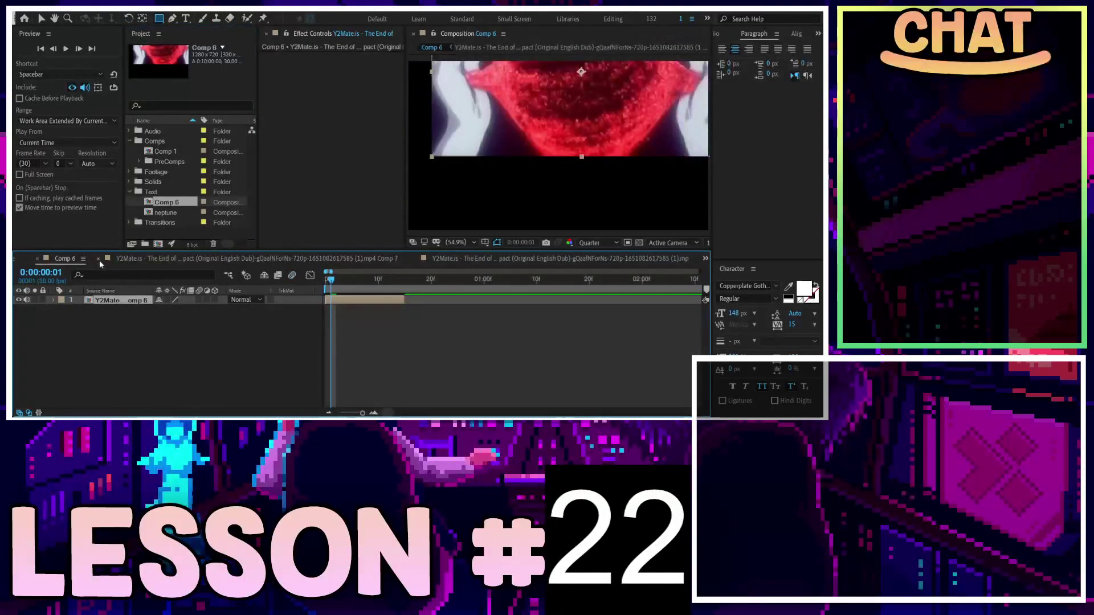
{"action": "left_click", "coordinate": [99, 260]}
{"action": "left_click", "coordinate": [98, 260]}
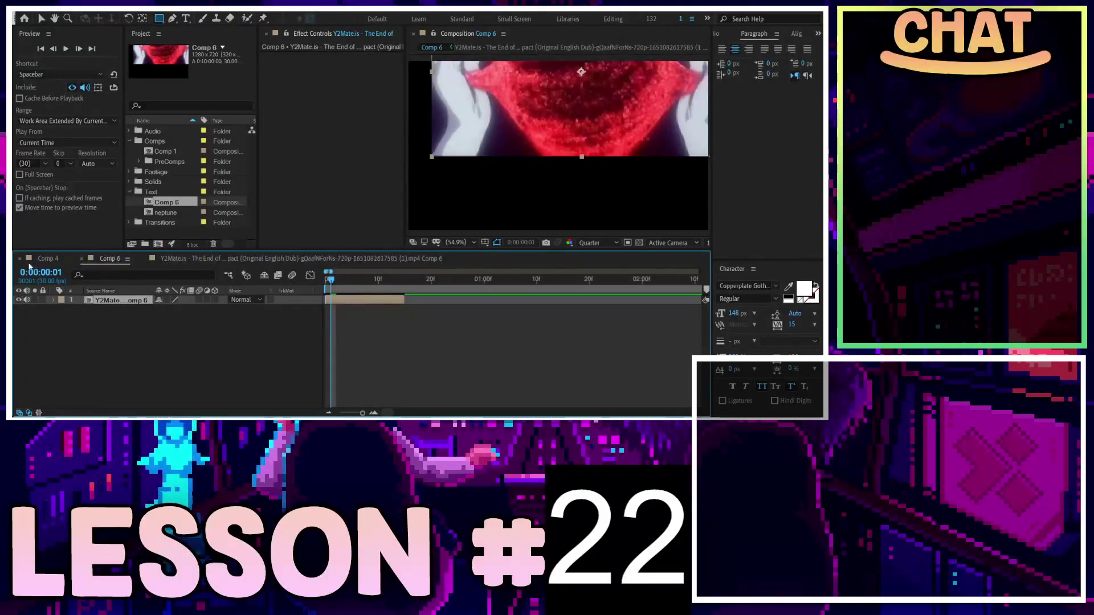
{"action": "left_click", "coordinate": [82, 260]}
{"action": "left_click", "coordinate": [82, 260]}
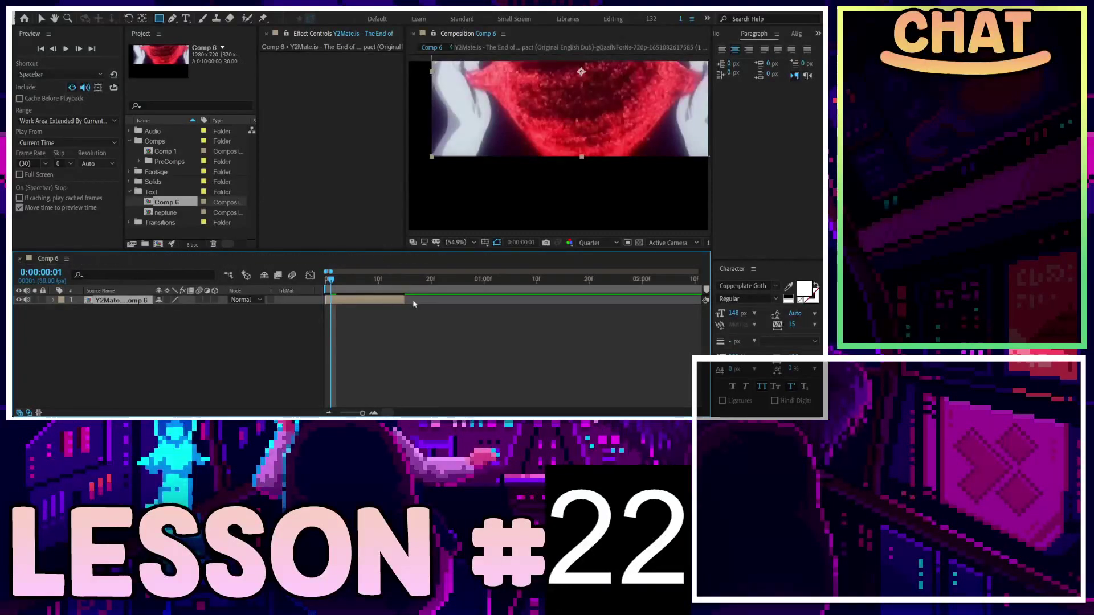
Step: At the first frame, enable Time Remapping on the red-orb layer and fit it to the comp
{"action": "key", "text": "Home"}
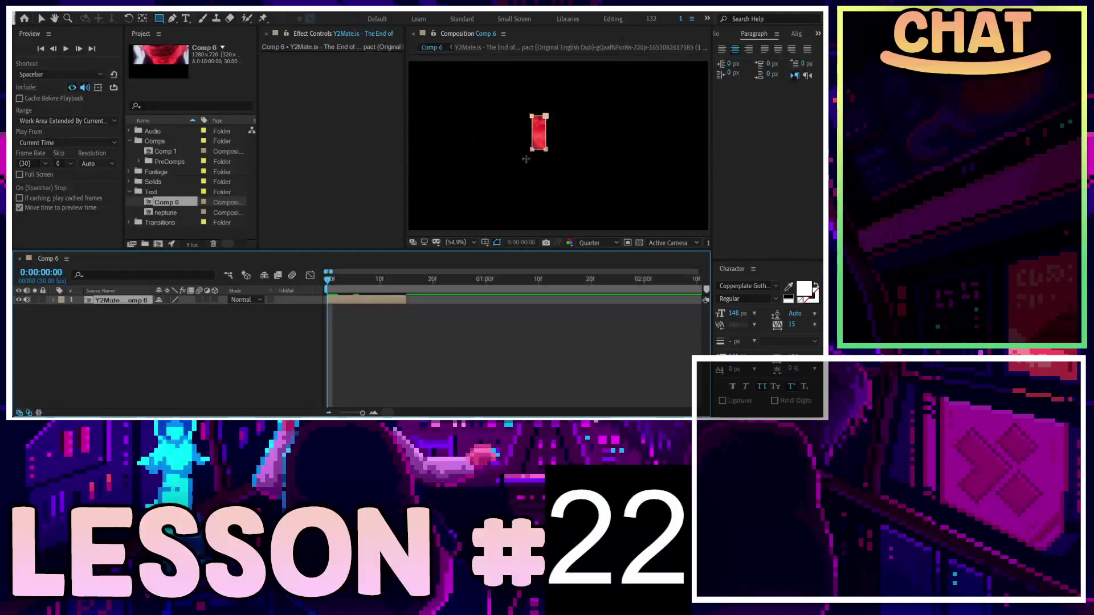
{"action": "left_click_drag", "start_coordinate": [526, 159], "coordinate": [582, 71]}
{"action": "key", "text": "ctrl+alt+t"}
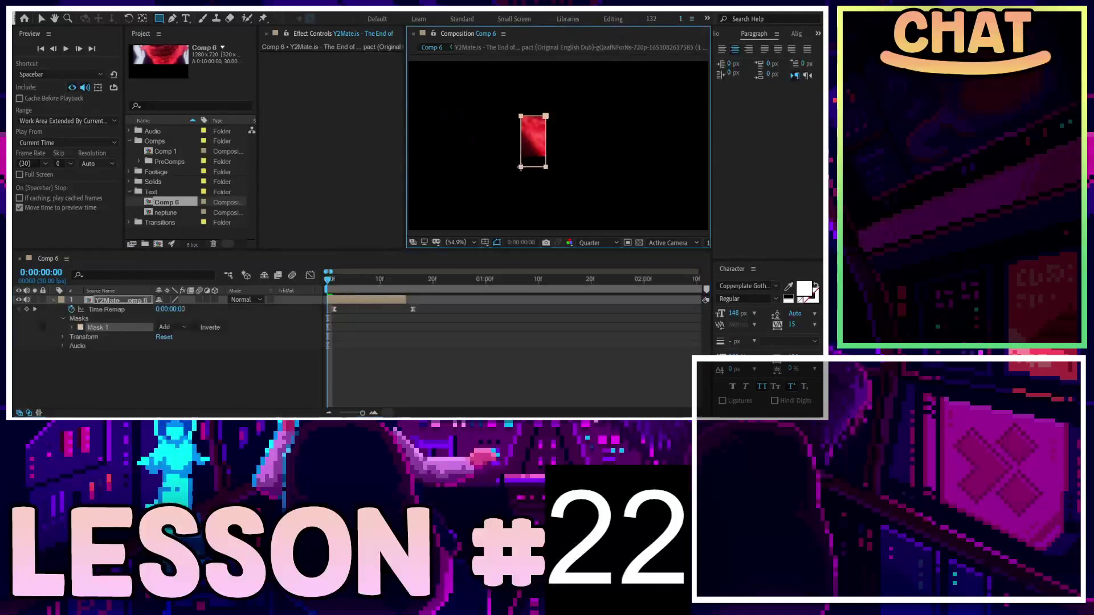
{"action": "key", "text": "ctrl+alt+f"}
{"action": "key", "text": "v"}
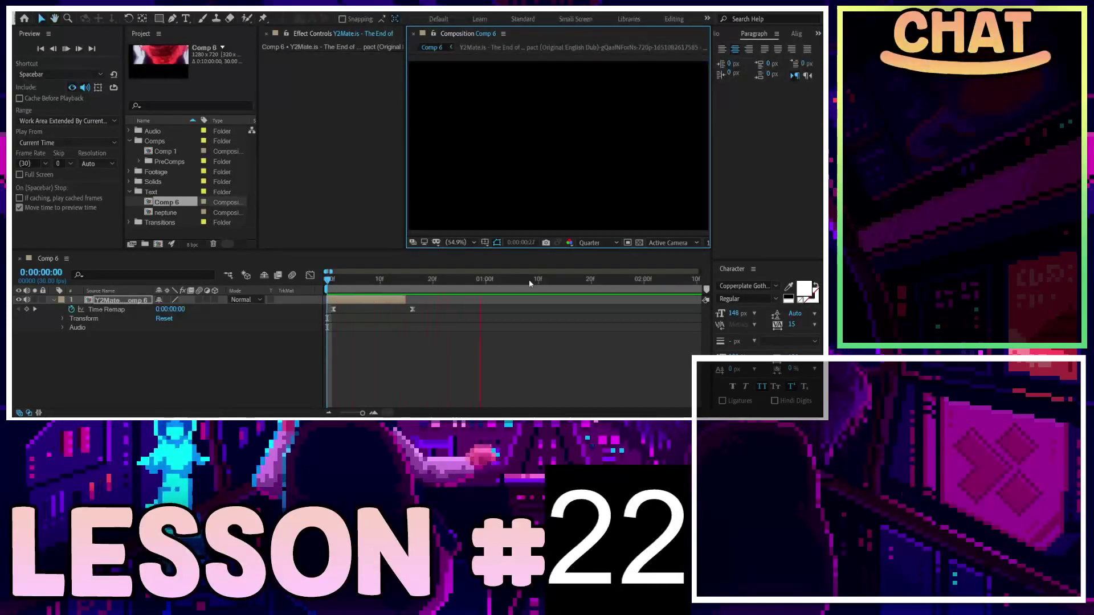
Step: End the work area at frame 15 and move the last Time Remap keyframe later
{"action": "key", "text": "space"}
{"action": "left_click", "coordinate": [406, 279]}
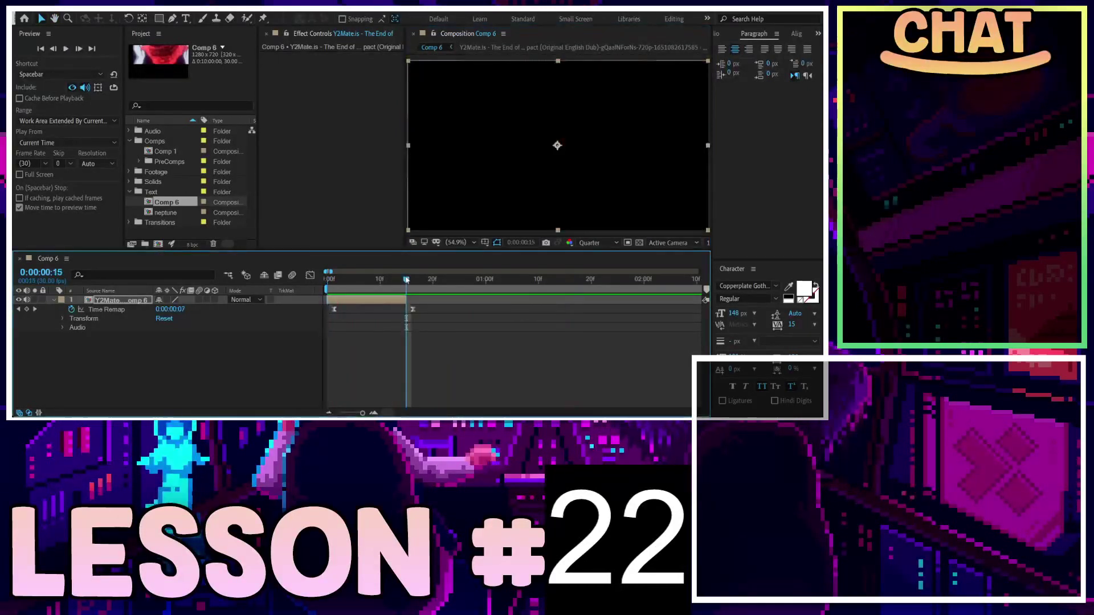
{"action": "key", "text": "n"}
{"action": "left_click_drag", "start_coordinate": [413, 309], "coordinate": [409, 312]}
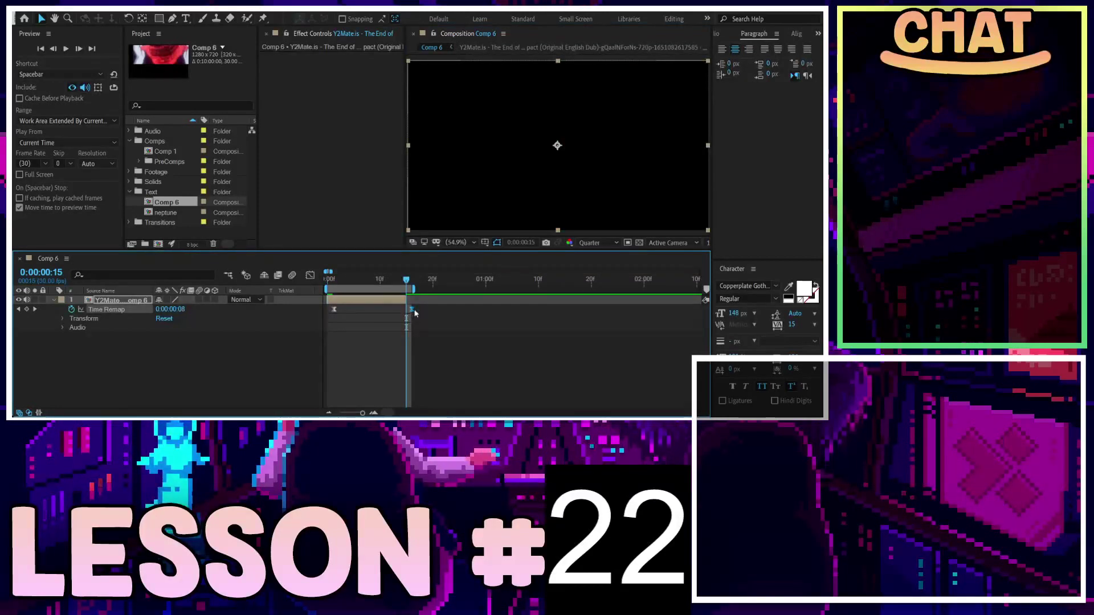
Step: Preview the retimed loop, then duplicate the Y2Mate footage layer with Ctrl+D
{"action": "key", "text": "space"}
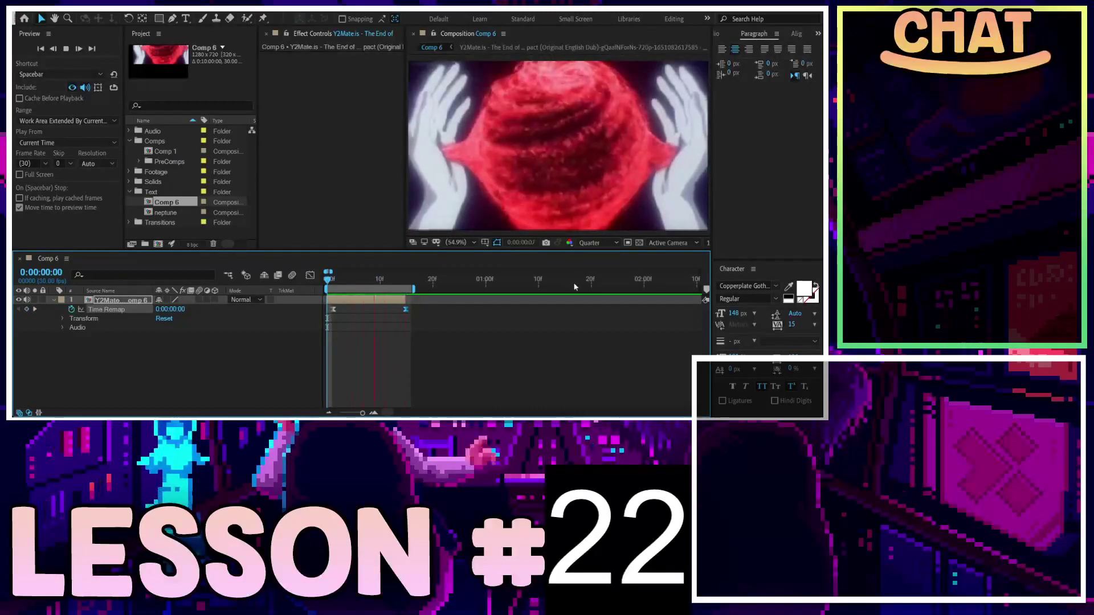
{"action": "key", "text": "space"}
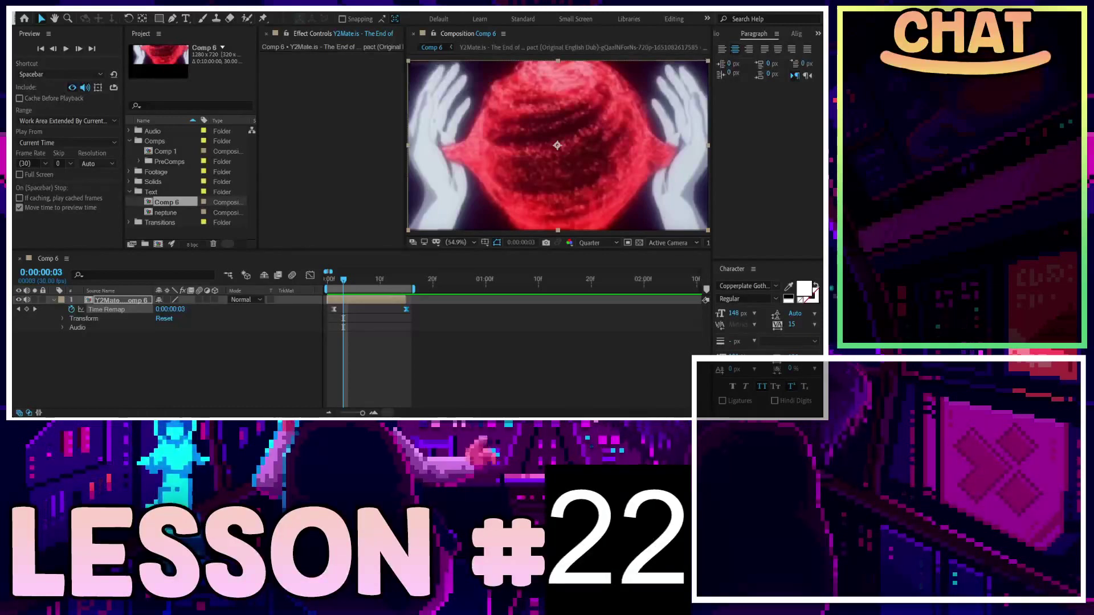
{"action": "left_click", "coordinate": [119, 304]}
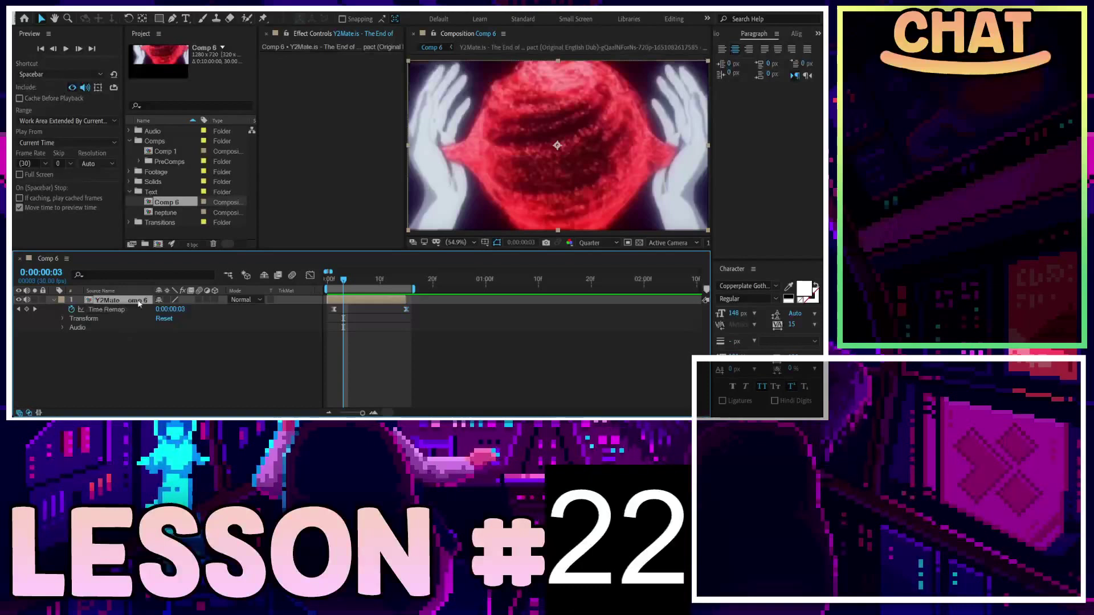
{"action": "key", "text": "ctrl+d"}
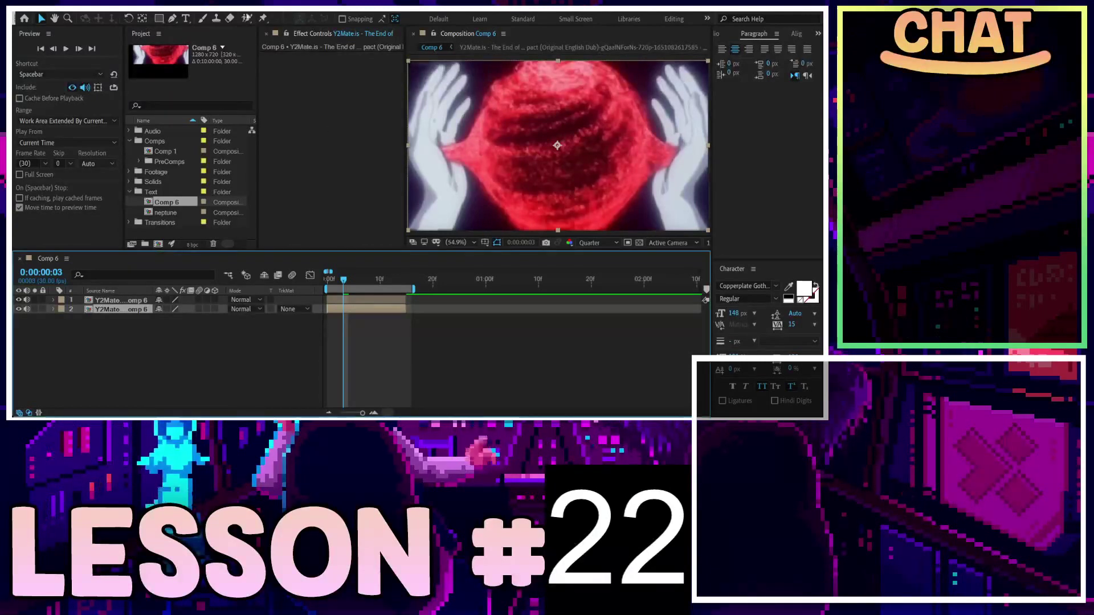
Step: Switch to the Roto Brush and open the top Y2Mate layer in its own Layer viewer
{"action": "key", "text": "ctrl+p"}
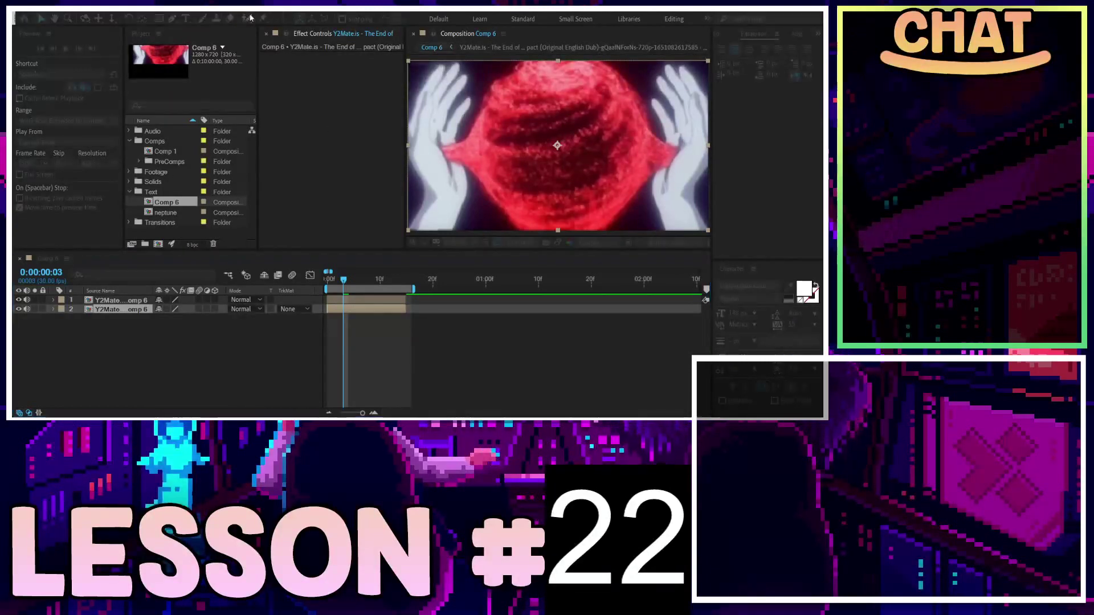
{"action": "left_click", "coordinate": [137, 300]}
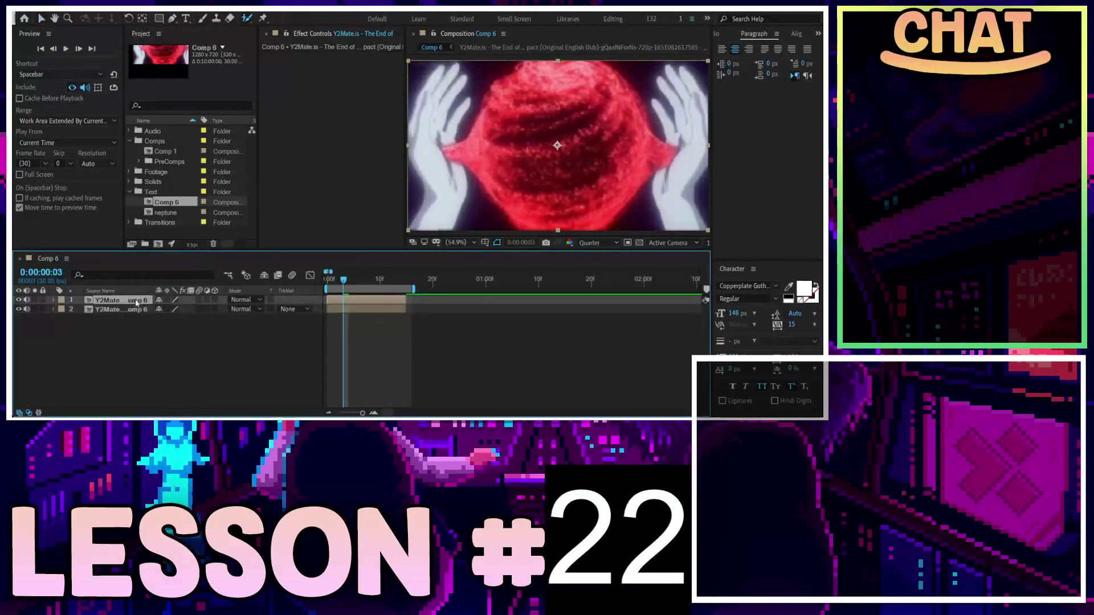
{"action": "double_click", "coordinate": [500, 147]}
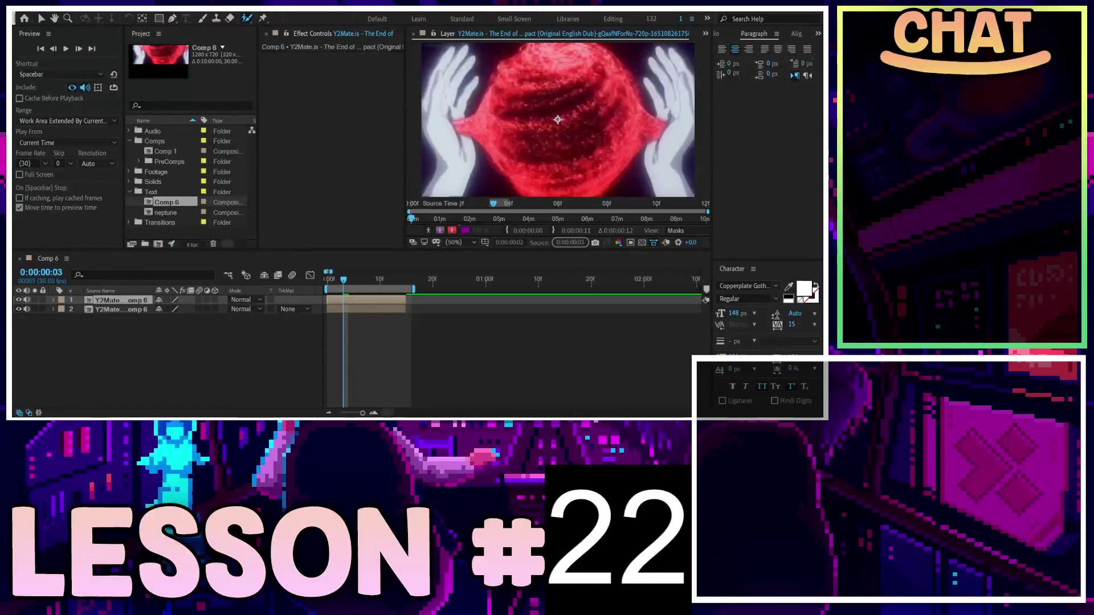
{"action": "scroll", "coordinate": [555, 109], "scroll_direction": "up", "scroll_amount": 3}
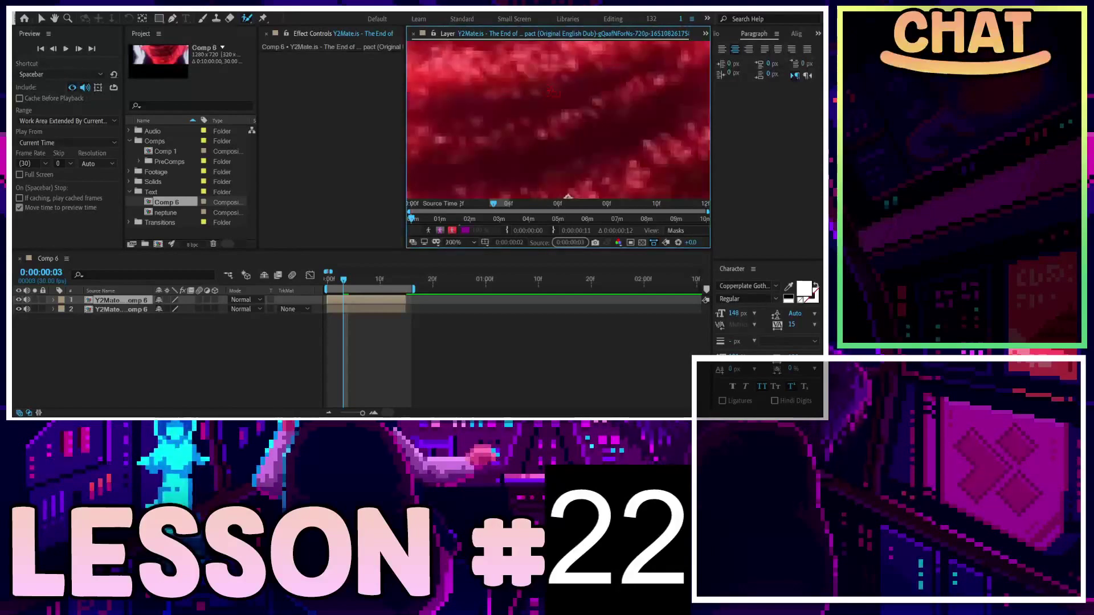
Step: Paint a green Roto Brush stroke along the red sphere's left edge and extend it upward
{"action": "scroll", "coordinate": [552, 92], "scroll_direction": "down", "scroll_amount": 3}
{"action": "scroll", "coordinate": [515, 103], "scroll_direction": "up", "scroll_amount": 2}
{"action": "scroll", "coordinate": [515, 103], "scroll_direction": "up", "scroll_amount": 1}
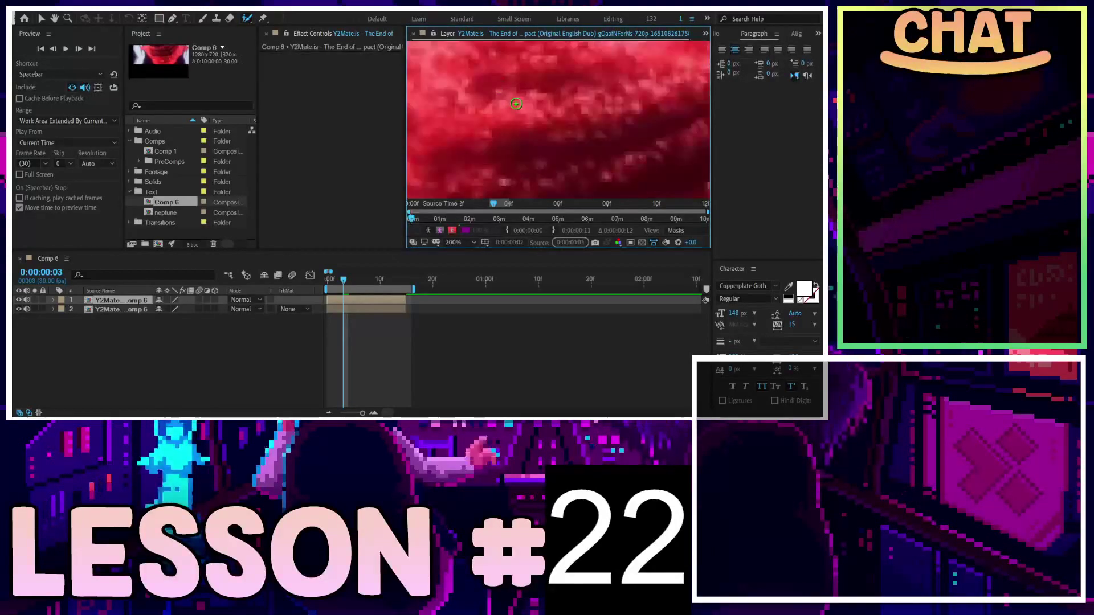
{"action": "scroll", "coordinate": [515, 104], "scroll_direction": "down", "scroll_amount": 2}
{"action": "scroll", "coordinate": [486, 80], "scroll_direction": "down", "scroll_amount": 1}
{"action": "left_click_drag", "start_coordinate": [491, 72], "coordinate": [457, 98]}
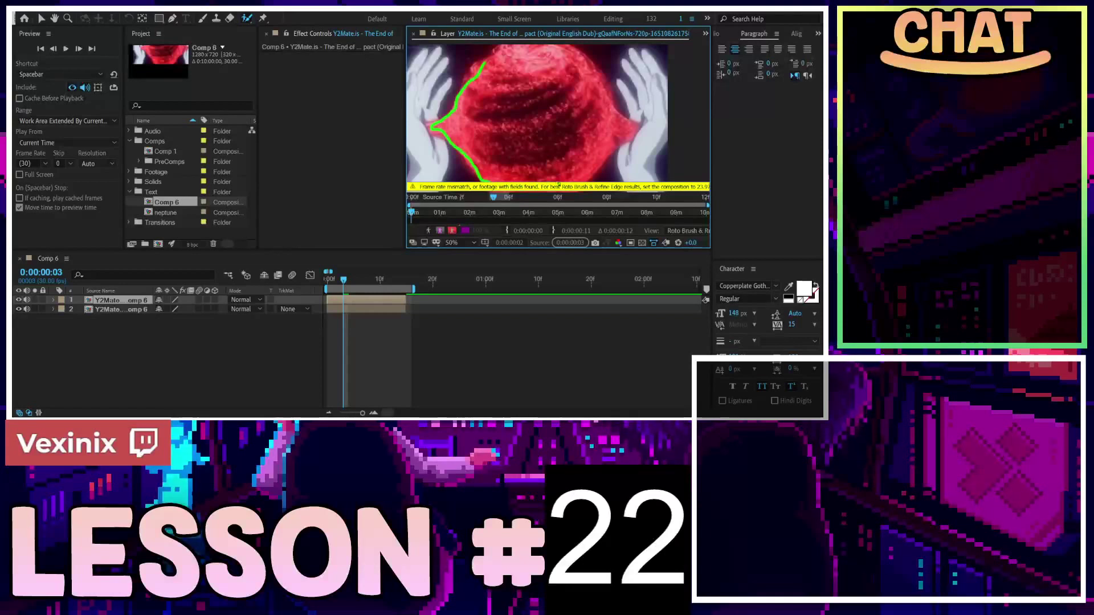
{"action": "mouse_move", "coordinate": [584, 171]}
{"action": "left_mouse_down"}
{"action": "mouse_move", "coordinate": [636, 131]}
{"action": "mouse_move", "coordinate": [603, 84]}
{"action": "left_mouse_up"}
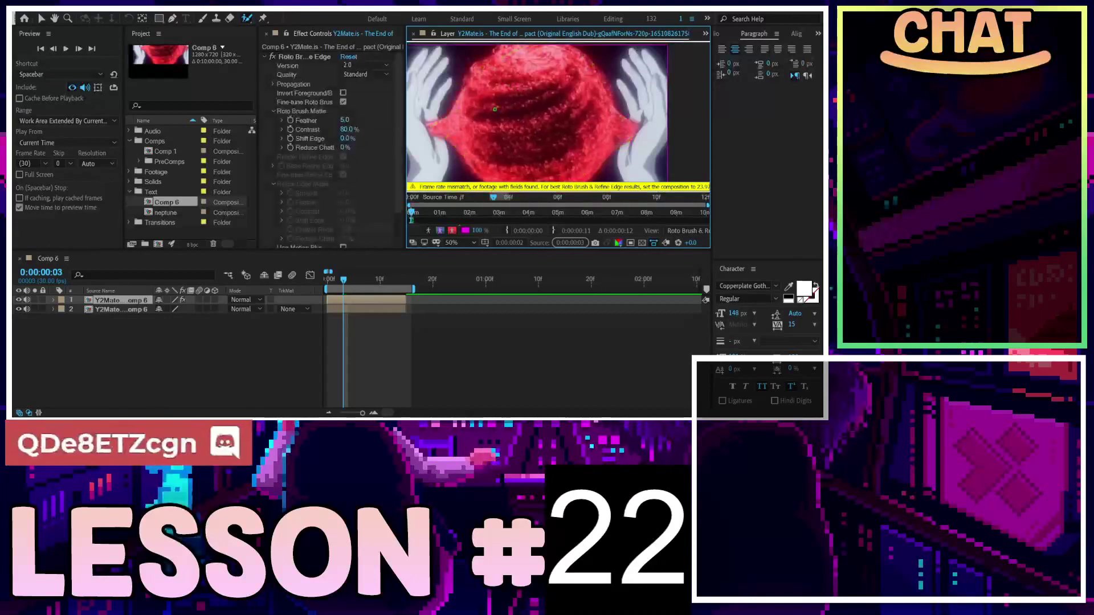
Step: Paint a foreground stroke down the red sphere, then delete the resulting Roto Brush effect
{"action": "key", "text": "comma"}
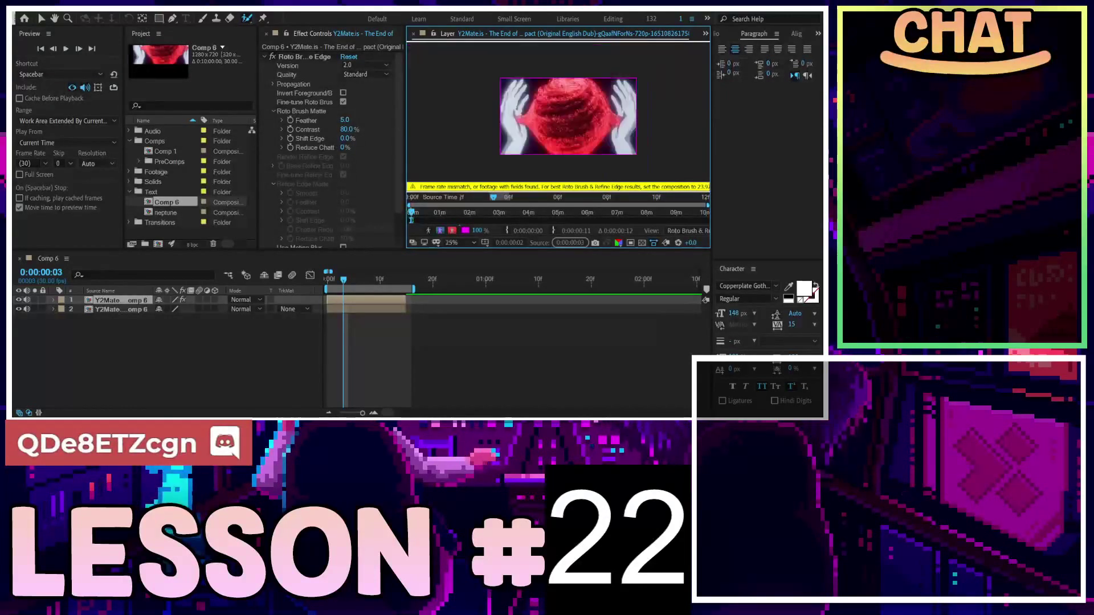
{"action": "key", "text": "period"}
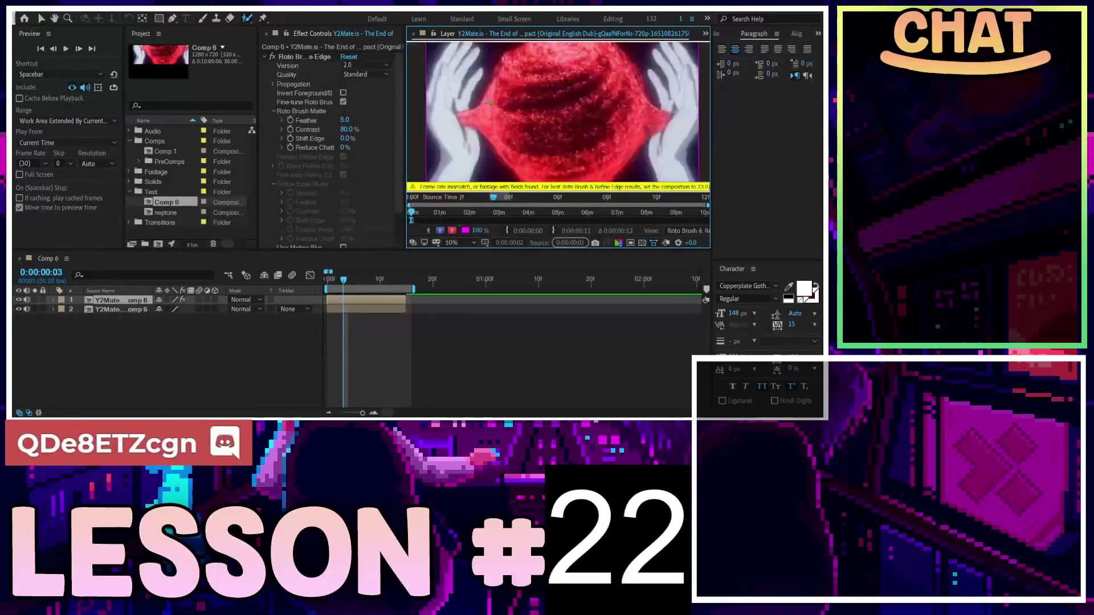
{"action": "left_click_drag", "start_coordinate": [487, 87], "coordinate": [496, 139]}
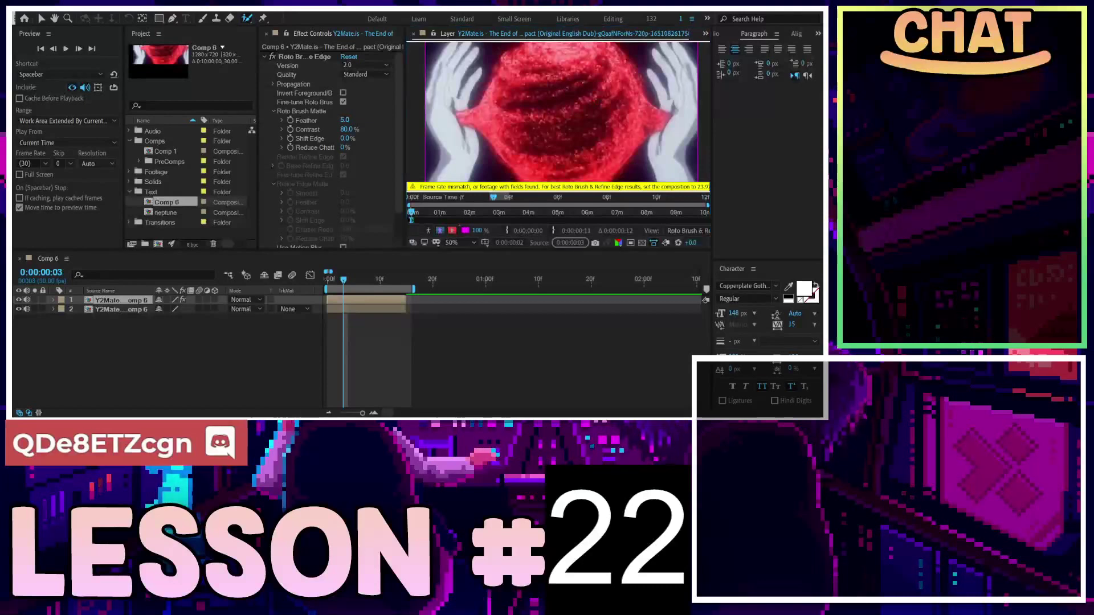
{"action": "key", "text": "ctrl+grave"}
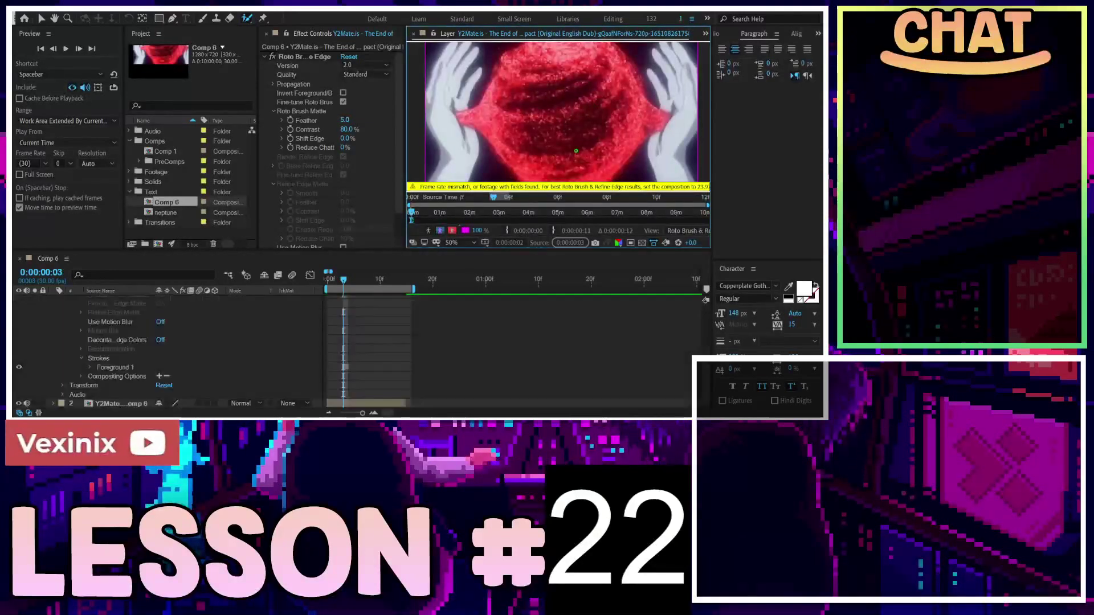
{"action": "scroll", "coordinate": [254, 345], "scroll_direction": "up", "scroll_amount": 2}
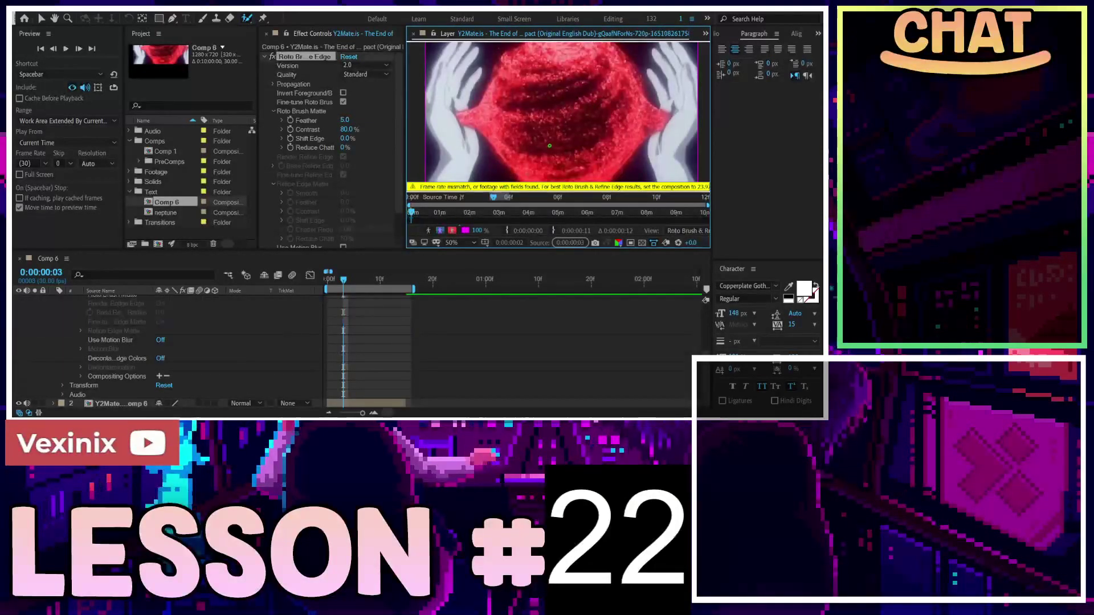
{"action": "key", "text": "Delete"}
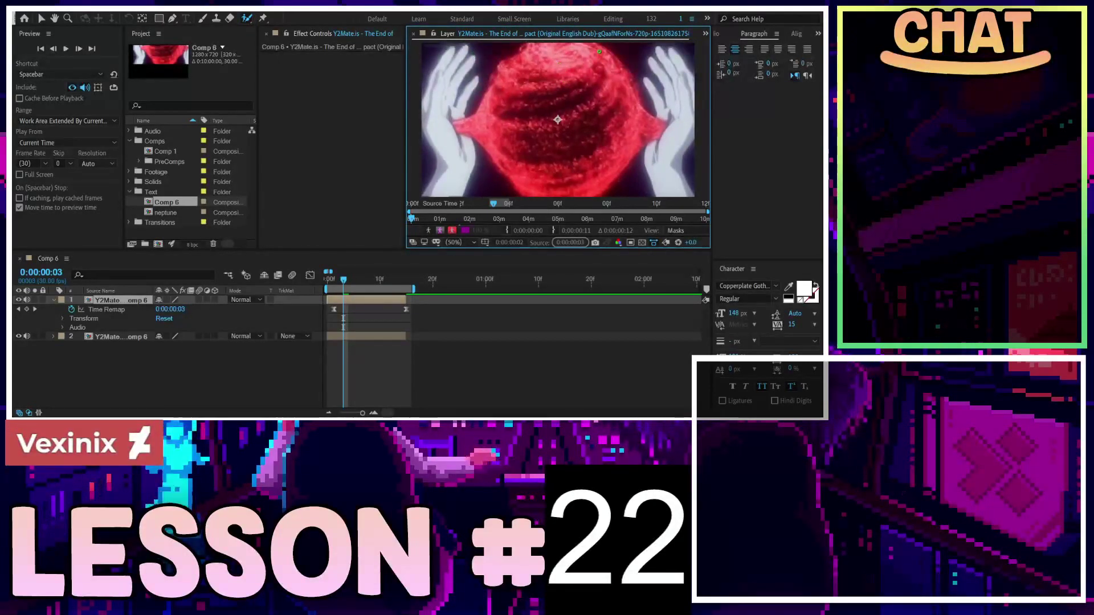
Step: Delete a second stroke's Roto Brush & Refine Edge effect and paint a stroke down the left hand
{"action": "mouse_move", "coordinate": [598, 51]}
{"action": "left_mouse_down"}
{"action": "mouse_move", "coordinate": [552, 61]}
{"action": "mouse_move", "coordinate": [588, 130]}
{"action": "left_mouse_up"}
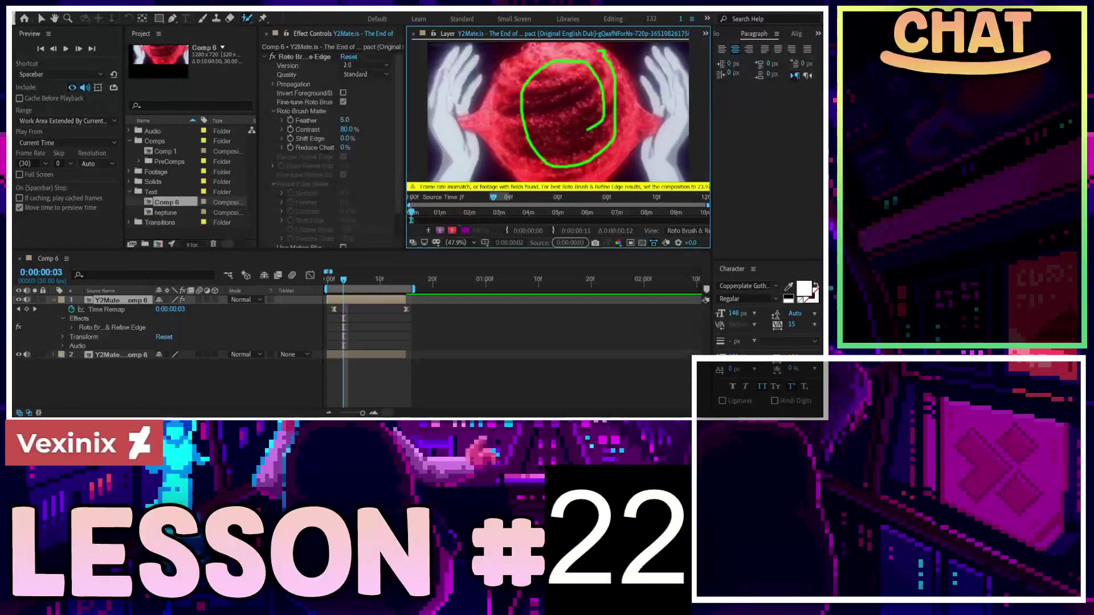
{"action": "key", "text": "Caps_Lock"}
{"action": "key", "text": "Caps_Lock"}
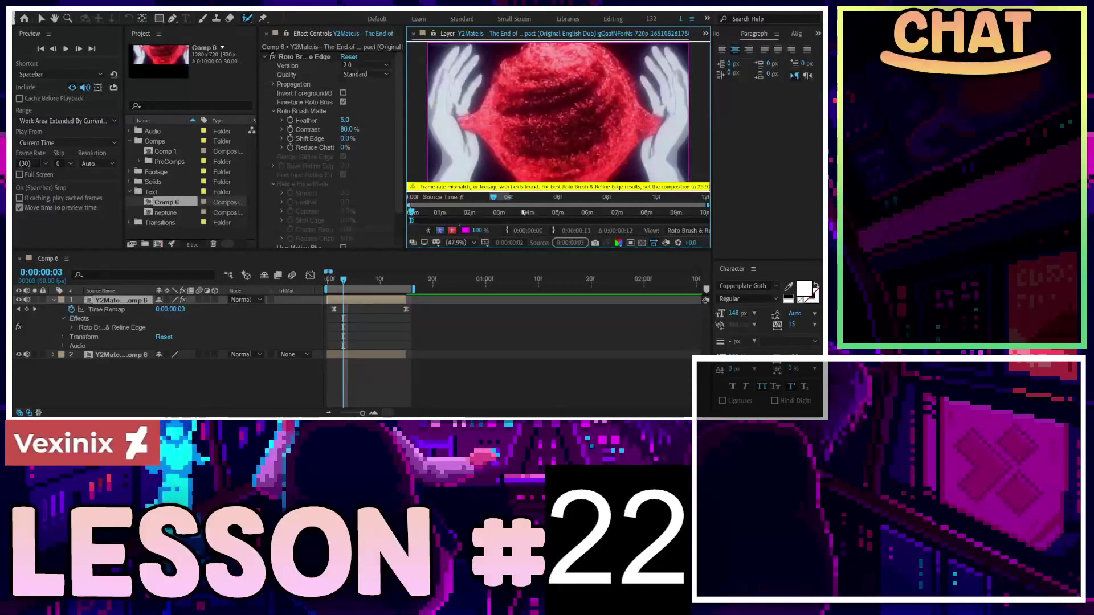
{"action": "left_click", "coordinate": [305, 57]}
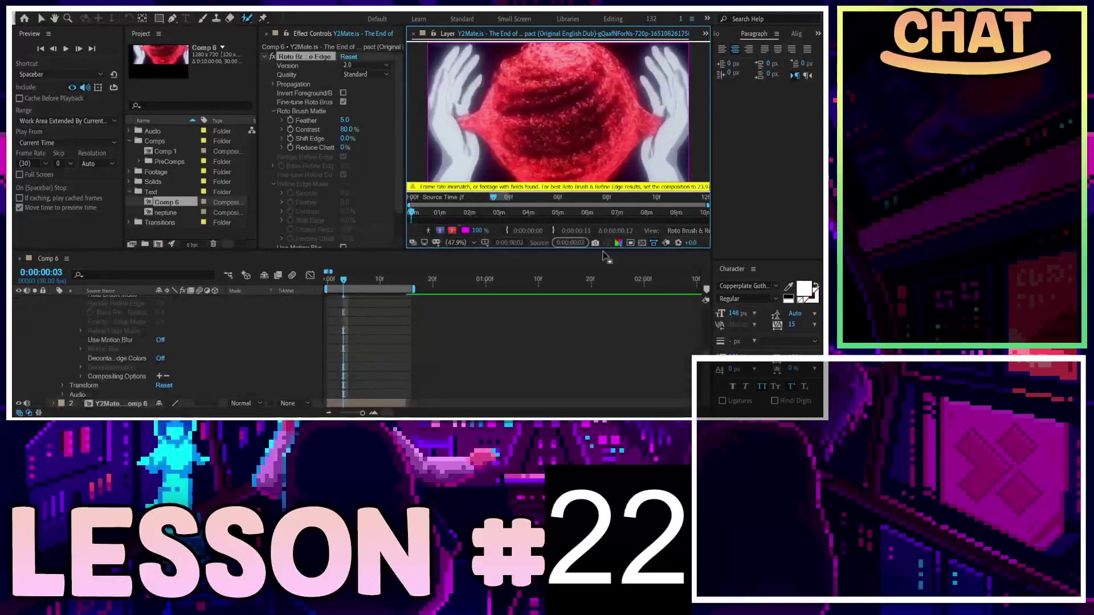
{"action": "key", "text": "Delete"}
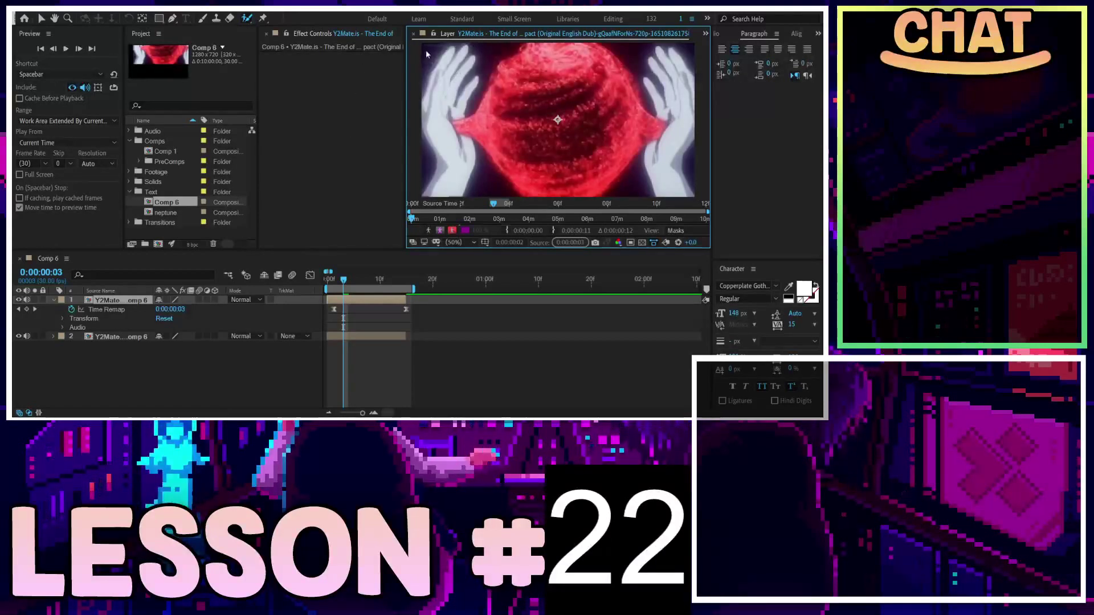
{"action": "left_click", "coordinate": [351, 302]}
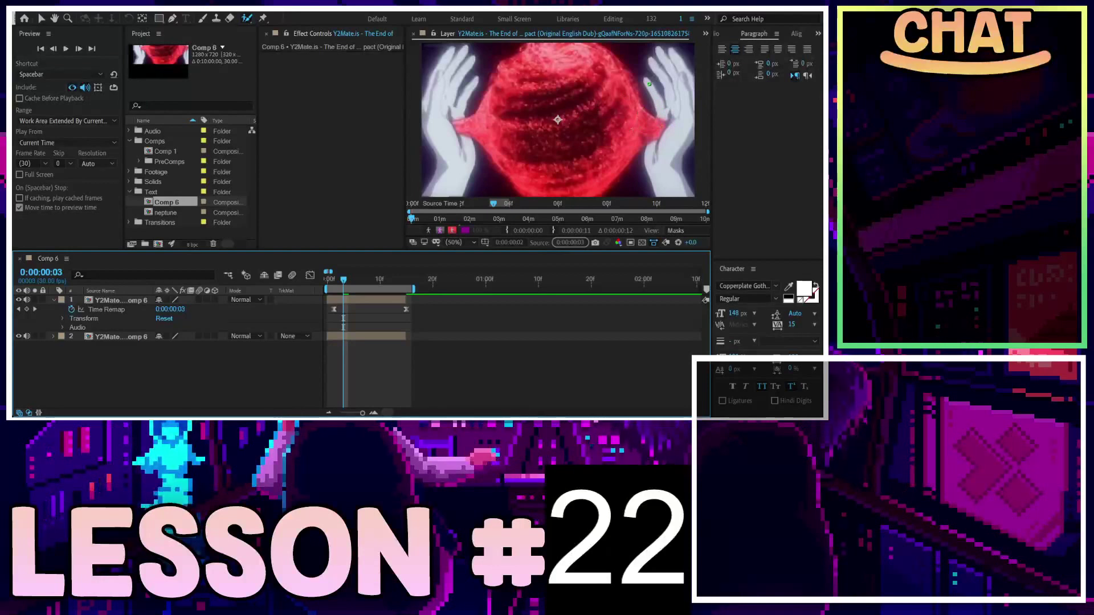
{"action": "left_click_drag", "start_coordinate": [474, 57], "coordinate": [434, 178]}
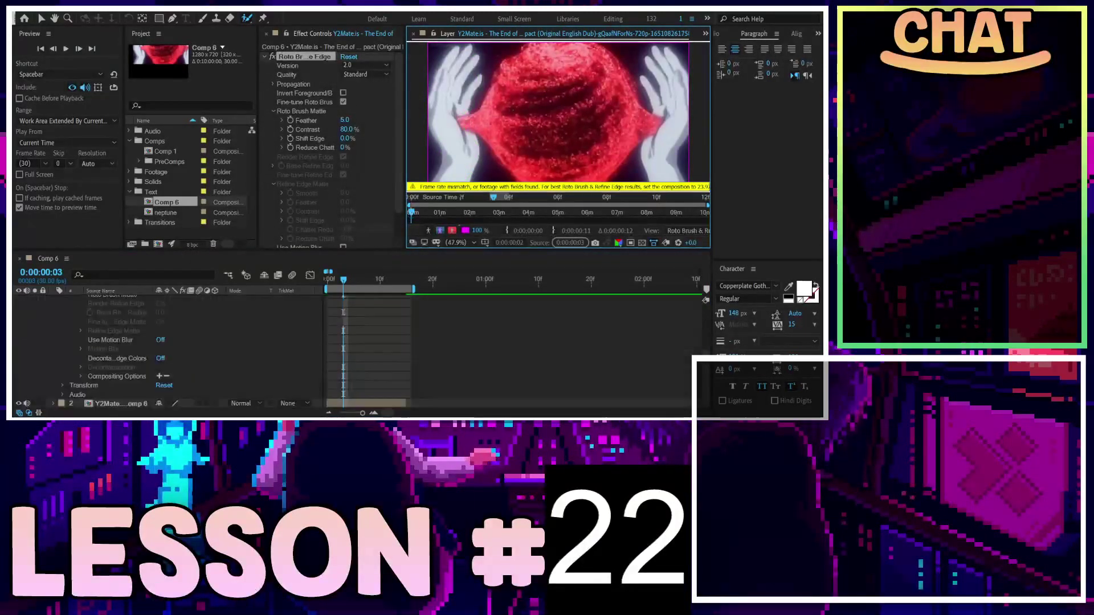
Step: Delete the old Roto Brush effect, paint the left hand as foreground, and mark the sphere as background
{"action": "left_click", "coordinate": [304, 57]}
{"action": "key", "text": "Delete"}
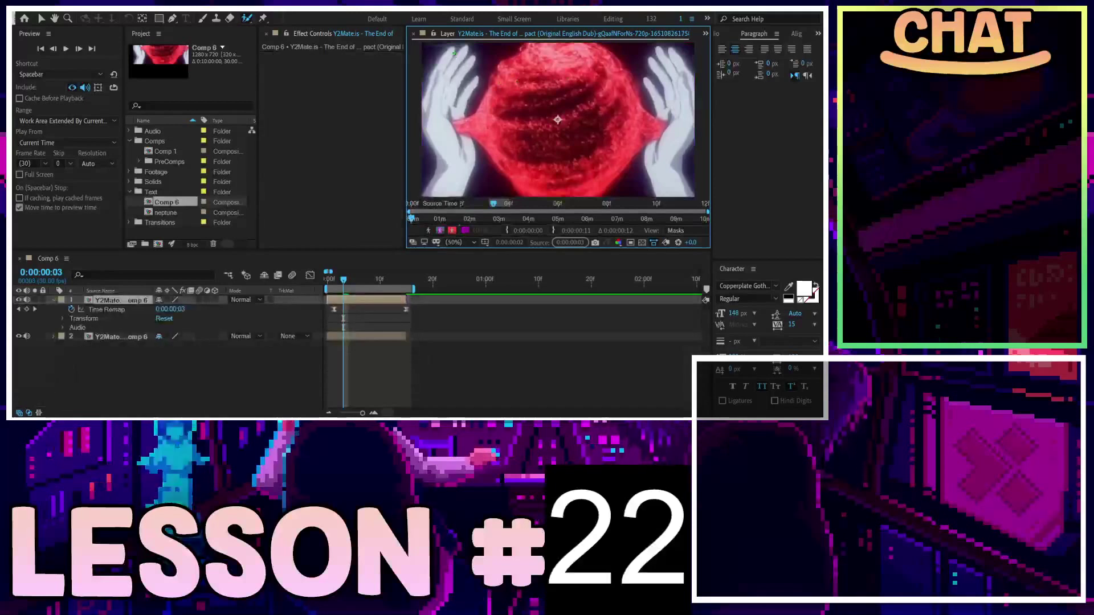
{"action": "left_click_drag", "start_coordinate": [452, 48], "coordinate": [480, 178]}
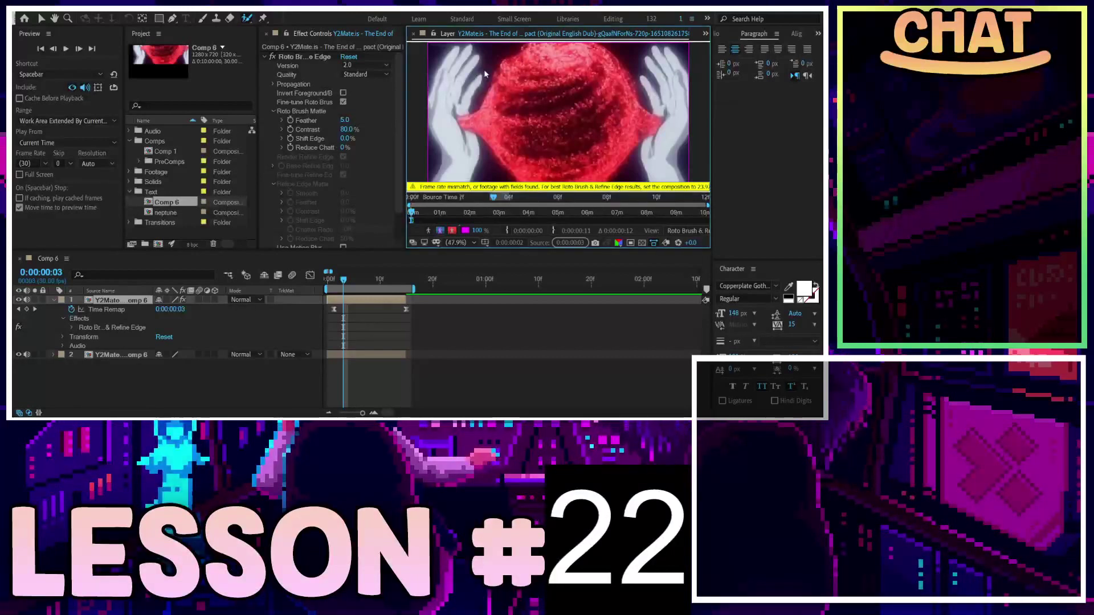
{"action": "left_click_drag", "start_coordinate": [512, 94], "coordinate": [511, 111]}
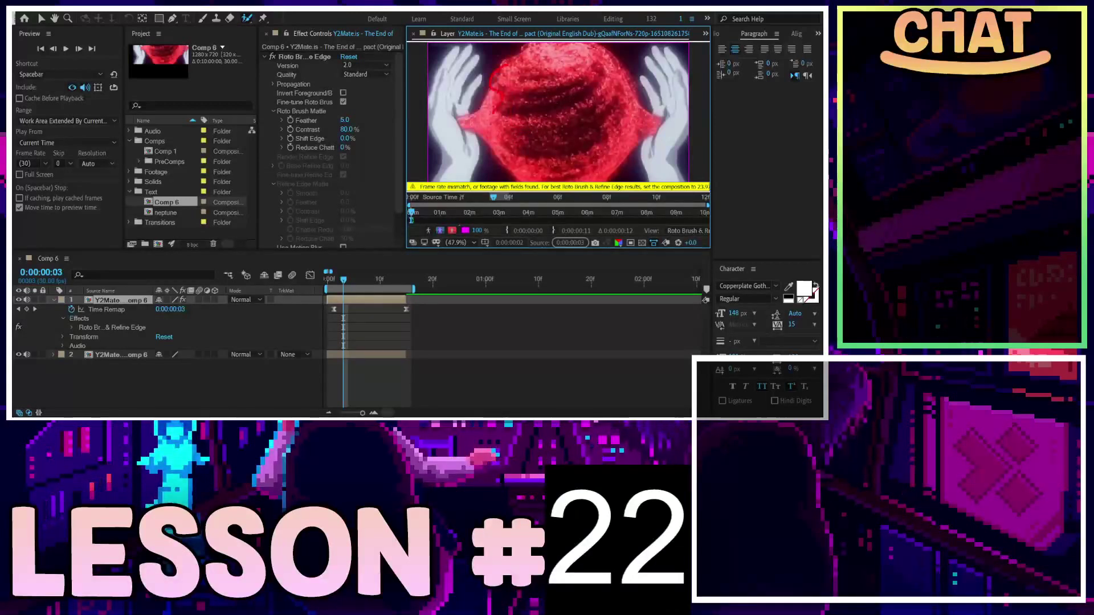
{"action": "left_click_drag", "start_coordinate": [498, 85], "coordinate": [564, 131]}
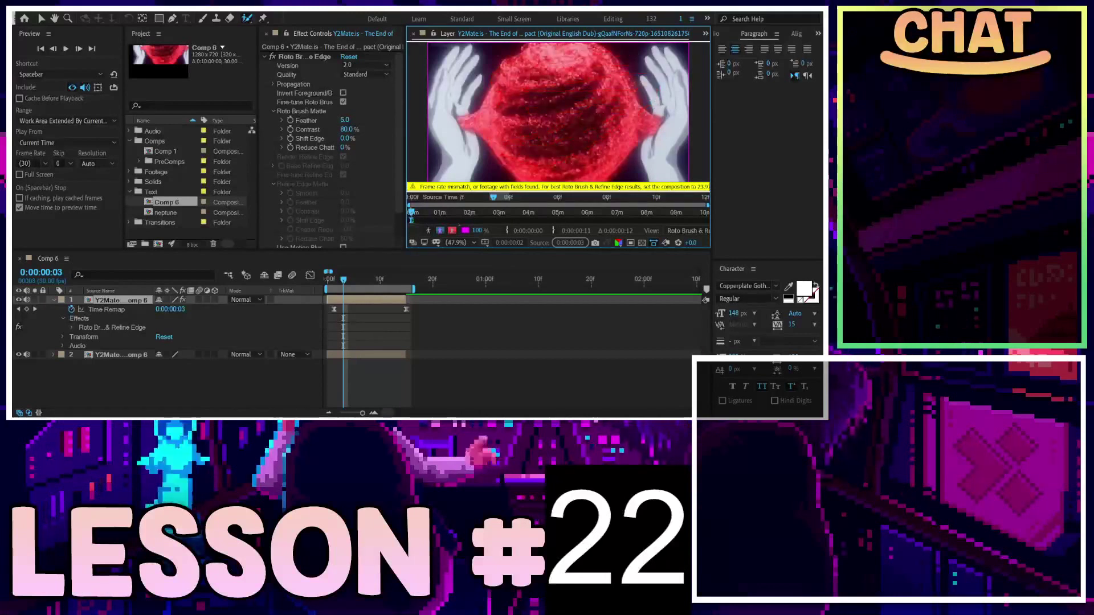
{"action": "scroll", "coordinate": [485, 112], "scroll_direction": "up", "scroll_amount": 1}
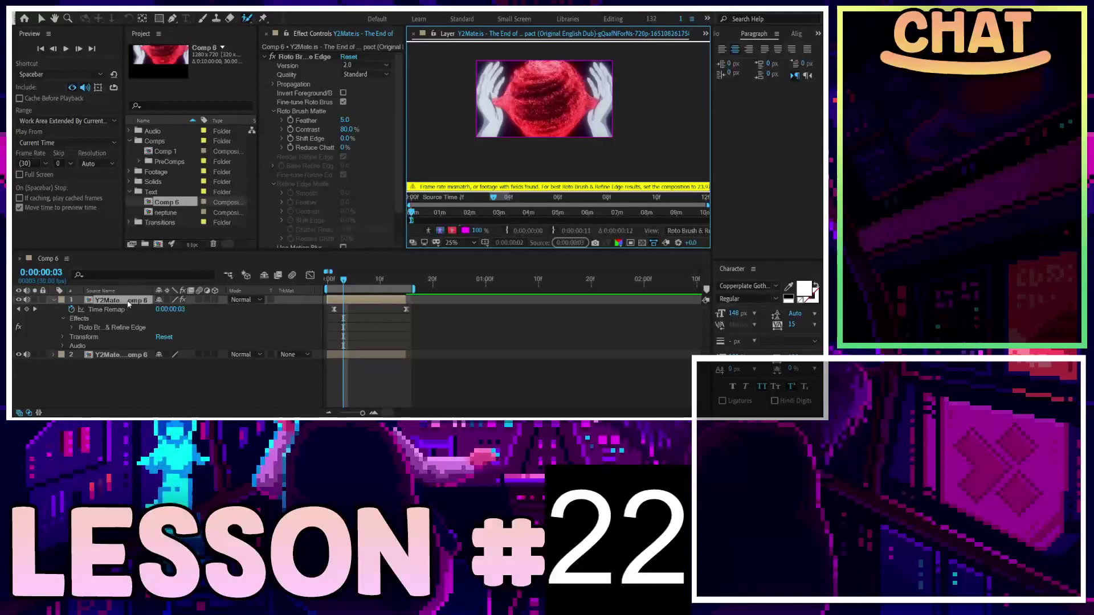
Step: Play and stop a preview of the footage
{"action": "left_click", "coordinate": [150, 323]}
{"action": "left_click", "coordinate": [220, 211]}
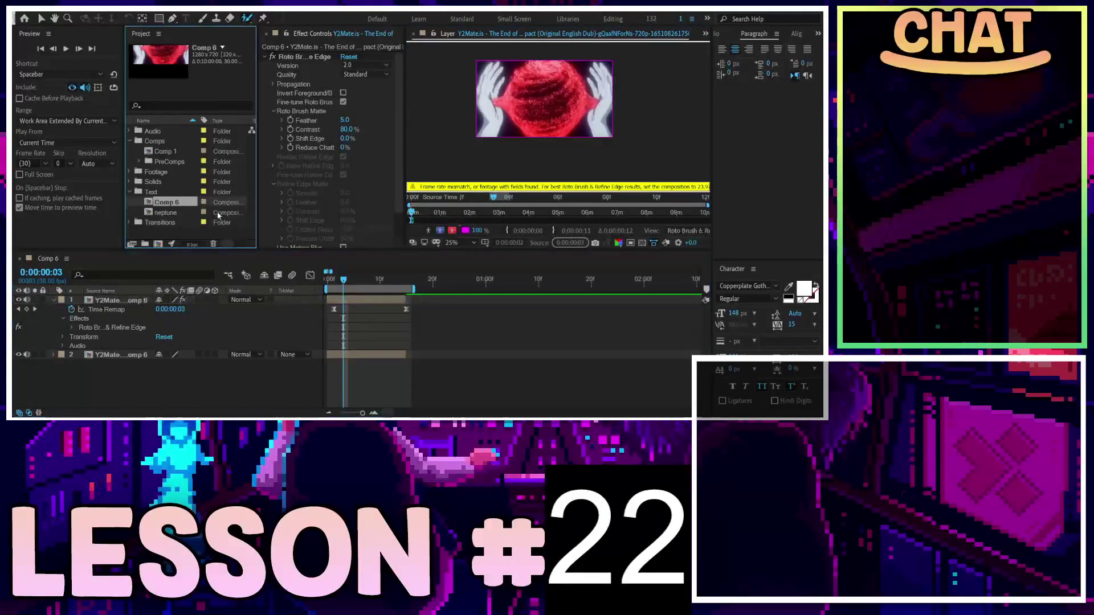
{"action": "key", "text": "space"}
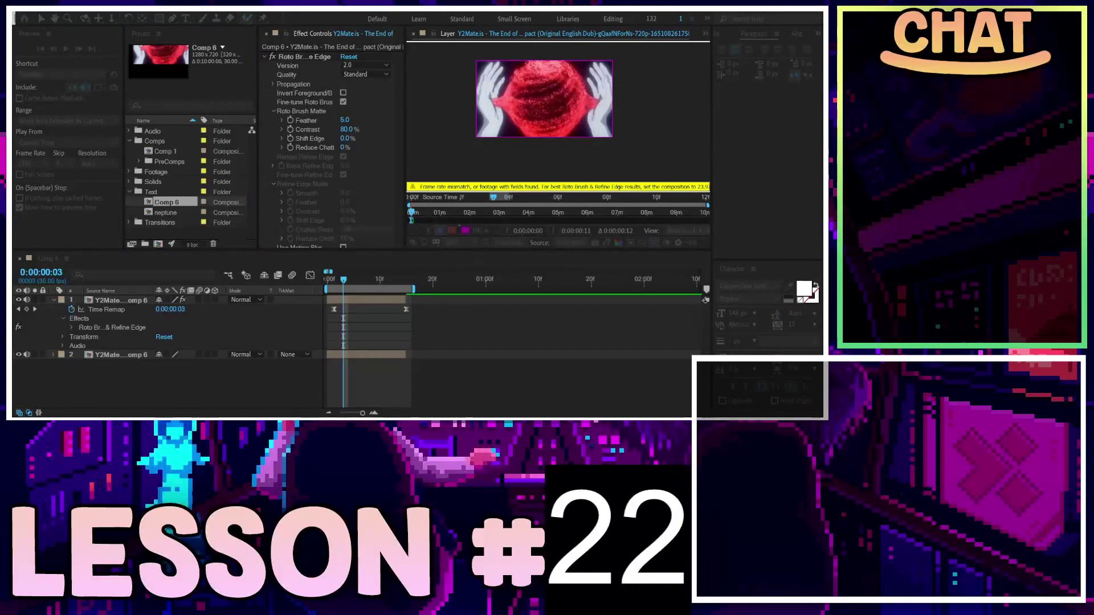
{"action": "key", "text": "space"}
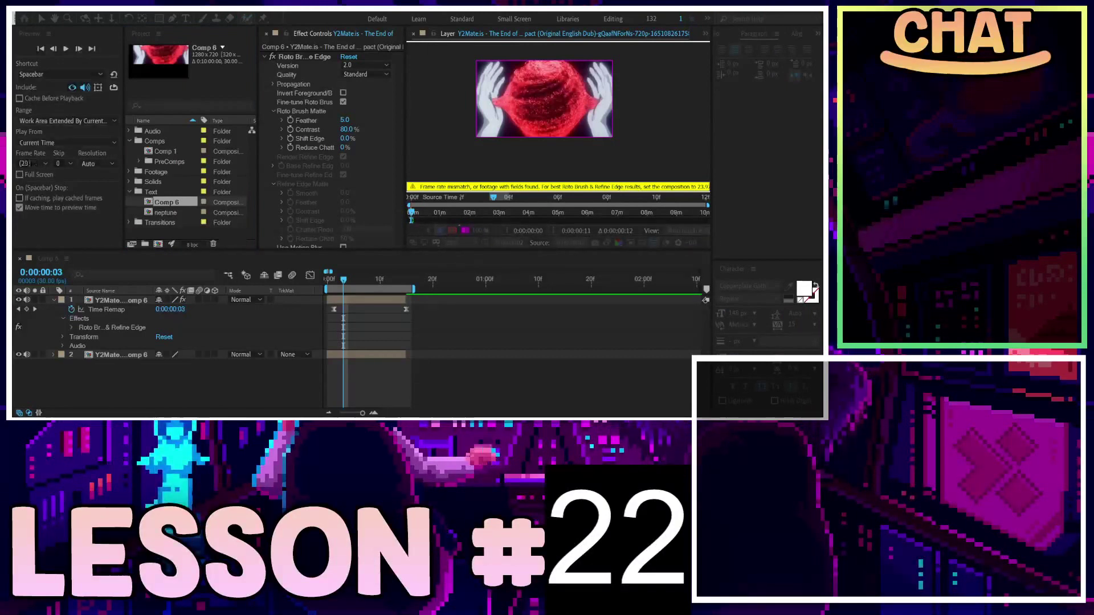
{"action": "key", "text": "Return"}
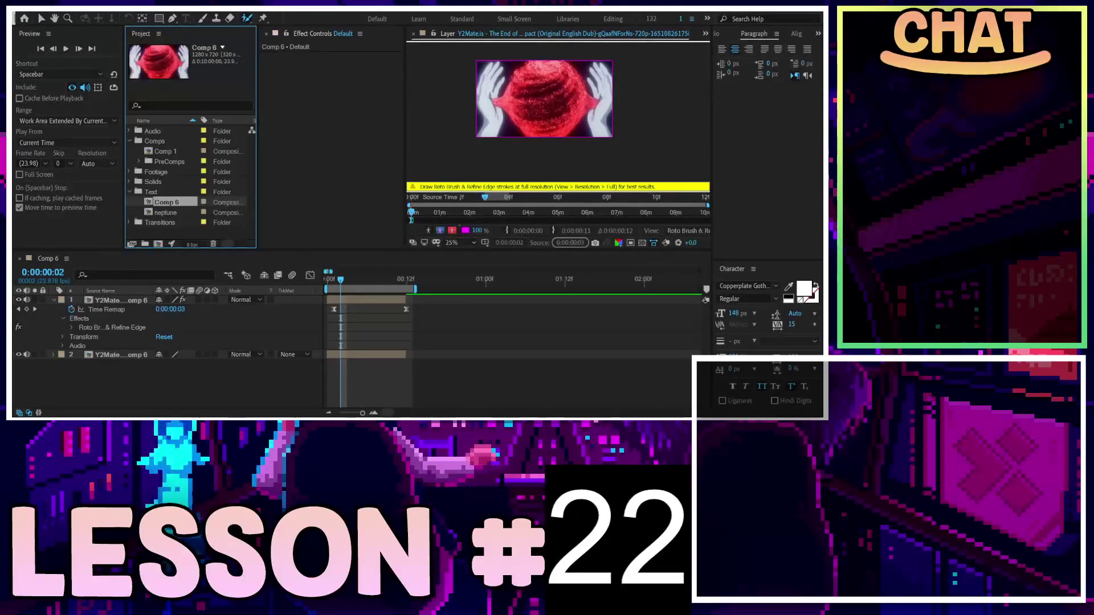
Step: Zoom the Layer view to 50% and drag the panel divider left to widen it
{"action": "key", "text": "period"}
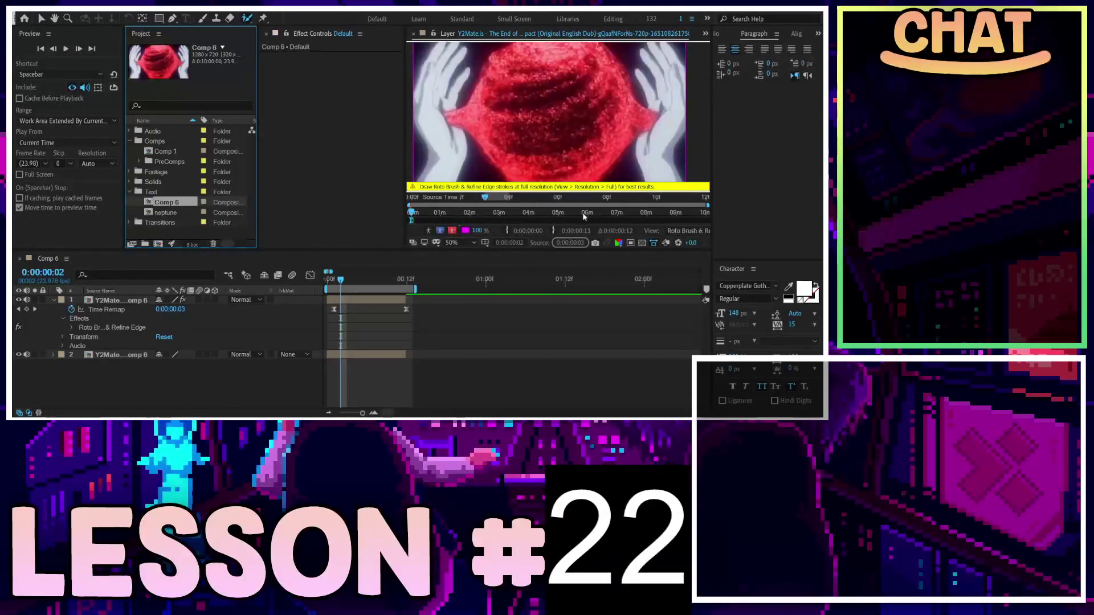
{"action": "left_click", "coordinate": [617, 247]}
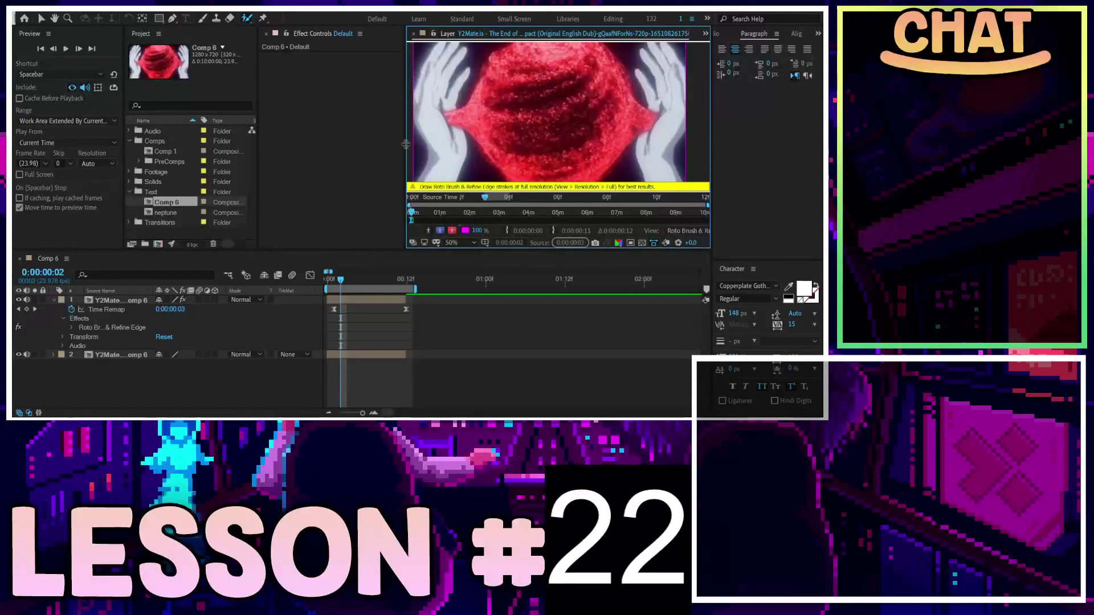
{"action": "left_click_drag", "start_coordinate": [405, 155], "coordinate": [245, 164]}
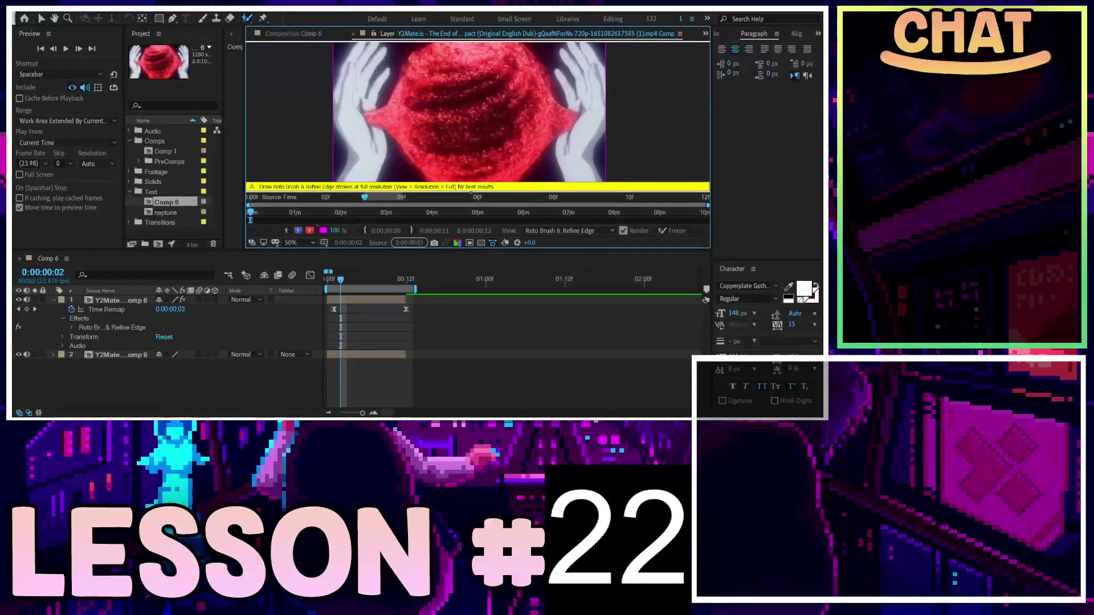
Step: Set Comp 6 to Full resolution, return to the Layer view, and resize panels to enlarge the viewer
{"action": "left_click", "coordinate": [293, 33]}
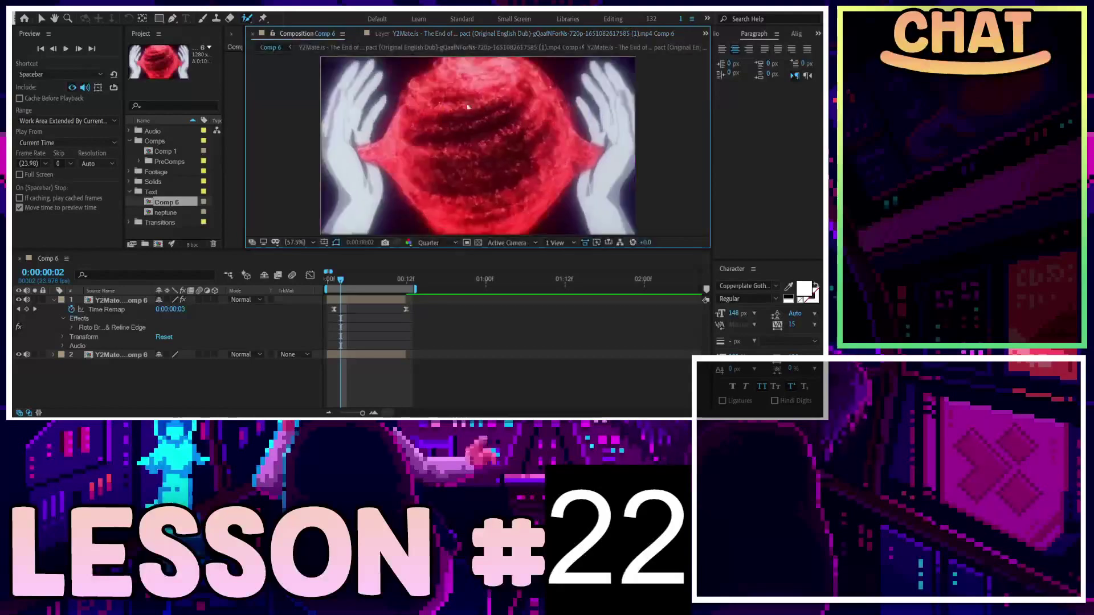
{"action": "key", "text": "ctrl+j"}
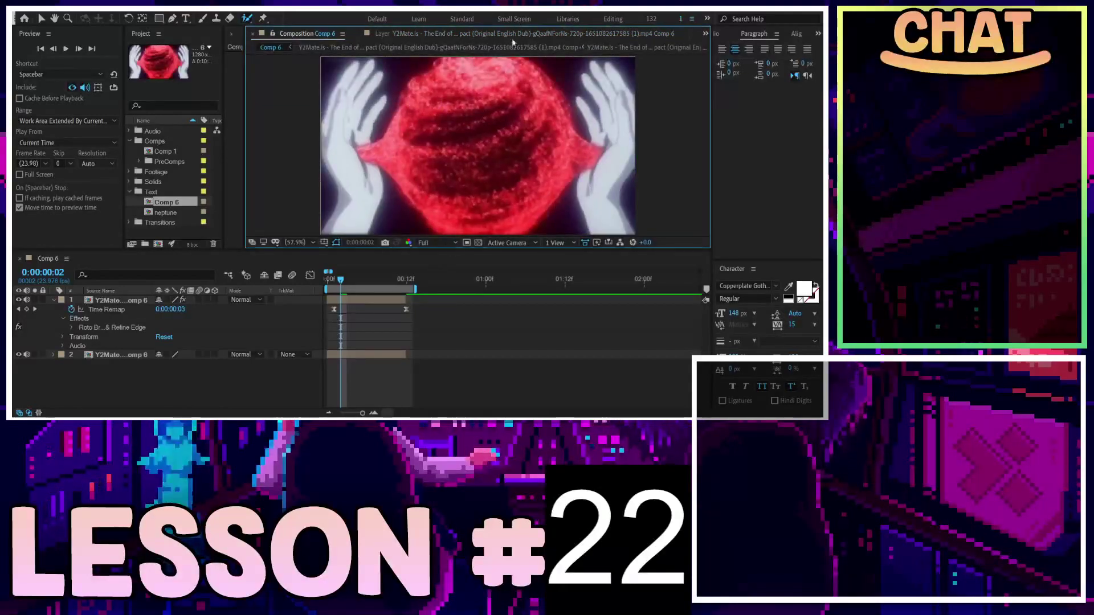
{"action": "left_click", "coordinate": [513, 36]}
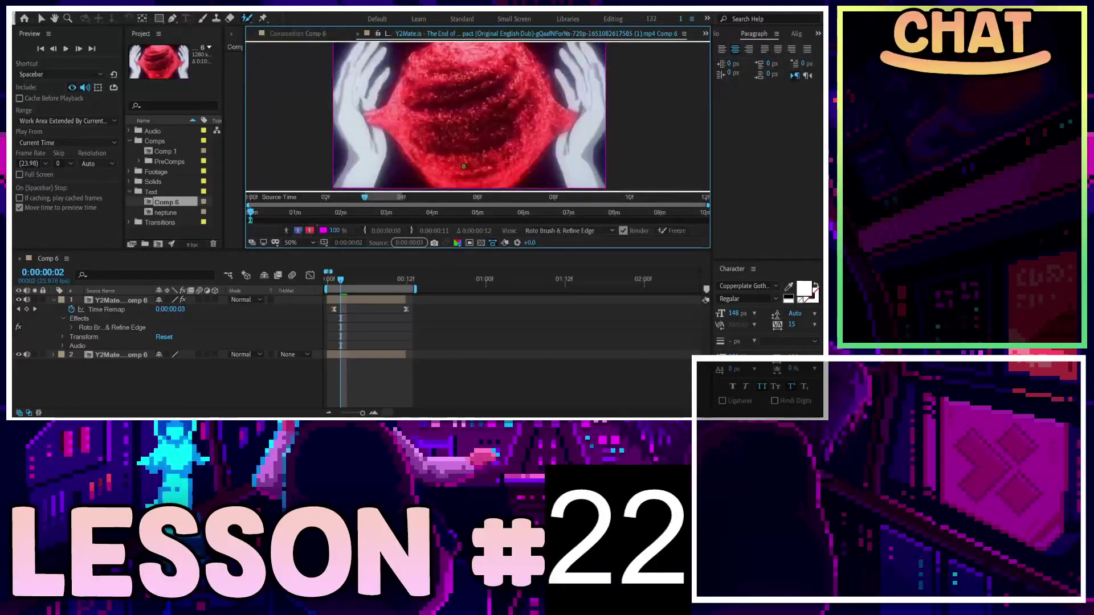
{"action": "left_click_drag", "start_coordinate": [245, 108], "coordinate": [316, 108]}
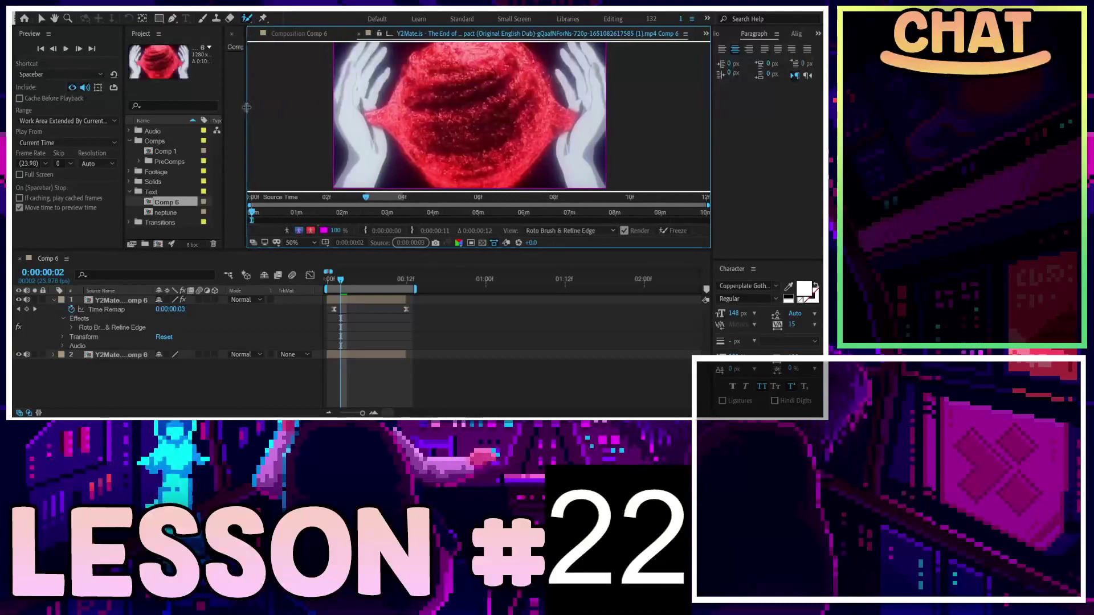
{"action": "left_click_drag", "start_coordinate": [319, 254], "coordinate": [319, 346]}
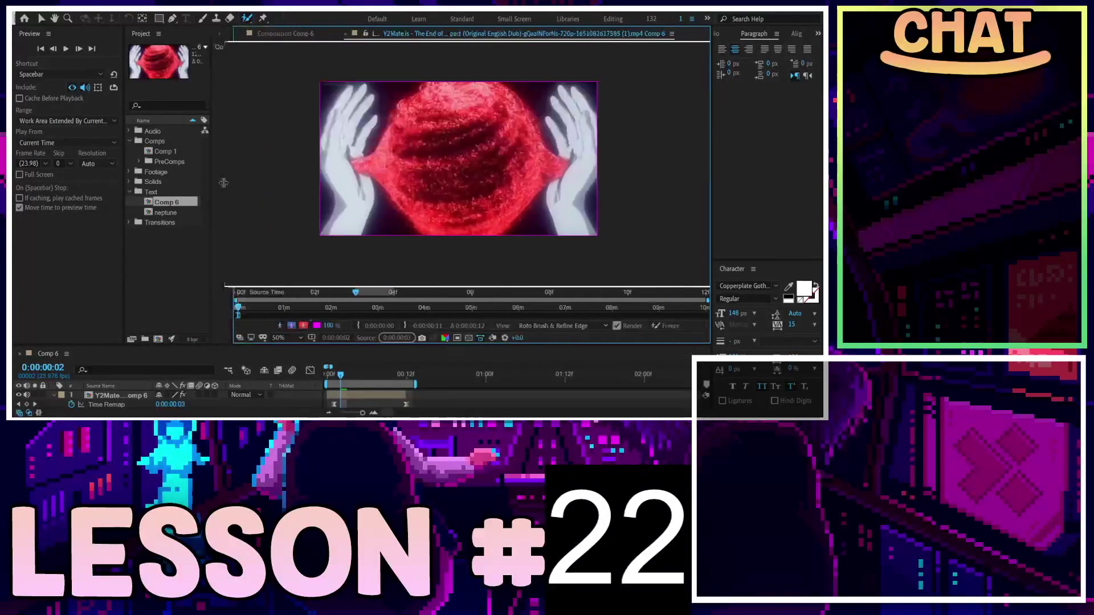
{"action": "left_click_drag", "start_coordinate": [316, 169], "coordinate": [254, 168]}
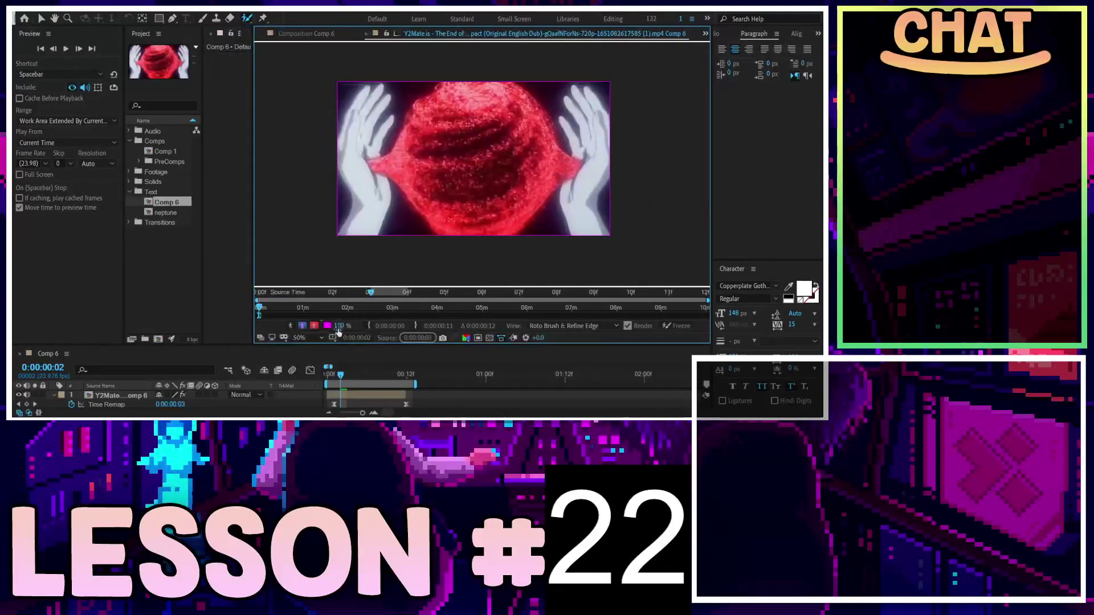
Step: Fit the footage to the viewer and paint foreground strokes around the sphere's left, bottom, right and top edges
{"action": "key", "text": "shift+slash"}
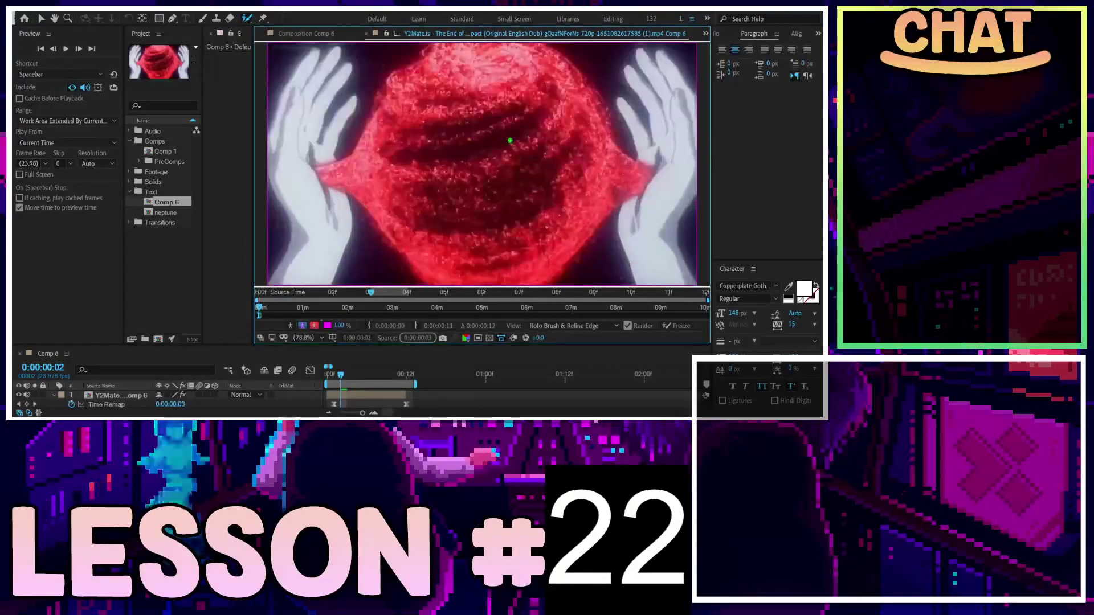
{"action": "mouse_move", "coordinate": [428, 52]}
{"action": "left_mouse_down"}
{"action": "mouse_move", "coordinate": [349, 156]}
{"action": "mouse_move", "coordinate": [320, 173]}
{"action": "left_mouse_up"}
{"action": "mouse_move", "coordinate": [373, 219]}
{"action": "left_mouse_down"}
{"action": "mouse_move", "coordinate": [416, 278]}
{"action": "mouse_move", "coordinate": [473, 283]}
{"action": "left_mouse_up"}
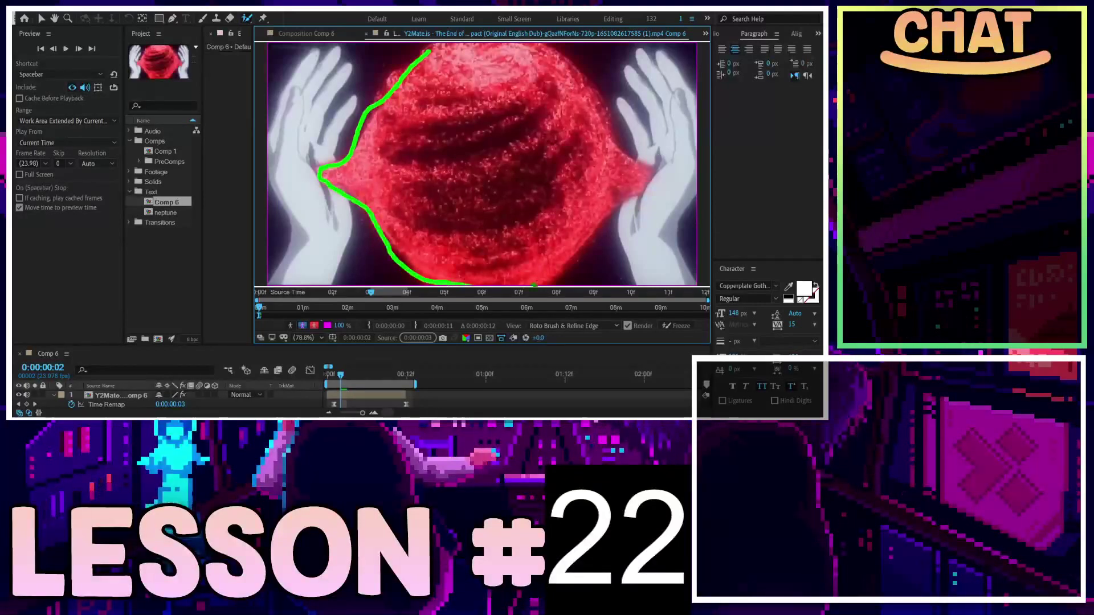
{"action": "mouse_move", "coordinate": [601, 218]}
{"action": "left_mouse_down"}
{"action": "mouse_move", "coordinate": [653, 171]}
{"action": "mouse_move", "coordinate": [603, 131]}
{"action": "mouse_move", "coordinate": [570, 66]}
{"action": "mouse_move", "coordinate": [452, 39]}
{"action": "left_mouse_up"}
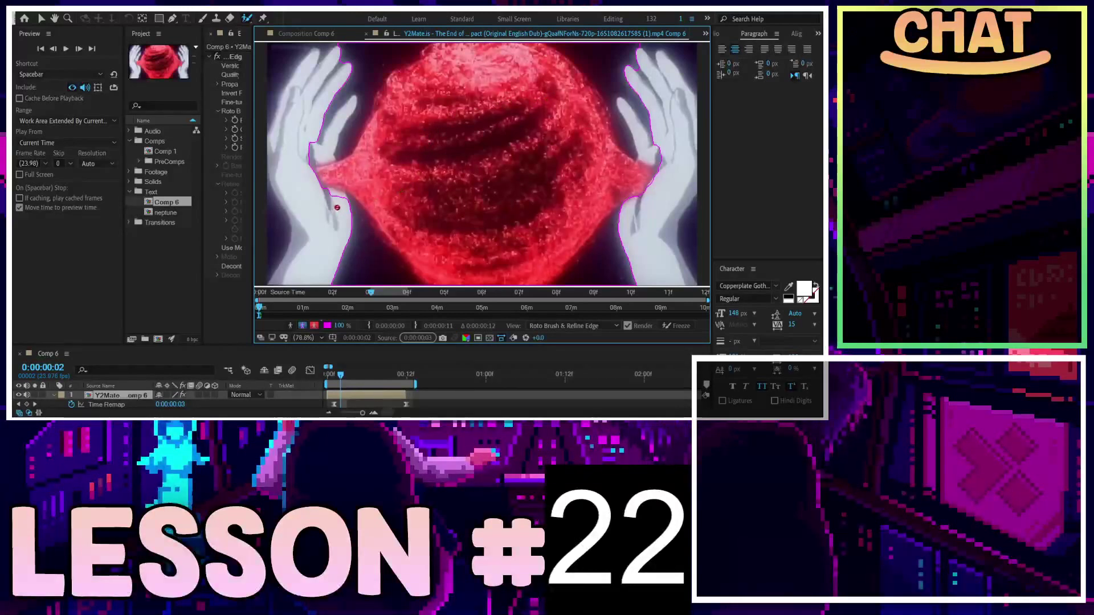
Step: Subtract the left and right hands from the sphere's roto selection with background strokes
{"action": "mouse_move", "coordinate": [337, 207]}
{"action": "left_mouse_down"}
{"action": "mouse_move", "coordinate": [390, 265]}
{"action": "mouse_move", "coordinate": [316, 166]}
{"action": "mouse_move", "coordinate": [353, 142]}
{"action": "left_mouse_up"}
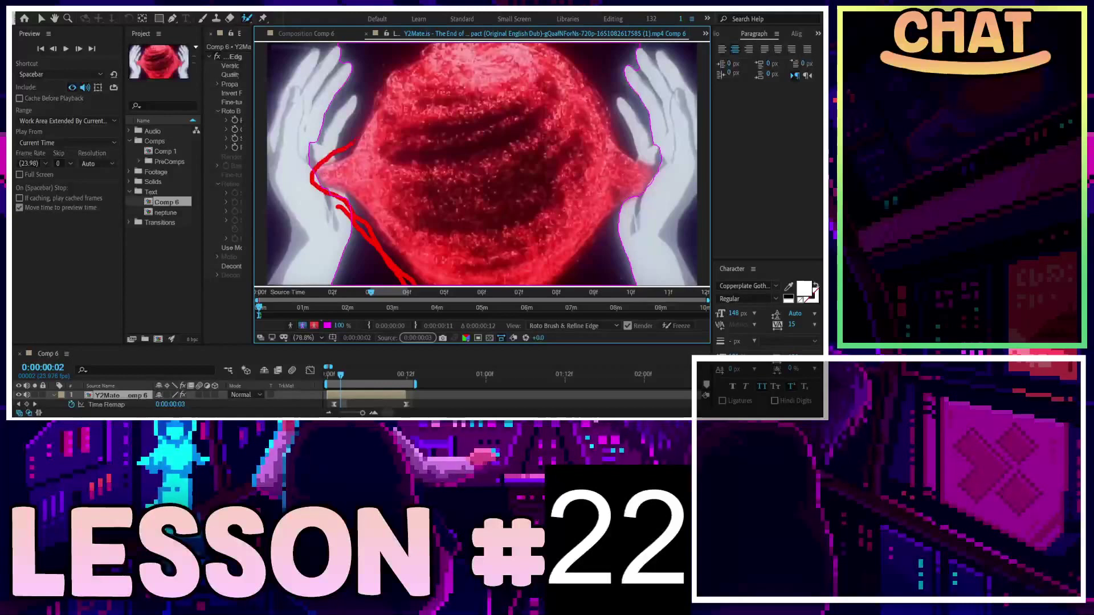
{"action": "left_click_drag", "start_coordinate": [399, 65], "coordinate": [300, 171]}
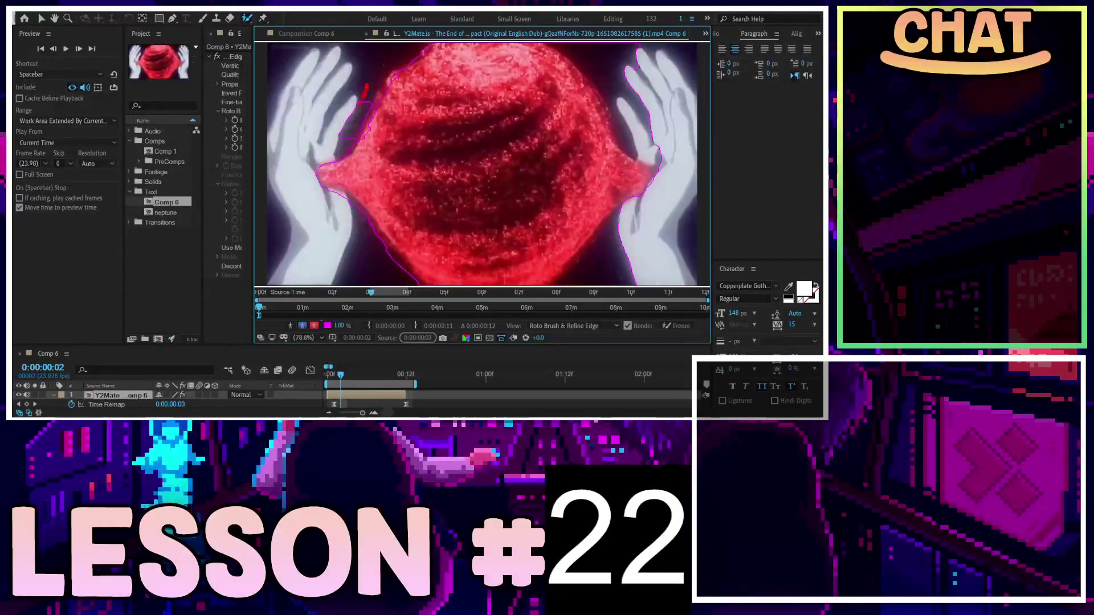
{"action": "left_click_drag", "start_coordinate": [366, 87], "coordinate": [342, 135]}
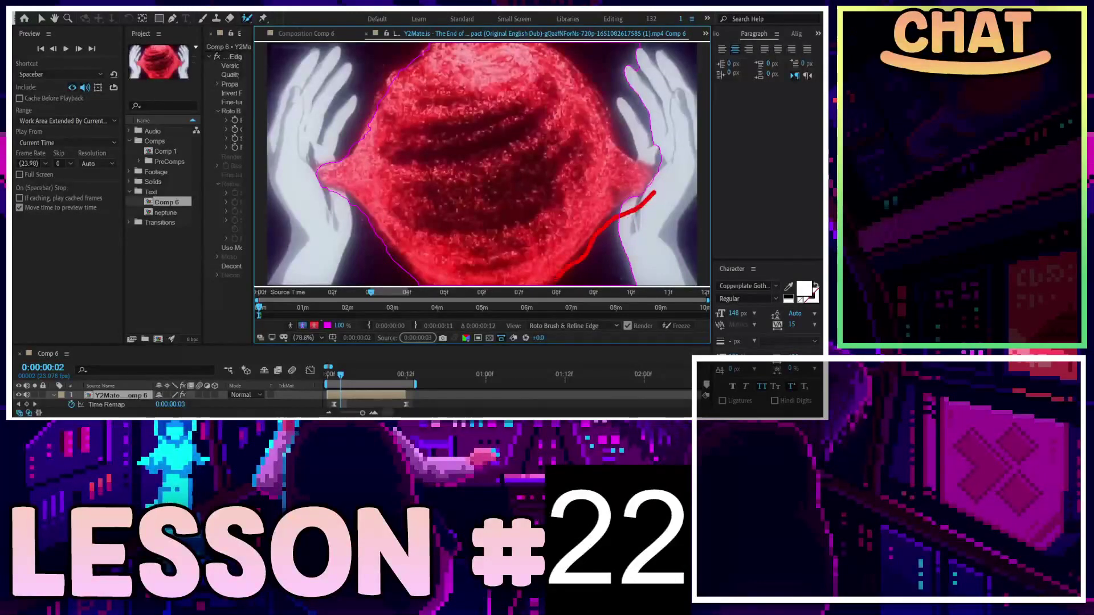
{"action": "mouse_move", "coordinate": [557, 283]}
{"action": "left_mouse_down"}
{"action": "mouse_move", "coordinate": [642, 275]}
{"action": "mouse_move", "coordinate": [668, 170]}
{"action": "mouse_move", "coordinate": [609, 101]}
{"action": "left_mouse_up"}
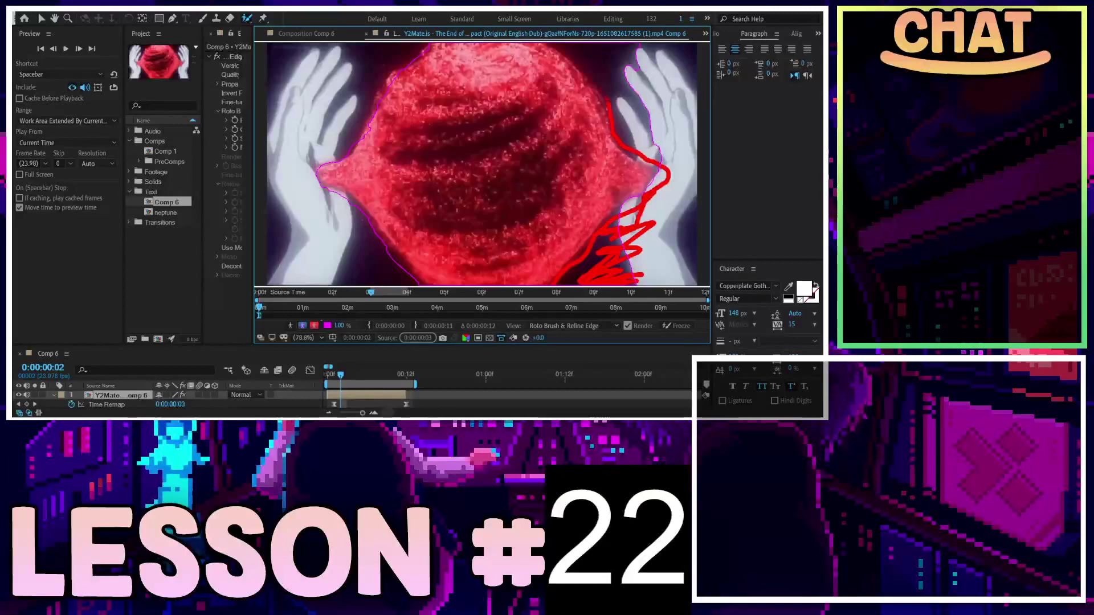
{"action": "left_click_drag", "start_coordinate": [564, 48], "coordinate": [570, 41]}
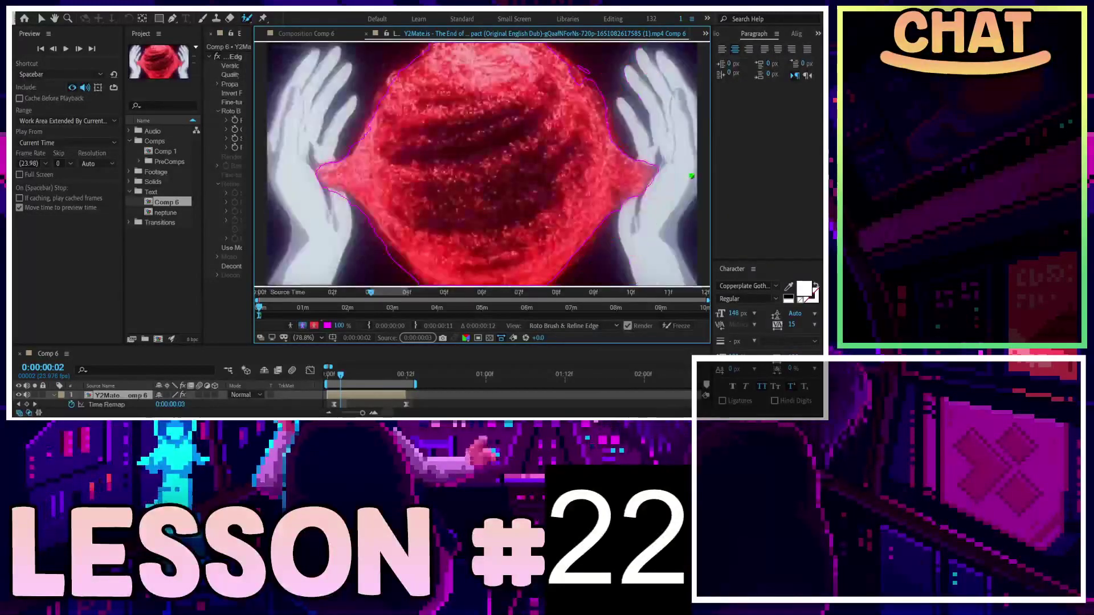
Step: Re-add the sphere's top-right edge and the edge beside the left hand, trimming the hand back out
{"action": "left_click_drag", "start_coordinate": [547, 50], "coordinate": [593, 101]}
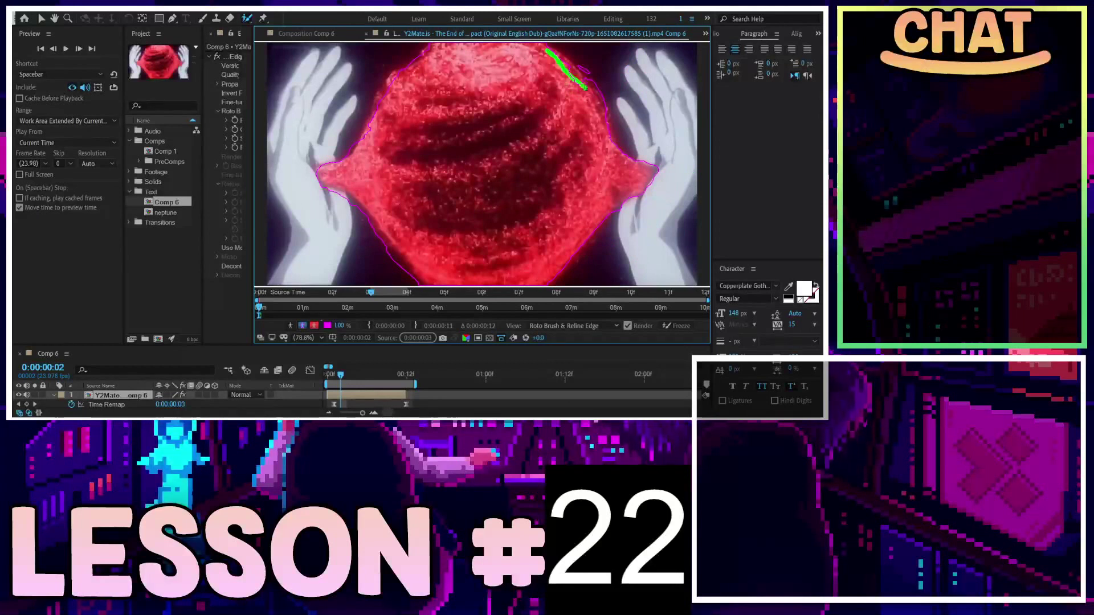
{"action": "left_click_drag", "start_coordinate": [552, 58], "coordinate": [593, 79]}
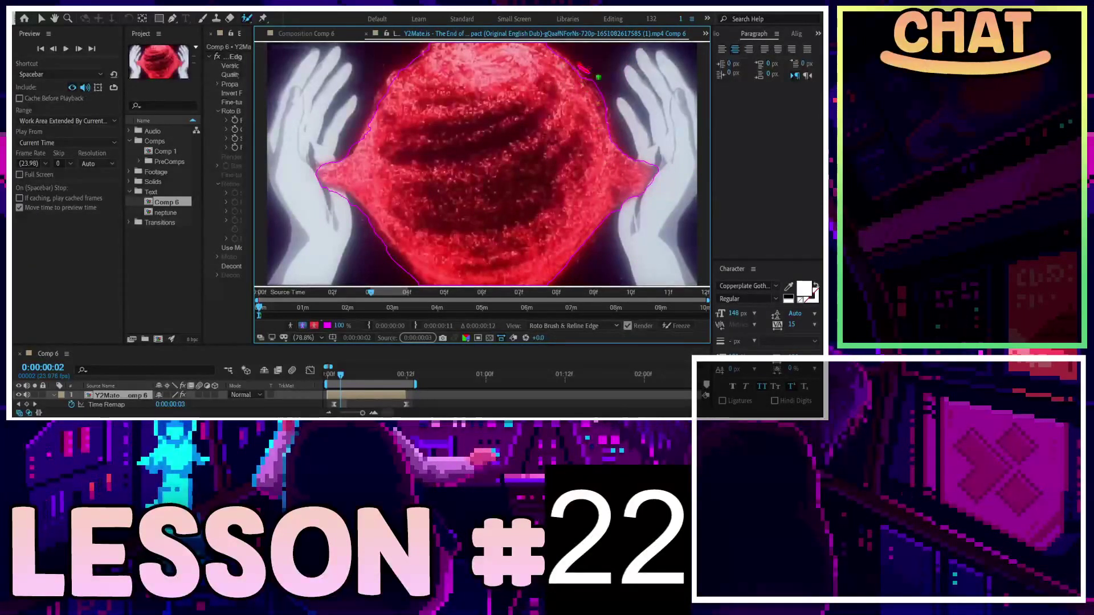
{"action": "left_click_drag", "start_coordinate": [545, 53], "coordinate": [592, 87]}
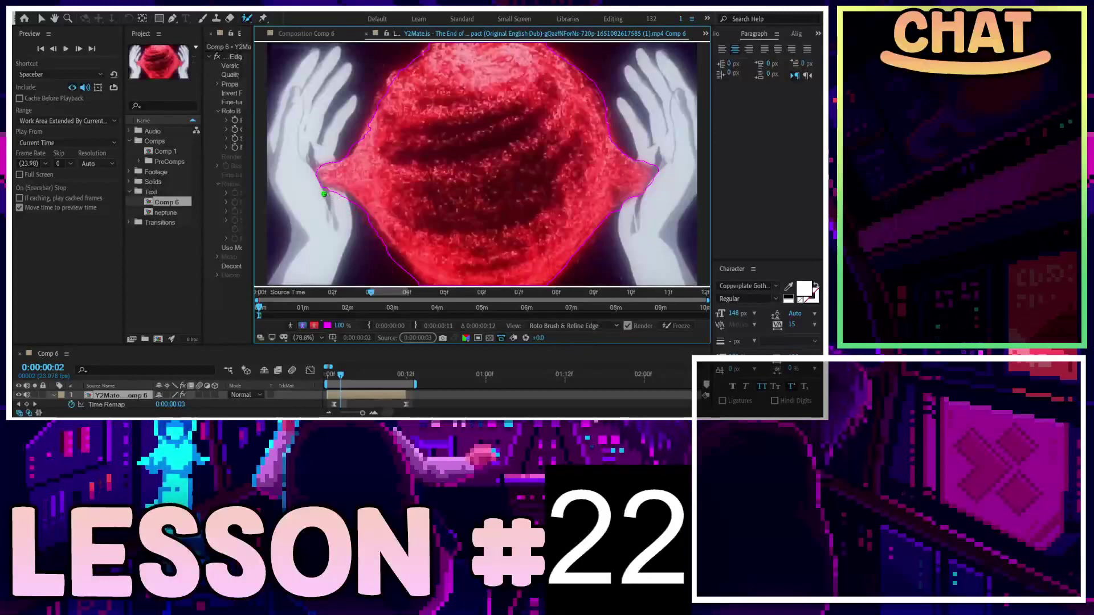
{"action": "left_click_drag", "start_coordinate": [324, 195], "coordinate": [365, 229]}
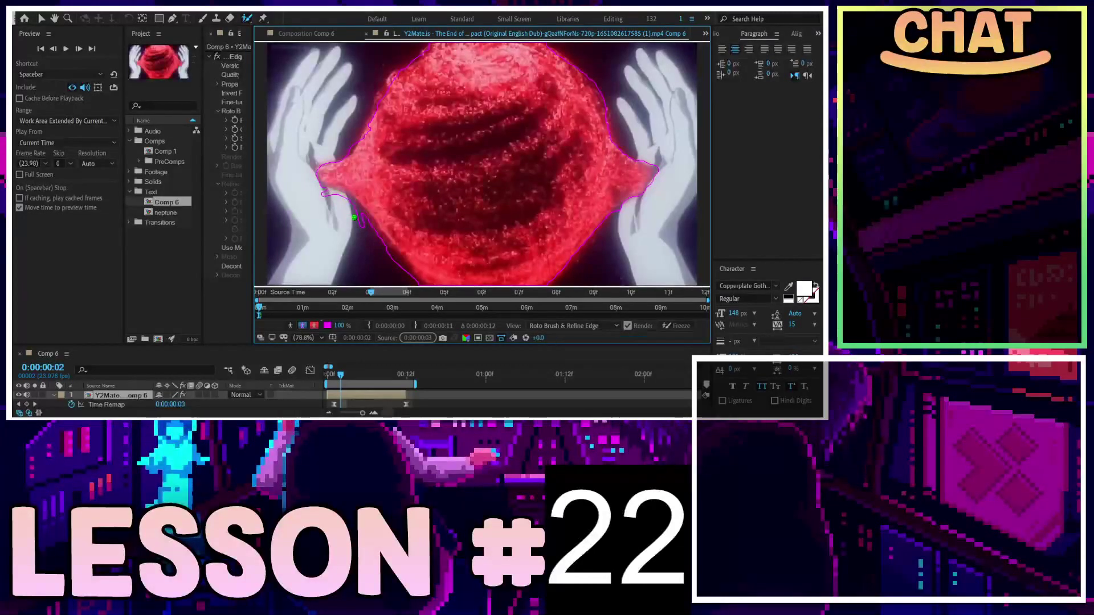
{"action": "left_click_drag", "start_coordinate": [321, 190], "coordinate": [335, 195]}
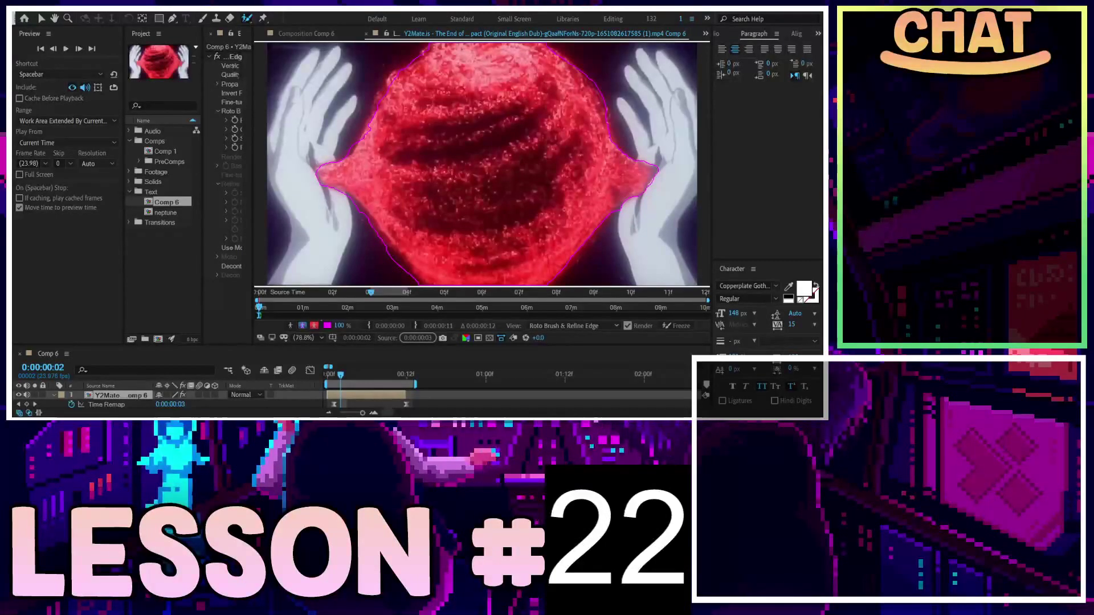
Step: Play through the frames from the start to check the outline, then reveal the Roto Brush & Refine Edge properties
{"action": "left_click", "coordinate": [534, 225]}
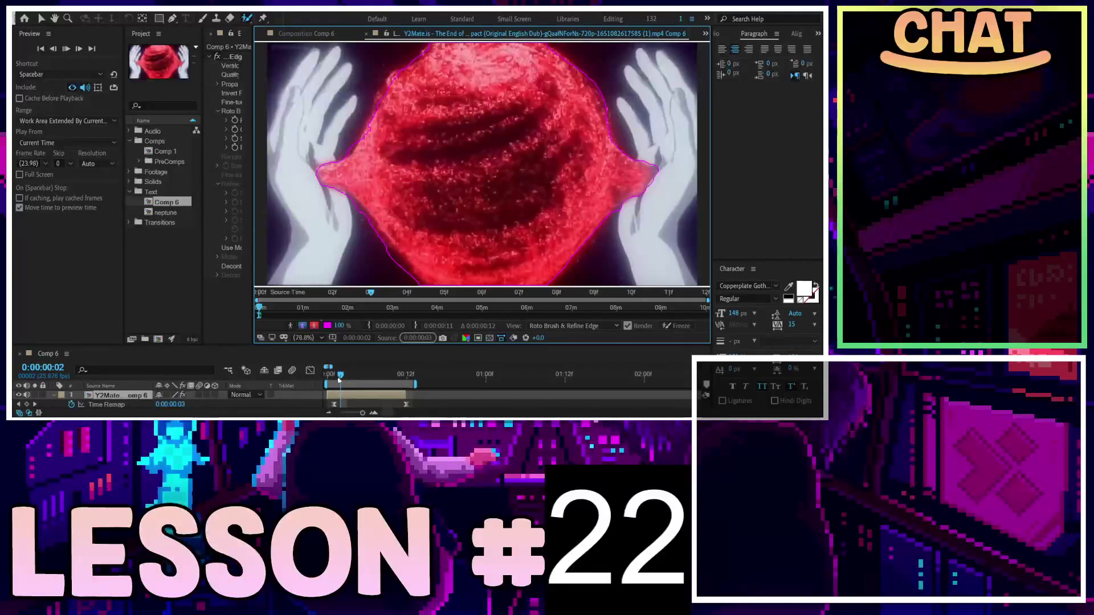
{"action": "left_click_drag", "start_coordinate": [339, 380], "coordinate": [328, 380]}
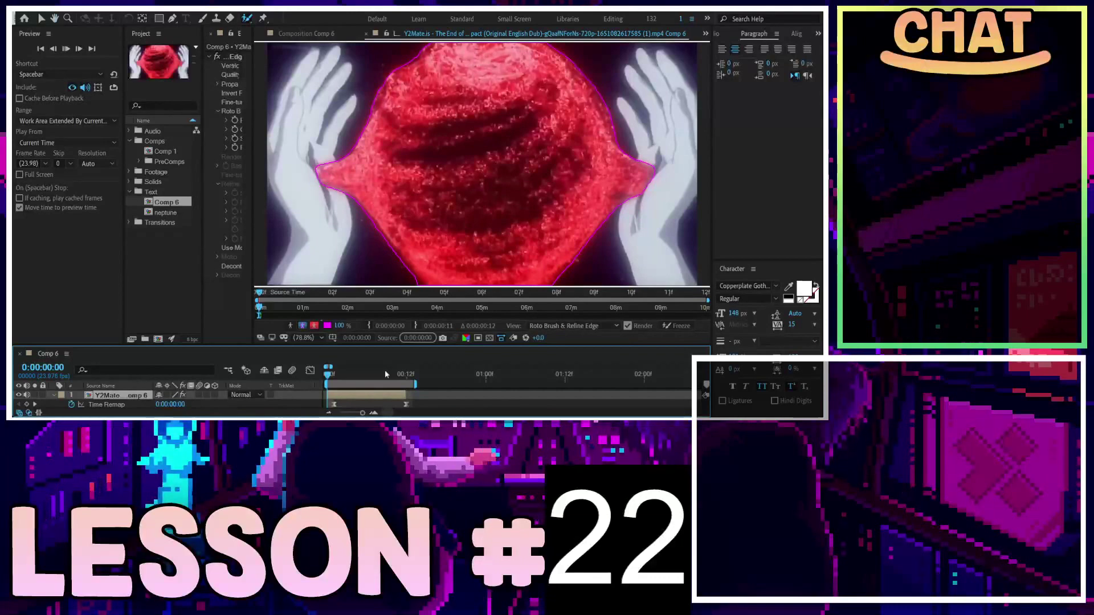
{"action": "key", "text": "space"}
{"action": "key", "text": "space"}
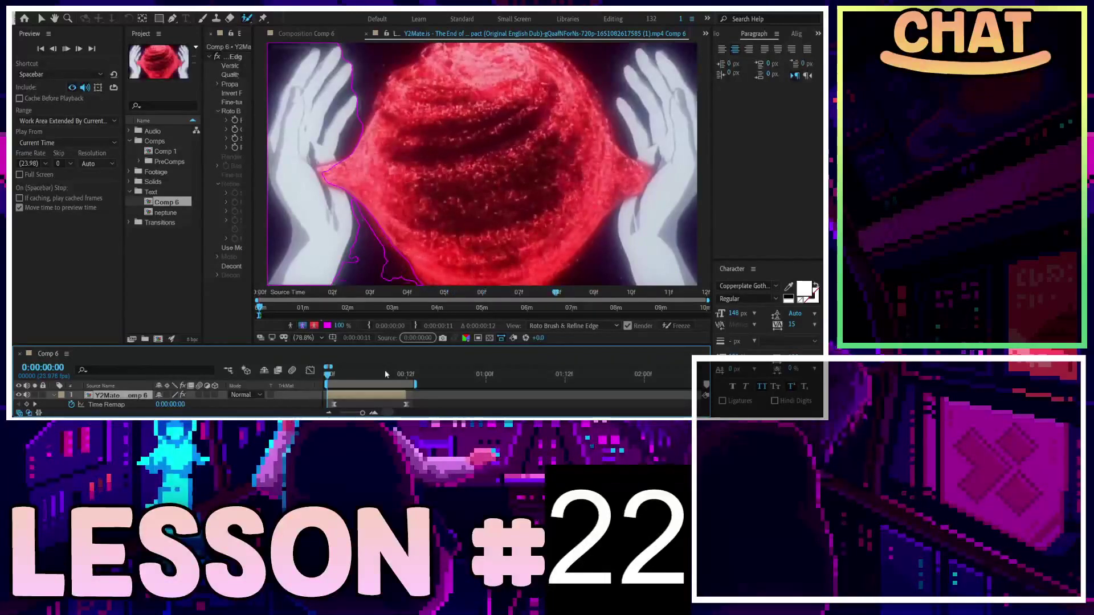
{"action": "key", "text": "space"}
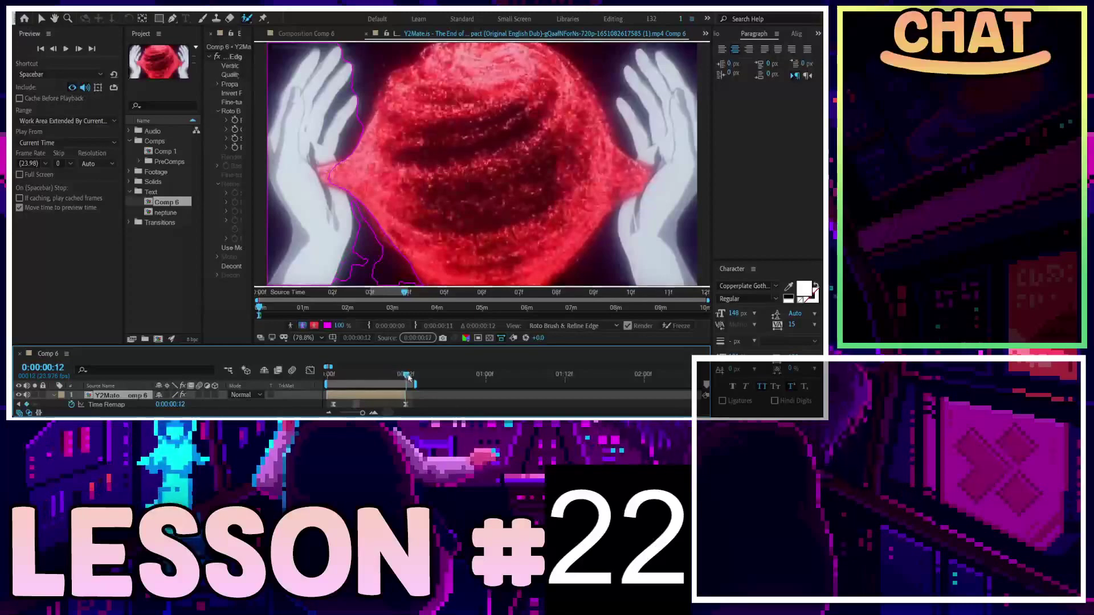
{"action": "mouse_move", "coordinate": [407, 376]}
{"action": "left_mouse_down"}
{"action": "mouse_move", "coordinate": [329, 378]}
{"action": "mouse_move", "coordinate": [342, 383]}
{"action": "left_mouse_up"}
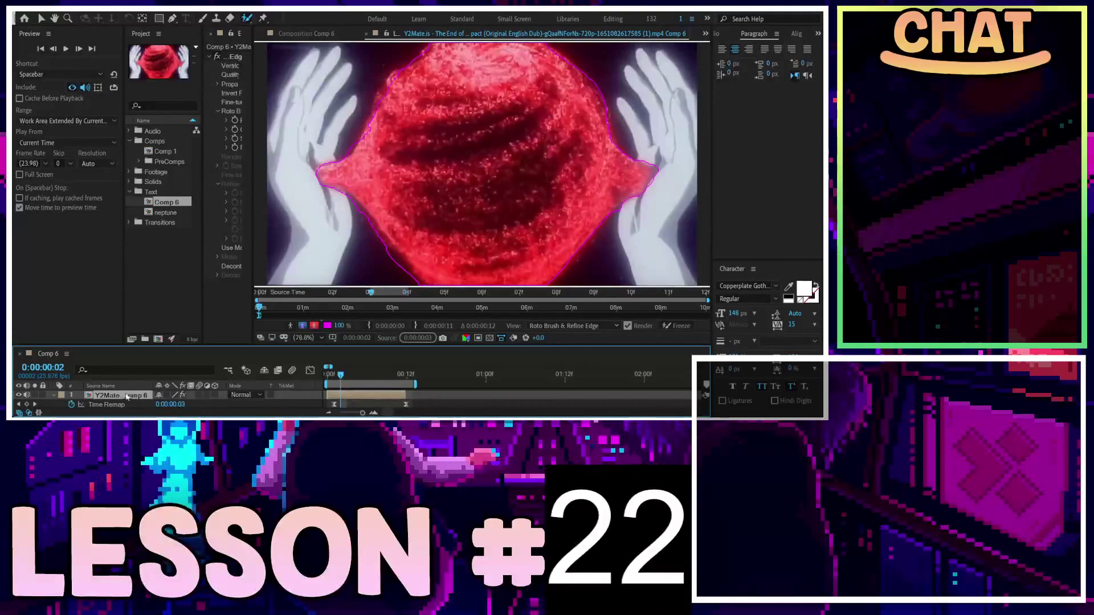
{"action": "key", "text": "e"}
{"action": "left_click_drag", "start_coordinate": [171, 345], "coordinate": [171, 261]}
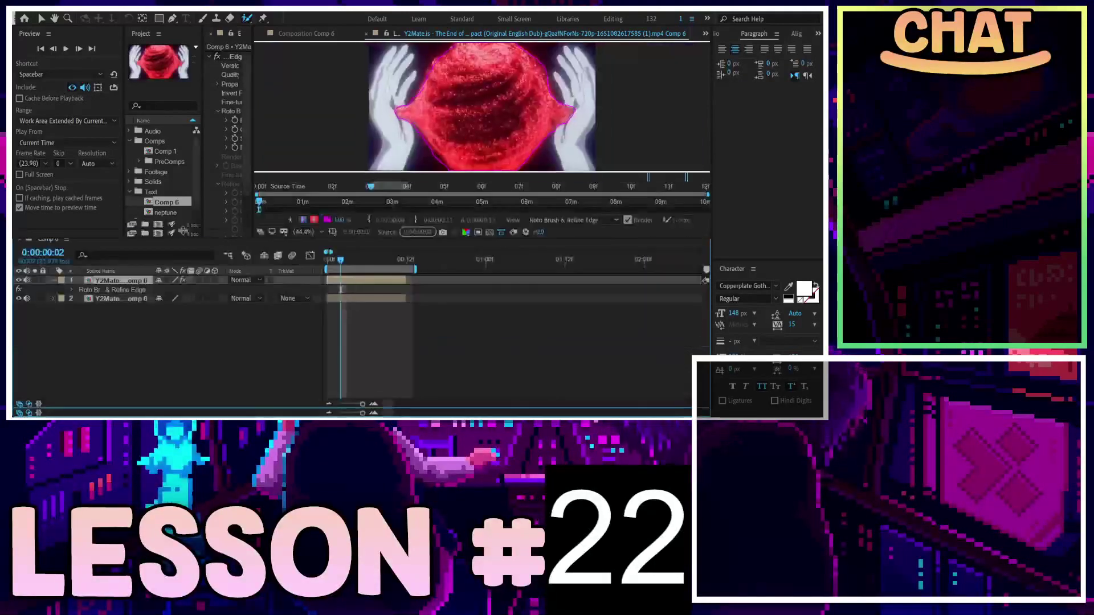
{"action": "left_click", "coordinate": [108, 320]}
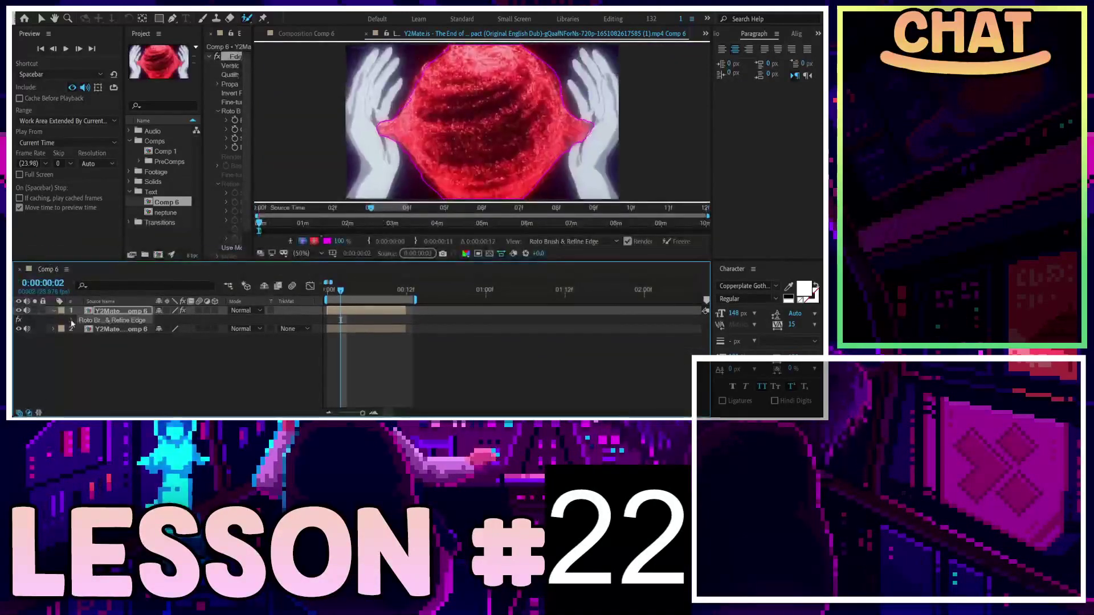
{"action": "left_click", "coordinate": [71, 320]}
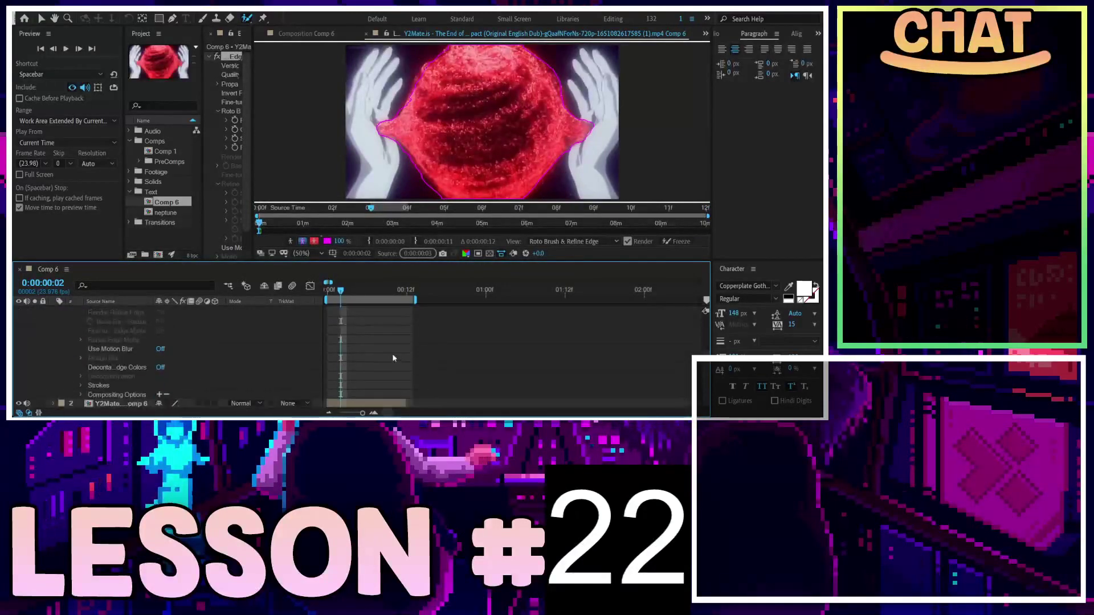
{"action": "scroll", "coordinate": [393, 359], "scroll_direction": "up", "scroll_amount": 1}
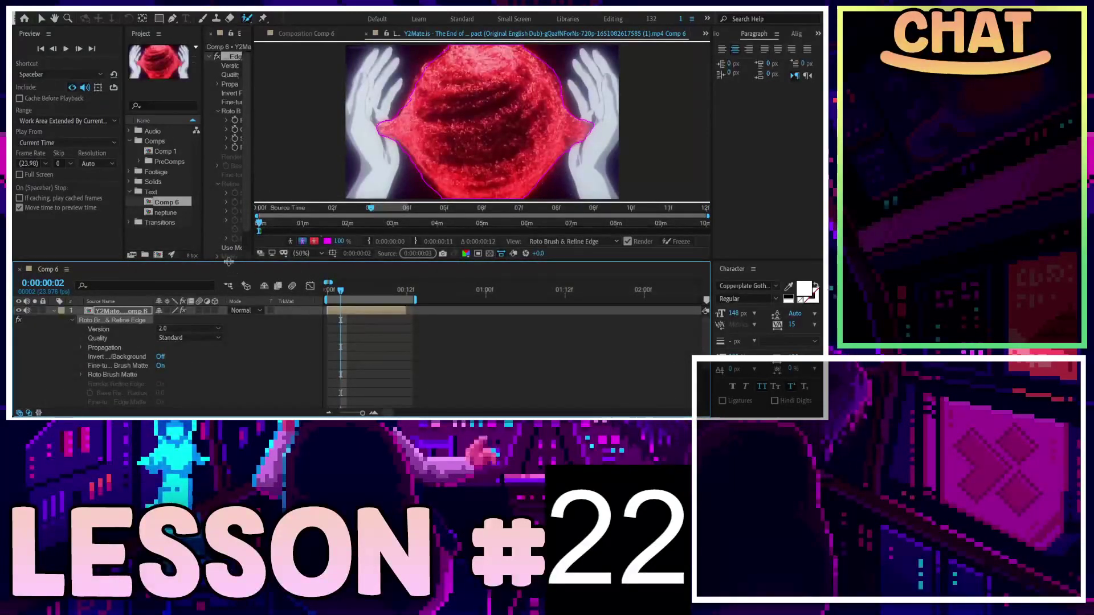
{"action": "left_click_drag", "start_coordinate": [233, 261], "coordinate": [234, 328]}
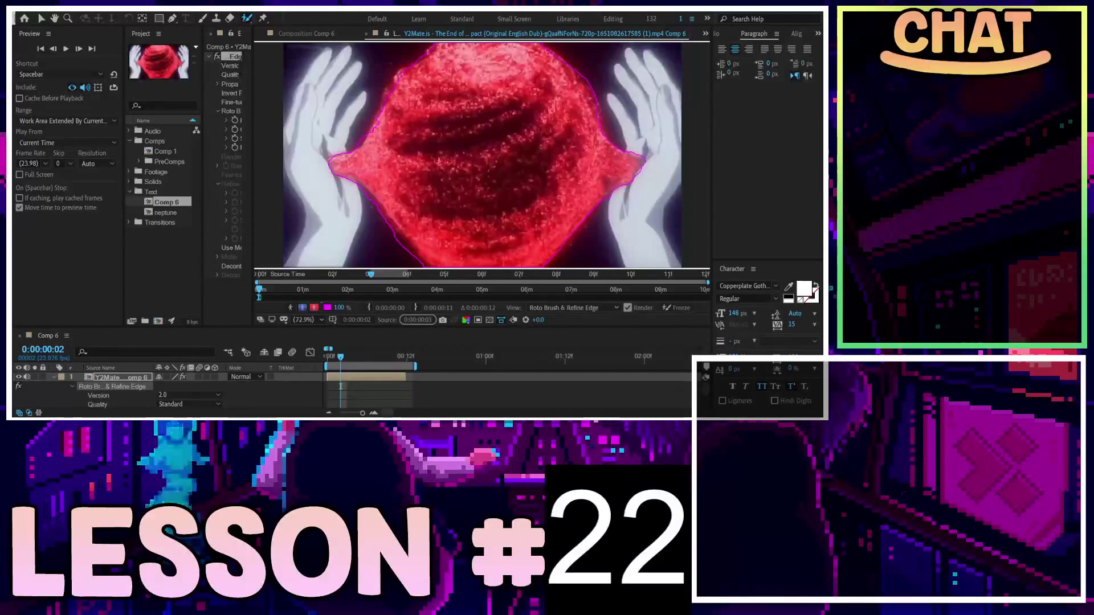
{"action": "left_click_drag", "start_coordinate": [329, 359], "coordinate": [326, 357]}
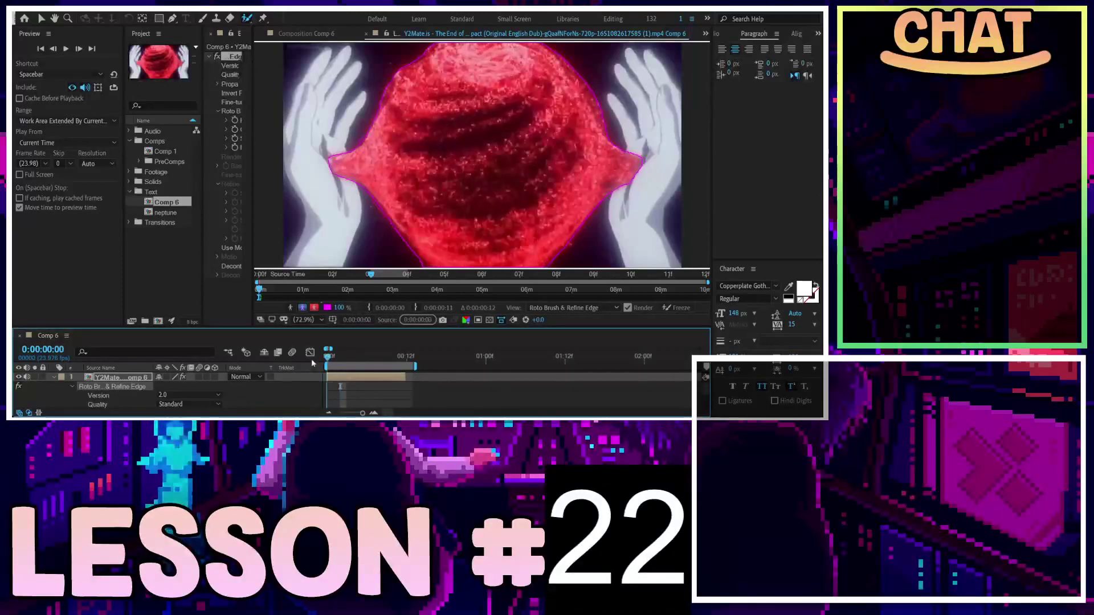
{"action": "key", "text": "space"}
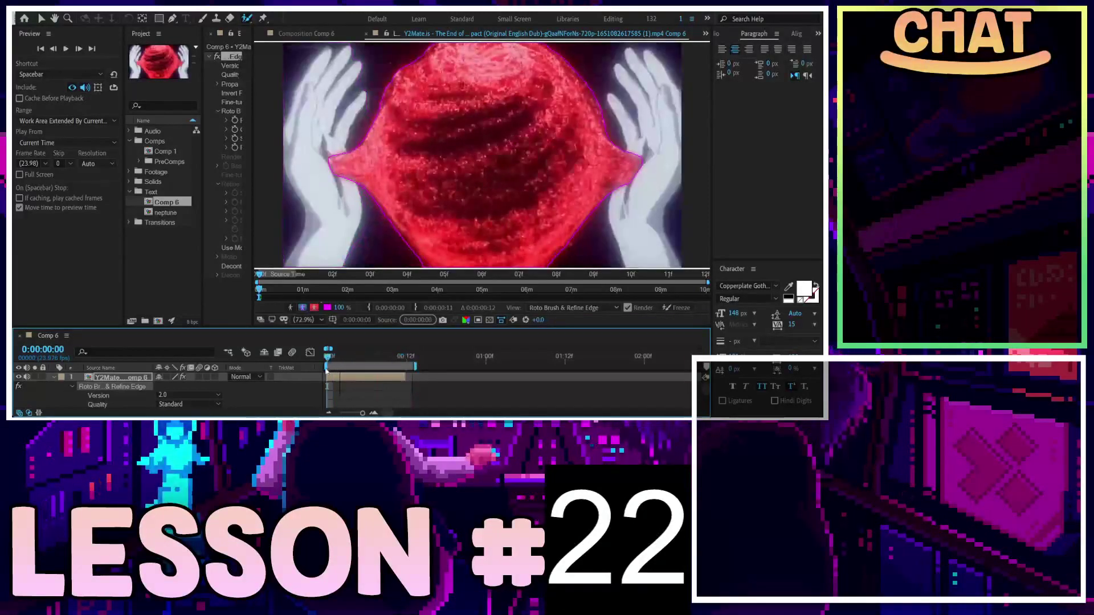
{"action": "left_click_drag", "start_coordinate": [358, 365], "coordinate": [341, 366]}
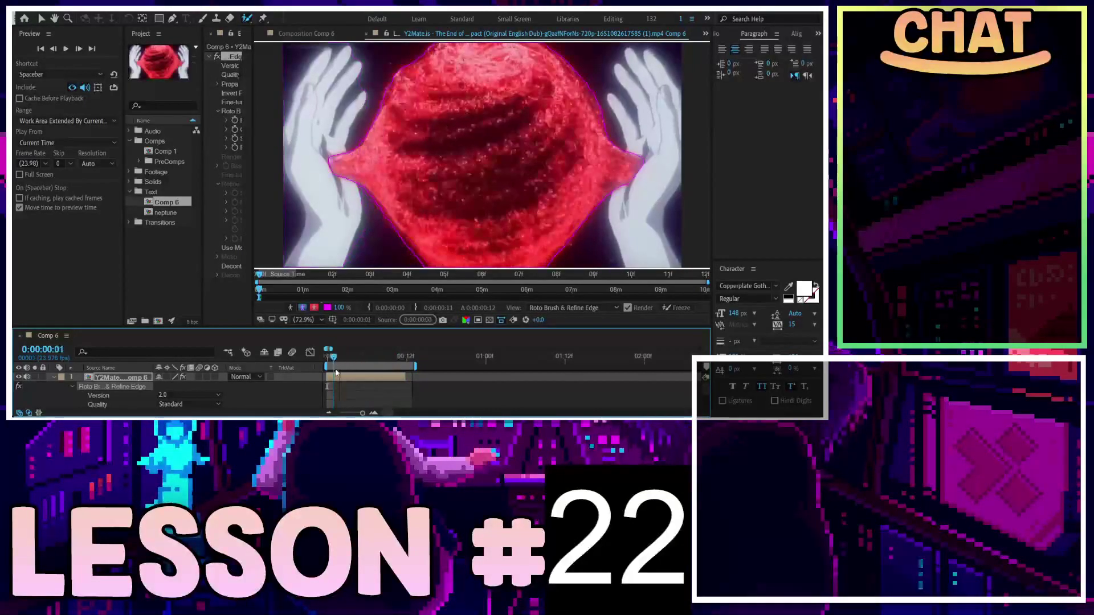
{"action": "key", "text": "space"}
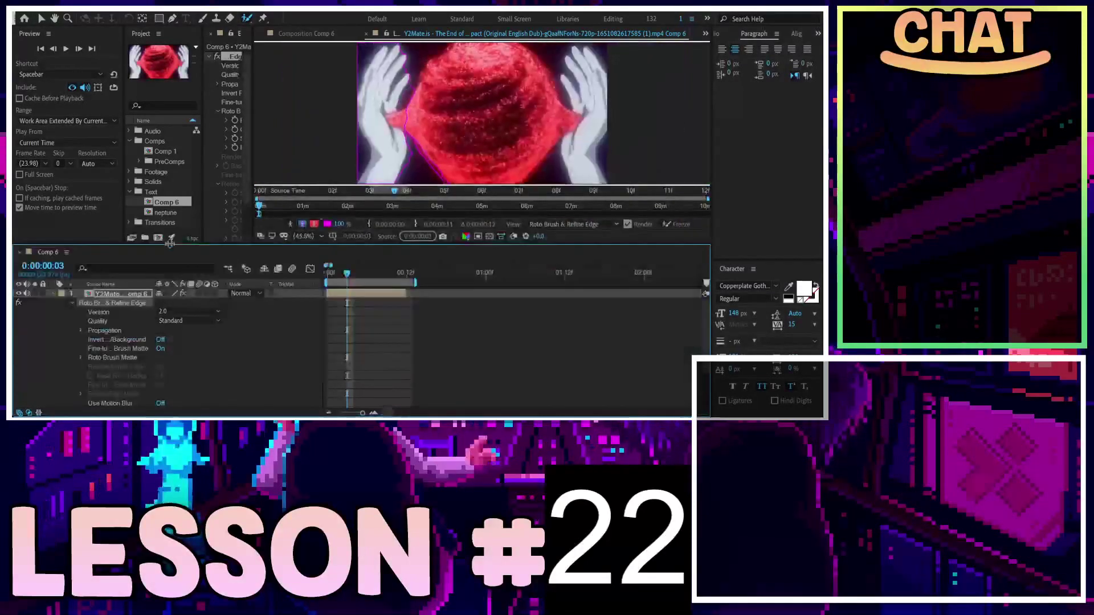
Step: Enlarge the Layer viewer and paint background strokes down the left hand to exclude it
{"action": "left_click_drag", "start_coordinate": [170, 244], "coordinate": [169, 351]}
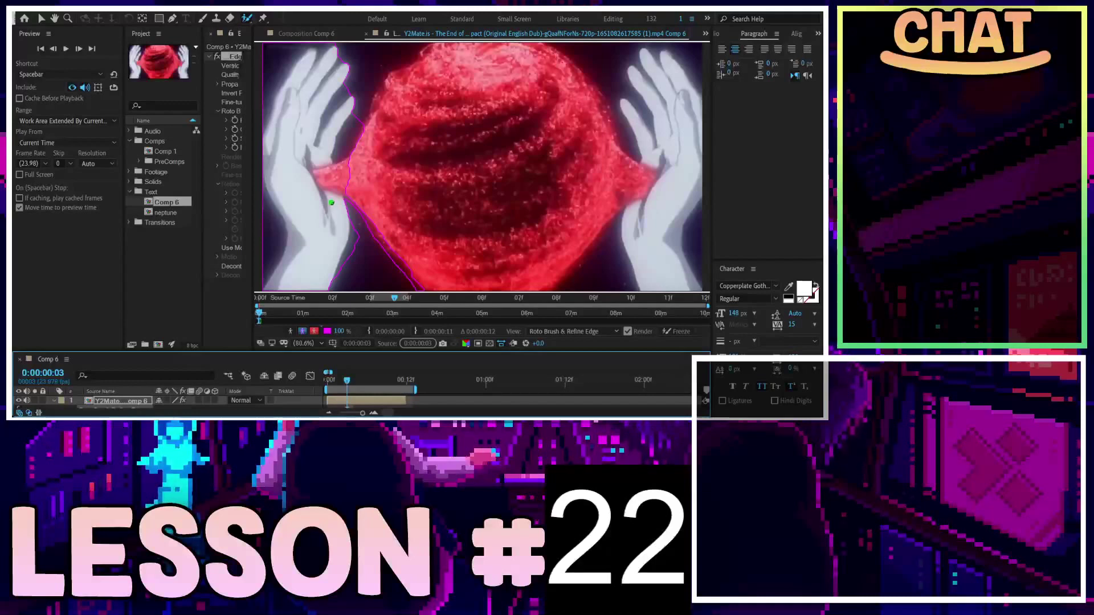
{"action": "left_click_drag", "start_coordinate": [301, 192], "coordinate": [319, 232]}
{"action": "left_click_drag", "start_coordinate": [282, 273], "coordinate": [312, 147]}
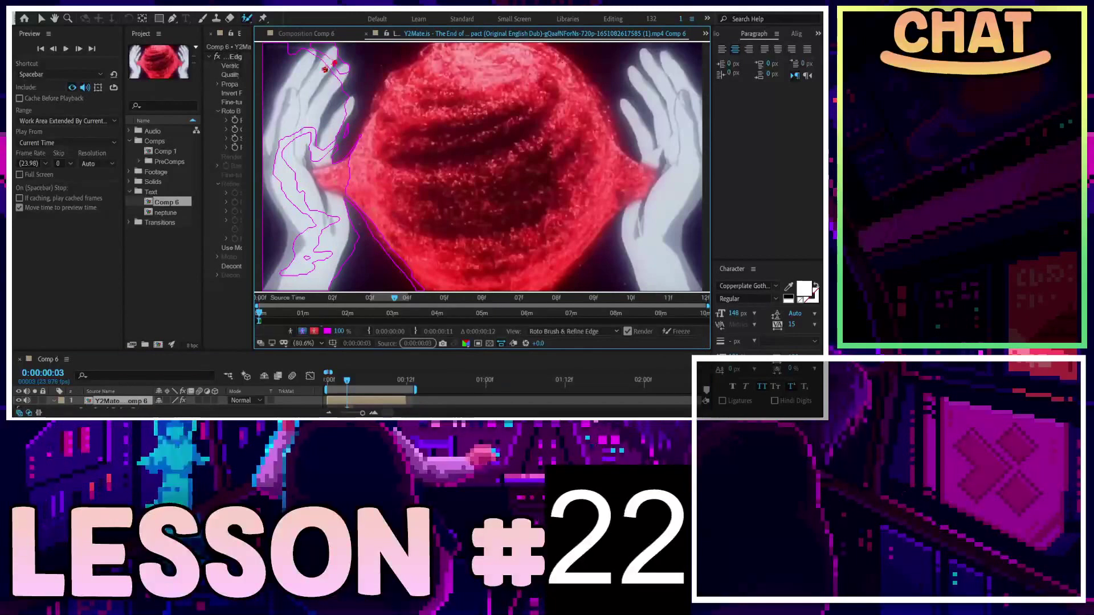
{"action": "mouse_move", "coordinate": [333, 63]}
{"action": "left_mouse_down"}
{"action": "mouse_move", "coordinate": [368, 101]}
{"action": "mouse_move", "coordinate": [345, 208]}
{"action": "left_mouse_up"}
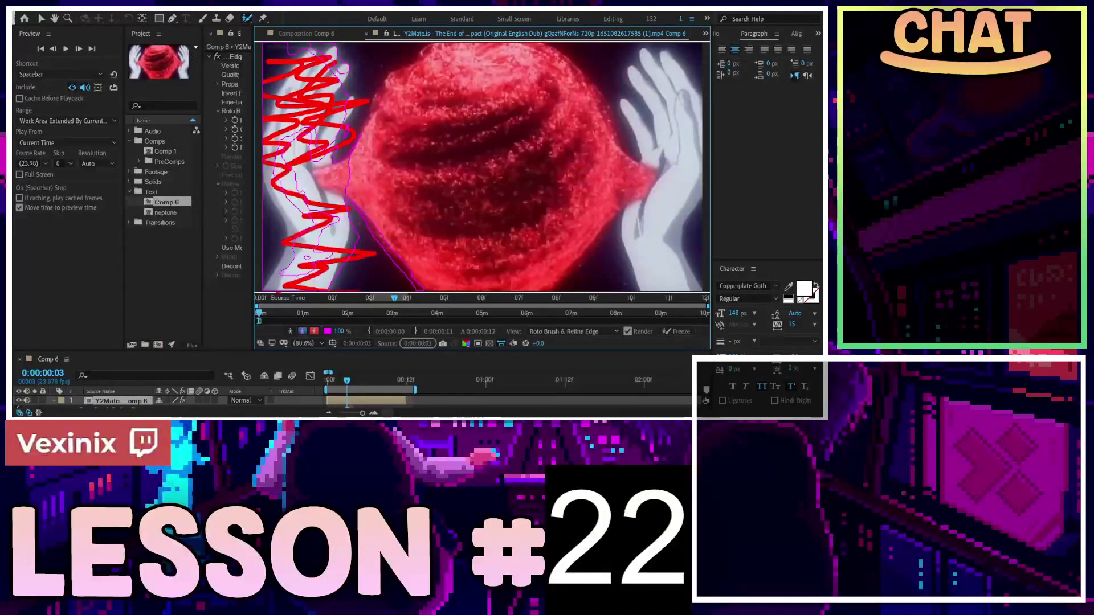
{"action": "left_click_drag", "start_coordinate": [345, 208], "coordinate": [388, 276]}
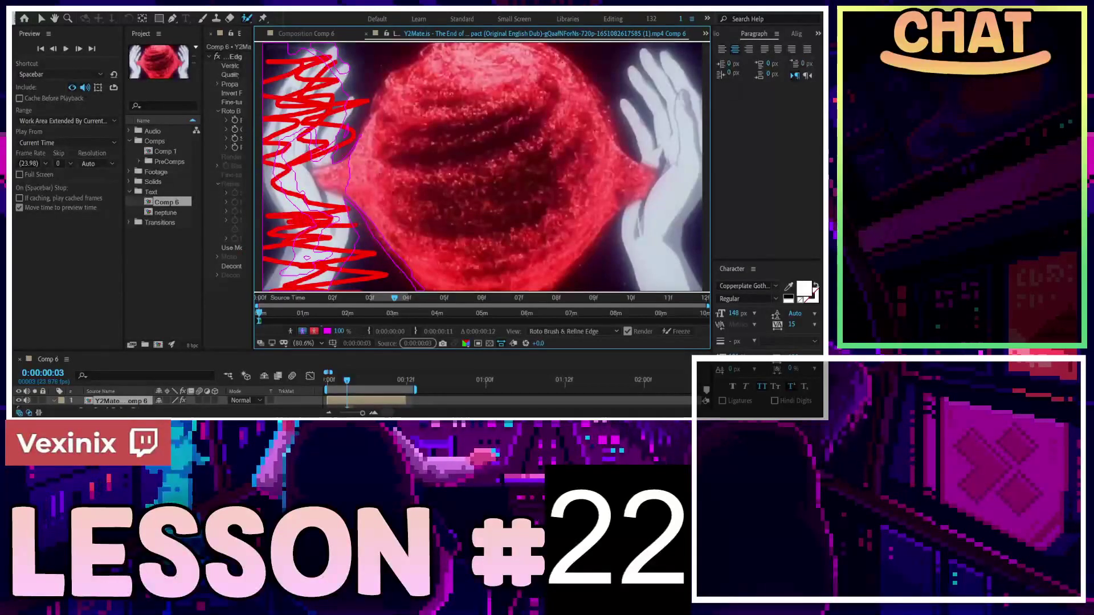
Step: Add the red sphere's body and top as foreground, then move ahead to frame 7 to check
{"action": "left_click_drag", "start_coordinate": [373, 159], "coordinate": [513, 280]}
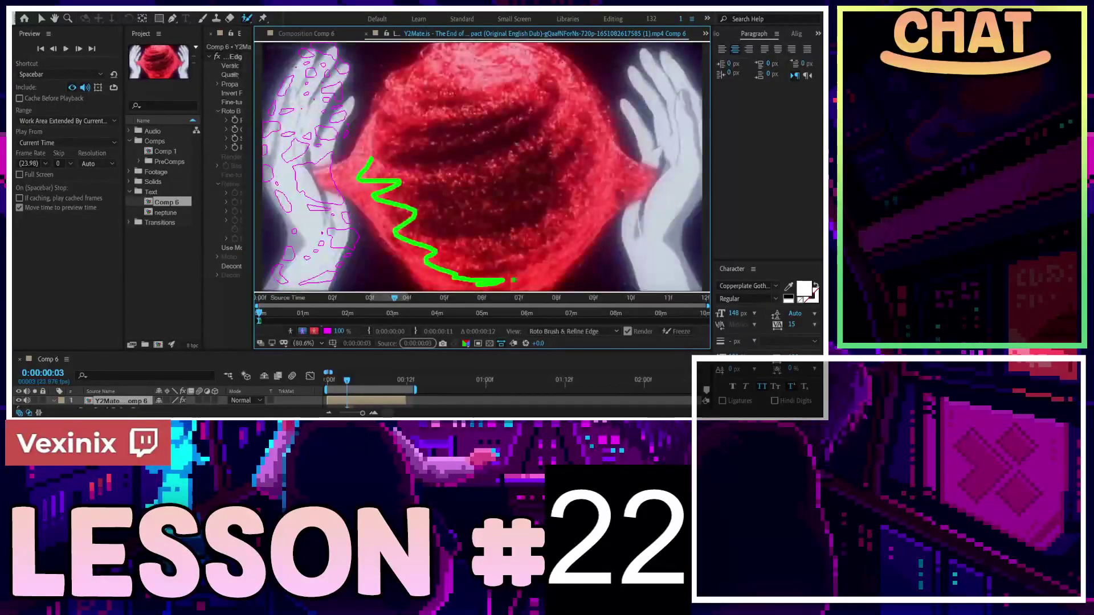
{"action": "left_click_drag", "start_coordinate": [619, 191], "coordinate": [527, 120]}
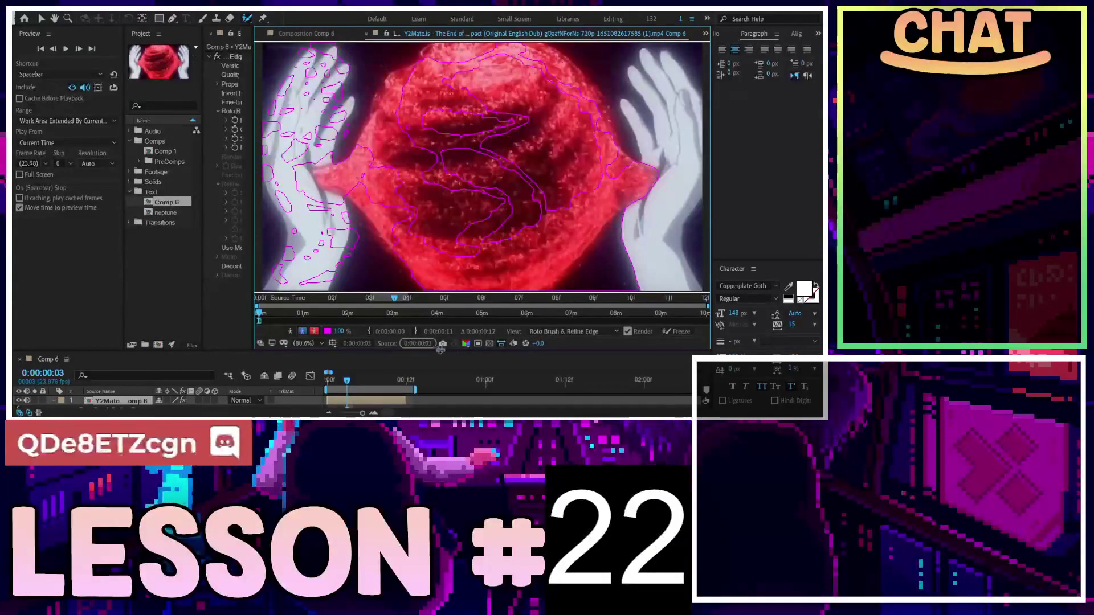
{"action": "left_click_drag", "start_coordinate": [347, 380], "coordinate": [373, 383]}
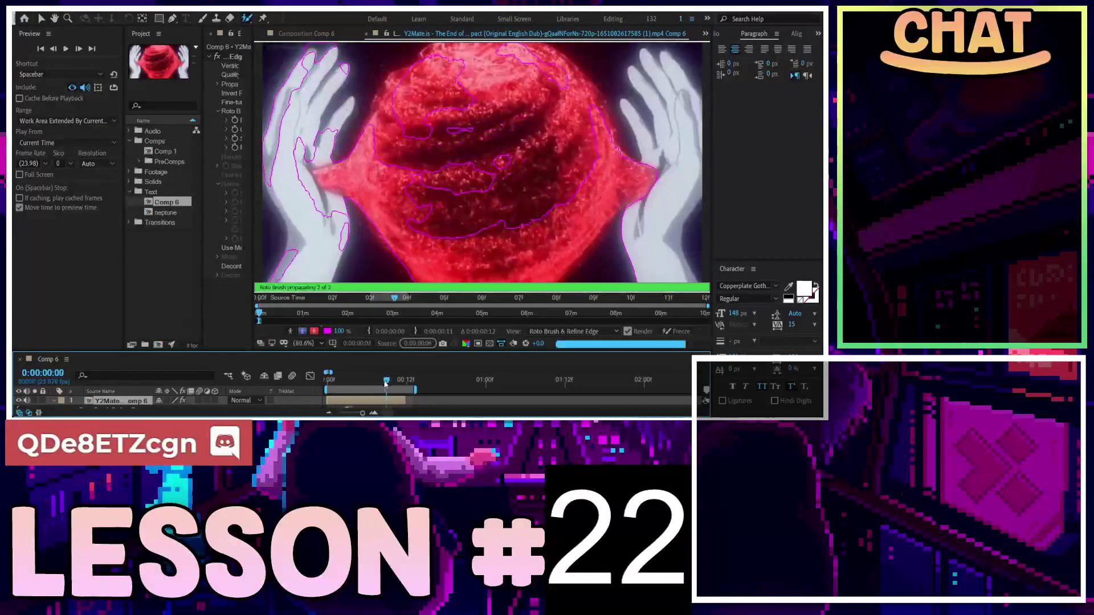
Step: At frame 5, paint Roto Brush strokes over the sphere's lower part, right edge, left side and upper half
{"action": "left_click_drag", "start_coordinate": [373, 383], "coordinate": [354, 386]}
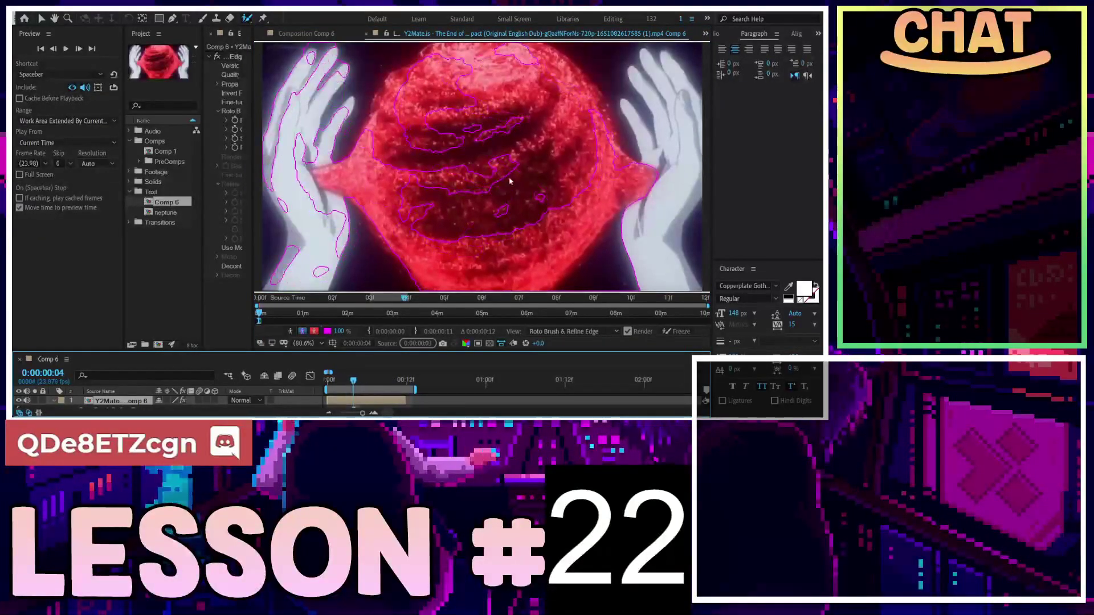
{"action": "mouse_move", "coordinate": [520, 216]}
{"action": "left_mouse_down"}
{"action": "mouse_move", "coordinate": [511, 279]}
{"action": "mouse_move", "coordinate": [593, 229]}
{"action": "left_mouse_up"}
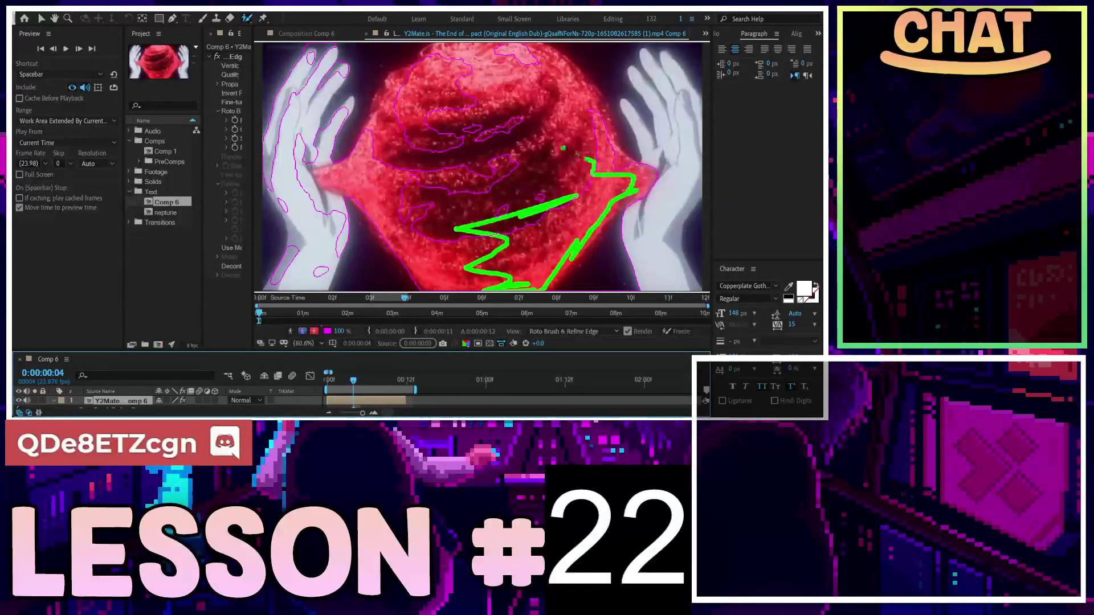
{"action": "left_click_drag", "start_coordinate": [563, 148], "coordinate": [496, 49]}
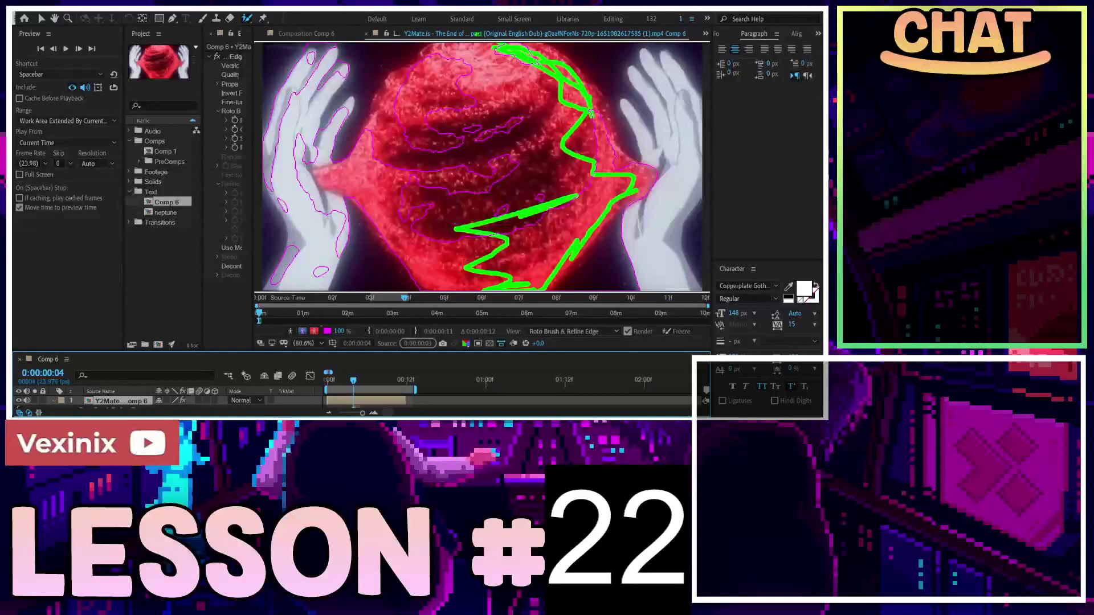
{"action": "left_click_drag", "start_coordinate": [420, 64], "coordinate": [419, 213]}
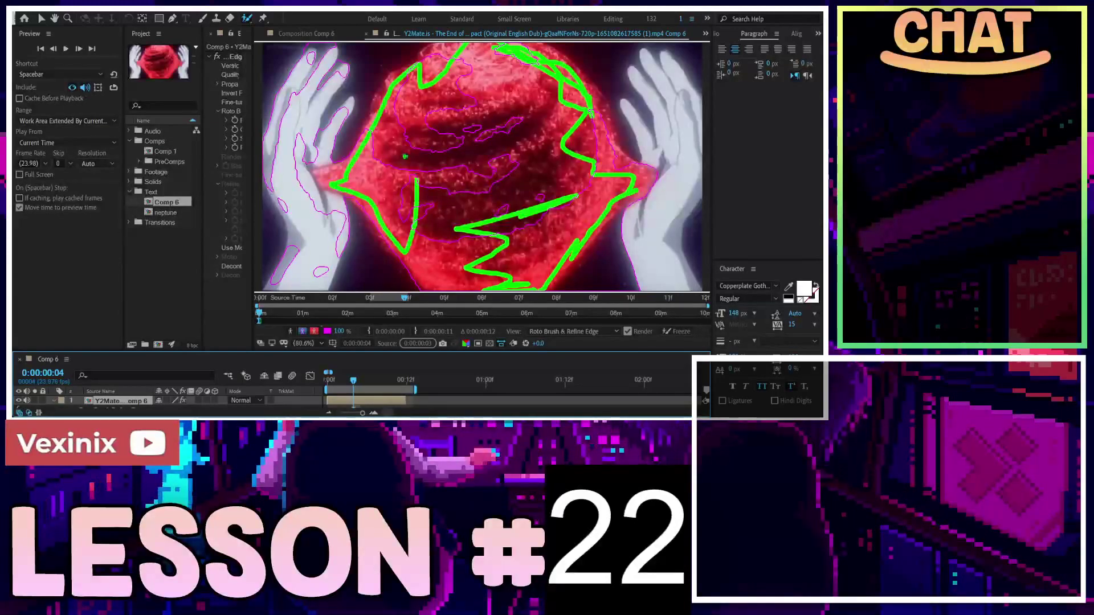
{"action": "left_click_drag", "start_coordinate": [575, 197], "coordinate": [545, 130]}
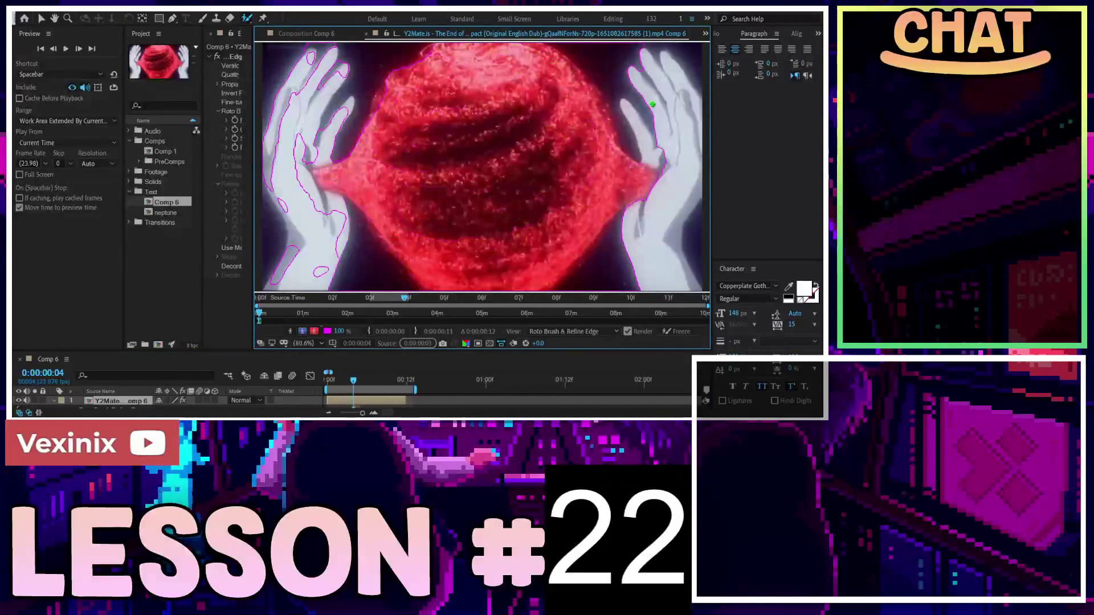
Step: Subtract the right and left hands from the roto matte, then check the outline at frame 10
{"action": "left_click_drag", "start_coordinate": [645, 62], "coordinate": [625, 48]}
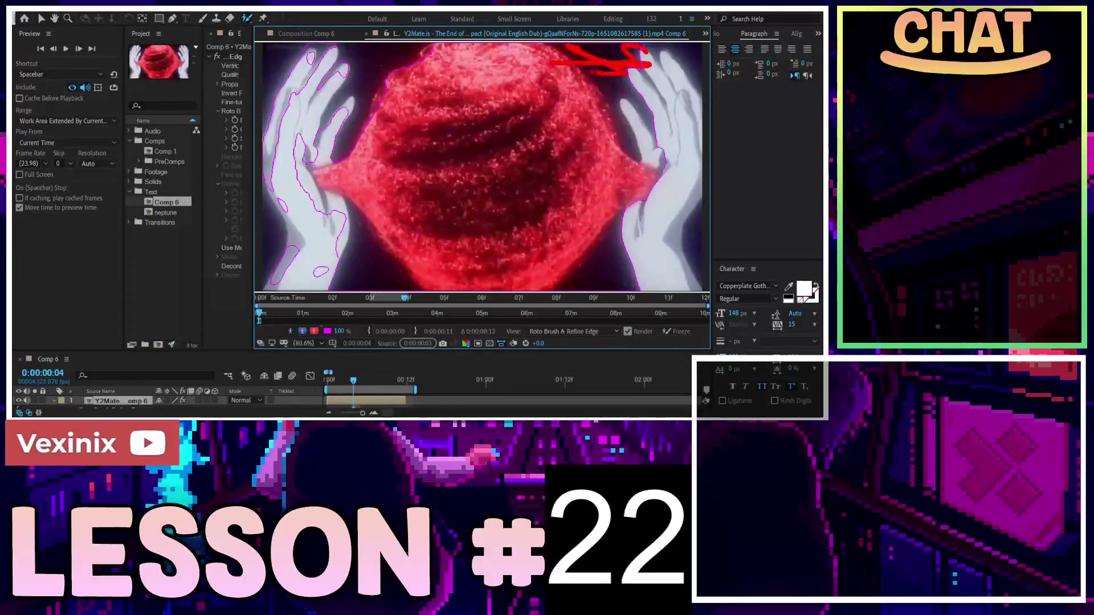
{"action": "mouse_move", "coordinate": [629, 132]}
{"action": "left_mouse_down"}
{"action": "mouse_move", "coordinate": [638, 275]}
{"action": "mouse_move", "coordinate": [607, 272]}
{"action": "left_mouse_up"}
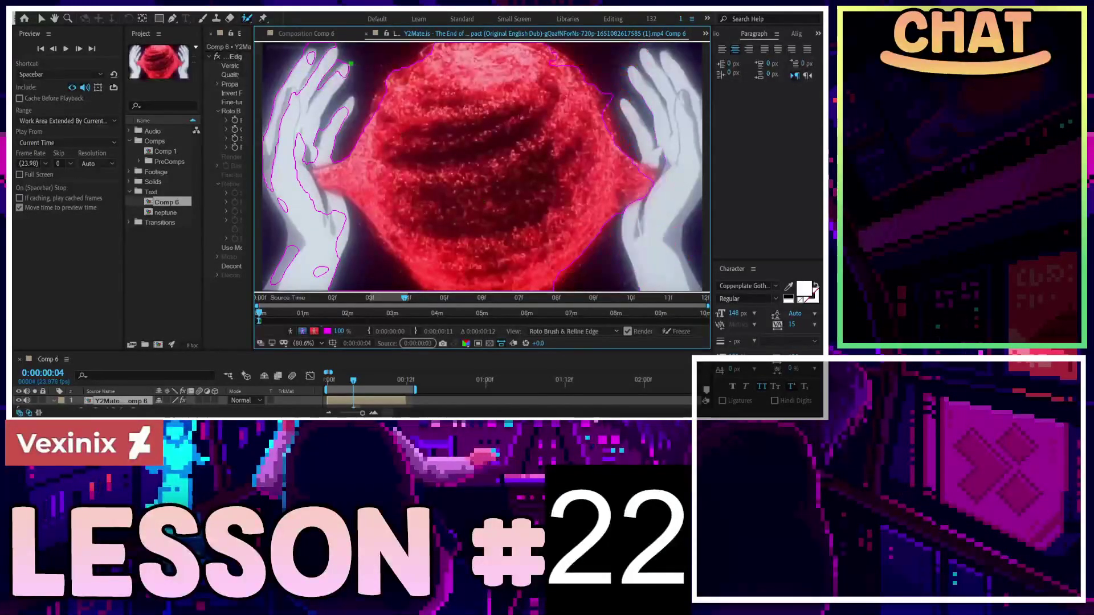
{"action": "left_click_drag", "start_coordinate": [296, 57], "coordinate": [315, 107]}
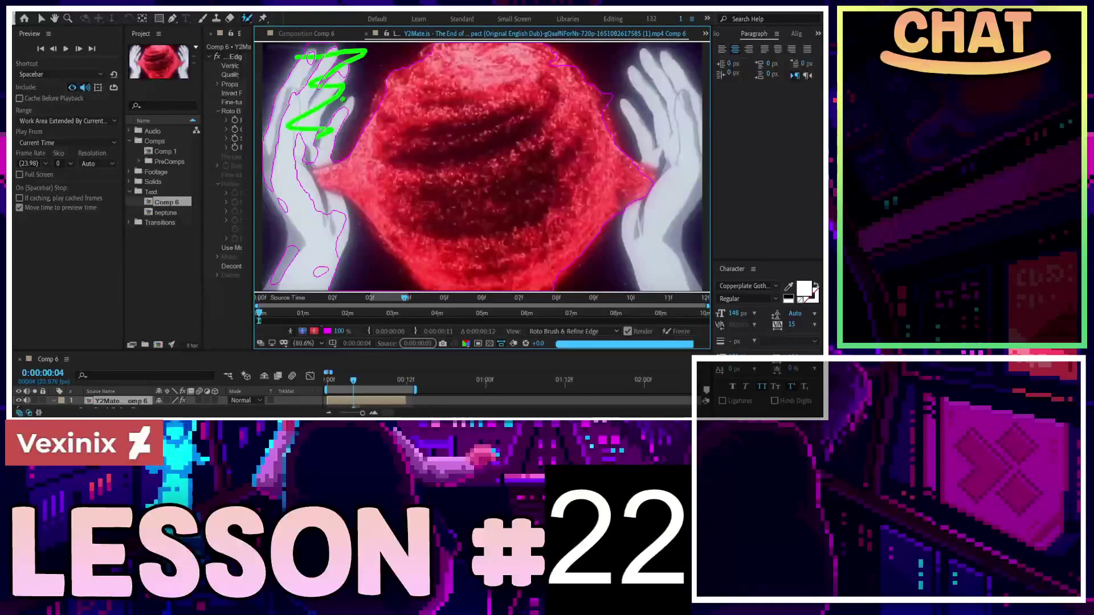
{"action": "mouse_move", "coordinate": [291, 61]}
{"action": "left_mouse_down"}
{"action": "mouse_move", "coordinate": [297, 72]}
{"action": "mouse_move", "coordinate": [426, 56]}
{"action": "left_mouse_up"}
{"action": "mouse_move", "coordinate": [329, 166]}
{"action": "left_mouse_down"}
{"action": "mouse_move", "coordinate": [300, 198]}
{"action": "mouse_move", "coordinate": [377, 266]}
{"action": "left_mouse_up"}
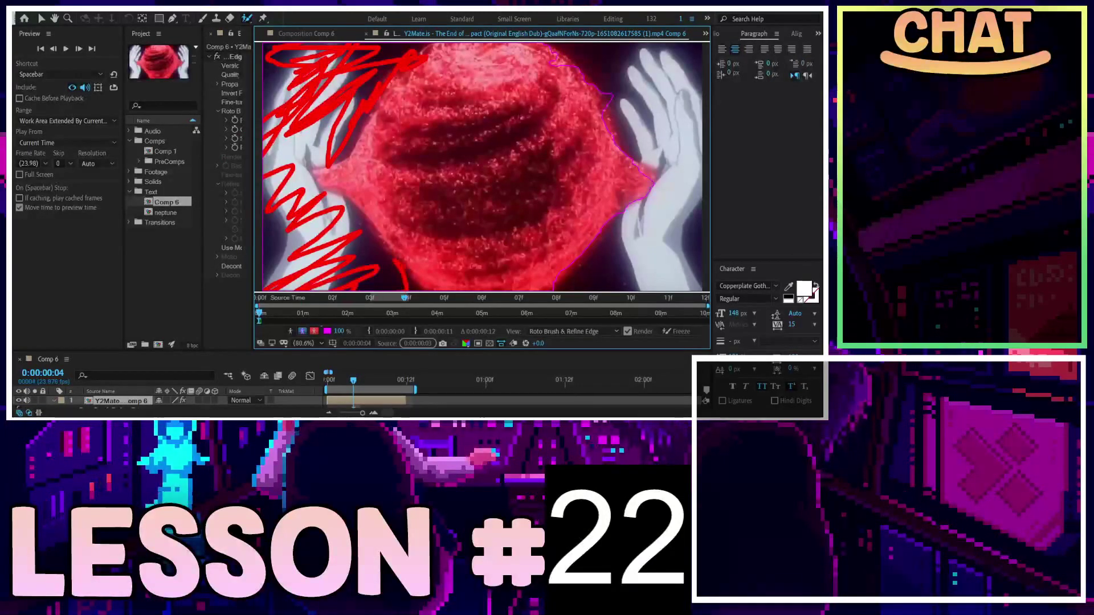
{"action": "mouse_move", "coordinate": [340, 229]}
{"action": "left_mouse_down"}
{"action": "mouse_move", "coordinate": [315, 155]}
{"action": "mouse_move", "coordinate": [267, 86]}
{"action": "left_mouse_up"}
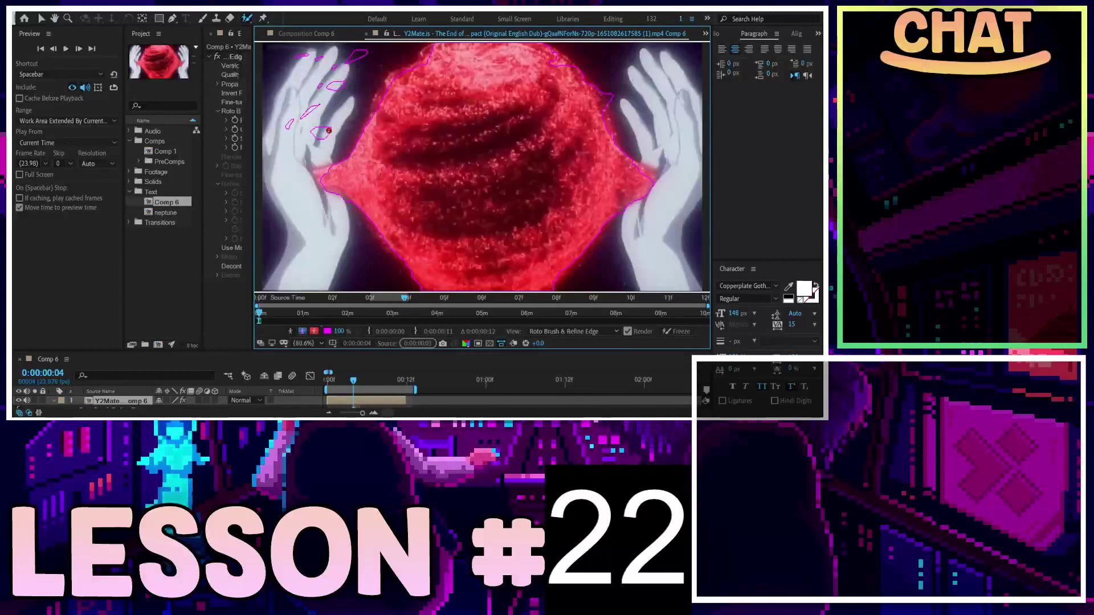
{"action": "left_click_drag", "start_coordinate": [329, 130], "coordinate": [308, 55]}
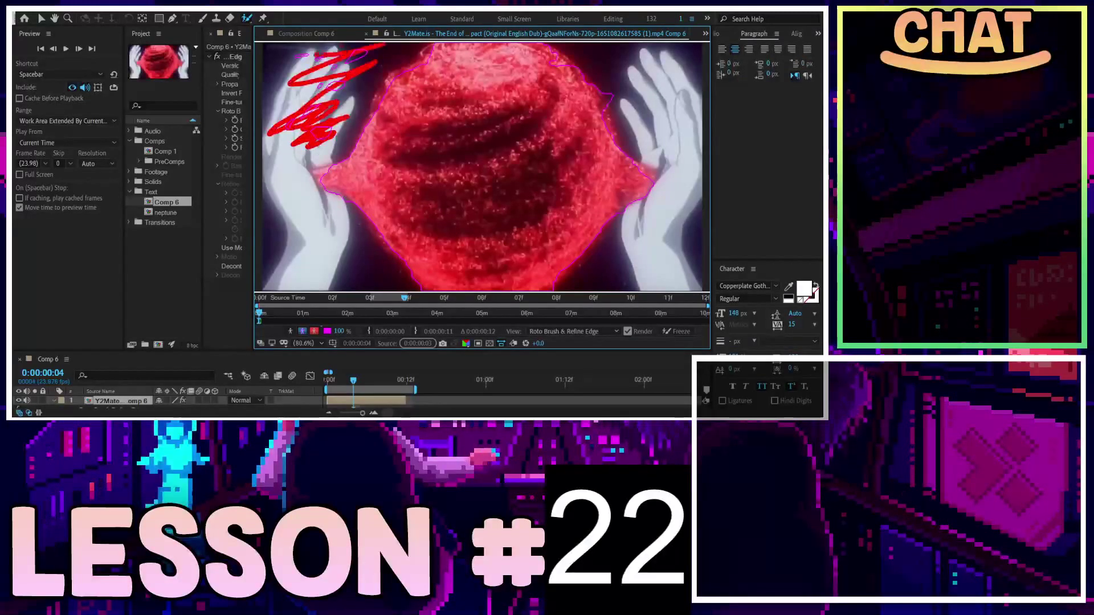
{"action": "left_click_drag", "start_coordinate": [373, 54], "coordinate": [280, 61]}
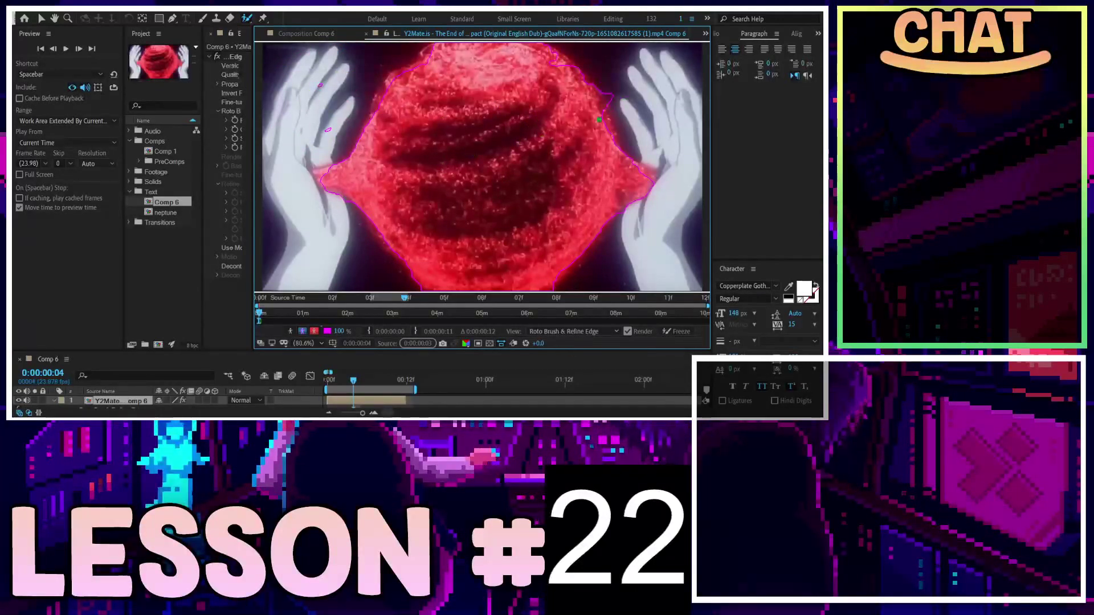
{"action": "mouse_move", "coordinate": [353, 380]}
{"action": "left_mouse_down"}
{"action": "mouse_move", "coordinate": [396, 380]}
{"action": "mouse_move", "coordinate": [328, 382]}
{"action": "left_mouse_up"}
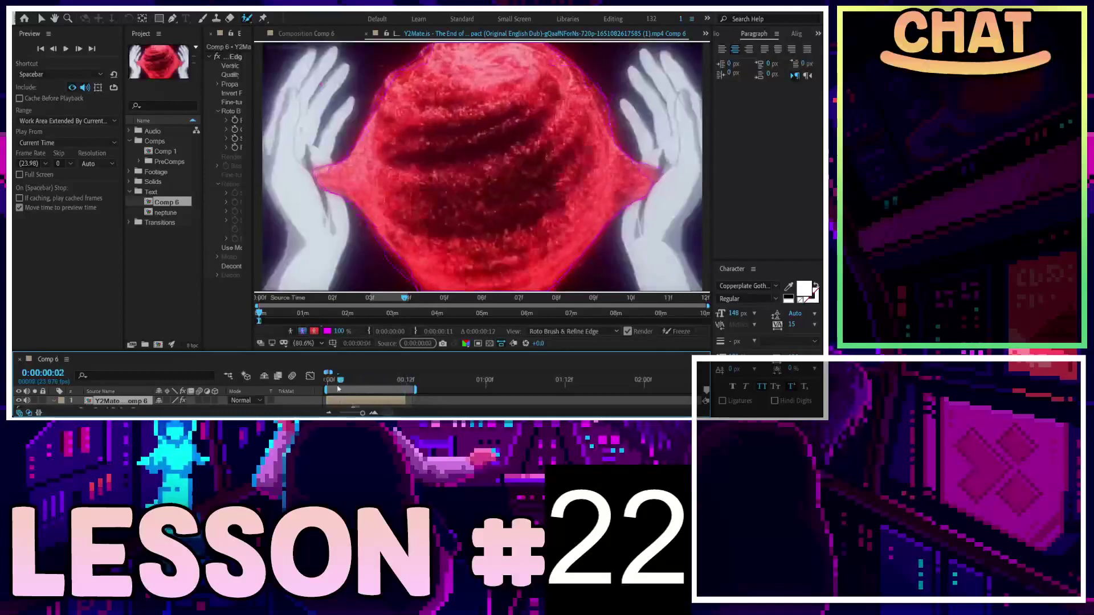
Step: Play back the roto result, stop at frame 3, and add the sphere's middle and left side
{"action": "key", "text": "space"}
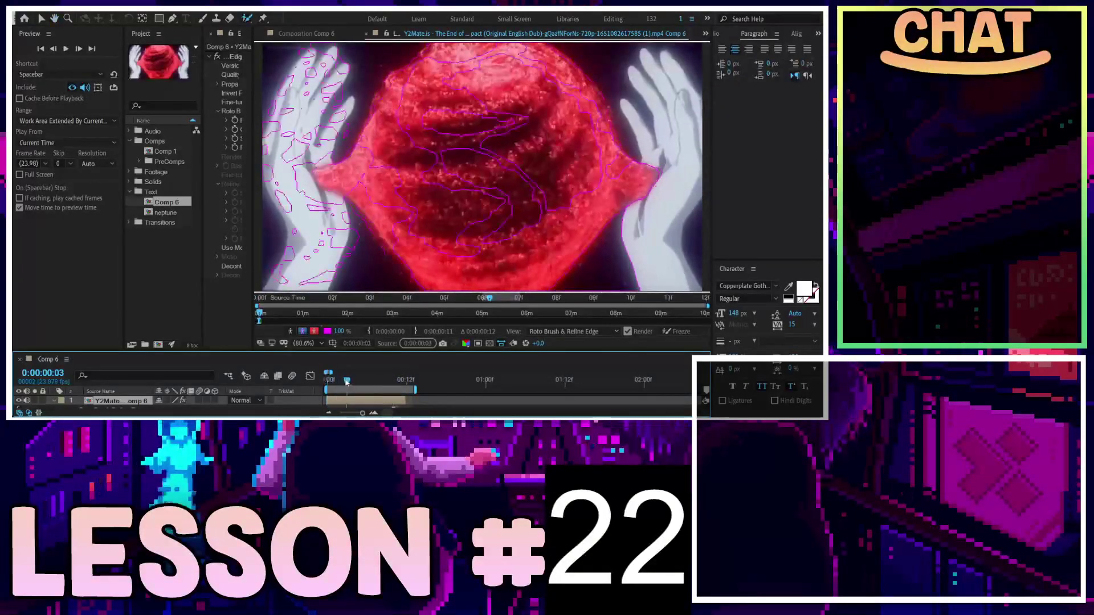
{"action": "left_click", "coordinate": [376, 314]}
{"action": "mouse_move", "coordinate": [489, 79]}
{"action": "left_mouse_down"}
{"action": "mouse_move", "coordinate": [574, 225]}
{"action": "mouse_move", "coordinate": [473, 196]}
{"action": "mouse_move", "coordinate": [528, 111]}
{"action": "left_mouse_up"}
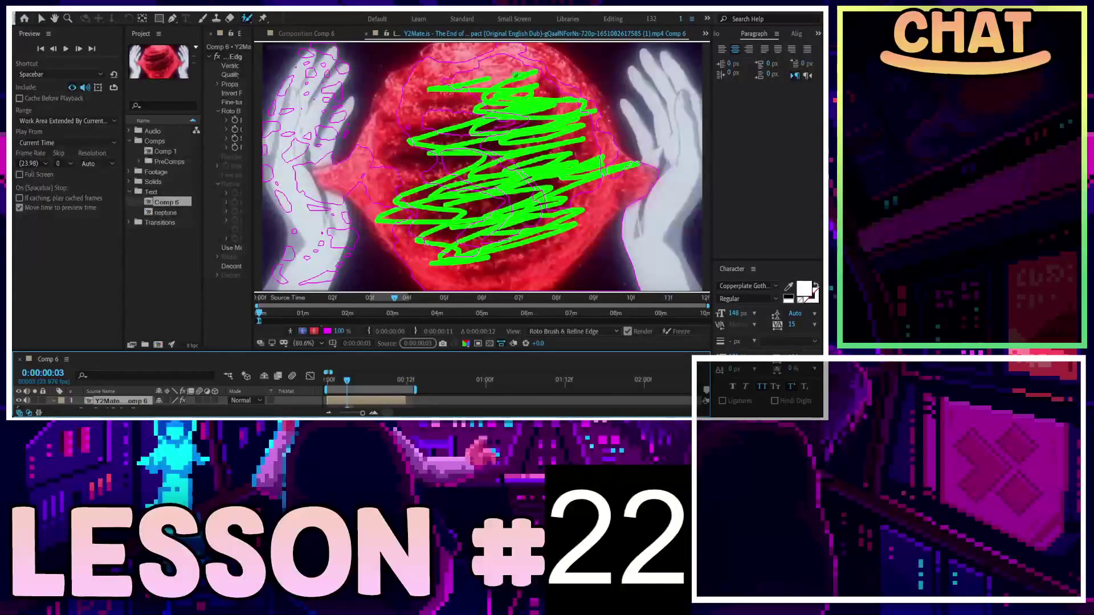
{"action": "left_click_drag", "start_coordinate": [419, 78], "coordinate": [407, 242]}
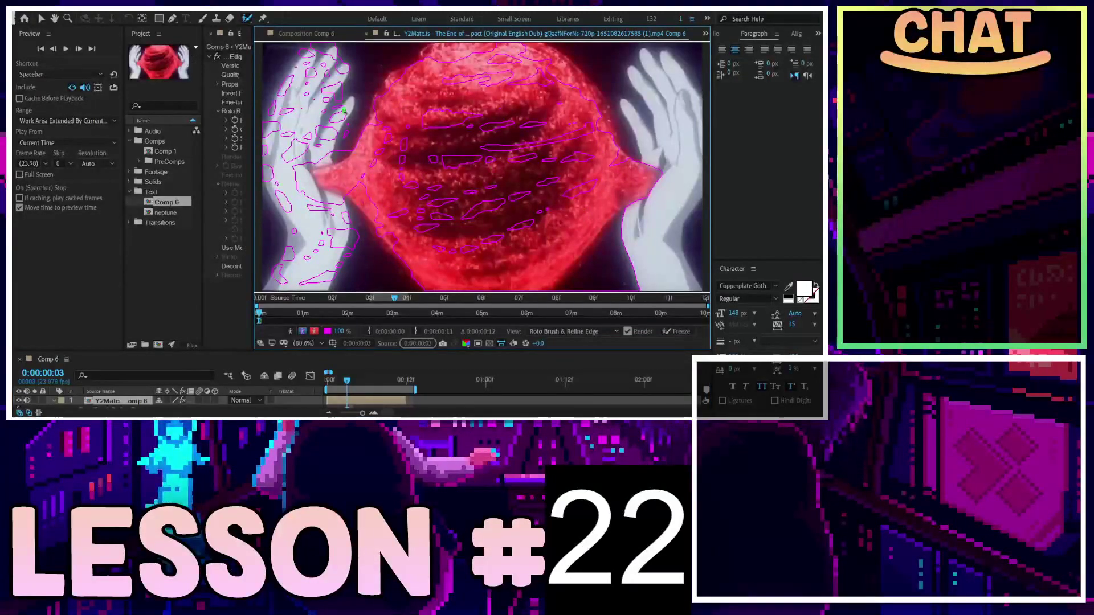
Step: Subtract the left hand from the matte and propagate it forward to frame 11
{"action": "mouse_move", "coordinate": [342, 58]}
{"action": "left_mouse_down", "text": "alt"}
{"action": "mouse_move", "coordinate": [298, 79]}
{"action": "mouse_move", "coordinate": [336, 51]}
{"action": "left_mouse_up", "text": "alt"}
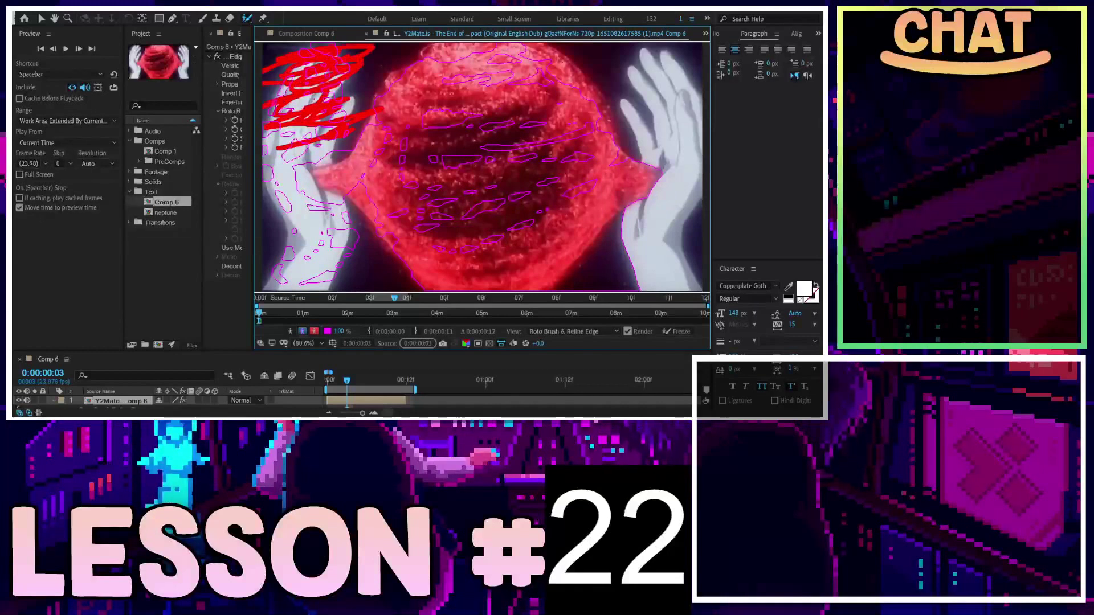
{"action": "left_click_drag", "start_coordinate": [311, 128], "coordinate": [290, 184], "text": "alt"}
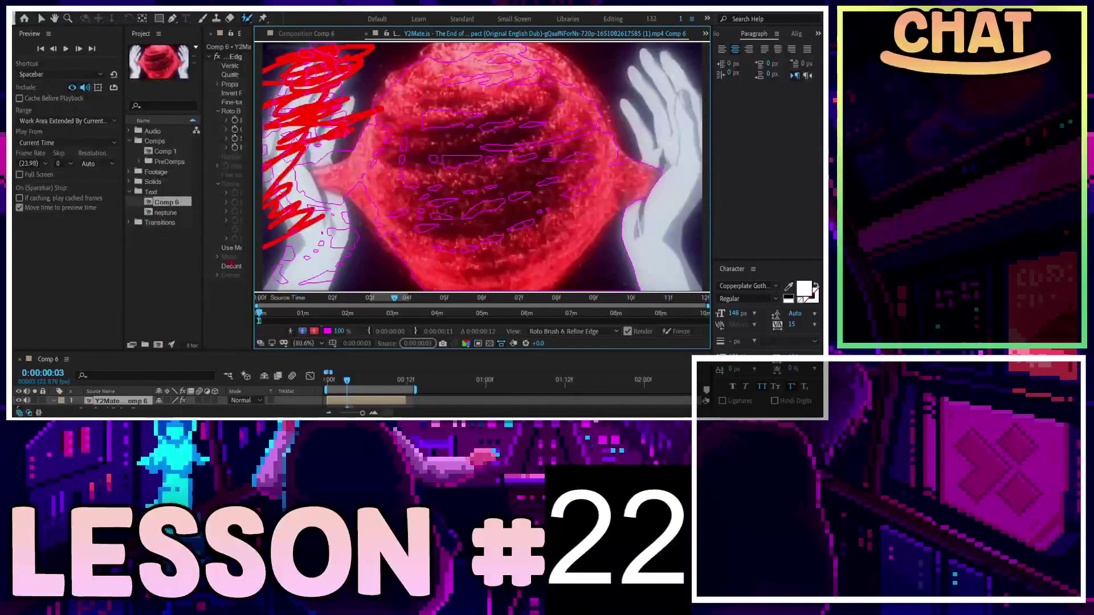
{"action": "mouse_move", "coordinate": [282, 245]}
{"action": "left_mouse_down", "text": "alt"}
{"action": "mouse_move", "coordinate": [308, 279]}
{"action": "mouse_move", "coordinate": [302, 287]}
{"action": "left_mouse_up", "text": "alt"}
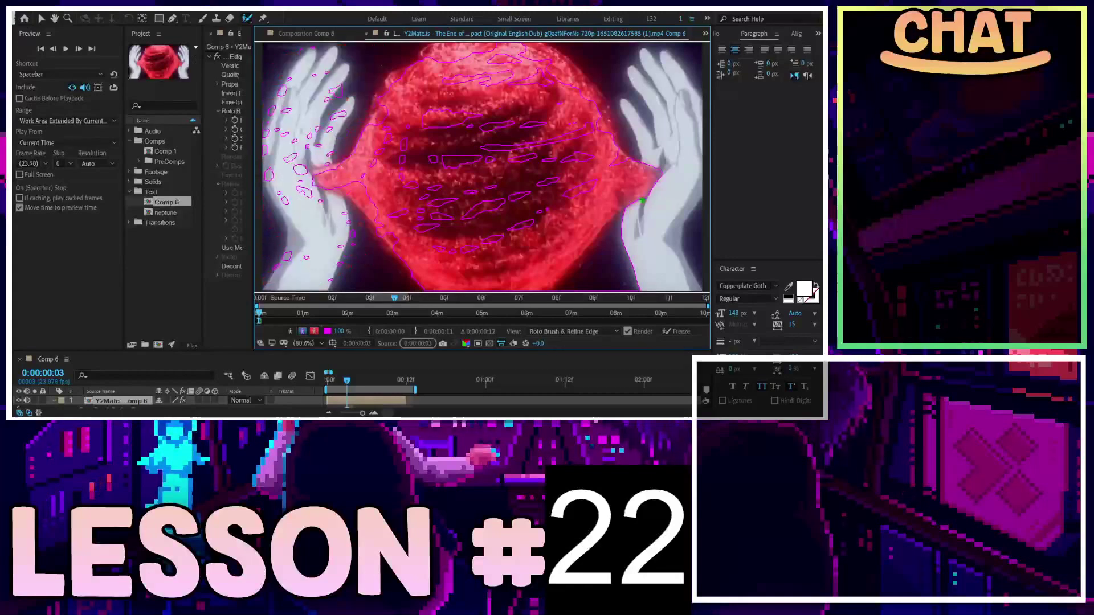
{"action": "left_click_drag", "start_coordinate": [340, 86], "coordinate": [284, 178]}
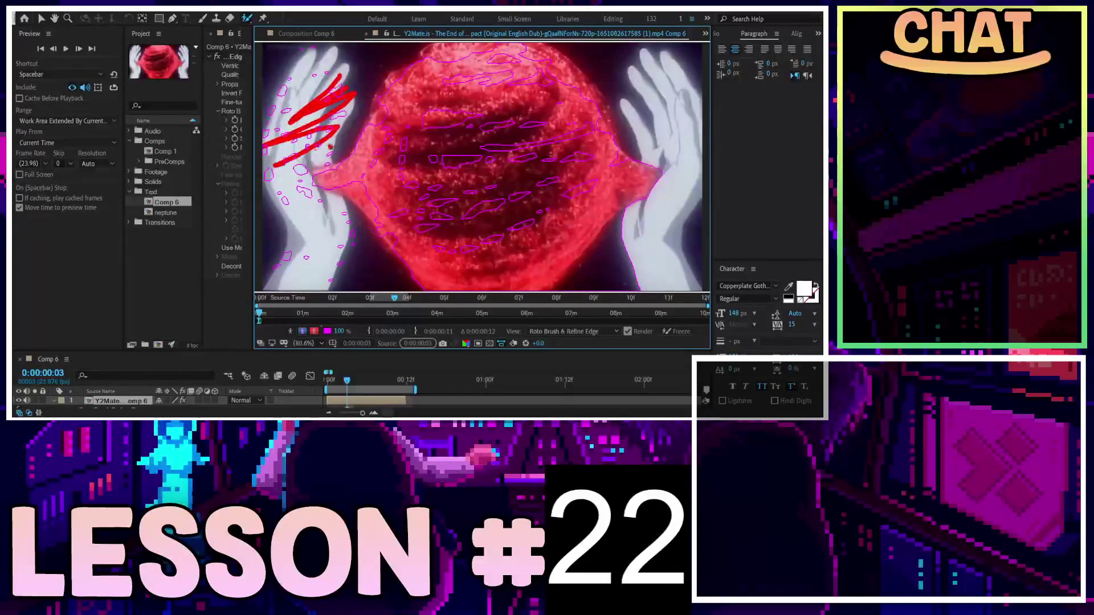
{"action": "mouse_move", "coordinate": [316, 221]}
{"action": "left_mouse_down"}
{"action": "mouse_move", "coordinate": [285, 270]}
{"action": "mouse_move", "coordinate": [342, 257]}
{"action": "left_mouse_up"}
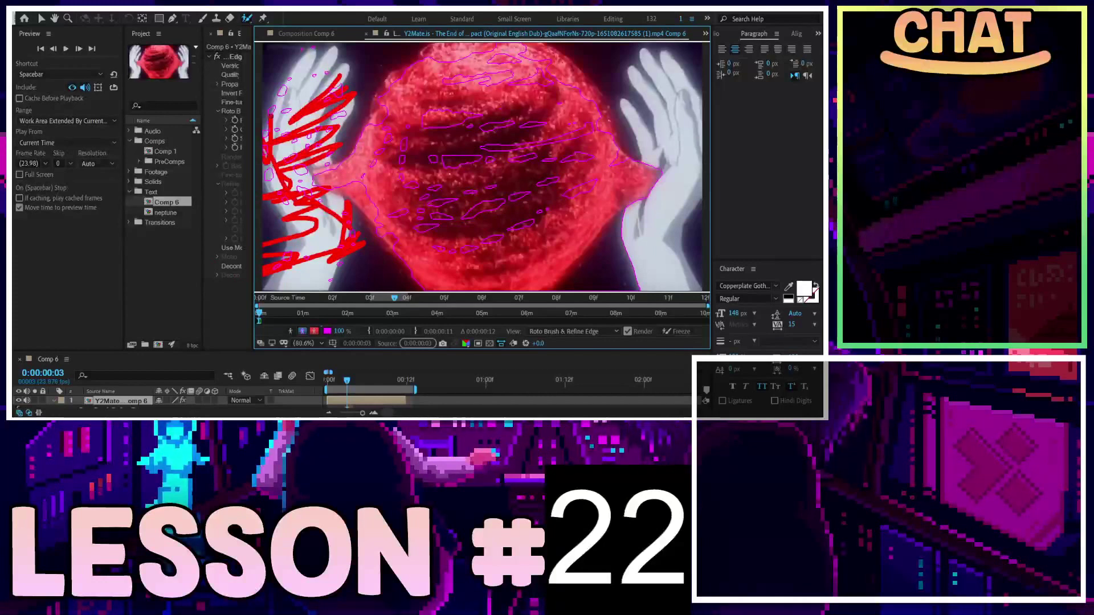
{"action": "left_click_drag", "start_coordinate": [291, 96], "coordinate": [340, 54]}
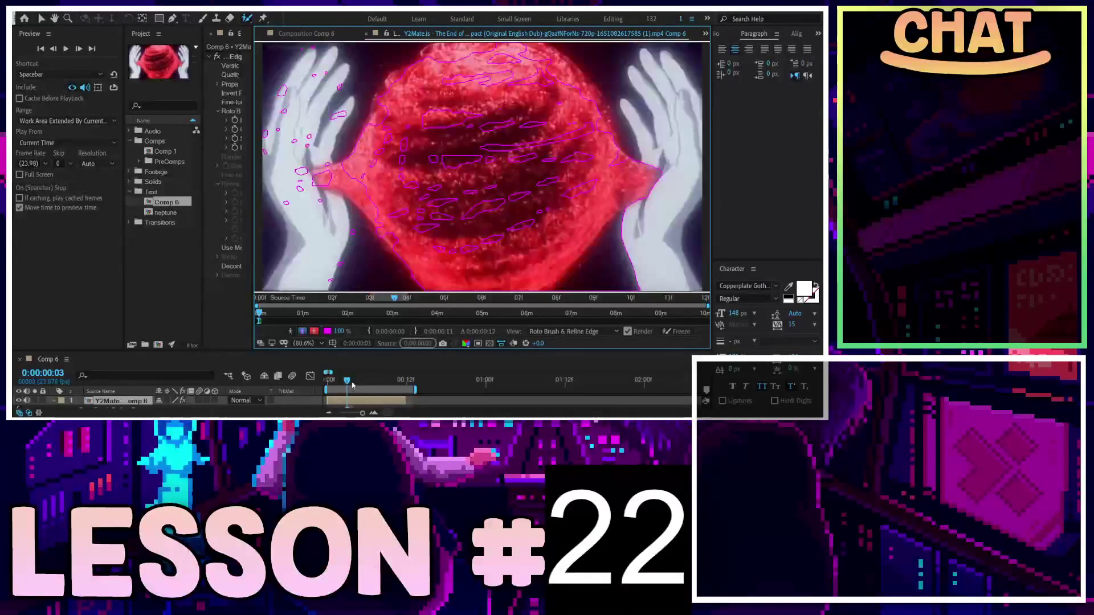
{"action": "left_click_drag", "start_coordinate": [347, 380], "coordinate": [402, 380]}
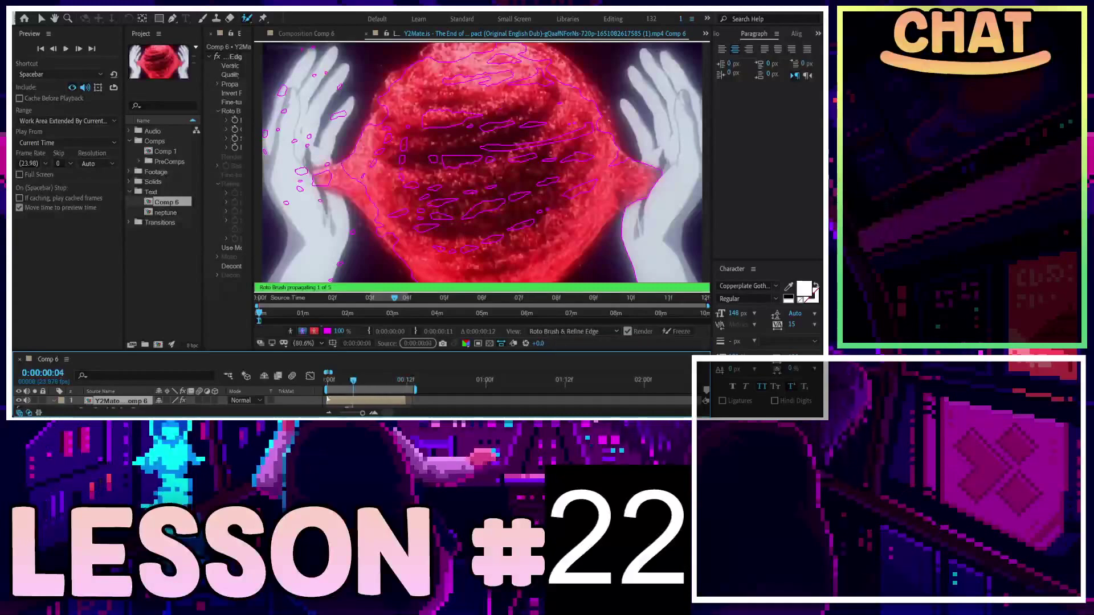
Step: Preview the roto matte from the first frame, then return to frame 0 and enlarge the timeline
{"action": "key", "text": "Home"}
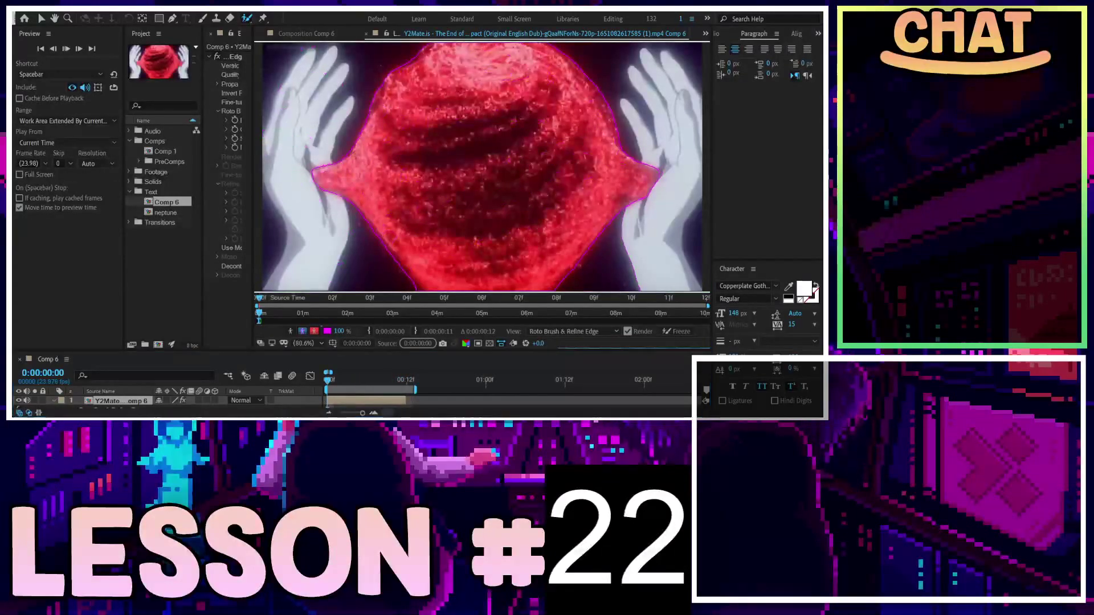
{"action": "key", "text": "space"}
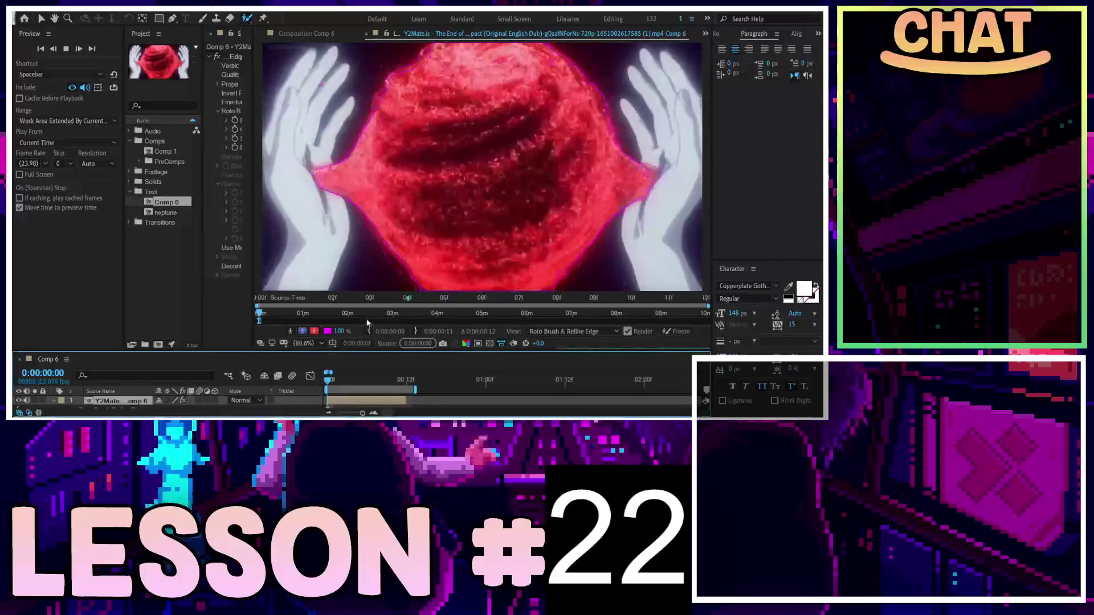
{"action": "left_click", "coordinate": [347, 379]}
{"action": "left_click", "coordinate": [324, 385]}
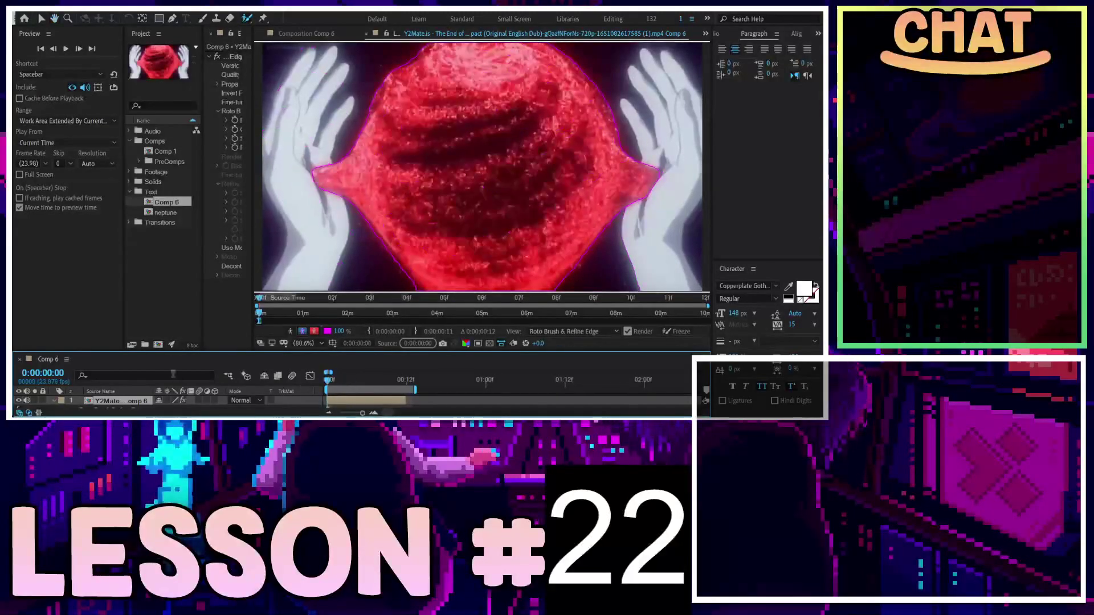
{"action": "left_click_drag", "start_coordinate": [174, 349], "coordinate": [174, 222]}
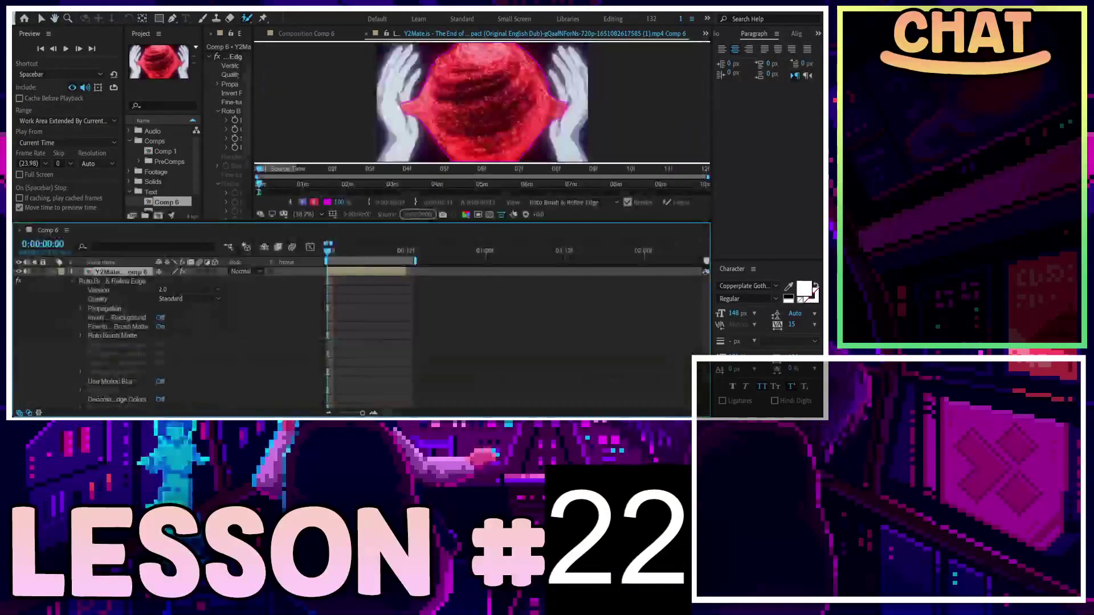
Step: Switch back to Comp 6, close the roto Layer panel, and duplicate the rotoscoped layer
{"action": "left_click", "coordinate": [308, 32]}
{"action": "left_click", "coordinate": [366, 33]}
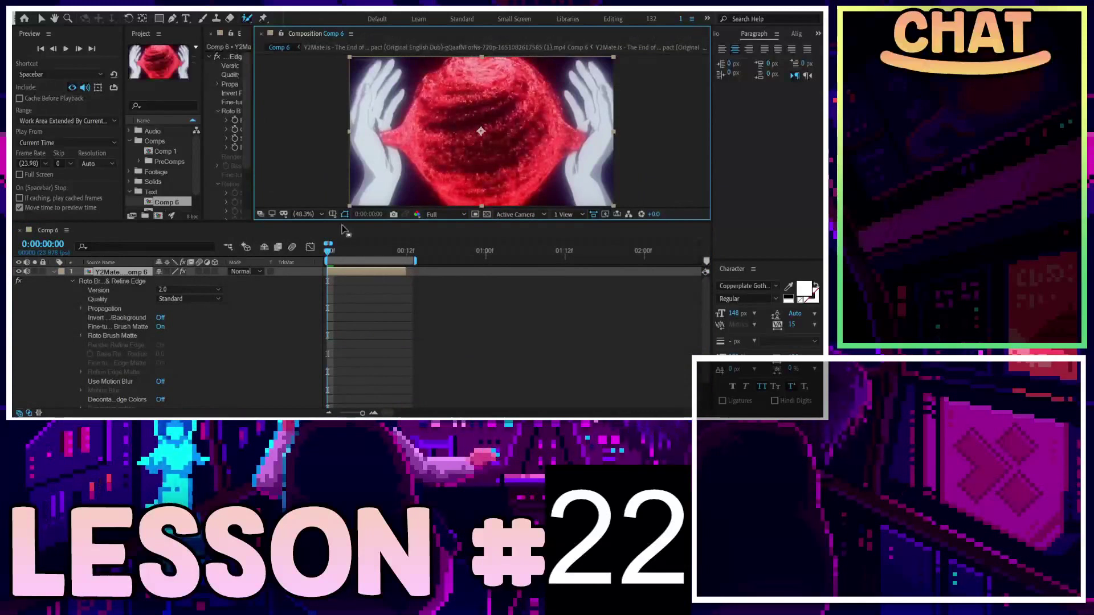
{"action": "key", "text": "ctrl+d"}
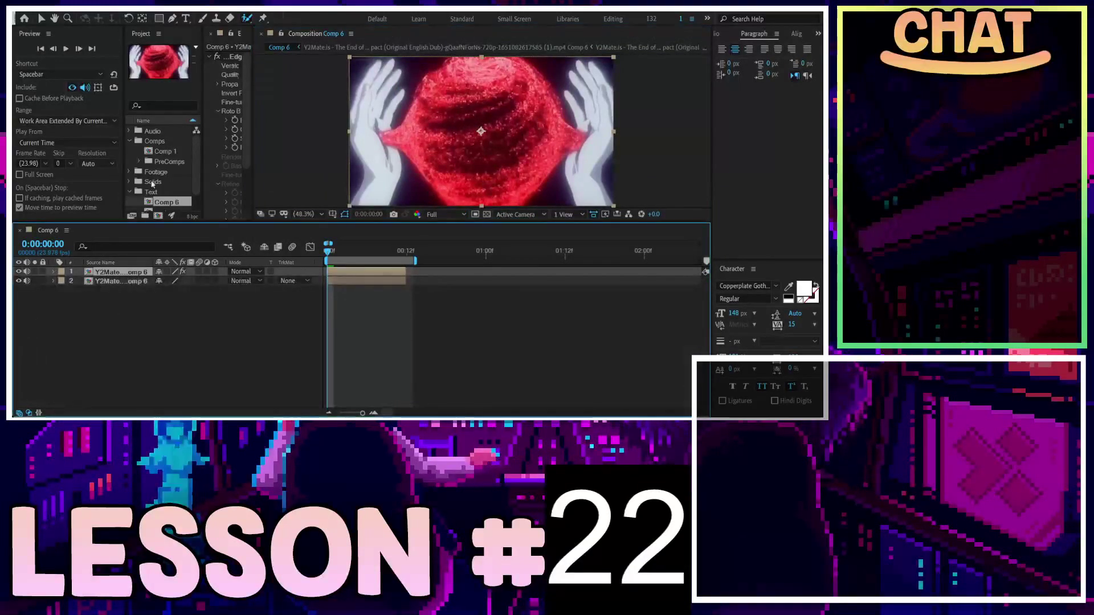
Step: Create a new text layer and replace its 'BOTTOM TEXT' wording with 'DEEZ NUTS'
{"action": "key", "text": "ctrl+alt+shift+t"}
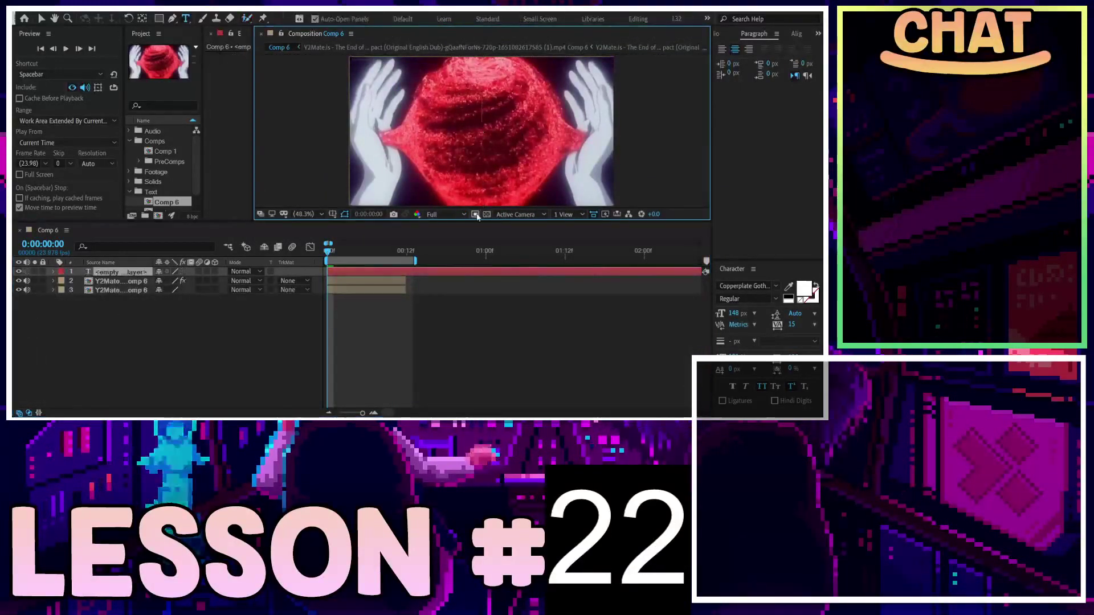
{"action": "type", "text": "BOTTOM TE"}
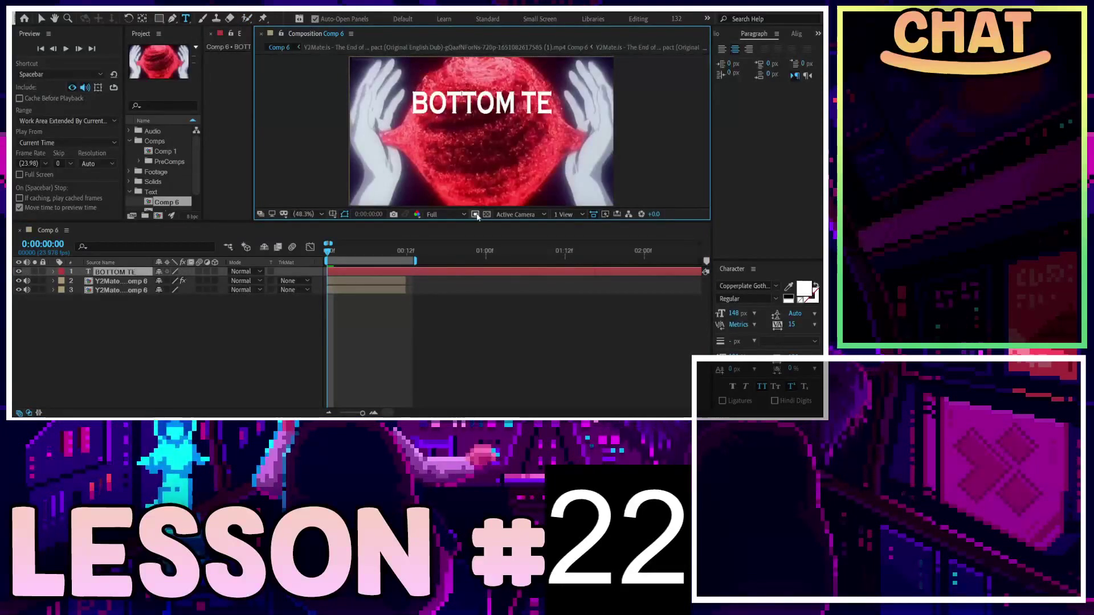
{"action": "type", "text": "XT"}
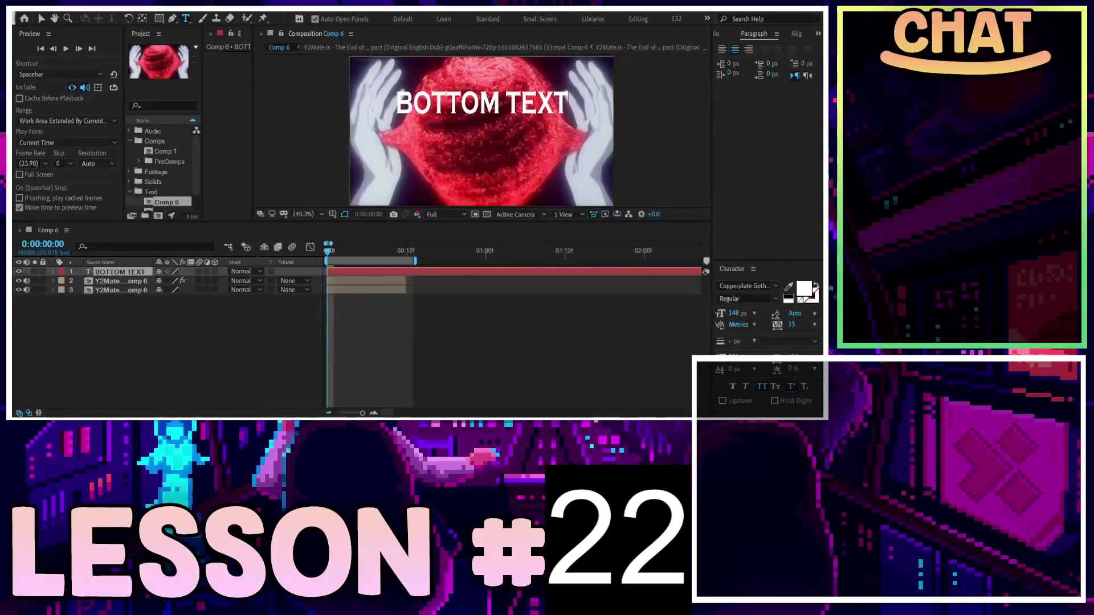
{"action": "left_click", "coordinate": [482, 131]}
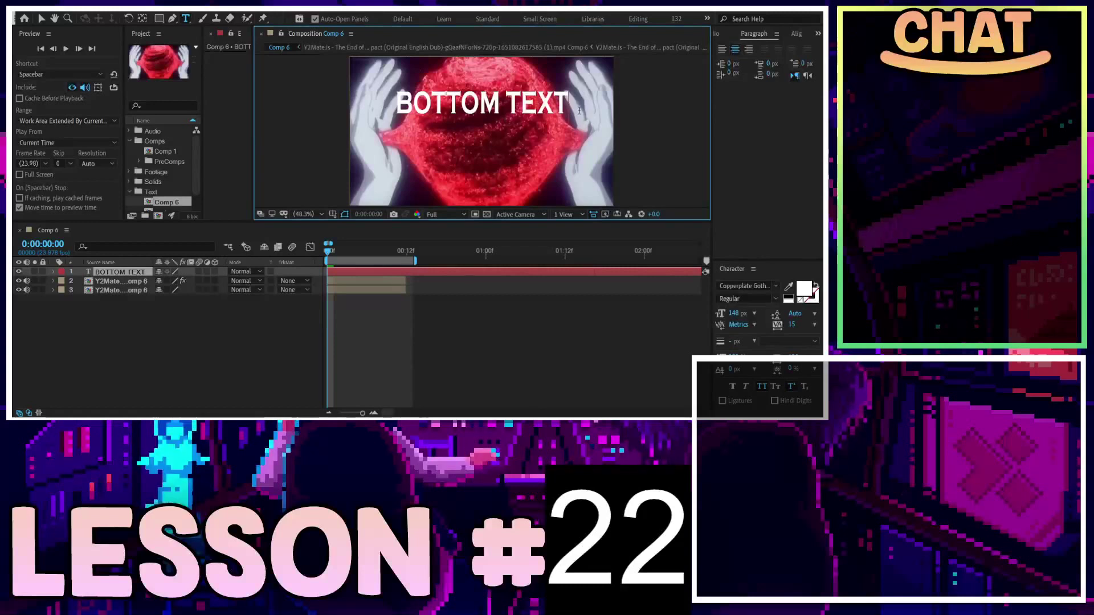
{"action": "left_click_drag", "start_coordinate": [579, 110], "coordinate": [388, 114]}
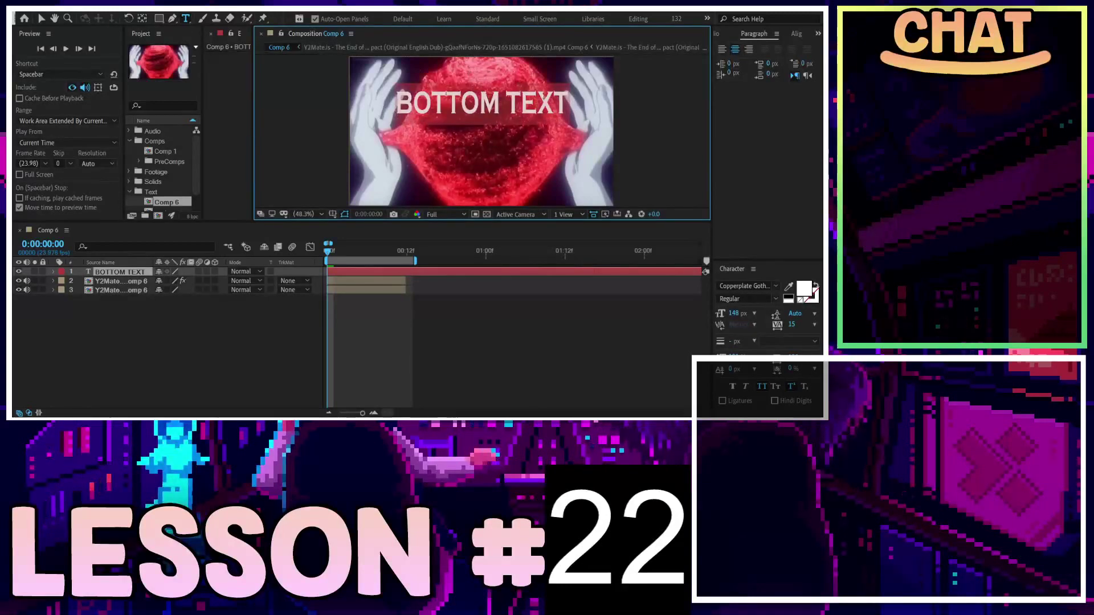
{"action": "type", "text": "DE"}
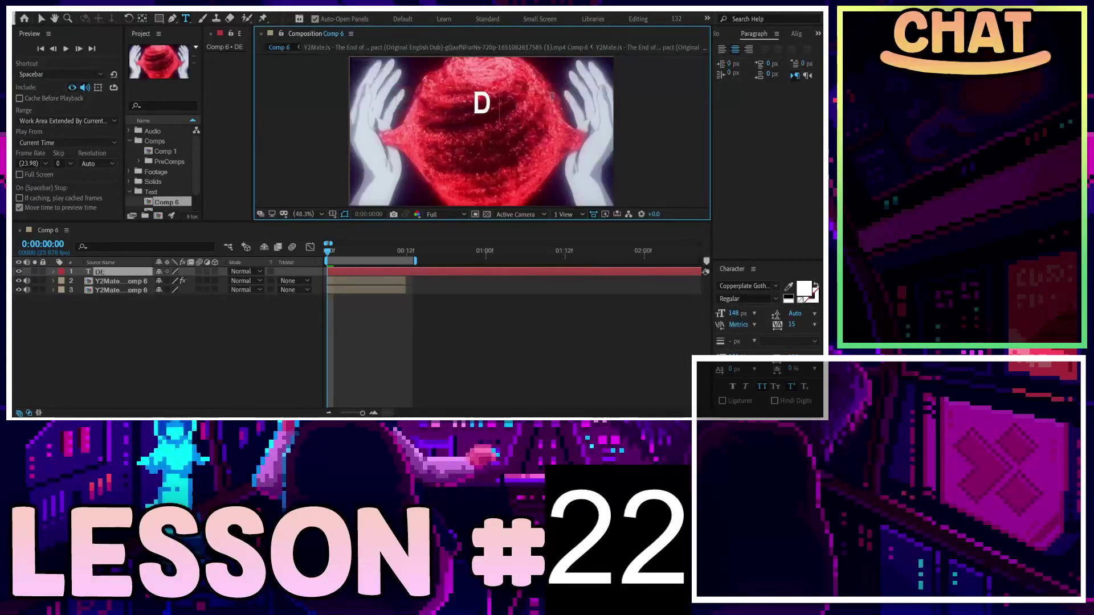
{"action": "type", "text": "EZ"}
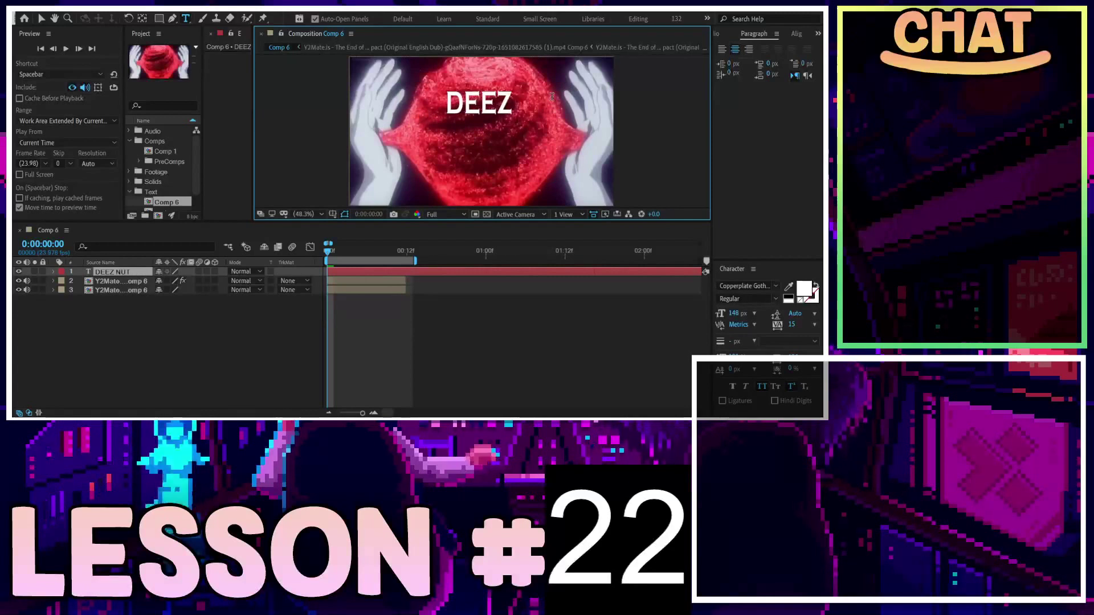
{"action": "type", "text": " NUTS"}
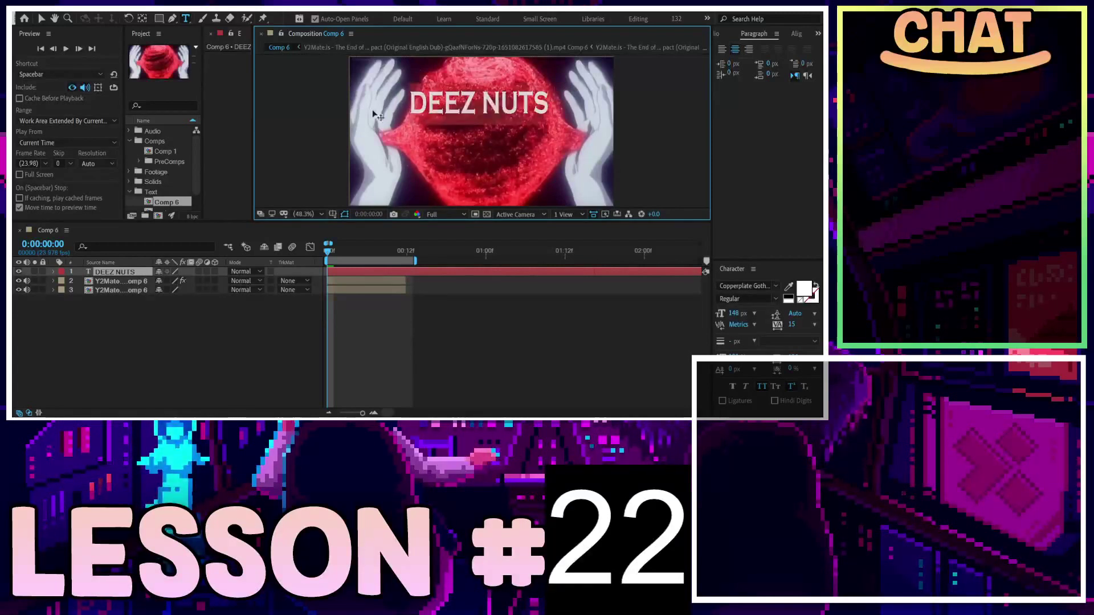
Step: Paste 'DEEZ NUTS' twice more to repeat it along the line, then open Effects & Presets
{"action": "key", "text": "ctrl+v"}
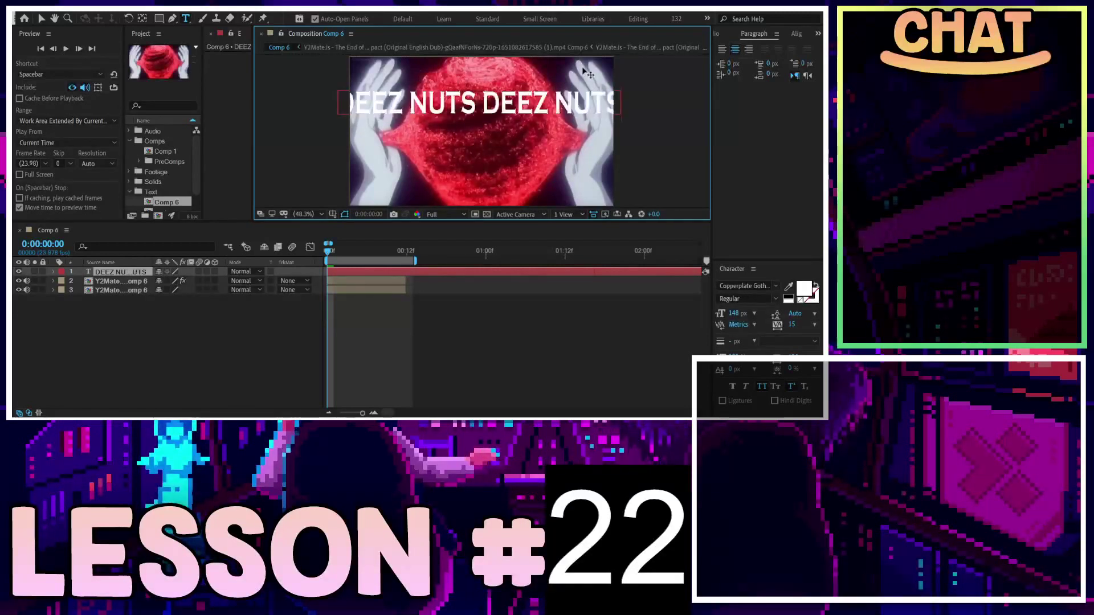
{"action": "key", "text": "ctrl+v"}
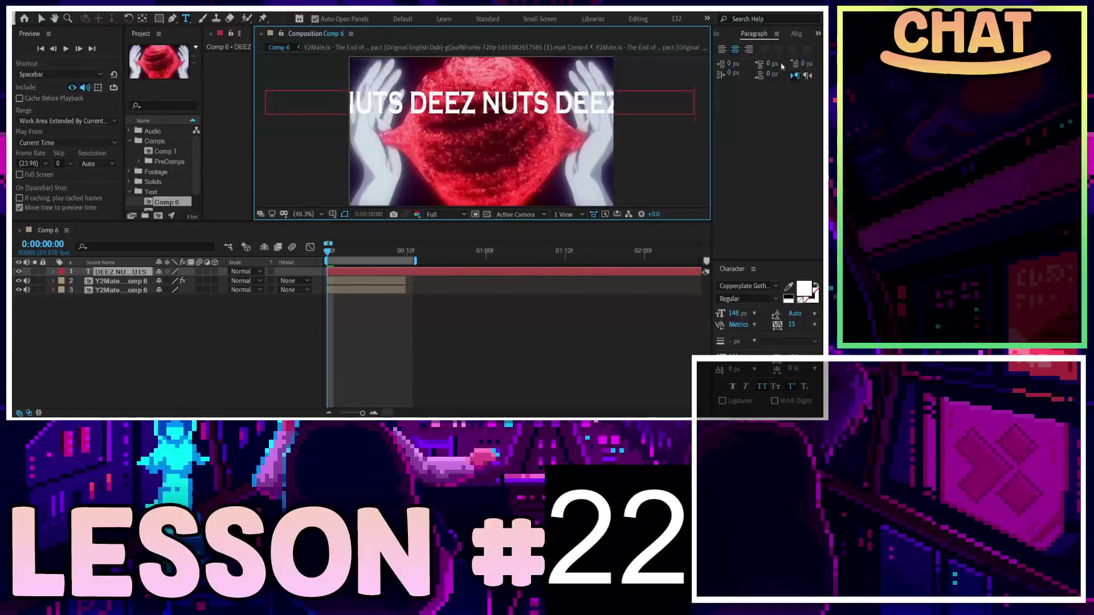
{"action": "left_click", "coordinate": [784, 63]}
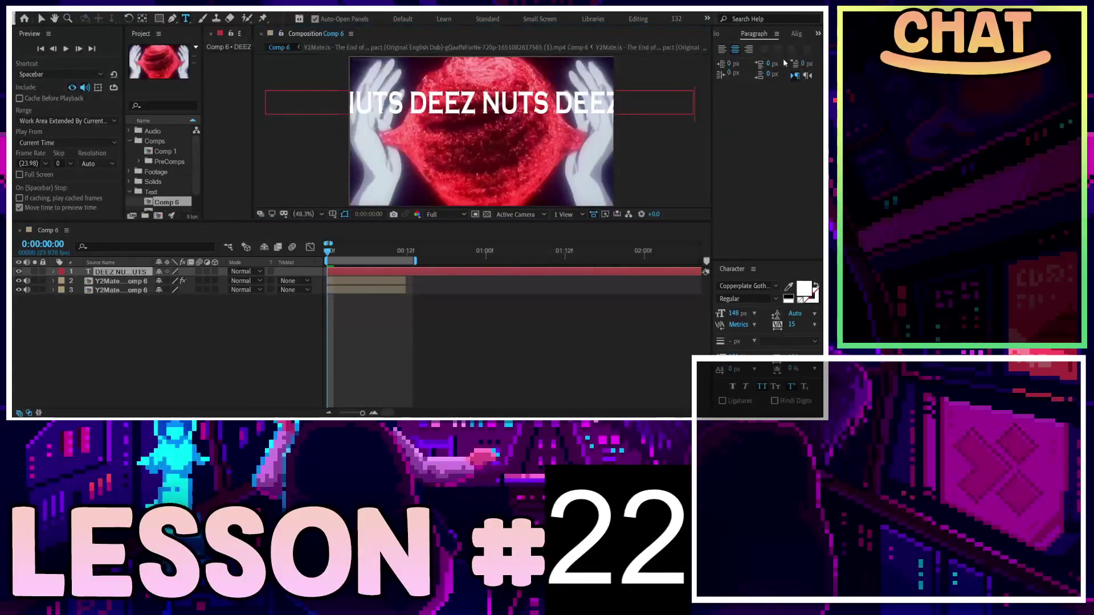
{"action": "key", "text": "ctrl+5"}
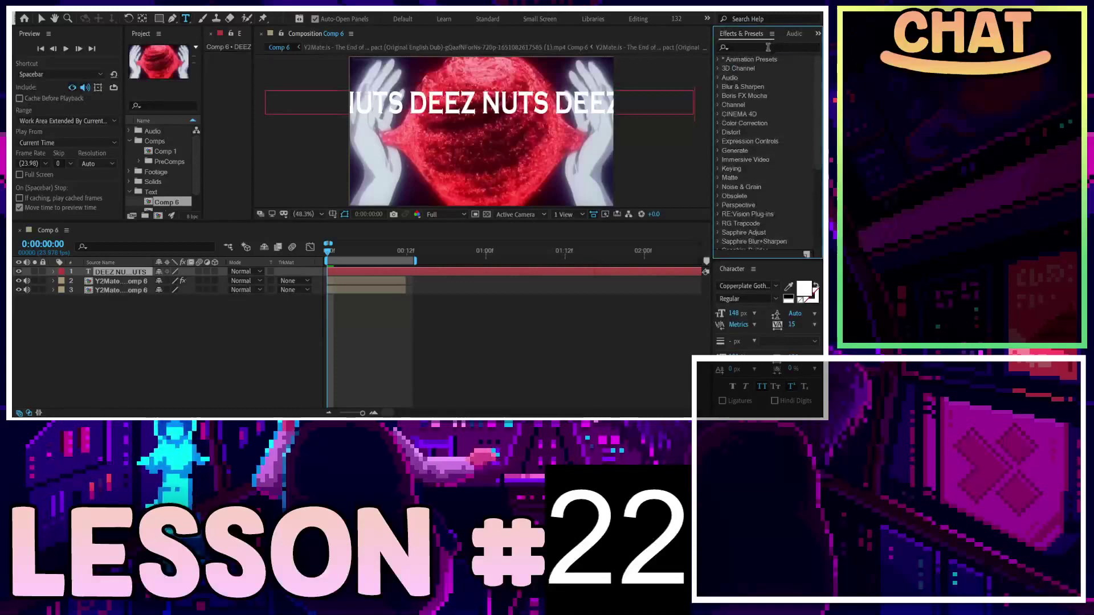
Step: Search 'CC CY' and apply CC Cylinder (radius 137) to the DEEZ NUTS text layer
{"action": "left_click", "coordinate": [767, 48]}
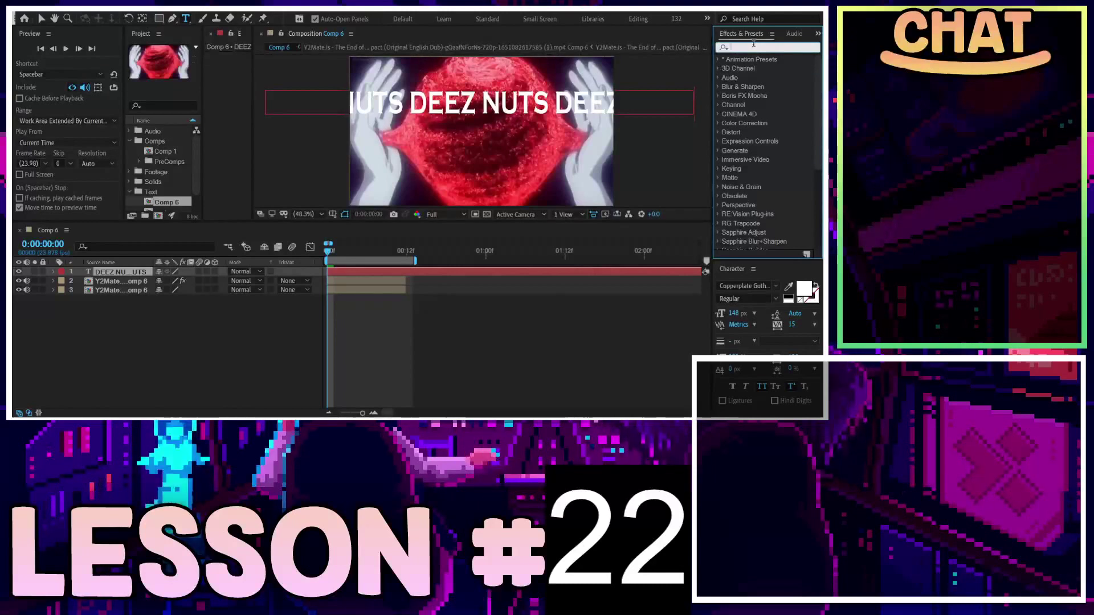
{"action": "type", "text": "CC CY"}
{"action": "left_click_drag", "start_coordinate": [758, 68], "coordinate": [456, 101]}
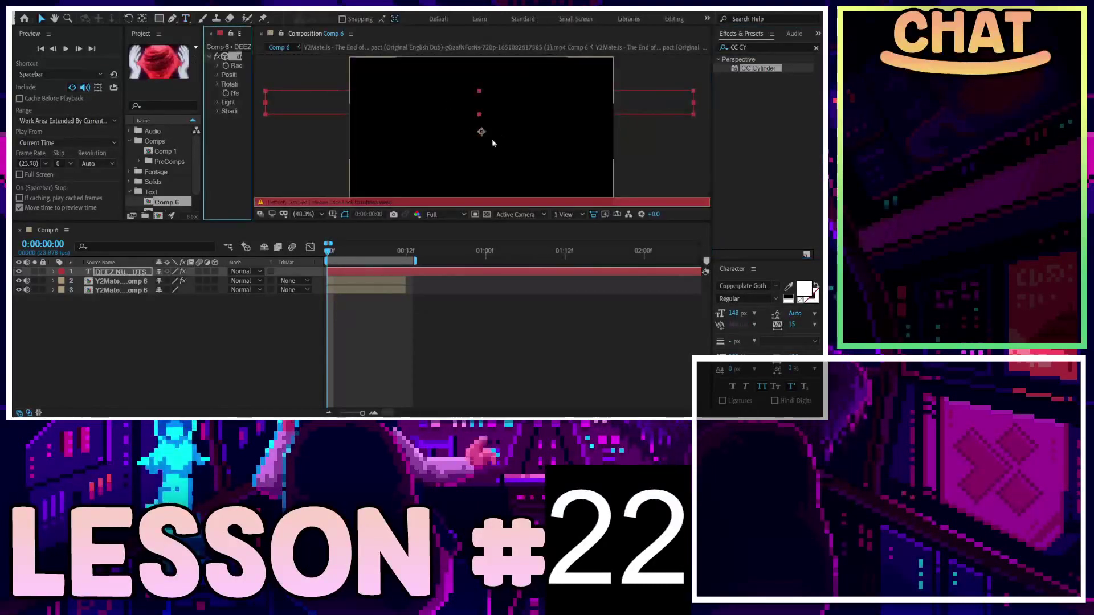
{"action": "key", "text": "Caps_Lock"}
{"action": "left_click", "coordinate": [303, 278]}
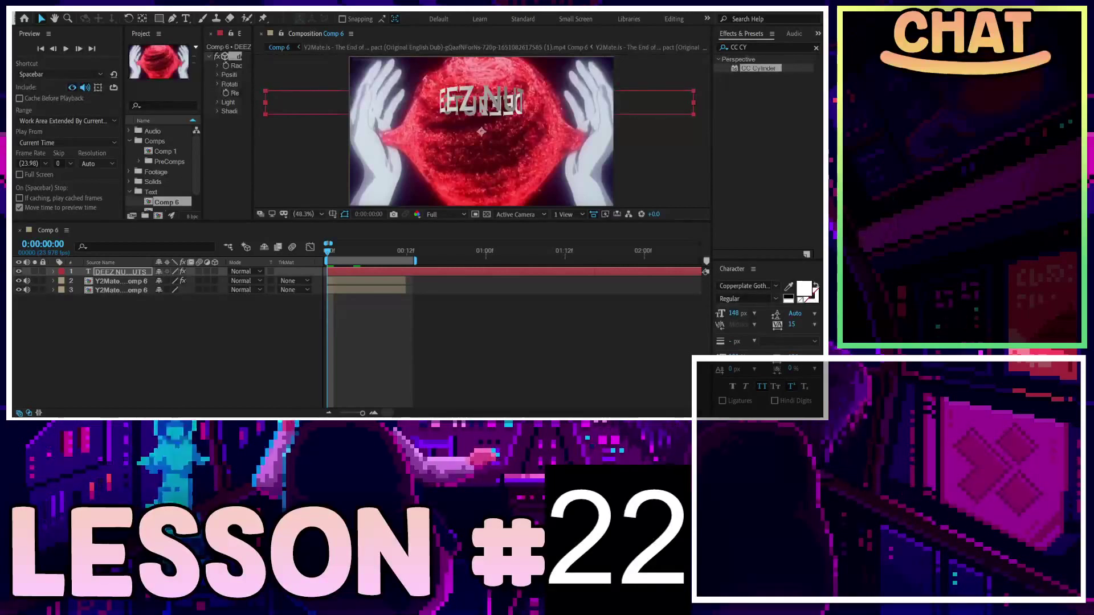
{"action": "left_click", "coordinate": [534, 269]}
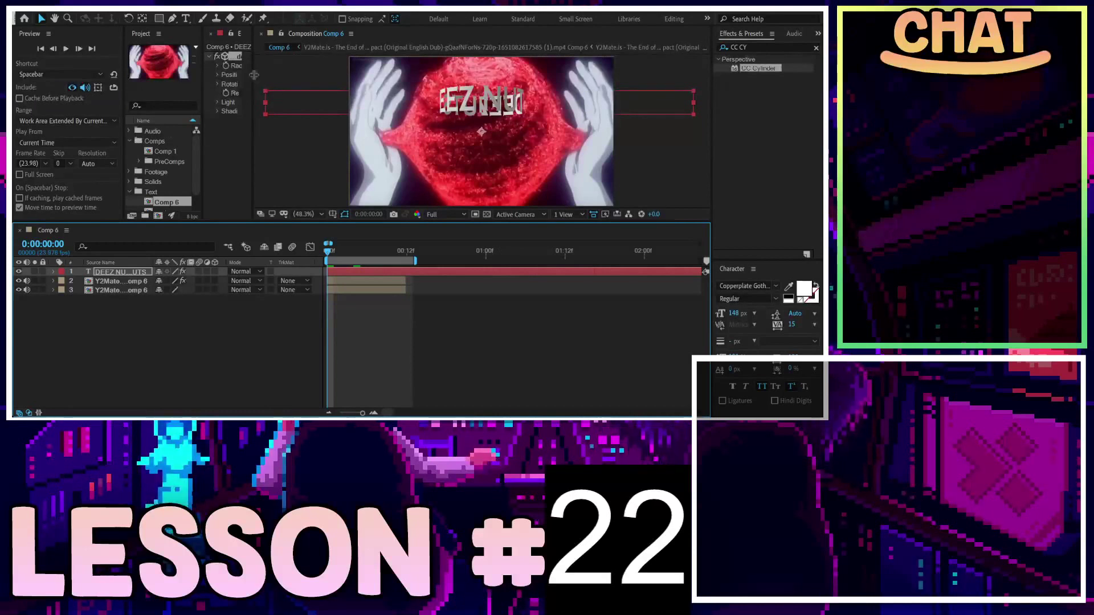
{"action": "left_click_drag", "start_coordinate": [253, 75], "coordinate": [352, 82]}
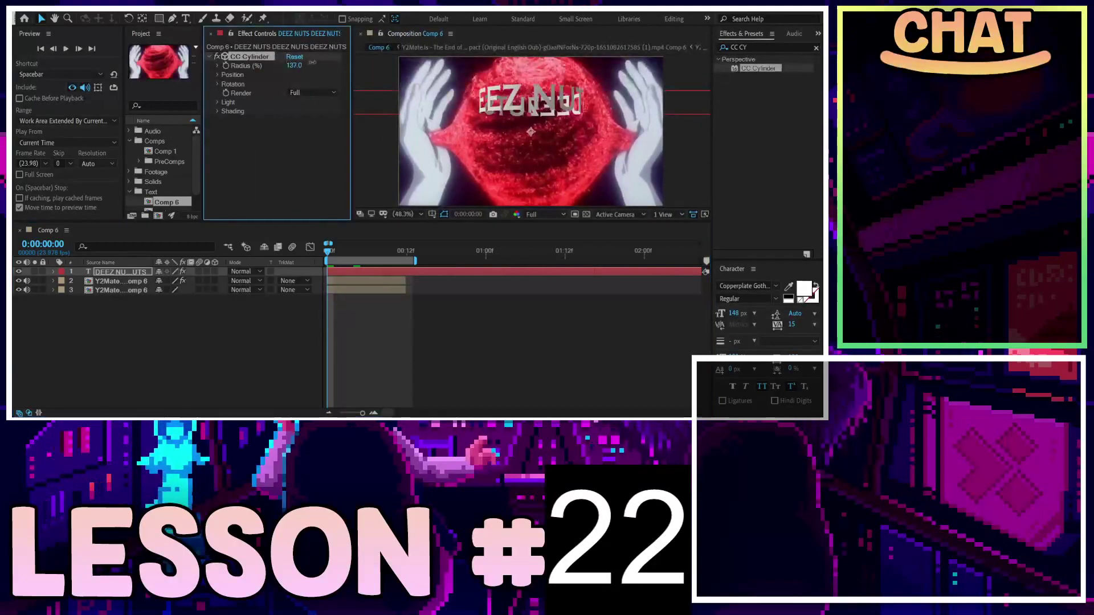
Step: Increase the CC Cylinder radius to 246 and set Position Y to 80
{"action": "mouse_move", "coordinate": [289, 66]}
{"action": "left_mouse_down"}
{"action": "mouse_move", "coordinate": [386, 65]}
{"action": "mouse_move", "coordinate": [379, 72]}
{"action": "left_mouse_up"}
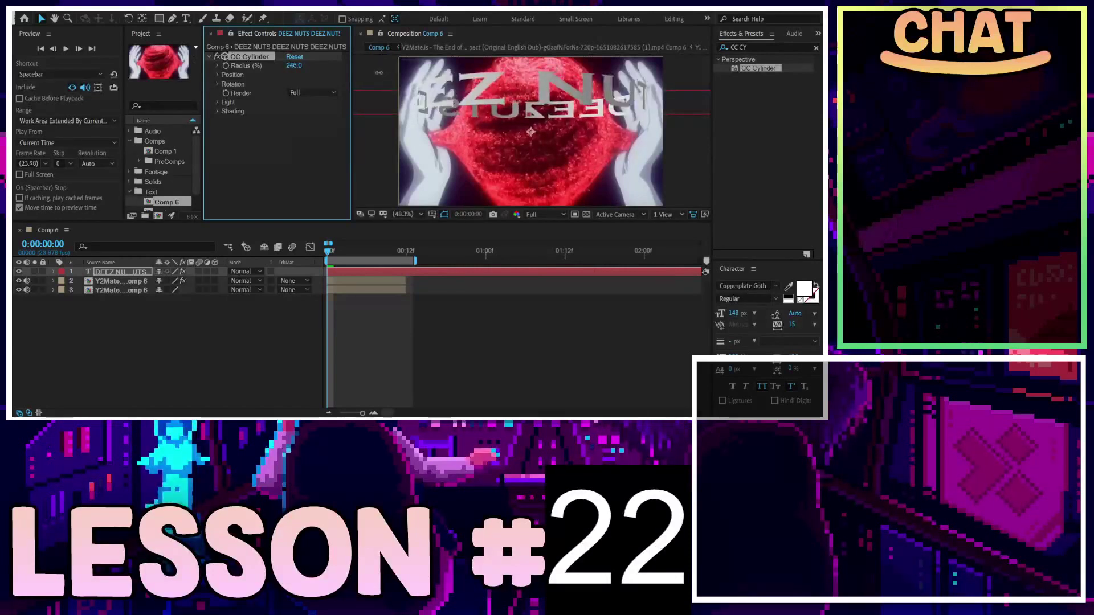
{"action": "left_click", "coordinate": [217, 76]}
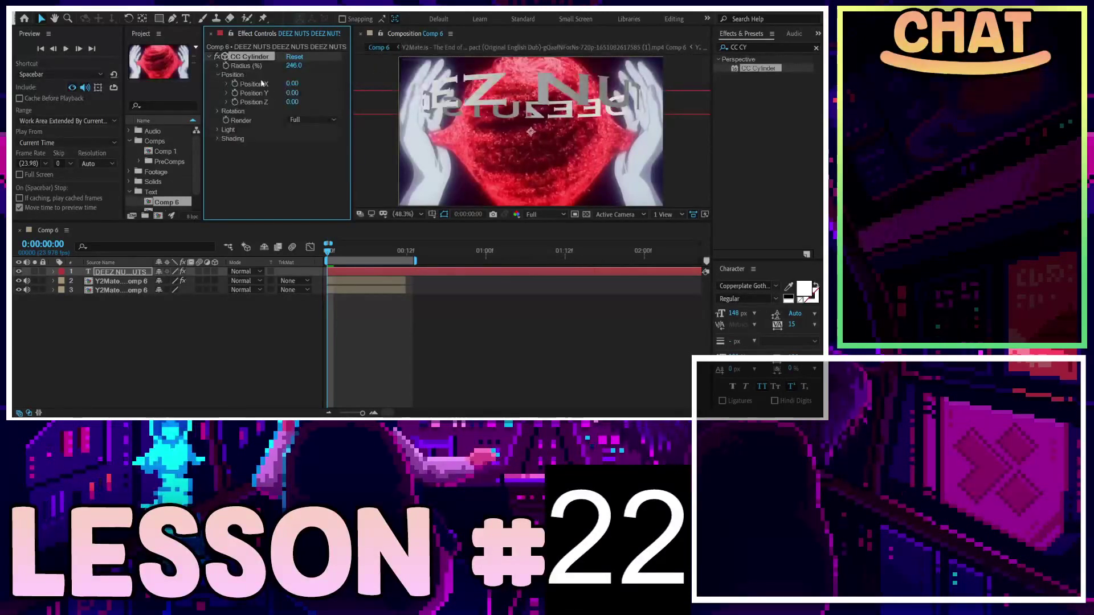
{"action": "left_click_drag", "start_coordinate": [308, 84], "coordinate": [291, 94]}
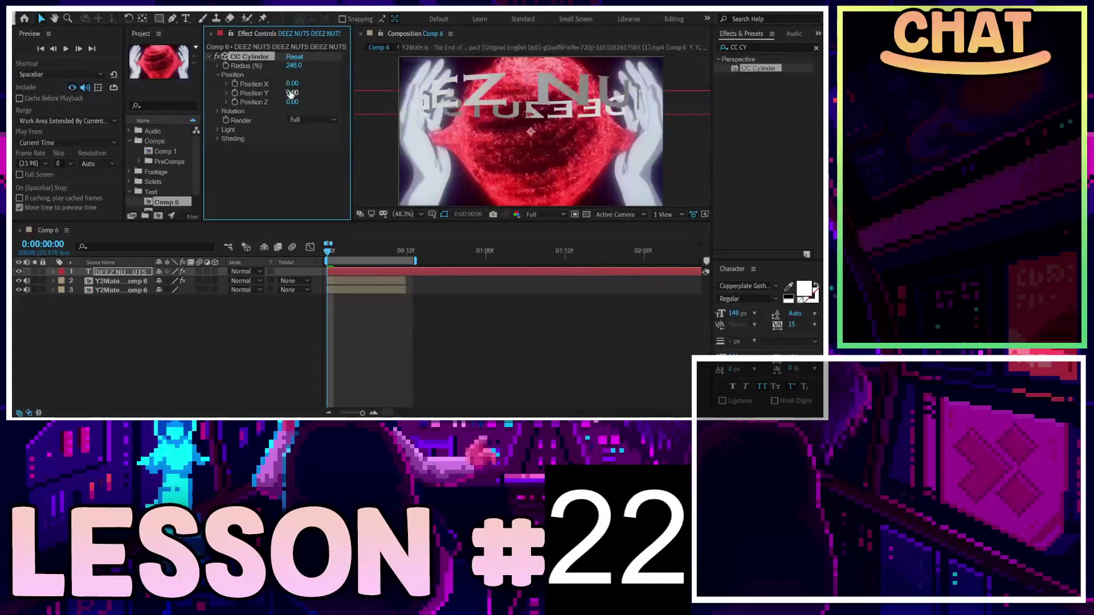
{"action": "left_click_drag", "start_coordinate": [293, 92], "coordinate": [298, 93]}
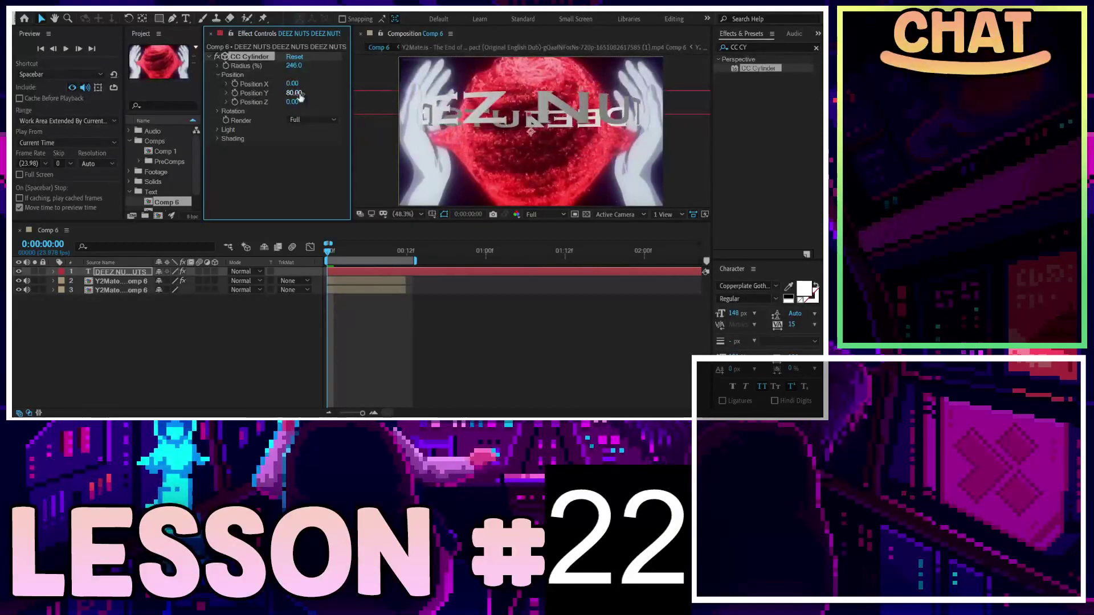
Step: Set the cylinder's Rotation Z to 90° so the text runs vertically
{"action": "left_click", "coordinate": [217, 111]}
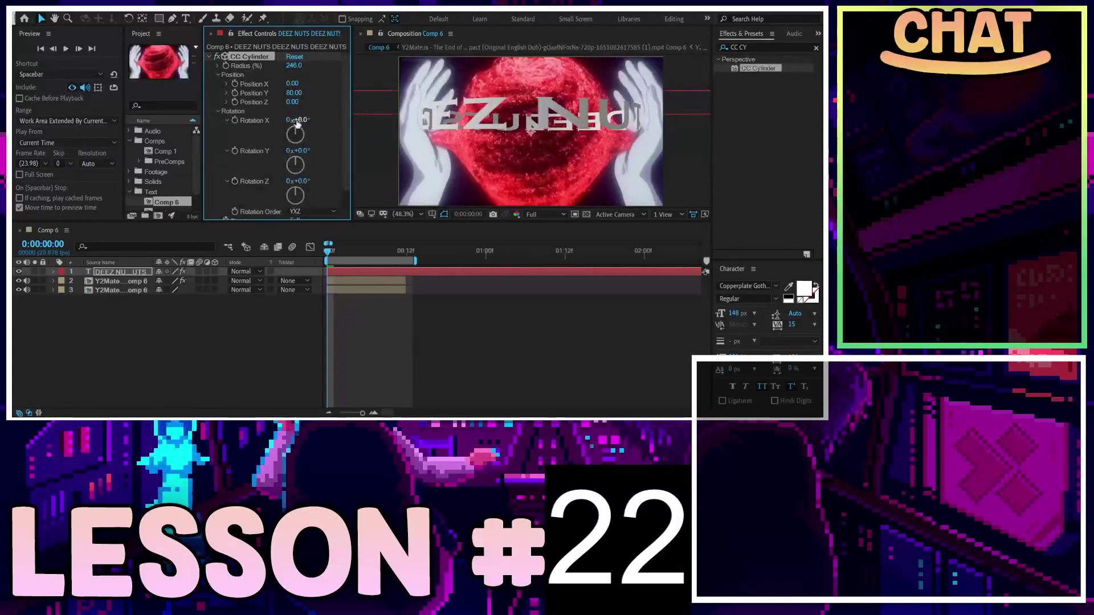
{"action": "left_click_drag", "start_coordinate": [302, 119], "coordinate": [297, 121]}
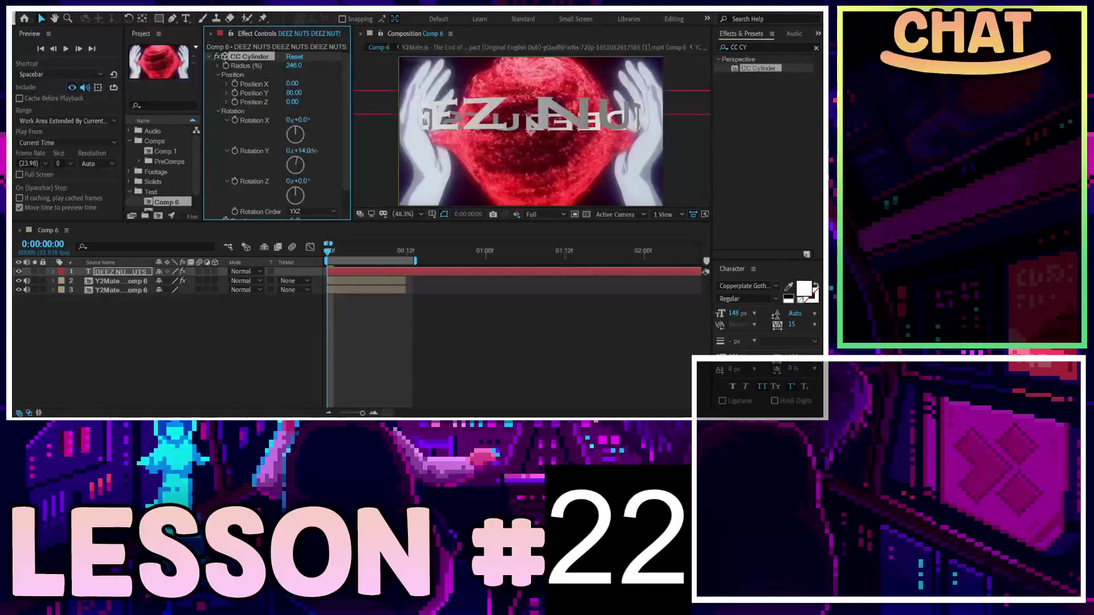
{"action": "left_click_drag", "start_coordinate": [298, 151], "coordinate": [333, 149]}
{"action": "key", "text": "ctrl+z"}
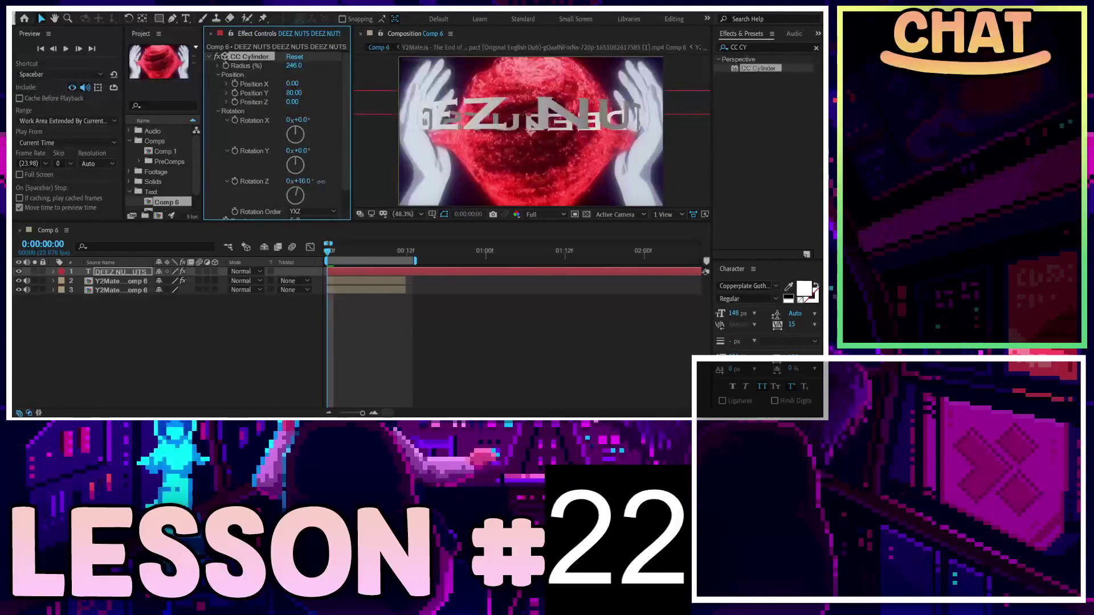
{"action": "left_click_drag", "start_coordinate": [299, 182], "coordinate": [325, 186]}
{"action": "left_click", "coordinate": [301, 181]}
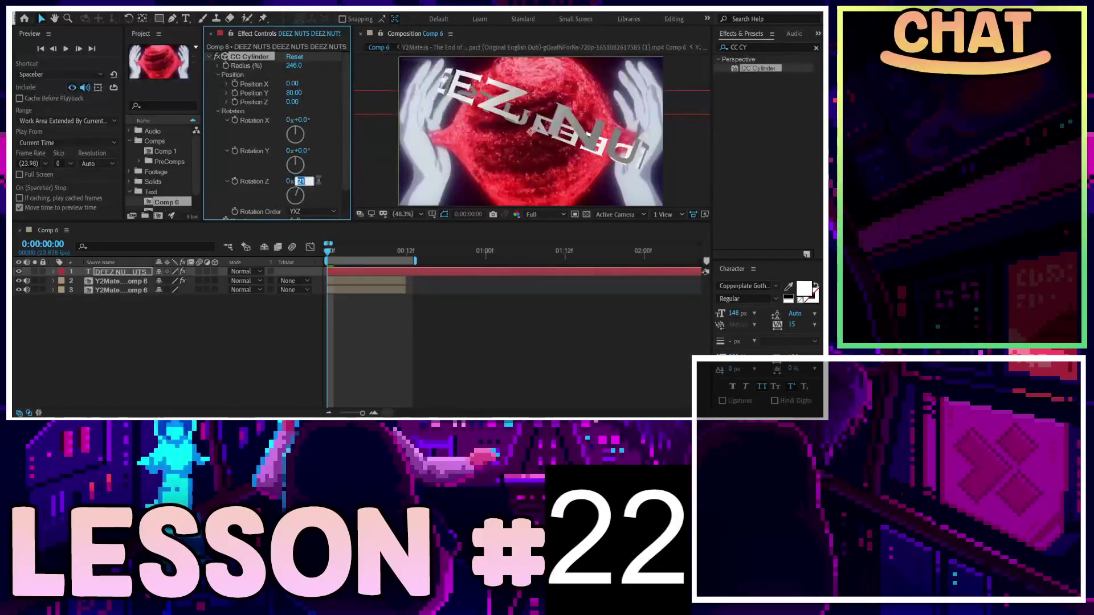
{"action": "type", "text": "90"}
{"action": "key", "text": "Return"}
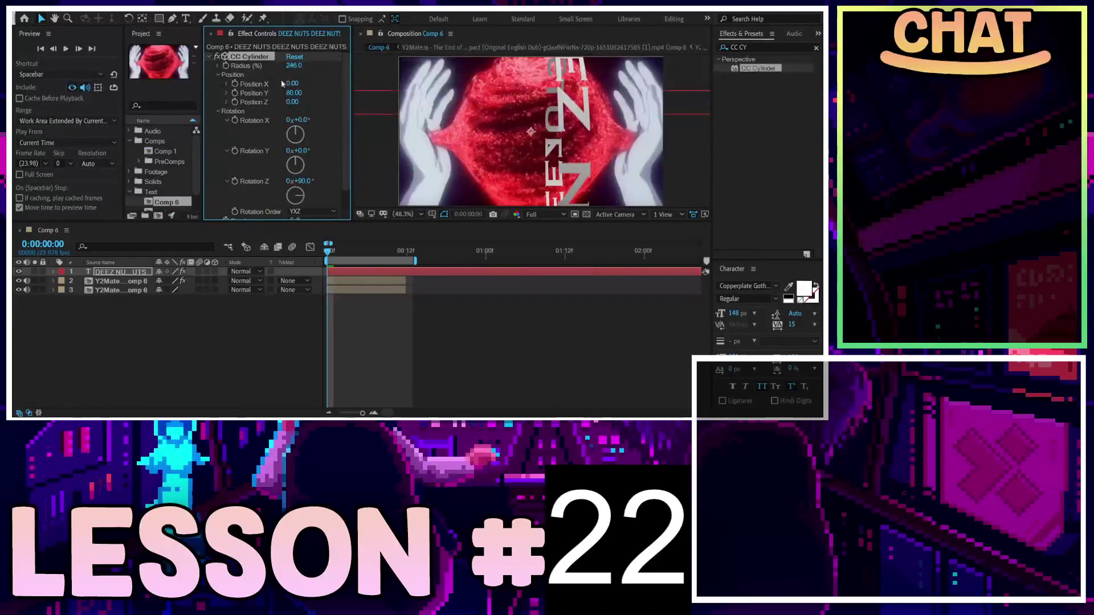
Step: Scrub CC Cylinder Position X to -130 to centre the vertical text on the sphere
{"action": "left_click_drag", "start_coordinate": [292, 83], "coordinate": [279, 84]}
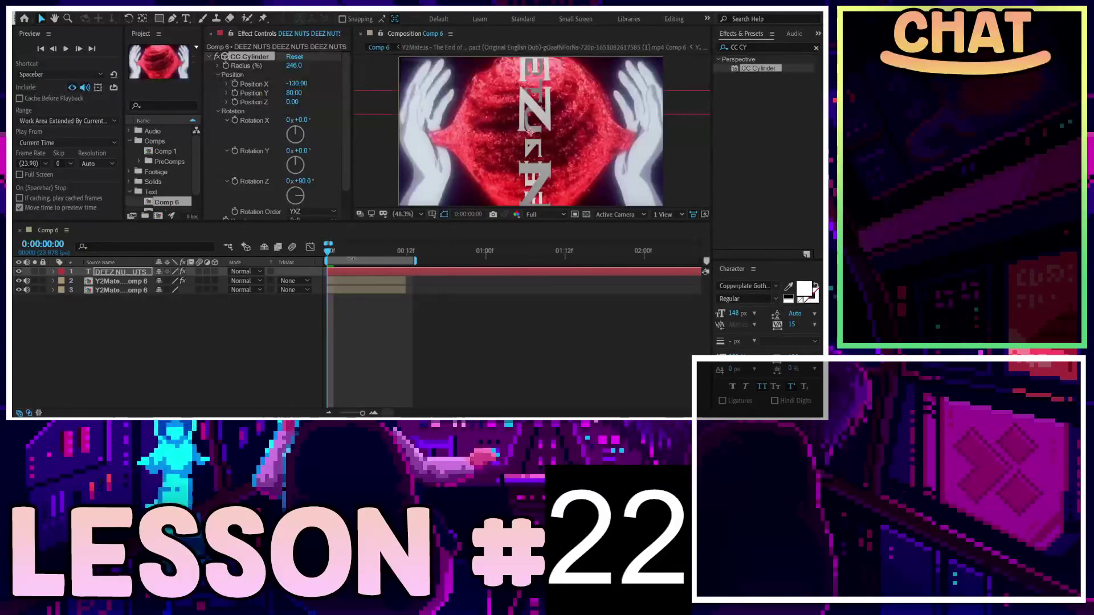
Step: Keyframe the cylinder's Rotation Y at 0° at the start and 100° at frame 12
{"action": "left_click_drag", "start_coordinate": [305, 151], "coordinate": [335, 155]}
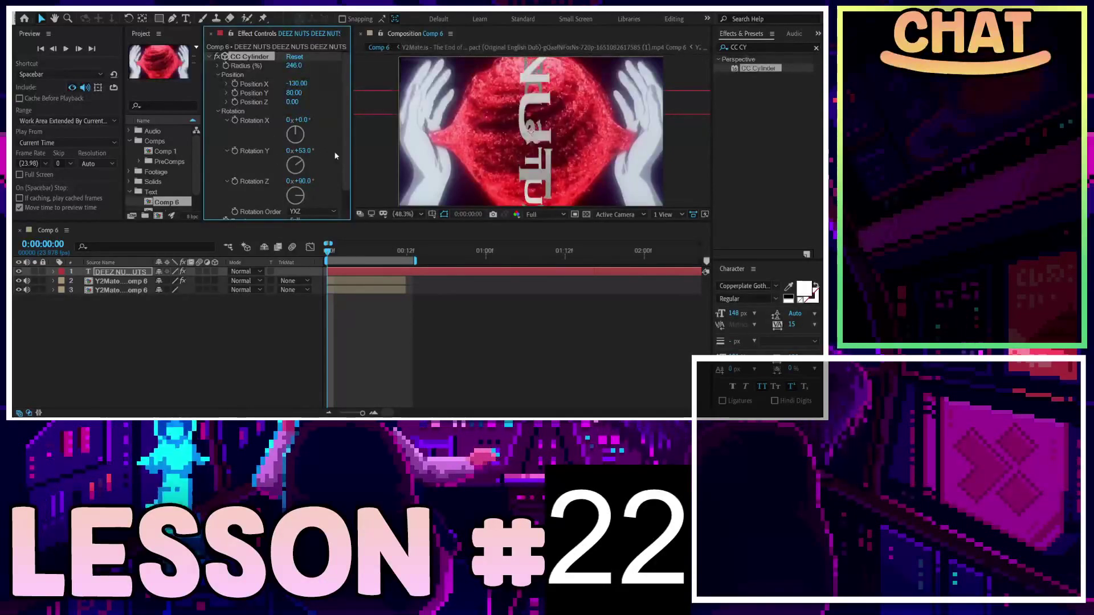
{"action": "key", "text": "ctrl+z"}
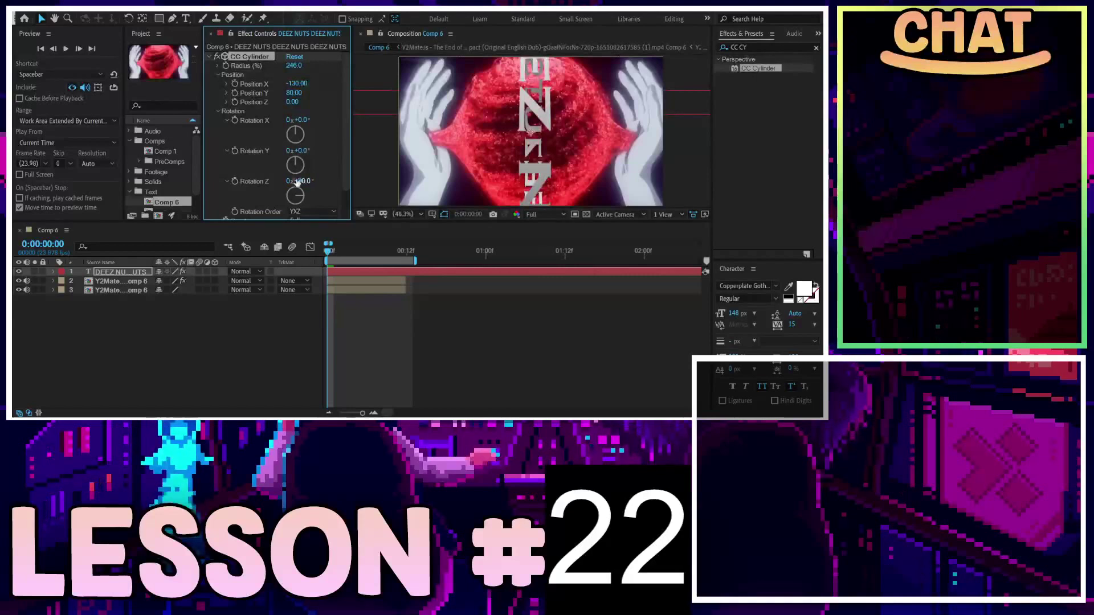
{"action": "left_click", "coordinate": [234, 151]}
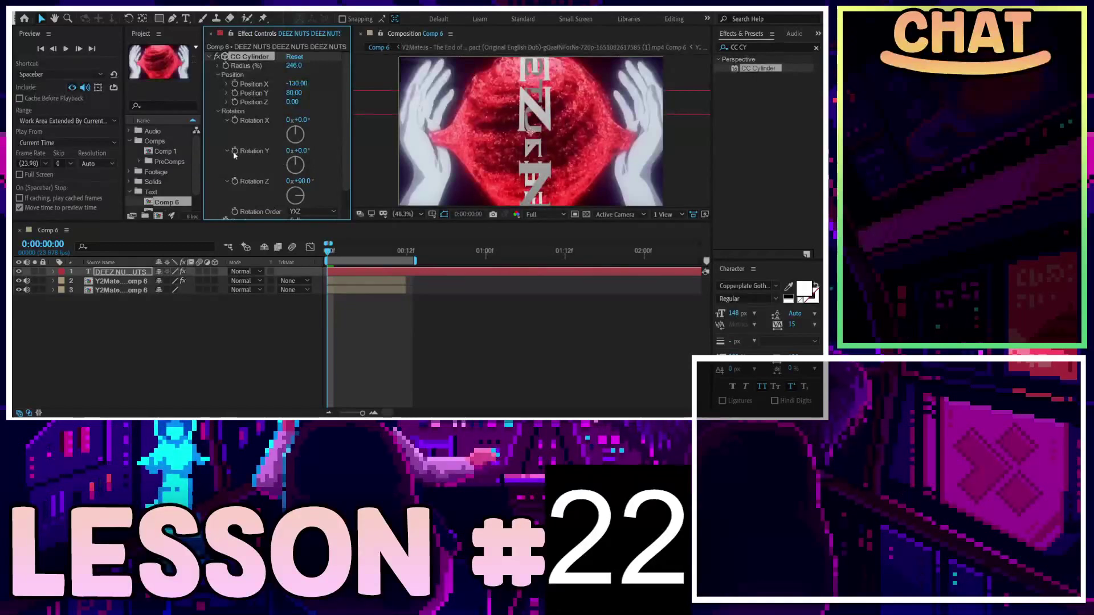
{"action": "left_click", "coordinate": [403, 258]}
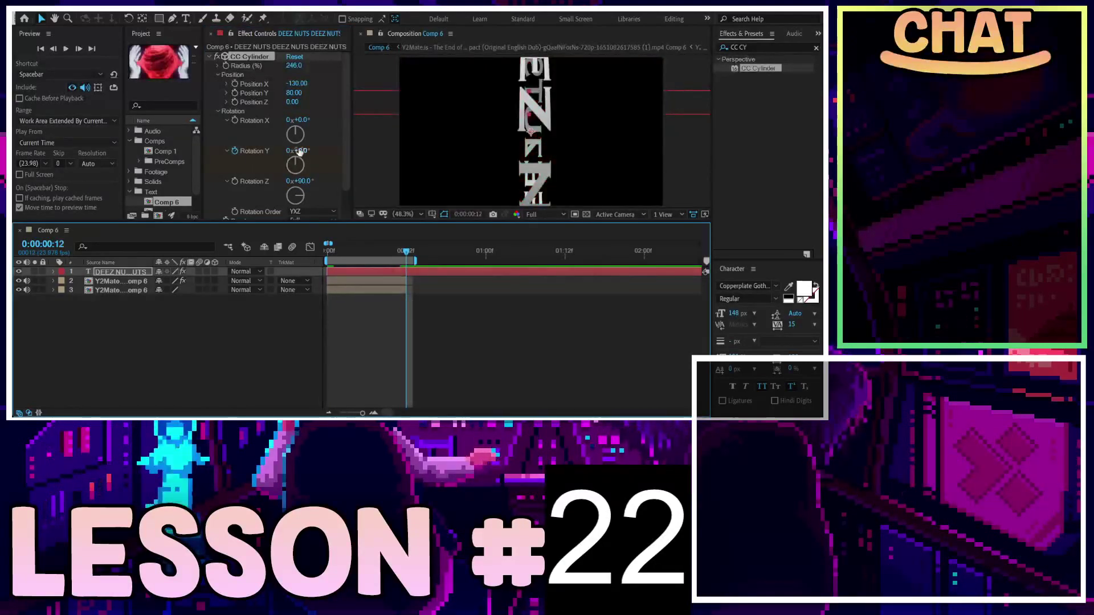
{"action": "left_click_drag", "start_coordinate": [300, 151], "coordinate": [352, 124]}
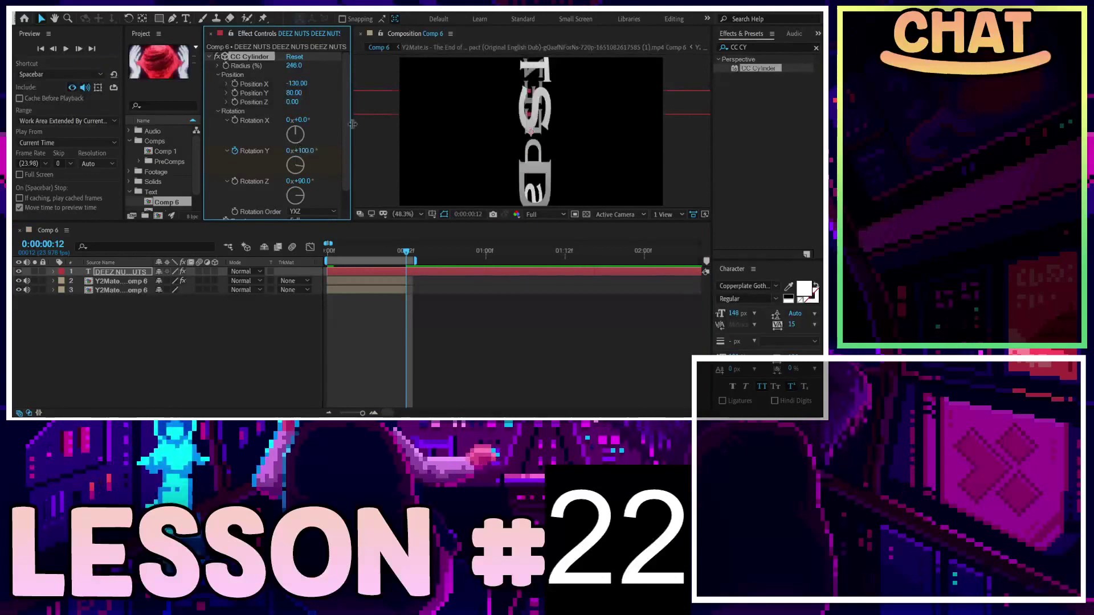
Step: Delete the accidental duplicate text layer and preview the spin from the start
{"action": "left_click", "coordinate": [428, 273]}
{"action": "key", "text": "ctrl+d"}
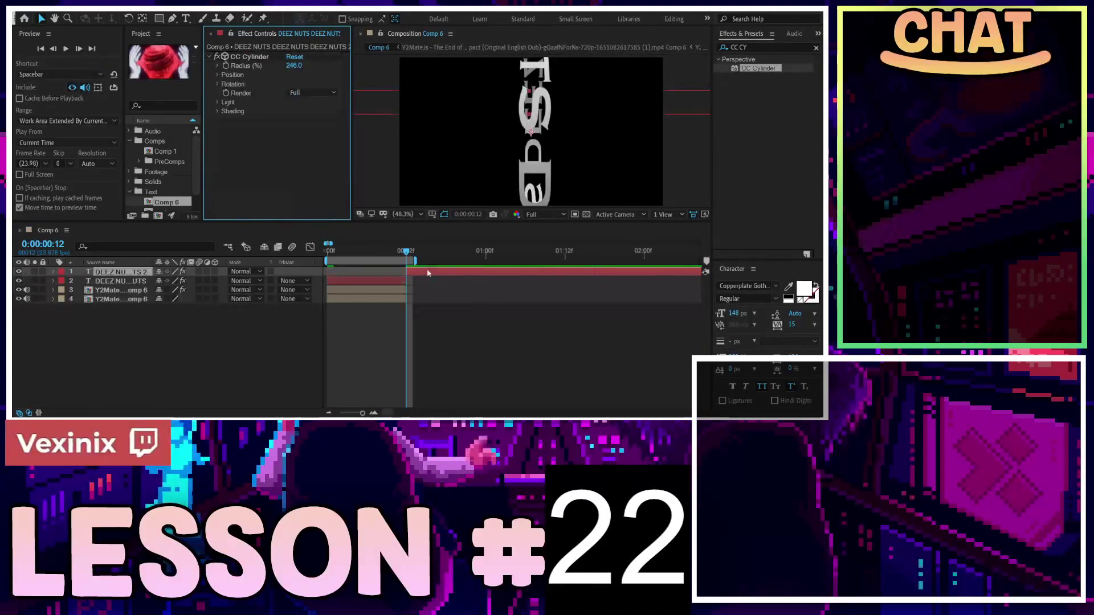
{"action": "left_click_drag", "start_coordinate": [405, 251], "coordinate": [386, 251]}
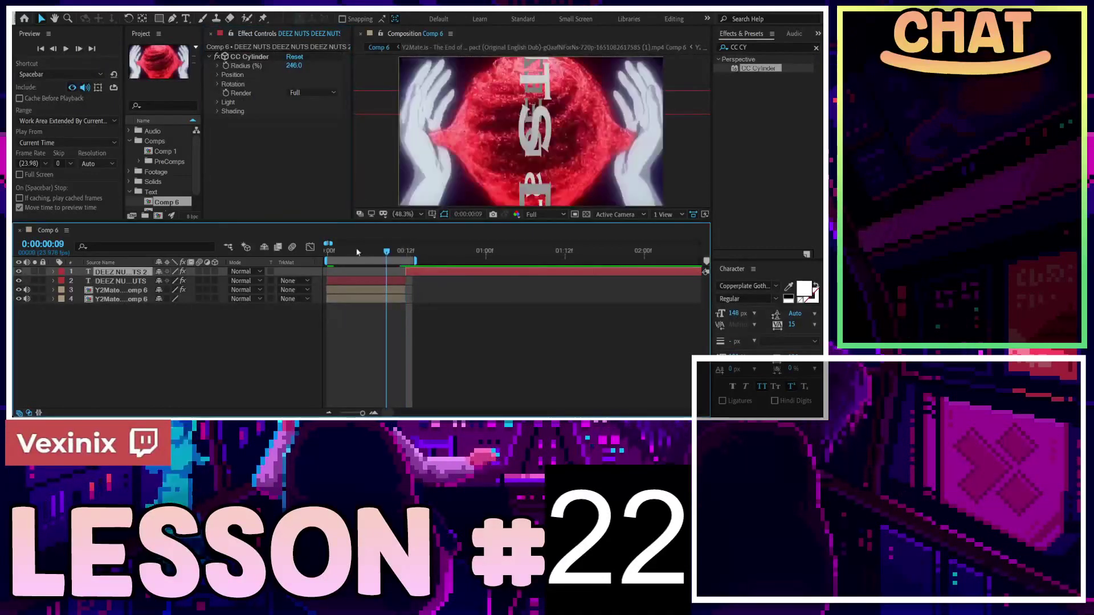
{"action": "key", "text": "Home"}
{"action": "key", "text": "Delete"}
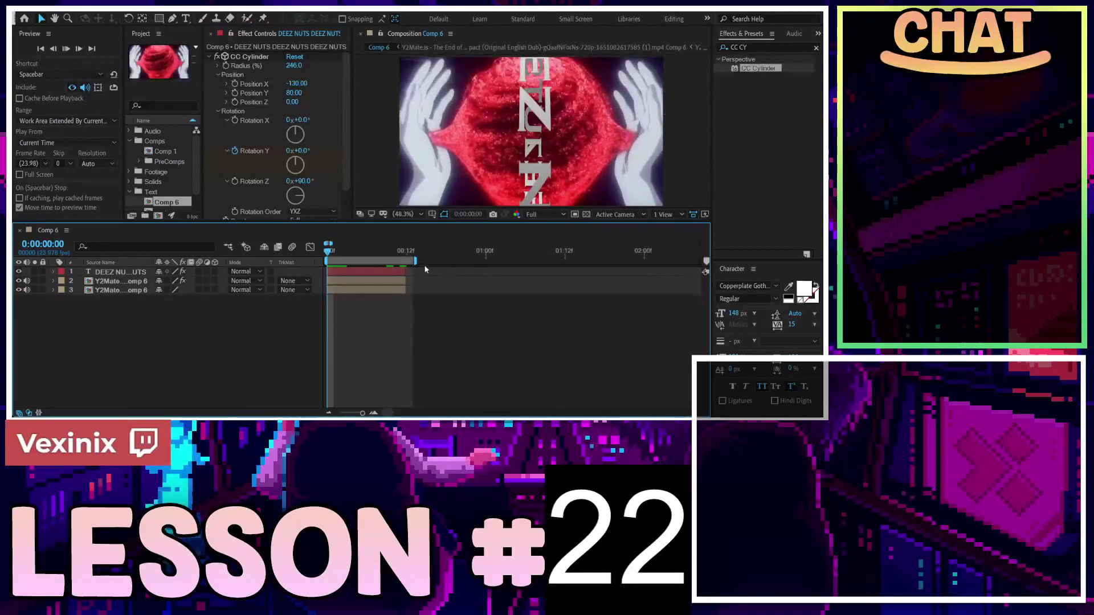
{"action": "key", "text": "space"}
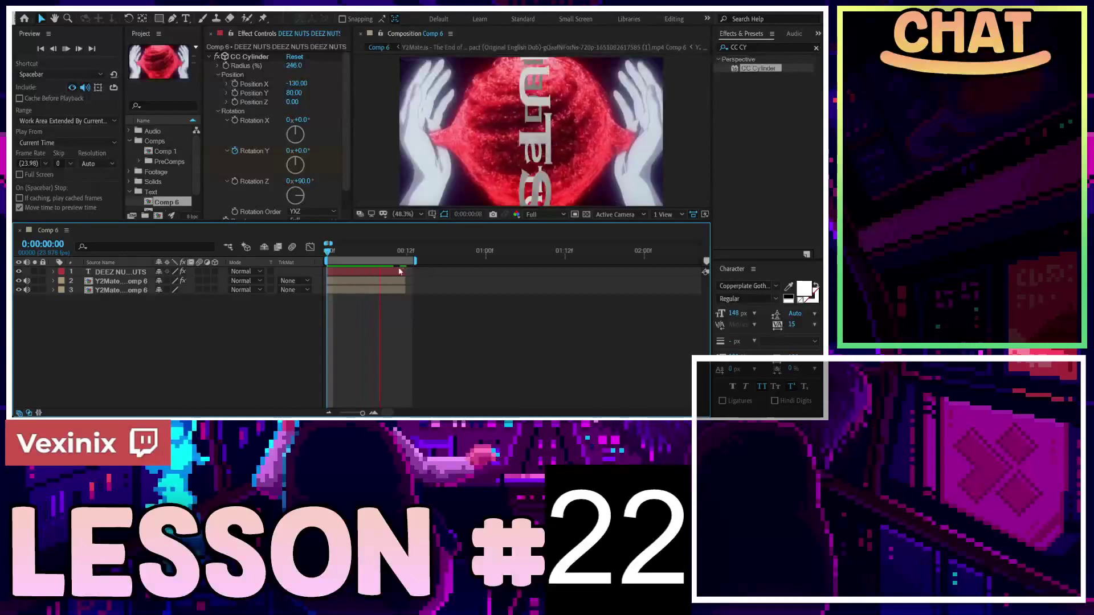
{"action": "key", "text": "space"}
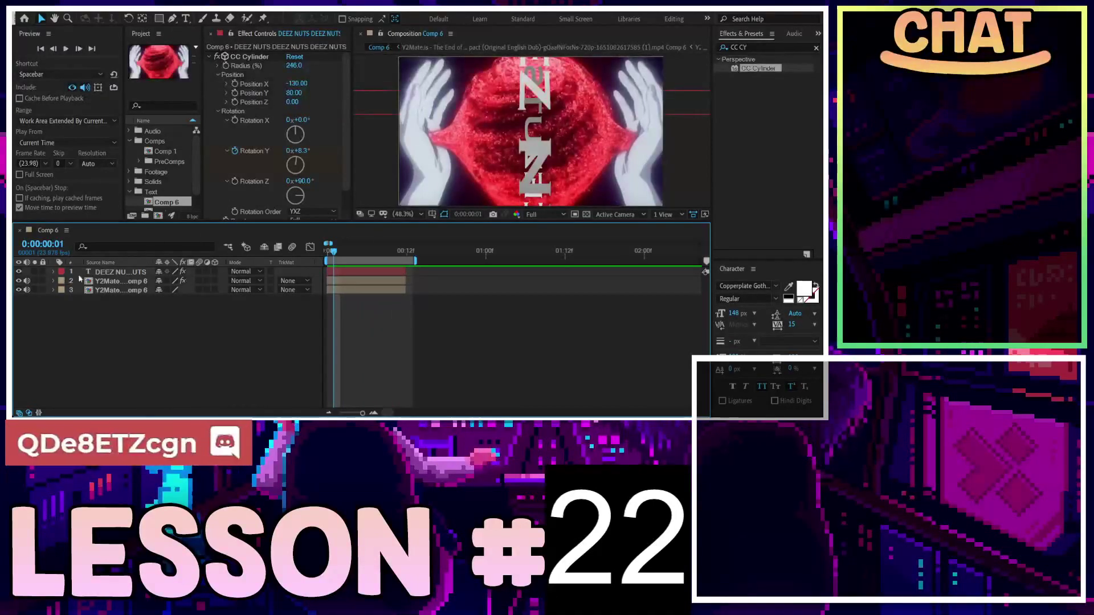
Step: Change the frame-12 Rotation Y keyframe on the text layer from 100° to 30°
{"action": "left_click", "coordinate": [80, 276]}
{"action": "key", "text": "e"}
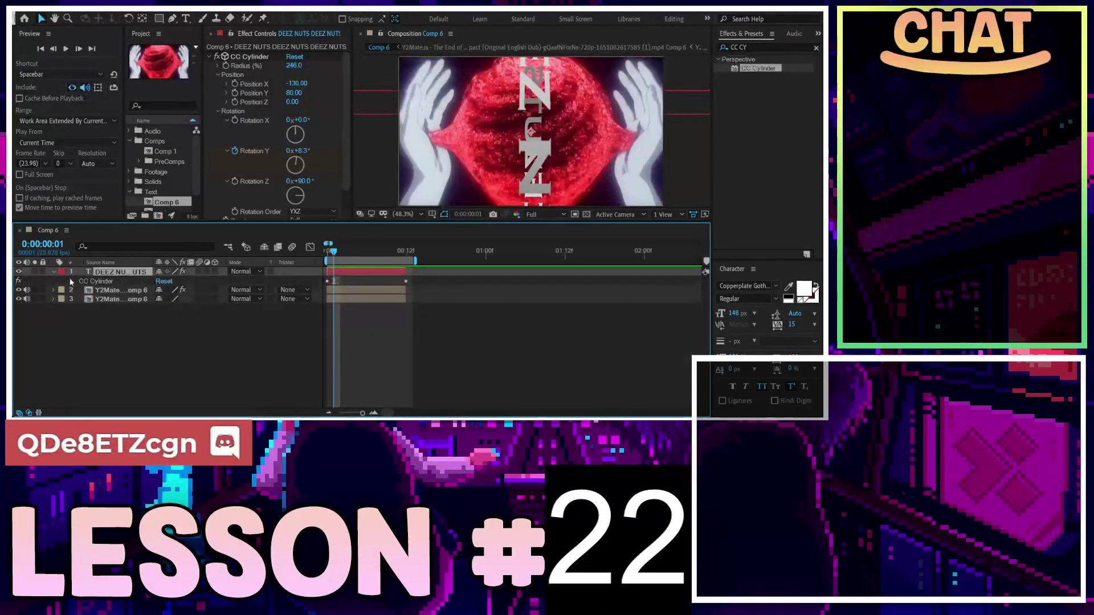
{"action": "left_click", "coordinate": [72, 282]}
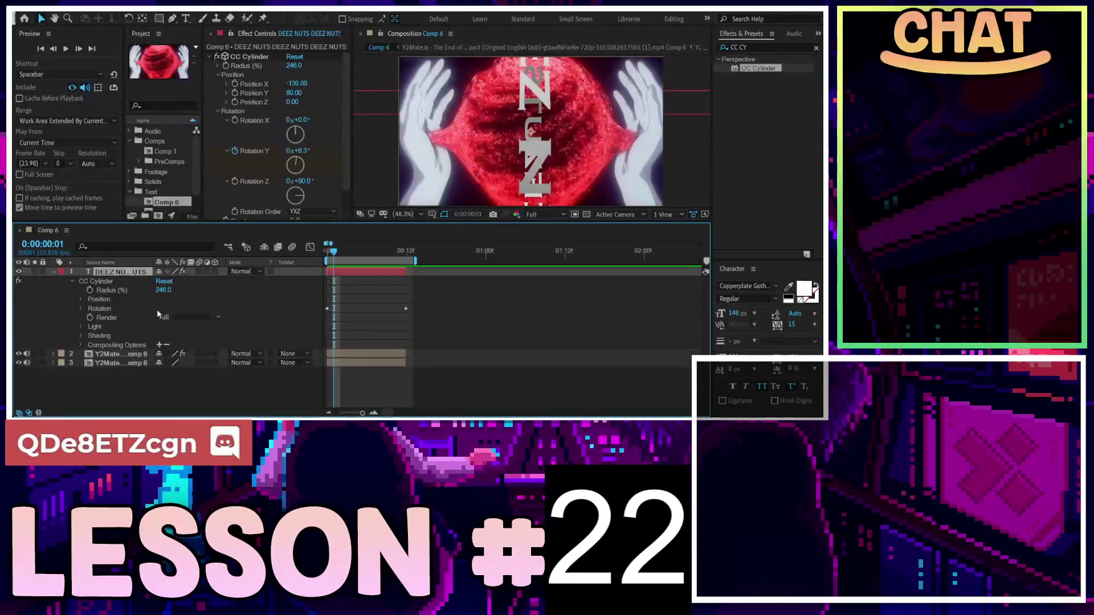
{"action": "left_click", "coordinate": [81, 308]}
{"action": "left_click", "coordinate": [406, 327]}
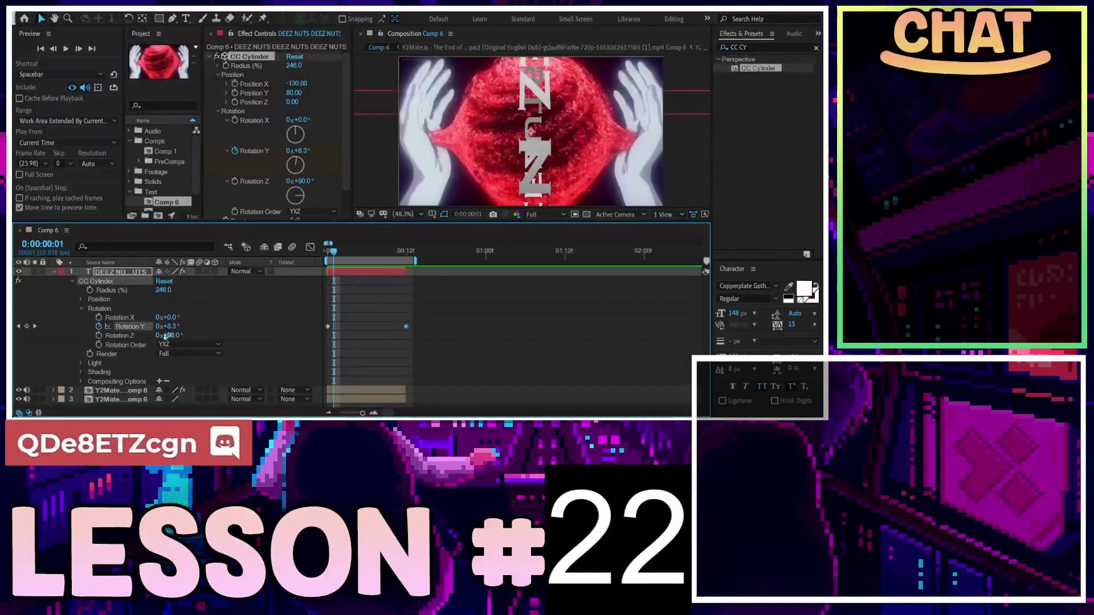
{"action": "left_click", "coordinate": [35, 326]}
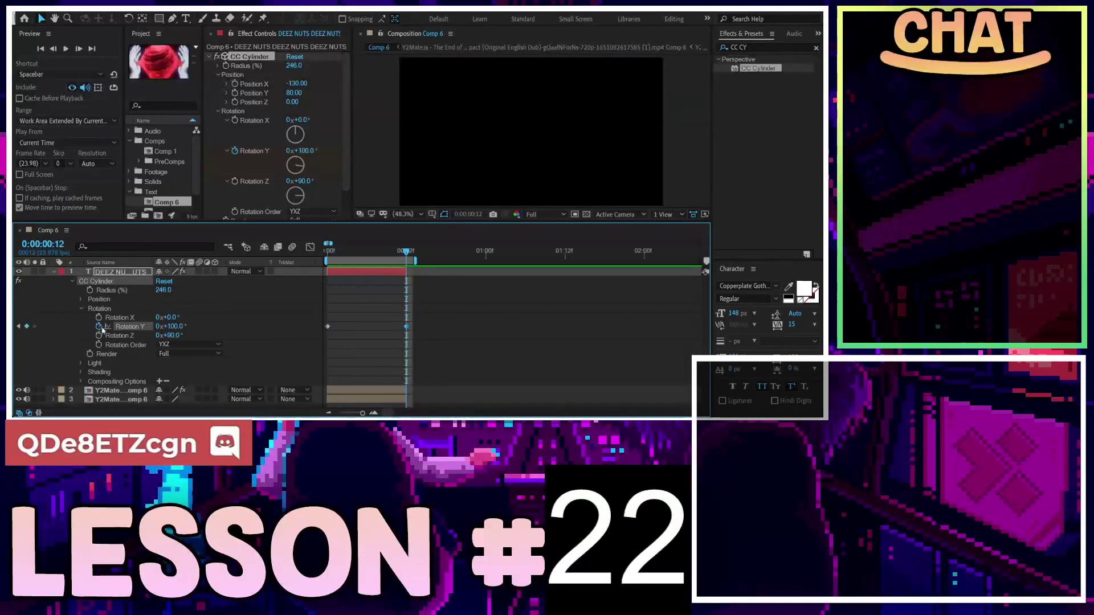
{"action": "left_click", "coordinate": [173, 328]}
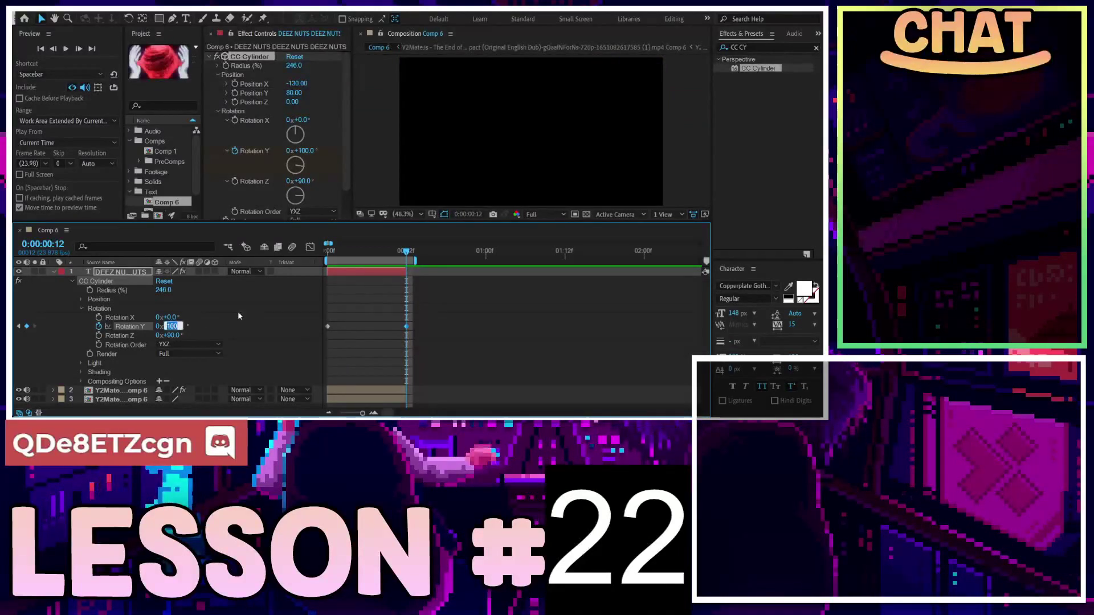
{"action": "type", "text": "30"}
{"action": "key", "text": "Return"}
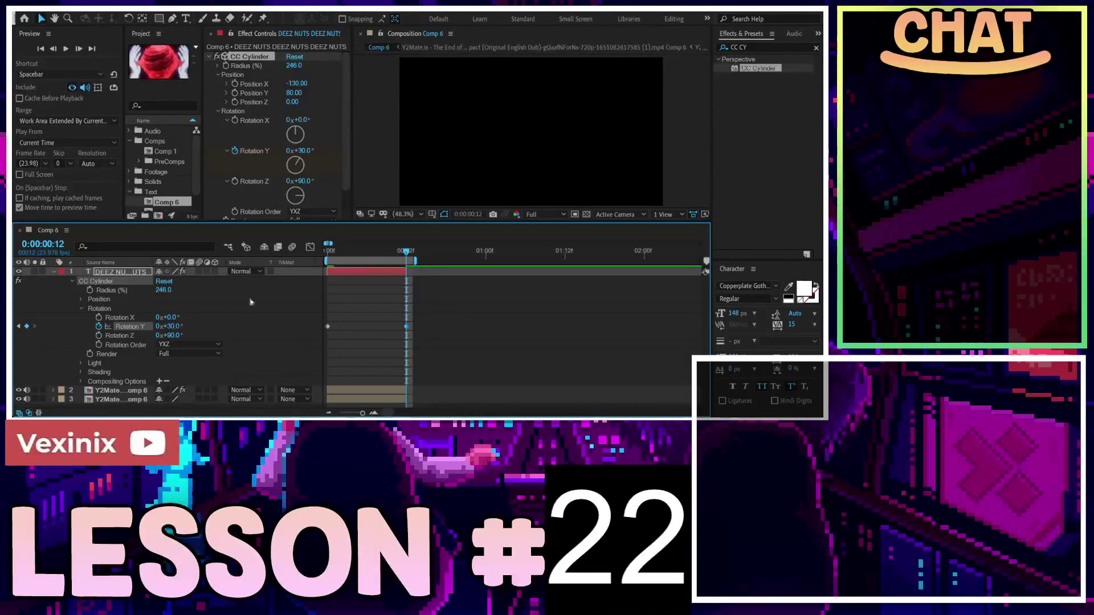
Step: Preview the gentler cylinder spin from the start of the composition
{"action": "key", "text": "Home"}
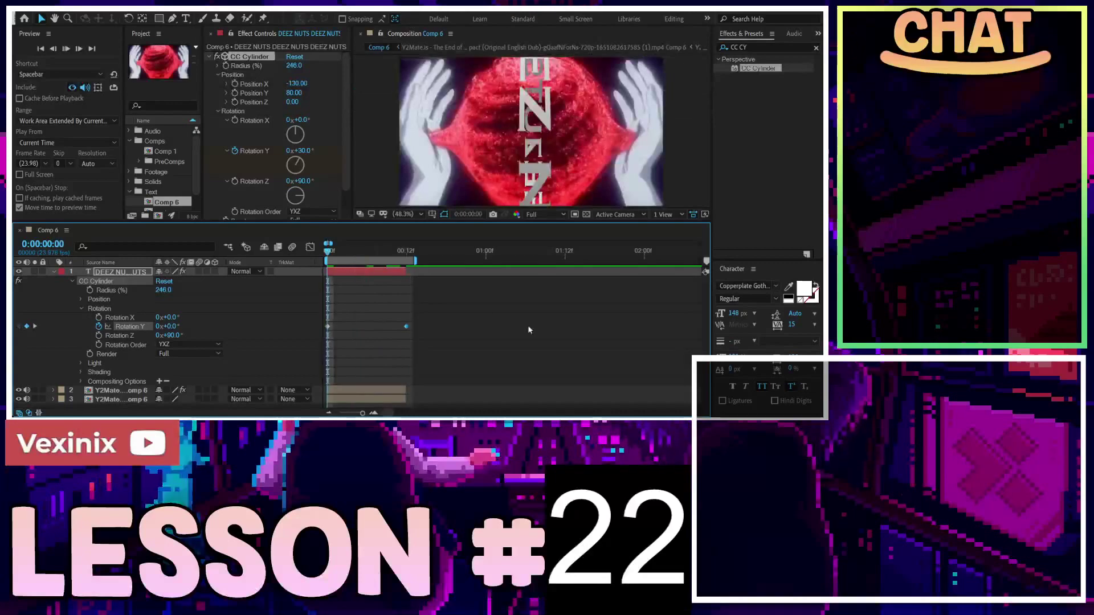
{"action": "key", "text": "space"}
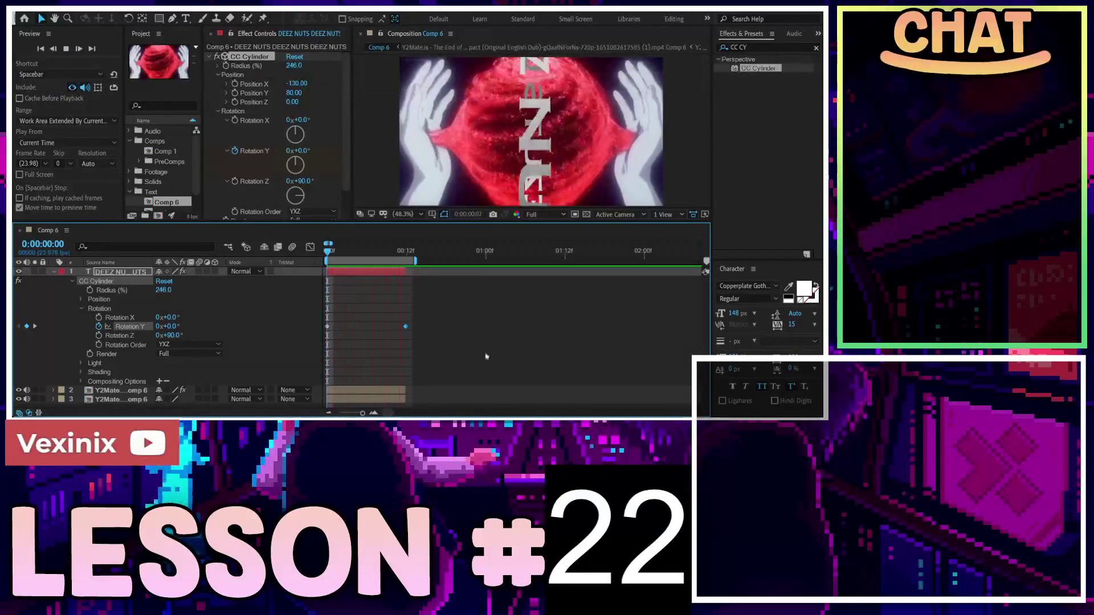
{"action": "key", "text": "space"}
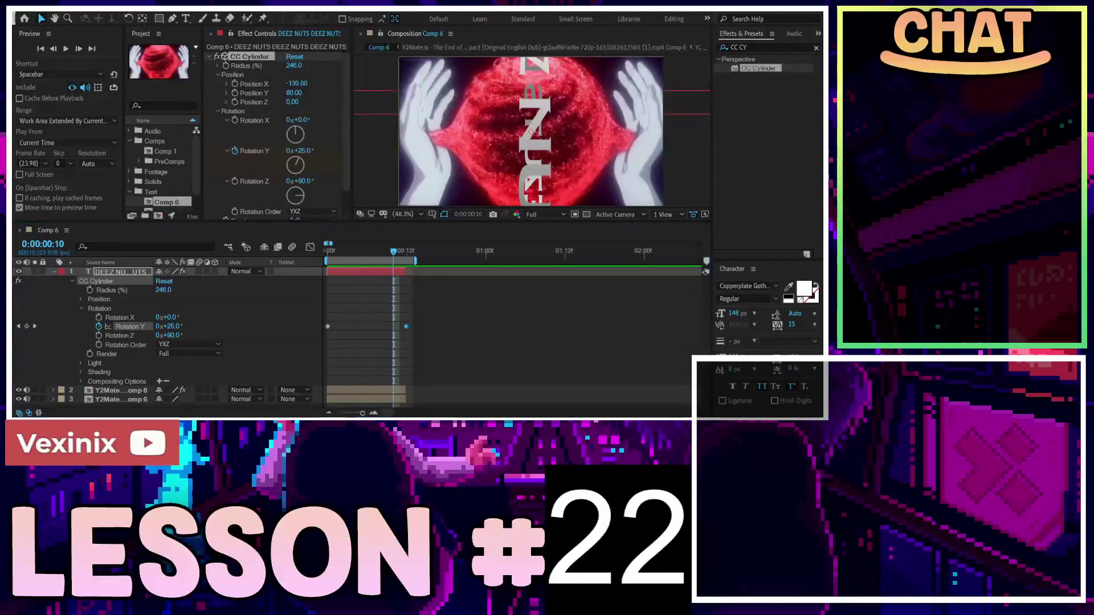
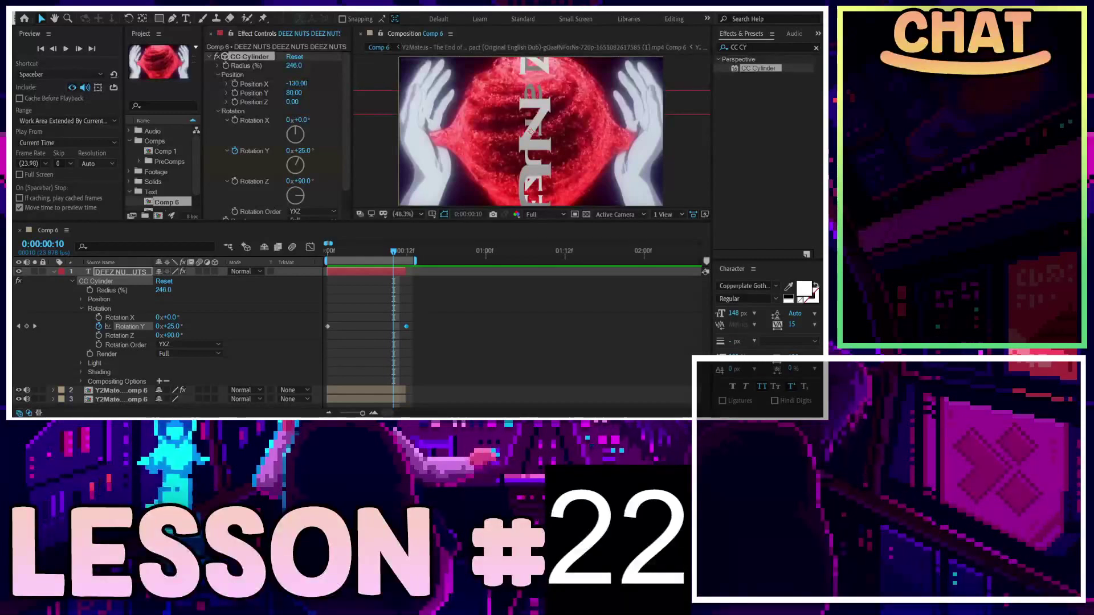
Step: Duplicate the cylinder-wrapped text layer and send the copy to the bottom of the stack
{"action": "left_click", "coordinate": [152, 284]}
{"action": "left_click", "coordinate": [117, 272]}
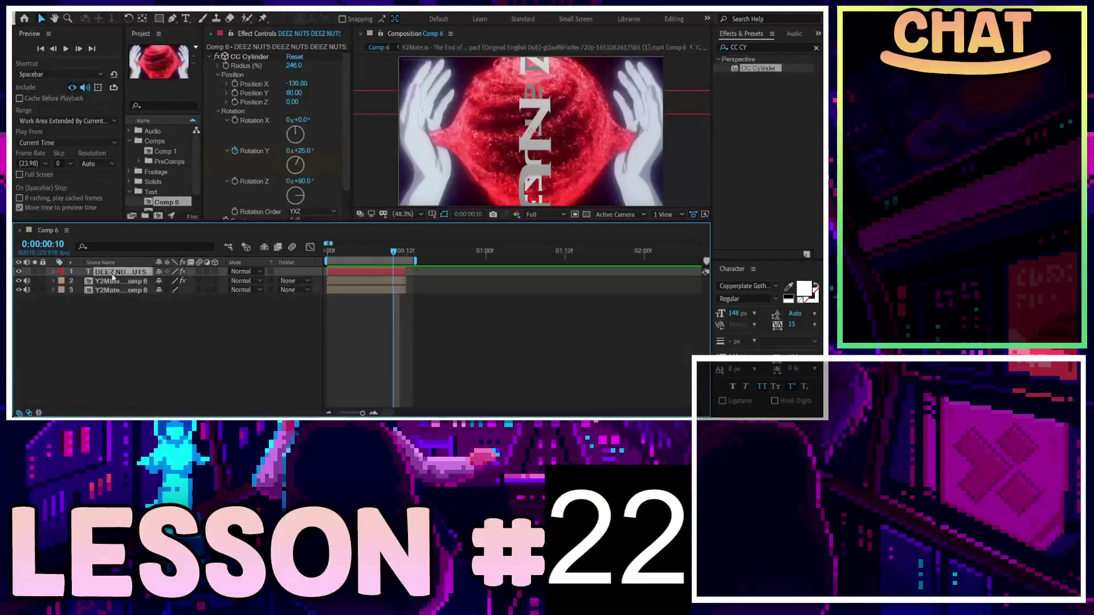
{"action": "key", "text": "ctrl+d"}
{"action": "key", "text": "ctrl+shift+bracketleft"}
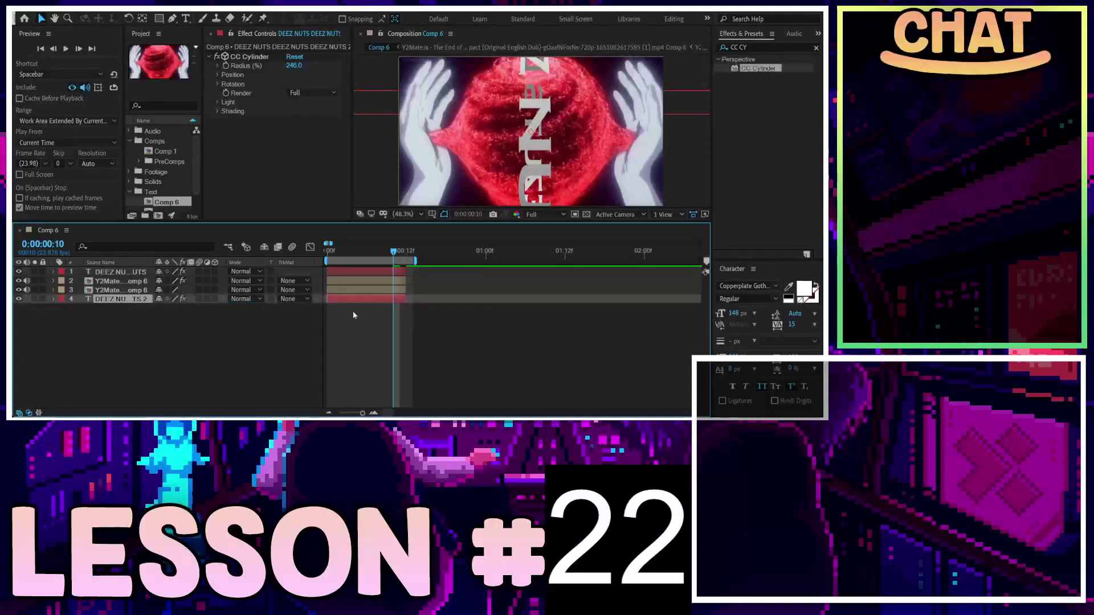
{"action": "left_click", "coordinate": [422, 214]}
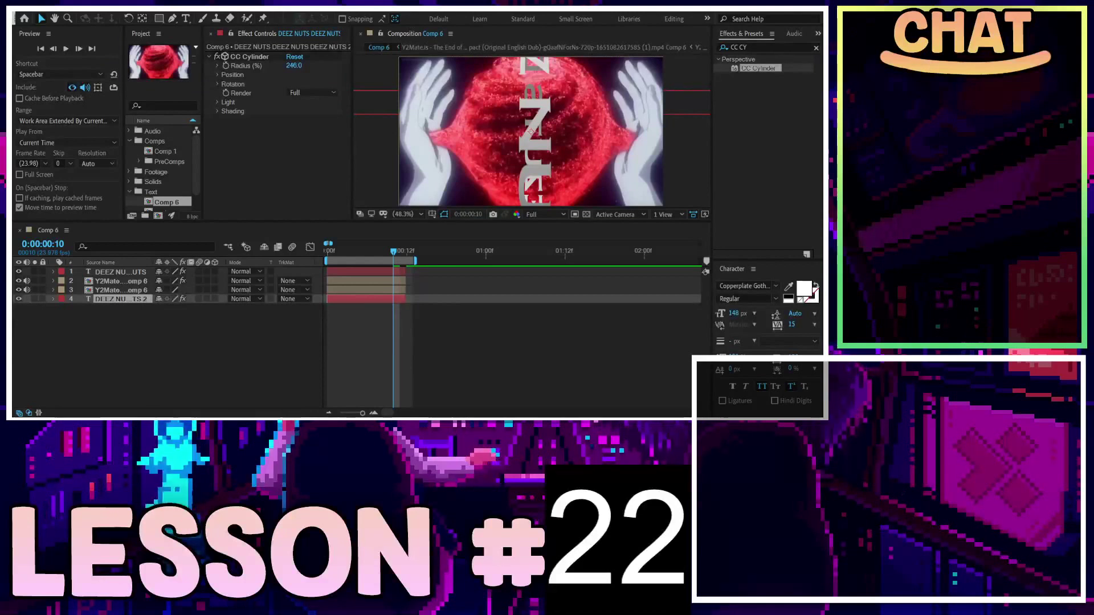
Step: Check the effects on the first and second video layers
{"action": "left_click", "coordinate": [135, 333]}
{"action": "left_click", "coordinate": [133, 328]}
{"action": "left_click", "coordinate": [137, 280]}
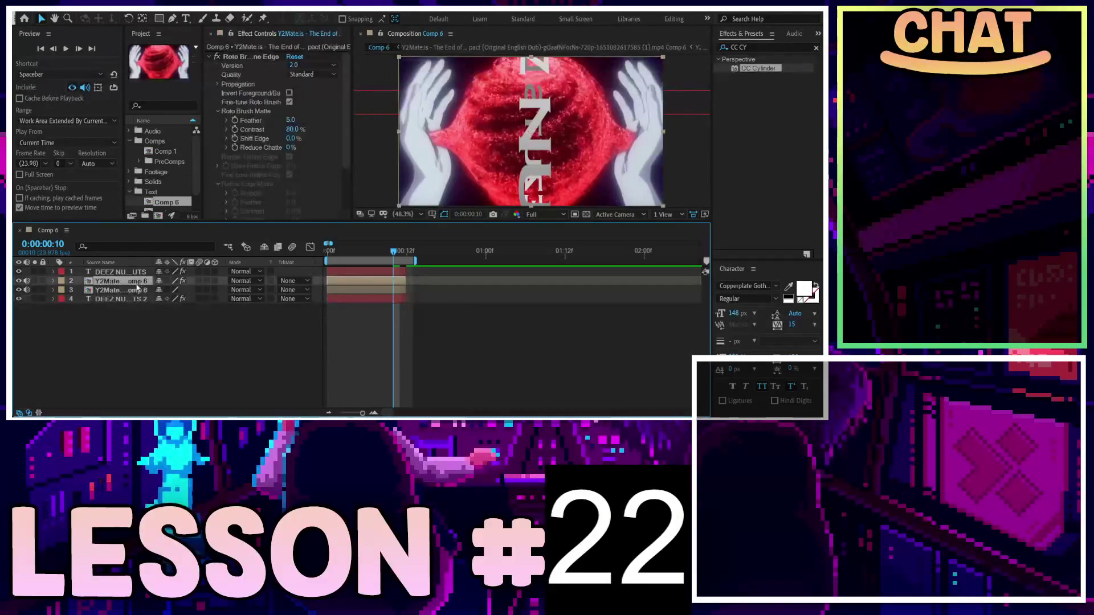
{"action": "left_click", "coordinate": [136, 291]}
{"action": "left_click", "coordinate": [137, 281]}
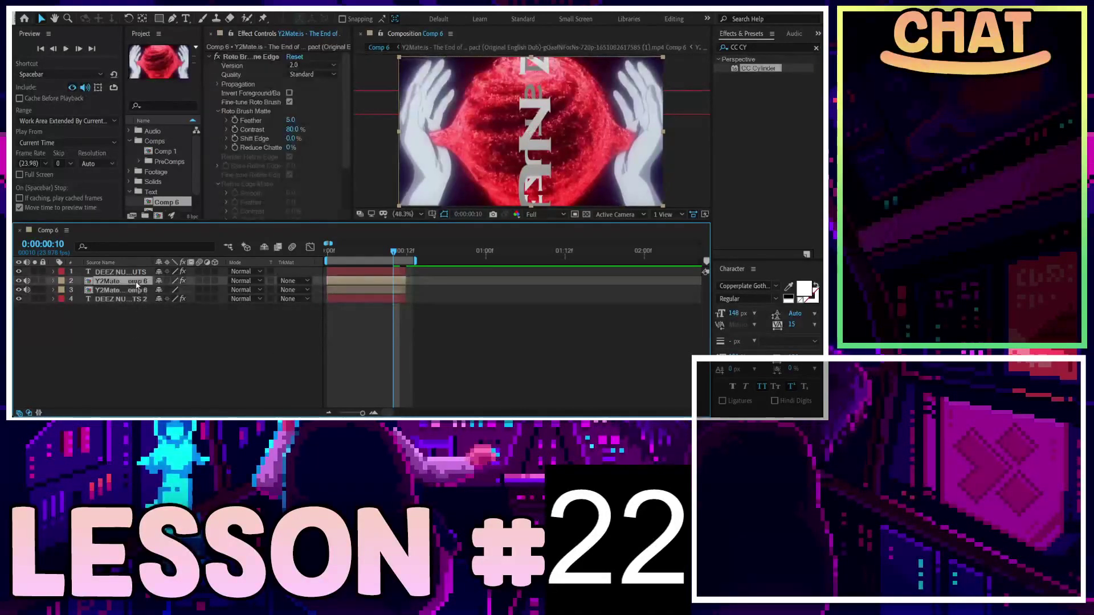
{"action": "scroll", "coordinate": [273, 131], "scroll_direction": "down", "scroll_amount": 5}
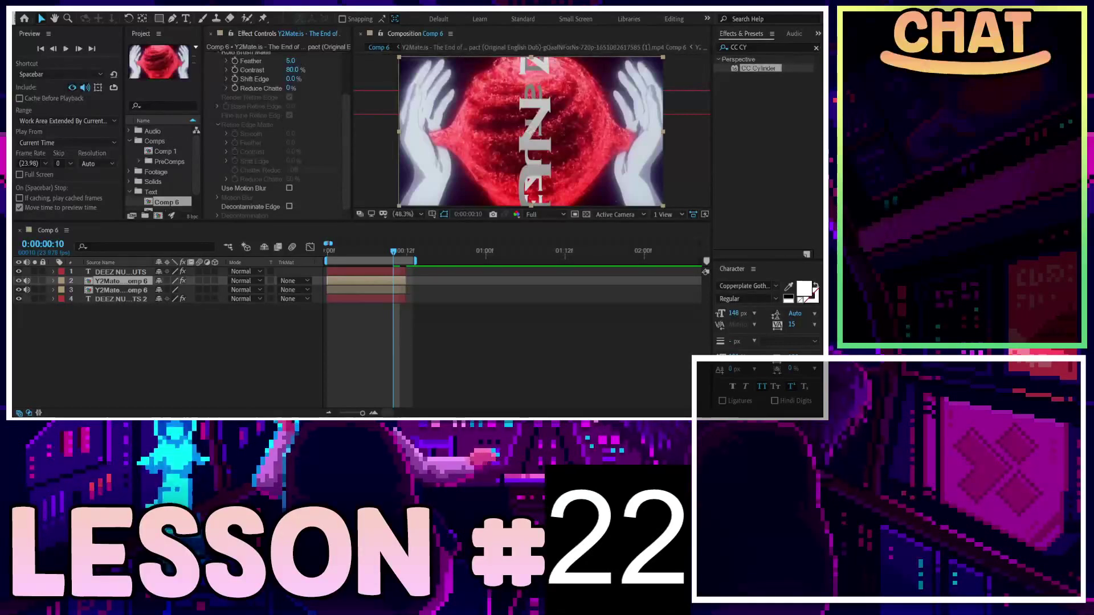
Step: Set the bottom text copy's CC Cylinder Render option to Inside
{"action": "left_click", "coordinate": [125, 300]}
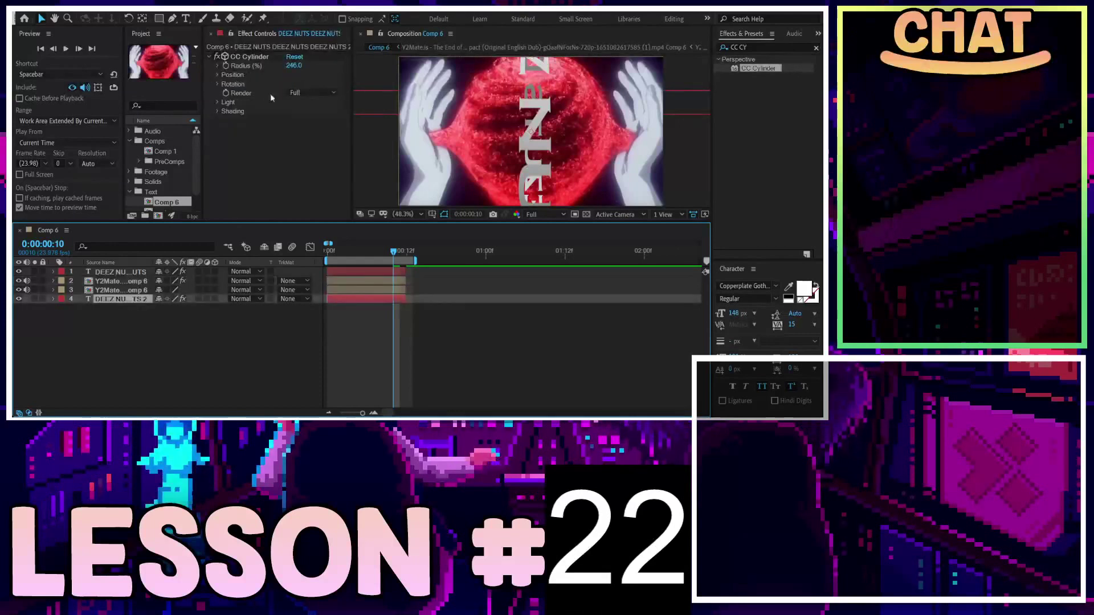
{"action": "left_click", "coordinate": [312, 93]}
{"action": "left_click", "coordinate": [304, 96]}
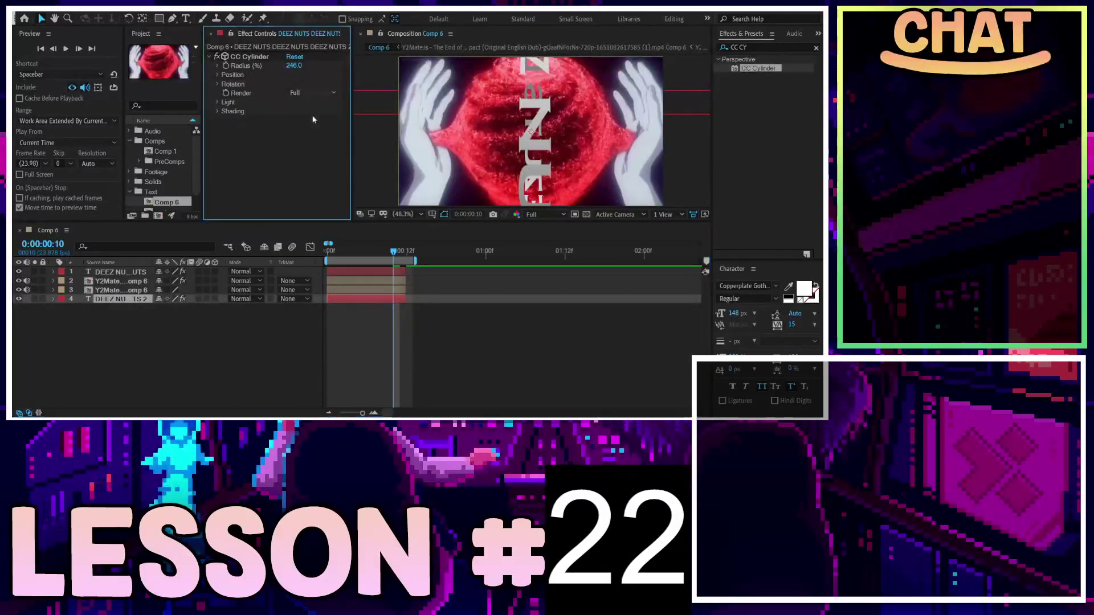
{"action": "left_click", "coordinate": [362, 413]}
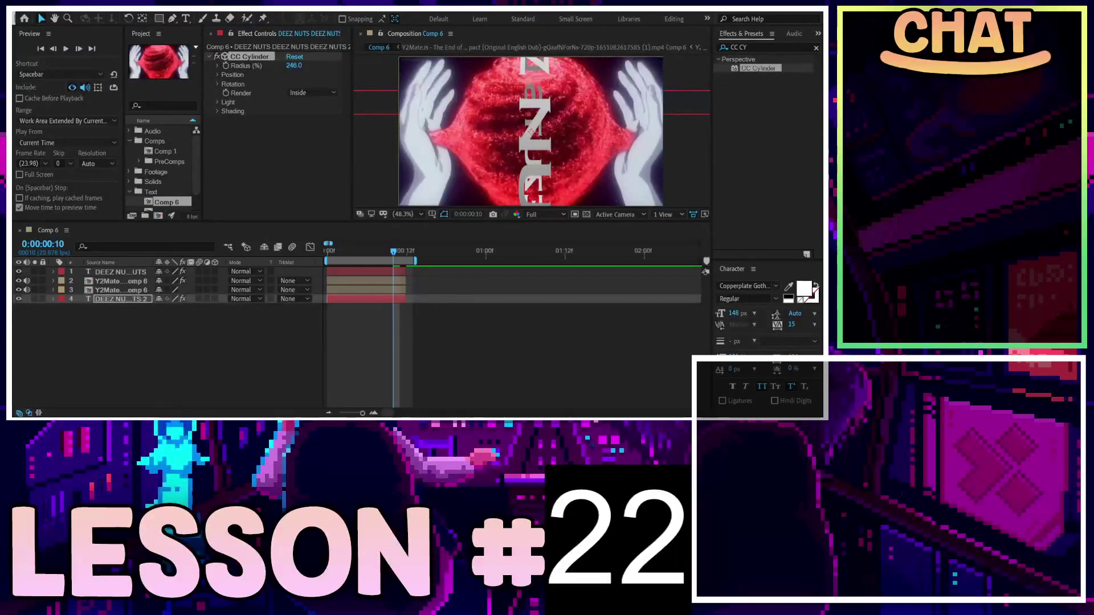
{"action": "left_click", "coordinate": [120, 271]}
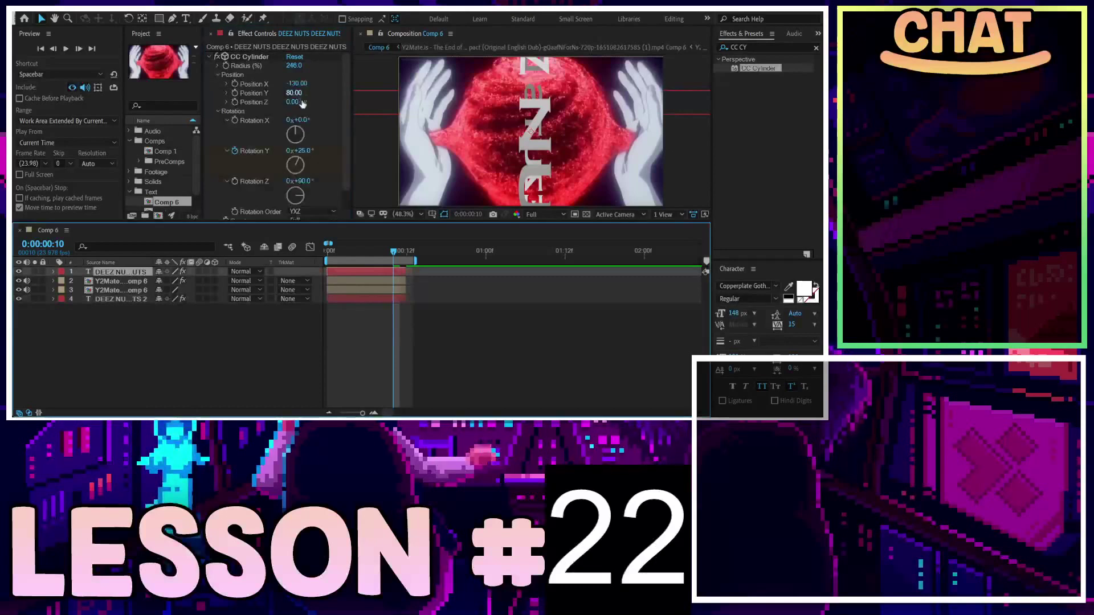
Step: Set the top text layer's CC Cylinder Render to Outside and return to 0:00:00:00
{"action": "scroll", "coordinate": [255, 155], "scroll_direction": "down", "scroll_amount": 2}
{"action": "left_click", "coordinate": [303, 203]}
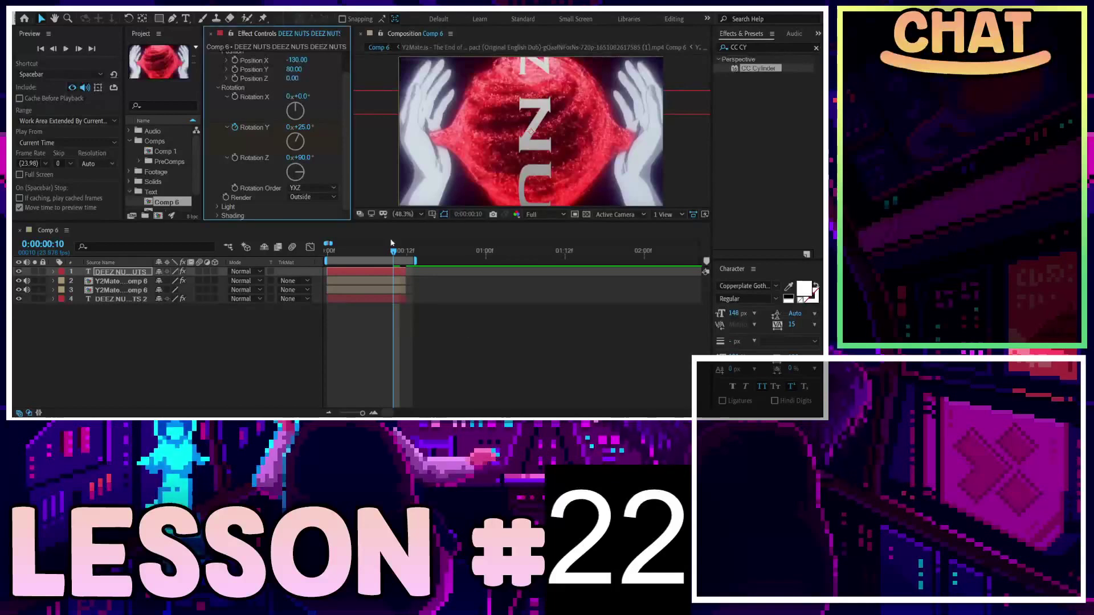
{"action": "left_click", "coordinate": [390, 257]}
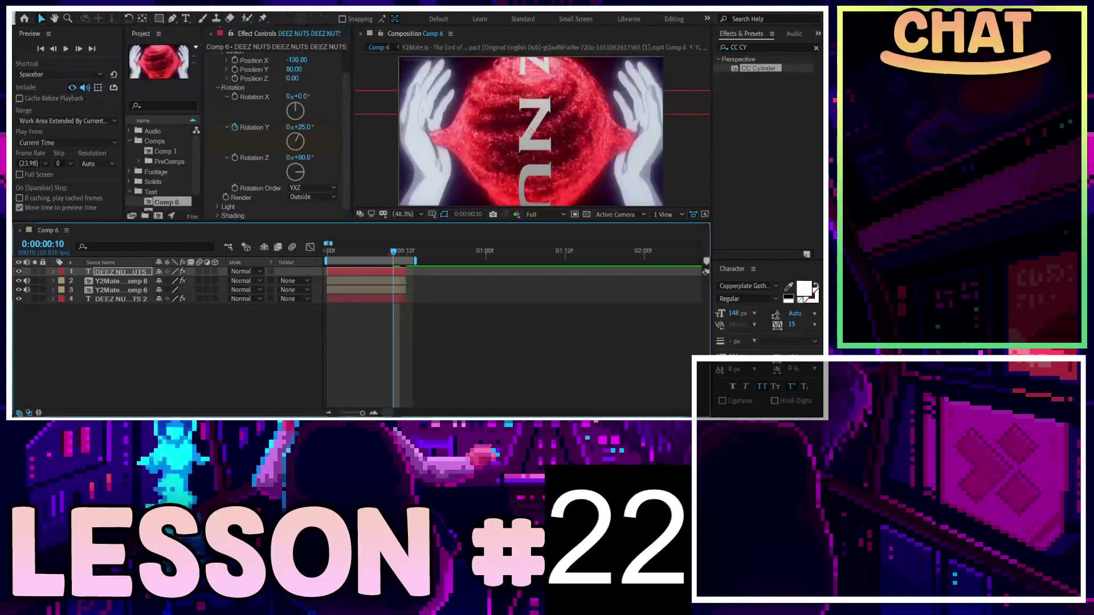
{"action": "left_click", "coordinate": [325, 255]}
{"action": "scroll", "coordinate": [347, 310], "scroll_direction": "up", "scroll_amount": 3}
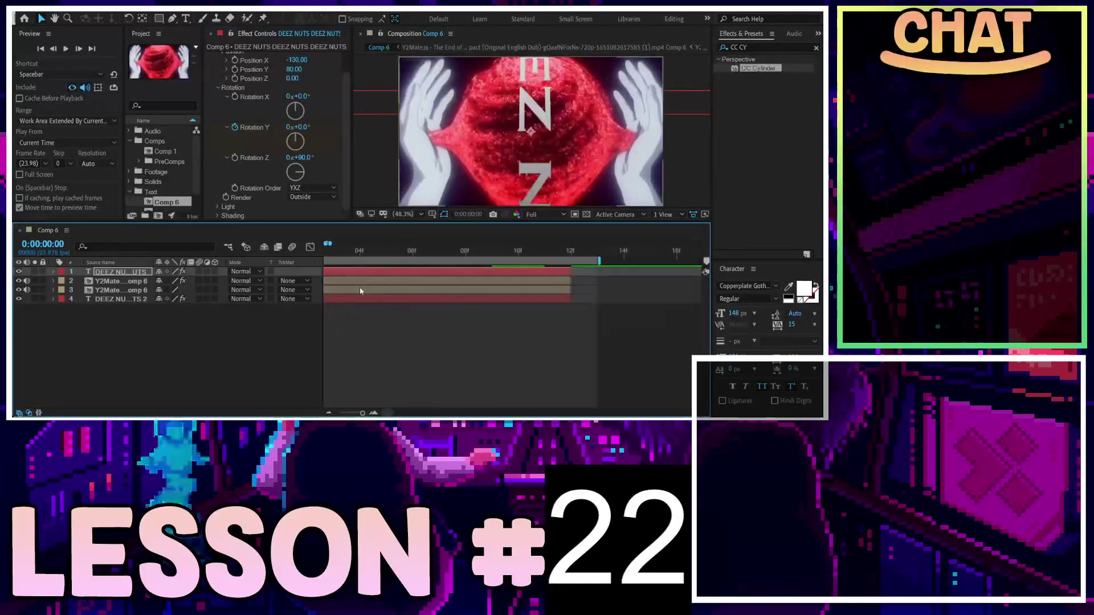
Step: Select both video layers and toggle their time remapping rows on and off
{"action": "left_click", "coordinate": [104, 282]}
{"action": "left_click", "coordinate": [108, 290], "text": "shift"}
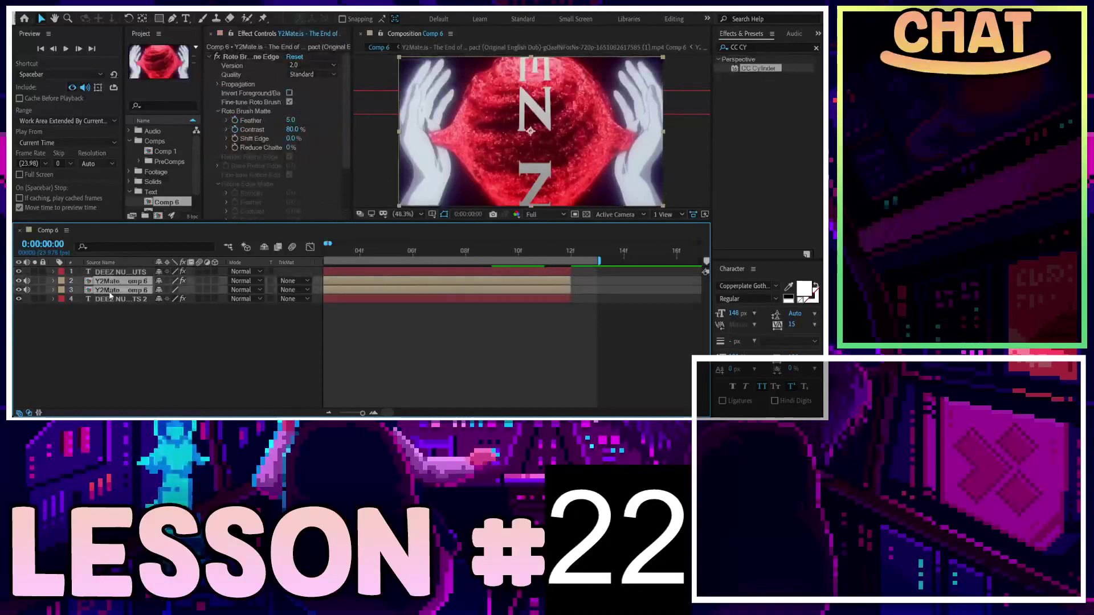
{"action": "key", "text": "ctrl+alt+t"}
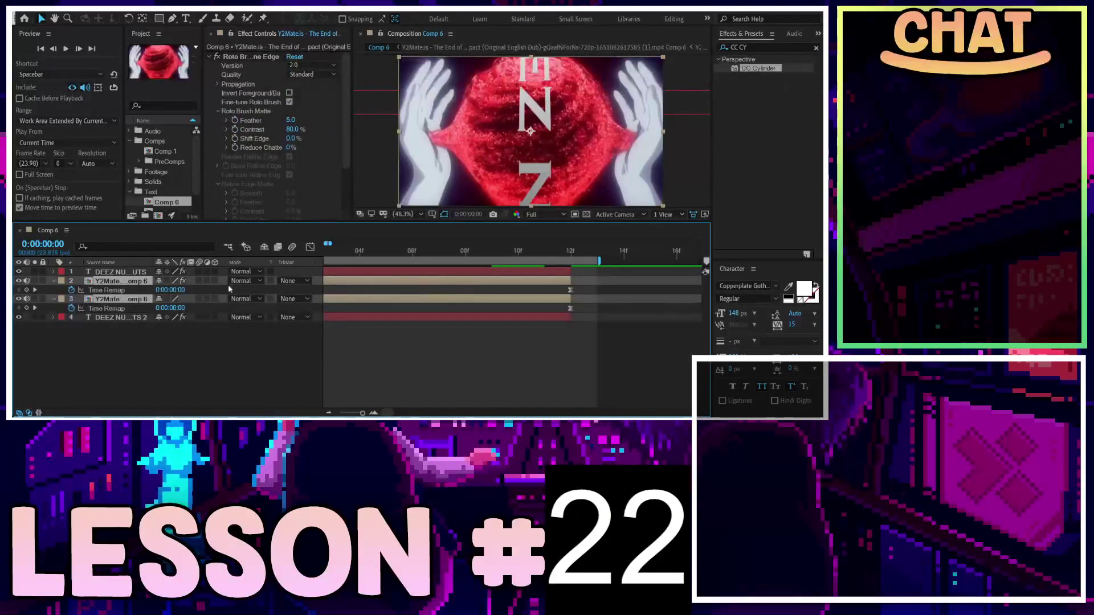
{"action": "key", "text": "u"}
{"action": "left_click", "coordinate": [120, 272]}
{"action": "left_click", "coordinate": [142, 302], "text": "shift"}
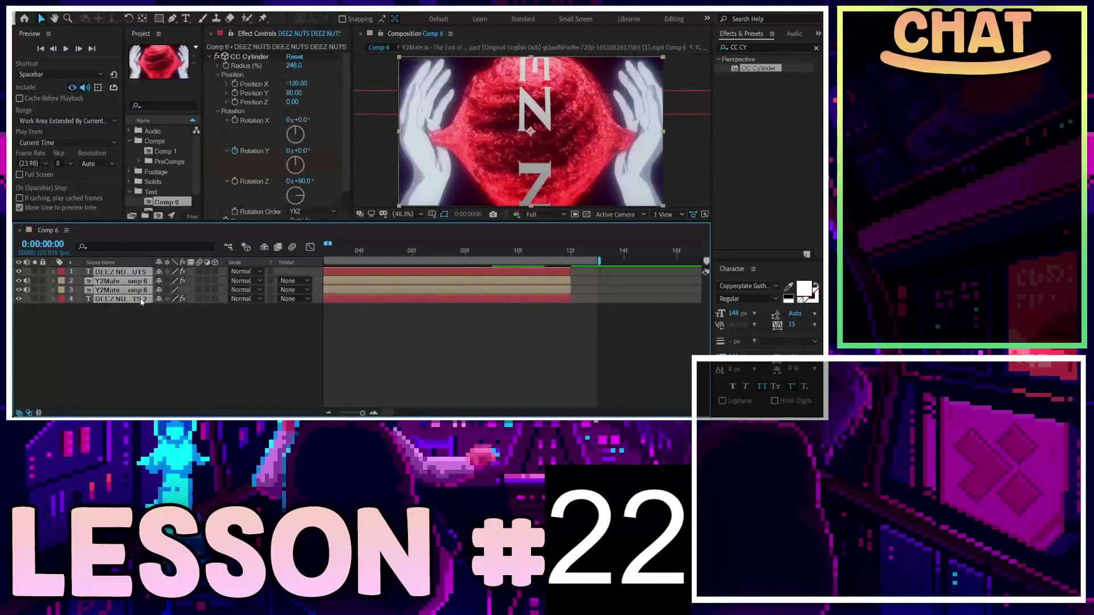
Step: Reveal both text layers' Rotation Y keyframes and select their ending keyframes at 12f
{"action": "left_click", "coordinate": [167, 328]}
{"action": "left_click", "coordinate": [123, 299]}
{"action": "key", "text": "u"}
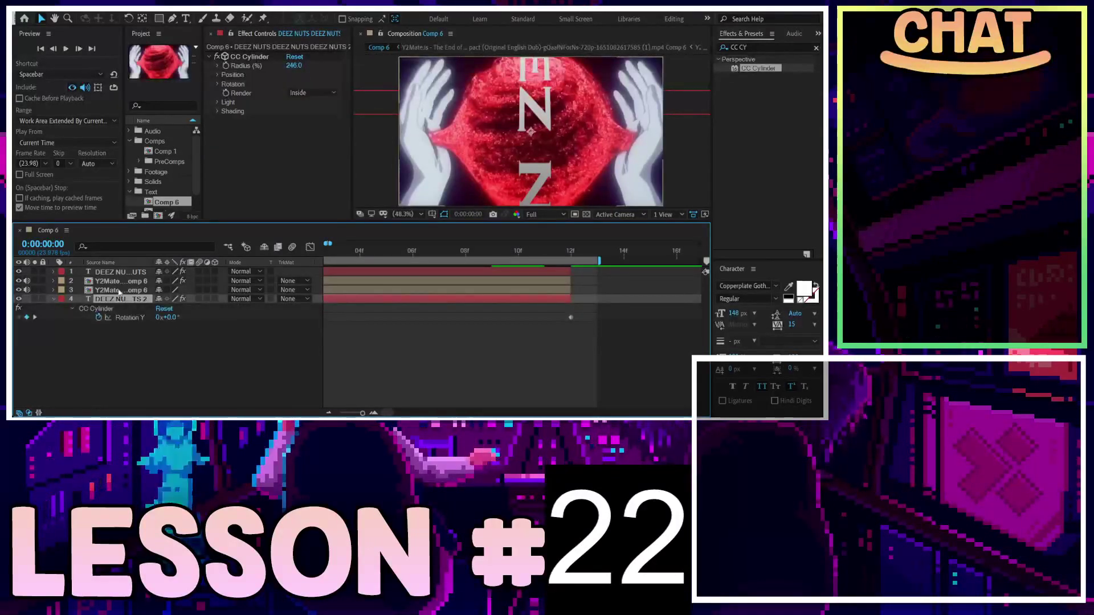
{"action": "left_click", "coordinate": [109, 272]}
{"action": "key", "text": "u"}
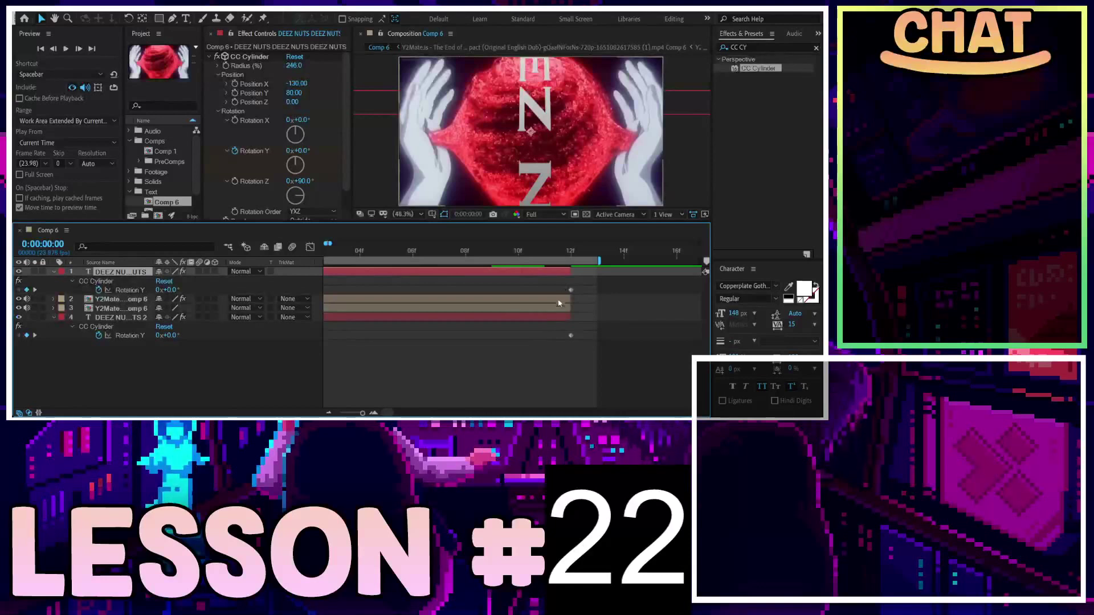
{"action": "left_click", "coordinate": [571, 290]}
{"action": "scroll", "coordinate": [391, 414], "scroll_direction": "left", "scroll_amount": 3}
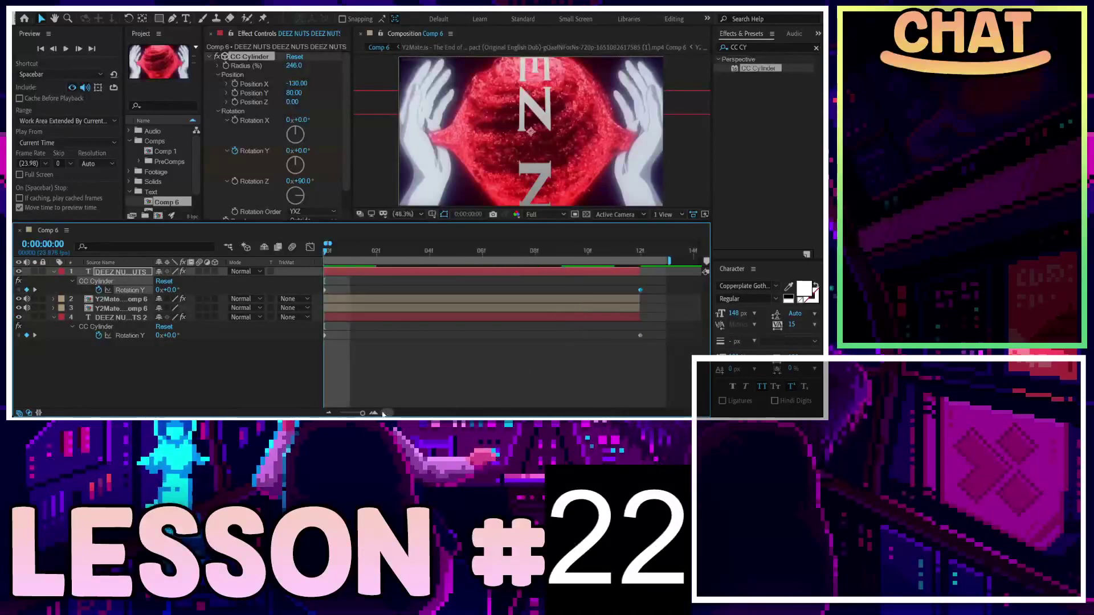
{"action": "left_click", "coordinate": [641, 336], "text": "shift"}
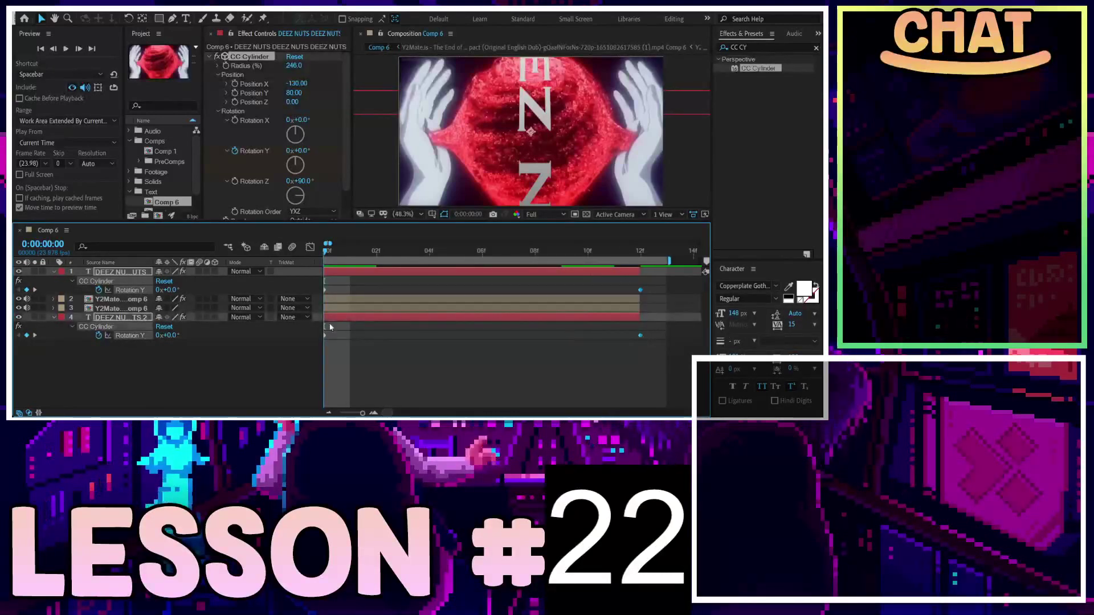
Step: In the Graph Editor, Easy Ease the first layer's Rotation Y keyframes with a steep start
{"action": "left_click", "coordinate": [312, 247]}
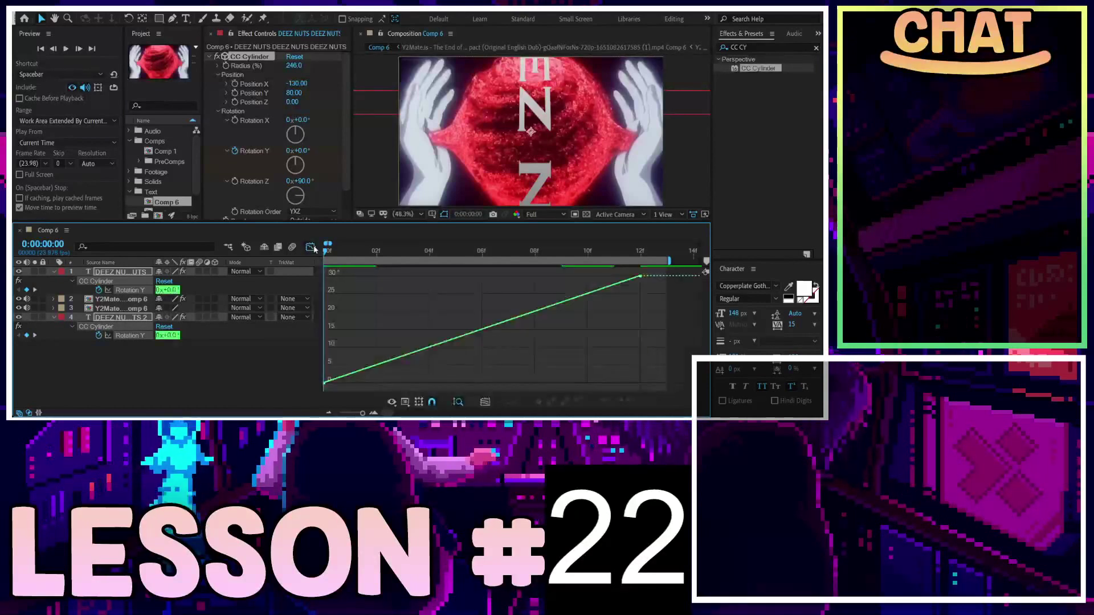
{"action": "left_click", "coordinate": [504, 331]}
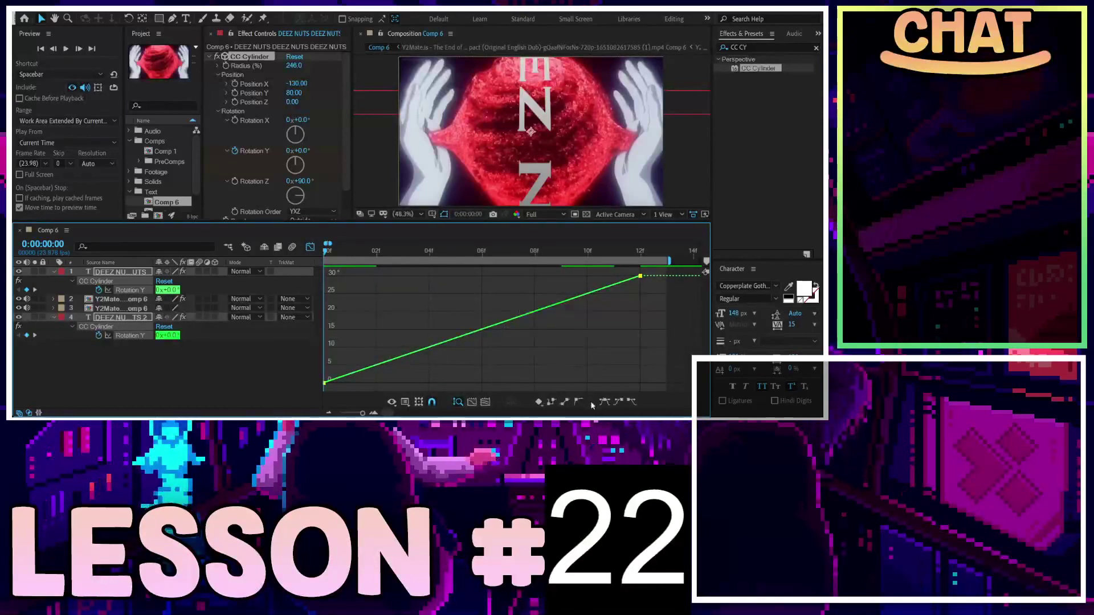
{"action": "left_click", "coordinate": [605, 401]}
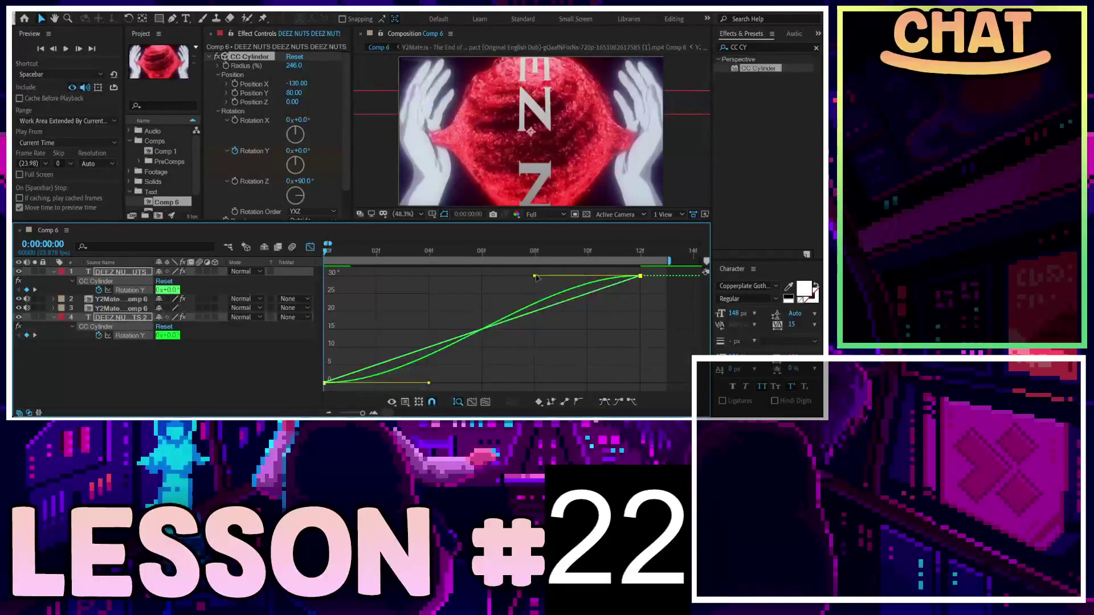
{"action": "left_click_drag", "start_coordinate": [535, 276], "coordinate": [335, 276]}
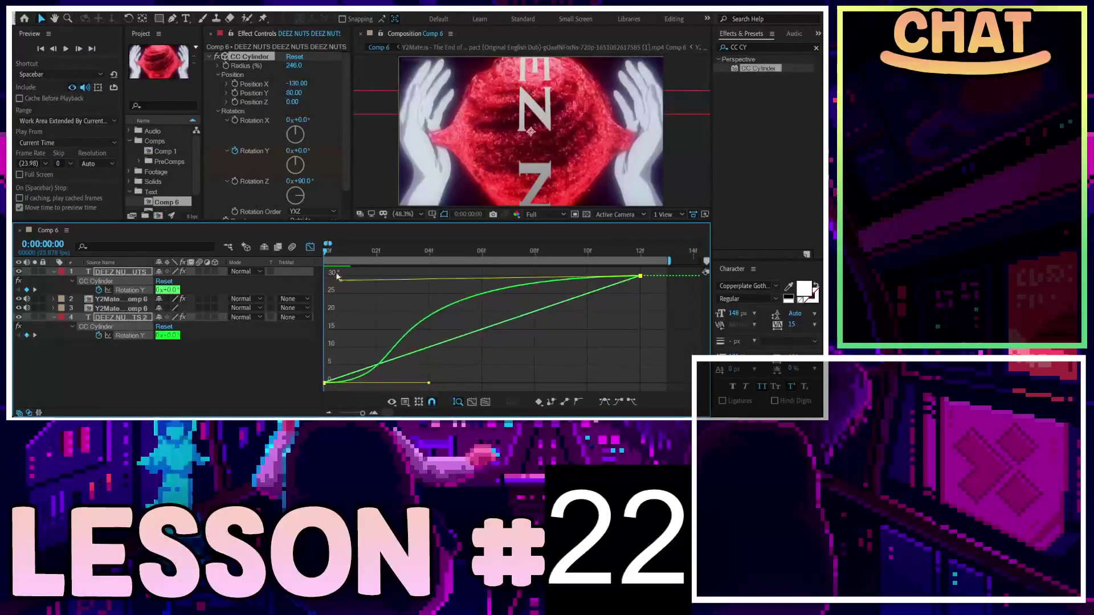
{"action": "left_click_drag", "start_coordinate": [429, 384], "coordinate": [335, 285]}
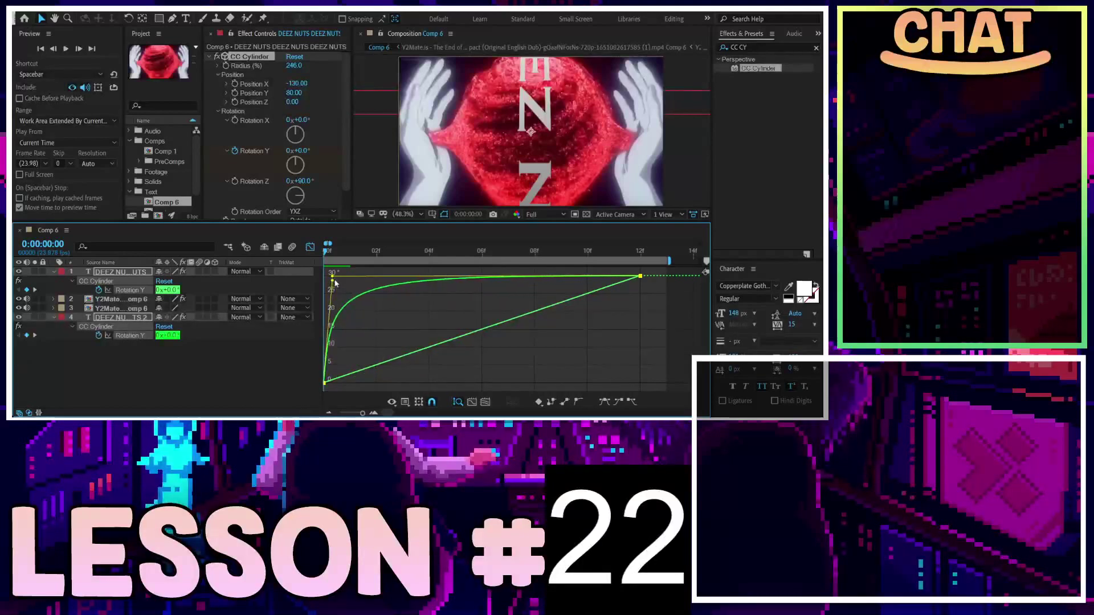
{"action": "mouse_move", "coordinate": [484, 326]}
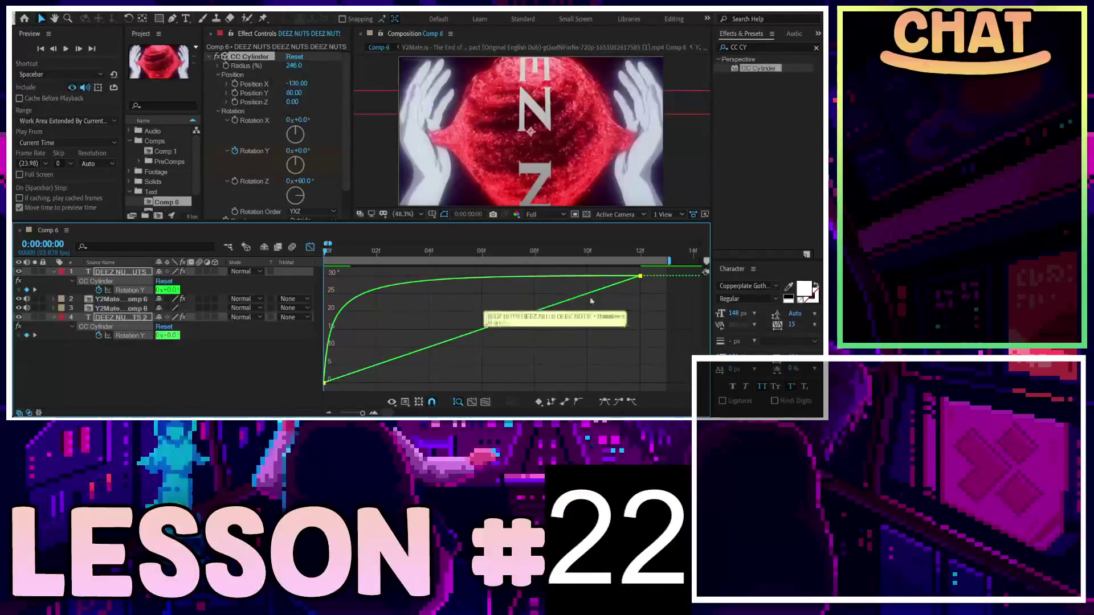
Step: Give the second layer's Rotation Y curve the same steep Easy Ease influence
{"action": "left_click", "coordinate": [603, 401]}
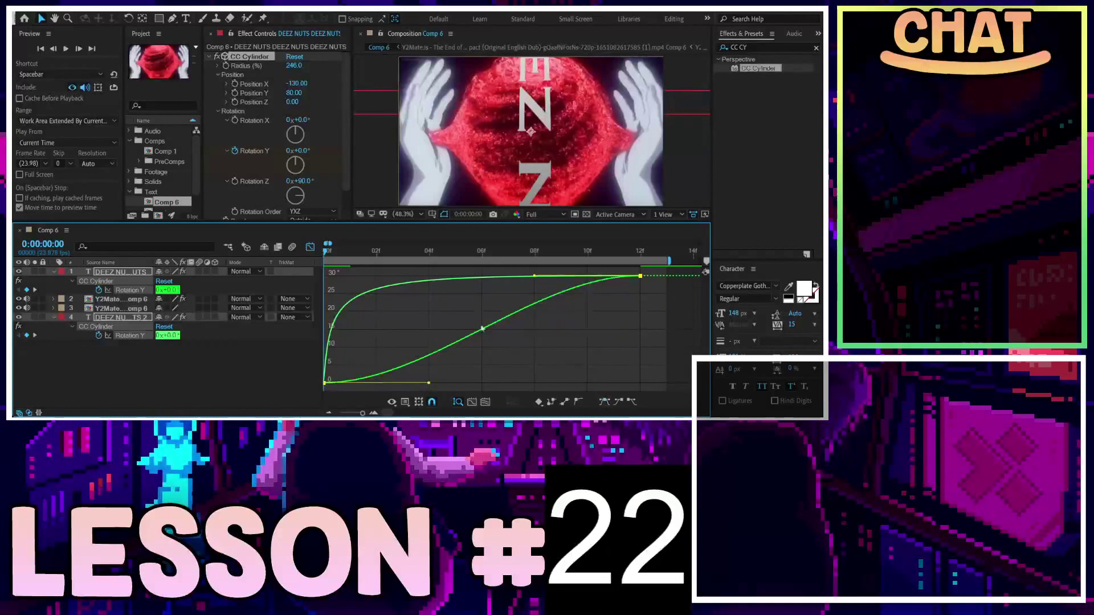
{"action": "left_click_drag", "start_coordinate": [534, 276], "coordinate": [332, 275]}
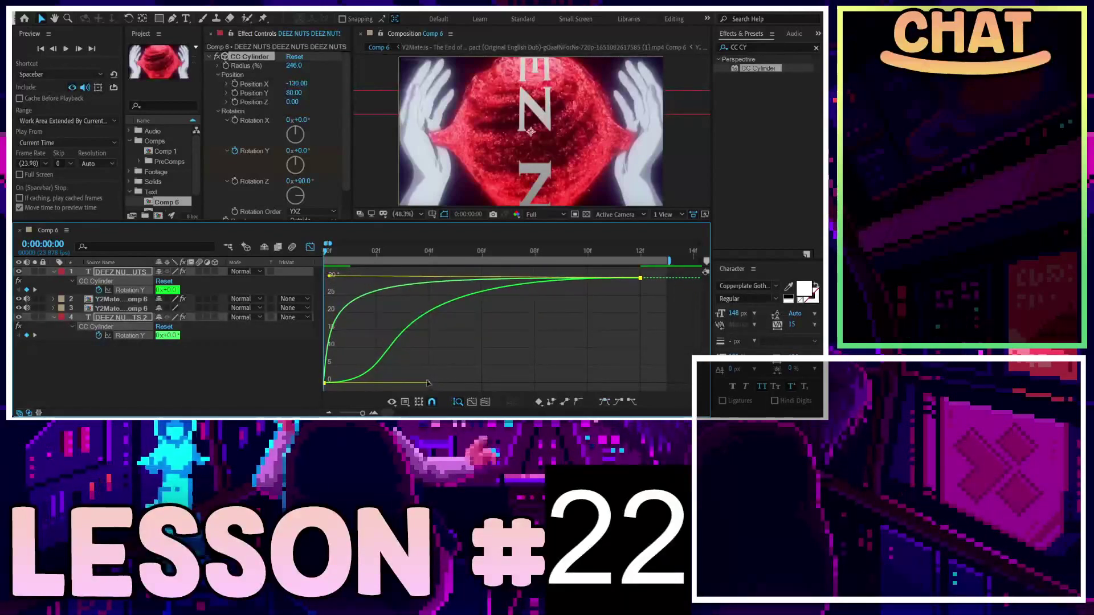
{"action": "left_click_drag", "start_coordinate": [426, 381], "coordinate": [329, 281]}
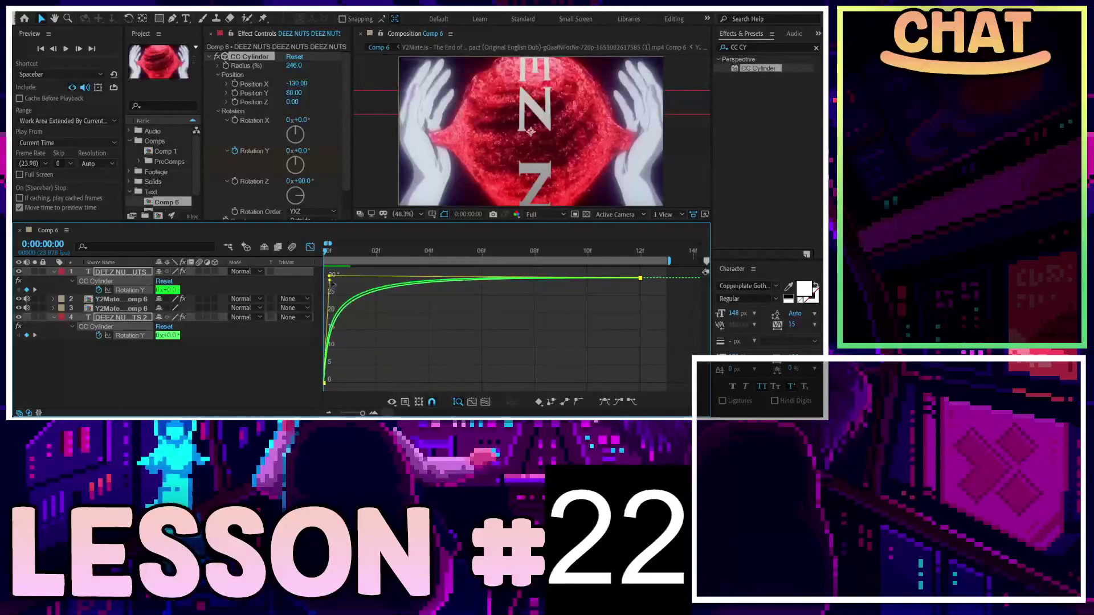
{"action": "left_click", "coordinate": [312, 247]}
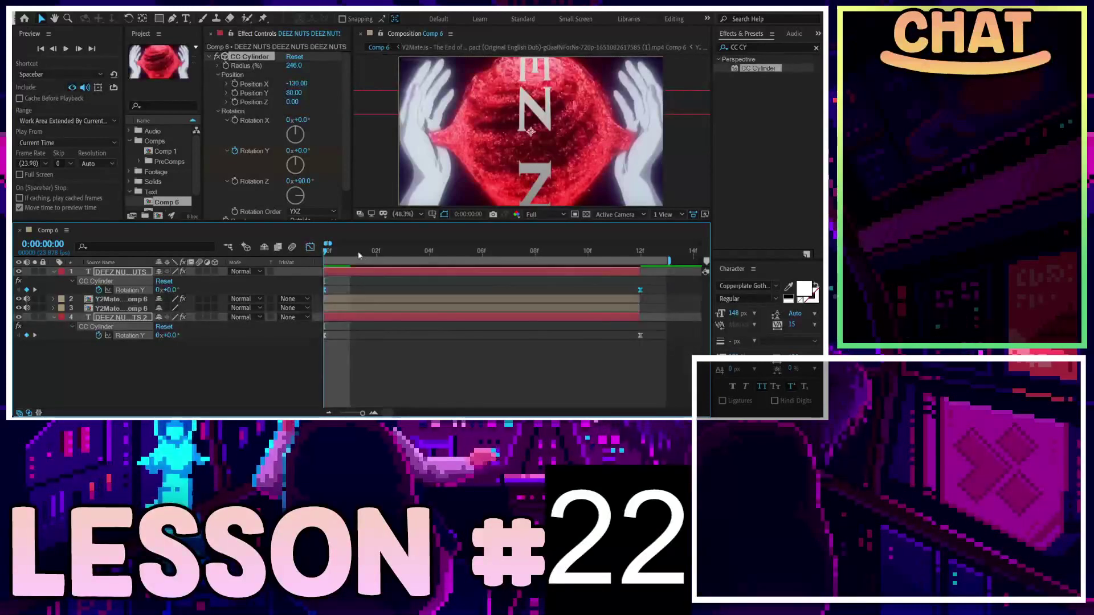
Step: Preview the eased rotation, then jump to the Rotation Y keyframe at frame 12
{"action": "key", "text": "space"}
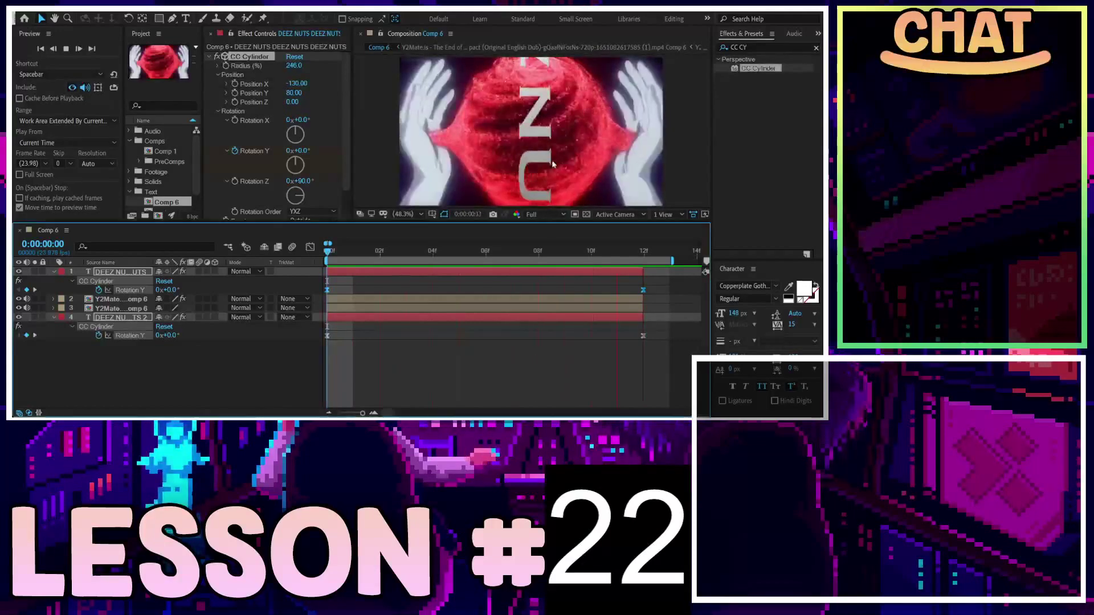
{"action": "left_click", "coordinate": [413, 251]}
{"action": "key", "text": "Home"}
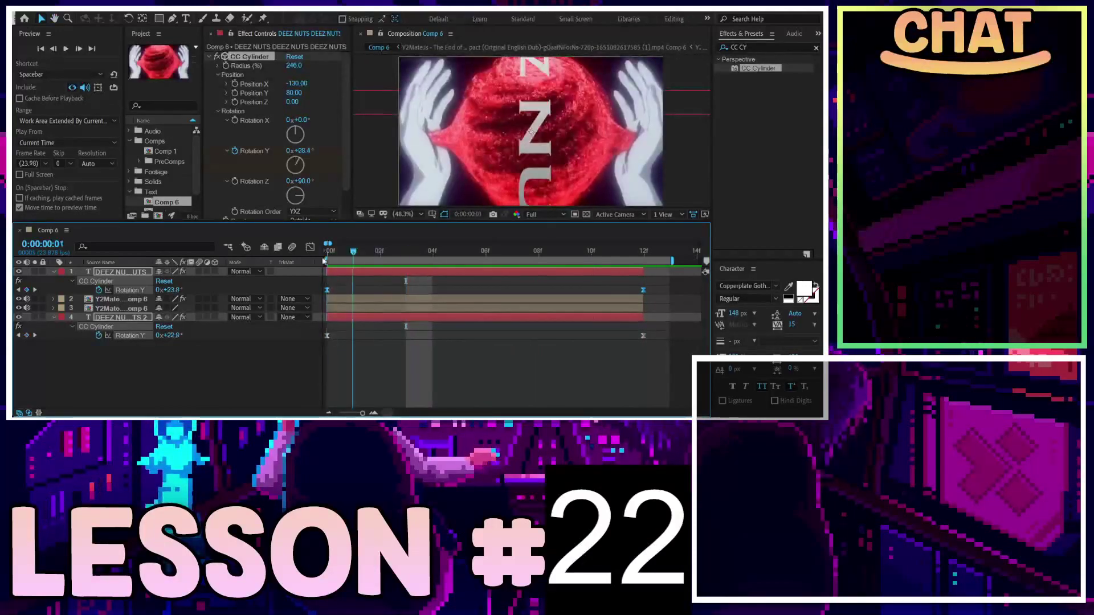
{"action": "left_click", "coordinate": [40, 290]}
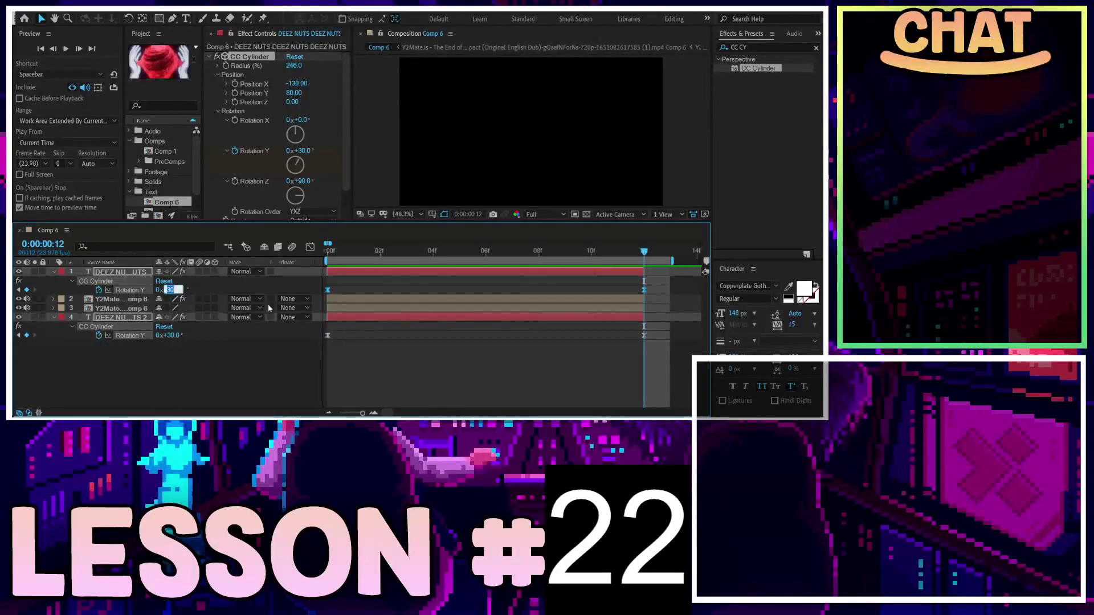
Step: Set both text layers' frame-12 Rotation Y to 100°
{"action": "type", "text": "100"}
{"action": "key", "text": "Return"}
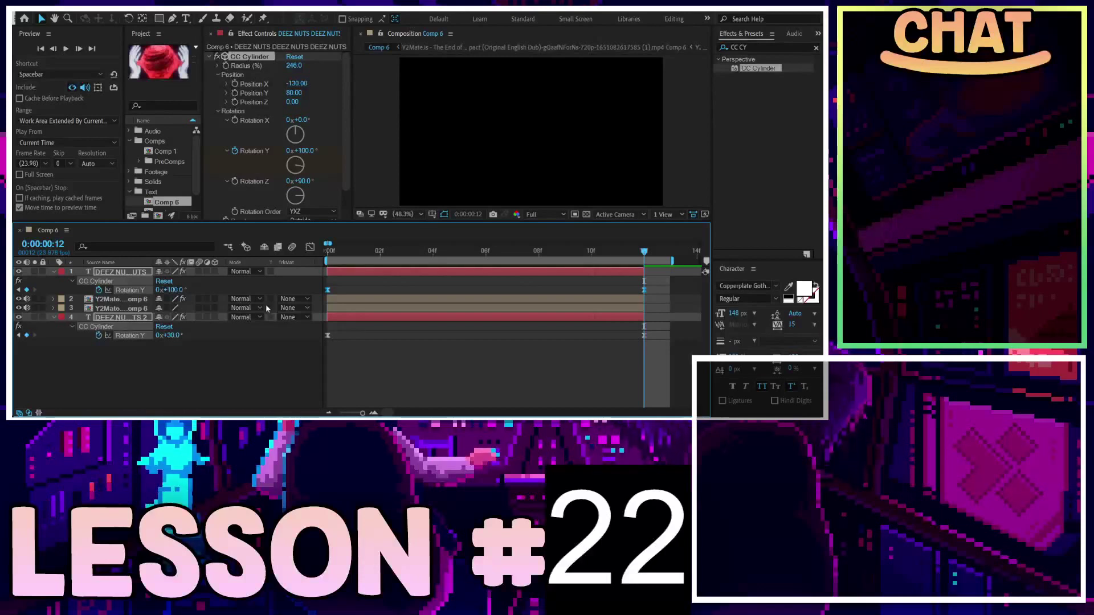
{"action": "type", "text": "100"}
{"action": "key", "text": "Return"}
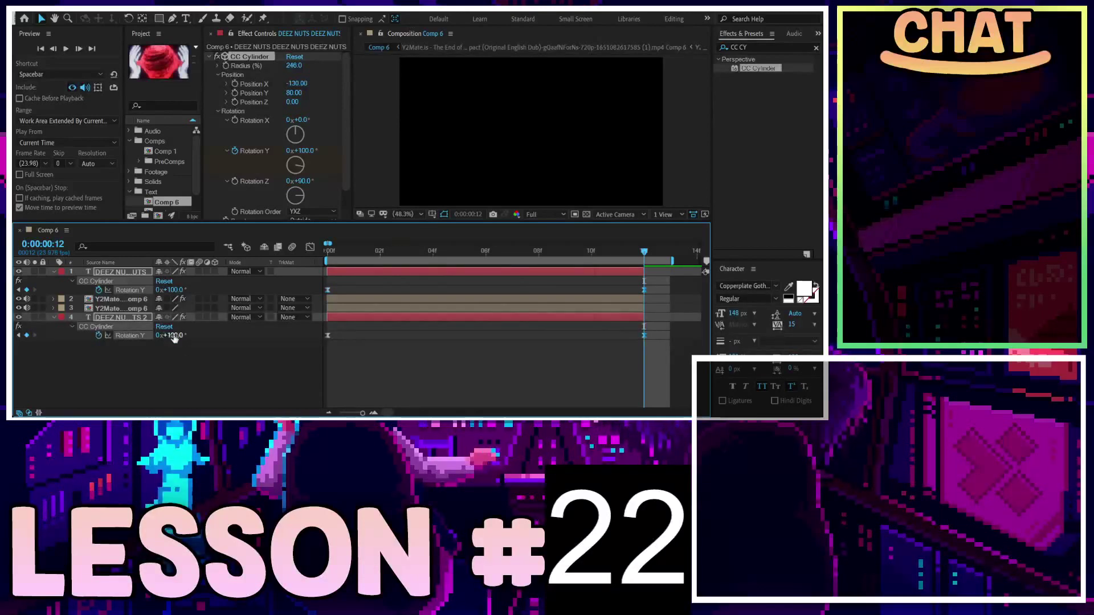
Step: Preview the spin, step through frames, and land on the frame-12 keyframes
{"action": "key", "text": "space"}
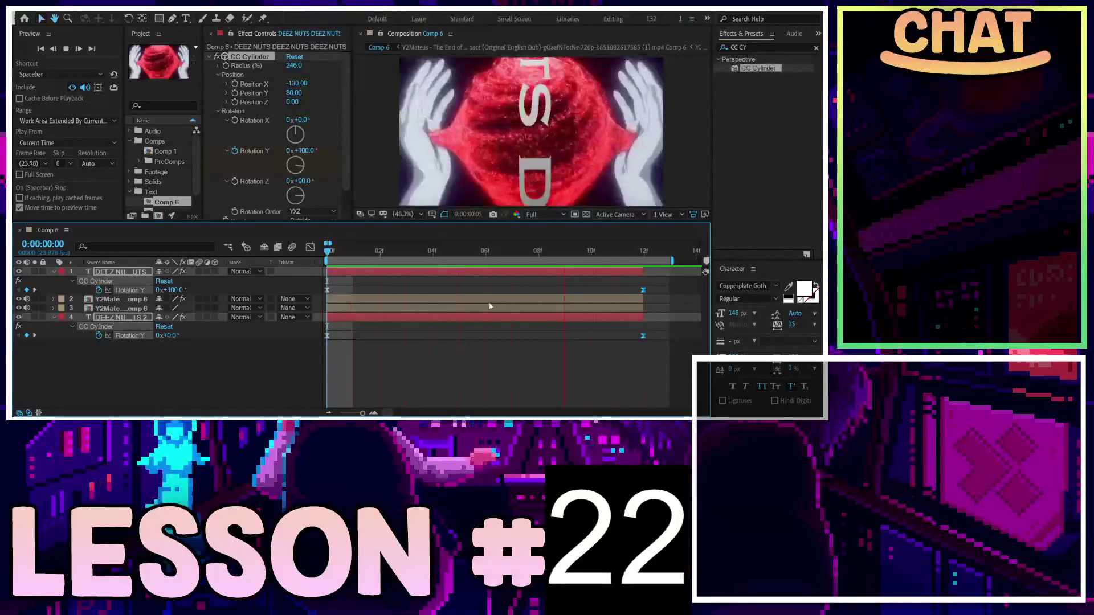
{"action": "key", "text": "space"}
{"action": "mouse_move", "coordinate": [538, 251]}
{"action": "left_mouse_down"}
{"action": "mouse_move", "coordinate": [318, 257]}
{"action": "mouse_move", "coordinate": [476, 263]}
{"action": "mouse_move", "coordinate": [303, 261]}
{"action": "left_mouse_up"}
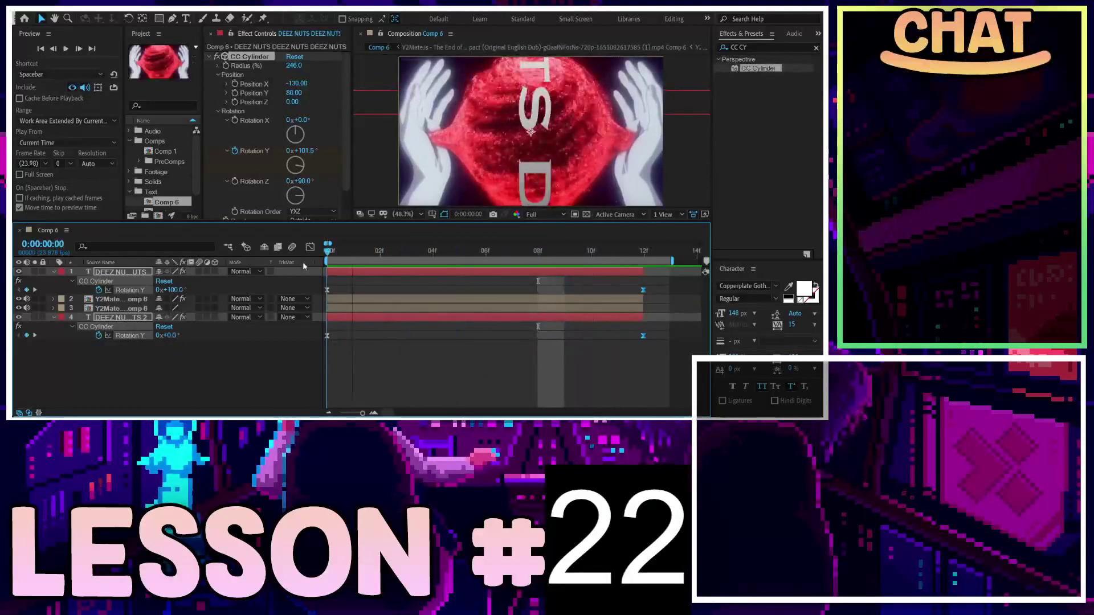
{"action": "key", "text": "space"}
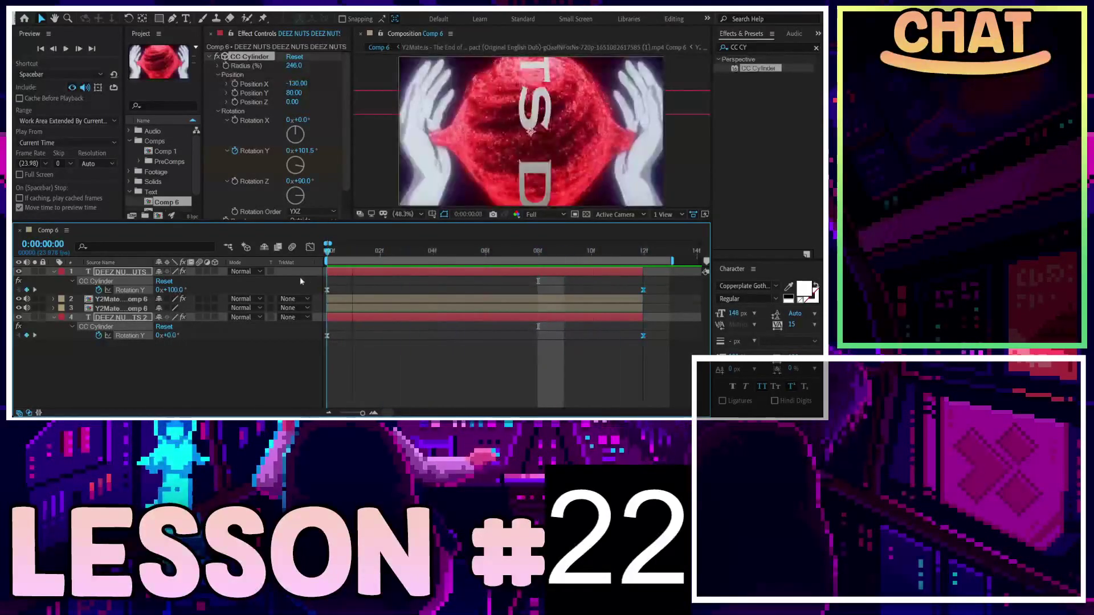
{"action": "key", "text": "Page_Down"}
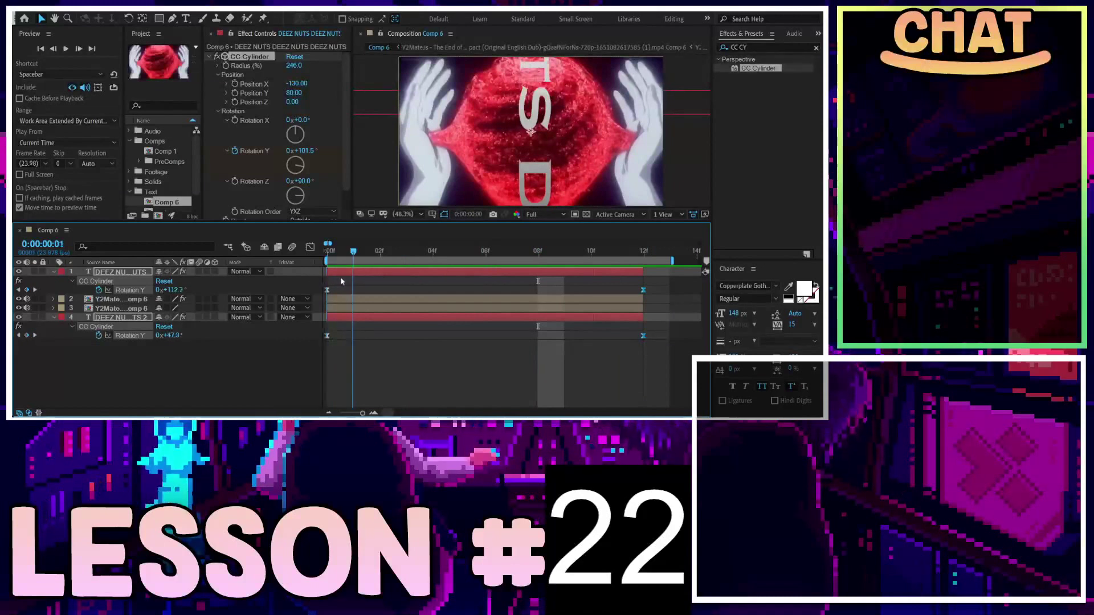
{"action": "key", "text": "Page_Up"}
{"action": "key", "text": "Page_Down"}
{"action": "key", "text": "Page_Down"}
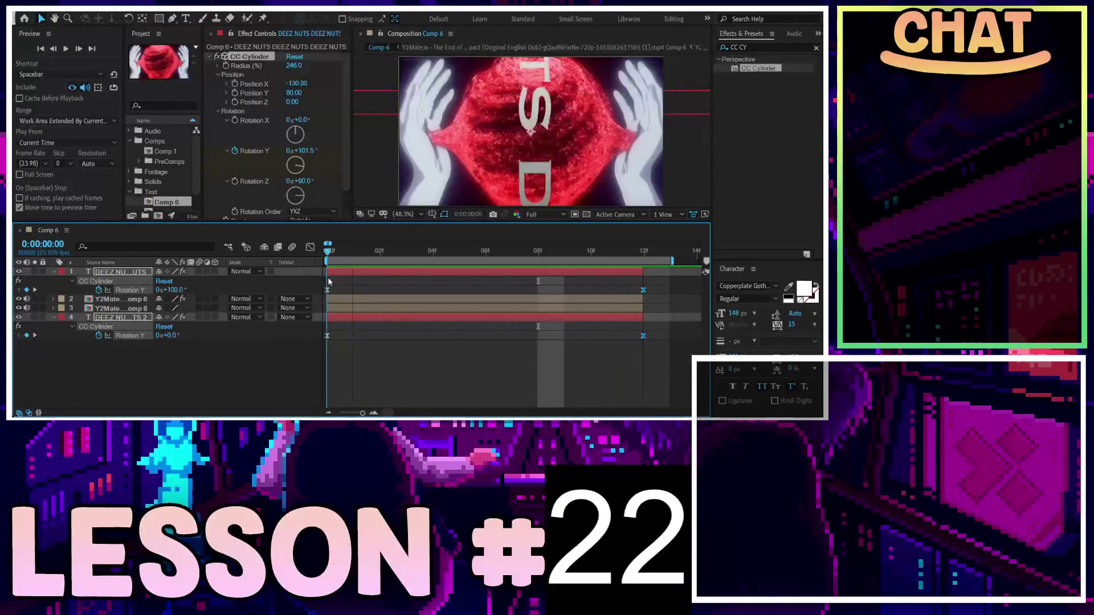
{"action": "key", "text": "Page_Up"}
{"action": "key", "text": "Page_Down"}
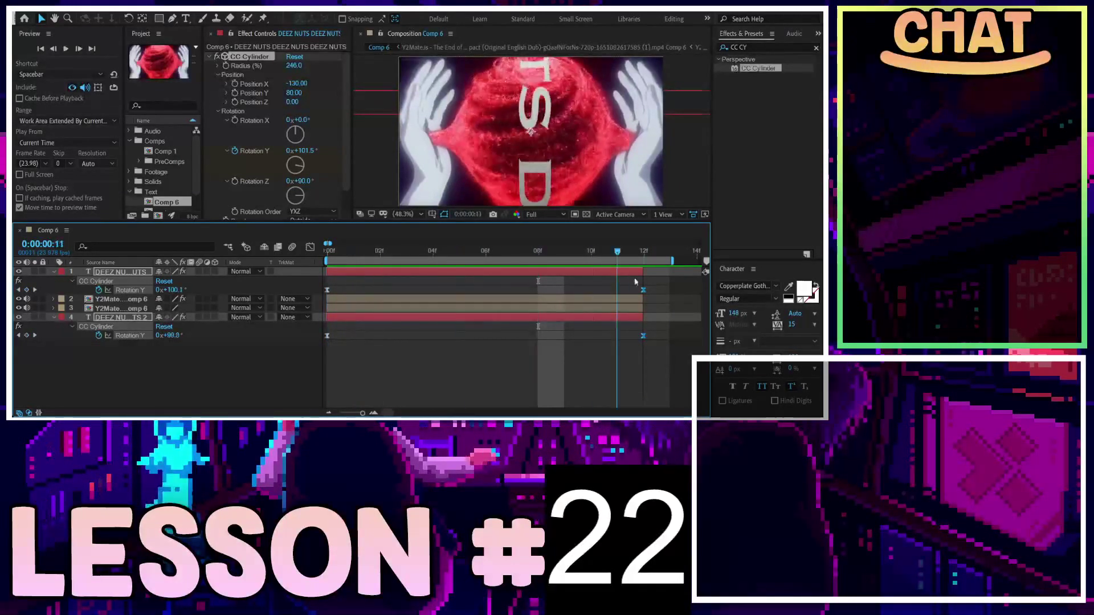
{"action": "key", "text": "k"}
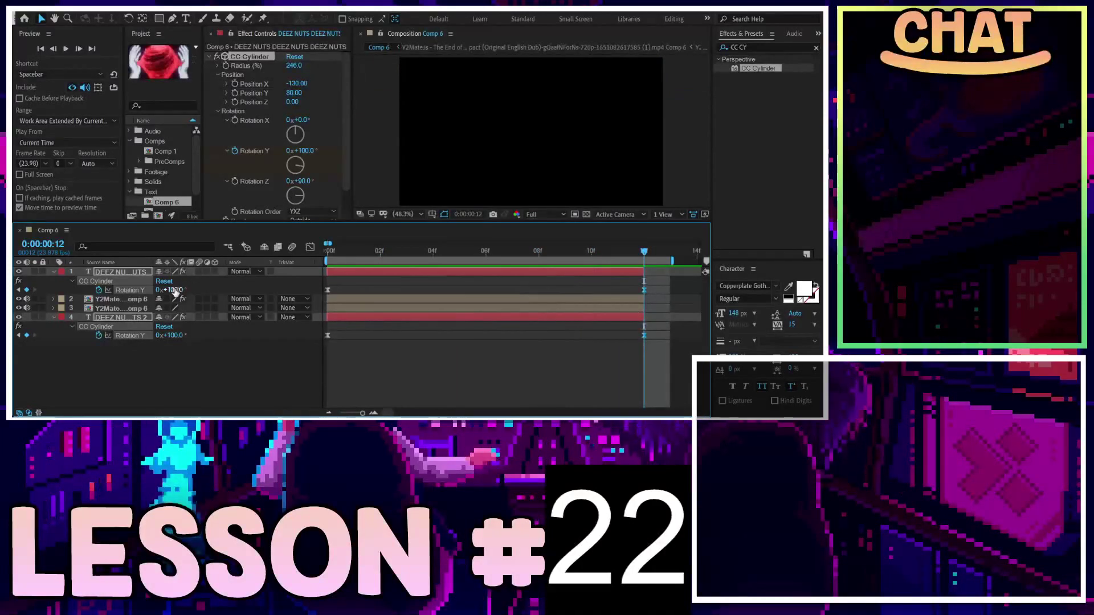
Step: Keep the first text layer's starting Y rotation at 0°, leaving the work area ending at frame 12
{"action": "left_click_drag", "start_coordinate": [353, 253], "coordinate": [318, 259]}
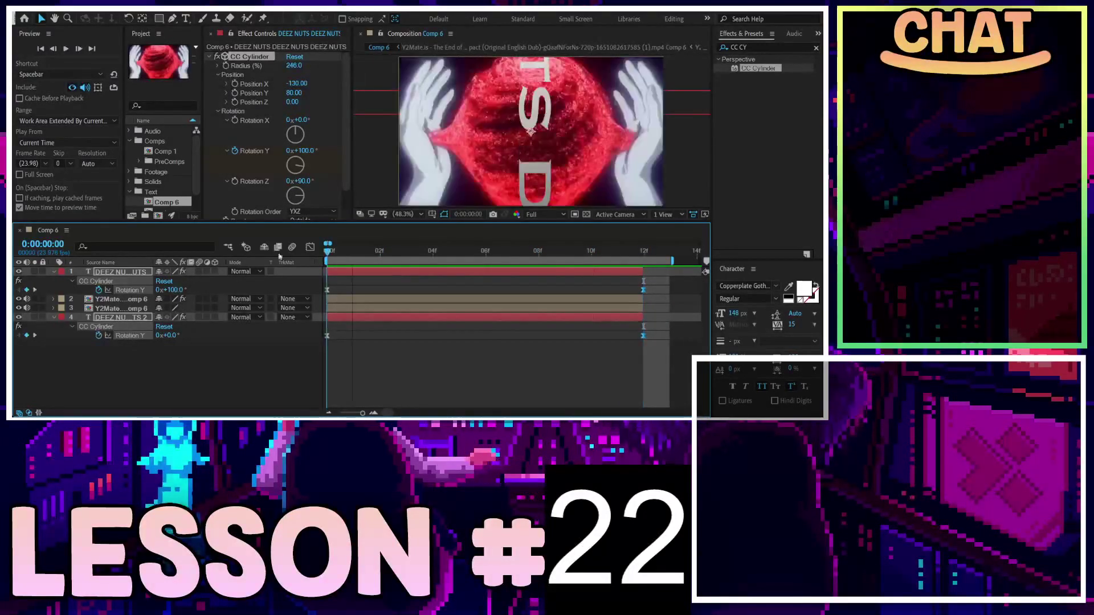
{"action": "left_click_drag", "start_coordinate": [672, 261], "coordinate": [563, 260]}
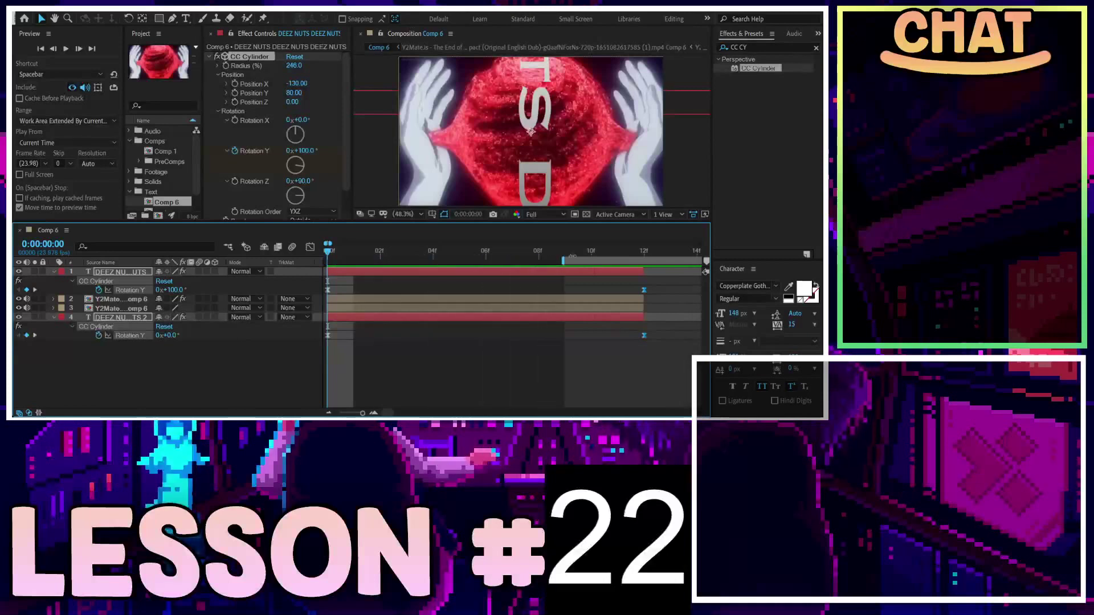
{"action": "key", "text": "ctrl+z"}
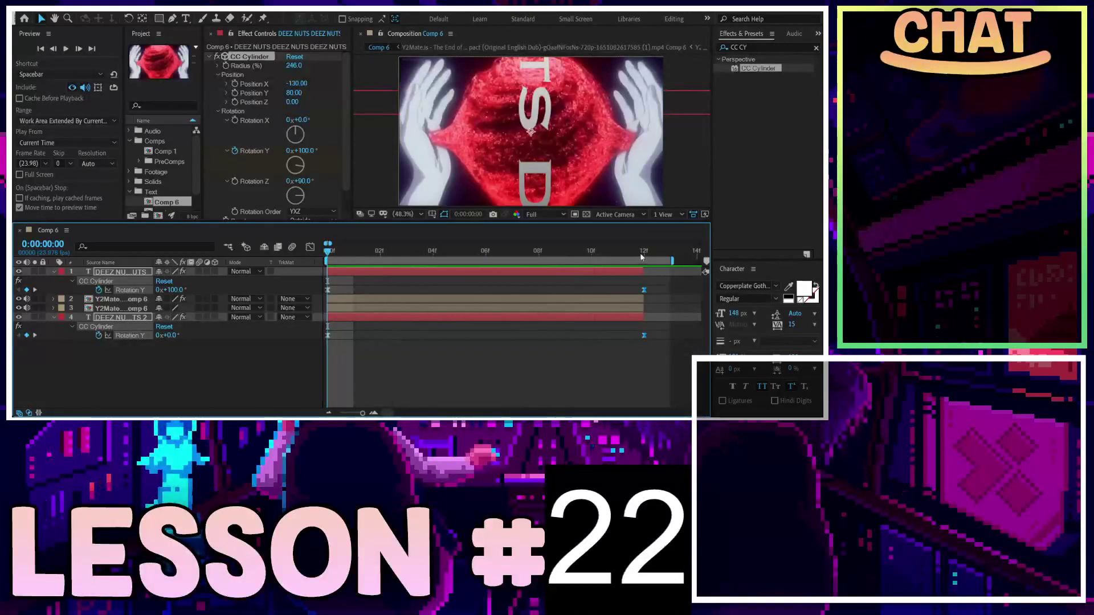
{"action": "left_click", "coordinate": [35, 289]}
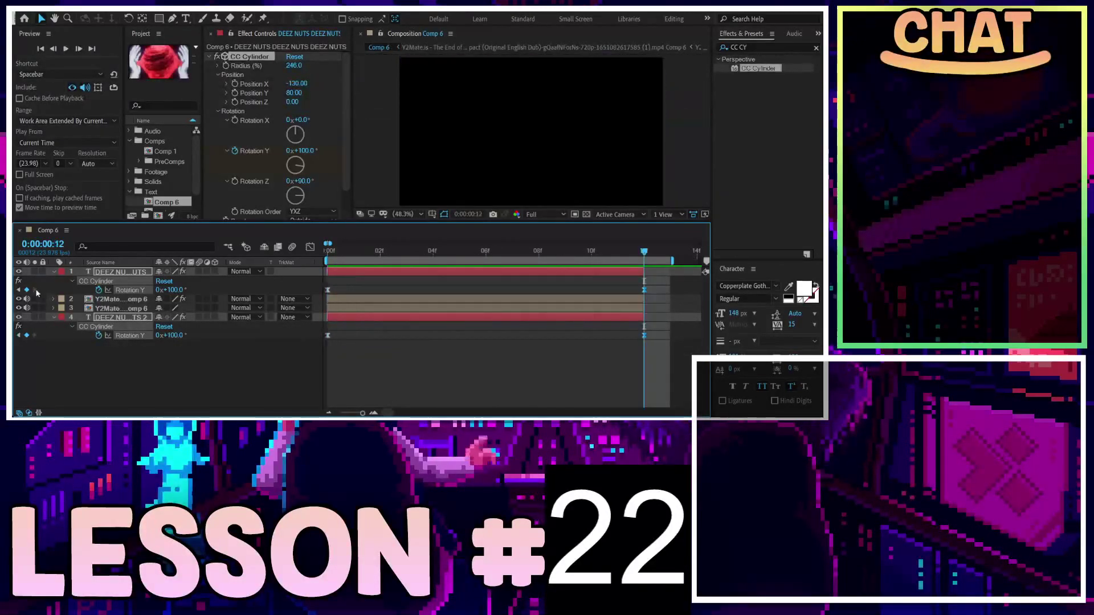
{"action": "left_click", "coordinate": [173, 289]}
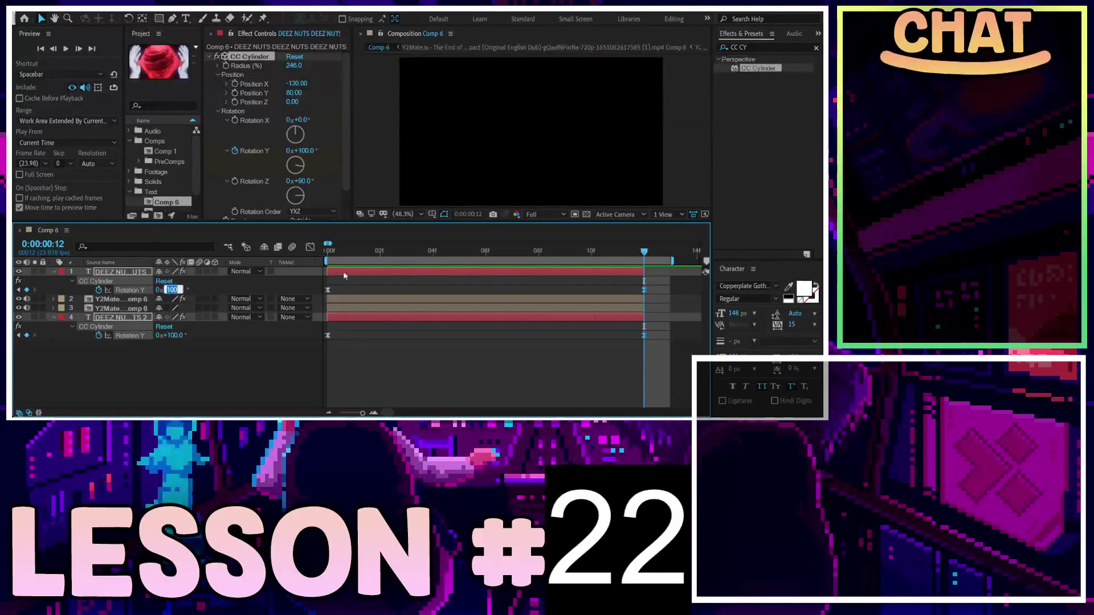
{"action": "left_click", "coordinate": [17, 290]}
{"action": "left_click", "coordinate": [171, 289]}
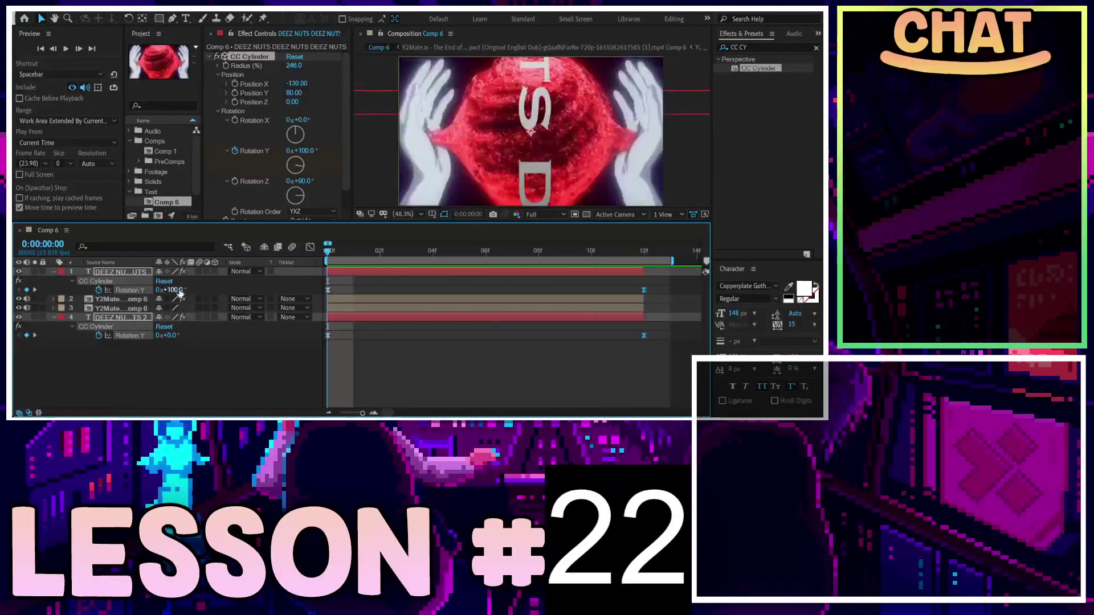
{"action": "type", "text": "0x0"}
{"action": "key", "text": "Return"}
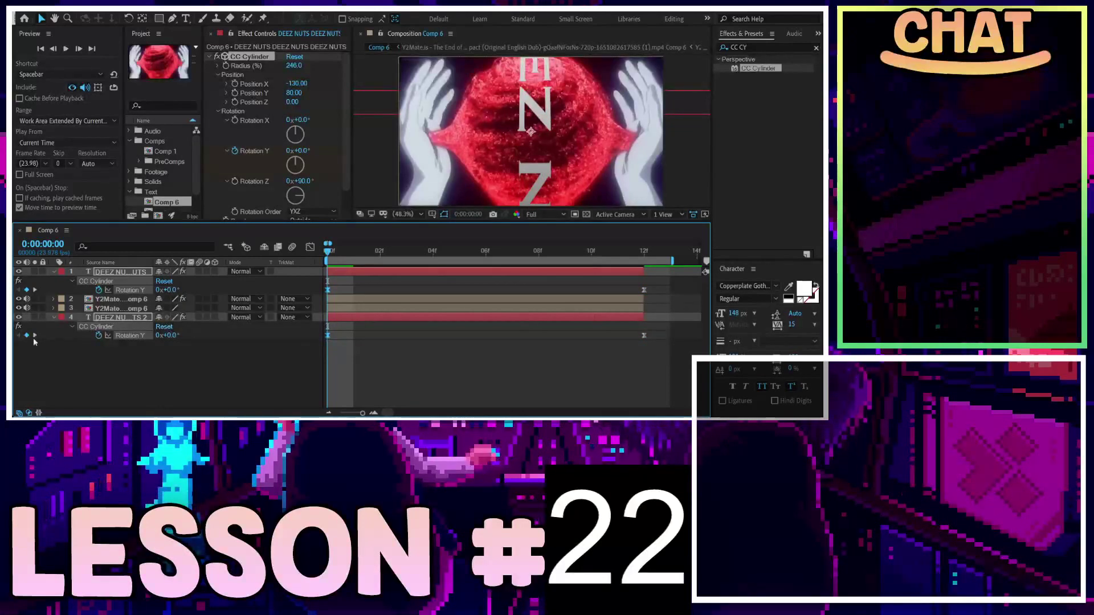
Step: Scrub the rotation animation, check the end rotation around frames 10–11, and return to frame 0
{"action": "key", "text": "k"}
{"action": "key", "text": "j"}
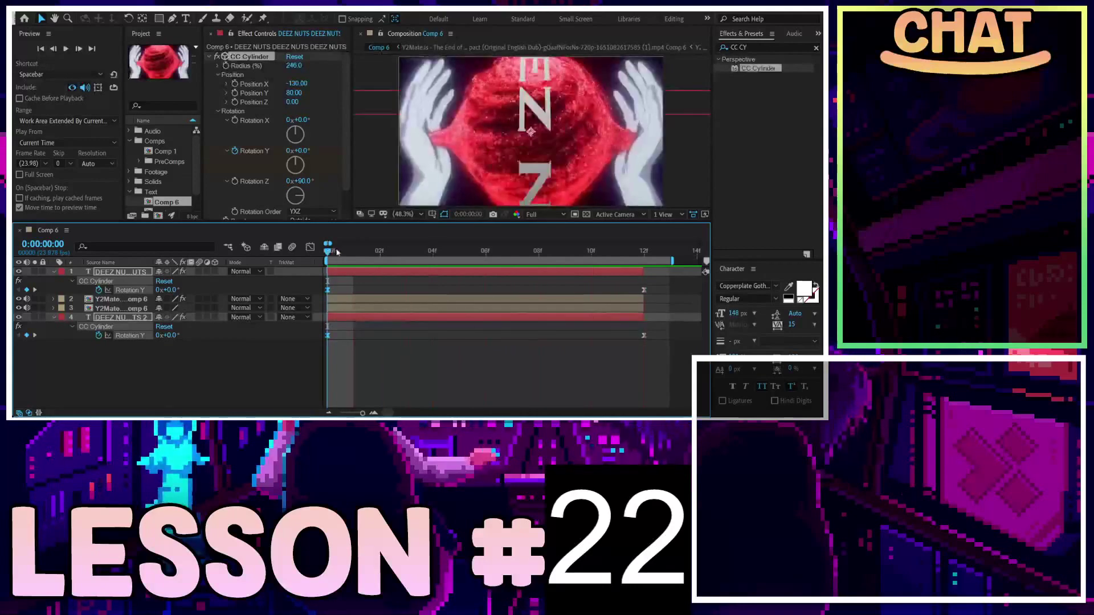
{"action": "left_click", "coordinate": [387, 259]}
{"action": "left_click_drag", "start_coordinate": [387, 259], "coordinate": [441, 259]}
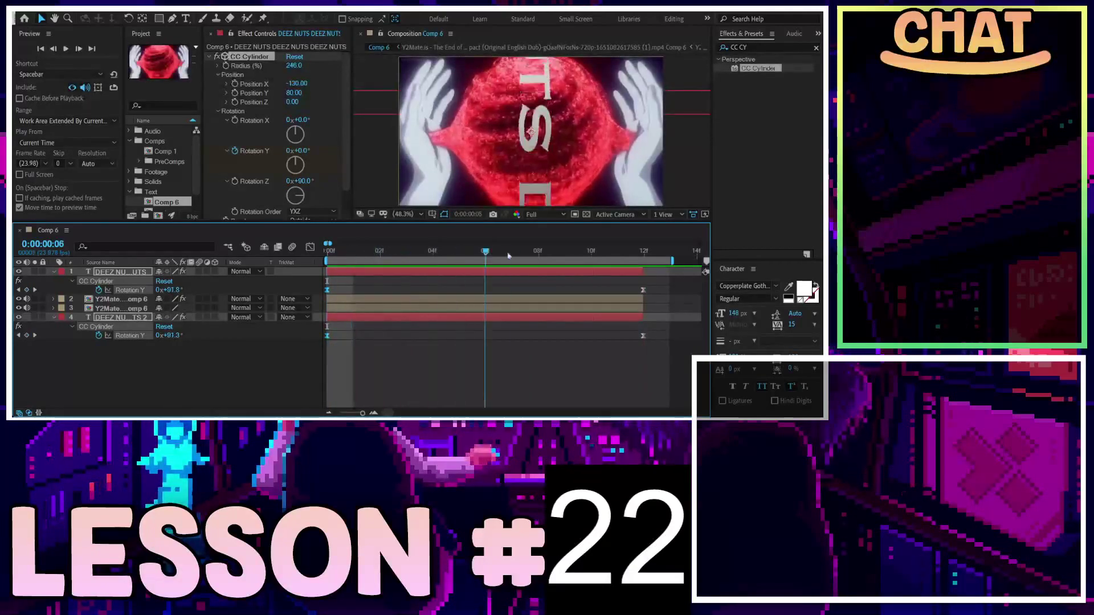
{"action": "left_click_drag", "start_coordinate": [509, 256], "coordinate": [296, 263]}
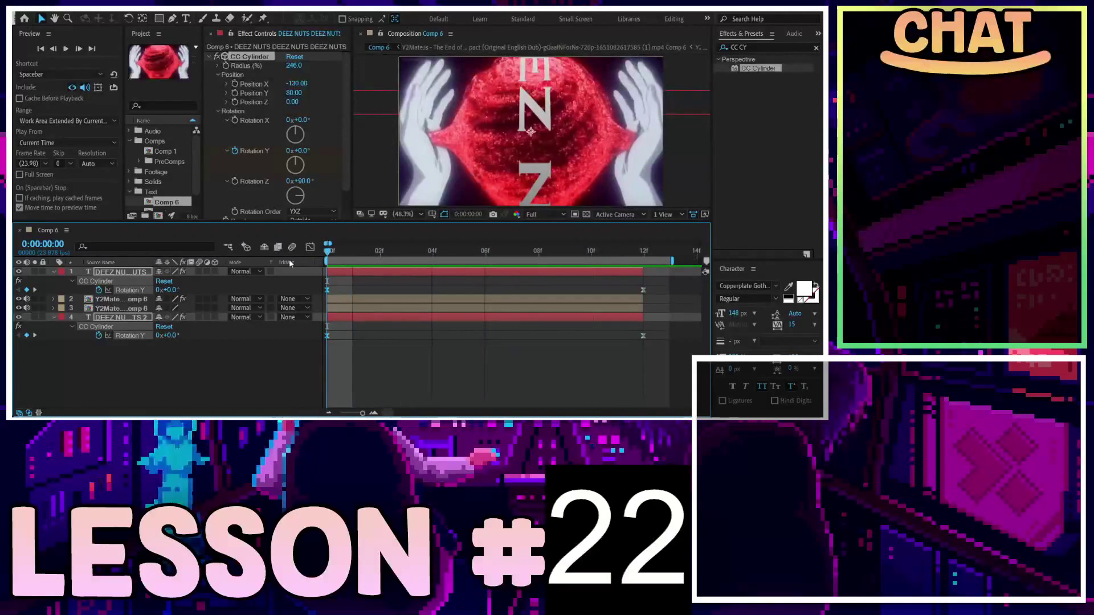
{"action": "key", "text": "space"}
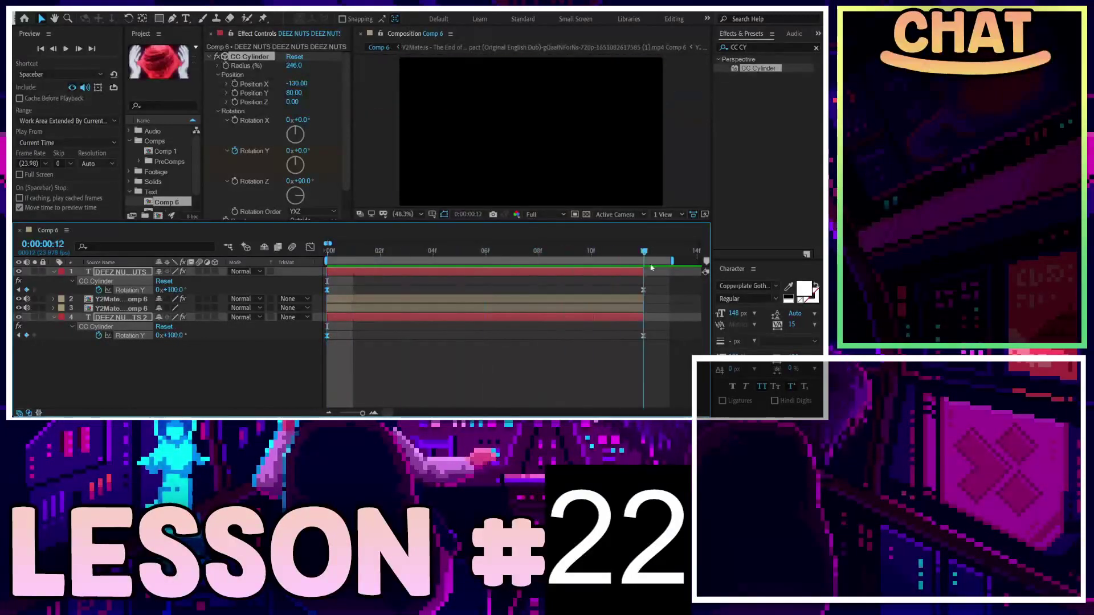
{"action": "left_click", "coordinate": [168, 290]}
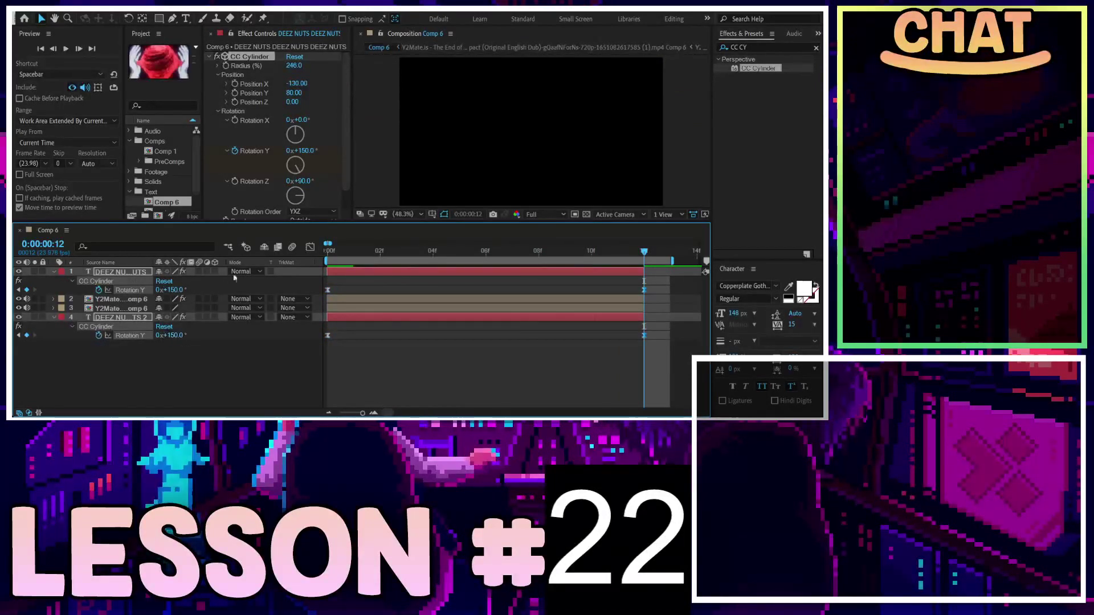
{"action": "left_click", "coordinate": [629, 257]}
{"action": "key", "text": "Home"}
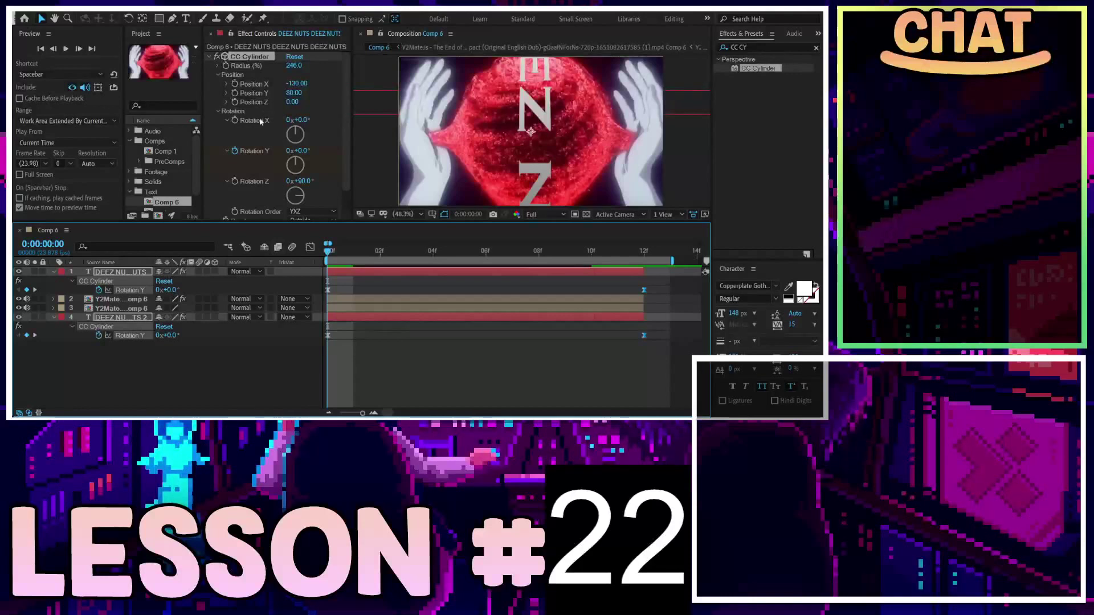
Step: Scrub CC Cylinder Rotation Z to 50° and shrink both text layers to 45% scale
{"action": "left_click_drag", "start_coordinate": [304, 181], "coordinate": [333, 180]}
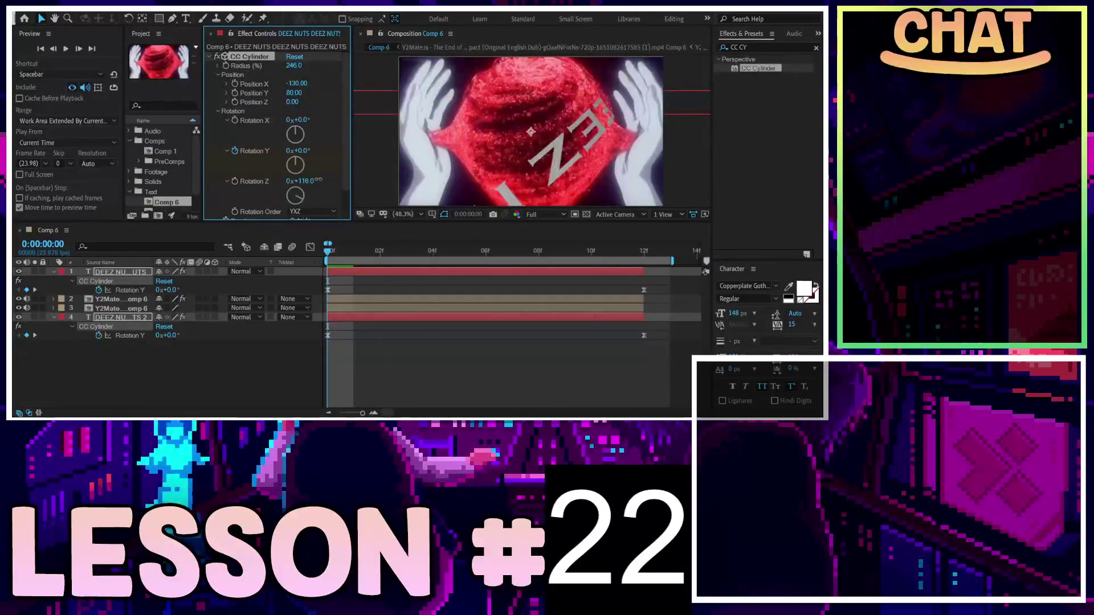
{"action": "mouse_move", "coordinate": [333, 180]}
{"action": "left_mouse_down"}
{"action": "mouse_move", "coordinate": [255, 181]}
{"action": "mouse_move", "coordinate": [283, 180]}
{"action": "left_mouse_up"}
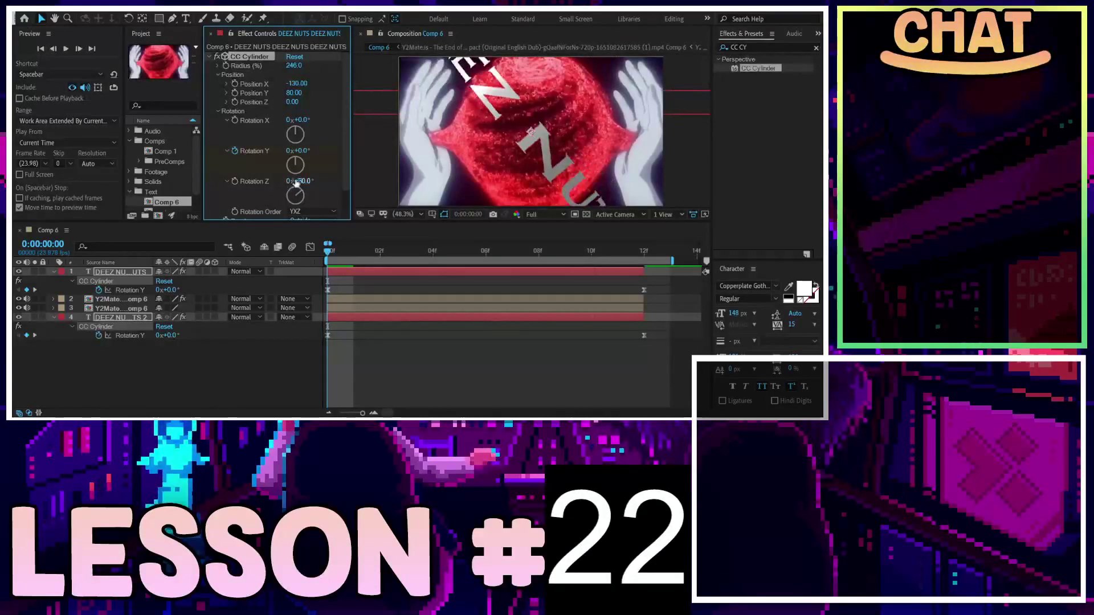
{"action": "left_click", "coordinate": [121, 279]}
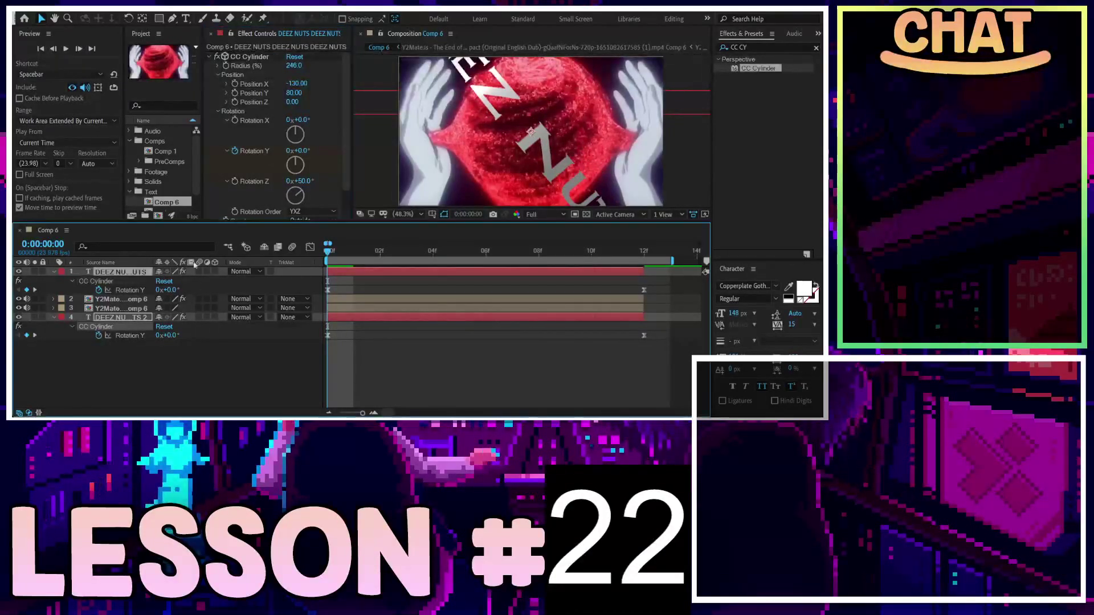
{"action": "key", "text": "s"}
{"action": "left_click_drag", "start_coordinate": [172, 281], "coordinate": [159, 281]}
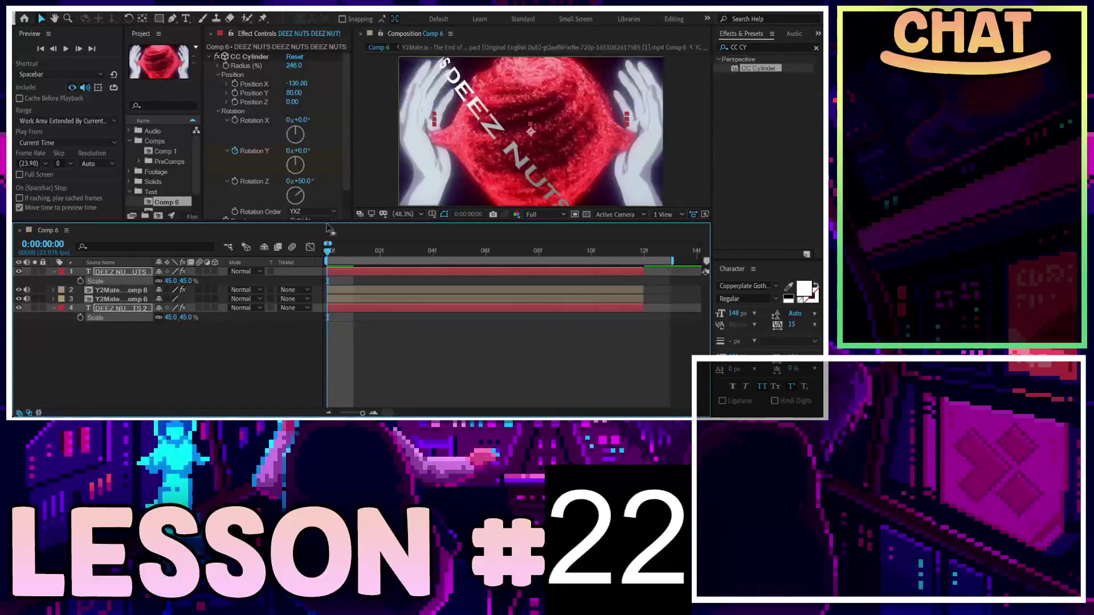
Step: Try moving the video layer up and right, then undo it
{"action": "left_click", "coordinate": [571, 117]}
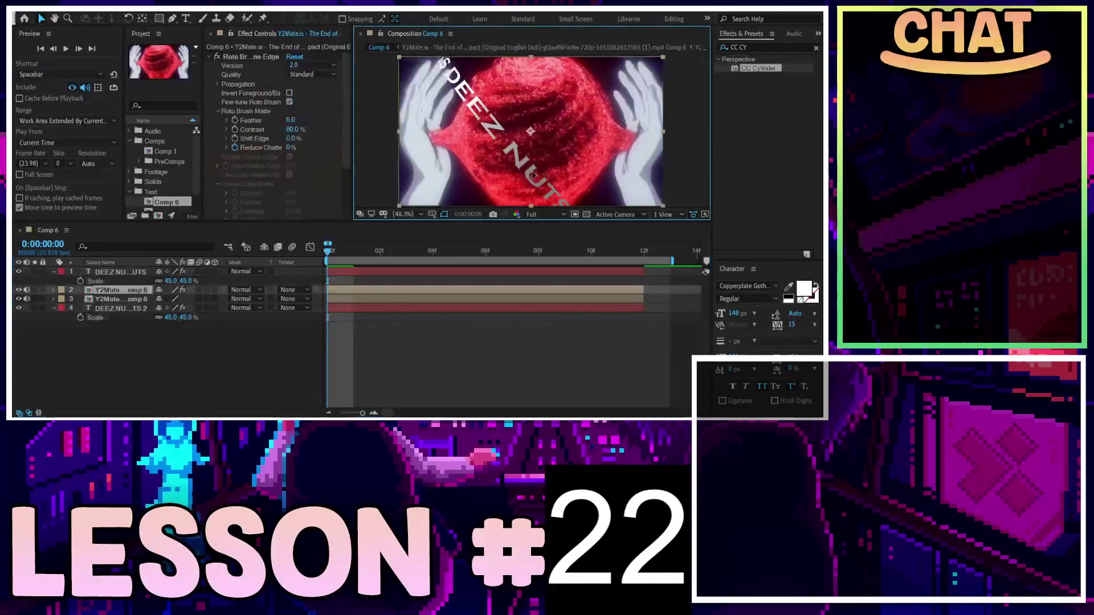
{"action": "key", "text": "ctrl+z"}
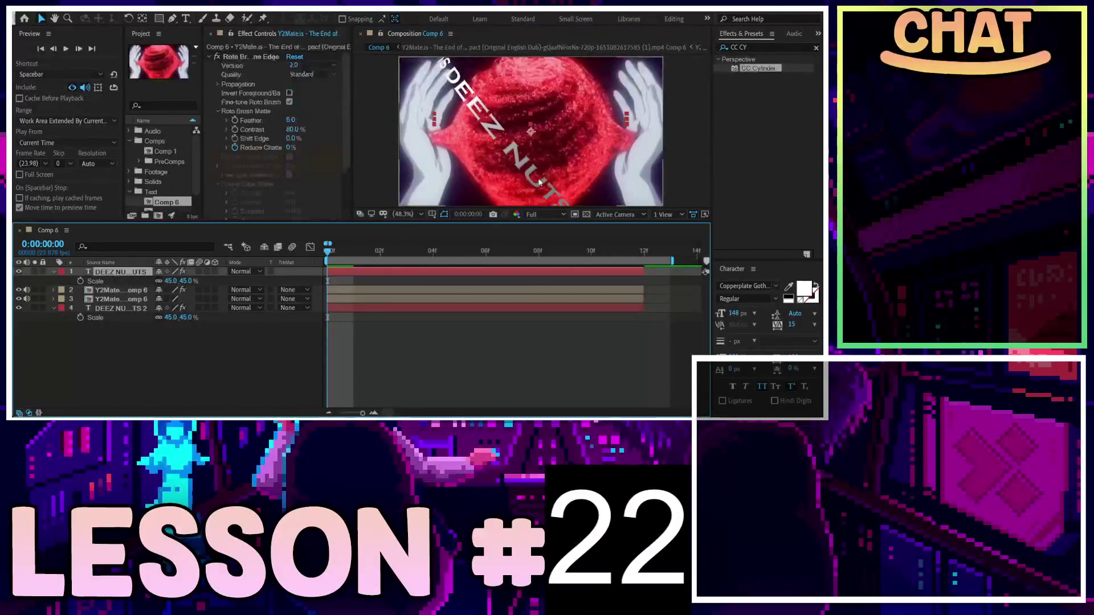
{"action": "left_click_drag", "start_coordinate": [539, 181], "coordinate": [546, 171]}
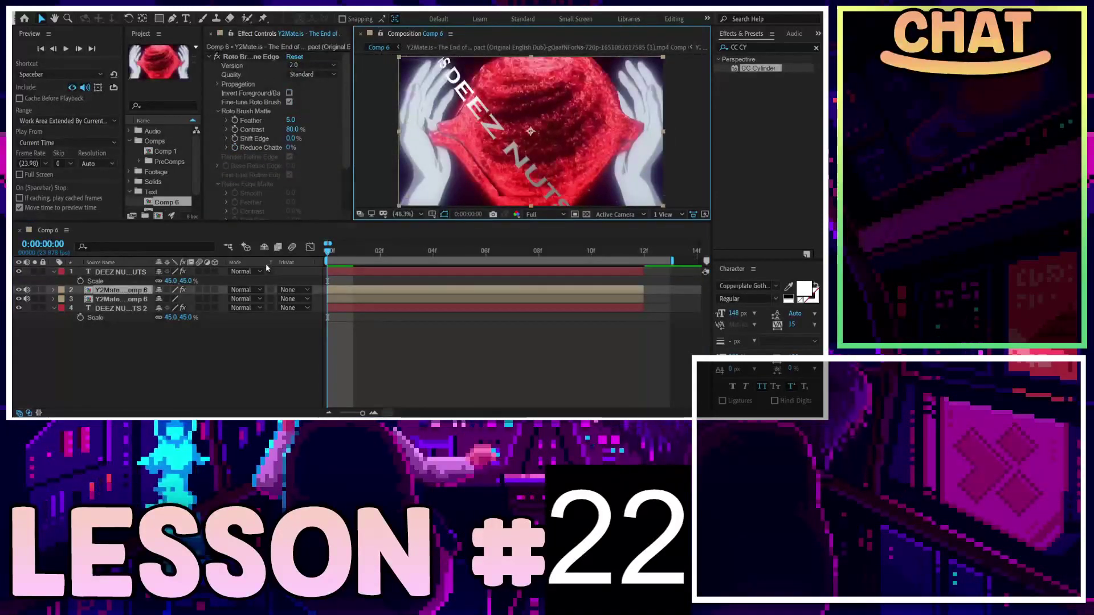
{"action": "key", "text": "ctrl+z"}
{"action": "left_click", "coordinate": [214, 272]}
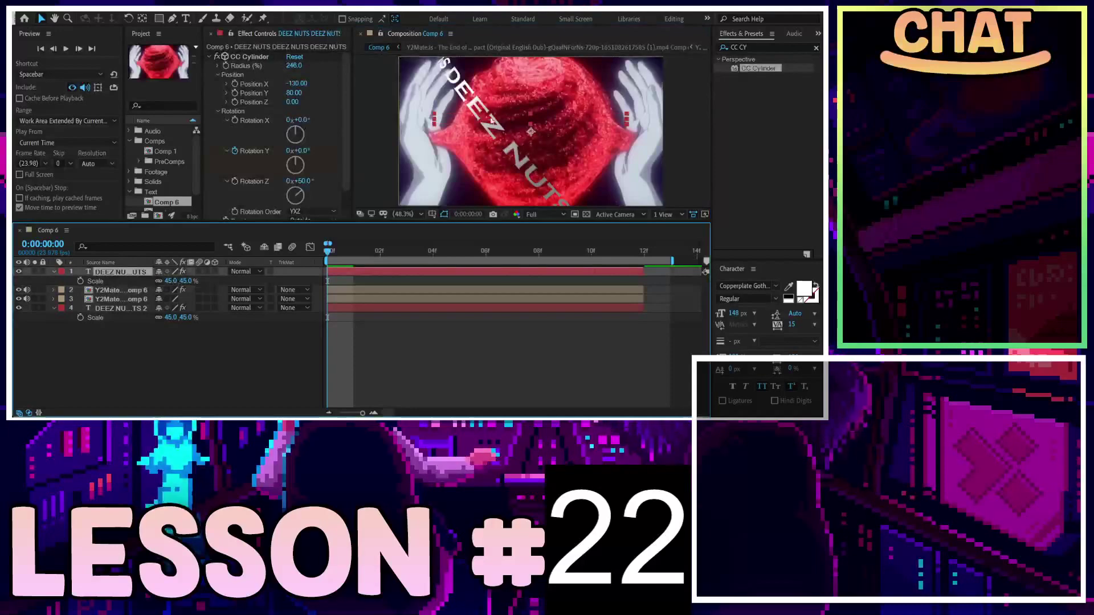
Step: Inspect the Y2Mate footage precomp, return to Comp 6, widen the viewer and play it back
{"action": "left_click", "coordinate": [455, 112]}
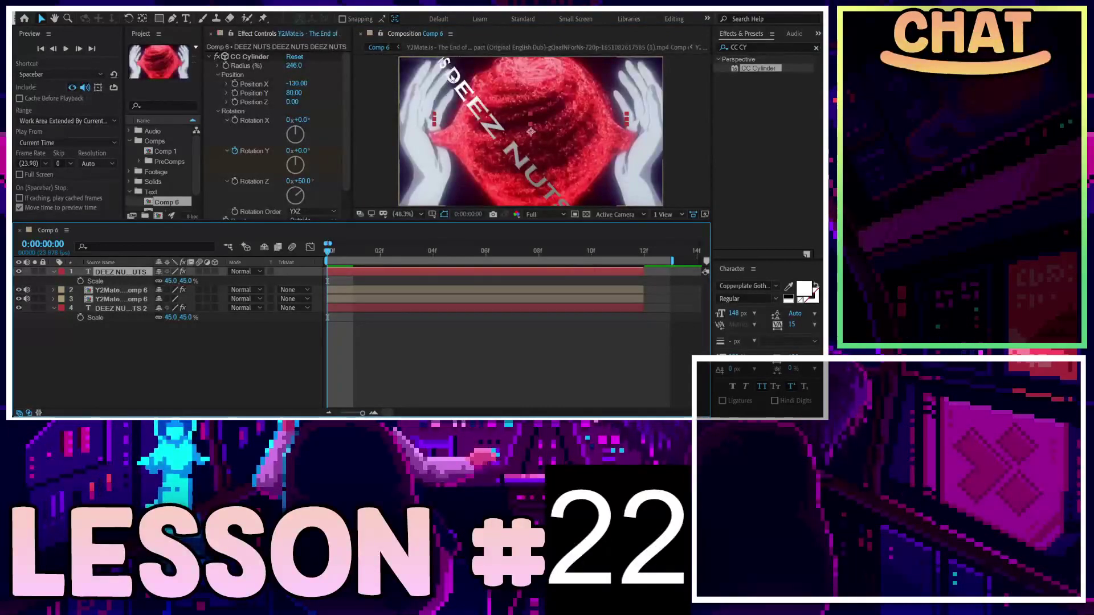
{"action": "double_click", "coordinate": [487, 110]}
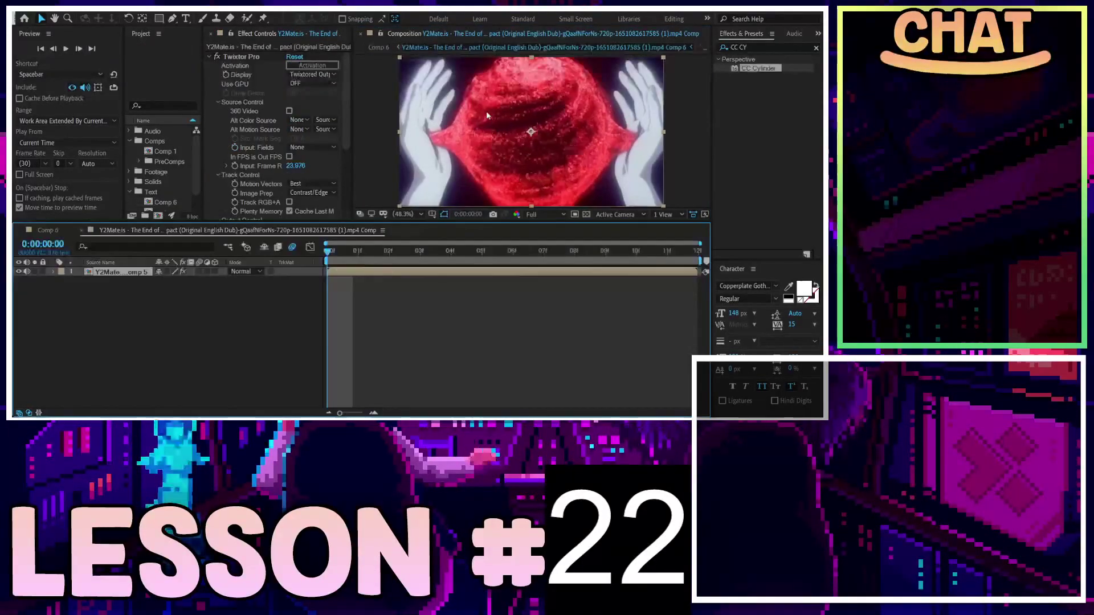
{"action": "left_click", "coordinate": [361, 35]}
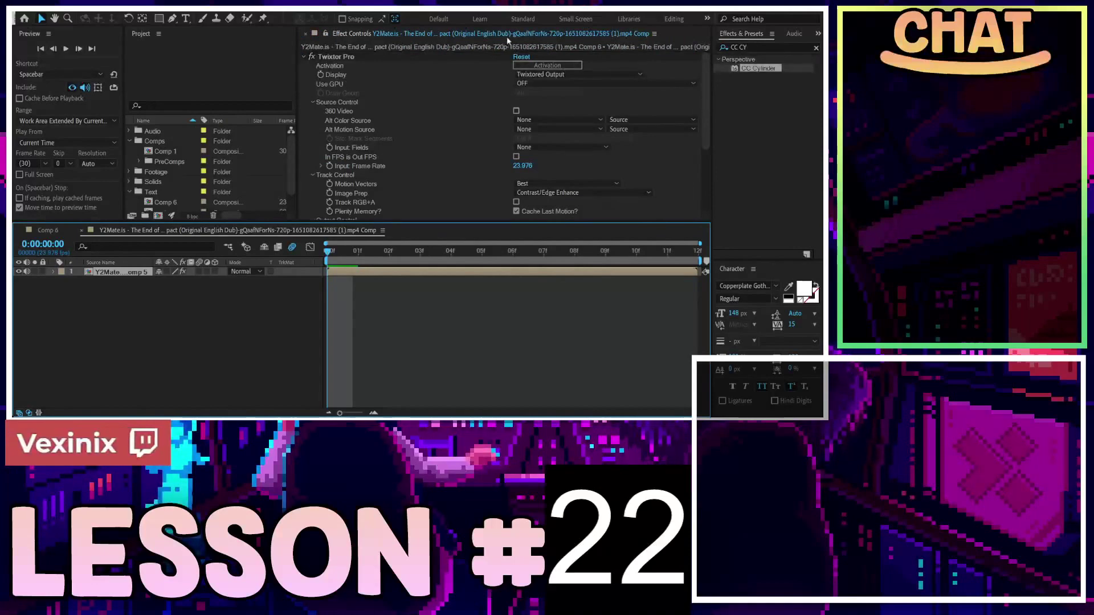
{"action": "left_click", "coordinate": [42, 230]}
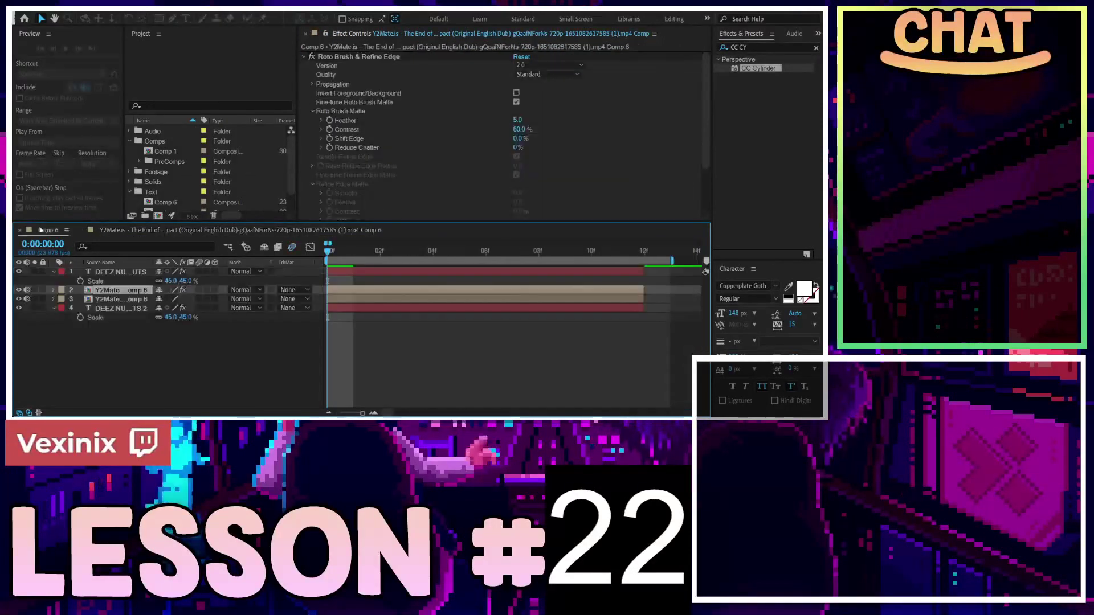
{"action": "double_click", "coordinate": [197, 287]}
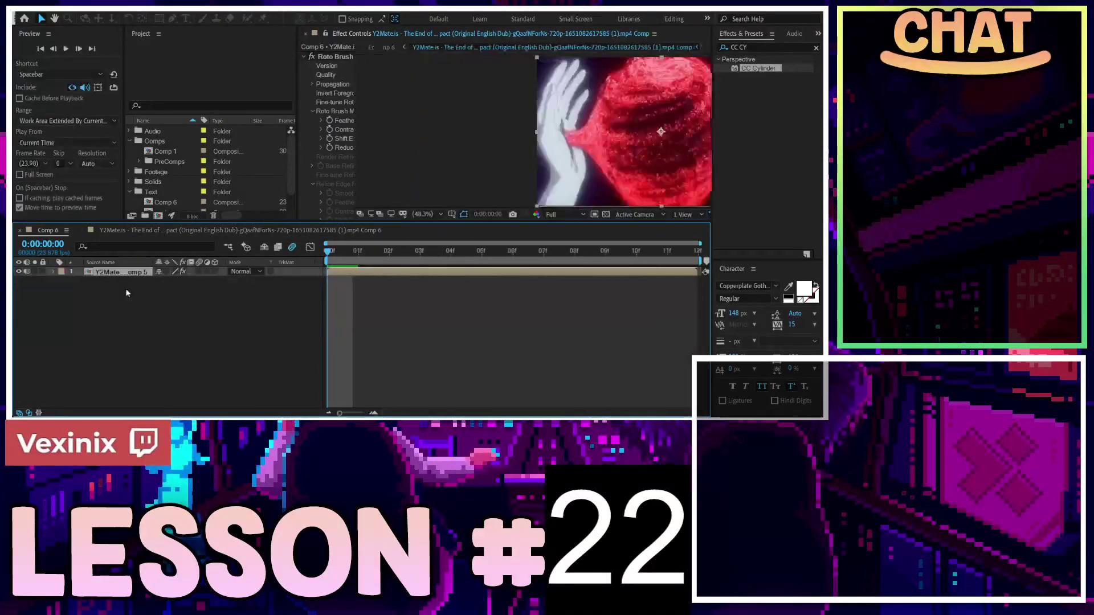
{"action": "left_click", "coordinate": [48, 231]}
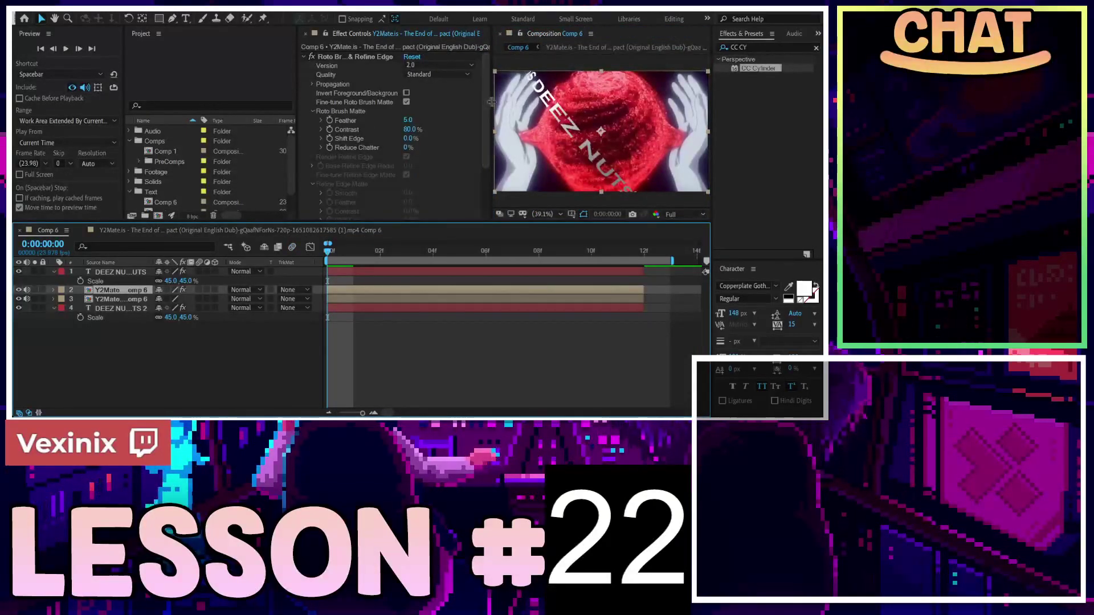
{"action": "left_click_drag", "start_coordinate": [492, 114], "coordinate": [418, 114]}
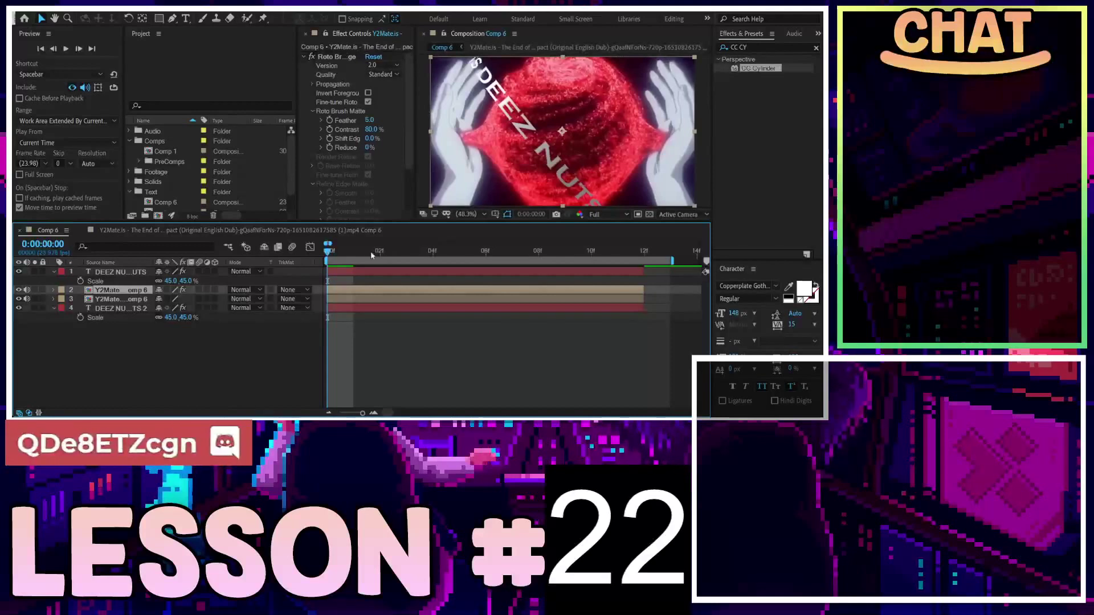
{"action": "key", "text": "space"}
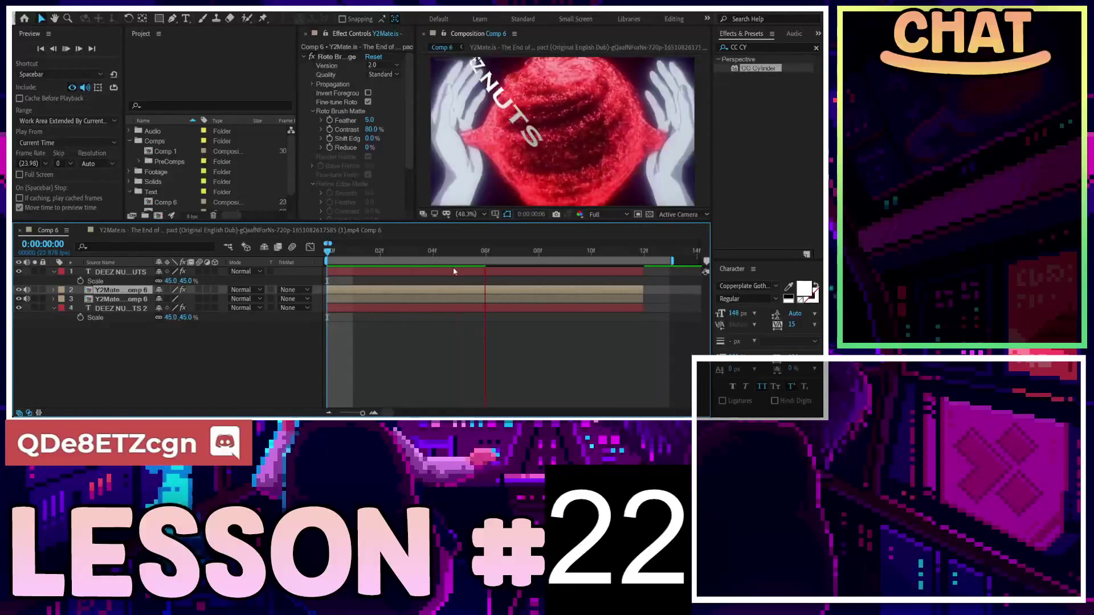
{"action": "left_click", "coordinate": [118, 272]}
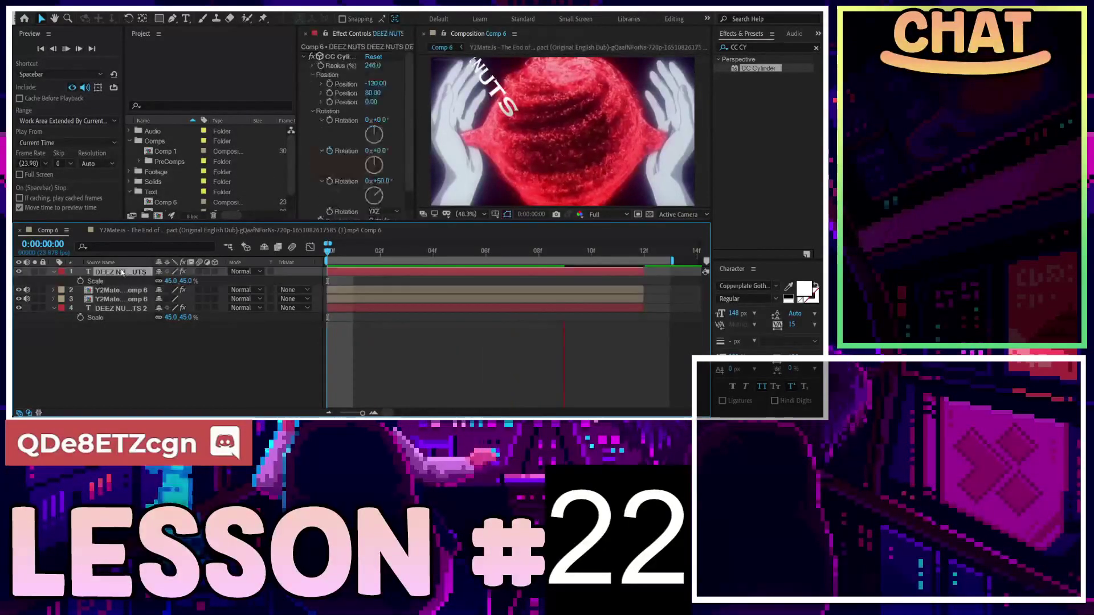
Step: Duplicate the second DEEZ NUTS layer, undo it, and play from the first frame
{"action": "left_click", "coordinate": [131, 308]}
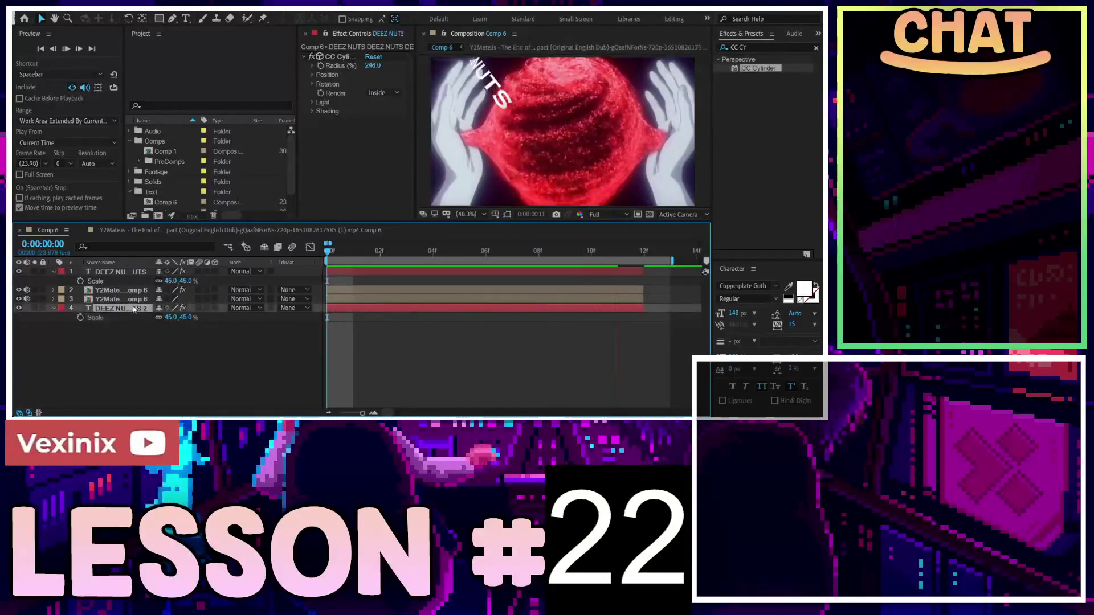
{"action": "key", "text": "ctrl+d"}
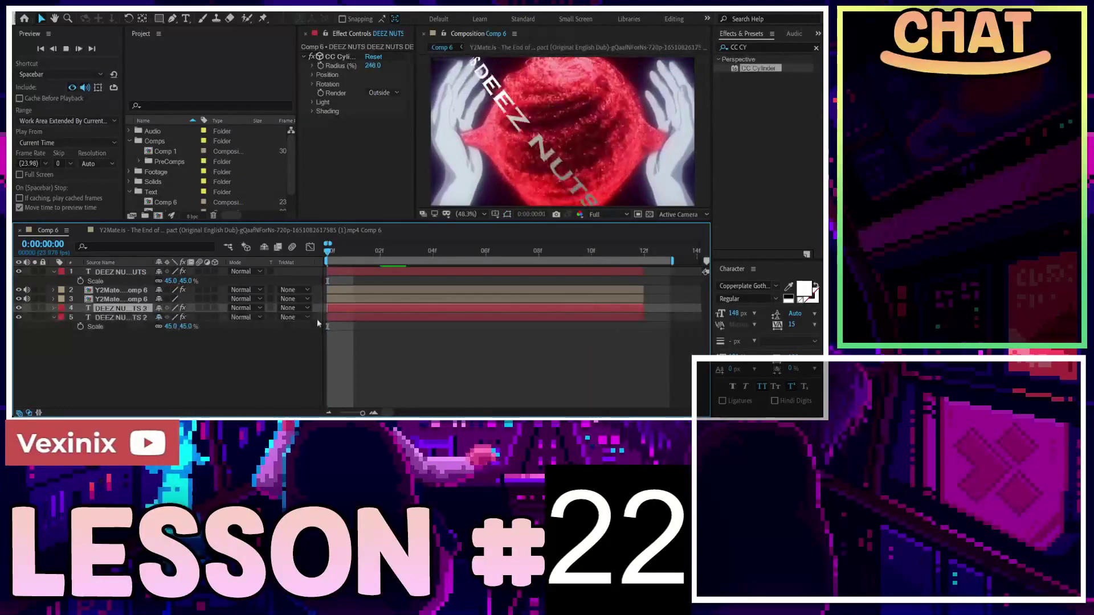
{"action": "key", "text": "ctrl+z"}
{"action": "left_click", "coordinate": [111, 272]}
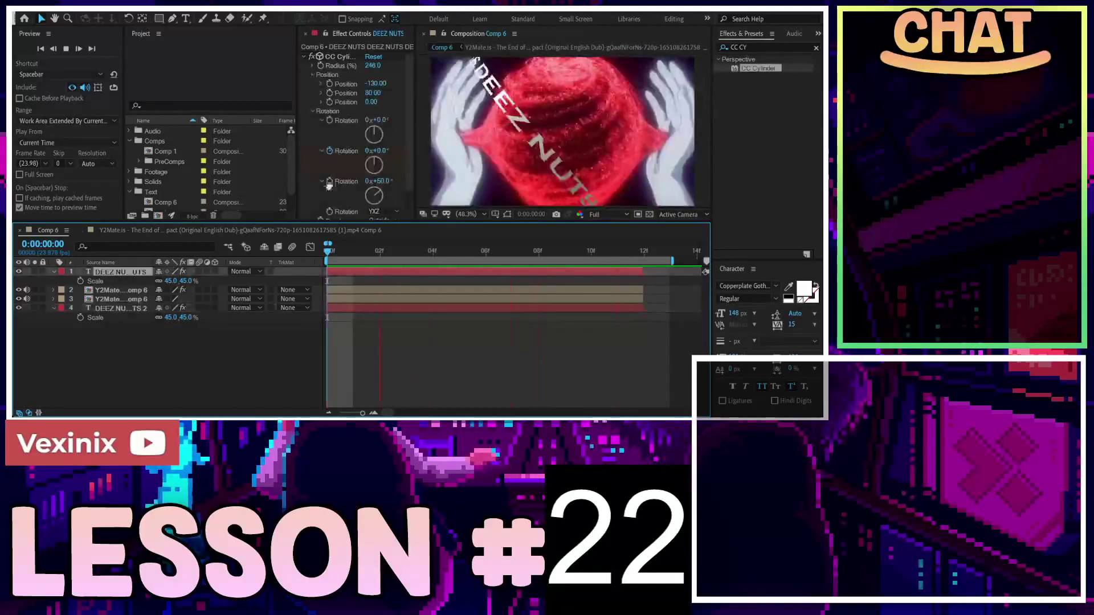
{"action": "key", "text": "space"}
{"action": "key", "text": "ctrl+z"}
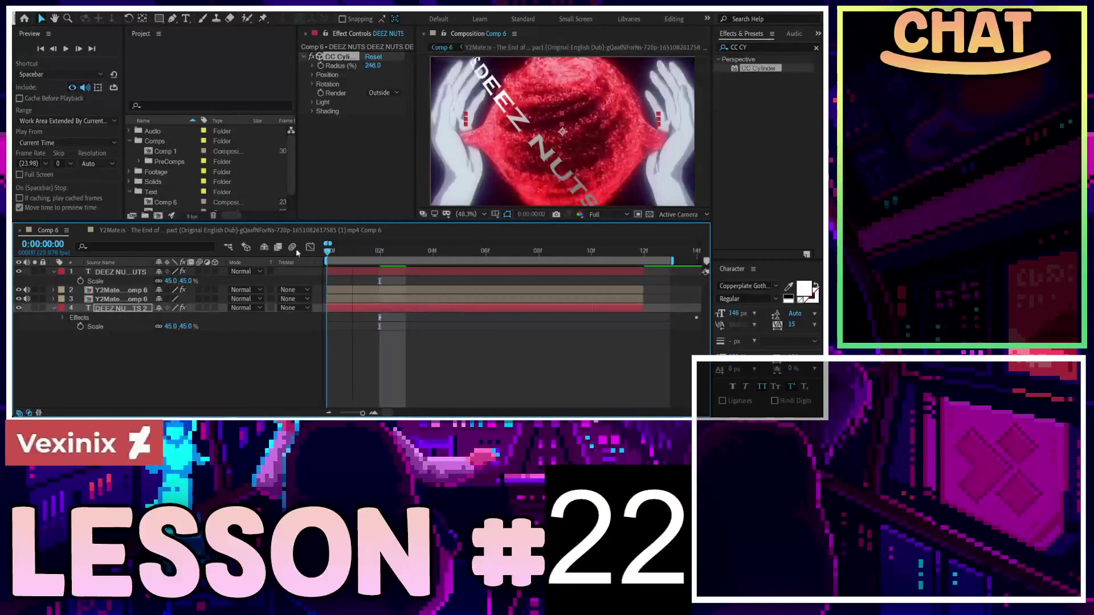
{"action": "key", "text": "Home"}
{"action": "key", "text": "space"}
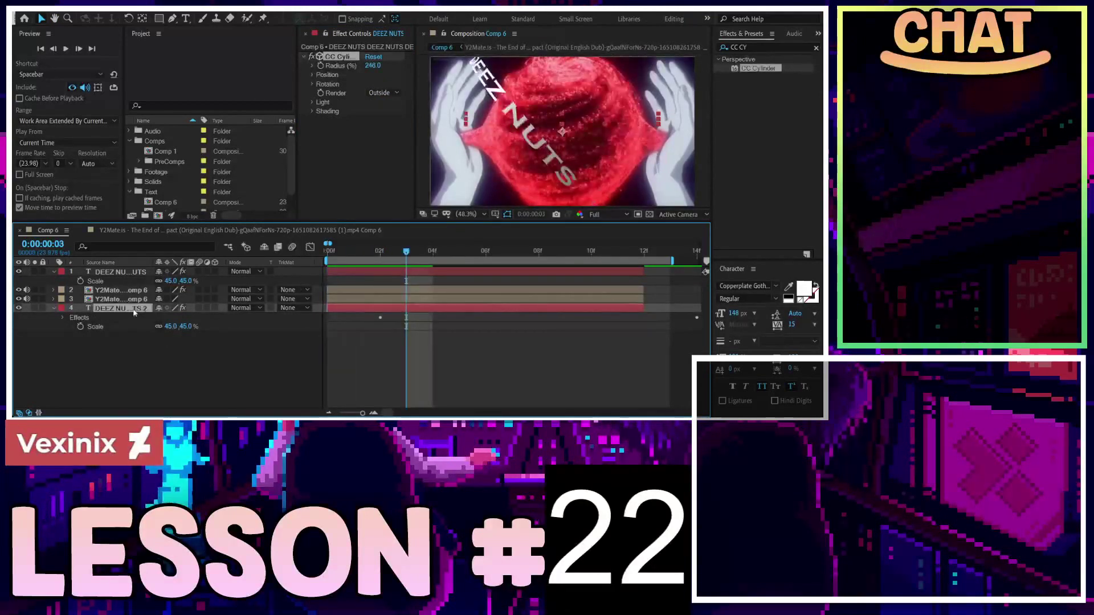
Step: Set the layer's CC Cylinder Render to Inside and preview from the first frame
{"action": "left_click", "coordinate": [382, 92]}
{"action": "left_click", "coordinate": [402, 113]}
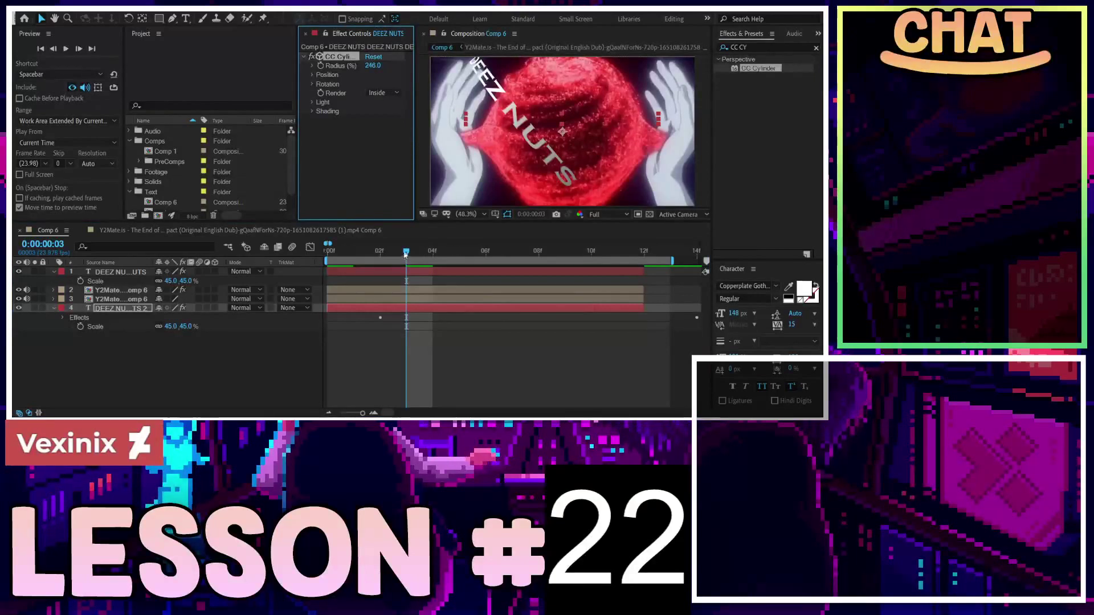
{"action": "left_click_drag", "start_coordinate": [405, 254], "coordinate": [303, 252]}
{"action": "key", "text": "space"}
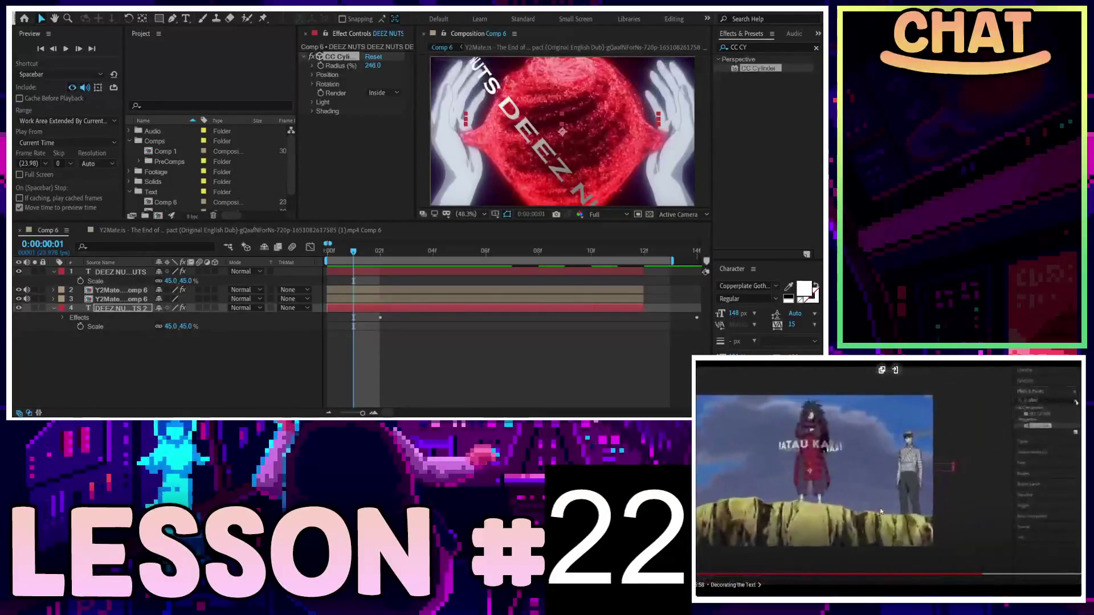
{"action": "left_click", "coordinate": [525, 387]}
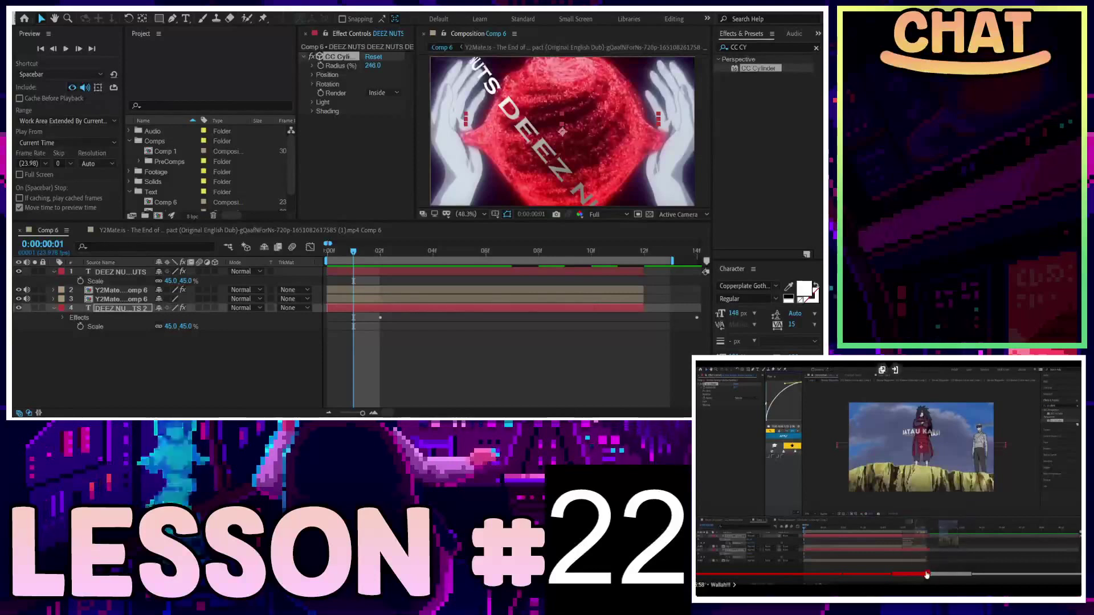
{"action": "left_click", "coordinate": [907, 574]}
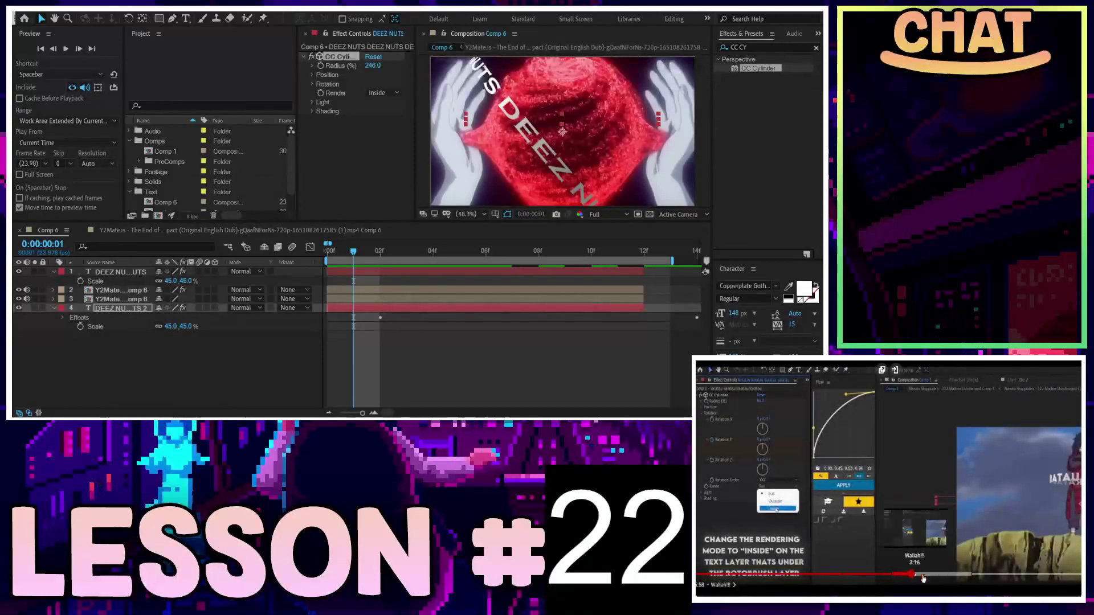
{"action": "left_click", "coordinate": [968, 575]}
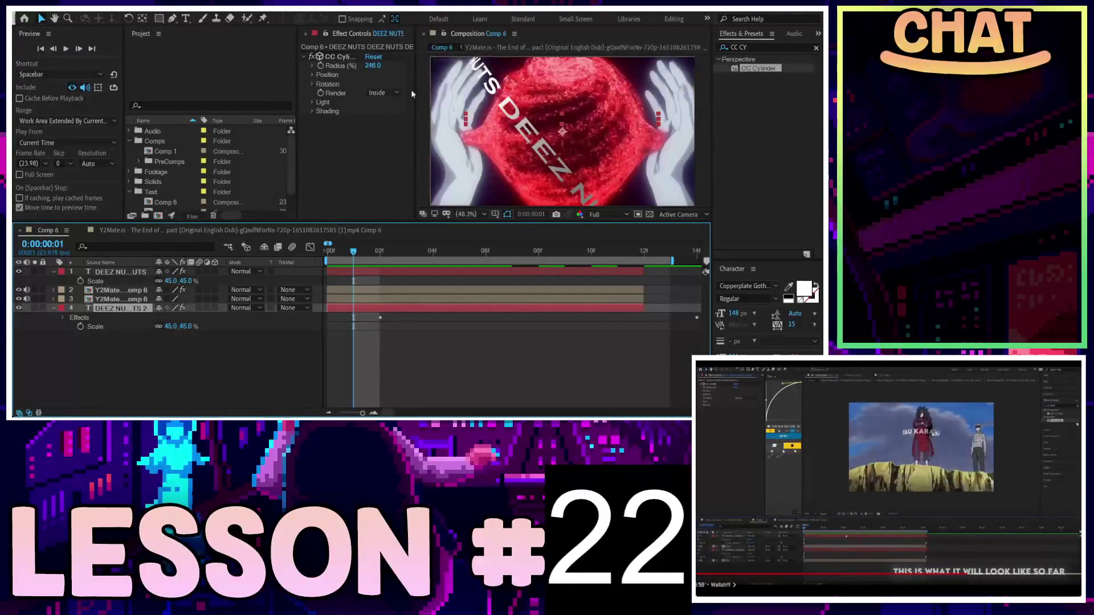
{"action": "left_click", "coordinate": [120, 271]}
{"action": "scroll", "coordinate": [334, 152], "scroll_direction": "down", "scroll_amount": 2}
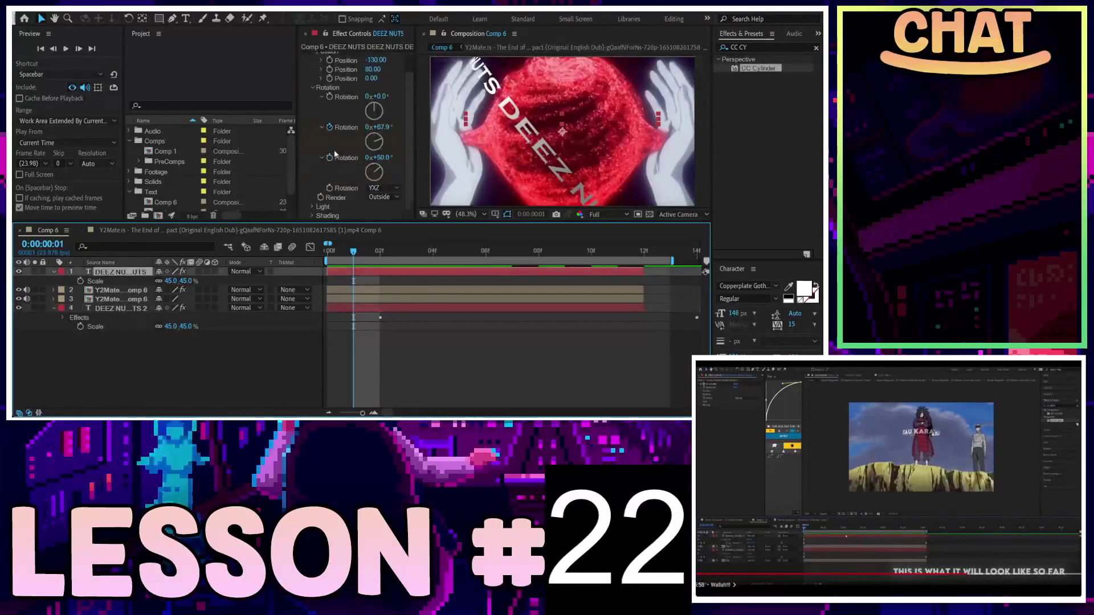
{"action": "left_click", "coordinate": [336, 256]}
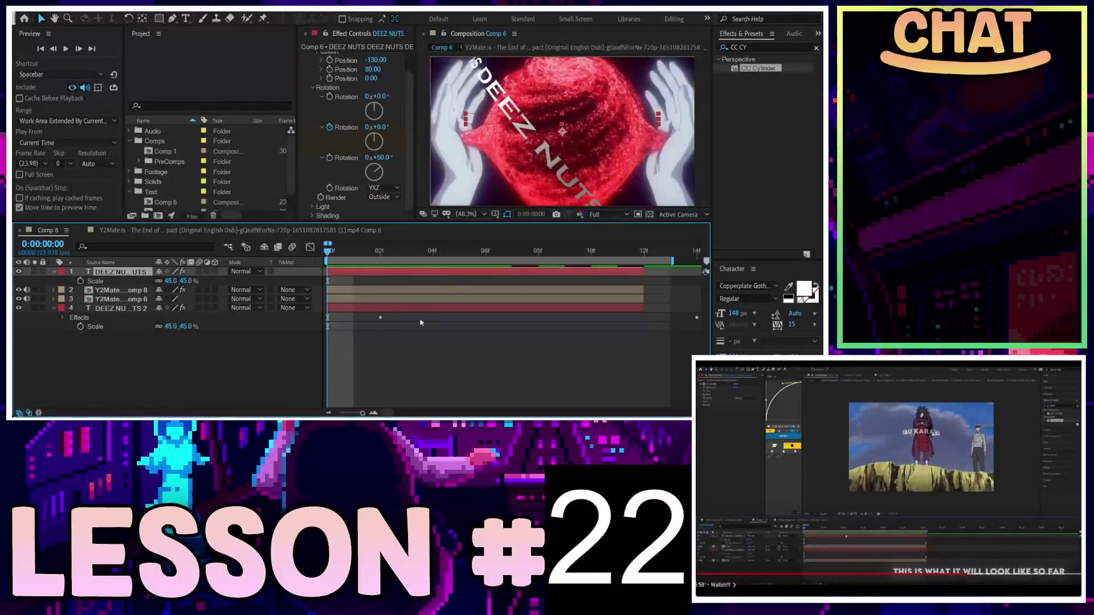
{"action": "left_click", "coordinate": [131, 308]}
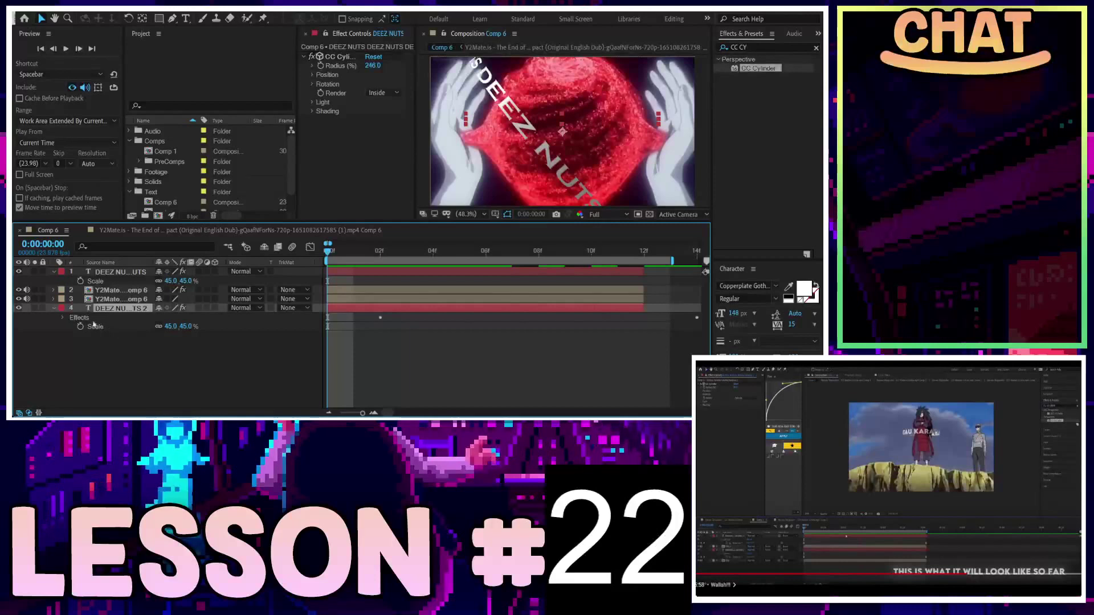
Step: Move layer 4's CC Cylinder Rotation Y end keyframe to frame 12 and preview the slower spin
{"action": "left_click", "coordinate": [65, 318]}
{"action": "left_click", "coordinate": [71, 327]}
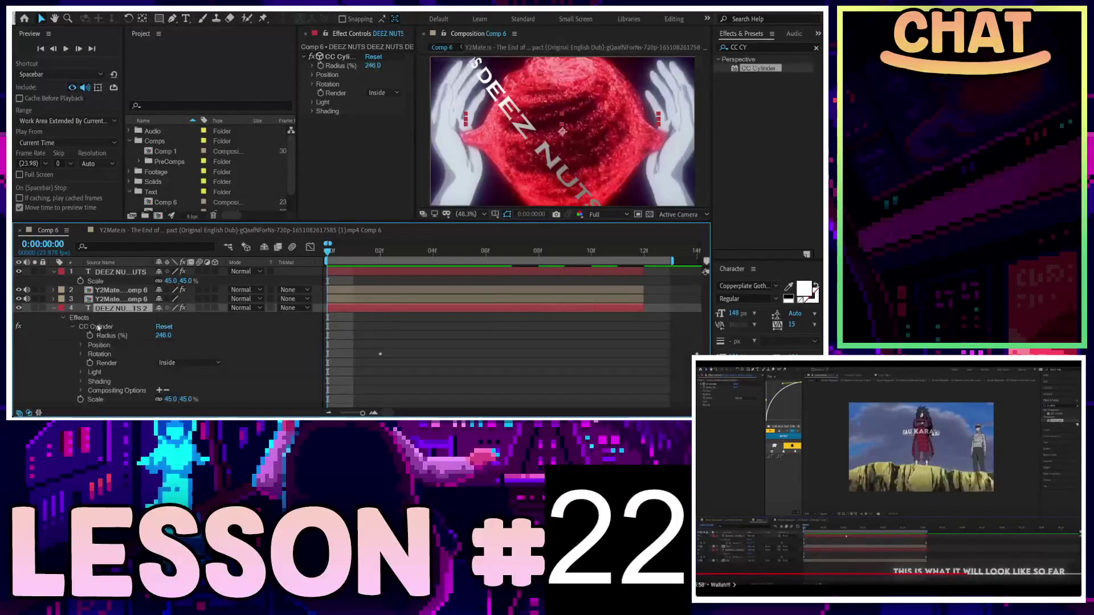
{"action": "left_click", "coordinate": [387, 356]}
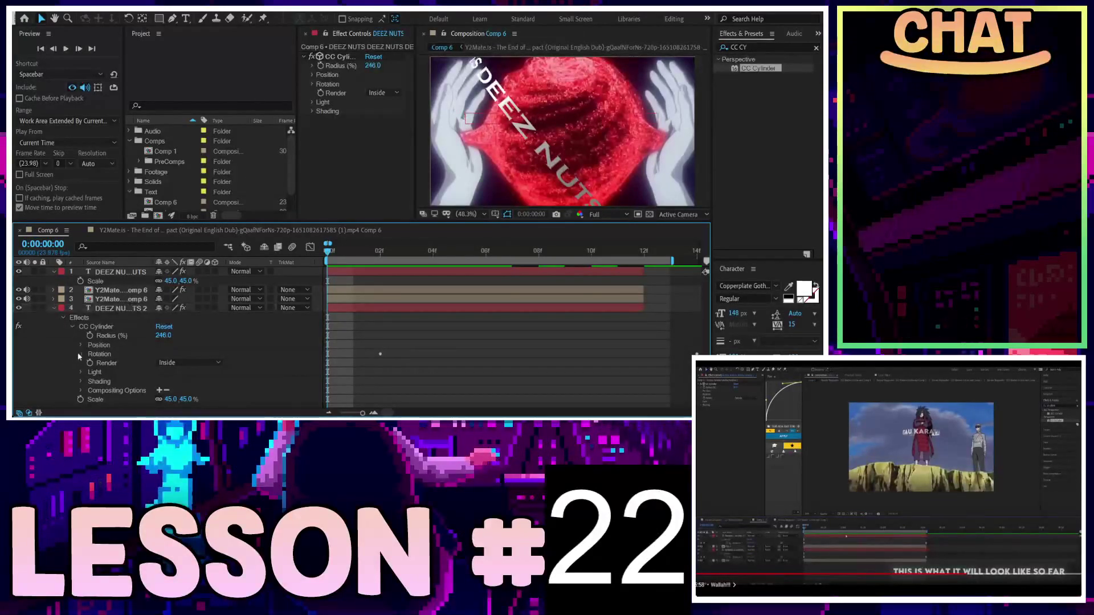
{"action": "left_click", "coordinate": [80, 355]}
{"action": "left_click", "coordinate": [381, 373]}
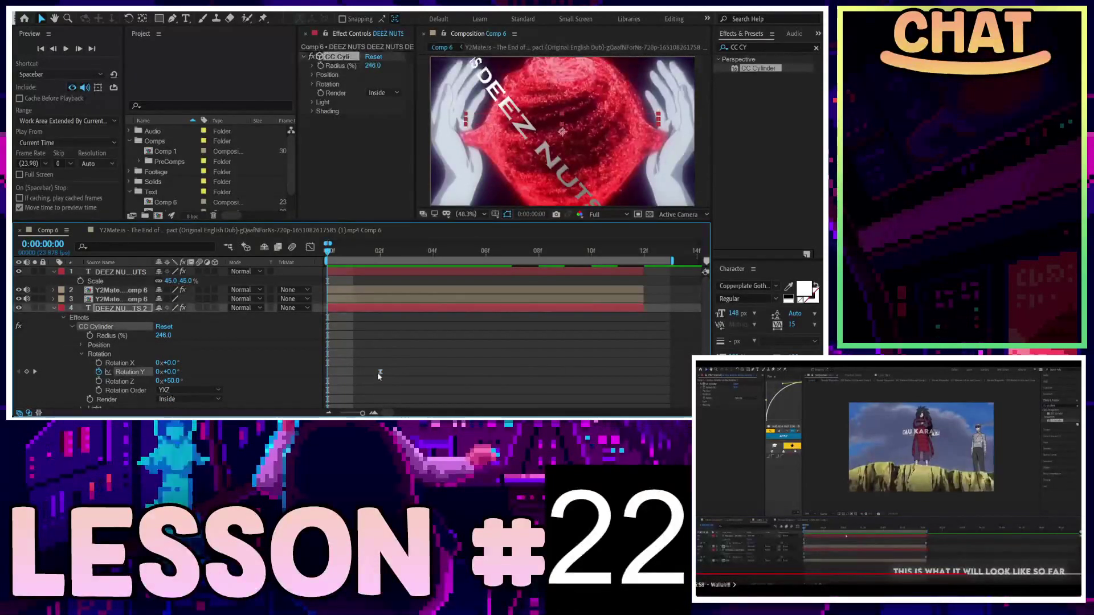
{"action": "left_click", "coordinate": [650, 376]}
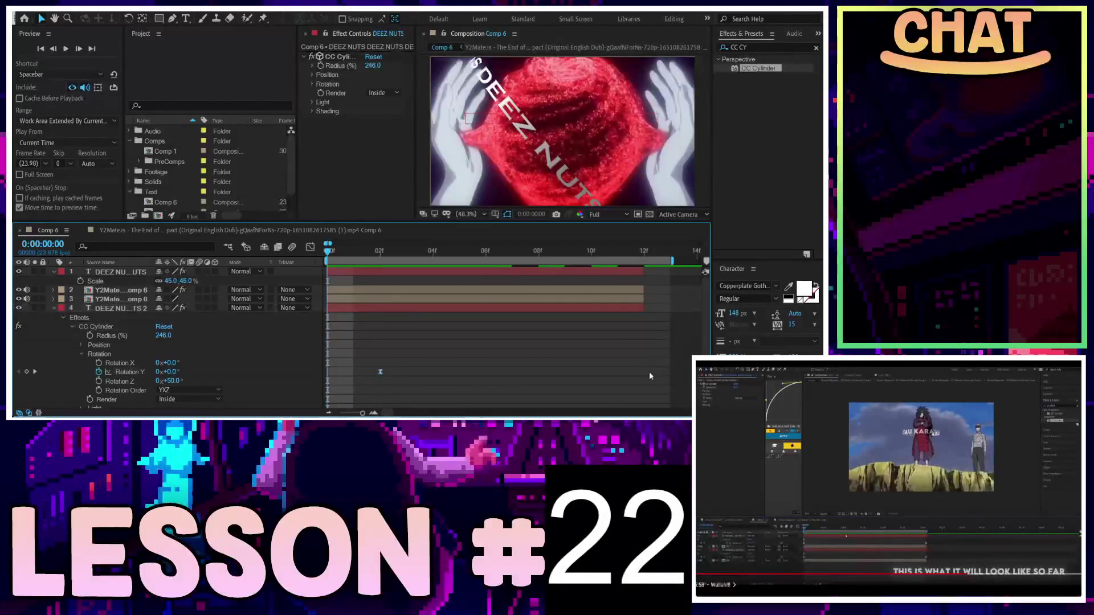
{"action": "key", "text": "ctrl+z"}
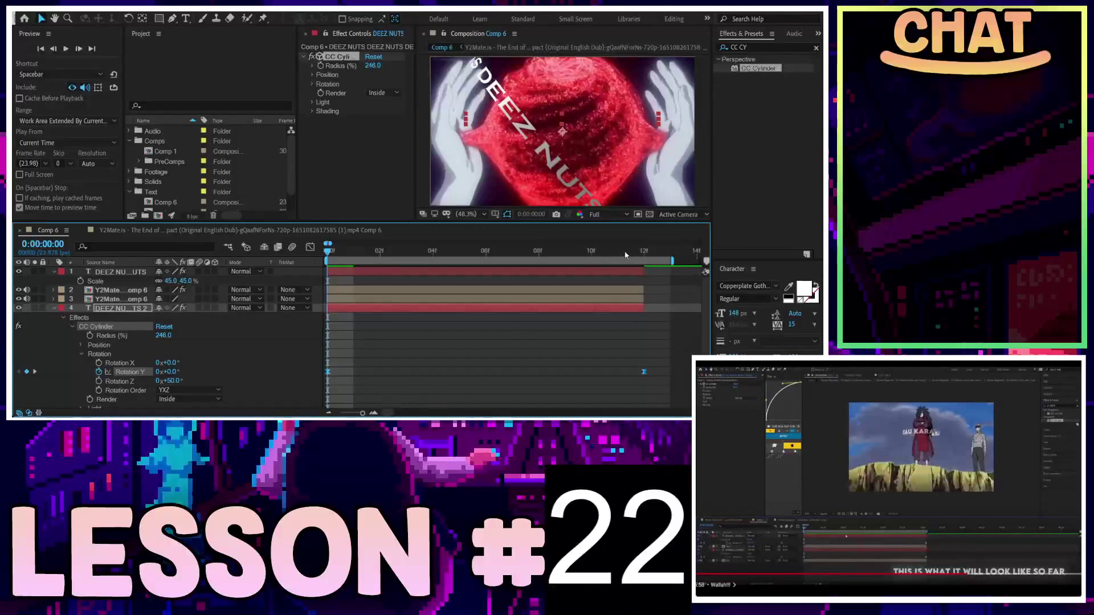
{"action": "mouse_move", "coordinate": [598, 253]}
{"action": "left_mouse_down"}
{"action": "mouse_move", "coordinate": [406, 251]}
{"action": "mouse_move", "coordinate": [641, 241]}
{"action": "left_mouse_up"}
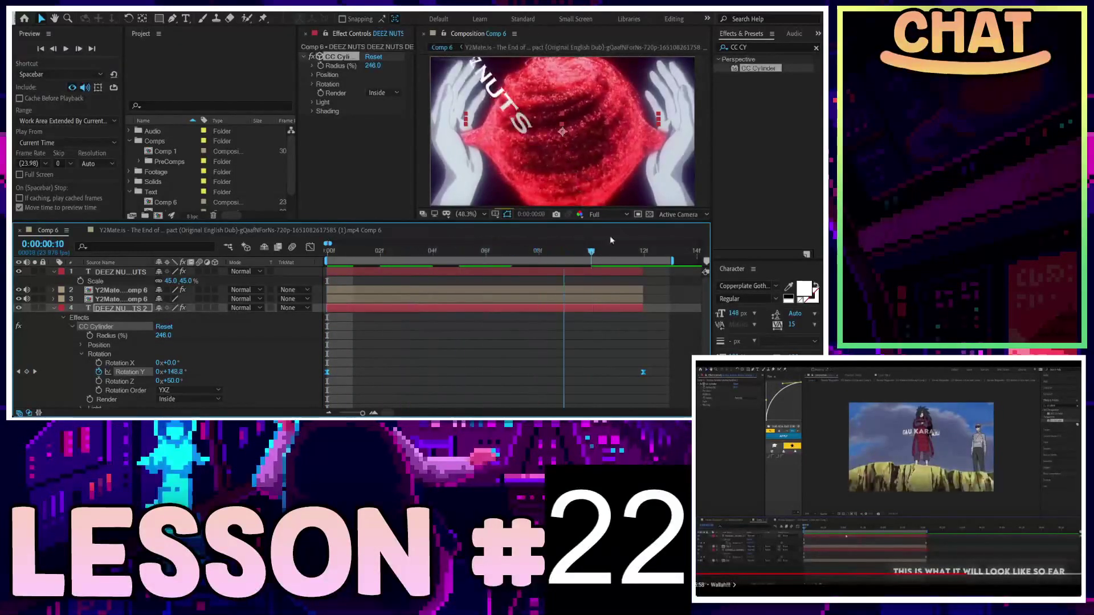
{"action": "key", "text": "space"}
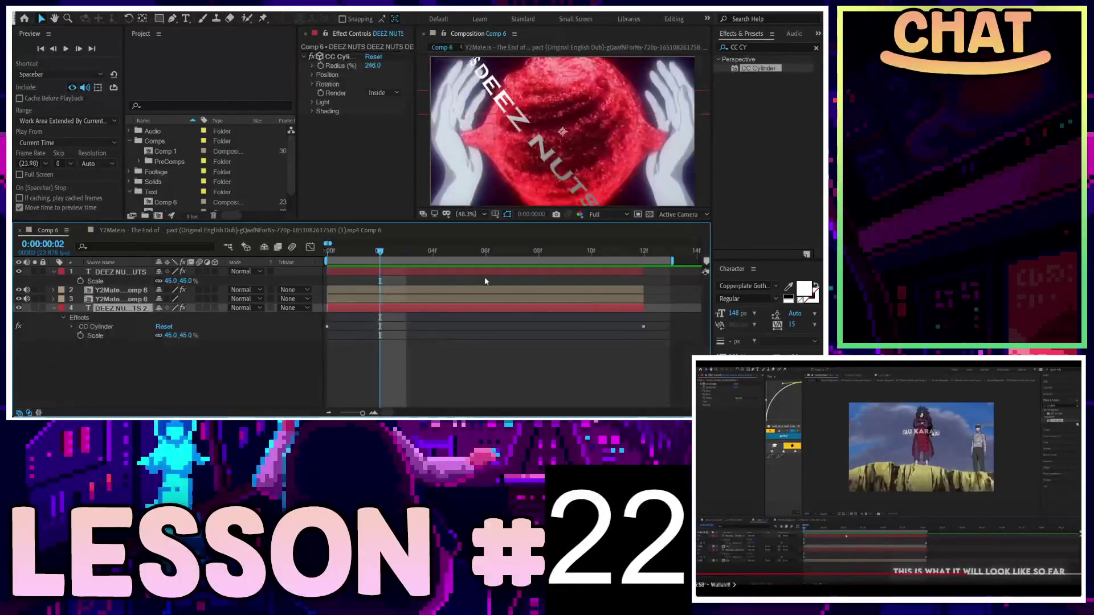
Step: Undo the scaling so both DEEZ NUTS text layers read 100.0% Scale again
{"action": "key", "text": "s"}
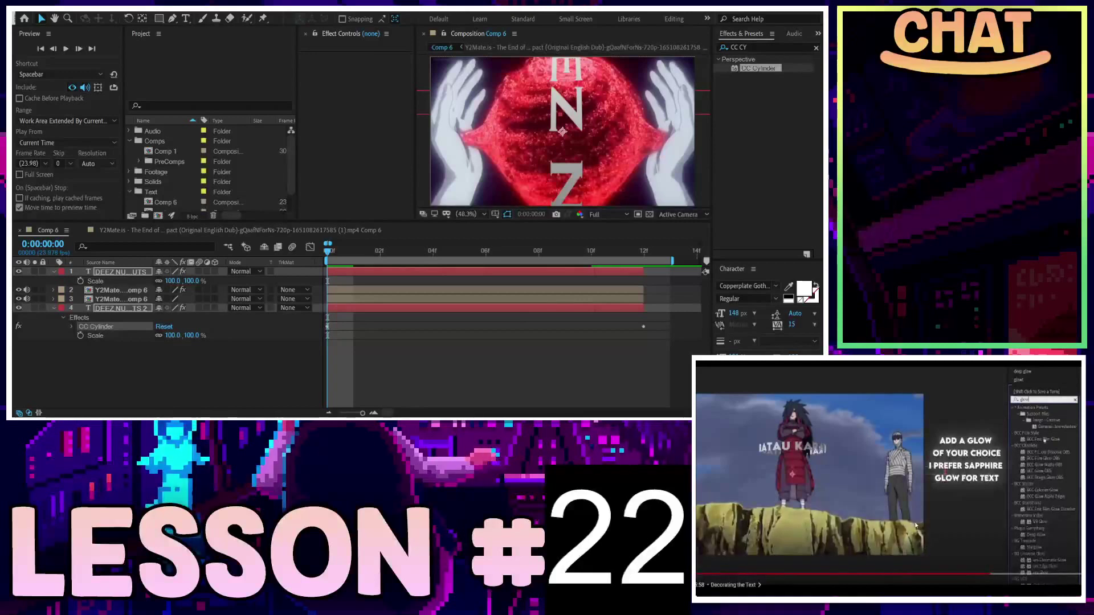
Step: Search Effects & Presets for 'glow' and drag Sapphire Lighting's S_Glow toward the text layers
{"action": "key", "text": "alt+Tab"}
{"action": "left_click", "coordinate": [760, 49]}
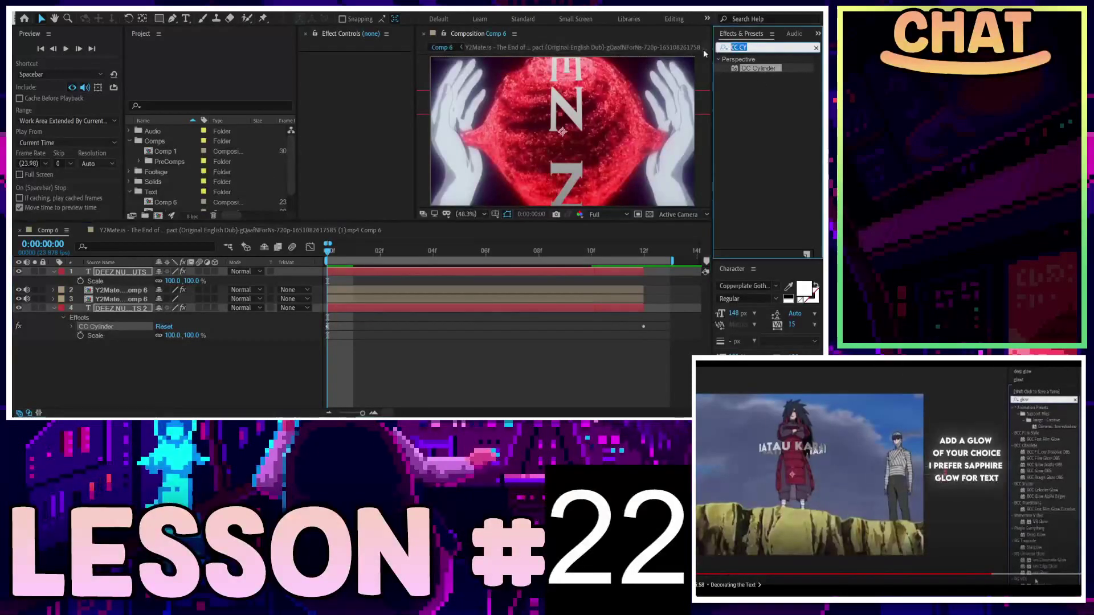
{"action": "type", "text": "glow"}
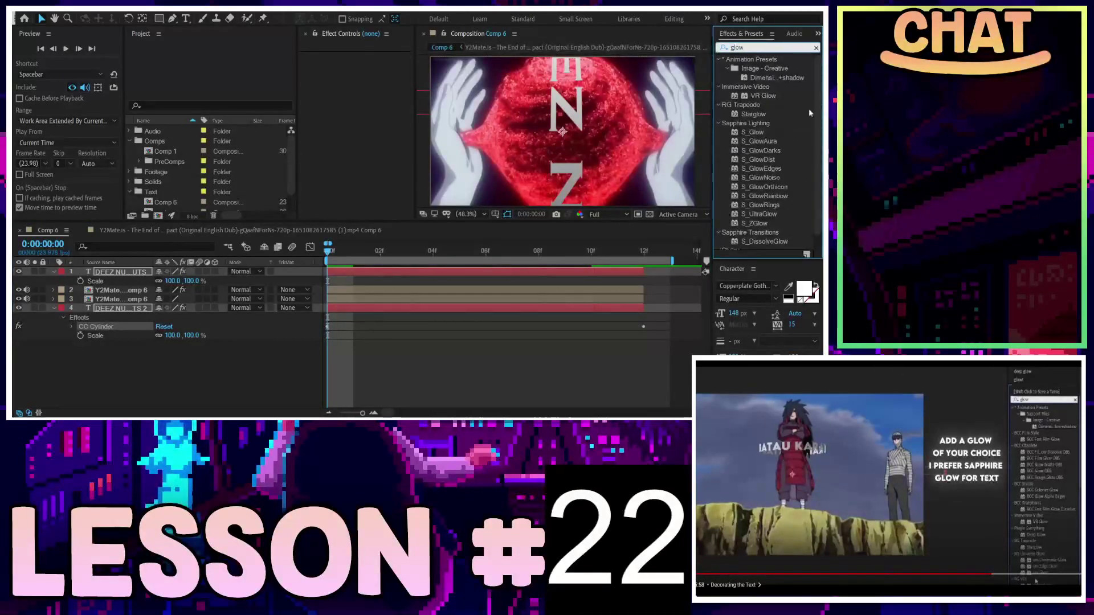
{"action": "mouse_move", "coordinate": [755, 132]}
{"action": "left_mouse_down"}
{"action": "mouse_move", "coordinate": [134, 278]}
{"action": "mouse_move", "coordinate": [118, 409]}
{"action": "left_mouse_up"}
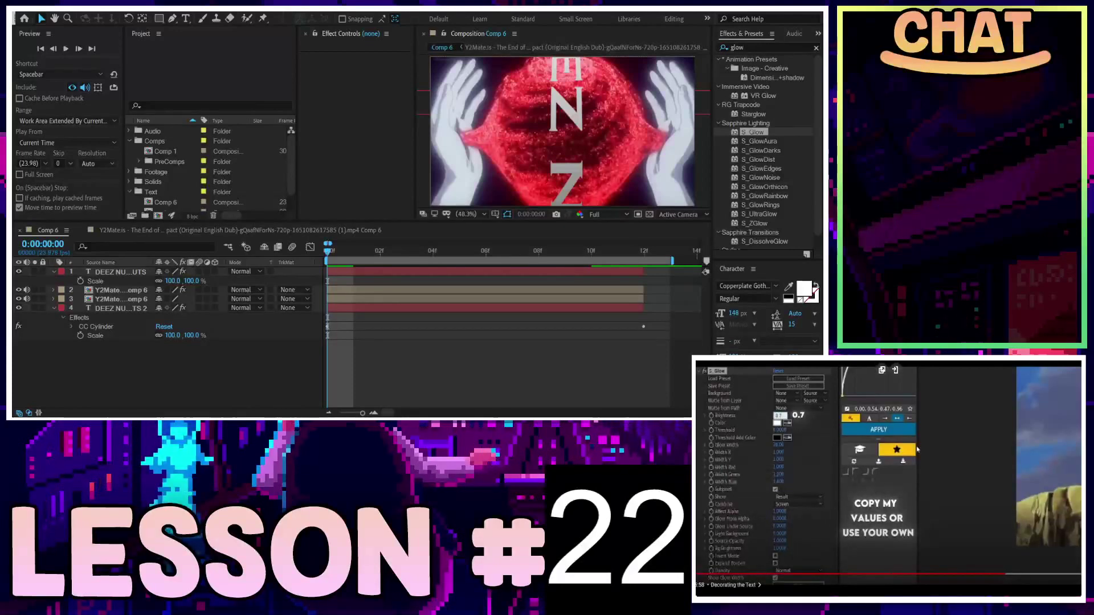
Step: Apply S_Glow to the top DEEZ NUTS layer with Brightness 2 and Glow Width 120
{"action": "mouse_move", "coordinate": [755, 133]}
{"action": "left_mouse_down"}
{"action": "mouse_move", "coordinate": [123, 292]}
{"action": "mouse_move", "coordinate": [122, 272]}
{"action": "left_mouse_up"}
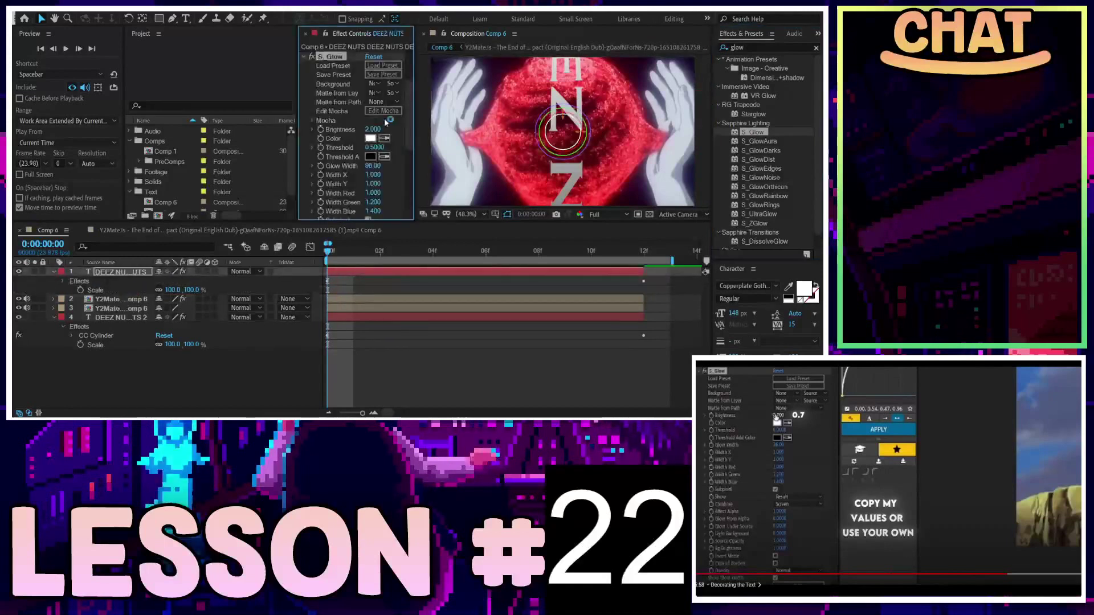
{"action": "left_click", "coordinate": [373, 130]}
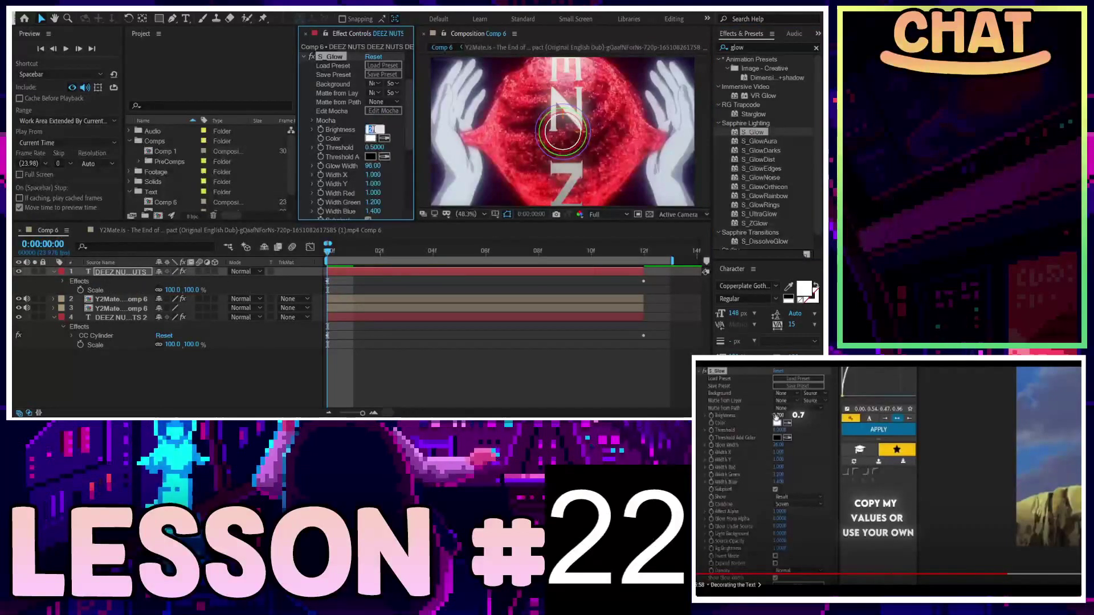
{"action": "type", "text": "0.7"}
{"action": "key", "text": "Return"}
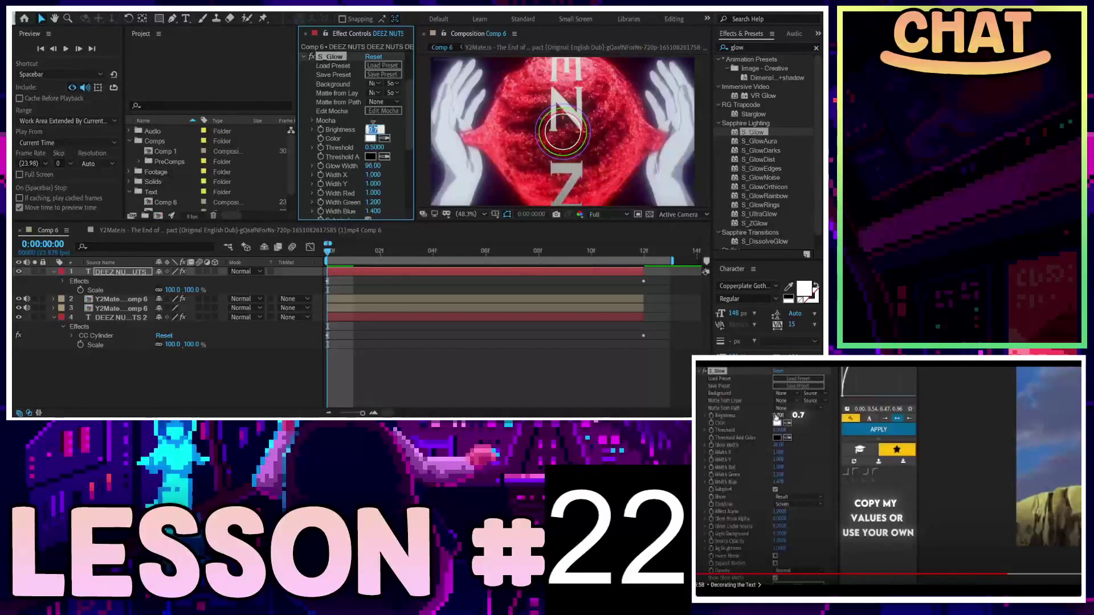
{"action": "key", "text": "Return"}
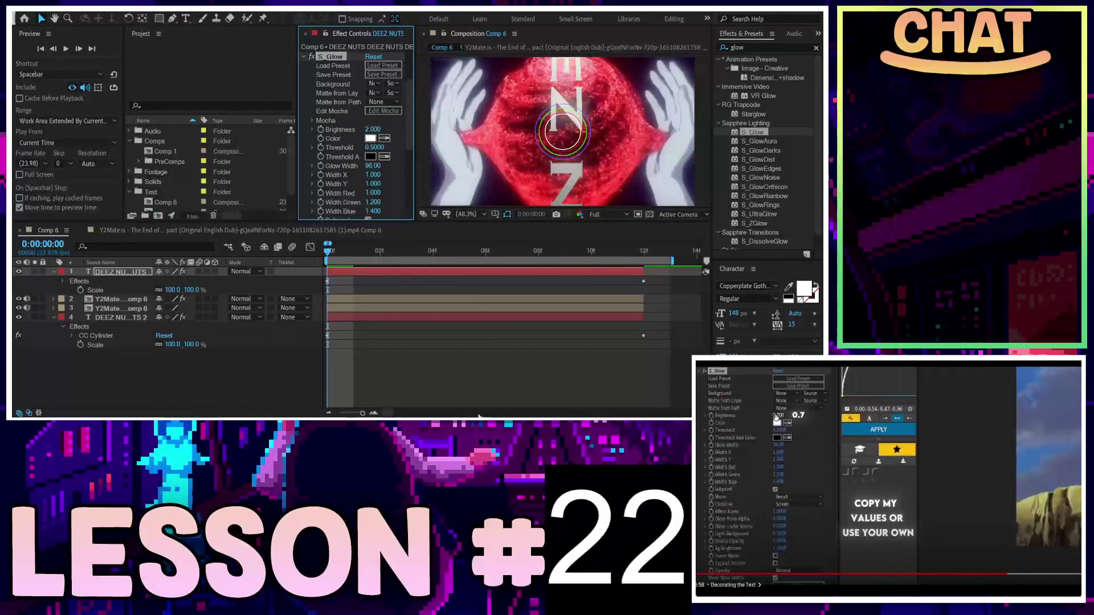
{"action": "mouse_move", "coordinate": [985, 482]}
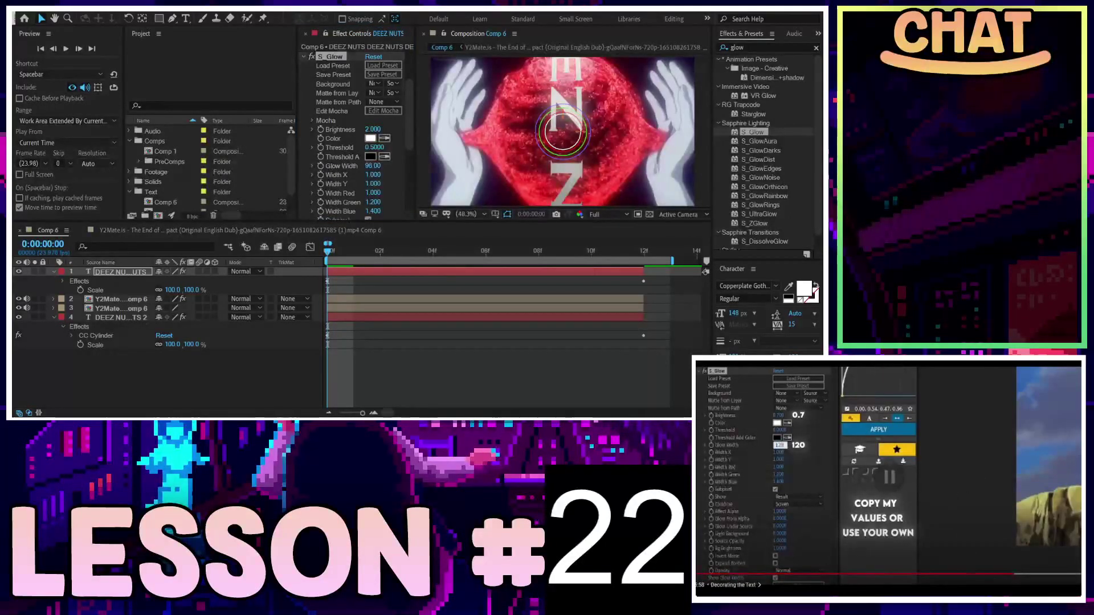
{"action": "left_click", "coordinate": [378, 172]}
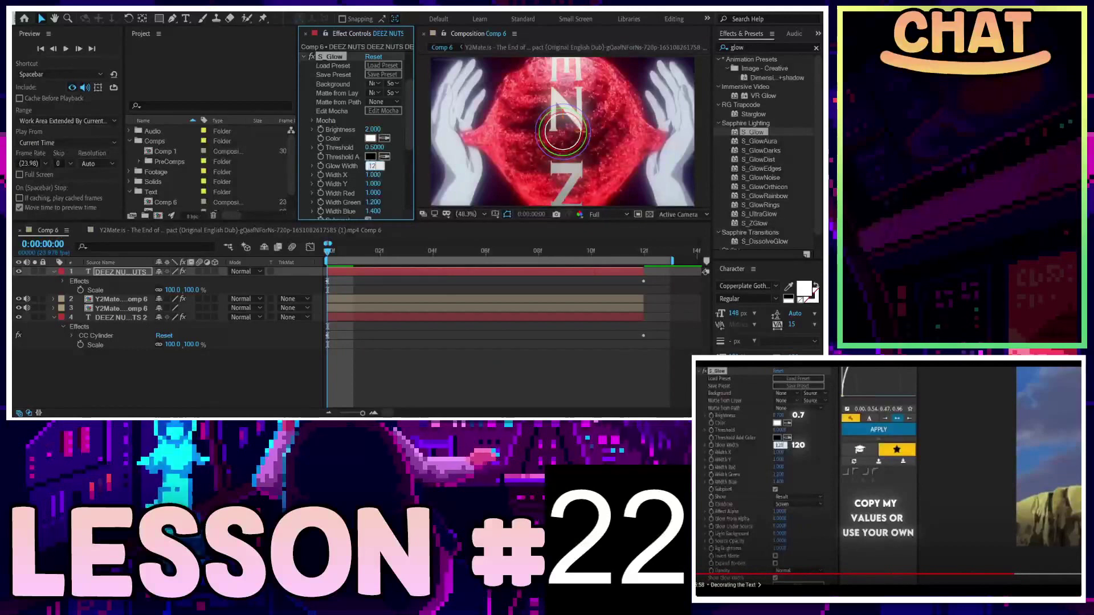
{"action": "type", "text": "0.00"}
{"action": "key", "text": "Return"}
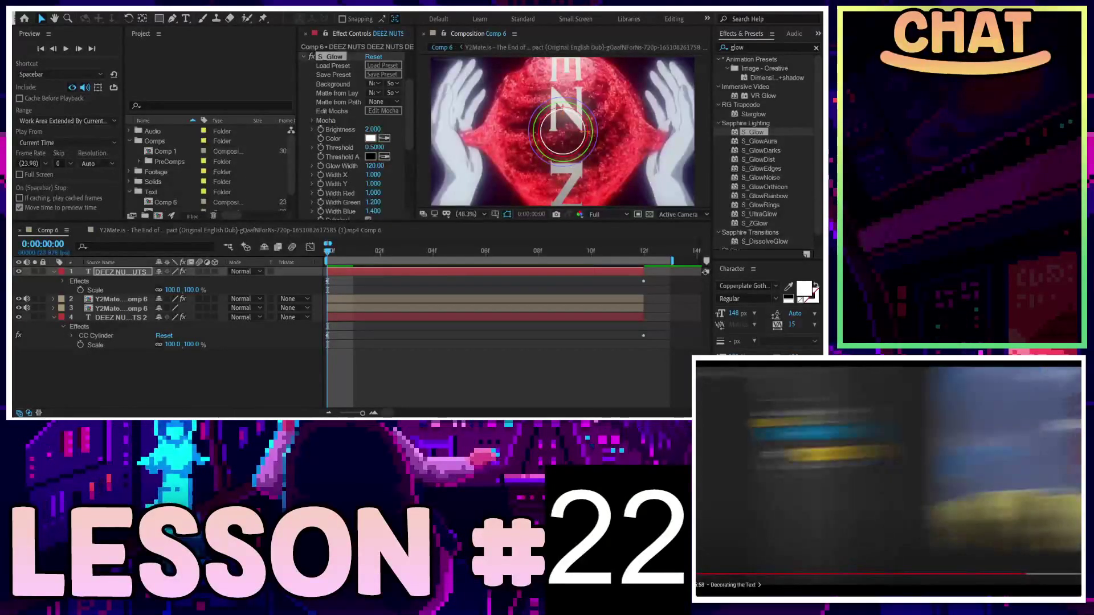
Step: Search for 'drop shad' and apply the plain Drop Shadow effect to the DEEZ NUTS text layer
{"action": "left_click", "coordinate": [380, 230]}
{"action": "scroll", "coordinate": [365, 171], "scroll_direction": "down", "scroll_amount": 5}
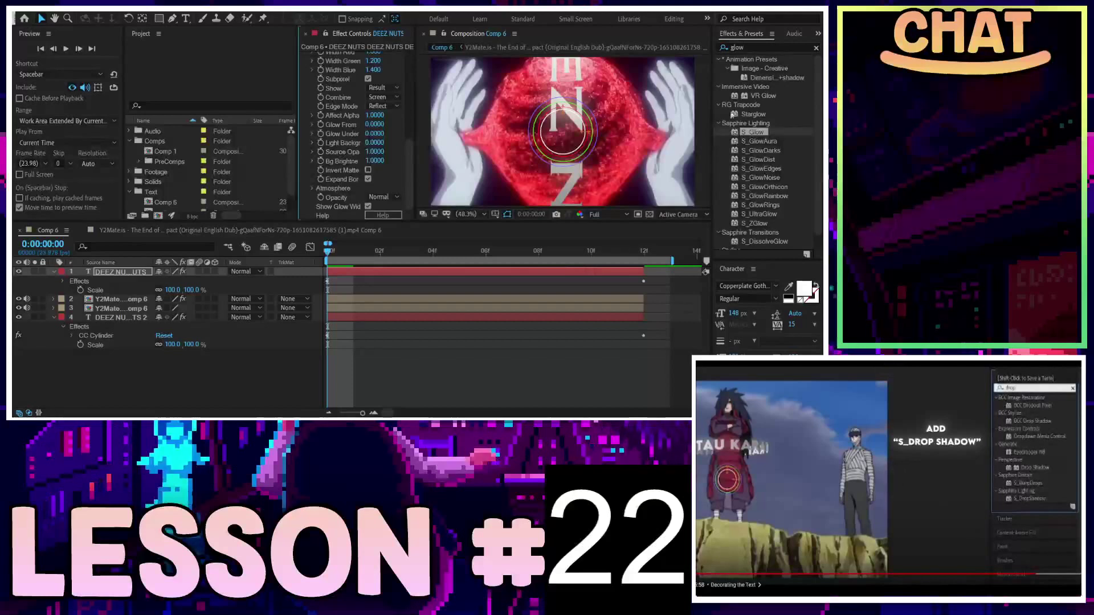
{"action": "double_click", "coordinate": [754, 47]}
{"action": "type", "text": "drop shad"}
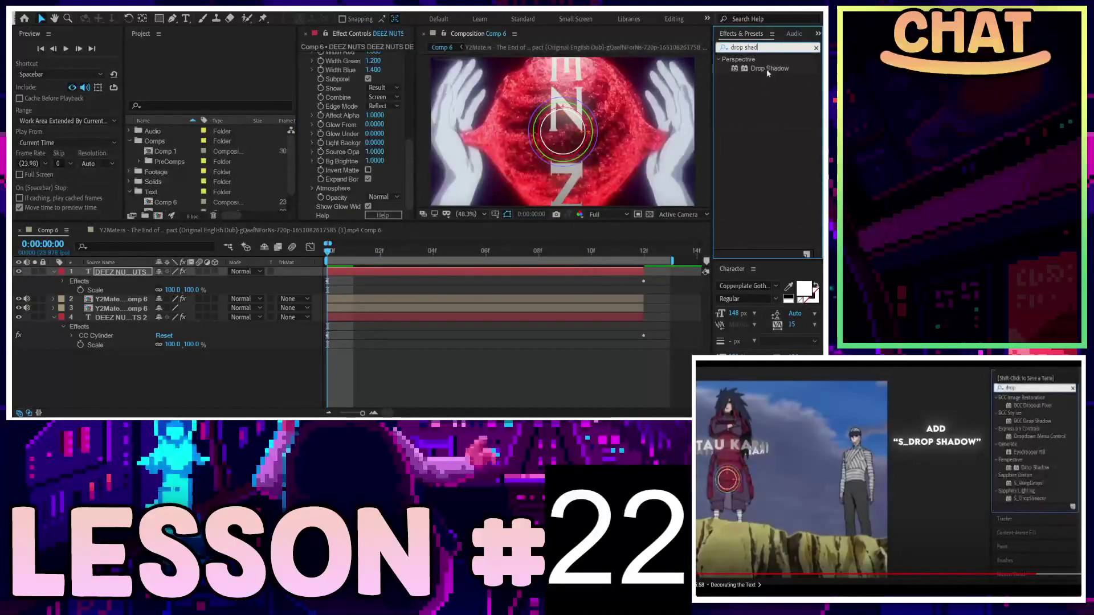
{"action": "left_click_drag", "start_coordinate": [768, 71], "coordinate": [138, 274]}
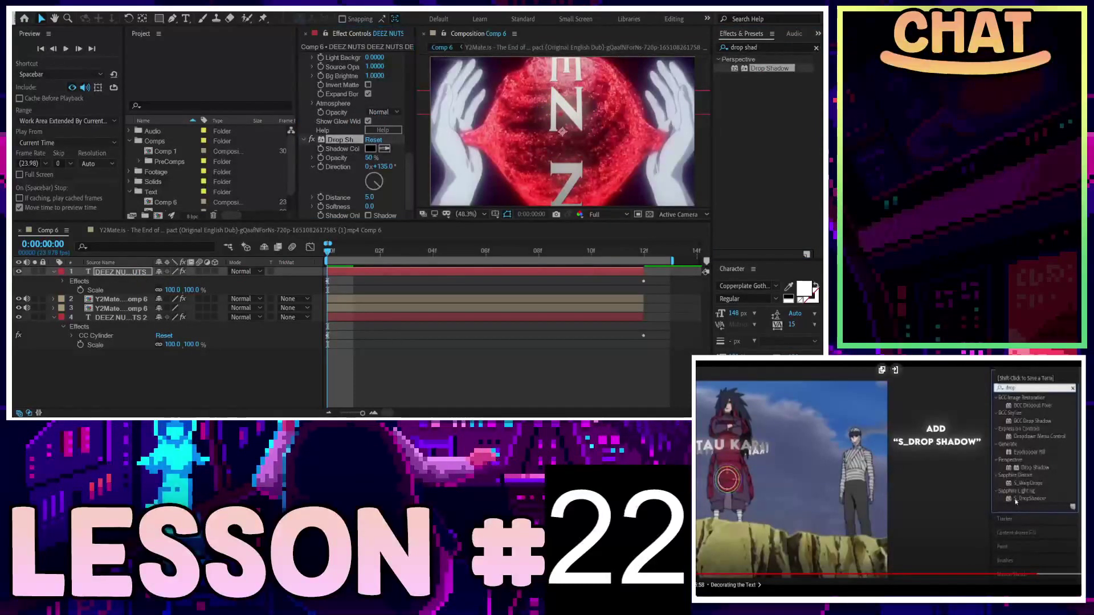
Step: Apply Sapphire S_DropShadow from an 's_drop' search and delete the plain Drop Shadow
{"action": "left_click", "coordinate": [771, 49]}
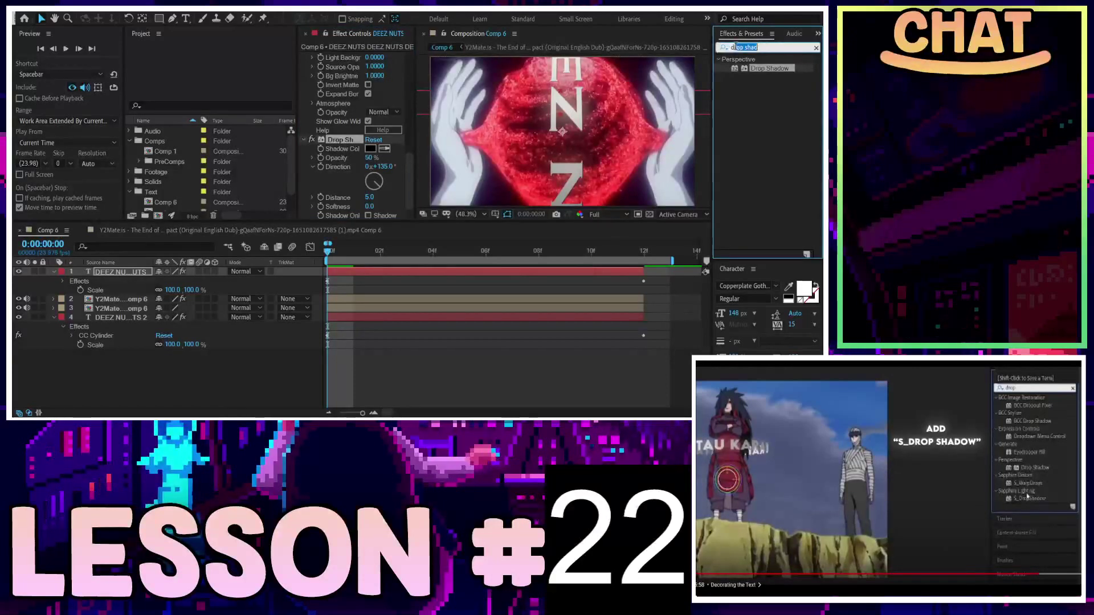
{"action": "type", "text": "s_drop"}
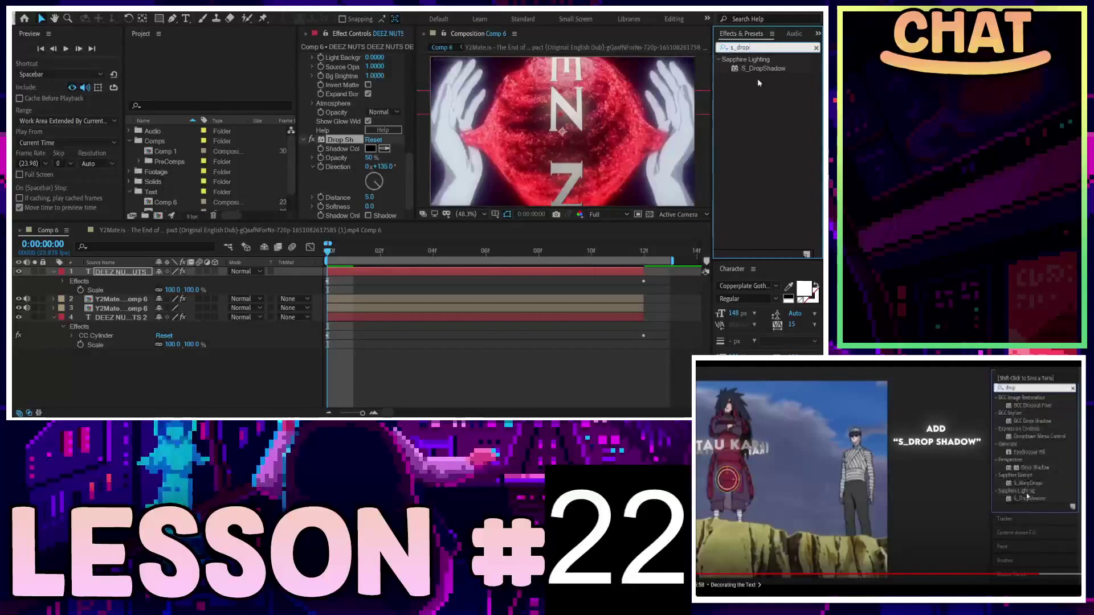
{"action": "left_click_drag", "start_coordinate": [766, 69], "coordinate": [400, 165]}
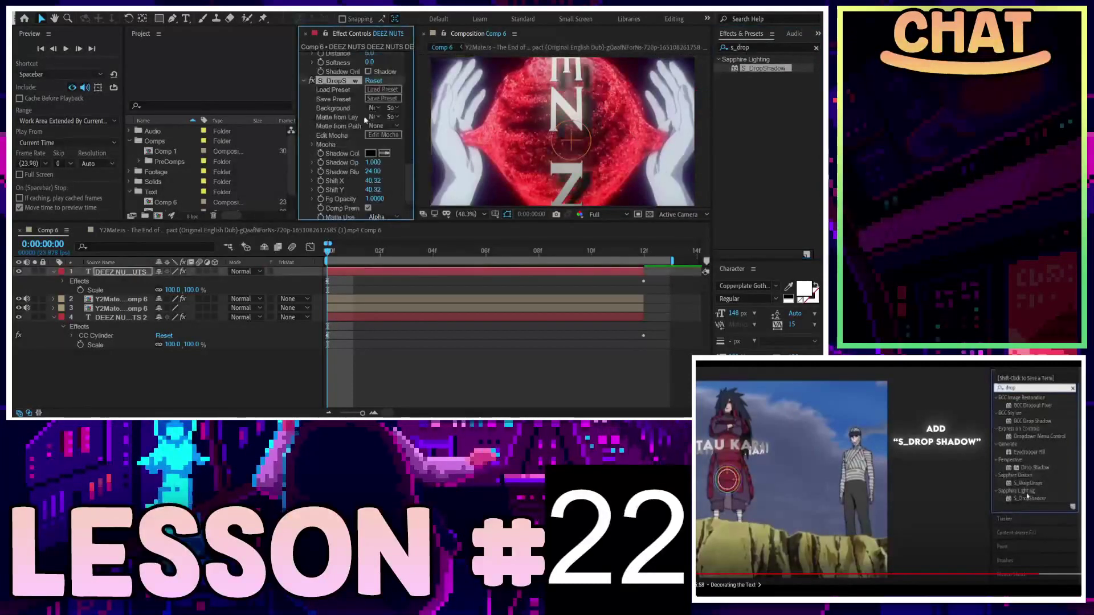
{"action": "scroll", "coordinate": [336, 78], "scroll_direction": "down", "scroll_amount": 3}
{"action": "left_click", "coordinate": [339, 68]}
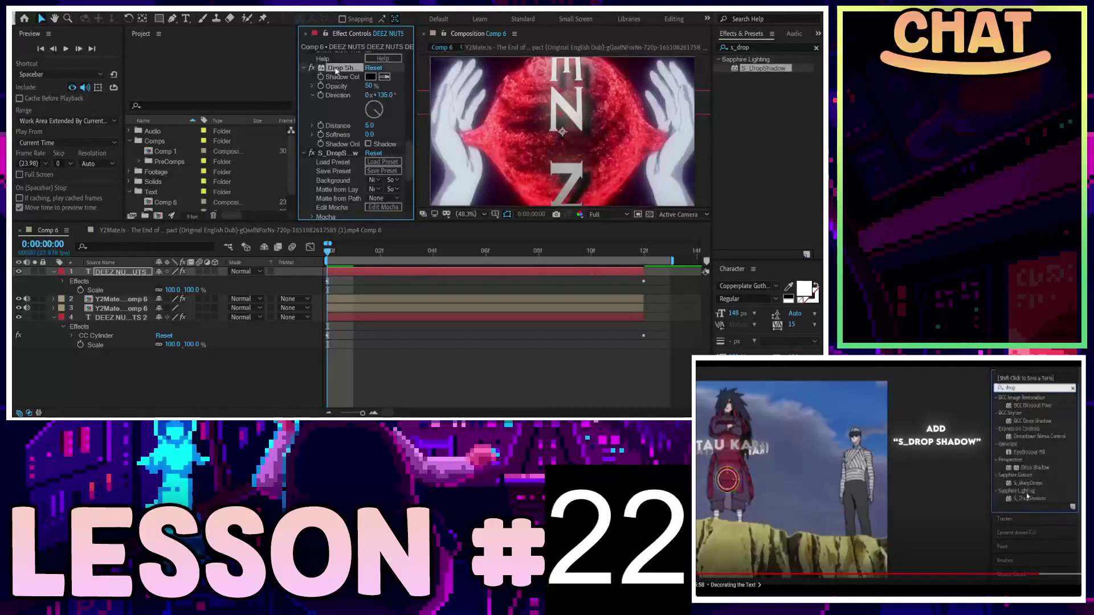
{"action": "key", "text": "Delete"}
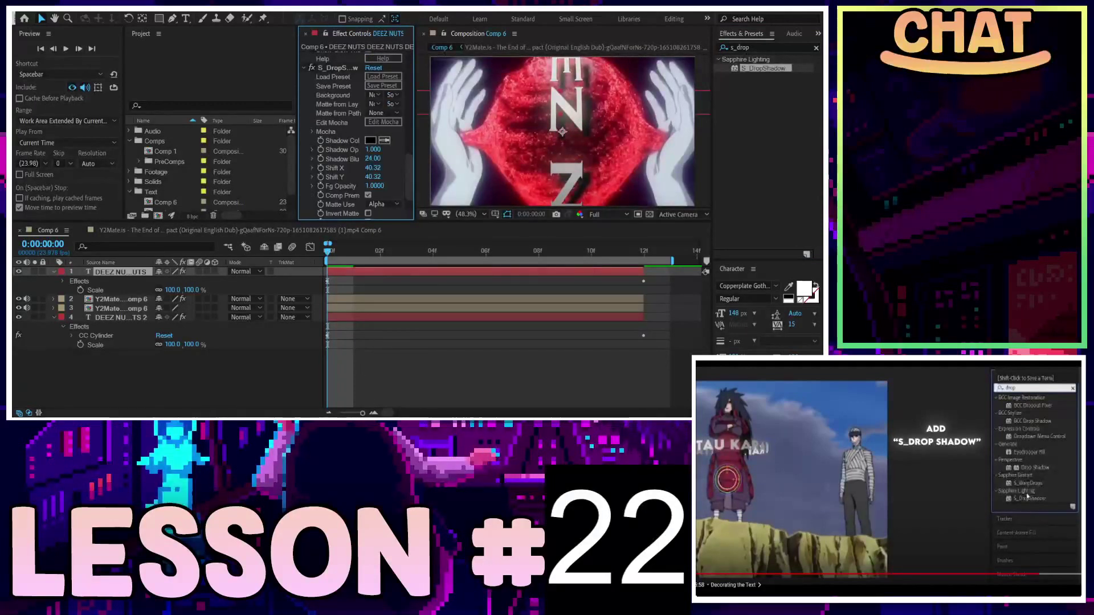
{"action": "mouse_move", "coordinate": [916, 475]}
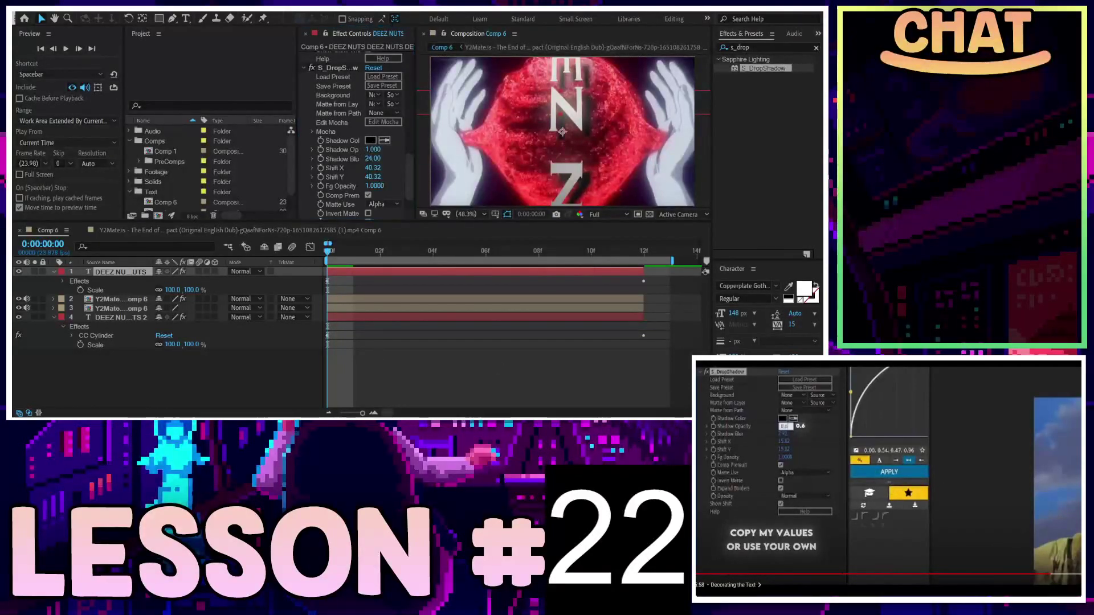
Step: Set S_DropShadow to Shadow Opacity 0.6, Shift X and Y 40, and Shadow Blur 12
{"action": "left_click", "coordinate": [373, 149]}
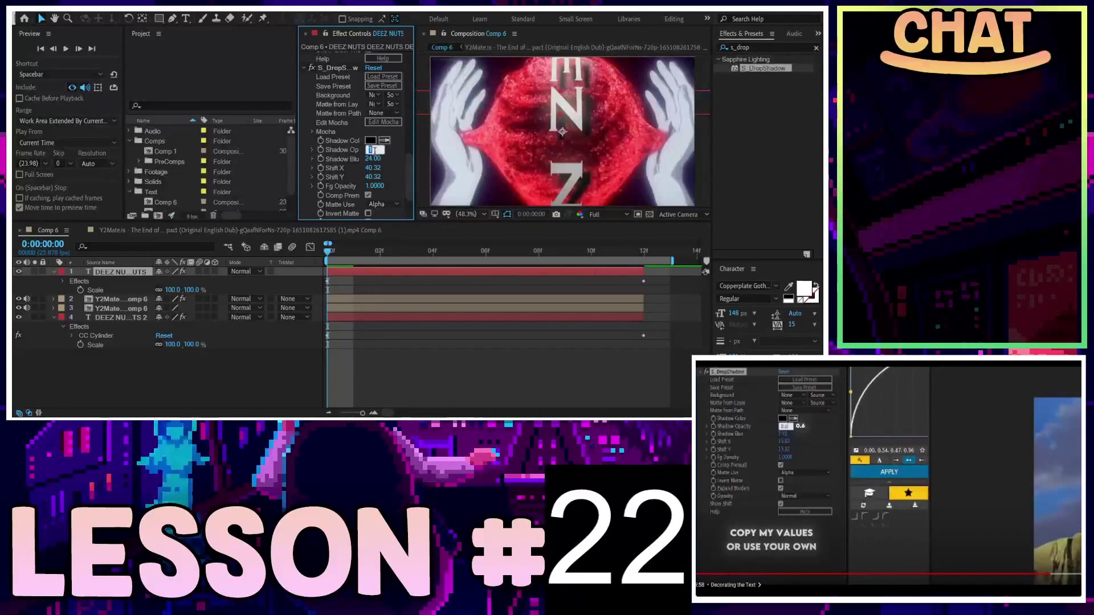
{"action": "type", "text": "0.6"}
{"action": "key", "text": "Return"}
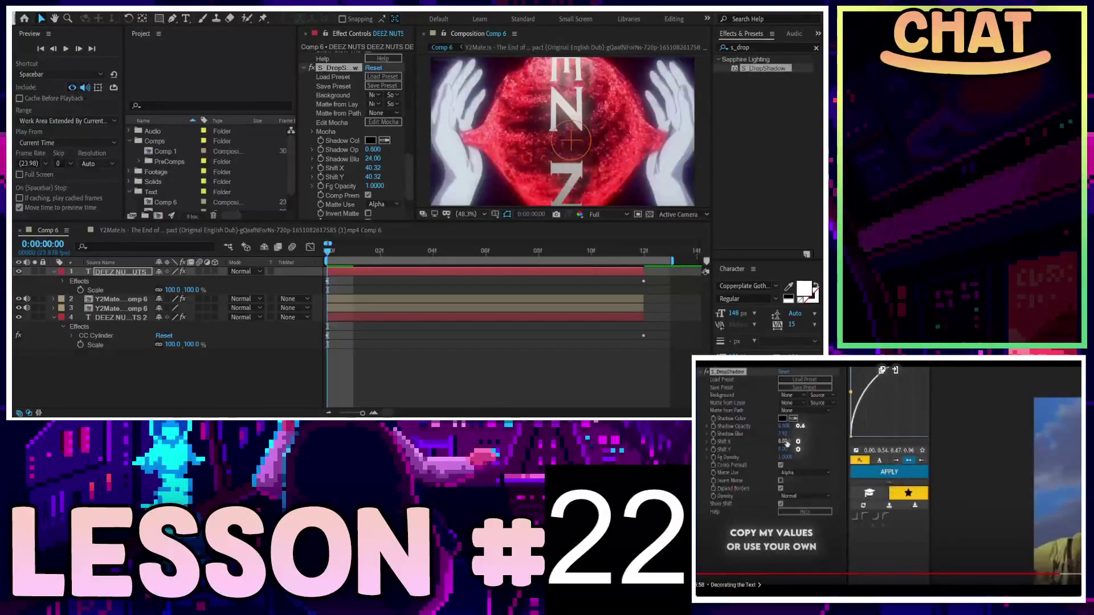
{"action": "left_click", "coordinate": [367, 177]}
{"action": "type", "text": "0"}
{"action": "left_click", "coordinate": [378, 166]}
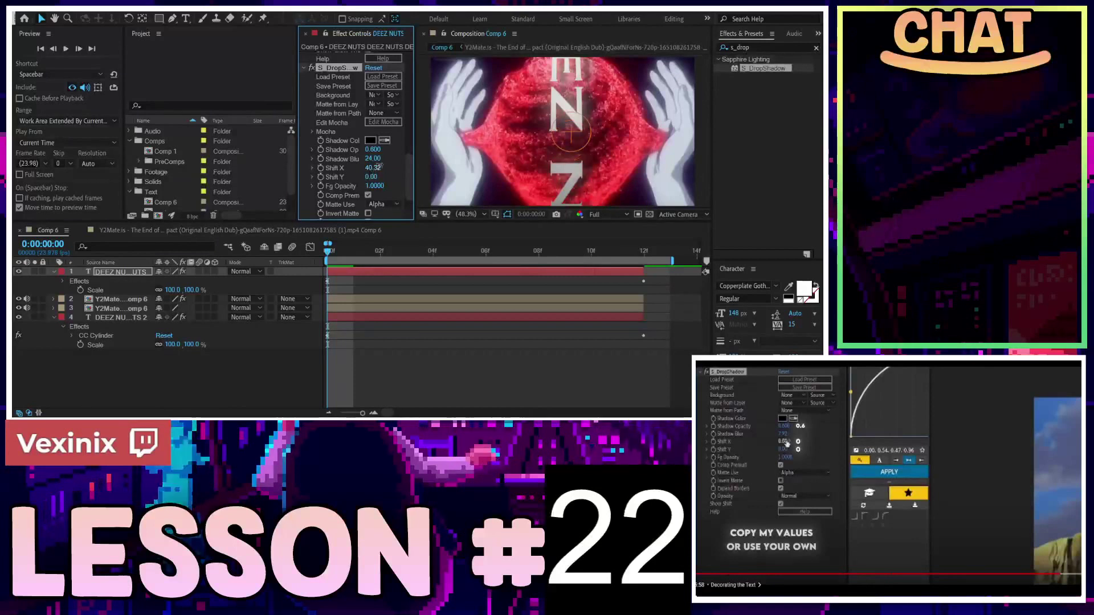
{"action": "type", "text": "0"}
{"action": "key", "text": "Return"}
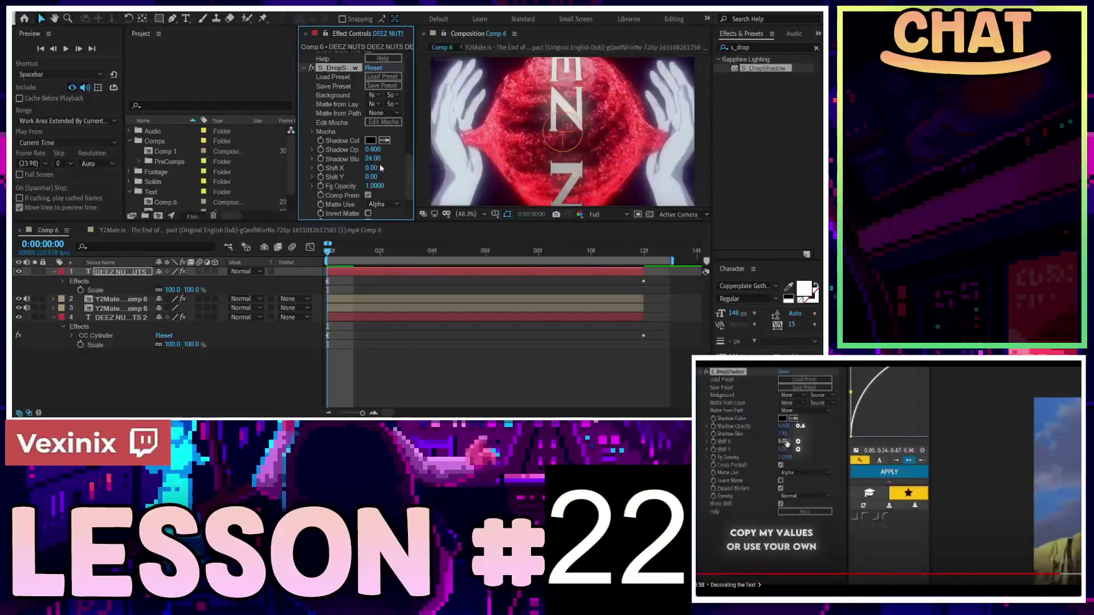
{"action": "mouse_move", "coordinate": [381, 168]}
{"action": "left_mouse_down"}
{"action": "mouse_move", "coordinate": [390, 167]}
{"action": "mouse_move", "coordinate": [376, 180]}
{"action": "left_mouse_up"}
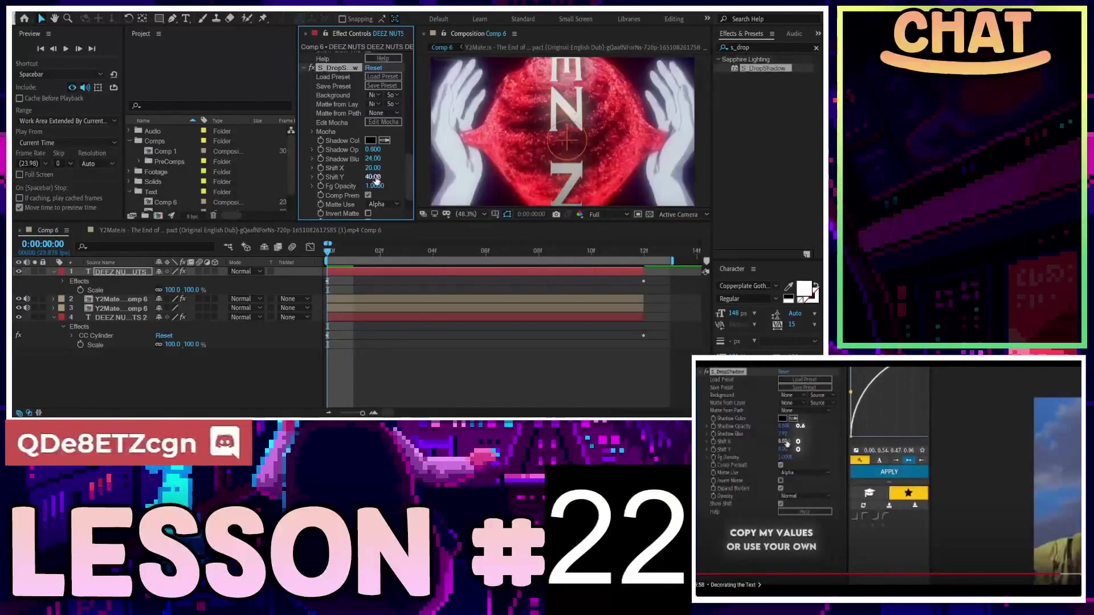
{"action": "type", "text": "20"}
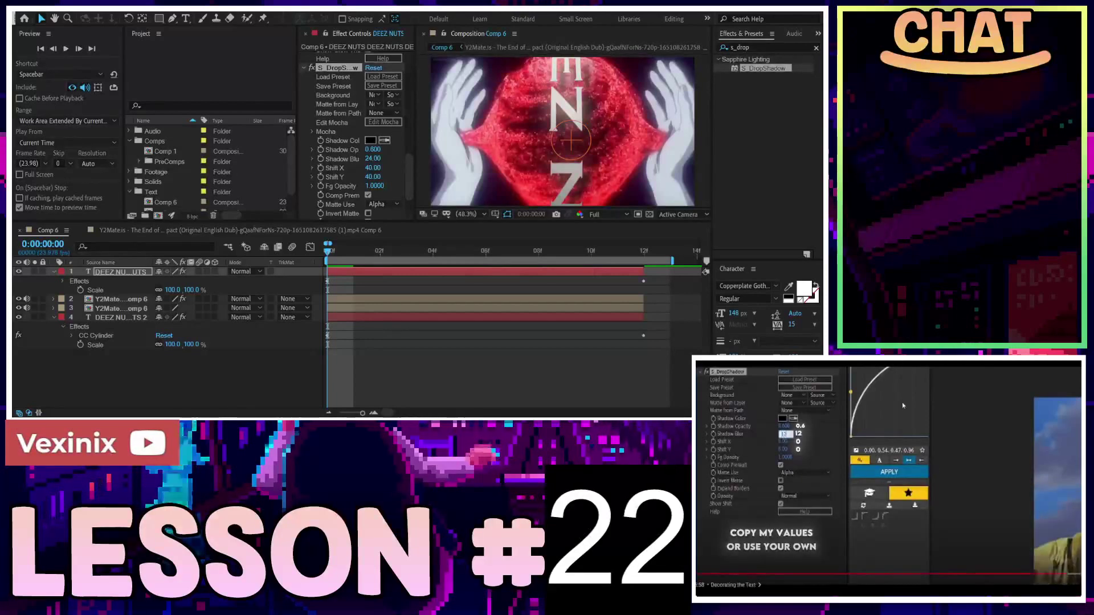
{"action": "left_click", "coordinate": [408, 183]}
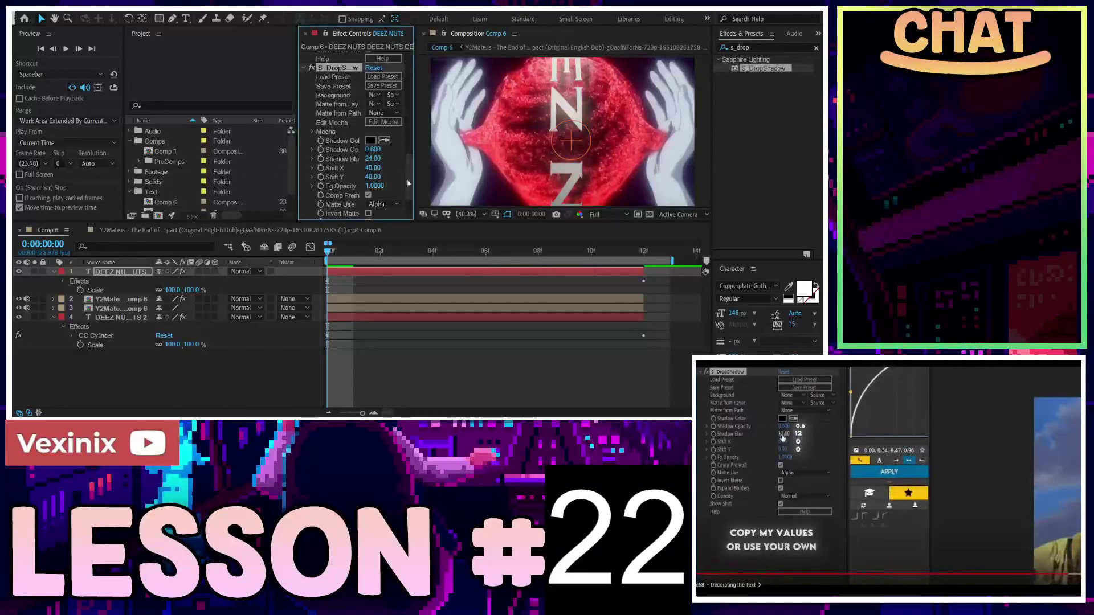
{"action": "left_click", "coordinate": [372, 158]}
{"action": "type", "text": "12"}
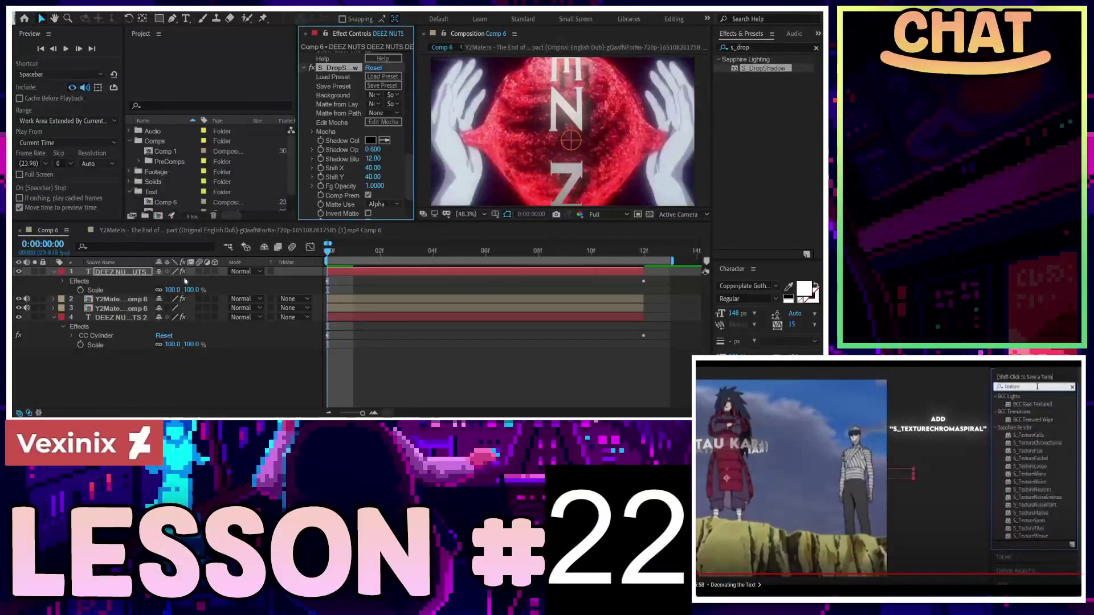
Step: Apply S_TextureChromaSpiral to the DEEZ NUTS layer with Noise Frequency 5 and Brightness 1.6
{"action": "left_click", "coordinate": [355, 281]}
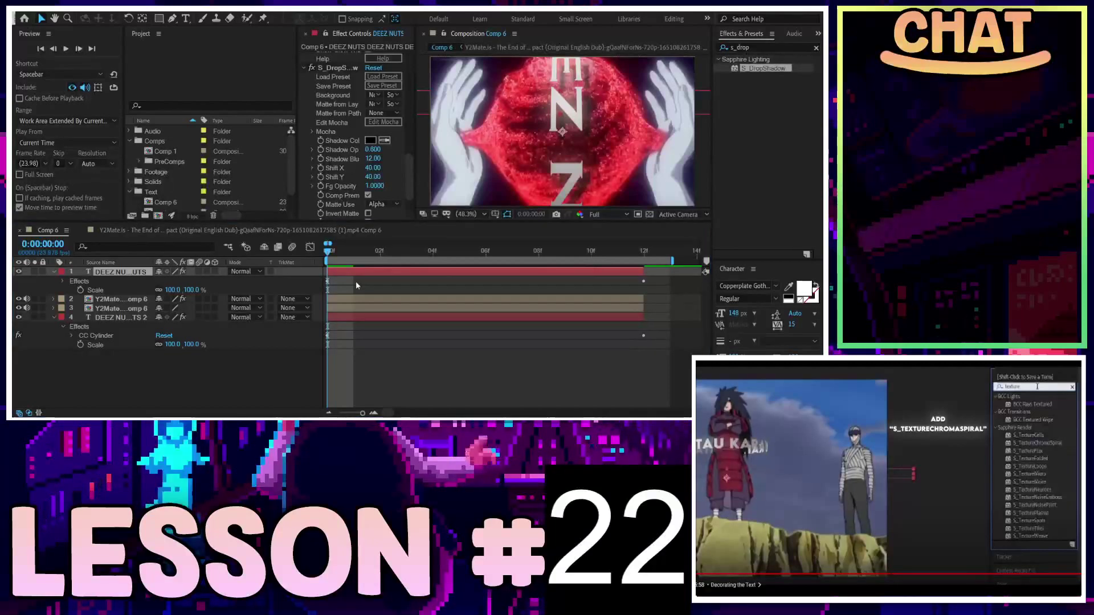
{"action": "key", "text": "ctrl+v"}
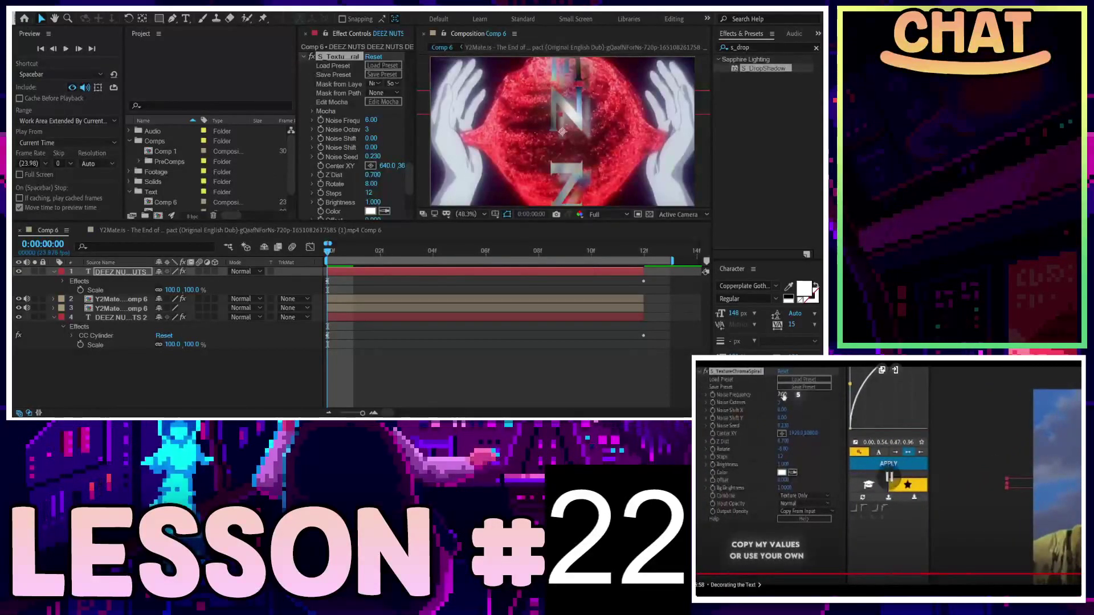
{"action": "left_click", "coordinate": [411, 120]}
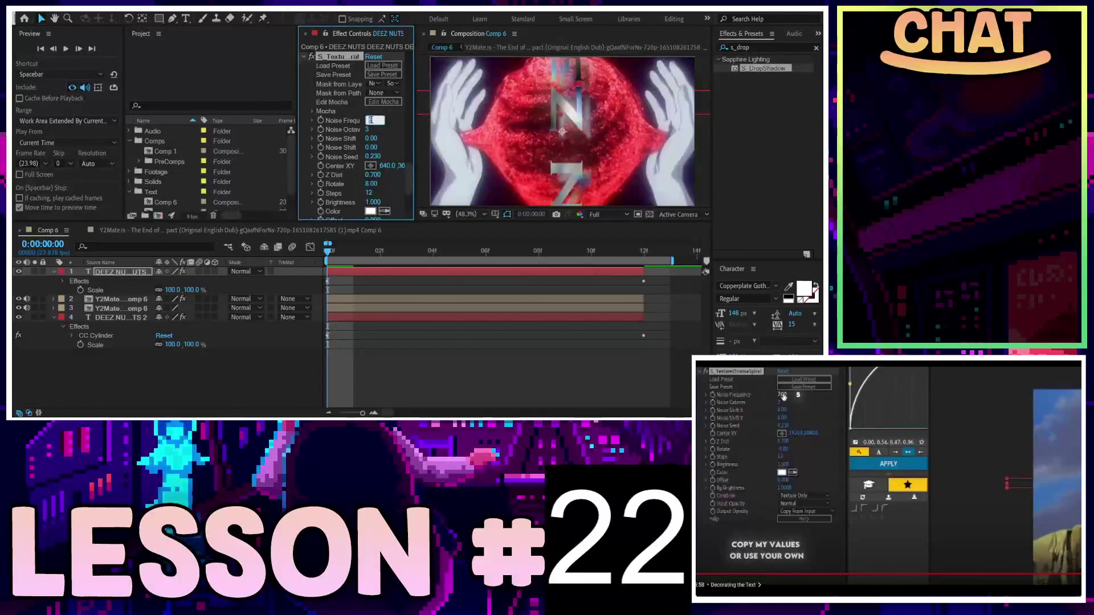
{"action": "key", "text": "Return"}
{"action": "left_click", "coordinate": [918, 467]}
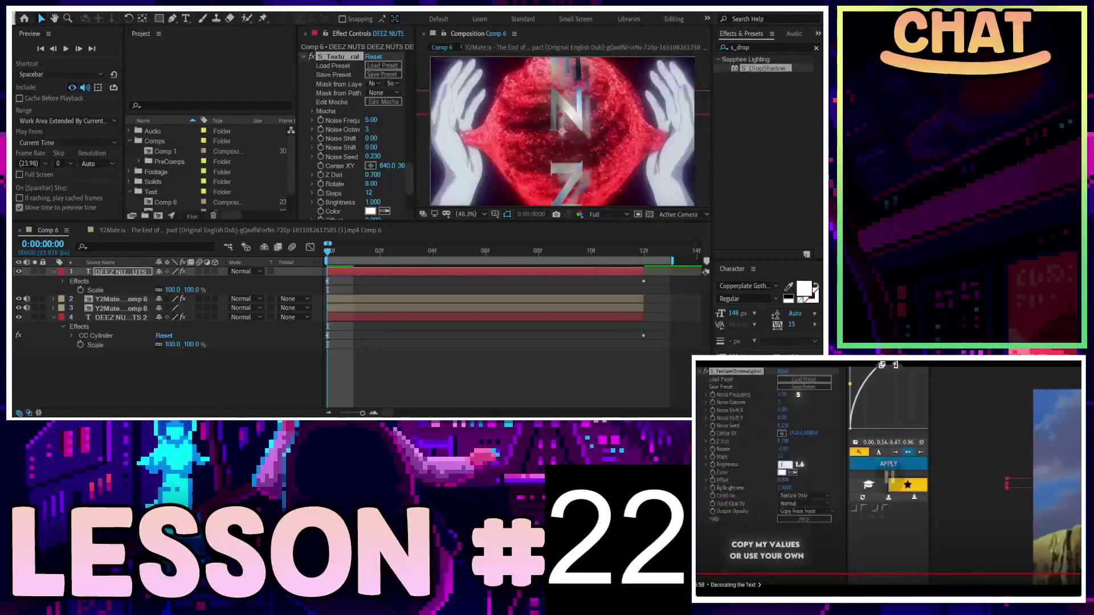
{"action": "left_click", "coordinate": [369, 203]}
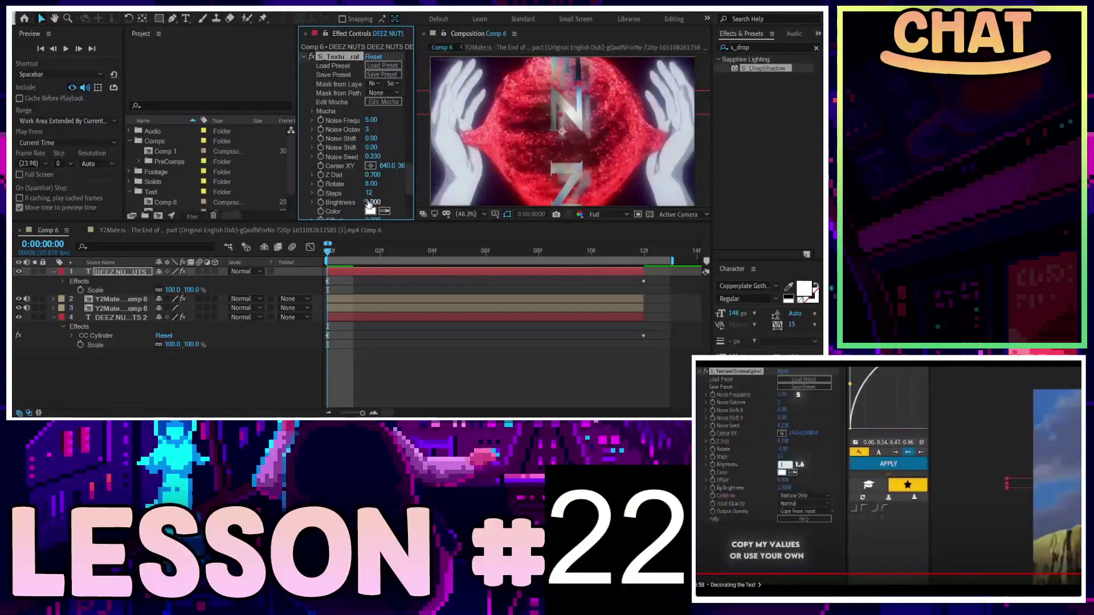
{"action": "type", "text": "1.6"}
{"action": "key", "text": "Return"}
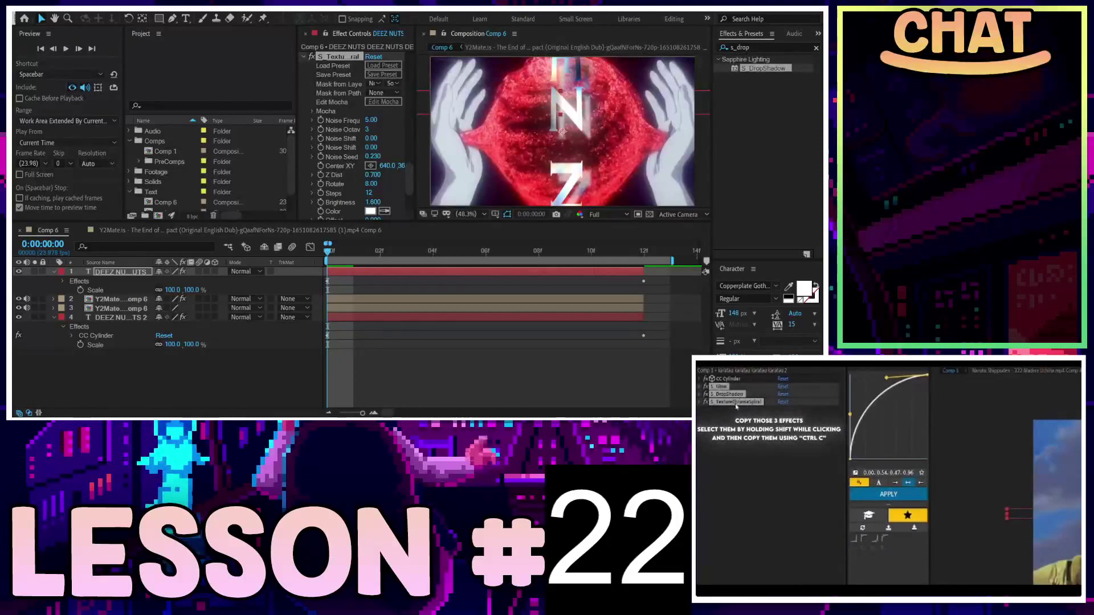
Step: Copy S_Glow, S_DropShadow and S_TextureChromaSpiral from the first text layer and paste them onto layer 4
{"action": "left_click", "coordinate": [355, 57]}
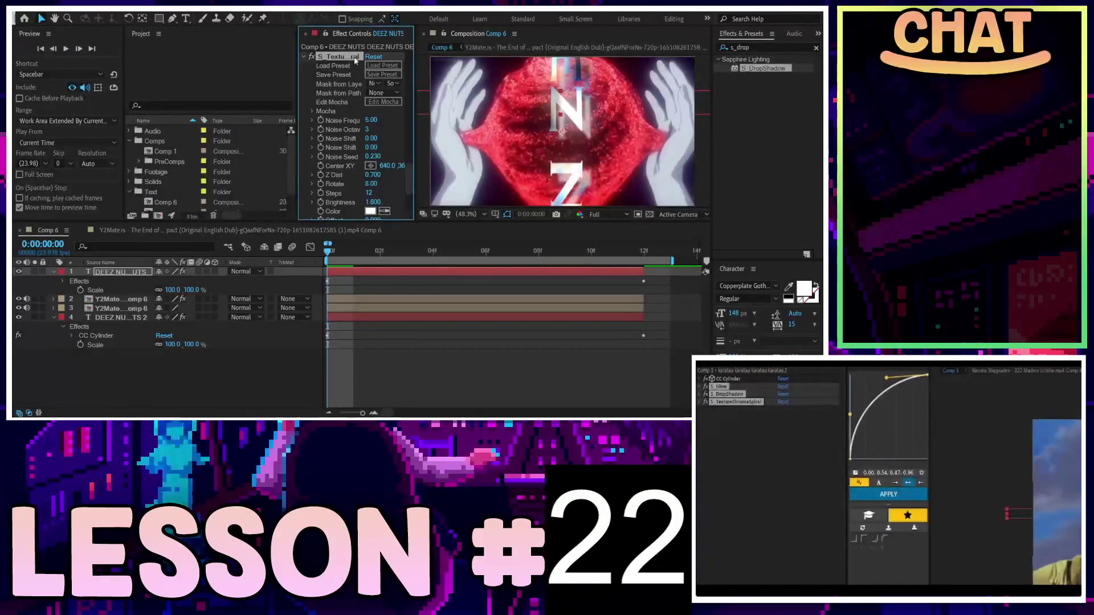
{"action": "scroll", "coordinate": [309, 75], "scroll_direction": "down", "scroll_amount": 5}
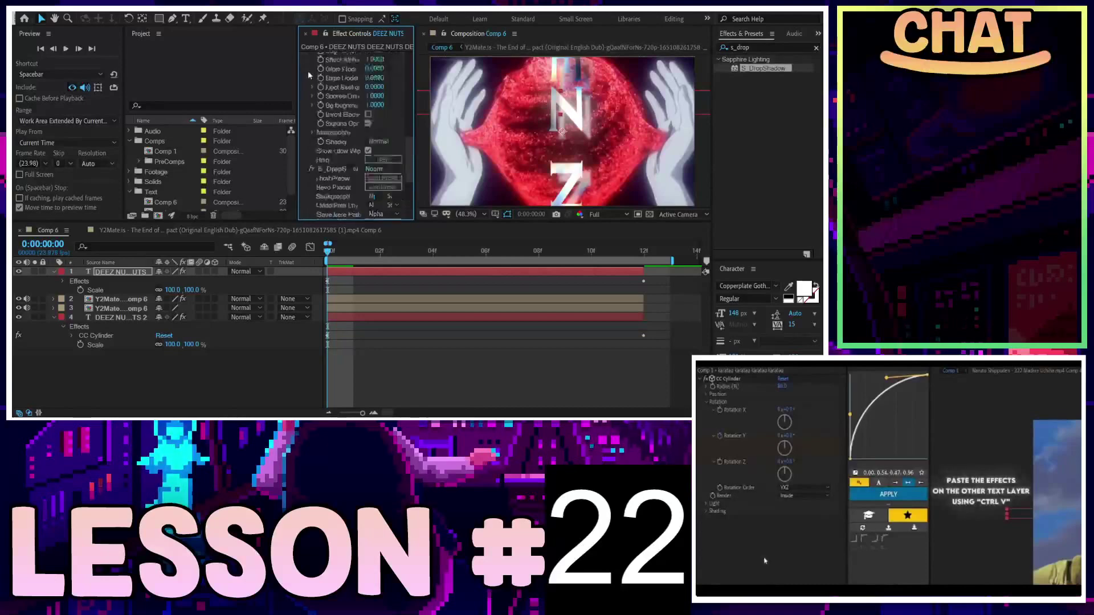
{"action": "scroll", "coordinate": [311, 82], "scroll_direction": "up", "scroll_amount": 4}
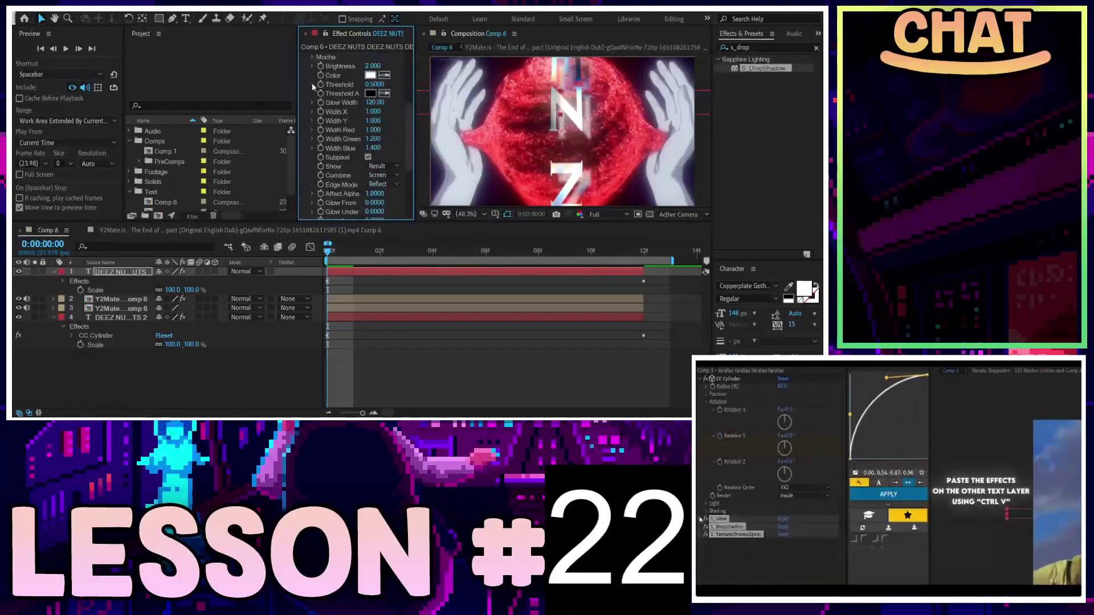
{"action": "key", "text": "ctrl+v"}
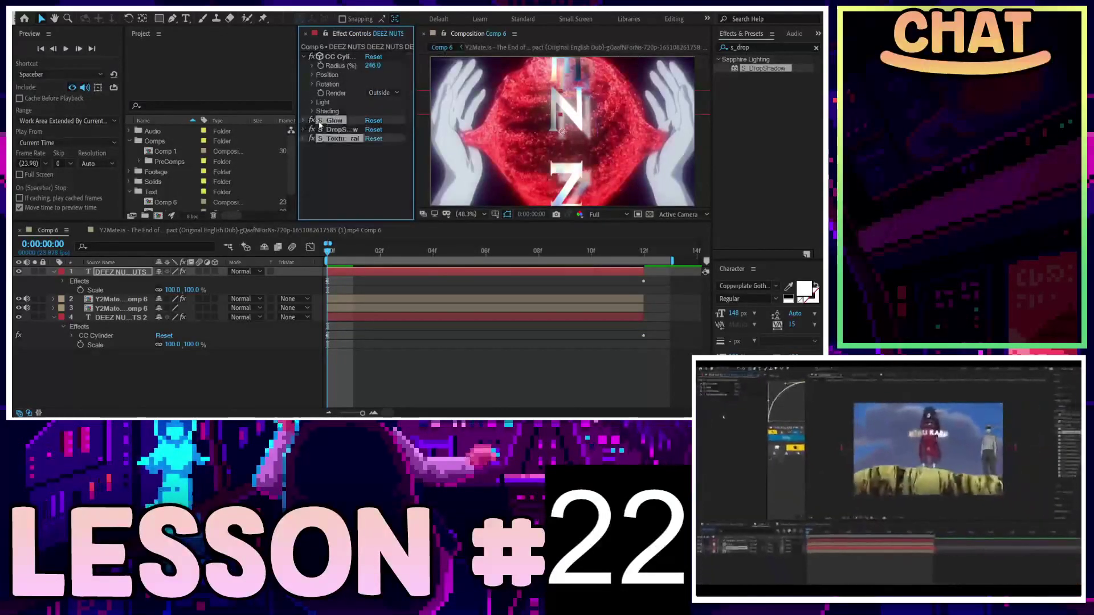
{"action": "left_click", "coordinate": [130, 319]}
{"action": "key", "text": "ctrl+v"}
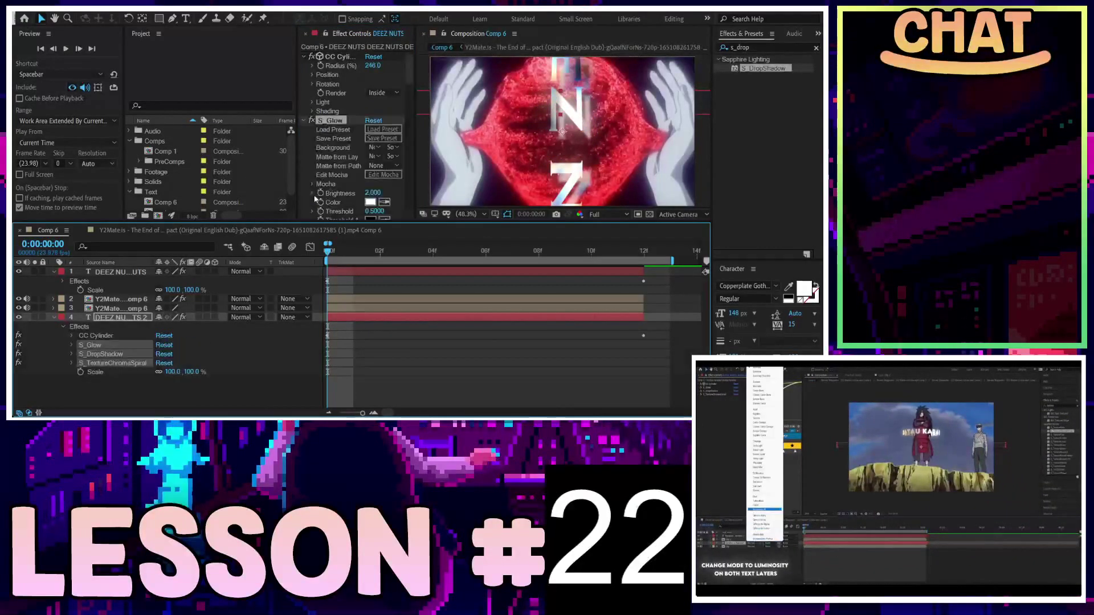
{"action": "left_click", "coordinate": [304, 121]}
{"action": "left_click", "coordinate": [304, 57]}
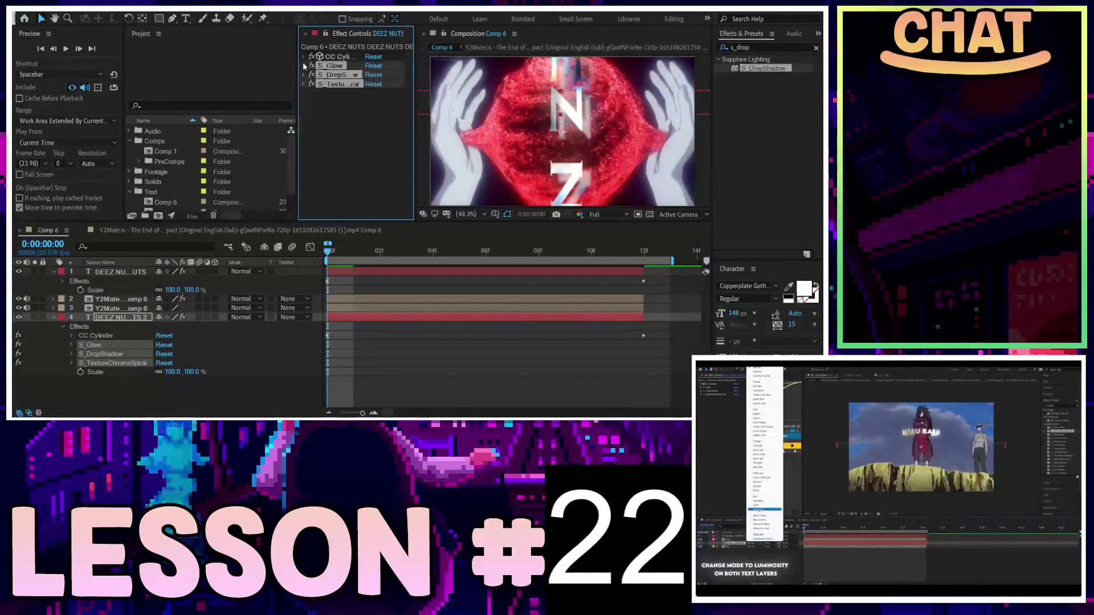
{"action": "left_click", "coordinate": [908, 476]}
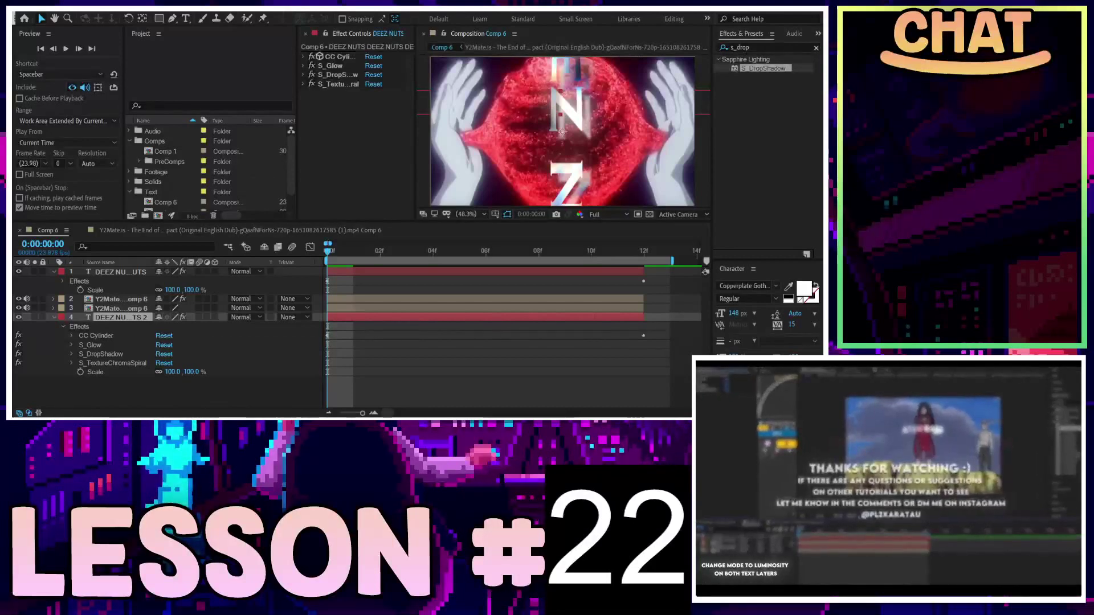
{"action": "mouse_move", "coordinate": [908, 476]}
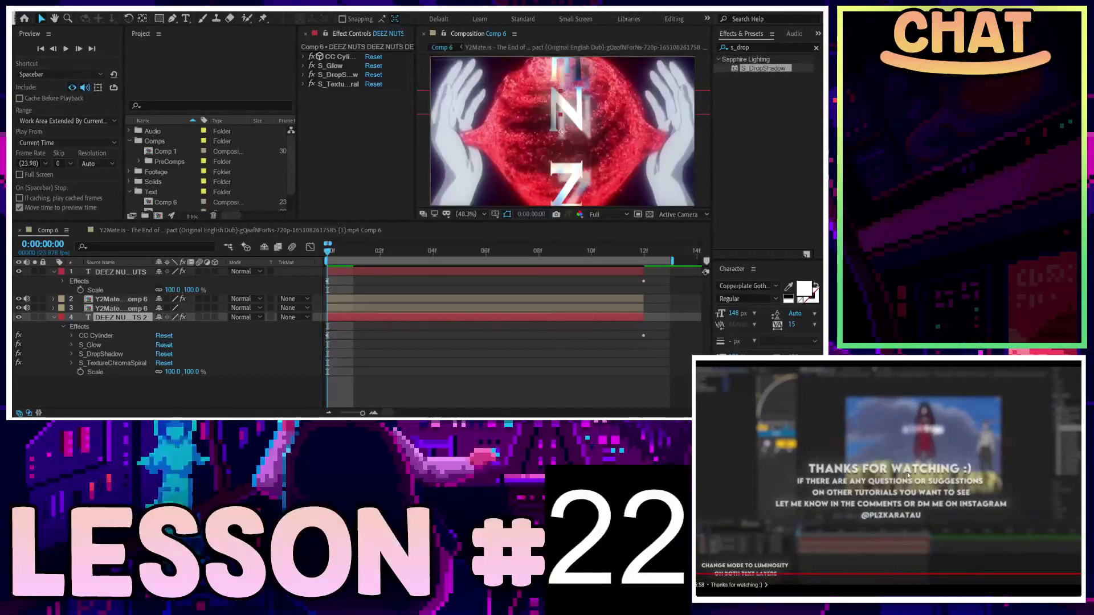
Step: Set both text layers' blend mode to Luminosity and preview the animation
{"action": "left_click", "coordinate": [356, 142]}
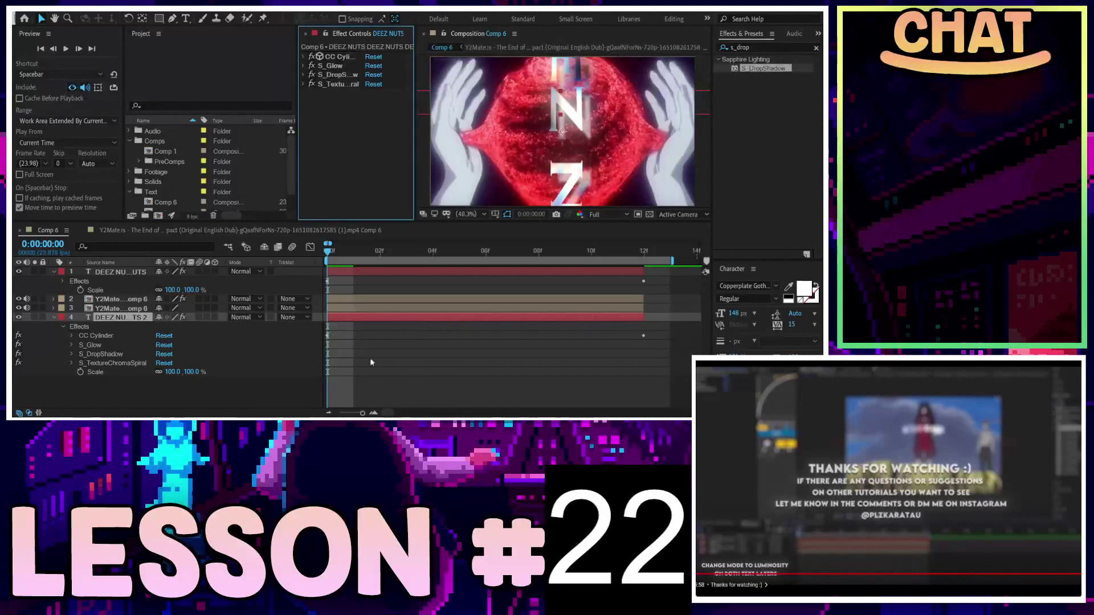
{"action": "left_click", "coordinate": [239, 401]}
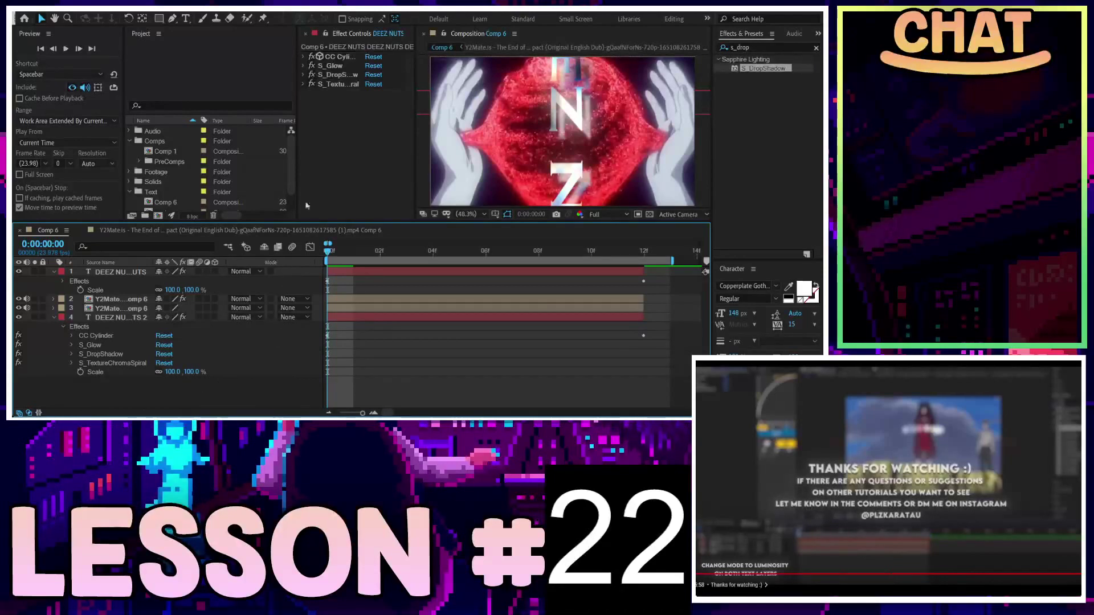
{"action": "left_click", "coordinate": [245, 316]}
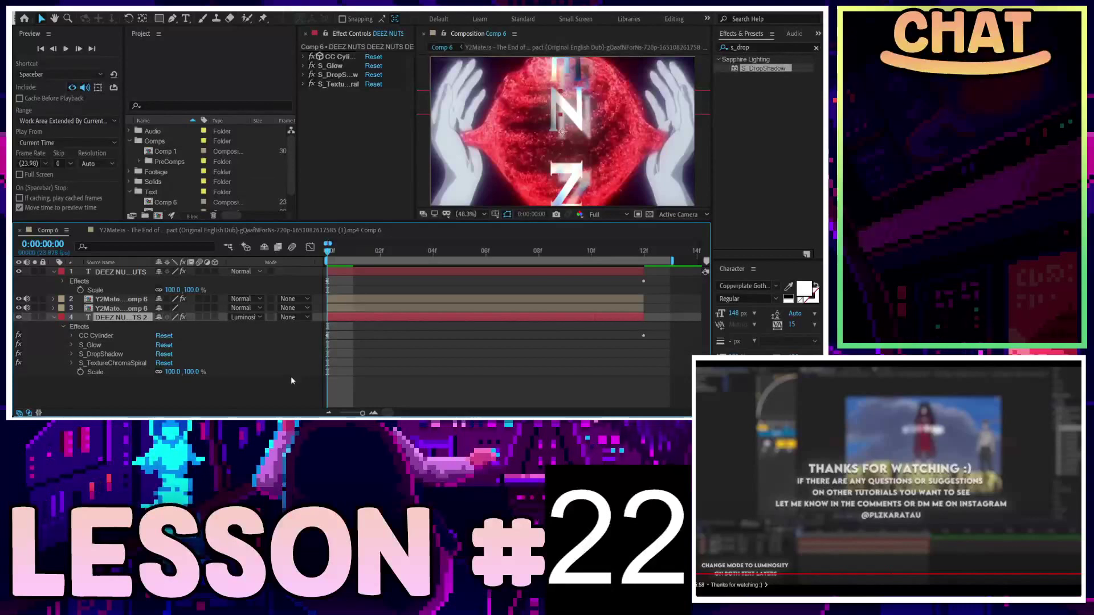
{"action": "left_click", "coordinate": [245, 271]}
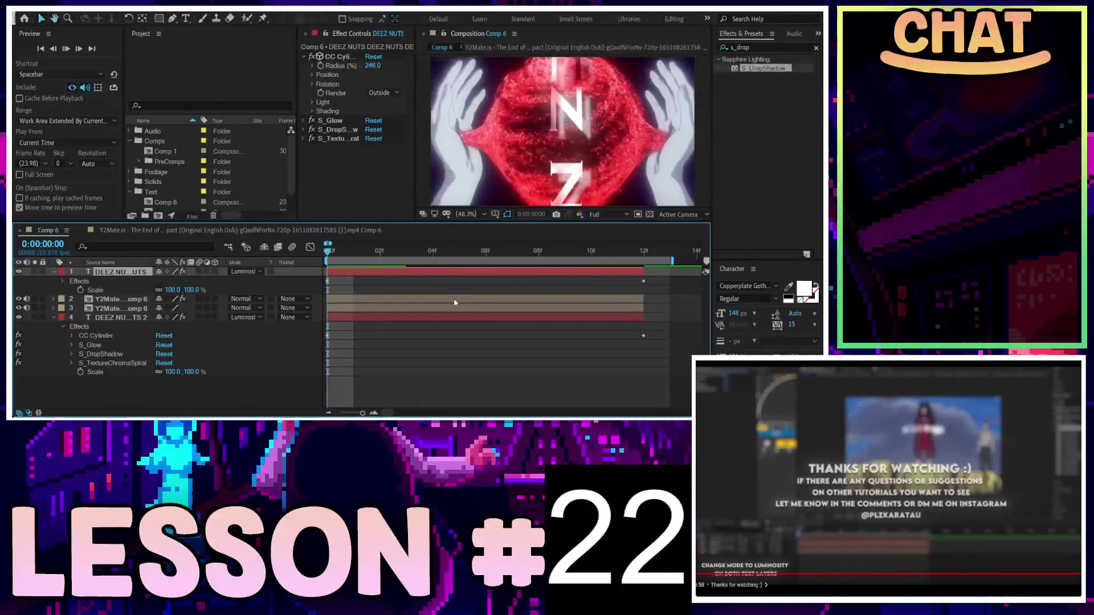
{"action": "key", "text": "space"}
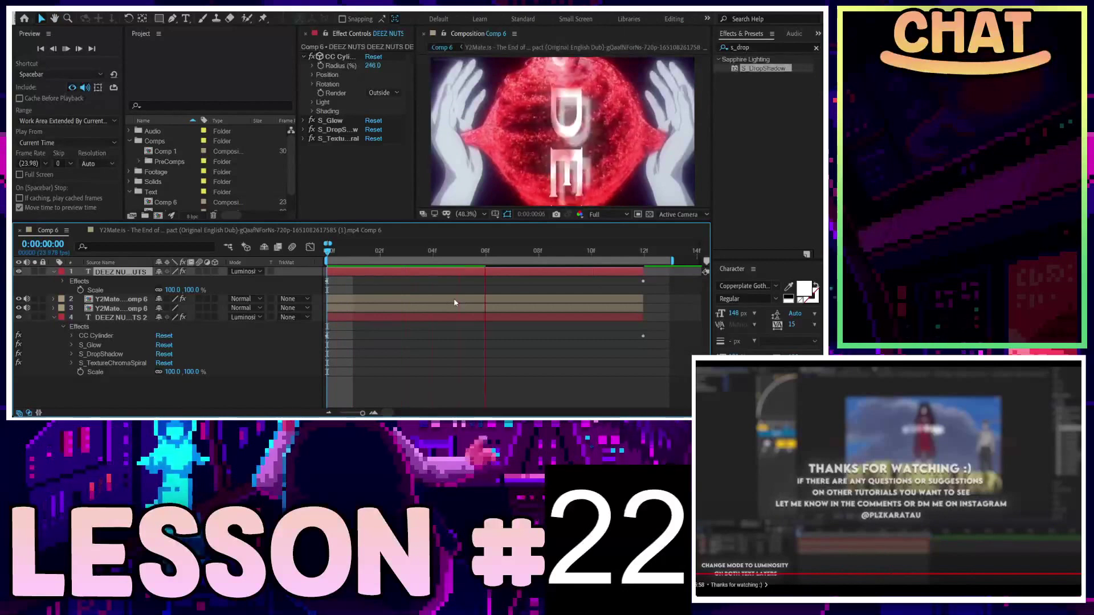
{"action": "key", "text": "space"}
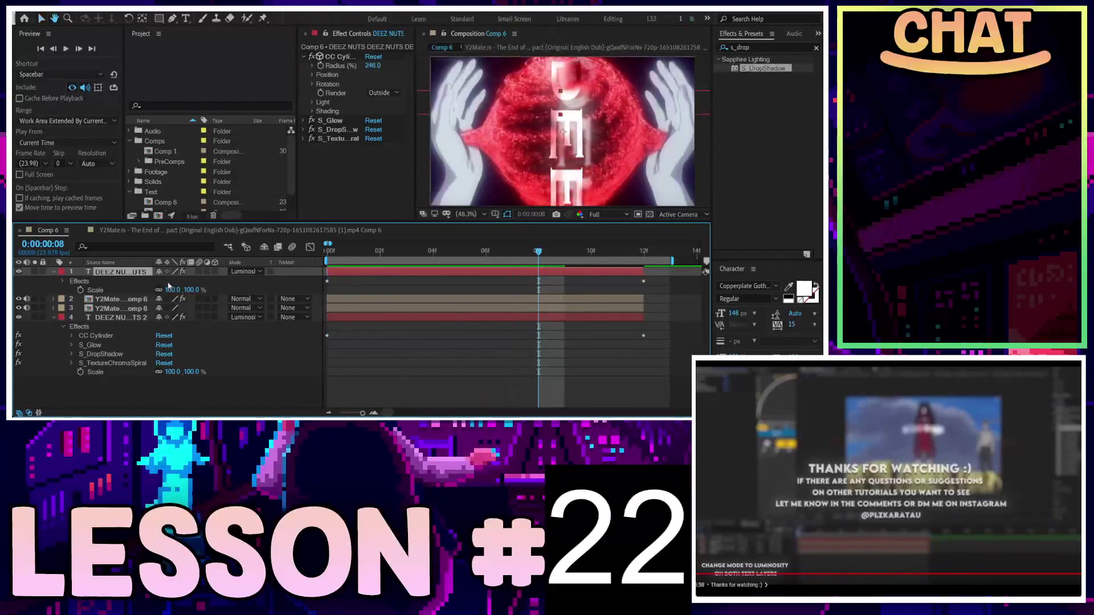
Step: Expand S_TextureChromaSpiral in Effect Controls to review its Brightness, Steps and Blur Mask values
{"action": "left_click", "coordinate": [332, 139]}
{"action": "left_click", "coordinate": [303, 138]}
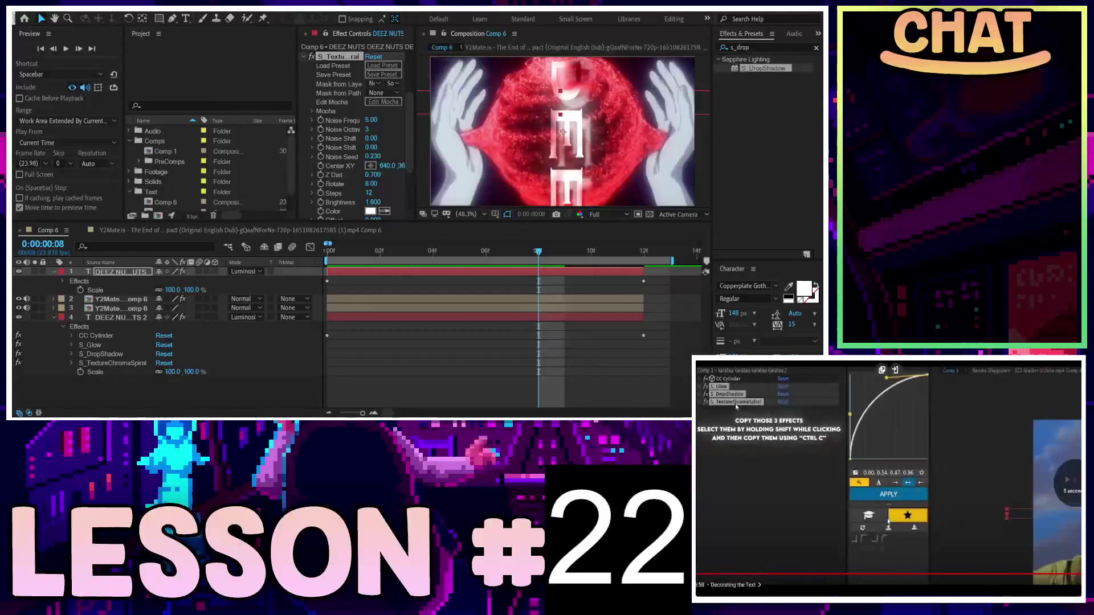
{"action": "left_click", "coordinate": [353, 131]}
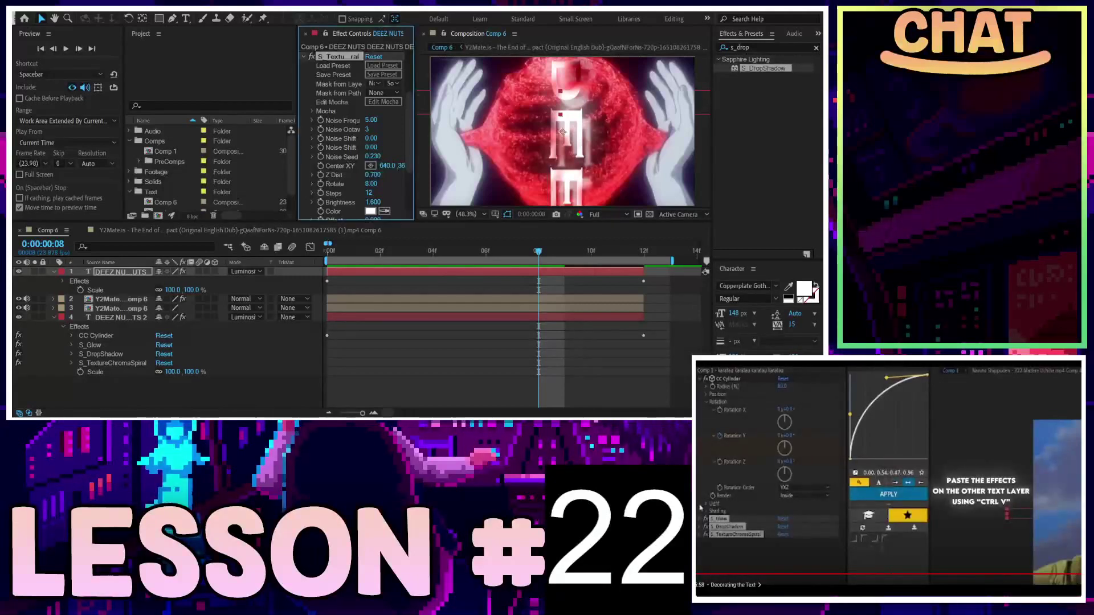
{"action": "scroll", "coordinate": [339, 164], "scroll_direction": "down", "scroll_amount": 1}
{"action": "scroll", "coordinate": [341, 168], "scroll_direction": "down", "scroll_amount": 1}
{"action": "scroll", "coordinate": [342, 174], "scroll_direction": "down", "scroll_amount": 1}
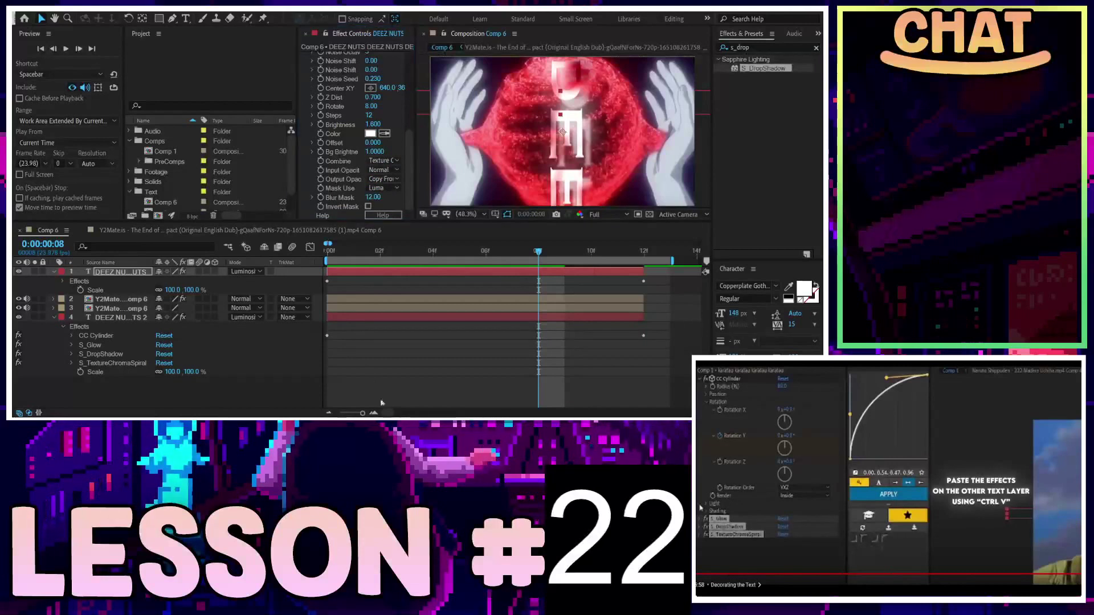
{"action": "mouse_move", "coordinate": [900, 461]}
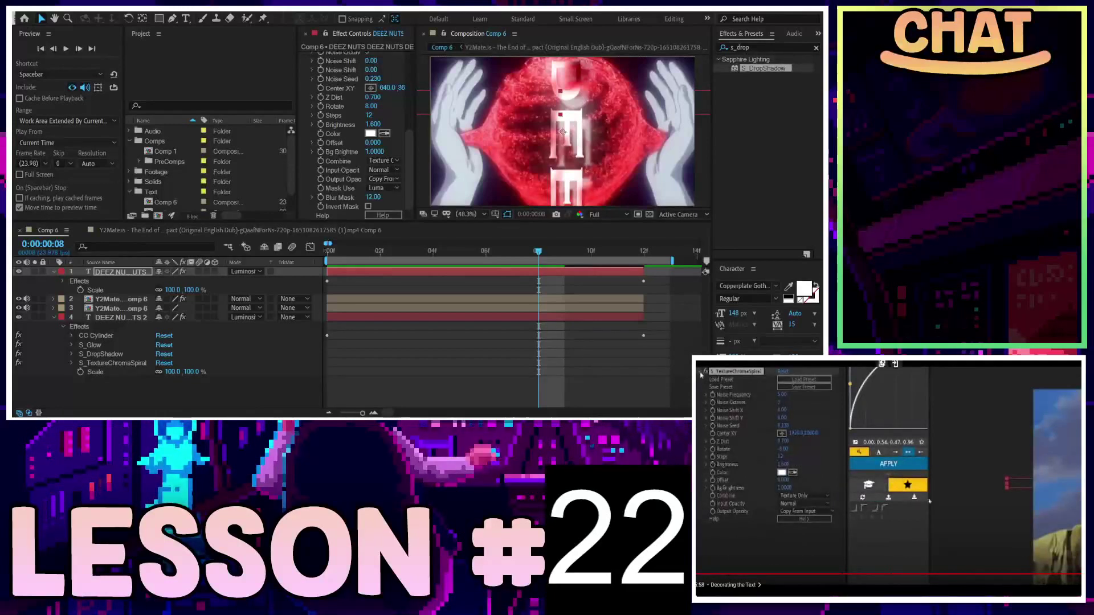
Step: Disable S_TextureChromaSpiral with its fx switch and preview the animation from frame 0
{"action": "left_click", "coordinate": [349, 190]}
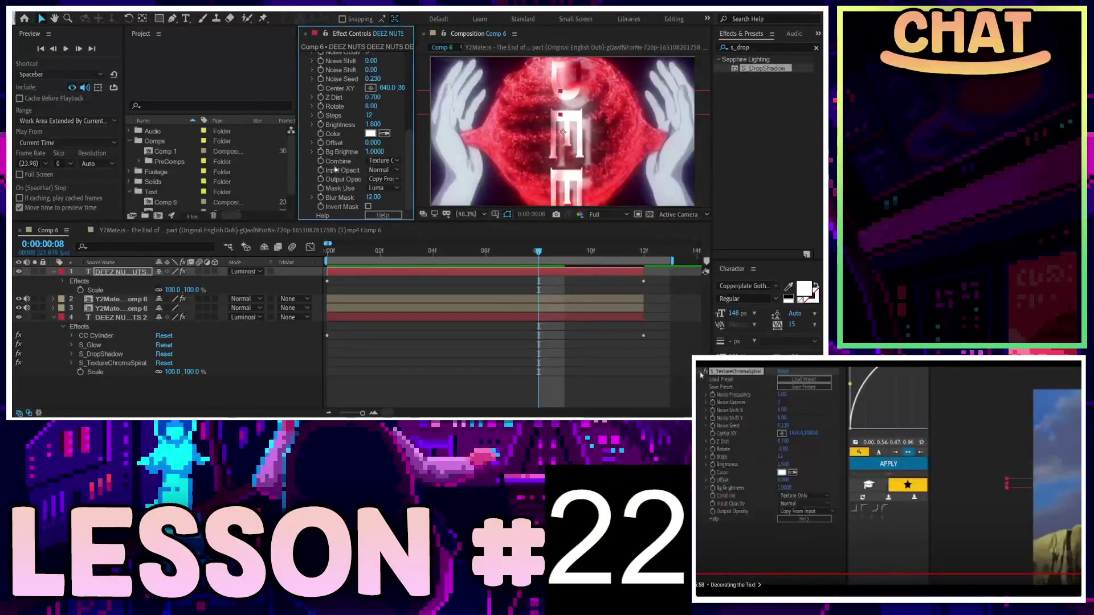
{"action": "scroll", "coordinate": [333, 163], "scroll_direction": "up", "scroll_amount": 3}
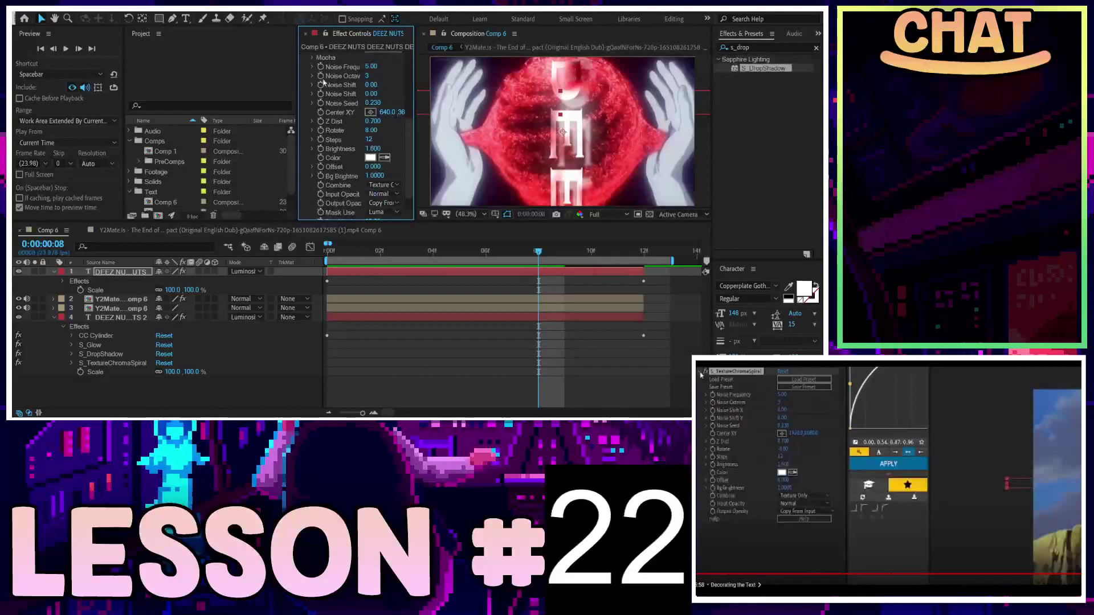
{"action": "scroll", "coordinate": [320, 95], "scroll_direction": "up", "scroll_amount": 3}
{"action": "left_click", "coordinate": [311, 100]}
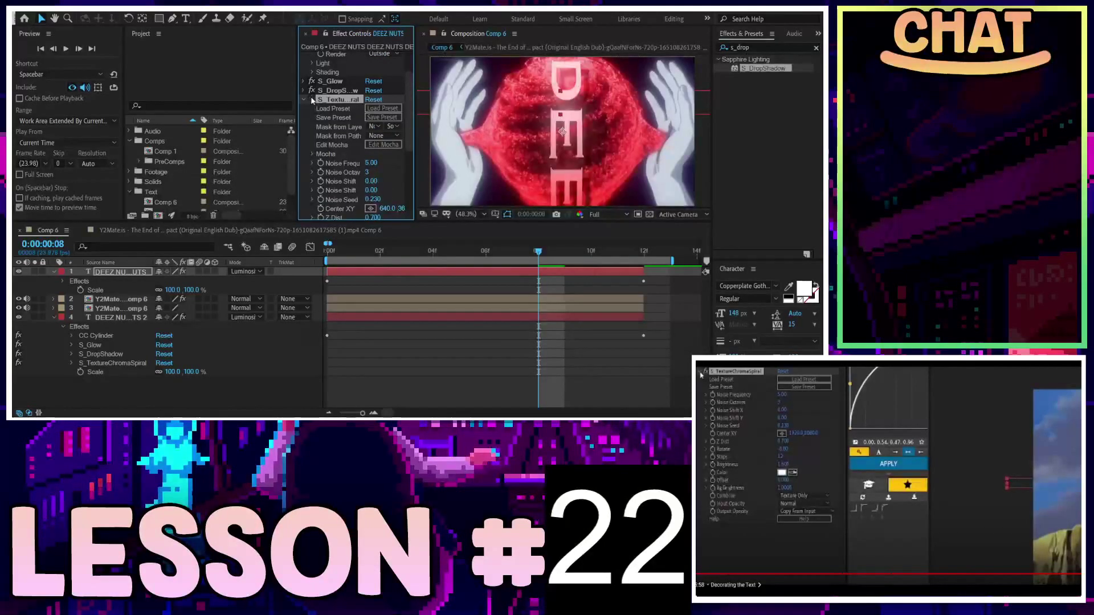
{"action": "left_click", "coordinate": [304, 99]}
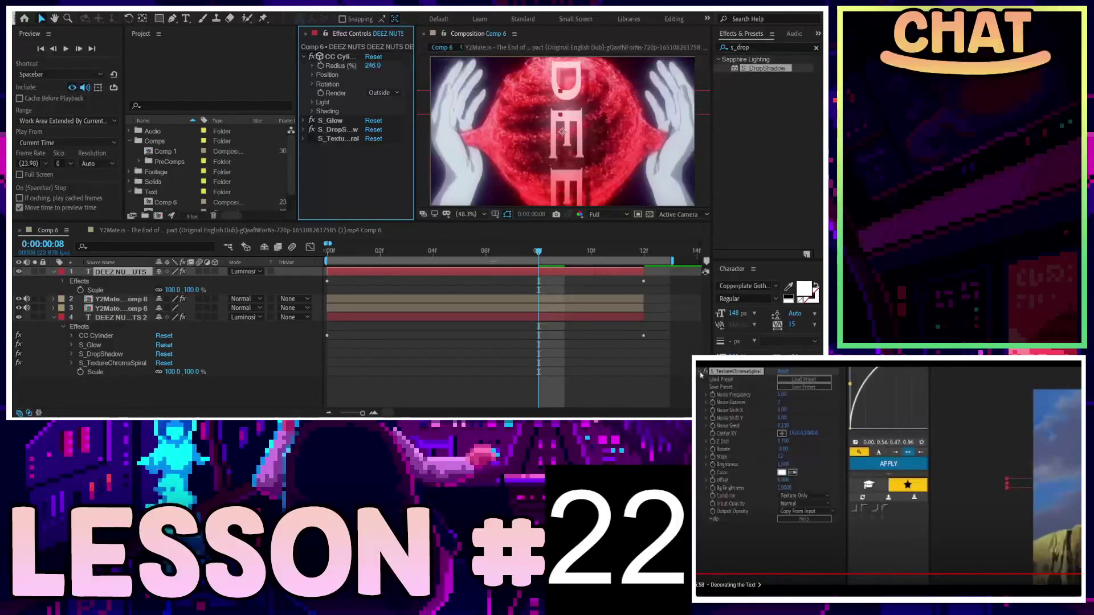
{"action": "left_click", "coordinate": [498, 288]}
{"action": "key", "text": "space"}
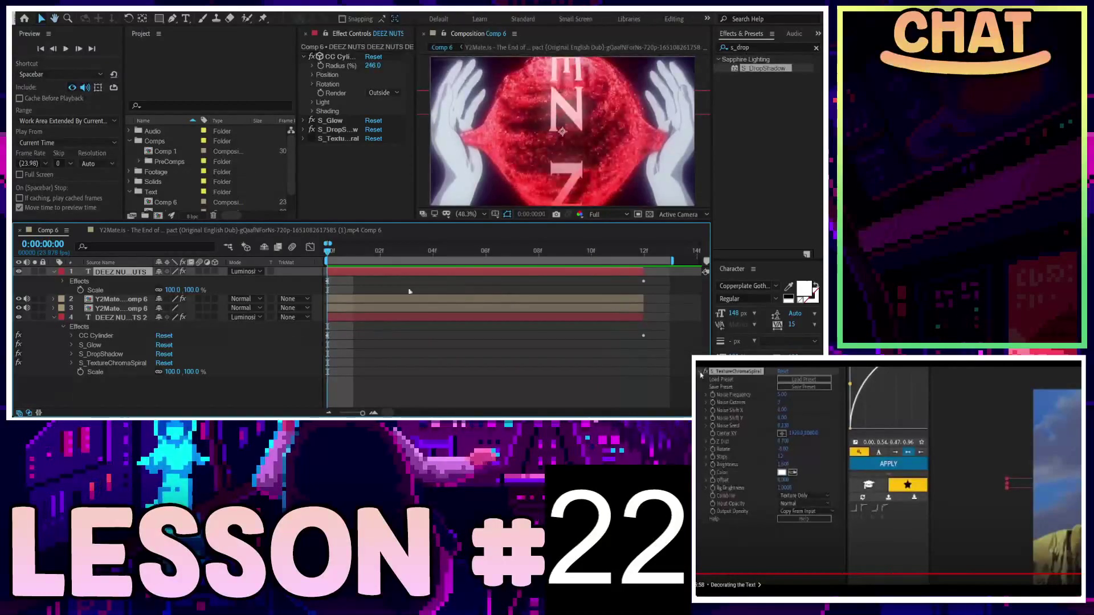
{"action": "left_click", "coordinate": [123, 318]}
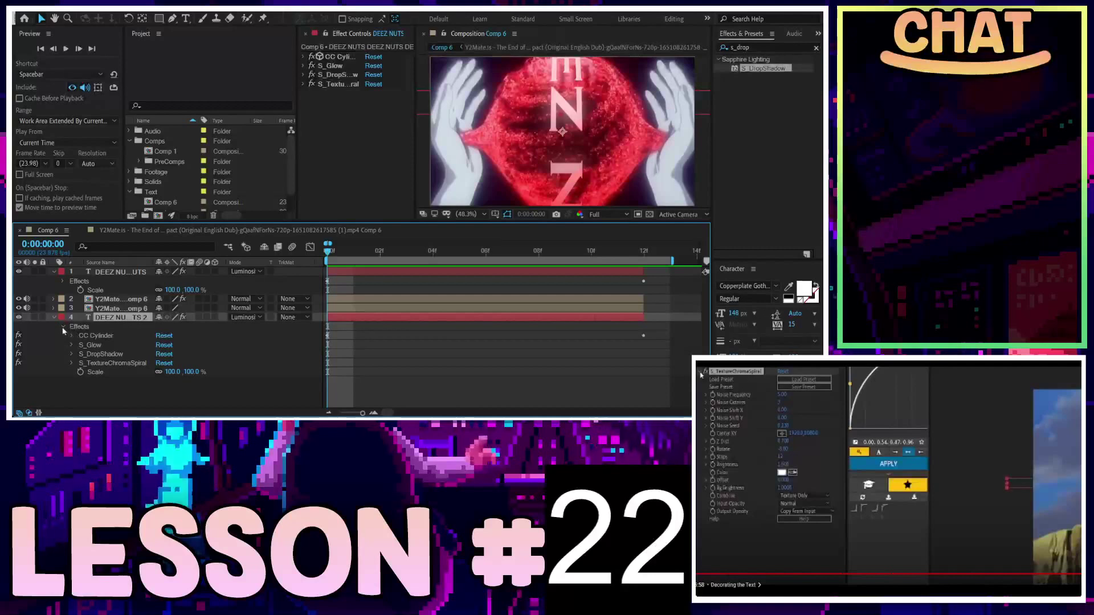
Step: Reveal the second layer's CC Cylinder Rotation Y property and check its keyframes at 0f and 12f
{"action": "left_click", "coordinate": [63, 328]}
{"action": "left_click", "coordinate": [103, 337]}
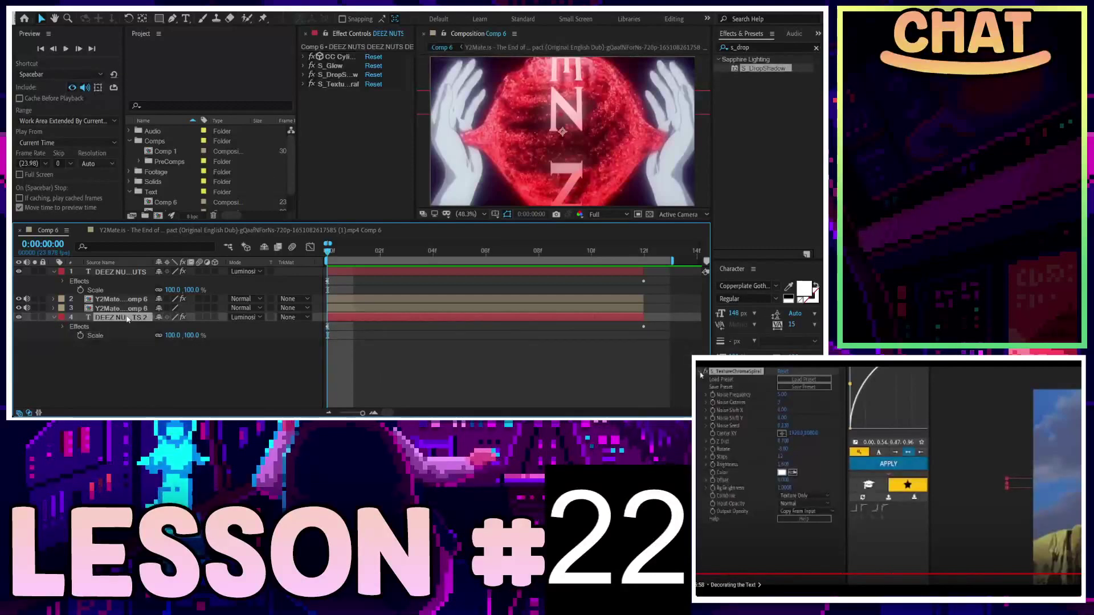
{"action": "key", "text": "r"}
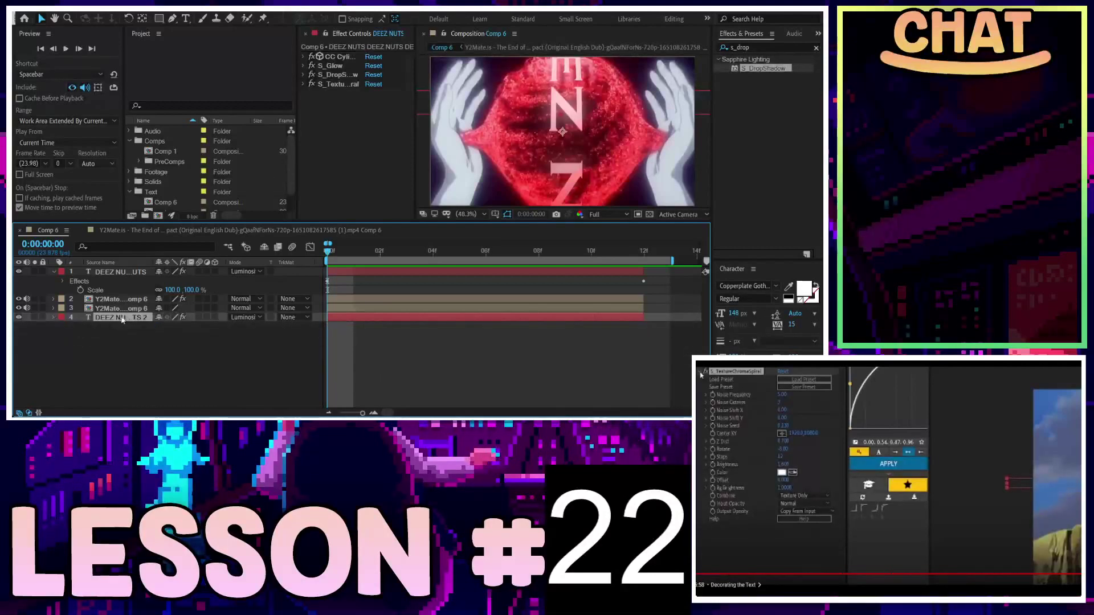
{"action": "key", "text": "e"}
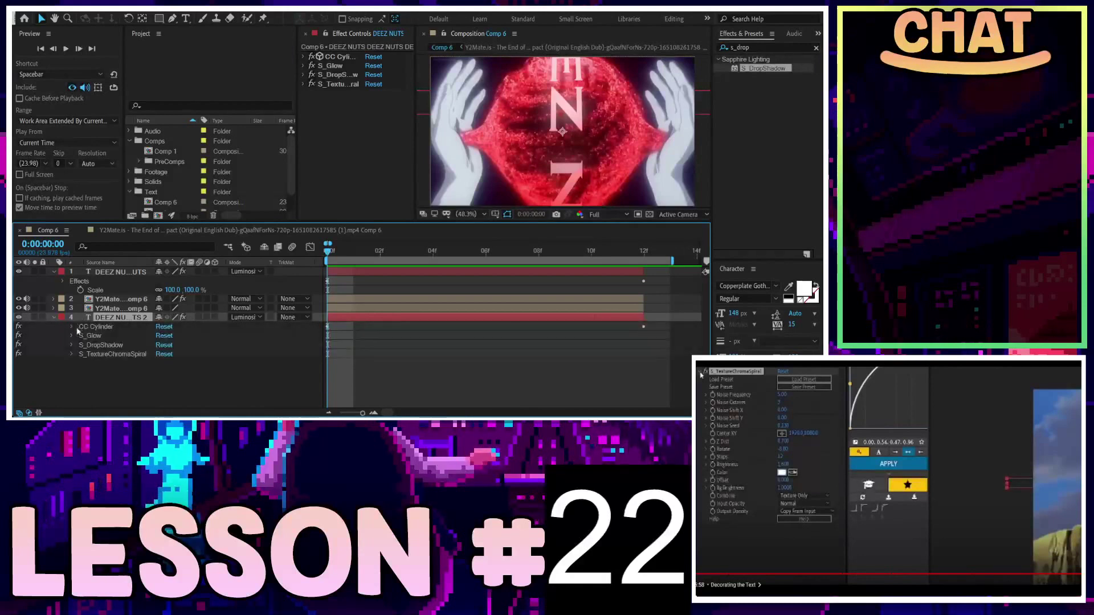
{"action": "left_click", "coordinate": [72, 327]}
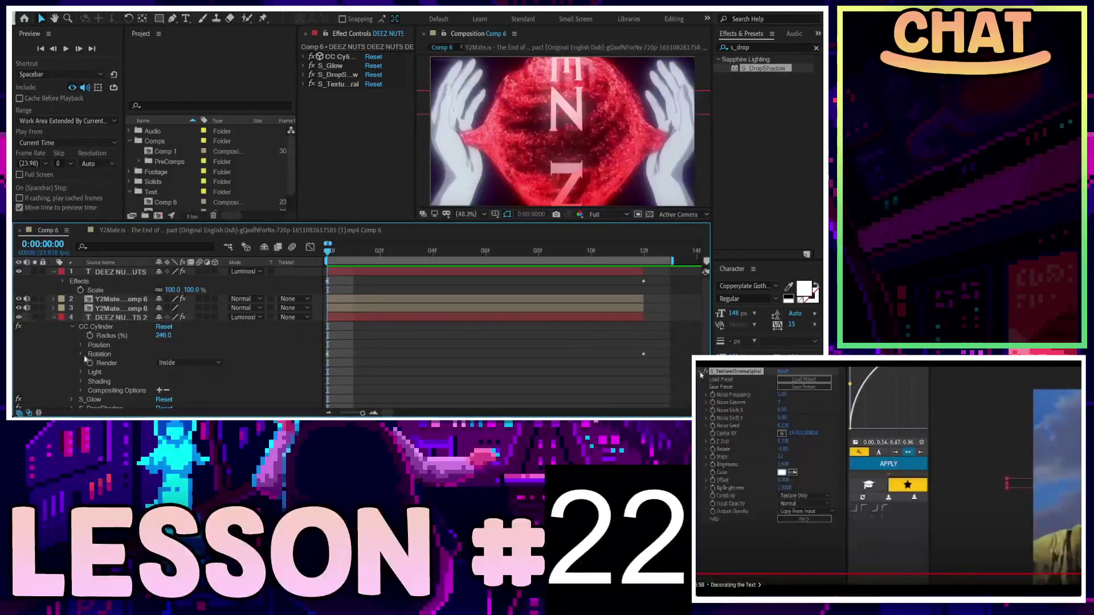
{"action": "left_click", "coordinate": [81, 354]}
{"action": "left_click", "coordinate": [127, 372]}
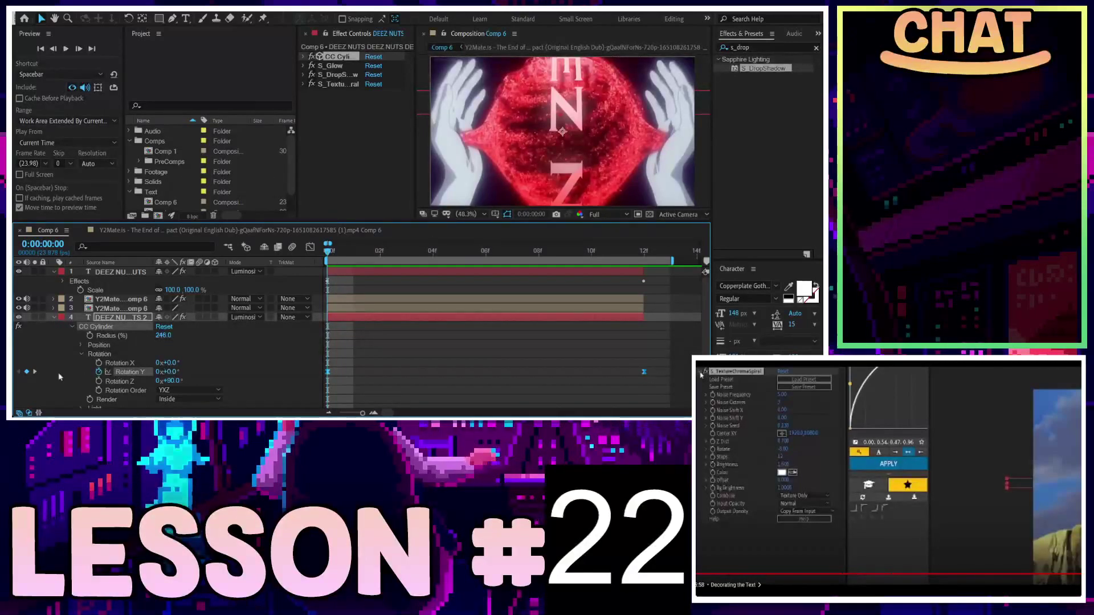
{"action": "left_click", "coordinate": [34, 372]}
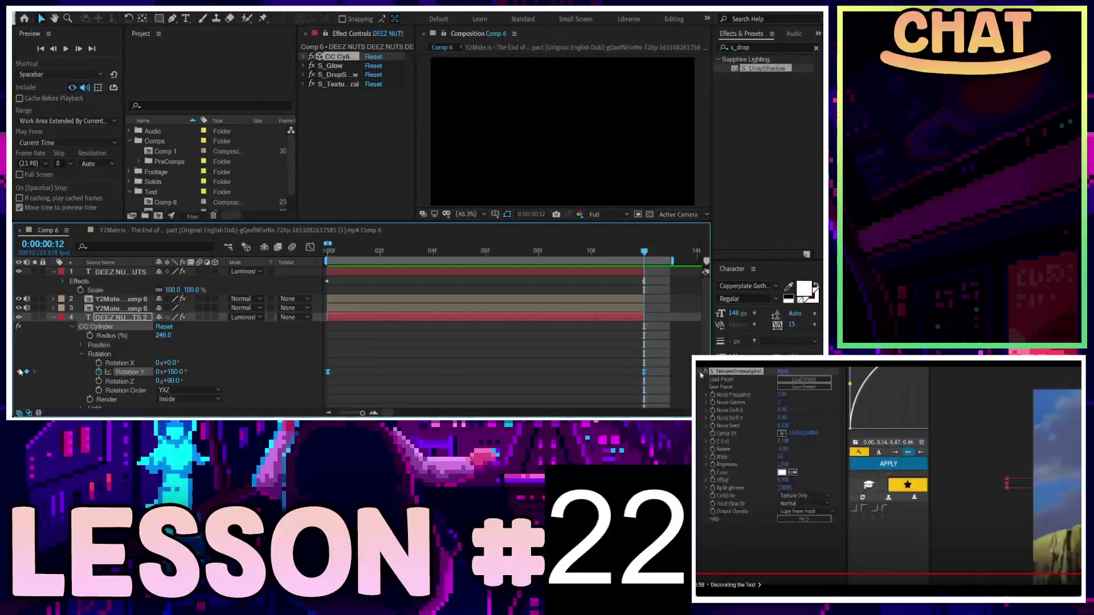
{"action": "left_click", "coordinate": [20, 371]}
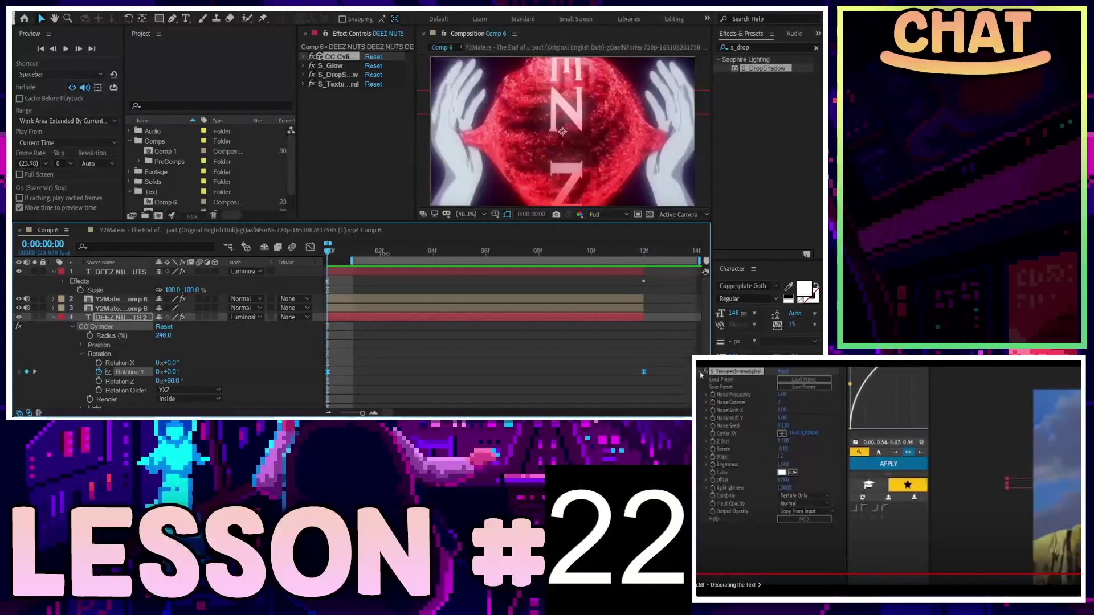
Step: Start the work area at frame 0, preview the rotation, and show the Rotation Y curve in the Graph Editor
{"action": "mouse_move", "coordinate": [383, 260]}
{"action": "left_mouse_down"}
{"action": "mouse_move", "coordinate": [359, 251]}
{"action": "mouse_move", "coordinate": [599, 256]}
{"action": "left_mouse_up"}
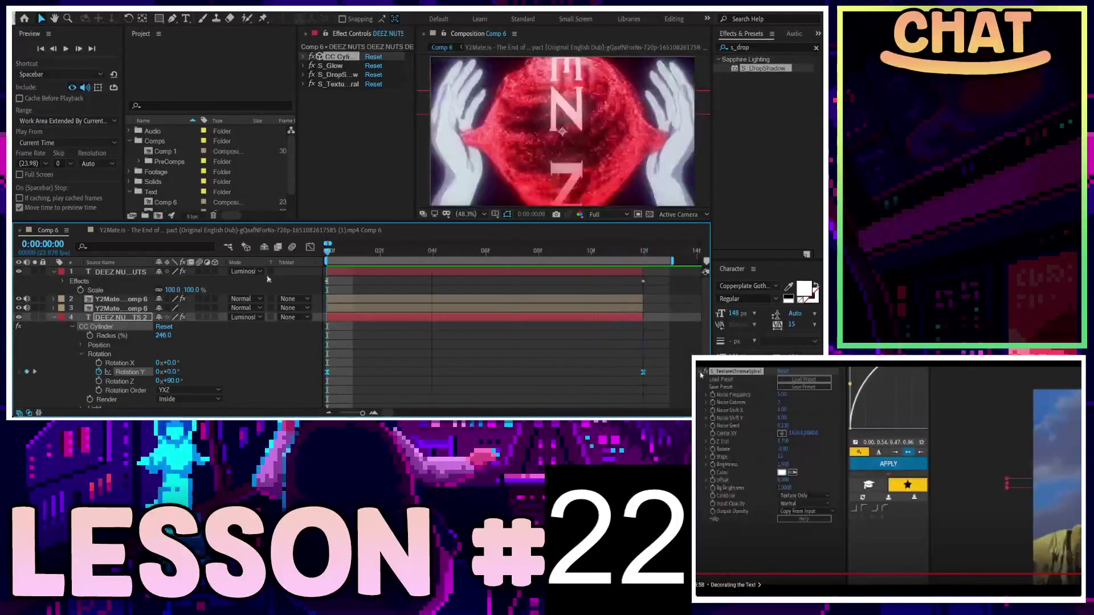
{"action": "left_click_drag", "start_coordinate": [598, 256], "coordinate": [319, 262]}
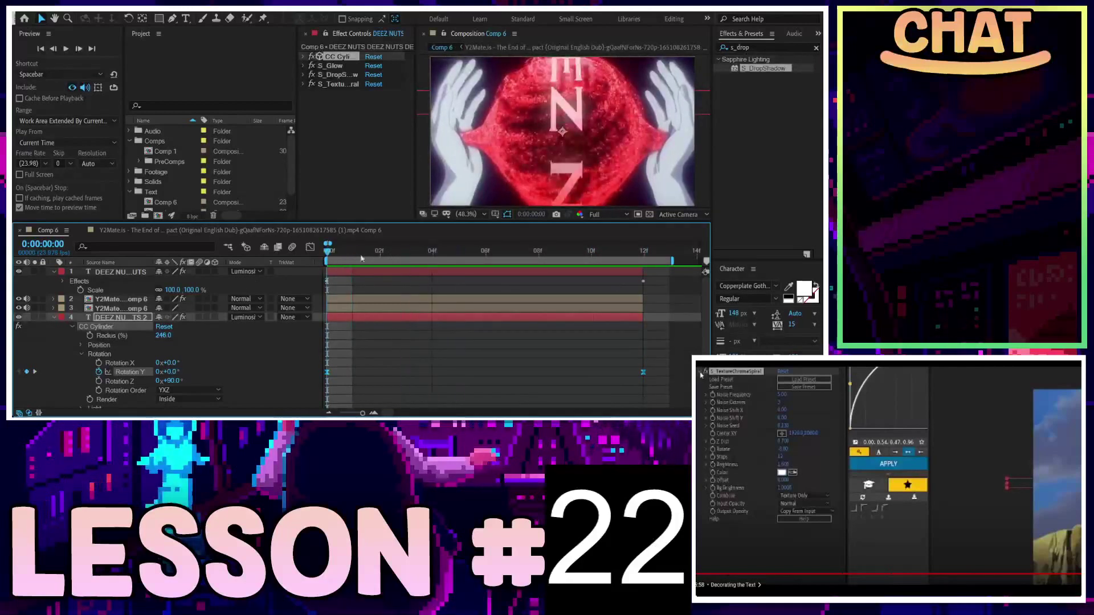
{"action": "key", "text": "space"}
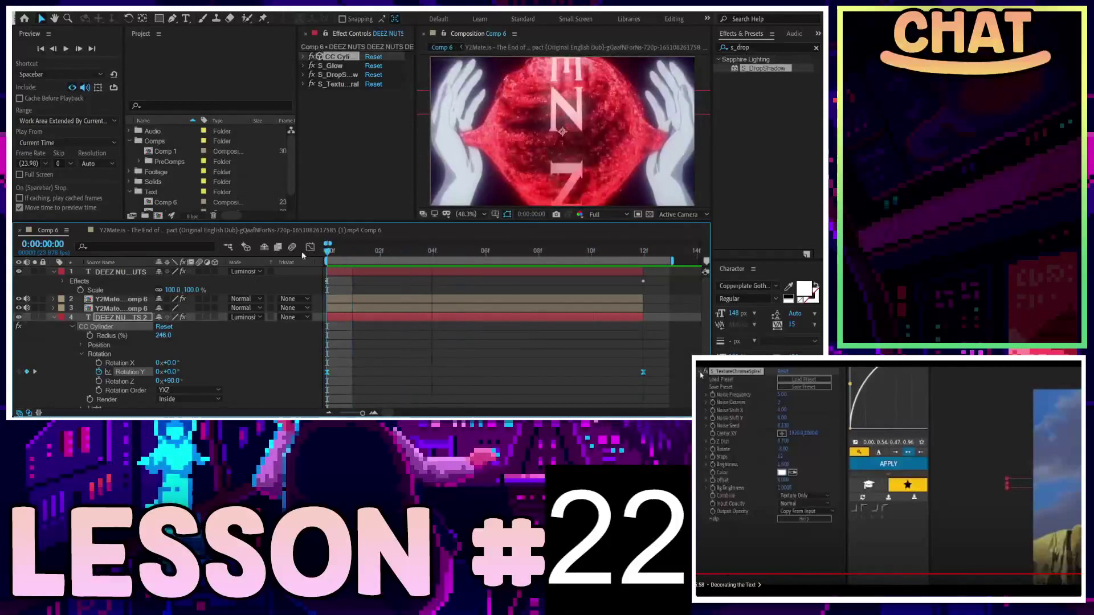
{"action": "left_click", "coordinate": [310, 246]}
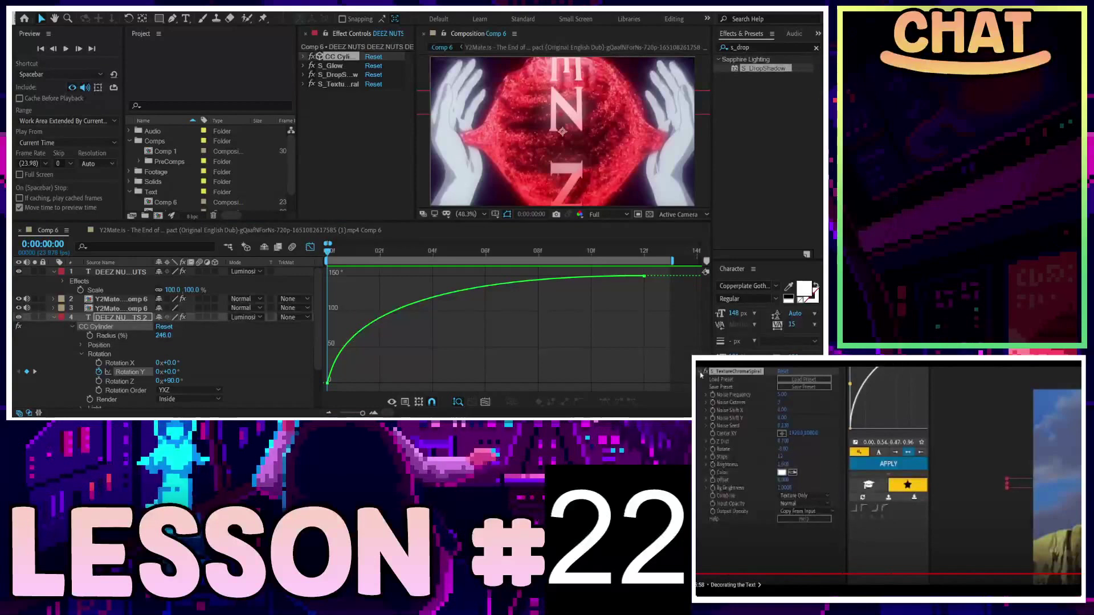
Step: Drag the first Rotation Y keyframe's ease to 100% influence, preview, and leave the Graph Editor
{"action": "mouse_move", "coordinate": [390, 325]}
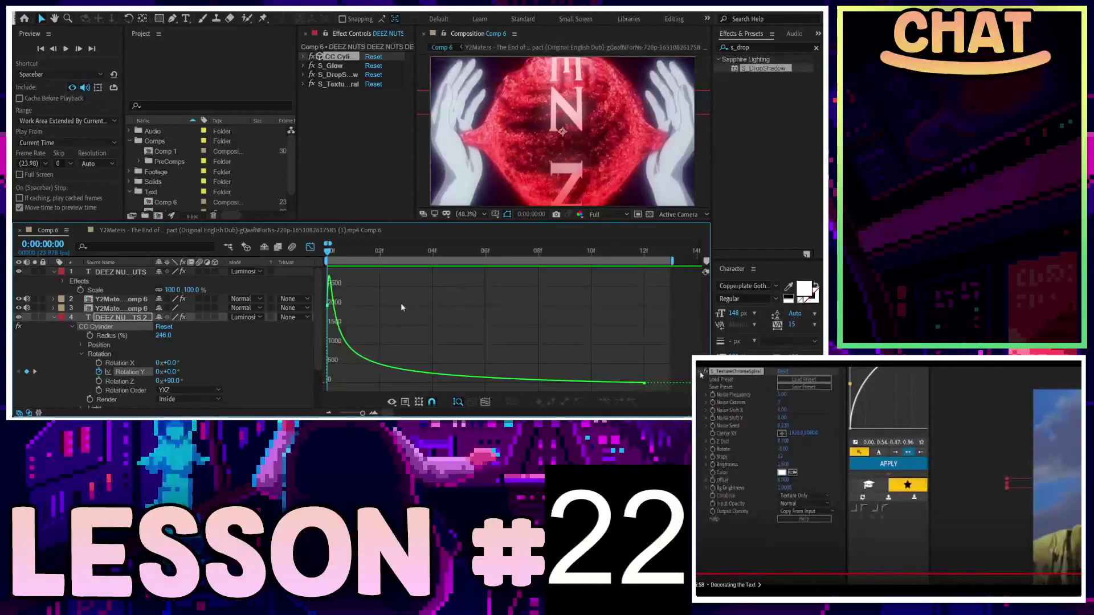
{"action": "scroll", "coordinate": [401, 308], "scroll_direction": "down", "scroll_amount": 3}
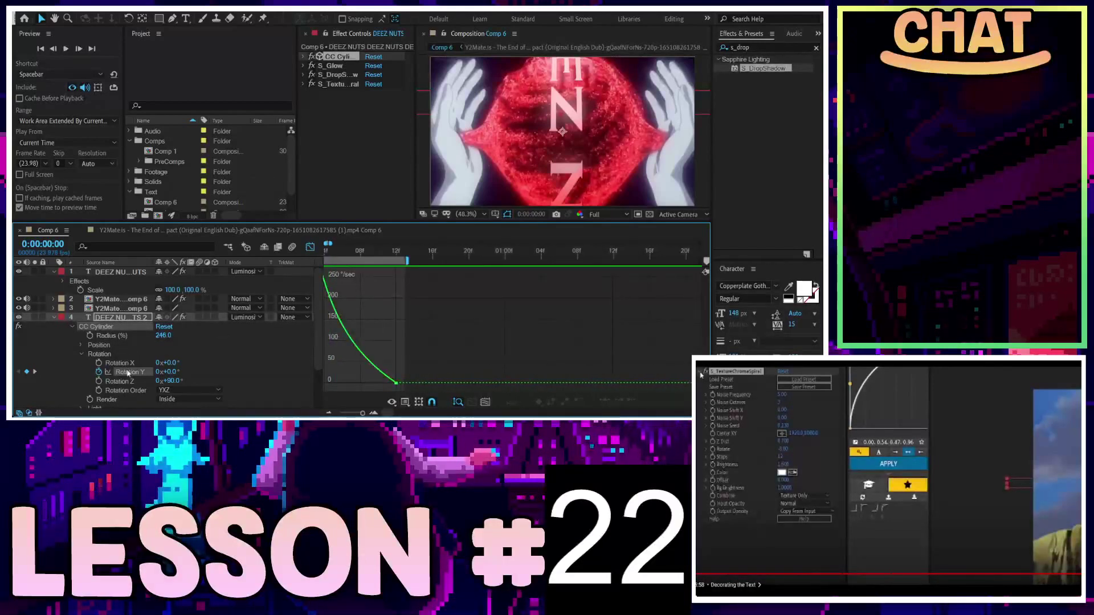
{"action": "left_click", "coordinate": [128, 373]}
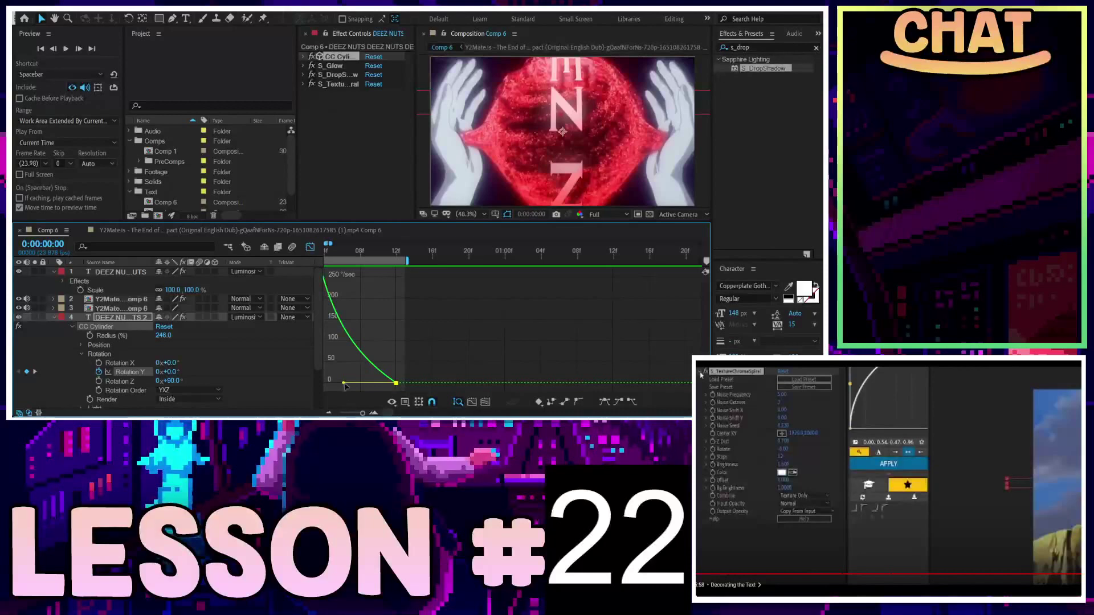
{"action": "mouse_move", "coordinate": [345, 384]}
{"action": "left_mouse_down"}
{"action": "mouse_move", "coordinate": [287, 391]}
{"action": "mouse_move", "coordinate": [336, 331]}
{"action": "mouse_move", "coordinate": [328, 377]}
{"action": "left_mouse_up"}
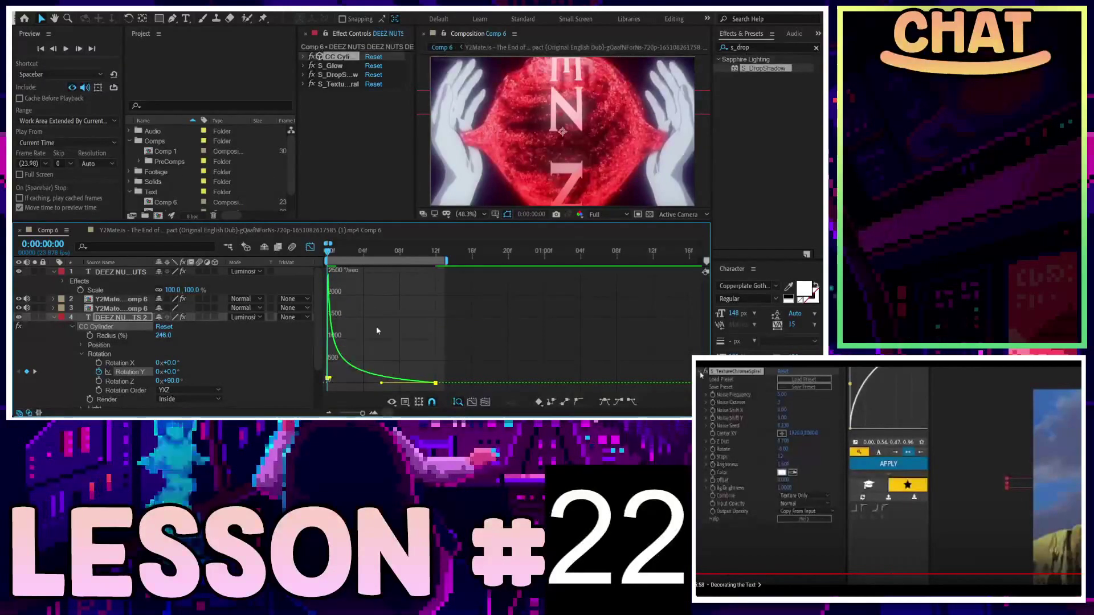
{"action": "key", "text": "space"}
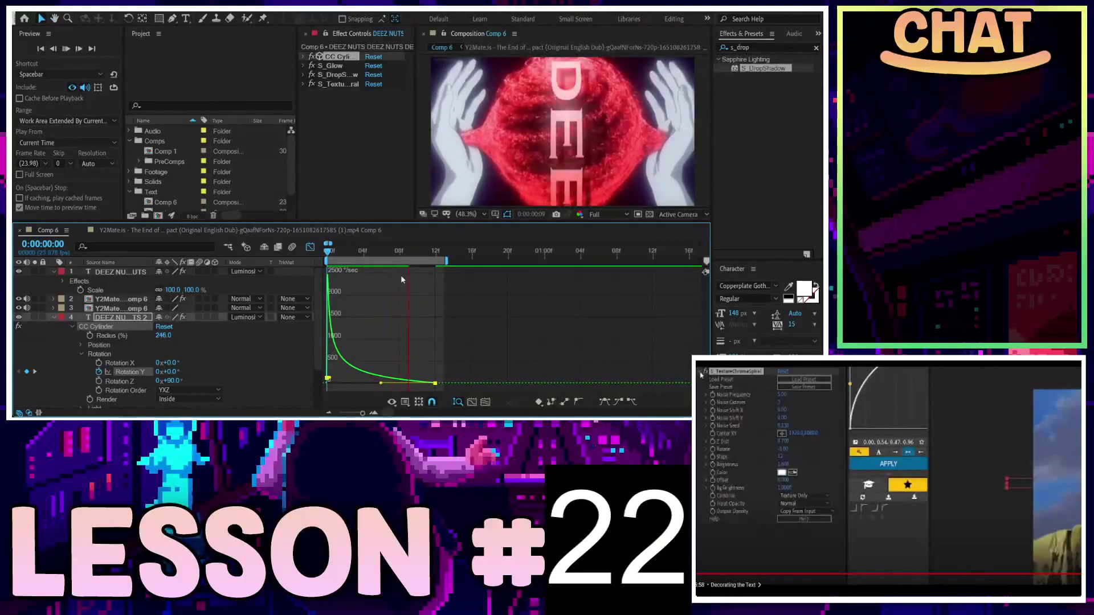
{"action": "left_click", "coordinate": [309, 248]}
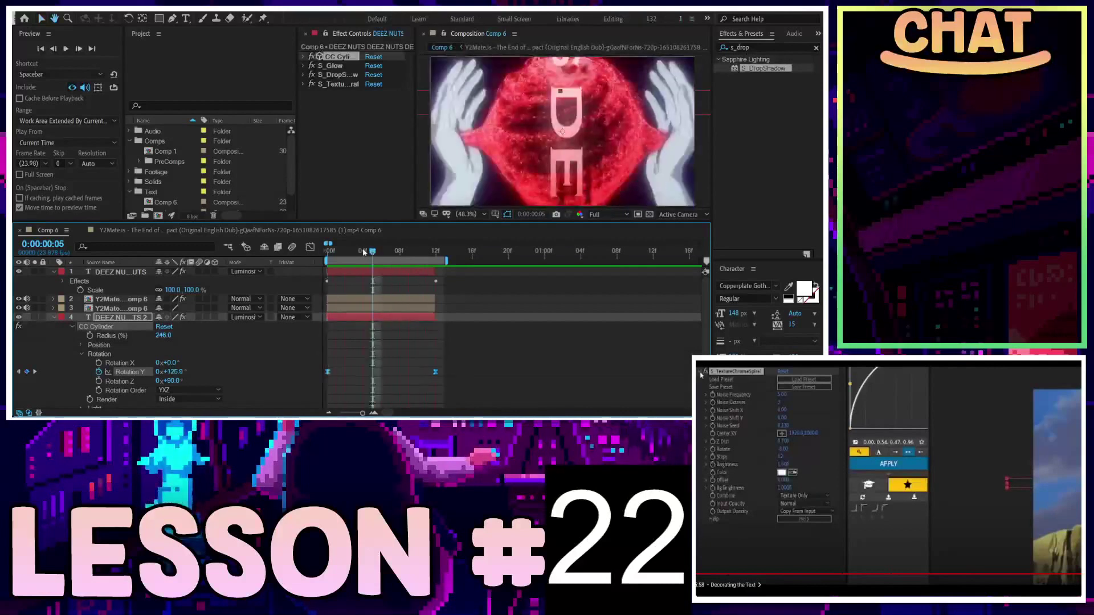
Step: Expand CC Cylinder's Rotation settings and try a Rotation X tilt, then undo it
{"action": "key", "text": "space"}
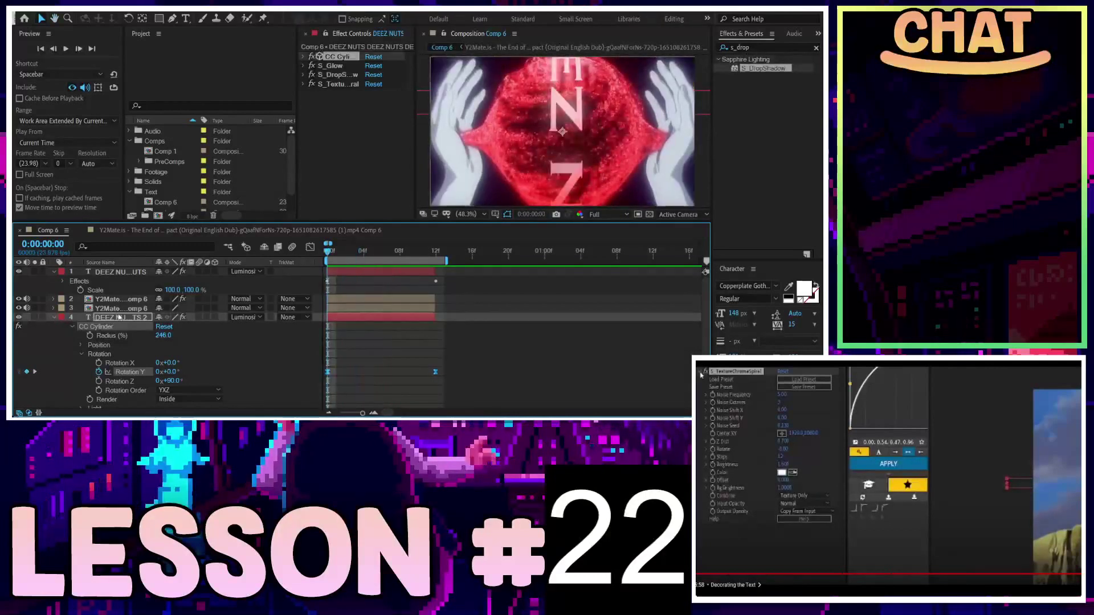
{"action": "left_click", "coordinate": [336, 165]}
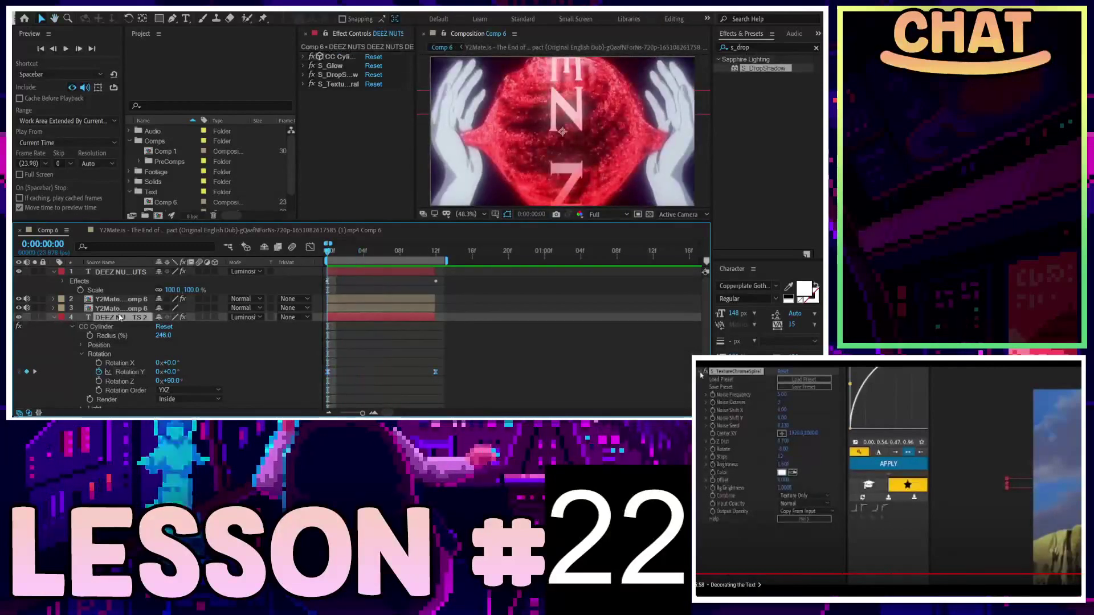
{"action": "left_click", "coordinate": [303, 57]}
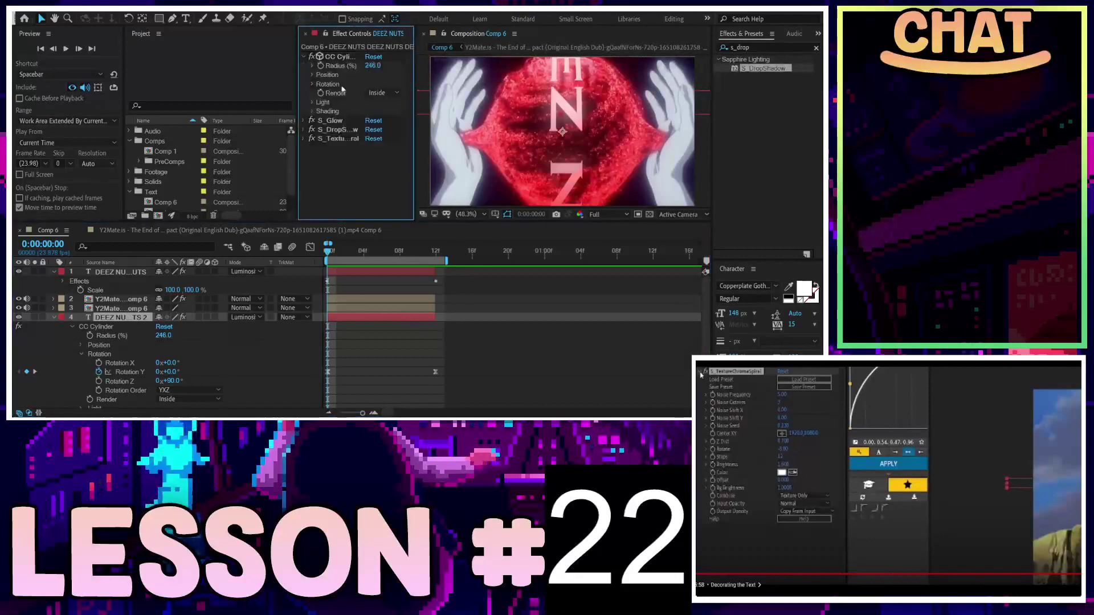
{"action": "left_click", "coordinate": [313, 85]}
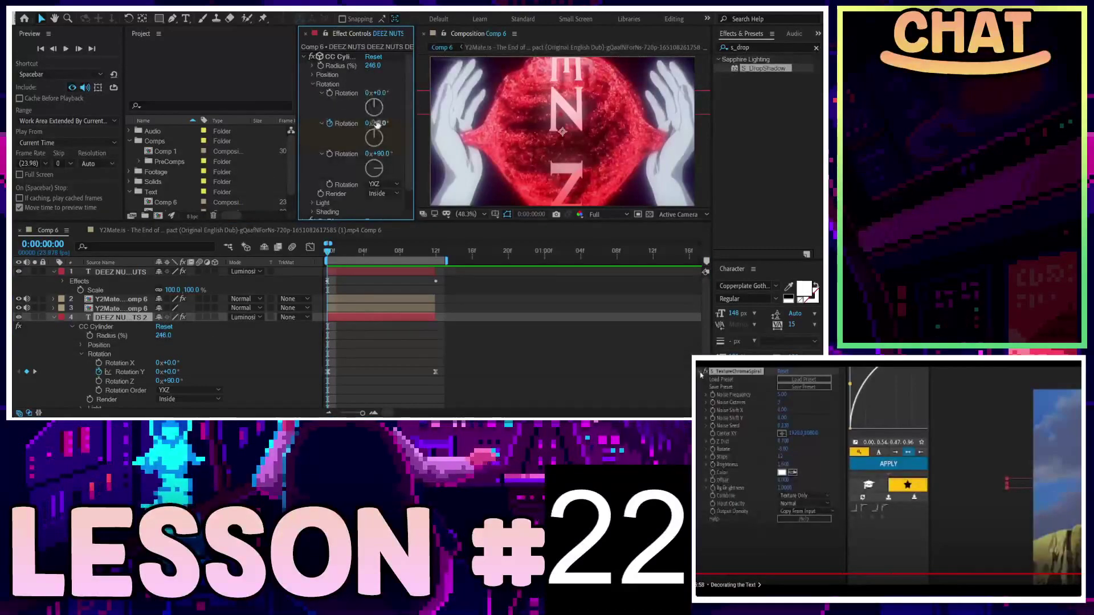
{"action": "left_click_drag", "start_coordinate": [382, 93], "coordinate": [389, 95]}
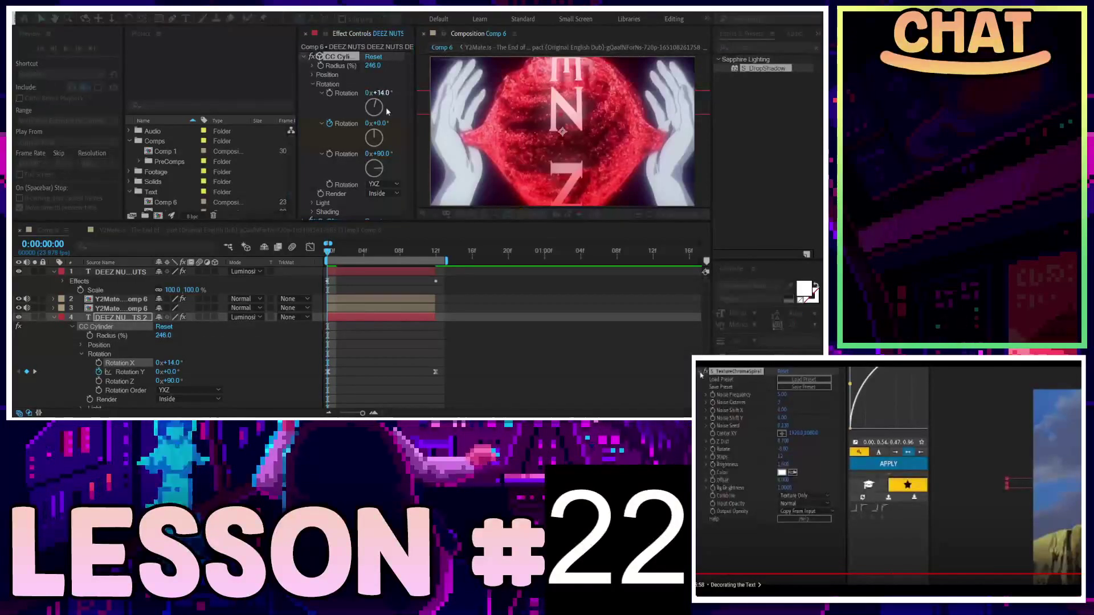
{"action": "key", "text": "ctrl+z"}
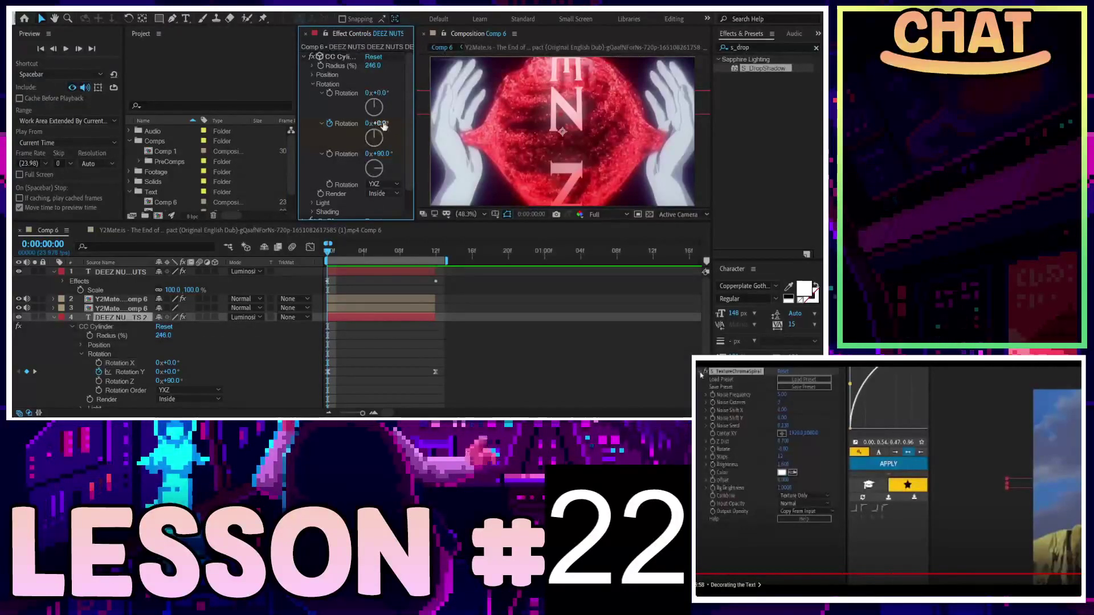
Step: On the top text layer, test Y and Z cylinder rotations, then tilt it with Rotation Z
{"action": "left_click", "coordinate": [121, 272]}
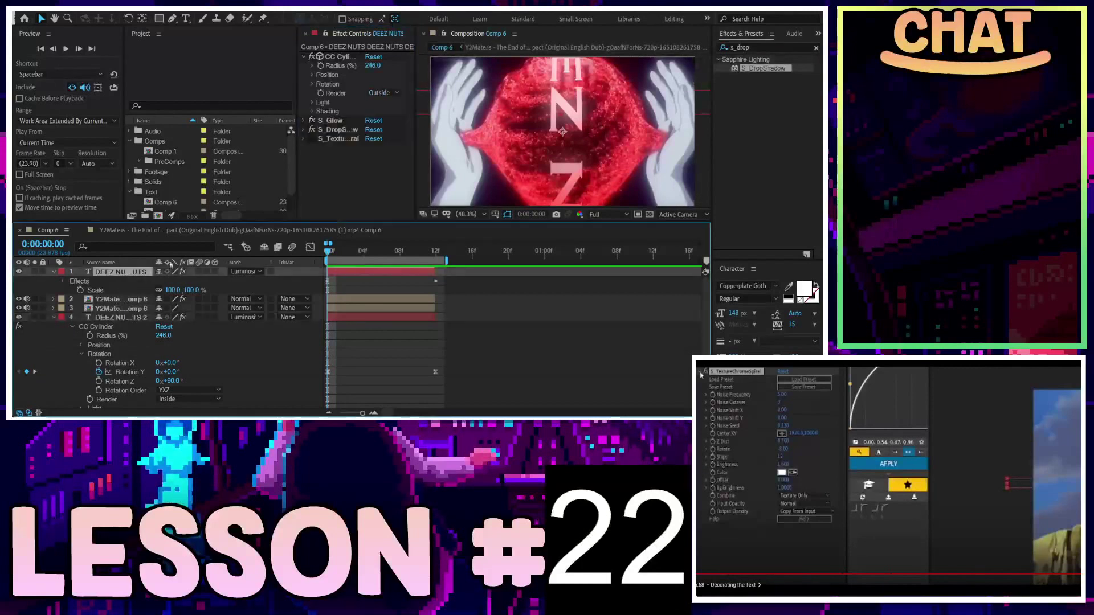
{"action": "left_click", "coordinate": [312, 85]}
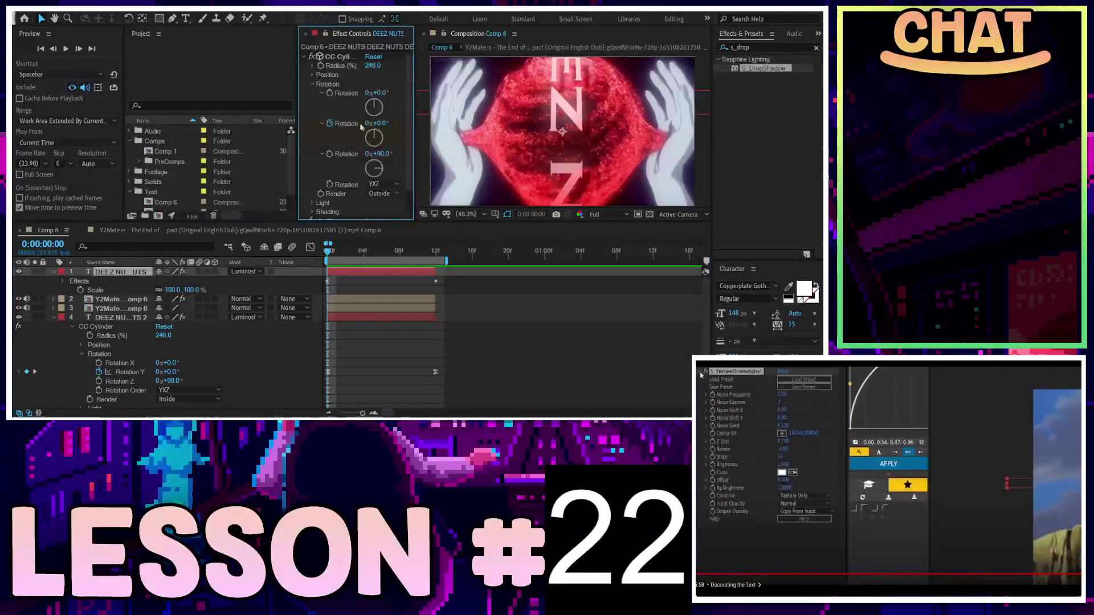
{"action": "left_click_drag", "start_coordinate": [383, 125], "coordinate": [401, 127]}
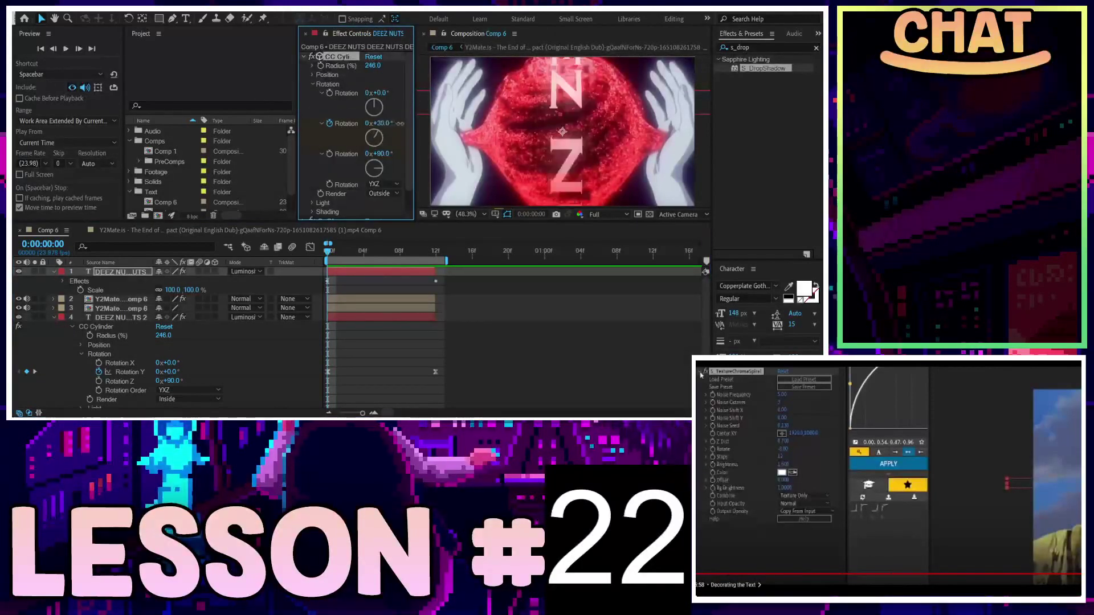
{"action": "key", "text": "ctrl+z"}
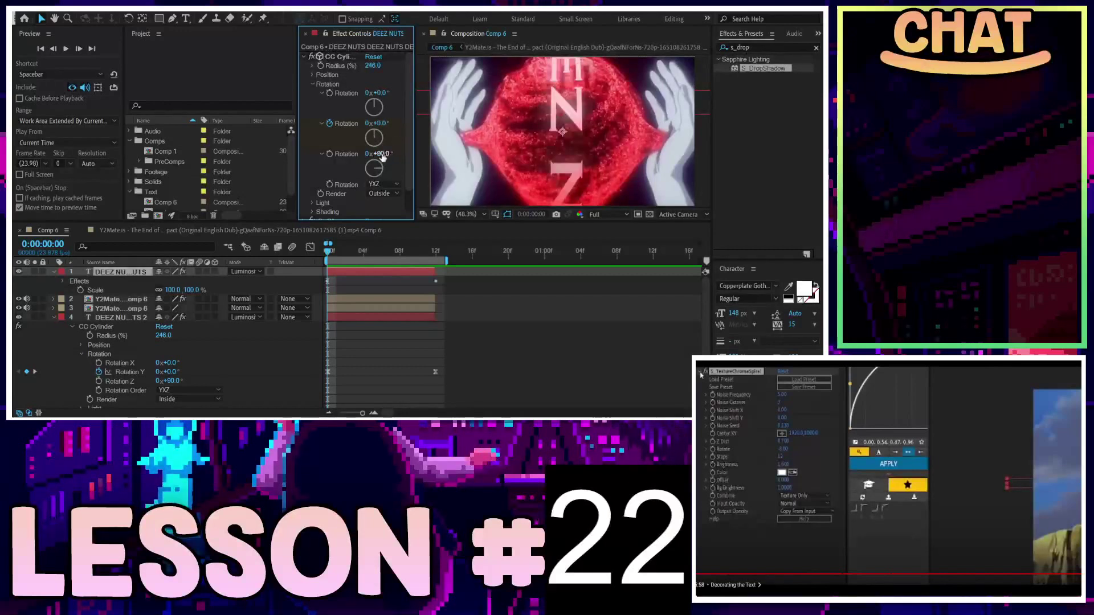
{"action": "left_click_drag", "start_coordinate": [381, 154], "coordinate": [386, 158]}
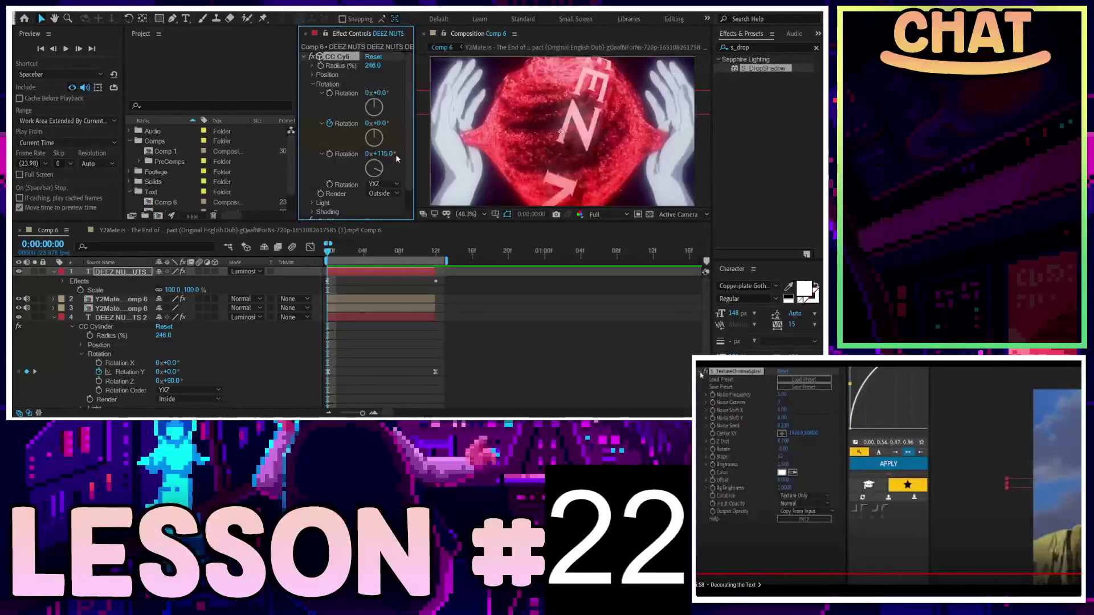
{"action": "key", "text": "ctrl+z"}
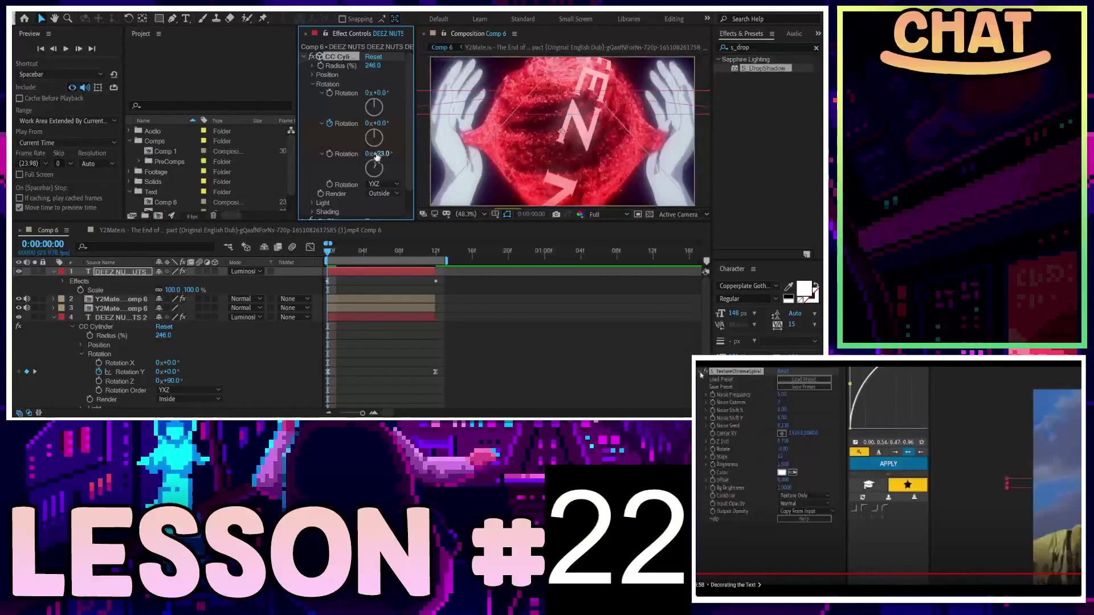
{"action": "mouse_move", "coordinate": [380, 153]}
{"action": "left_mouse_down"}
{"action": "mouse_move", "coordinate": [394, 152]}
{"action": "mouse_move", "coordinate": [367, 159]}
{"action": "left_mouse_up"}
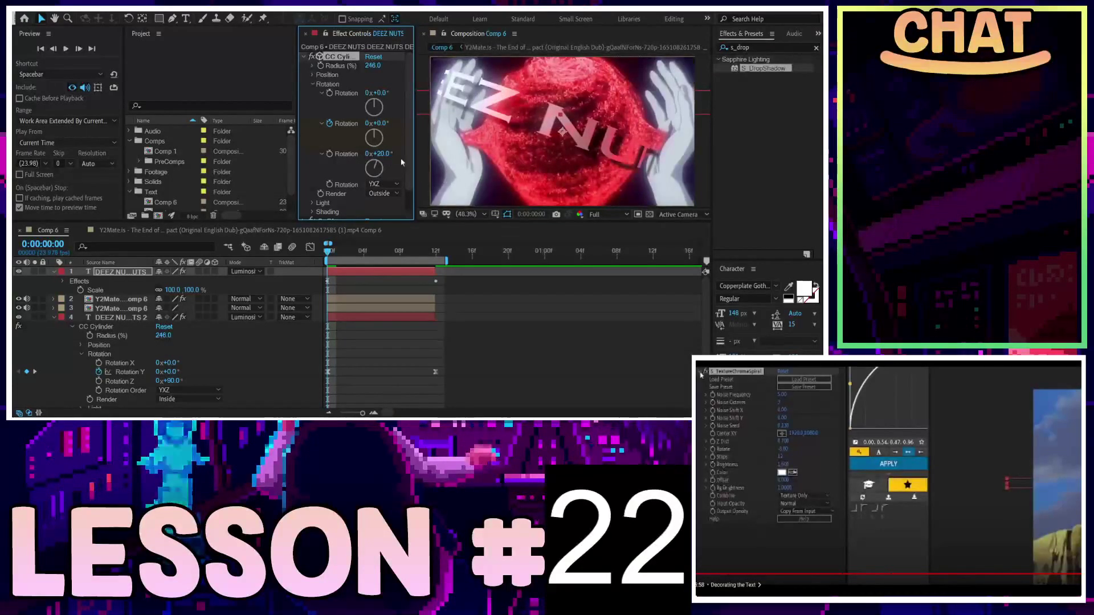
Step: Set the second text layer's CC Cylinder Rotation Z to 110° and preview
{"action": "left_click", "coordinate": [120, 317]}
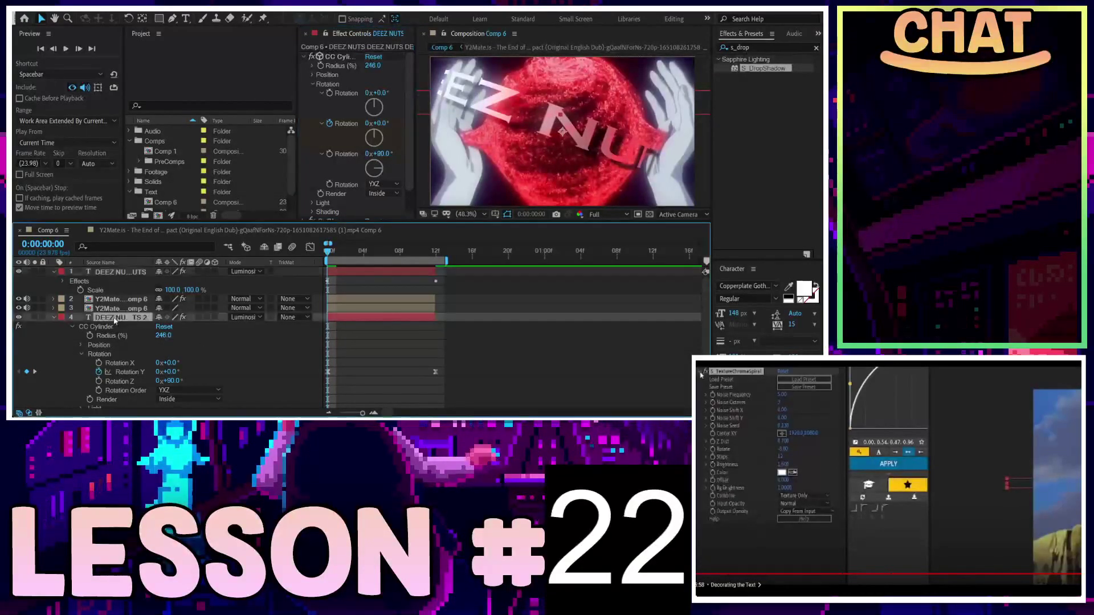
{"action": "left_click", "coordinate": [381, 154]}
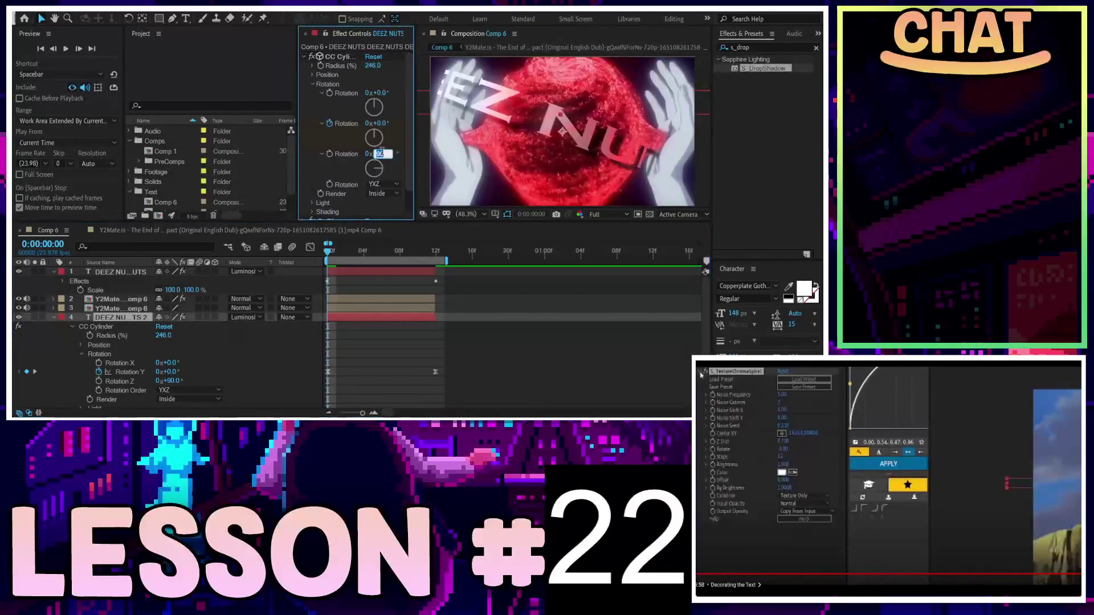
{"action": "type", "text": "110"}
{"action": "key", "text": "Return"}
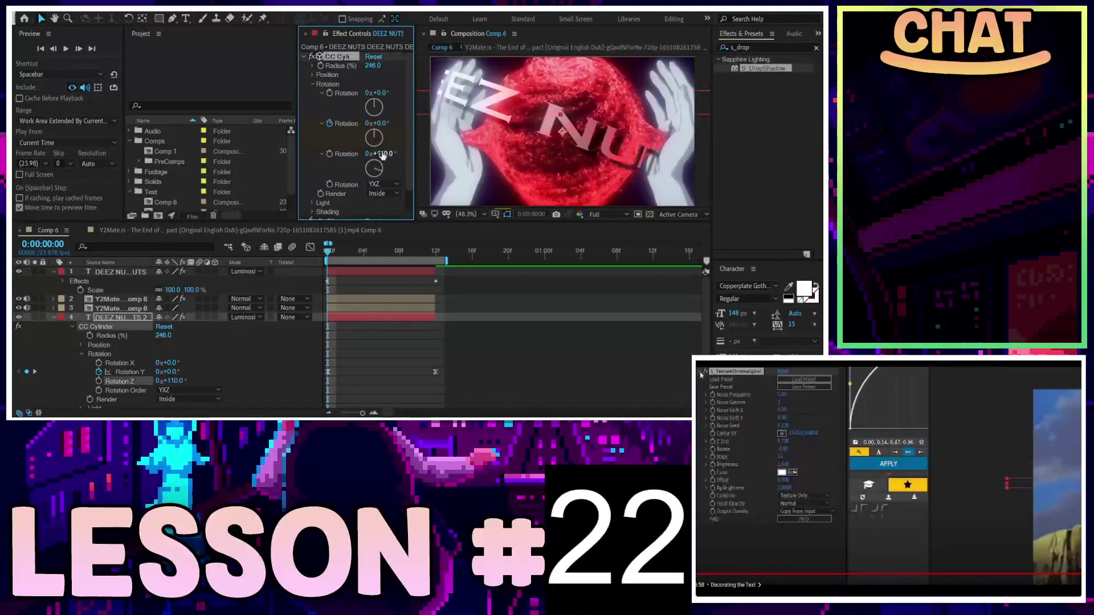
{"action": "key", "text": "space"}
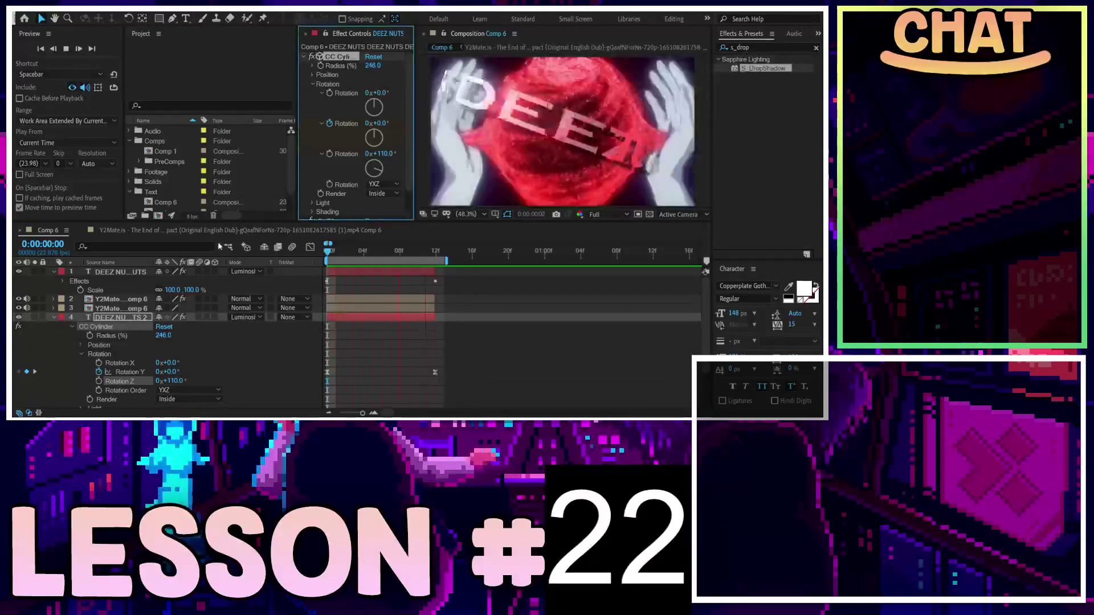
{"action": "key", "text": "space"}
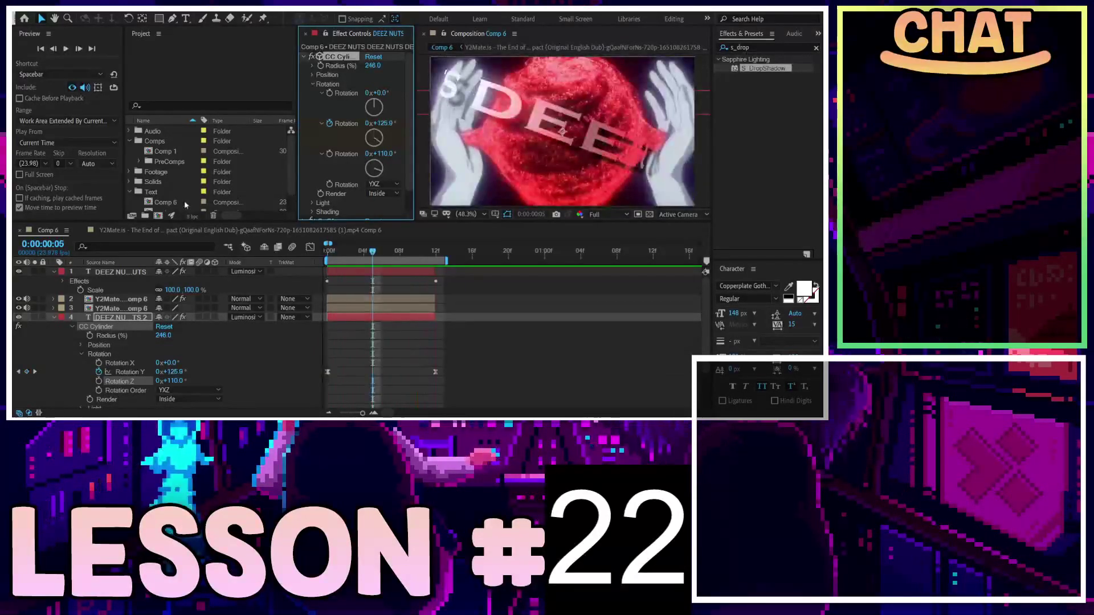
Step: Rename the Comp 6 composition to 'cylinder' in the Project panel
{"action": "scroll", "coordinate": [183, 201], "scroll_direction": "down", "scroll_amount": 1}
{"action": "left_click", "coordinate": [181, 183]}
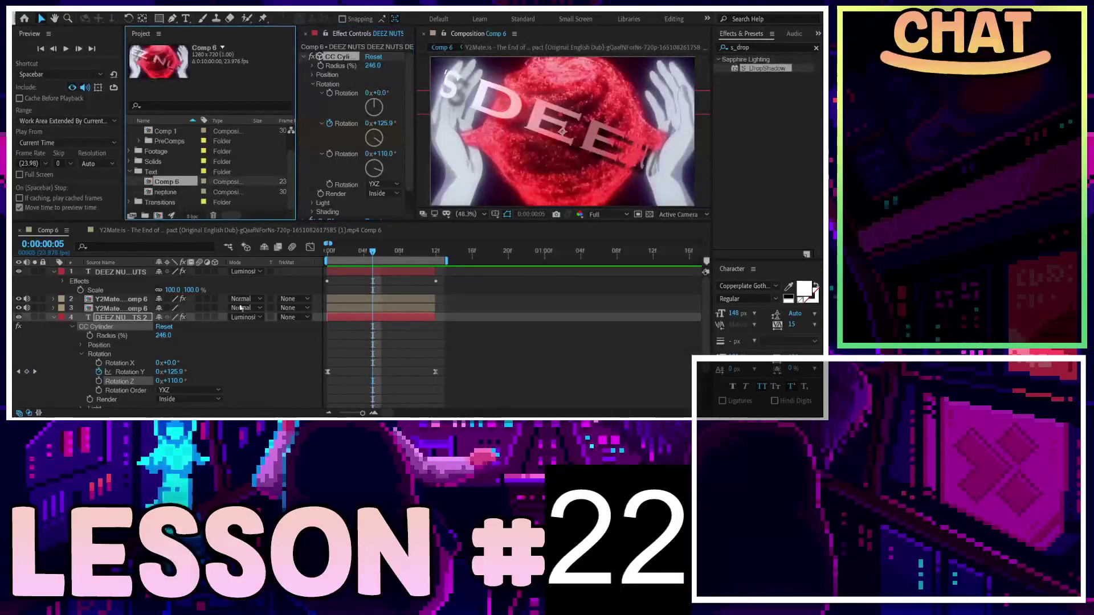
{"action": "key", "text": "Return"}
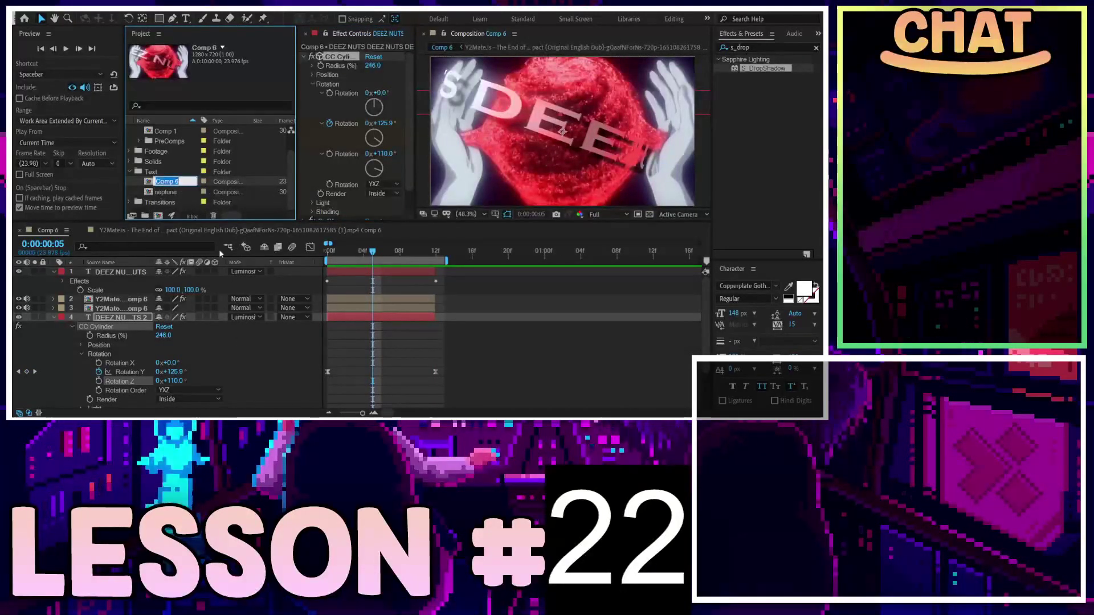
{"action": "type", "text": "cylind"}
{"action": "type", "text": "er"}
{"action": "key", "text": "Return"}
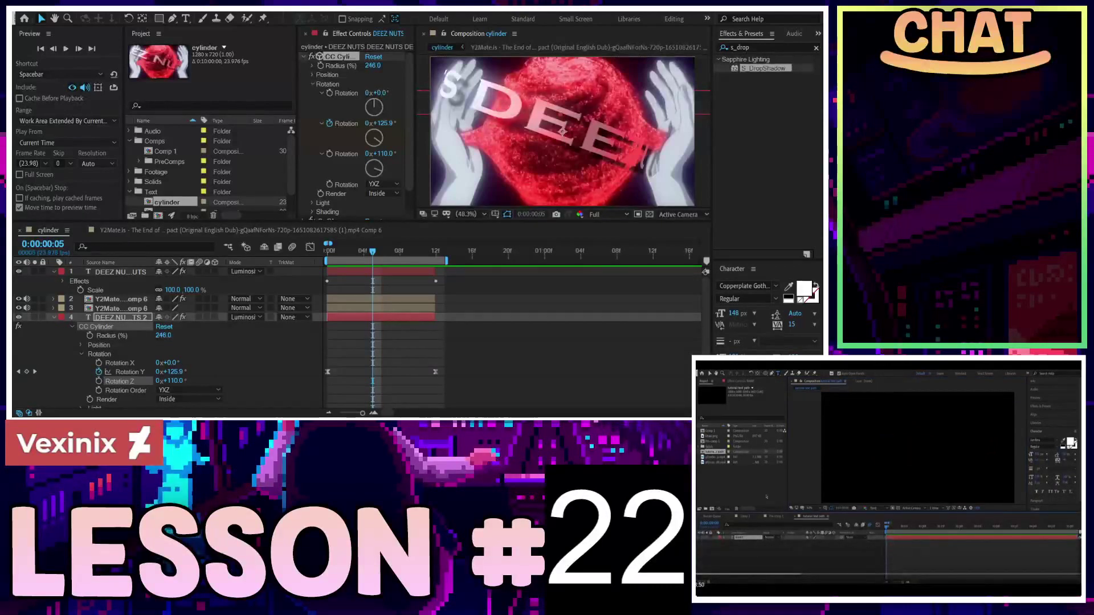
Step: Create a new empty composition, Comp 6, in the Text folder
{"action": "left_click", "coordinate": [167, 148]}
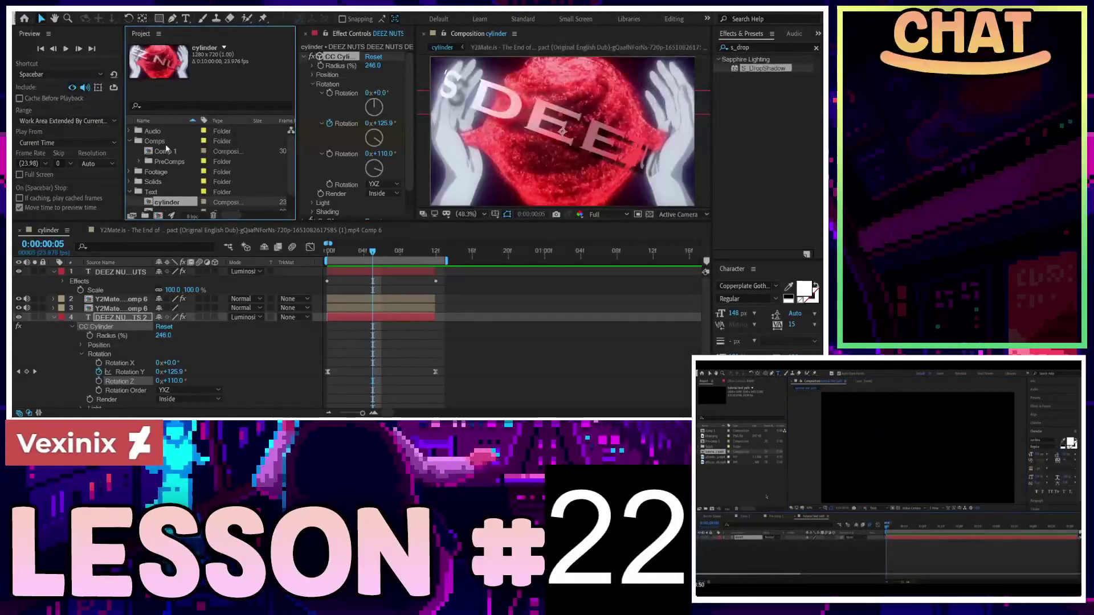
{"action": "scroll", "coordinate": [161, 187], "scroll_direction": "down", "scroll_amount": 2}
{"action": "left_click", "coordinate": [158, 217]}
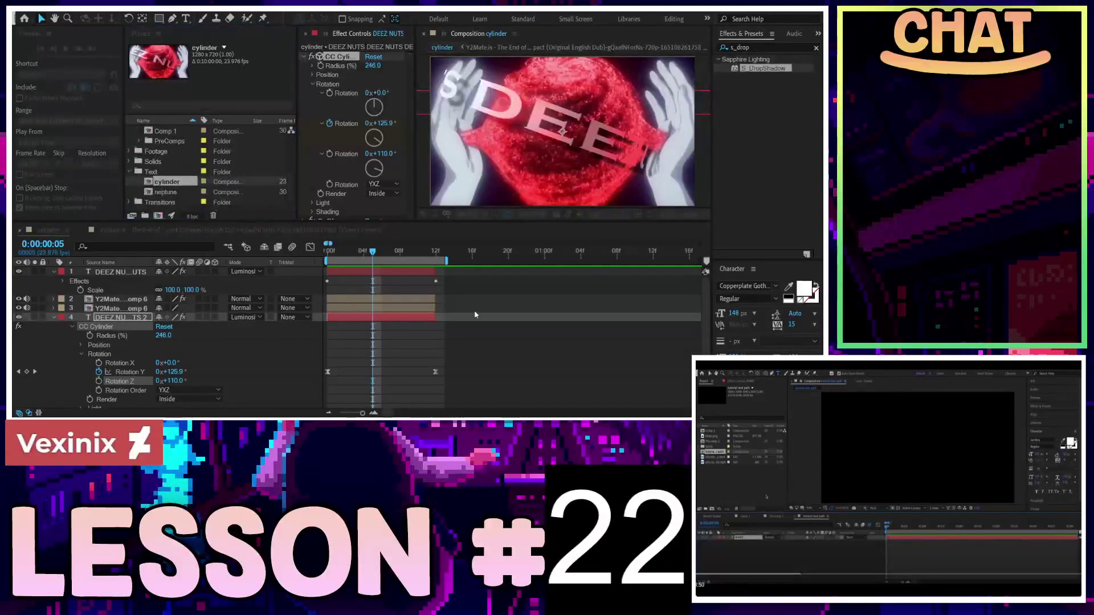
{"action": "left_click", "coordinate": [576, 354]}
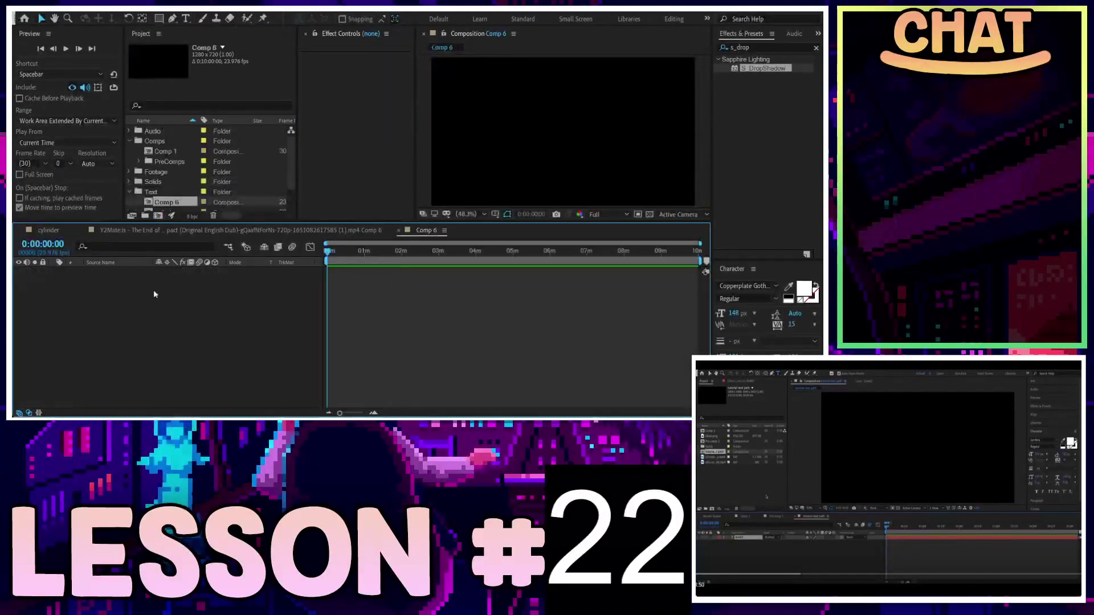
Step: Create a text layer reading 'TEXT' and drag it to the centre of the frame
{"action": "key", "text": "ctrl+alt+shift+t"}
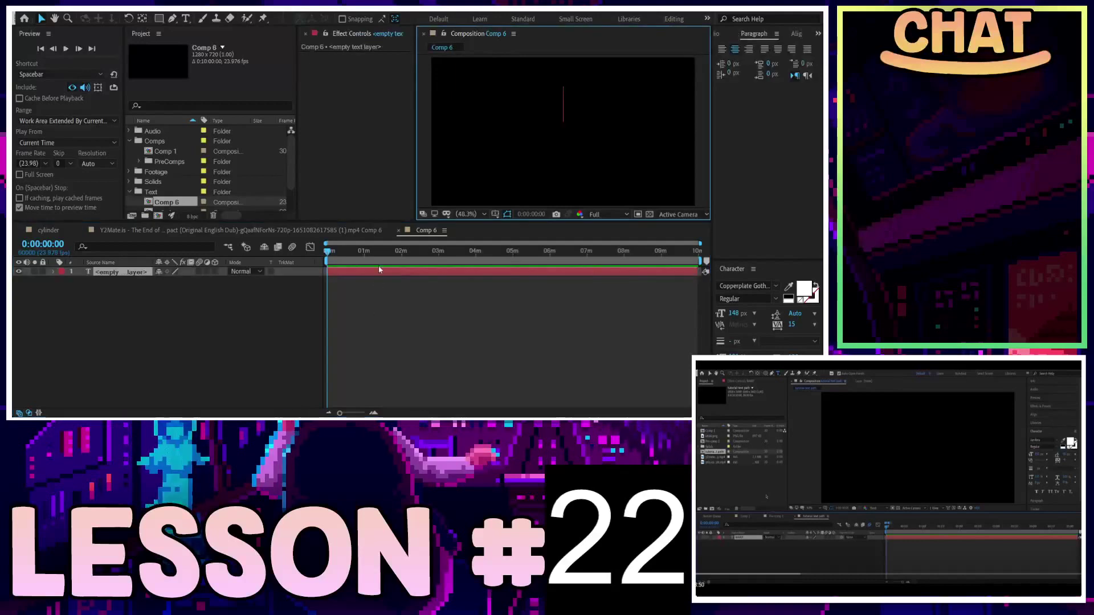
{"action": "type", "text": "TEX"}
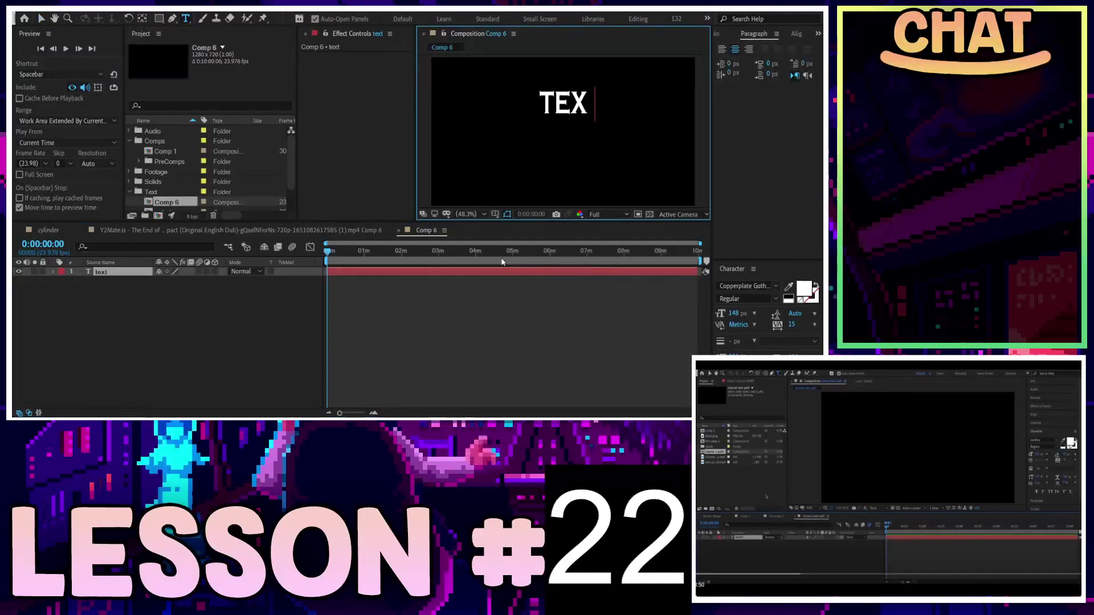
{"action": "type", "text": "T"}
{"action": "left_click", "coordinate": [596, 233]}
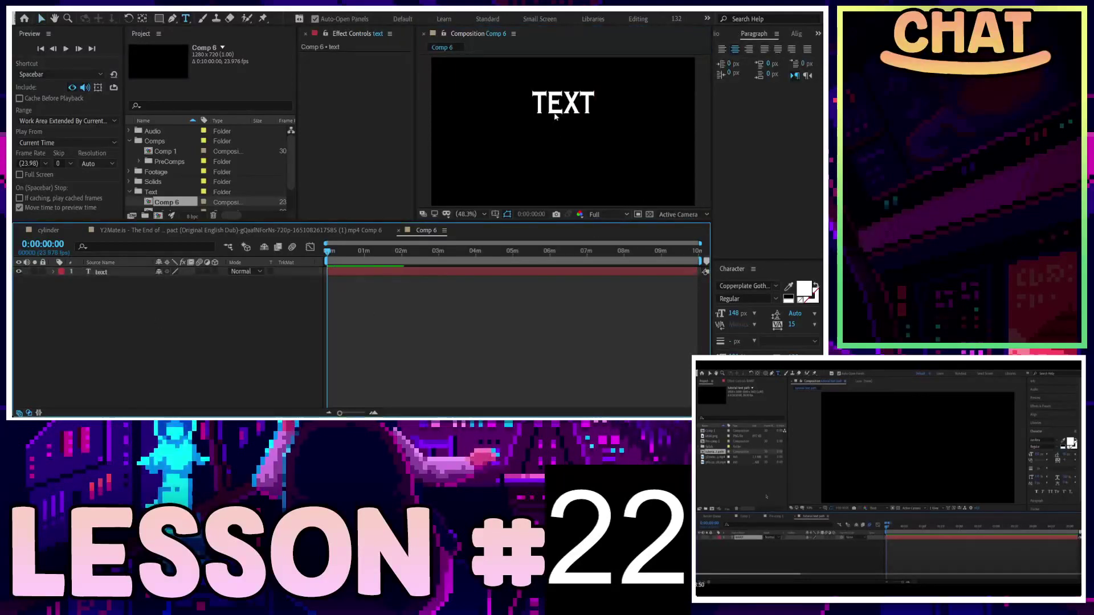
{"action": "key", "text": "v"}
{"action": "left_click_drag", "start_coordinate": [556, 117], "coordinate": [551, 148]}
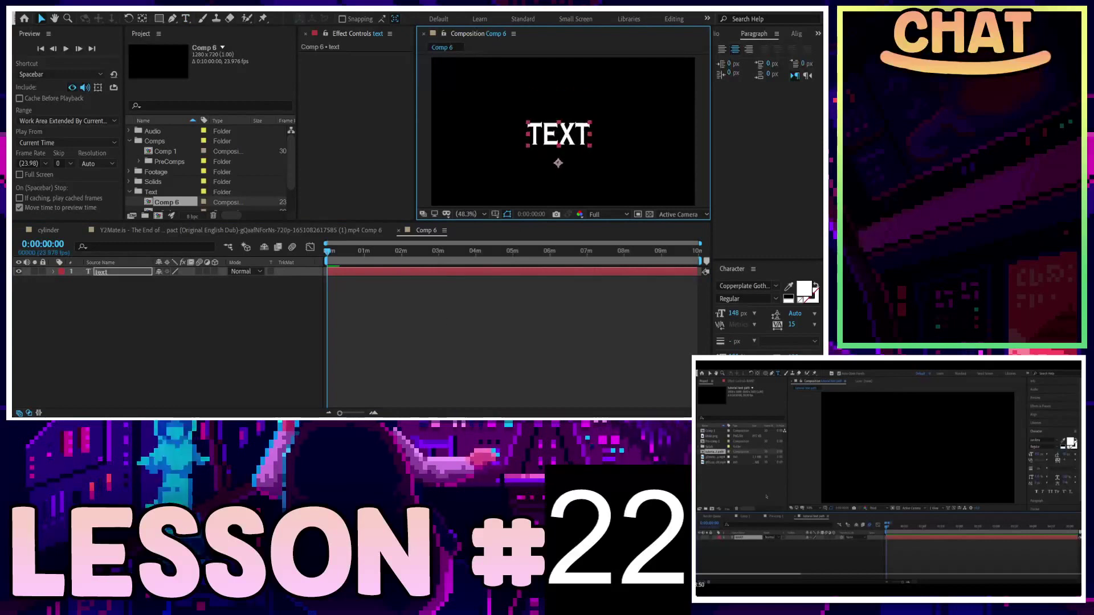
{"action": "left_click", "coordinate": [941, 525]}
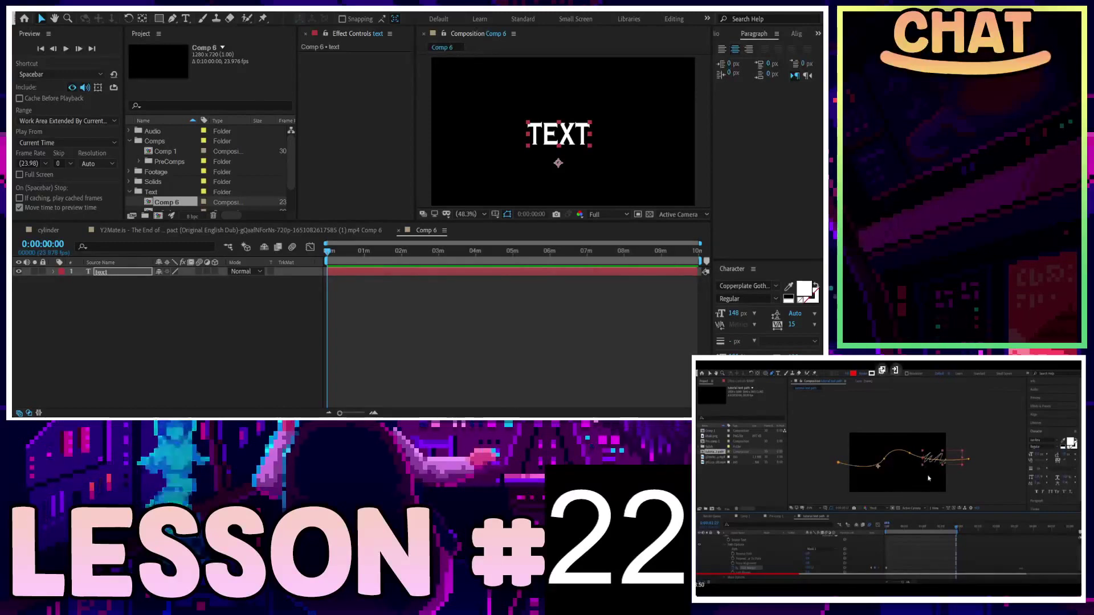
Step: Hide the TEXT layer with its eye icon and switch to the Pen tool
{"action": "left_click", "coordinate": [558, 134]}
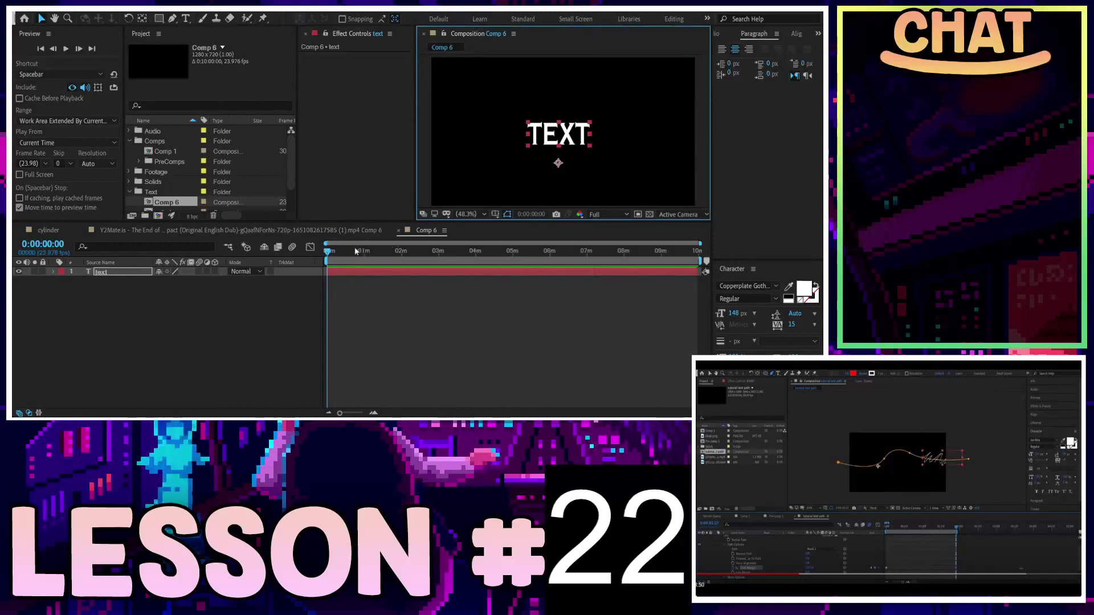
{"action": "left_click", "coordinate": [251, 264]}
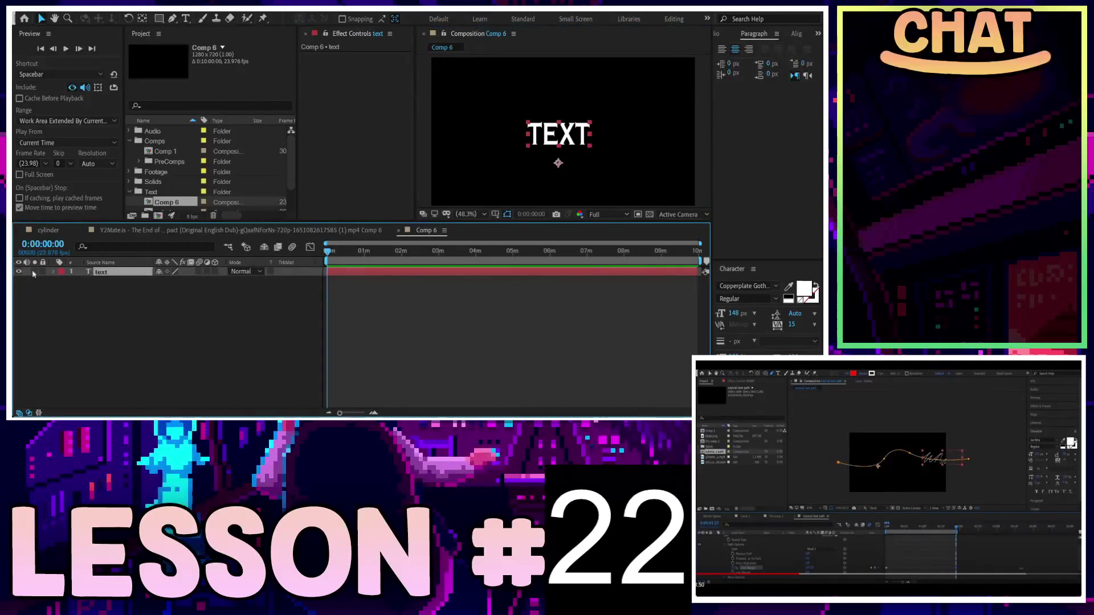
{"action": "left_click", "coordinate": [53, 272]}
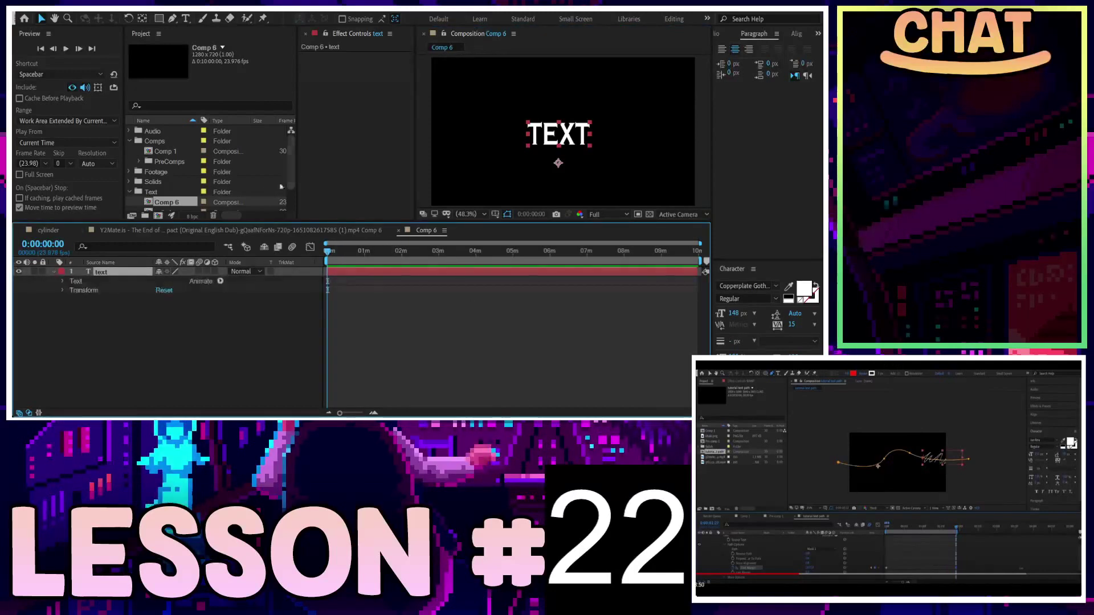
{"action": "left_click", "coordinate": [19, 272]}
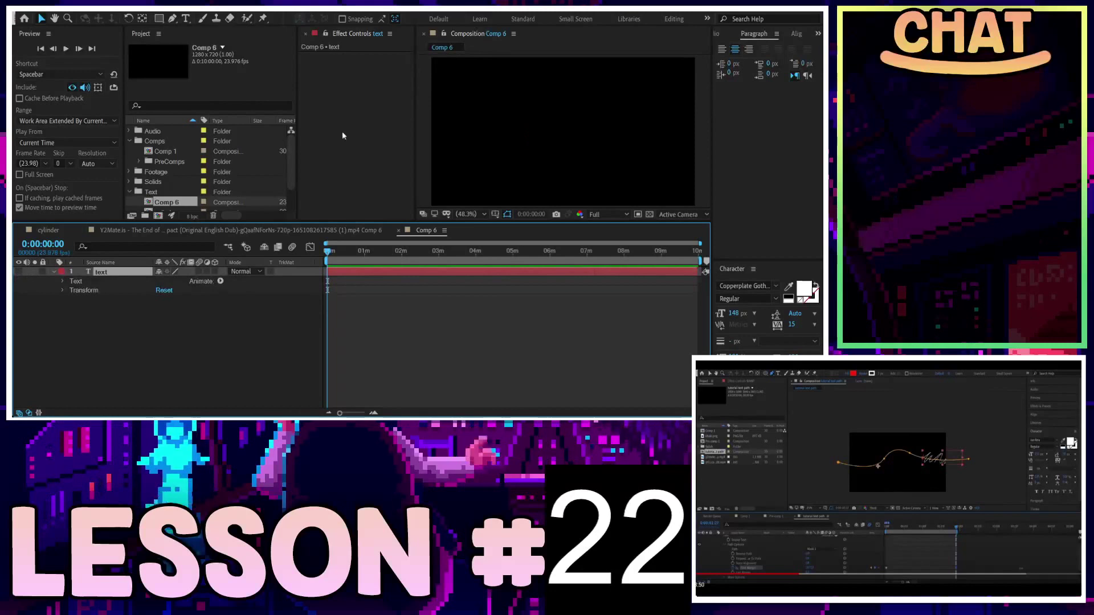
{"action": "left_click", "coordinate": [160, 19]}
{"action": "left_click", "coordinate": [479, 134]}
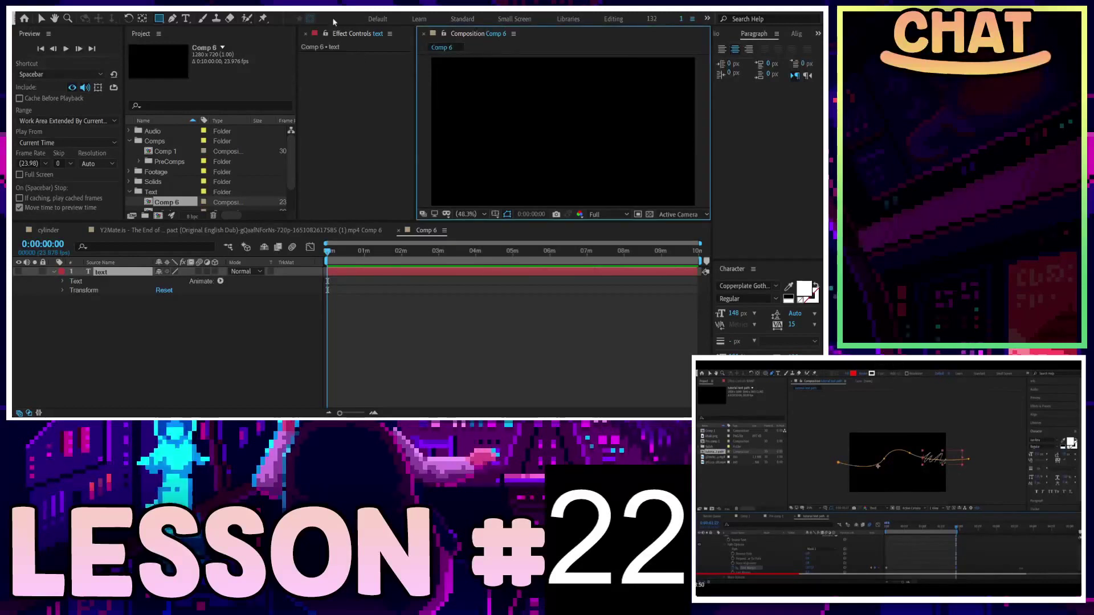
{"action": "left_click", "coordinate": [174, 19]}
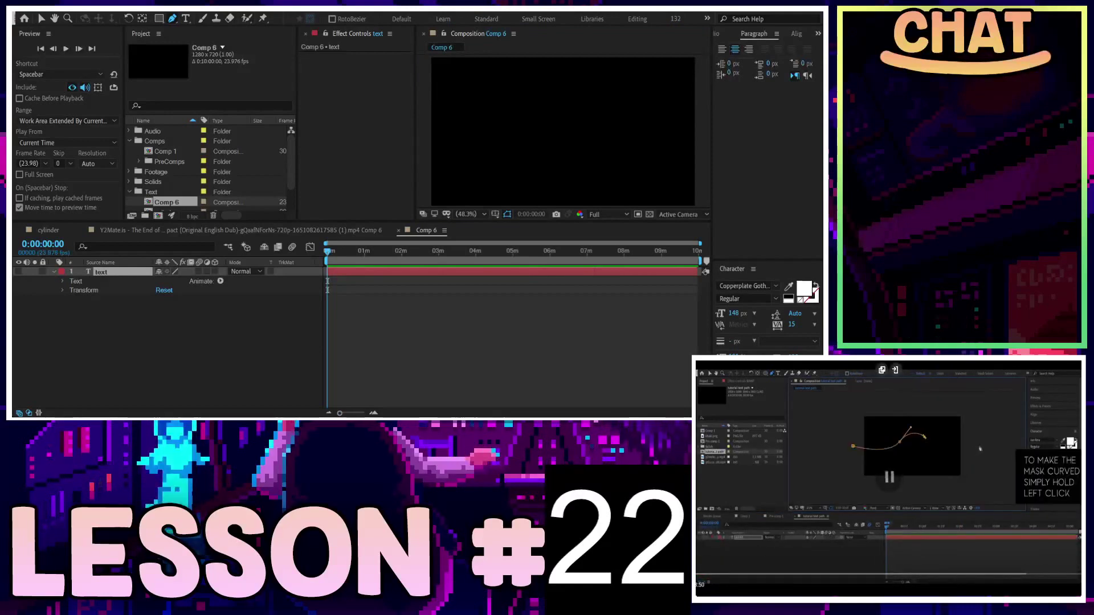
Step: Draw a wavy open Mask 1 path across the frame on the text layer
{"action": "left_click", "coordinate": [427, 104]}
{"action": "mouse_move", "coordinate": [511, 109]}
{"action": "left_mouse_down"}
{"action": "mouse_move", "coordinate": [512, 120]}
{"action": "mouse_move", "coordinate": [558, 89]}
{"action": "left_mouse_up"}
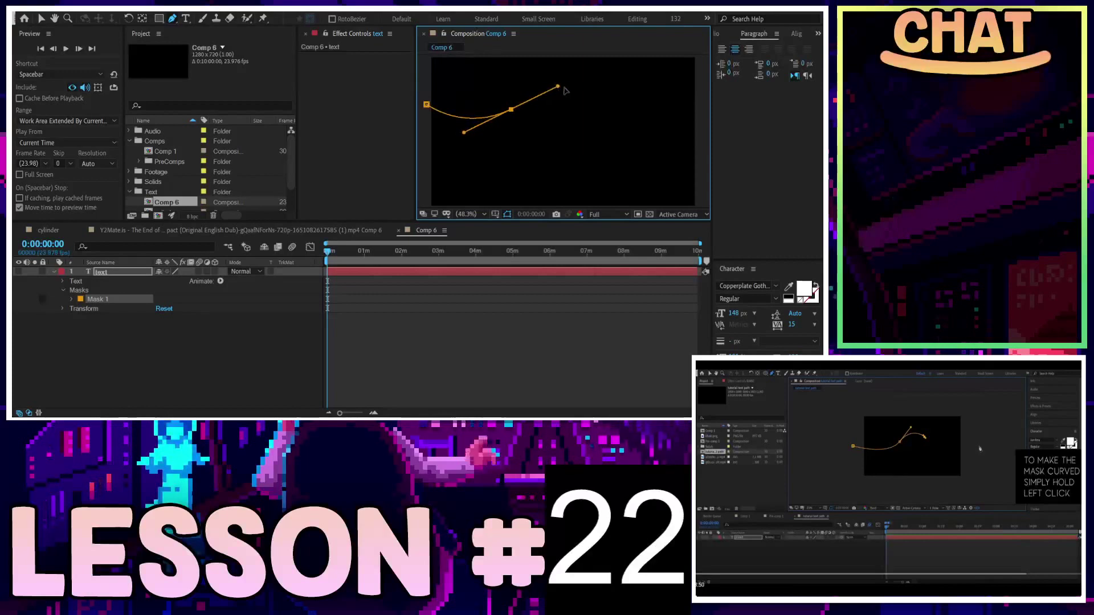
{"action": "left_click", "coordinate": [579, 89]}
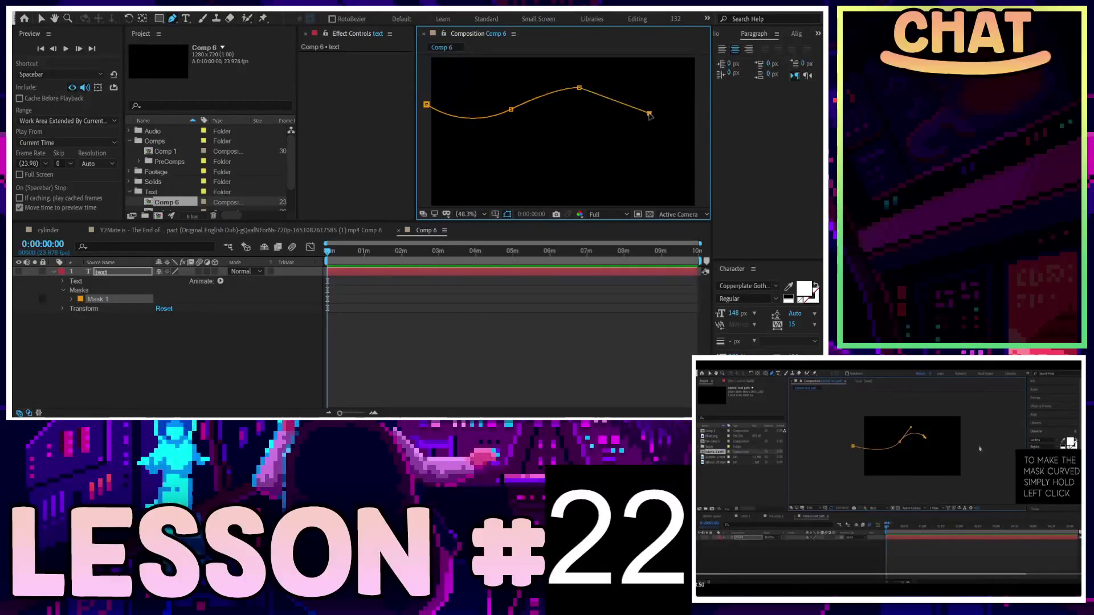
{"action": "left_click_drag", "start_coordinate": [650, 114], "coordinate": [654, 108]}
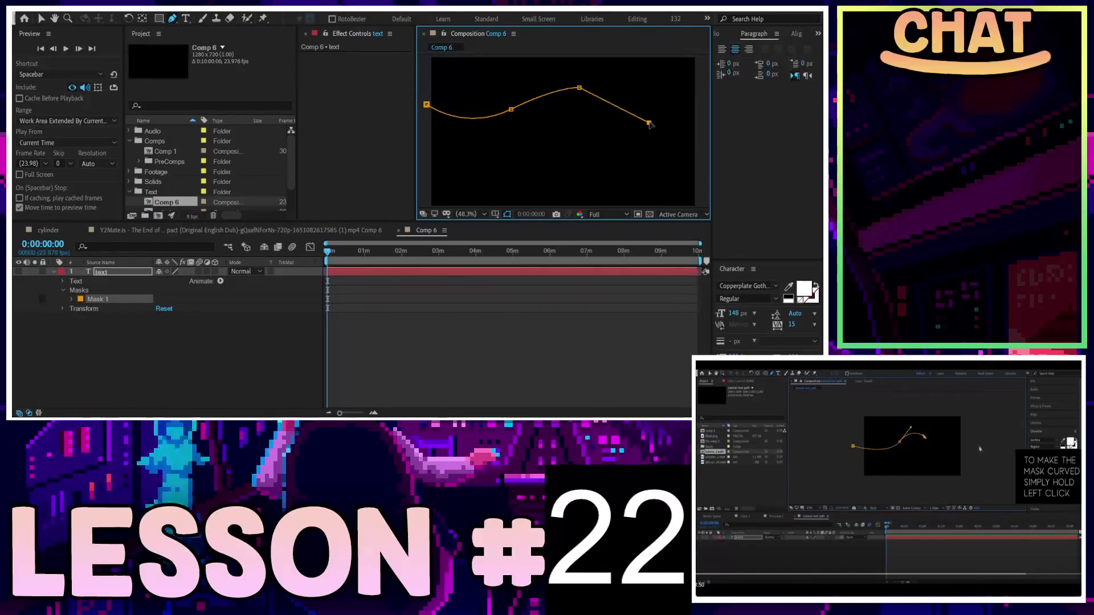
{"action": "key", "text": "v"}
{"action": "double_click", "coordinate": [656, 110]}
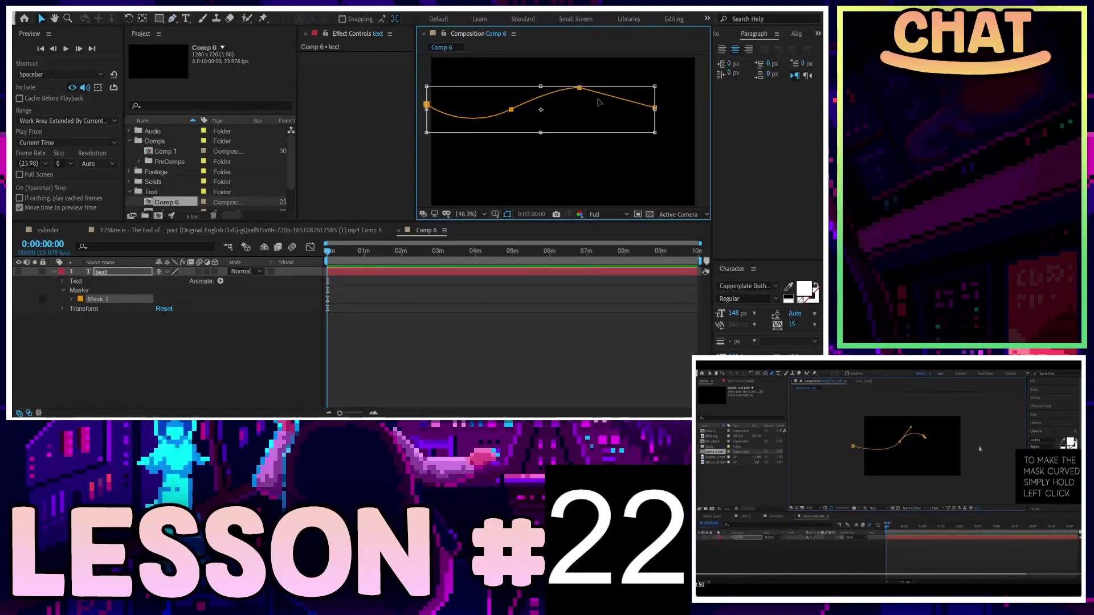
Step: Nudge Mask 1 down and stretch it wider to the right with free transform
{"action": "left_click", "coordinate": [247, 352]}
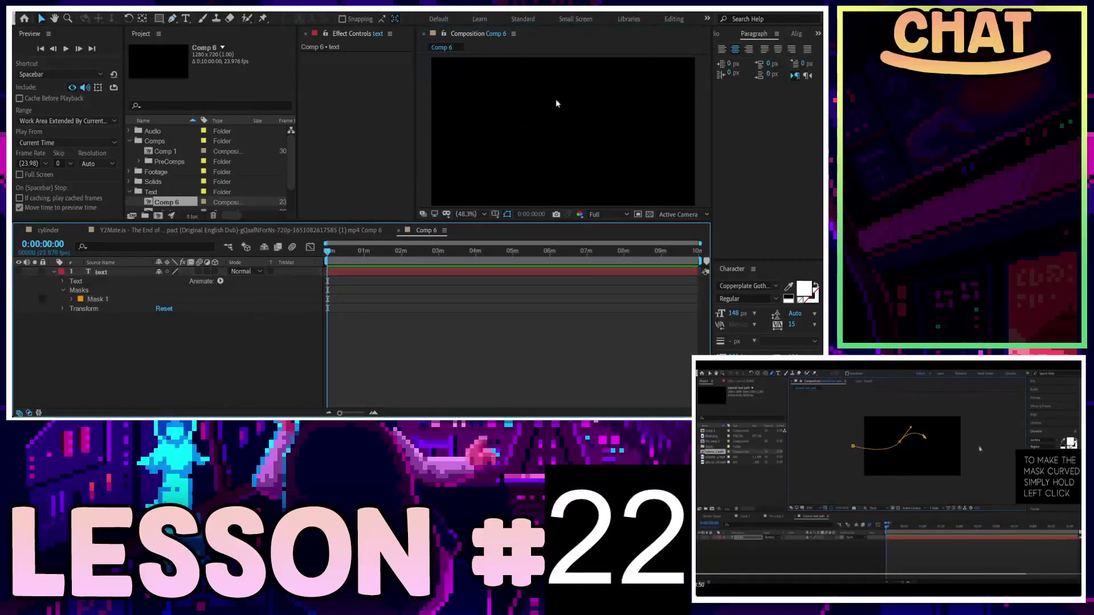
{"action": "left_click", "coordinate": [113, 300]}
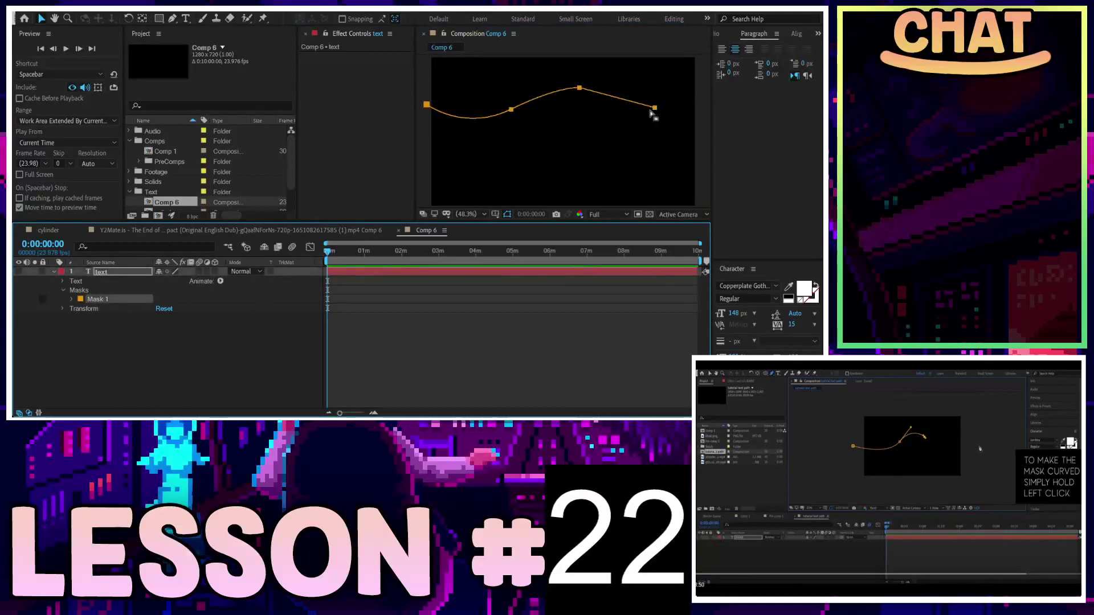
{"action": "left_click_drag", "start_coordinate": [579, 91], "coordinate": [589, 95]}
{"action": "double_click", "coordinate": [581, 98]}
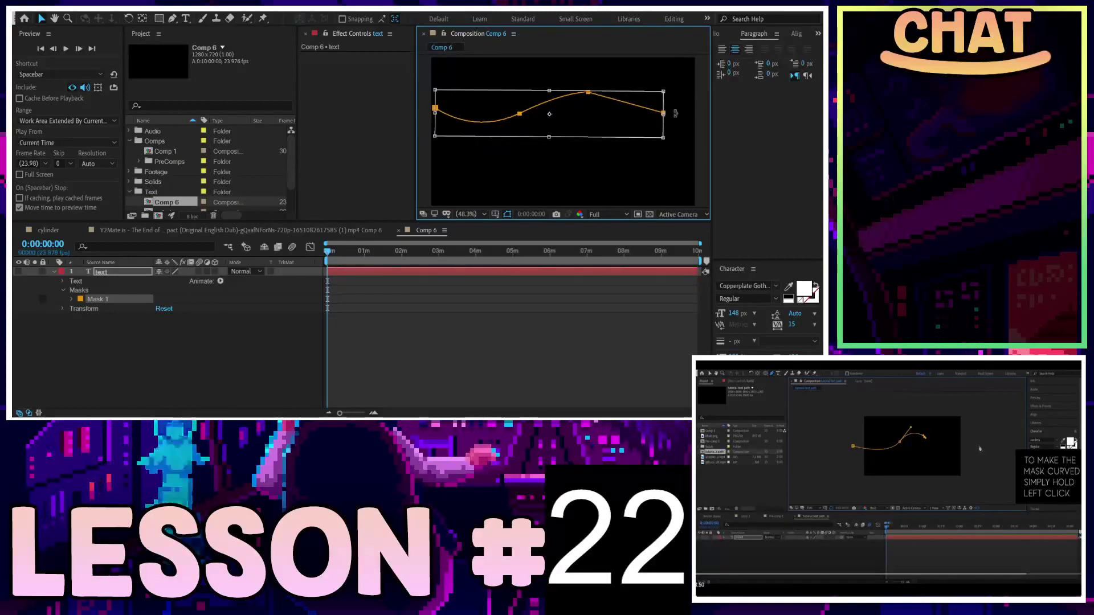
{"action": "left_click_drag", "start_coordinate": [665, 113], "coordinate": [692, 120]}
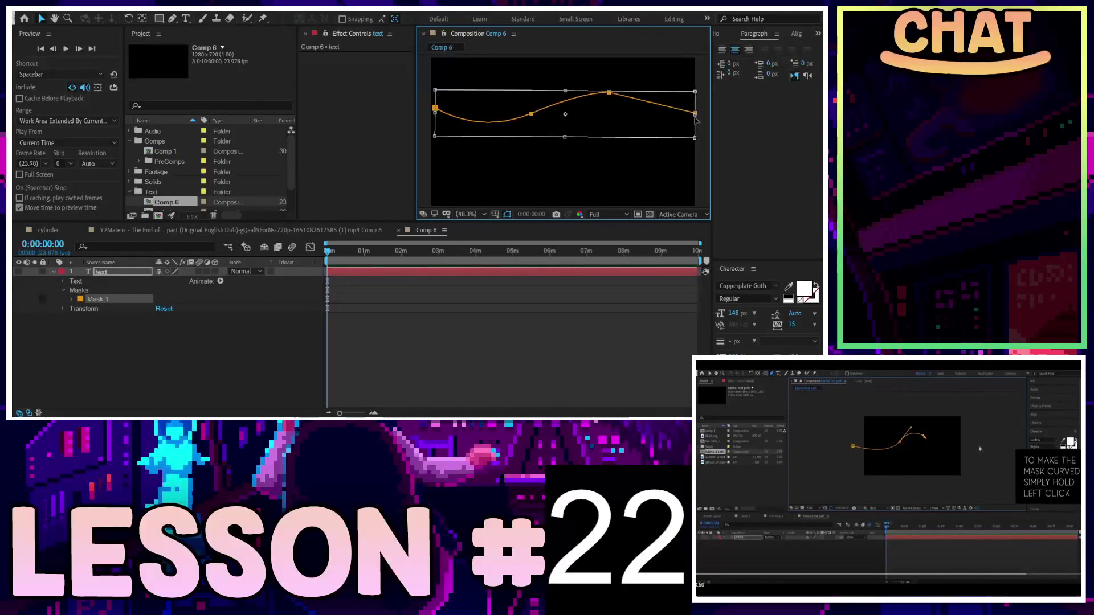
{"action": "left_click", "coordinate": [107, 297]}
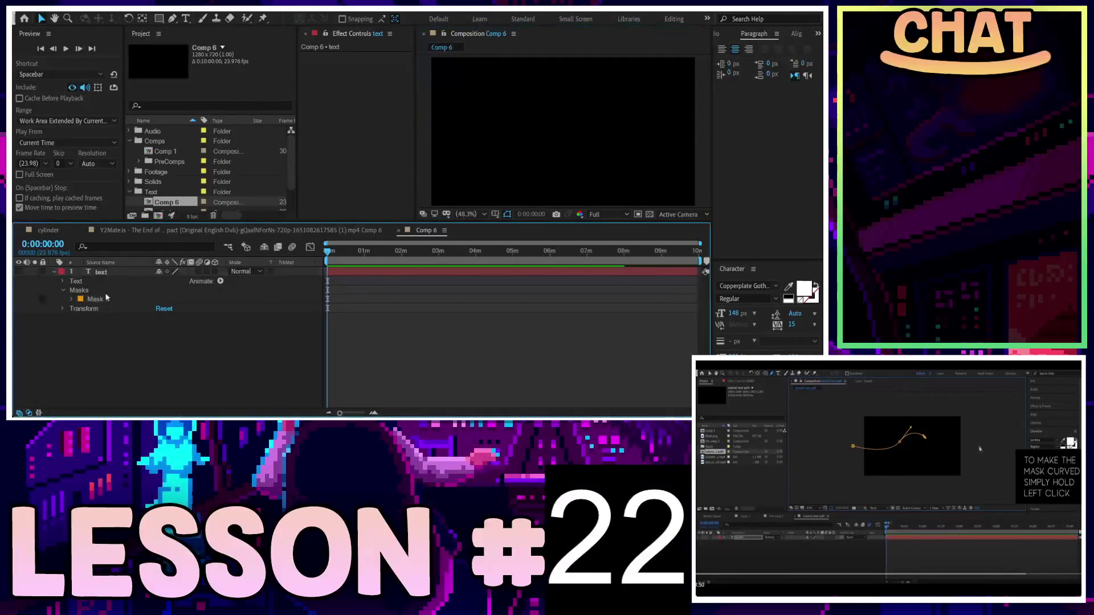
{"action": "left_click", "coordinate": [106, 297]}
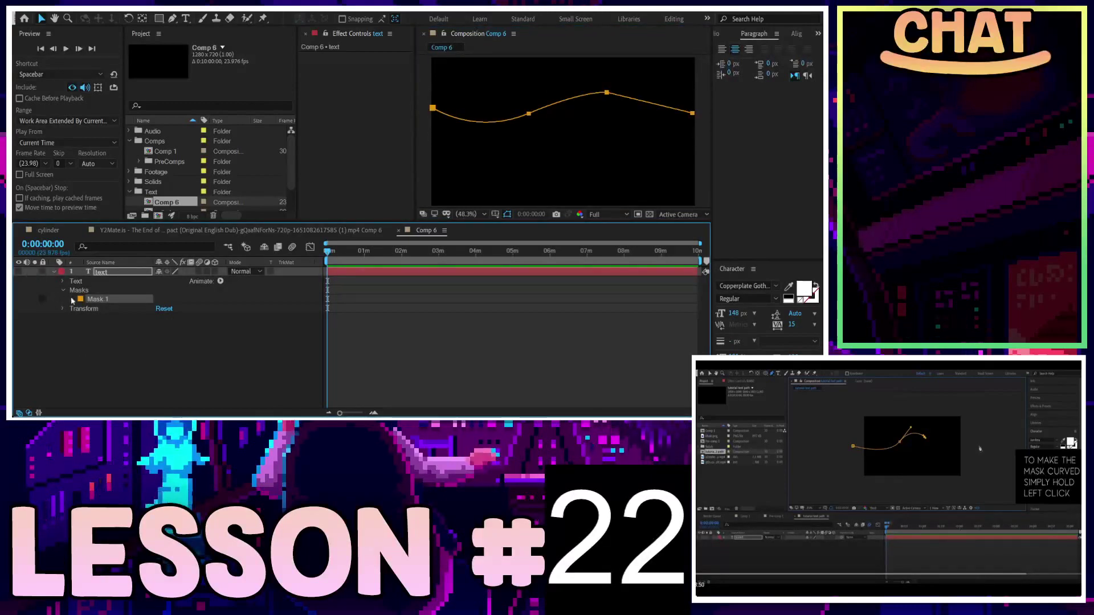
{"action": "left_click", "coordinate": [73, 299]}
{"action": "left_click", "coordinate": [72, 299]}
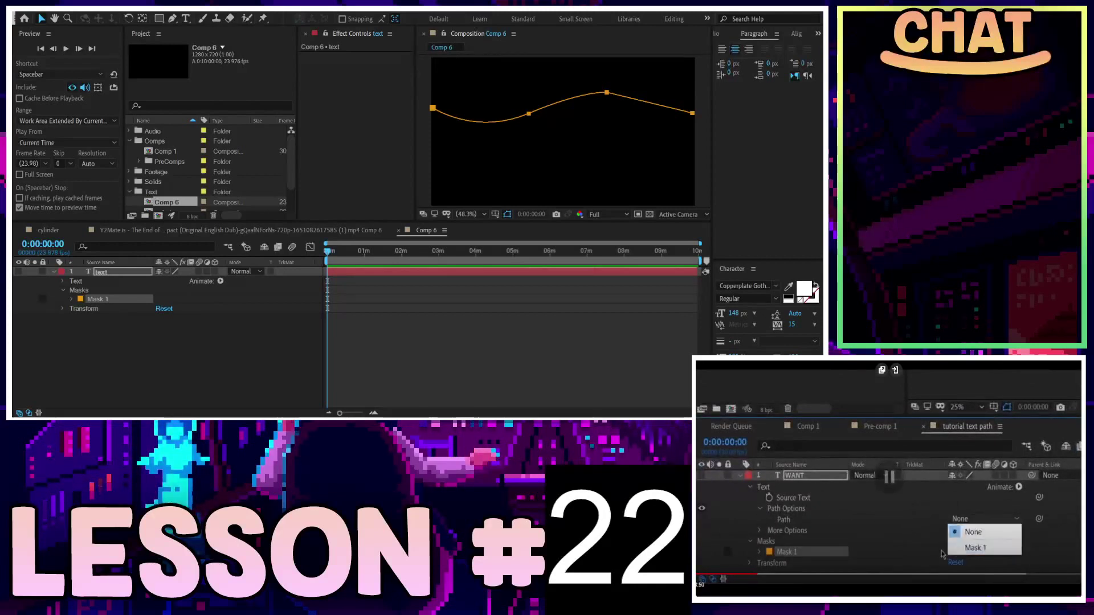
Step: Under Text > Path Options, set the Path to Mask 1
{"action": "left_click", "coordinate": [65, 287]}
{"action": "left_click", "coordinate": [63, 281]}
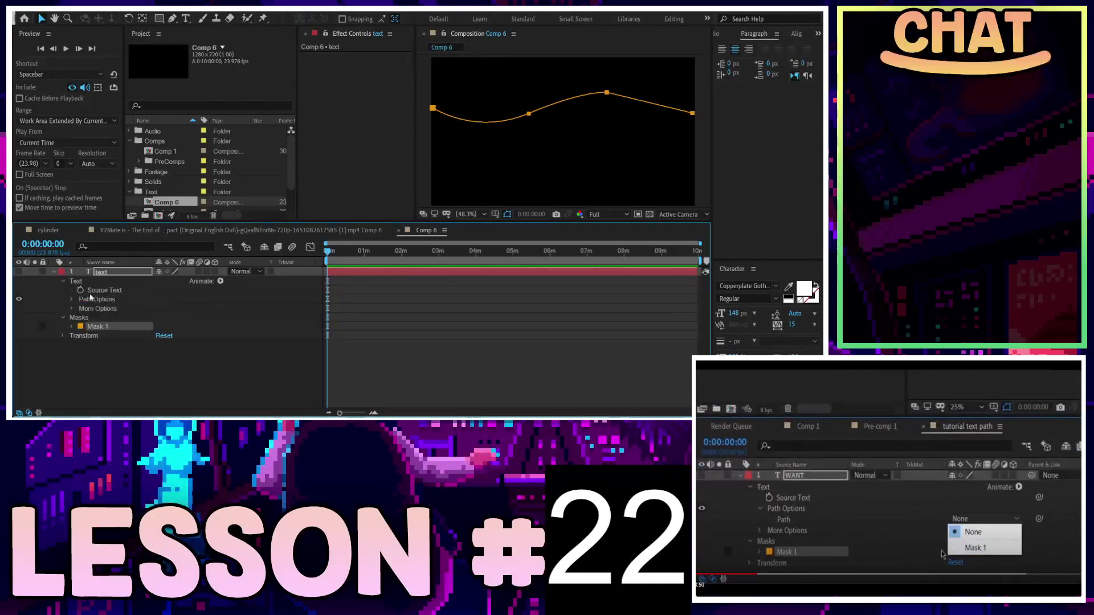
{"action": "left_click", "coordinate": [73, 300]}
{"action": "left_click", "coordinate": [71, 300]}
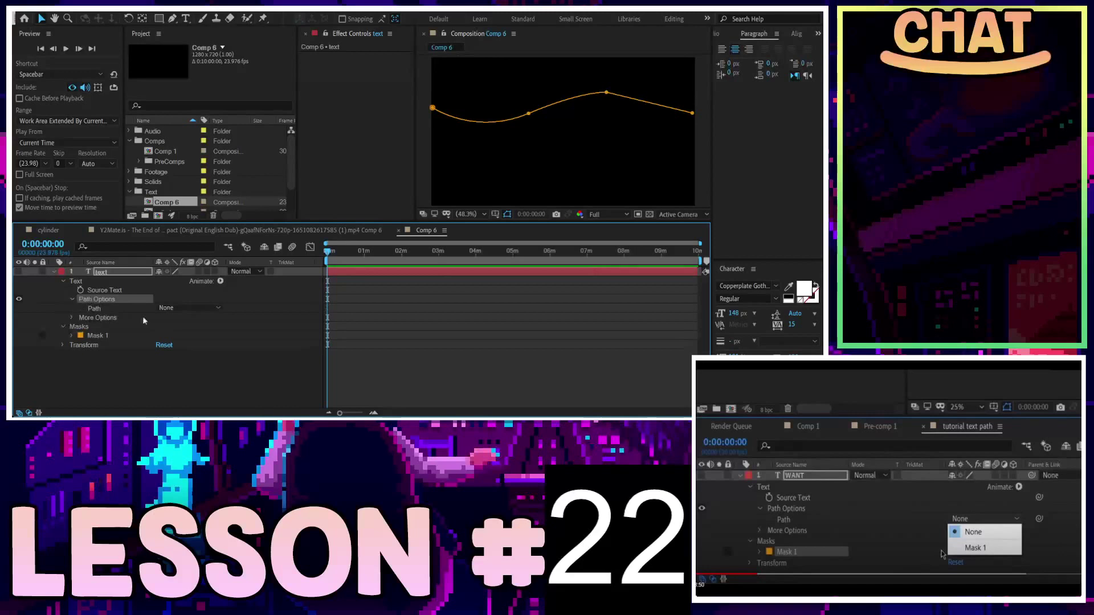
{"action": "left_click", "coordinate": [188, 307]}
{"action": "left_click", "coordinate": [183, 317]}
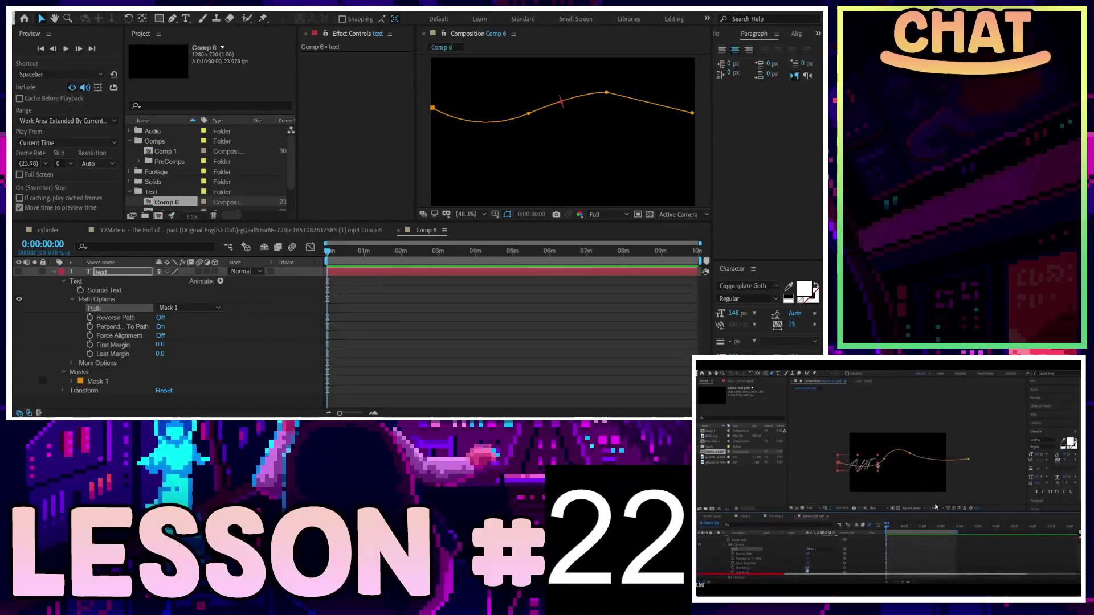
{"action": "left_click", "coordinate": [175, 341]}
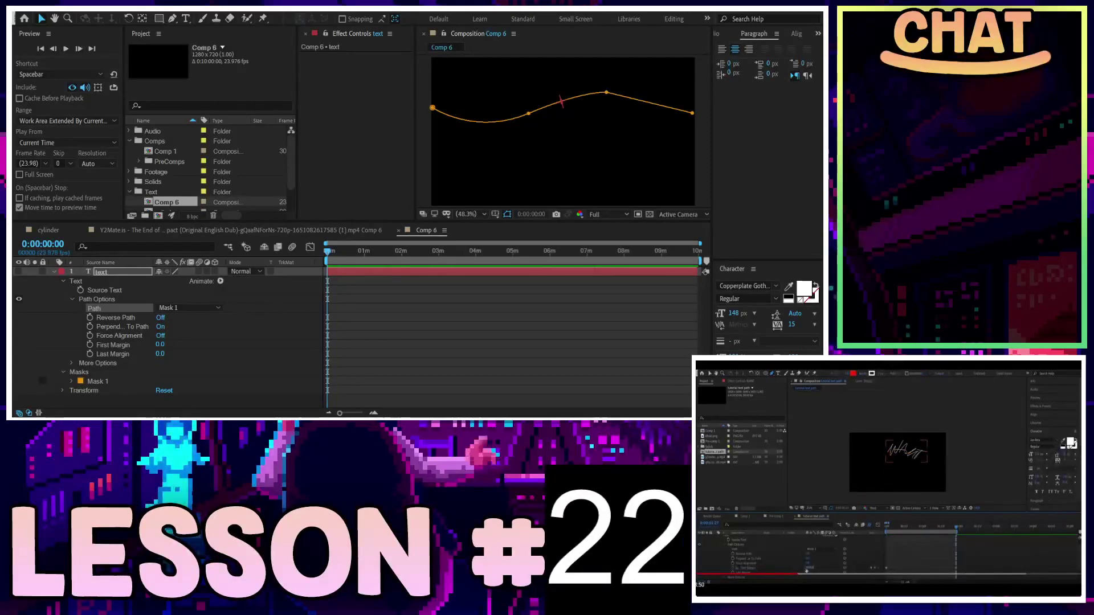
Step: Split the text layer near 9:21 and delete the later part, text 2
{"action": "left_click", "coordinate": [338, 259]}
{"action": "key", "text": "equal"}
{"action": "key", "text": "equal"}
{"action": "key", "text": "equal"}
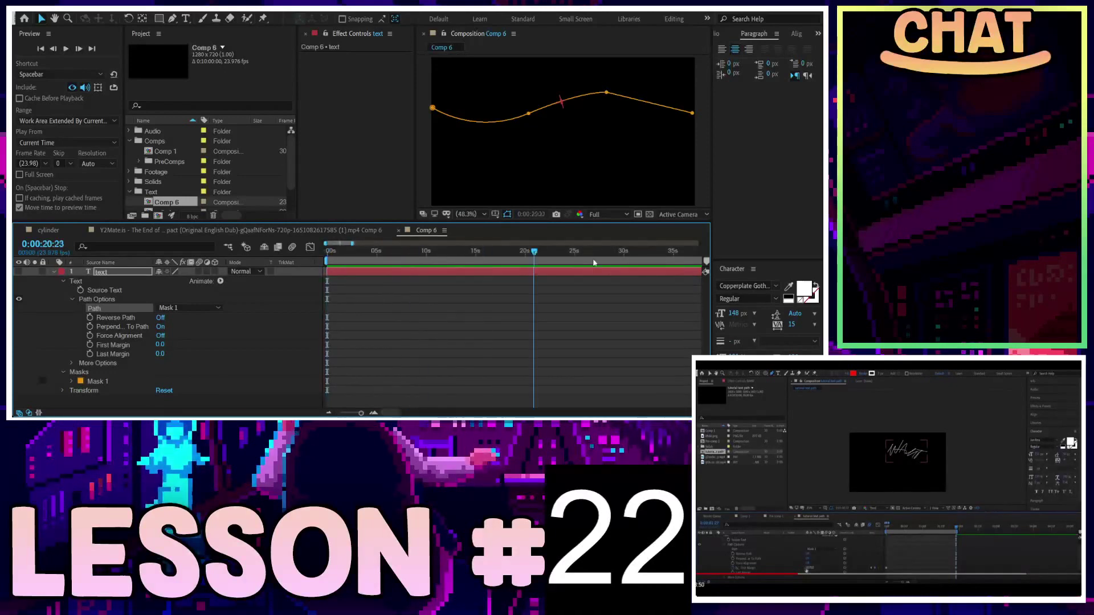
{"action": "left_click", "coordinate": [523, 261]}
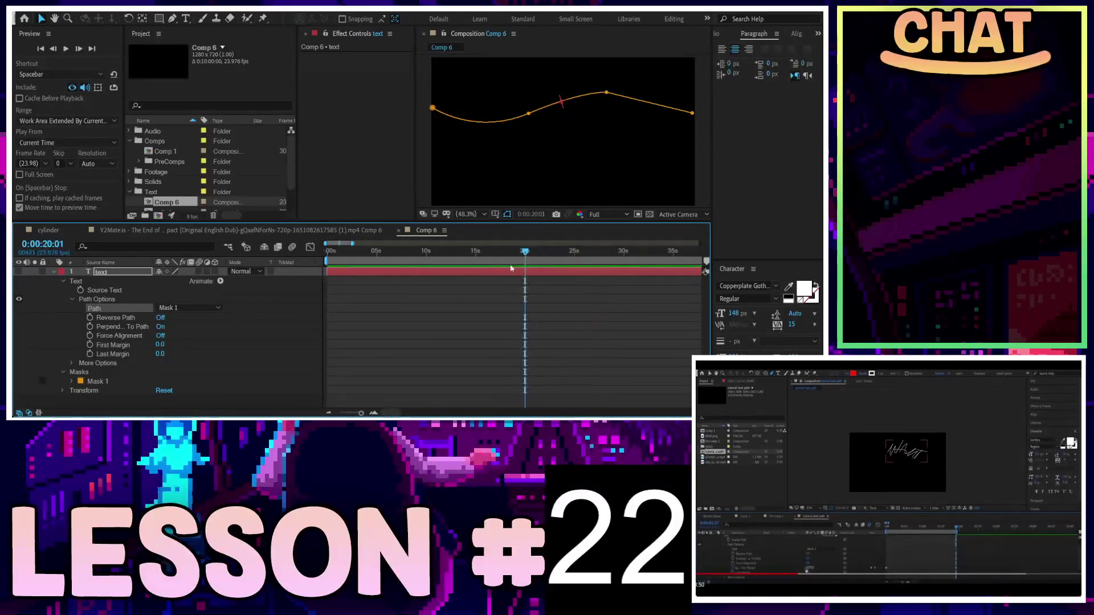
{"action": "left_click", "coordinate": [512, 270]}
{"action": "left_click_drag", "start_coordinate": [433, 251], "coordinate": [424, 251]}
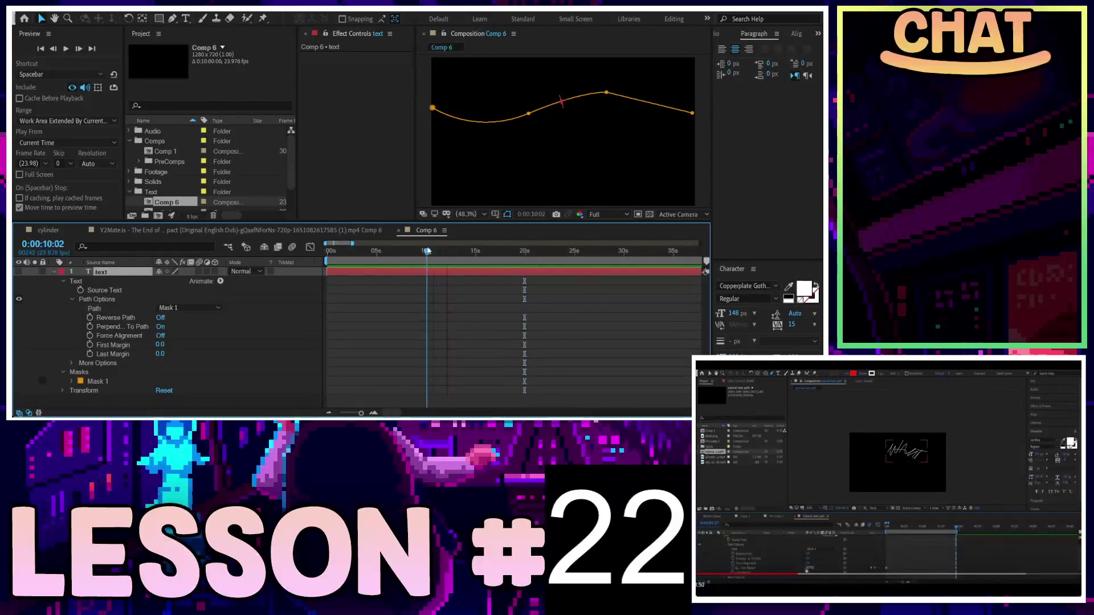
{"action": "key", "text": "ctrl+shift+d"}
{"action": "key", "text": "Delete"}
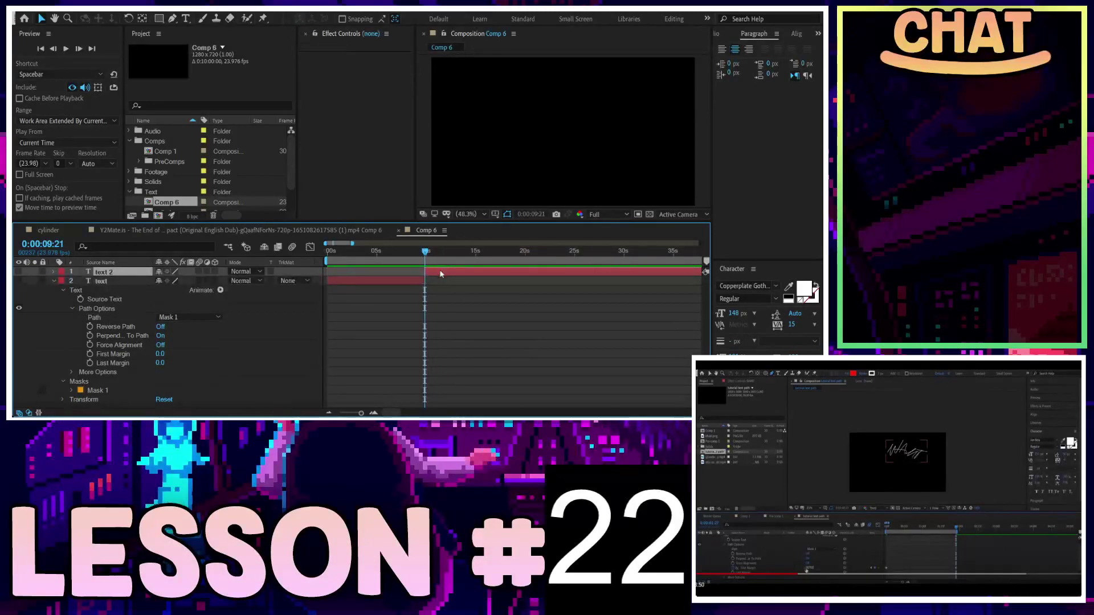
Step: Add a First Margin keyframe at 0.0 at the start of the timeline
{"action": "key", "text": "Home"}
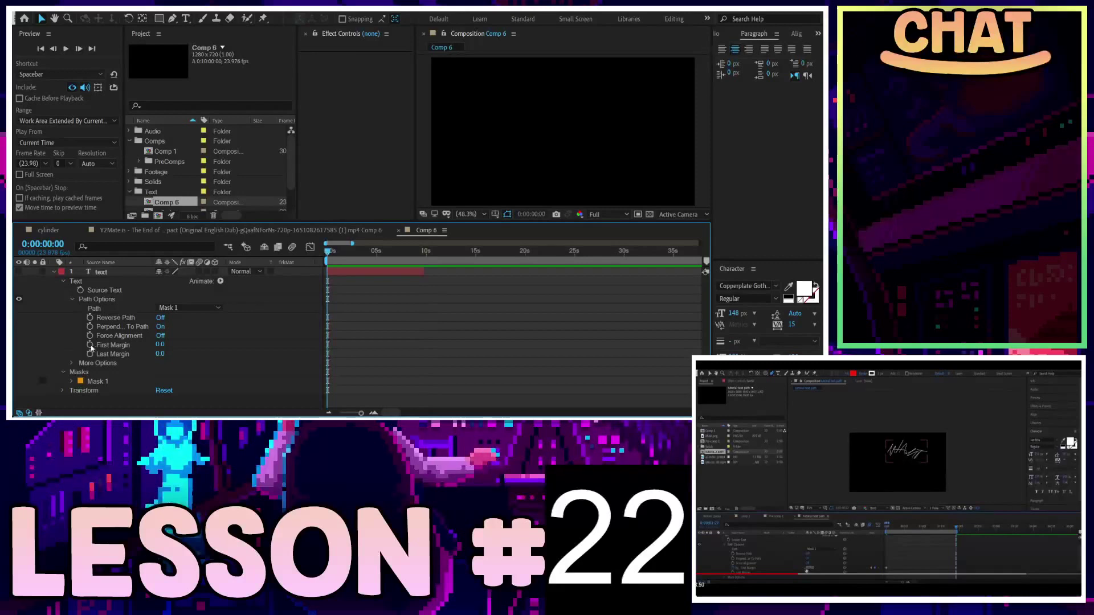
{"action": "left_click", "coordinate": [90, 345]}
{"action": "left_click_drag", "start_coordinate": [421, 254], "coordinate": [424, 254]}
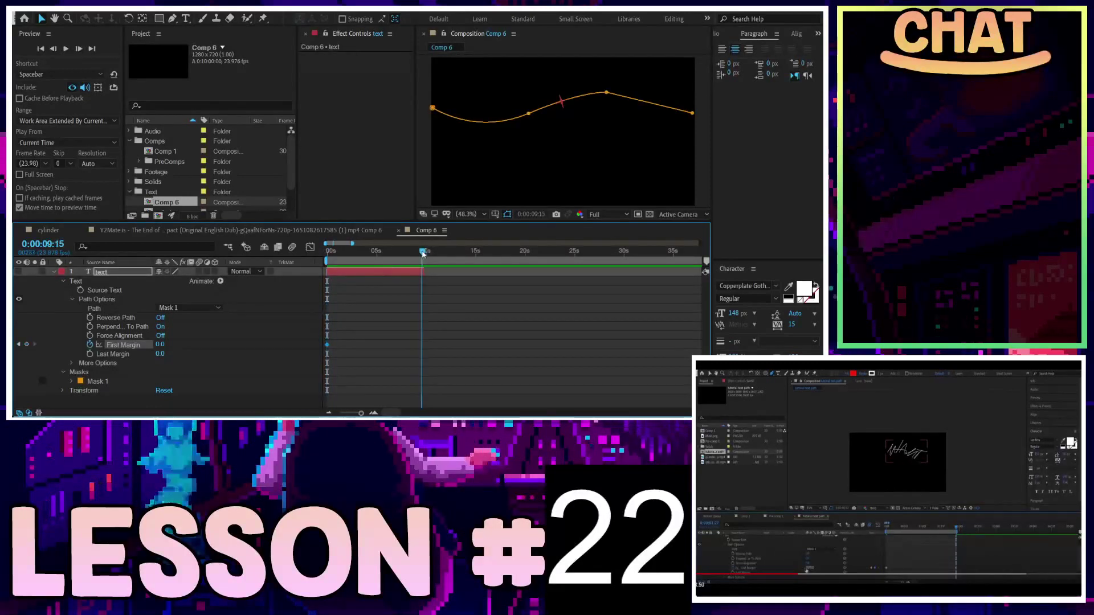
Step: Unhide TEXT, test First Margin values, and move the text and path lower in the frame
{"action": "left_click", "coordinate": [19, 272]}
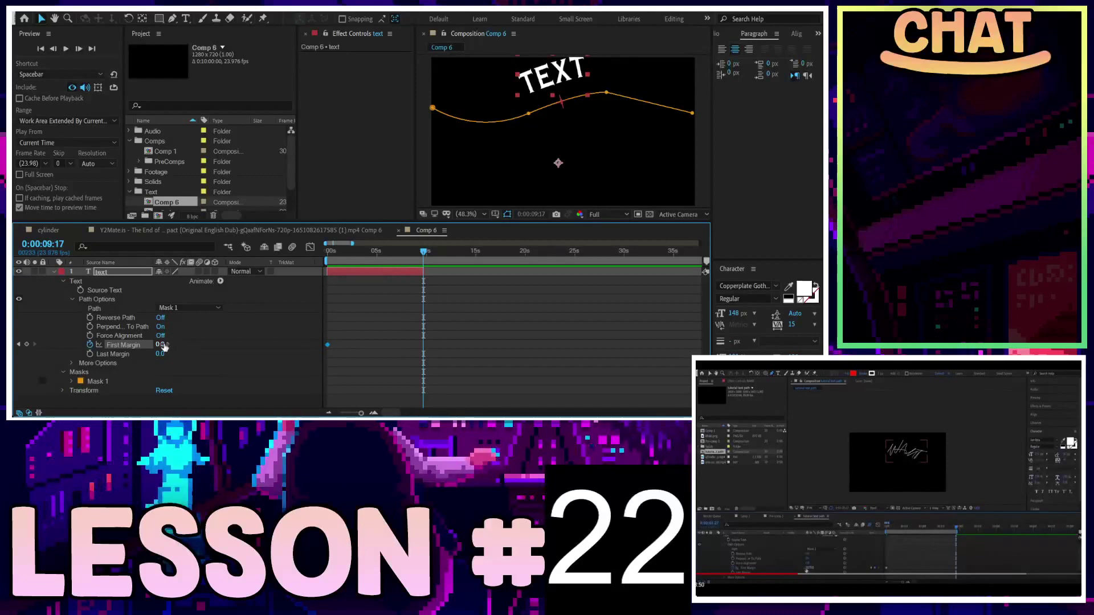
{"action": "left_click_drag", "start_coordinate": [164, 346], "coordinate": [257, 347]}
{"action": "mouse_move", "coordinate": [363, 354]}
{"action": "left_mouse_down"}
{"action": "mouse_move", "coordinate": [206, 385]}
{"action": "mouse_move", "coordinate": [650, 386]}
{"action": "left_mouse_up"}
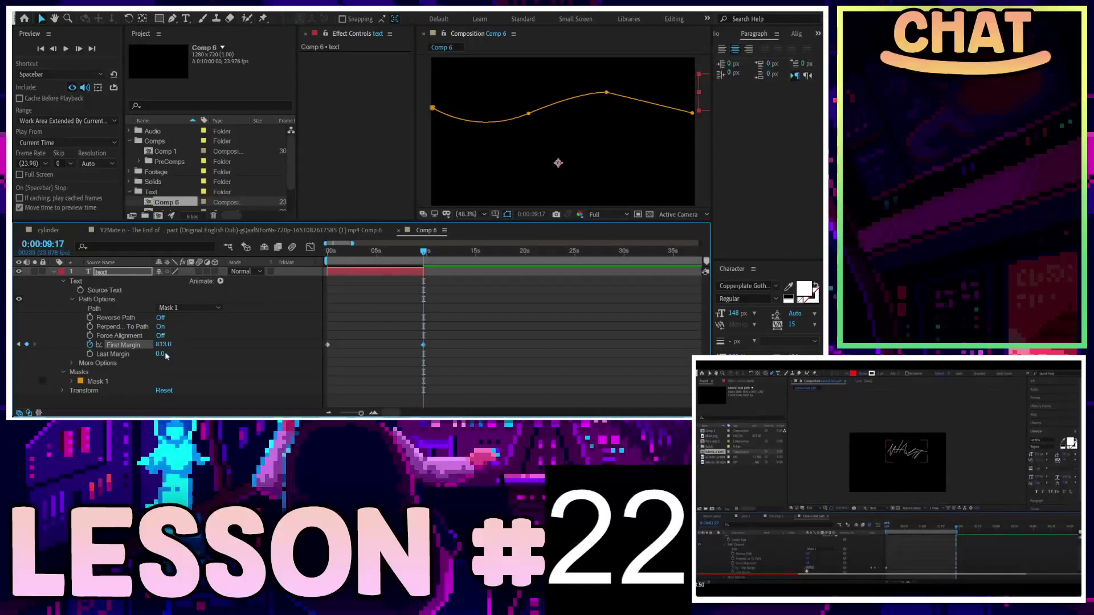
{"action": "left_click_drag", "start_coordinate": [402, 252], "coordinate": [328, 253]}
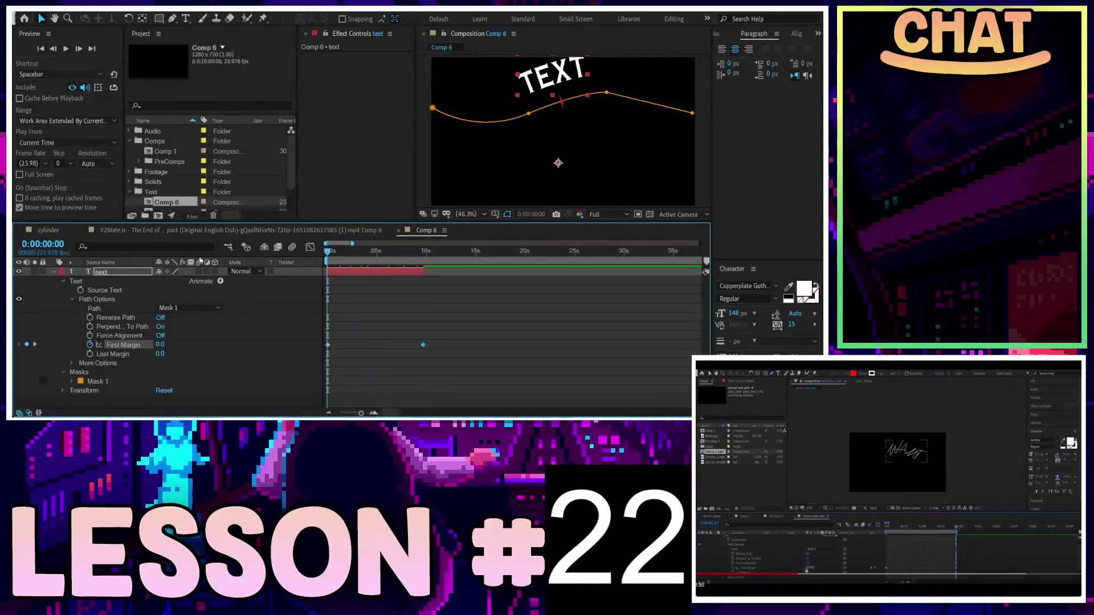
{"action": "left_click_drag", "start_coordinate": [556, 80], "coordinate": [553, 117]}
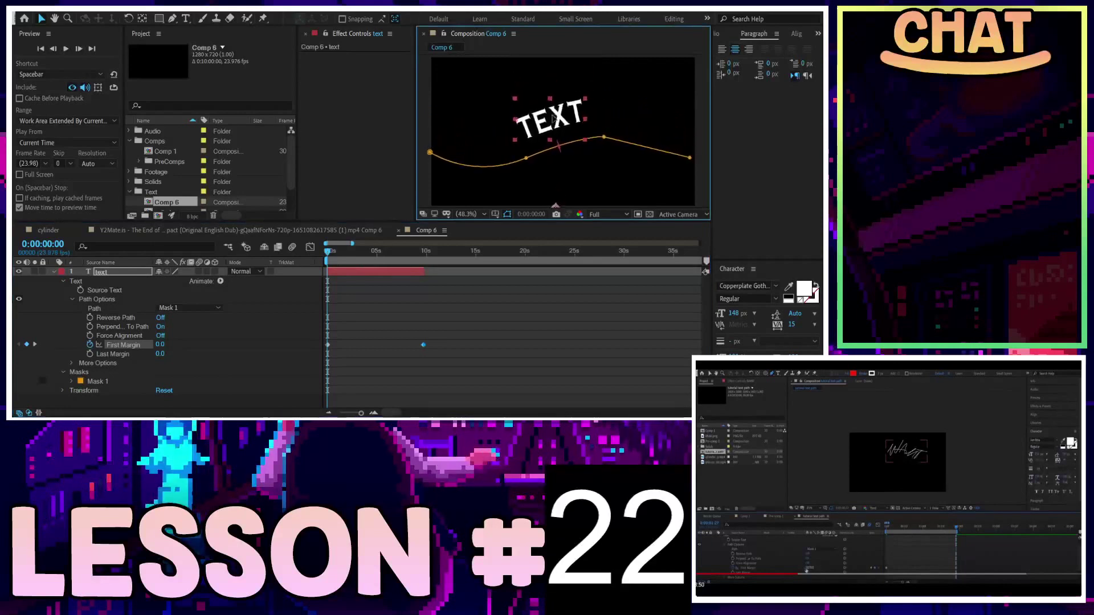
Step: Preview the slide and move the end First Margin keyframe earlier to speed it up
{"action": "left_click", "coordinate": [312, 273]}
{"action": "key", "text": "space"}
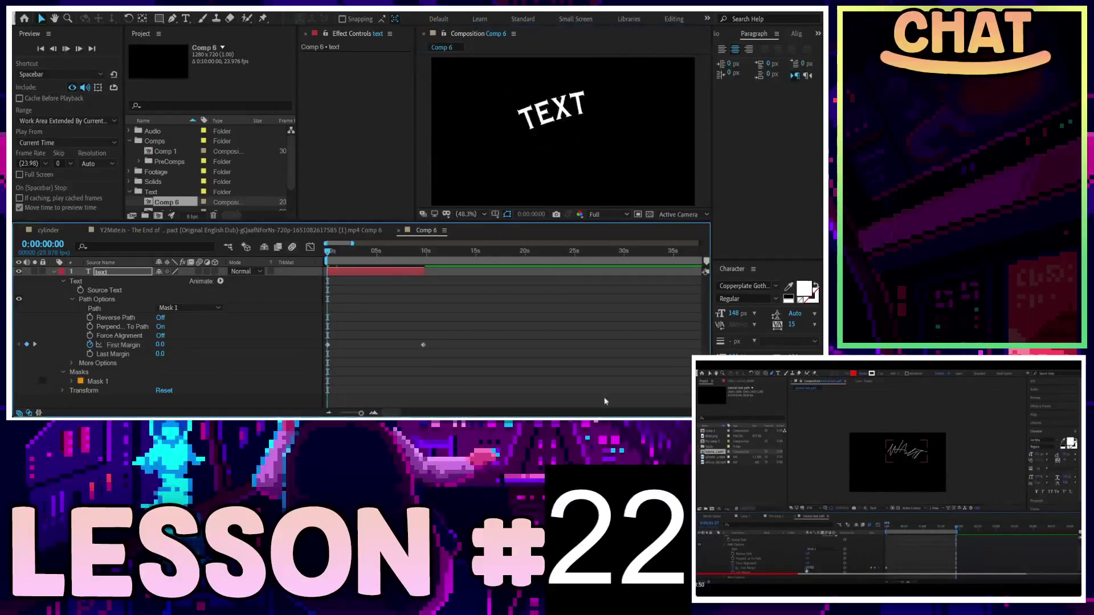
{"action": "left_click", "coordinate": [343, 252]}
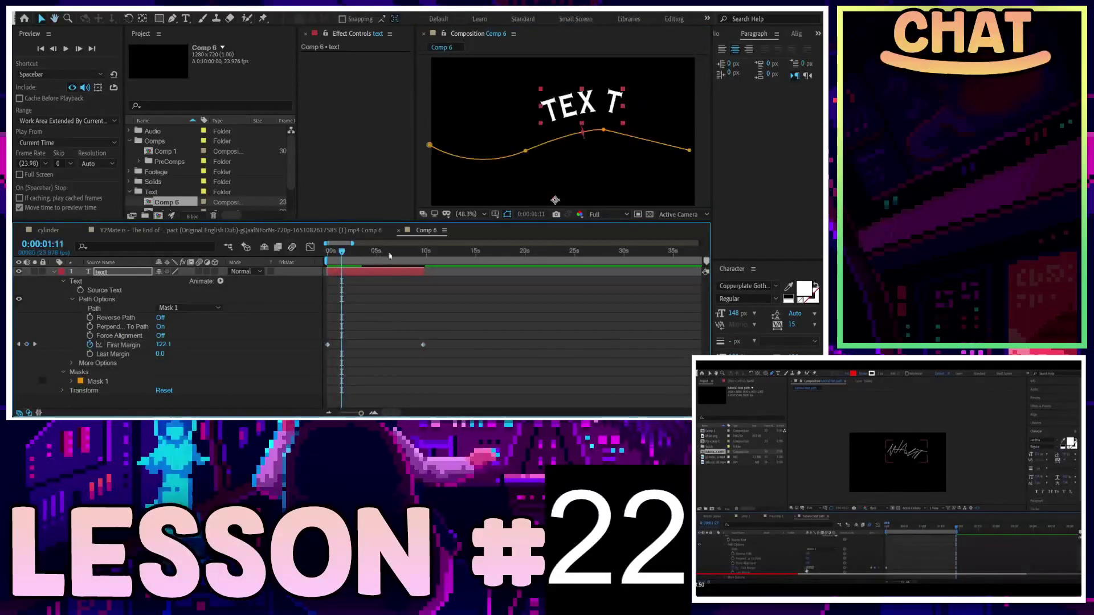
{"action": "key", "text": "space"}
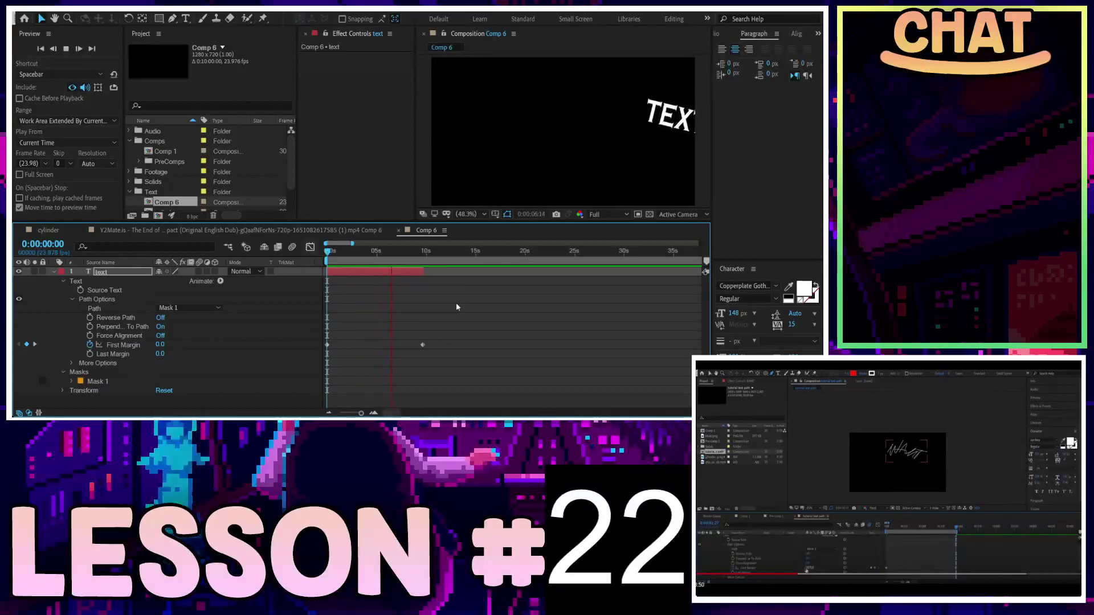
{"action": "scroll", "coordinate": [354, 279], "scroll_direction": "up", "scroll_amount": 2}
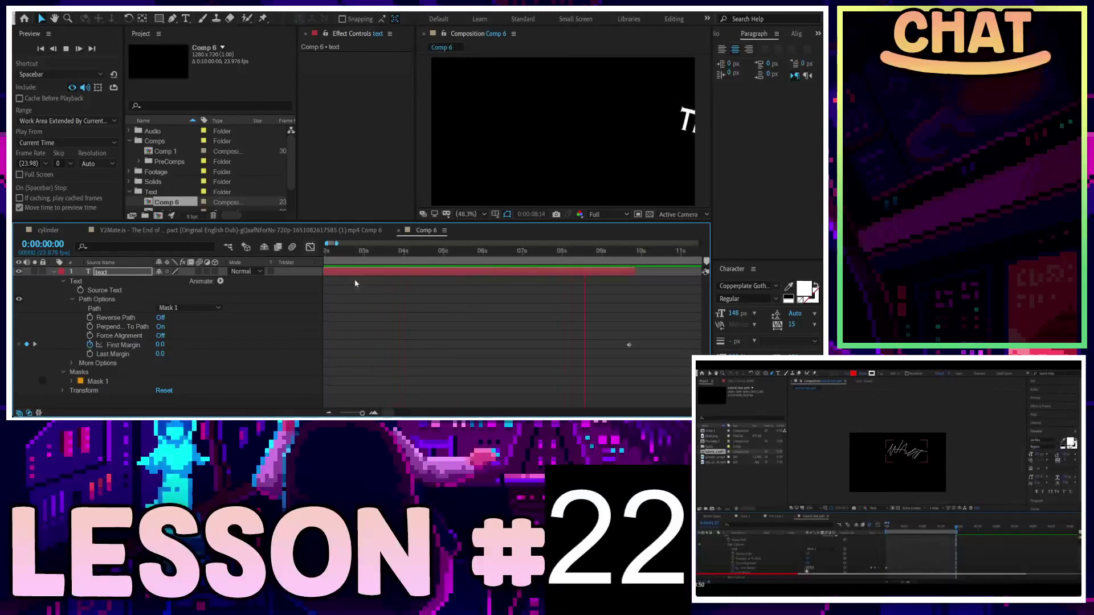
{"action": "scroll", "coordinate": [354, 278], "scroll_direction": "down", "scroll_amount": 2}
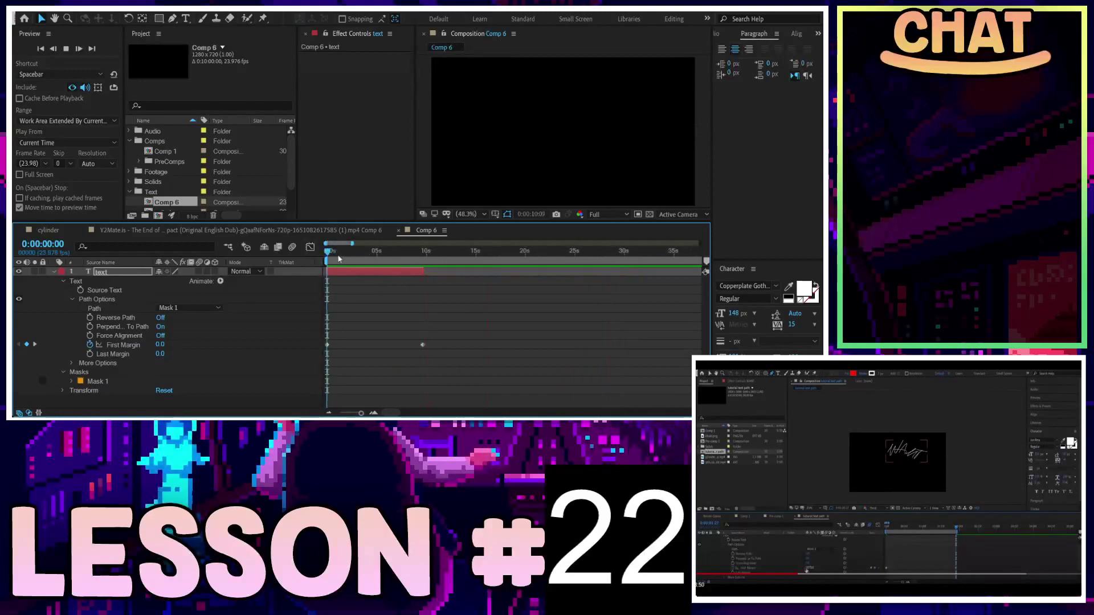
{"action": "left_click_drag", "start_coordinate": [330, 252], "coordinate": [339, 255]}
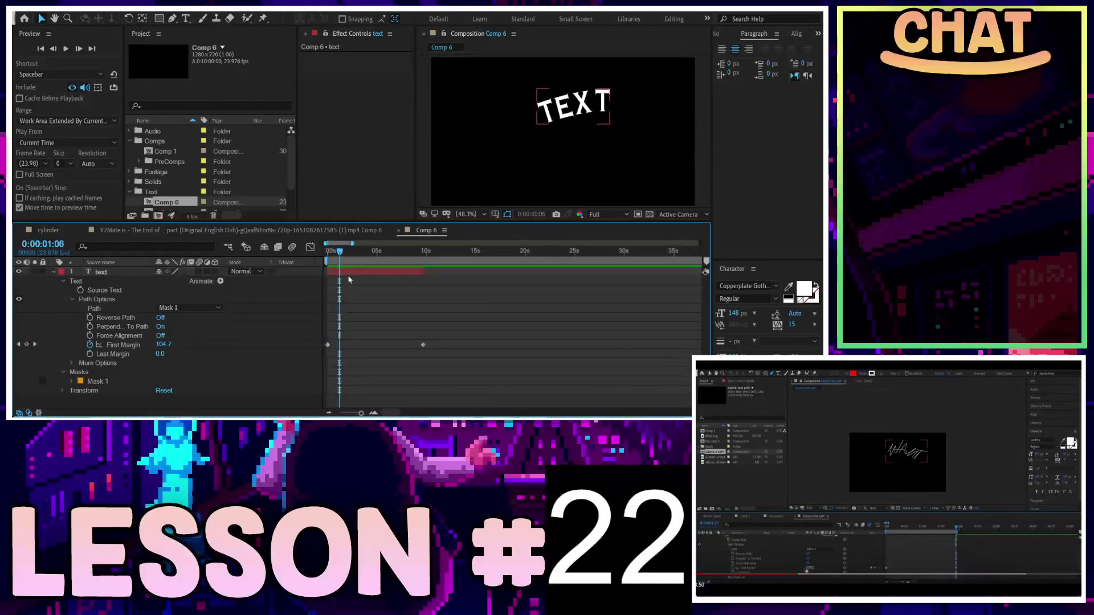
{"action": "left_click", "coordinate": [349, 274]}
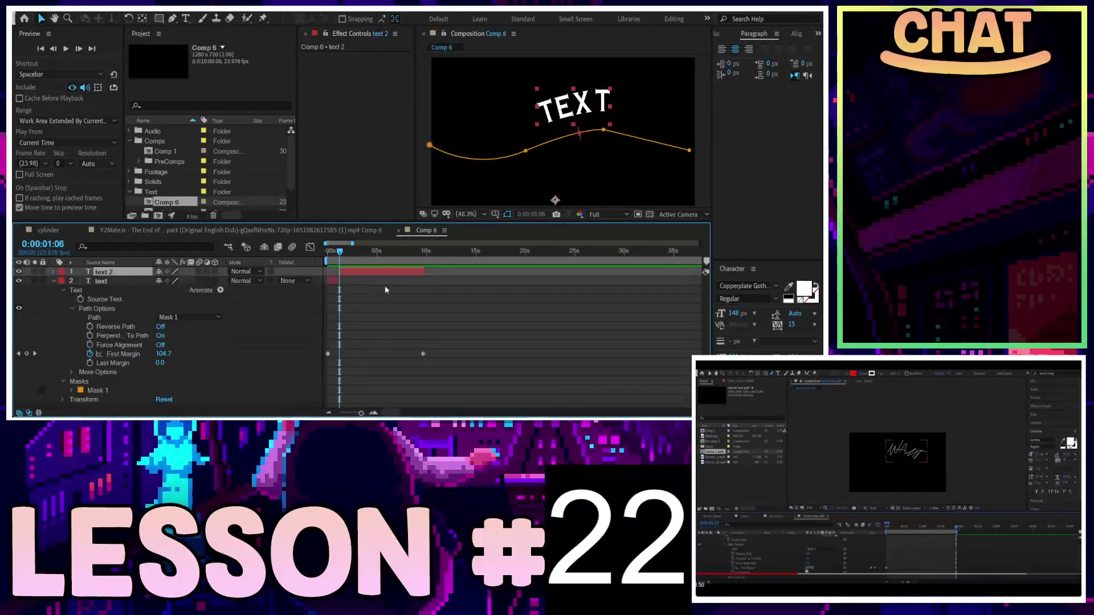
{"action": "left_click", "coordinate": [399, 319]}
{"action": "left_click_drag", "start_coordinate": [423, 345], "coordinate": [361, 346]}
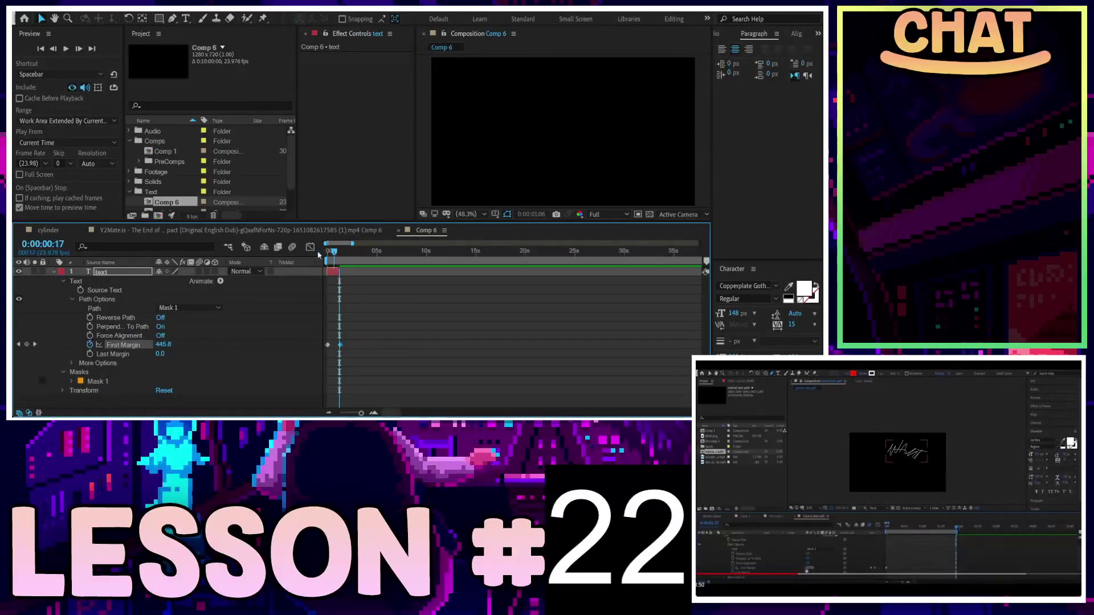
{"action": "key", "text": "space"}
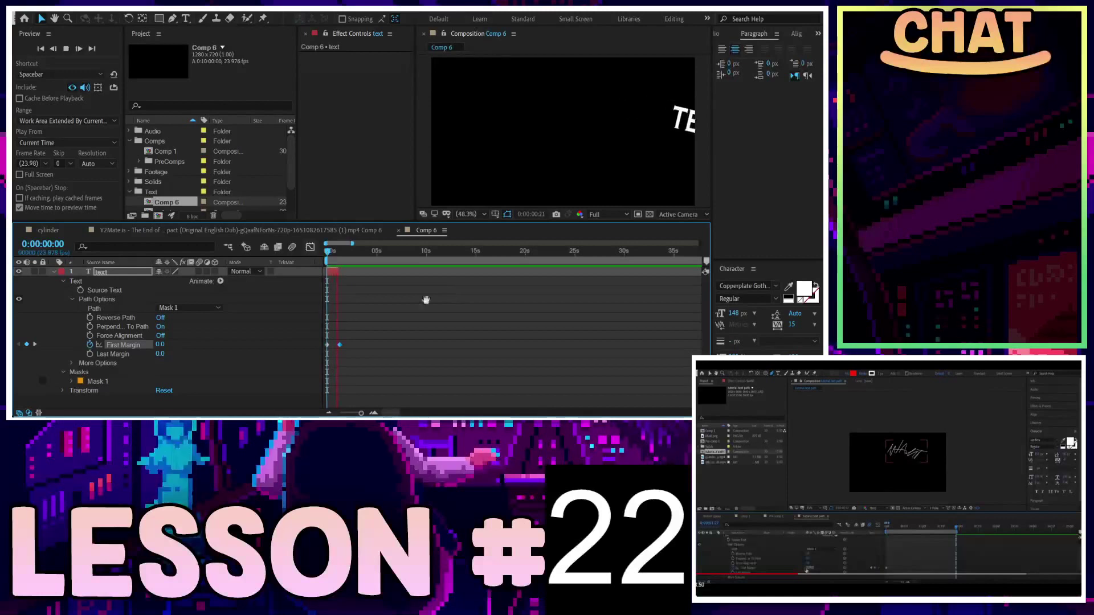
{"action": "key", "text": "space"}
Step: Shift the end keyframe to just under one second and preview the shorter slide
{"action": "key", "text": "equal"}
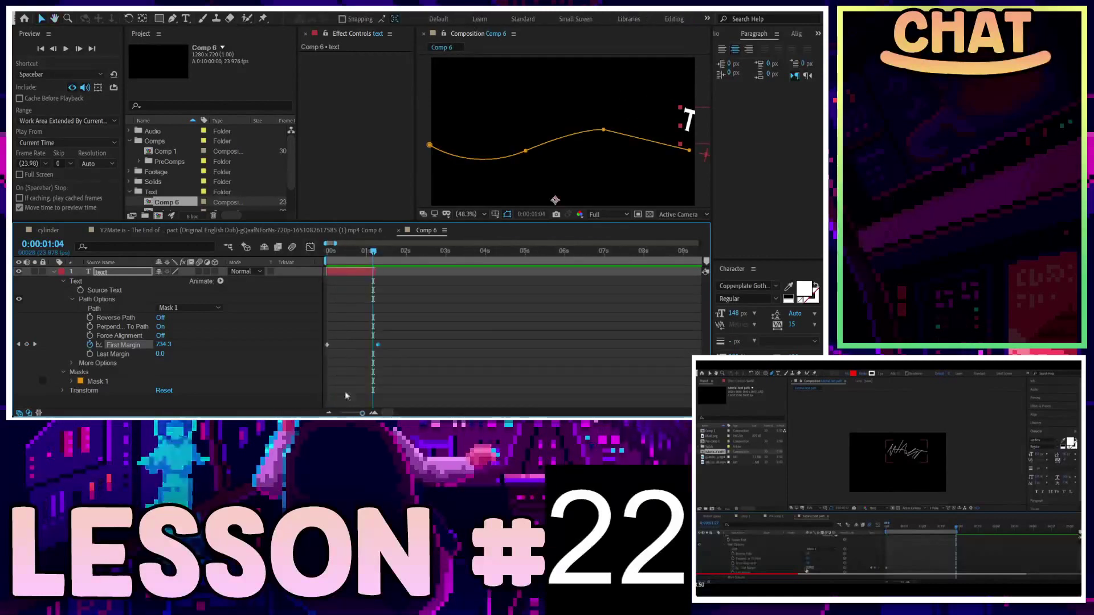
{"action": "left_click_drag", "start_coordinate": [373, 251], "coordinate": [342, 251]}
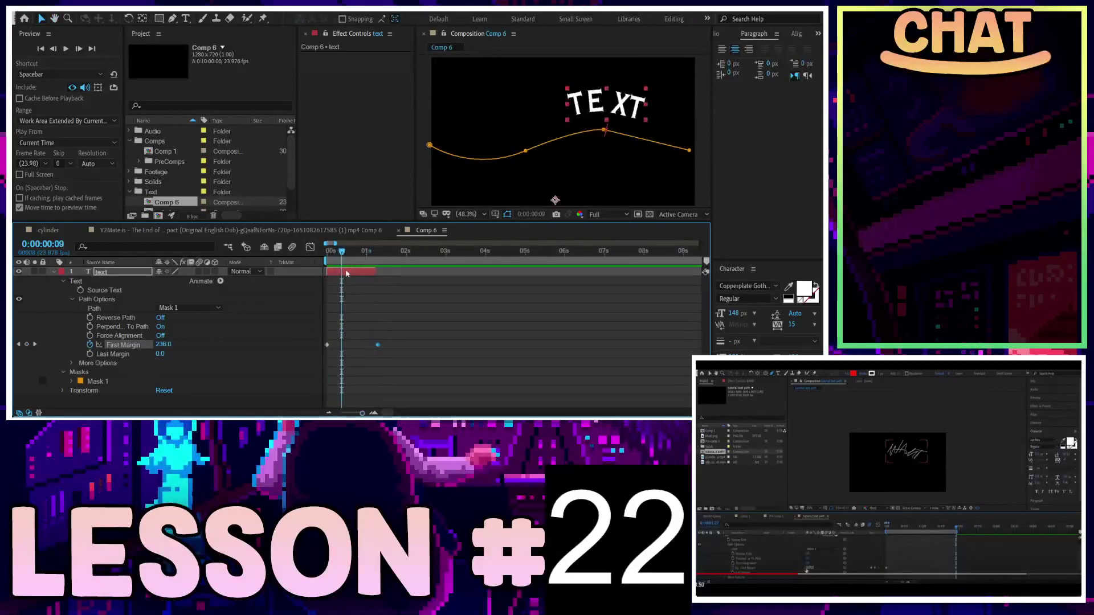
{"action": "left_click", "coordinate": [370, 361]}
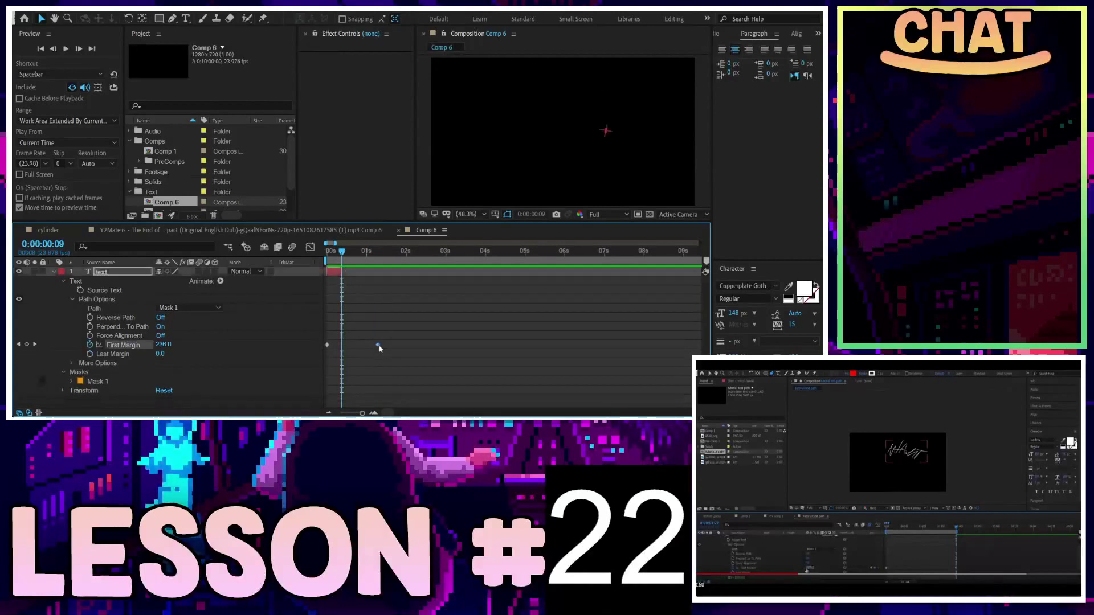
{"action": "left_click_drag", "start_coordinate": [378, 345], "coordinate": [342, 345]}
{"action": "left_click_drag", "start_coordinate": [342, 251], "coordinate": [304, 252]}
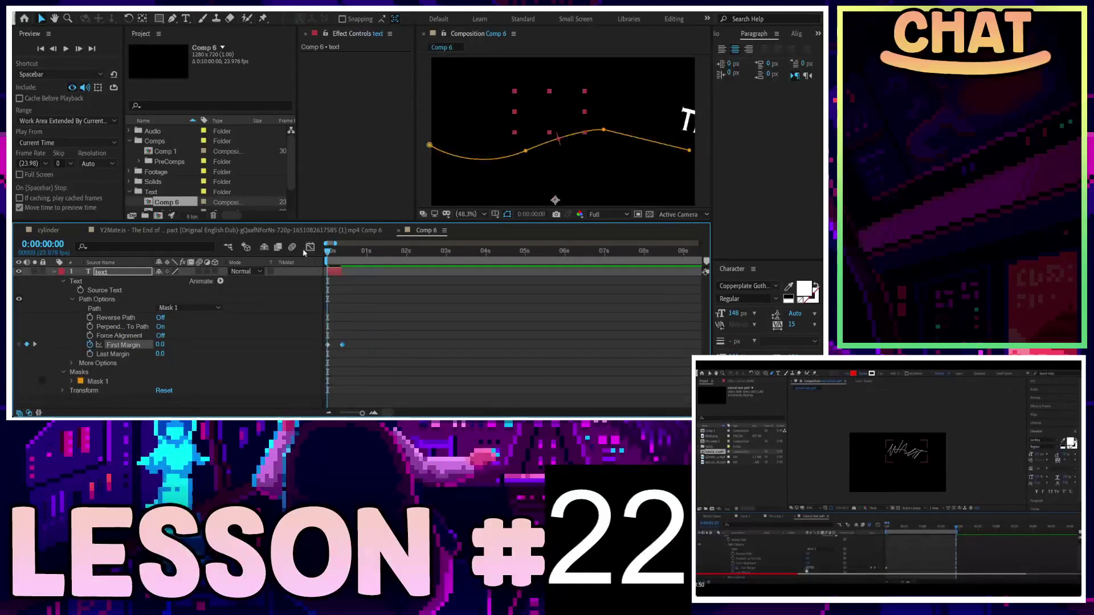
{"action": "key", "text": "space"}
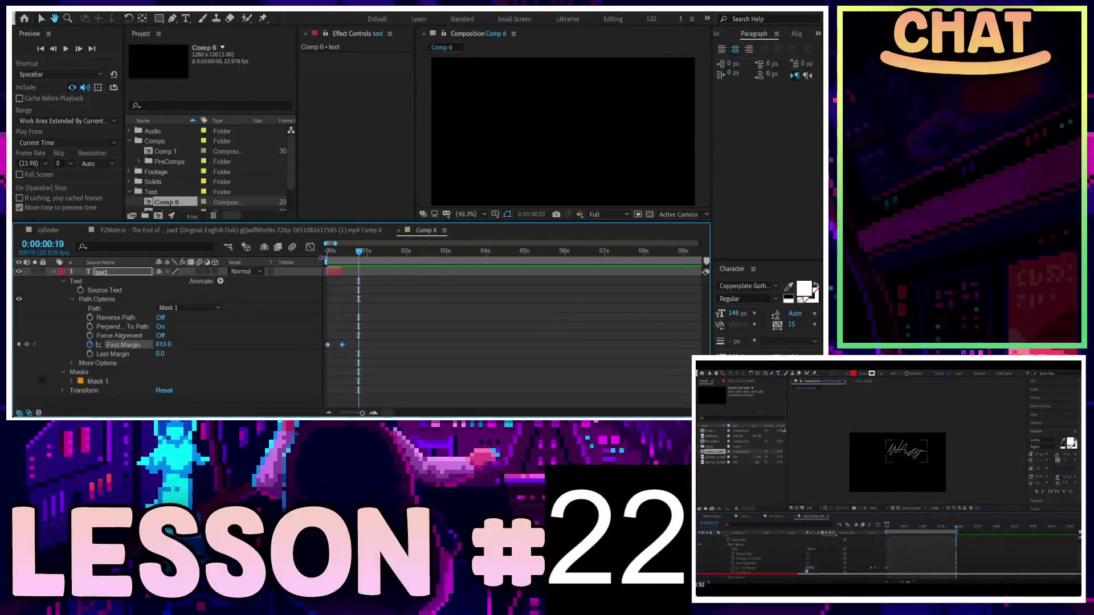
{"action": "key", "text": "space"}
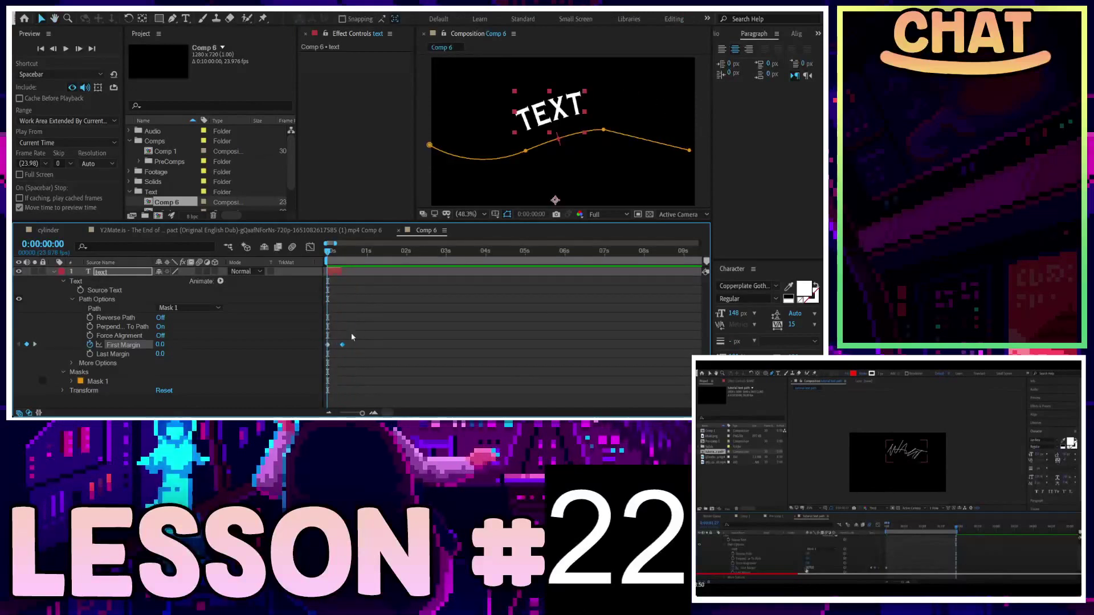
Step: Set the starting First Margin to -988 so the text begins off-screen left
{"action": "scroll", "coordinate": [351, 333], "scroll_direction": "up", "scroll_amount": 2}
{"action": "scroll", "coordinate": [354, 412], "scroll_direction": "up", "scroll_amount": 1}
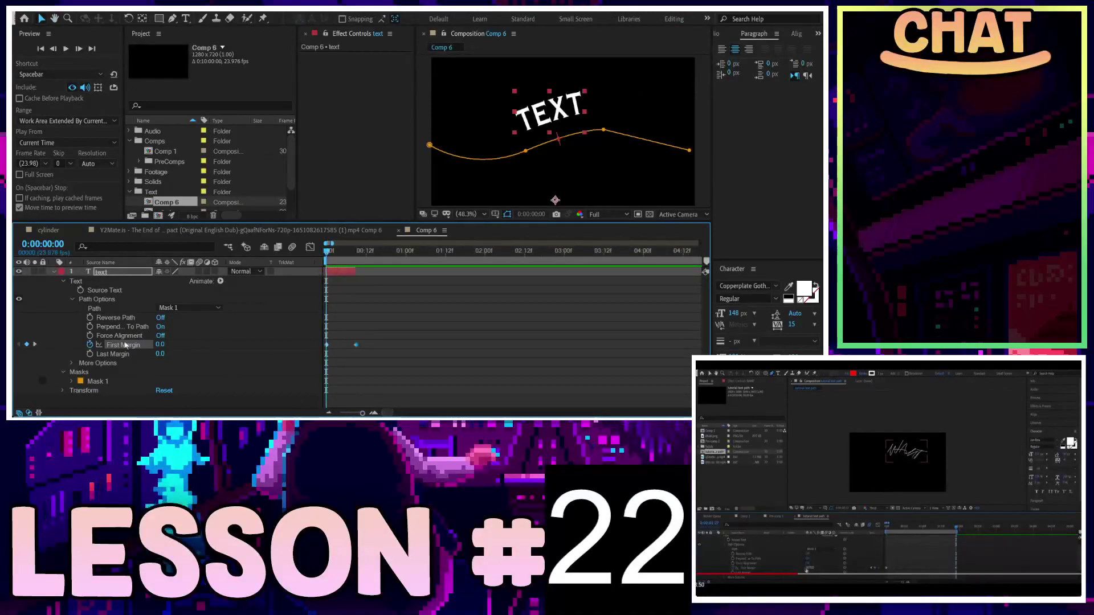
{"action": "left_click", "coordinate": [38, 345]}
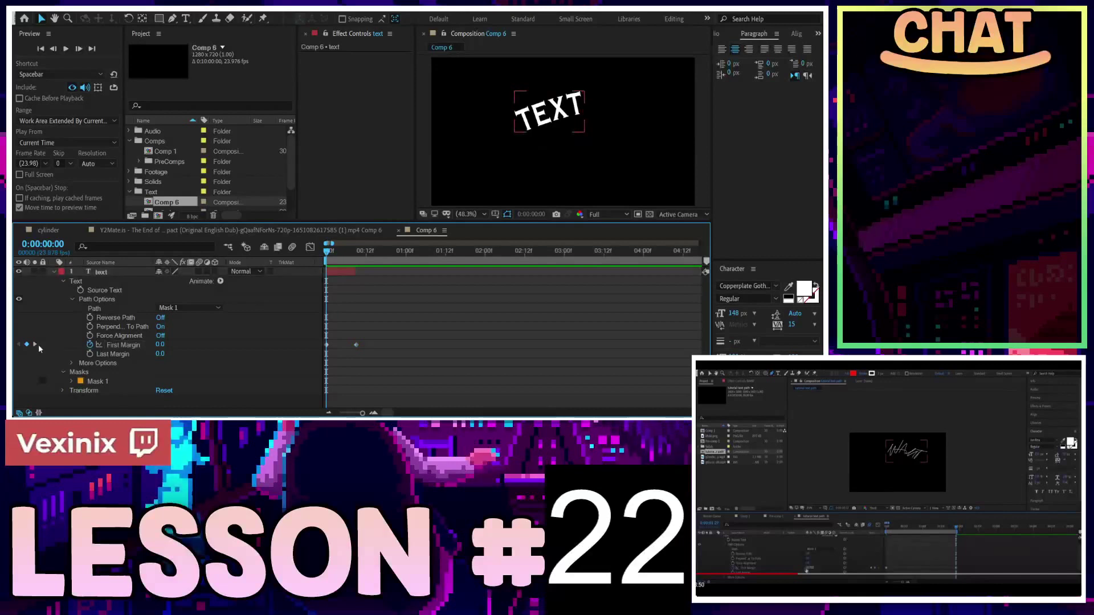
{"action": "left_click_drag", "start_coordinate": [160, 345], "coordinate": [85, 345]}
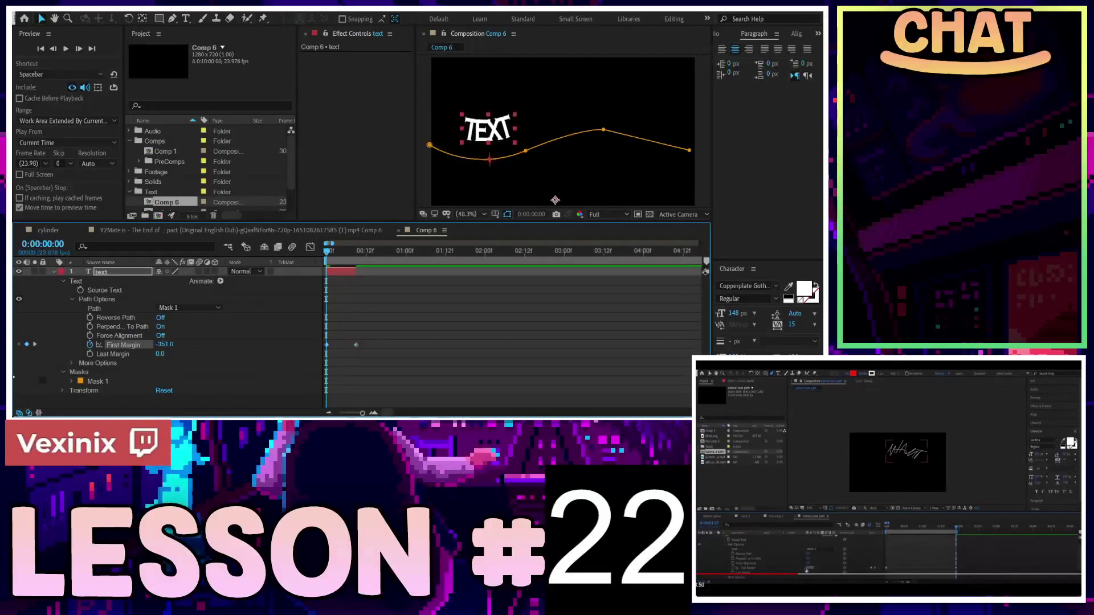
{"action": "left_click_drag", "start_coordinate": [85, 345], "coordinate": [22, 345]}
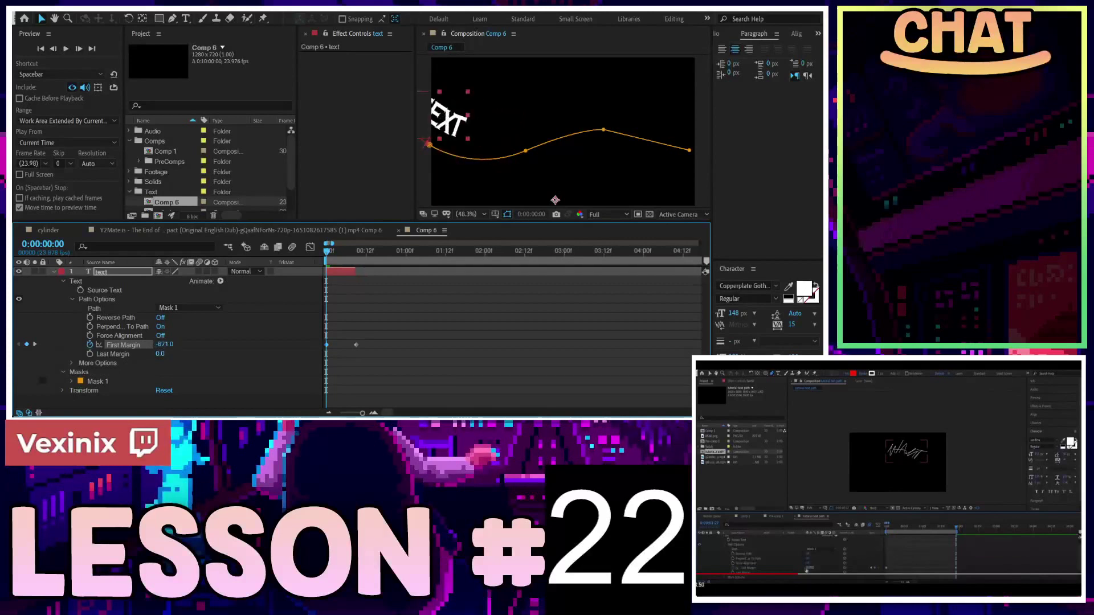
{"action": "left_click_drag", "start_coordinate": [171, 346], "coordinate": [140, 346]}
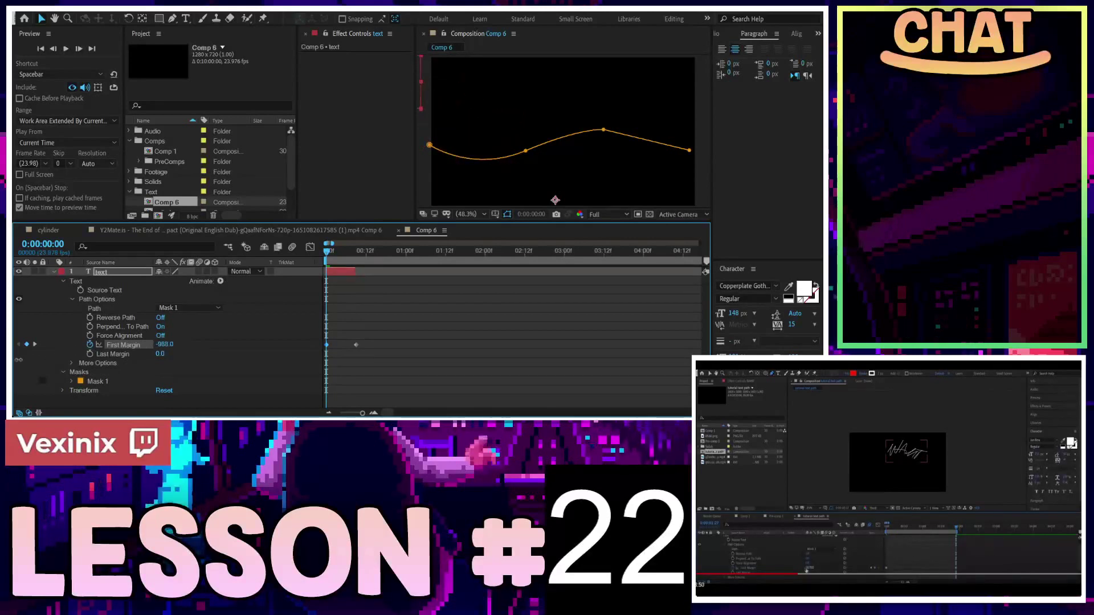
{"action": "key", "text": "space"}
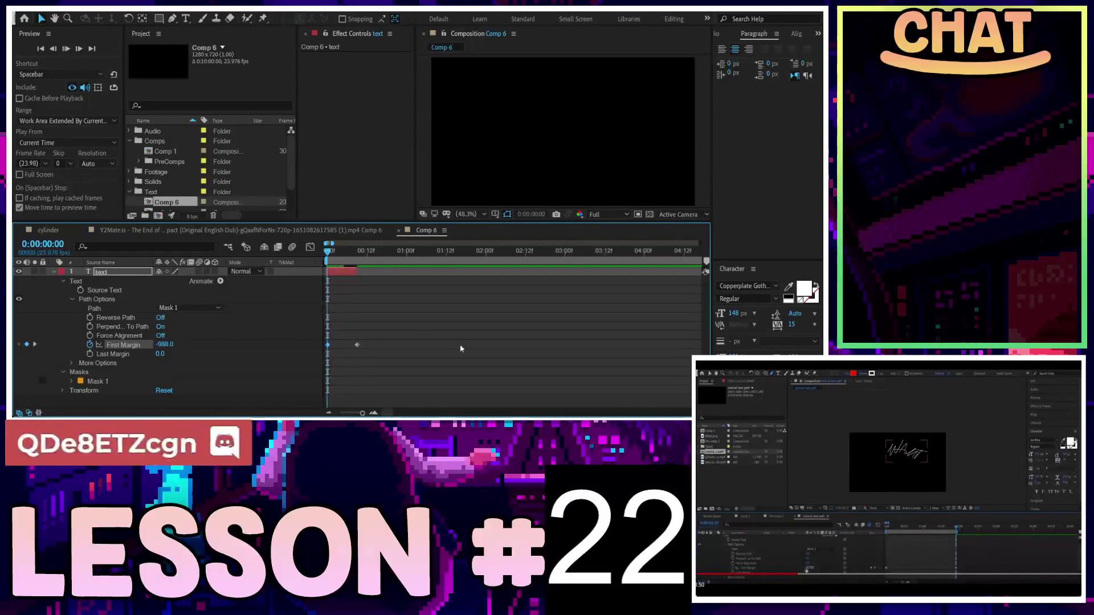
{"action": "key", "text": "space"}
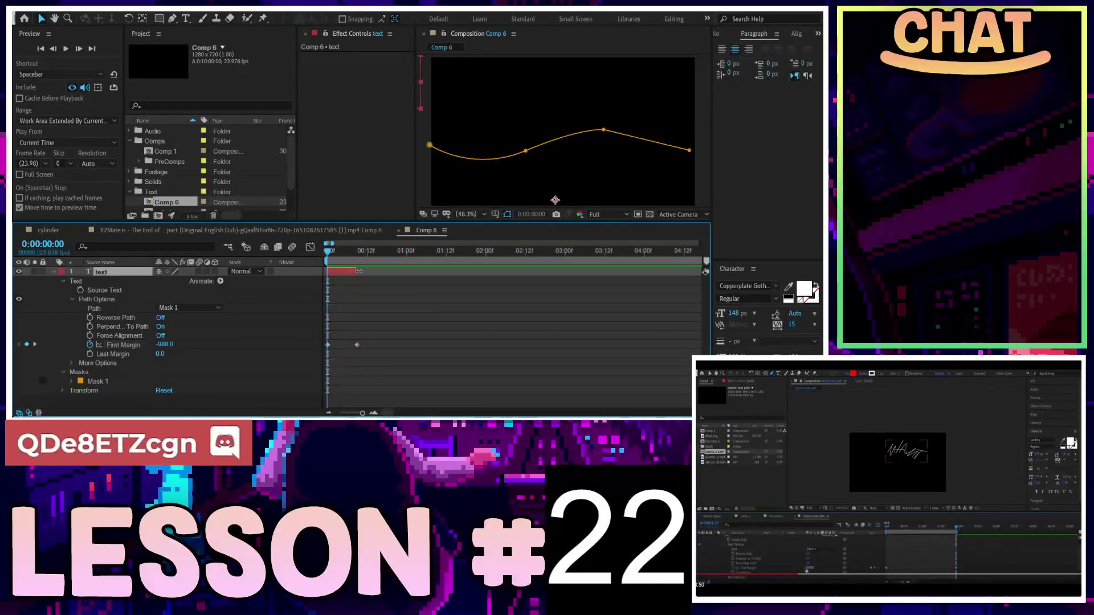
Step: Move the end keyframe later, to about 1:09, to slow the slide
{"action": "left_click_drag", "start_coordinate": [357, 345], "coordinate": [406, 345]}
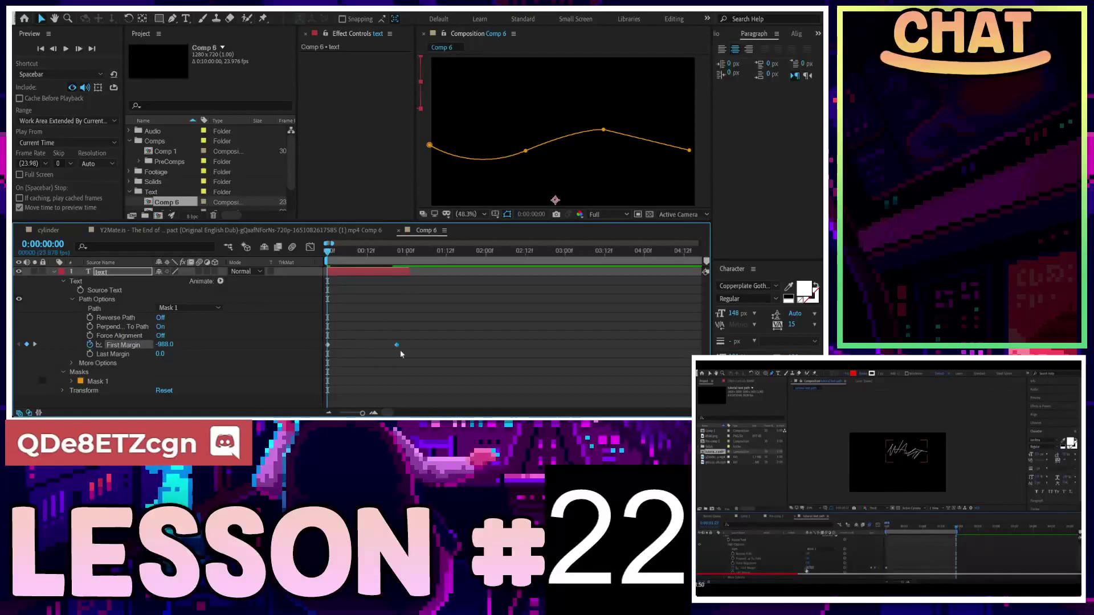
{"action": "key", "text": "space"}
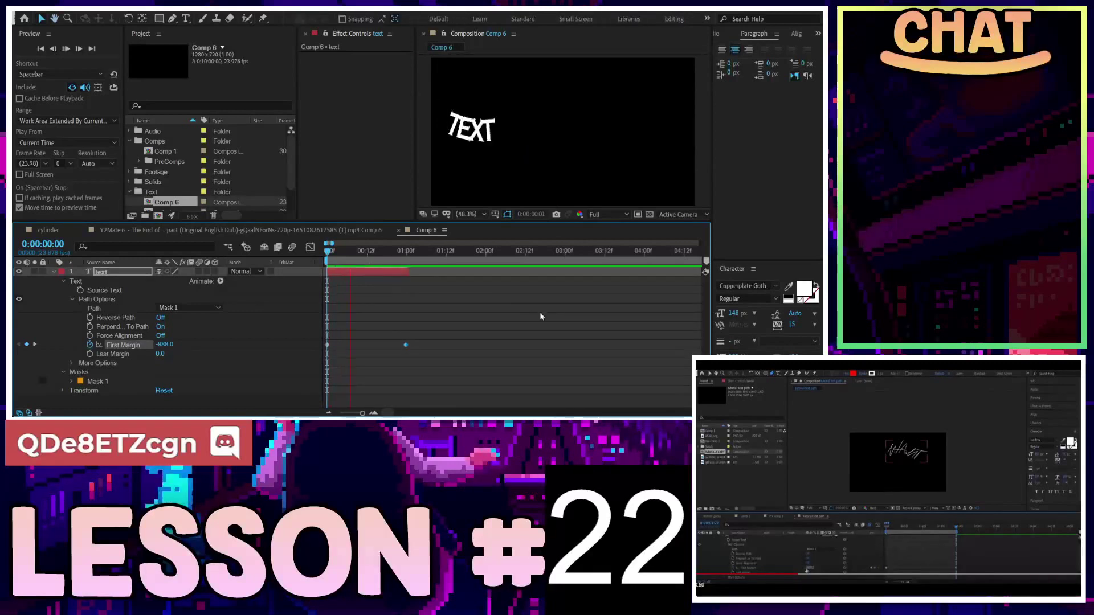
{"action": "key", "text": "space"}
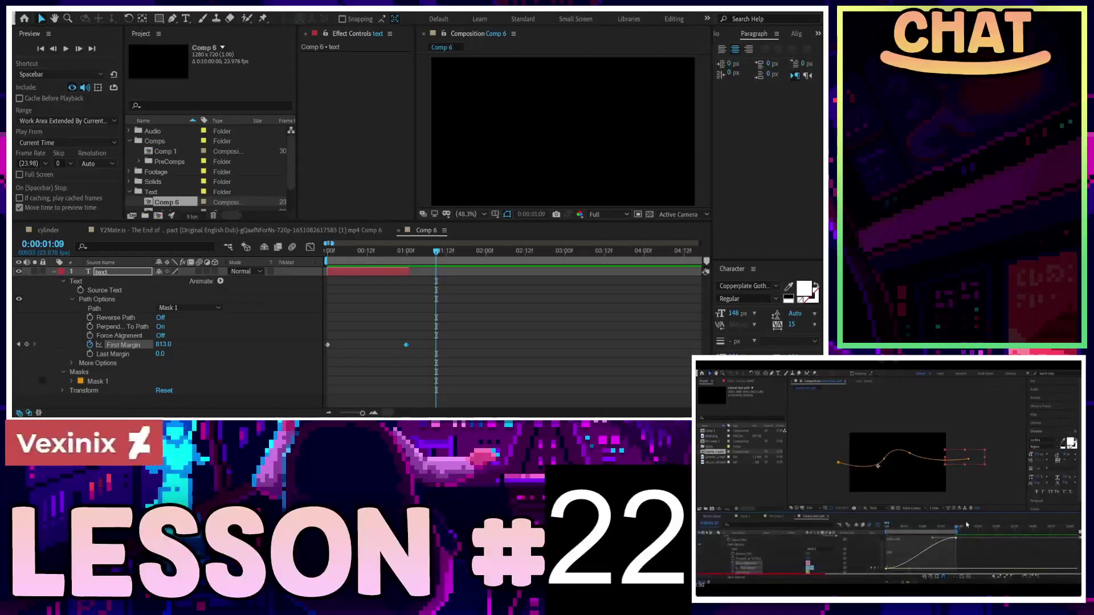
Step: In the Graph Editor, bend the First Margin handles into an S-curve ease, then preview from the start
{"action": "left_click", "coordinate": [367, 302]}
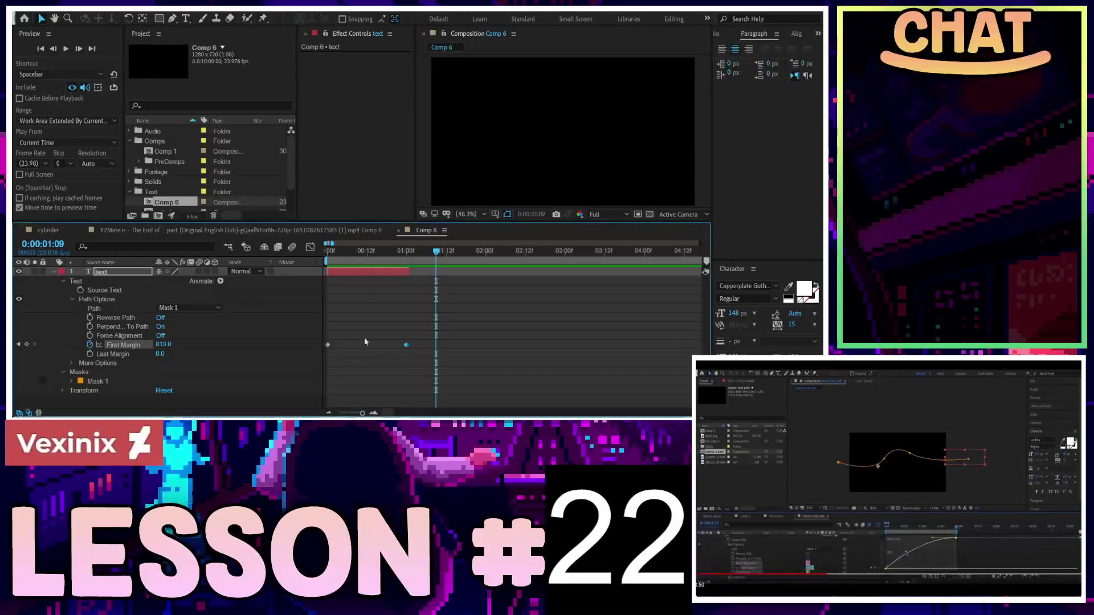
{"action": "left_click", "coordinate": [310, 247]}
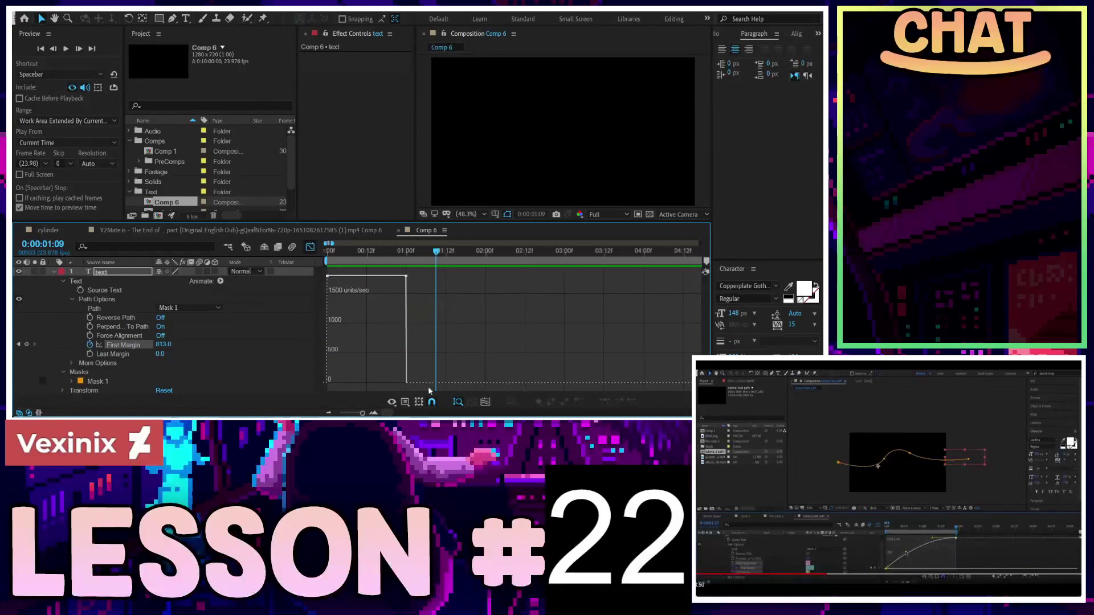
{"action": "left_click", "coordinate": [407, 367]}
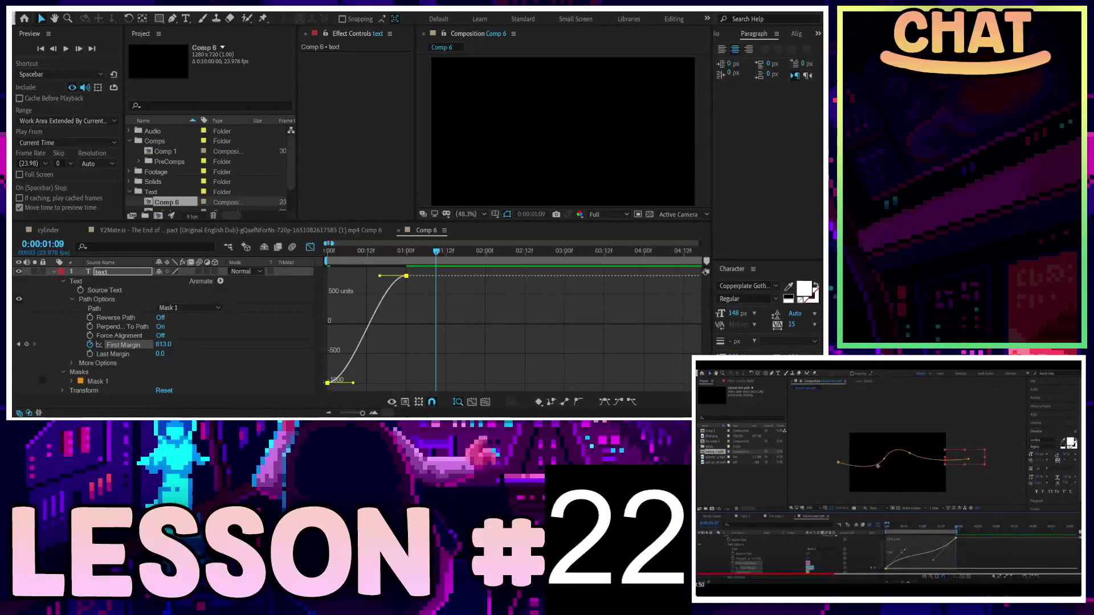
{"action": "left_click_drag", "start_coordinate": [353, 383], "coordinate": [351, 312]}
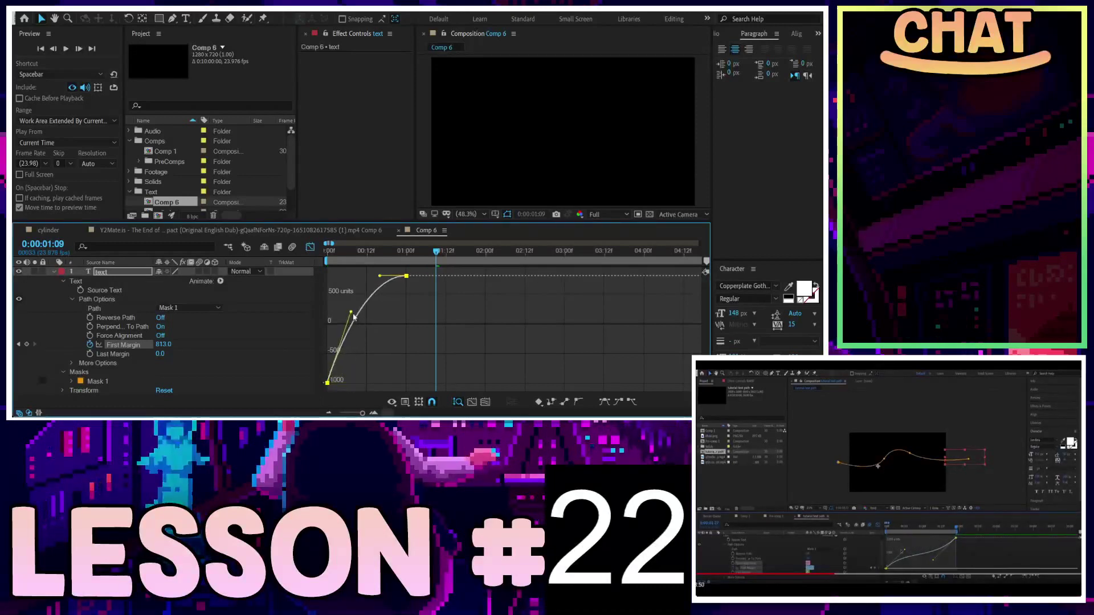
{"action": "left_click_drag", "start_coordinate": [379, 276], "coordinate": [375, 332]}
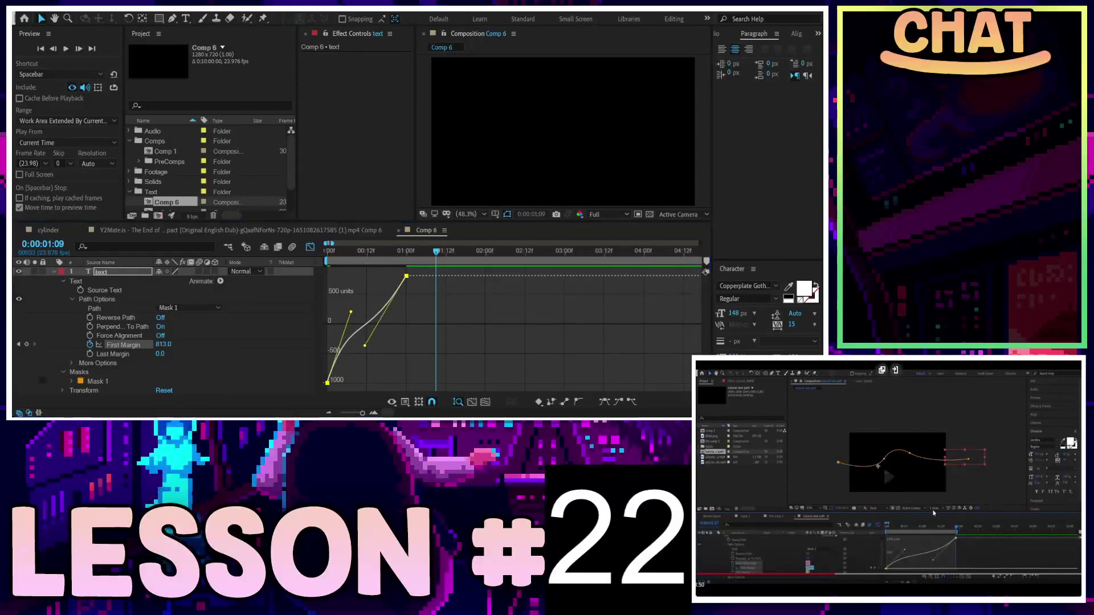
{"action": "scroll", "coordinate": [392, 320], "scroll_direction": "up", "scroll_amount": 2}
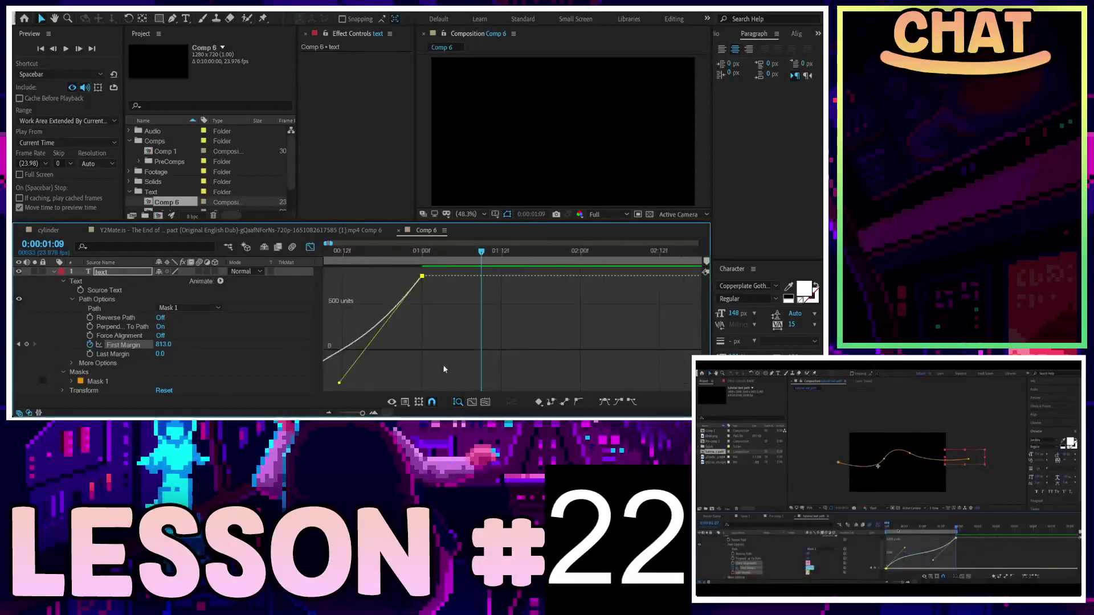
{"action": "scroll", "coordinate": [389, 415], "scroll_direction": "left", "scroll_amount": 2}
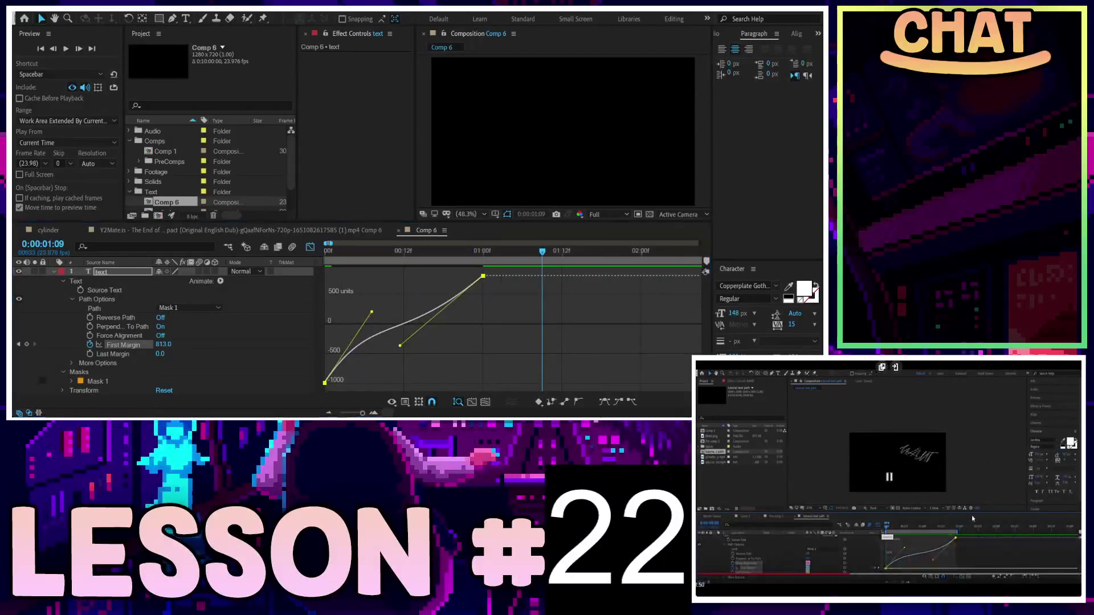
{"action": "left_click_drag", "start_coordinate": [372, 313], "coordinate": [381, 309]}
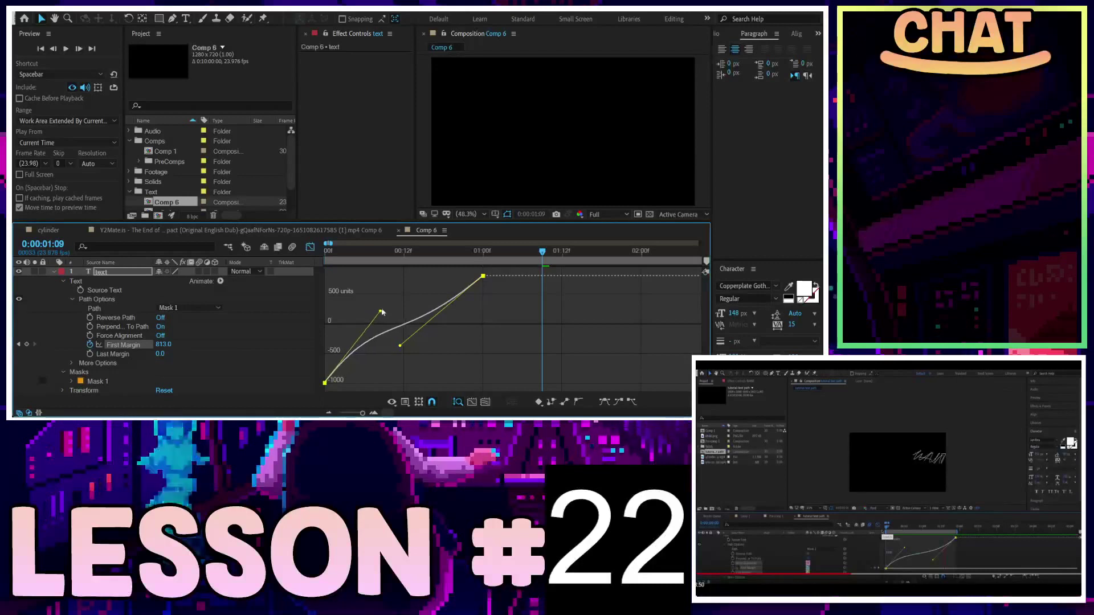
{"action": "left_click_drag", "start_coordinate": [400, 345], "coordinate": [416, 354]}
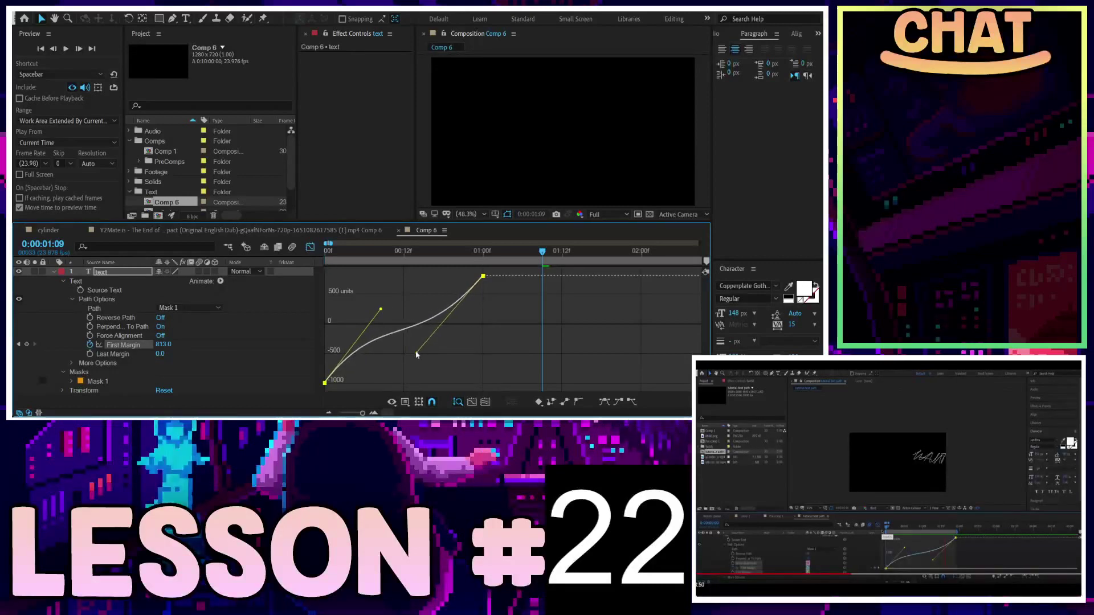
{"action": "key", "text": "Home"}
{"action": "key", "text": "space"}
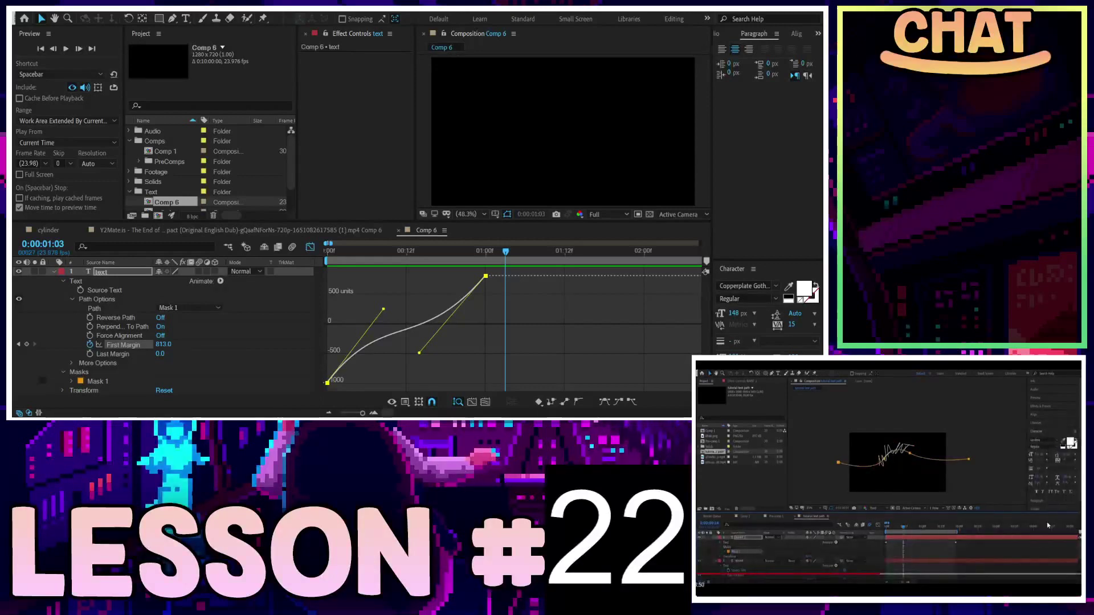
Step: Deselect First Margin and duplicate the animated text layer as text 2 above the original
{"action": "left_click", "coordinate": [126, 278]}
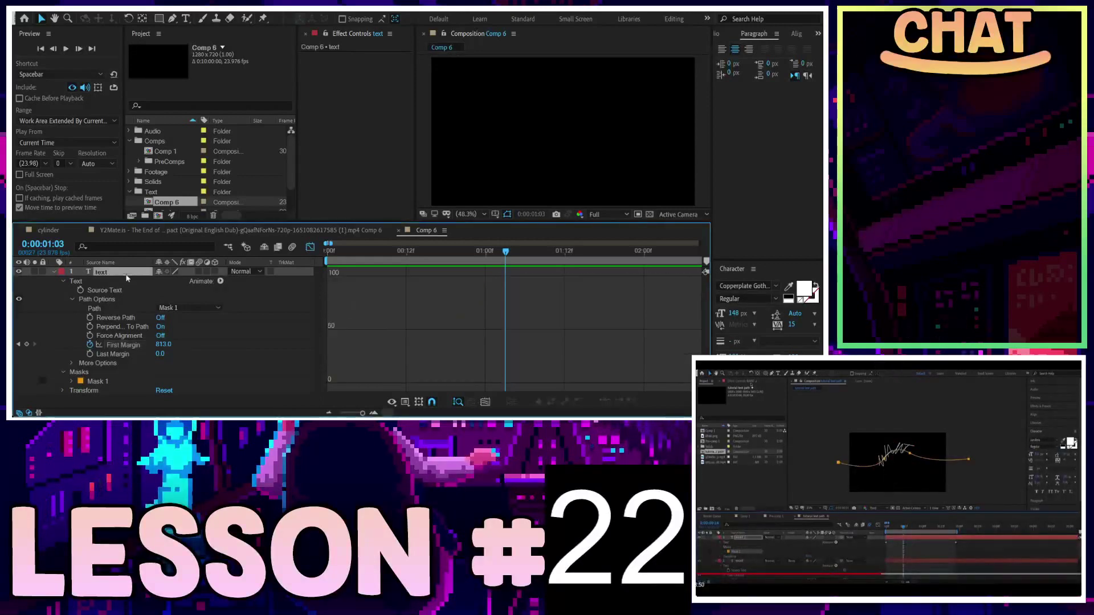
{"action": "key", "text": "ctrl+d"}
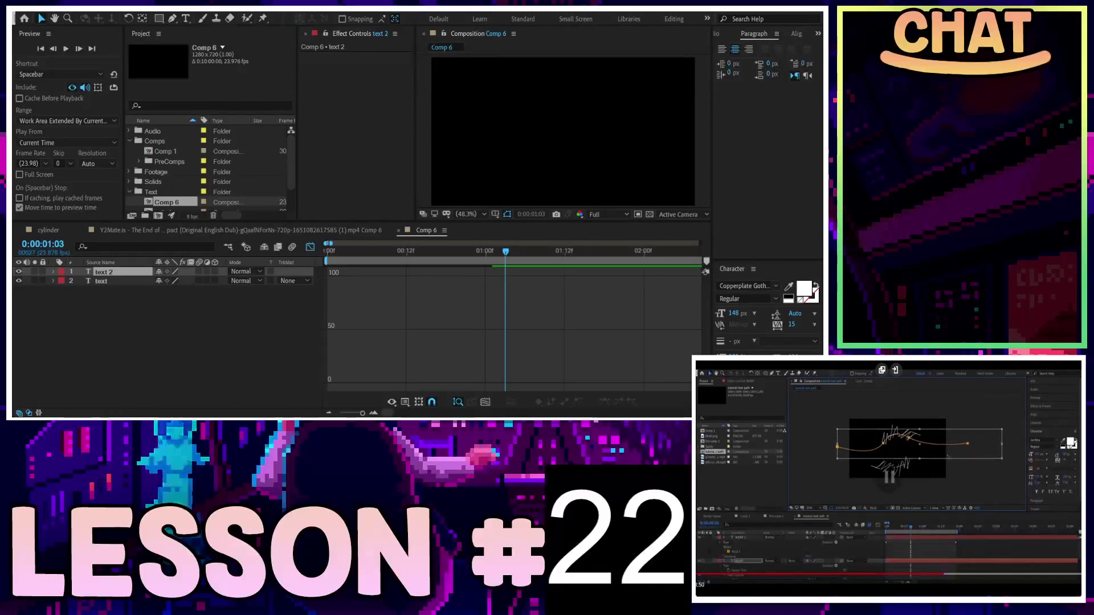
Step: Leave the Graph Editor, scrub to an early frame and move text 2 toward the bottom right
{"action": "left_click", "coordinate": [287, 222]}
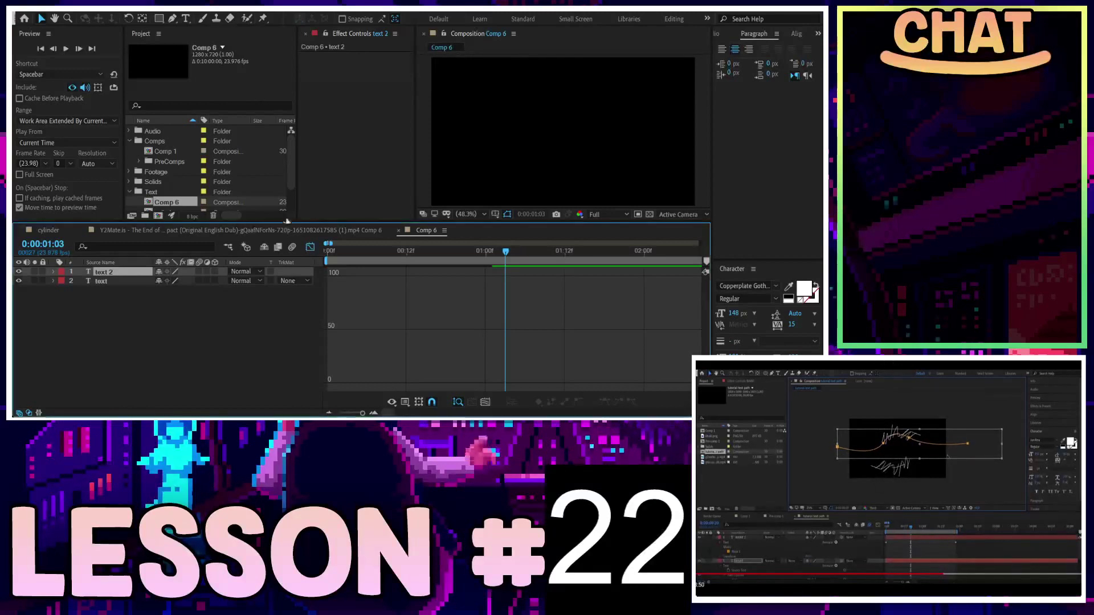
{"action": "left_click", "coordinate": [315, 249]}
{"action": "mouse_move", "coordinate": [383, 251]}
{"action": "left_mouse_down"}
{"action": "mouse_move", "coordinate": [343, 253]}
{"action": "mouse_move", "coordinate": [367, 256]}
{"action": "left_mouse_up"}
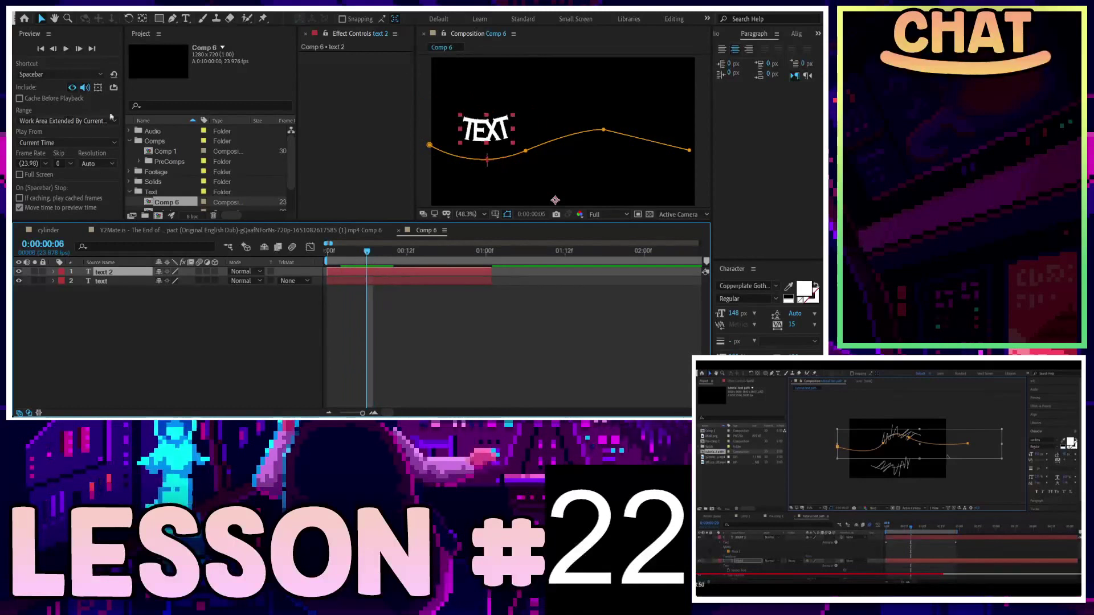
{"action": "left_click_drag", "start_coordinate": [562, 131], "coordinate": [576, 145]}
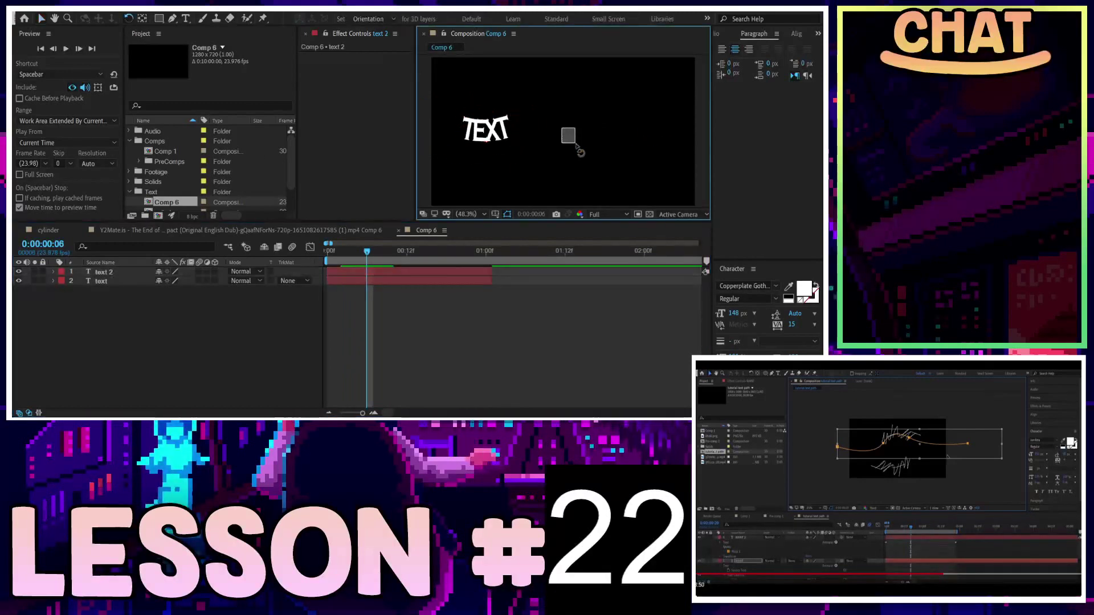
{"action": "left_click_drag", "start_coordinate": [511, 131], "coordinate": [556, 200]}
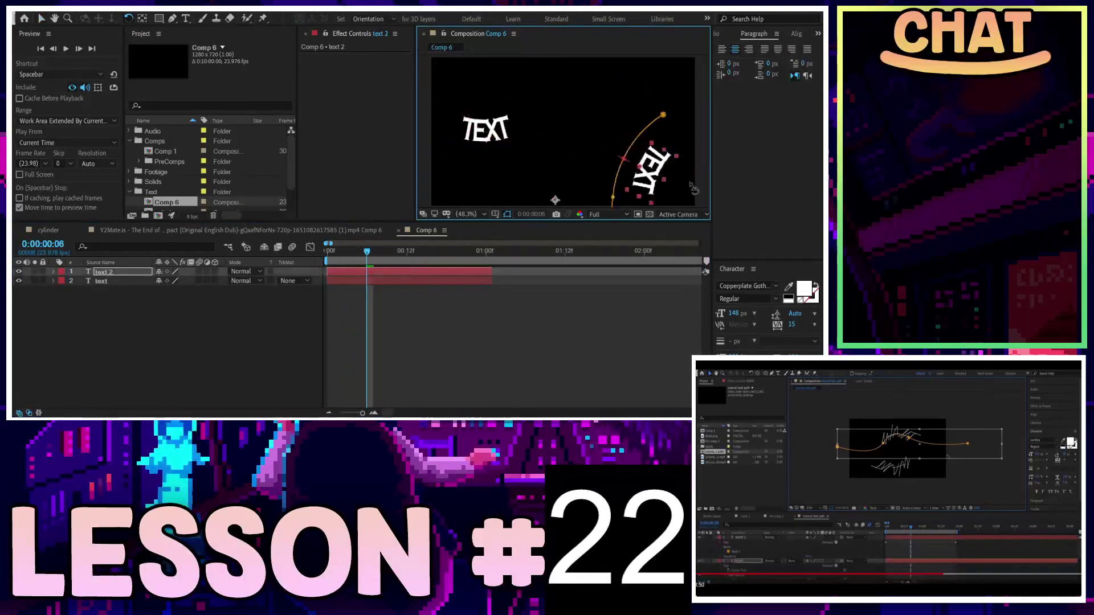
{"action": "left_click_drag", "start_coordinate": [707, 261], "coordinate": [691, 284]}
Step: Rotate text 2 upside down with its curved path and position it below the original TEXT
{"action": "left_click_drag", "start_coordinate": [687, 190], "coordinate": [600, 88]}
{"action": "key", "text": "v"}
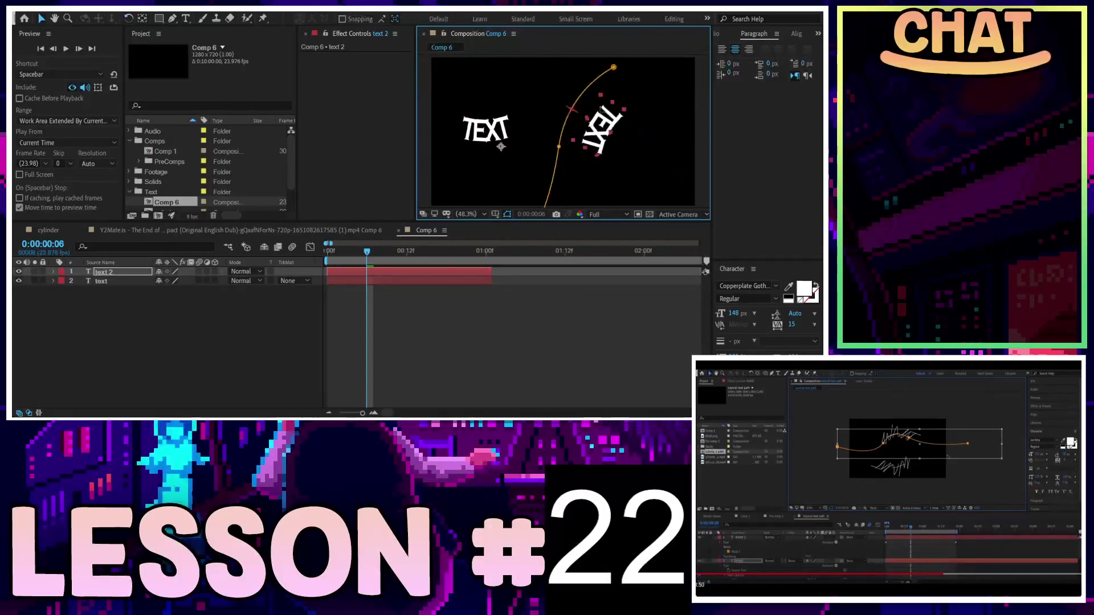
{"action": "key", "text": "w"}
{"action": "left_click", "coordinate": [629, 130]}
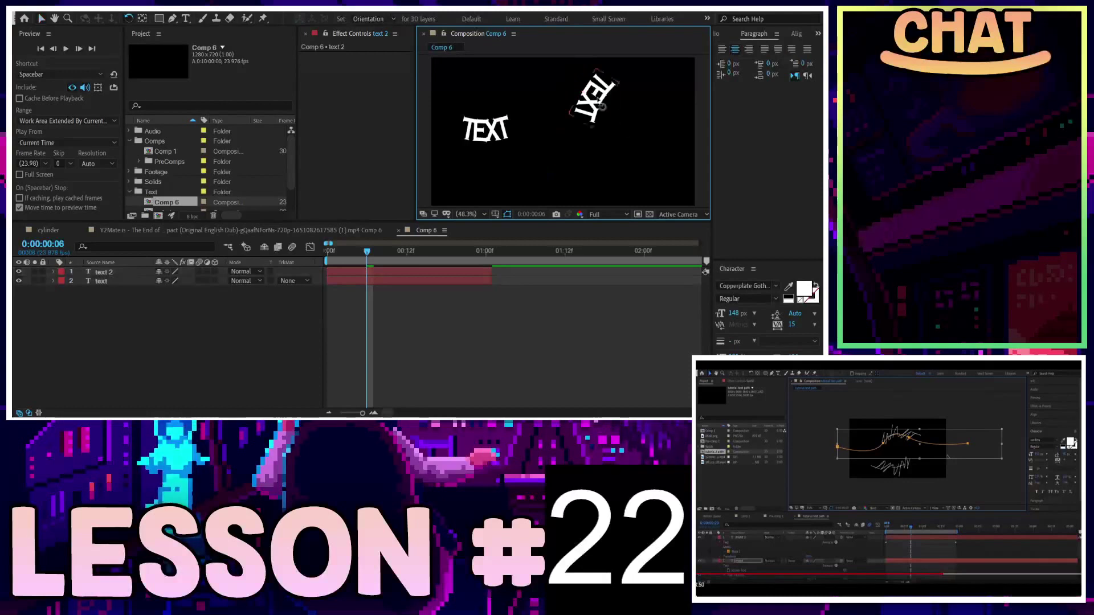
{"action": "left_click_drag", "start_coordinate": [629, 130], "coordinate": [601, 233]}
{"action": "key", "text": "v"}
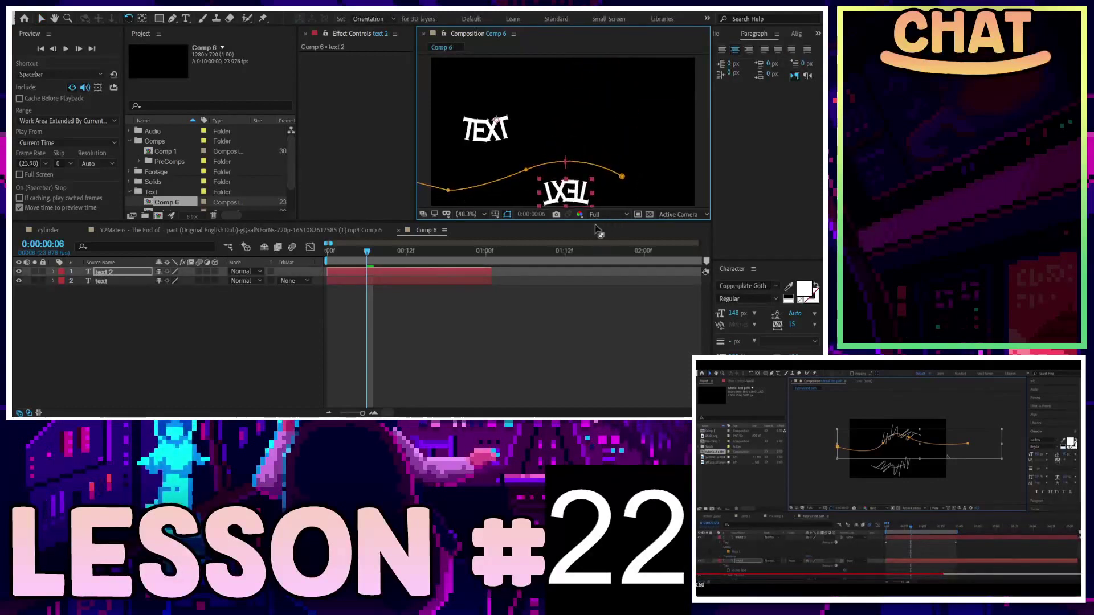
{"action": "left_click_drag", "start_coordinate": [497, 120], "coordinate": [588, 110]}
{"action": "left_click_drag", "start_coordinate": [656, 181], "coordinate": [646, 158]}
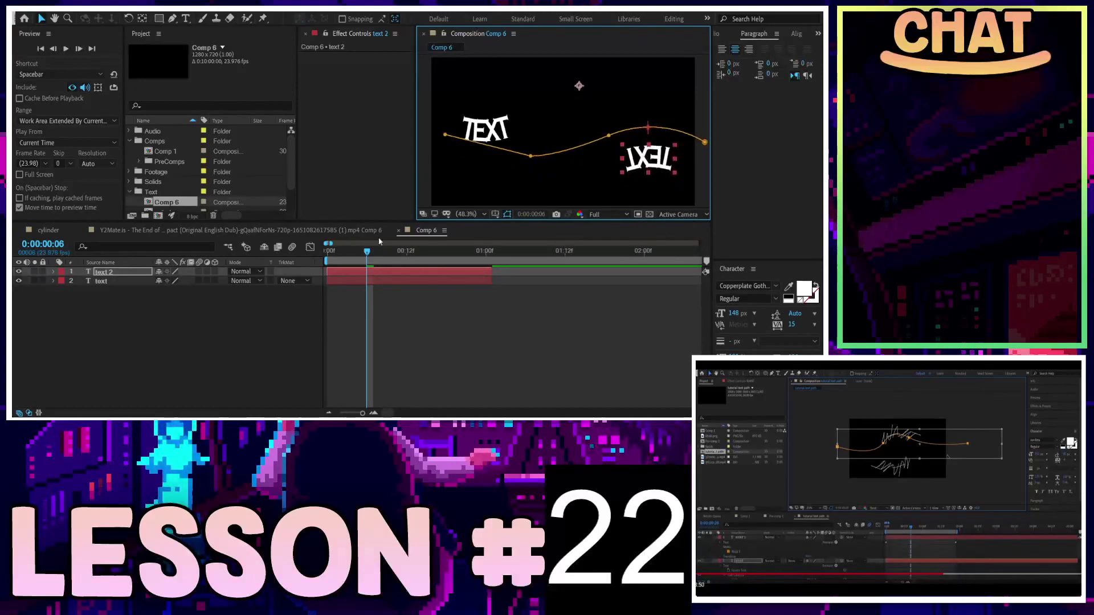
Step: Return to frame 0 and preview both texts animating
{"action": "left_click", "coordinate": [275, 254]}
{"action": "key", "text": "Home"}
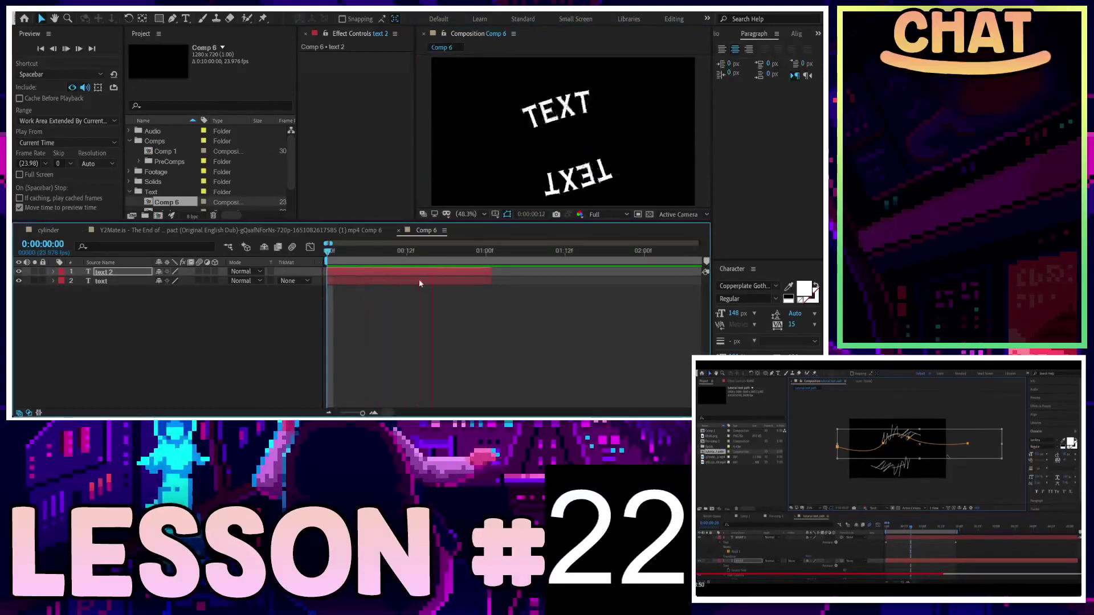
{"action": "key", "text": "space"}
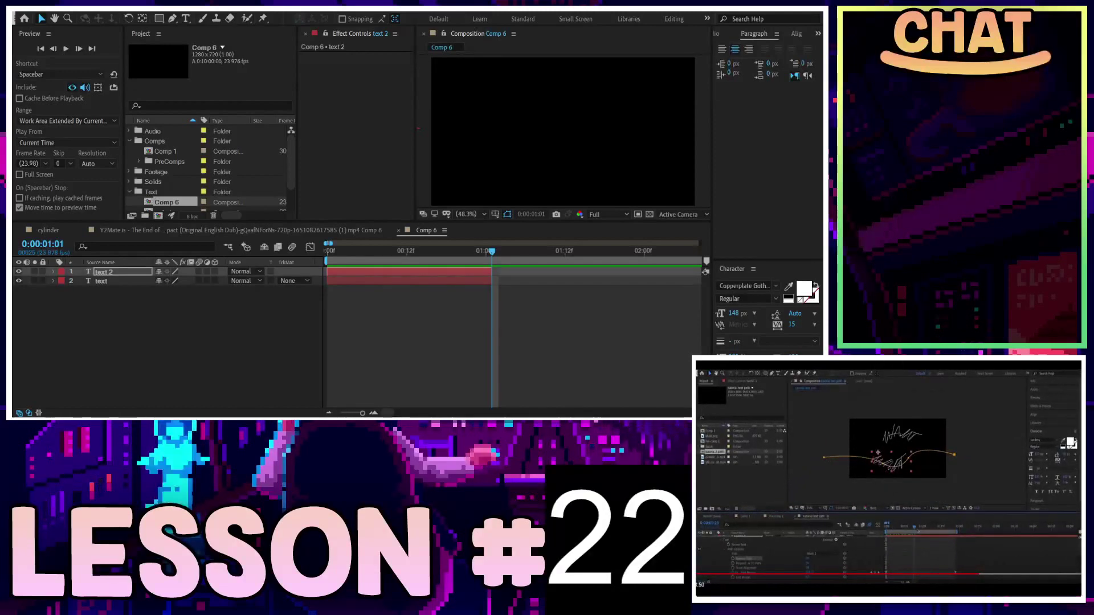
Step: Reveal text 2's Path Options and move its first First Margin keyframe to frame 0
{"action": "left_click", "coordinate": [416, 270]}
{"action": "left_click", "coordinate": [54, 271]}
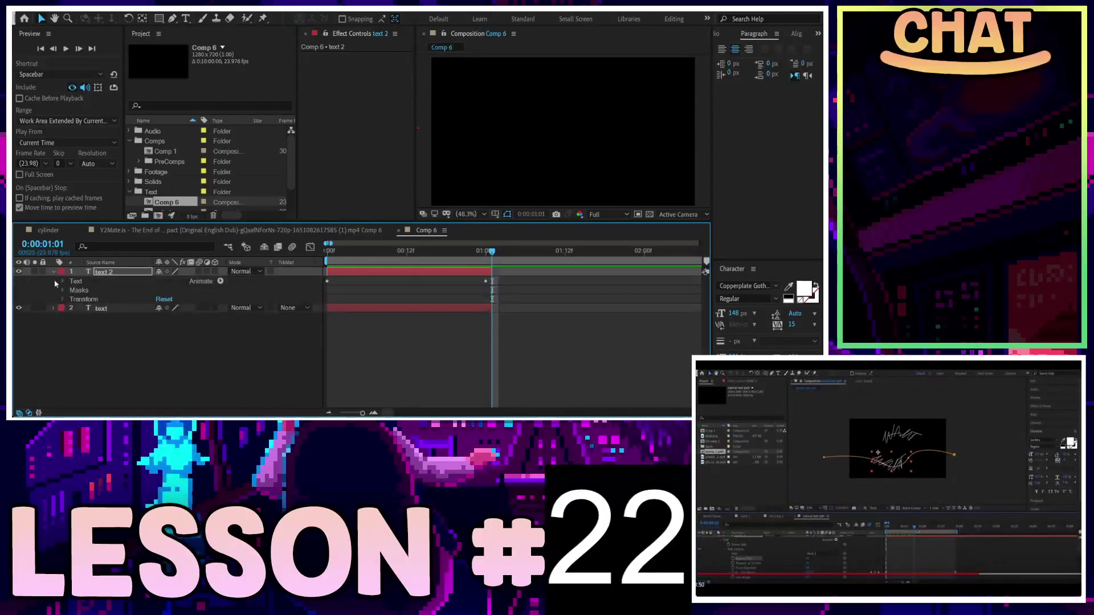
{"action": "left_click", "coordinate": [63, 282]}
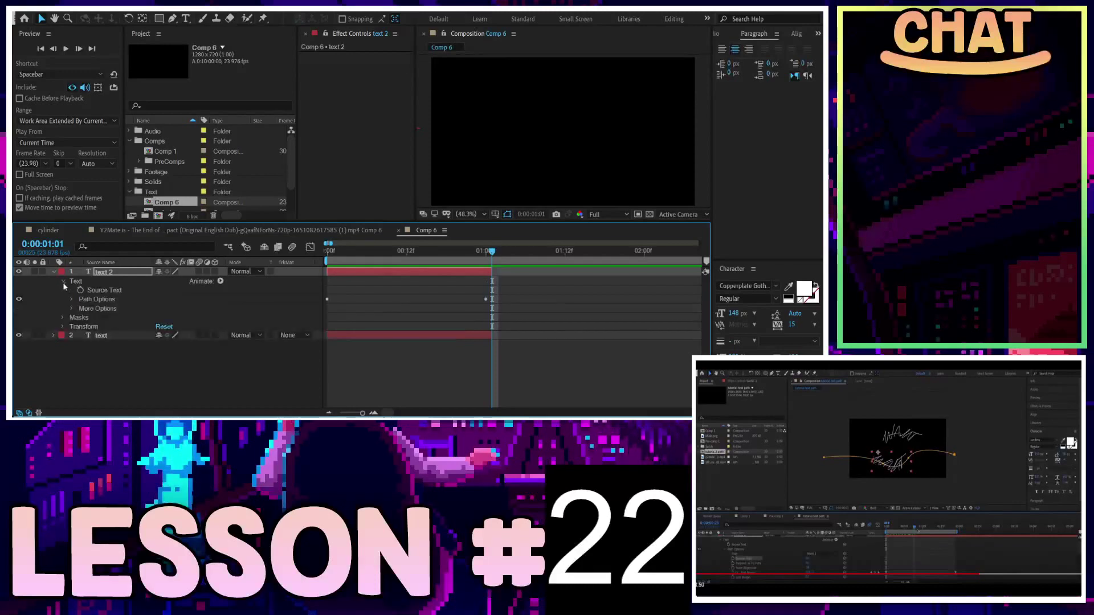
{"action": "left_click", "coordinate": [71, 299]}
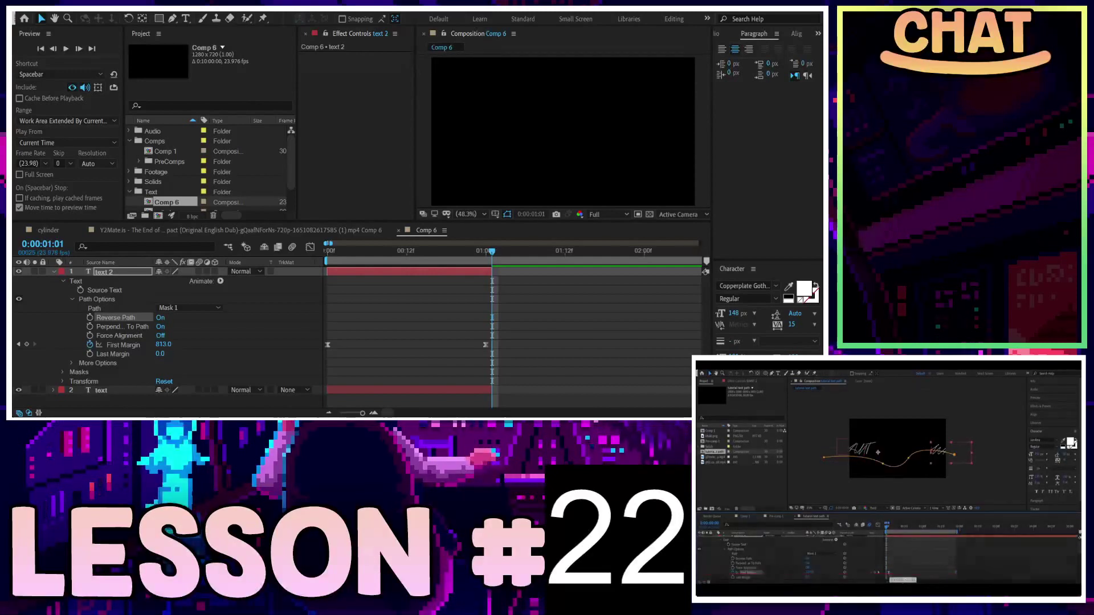
{"action": "left_click", "coordinate": [476, 300]}
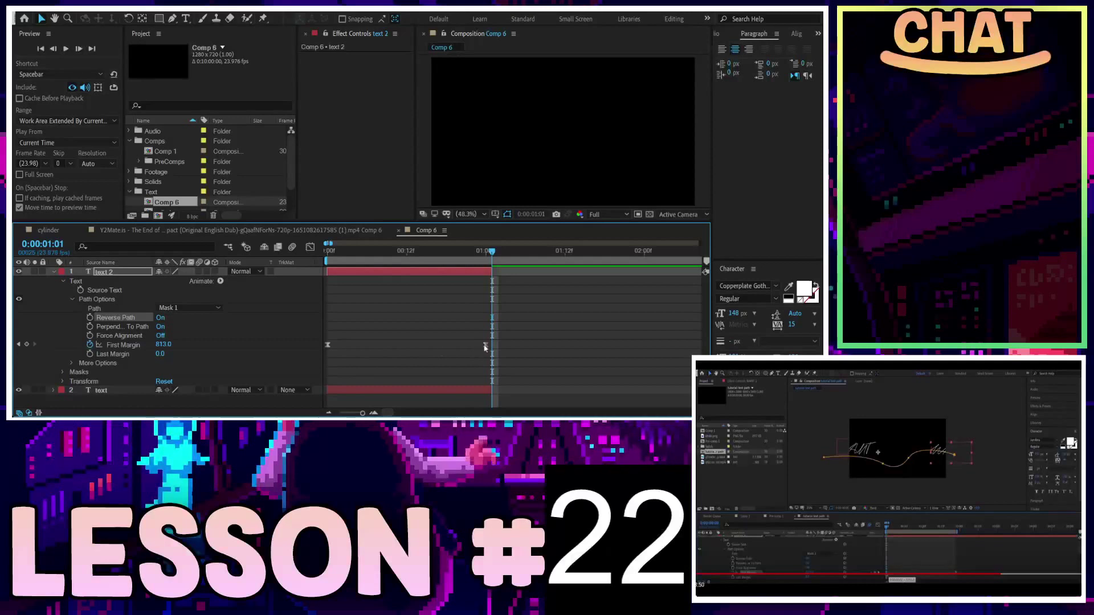
{"action": "mouse_move", "coordinate": [484, 346]}
{"action": "left_mouse_down"}
{"action": "mouse_move", "coordinate": [369, 346]}
{"action": "mouse_move", "coordinate": [492, 346]}
{"action": "left_mouse_up"}
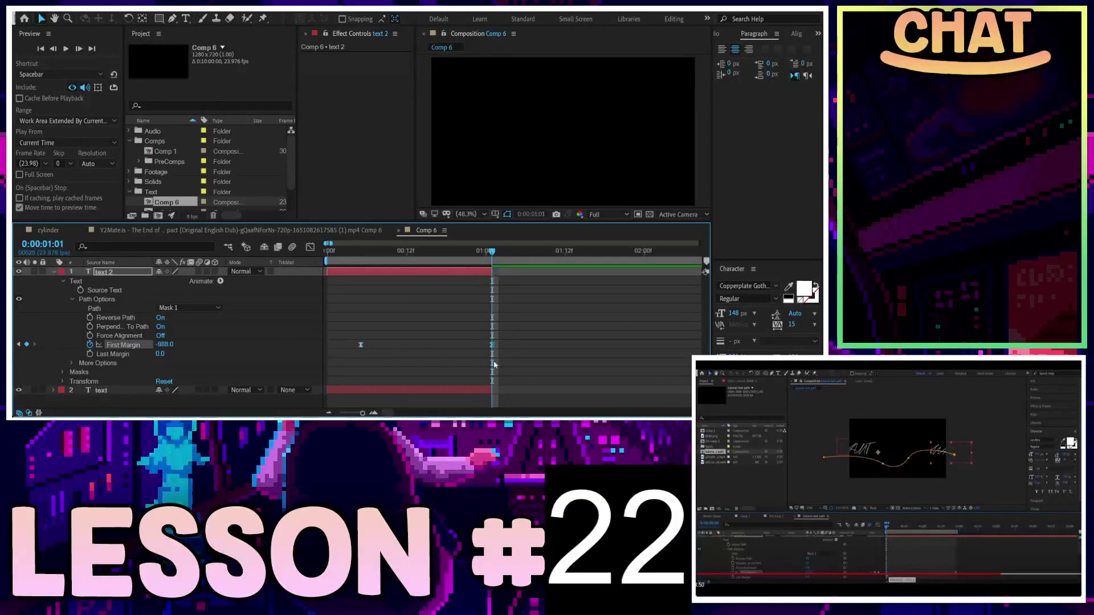
{"action": "left_click_drag", "start_coordinate": [334, 345], "coordinate": [327, 345]}
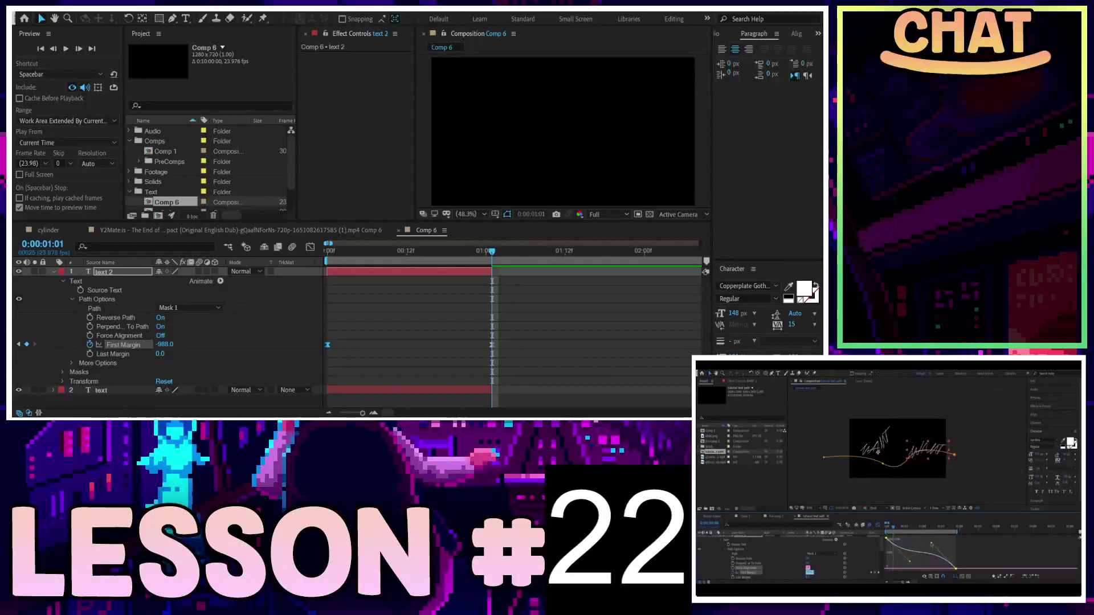
Step: Shape text 2's First Margin curve into an eased S-curve ending at -988.0 around 1:01
{"action": "left_click", "coordinate": [311, 248]}
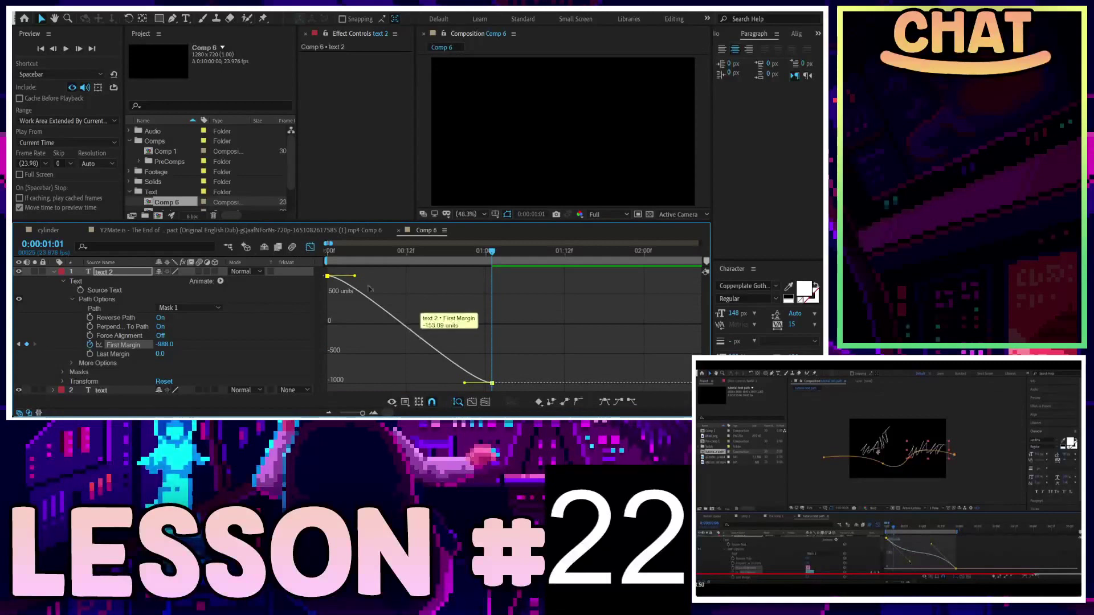
{"action": "left_click_drag", "start_coordinate": [355, 277], "coordinate": [386, 356]}
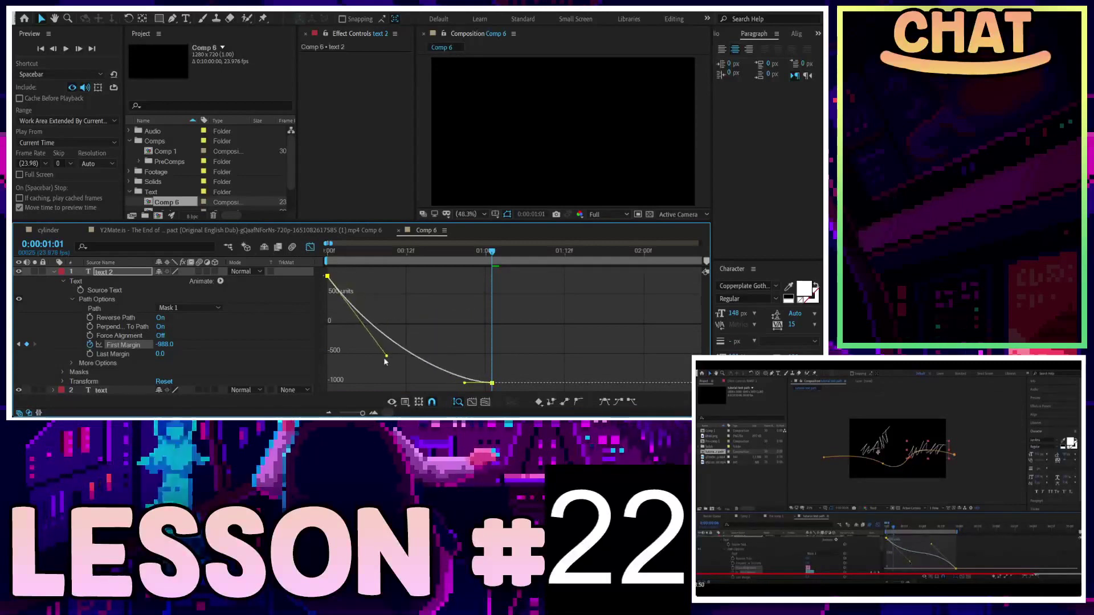
{"action": "left_click_drag", "start_coordinate": [465, 384], "coordinate": [404, 308]}
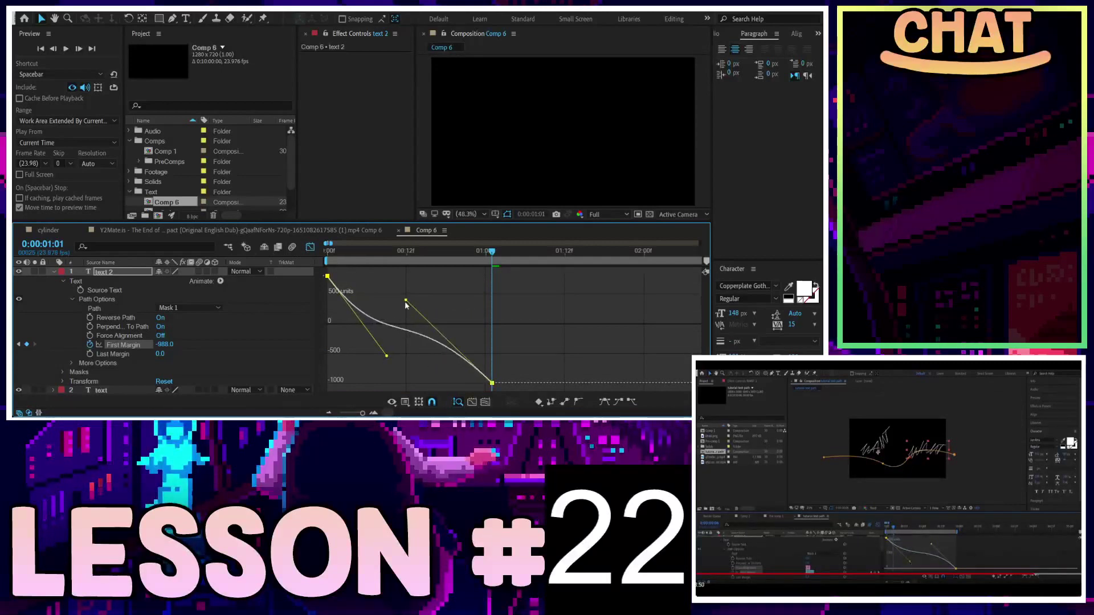
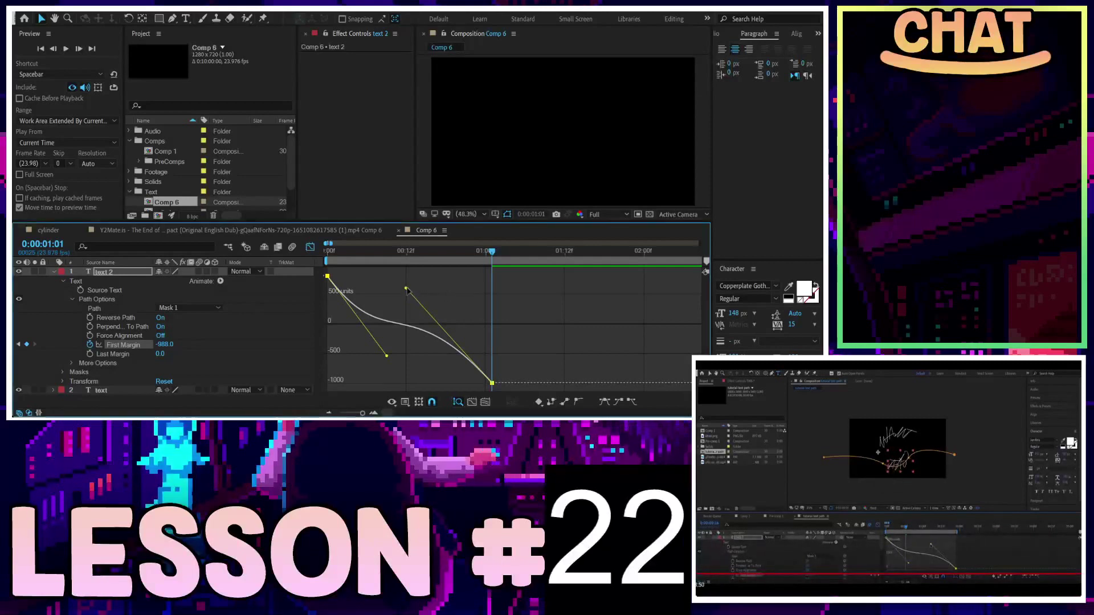
Step: Reshape the First Margin easing handle, preview text 2 gliding along the path, then select text 2
{"action": "left_click_drag", "start_coordinate": [406, 289], "coordinate": [413, 302]}
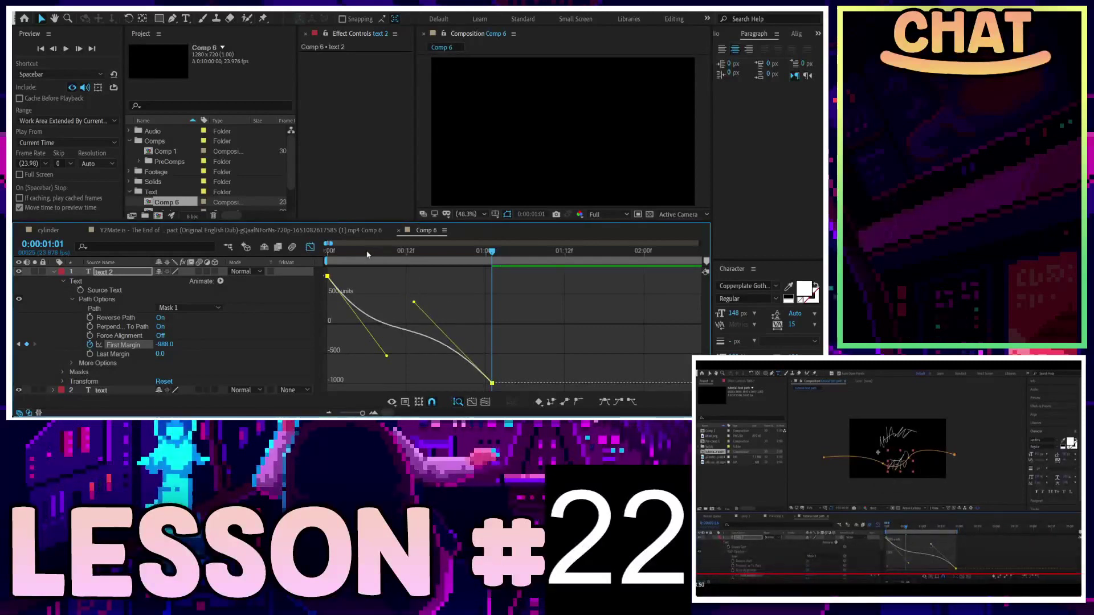
{"action": "key", "text": "Home"}
{"action": "key", "text": "space"}
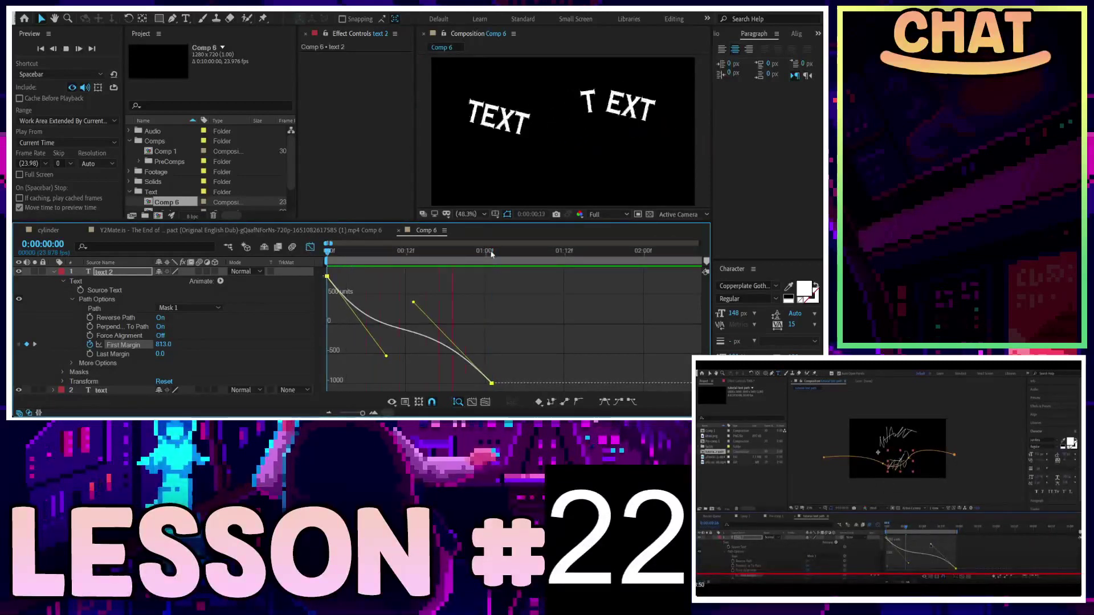
{"action": "key", "text": "space"}
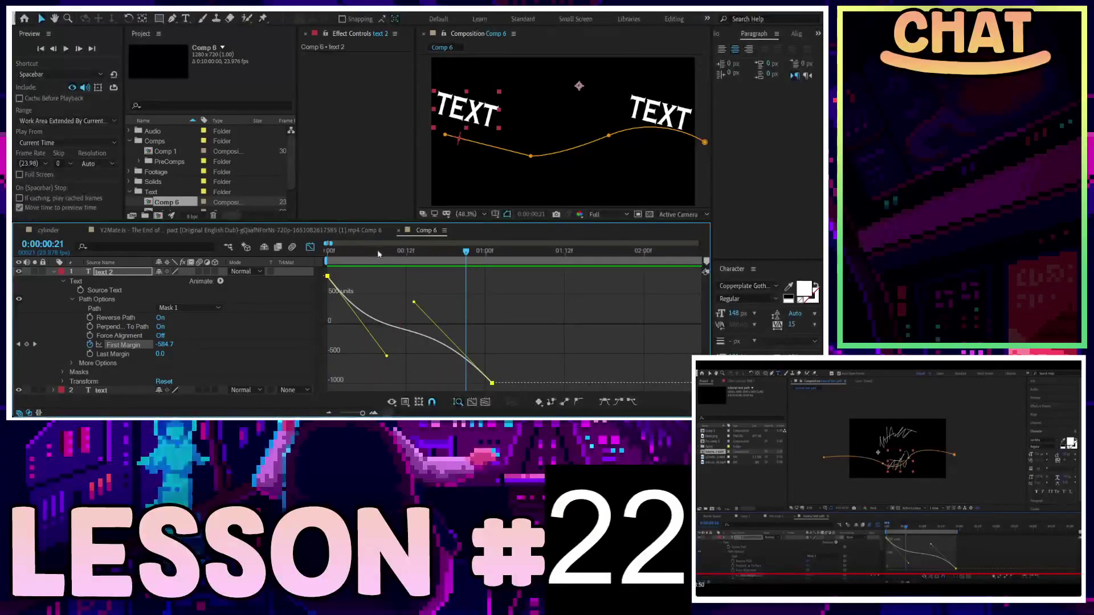
{"action": "key", "text": "Home"}
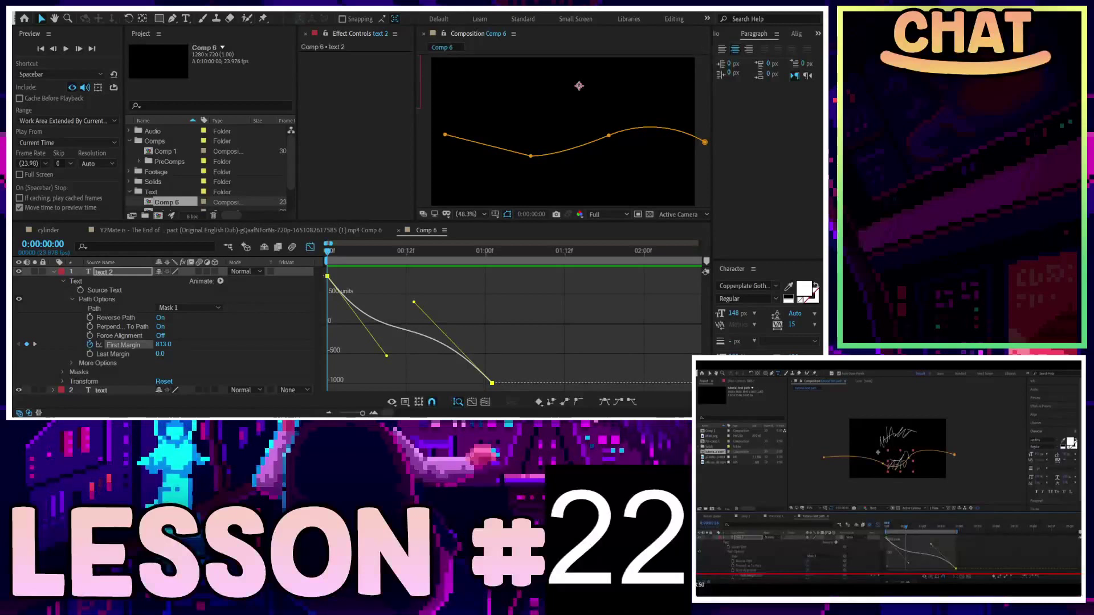
{"action": "left_click", "coordinate": [125, 273]}
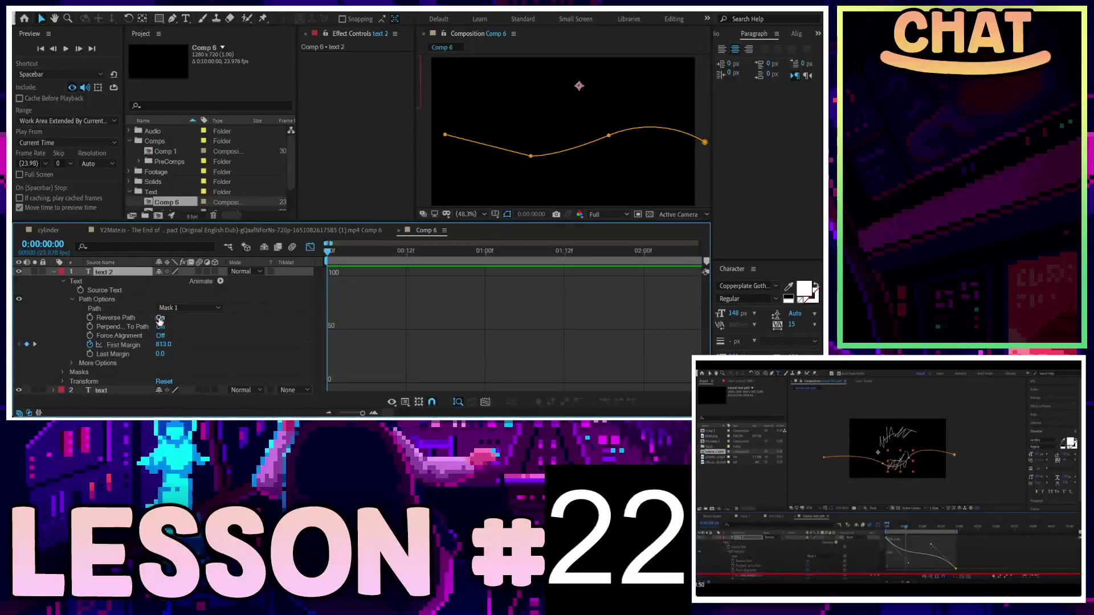
Step: Compare text 2 with Reverse Path on and off and Perpendicular To Path toggled
{"action": "left_click", "coordinate": [135, 319]}
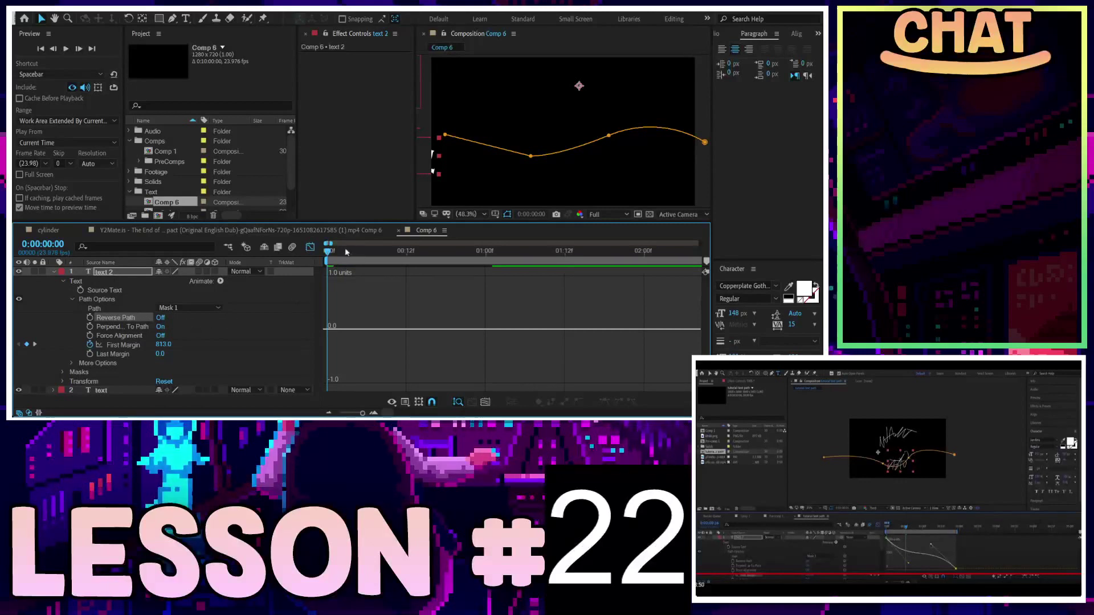
{"action": "key", "text": "space"}
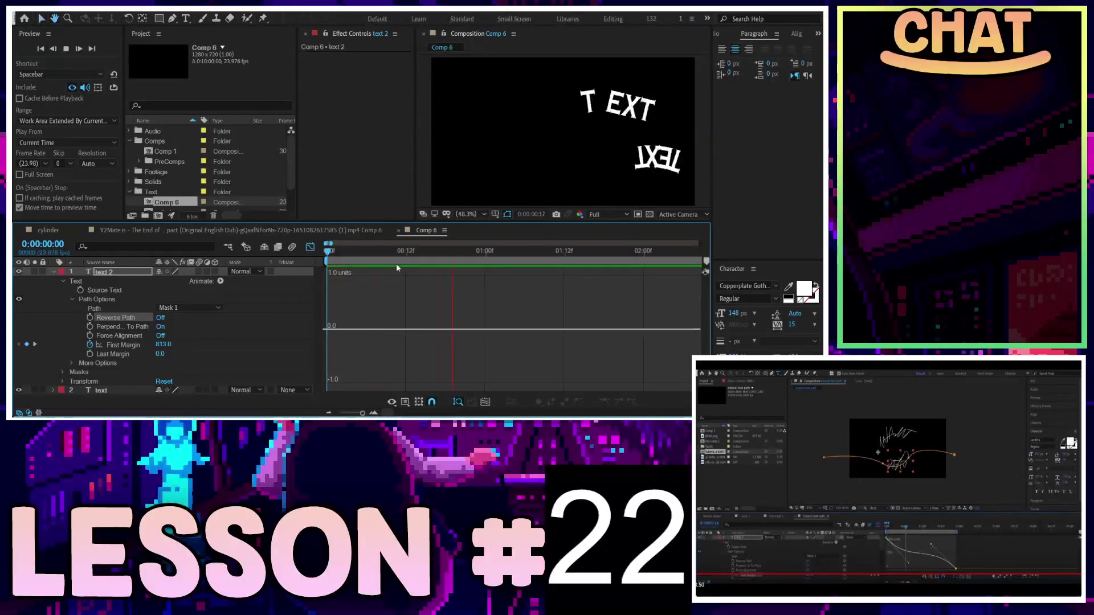
{"action": "left_click", "coordinate": [161, 318]}
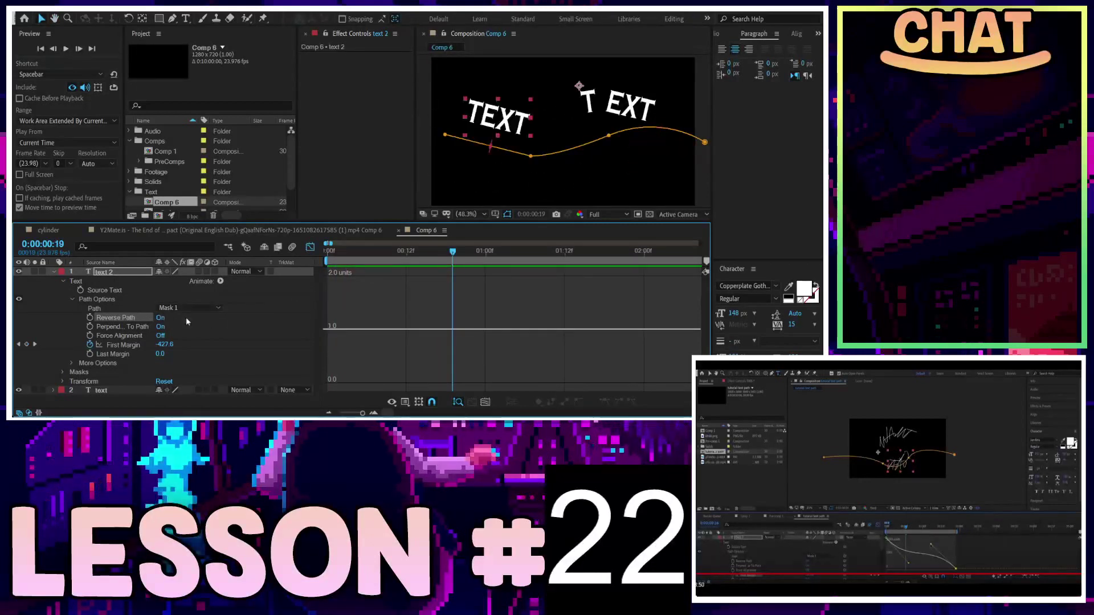
{"action": "left_click", "coordinate": [160, 317]}
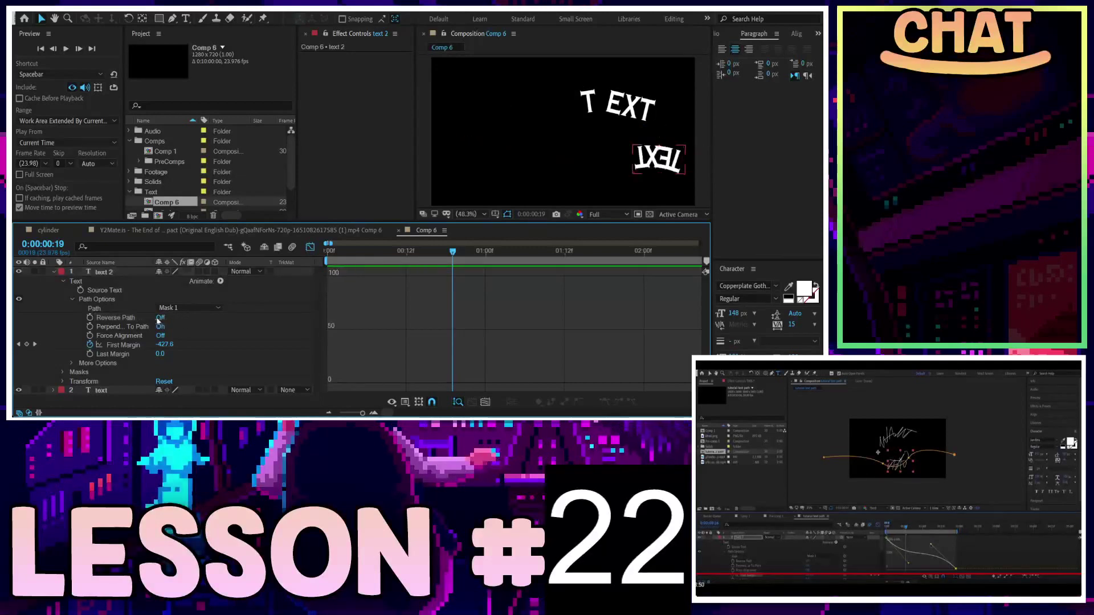
{"action": "left_click", "coordinate": [161, 318]}
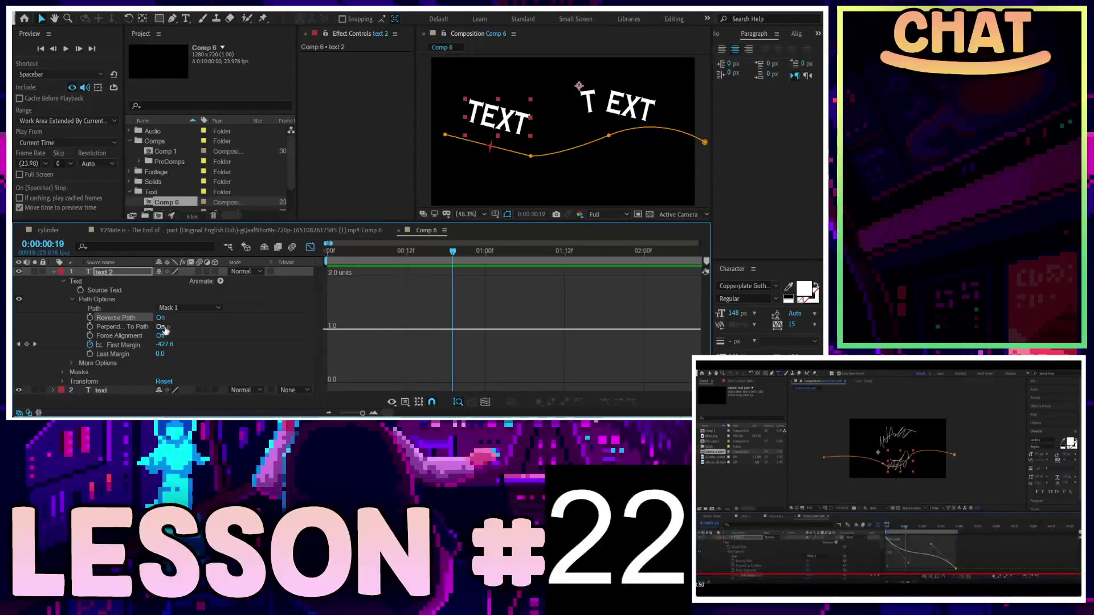
{"action": "left_click", "coordinate": [161, 327]}
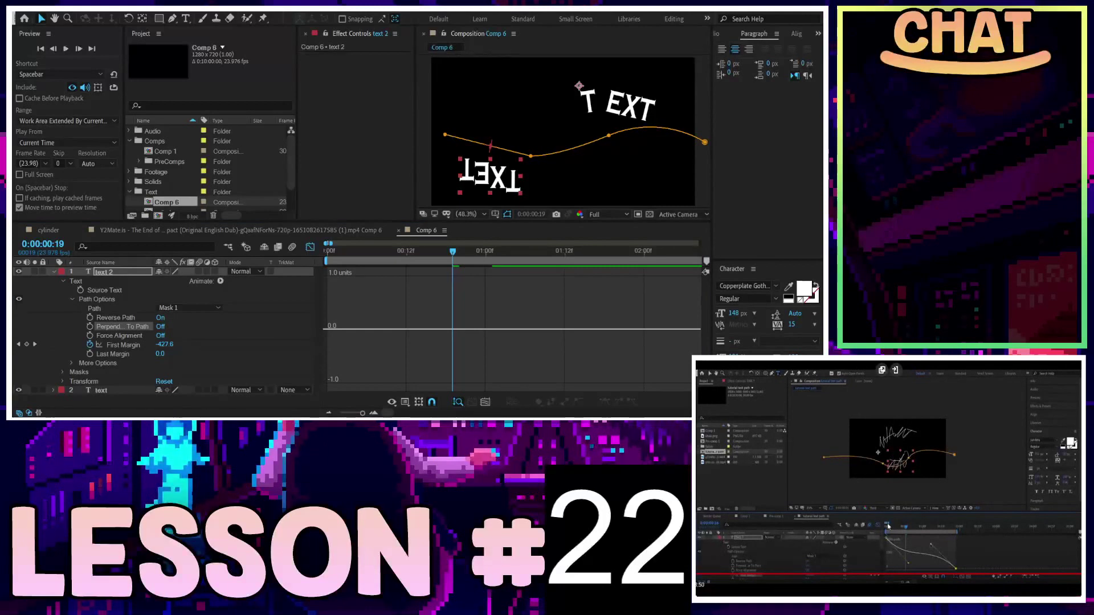
{"action": "left_click", "coordinate": [160, 326]}
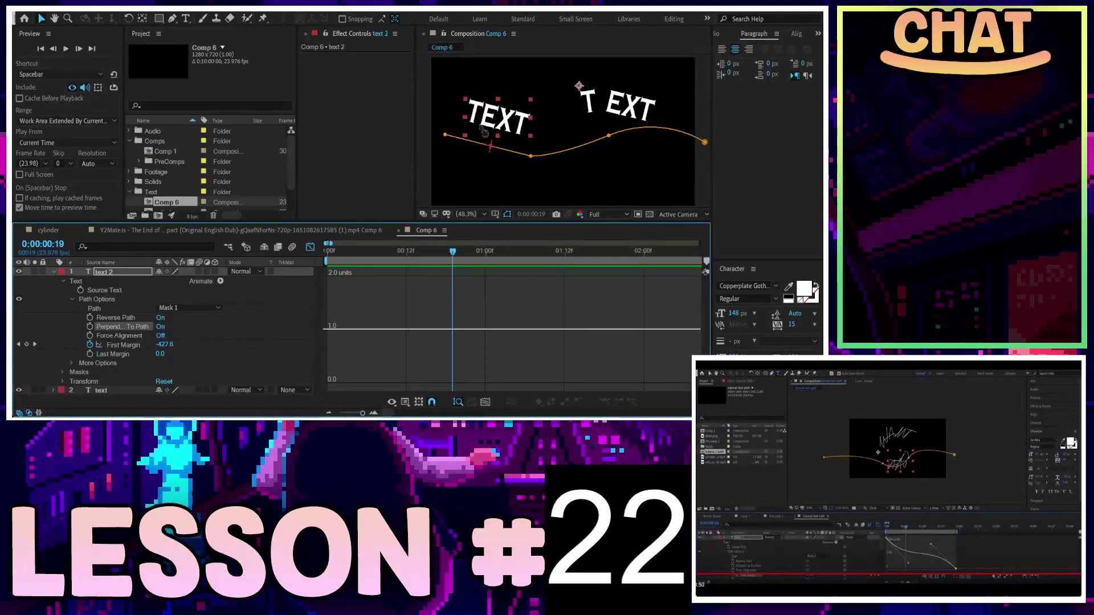
Step: Try rotating the text 2 layer, preview from the start, then settle on Reverse Path off
{"action": "key", "text": "w"}
{"action": "mouse_move", "coordinate": [484, 132]}
{"action": "left_mouse_down"}
{"action": "mouse_move", "coordinate": [688, 140]}
{"action": "mouse_move", "coordinate": [676, 70]}
{"action": "mouse_move", "coordinate": [647, 170]}
{"action": "mouse_move", "coordinate": [483, 164]}
{"action": "left_mouse_up"}
{"action": "key", "text": "v"}
{"action": "key", "text": "w"}
{"action": "key", "text": "v"}
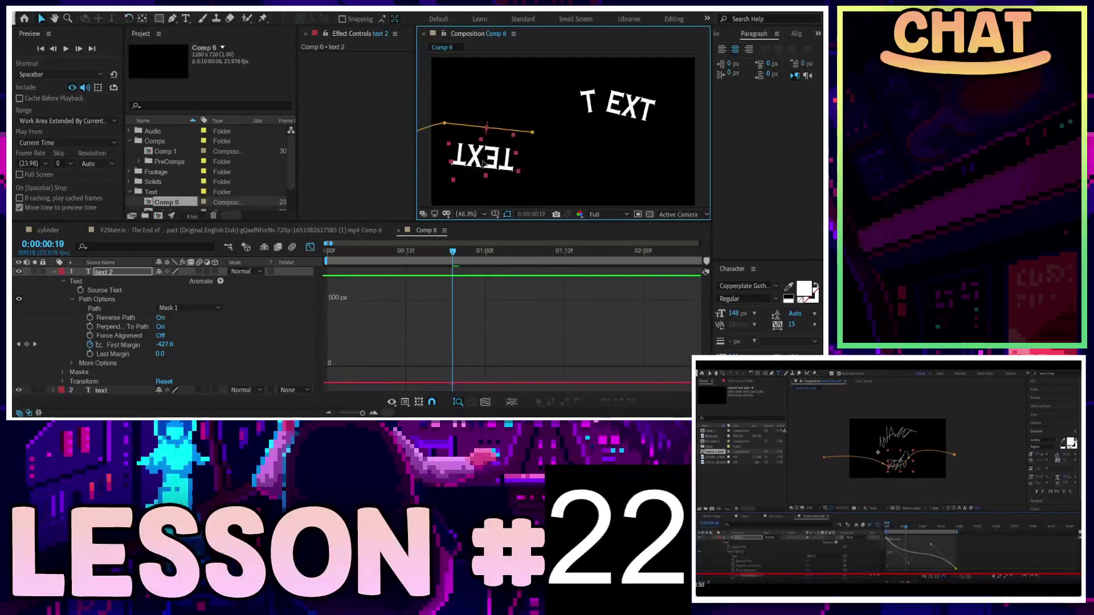
{"action": "left_click", "coordinate": [259, 257]}
{"action": "key", "text": "Home"}
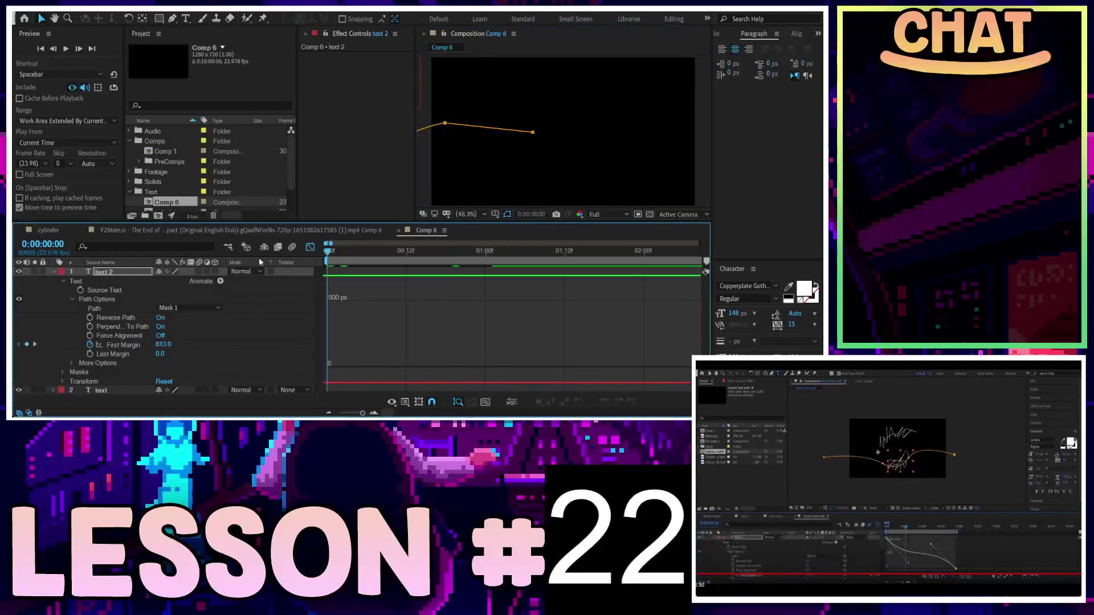
{"action": "key", "text": "space"}
{"action": "key", "text": "space"}
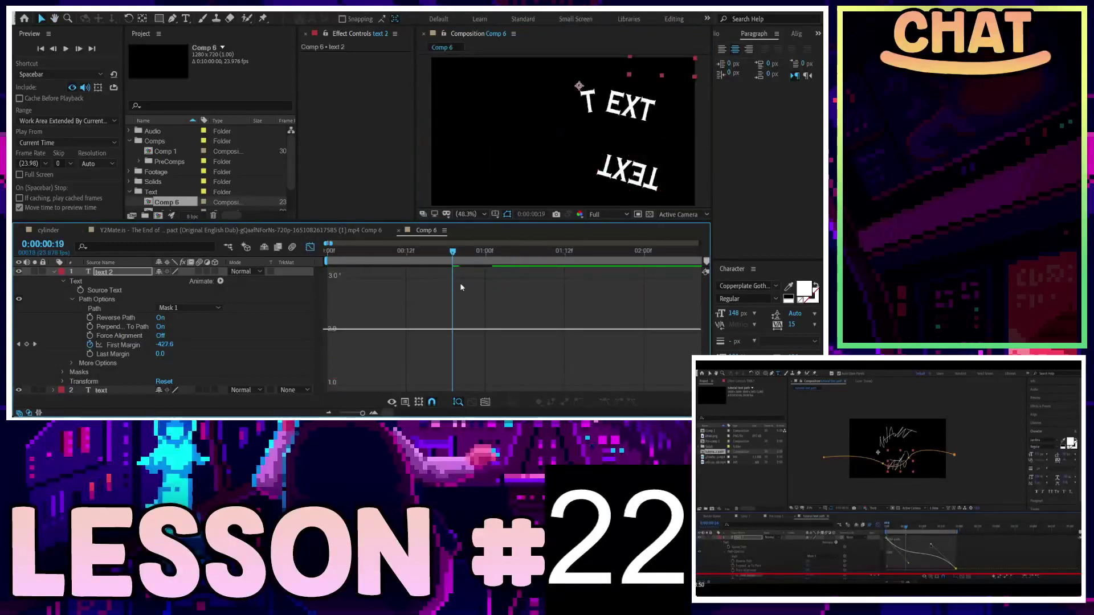
{"action": "left_click", "coordinate": [160, 326]}
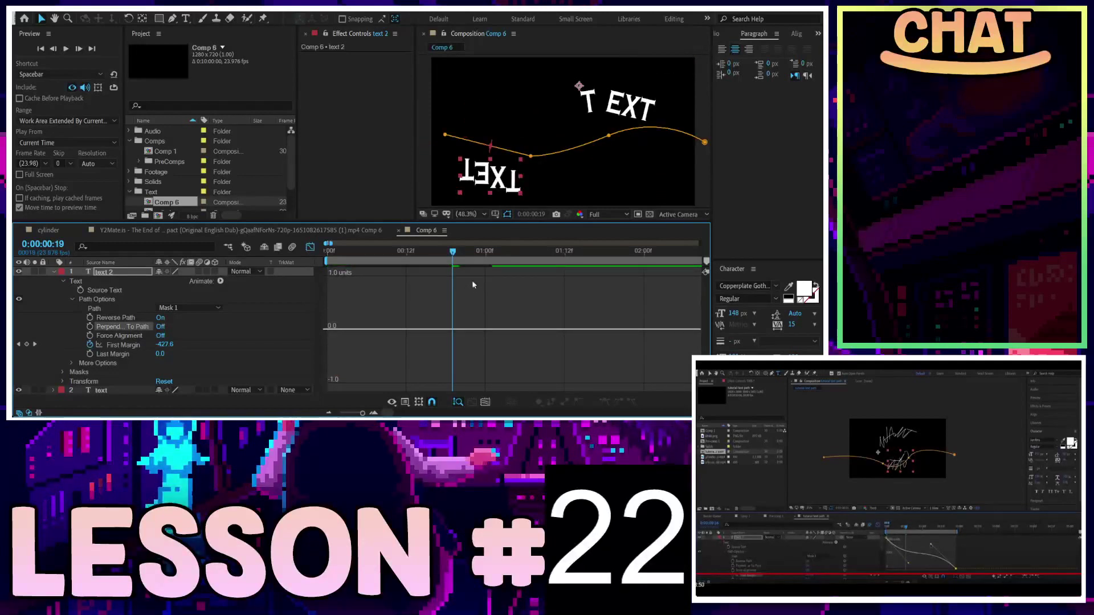
{"action": "key", "text": "ctrl+z"}
{"action": "key", "text": "ctrl+z"}
{"action": "left_click", "coordinate": [470, 344]}
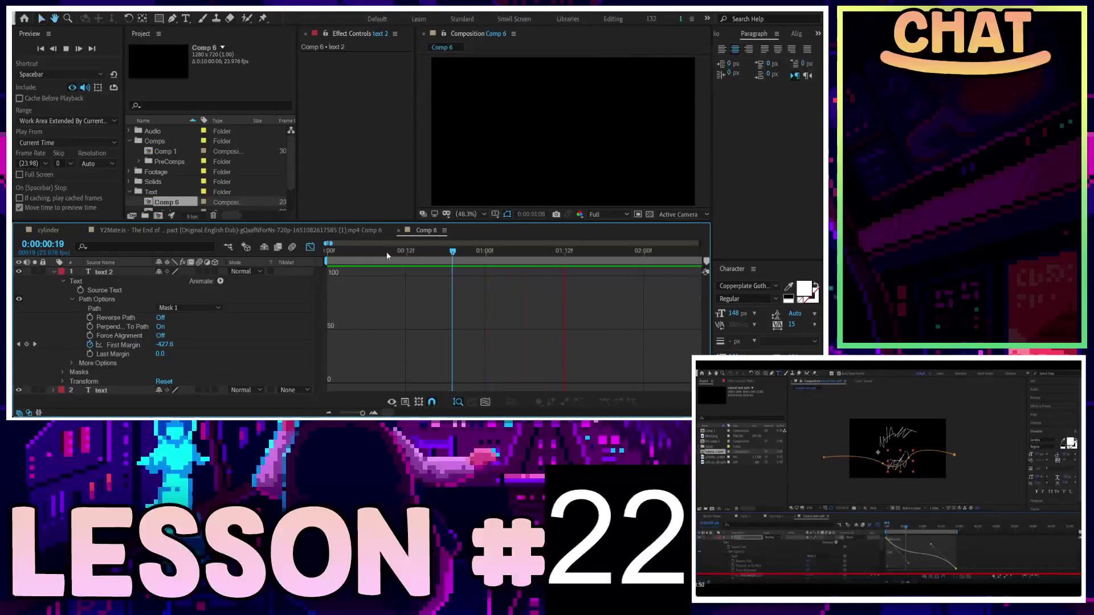
Step: Preview the animation, flipping Reverse Path on and back off for text 2
{"action": "key", "text": "Home"}
{"action": "key", "text": "space"}
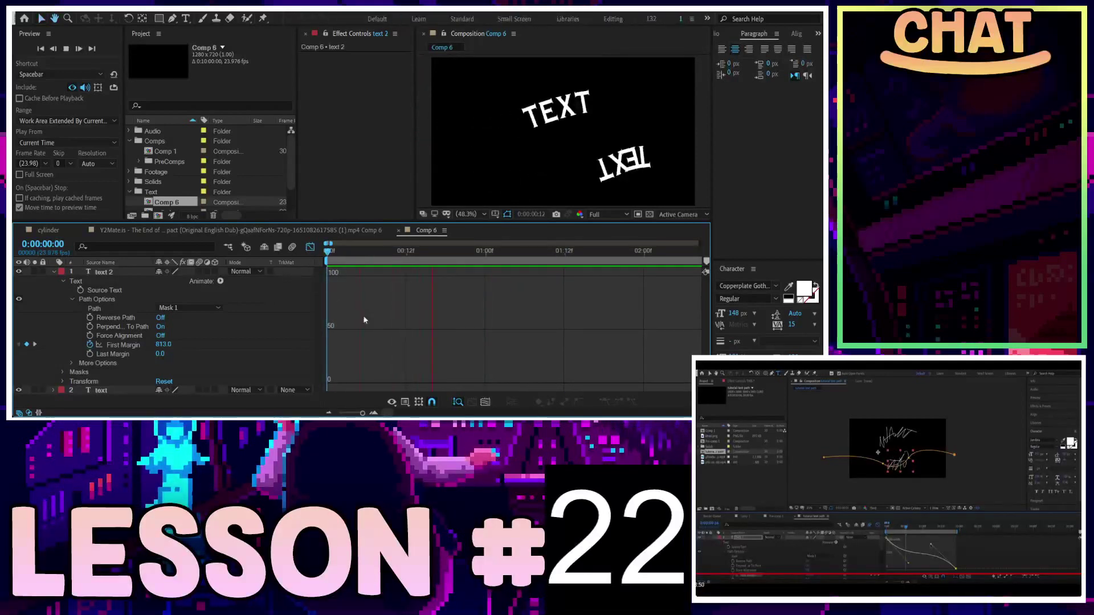
{"action": "key", "text": "space"}
{"action": "left_click", "coordinate": [160, 317]}
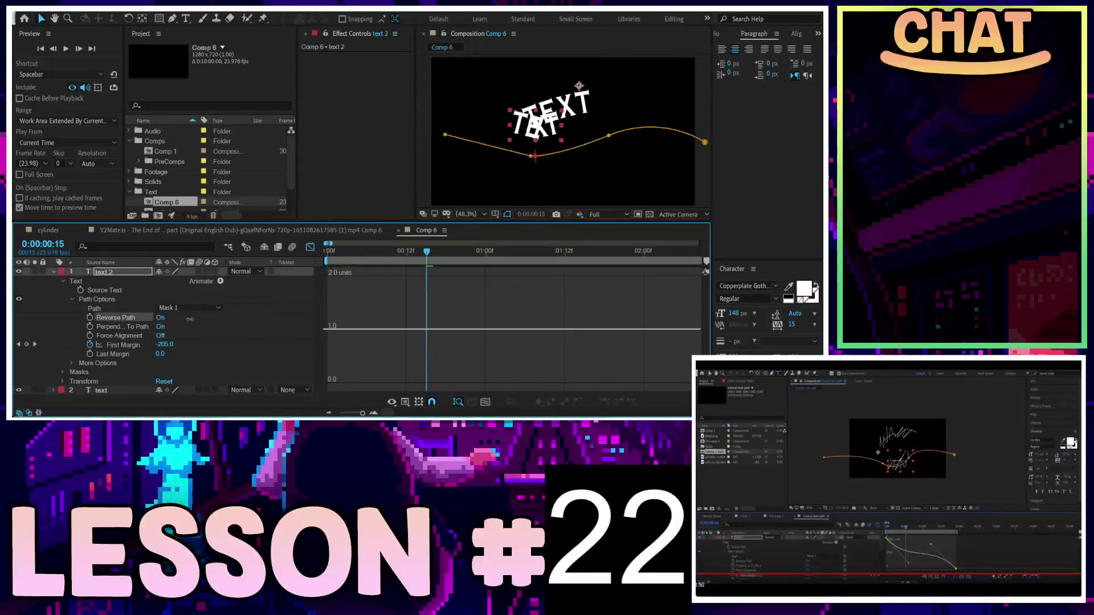
{"action": "left_click", "coordinate": [160, 318]}
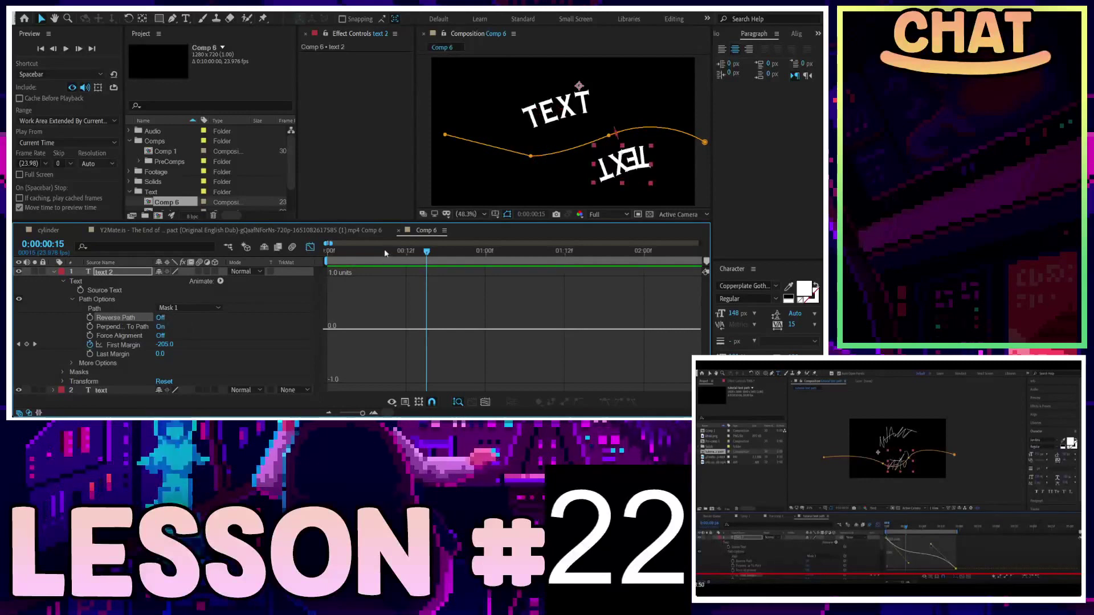
{"action": "key", "text": "Home"}
{"action": "key", "text": "space"}
Step: Close the Graph Editor back to the layer bars, showing the whole comp duration
{"action": "scroll", "coordinate": [357, 343], "scroll_direction": "right", "scroll_amount": 5}
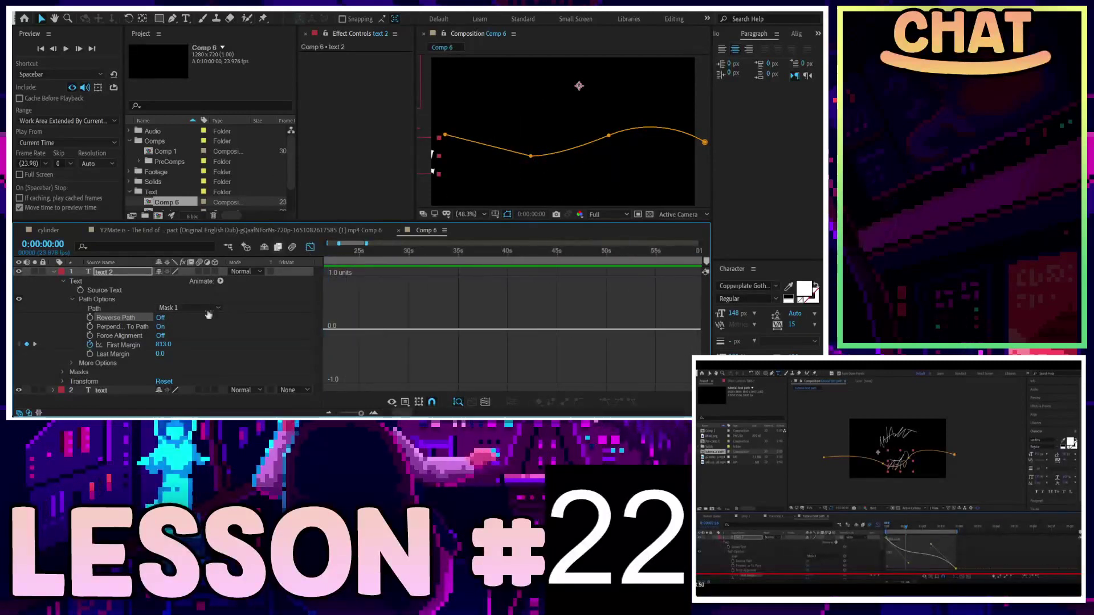
{"action": "left_click", "coordinate": [122, 344]}
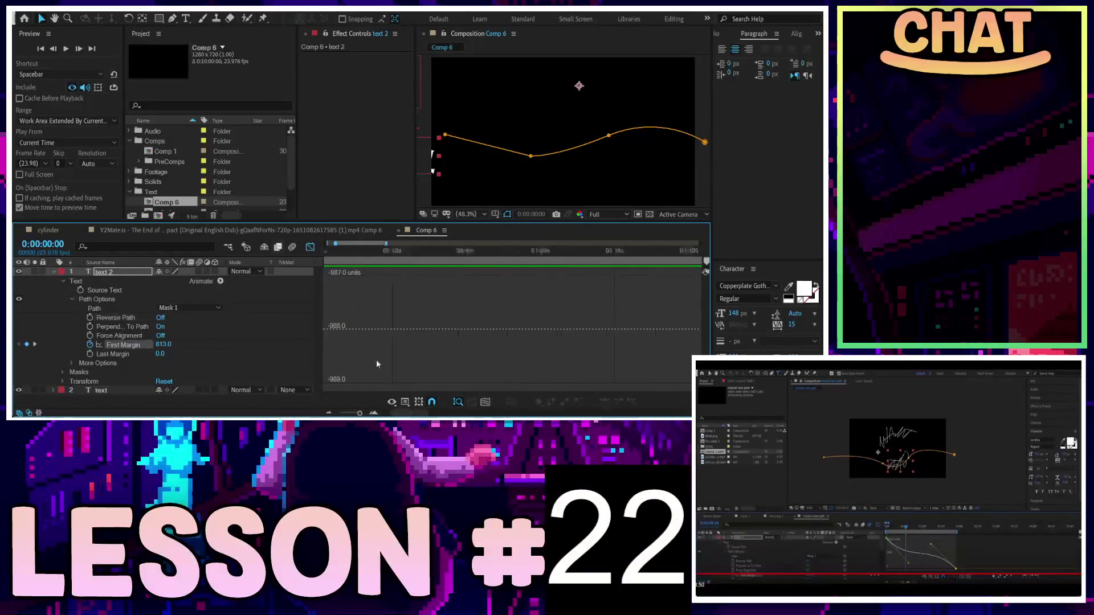
{"action": "key", "text": "semicolon"}
{"action": "key", "text": "shift+F3"}
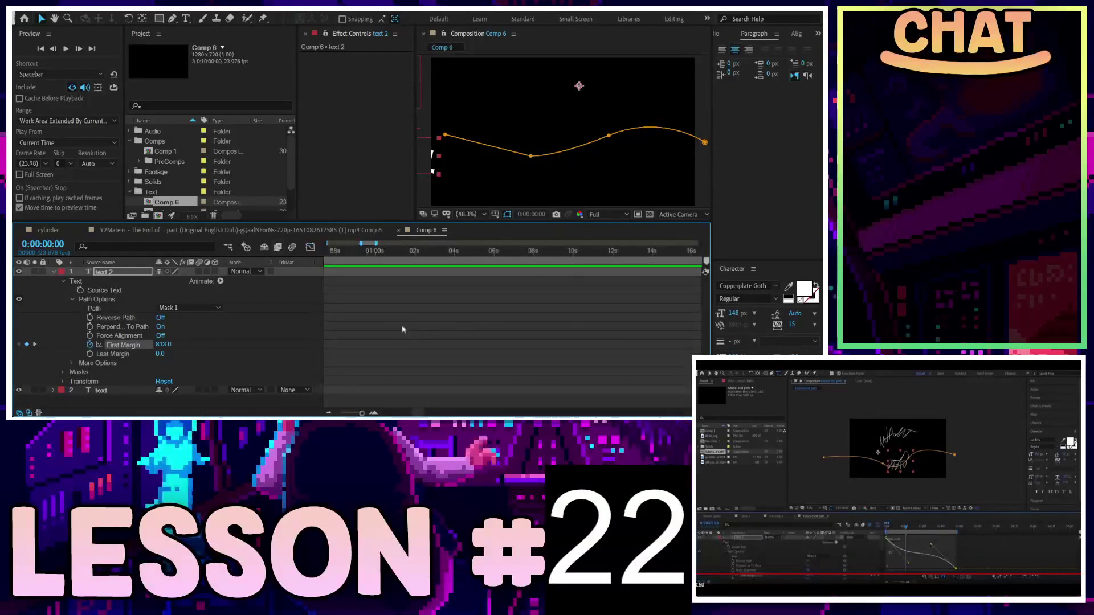
{"action": "scroll", "coordinate": [429, 412], "scroll_direction": "up", "scroll_amount": 5}
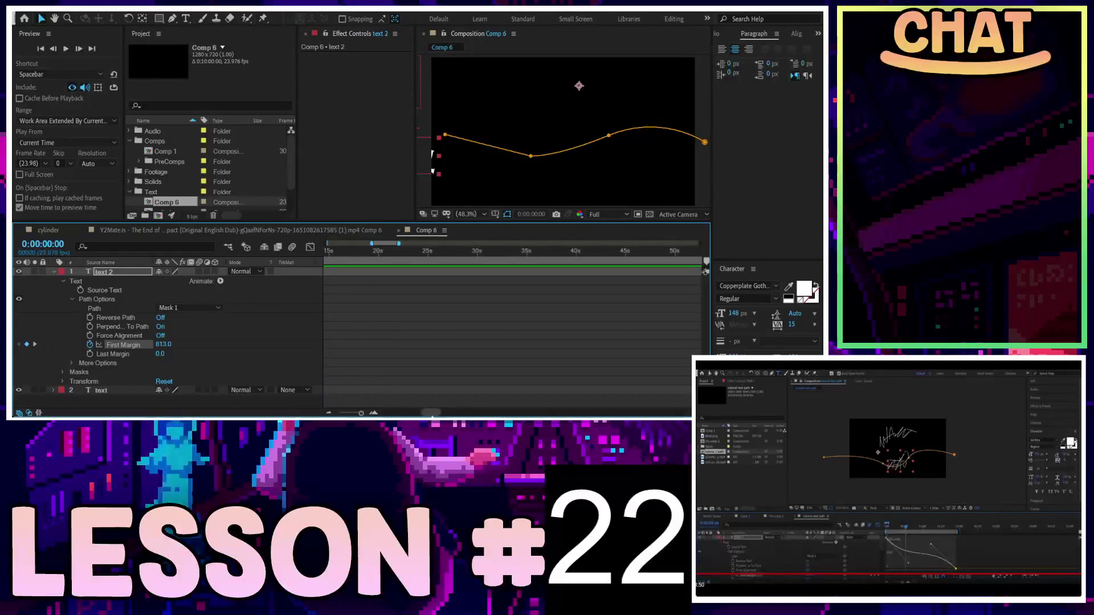
Step: Review text 2's First Margin keyframe in the Graph Editor and scrub the animation
{"action": "left_click_drag", "start_coordinate": [427, 414], "coordinate": [379, 414]}
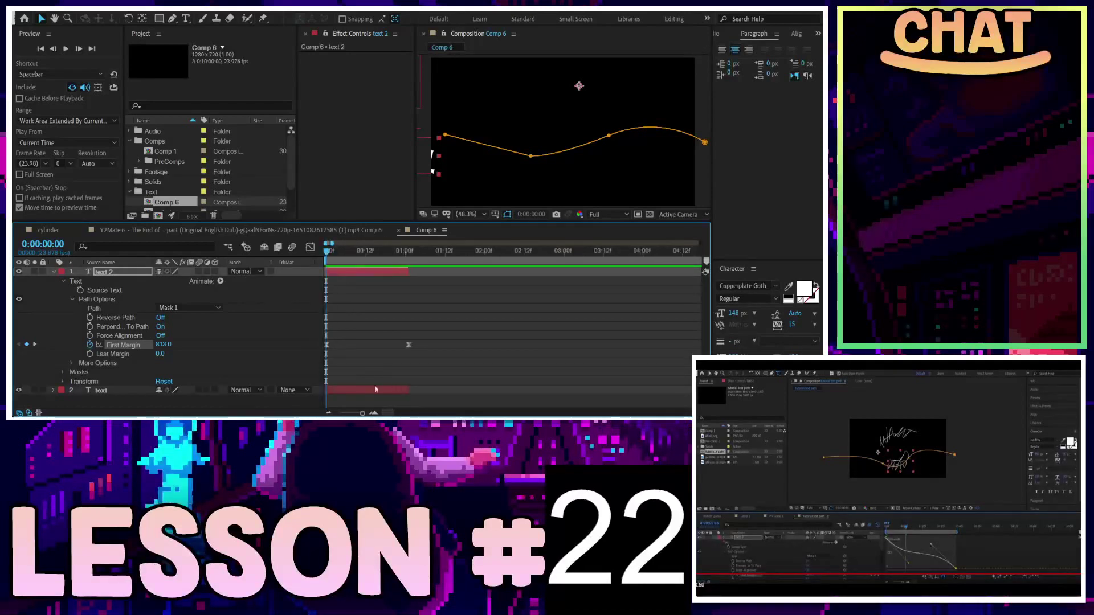
{"action": "left_click_drag", "start_coordinate": [454, 325], "coordinate": [328, 371]}
{"action": "left_click", "coordinate": [310, 247]}
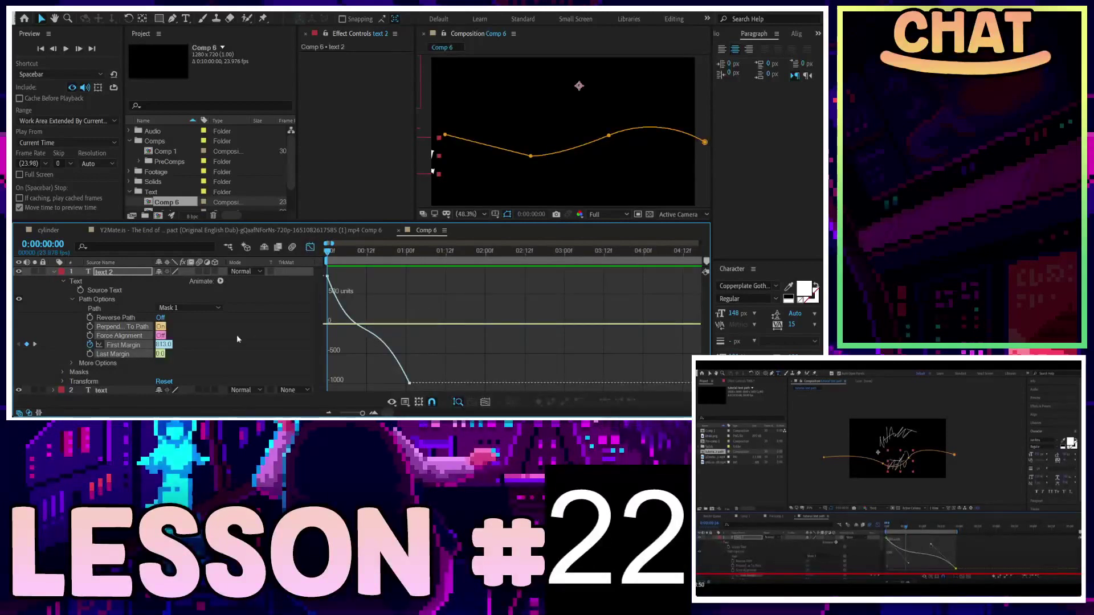
{"action": "left_click", "coordinate": [119, 391]}
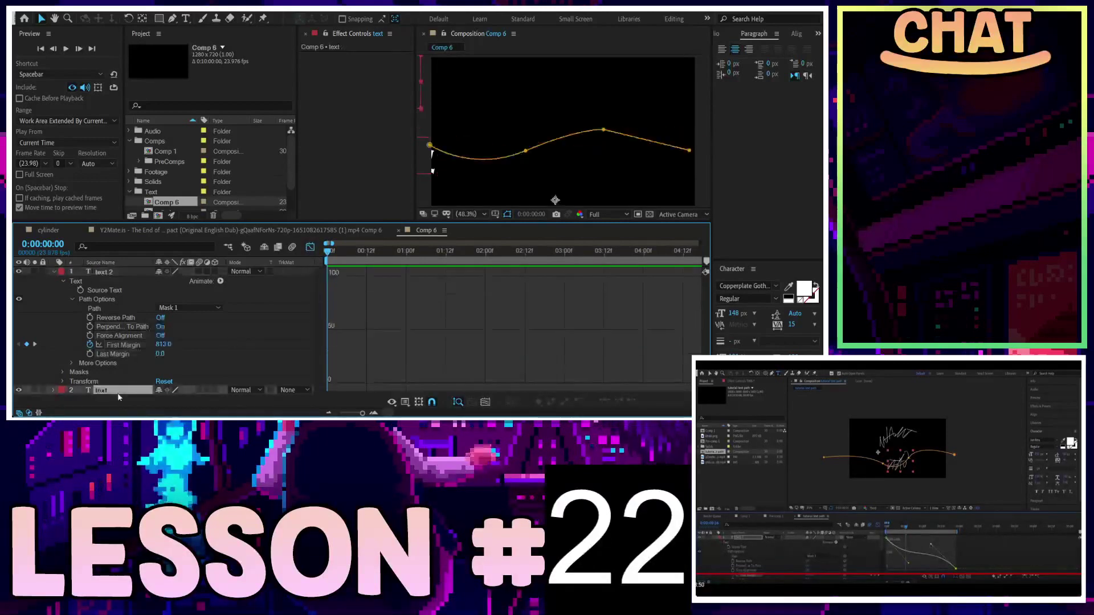
{"action": "left_click", "coordinate": [310, 247]}
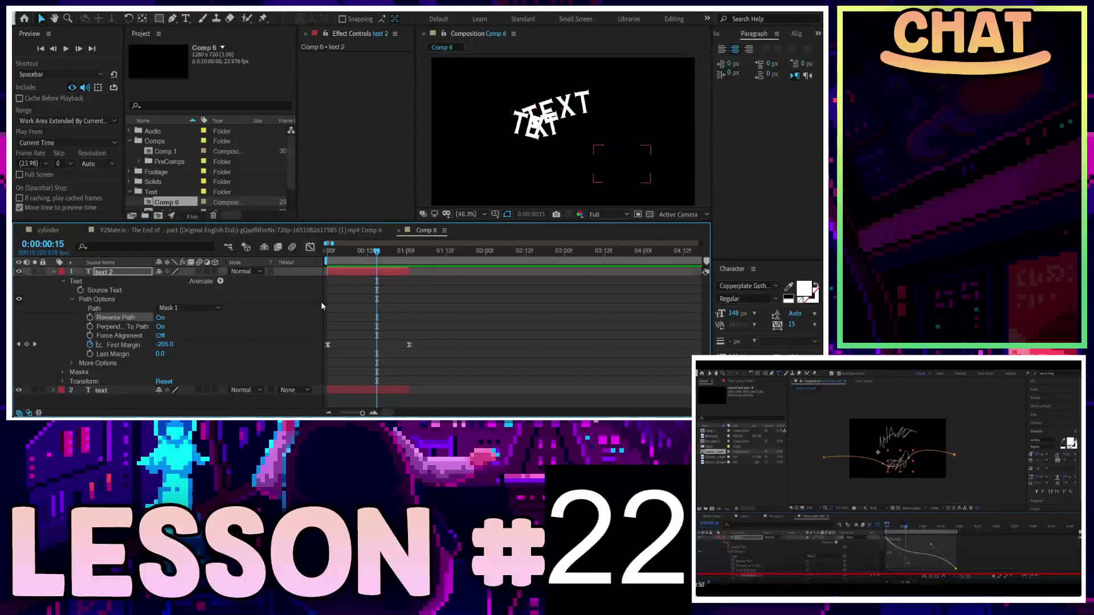
{"action": "key", "text": "ctrl+z"}
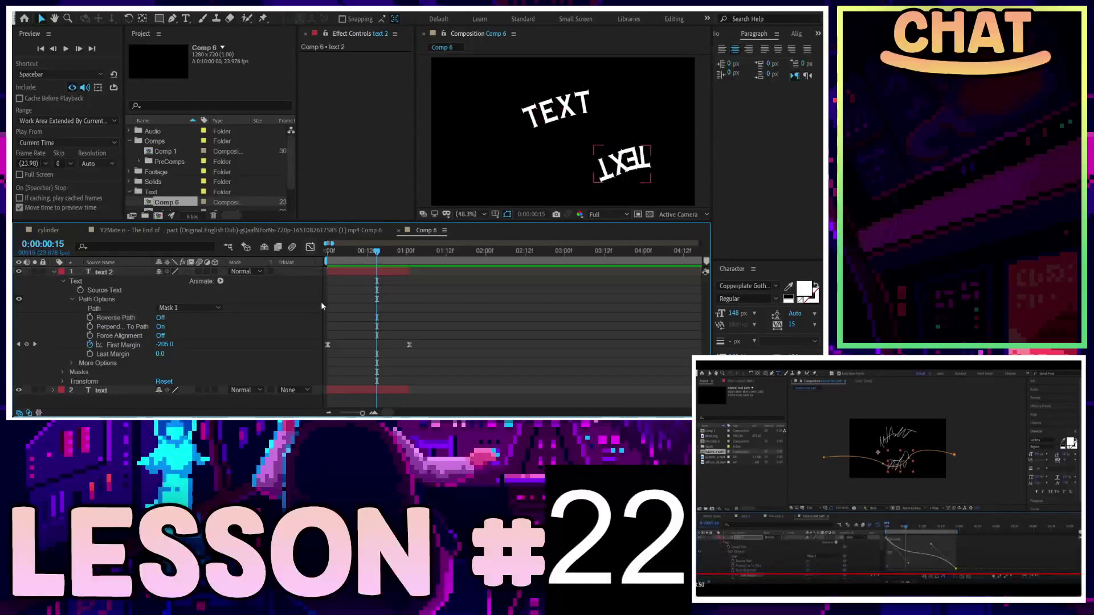
{"action": "mouse_move", "coordinate": [336, 253]}
{"action": "left_mouse_down"}
{"action": "mouse_move", "coordinate": [375, 253]}
{"action": "mouse_move", "coordinate": [341, 253]}
{"action": "left_mouse_up"}
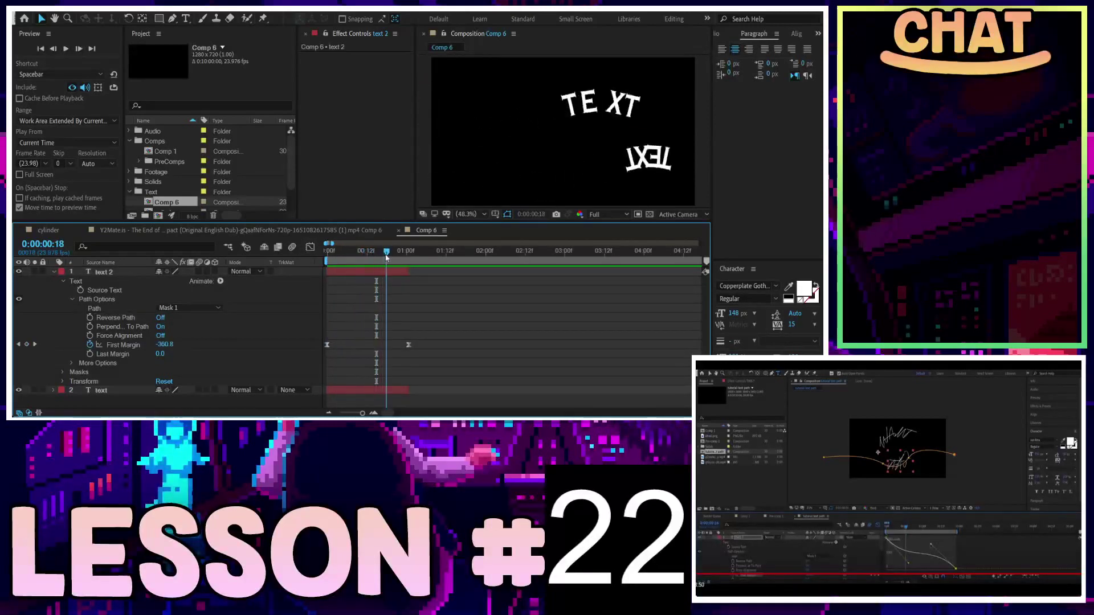
{"action": "left_click", "coordinate": [354, 393]}
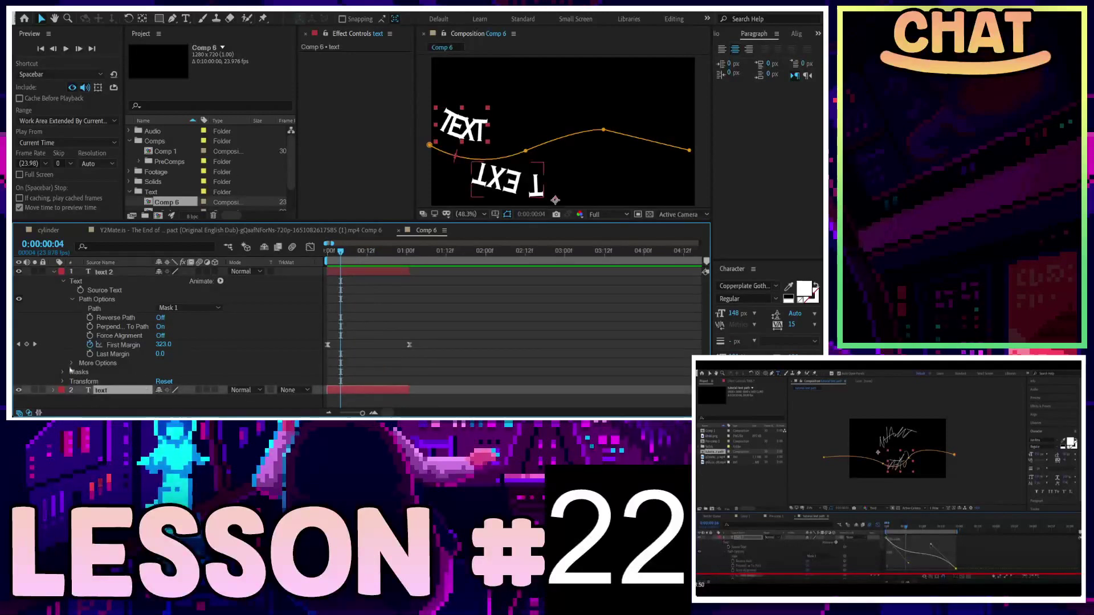
Step: Expand the text layer's Text > Path Options and reselect text 2's First Margin keyframe
{"action": "left_click", "coordinate": [55, 390]}
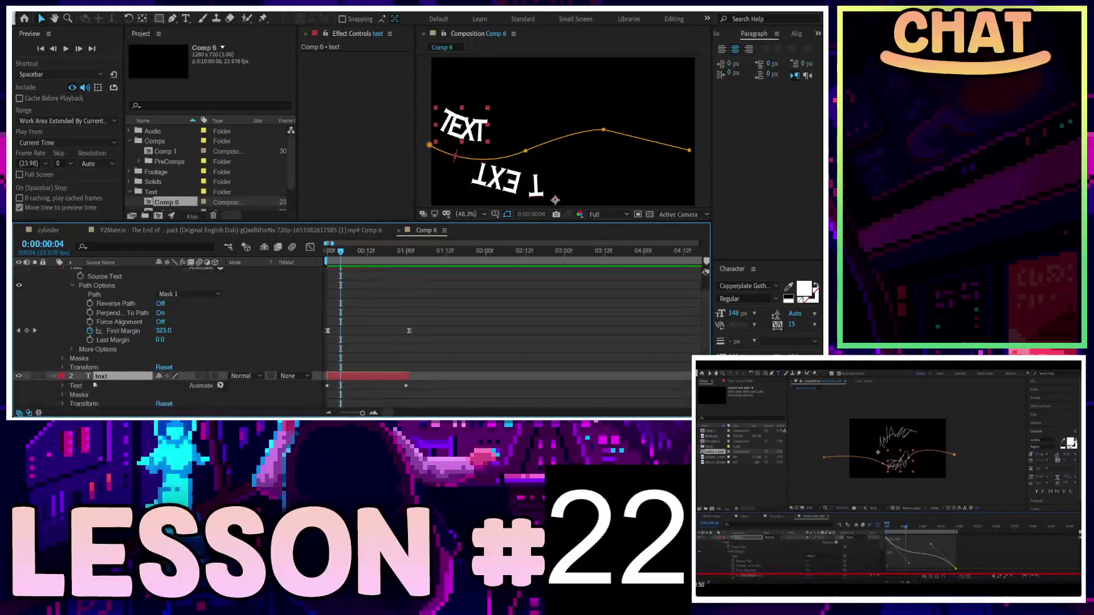
{"action": "left_click", "coordinate": [63, 386]}
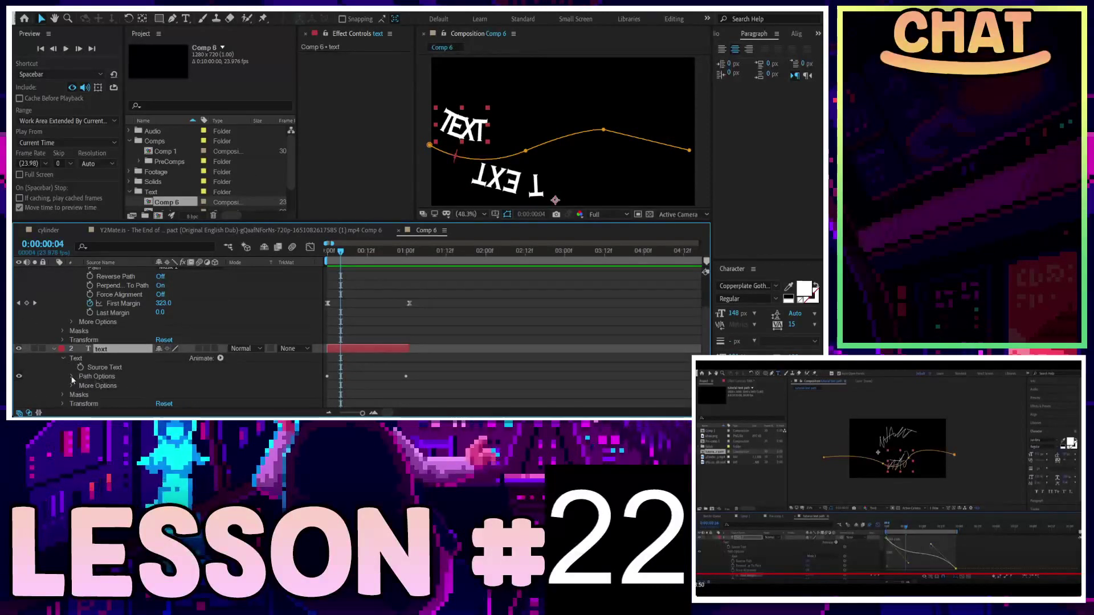
{"action": "left_click", "coordinate": [71, 377]}
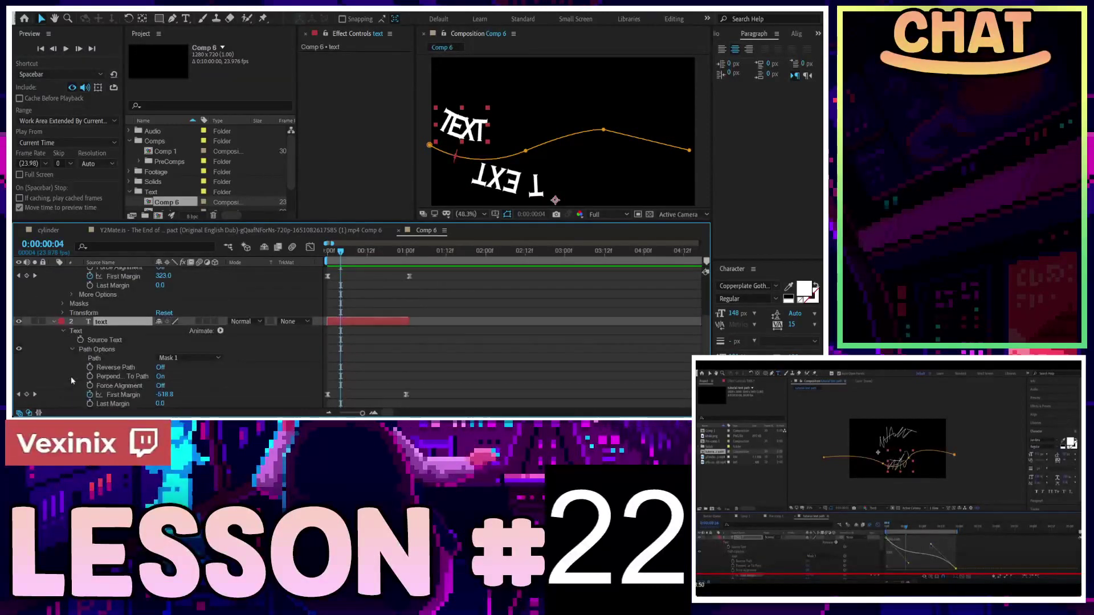
{"action": "scroll", "coordinate": [377, 329], "scroll_direction": "up", "scroll_amount": 3}
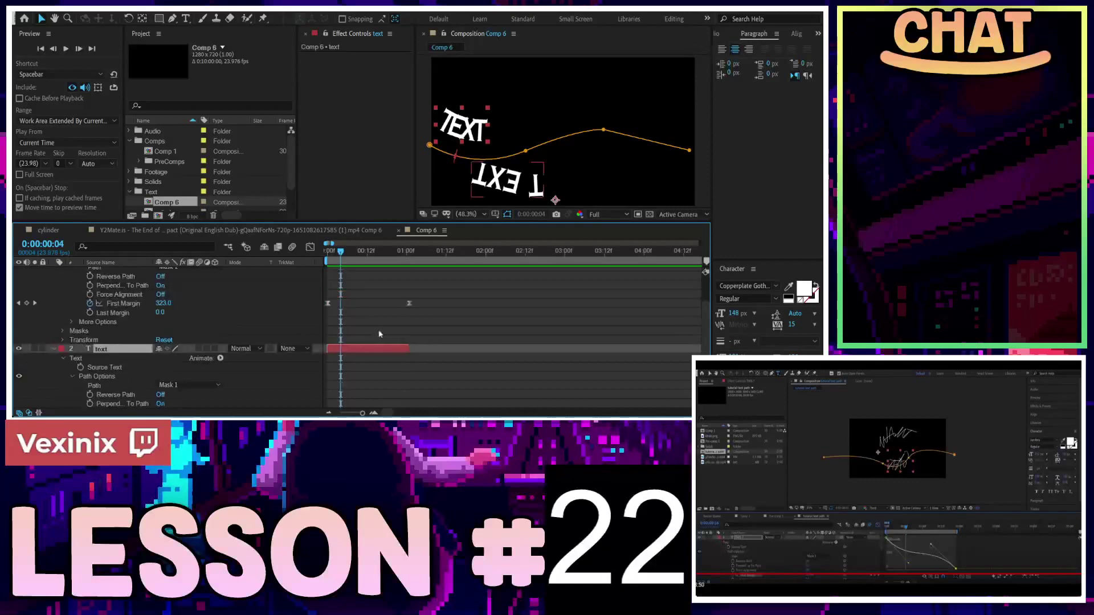
{"action": "scroll", "coordinate": [377, 330], "scroll_direction": "up", "scroll_amount": 2}
{"action": "left_click", "coordinate": [410, 344]}
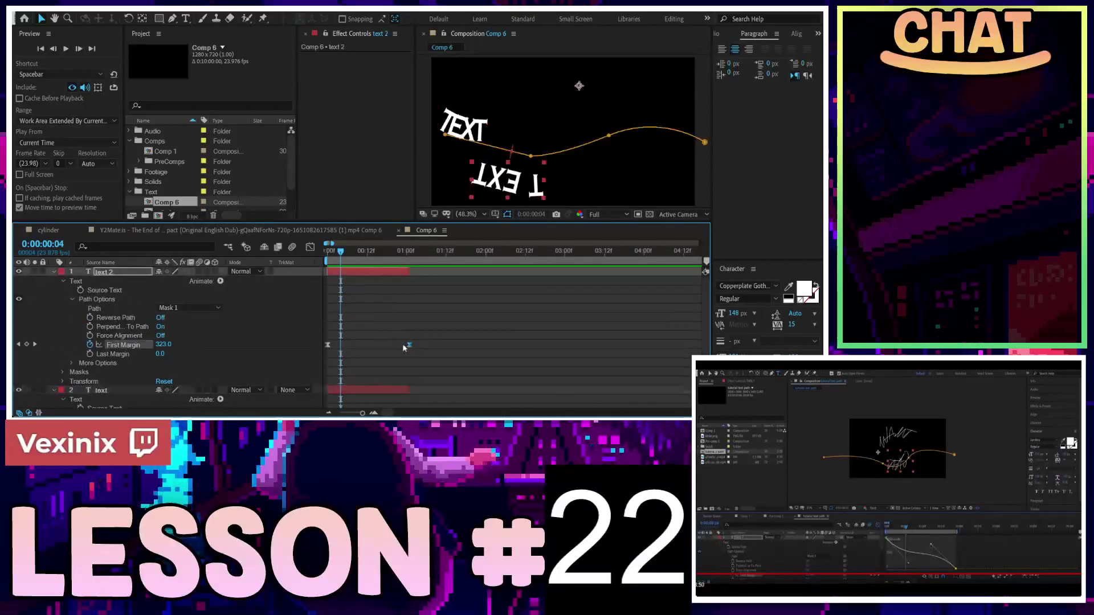
Step: At frame 11, turn text 2's Reverse Path On and rotate the layer
{"action": "mouse_move", "coordinate": [349, 256]}
{"action": "left_mouse_down"}
{"action": "mouse_move", "coordinate": [366, 256]}
{"action": "mouse_move", "coordinate": [357, 256]}
{"action": "left_mouse_up"}
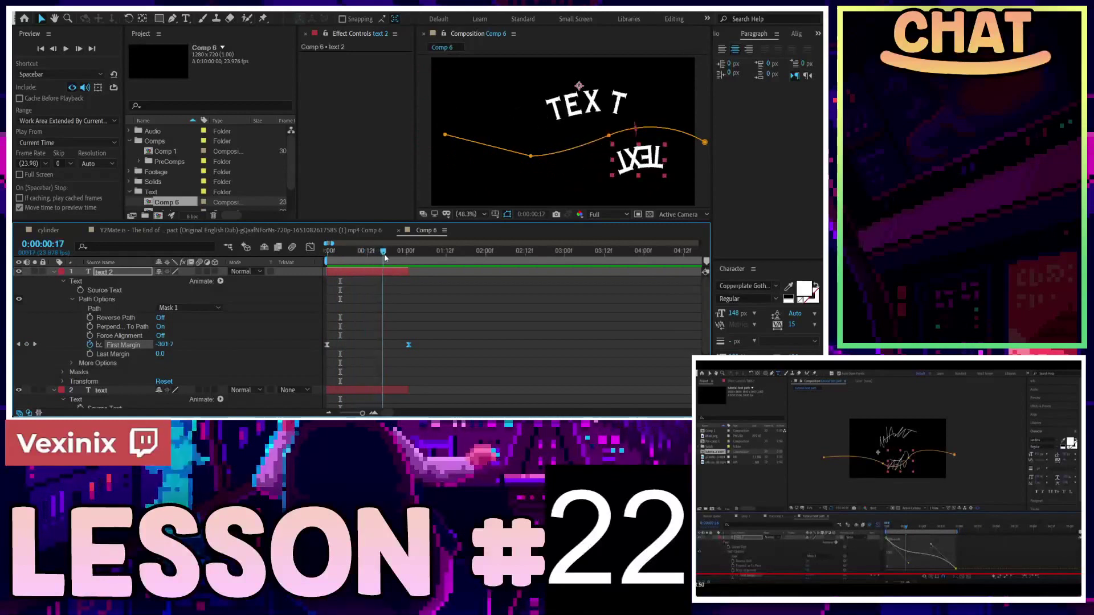
{"action": "left_click", "coordinate": [160, 317]}
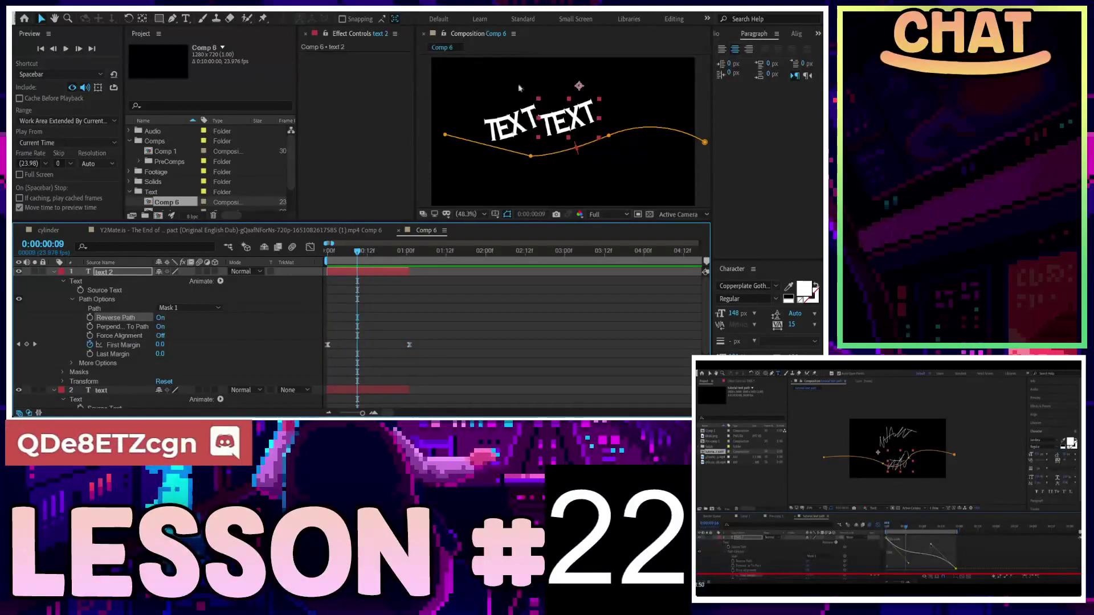
{"action": "key", "text": "w"}
{"action": "mouse_move", "coordinate": [570, 137]}
{"action": "left_mouse_down"}
{"action": "mouse_move", "coordinate": [646, 78]}
{"action": "mouse_move", "coordinate": [624, 31]}
{"action": "left_mouse_up"}
Step: Move the flipped text 2 layer lower in the comp and recheck frame 11
{"action": "key", "text": "v"}
{"action": "mouse_move", "coordinate": [607, 69]}
{"action": "left_mouse_down"}
{"action": "mouse_move", "coordinate": [636, 164]}
{"action": "mouse_move", "coordinate": [564, 165]}
{"action": "left_mouse_up"}
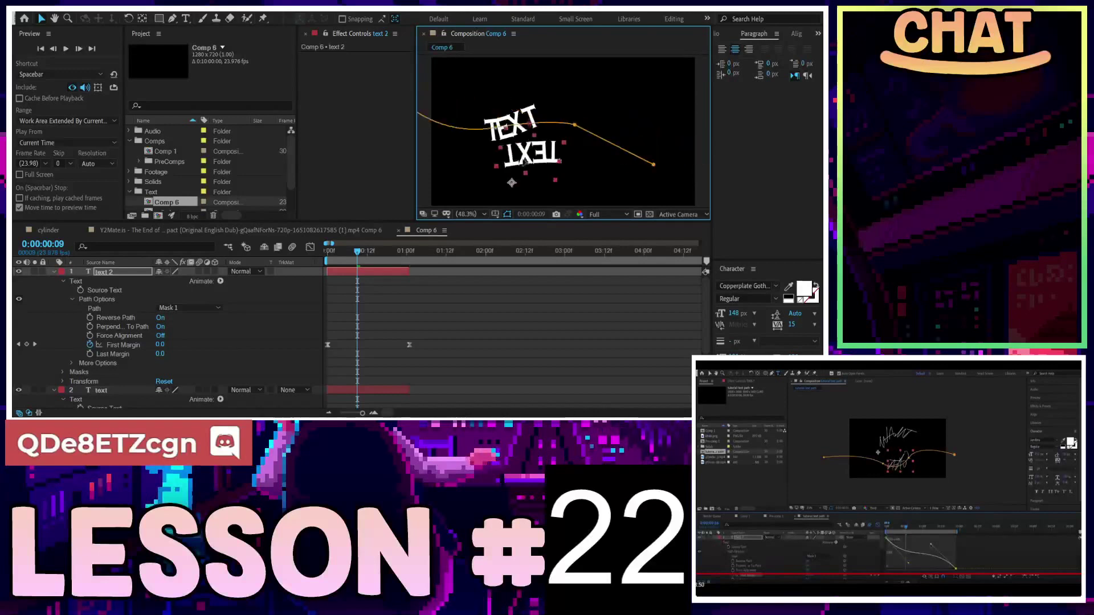
{"action": "left_click", "coordinate": [358, 254]}
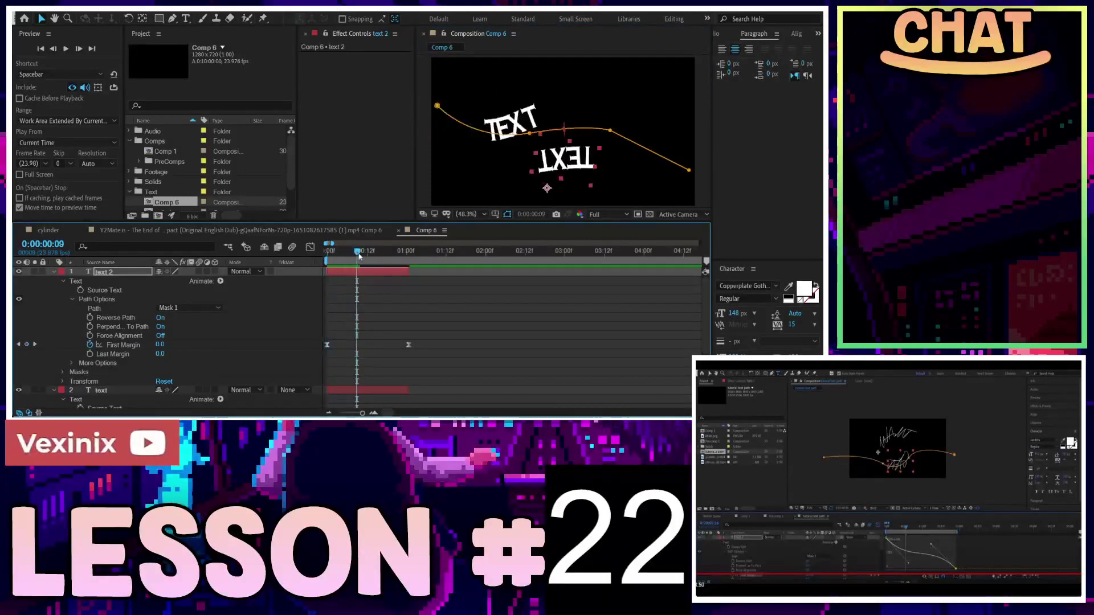
{"action": "left_click_drag", "start_coordinate": [358, 256], "coordinate": [366, 257]}
Step: Try a couple of rotations of the text 2 layer with the Rotation tool
{"action": "key", "text": "w"}
{"action": "left_click", "coordinate": [622, 177]}
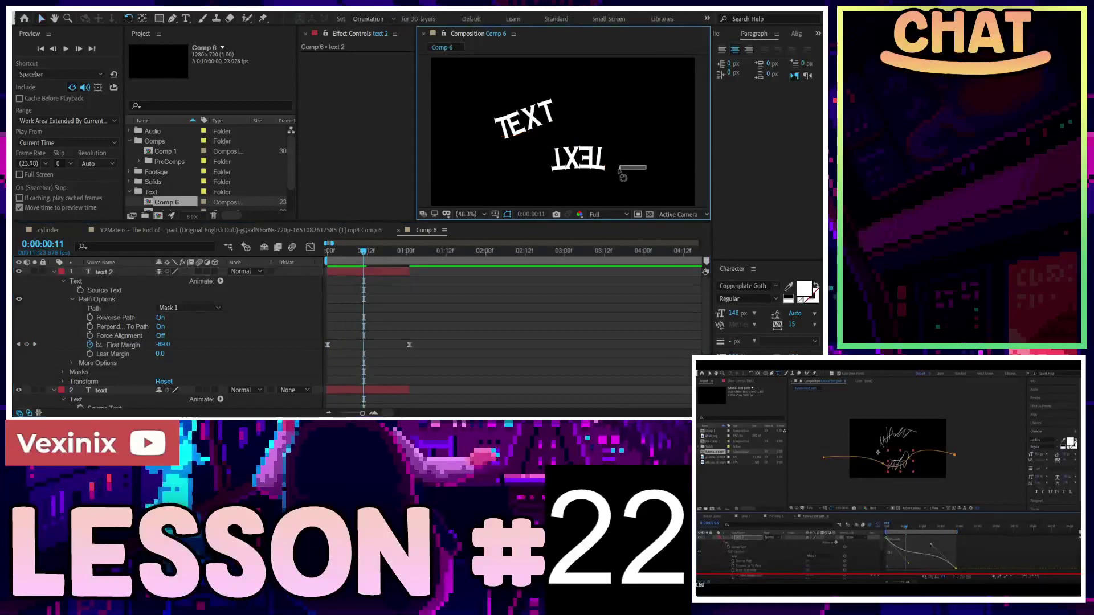
{"action": "mouse_move", "coordinate": [599, 175]}
{"action": "left_mouse_down"}
{"action": "mouse_move", "coordinate": [547, 188]}
{"action": "mouse_move", "coordinate": [589, 175]}
{"action": "left_mouse_up"}
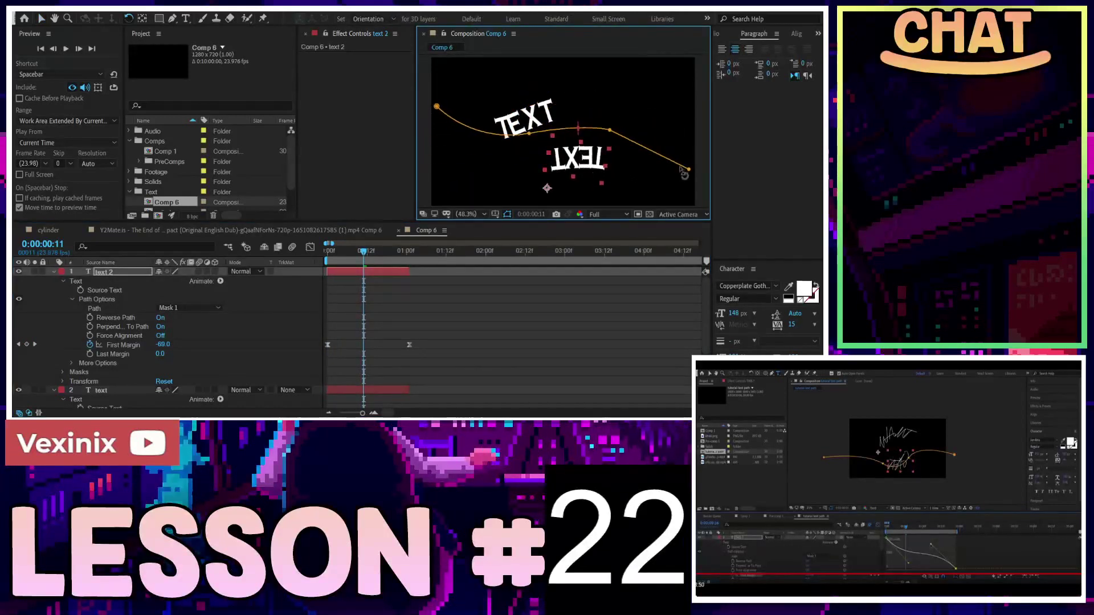
{"action": "left_click_drag", "start_coordinate": [683, 175], "coordinate": [600, 177]}
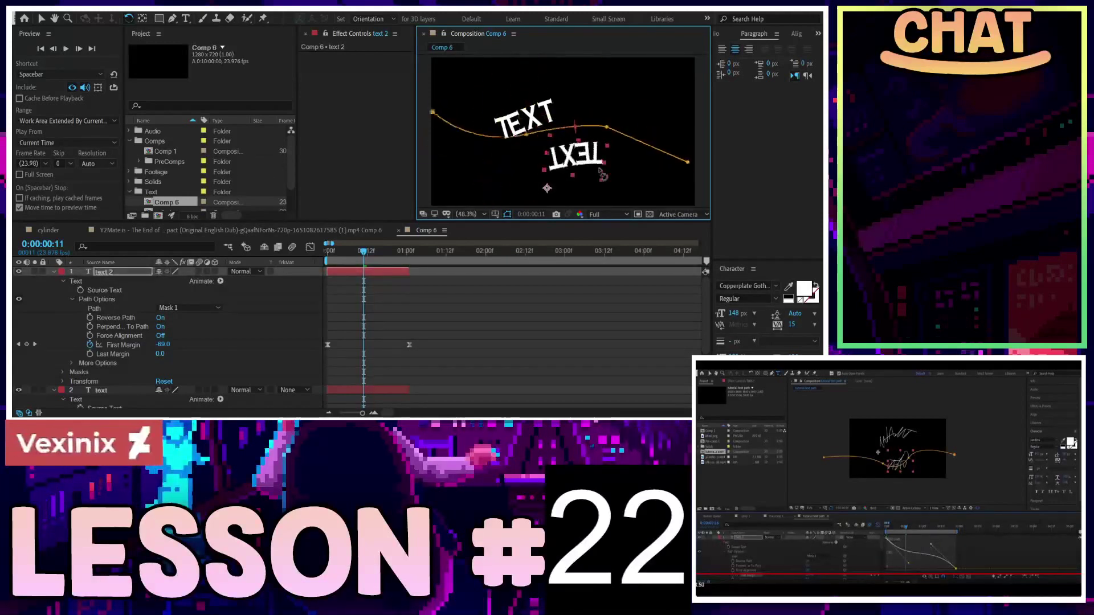
Step: Select text 2 with the Selection tool and drag it up and left to overlap
{"action": "left_click", "coordinate": [576, 173]}
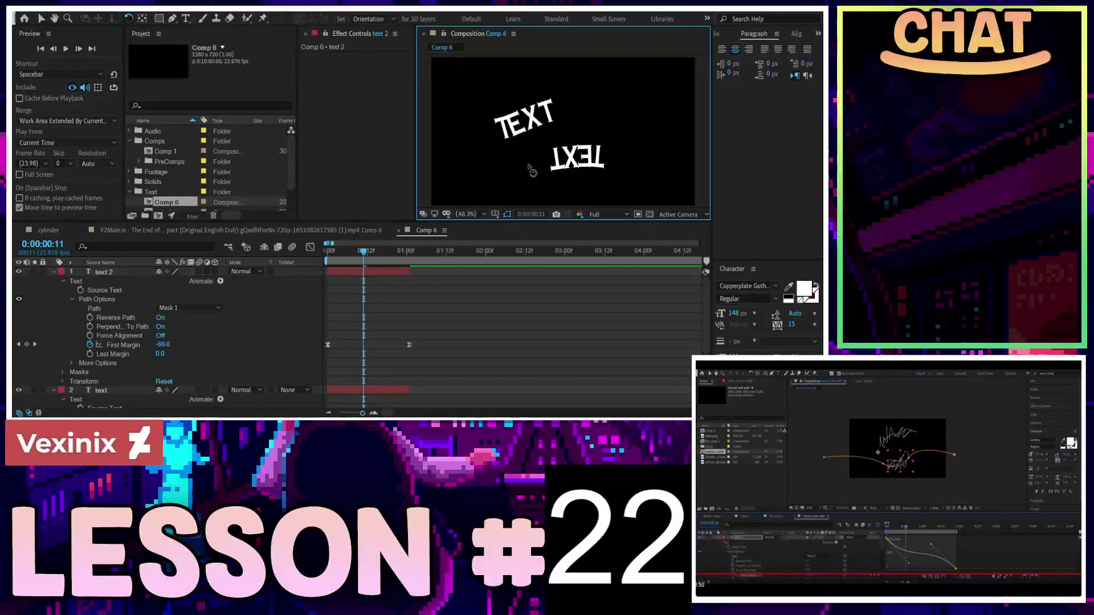
{"action": "left_click", "coordinate": [591, 174]}
{"action": "left_click", "coordinate": [580, 172]}
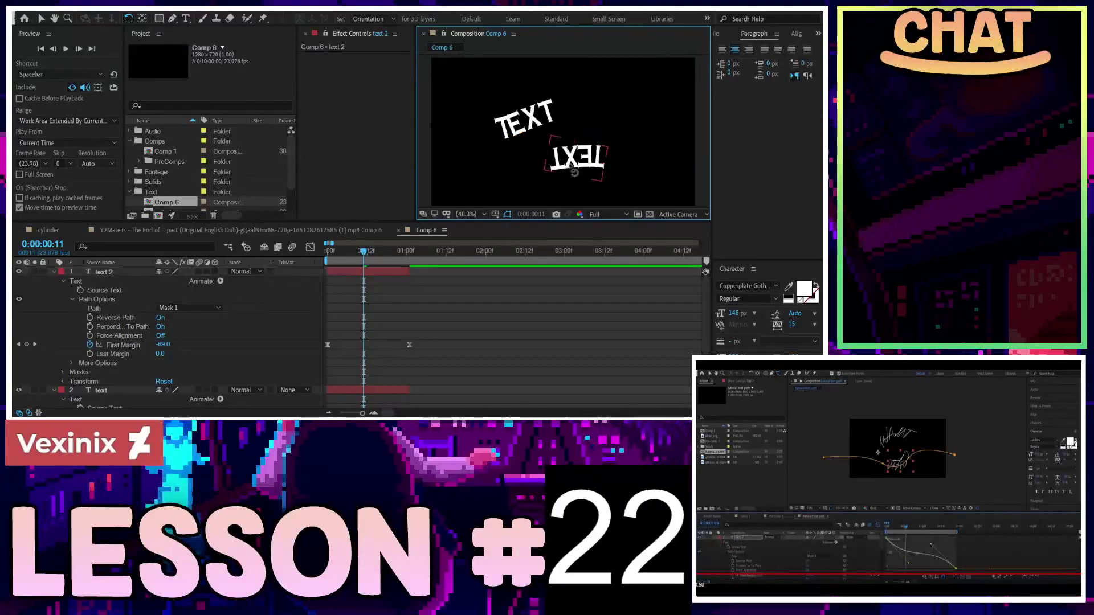
{"action": "left_click", "coordinate": [574, 172]}
{"action": "left_click", "coordinate": [41, 18]}
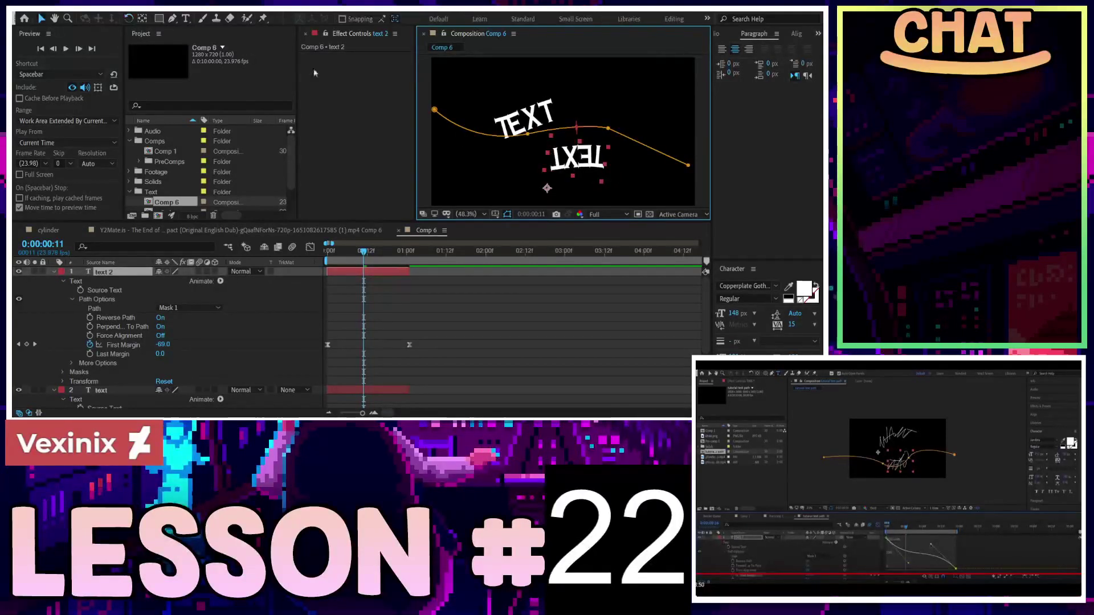
{"action": "left_click", "coordinate": [606, 168]}
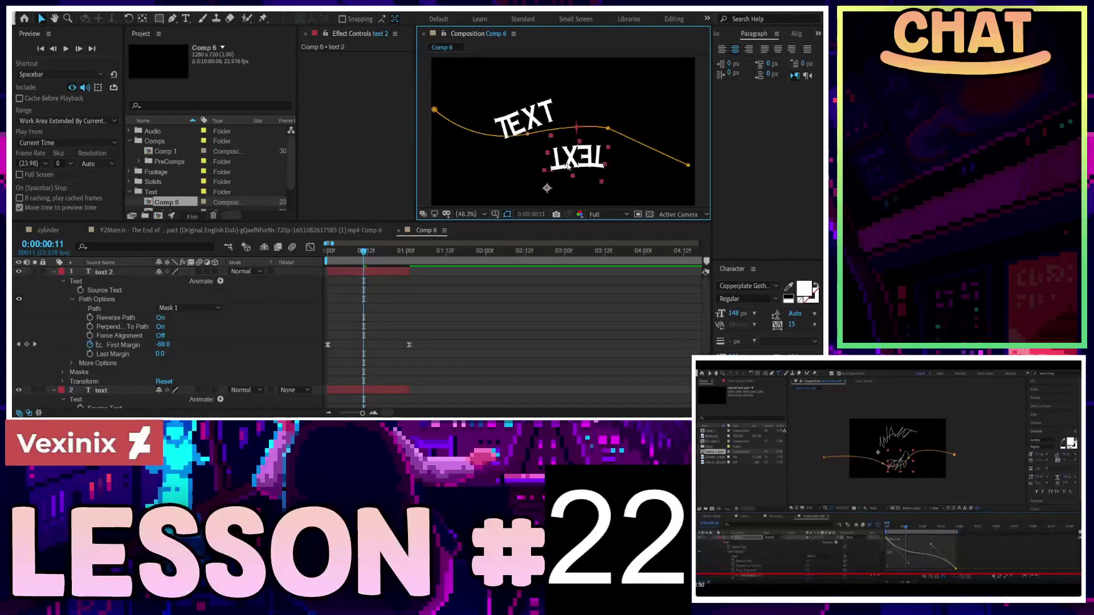
{"action": "left_click", "coordinate": [610, 168]}
{"action": "left_click_drag", "start_coordinate": [605, 169], "coordinate": [500, 173]}
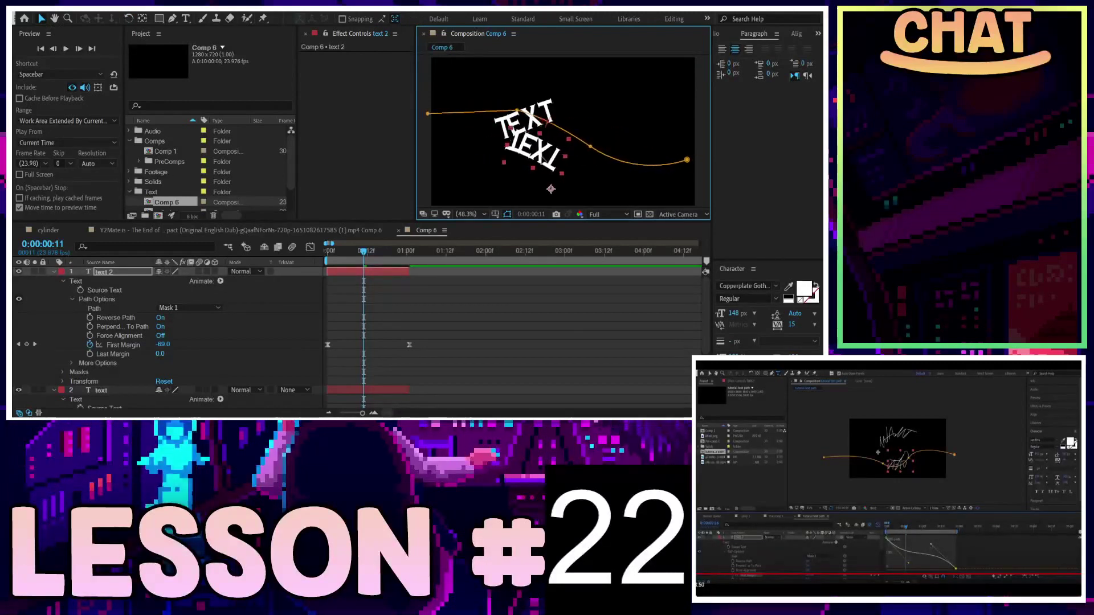
Step: Scrub the timeline to watch both TEXT layers travel the path, stopping at frame 9
{"action": "left_click", "coordinate": [360, 255]}
{"action": "mouse_move", "coordinate": [360, 255]}
{"action": "left_mouse_down"}
{"action": "mouse_move", "coordinate": [398, 265]}
{"action": "mouse_move", "coordinate": [323, 266]}
{"action": "left_mouse_up"}
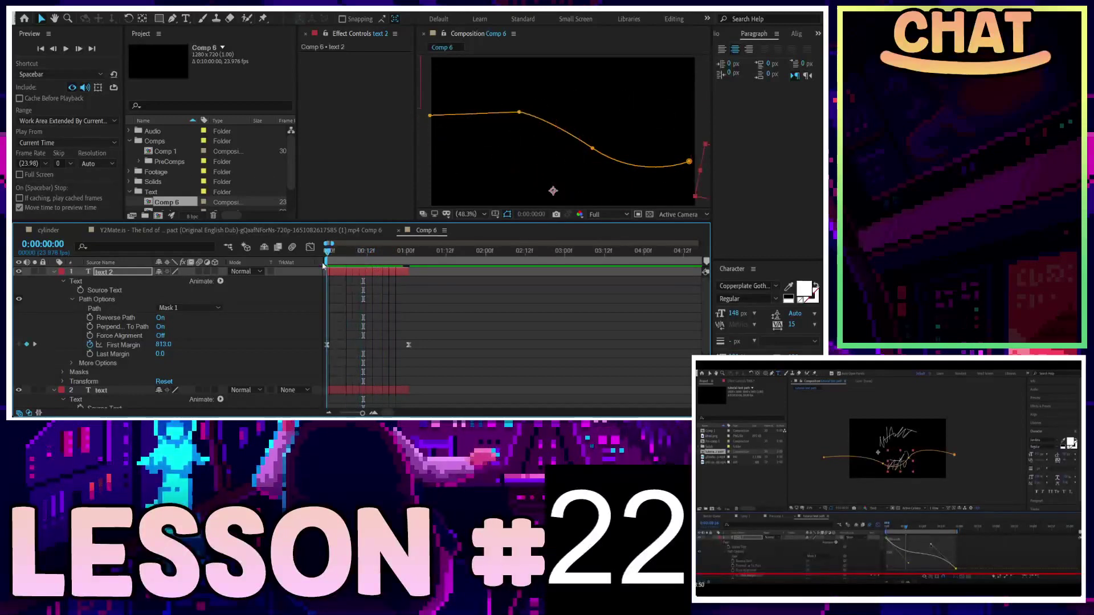
{"action": "left_click", "coordinate": [357, 269]}
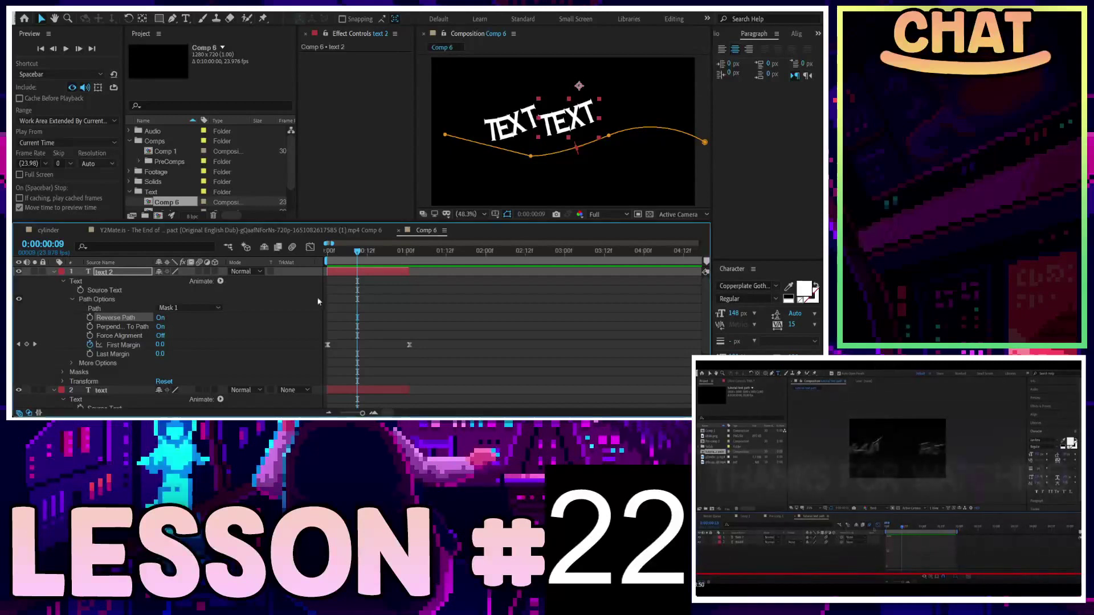
Step: Collapse both text layers, enable their motion blur, preview, then delete text 2
{"action": "left_click", "coordinate": [53, 272]}
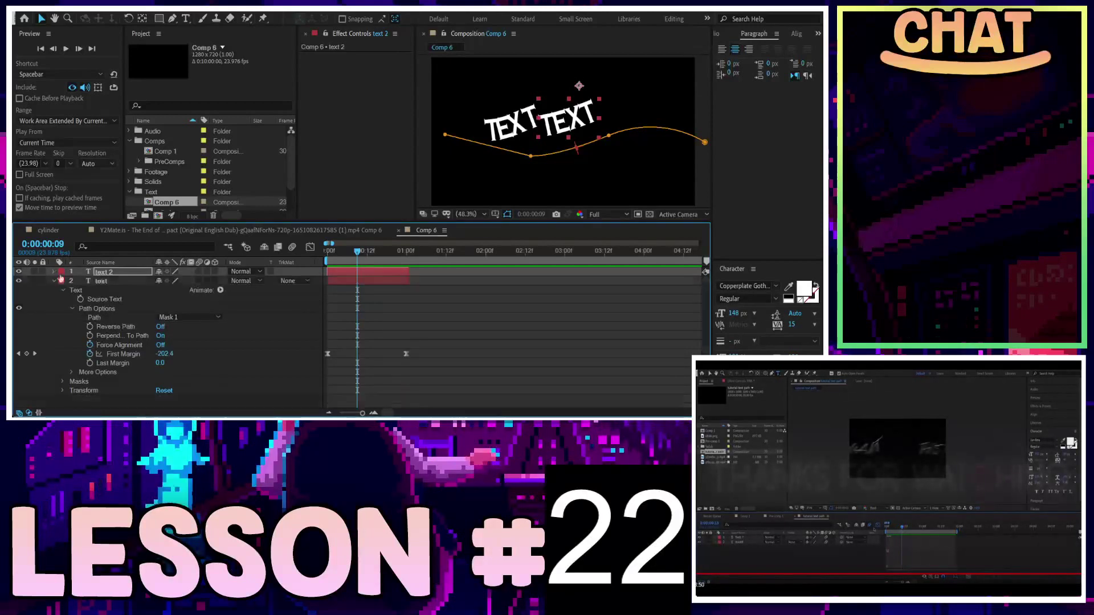
{"action": "left_click", "coordinate": [54, 281]}
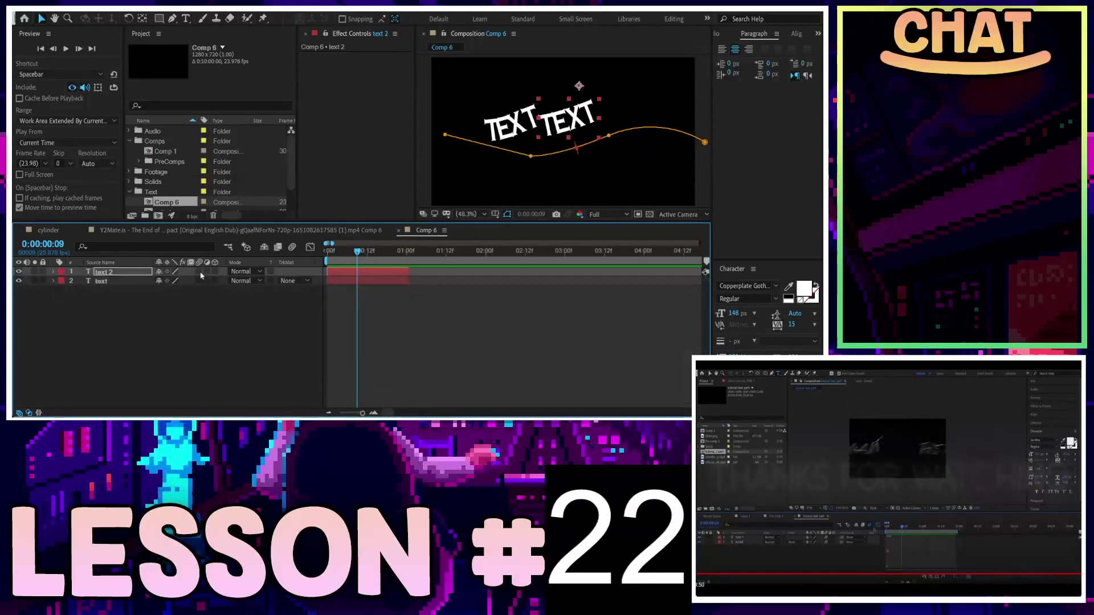
{"action": "left_click", "coordinate": [199, 271]}
{"action": "left_click", "coordinate": [199, 281]}
{"action": "key", "text": "Home"}
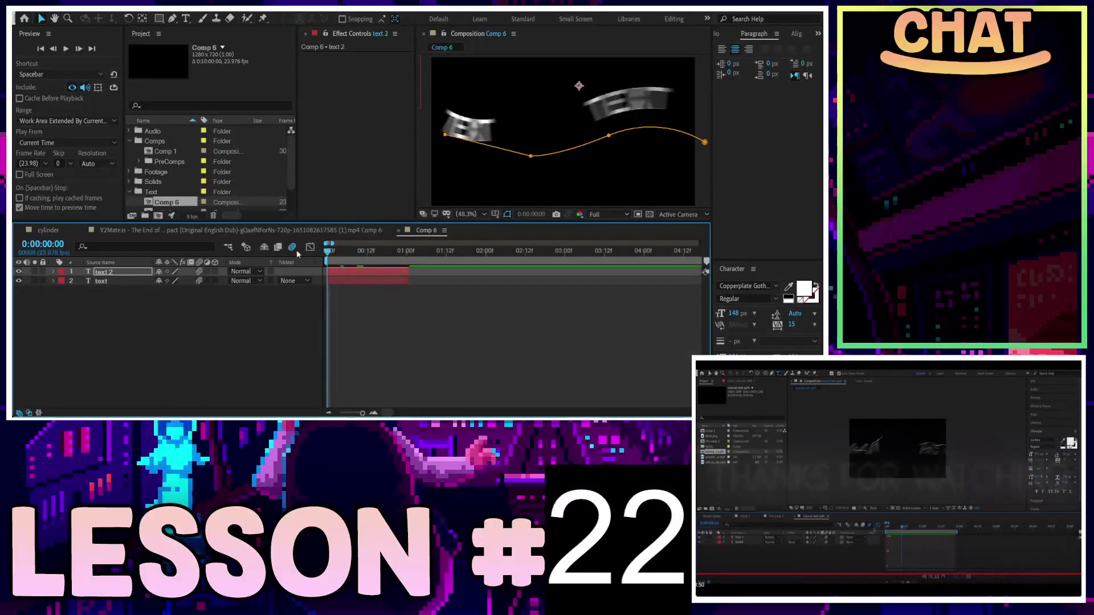
{"action": "key", "text": "space"}
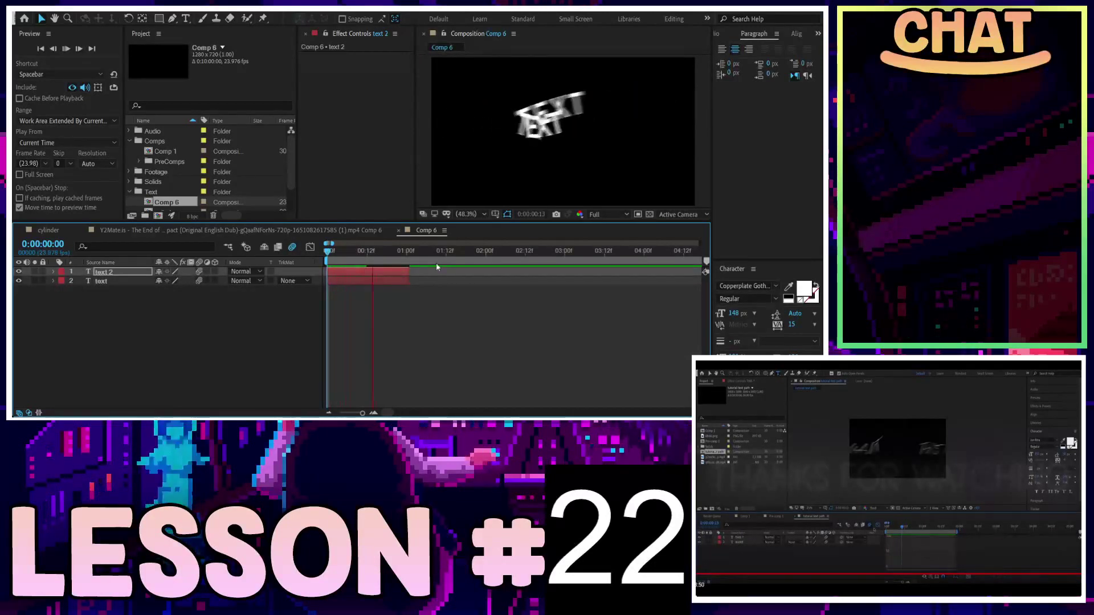
{"action": "key", "text": "space"}
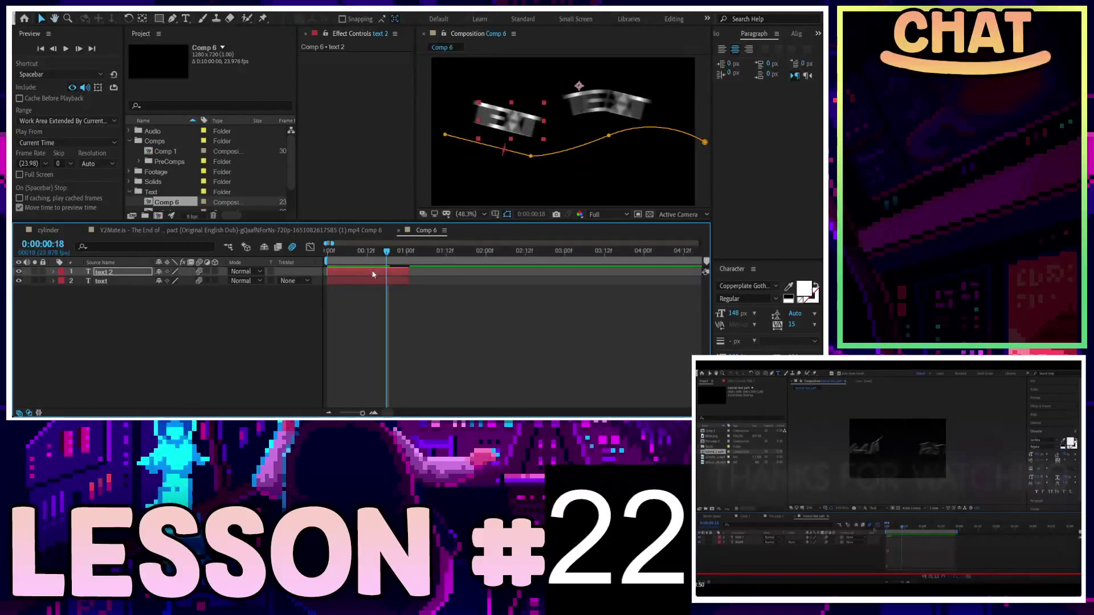
{"action": "key", "text": "Delete"}
Step: Search the effects library for glow and apply S_Glow to the text layer
{"action": "left_click", "coordinate": [362, 251]}
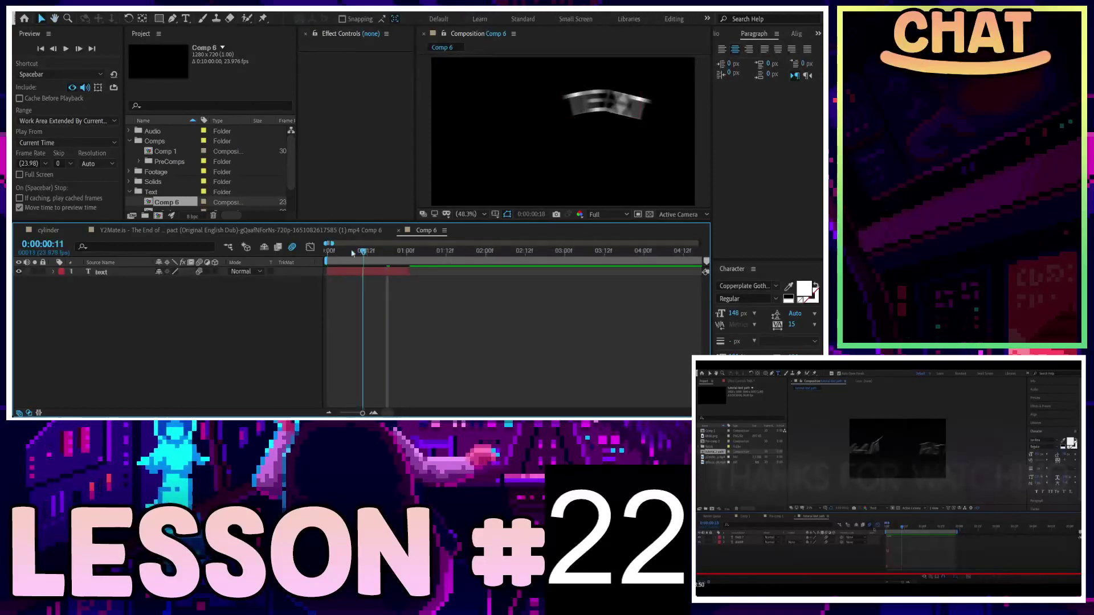
{"action": "key", "text": "Home"}
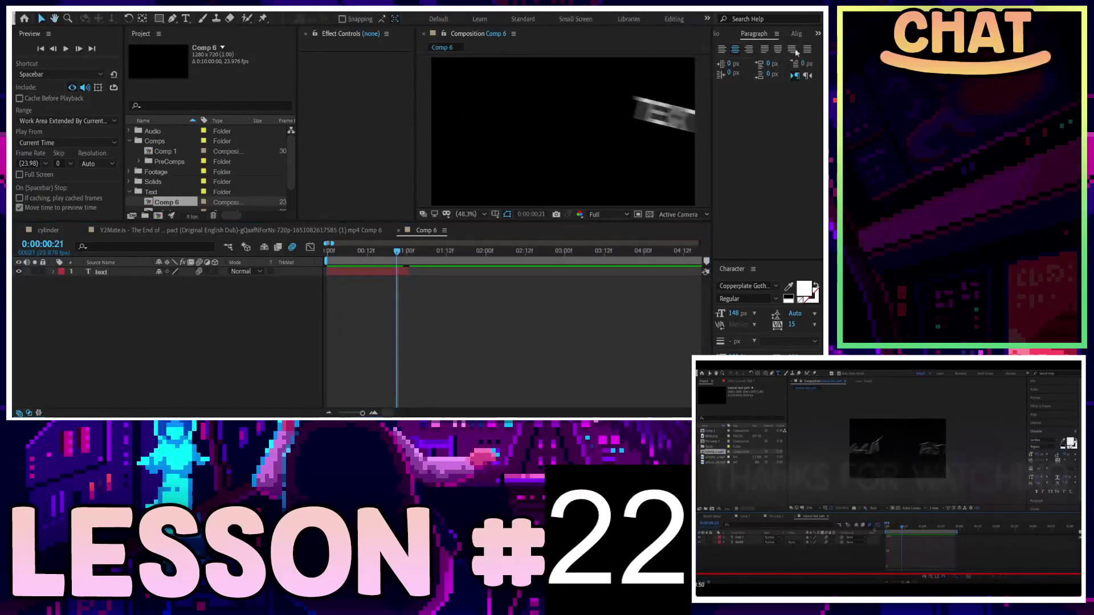
{"action": "key", "text": "ctrl+5"}
{"action": "type", "text": "s_drop"}
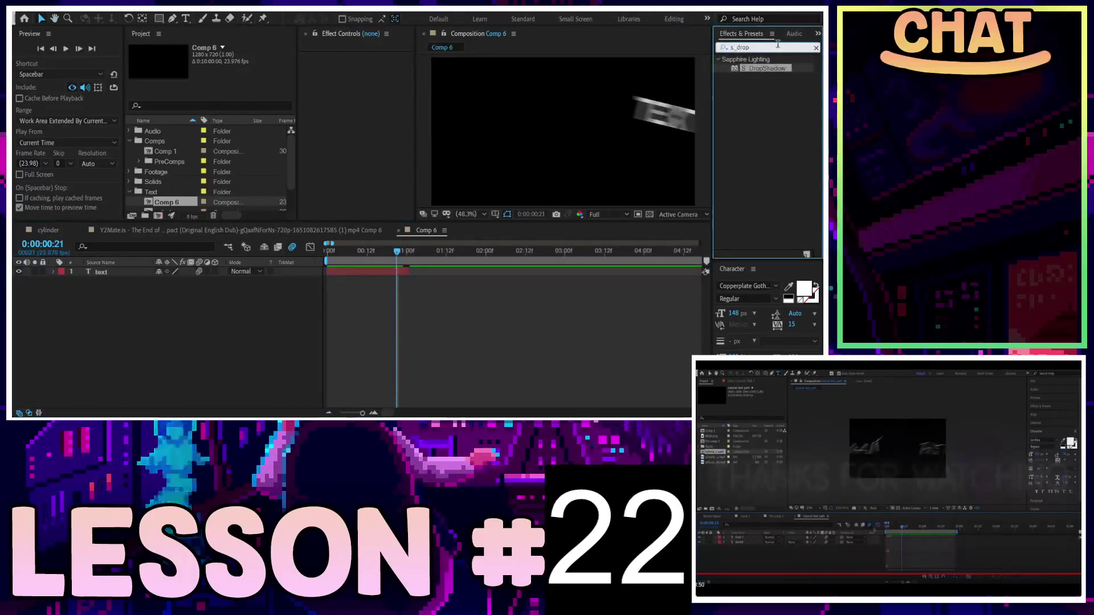
{"action": "key", "text": "BackSpace"}
{"action": "key", "text": "BackSpace"}
{"action": "key", "text": "BackSpace"}
{"action": "type", "text": "glow"}
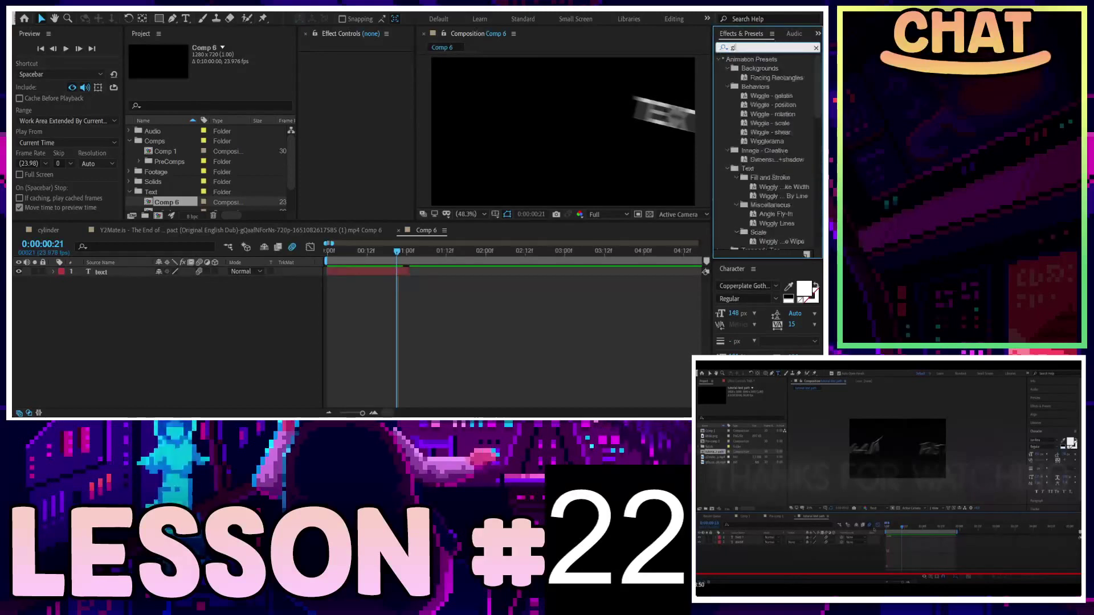
{"action": "left_click_drag", "start_coordinate": [772, 135], "coordinate": [632, 126]}
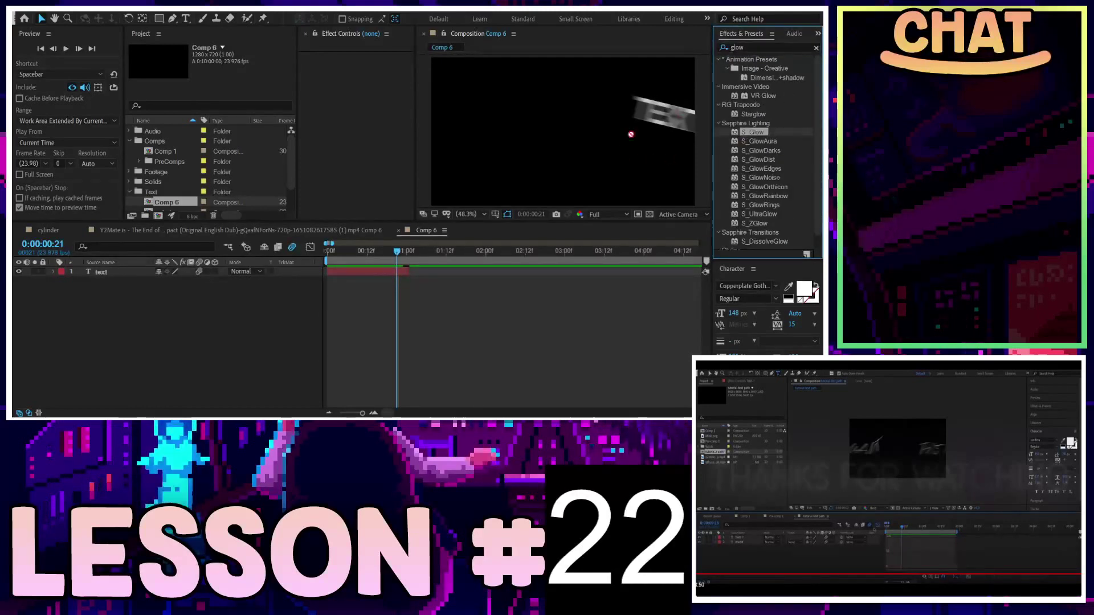
Step: Apply S_DropShadow to the text layer and create a dark gray solid
{"action": "double_click", "coordinate": [741, 48]}
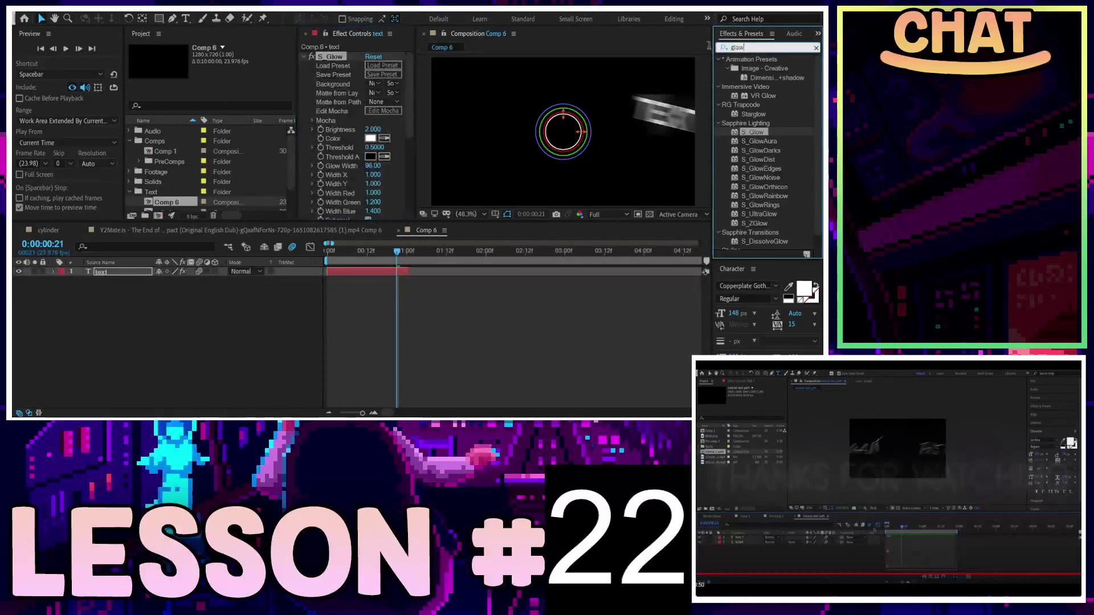
{"action": "type", "text": "drop"}
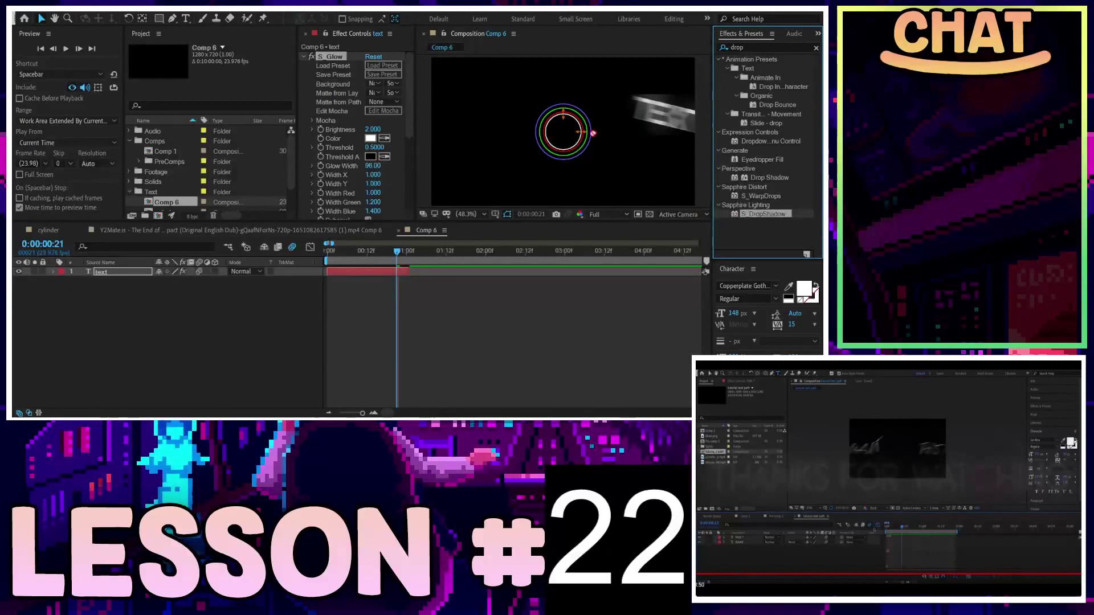
{"action": "double_click", "coordinate": [766, 214]}
{"action": "left_click", "coordinate": [237, 315]}
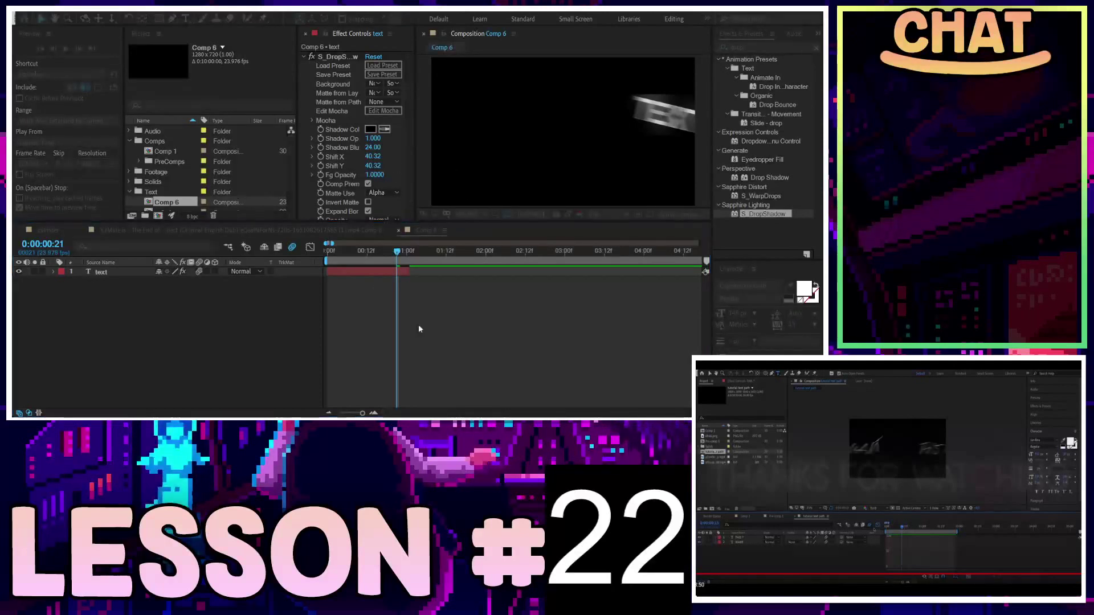
{"action": "key", "text": "Return"}
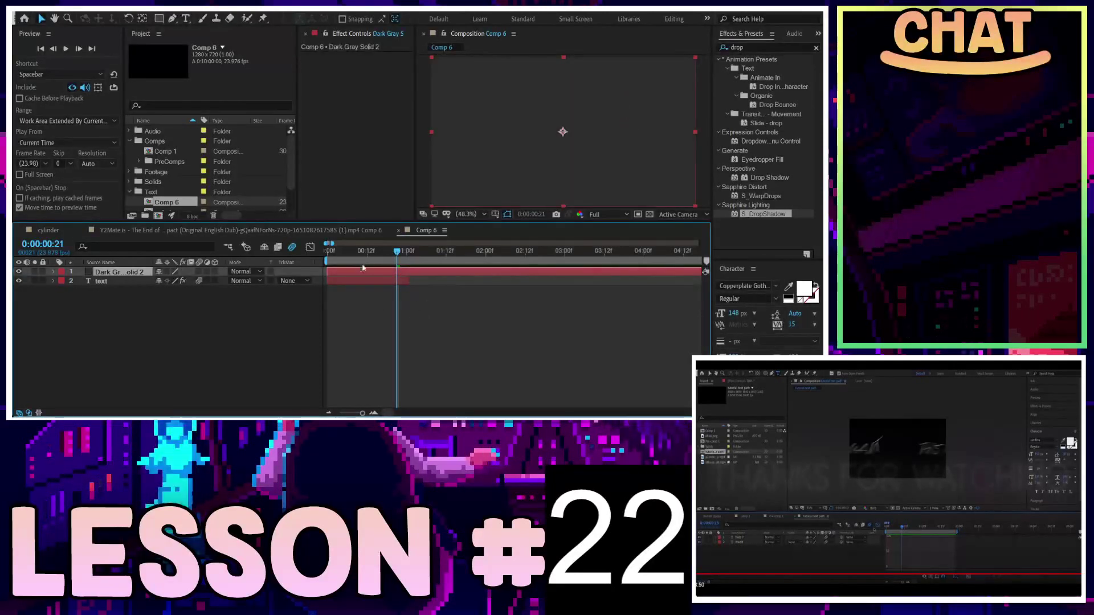
Step: Move text above Dark Gray Solid 2, end the work area at 01:00, and preview
{"action": "left_click_drag", "start_coordinate": [119, 286], "coordinate": [119, 269]}
{"action": "key", "text": "space"}
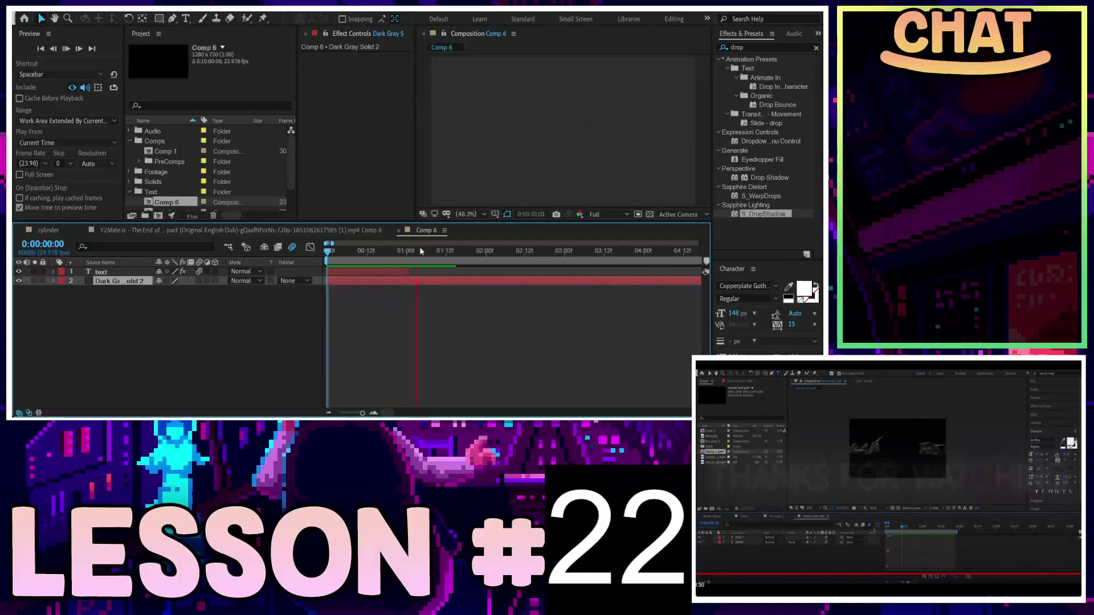
{"action": "key", "text": "n"}
{"action": "key", "text": "space"}
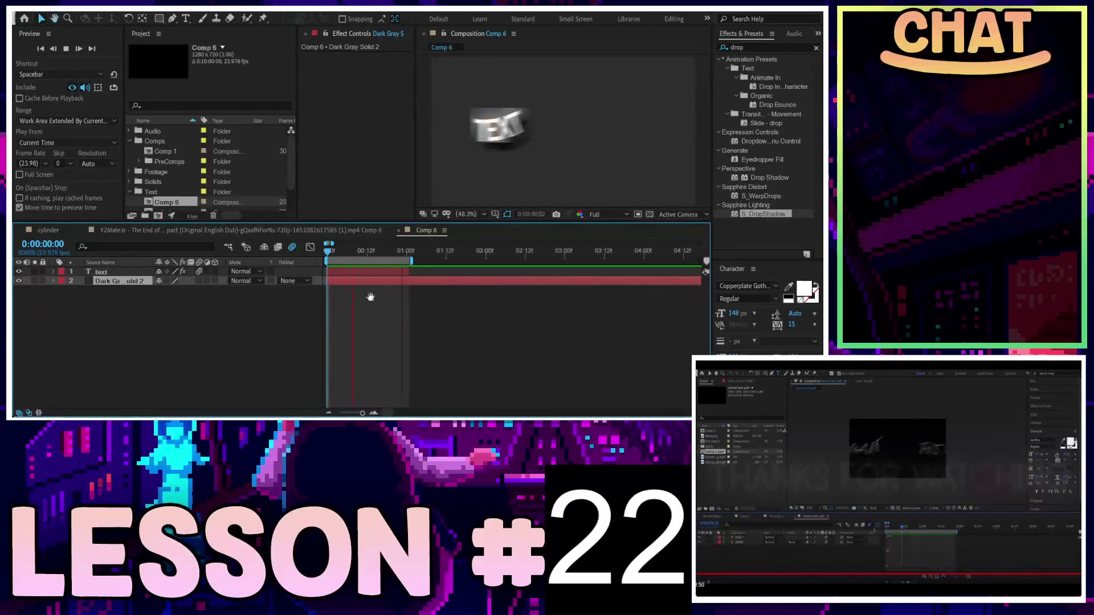
Step: Stop the preview, select the text layer, and toggle S_Glow off and on to compare
{"action": "key", "text": "space"}
{"action": "key", "text": "ctrl+Up"}
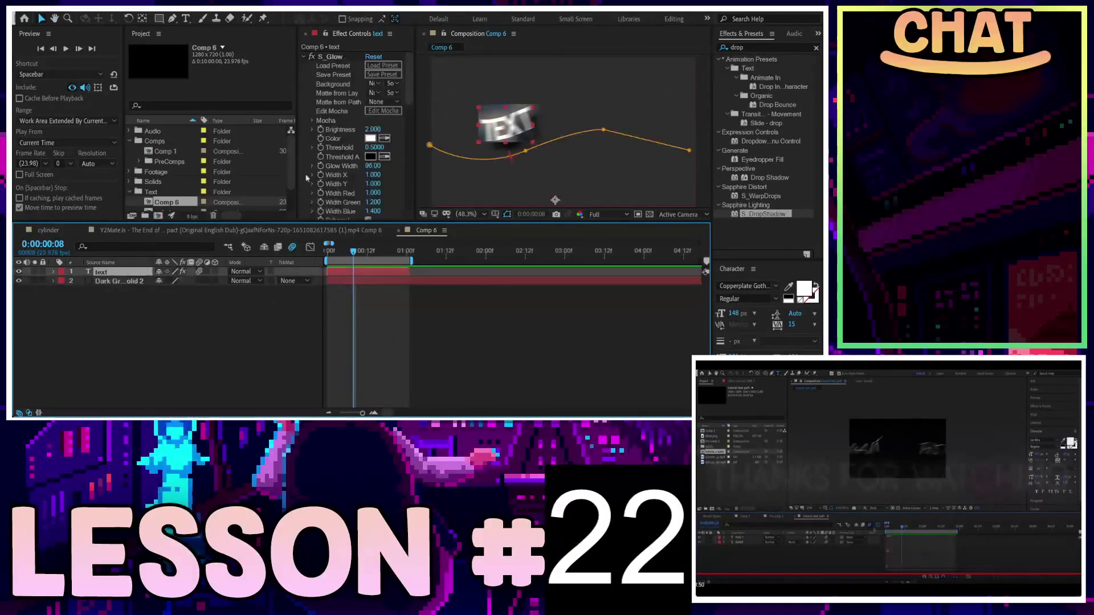
{"action": "left_click", "coordinate": [313, 58]}
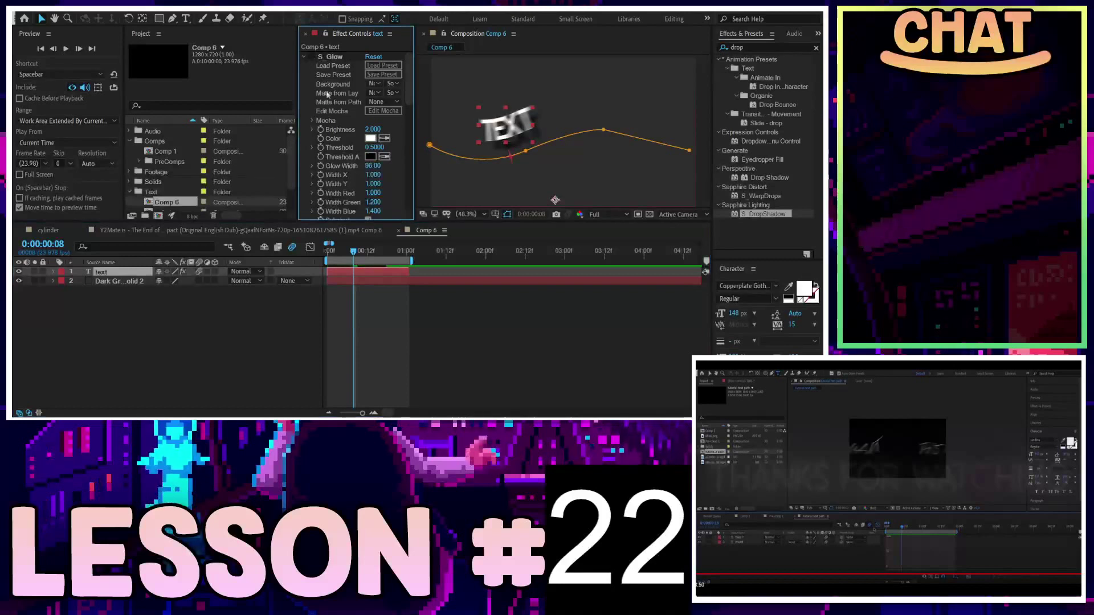
{"action": "left_click", "coordinate": [312, 57]}
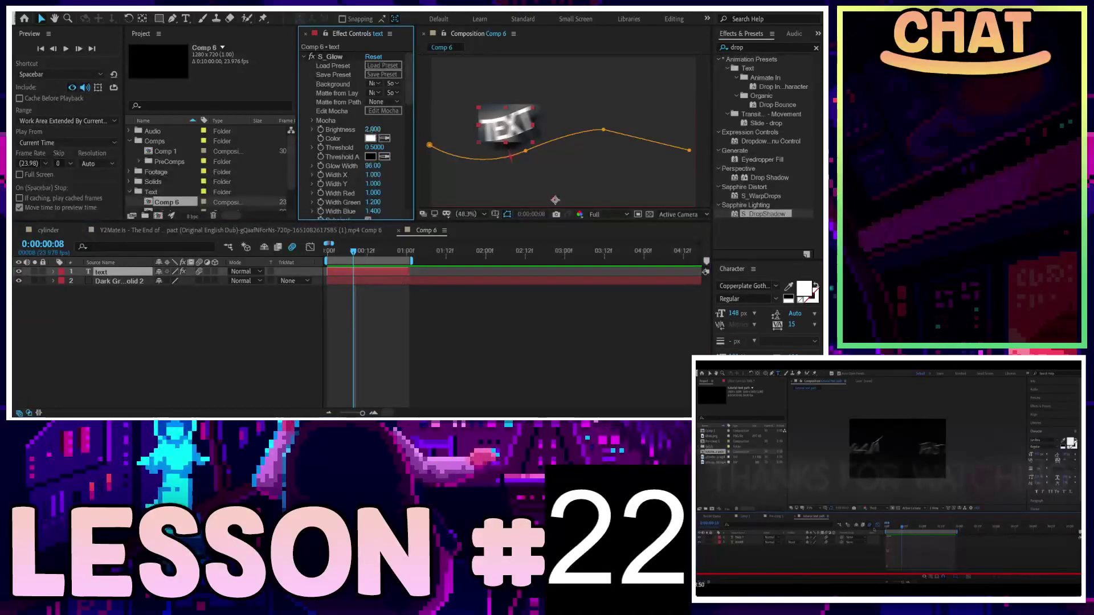
Step: Lower the S_Glow brightness to about 1.05 and enable its Expand Border option
{"action": "left_click_drag", "start_coordinate": [374, 130], "coordinate": [360, 130]}
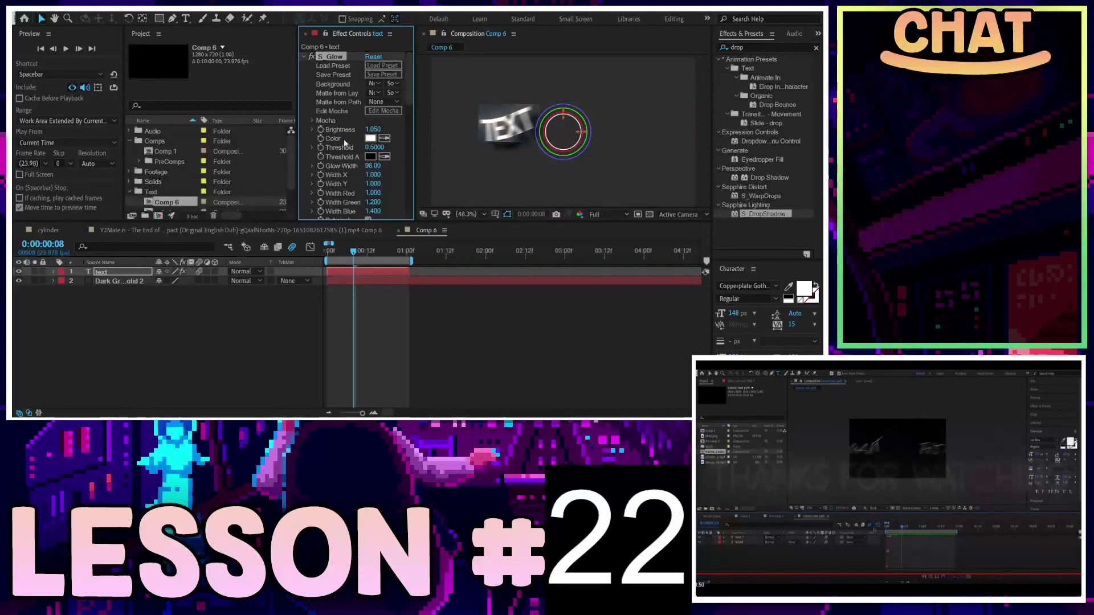
{"action": "scroll", "coordinate": [345, 142], "scroll_direction": "down", "scroll_amount": 3}
{"action": "scroll", "coordinate": [354, 126], "scroll_direction": "down", "scroll_amount": 2}
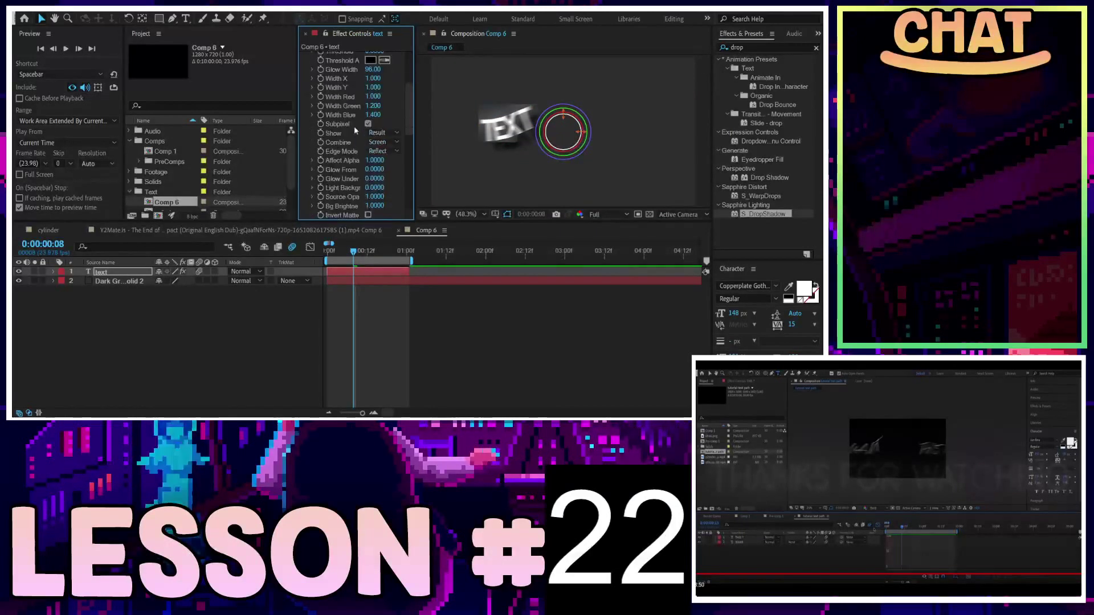
{"action": "scroll", "coordinate": [354, 125], "scroll_direction": "down", "scroll_amount": 2}
{"action": "scroll", "coordinate": [354, 126], "scroll_direction": "down", "scroll_amount": 2}
{"action": "scroll", "coordinate": [353, 125], "scroll_direction": "down", "scroll_amount": 2}
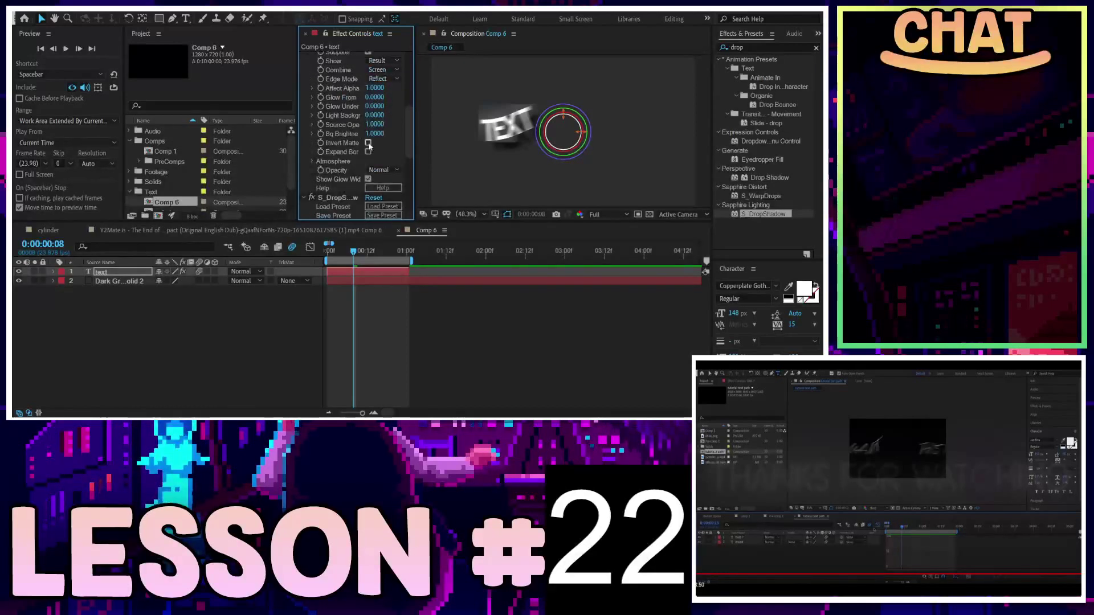
{"action": "left_click", "coordinate": [368, 151]}
{"action": "scroll", "coordinate": [340, 144], "scroll_direction": "up", "scroll_amount": 3}
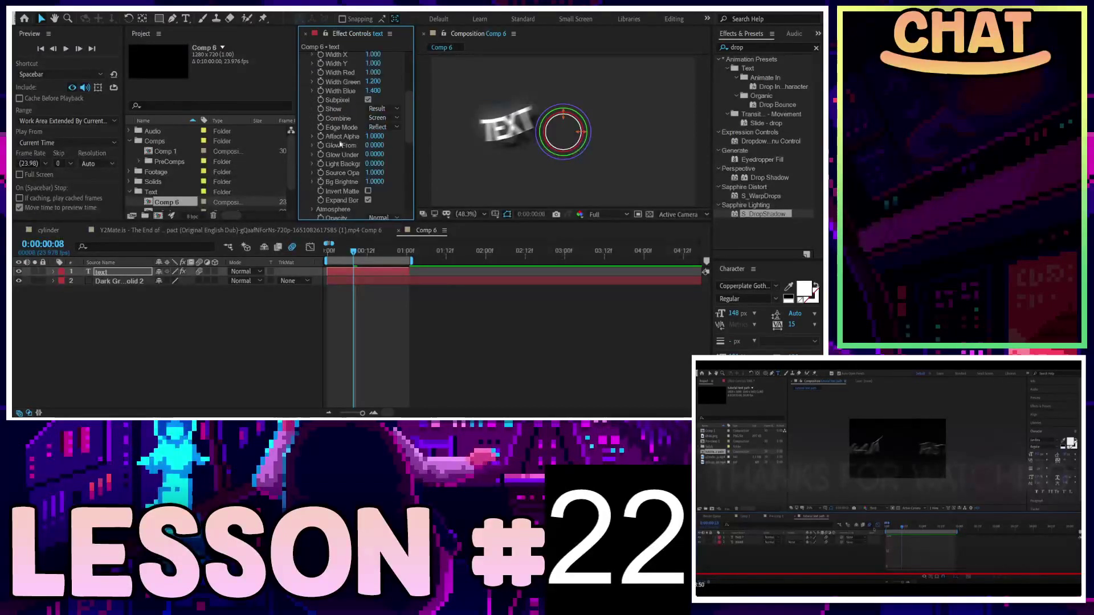
Step: Preview the finished glowing TEXT animation, then return to the Selection tool
{"action": "left_click", "coordinate": [558, 273]}
{"action": "key", "text": "space"}
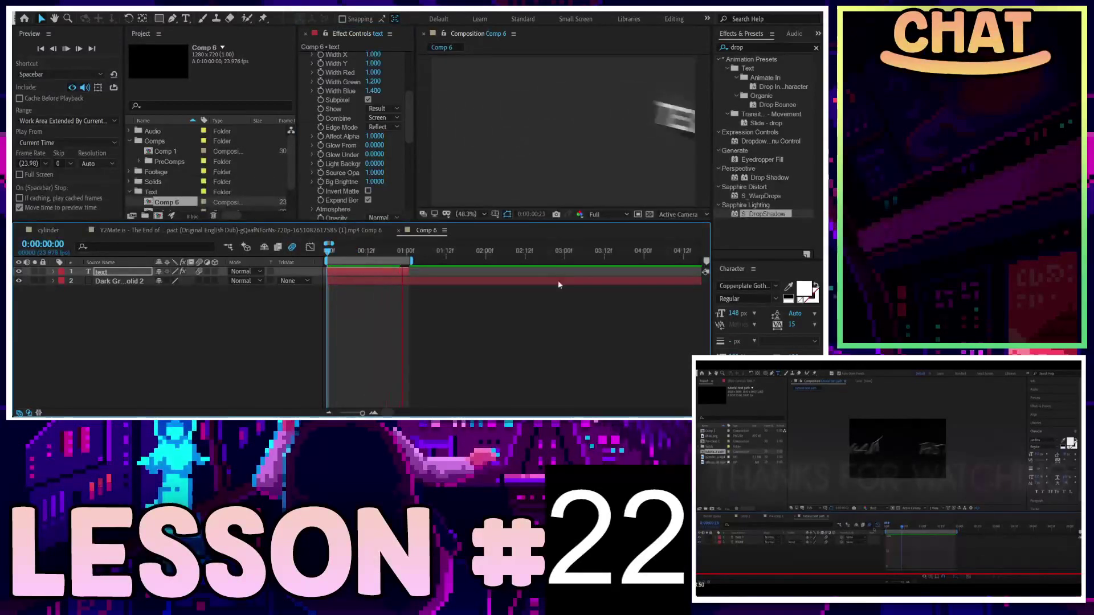
{"action": "key", "text": "v"}
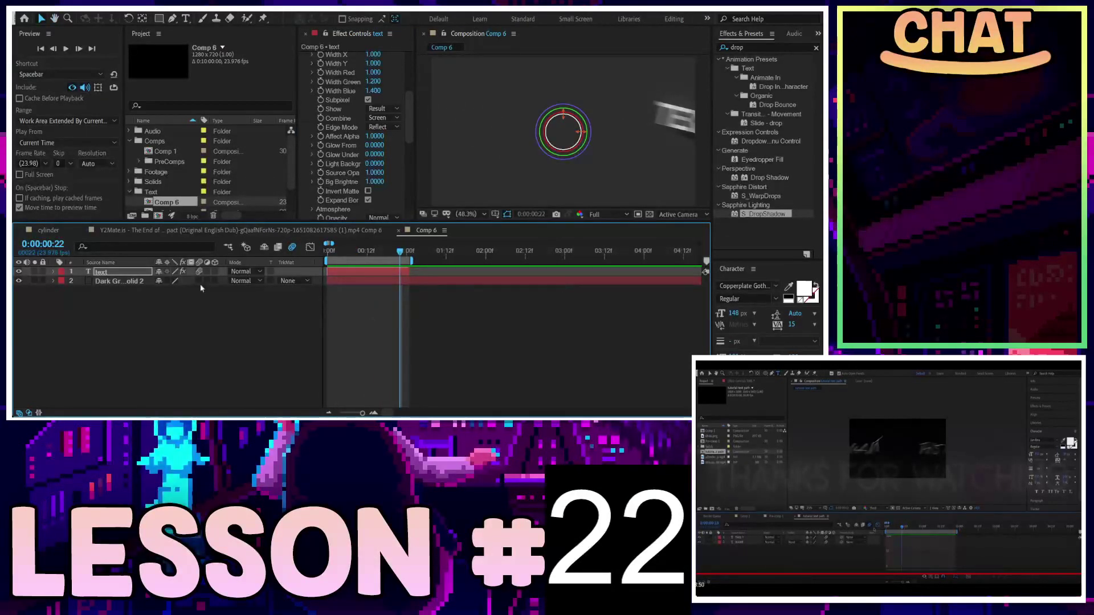
Step: Open Comp 1 in the viewer and timeline and move to its first frame
{"action": "left_click", "coordinate": [175, 155]}
{"action": "double_click", "coordinate": [164, 152]}
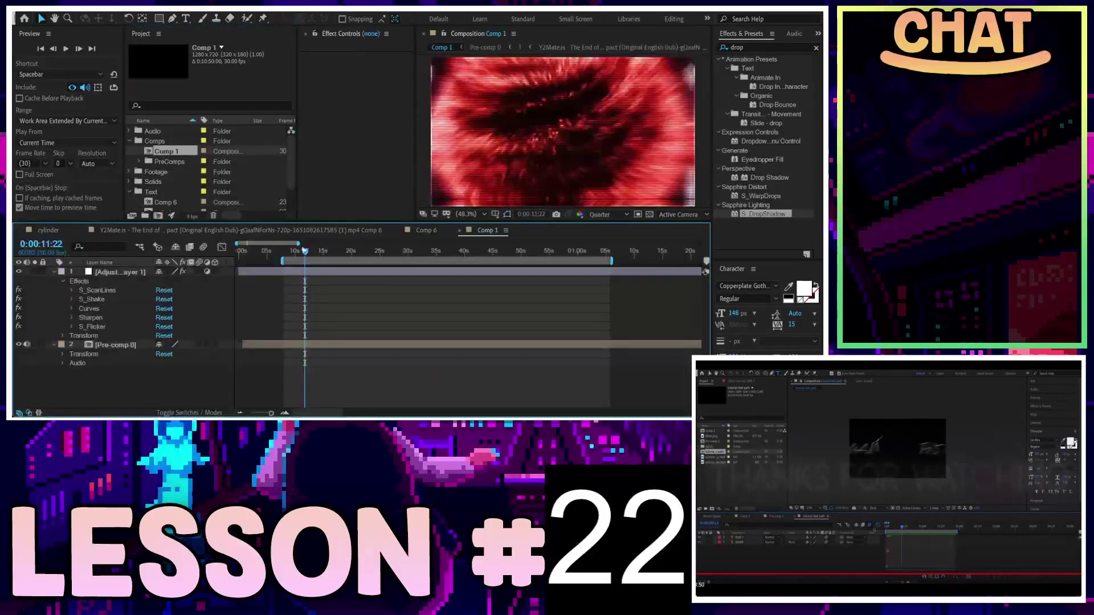
{"action": "left_click_drag", "start_coordinate": [295, 256], "coordinate": [239, 256]}
Step: Select the Pre-comp 0 layer, scrub to about 15 seconds, and preview it from the start
{"action": "left_click", "coordinate": [266, 345]}
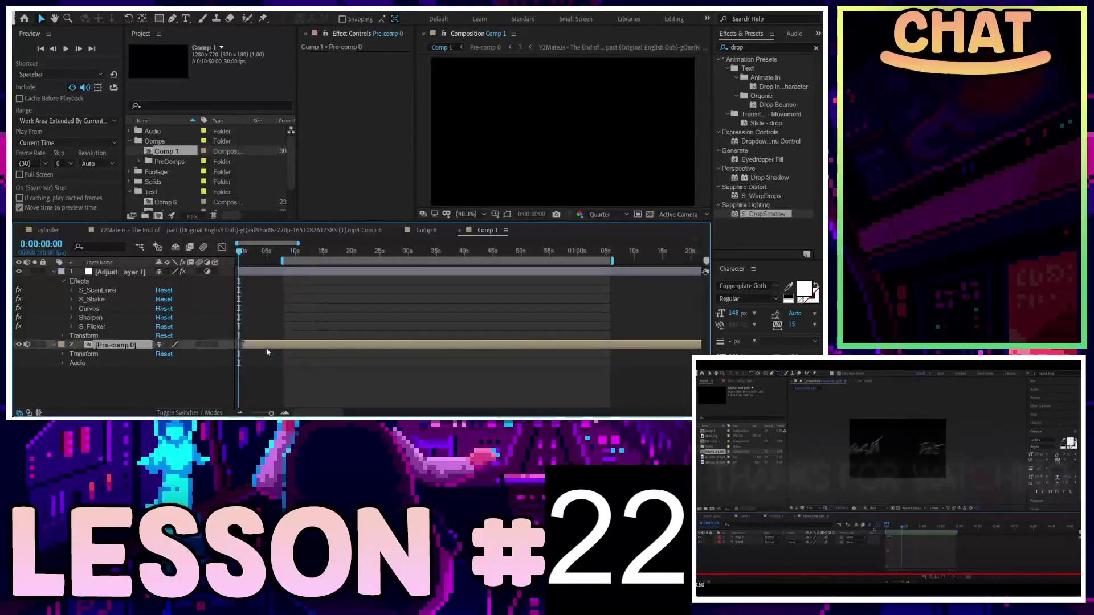
{"action": "left_click_drag", "start_coordinate": [376, 253], "coordinate": [618, 254]}
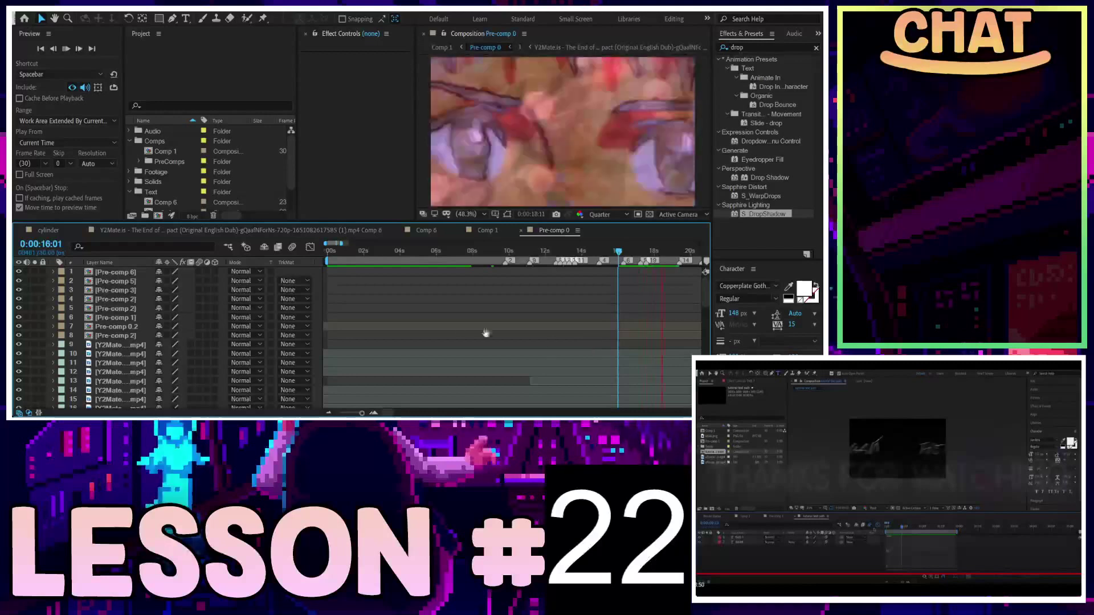
{"action": "key", "text": "Home"}
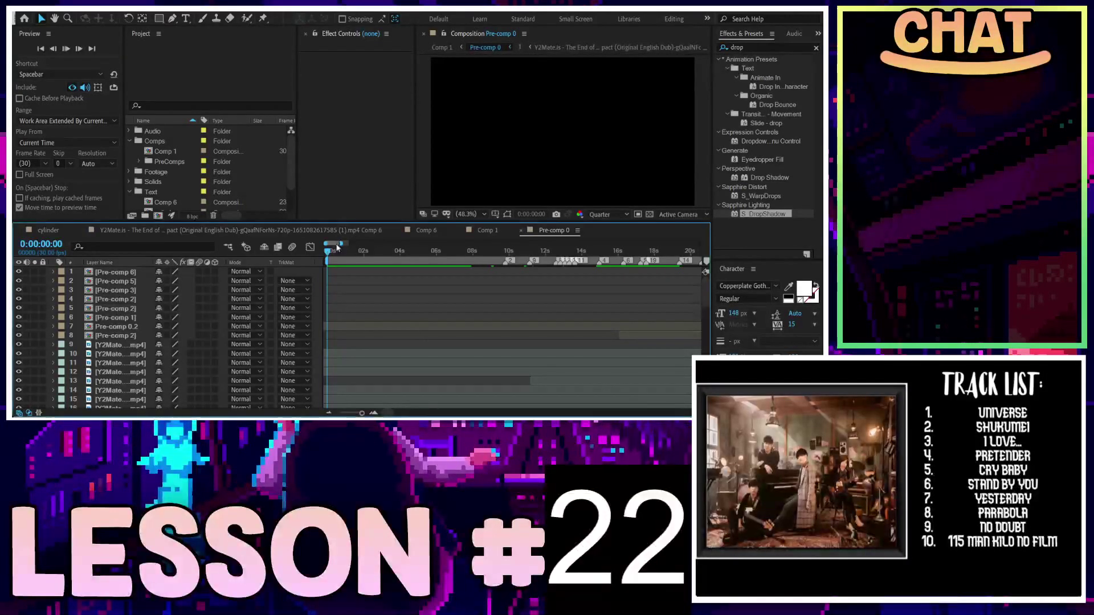
{"action": "key", "text": "space"}
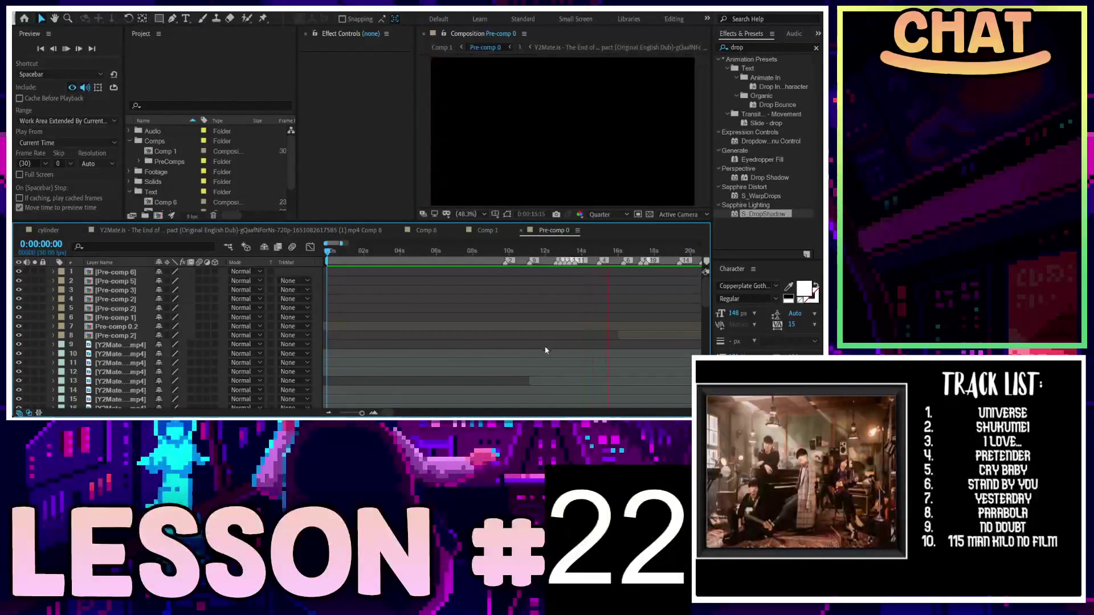
{"action": "key", "text": "space"}
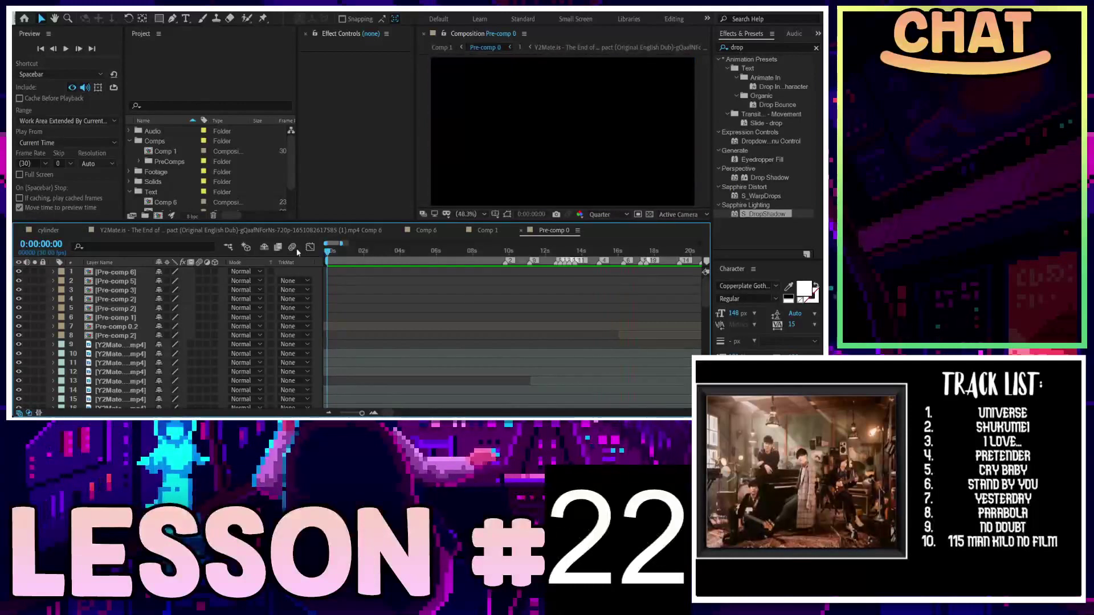
{"action": "key", "text": "space"}
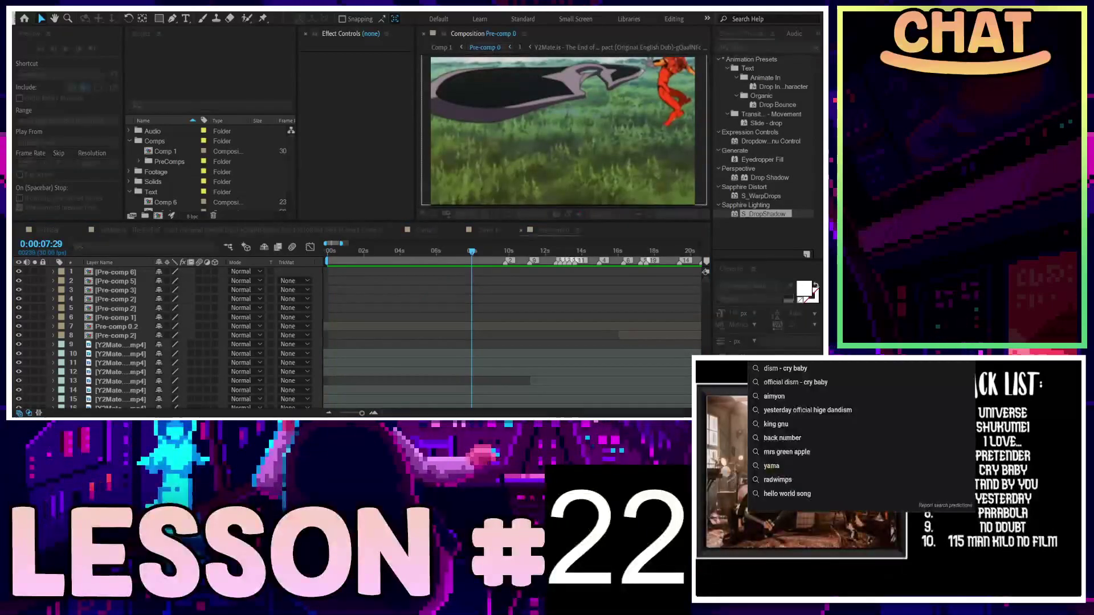
Step: Search YouTube for 'washing machine heart edit audio'
{"action": "type", "text": "washing"}
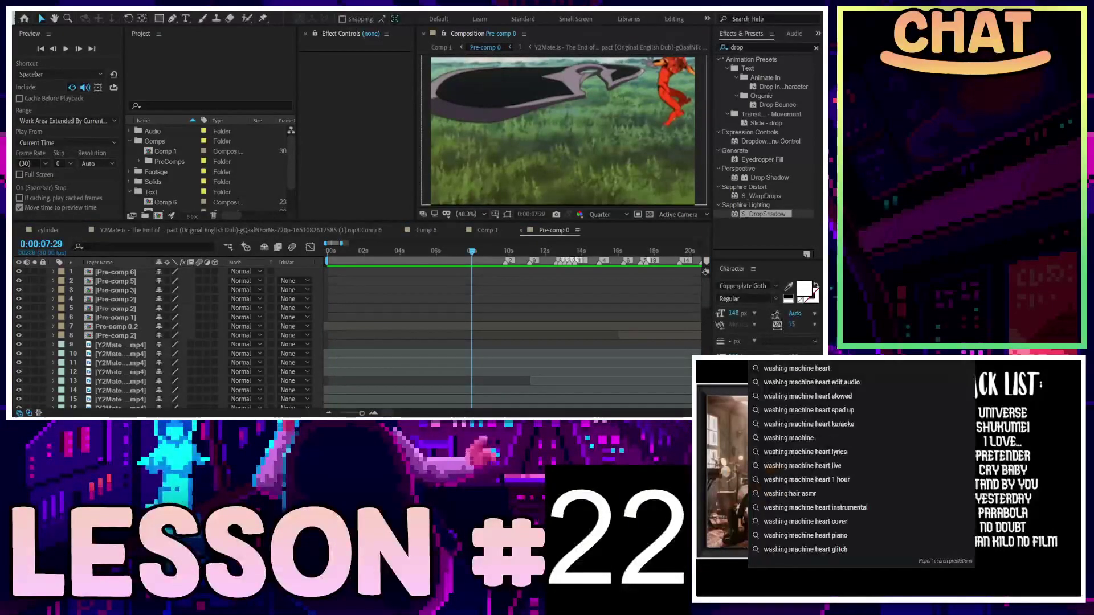
{"action": "type", "text": " machine heart l"}
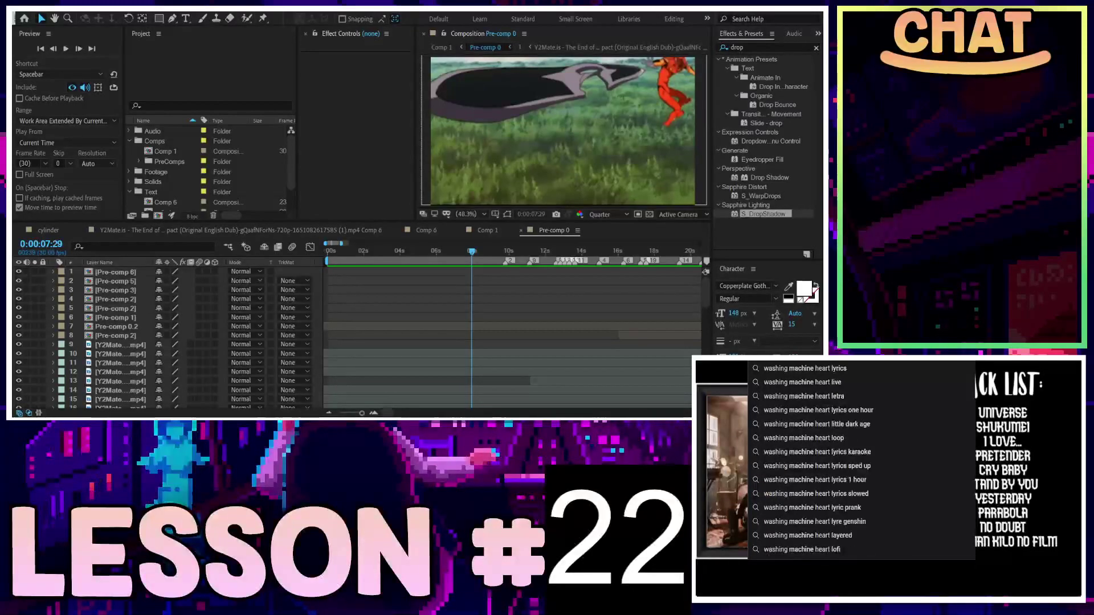
{"action": "key", "text": "BackSpace"}
{"action": "type", "text": "edit audio"}
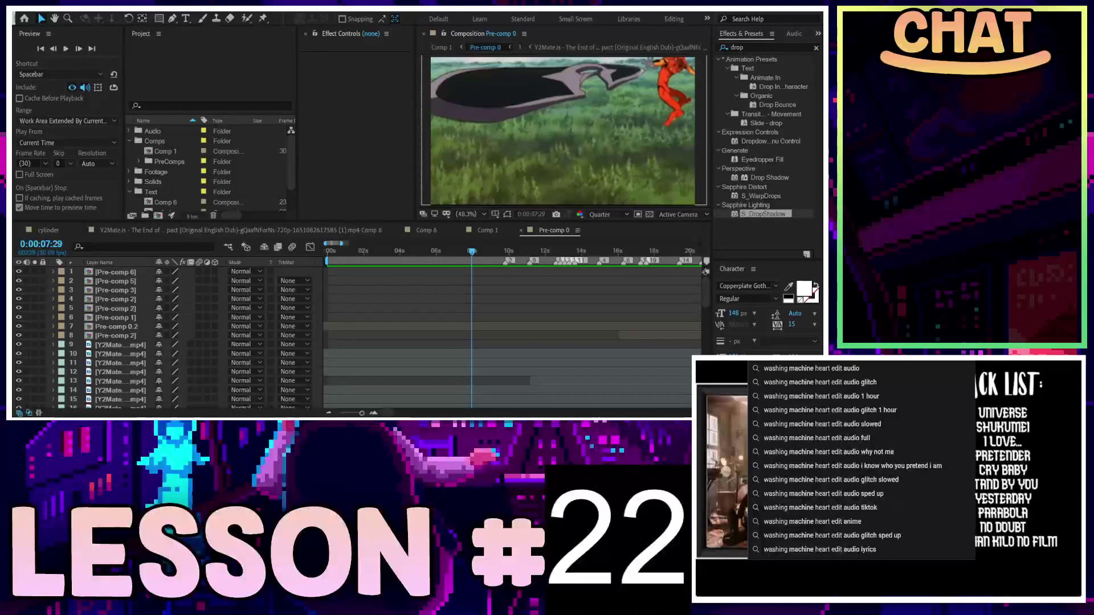
{"action": "key", "text": "Escape"}
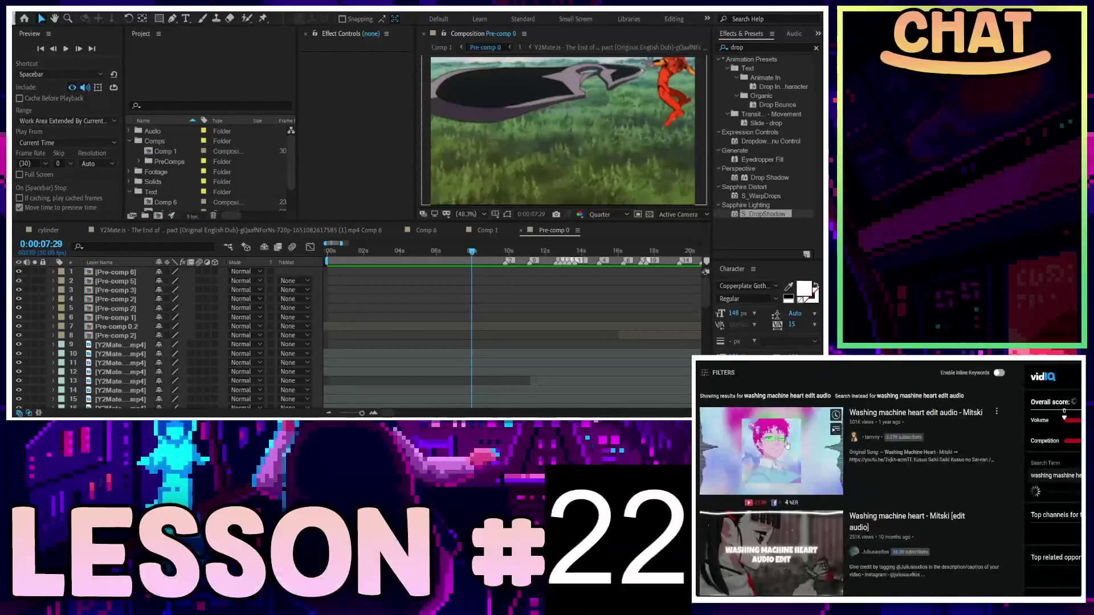
Step: Browse the search results and play the Mitski glitch version video
{"action": "scroll", "coordinate": [787, 446], "scroll_direction": "down", "scroll_amount": 3}
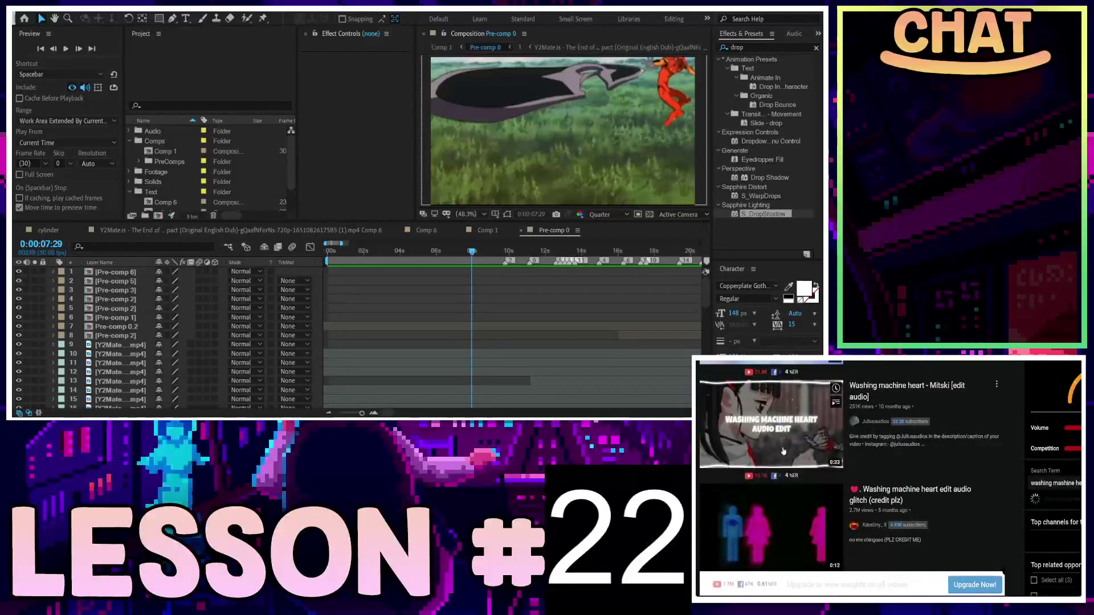
{"action": "scroll", "coordinate": [784, 456], "scroll_direction": "down", "scroll_amount": 3}
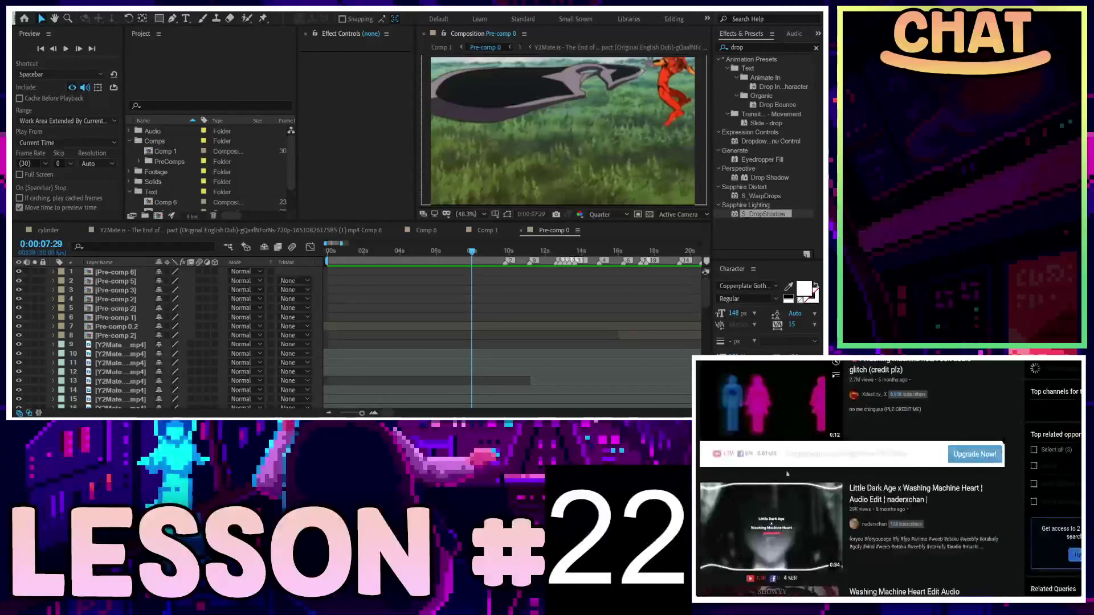
{"action": "scroll", "coordinate": [788, 495], "scroll_direction": "down", "scroll_amount": 3}
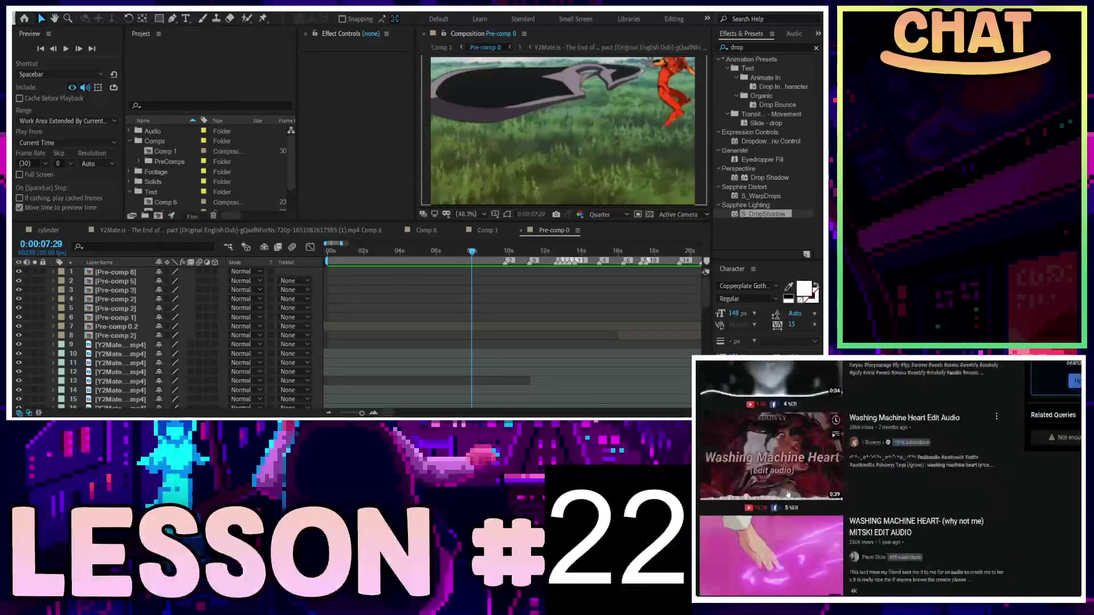
{"action": "scroll", "coordinate": [788, 494], "scroll_direction": "down", "scroll_amount": 3}
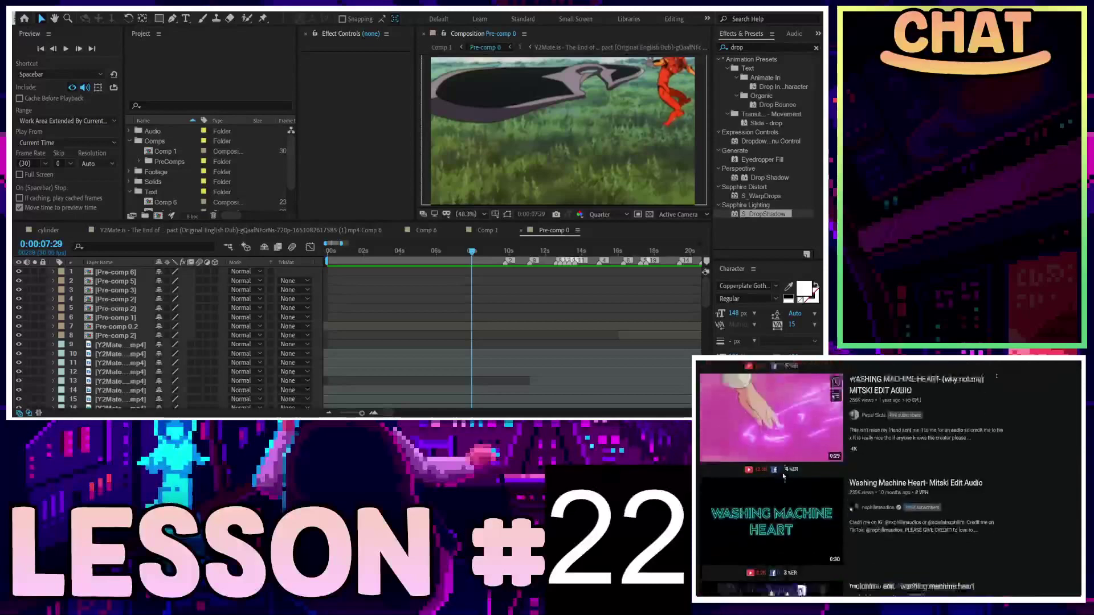
{"action": "scroll", "coordinate": [784, 479], "scroll_direction": "down", "scroll_amount": 3}
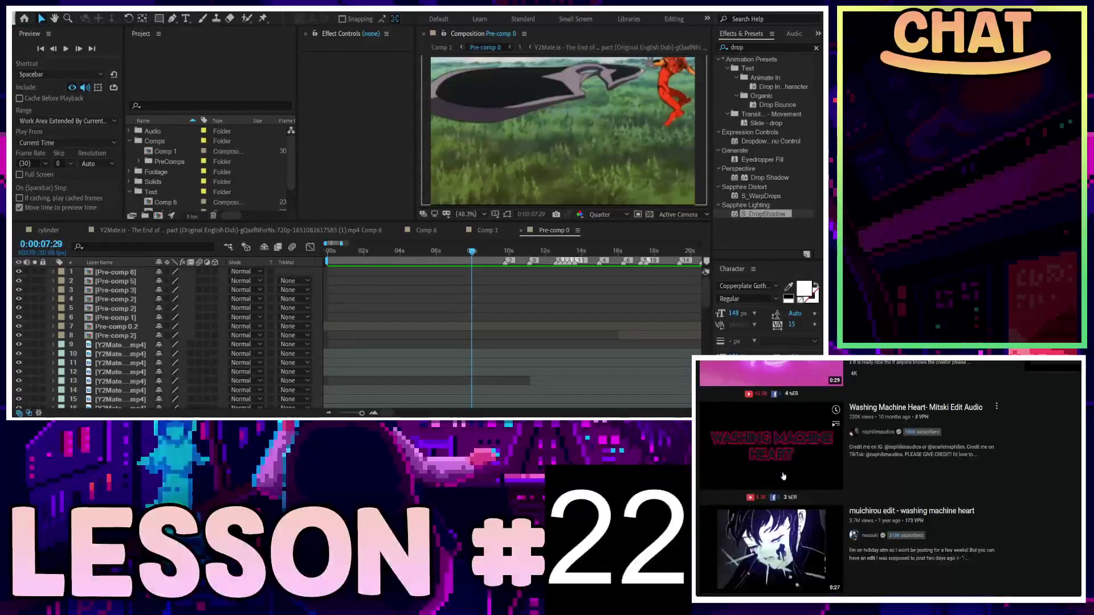
{"action": "scroll", "coordinate": [784, 495], "scroll_direction": "down", "scroll_amount": 3}
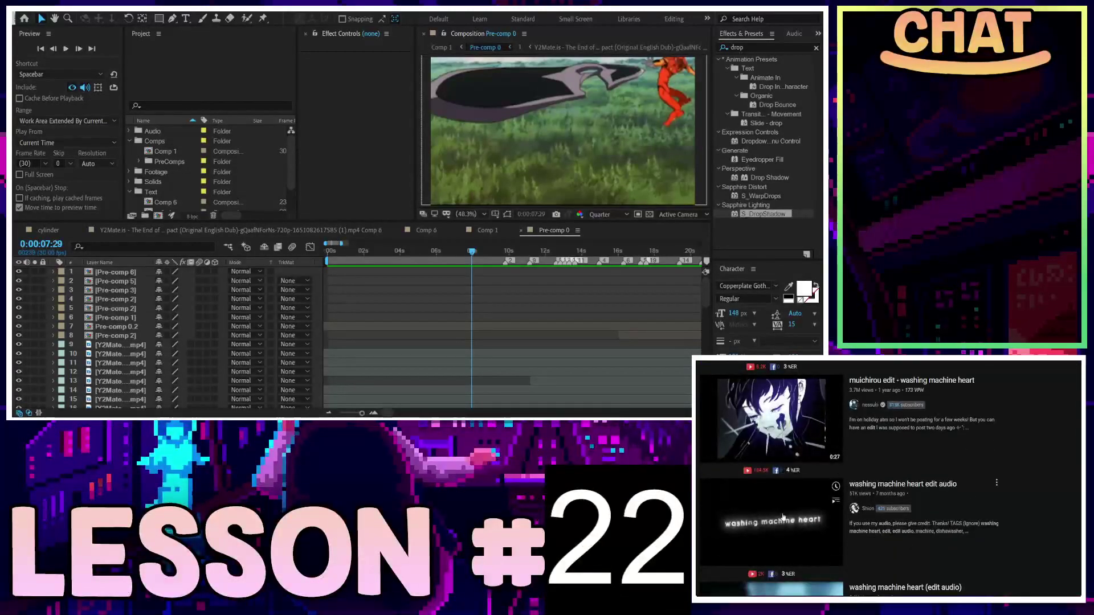
{"action": "scroll", "coordinate": [784, 514], "scroll_direction": "down", "scroll_amount": 3}
{"action": "scroll", "coordinate": [784, 514], "scroll_direction": "down", "scroll_amount": 3}
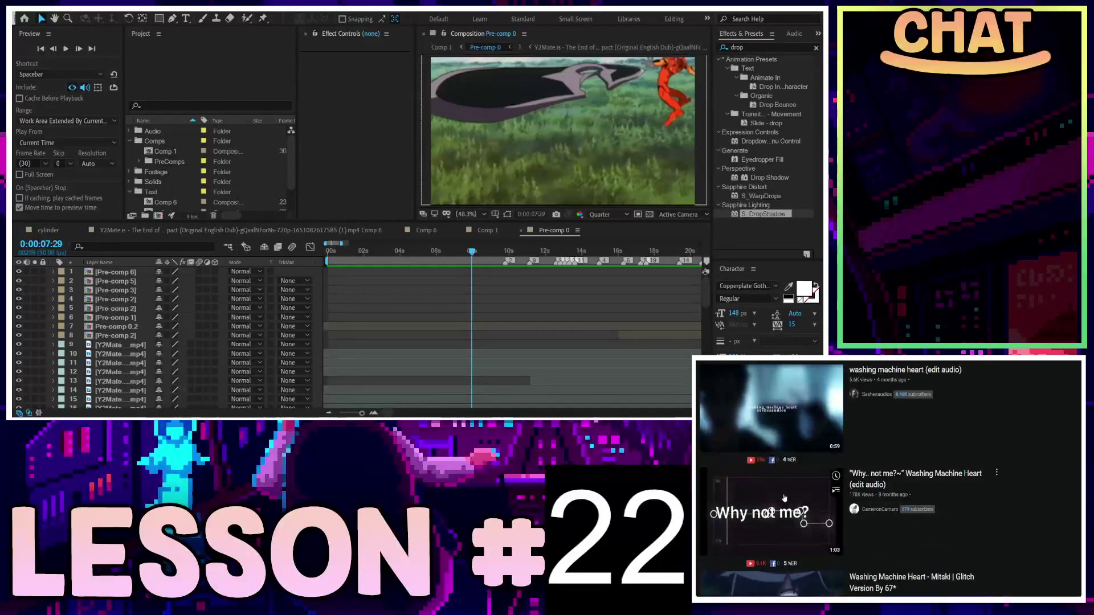
{"action": "scroll", "coordinate": [784, 499], "scroll_direction": "down", "scroll_amount": 2}
{"action": "scroll", "coordinate": [784, 453], "scroll_direction": "down", "scroll_amount": 2}
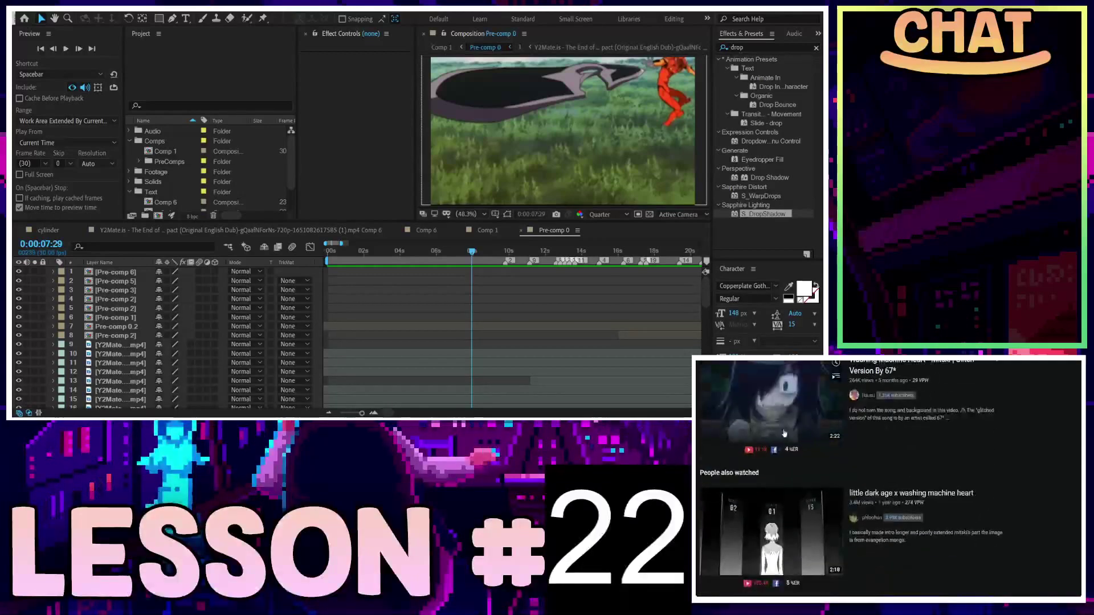
{"action": "scroll", "coordinate": [784, 439], "scroll_direction": "down", "scroll_amount": 2}
{"action": "scroll", "coordinate": [784, 434], "scroll_direction": "down", "scroll_amount": 2}
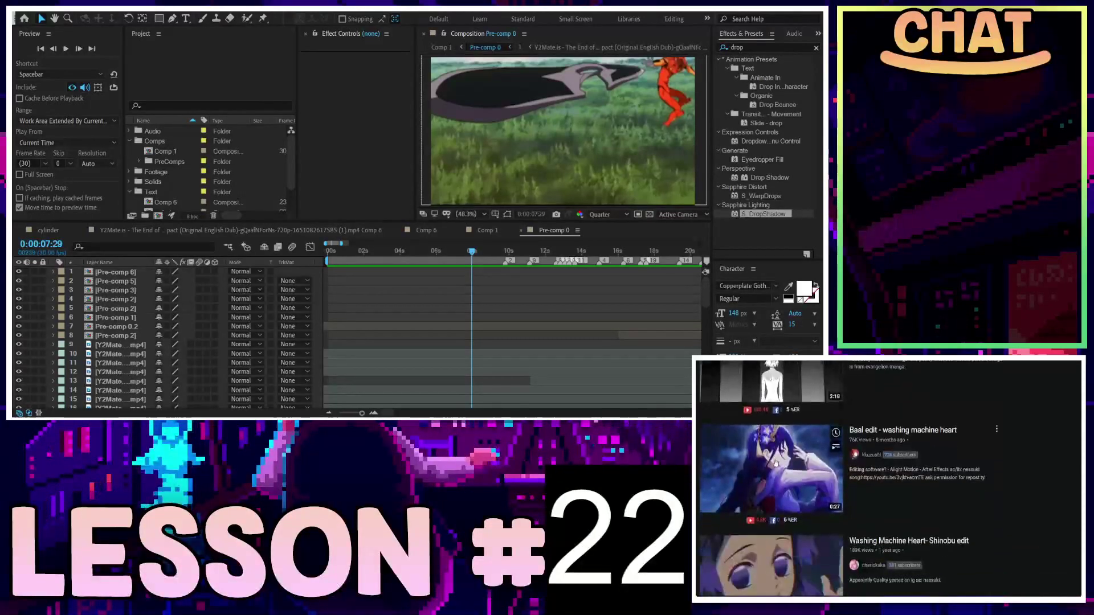
{"action": "scroll", "coordinate": [781, 435], "scroll_direction": "up", "scroll_amount": 4}
{"action": "scroll", "coordinate": [776, 436], "scroll_direction": "up", "scroll_amount": 1}
{"action": "left_click", "coordinate": [776, 436]}
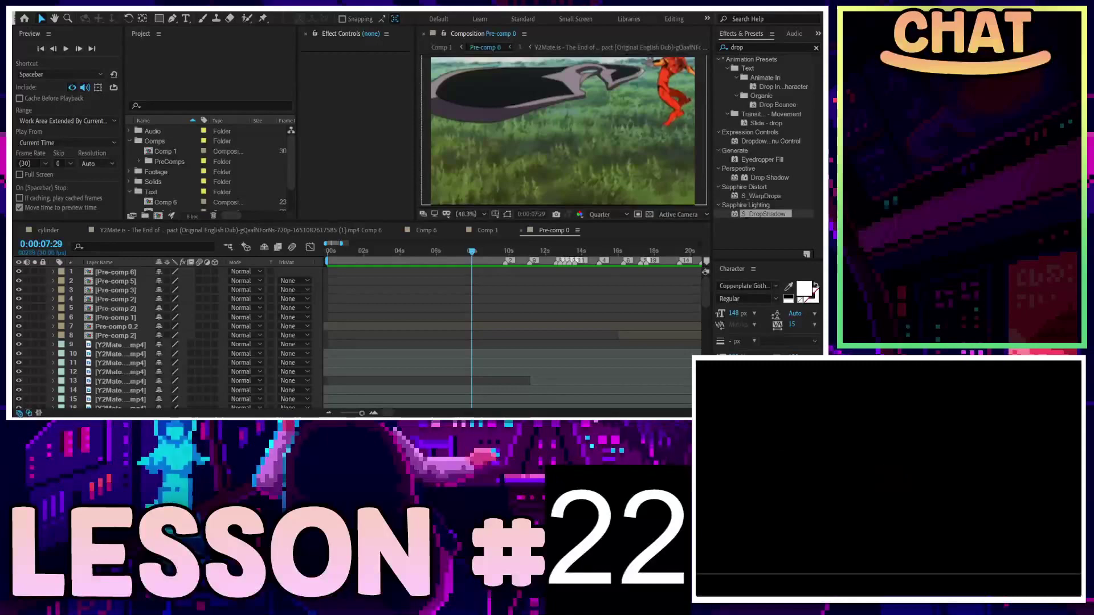
Step: Return to the results and open the 'Why.. not me?' Washing Machine Heart edit
{"action": "key", "text": "alt+Left"}
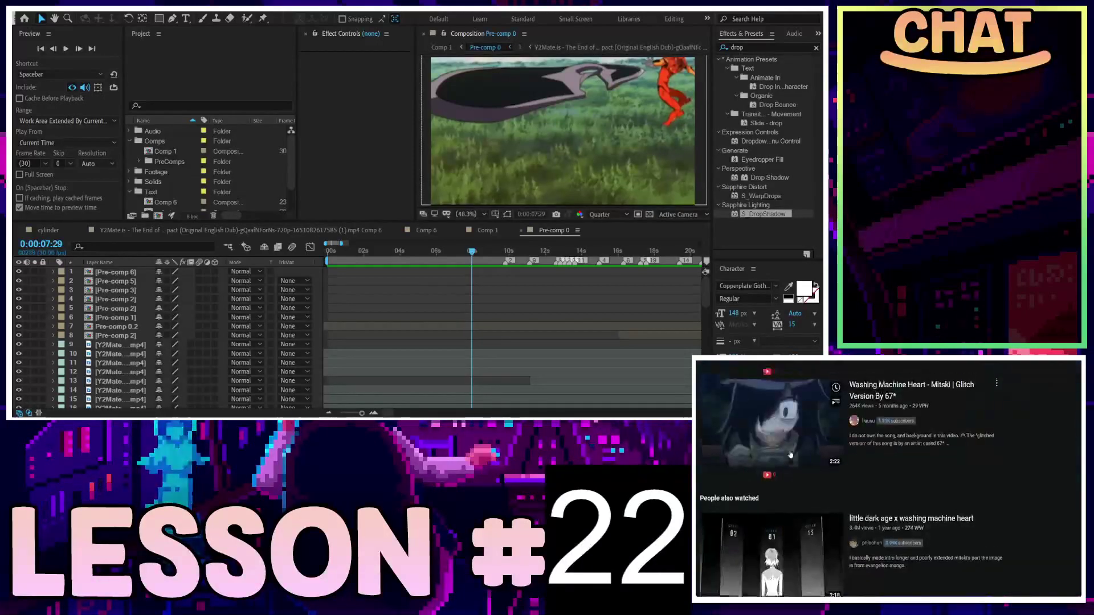
{"action": "scroll", "coordinate": [790, 455], "scroll_direction": "down", "scroll_amount": 3}
{"action": "left_click", "coordinate": [787, 479]}
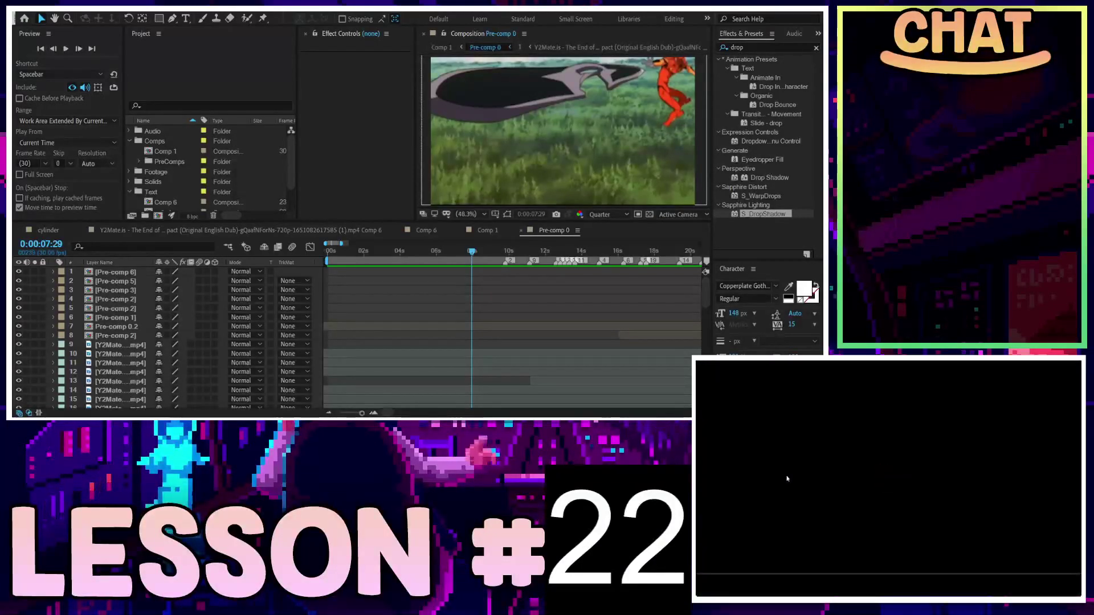
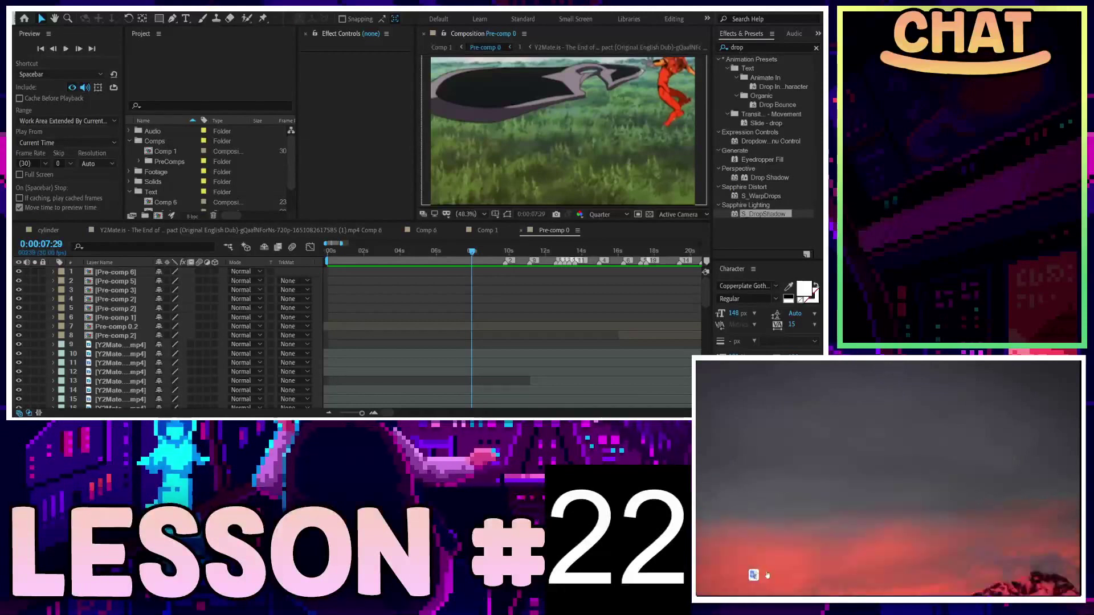
Step: Skip ahead in the song, then return Pre-comp 0's time indicator to 0:00:00:00
{"action": "mouse_move", "coordinate": [710, 575]}
{"action": "left_mouse_down"}
{"action": "mouse_move", "coordinate": [767, 576]}
{"action": "mouse_move", "coordinate": [734, 576]}
{"action": "left_mouse_up"}
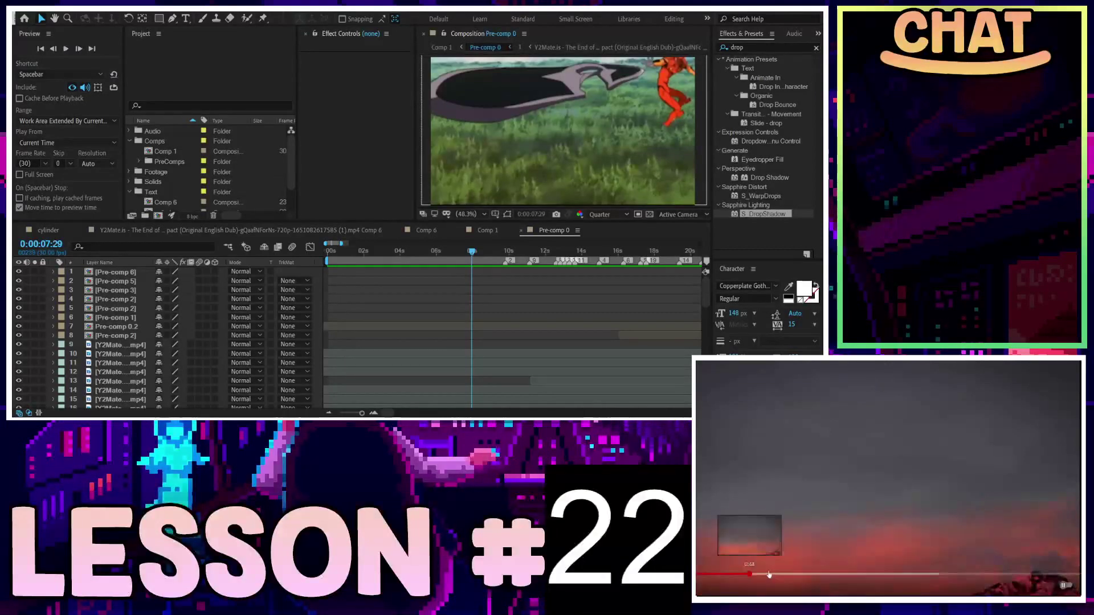
{"action": "left_click_drag", "start_coordinate": [744, 576], "coordinate": [804, 573]}
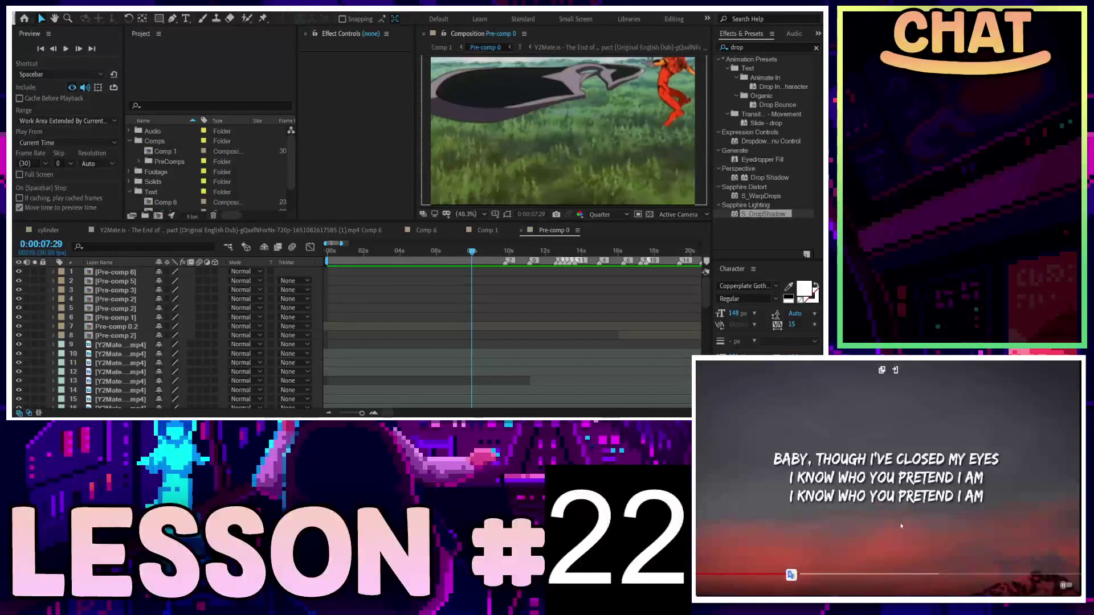
{"action": "left_click_drag", "start_coordinate": [805, 575], "coordinate": [851, 575]}
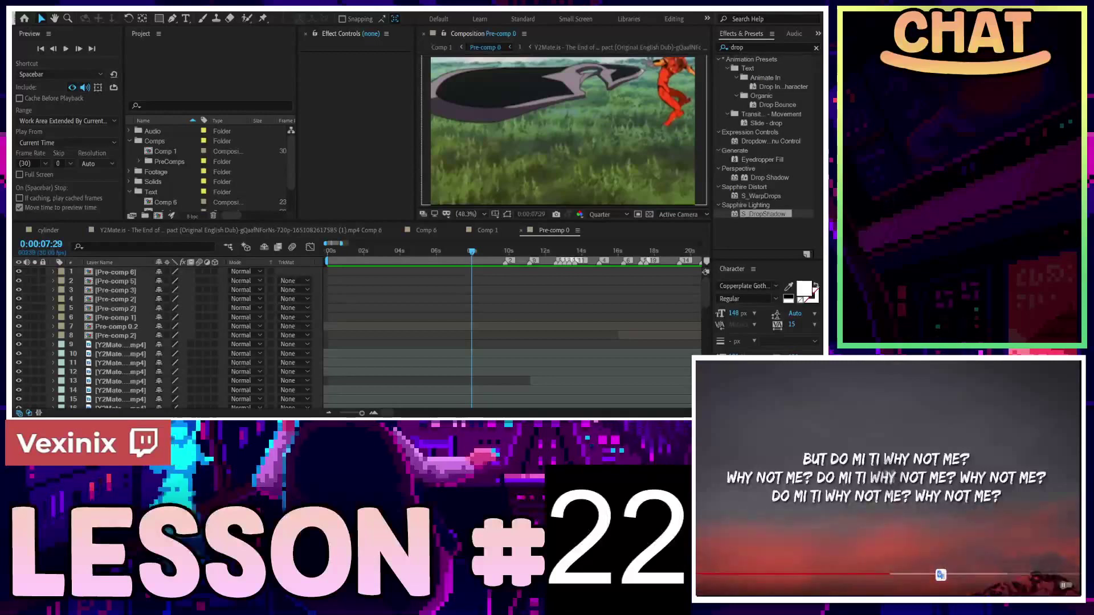
{"action": "key", "text": "Home"}
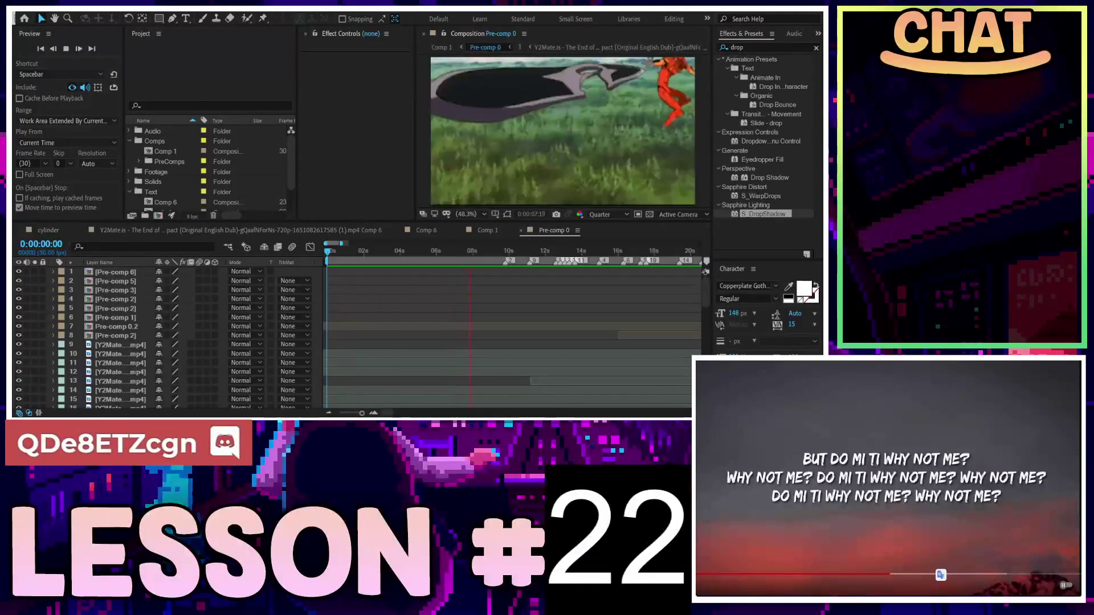
Step: Restart Pre-comp 0's preview from the beginning and enlarge the Composition viewer over the timeline
{"action": "left_click", "coordinate": [296, 258]}
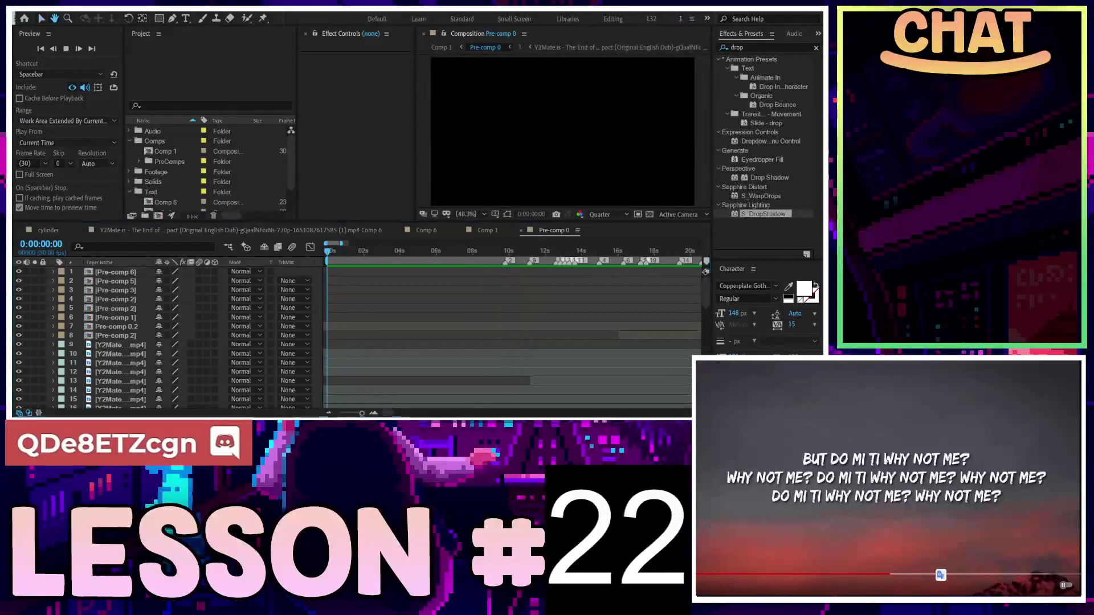
{"action": "key", "text": "space"}
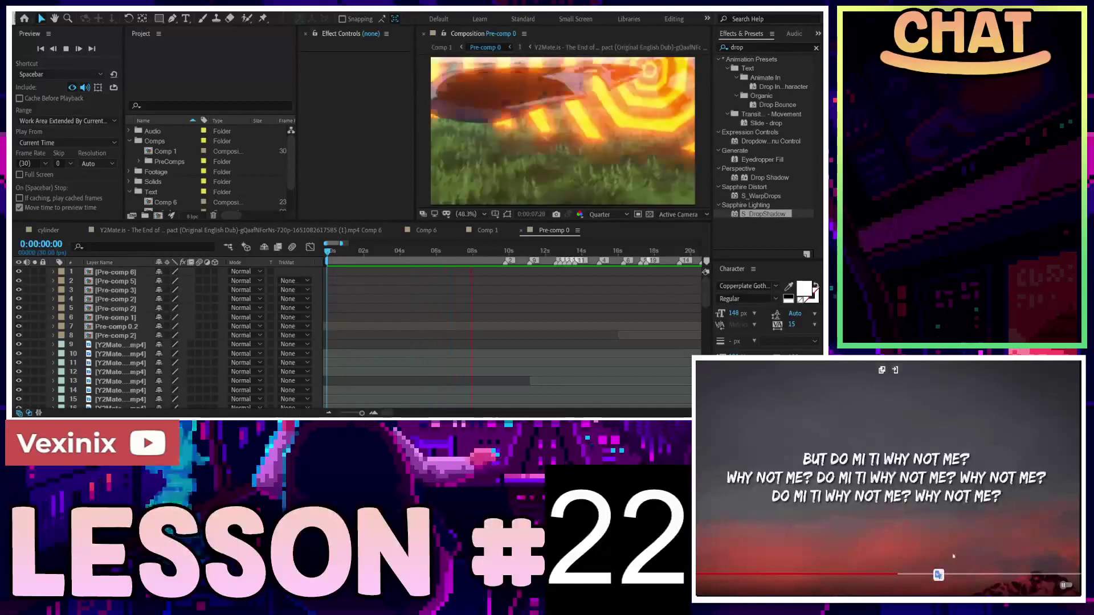
{"action": "left_click", "coordinate": [281, 253]}
{"action": "key", "text": "space"}
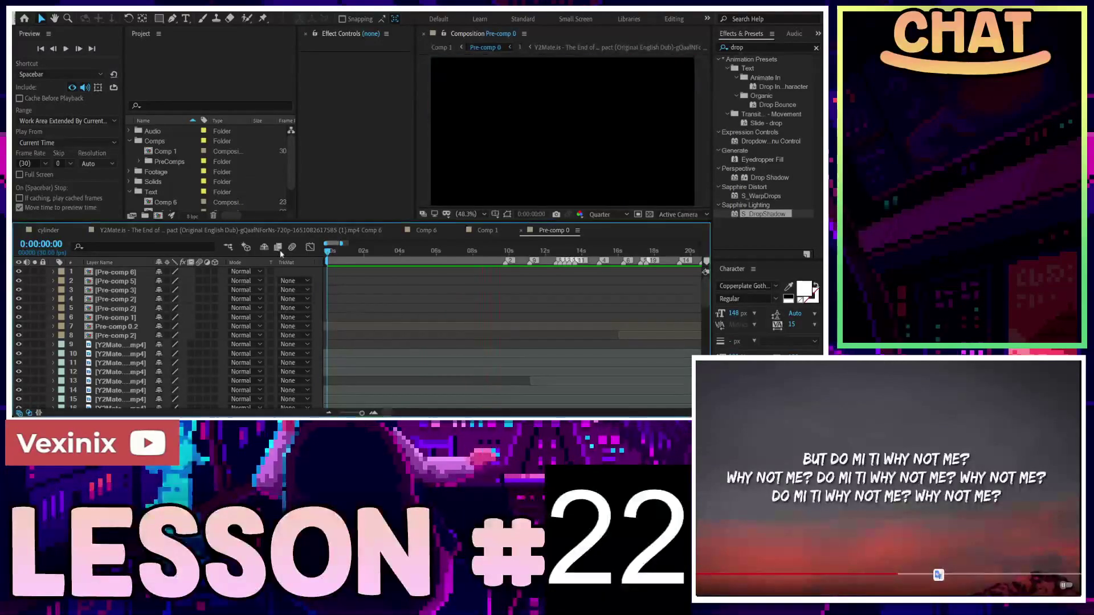
{"action": "key", "text": "space"}
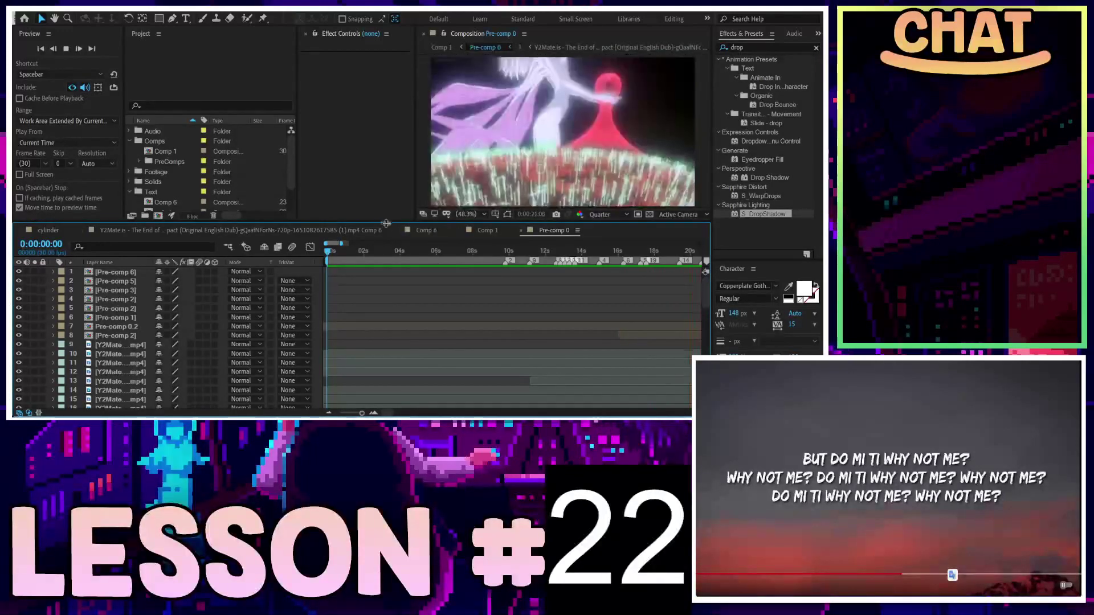
{"action": "left_click_drag", "start_coordinate": [387, 223], "coordinate": [387, 324]}
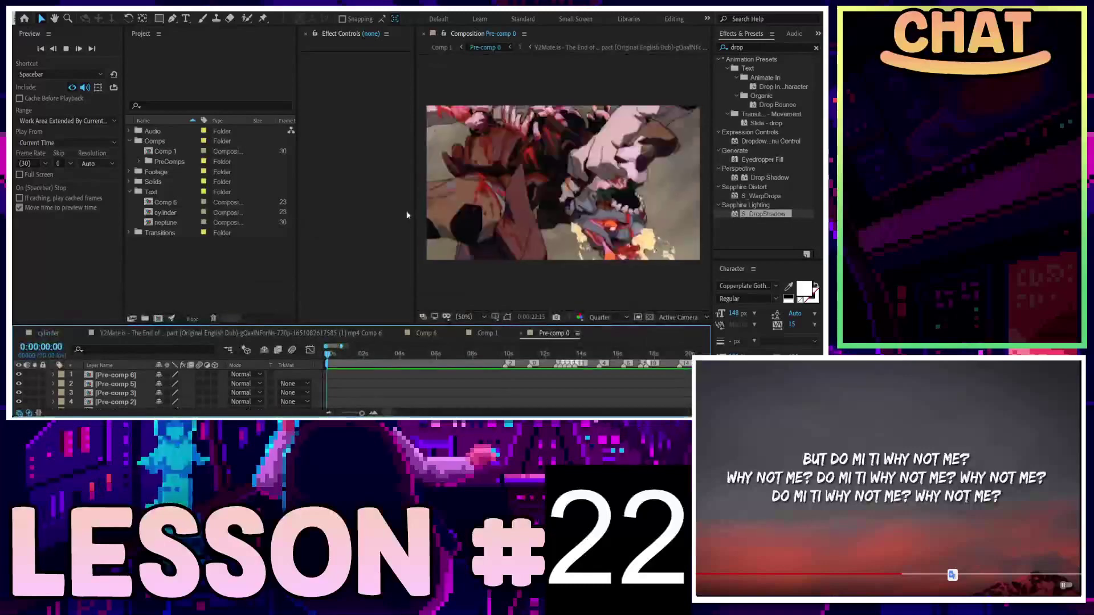
Step: Widen the viewer, stop playback, and make the timeline taller to list all 14 layers
{"action": "left_click_drag", "start_coordinate": [301, 223], "coordinate": [287, 216]}
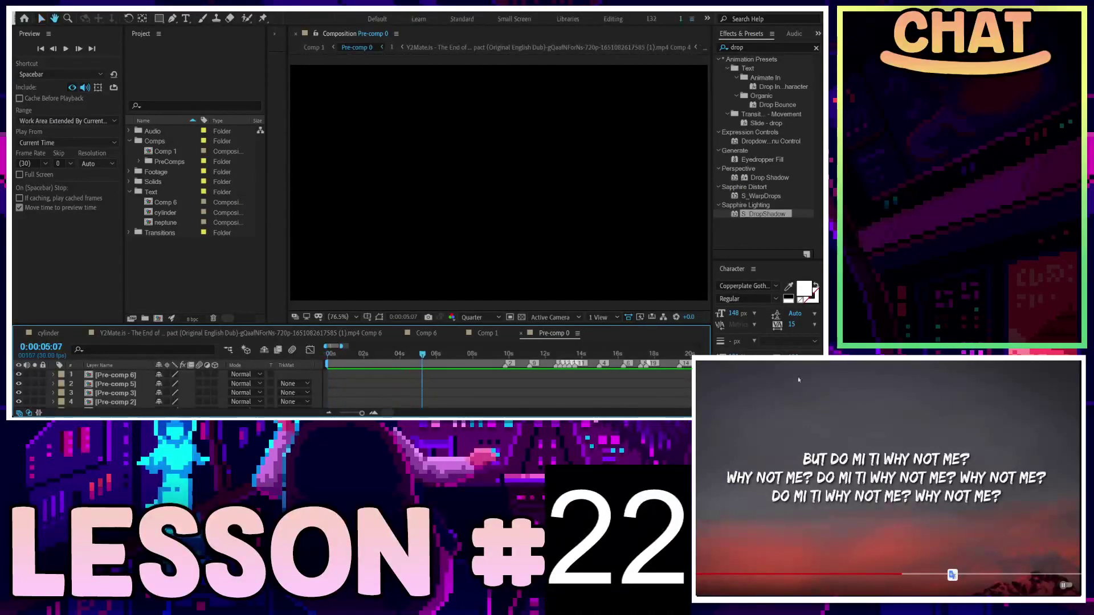
{"action": "key", "text": "space"}
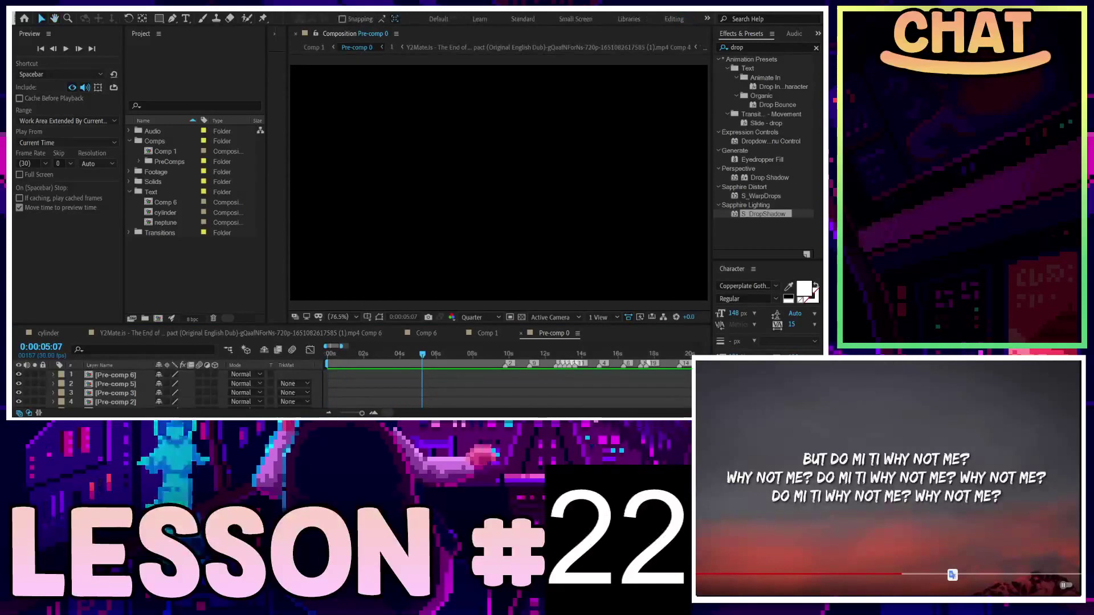
{"action": "left_click", "coordinate": [757, 45]}
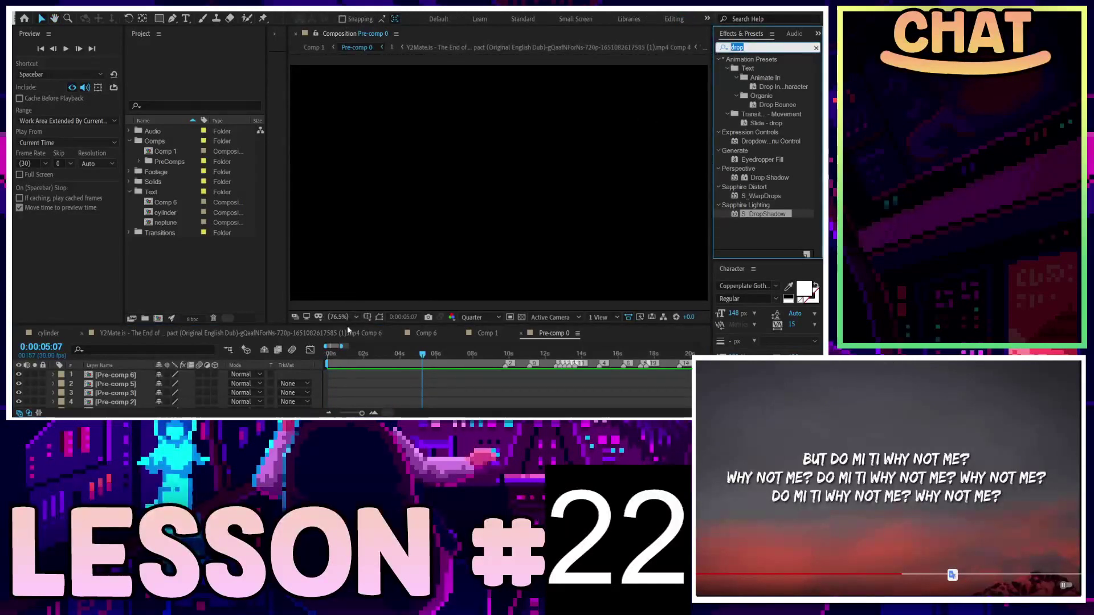
{"action": "left_click_drag", "start_coordinate": [347, 329], "coordinate": [348, 236]}
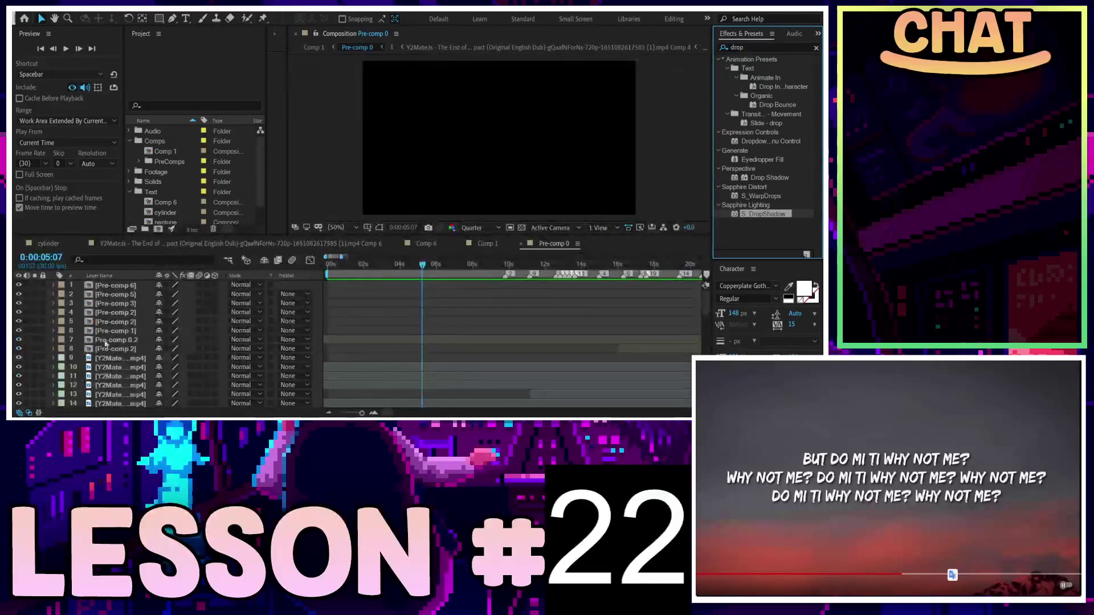
Step: Move the time indicator to 0:00:08:28 and duplicate the clip on layer 60
{"action": "key", "text": "Home"}
{"action": "scroll", "coordinate": [395, 338], "scroll_direction": "down", "scroll_amount": 15}
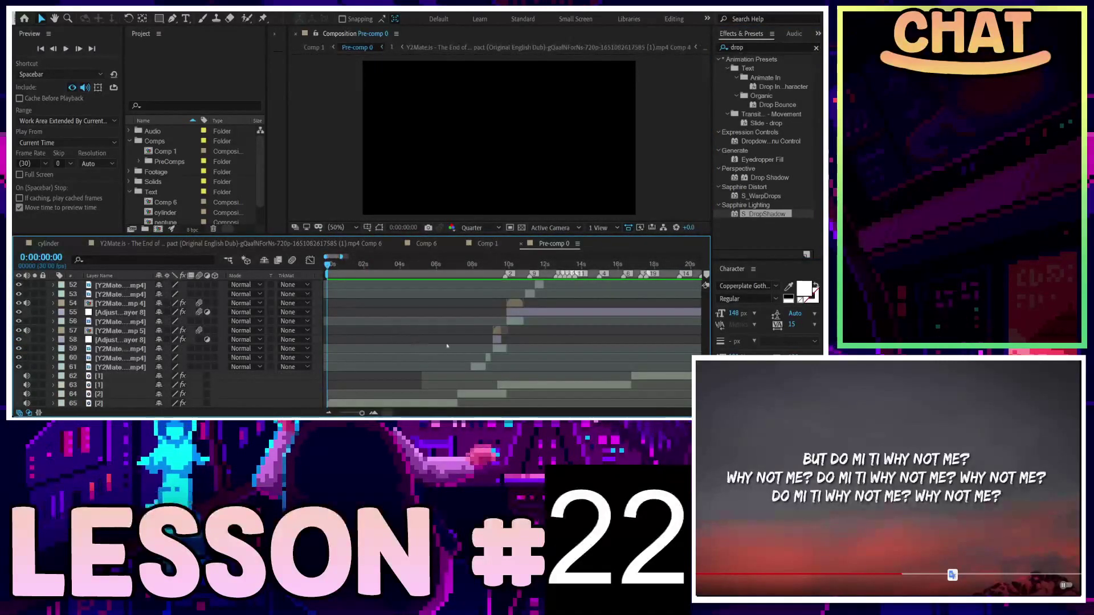
{"action": "scroll", "coordinate": [476, 262], "scroll_direction": "up", "scroll_amount": 4}
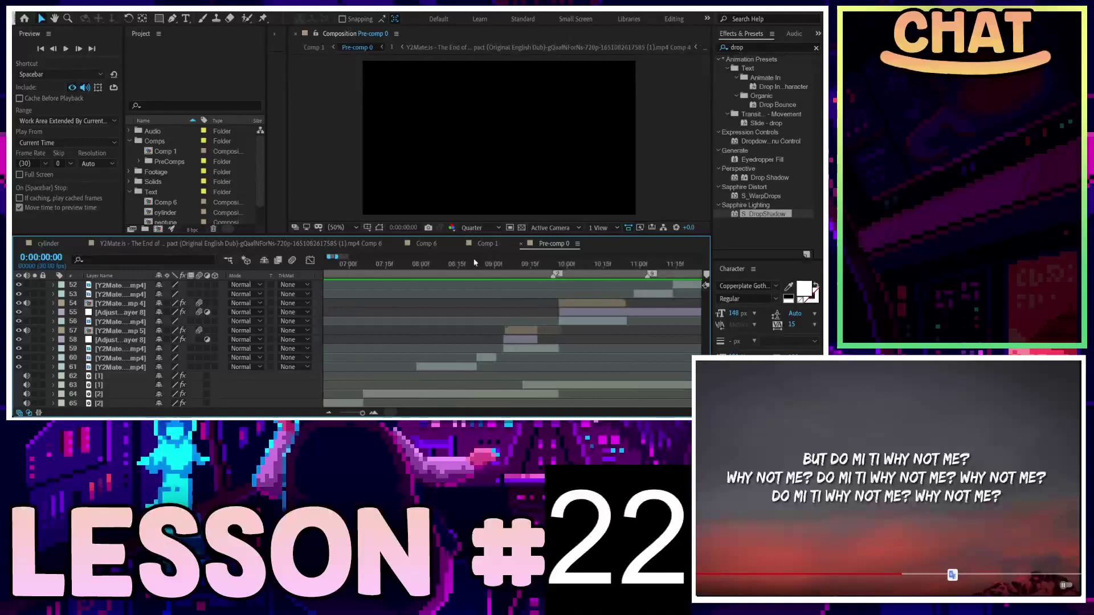
{"action": "left_click_drag", "start_coordinate": [489, 264], "coordinate": [490, 266]}
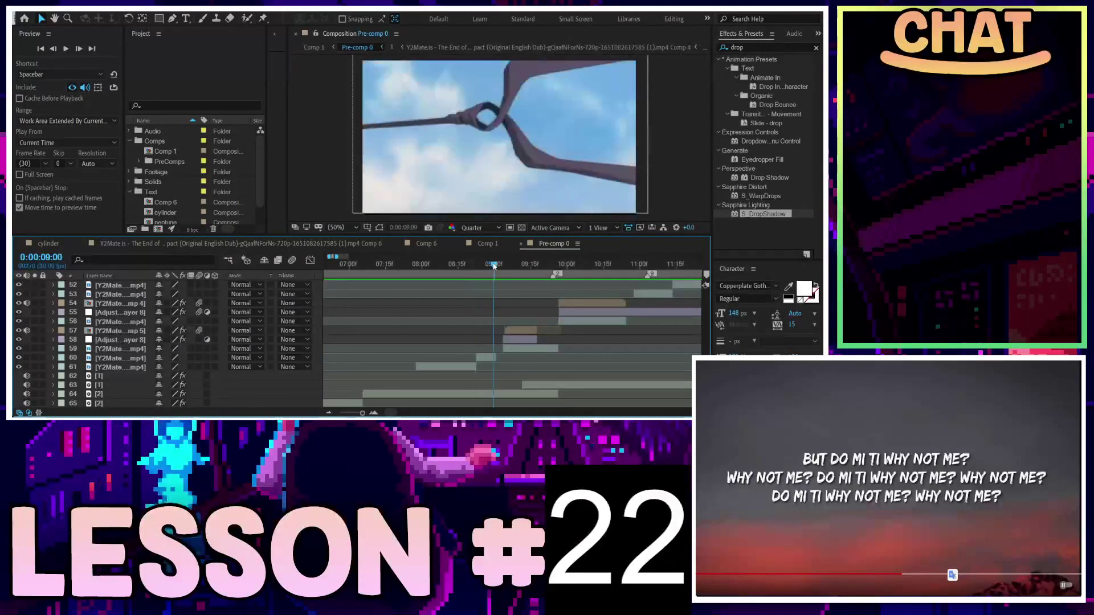
{"action": "left_click", "coordinate": [488, 360]}
{"action": "key", "text": "ctrl+d"}
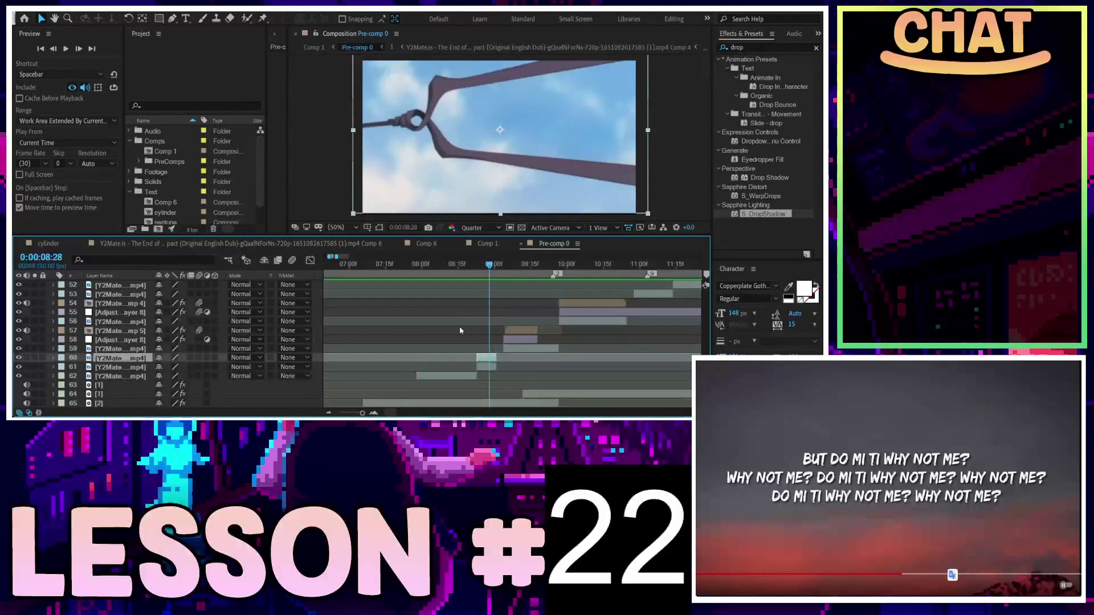
Step: Set layer 60's Opacity to 60%
{"action": "scroll", "coordinate": [504, 369], "scroll_direction": "up", "scroll_amount": 3, "text": "alt"}
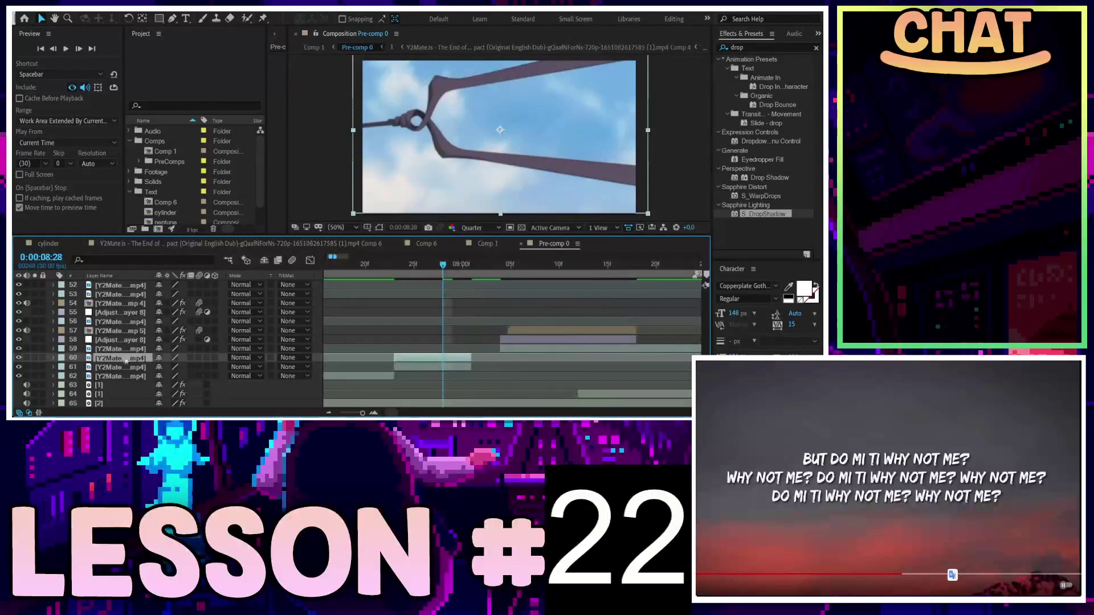
{"action": "left_click", "coordinate": [53, 358]}
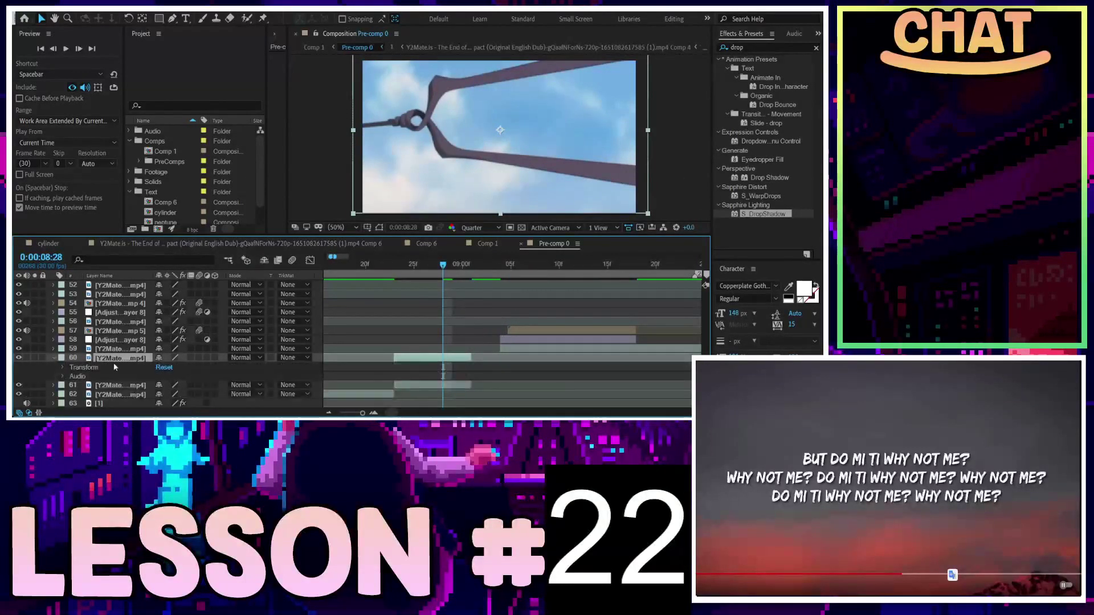
{"action": "key", "text": "t"}
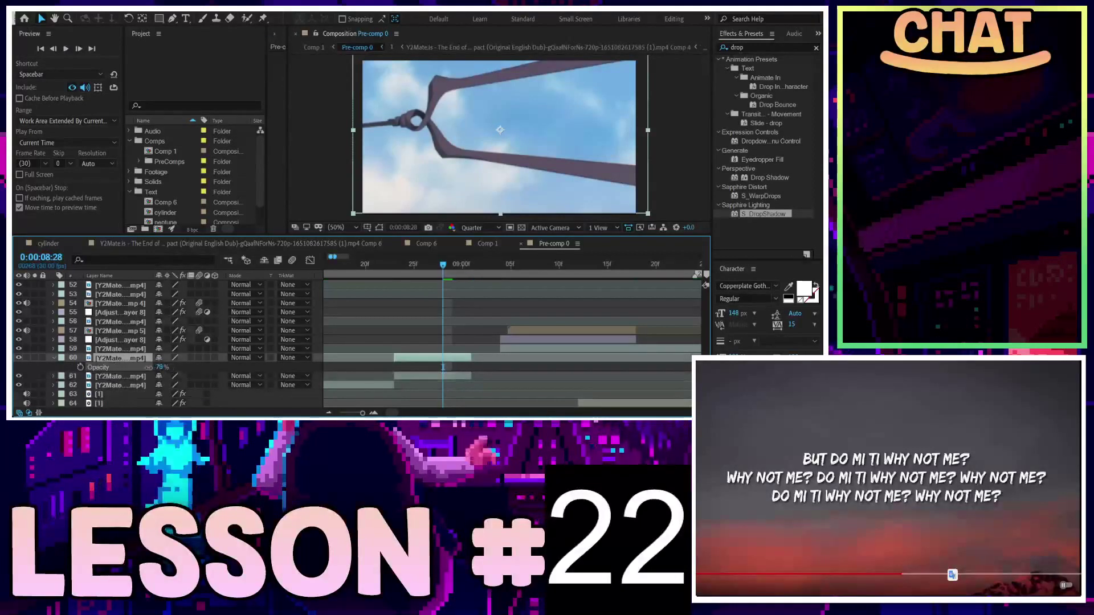
{"action": "left_click", "coordinate": [162, 366]}
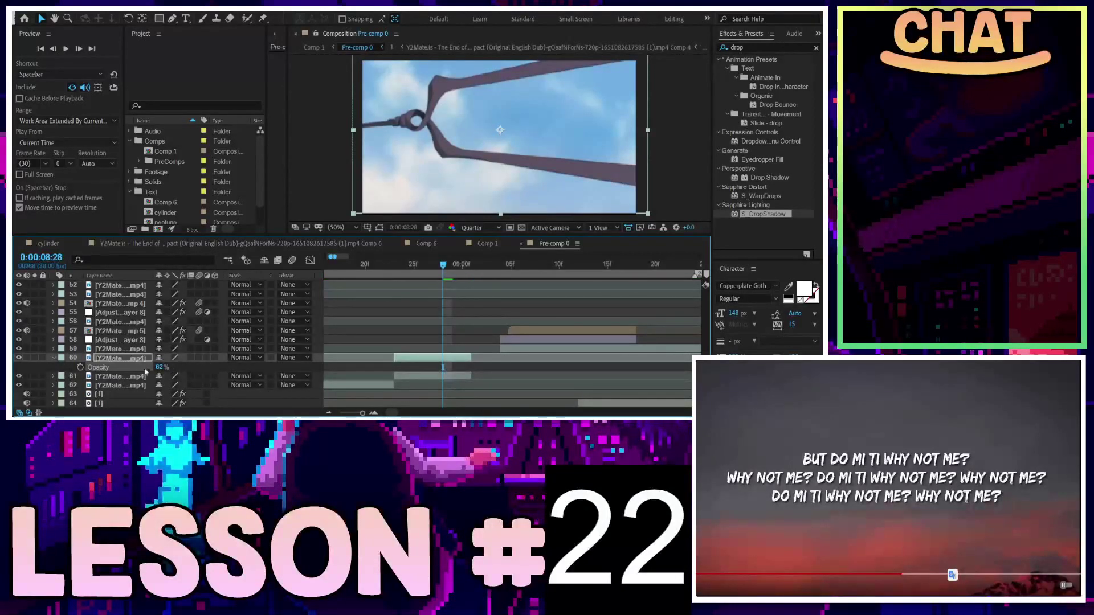
{"action": "type", "text": "60"}
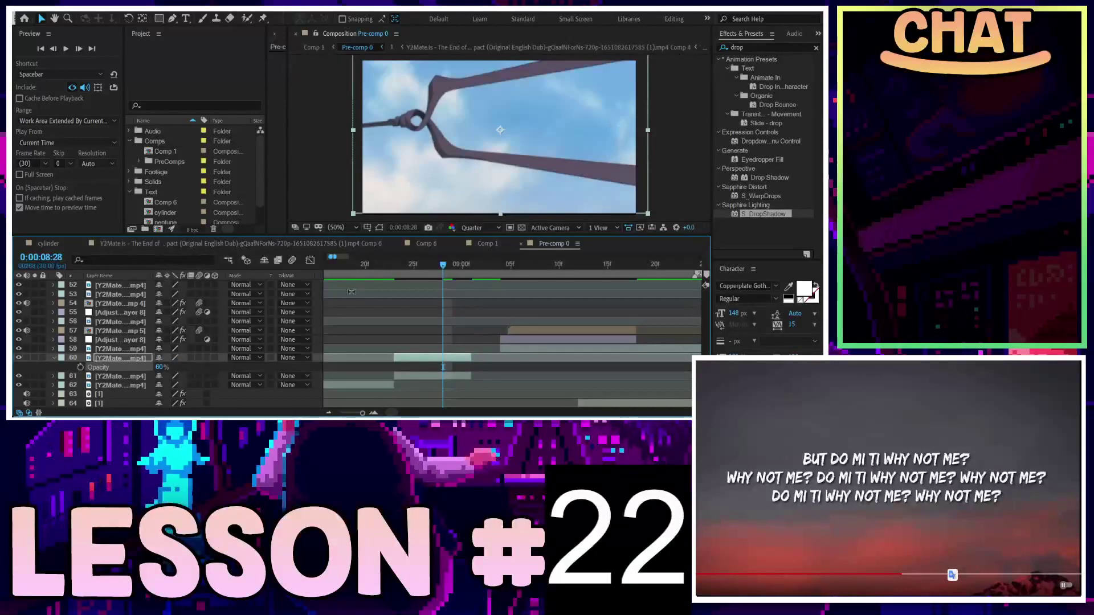
{"action": "double_click", "coordinate": [769, 47]}
Step: Apply Lumetri Color to layer 60 and set its Input LUT to None
{"action": "type", "text": "lume"}
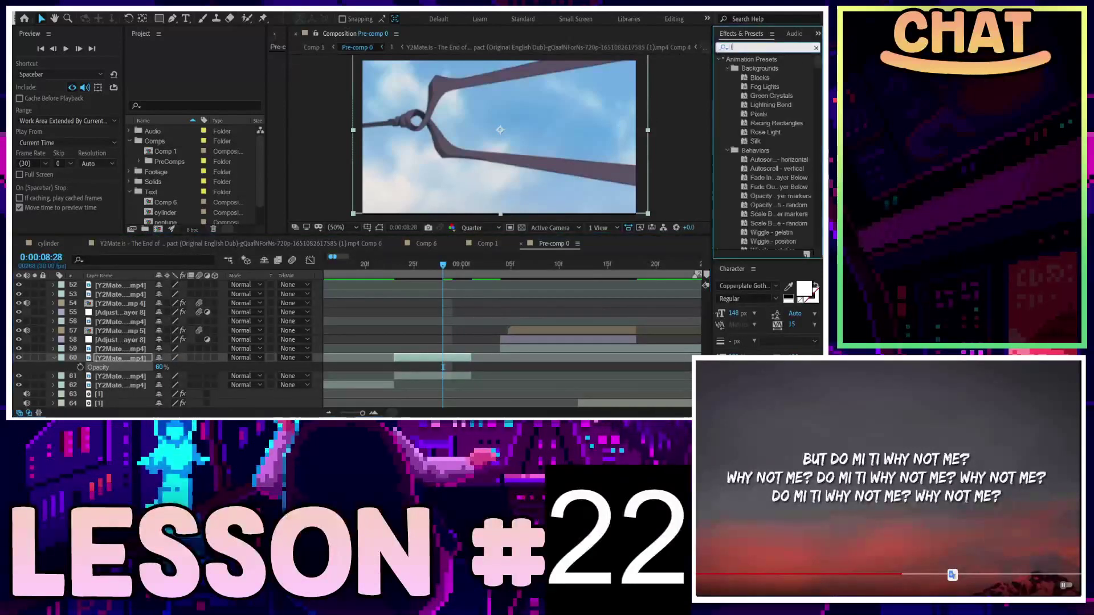
{"action": "left_click_drag", "start_coordinate": [770, 68], "coordinate": [439, 359]}
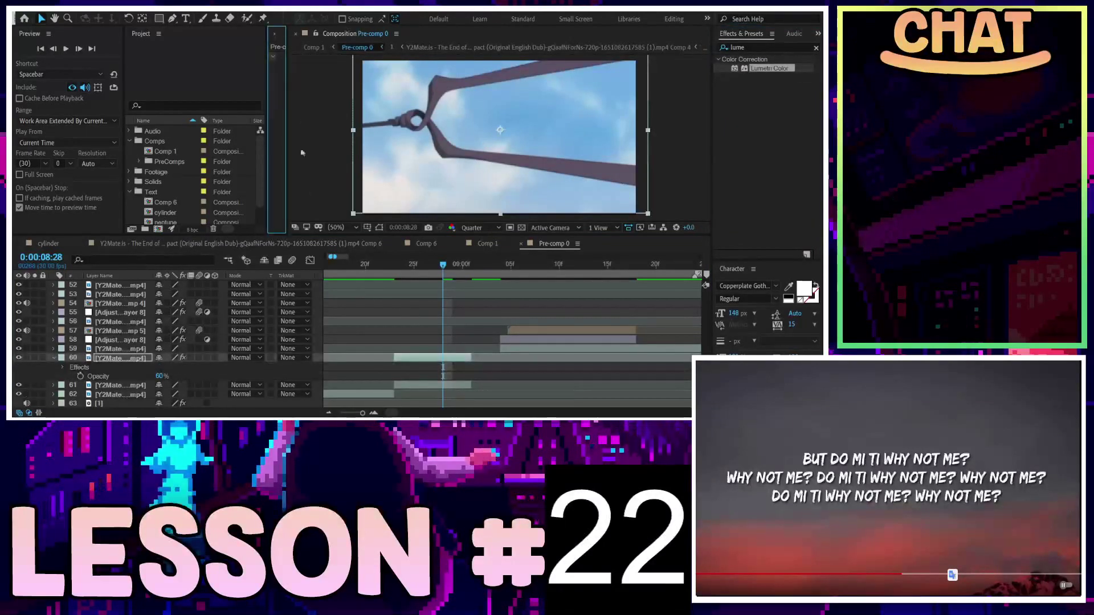
{"action": "left_click_drag", "start_coordinate": [287, 94], "coordinate": [431, 94]}
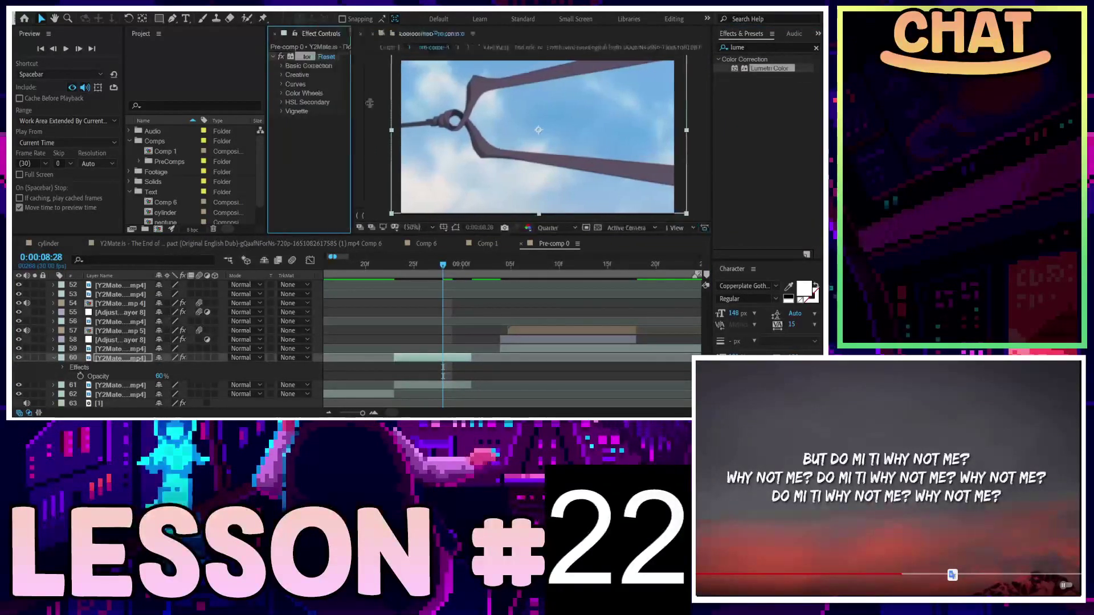
{"action": "left_click", "coordinate": [282, 66]}
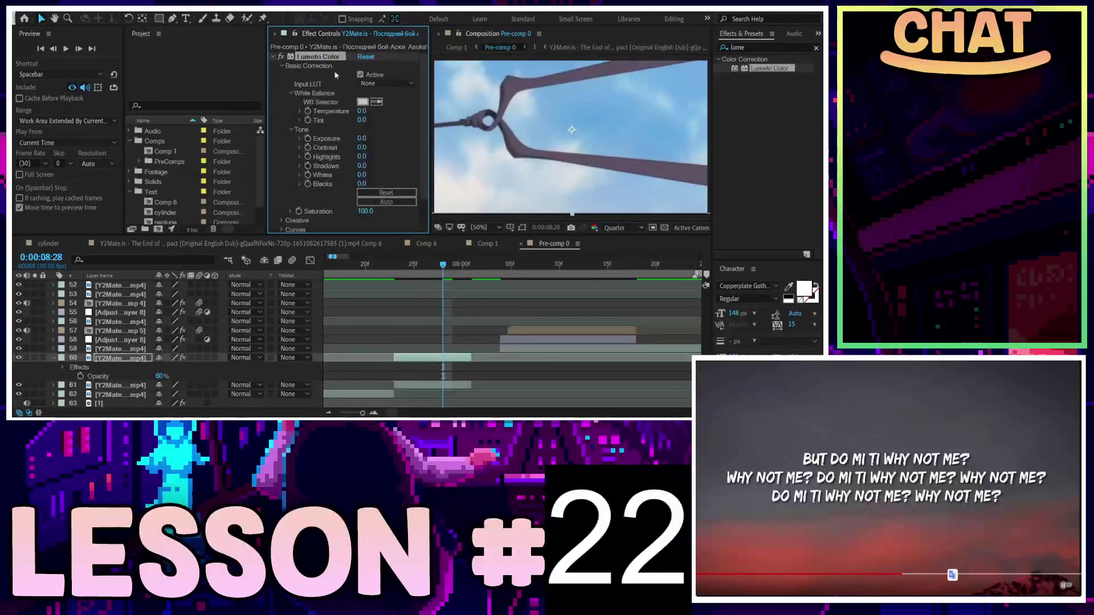
{"action": "left_click", "coordinate": [406, 133]}
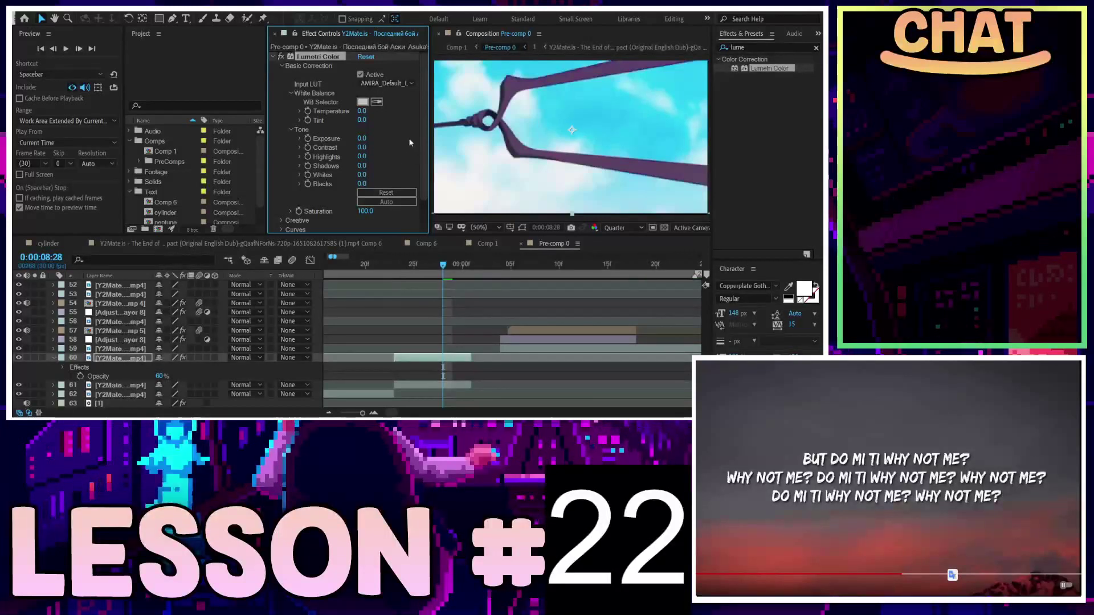
{"action": "left_click", "coordinate": [386, 84]}
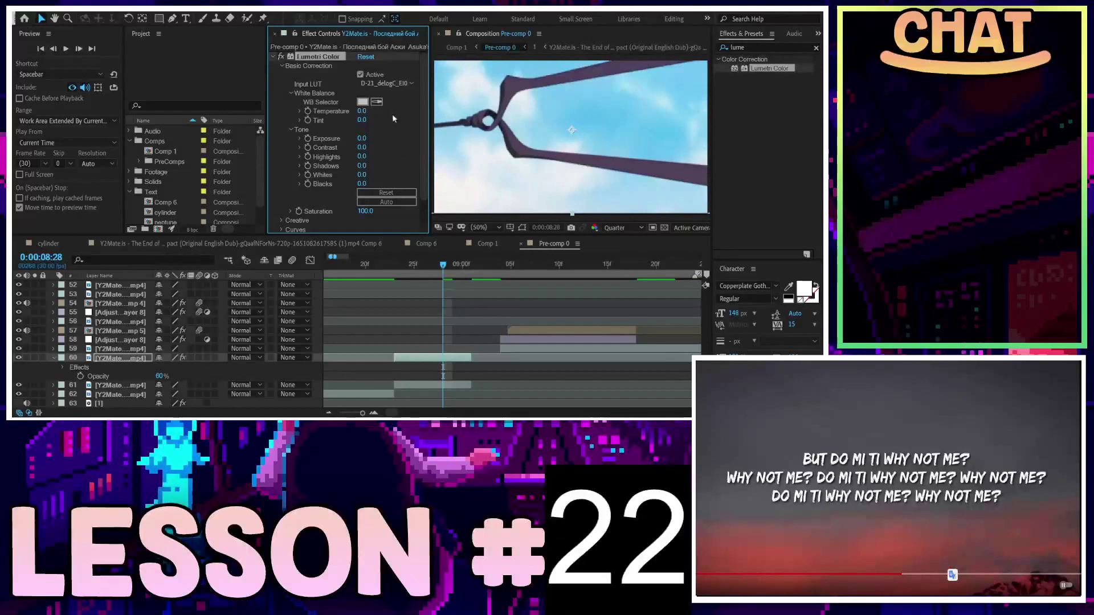
{"action": "left_click", "coordinate": [372, 81]}
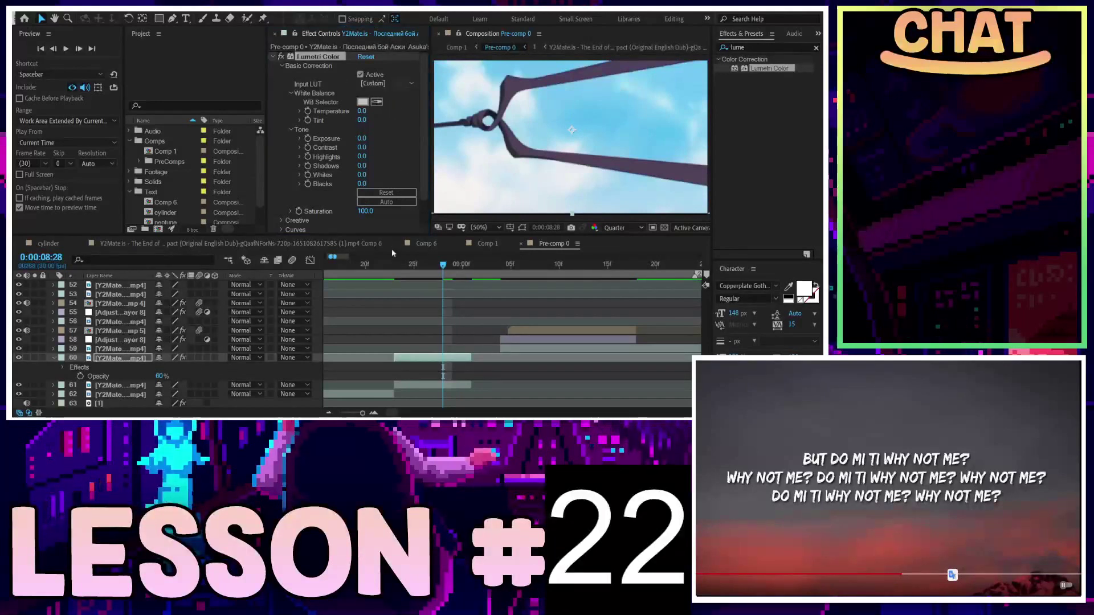
{"action": "key", "text": "Escape"}
Step: Shape the Lumetri RGB curve into an S-curve for stronger contrast
{"action": "left_click", "coordinate": [282, 67]}
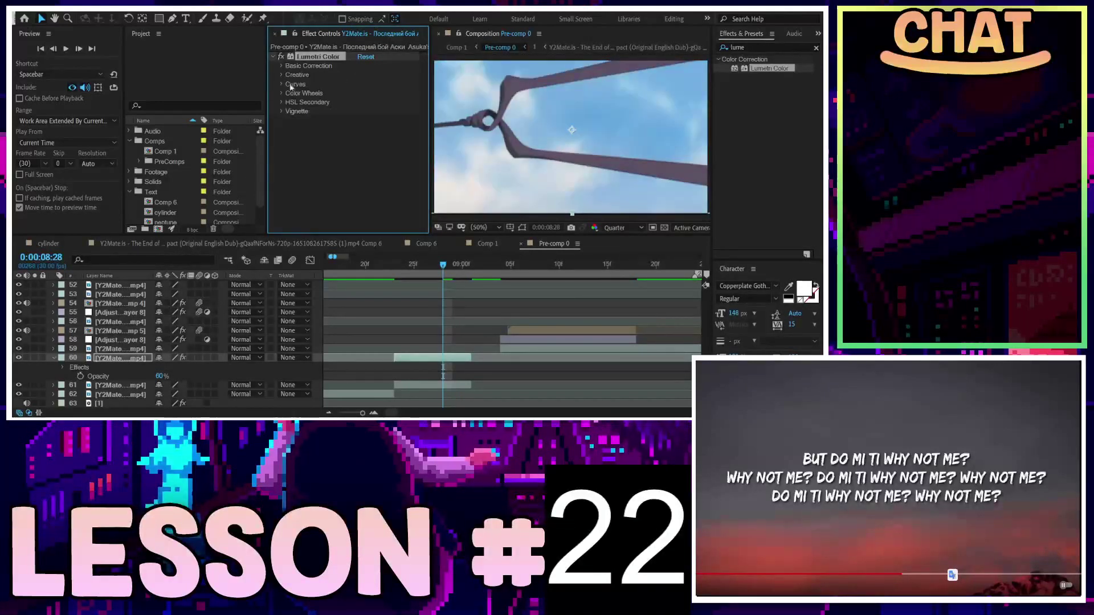
{"action": "left_click", "coordinate": [281, 84]}
{"action": "mouse_move", "coordinate": [363, 169]}
{"action": "left_mouse_down"}
{"action": "mouse_move", "coordinate": [384, 189]}
{"action": "mouse_move", "coordinate": [346, 209]}
{"action": "left_mouse_up"}
{"action": "left_click_drag", "start_coordinate": [382, 167], "coordinate": [377, 144]}
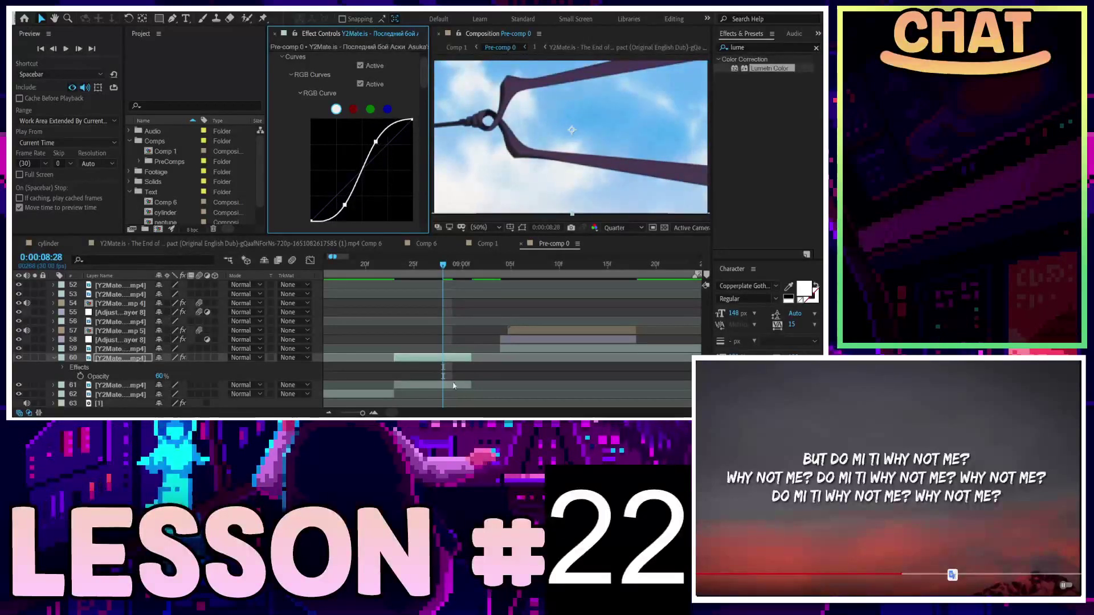
Step: Scale layer 60 to 83% and shift its clip later in time
{"action": "left_click", "coordinate": [154, 376]}
{"action": "key", "text": "s"}
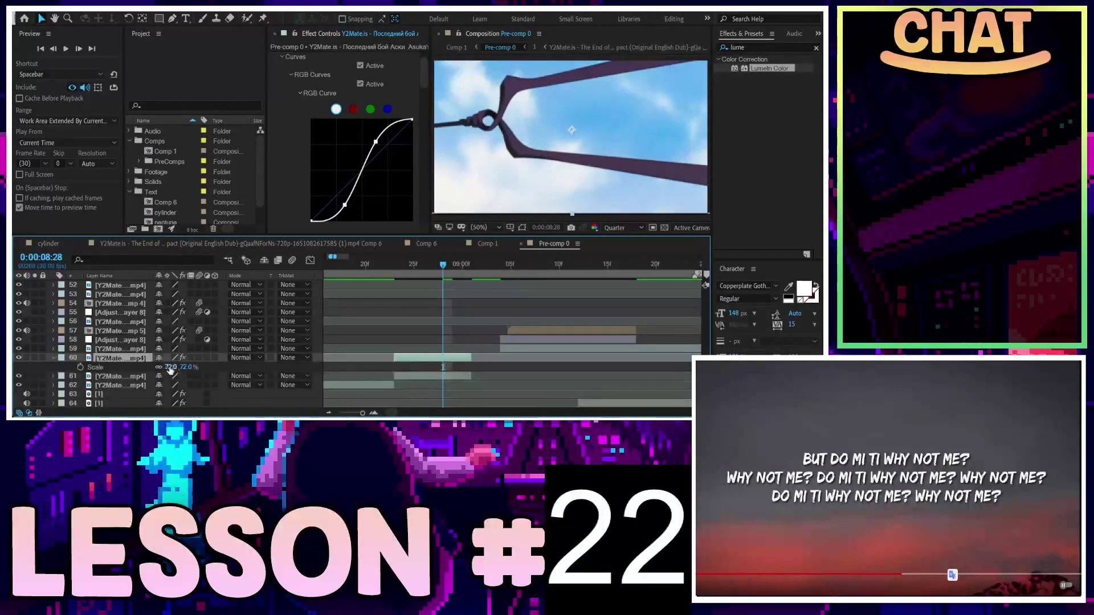
{"action": "left_click_drag", "start_coordinate": [171, 368], "coordinate": [167, 367]}
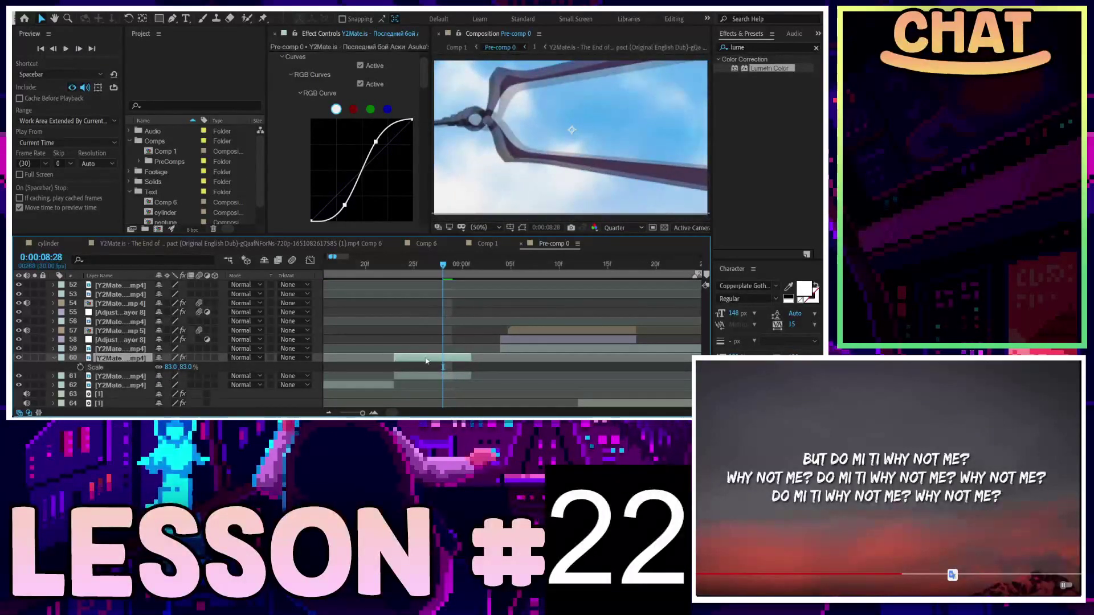
{"action": "mouse_move", "coordinate": [422, 358]}
{"action": "left_mouse_down"}
{"action": "mouse_move", "coordinate": [479, 359]}
{"action": "mouse_move", "coordinate": [425, 353]}
{"action": "left_mouse_up"}
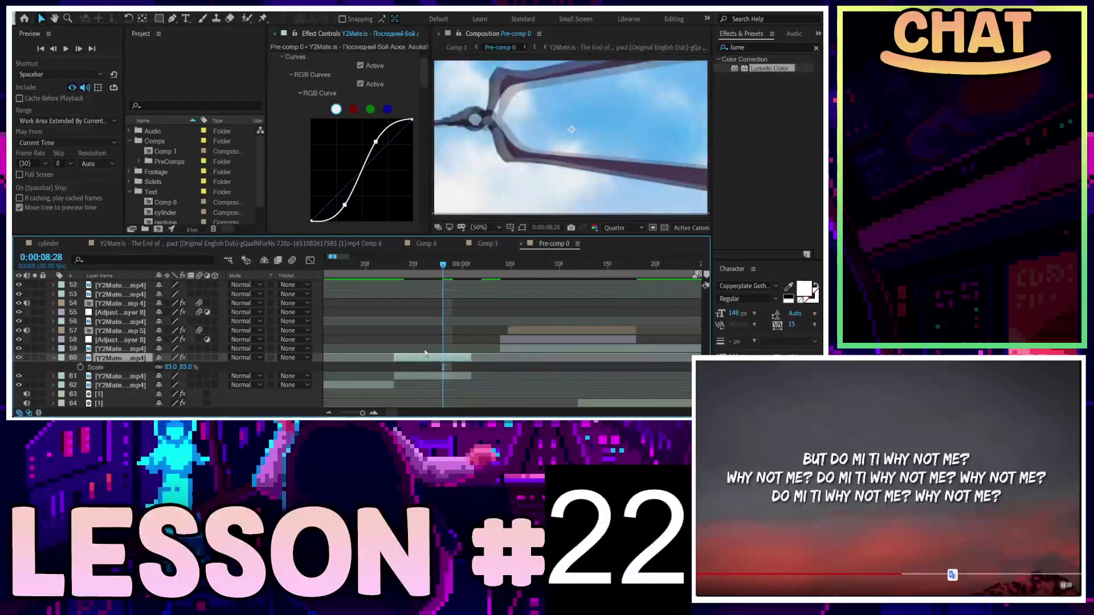
{"action": "left_click", "coordinate": [449, 266]}
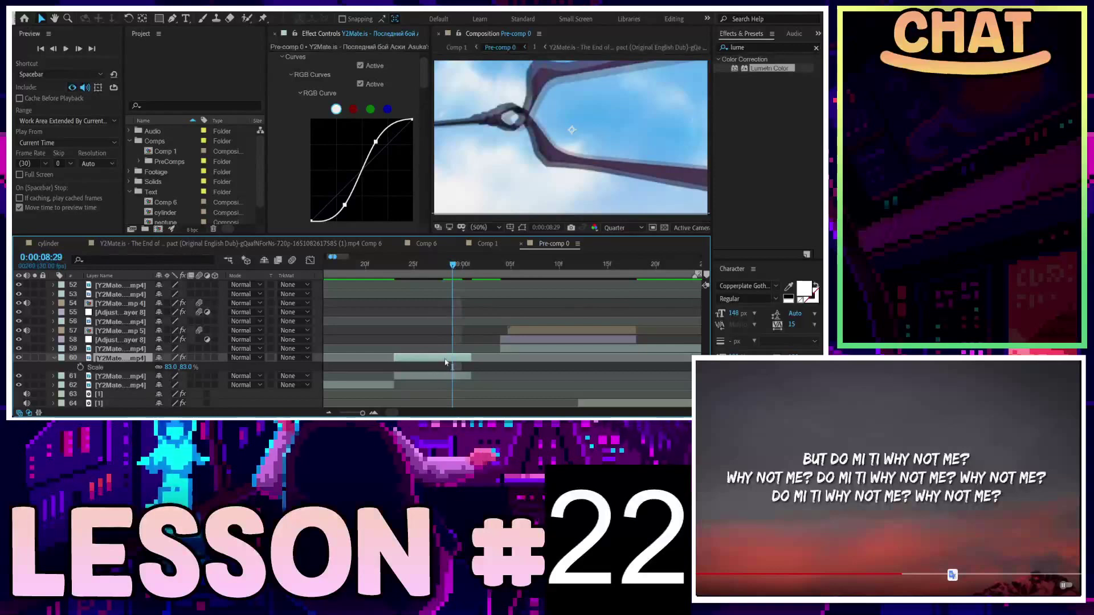
{"action": "key", "text": "ctrl+shift+d"}
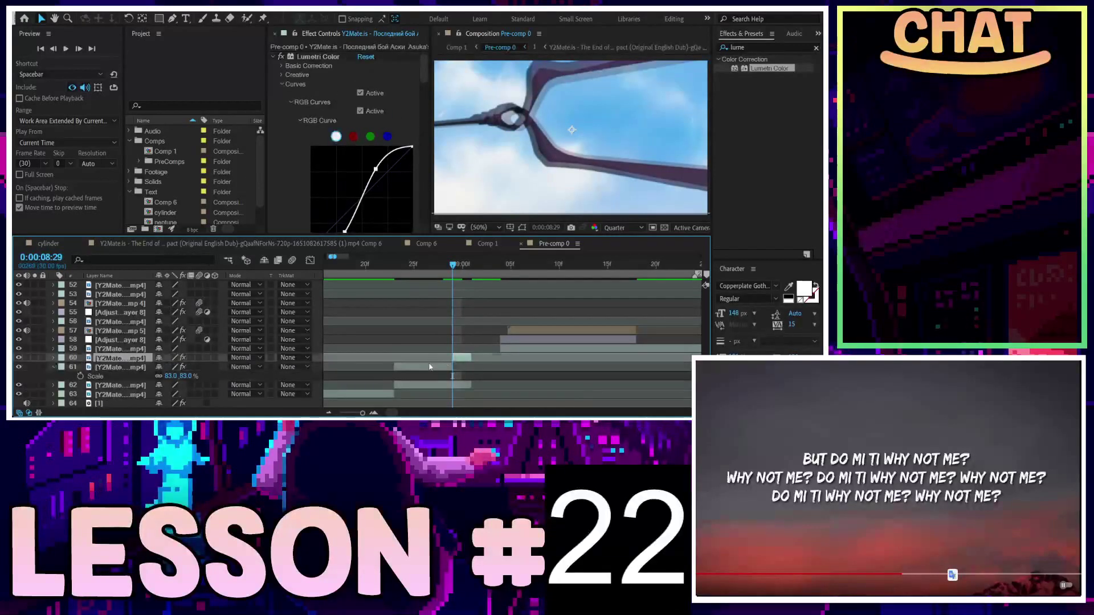
{"action": "key", "text": "ctrl+z"}
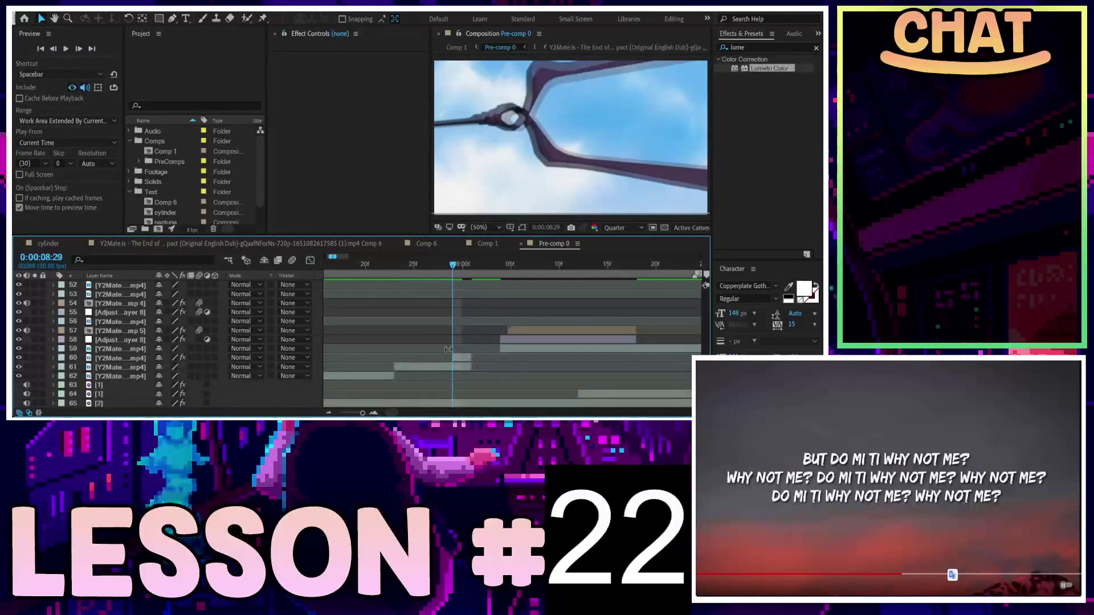
Step: Extend layer 60's start to 0:00:08:23 and preview the cut
{"action": "left_click", "coordinate": [365, 265]}
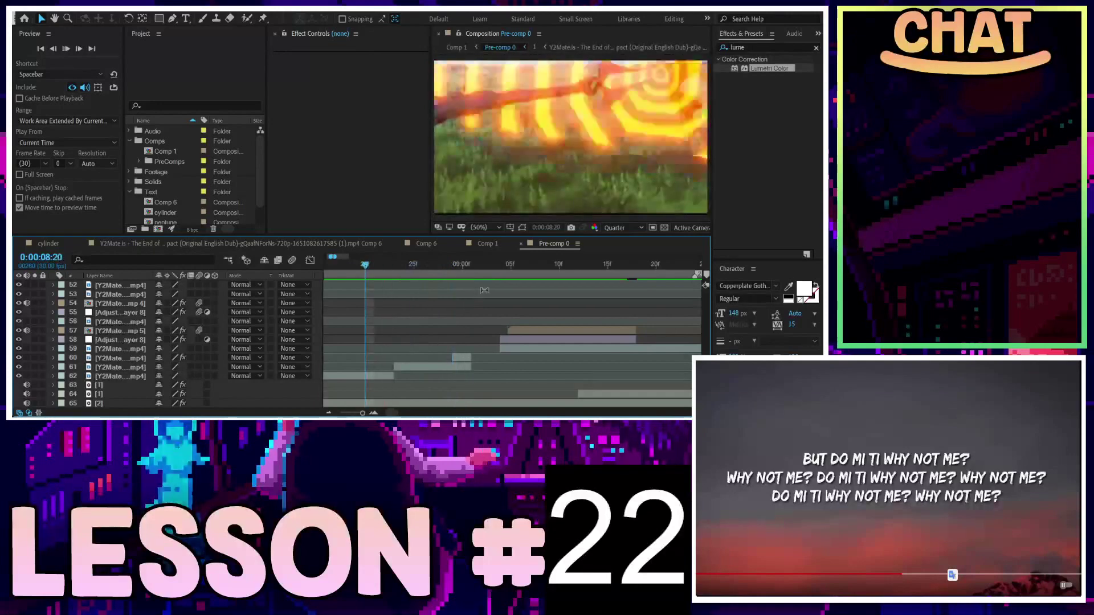
{"action": "key", "text": "space"}
{"action": "left_click", "coordinate": [398, 266]}
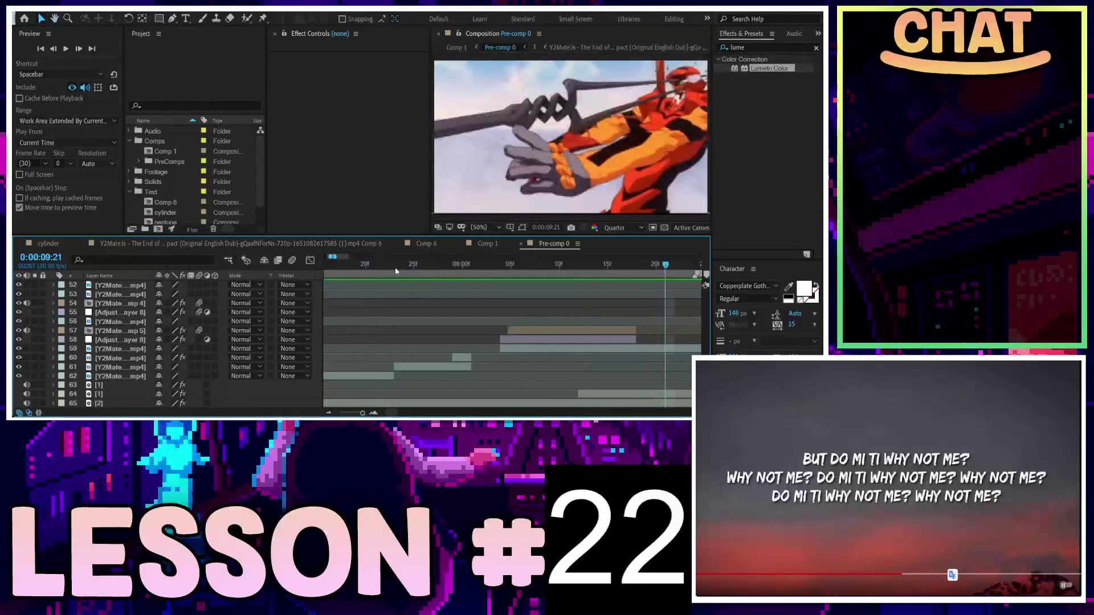
{"action": "key", "text": "Page_Up"}
{"action": "left_click_drag", "start_coordinate": [453, 359], "coordinate": [399, 359]}
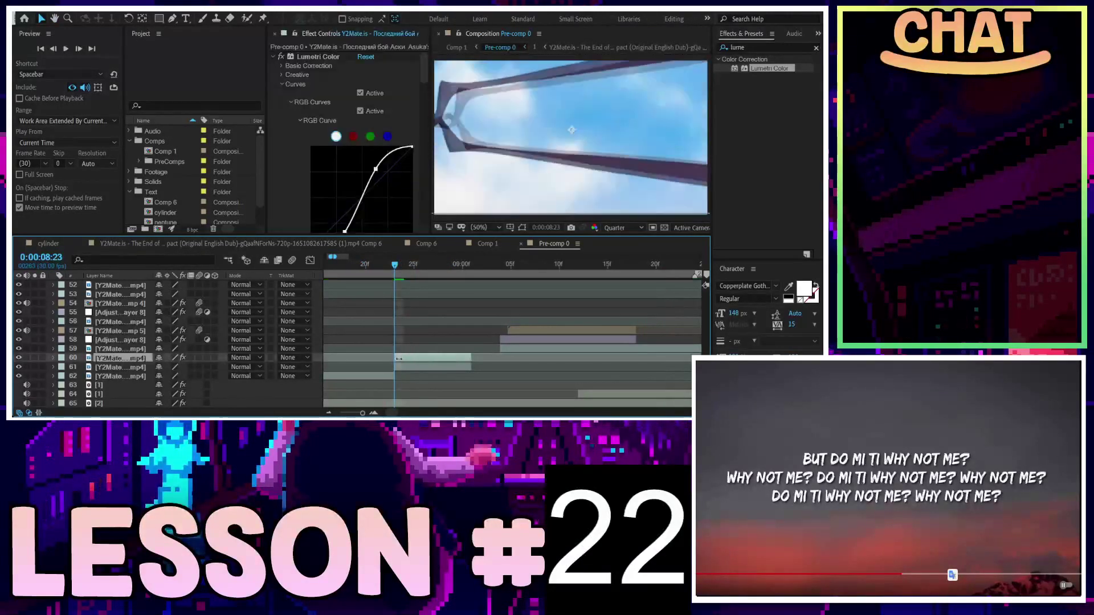
{"action": "key", "text": "space"}
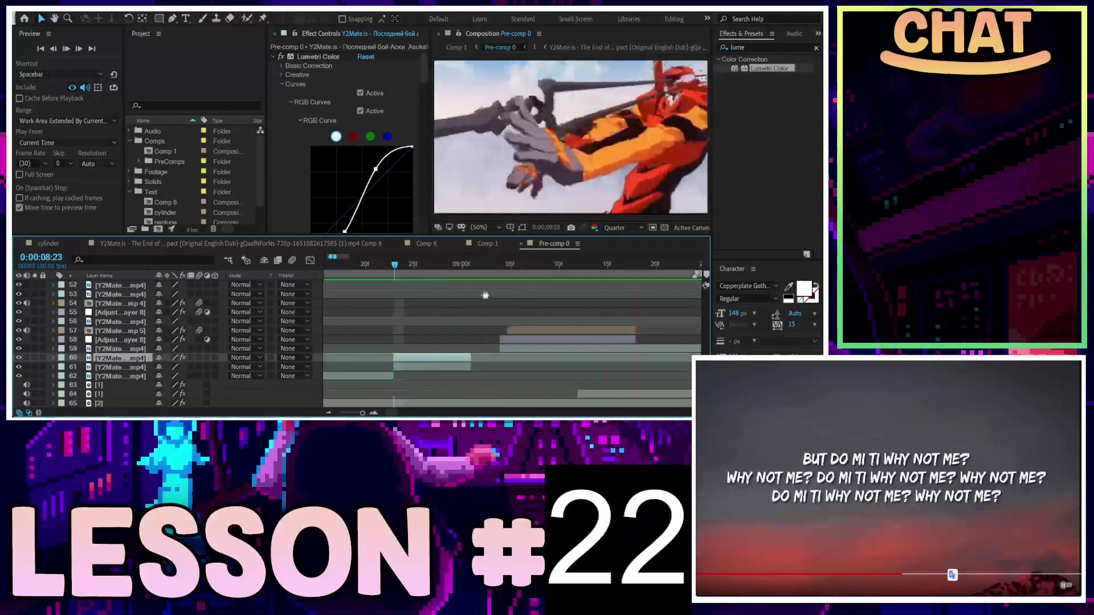
{"action": "left_click", "coordinate": [385, 264]}
{"action": "key", "text": "space"}
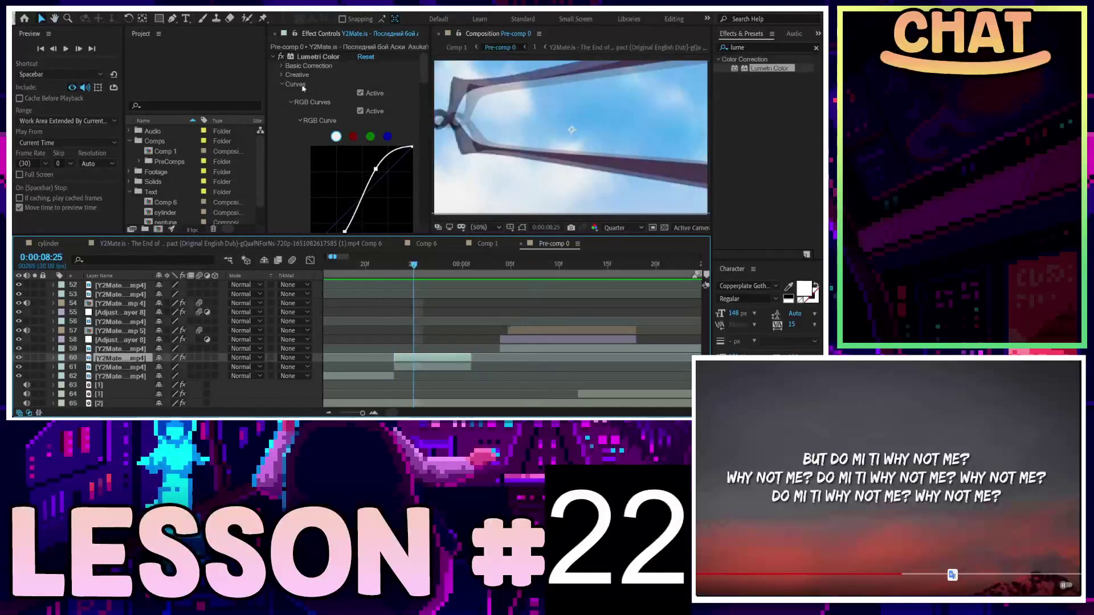
Step: Tint midtones pink and shadows magenta, add a vignette, then delete the Lumetri Color effect
{"action": "left_click", "coordinate": [281, 84]}
{"action": "left_click", "coordinate": [281, 93]}
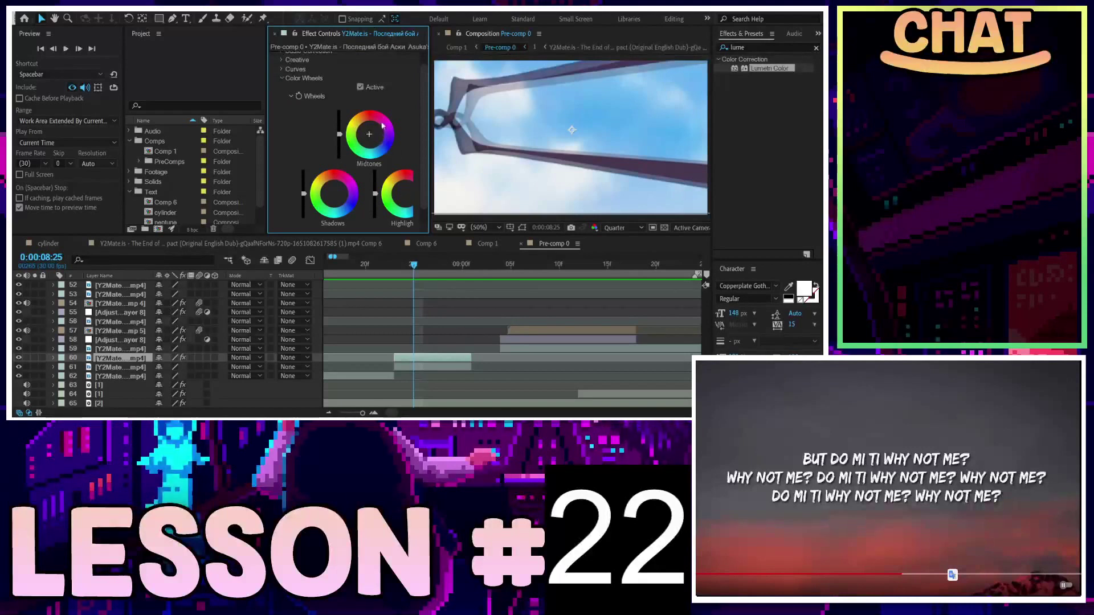
{"action": "left_click_drag", "start_coordinate": [369, 134], "coordinate": [382, 124]}
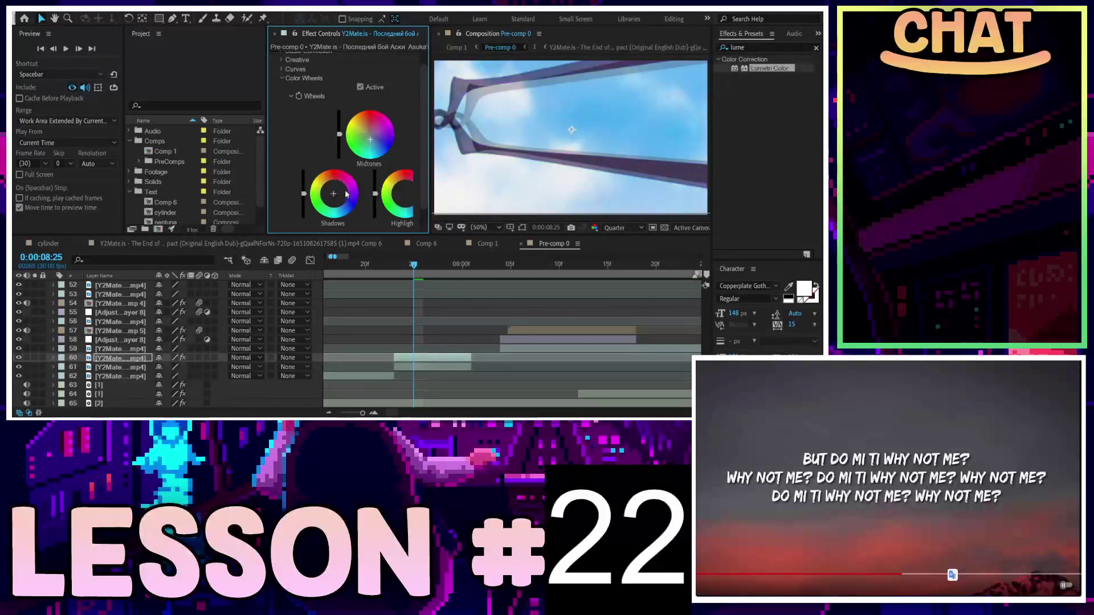
{"action": "left_click_drag", "start_coordinate": [334, 194], "coordinate": [346, 184]}
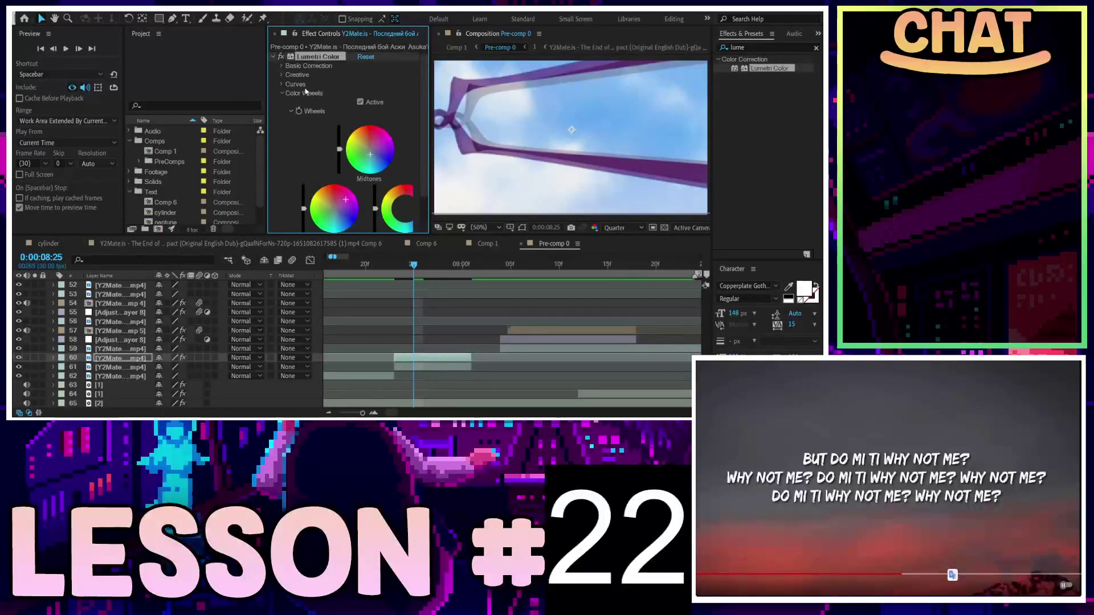
{"action": "left_click", "coordinate": [282, 78]}
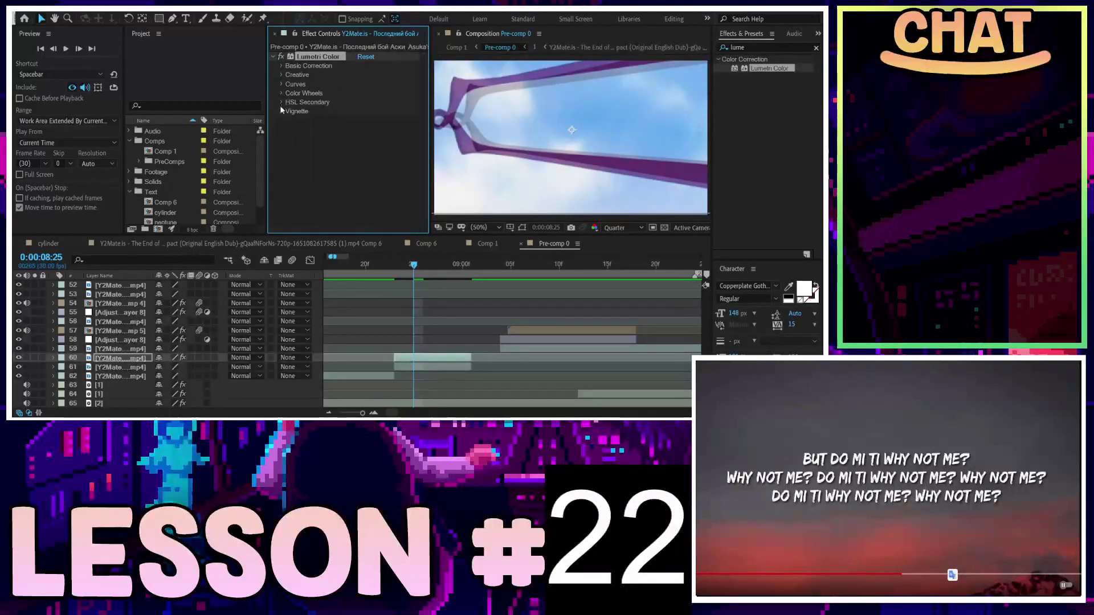
{"action": "left_click", "coordinate": [282, 112]}
{"action": "left_click_drag", "start_coordinate": [380, 130], "coordinate": [406, 129]}
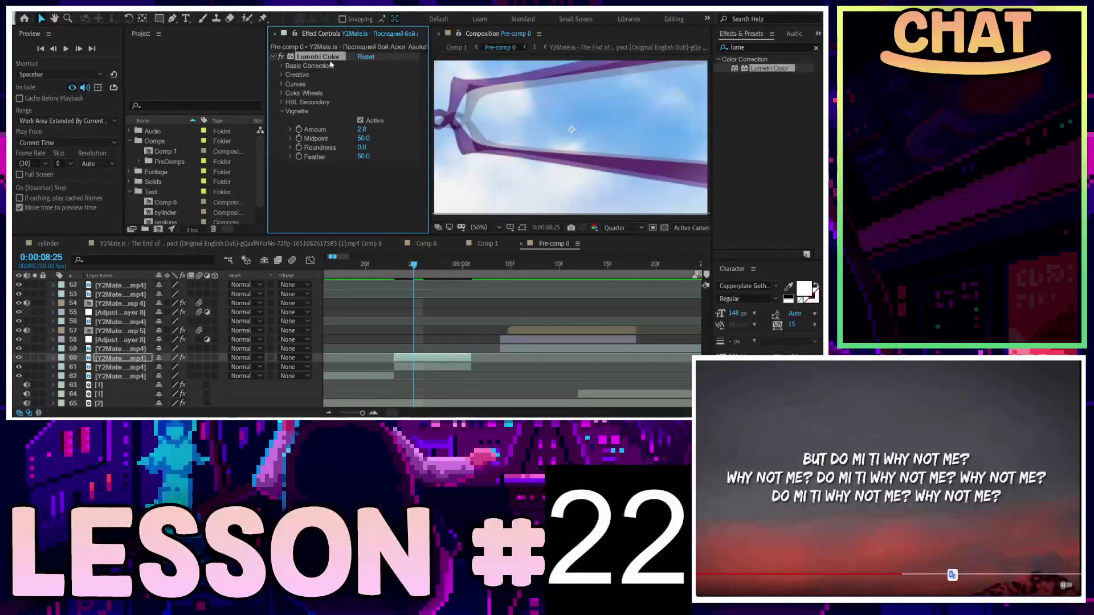
{"action": "key", "text": "Delete"}
Step: Try S_GlowEdges on layer 60 with a red glow colour, then remove it
{"action": "double_click", "coordinate": [738, 47]}
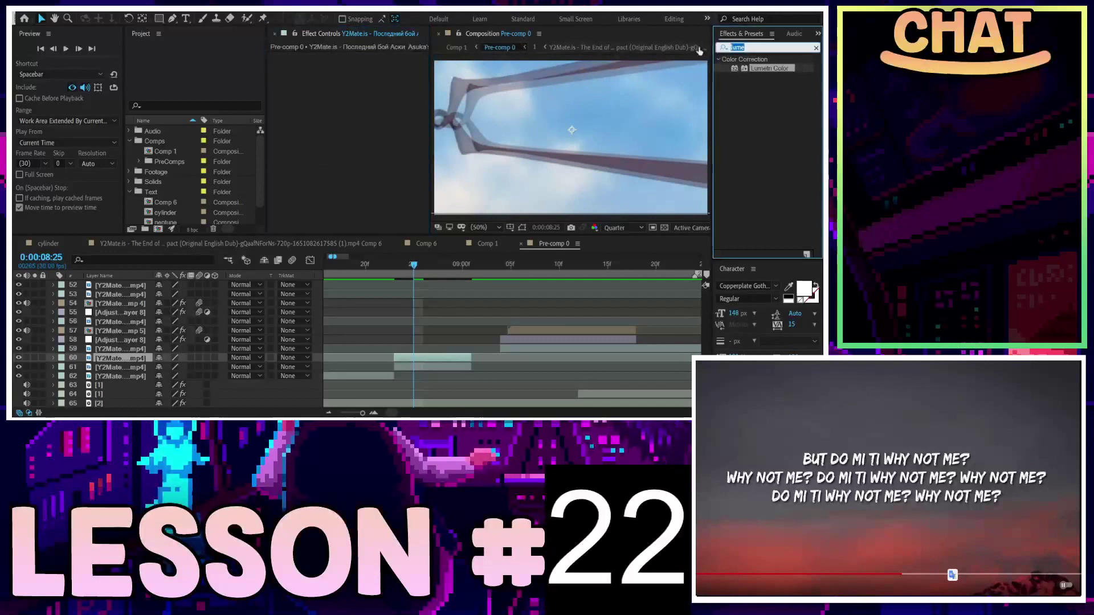
{"action": "type", "text": "glow"}
{"action": "scroll", "coordinate": [782, 231], "scroll_direction": "down", "scroll_amount": 1}
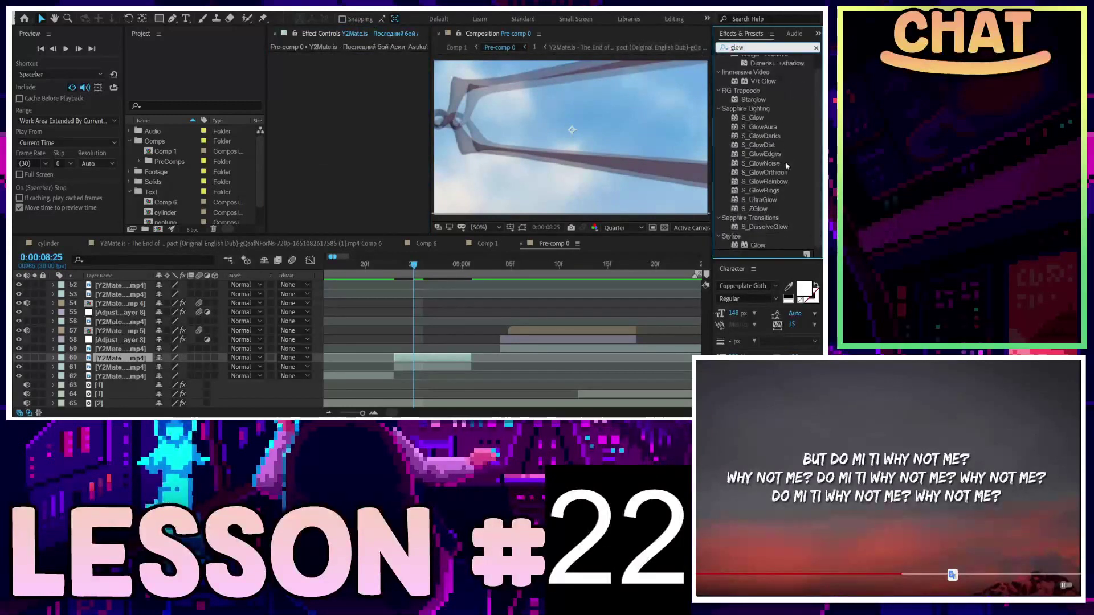
{"action": "left_click", "coordinate": [781, 227]}
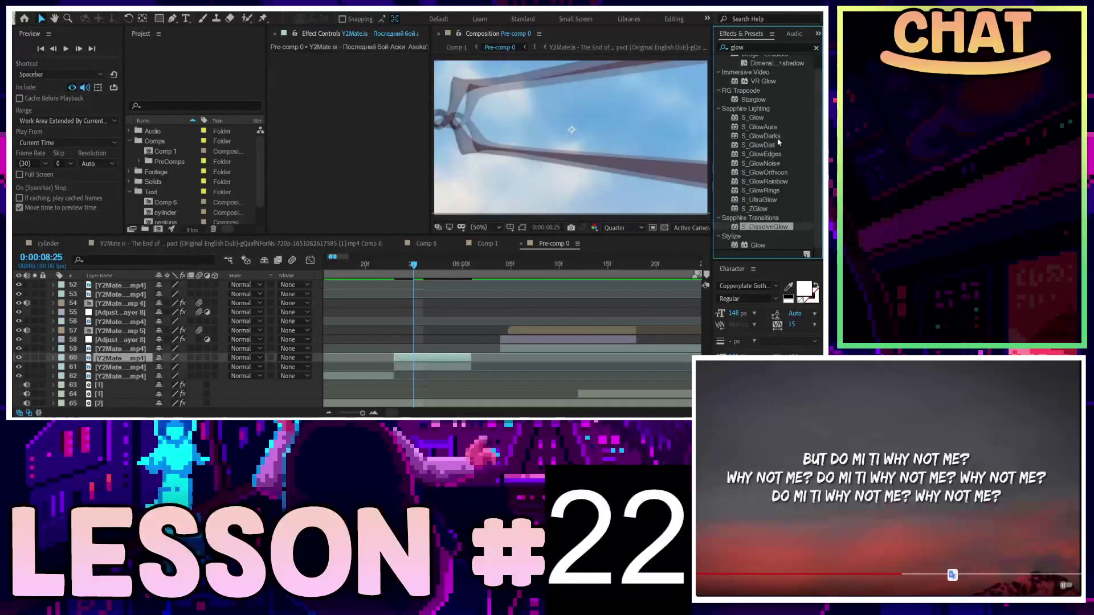
{"action": "left_click", "coordinate": [771, 164]}
{"action": "left_click", "coordinate": [775, 155]}
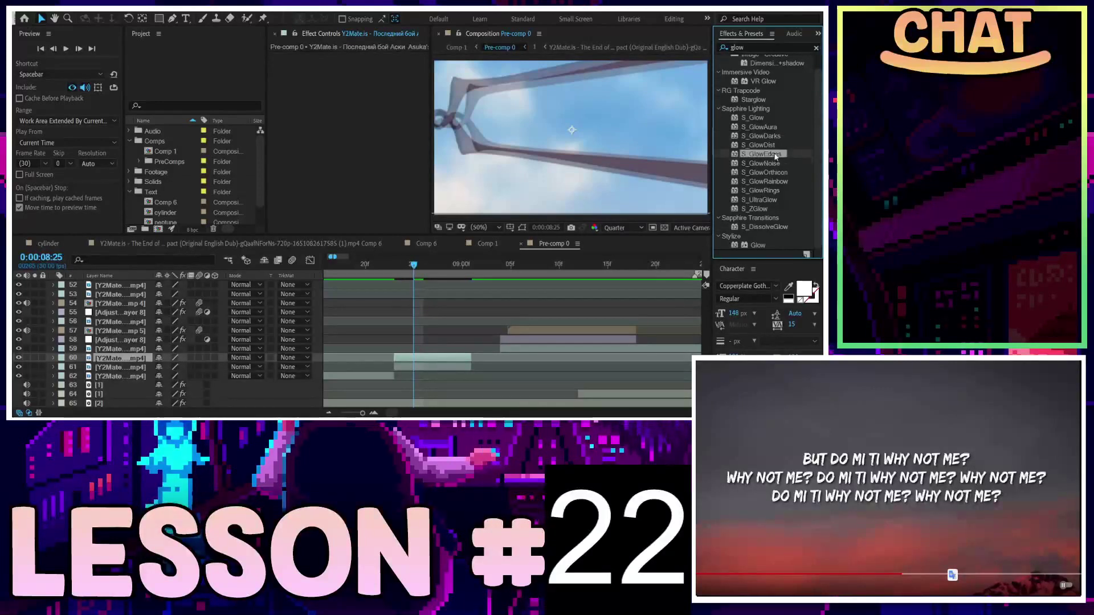
{"action": "left_click_drag", "start_coordinate": [774, 160], "coordinate": [428, 357]}
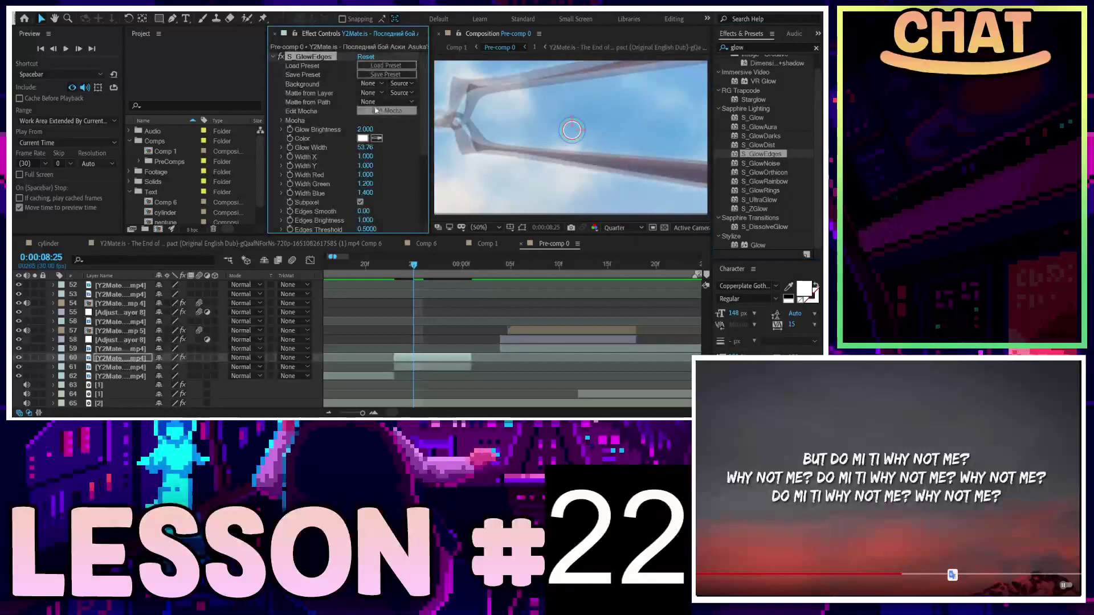
{"action": "left_click", "coordinate": [363, 139]}
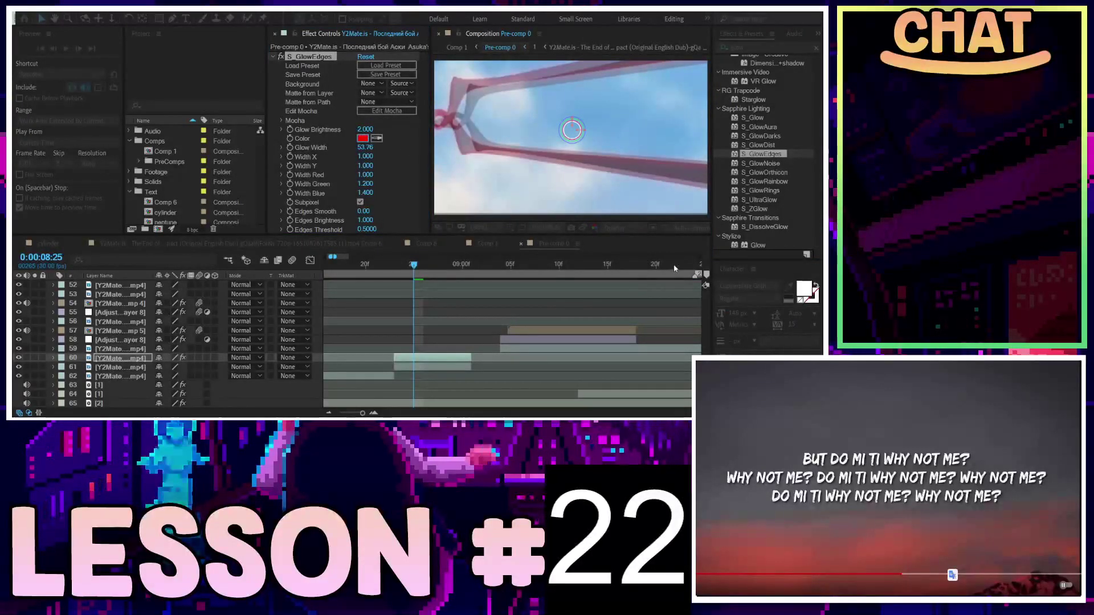
{"action": "key", "text": "Return"}
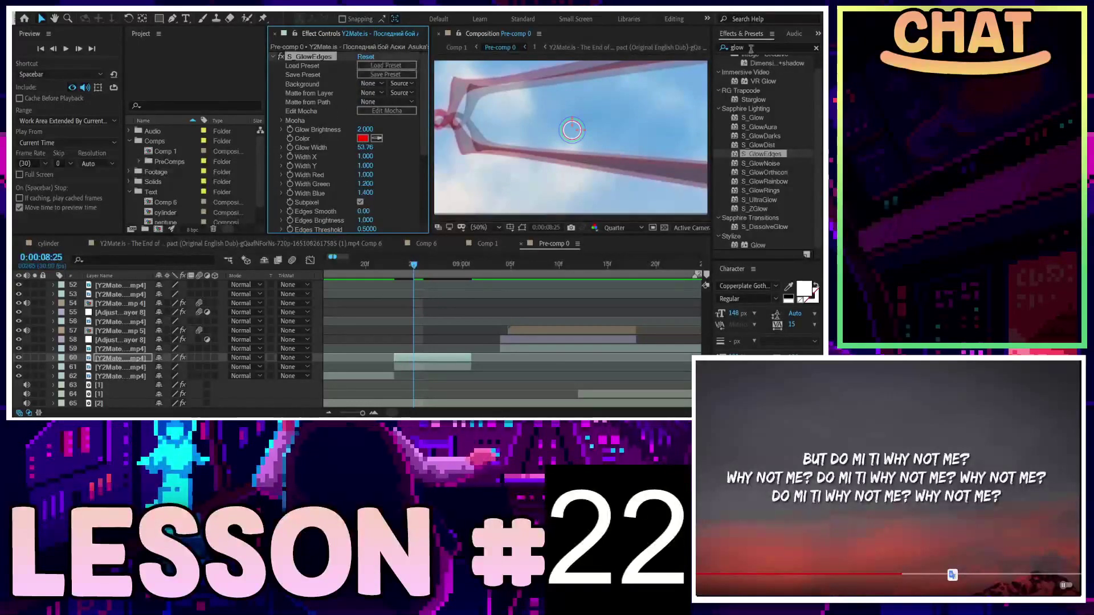
{"action": "left_click", "coordinate": [313, 57]}
{"action": "key", "text": "Delete"}
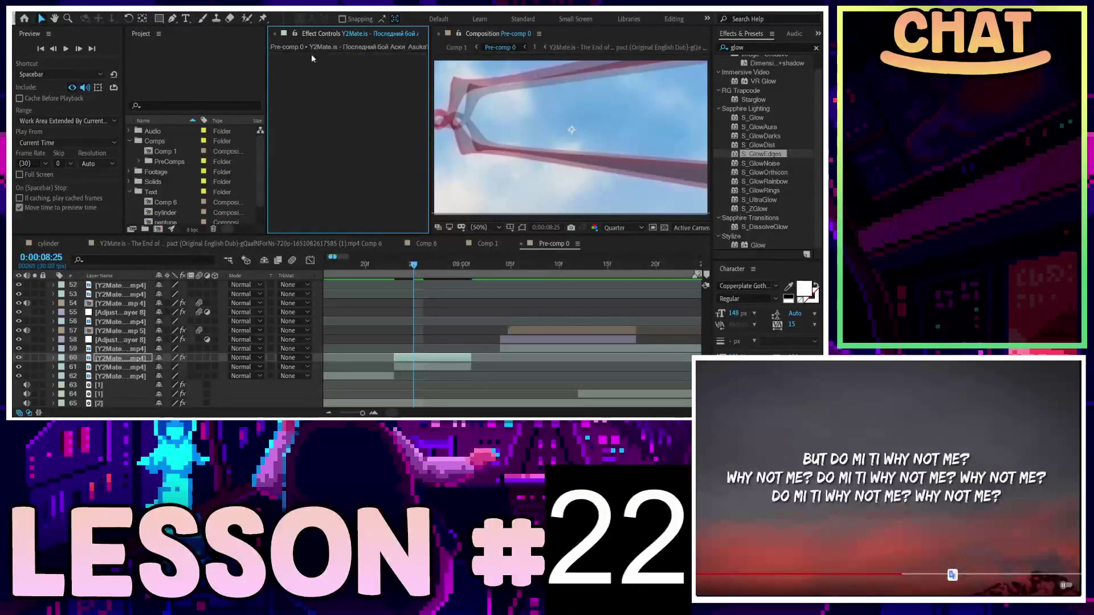
Step: Apply S_ZGlow to layer 60 with a red glow Color and set its Color Near
{"action": "left_click", "coordinate": [767, 210]}
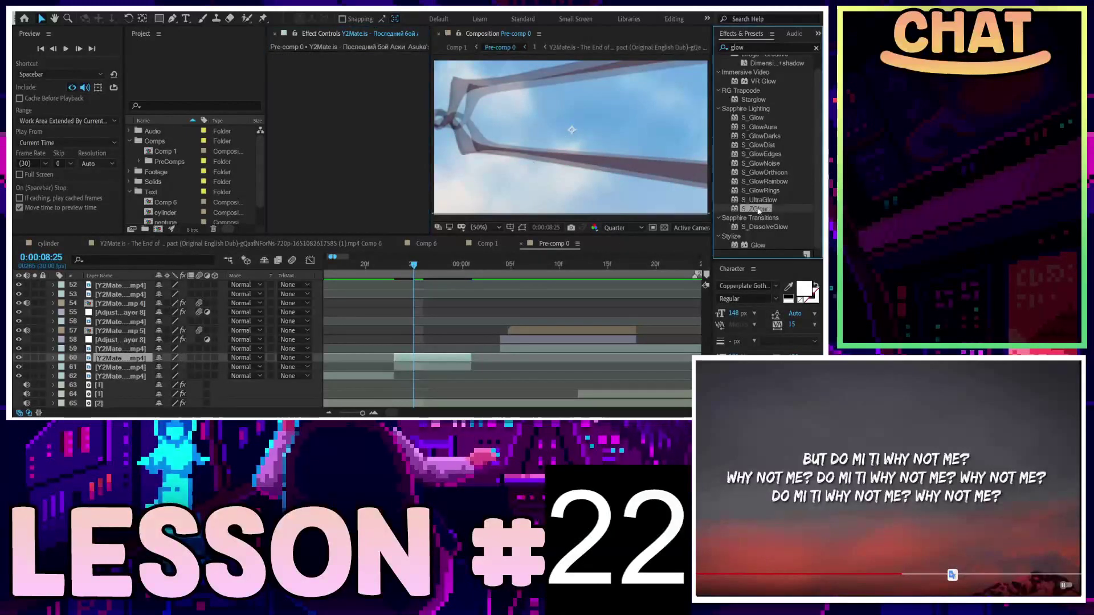
{"action": "left_click_drag", "start_coordinate": [758, 210], "coordinate": [131, 358]}
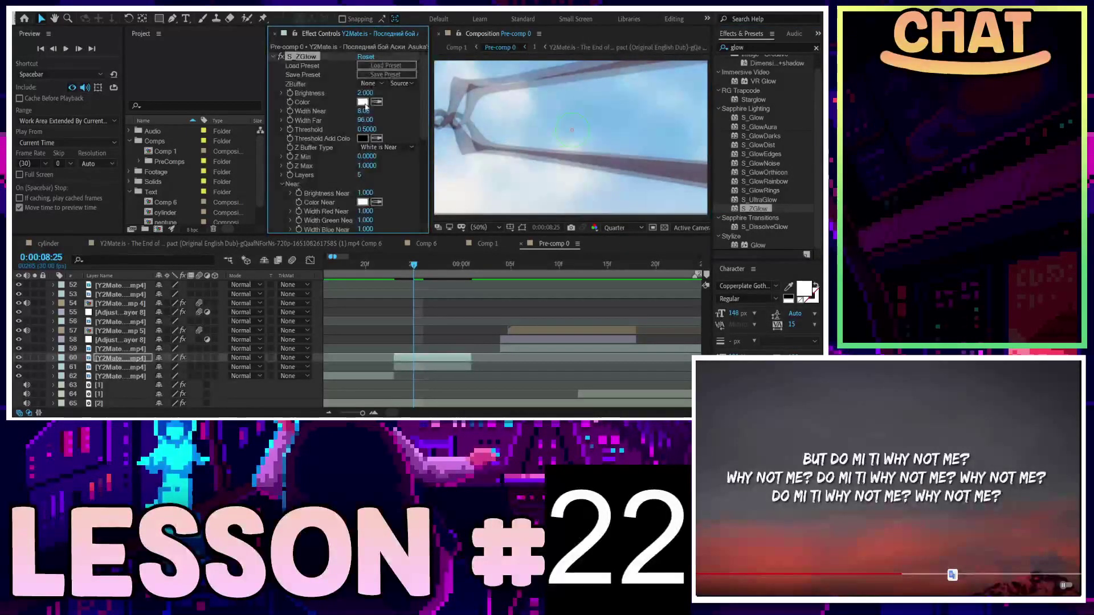
{"action": "left_click", "coordinate": [365, 104]}
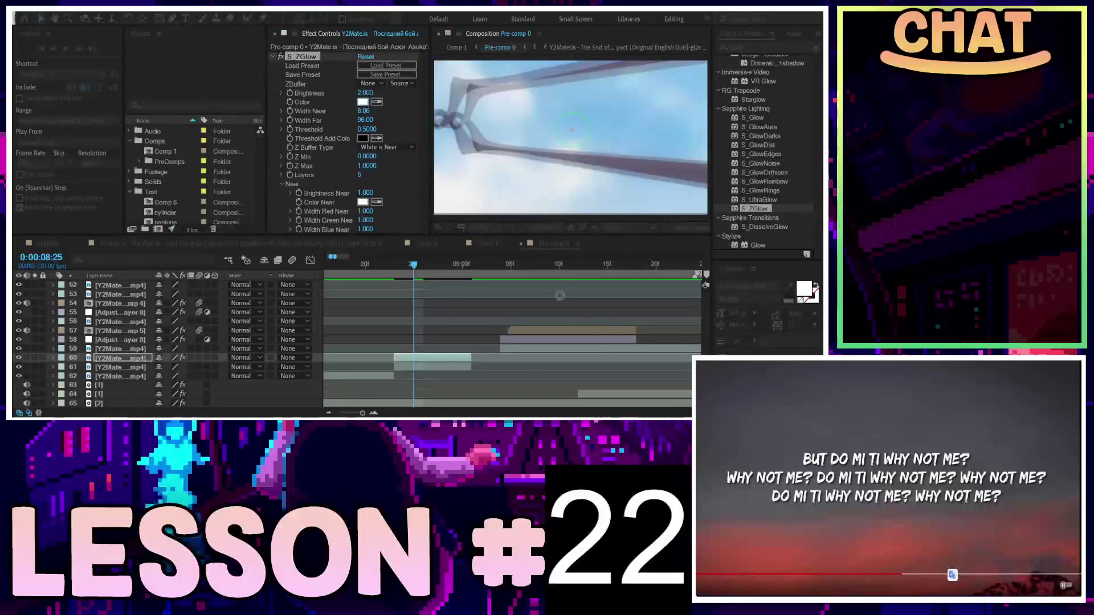
{"action": "key", "text": "Return"}
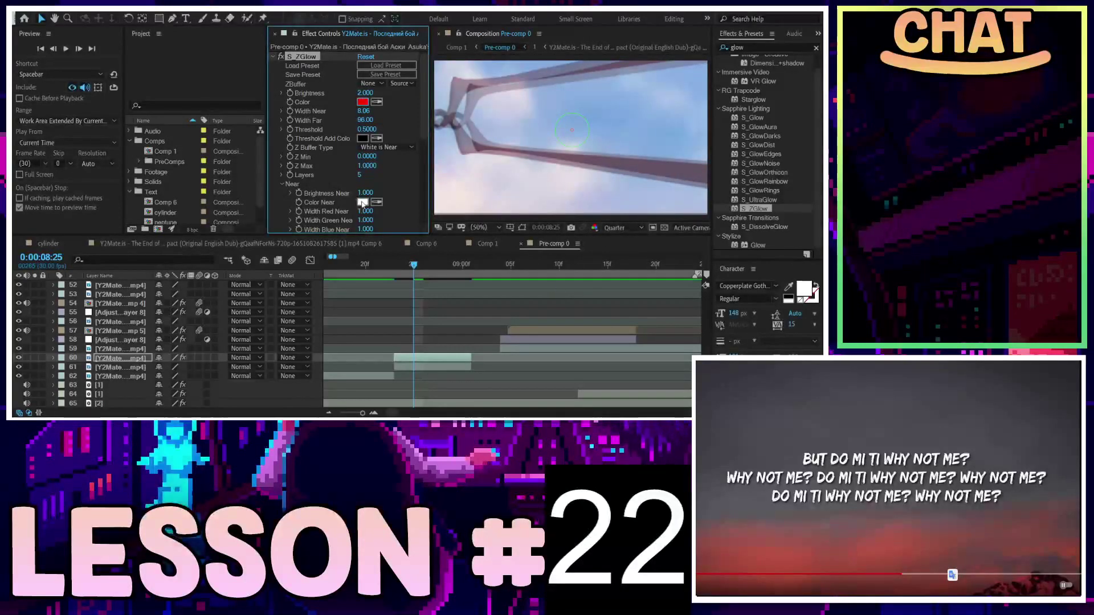
{"action": "left_click", "coordinate": [362, 202]}
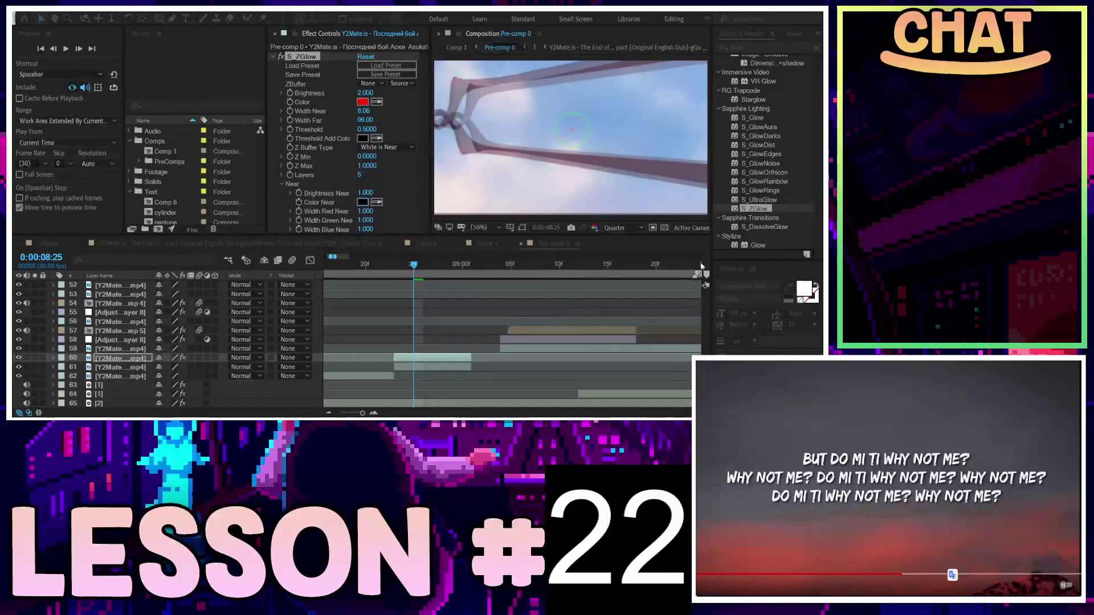
{"action": "key", "text": "Return"}
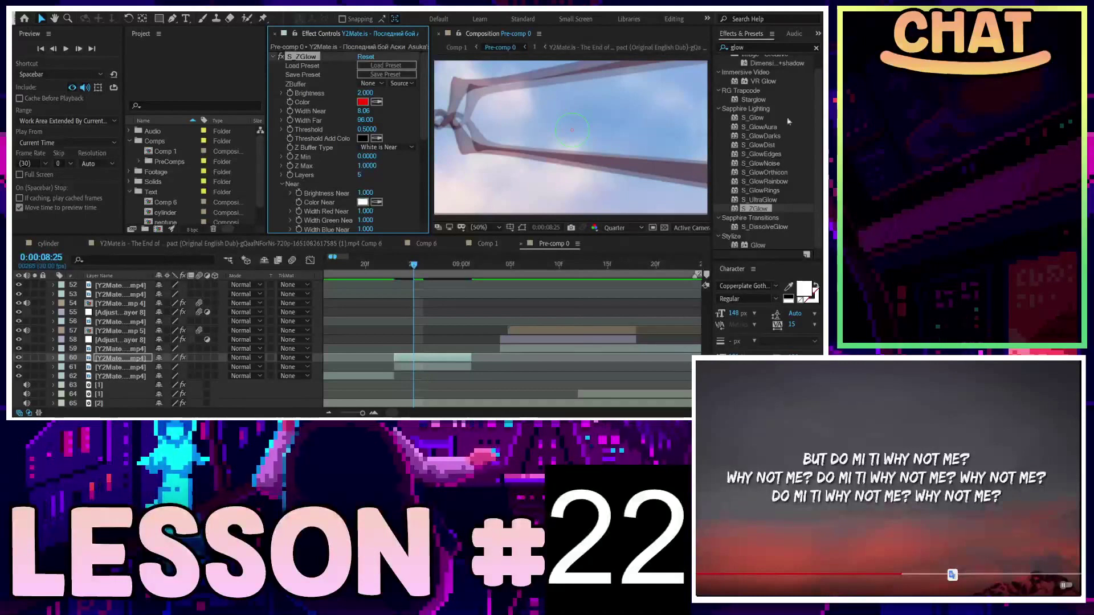
Step: Clear 'glow' from the Effects & Presets search
{"action": "left_click", "coordinate": [740, 47]}
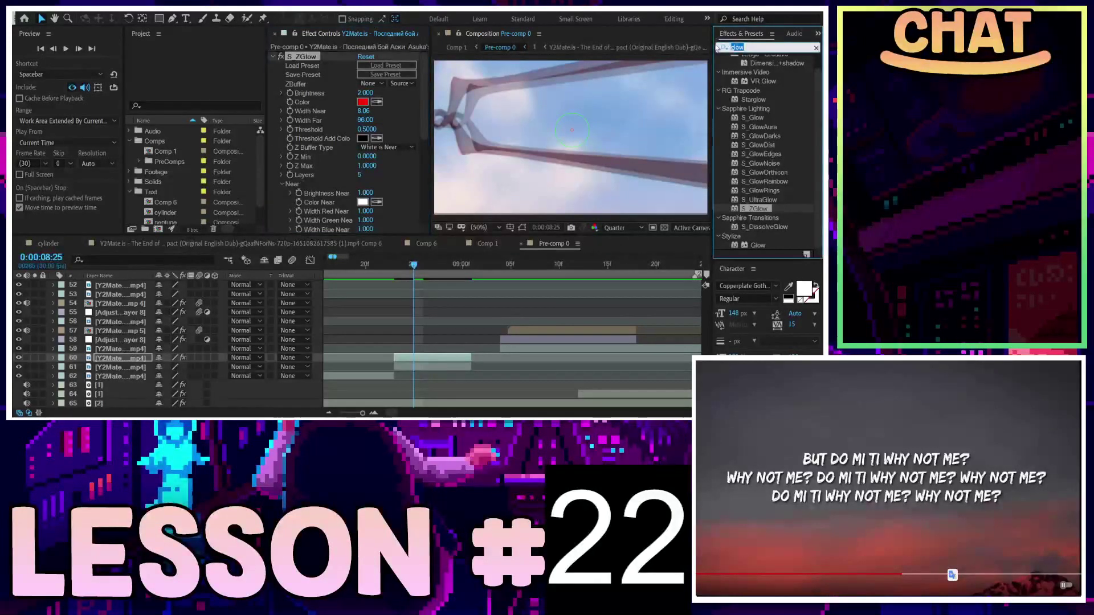
{"action": "key", "text": "BackSpace"}
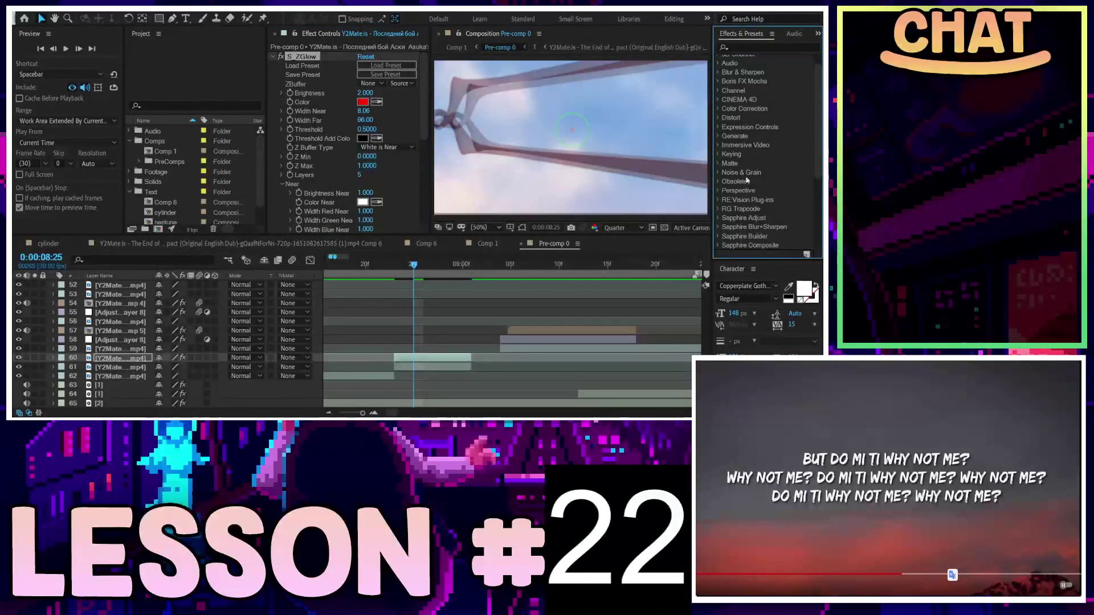
{"action": "left_click", "coordinate": [751, 49]}
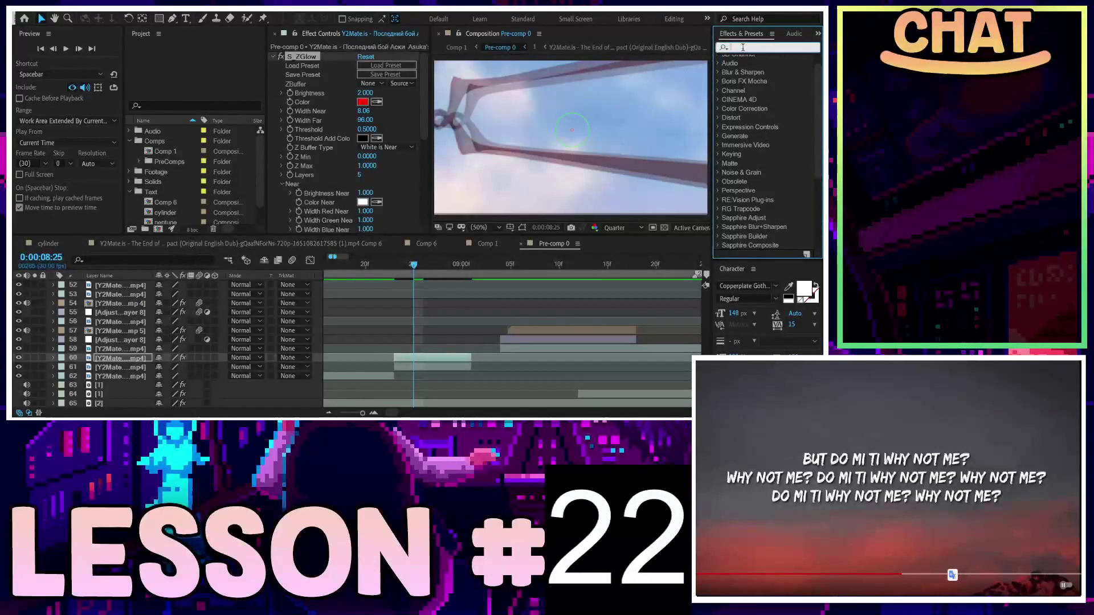
Step: Apply S_HueSatBright to layer 60's sky clip and lower Brightness to 0.420
{"action": "type", "text": "br"}
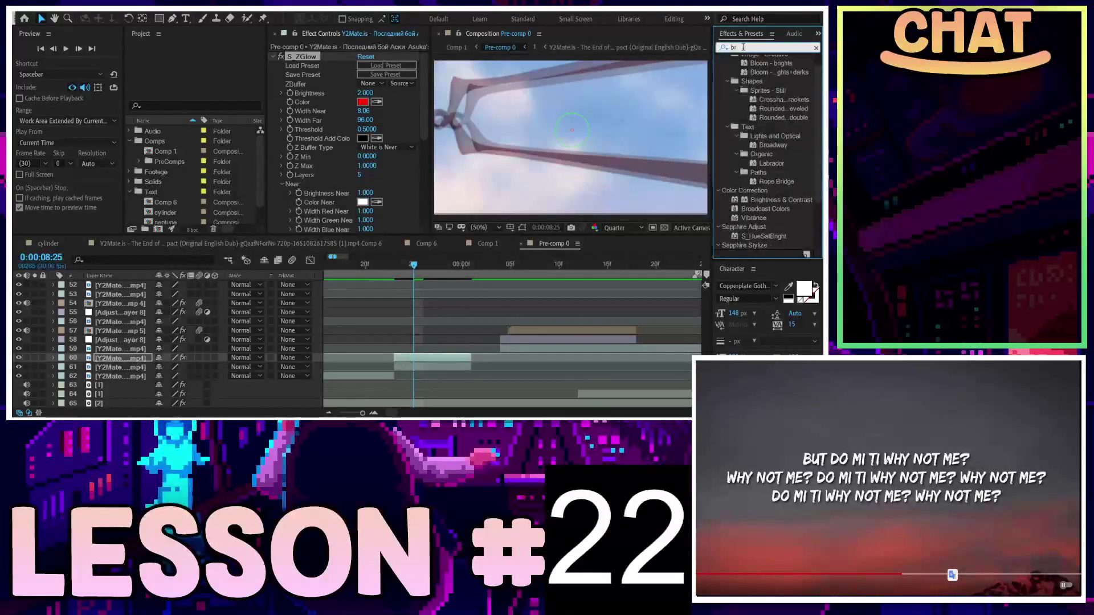
{"action": "type", "text": "igh"}
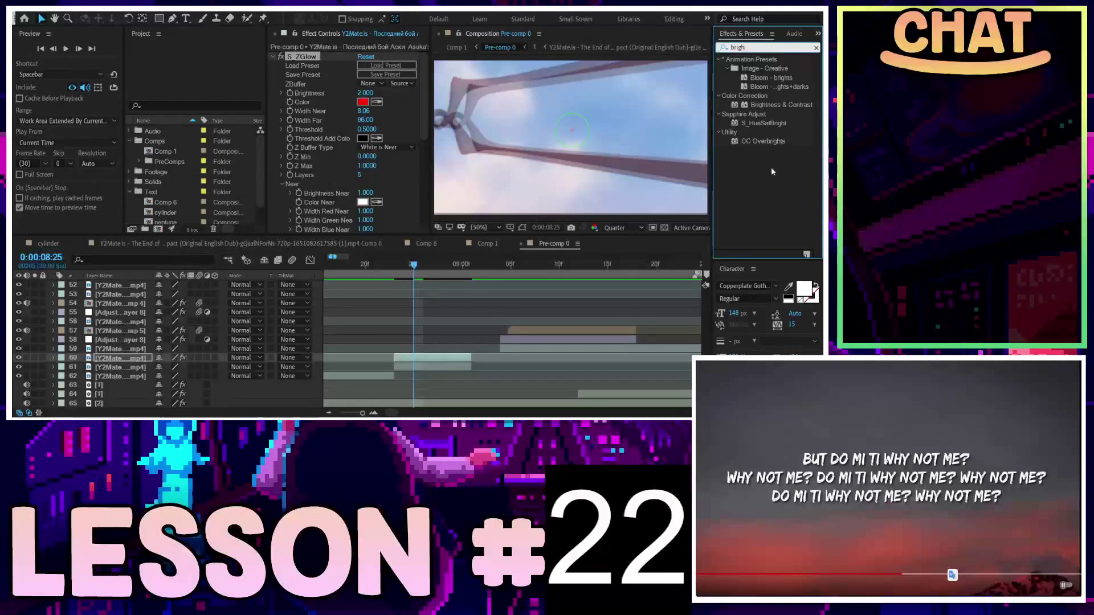
{"action": "left_click", "coordinate": [772, 172]}
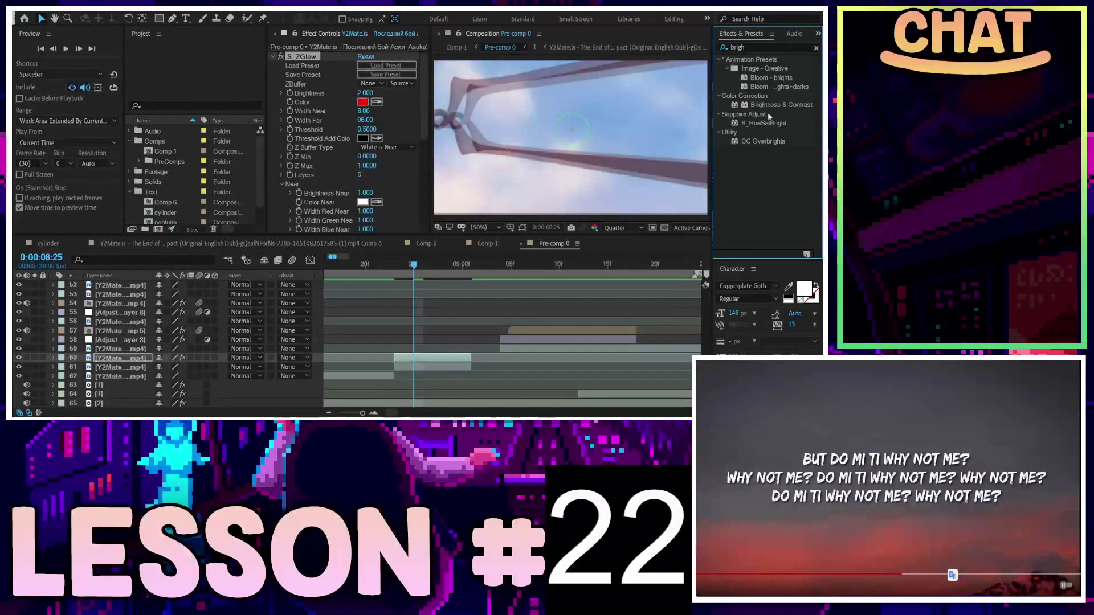
{"action": "left_click_drag", "start_coordinate": [767, 123], "coordinate": [416, 361]}
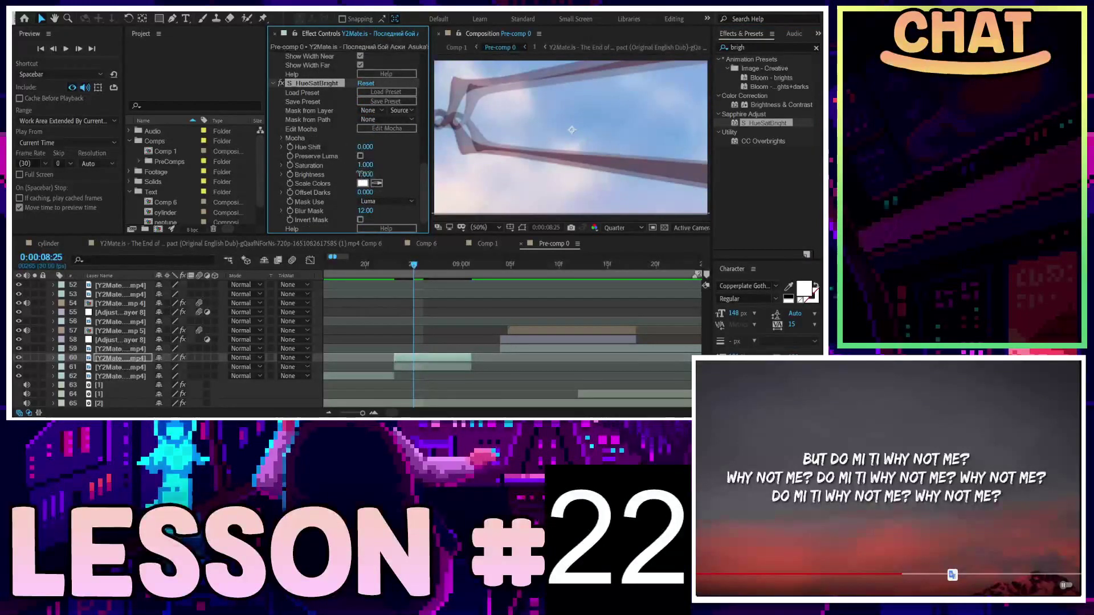
{"action": "mouse_move", "coordinate": [360, 173]}
{"action": "left_mouse_down"}
{"action": "mouse_move", "coordinate": [309, 176]}
{"action": "mouse_move", "coordinate": [328, 174]}
{"action": "left_mouse_up"}
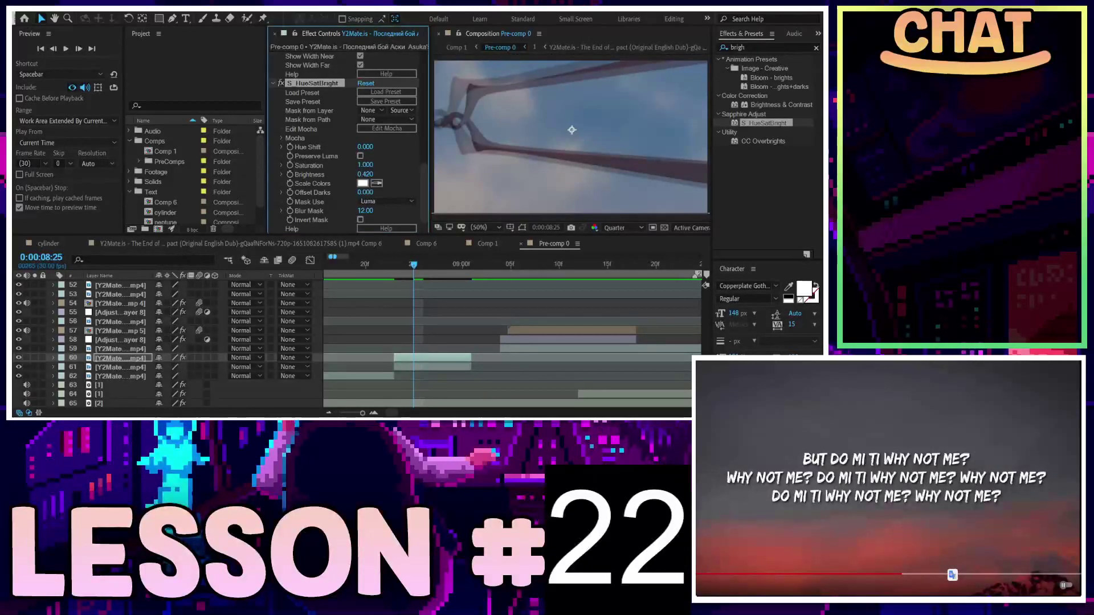
{"action": "left_click", "coordinate": [445, 364]}
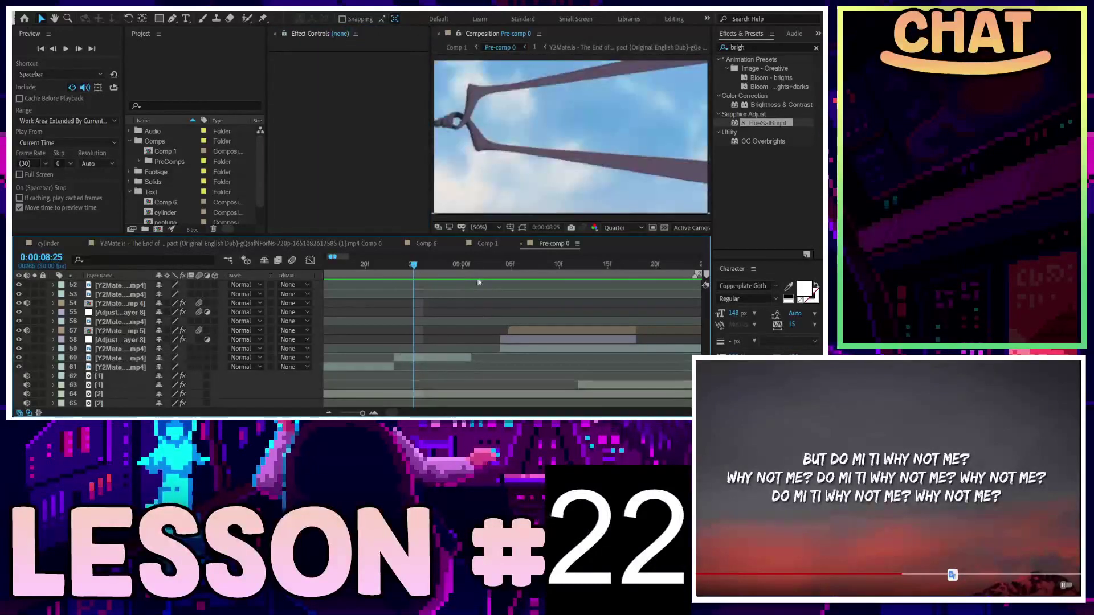
Step: Preview the montage in a wider viewer, stopping at 0:00:17:28
{"action": "key", "text": "space"}
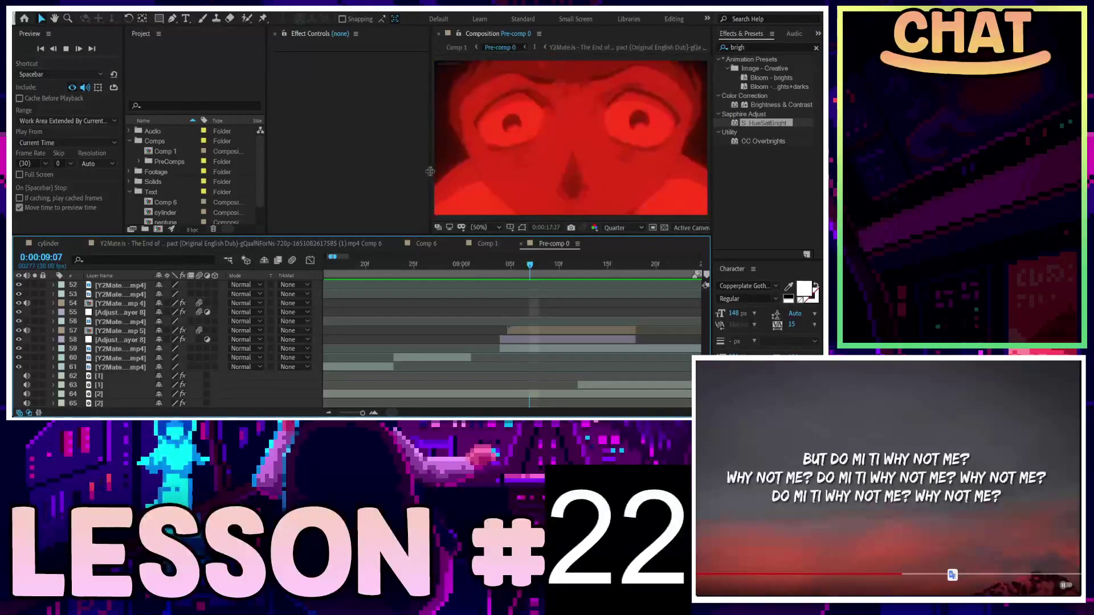
{"action": "left_click_drag", "start_coordinate": [430, 171], "coordinate": [333, 171]}
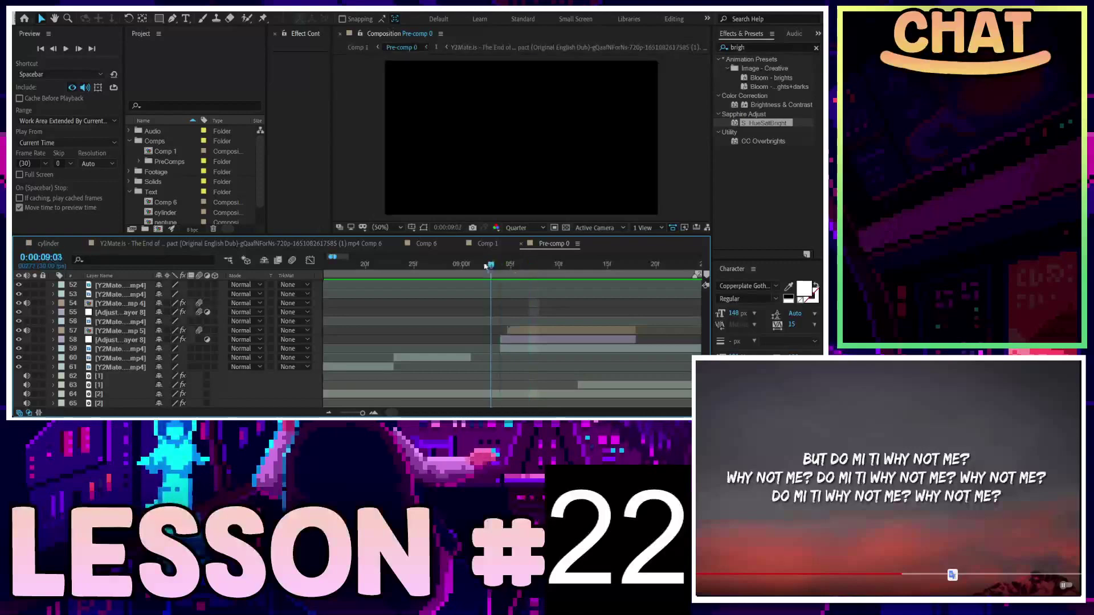
{"action": "left_click_drag", "start_coordinate": [486, 266], "coordinate": [466, 264]}
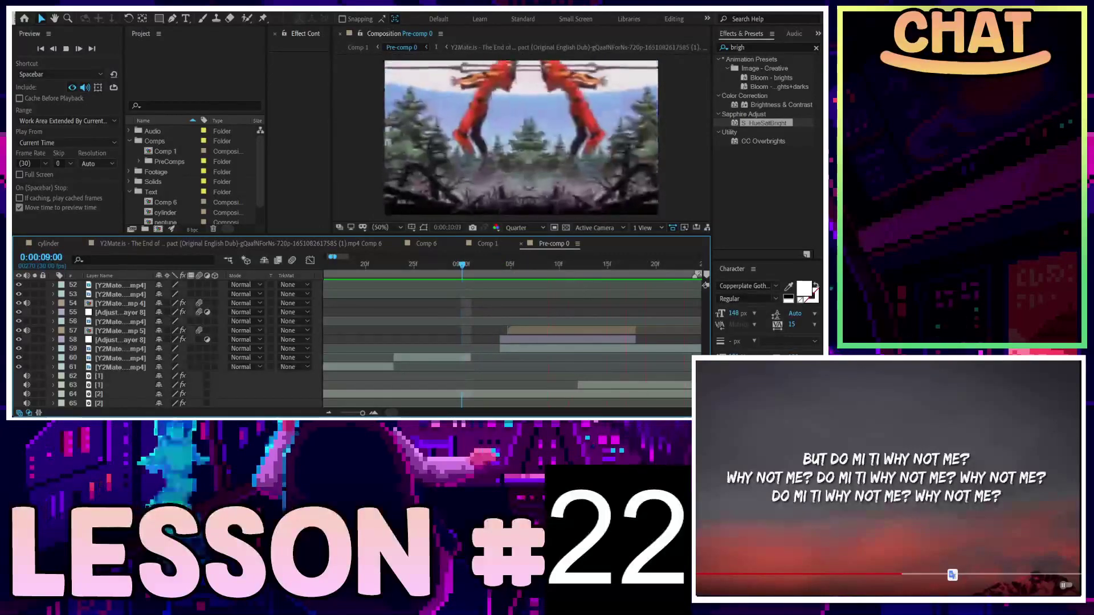
{"action": "key", "text": "minus"}
{"action": "key", "text": "minus"}
{"action": "key", "text": "equal"}
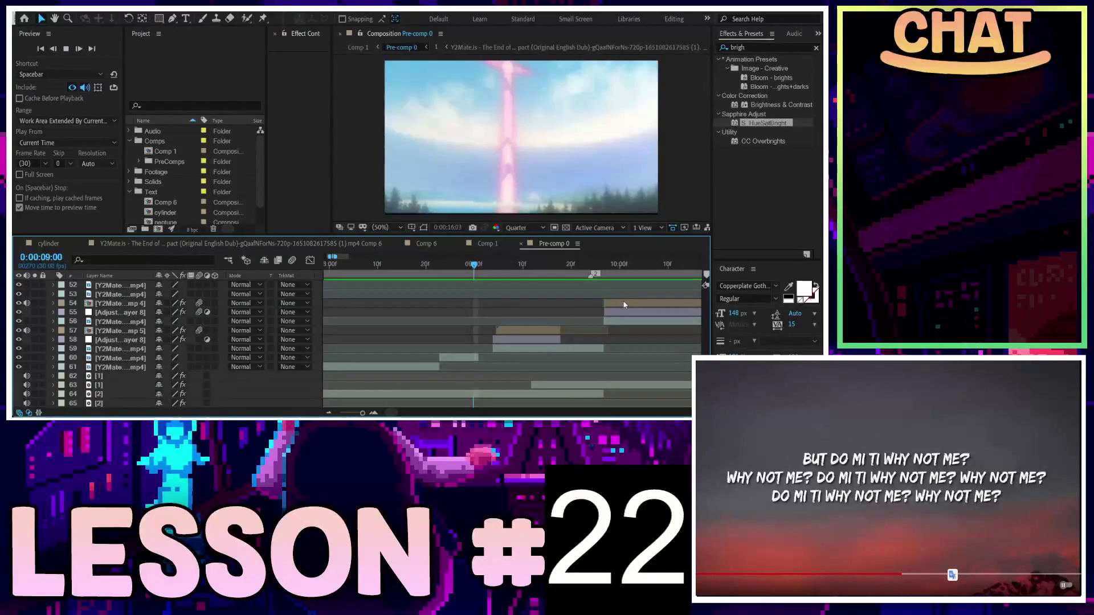
{"action": "key", "text": "space"}
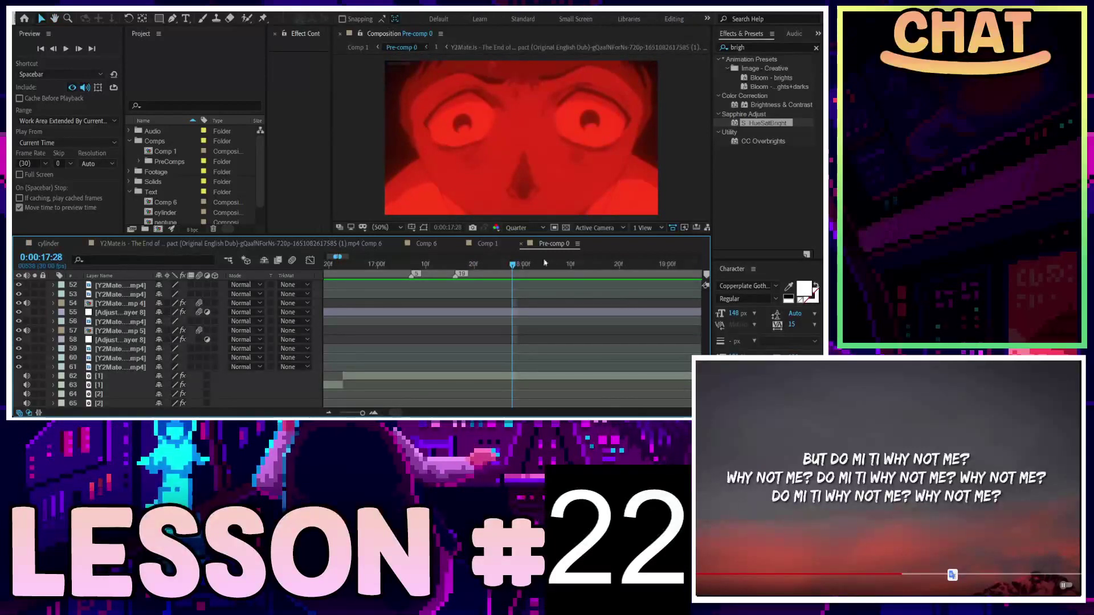
Step: Move to 0:00:16:27 and close the extra timeline tabs, leaving only Pre-comp 0
{"action": "left_click_drag", "start_coordinate": [544, 263], "coordinate": [361, 285]}
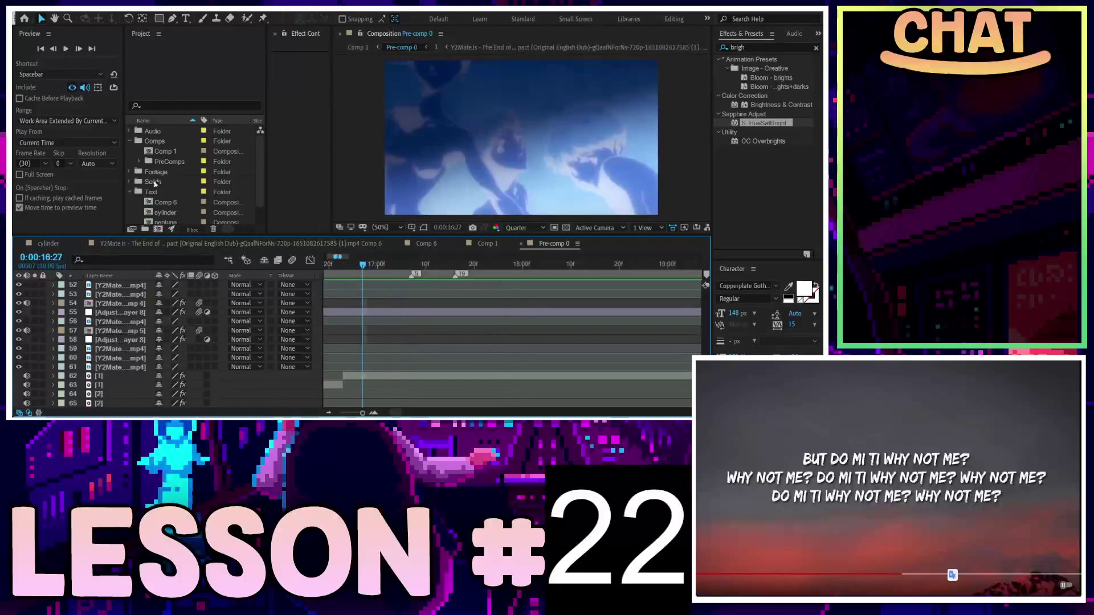
{"action": "scroll", "coordinate": [155, 183], "scroll_direction": "down", "scroll_amount": 1}
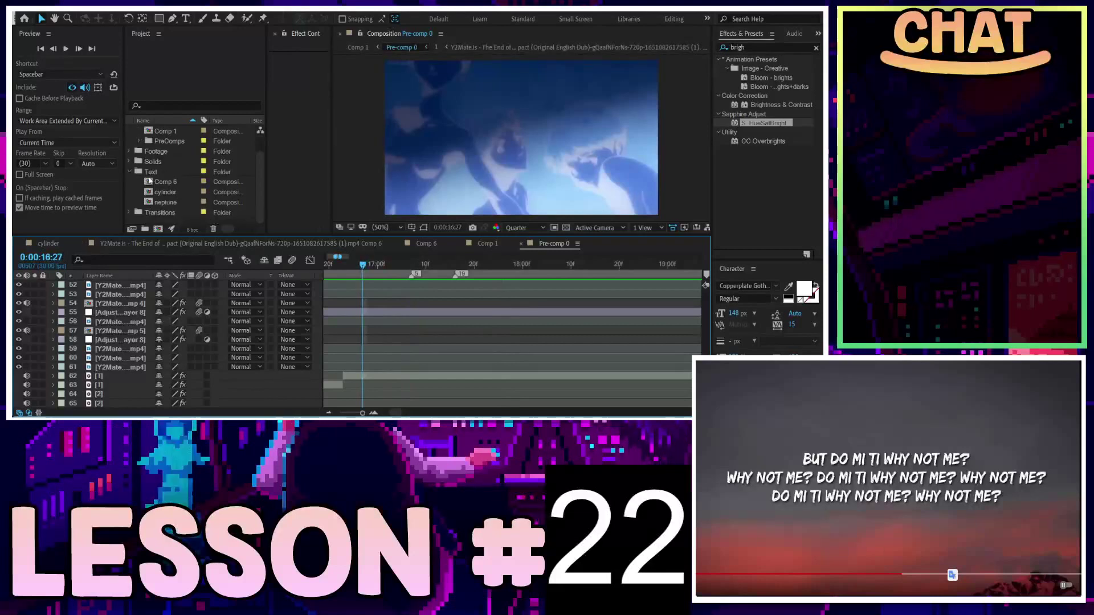
{"action": "left_click", "coordinate": [81, 243]}
{"action": "left_click", "coordinate": [20, 244]}
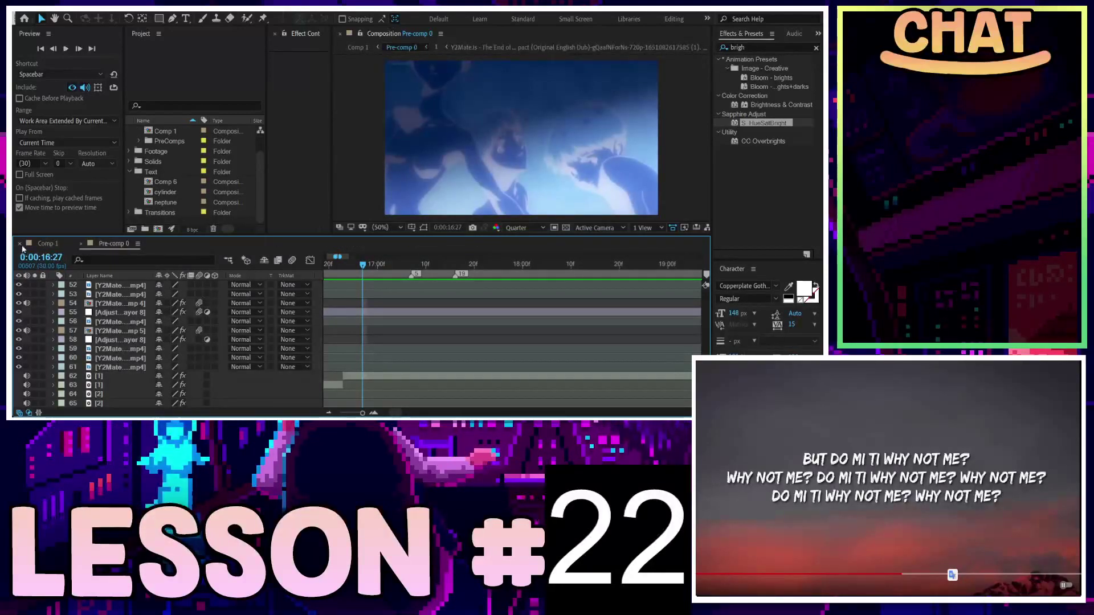
{"action": "left_click", "coordinate": [20, 244]}
{"action": "left_click", "coordinate": [163, 180]}
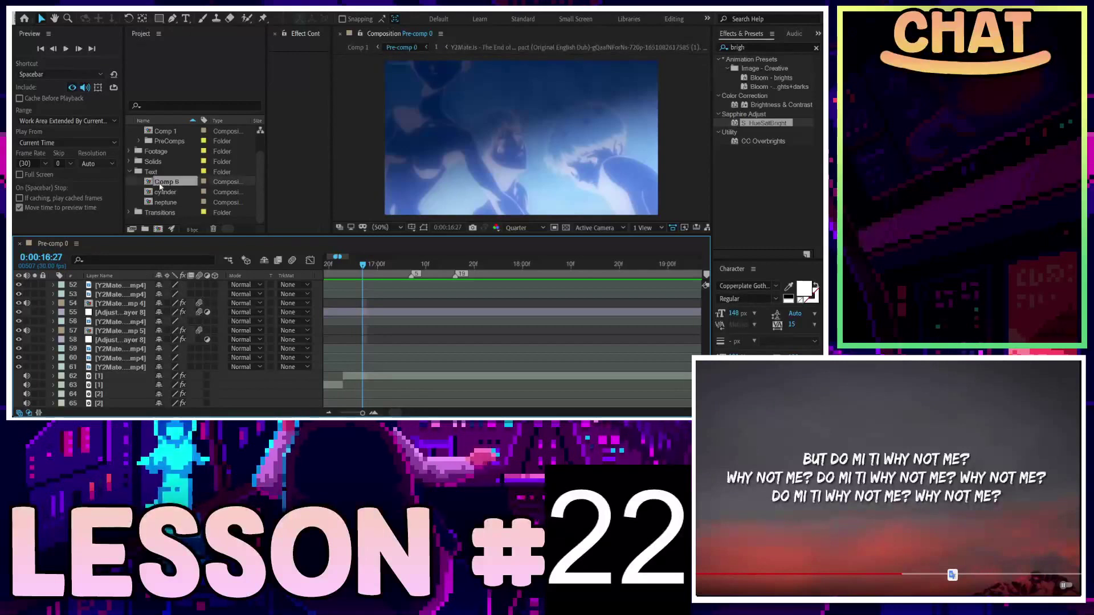
Step: Collapse the Text folder and expand Transitions to browse its comps, including Comp 4 and Comp 5
{"action": "left_click", "coordinate": [130, 172]}
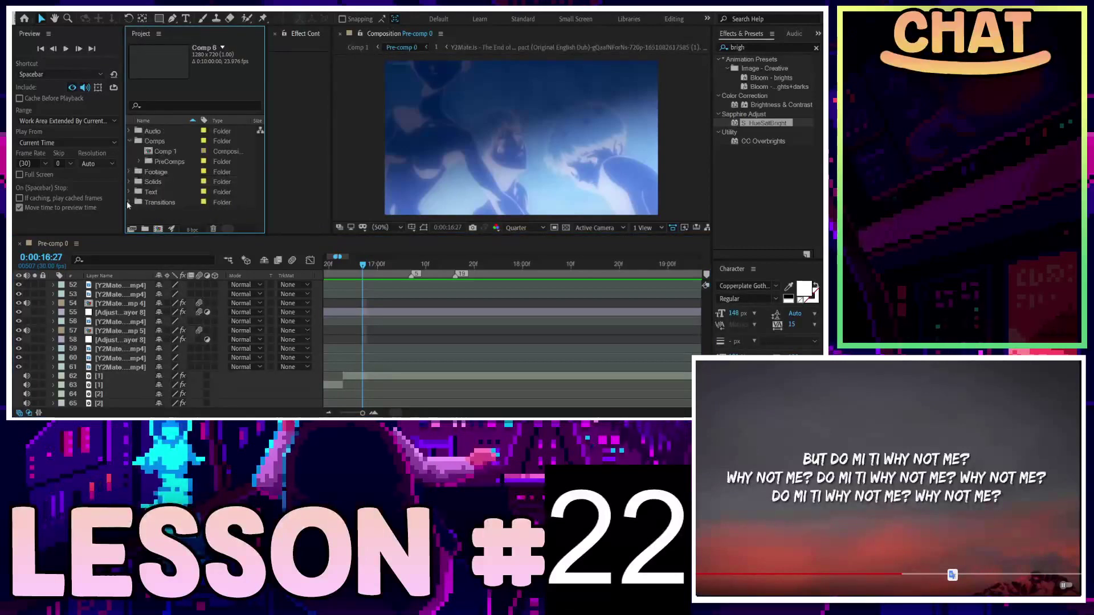
{"action": "left_click", "coordinate": [130, 181]}
{"action": "scroll", "coordinate": [180, 185], "scroll_direction": "down", "scroll_amount": 2}
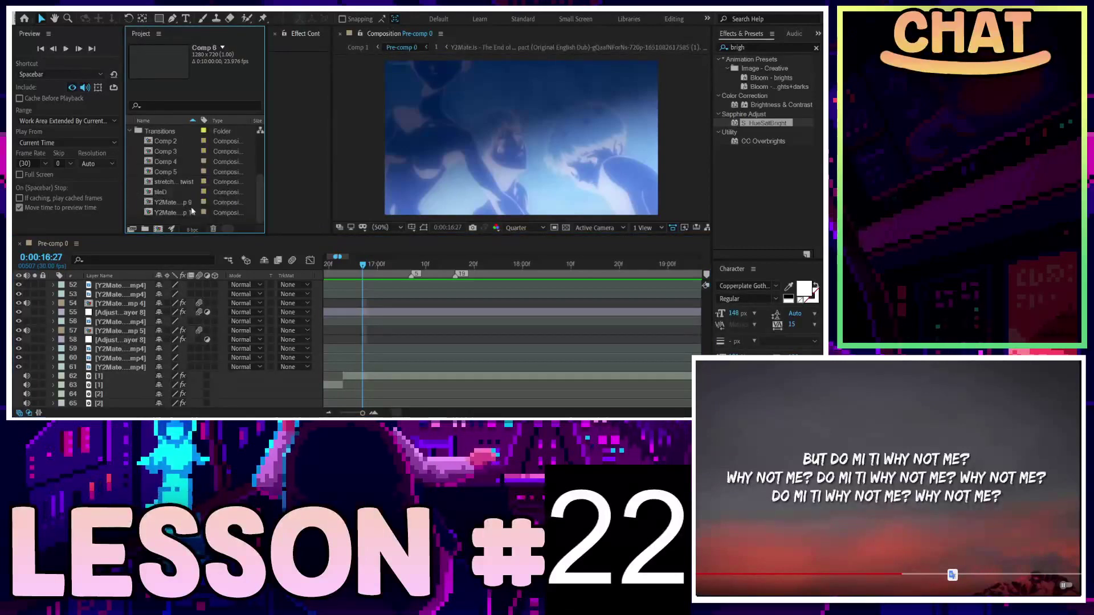
{"action": "left_click", "coordinate": [176, 173]}
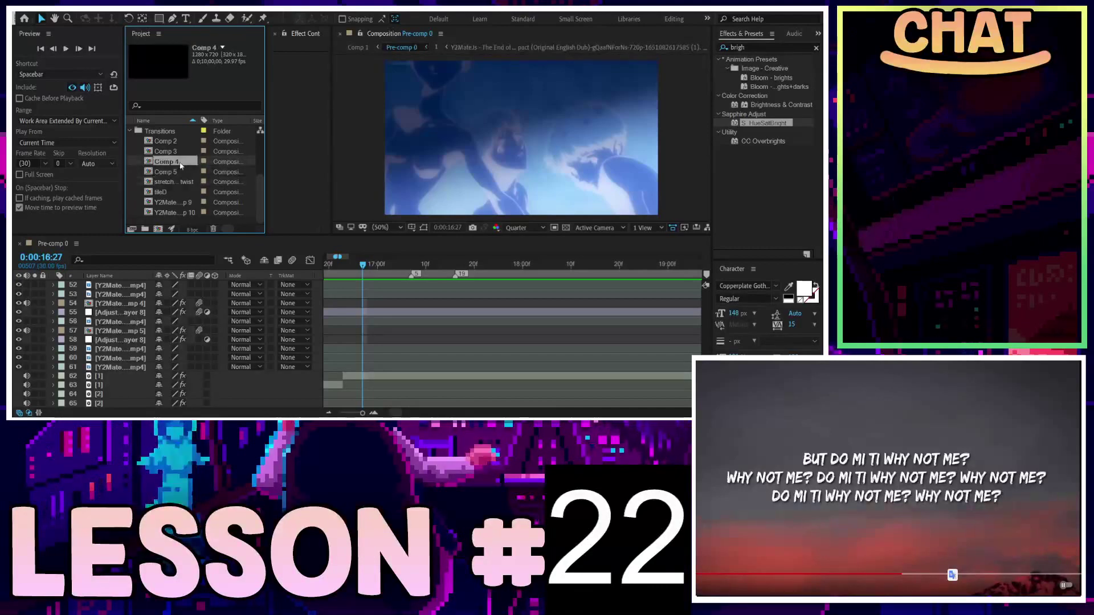
{"action": "left_click", "coordinate": [171, 161]}
{"action": "left_click", "coordinate": [171, 151]}
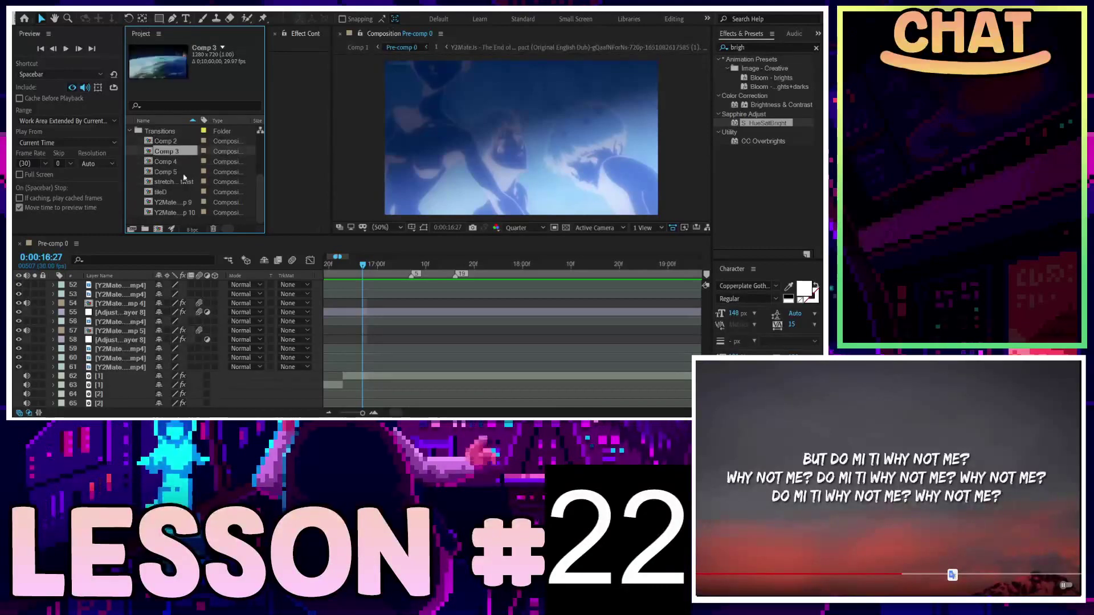
{"action": "left_click", "coordinate": [174, 182]}
{"action": "left_click", "coordinate": [182, 165]}
Step: Open the tileD composition and review the top adjustment layer's Warp effect
{"action": "double_click", "coordinate": [173, 192]}
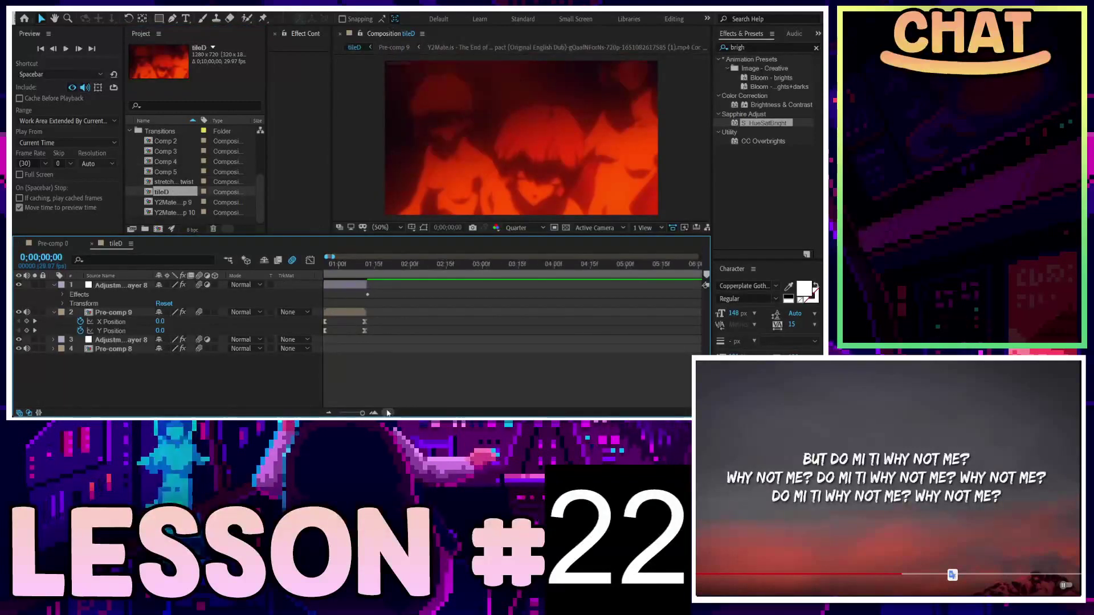
{"action": "scroll", "coordinate": [399, 314], "scroll_direction": "up", "scroll_amount": 3}
{"action": "key", "text": "e"}
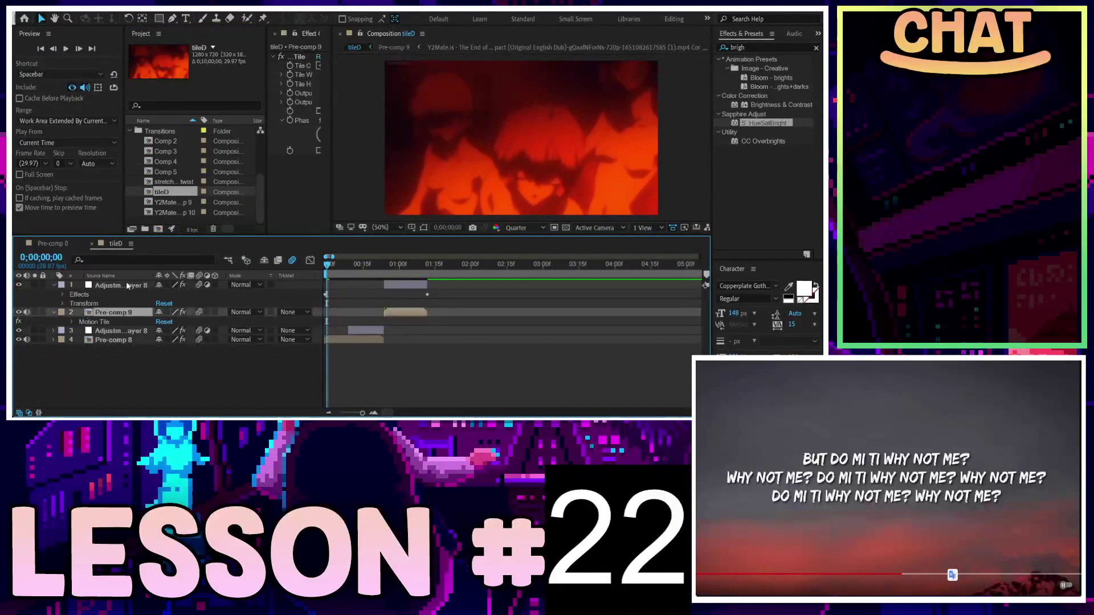
{"action": "left_click", "coordinate": [122, 285]}
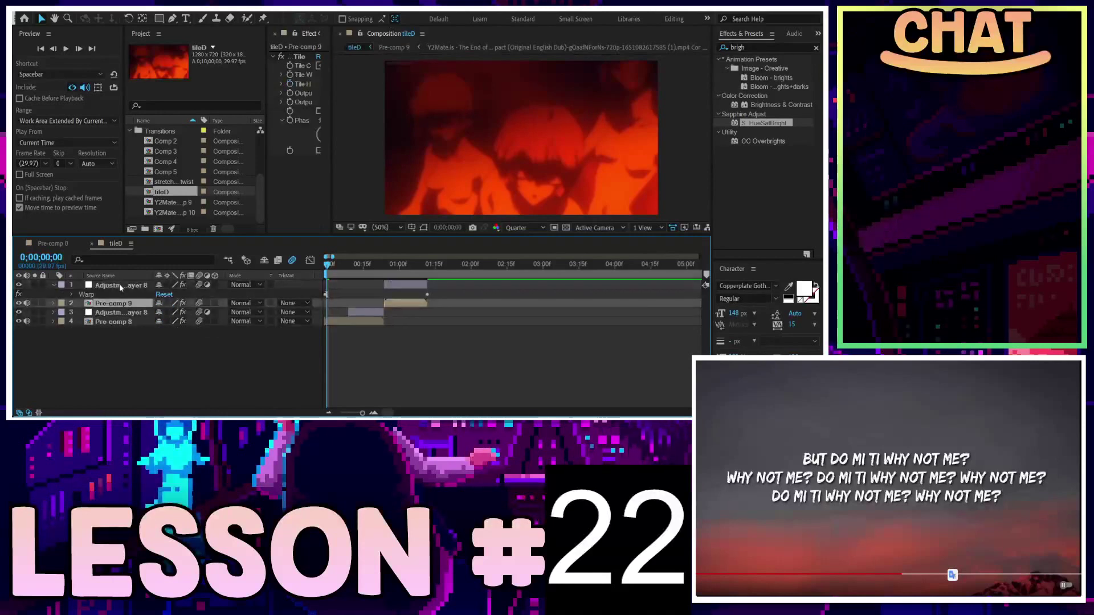
{"action": "key", "text": "e"}
Step: Inspect Pre-comp 9's Motion Tile effect, then select all four transition layers
{"action": "left_click", "coordinate": [105, 295]}
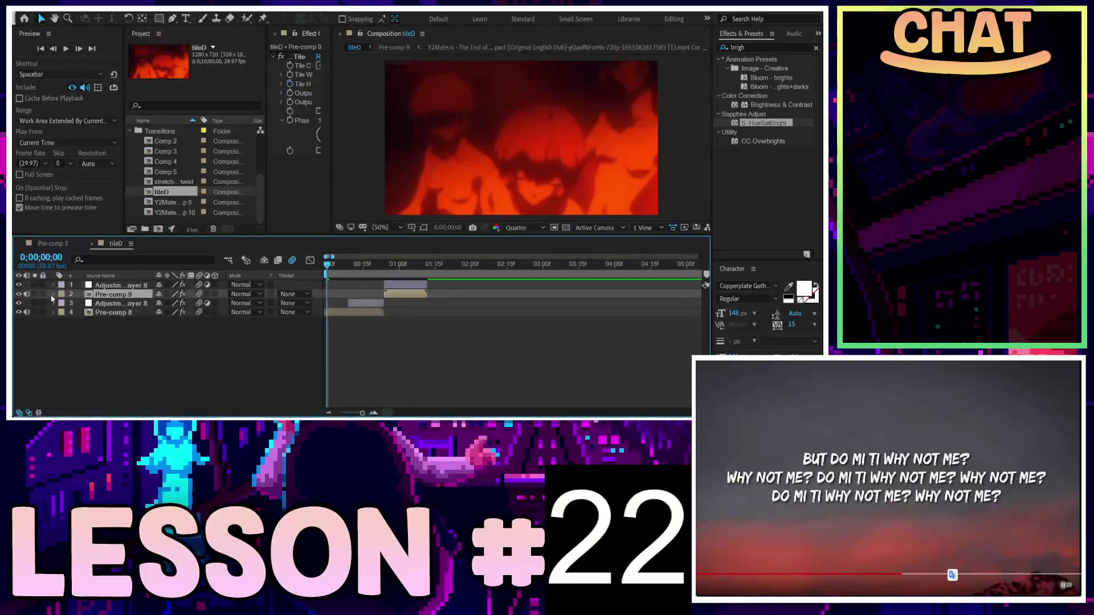
{"action": "left_click", "coordinate": [53, 295]}
{"action": "left_click", "coordinate": [62, 304]}
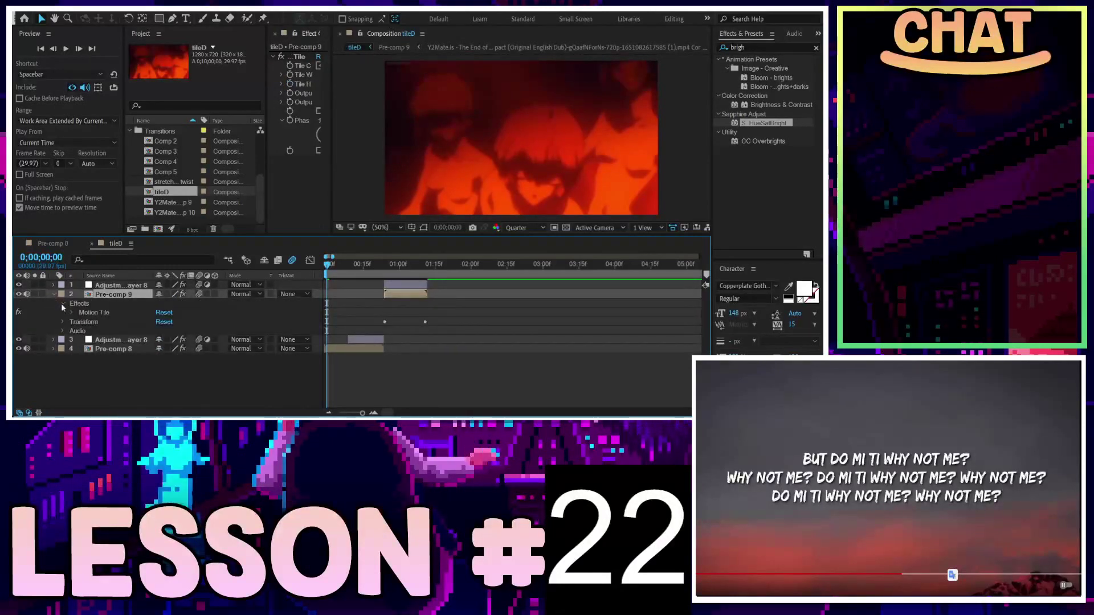
{"action": "left_click", "coordinate": [62, 304]}
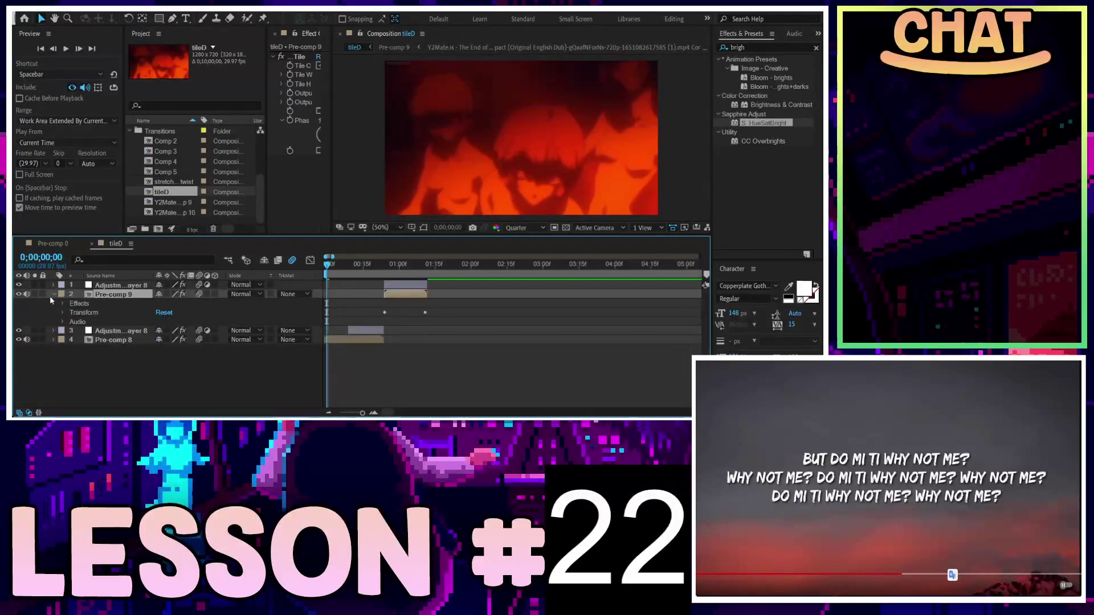
{"action": "left_click", "coordinate": [53, 295]}
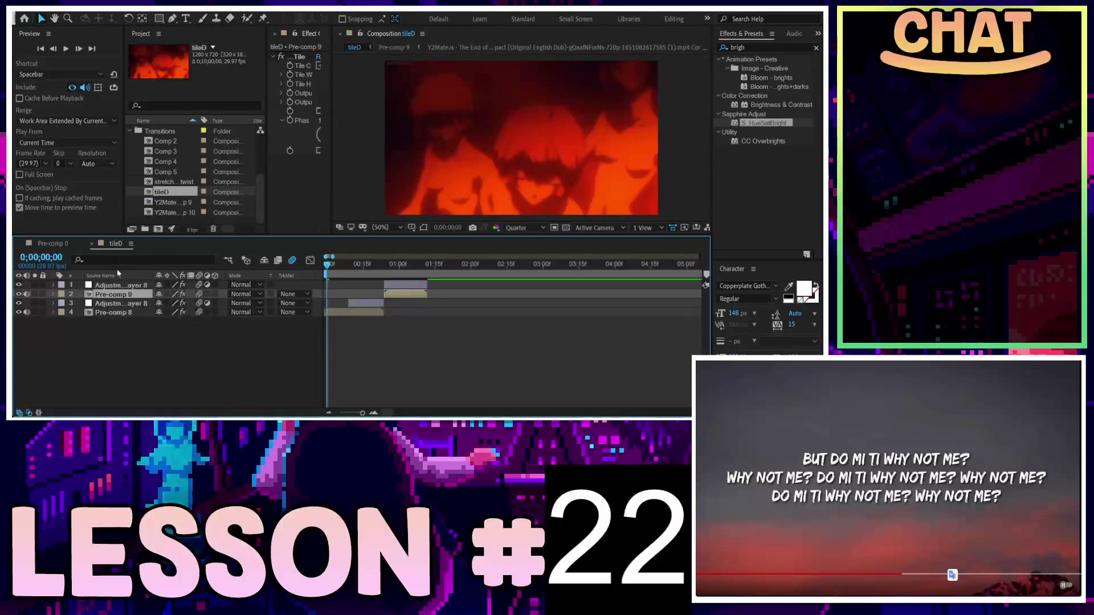
{"action": "left_click", "coordinate": [116, 288]}
{"action": "left_click", "coordinate": [118, 312], "text": "shift"}
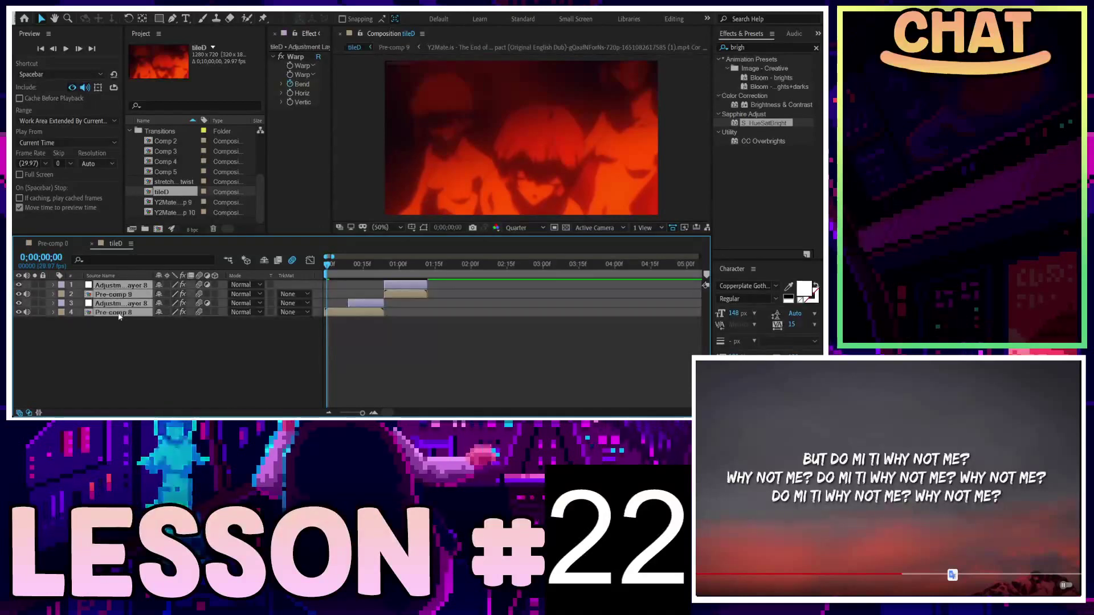
Step: In Pre-comp 0, set the current time to 0:00:16:19 and select layer 41
{"action": "left_click", "coordinate": [83, 246]}
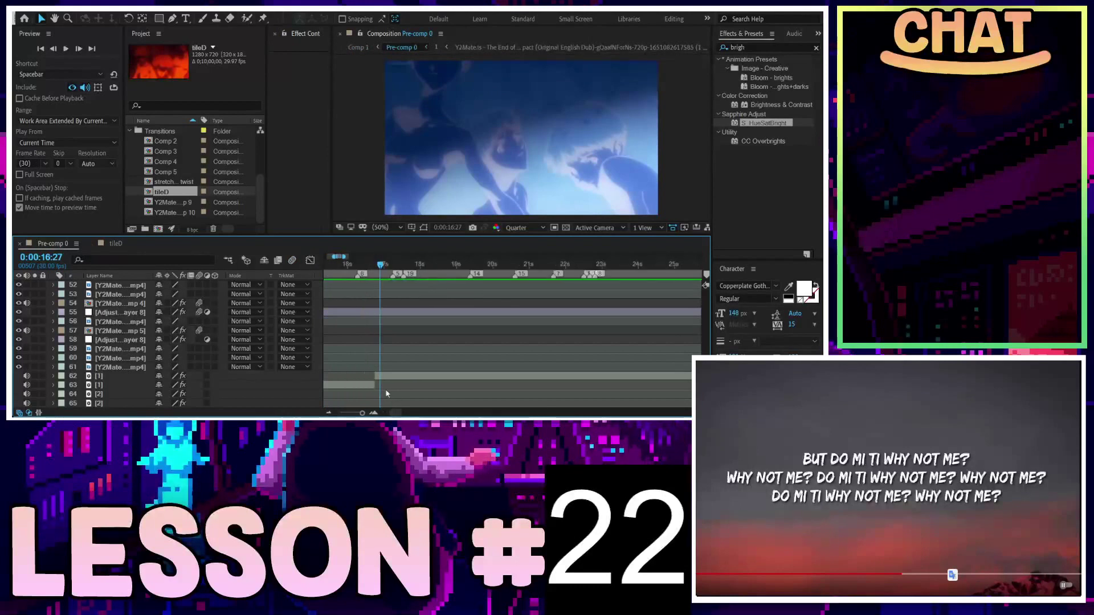
{"action": "scroll", "coordinate": [391, 393], "scroll_direction": "down", "scroll_amount": 3}
{"action": "scroll", "coordinate": [390, 393], "scroll_direction": "down", "scroll_amount": 2}
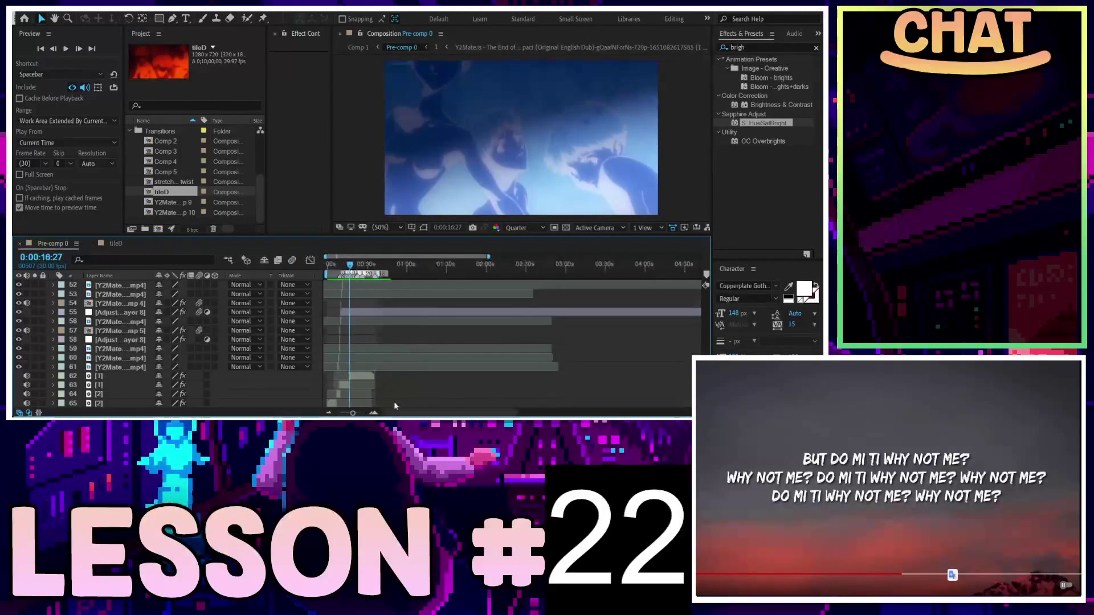
{"action": "scroll", "coordinate": [382, 396], "scroll_direction": "down", "scroll_amount": 2}
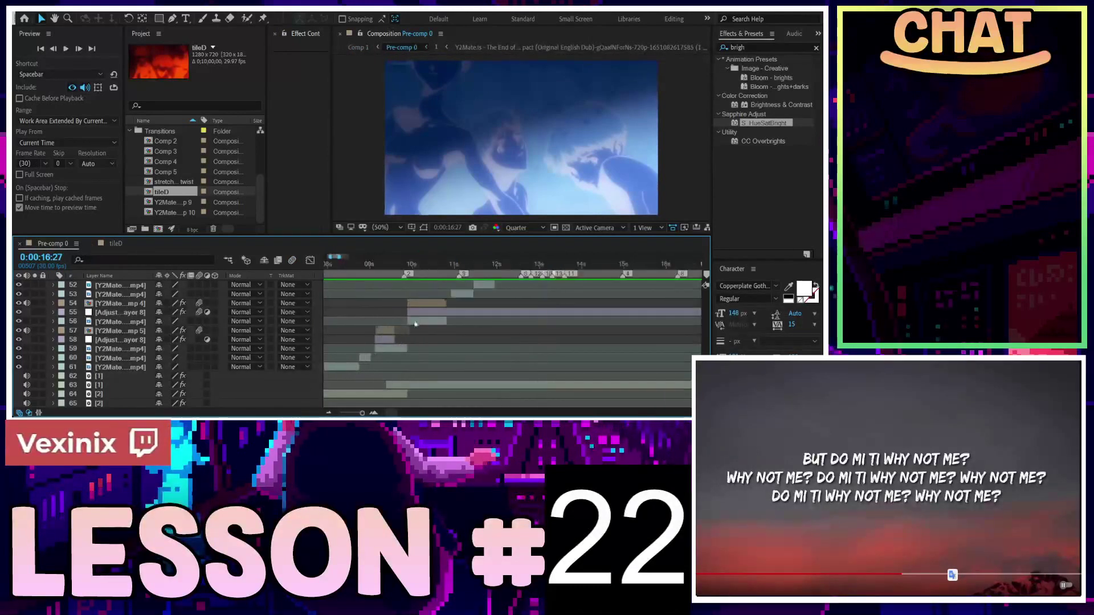
{"action": "scroll", "coordinate": [388, 399], "scroll_direction": "up", "scroll_amount": 3}
{"action": "scroll", "coordinate": [388, 399], "scroll_direction": "up", "scroll_amount": 5}
{"action": "scroll", "coordinate": [392, 414], "scroll_direction": "right", "scroll_amount": 3}
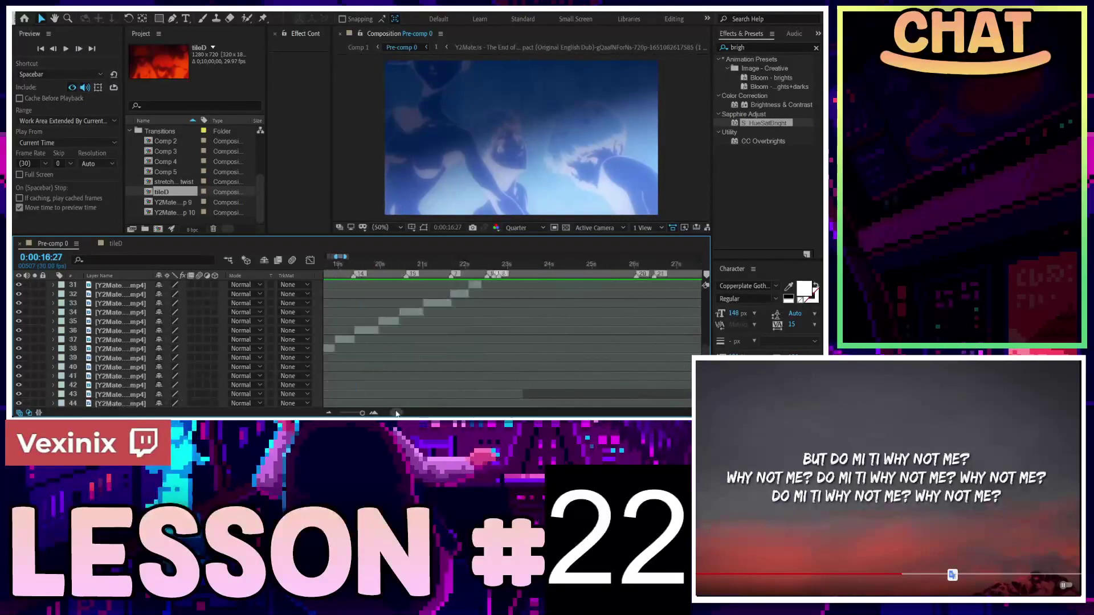
{"action": "scroll", "coordinate": [395, 414], "scroll_direction": "right", "scroll_amount": 2}
{"action": "scroll", "coordinate": [424, 323], "scroll_direction": "up", "scroll_amount": 2}
{"action": "scroll", "coordinate": [465, 282], "scroll_direction": "up", "scroll_amount": 2}
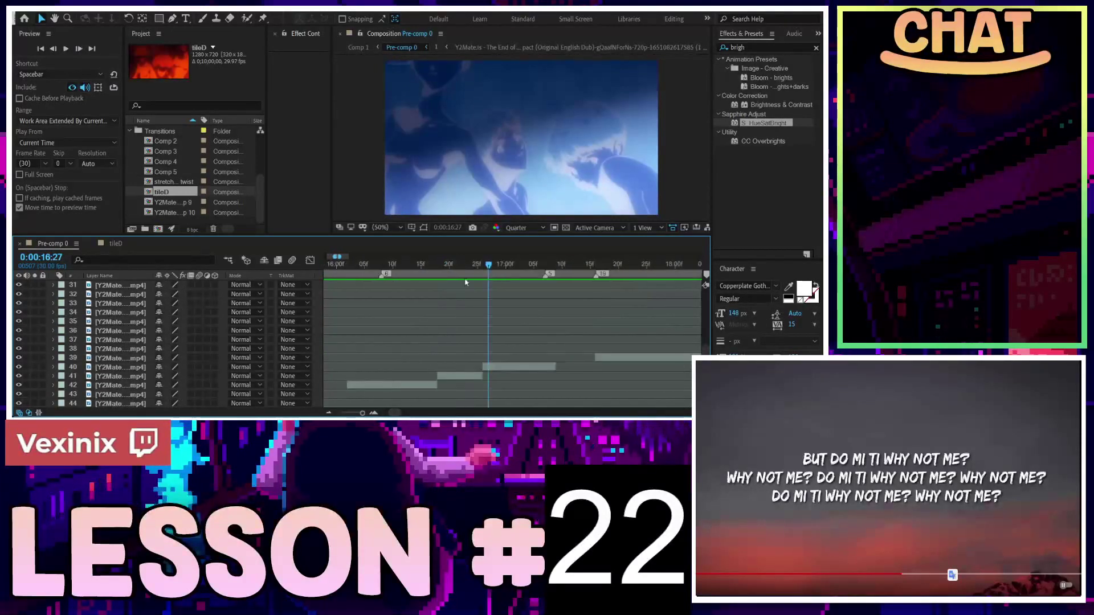
{"action": "left_click_drag", "start_coordinate": [449, 266], "coordinate": [444, 266]}
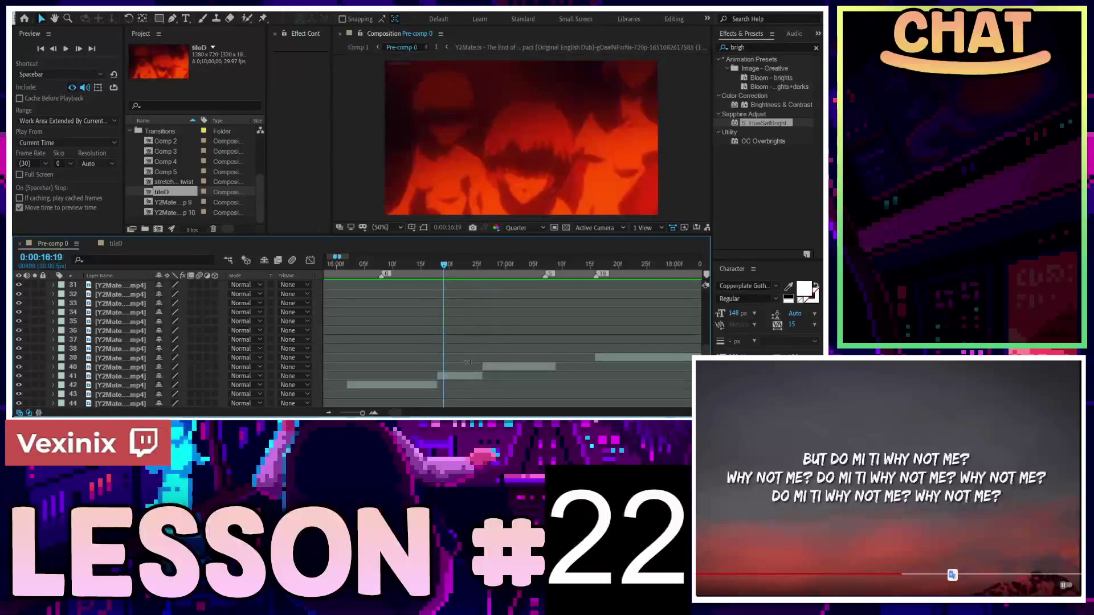
{"action": "left_click", "coordinate": [471, 377]}
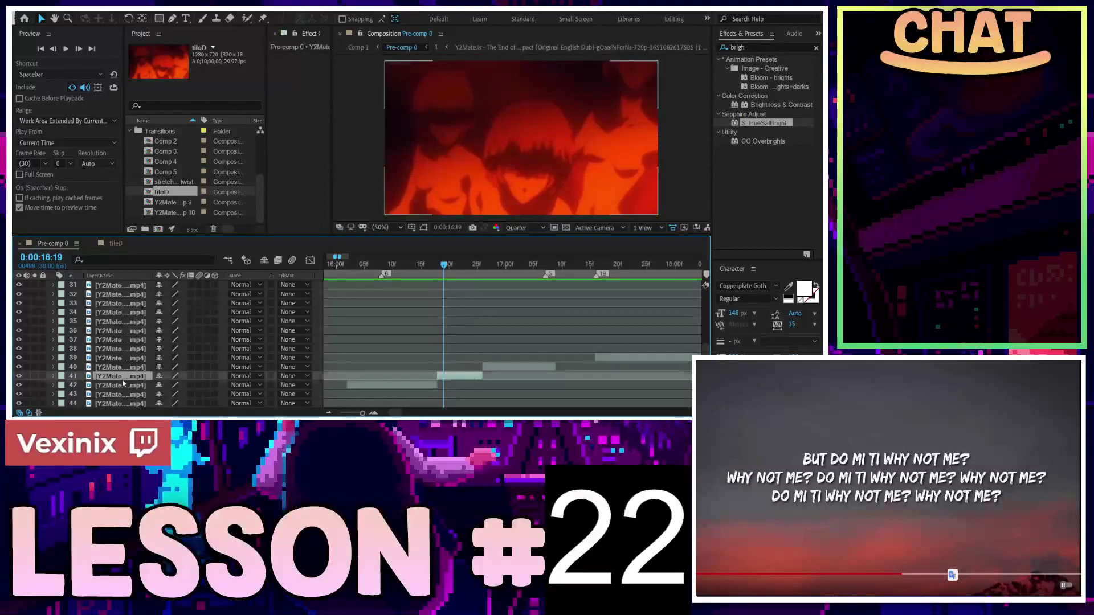
Step: Paste the four tileD transition layers and scroll through the timeline to review them
{"action": "key", "text": "ctrl+z"}
{"action": "scroll", "coordinate": [523, 315], "scroll_direction": "down", "scroll_amount": 5}
{"action": "scroll", "coordinate": [430, 329], "scroll_direction": "down", "scroll_amount": 2}
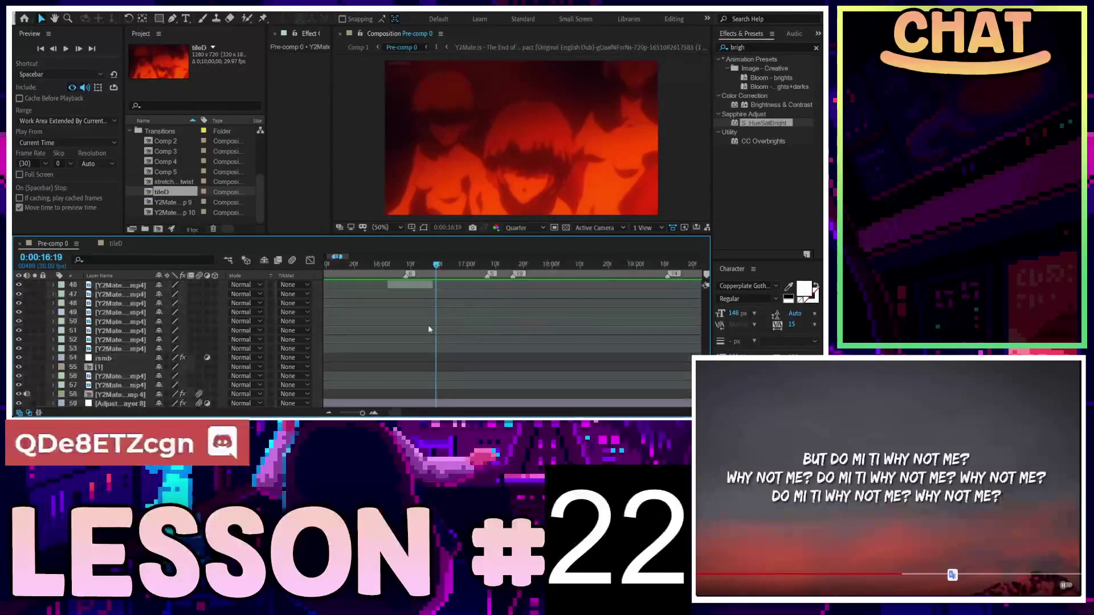
{"action": "scroll", "coordinate": [428, 330], "scroll_direction": "down", "scroll_amount": 3}
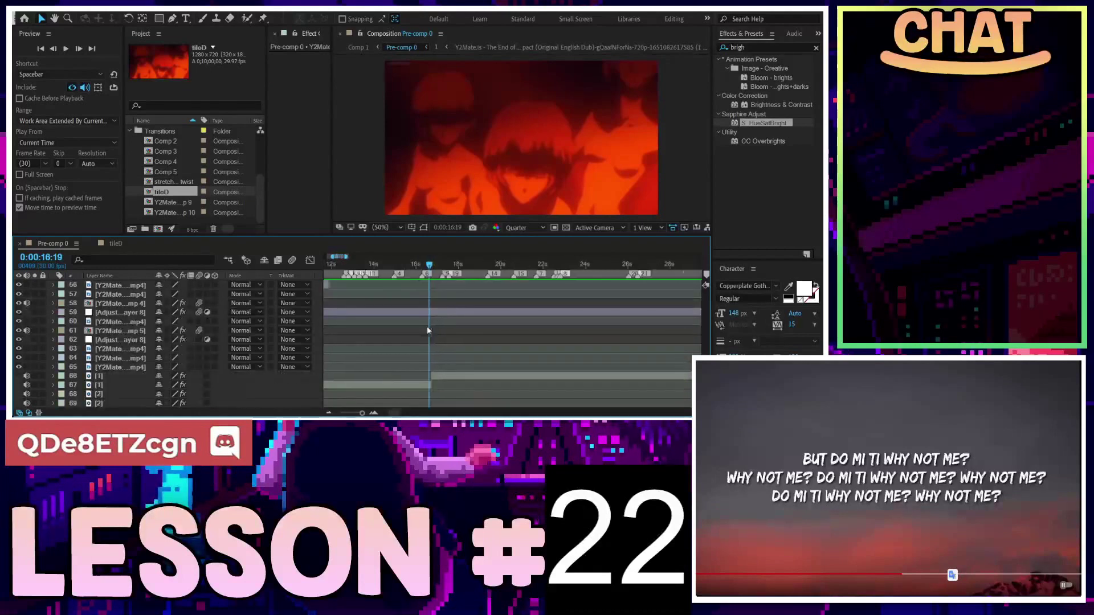
{"action": "scroll", "coordinate": [137, 341], "scroll_direction": "down", "scroll_amount": 1}
{"action": "scroll", "coordinate": [216, 333], "scroll_direction": "up", "scroll_amount": 4}
{"action": "scroll", "coordinate": [301, 322], "scroll_direction": "up", "scroll_amount": 5}
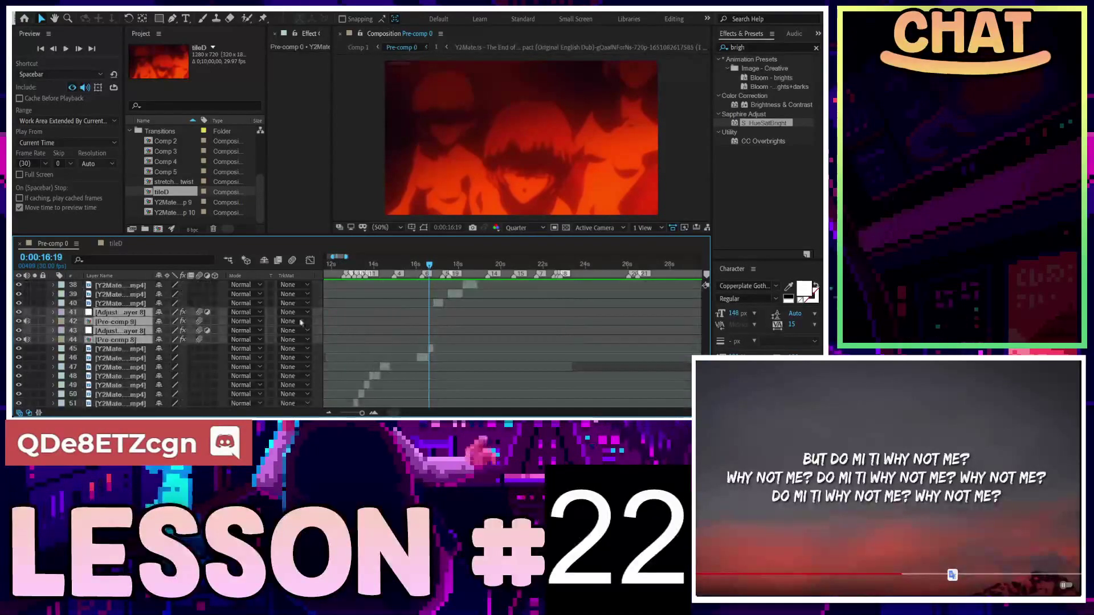
{"action": "scroll", "coordinate": [439, 337], "scroll_direction": "up", "scroll_amount": 3}
{"action": "scroll", "coordinate": [437, 339], "scroll_direction": "up", "scroll_amount": 2}
{"action": "scroll", "coordinate": [436, 340], "scroll_direction": "up", "scroll_amount": 3}
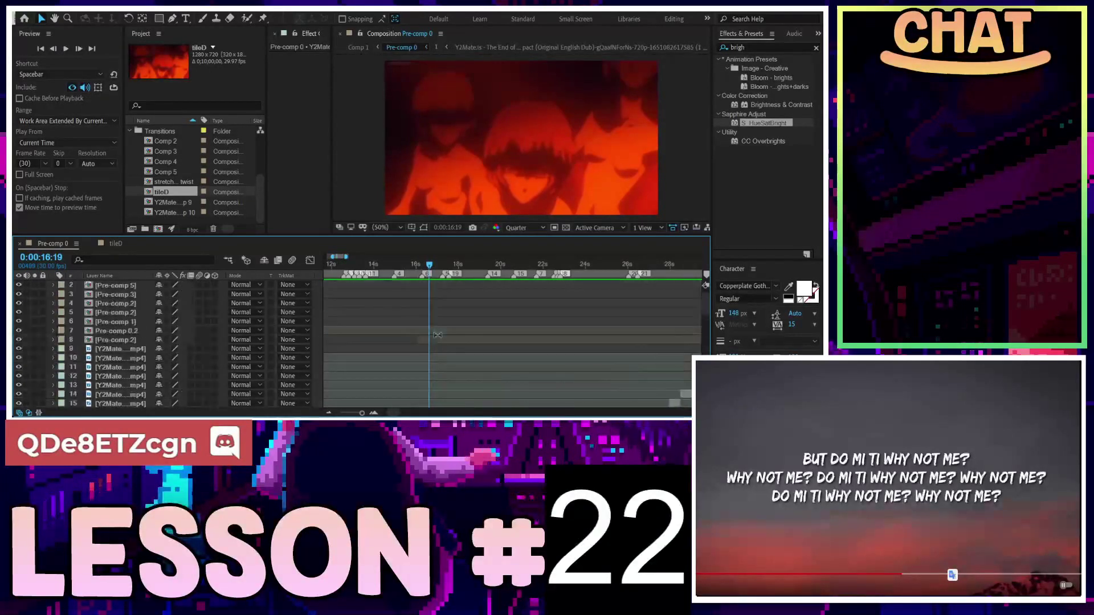
{"action": "scroll", "coordinate": [436, 342], "scroll_direction": "up", "scroll_amount": 3}
{"action": "scroll", "coordinate": [436, 343], "scroll_direction": "down", "scroll_amount": 5}
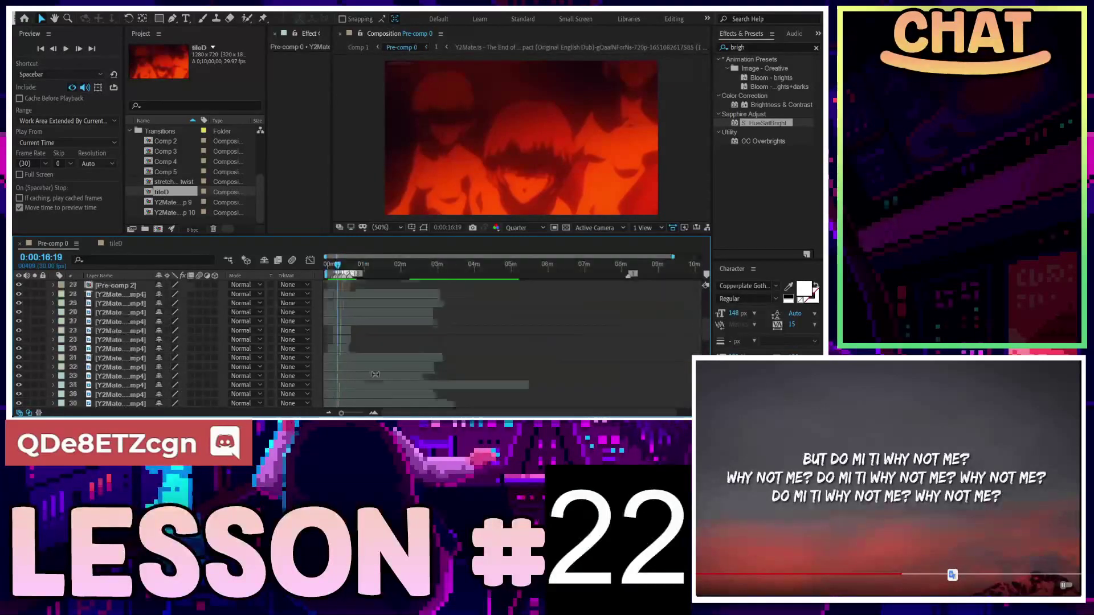
{"action": "scroll", "coordinate": [376, 376], "scroll_direction": "down", "scroll_amount": 9}
{"action": "scroll", "coordinate": [375, 376], "scroll_direction": "down", "scroll_amount": 3}
{"action": "scroll", "coordinate": [393, 393], "scroll_direction": "up", "scroll_amount": 6}
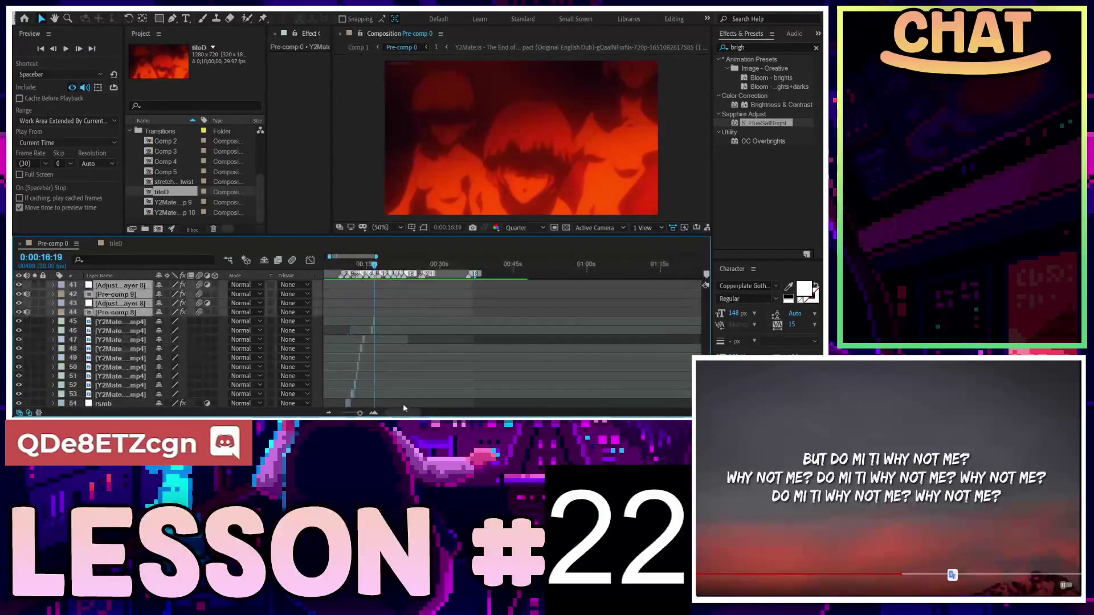
{"action": "scroll", "coordinate": [368, 414], "scroll_direction": "up", "scroll_amount": 5}
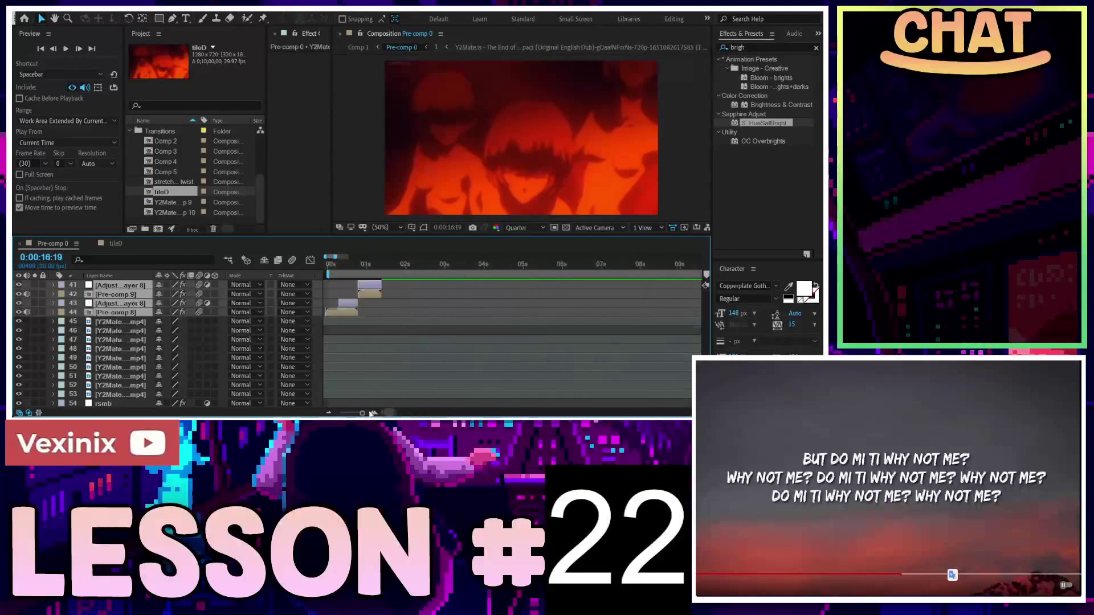
{"action": "scroll", "coordinate": [490, 307], "scroll_direction": "right", "scroll_amount": 3}
{"action": "scroll", "coordinate": [570, 313], "scroll_direction": "right", "scroll_amount": 3}
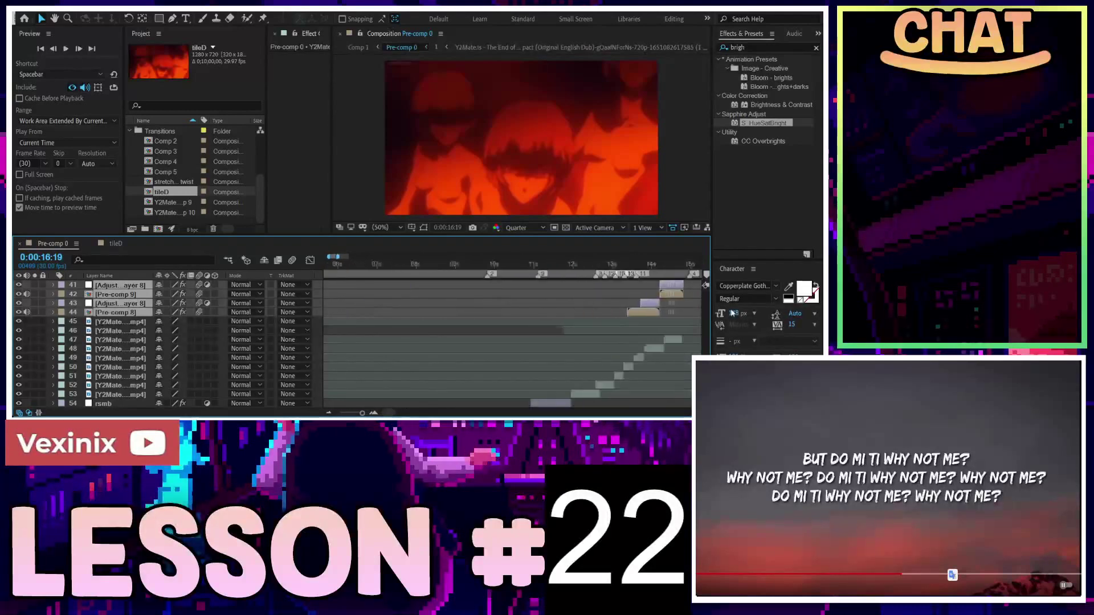
Step: Slide the pasted transition layers to the current time and select Pre-comp 8
{"action": "left_click_drag", "start_coordinate": [603, 311], "coordinate": [681, 303]}
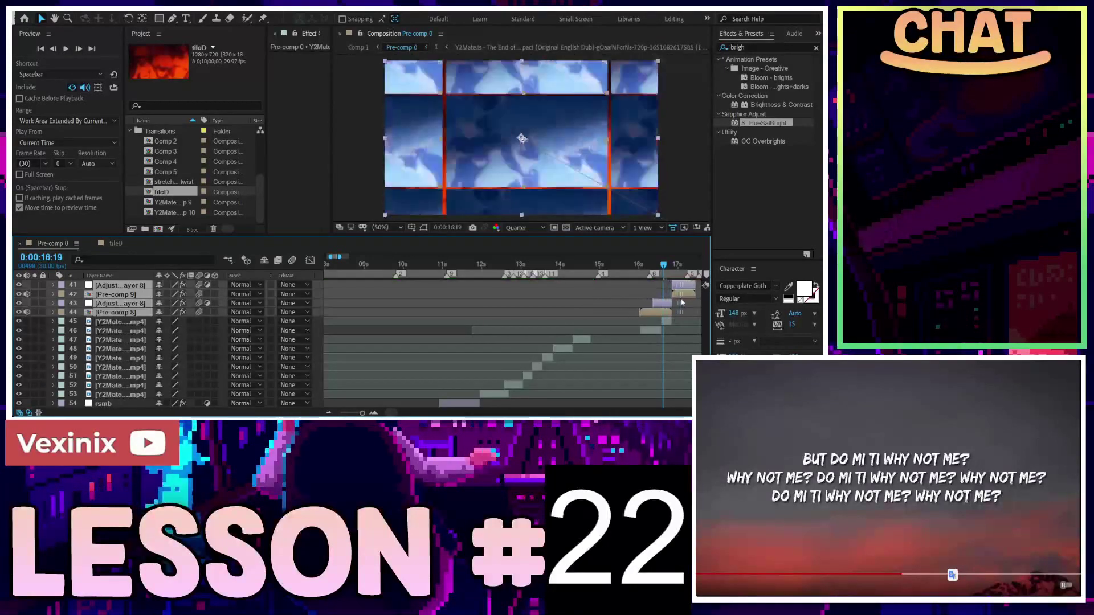
{"action": "scroll", "coordinate": [627, 320], "scroll_direction": "up", "scroll_amount": 3}
{"action": "scroll", "coordinate": [589, 340], "scroll_direction": "up", "scroll_amount": 1}
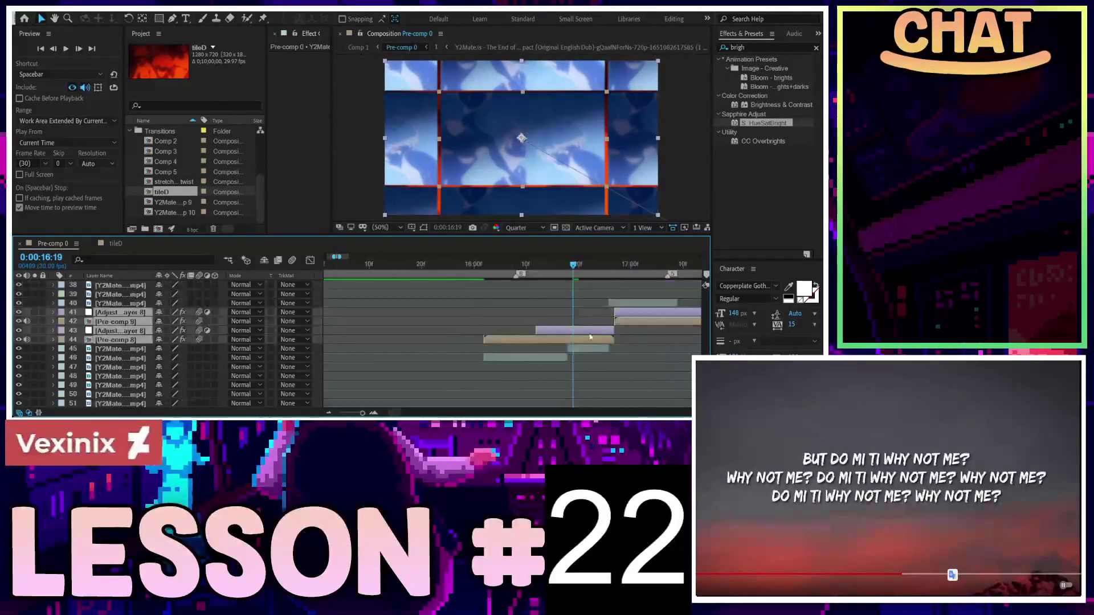
{"action": "left_click", "coordinate": [570, 331]}
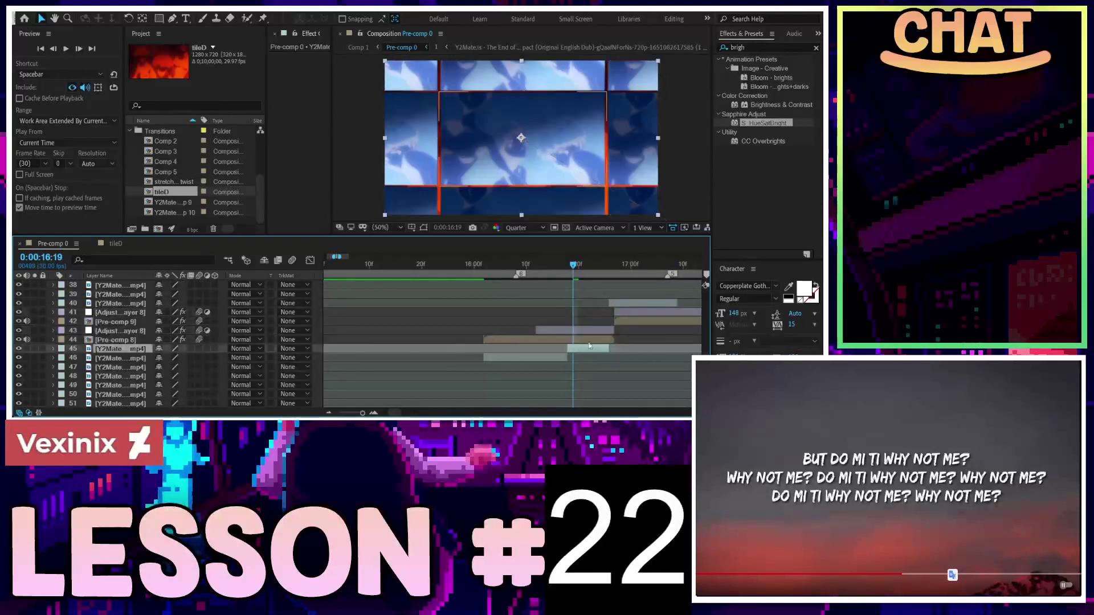
{"action": "left_click", "coordinate": [569, 342]}
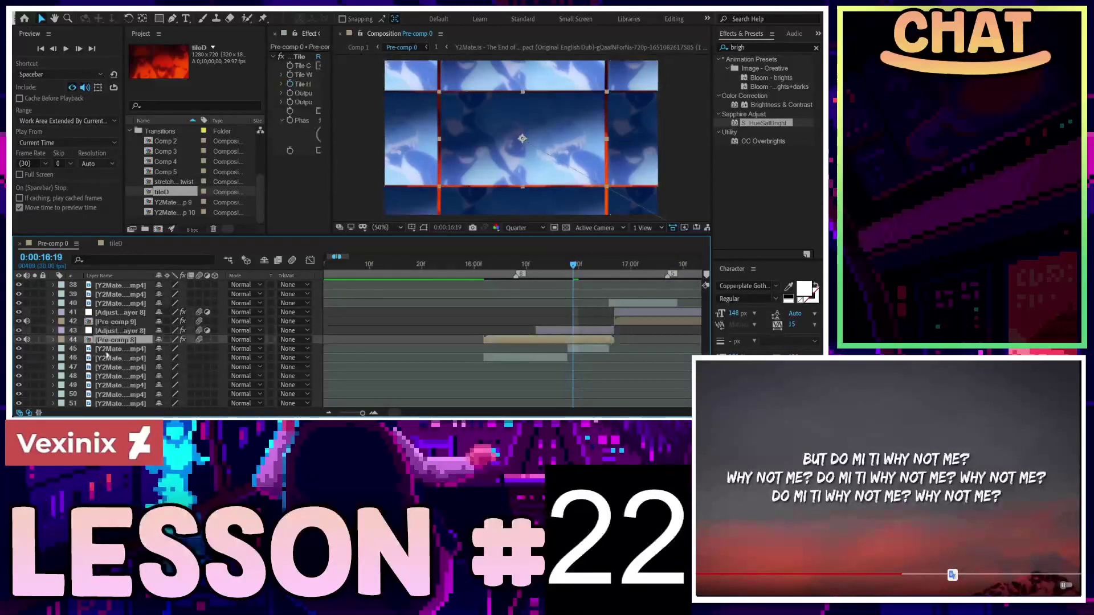
Step: Reveal Pre-comp 8's Motion Tile effect and paste it onto the layer 46 clip
{"action": "left_click", "coordinate": [63, 340]}
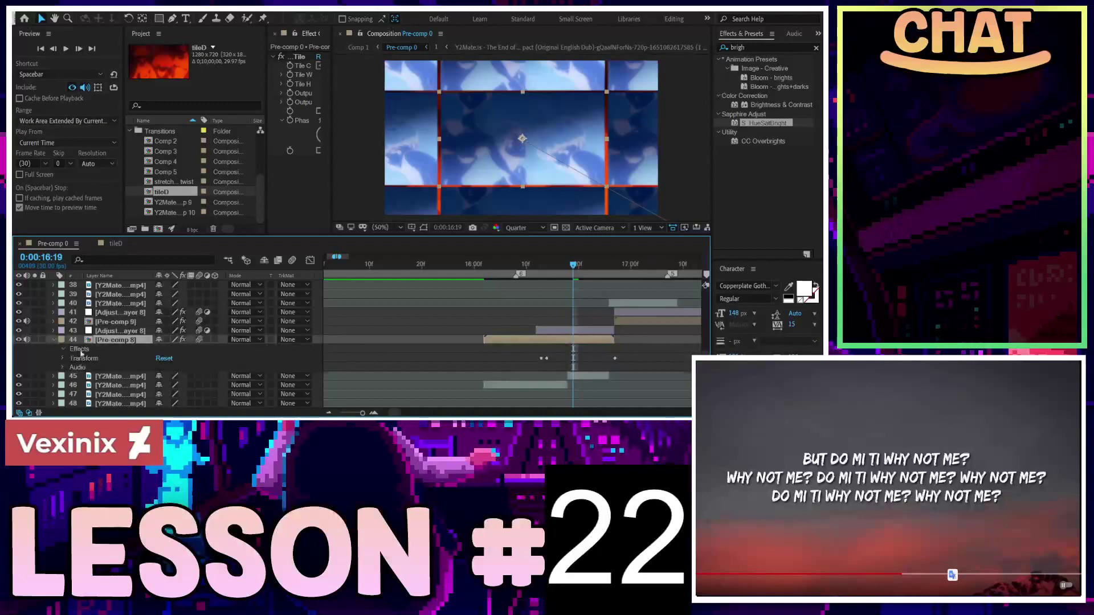
{"action": "left_click", "coordinate": [64, 349]}
{"action": "left_click", "coordinate": [512, 395]}
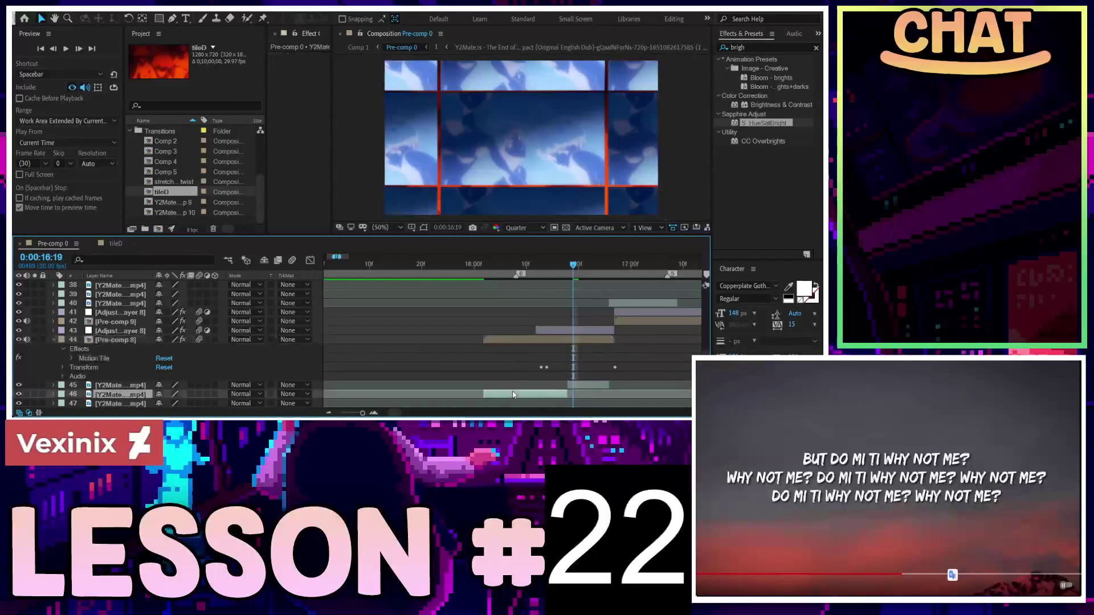
{"action": "key", "text": "ctrl+v"}
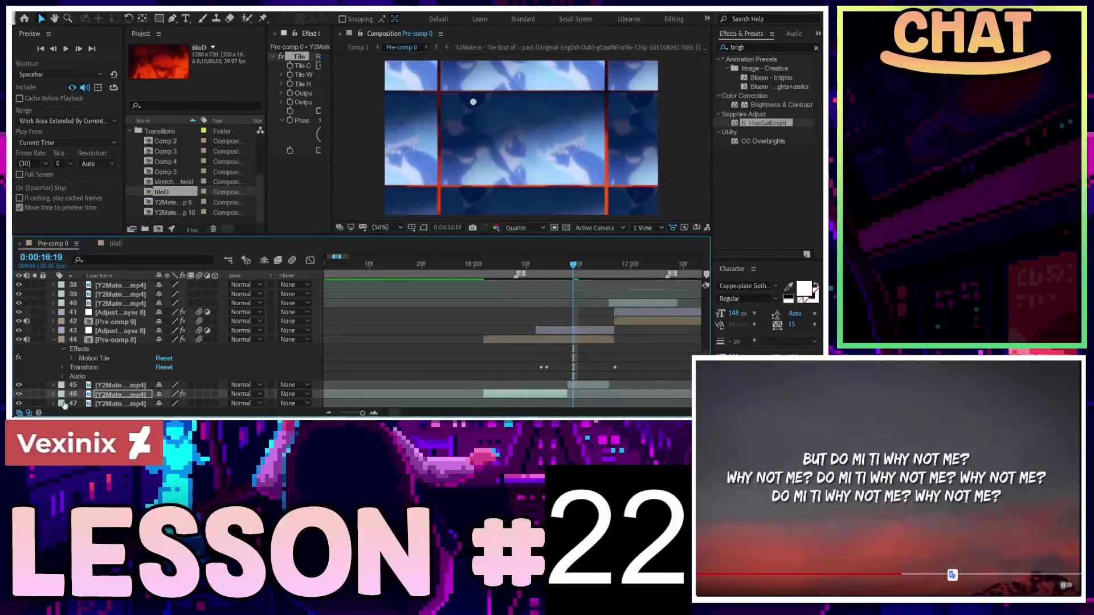
Step: Delete Pre-comp 8, undo it, and inspect its Transform keyframes
{"action": "left_click", "coordinate": [128, 341]}
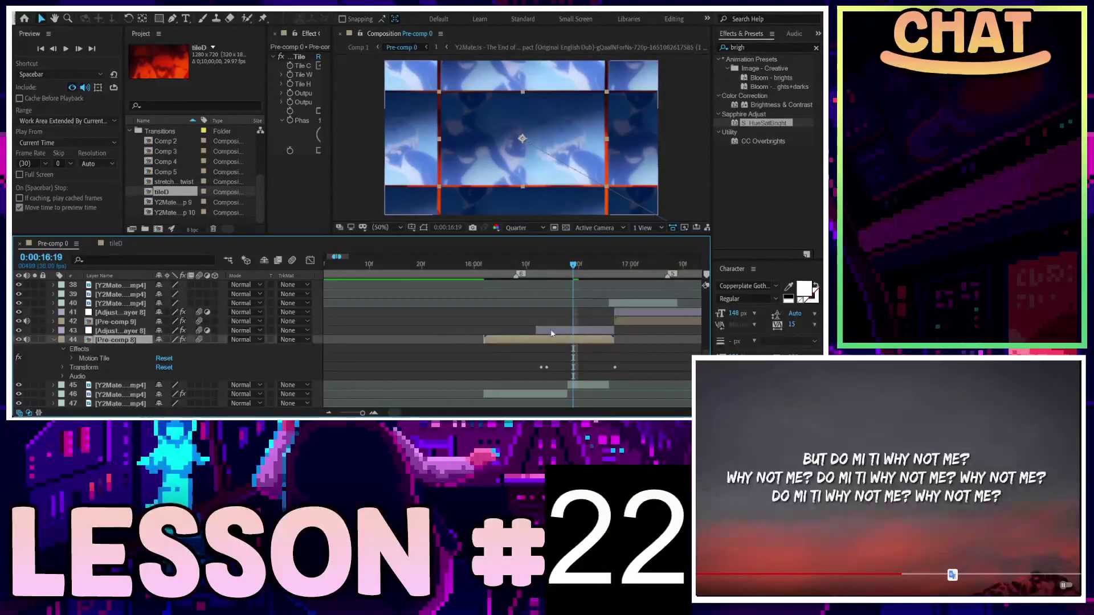
{"action": "key", "text": "Delete"}
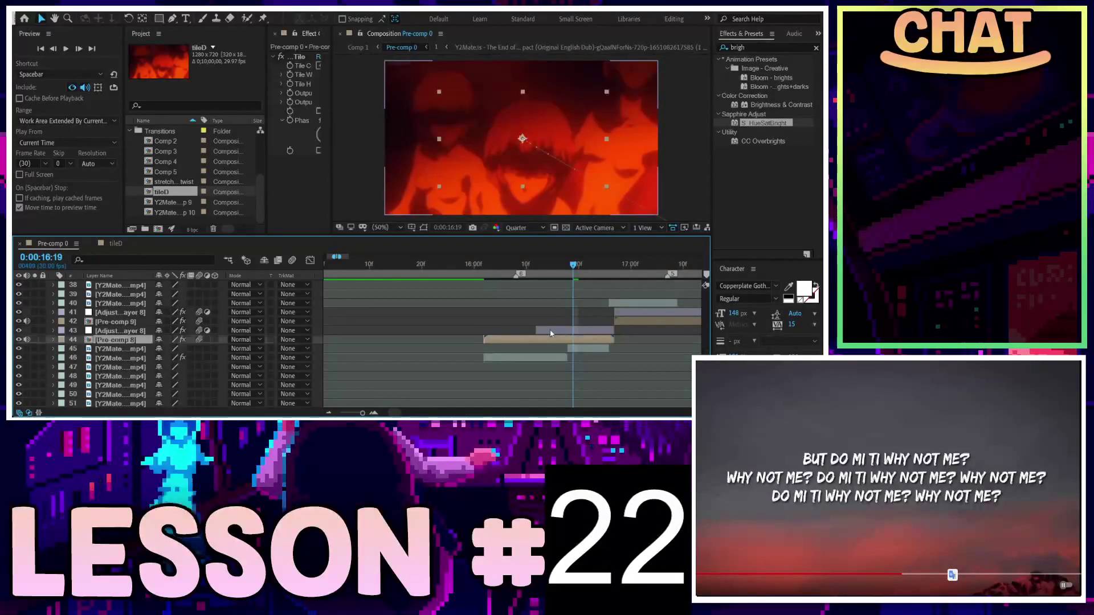
{"action": "key", "text": "ctrl+z"}
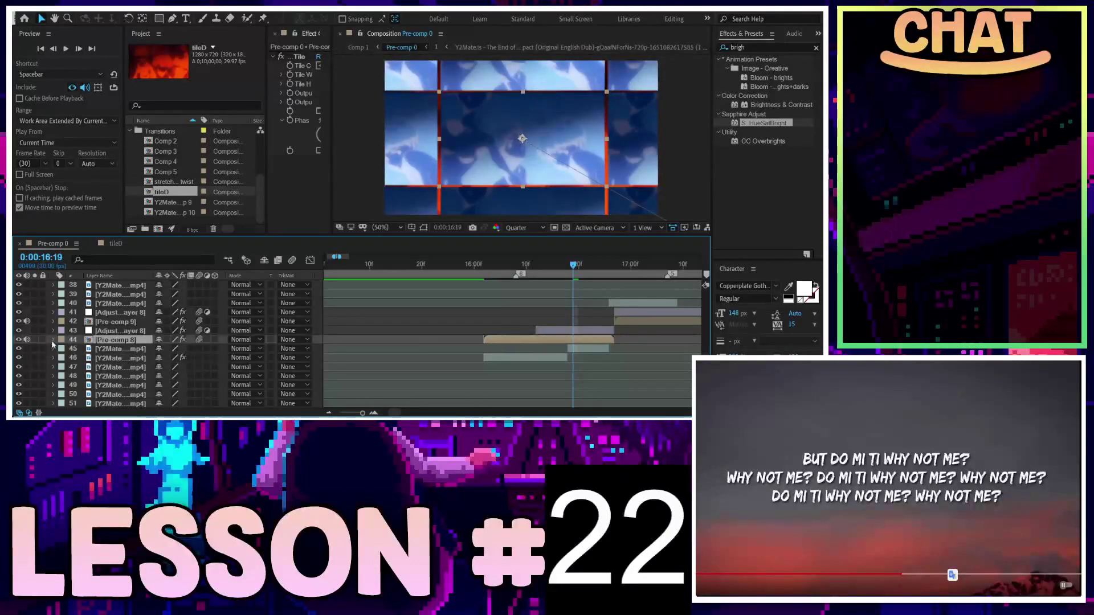
{"action": "left_click", "coordinate": [53, 340]}
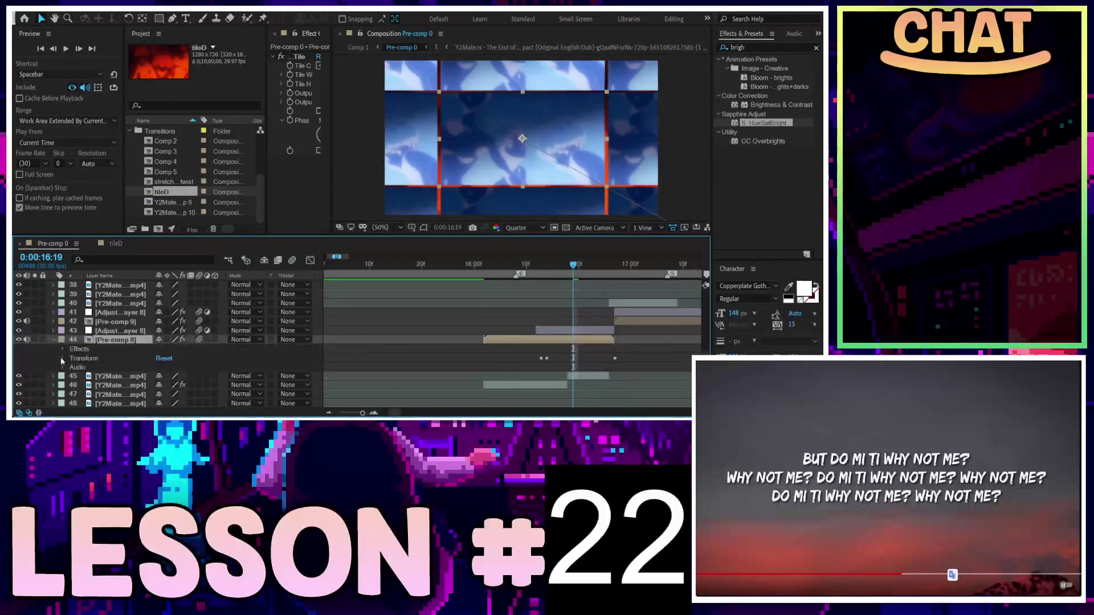
{"action": "left_click", "coordinate": [63, 359]}
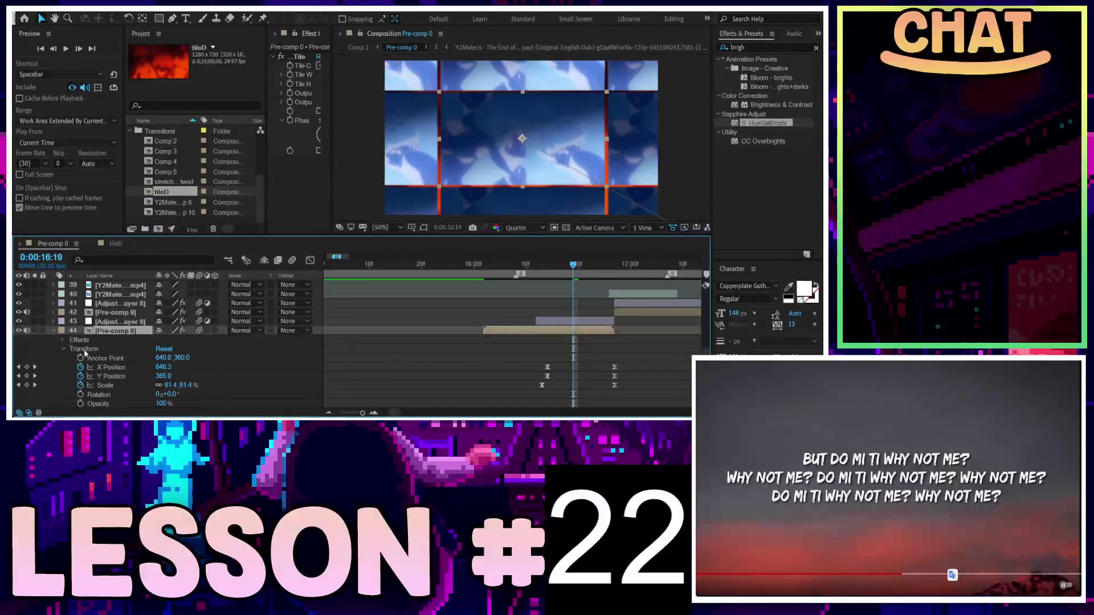
{"action": "left_click", "coordinate": [84, 349]}
{"action": "left_click", "coordinate": [54, 331]}
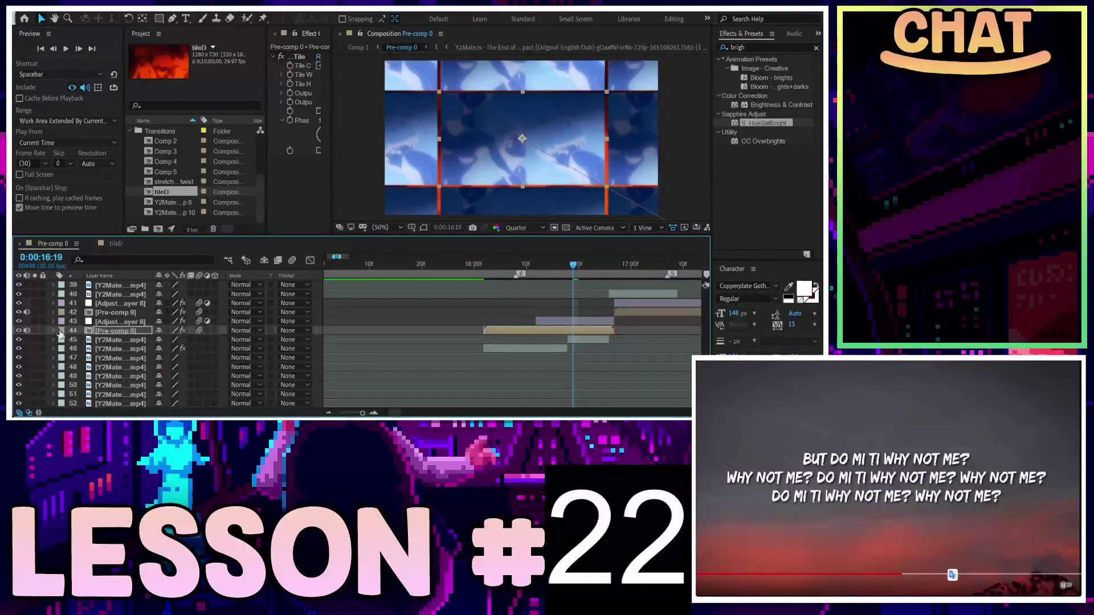
Step: Hide Pre-comp 8 to preview the footage at 16:08 and 16:11, then restore it
{"action": "left_click", "coordinate": [109, 341]}
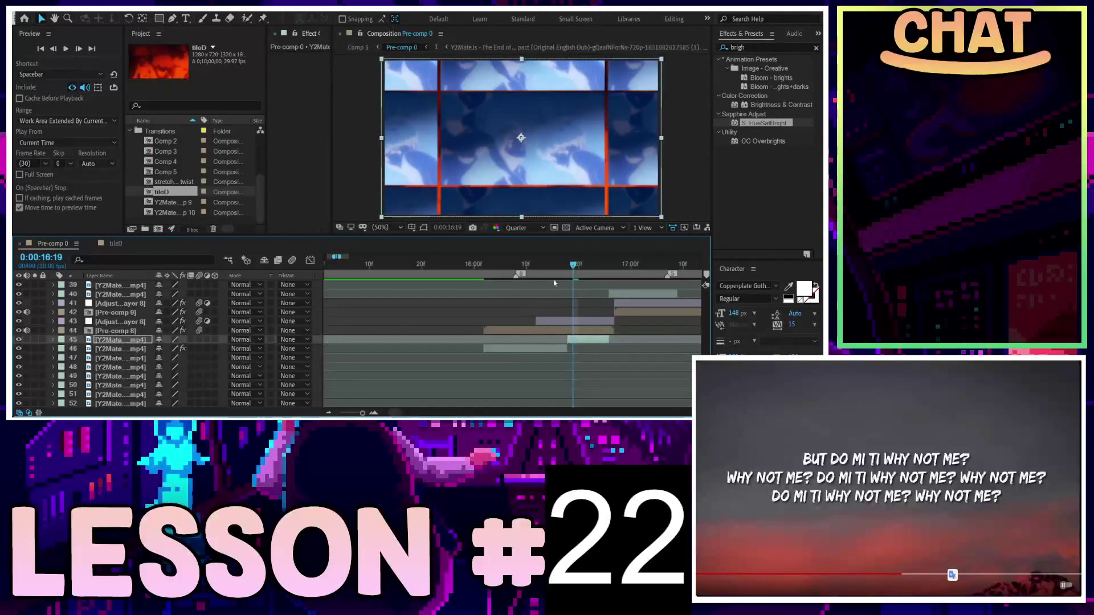
{"action": "left_click", "coordinate": [501, 331]}
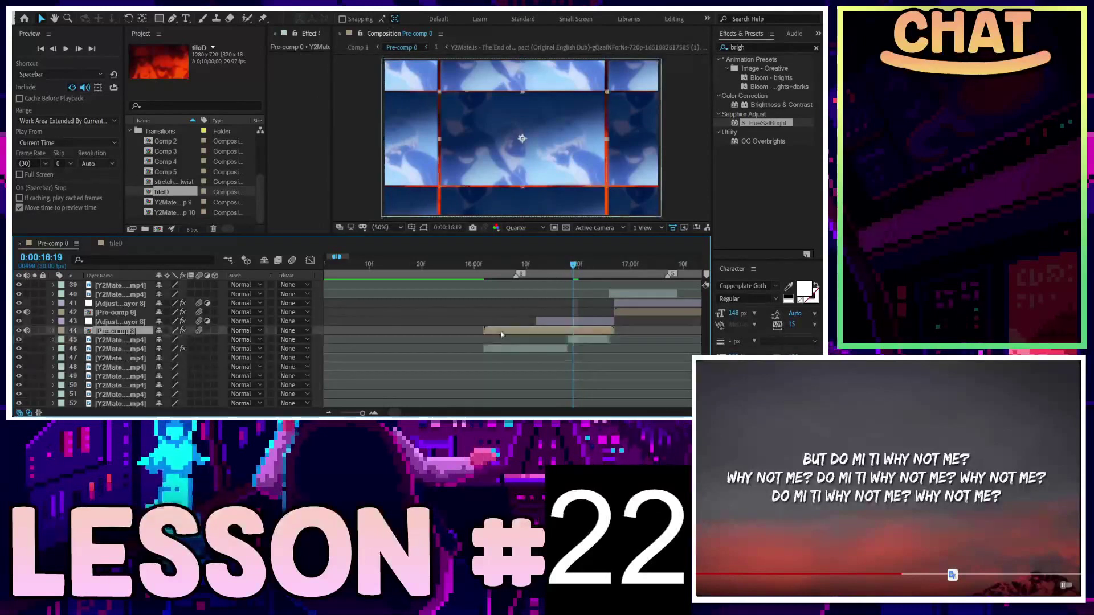
{"action": "left_click", "coordinate": [19, 331]}
{"action": "left_click", "coordinate": [520, 265]}
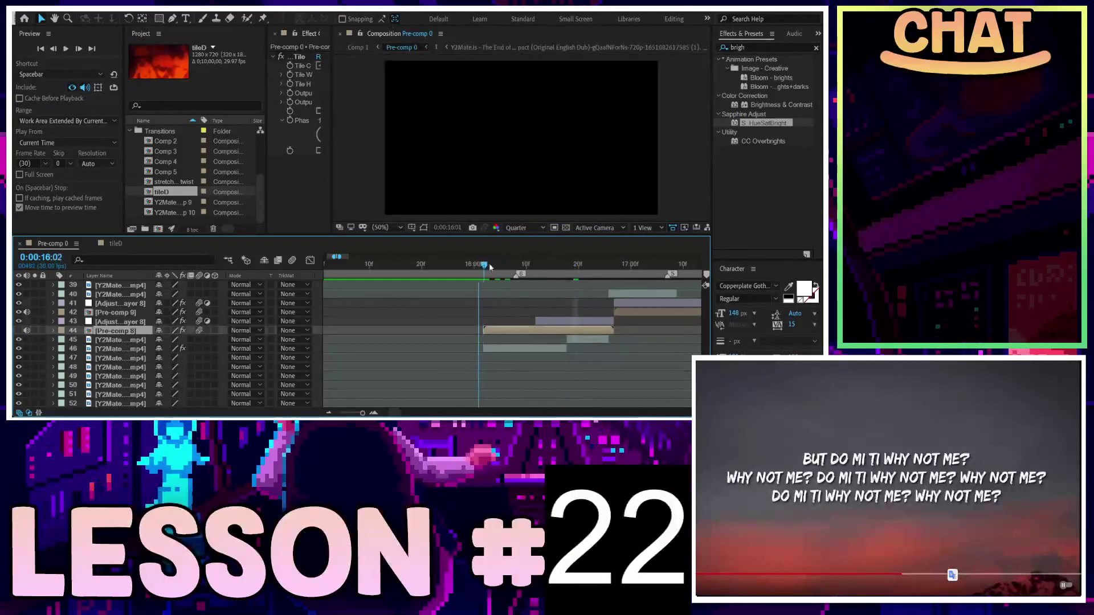
{"action": "left_click", "coordinate": [531, 265]}
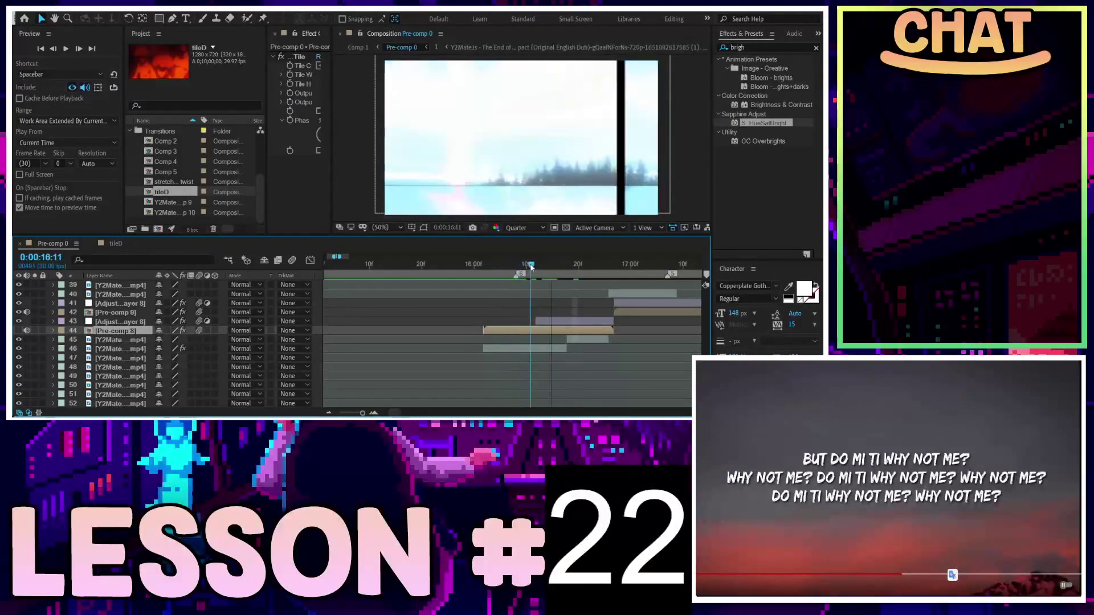
{"action": "key", "text": "ctrl+z"}
{"action": "key", "text": "ctrl+z"}
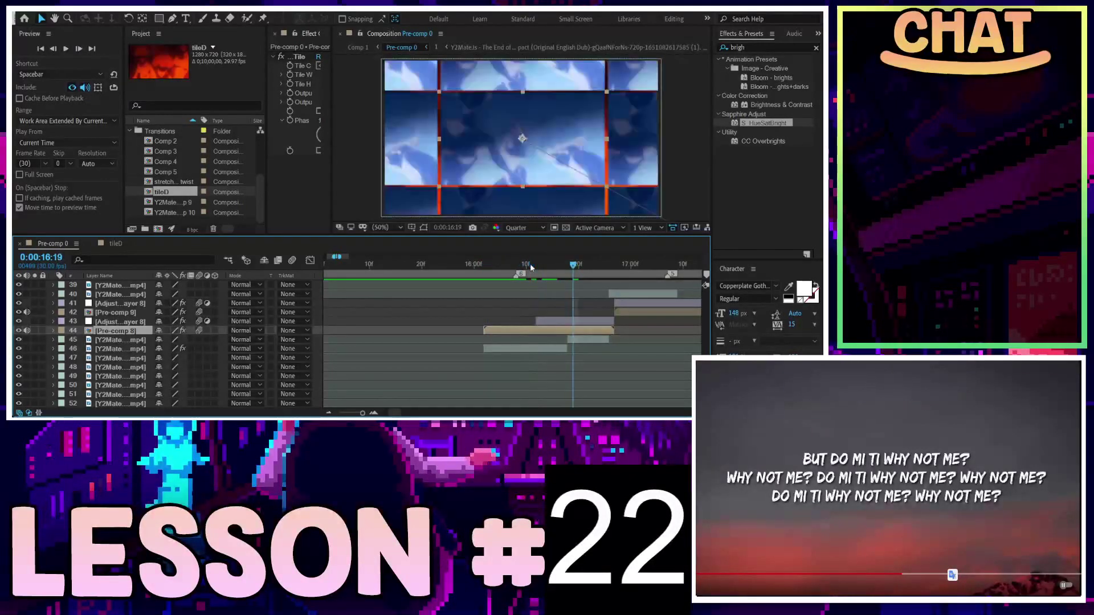
Step: Scrub the transition around 16:21, return to 16:19, and shift the four layers earlier
{"action": "left_click", "coordinate": [627, 265]}
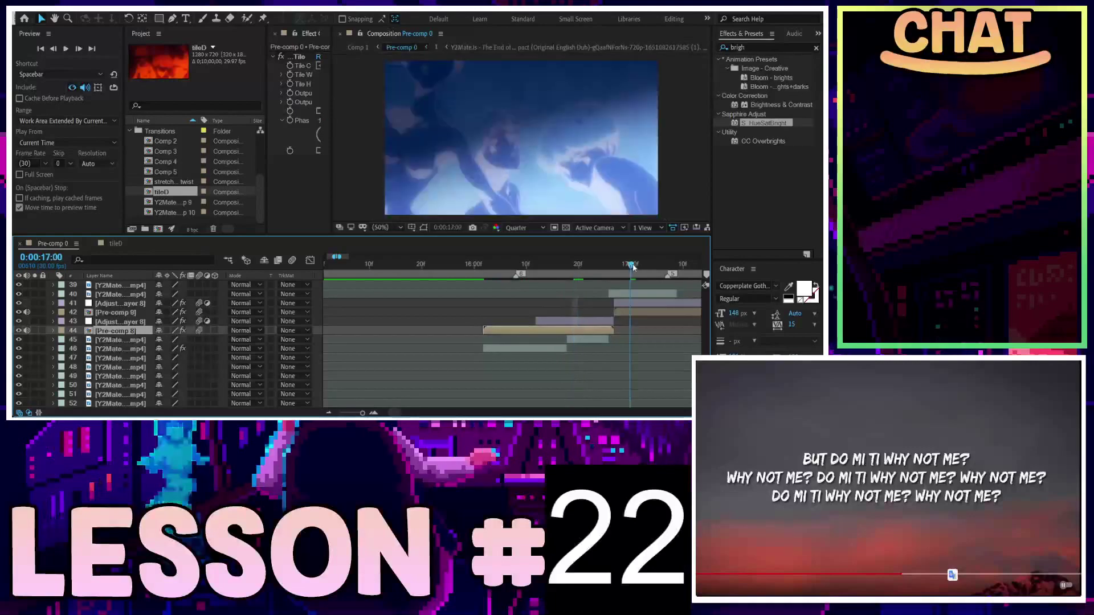
{"action": "left_click", "coordinate": [586, 265]}
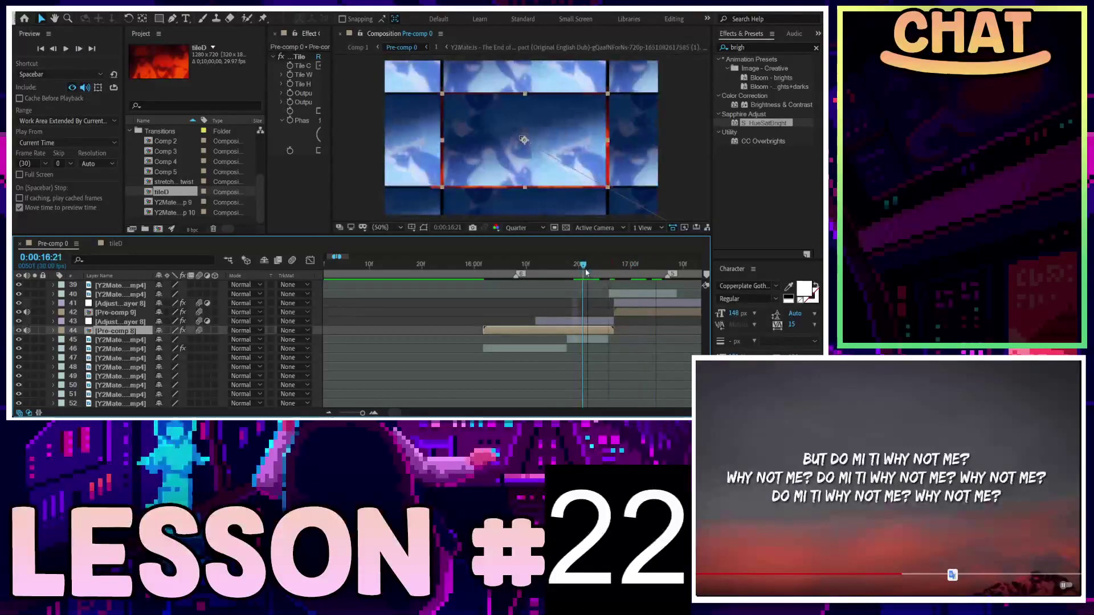
{"action": "mouse_move", "coordinate": [587, 272]}
{"action": "left_mouse_down"}
{"action": "mouse_move", "coordinate": [505, 283]}
{"action": "mouse_move", "coordinate": [600, 280]}
{"action": "mouse_move", "coordinate": [587, 280]}
{"action": "left_mouse_up"}
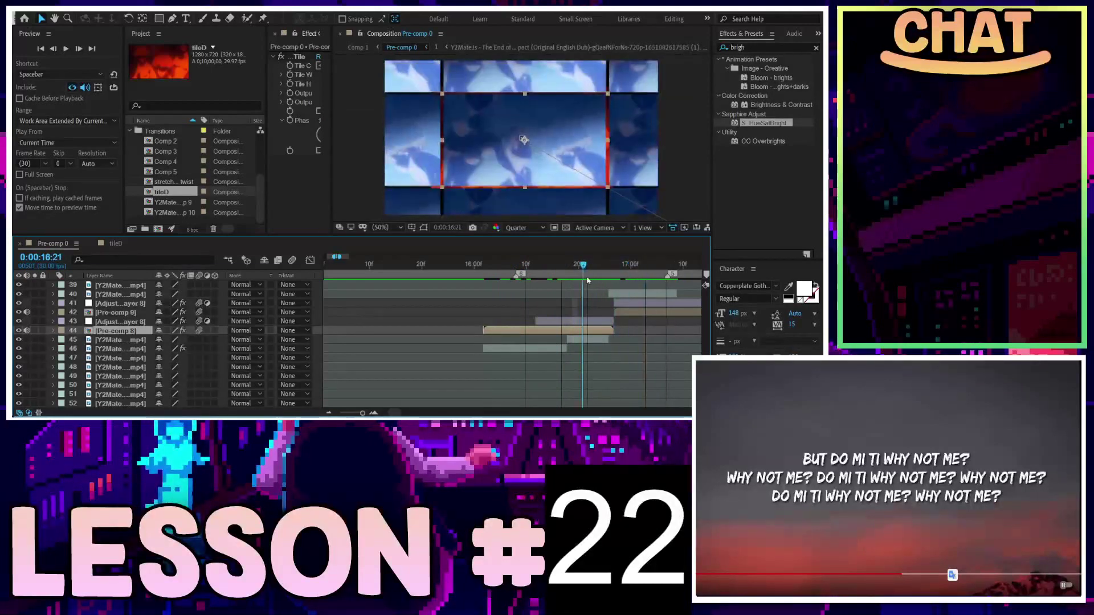
{"action": "key", "text": "ctrl+Down"}
{"action": "key", "text": "Page_Up"}
{"action": "key", "text": "Page_Up"}
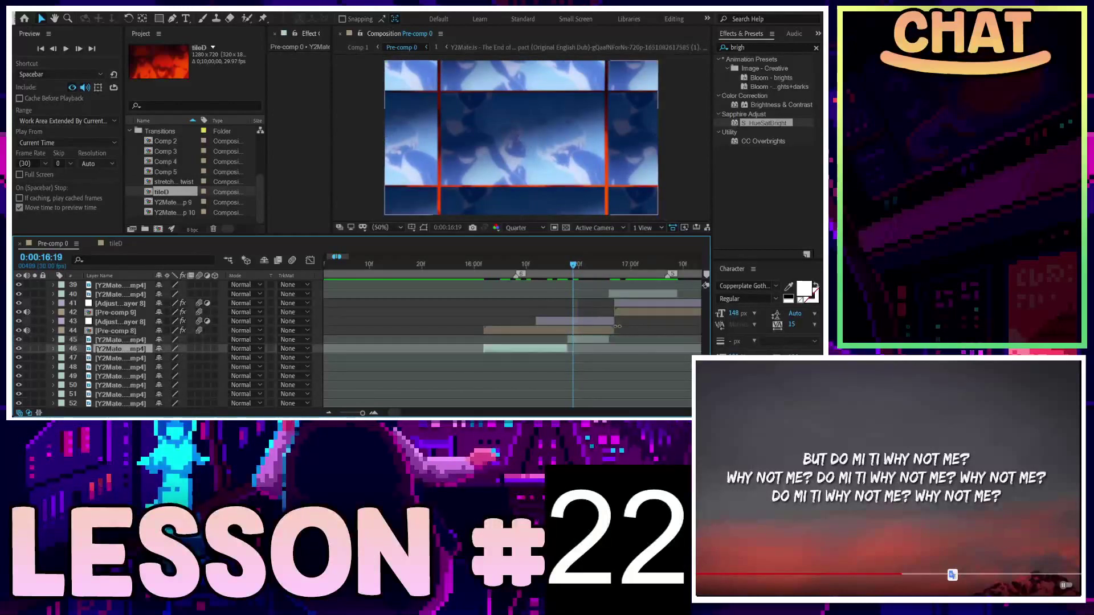
{"action": "key", "text": "ctrl+z"}
{"action": "key", "text": "ctrl+z"}
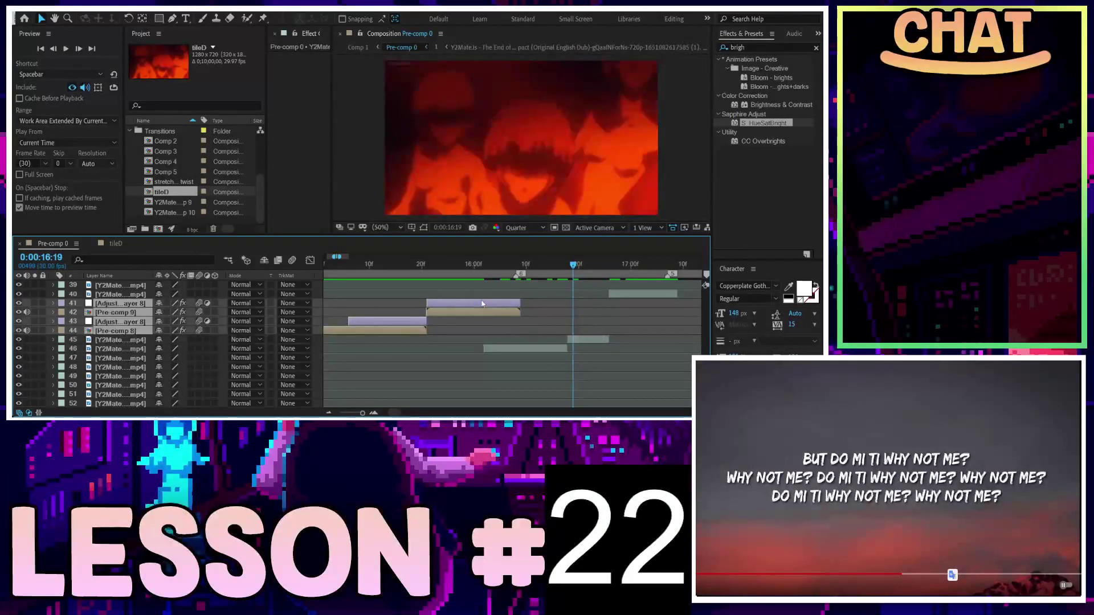
Step: Drag the four transition layers later so they begin at 0:00:16:19
{"action": "left_click_drag", "start_coordinate": [475, 308], "coordinate": [679, 308]}
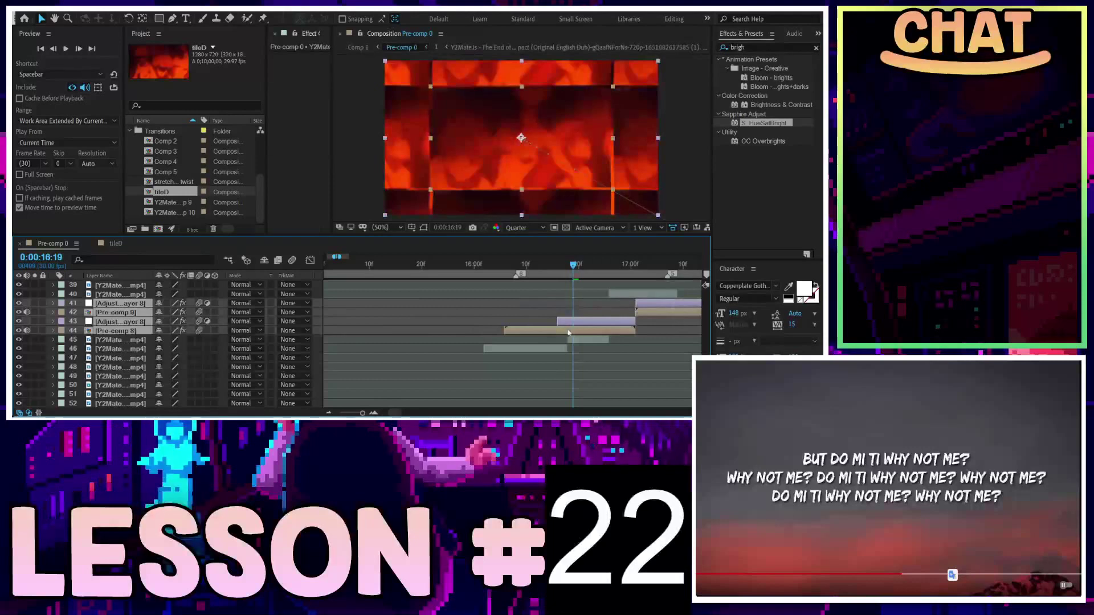
{"action": "left_click_drag", "start_coordinate": [568, 332], "coordinate": [631, 335]}
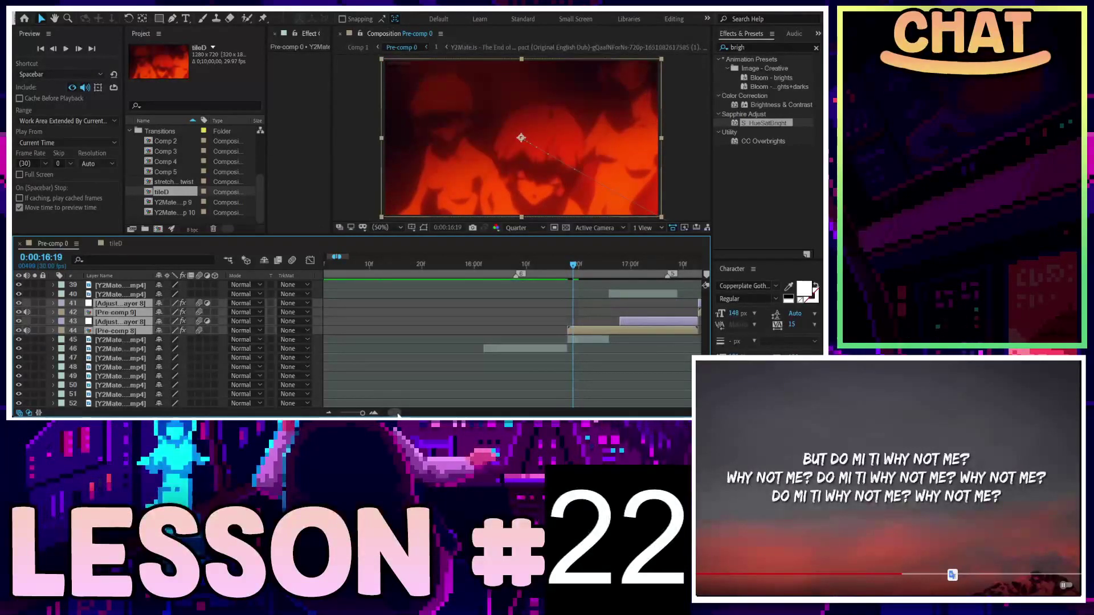
{"action": "scroll", "coordinate": [397, 414], "scroll_direction": "right", "scroll_amount": 3}
{"action": "scroll", "coordinate": [397, 415], "scroll_direction": "right", "scroll_amount": 3}
{"action": "scroll", "coordinate": [399, 395], "scroll_direction": "down", "scroll_amount": 2, "text": "alt"}
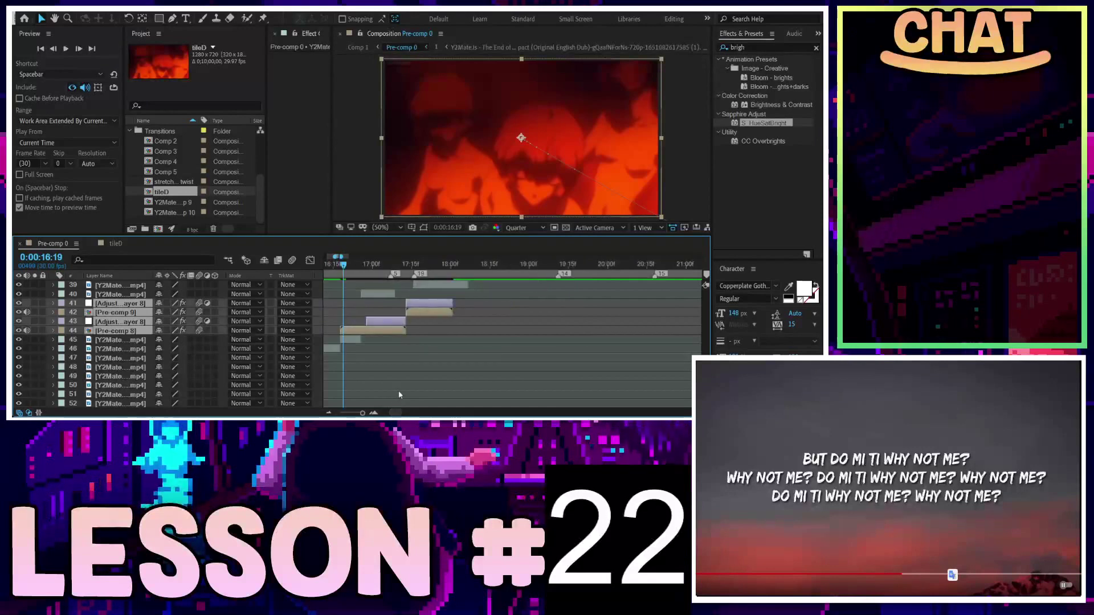
{"action": "scroll", "coordinate": [397, 414], "scroll_direction": "left", "scroll_amount": 3}
{"action": "scroll", "coordinate": [397, 414], "scroll_direction": "left", "scroll_amount": 3}
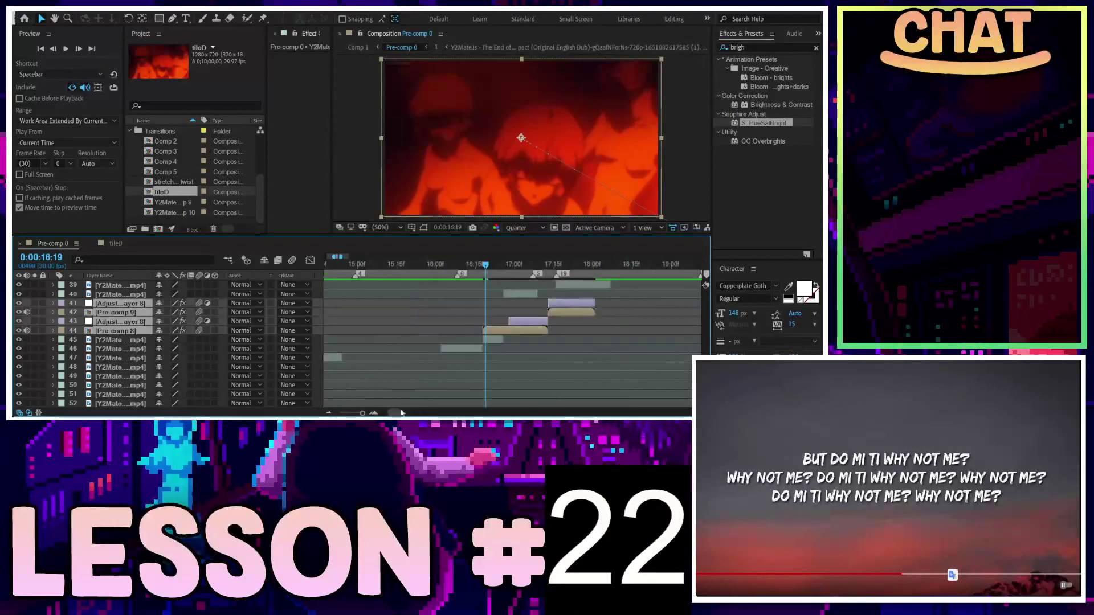
Step: Check Pre-comp 8's 102.5% scale keyframes, then select the Warp adjustment layer
{"action": "left_click", "coordinate": [538, 335]}
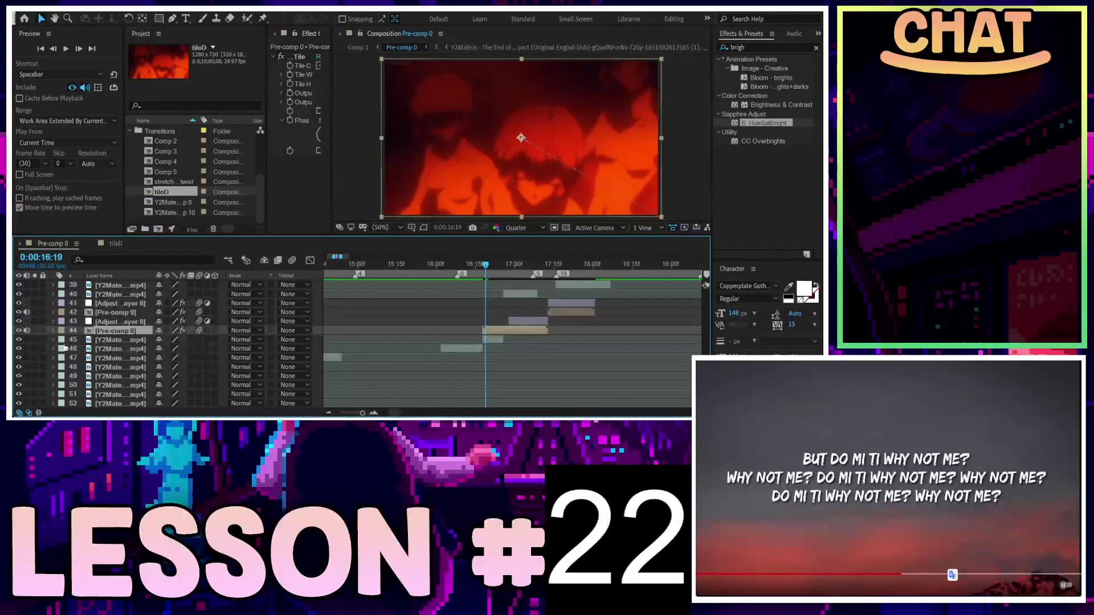
{"action": "left_click", "coordinate": [55, 332]}
{"action": "left_click", "coordinate": [94, 341]}
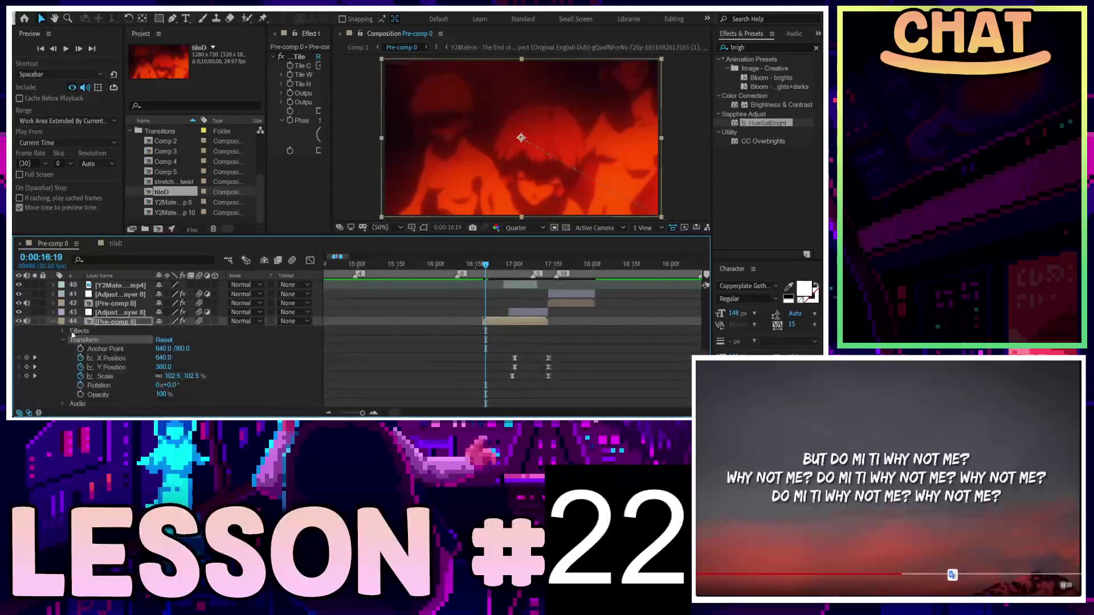
{"action": "left_click", "coordinate": [65, 340]}
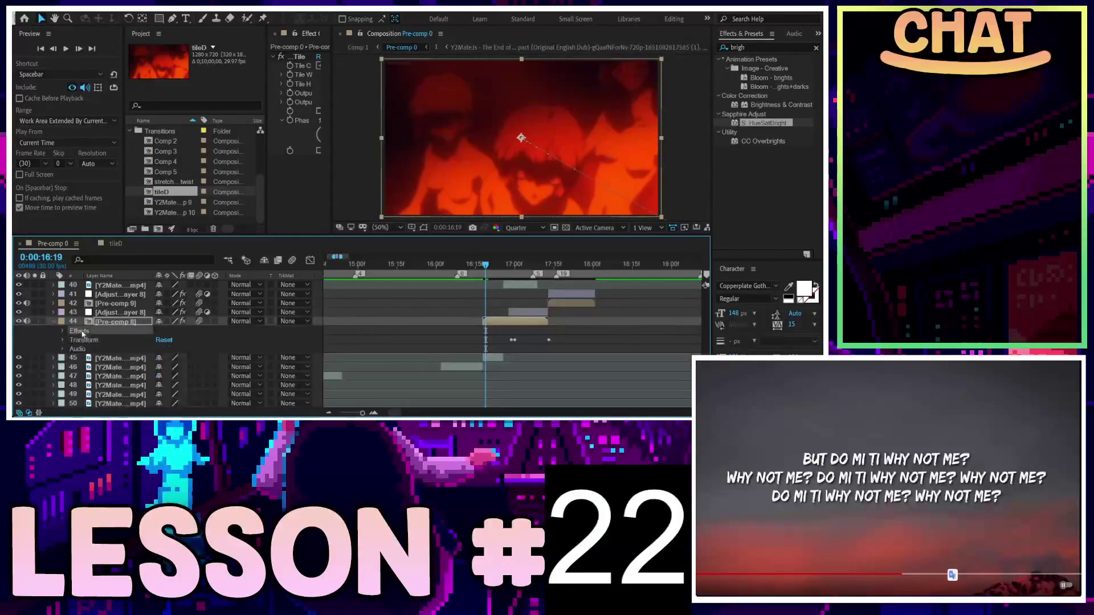
{"action": "left_click", "coordinate": [491, 358]}
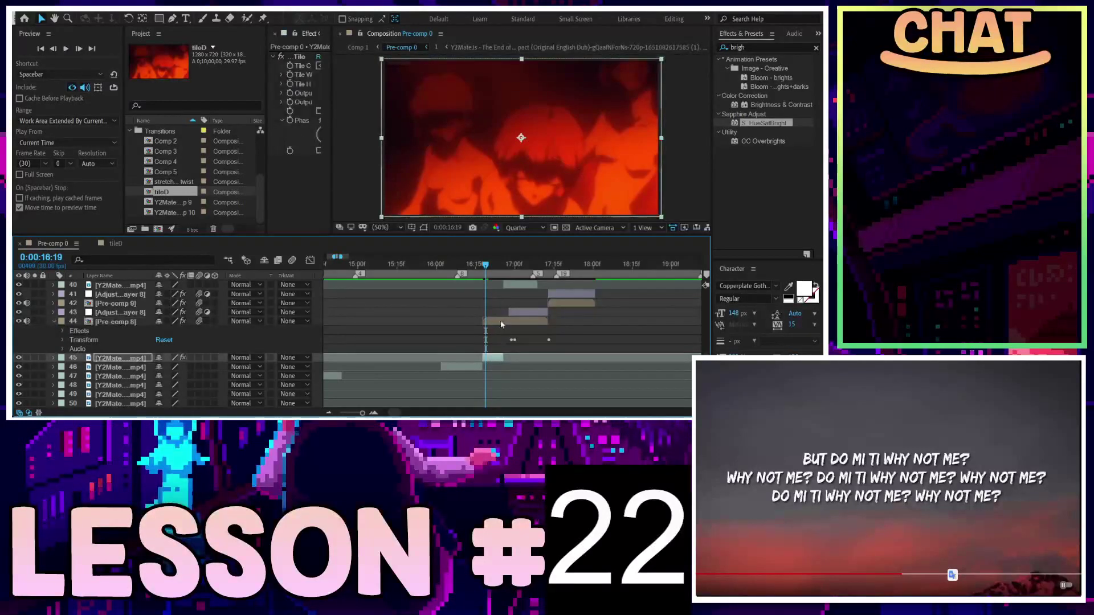
{"action": "key", "text": "ctrl+Up"}
{"action": "key", "text": "ctrl+Up"}
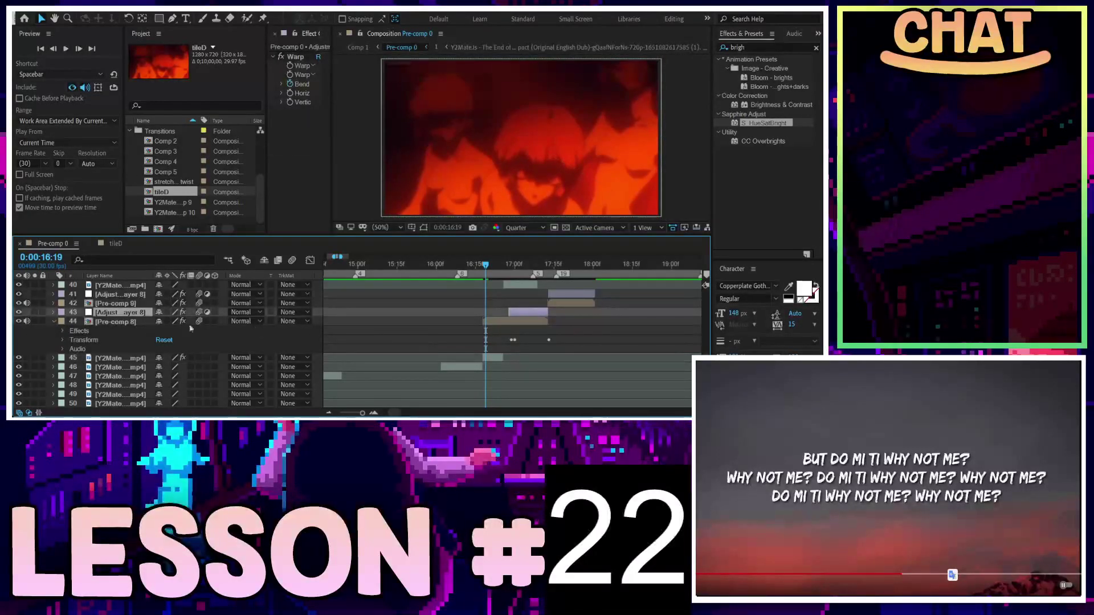
Step: Move the Warp adjustment layer slightly earlier and shorten its duration
{"action": "left_click_drag", "start_coordinate": [520, 318], "coordinate": [494, 314]}
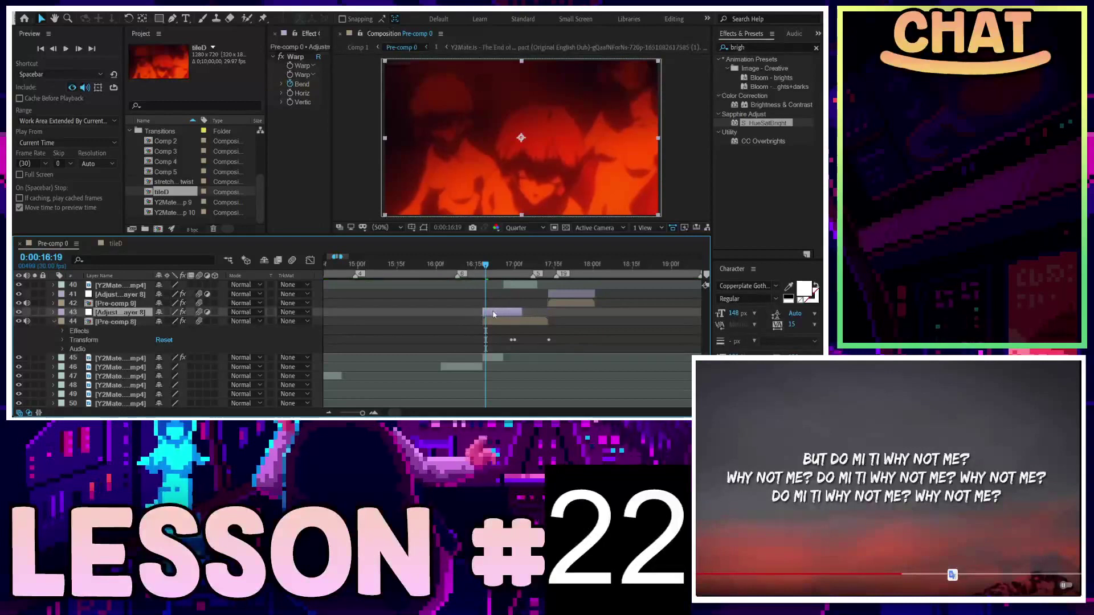
{"action": "key", "text": "equal"}
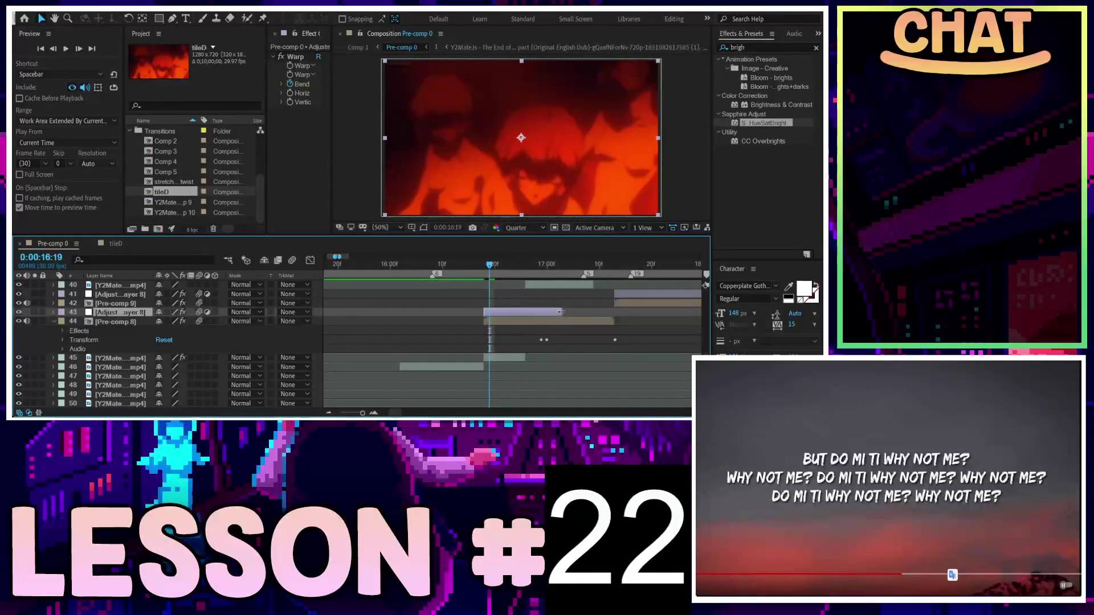
{"action": "left_click_drag", "start_coordinate": [561, 311], "coordinate": [526, 313]}
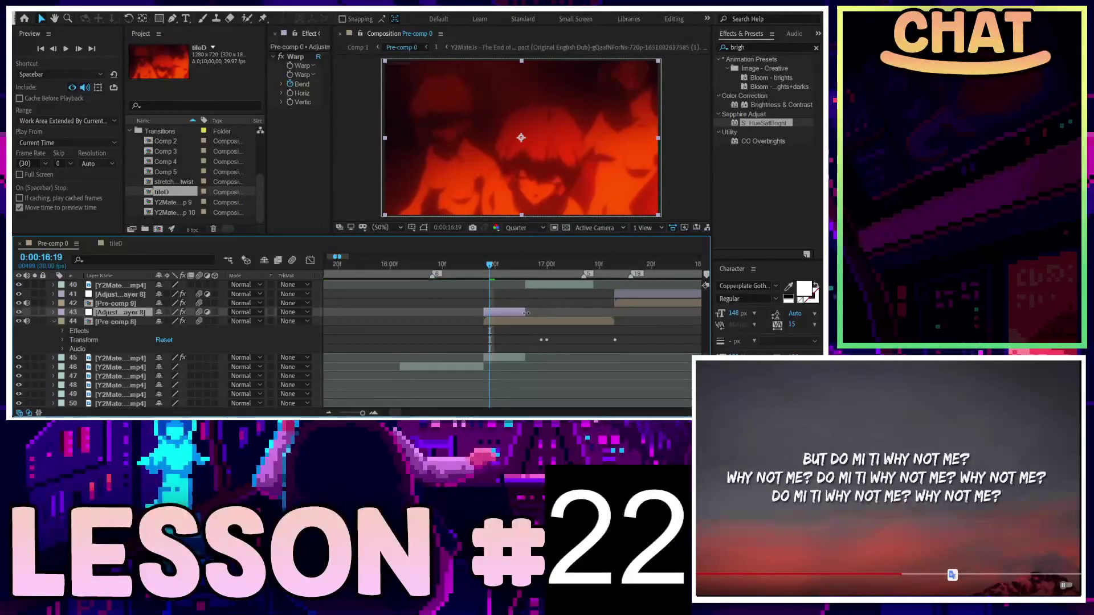
{"action": "key", "text": "F2"}
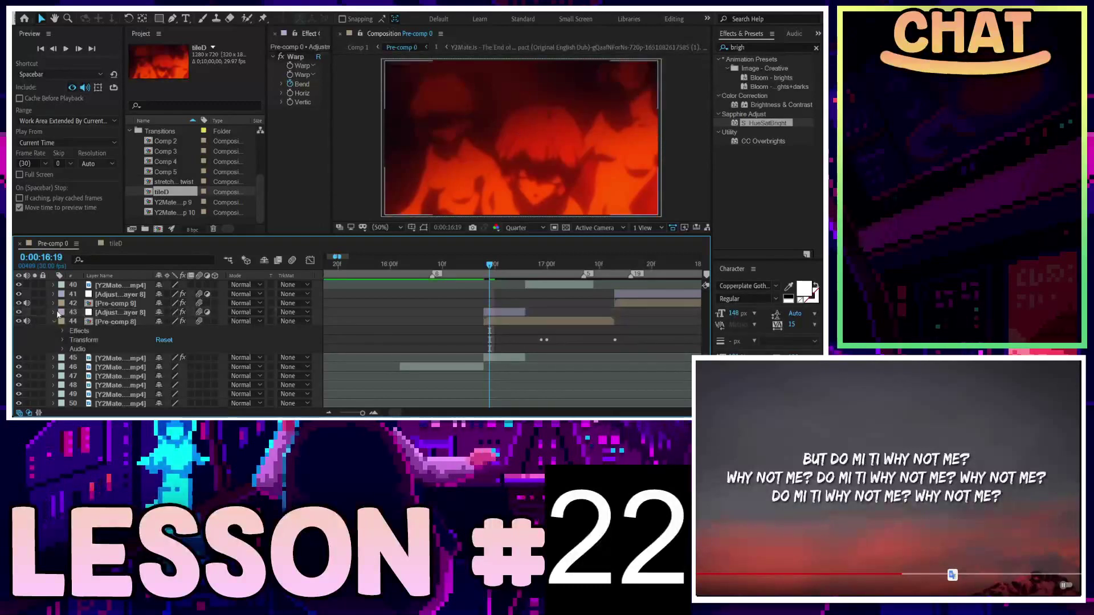
Step: Expand layer 43's Warp effect and drag both Bend keyframes about three frames later
{"action": "left_click", "coordinate": [52, 312]}
{"action": "left_click", "coordinate": [120, 312]}
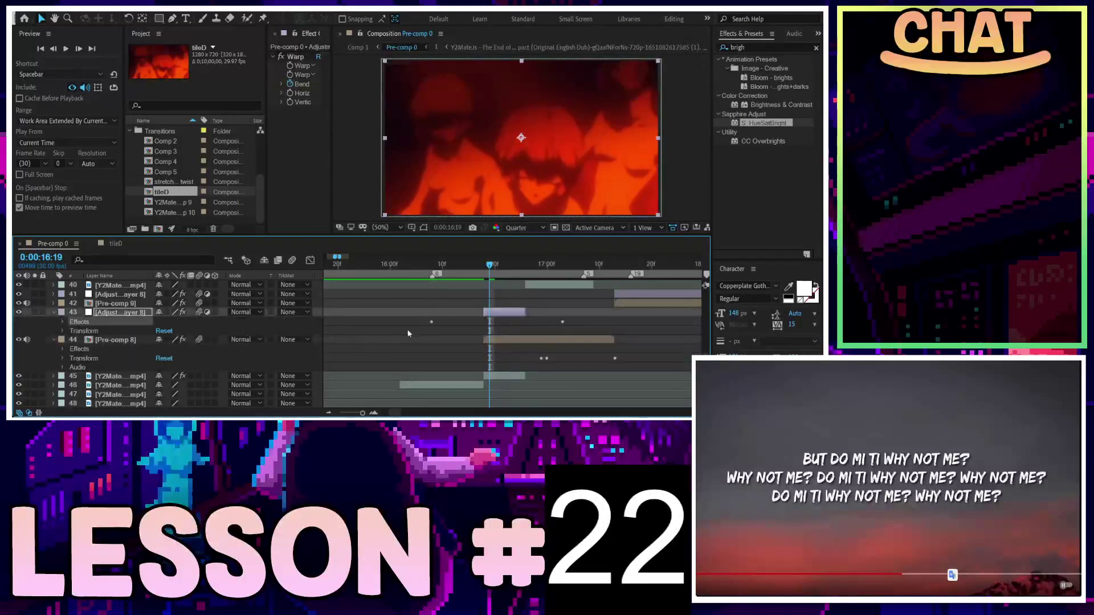
{"action": "left_click", "coordinate": [63, 322]}
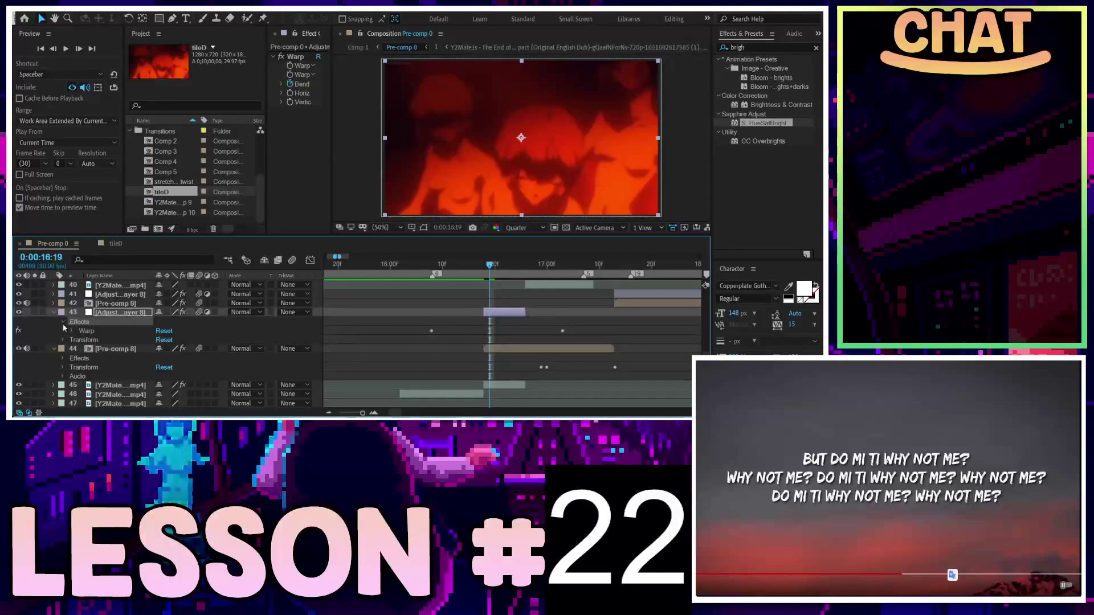
{"action": "left_click", "coordinate": [86, 331]}
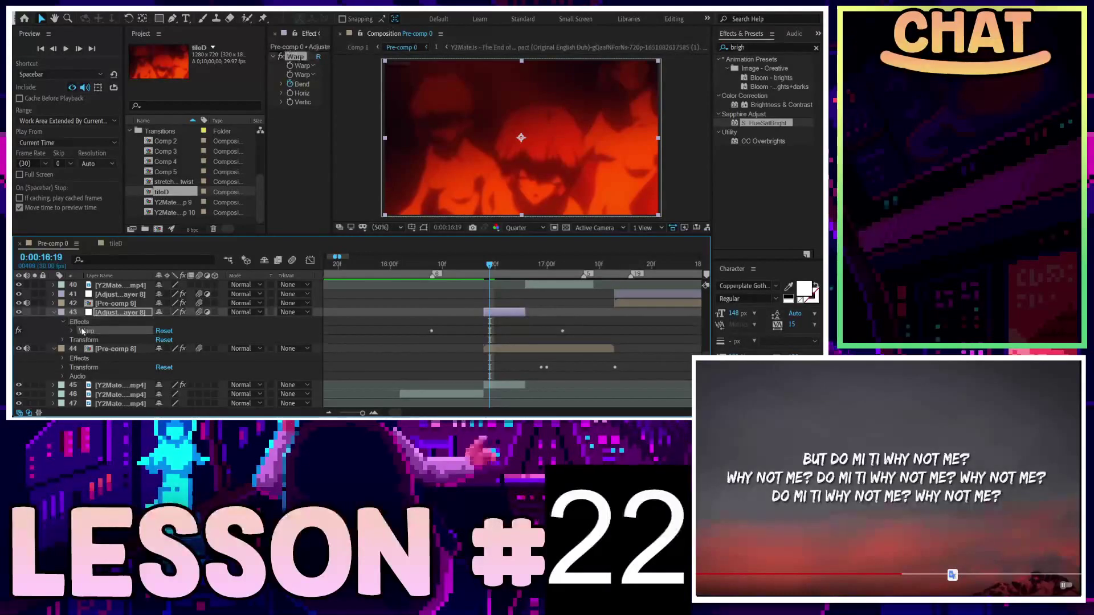
{"action": "left_click", "coordinate": [432, 338]}
{"action": "left_click", "coordinate": [71, 331]}
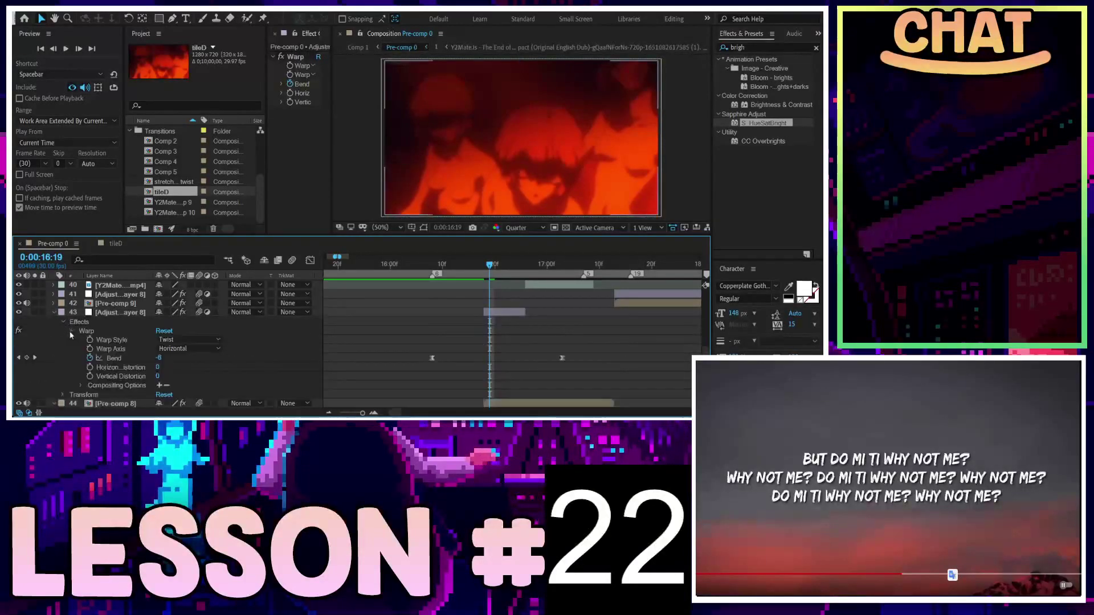
{"action": "left_click", "coordinate": [114, 358]}
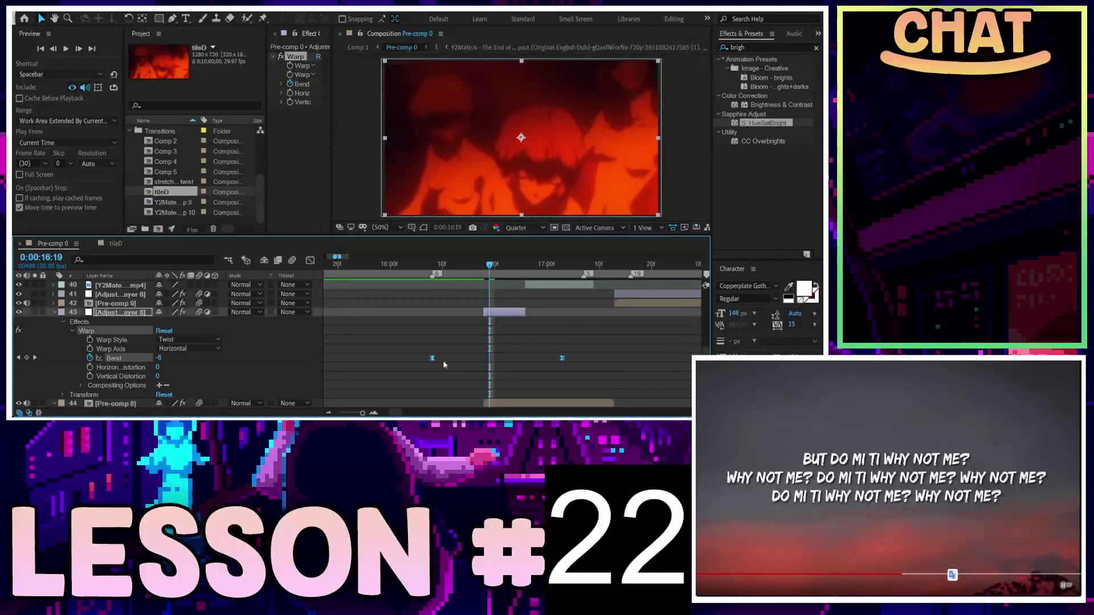
{"action": "left_click_drag", "start_coordinate": [432, 359], "coordinate": [485, 359]}
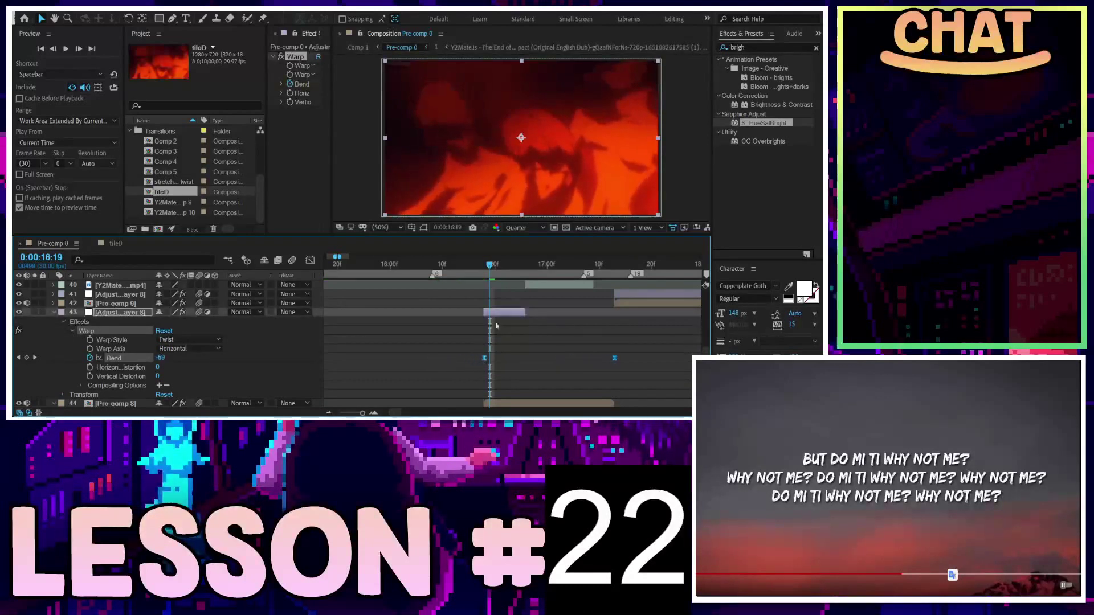
Step: Scrub between the Bend keyframes, -100 at 16:18 to 0 near 16:26
{"action": "left_click_drag", "start_coordinate": [490, 266], "coordinate": [484, 266]}
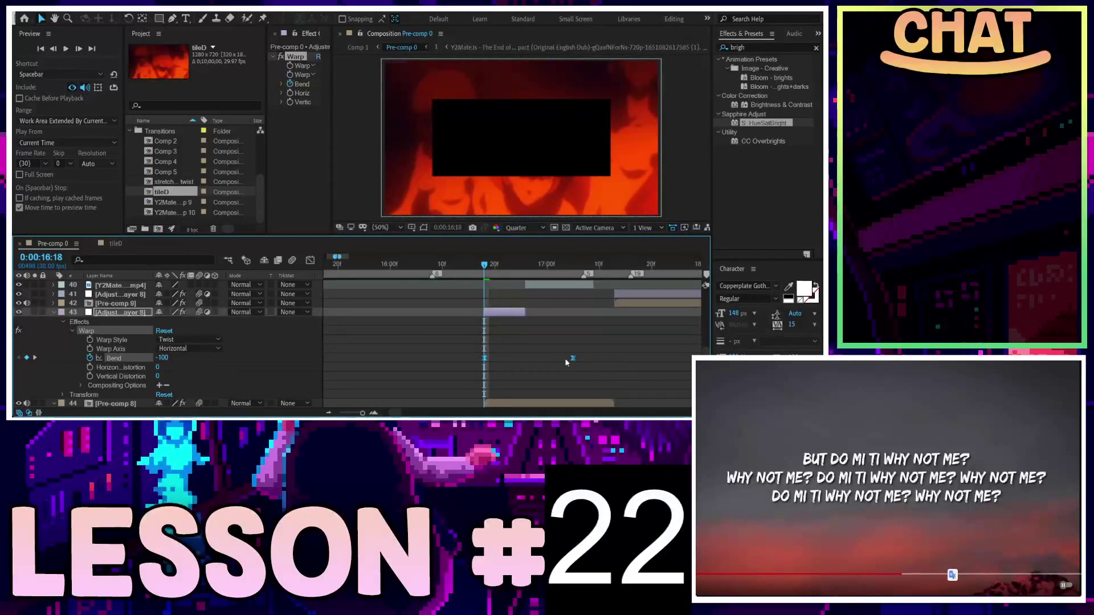
{"action": "left_click", "coordinate": [526, 270]}
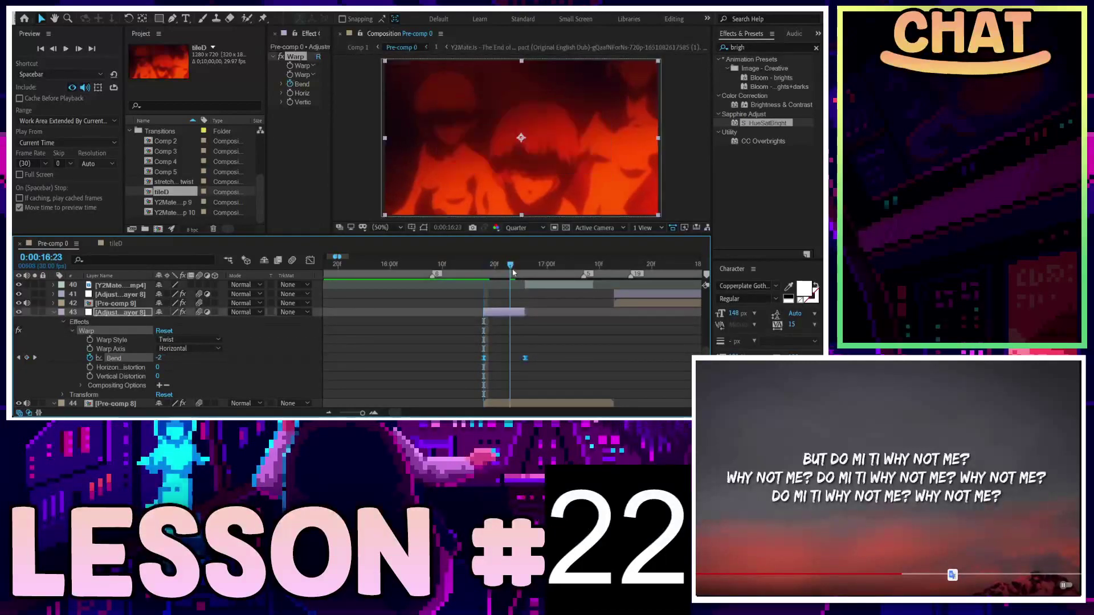
{"action": "mouse_move", "coordinate": [526, 272]}
{"action": "left_mouse_down"}
{"action": "mouse_move", "coordinate": [482, 271]}
{"action": "mouse_move", "coordinate": [526, 272]}
{"action": "left_mouse_up"}
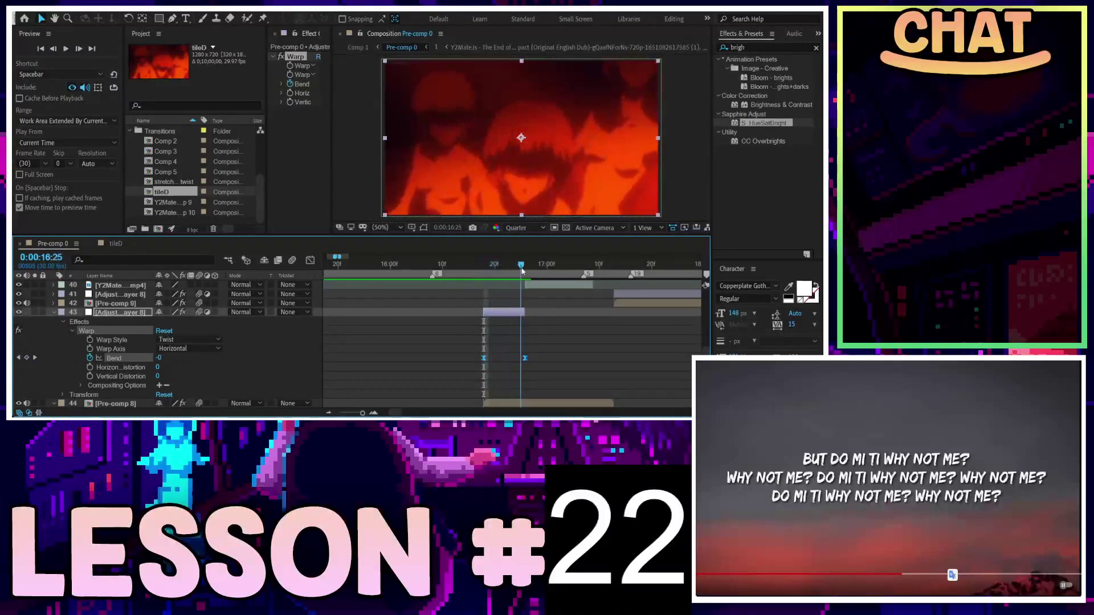
{"action": "scroll", "coordinate": [539, 324], "scroll_direction": "down", "scroll_amount": 2}
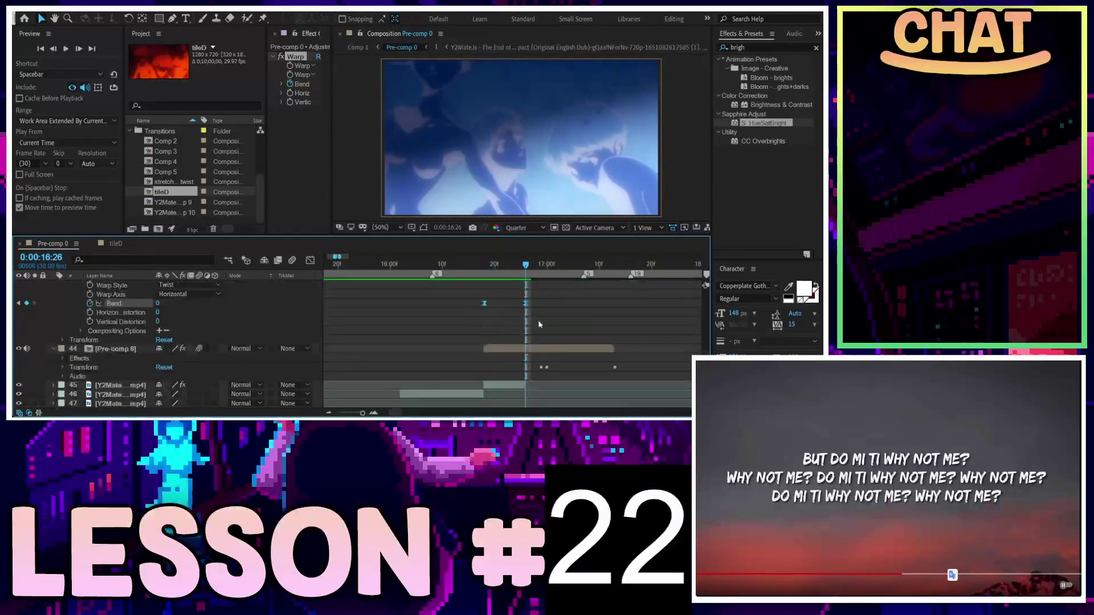
Step: Delete Pre-comp 8 and move the clip's Position and Scale keyframes a few frames earlier
{"action": "left_click", "coordinate": [541, 351]}
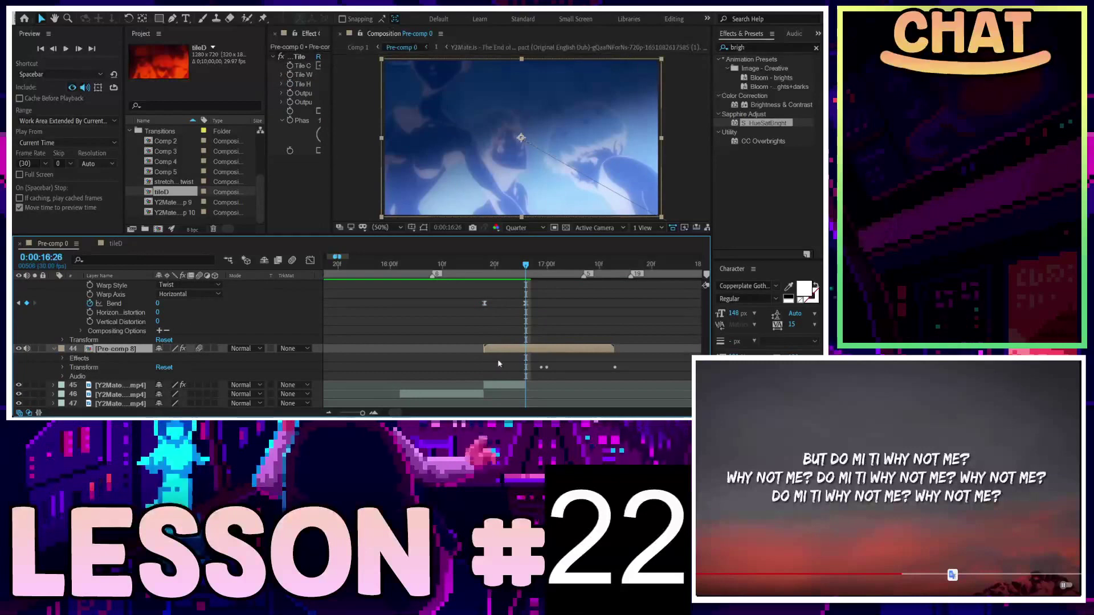
{"action": "key", "text": "Delete"}
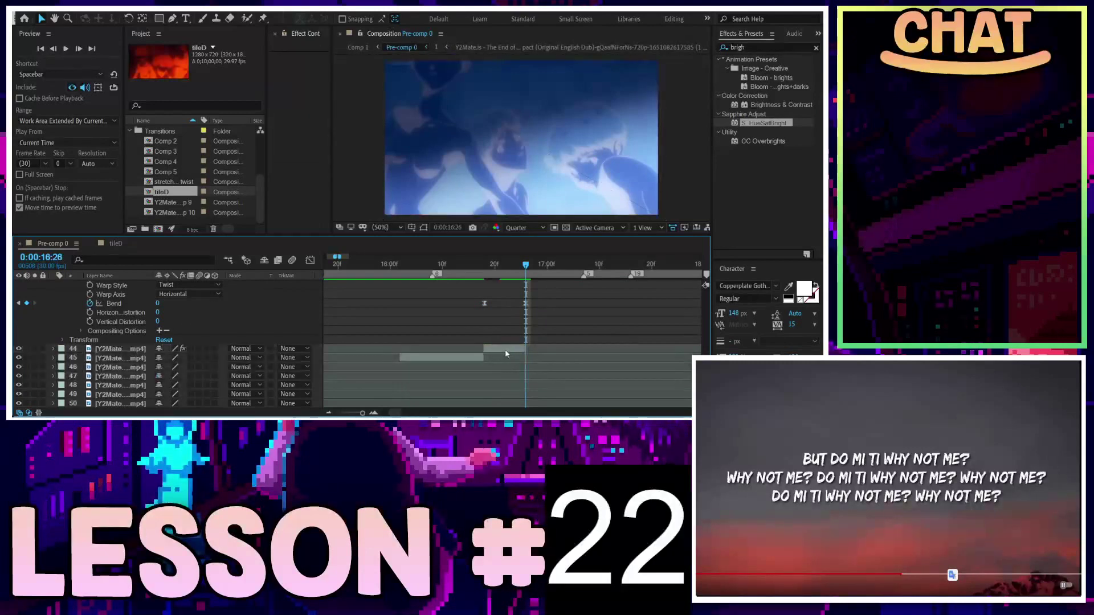
{"action": "left_click", "coordinate": [504, 352]}
{"action": "key", "text": "ctrl+grave"}
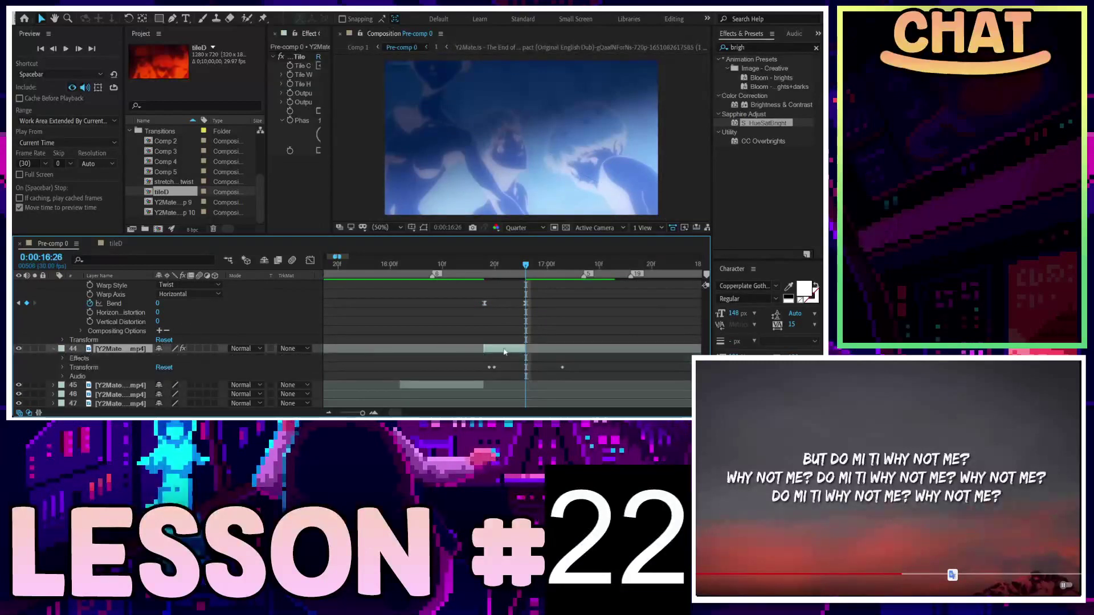
{"action": "scroll", "coordinate": [208, 351], "scroll_direction": "down", "scroll_amount": 2}
{"action": "left_click", "coordinate": [63, 341]}
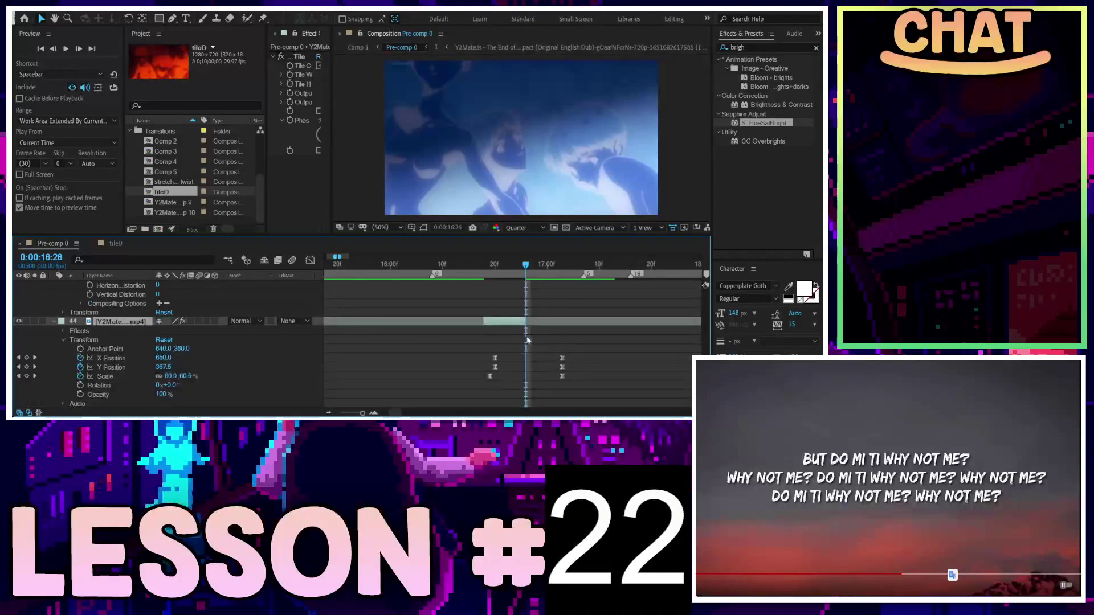
{"action": "mouse_move", "coordinate": [593, 402]}
{"action": "left_mouse_down"}
{"action": "mouse_move", "coordinate": [480, 343]}
{"action": "mouse_move", "coordinate": [491, 362]}
{"action": "left_mouse_up"}
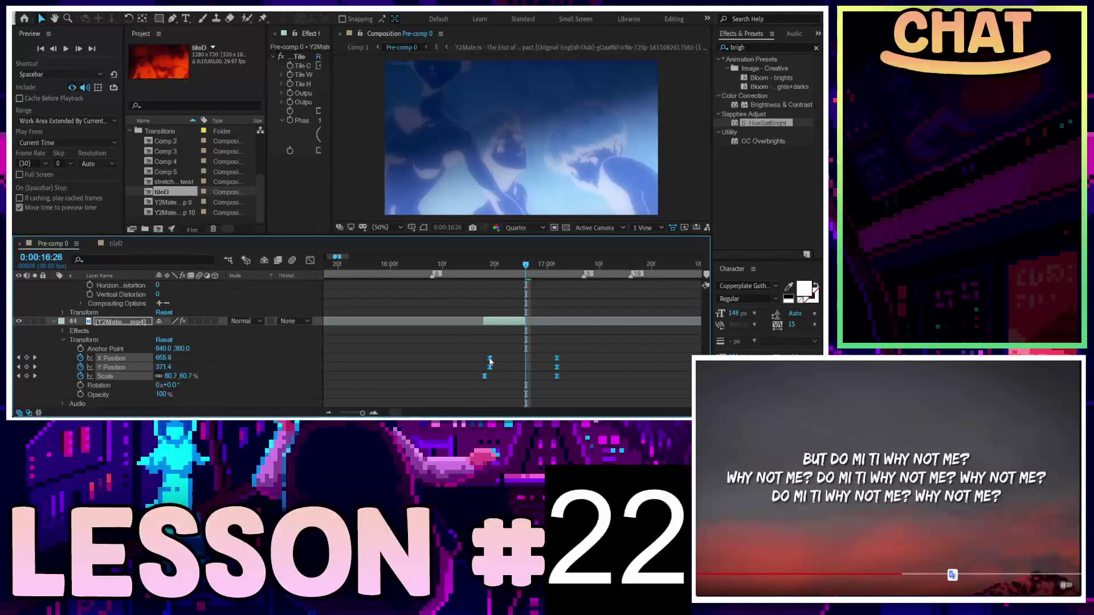
{"action": "left_click_drag", "start_coordinate": [558, 361], "coordinate": [528, 363]}
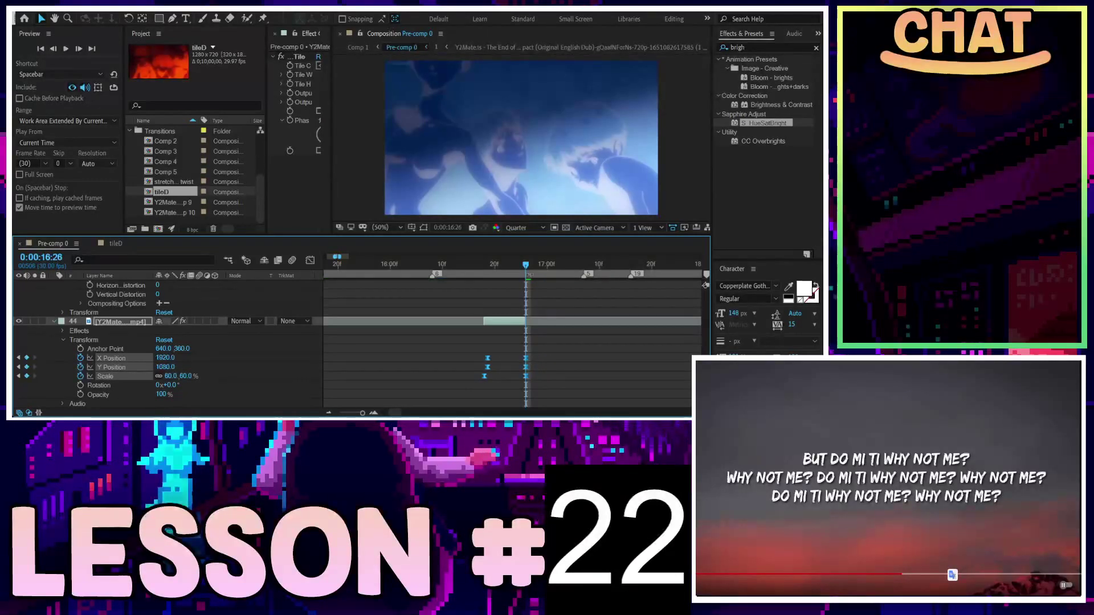
Step: Preview the new zoom timing and return to the 16:26 frame
{"action": "left_click_drag", "start_coordinate": [516, 271], "coordinate": [478, 276]}
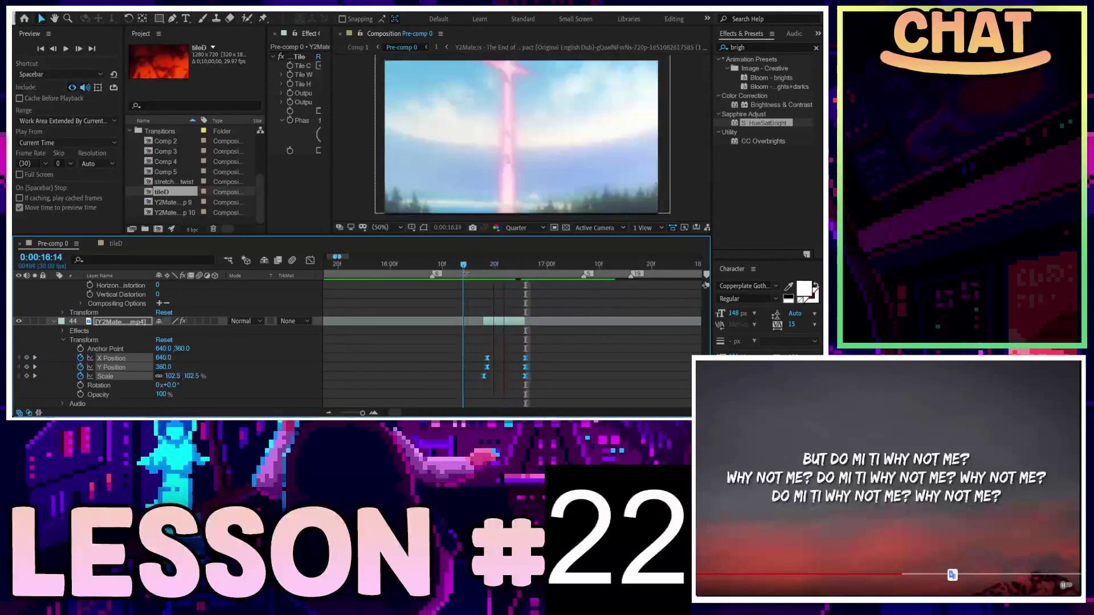
{"action": "key", "text": "space"}
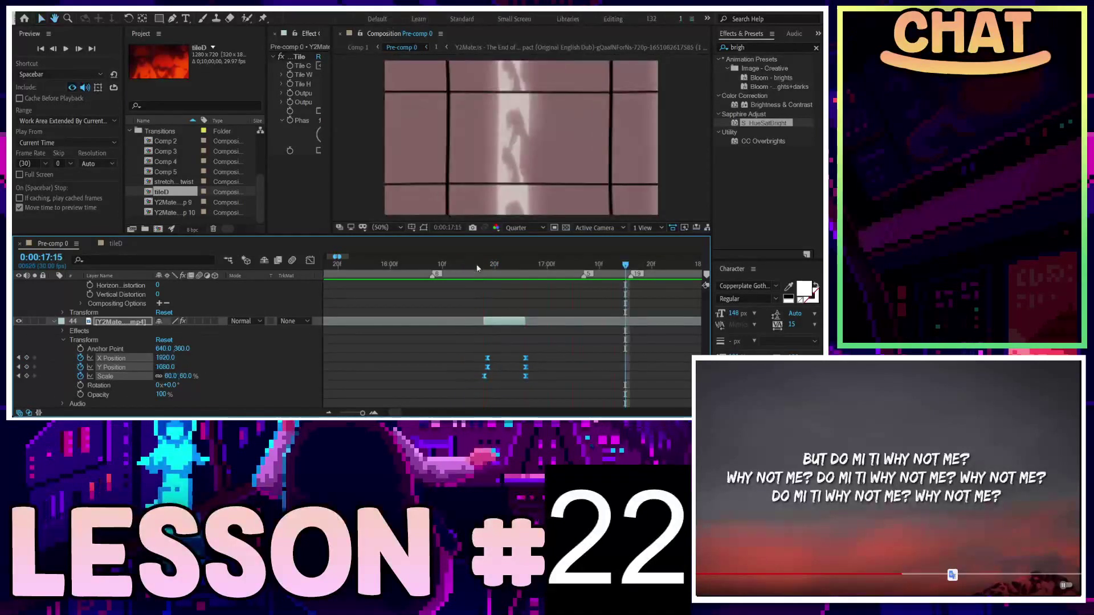
{"action": "left_click_drag", "start_coordinate": [477, 268], "coordinate": [526, 272]}
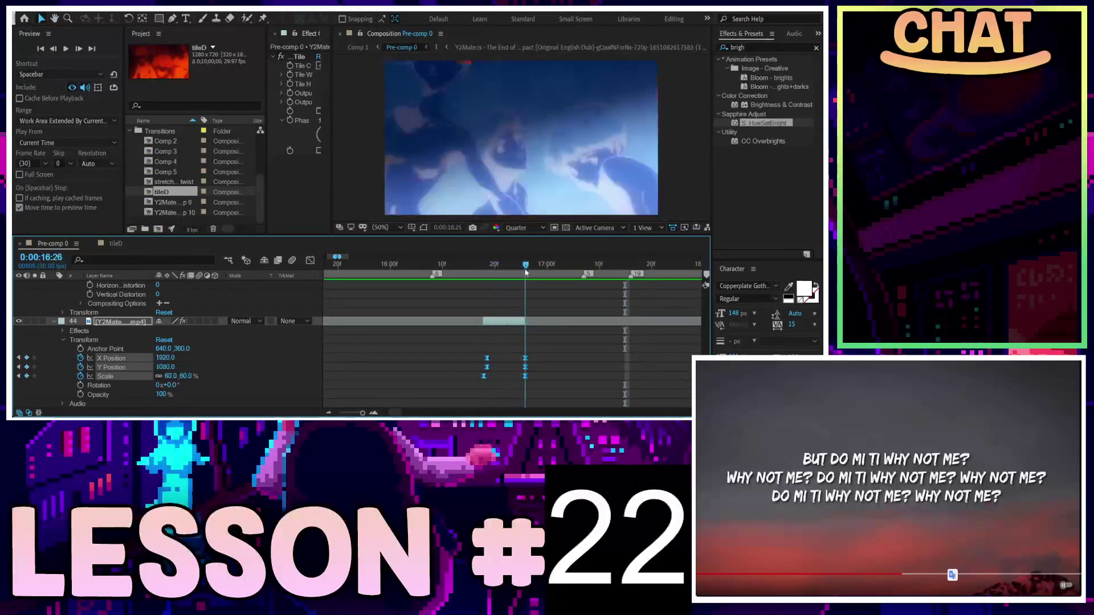
{"action": "scroll", "coordinate": [563, 320], "scroll_direction": "up", "scroll_amount": 6}
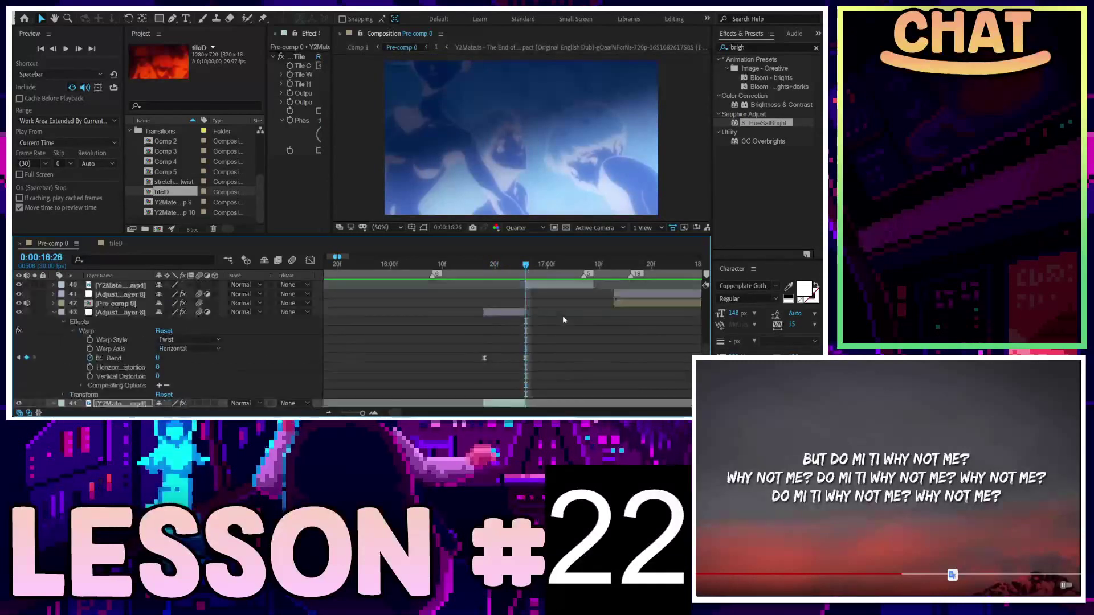
Step: Collapse the open properties on Warp layer 43 and clip layer 44
{"action": "left_click", "coordinate": [563, 315]}
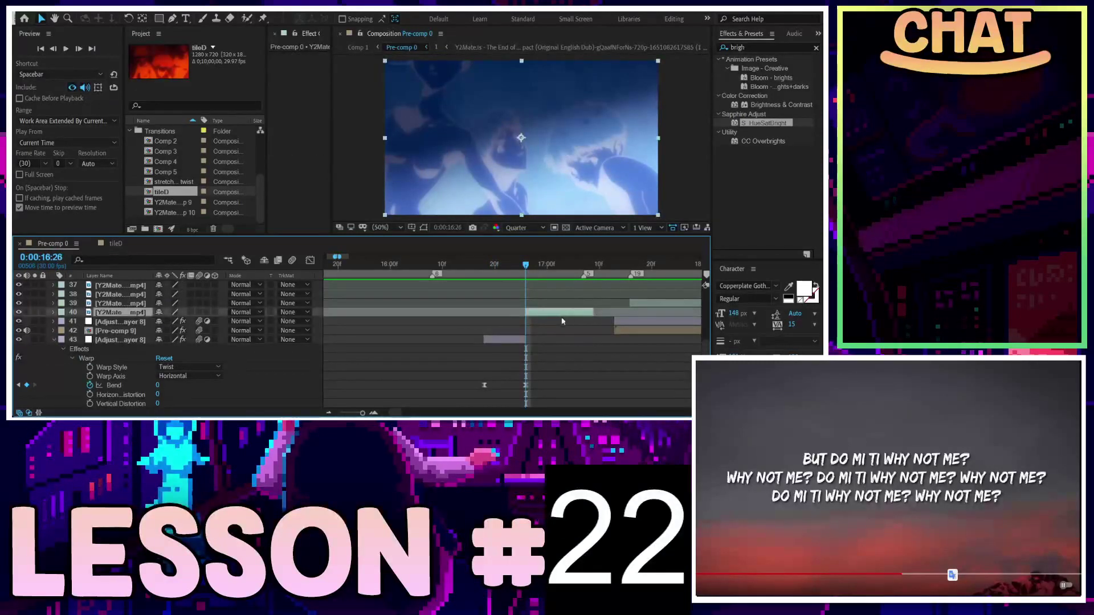
{"action": "left_click", "coordinate": [522, 339]}
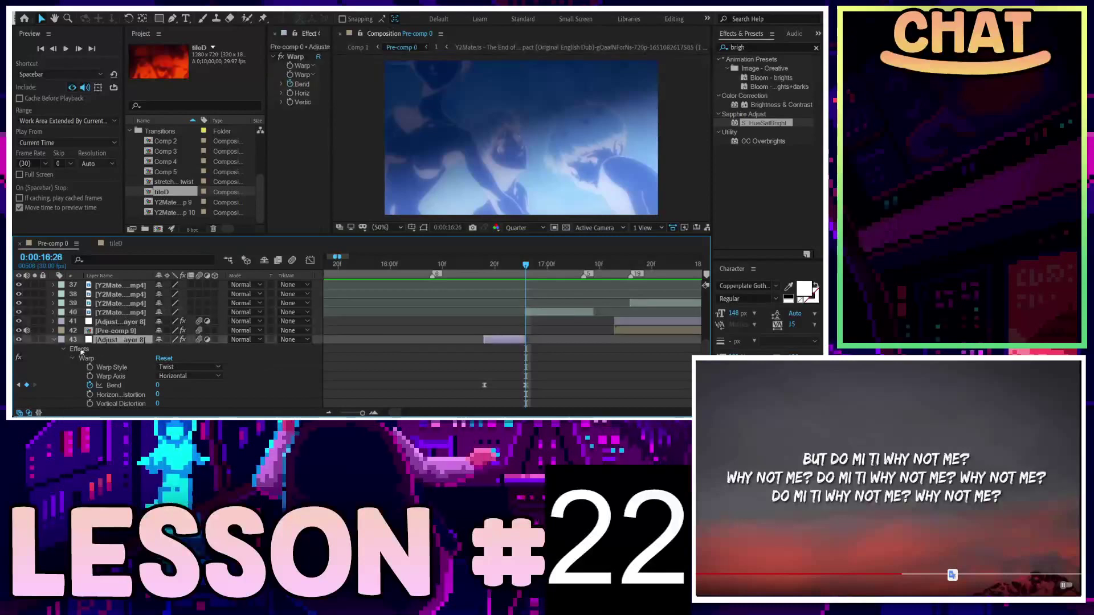
{"action": "left_click", "coordinate": [73, 349]}
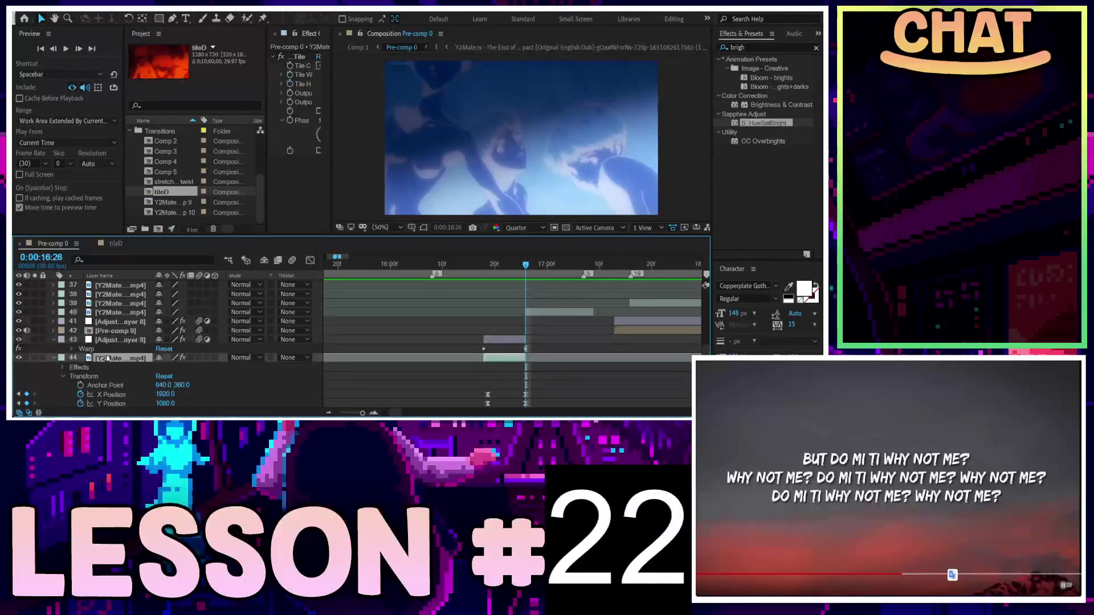
{"action": "left_click", "coordinate": [100, 357]}
{"action": "key", "text": "e"}
{"action": "left_click", "coordinate": [108, 340]}
{"action": "key", "text": "e"}
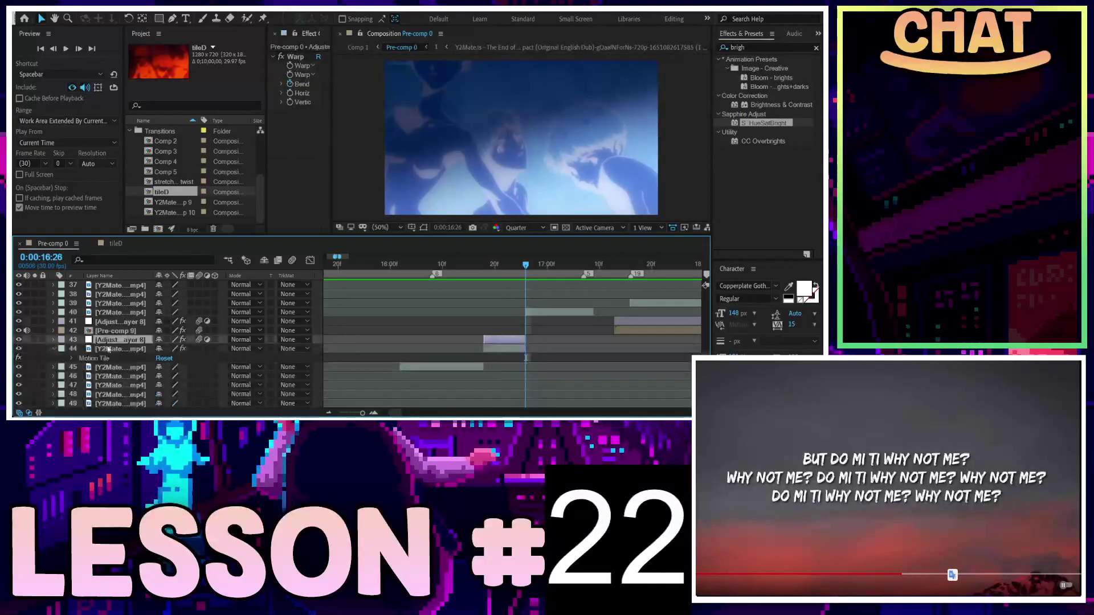
{"action": "left_click", "coordinate": [111, 349]}
{"action": "key", "text": "e"}
{"action": "left_click", "coordinate": [113, 340]}
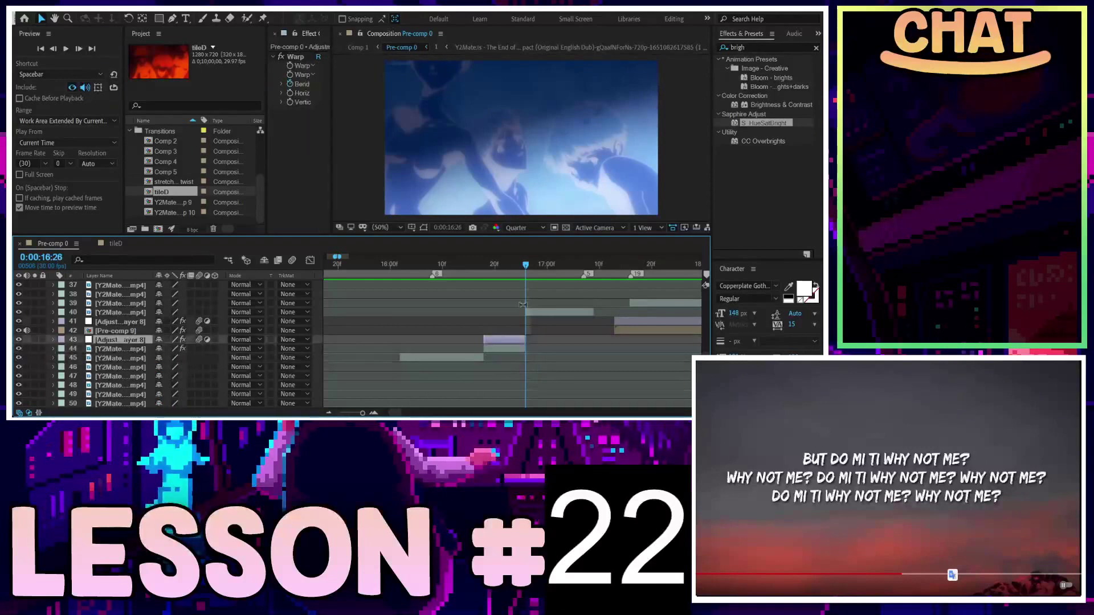
Step: Move the next adjustment layer above its clip and align it with the clip start near 17:03
{"action": "mouse_move", "coordinate": [525, 264]}
{"action": "left_mouse_down"}
{"action": "mouse_move", "coordinate": [589, 264]}
{"action": "mouse_move", "coordinate": [553, 272]}
{"action": "mouse_move", "coordinate": [565, 274]}
{"action": "left_mouse_up"}
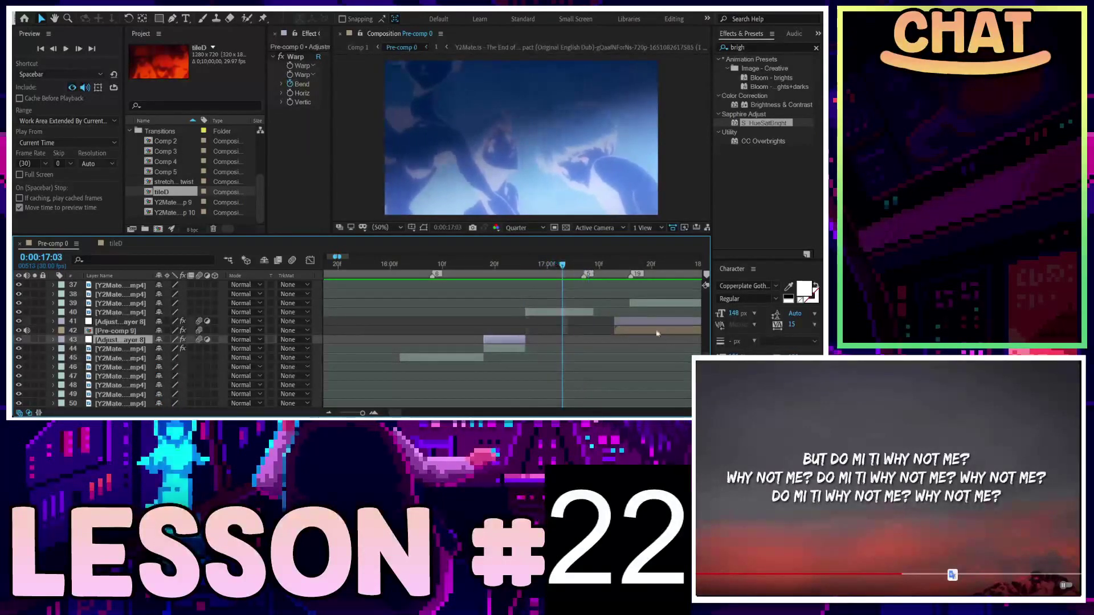
{"action": "left_click", "coordinate": [647, 324]}
{"action": "left_click_drag", "start_coordinate": [128, 323], "coordinate": [129, 314]}
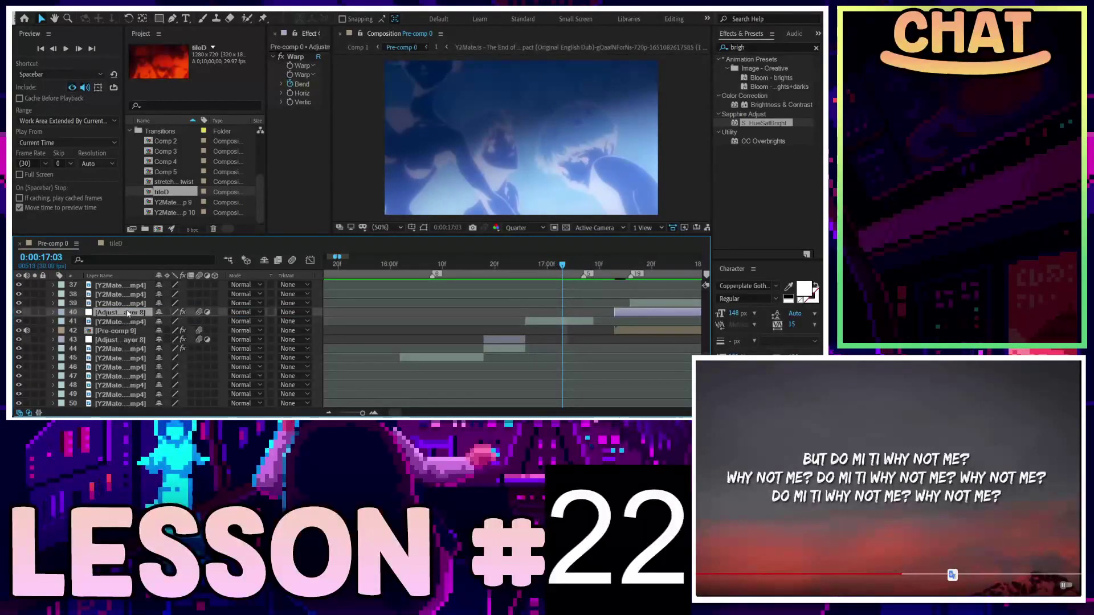
{"action": "left_click_drag", "start_coordinate": [593, 317], "coordinate": [539, 316]}
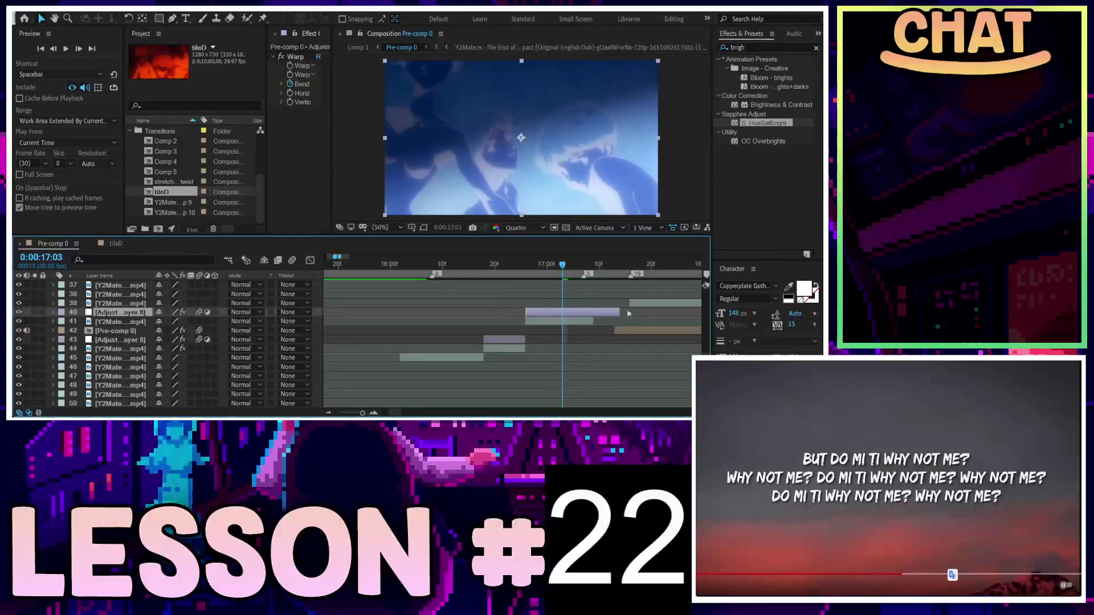
{"action": "left_click", "coordinate": [54, 312]}
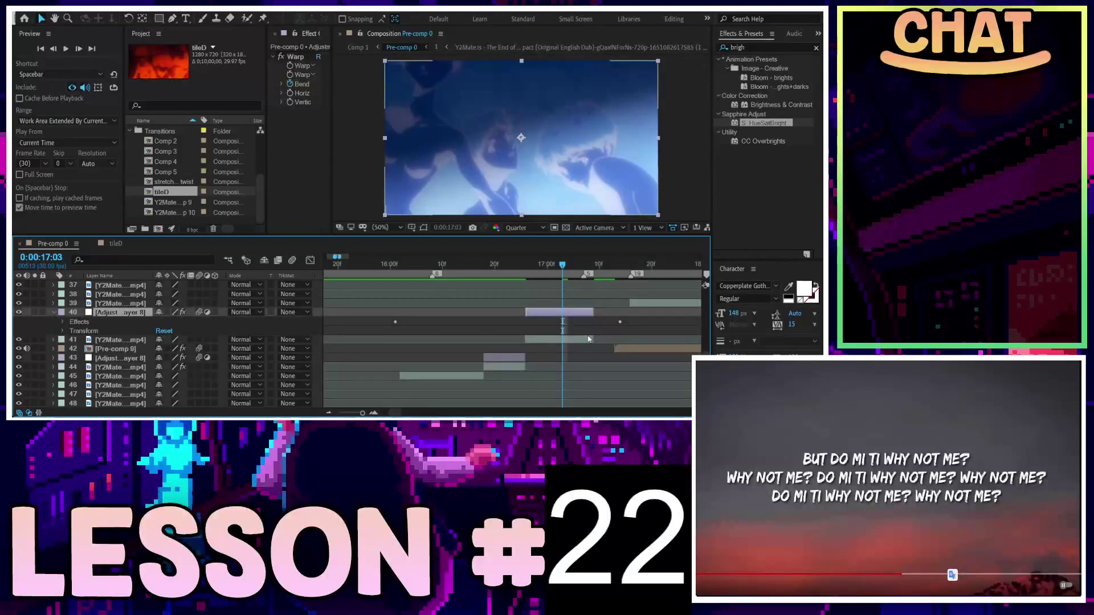
Step: Move layer 40's Warp Bend keyframe (-100) to 0:00:16:26 and park the playhead on it
{"action": "left_click", "coordinate": [100, 323]}
{"action": "left_click", "coordinate": [64, 322]}
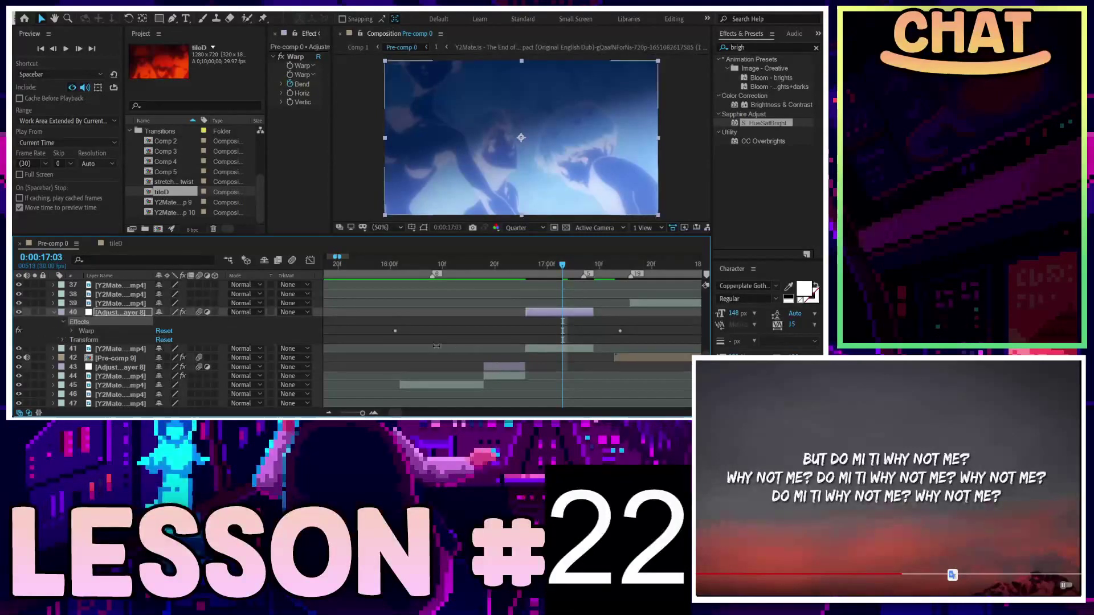
{"action": "left_click", "coordinate": [72, 331]}
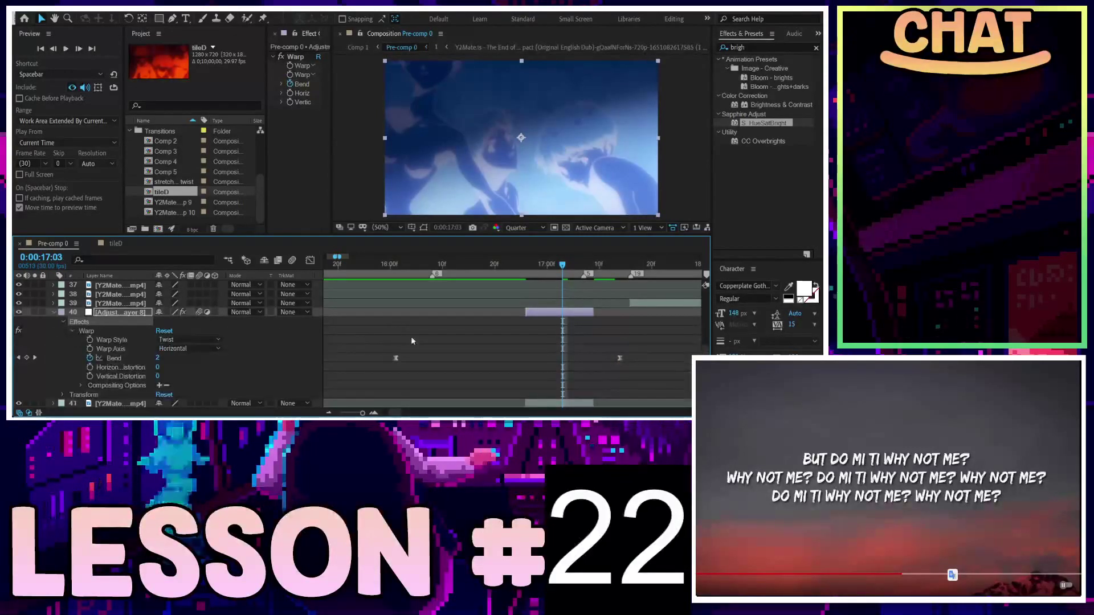
{"action": "left_click_drag", "start_coordinate": [396, 358], "coordinate": [526, 359]}
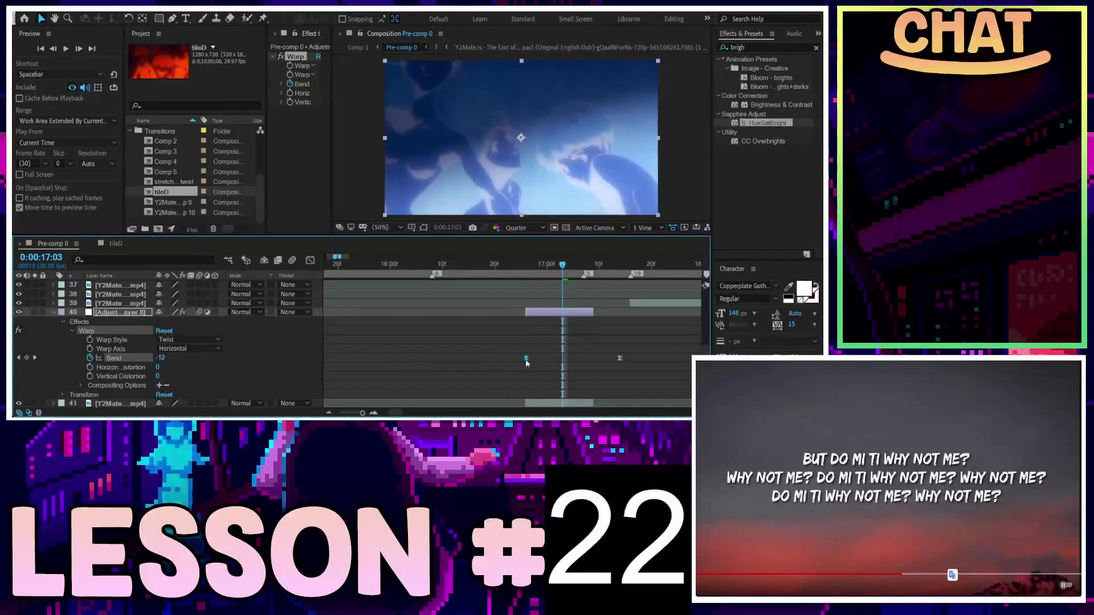
{"action": "left_click_drag", "start_coordinate": [621, 361], "coordinate": [597, 365]}
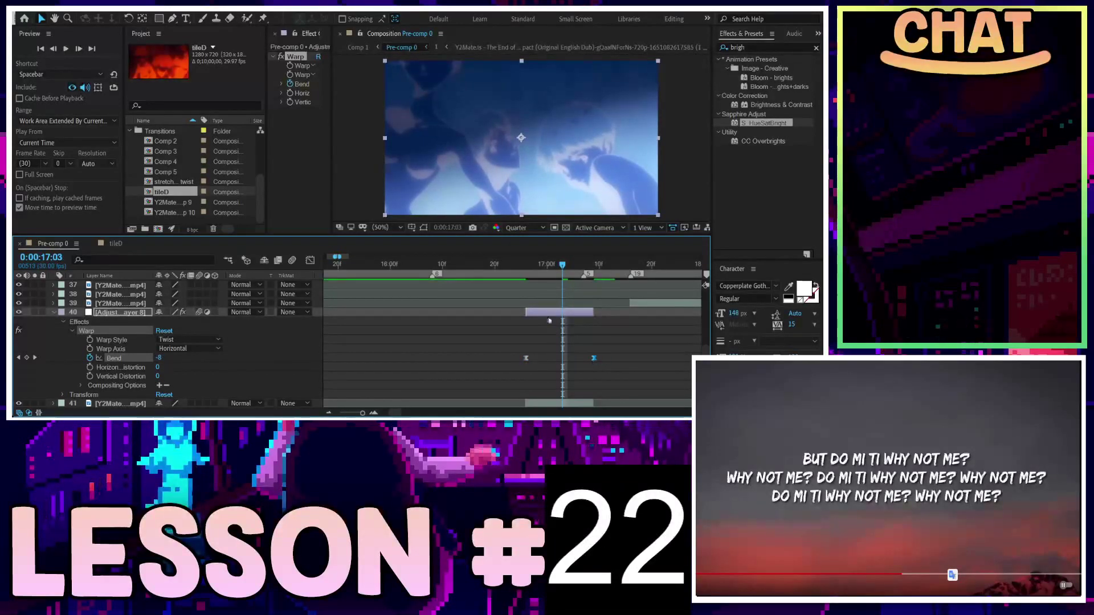
{"action": "left_click_drag", "start_coordinate": [542, 268], "coordinate": [526, 267]}
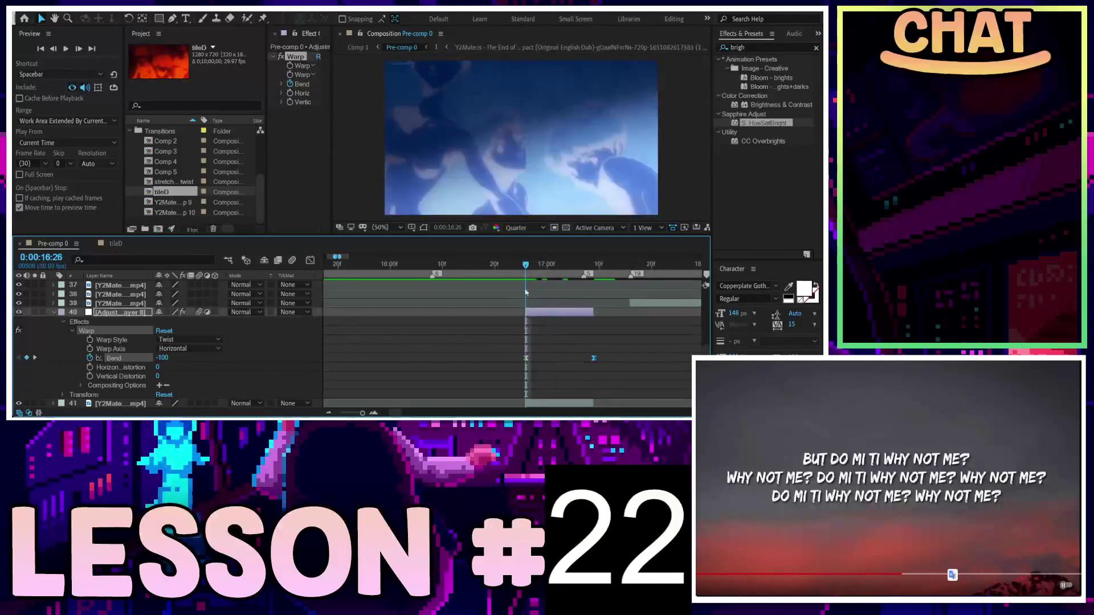
Step: Bring the tiled clip and Pre-comp 9 into view and select Pre-comp 9
{"action": "scroll", "coordinate": [589, 335], "scroll_direction": "down", "scroll_amount": 3}
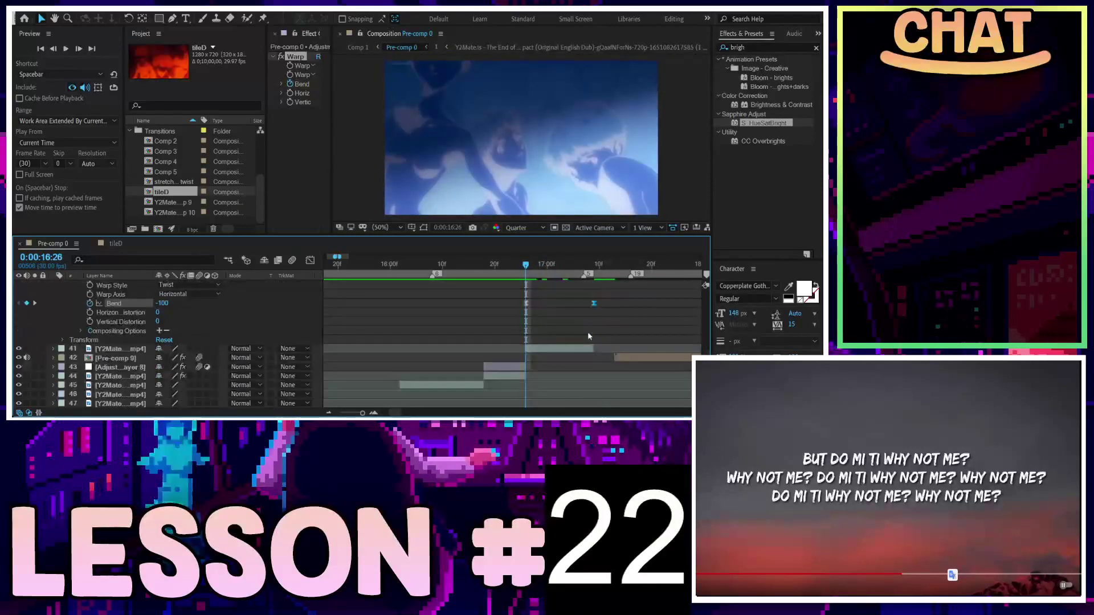
{"action": "left_click", "coordinate": [577, 349]}
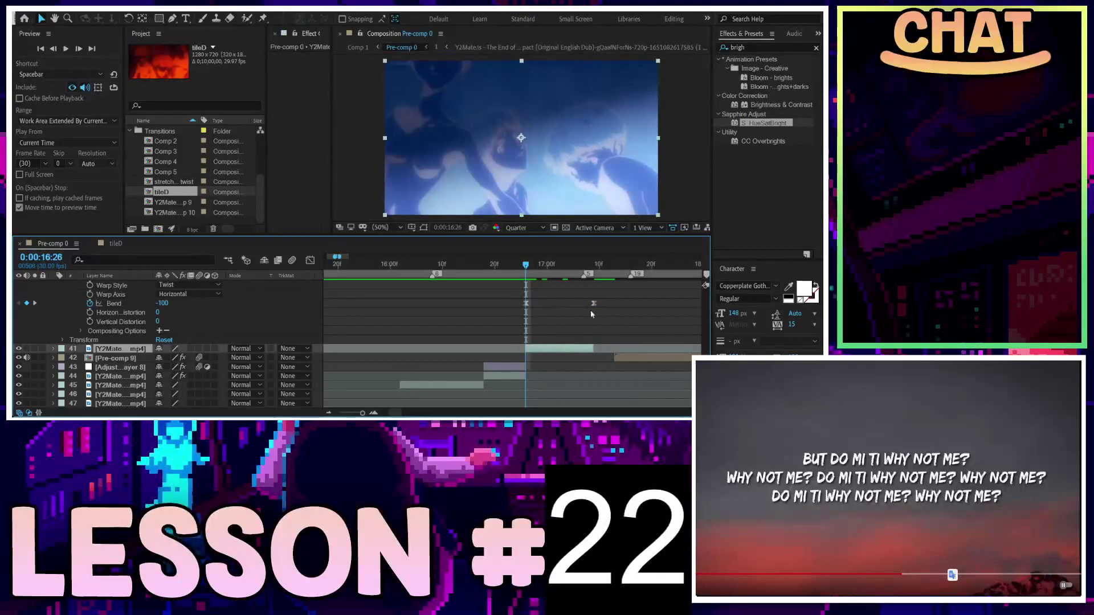
{"action": "scroll", "coordinate": [567, 328], "scroll_direction": "up", "scroll_amount": 3}
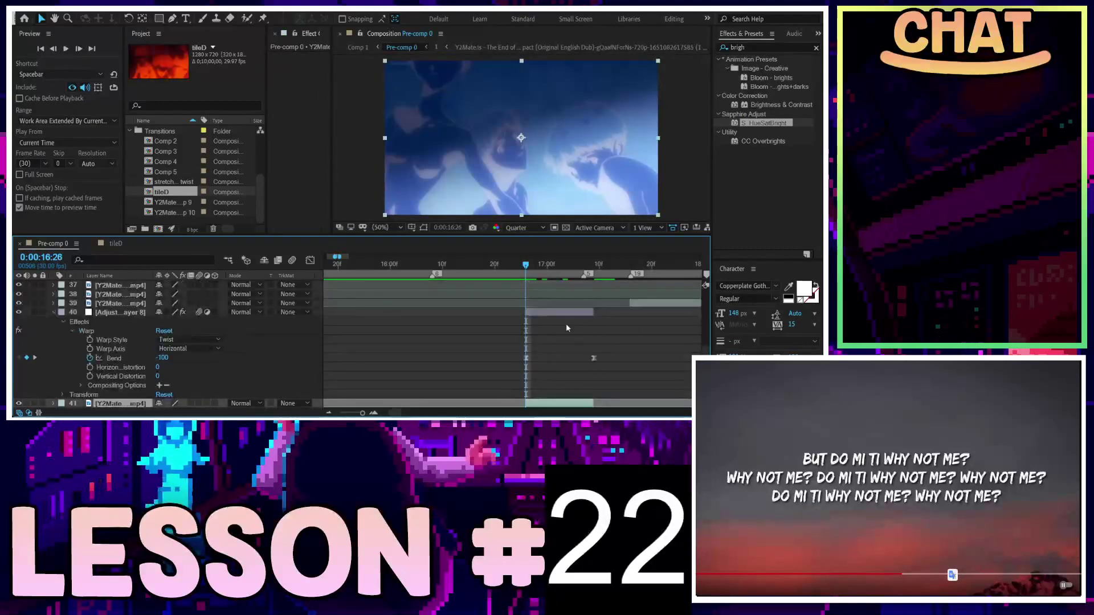
{"action": "scroll", "coordinate": [625, 345], "scroll_direction": "down", "scroll_amount": 4}
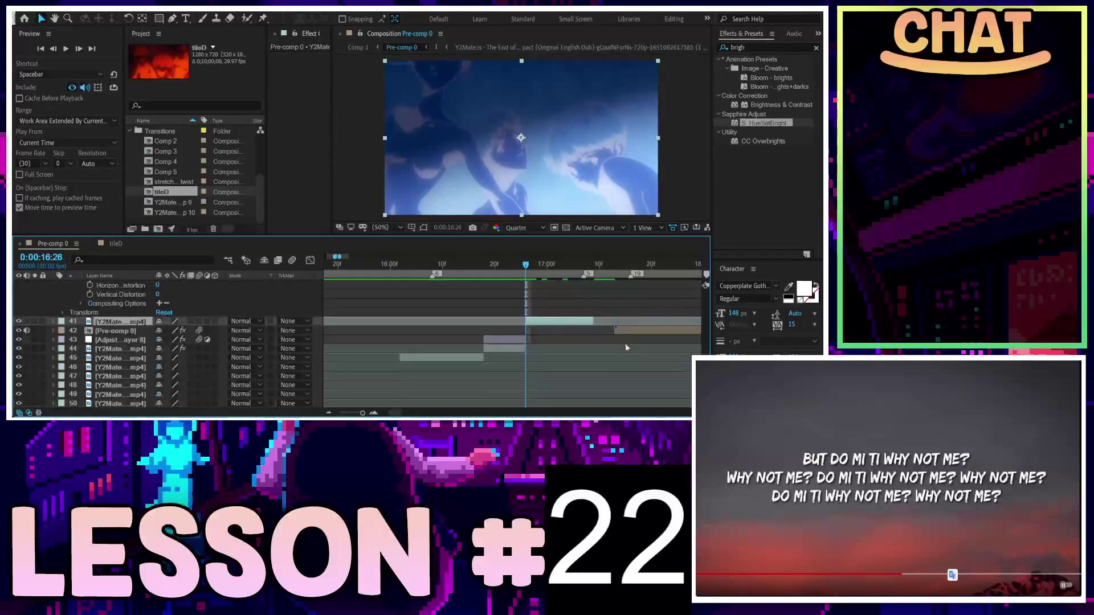
{"action": "left_click", "coordinate": [627, 331]}
Step: Delete the Pre-comp 9 layer (layer 42) from the timeline
{"action": "left_click", "coordinate": [55, 330]}
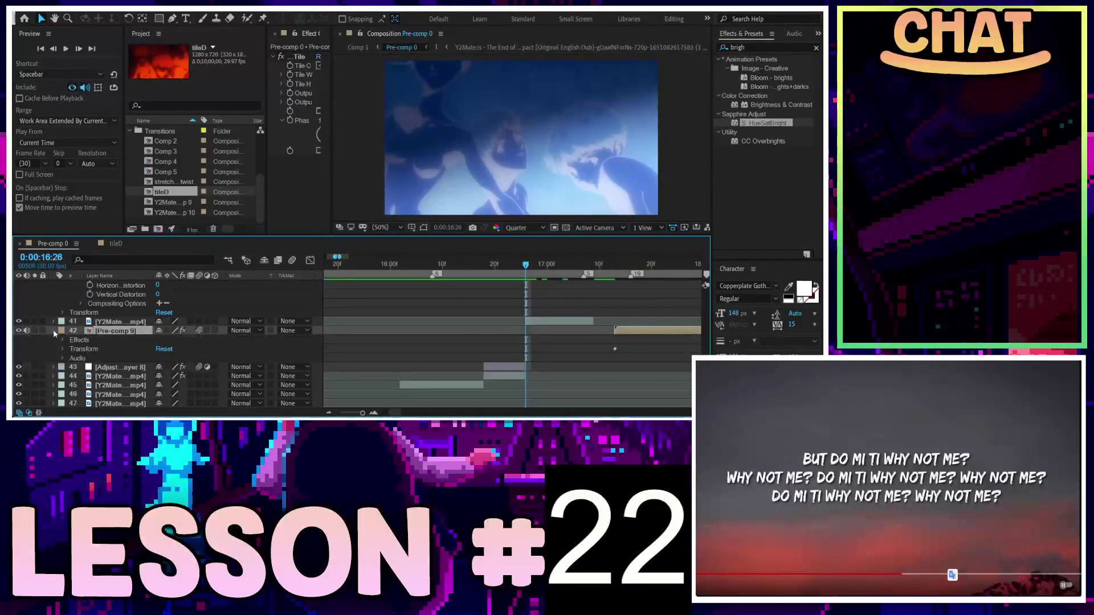
{"action": "left_click", "coordinate": [84, 349]}
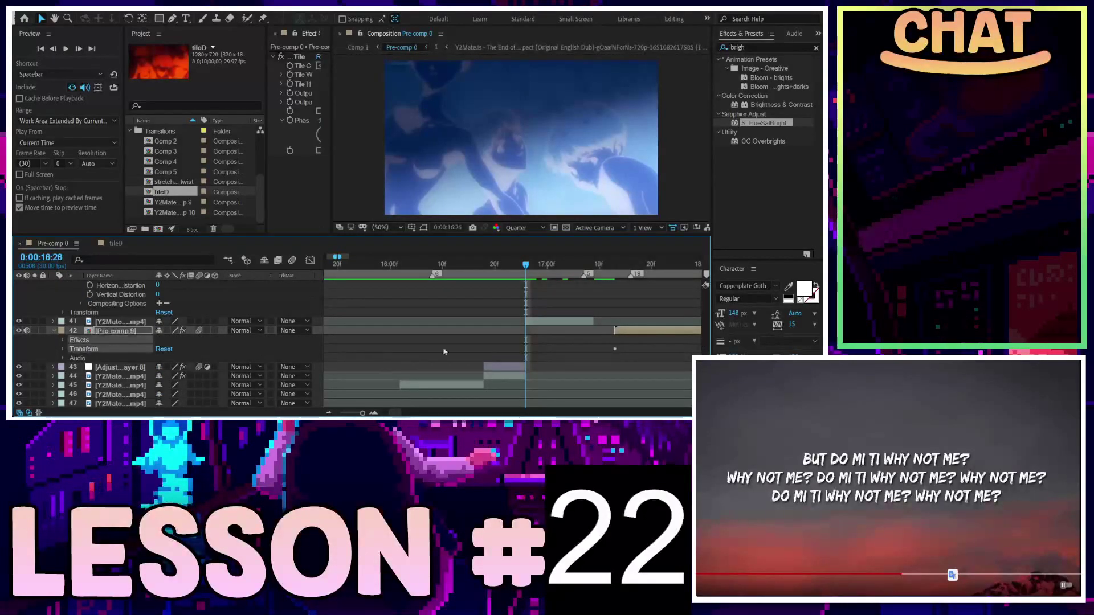
{"action": "left_click", "coordinate": [567, 321]}
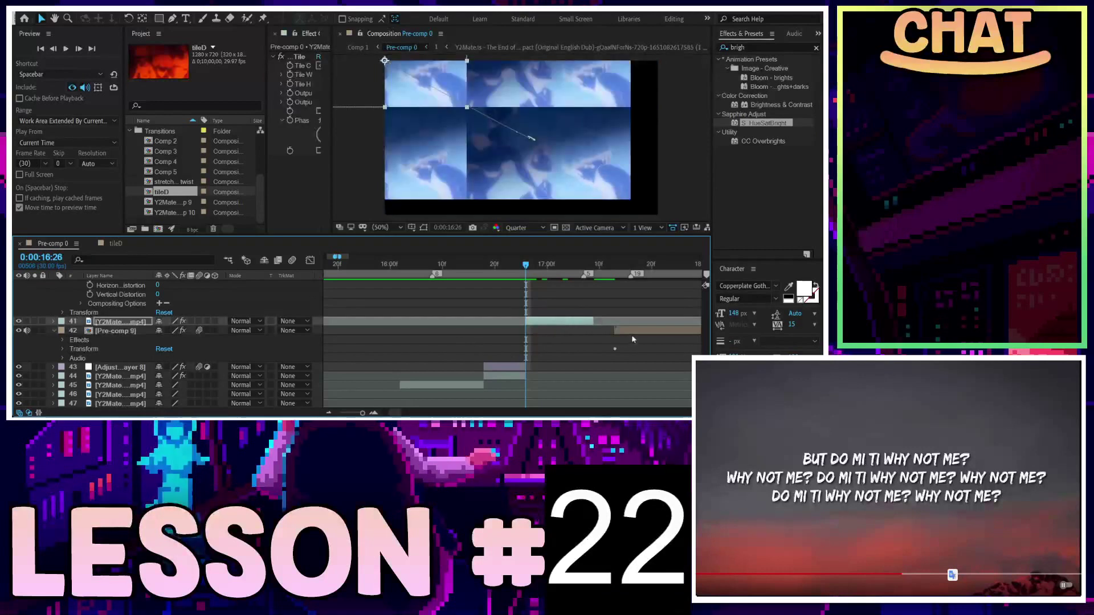
{"action": "left_click", "coordinate": [106, 331]}
{"action": "key", "text": "Delete"}
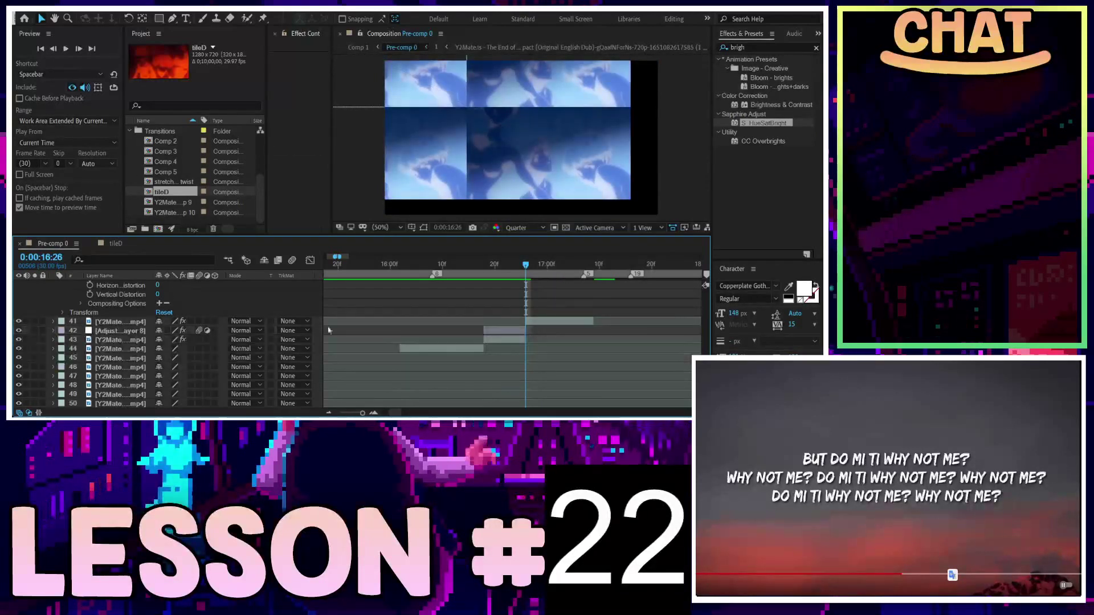
Step: Reveal layer 41's X and Y Position keyframes and preview the tiled transition
{"action": "left_click", "coordinate": [542, 324]}
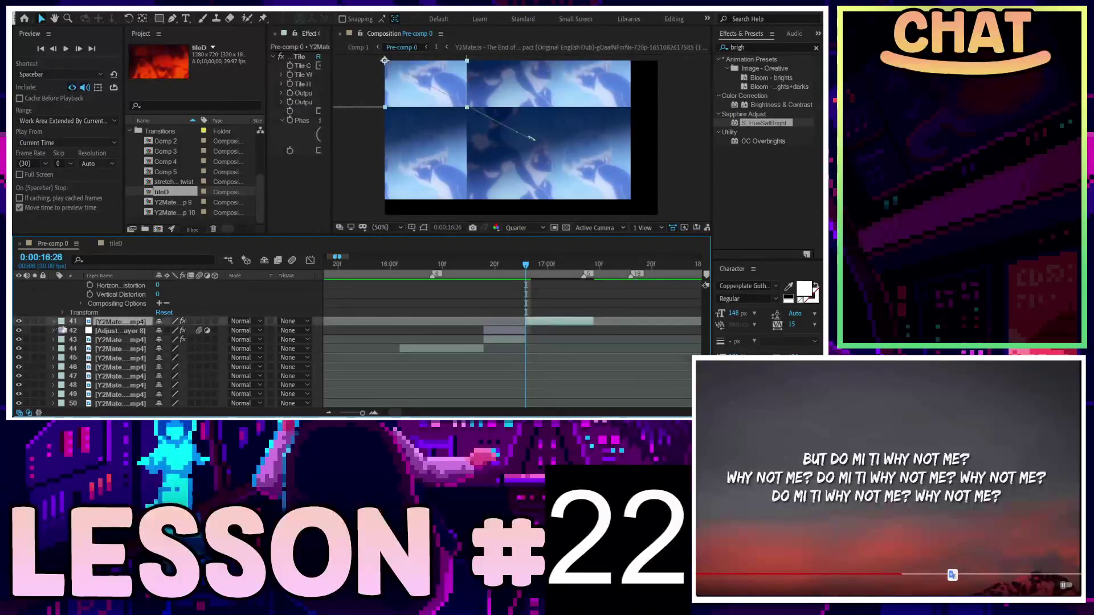
{"action": "left_click", "coordinate": [54, 321]}
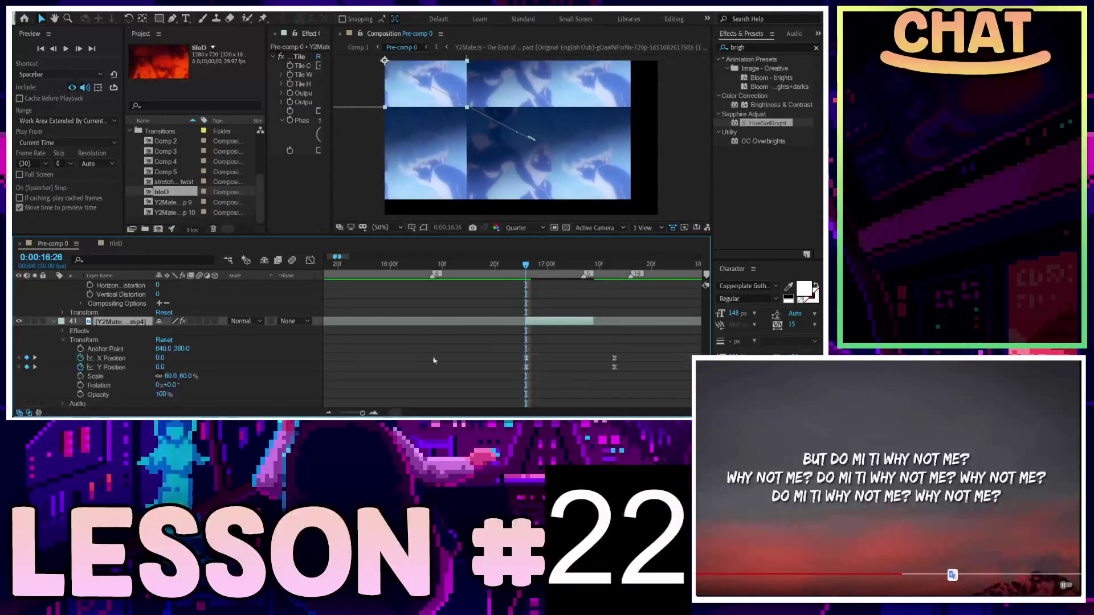
{"action": "left_click_drag", "start_coordinate": [649, 352], "coordinate": [598, 390]}
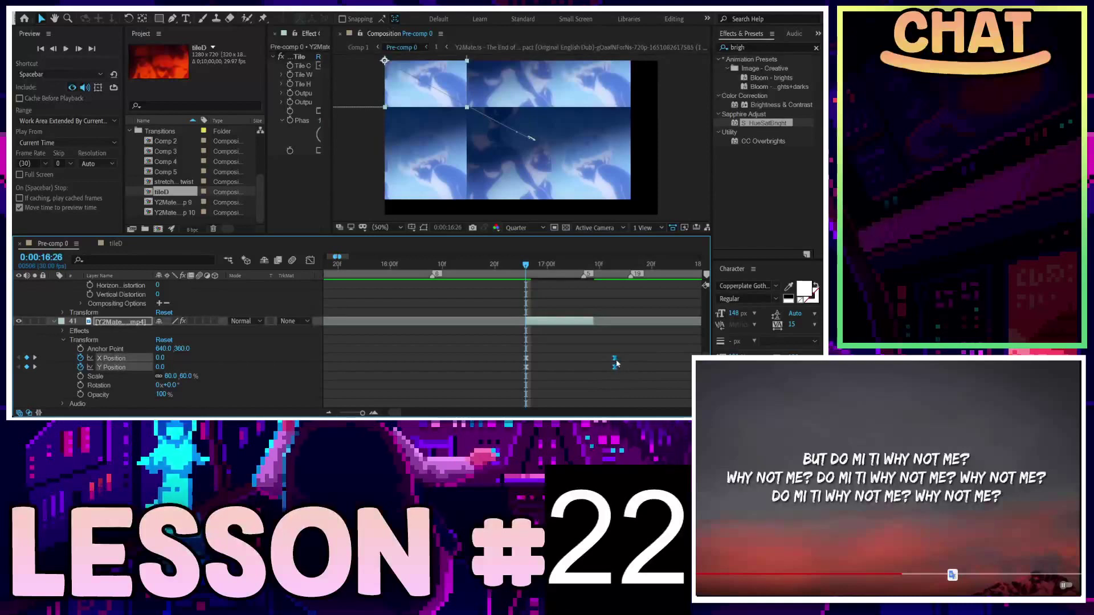
{"action": "left_click_drag", "start_coordinate": [525, 265], "coordinate": [499, 266]}
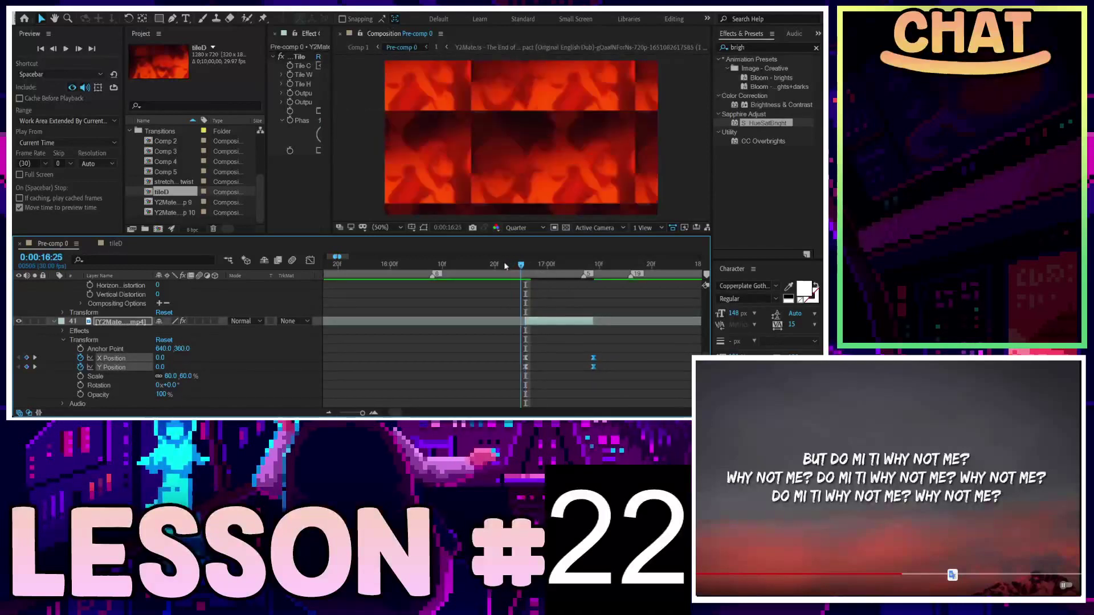
{"action": "key", "text": "space"}
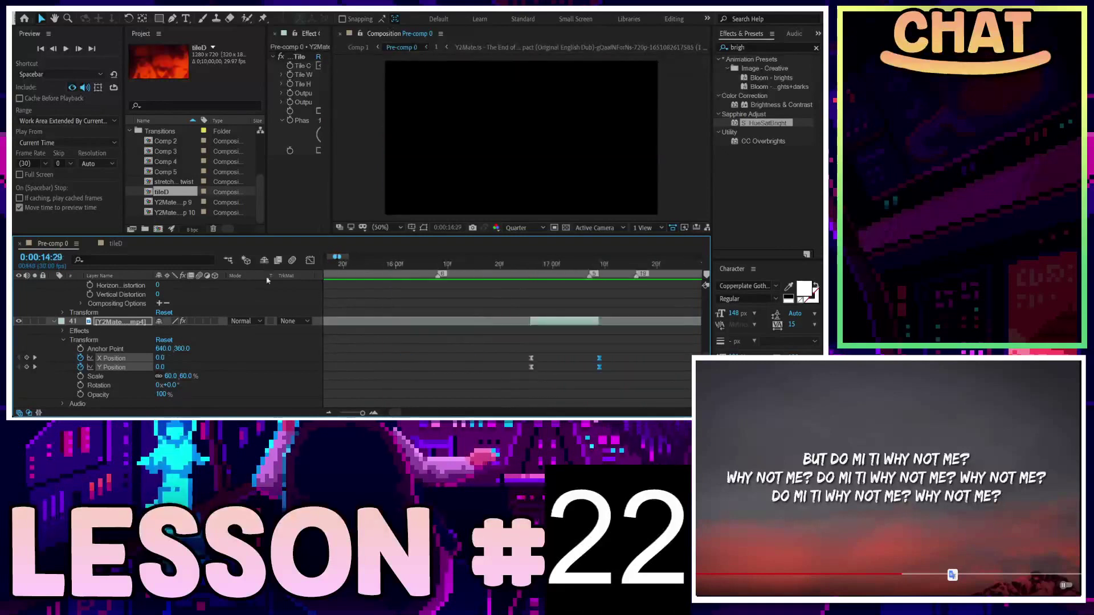
{"action": "key", "text": "space"}
{"action": "key", "text": "space"}
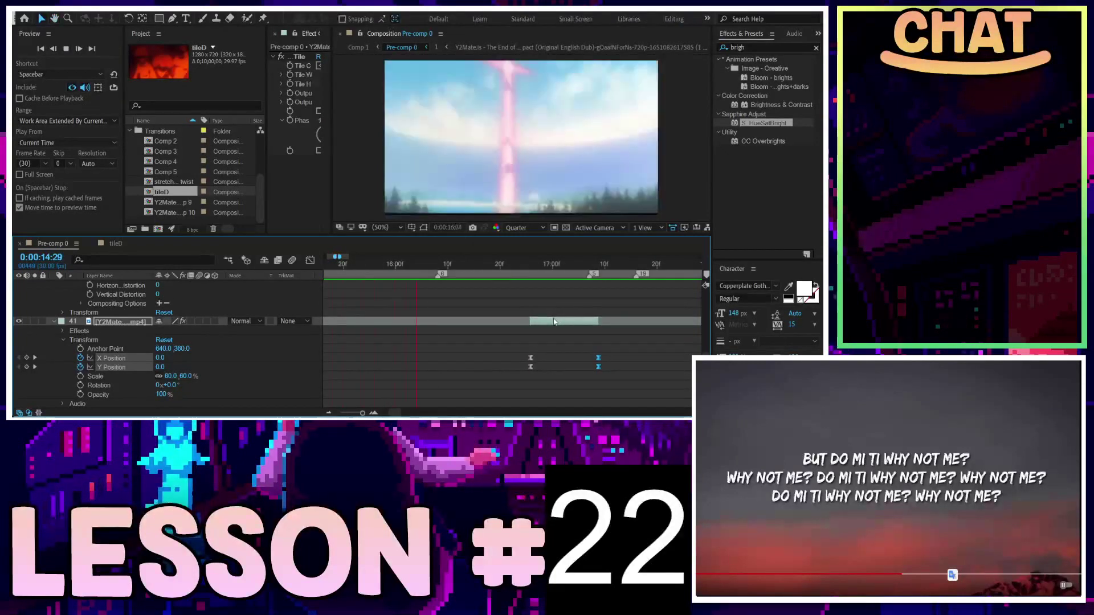
{"action": "key", "text": "space"}
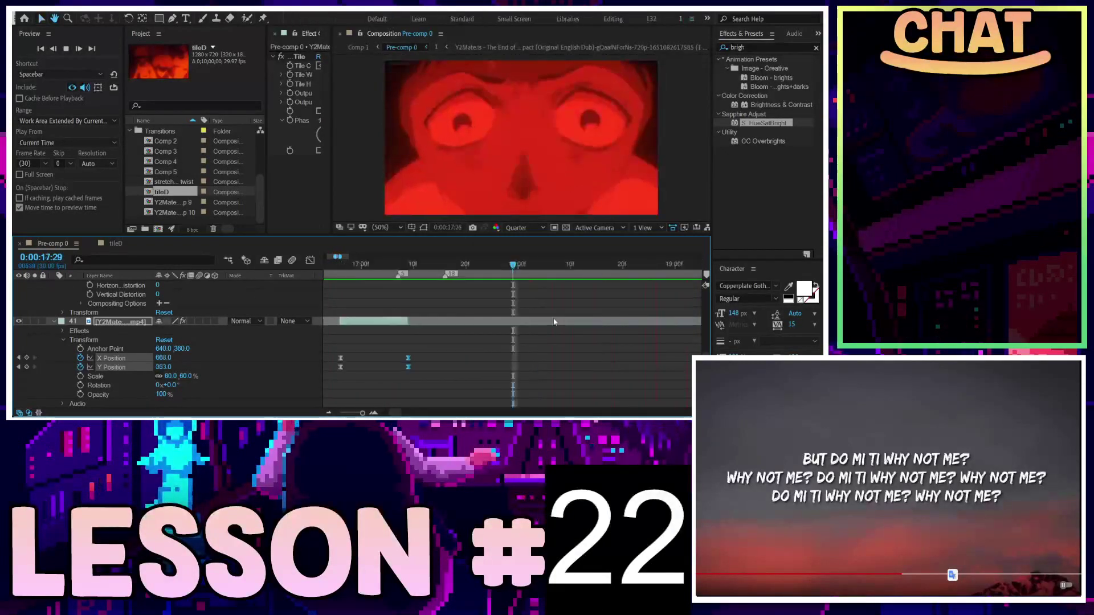
{"action": "key", "text": "space"}
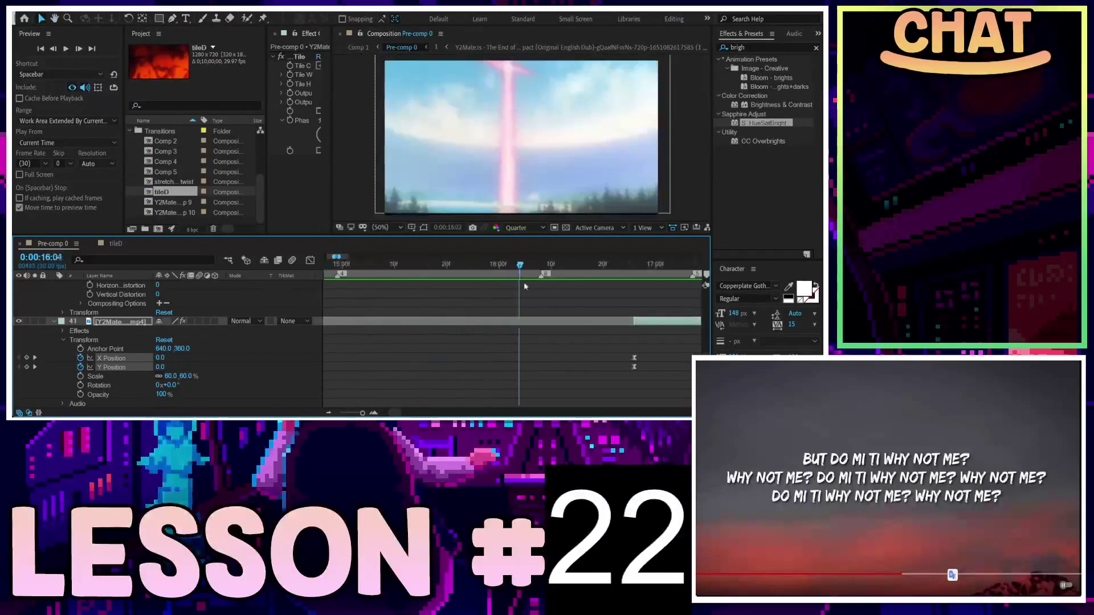
Step: Scrub through the red tiled frames from 0:00:16:17 onward
{"action": "left_click", "coordinate": [587, 281]}
{"action": "left_click_drag", "start_coordinate": [586, 284], "coordinate": [640, 285]}
{"action": "scroll", "coordinate": [537, 325], "scroll_direction": "down", "scroll_amount": 1}
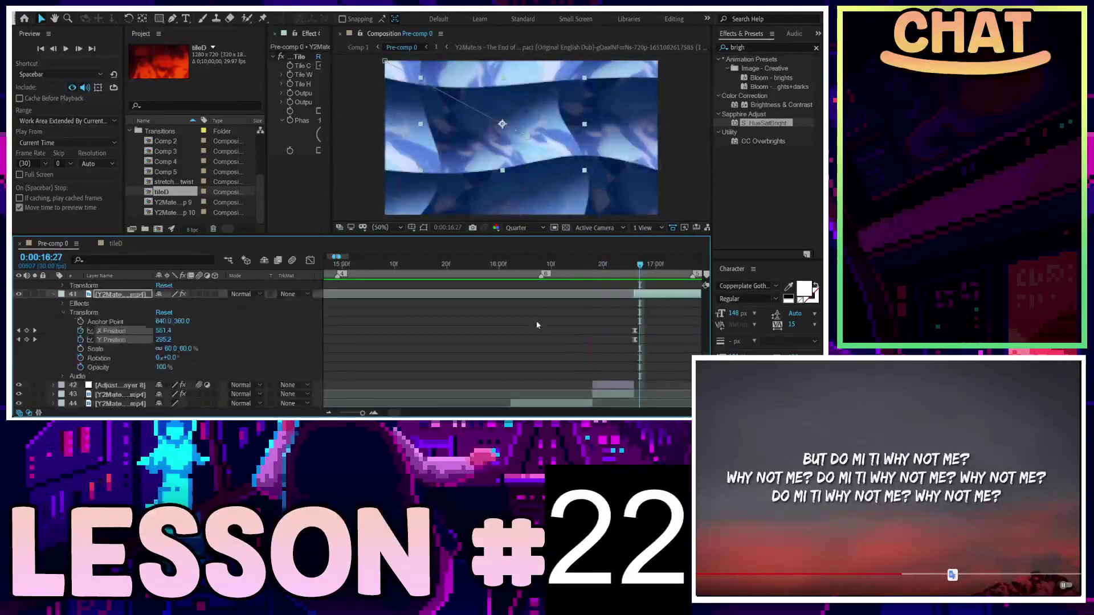
{"action": "scroll", "coordinate": [536, 325], "scroll_direction": "down", "scroll_amount": 3}
{"action": "scroll", "coordinate": [538, 326], "scroll_direction": "right", "scroll_amount": 1}
{"action": "scroll", "coordinate": [542, 327], "scroll_direction": "down", "scroll_amount": 3}
{"action": "scroll", "coordinate": [544, 329], "scroll_direction": "down", "scroll_amount": 3}
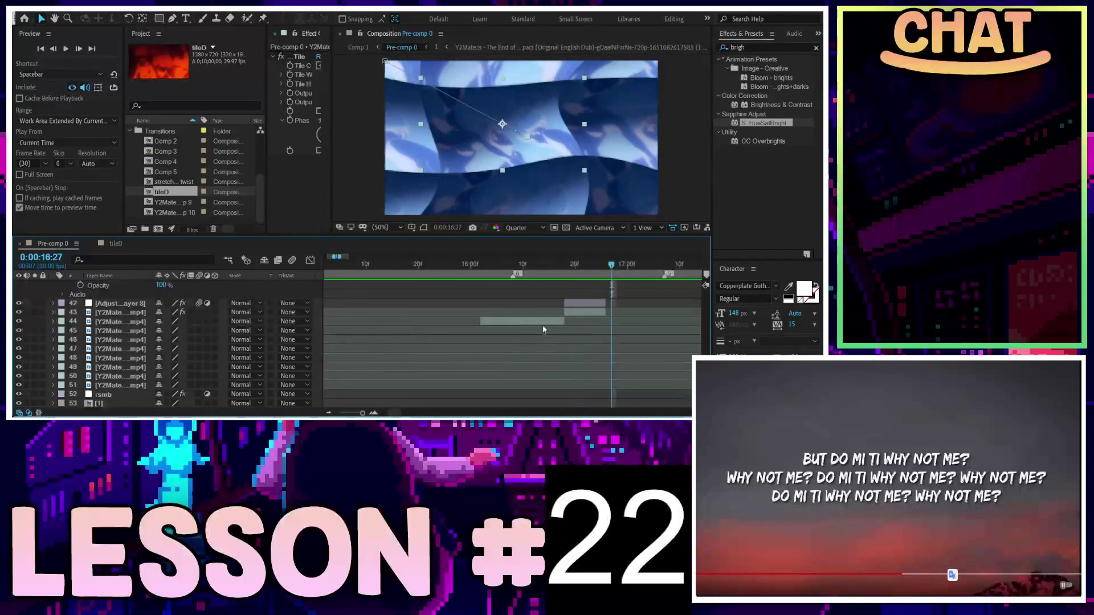
{"action": "left_click_drag", "start_coordinate": [542, 268], "coordinate": [607, 265]}
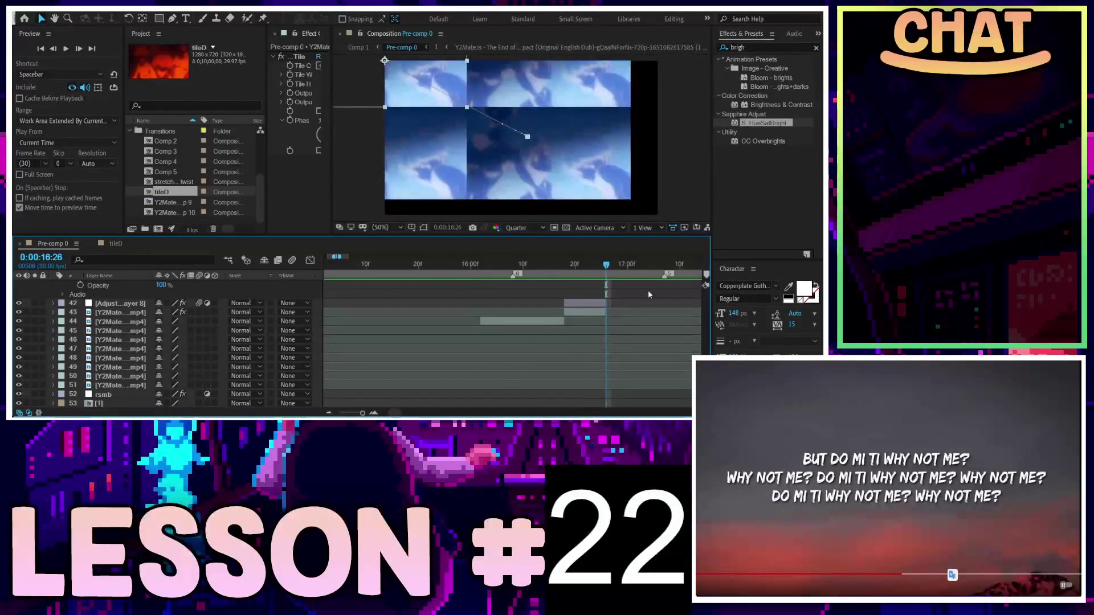
{"action": "scroll", "coordinate": [648, 290], "scroll_direction": "up", "scroll_amount": 3}
{"action": "scroll", "coordinate": [626, 342], "scroll_direction": "up", "scroll_amount": 2, "text": "alt"}
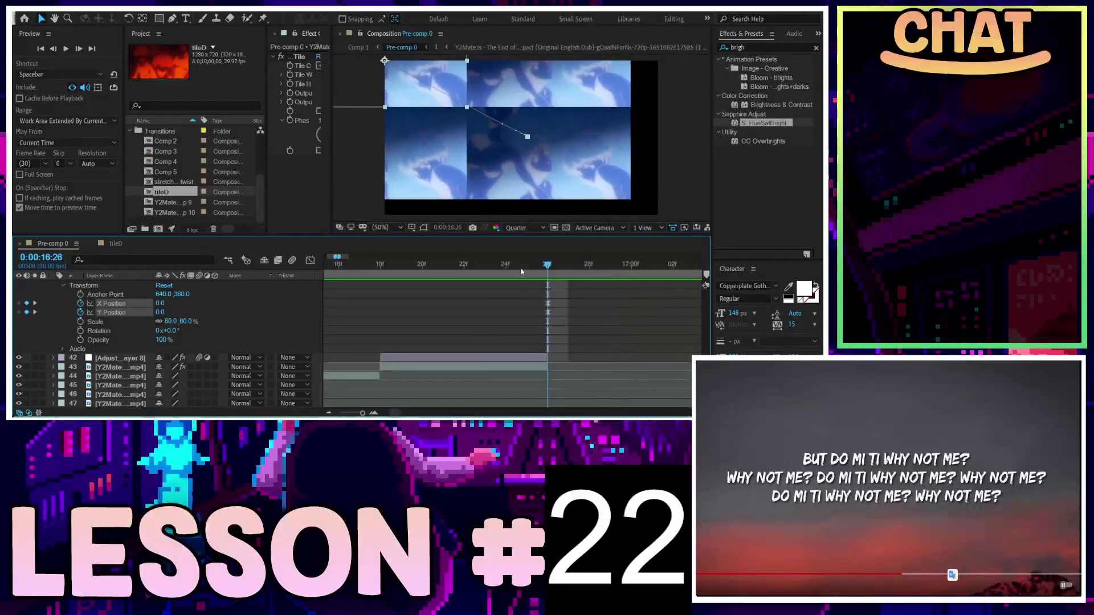
Step: Open layer 43's Transform at 16:18 and shift its Position keyframes one frame later
{"action": "left_click", "coordinate": [380, 265]}
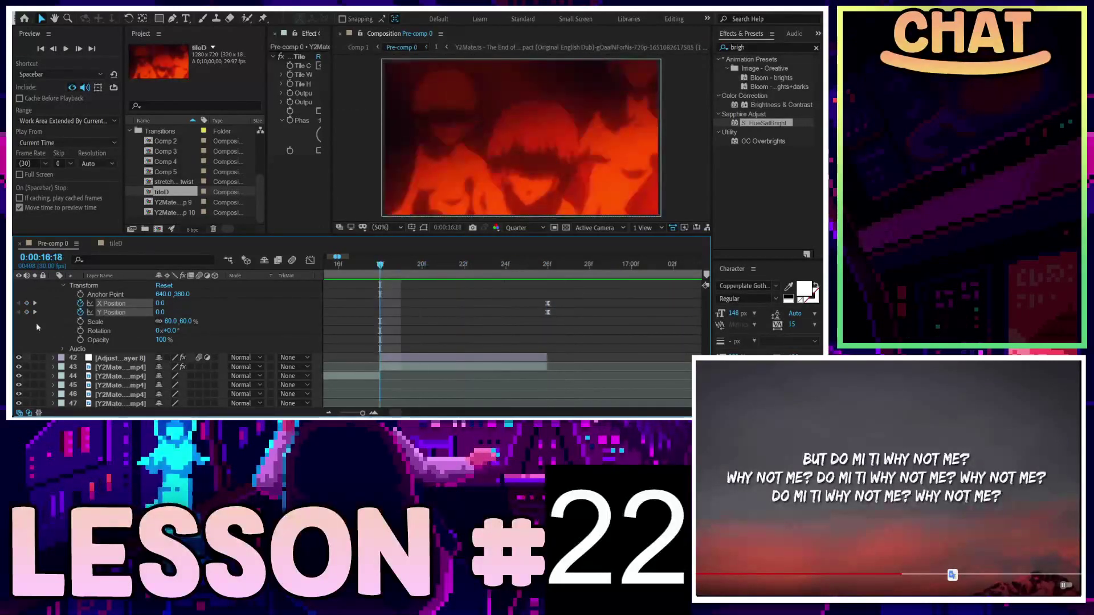
{"action": "left_click", "coordinate": [94, 367]}
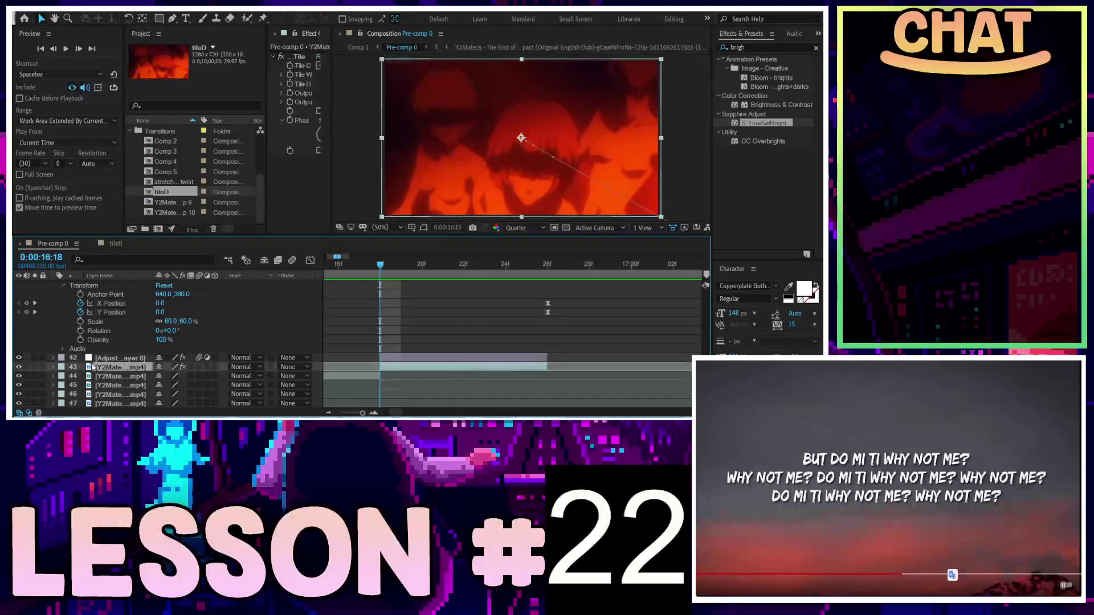
{"action": "left_click", "coordinate": [53, 367]}
{"action": "scroll", "coordinate": [71, 367], "scroll_direction": "down", "scroll_amount": 1}
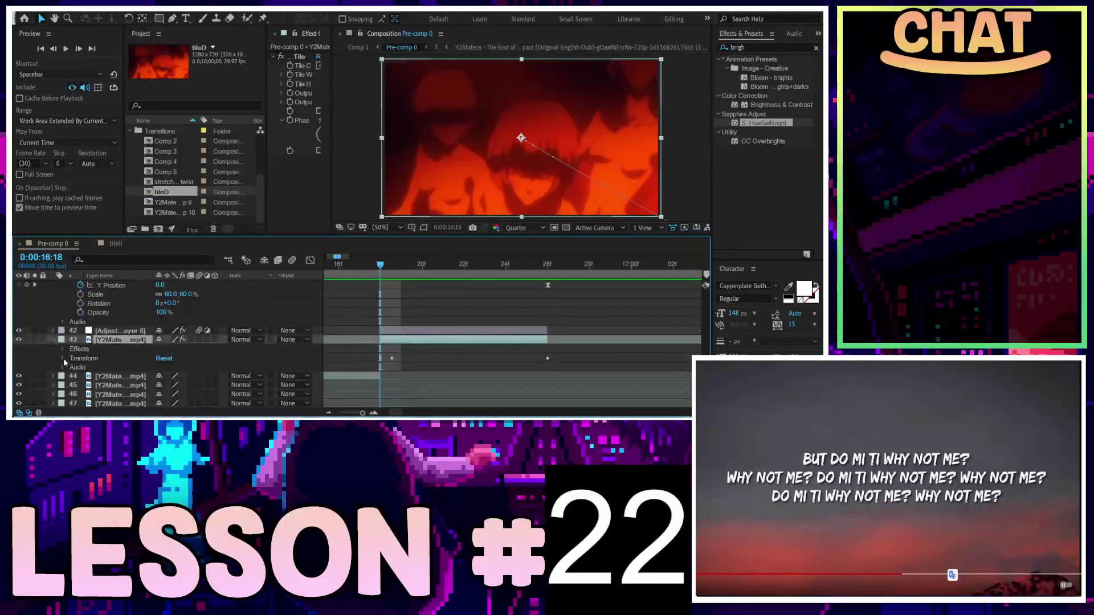
{"action": "left_click", "coordinate": [62, 359]}
{"action": "scroll", "coordinate": [326, 342], "scroll_direction": "down", "scroll_amount": 1}
{"action": "scroll", "coordinate": [408, 358], "scroll_direction": "down", "scroll_amount": 1}
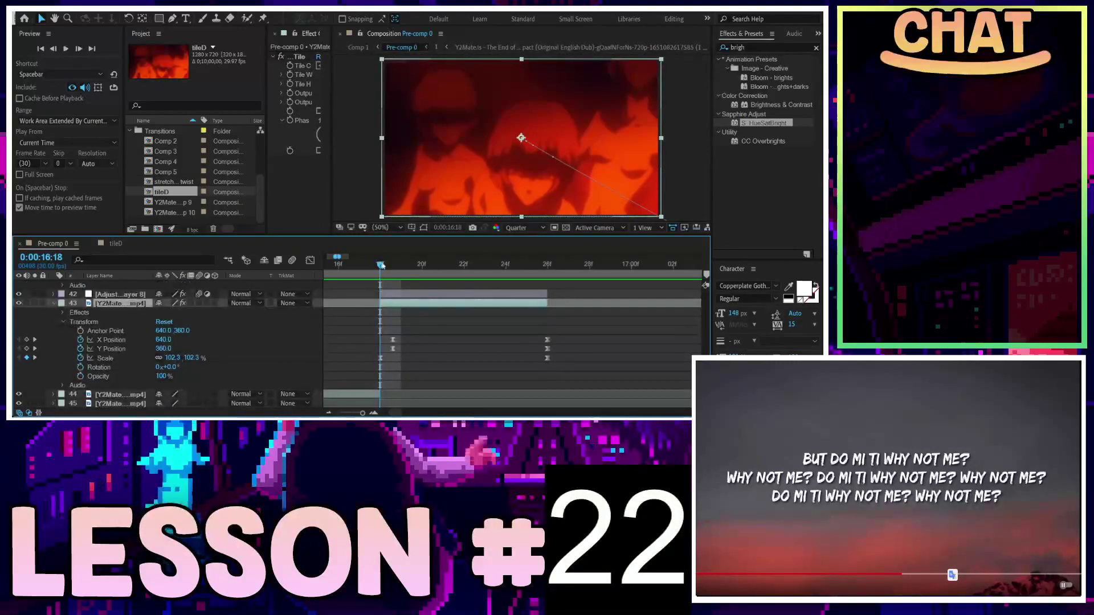
{"action": "left_click", "coordinate": [393, 266]}
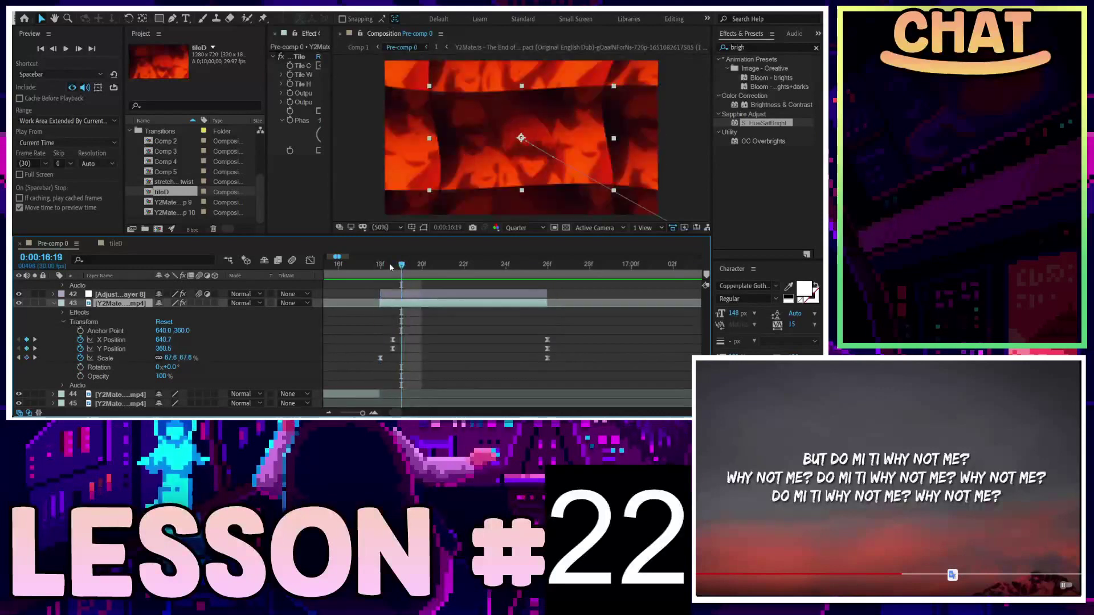
{"action": "left_click", "coordinate": [391, 267]}
{"action": "left_click_drag", "start_coordinate": [393, 344], "coordinate": [402, 343]}
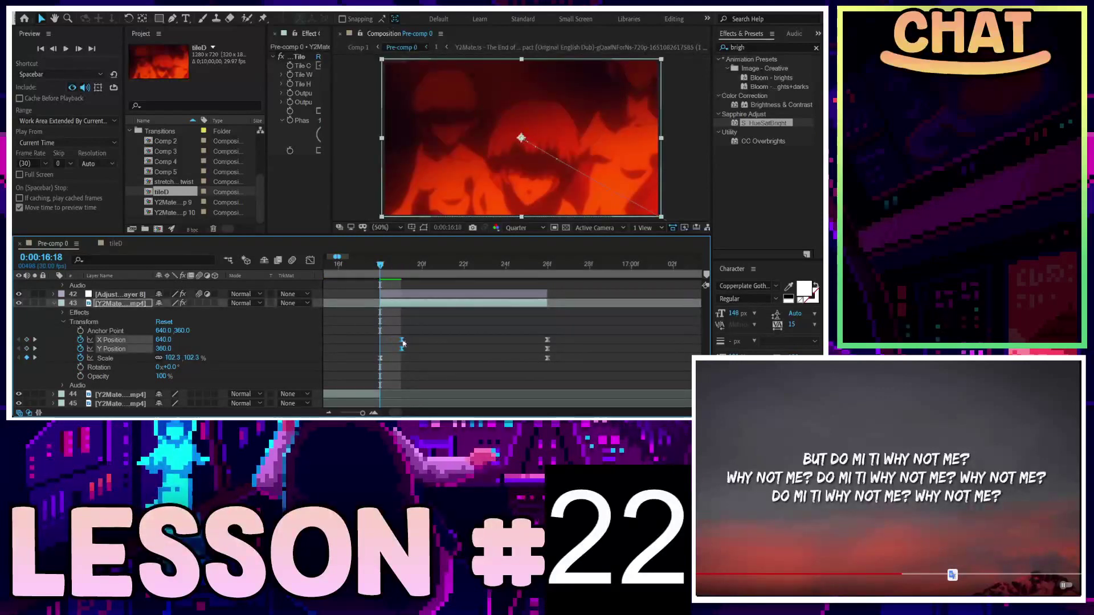
{"action": "left_click_drag", "start_coordinate": [410, 267], "coordinate": [428, 267]}
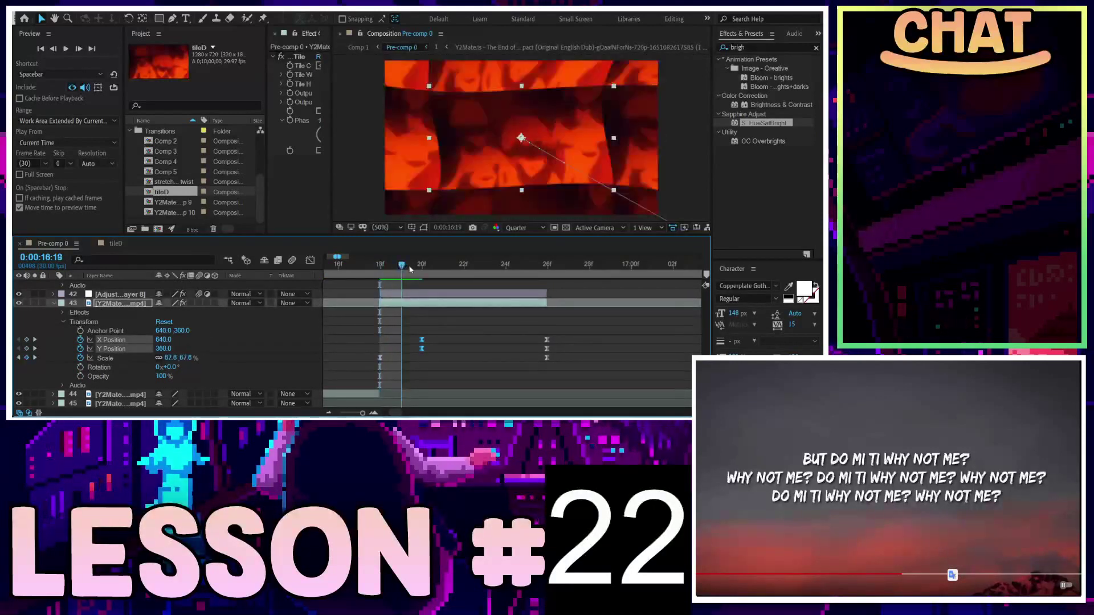
{"action": "left_click", "coordinate": [422, 341]}
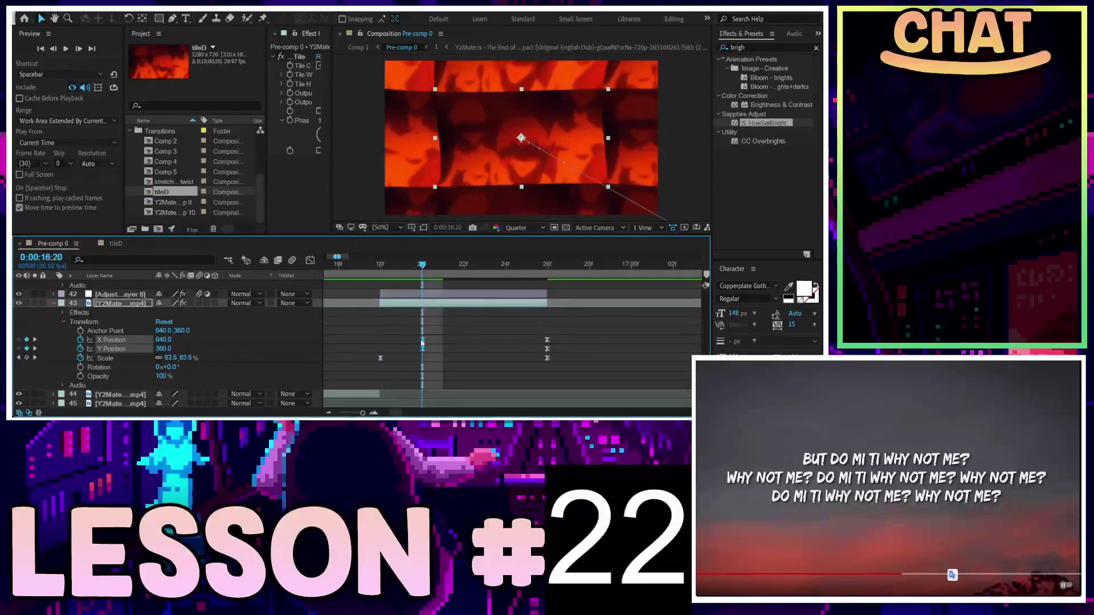
Step: Preview the tiled transition and the montage leading into it
{"action": "key", "text": "space"}
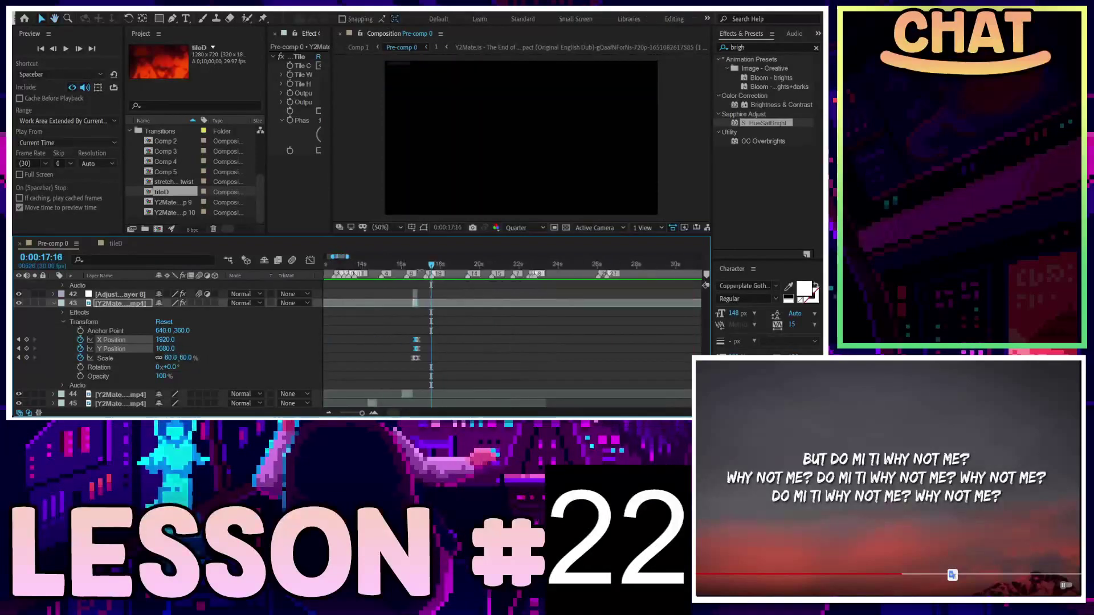
{"action": "scroll", "coordinate": [366, 267], "scroll_direction": "down", "scroll_amount": 5}
{"action": "key", "text": "space"}
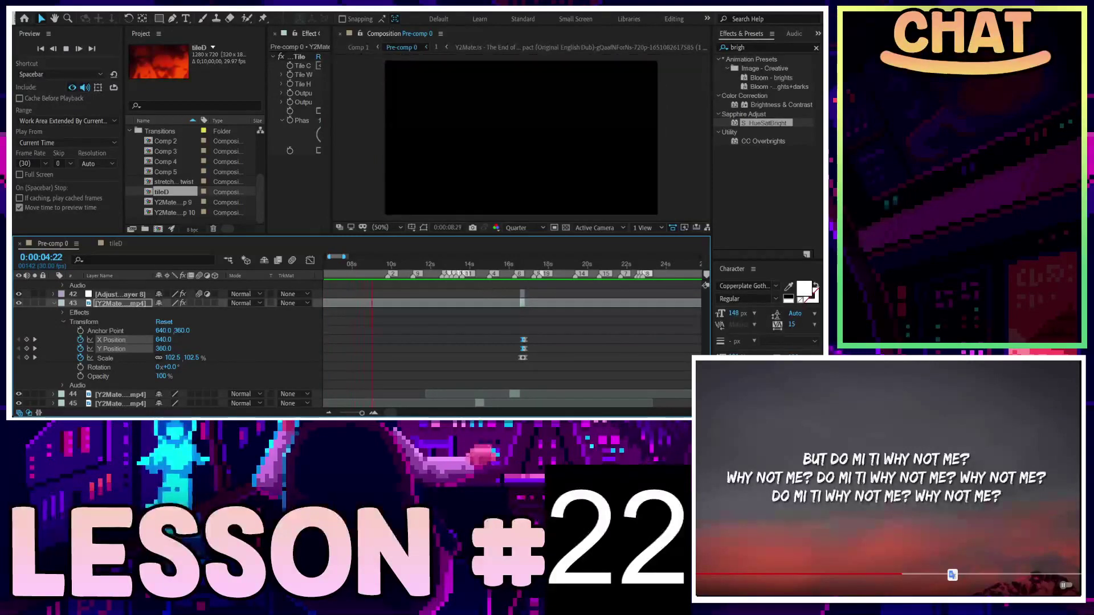
{"action": "key", "text": "e"}
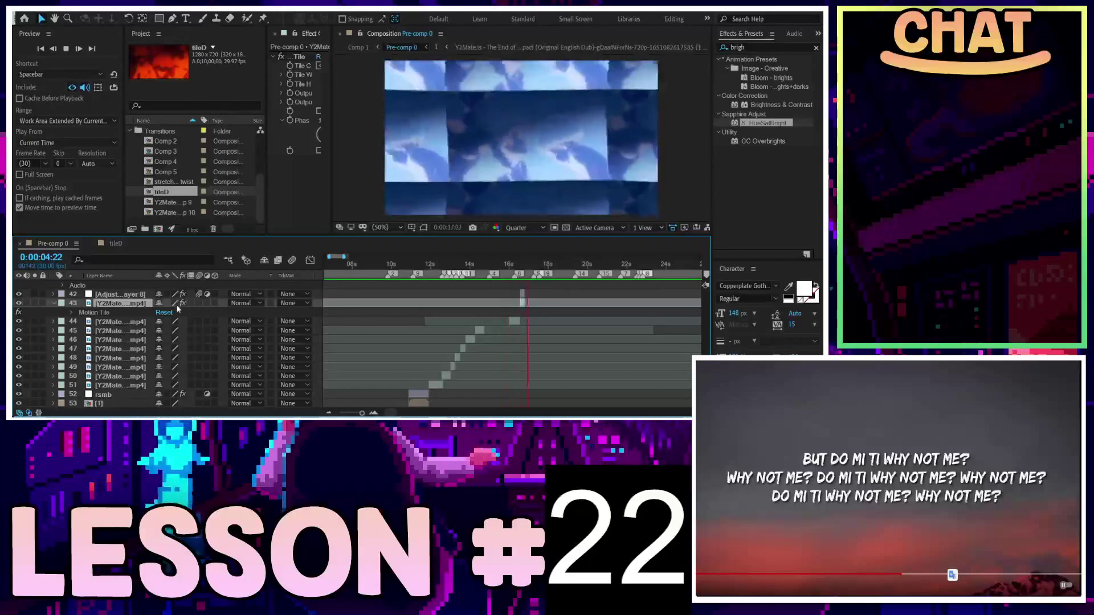
{"action": "key", "text": "space"}
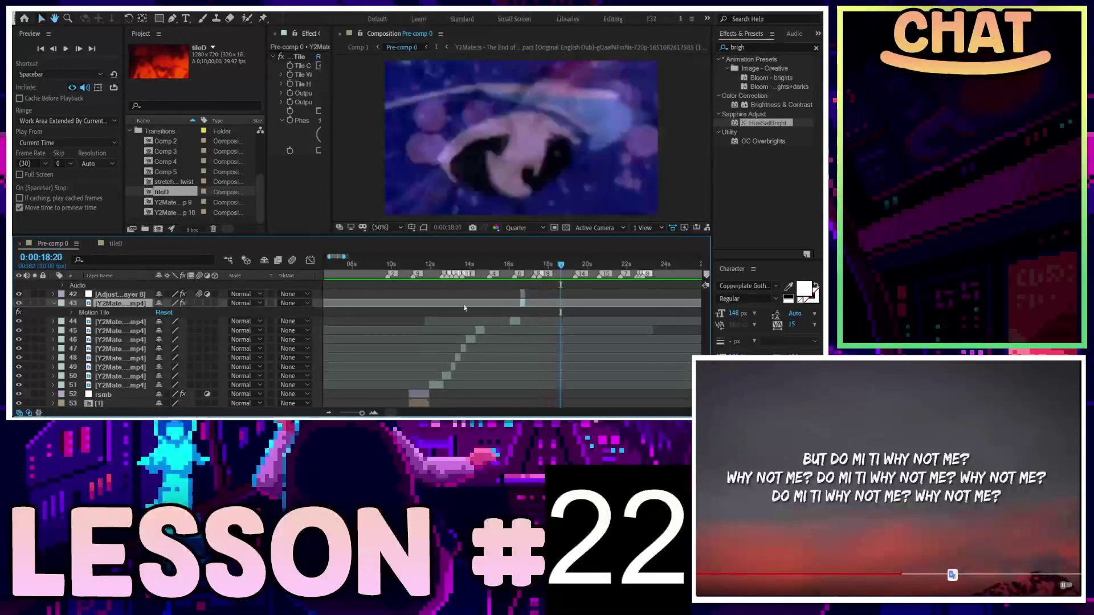
{"action": "scroll", "coordinate": [513, 314], "scroll_direction": "up", "scroll_amount": 1}
{"action": "scroll", "coordinate": [521, 311], "scroll_direction": "up", "scroll_amount": 5, "text": "alt"}
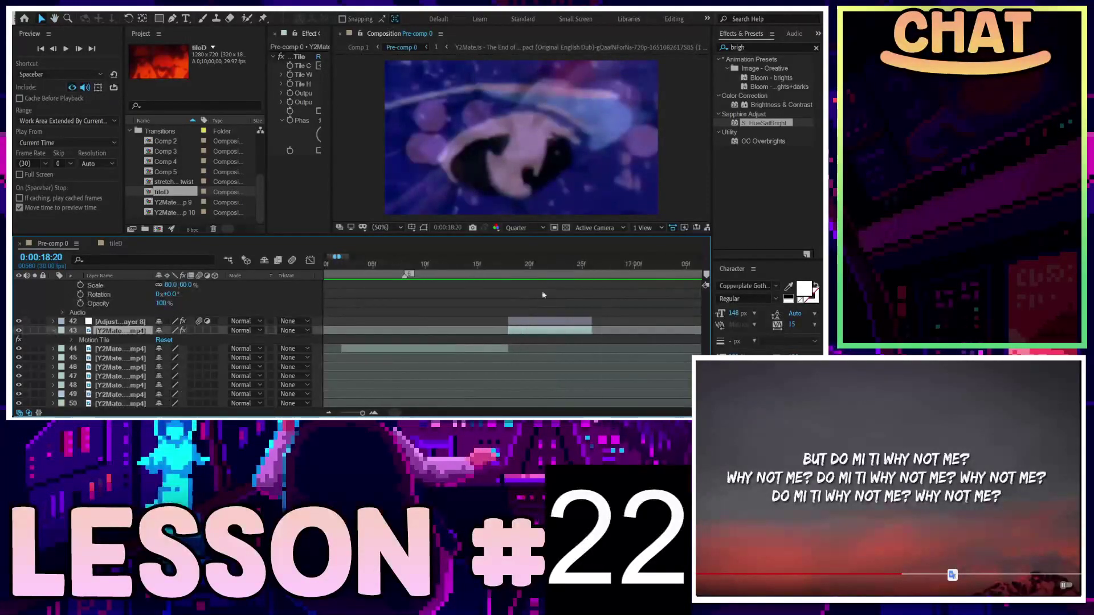
Step: At the 17:16 twist transition, select the ending X and Y Position keyframes
{"action": "left_click_drag", "start_coordinate": [533, 265], "coordinate": [513, 265]}
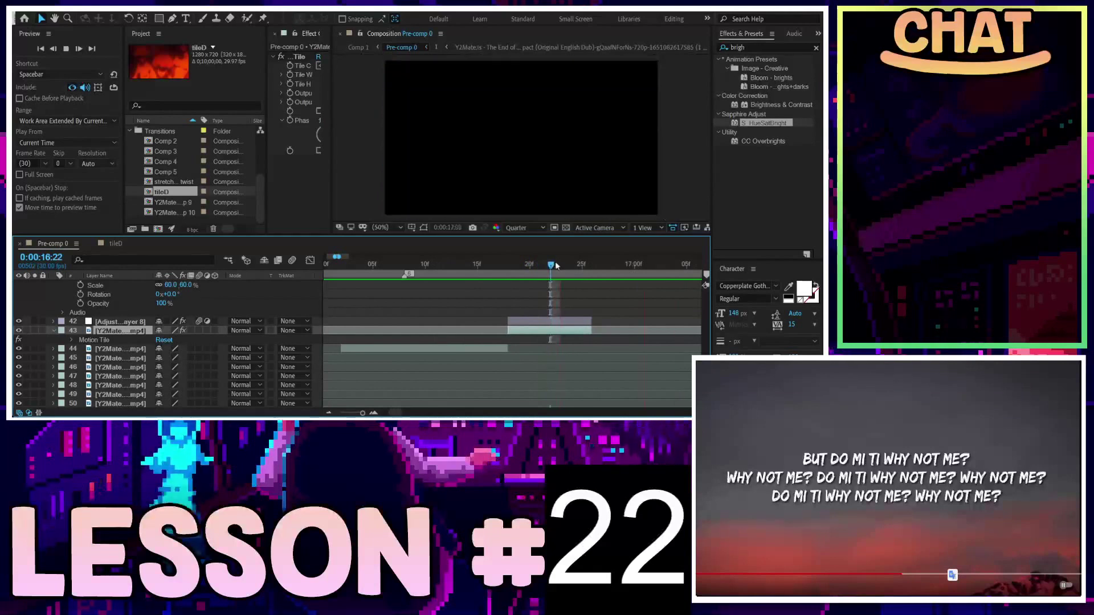
{"action": "scroll", "coordinate": [535, 319], "scroll_direction": "up", "scroll_amount": 5}
{"action": "scroll", "coordinate": [466, 350], "scroll_direction": "down", "scroll_amount": 3, "text": "alt"}
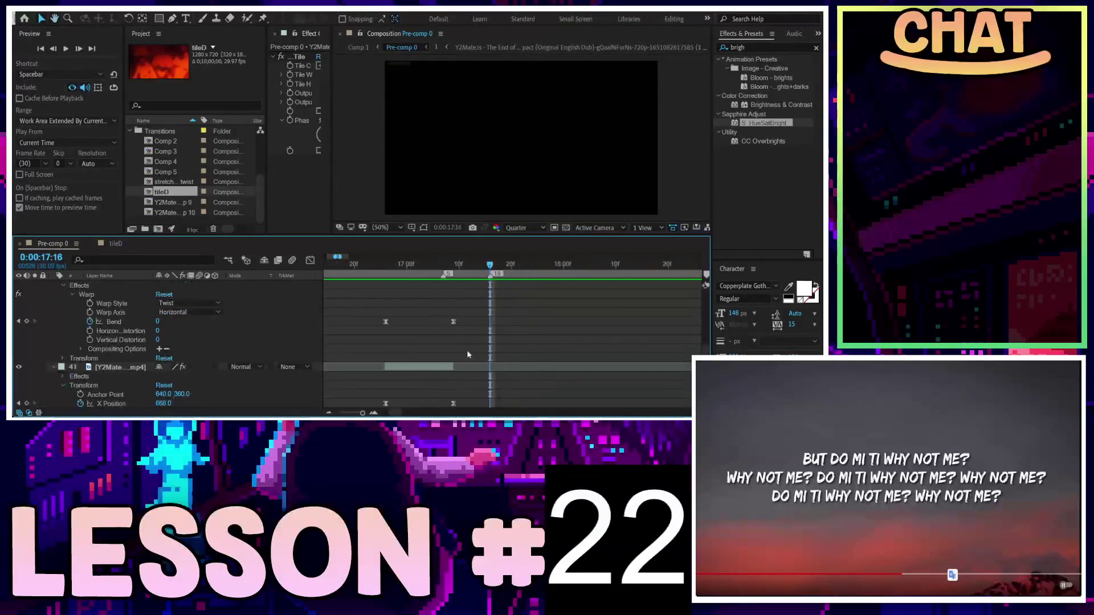
{"action": "scroll", "coordinate": [464, 354], "scroll_direction": "up", "scroll_amount": 4}
{"action": "scroll", "coordinate": [465, 349], "scroll_direction": "up", "scroll_amount": 3, "text": "alt"}
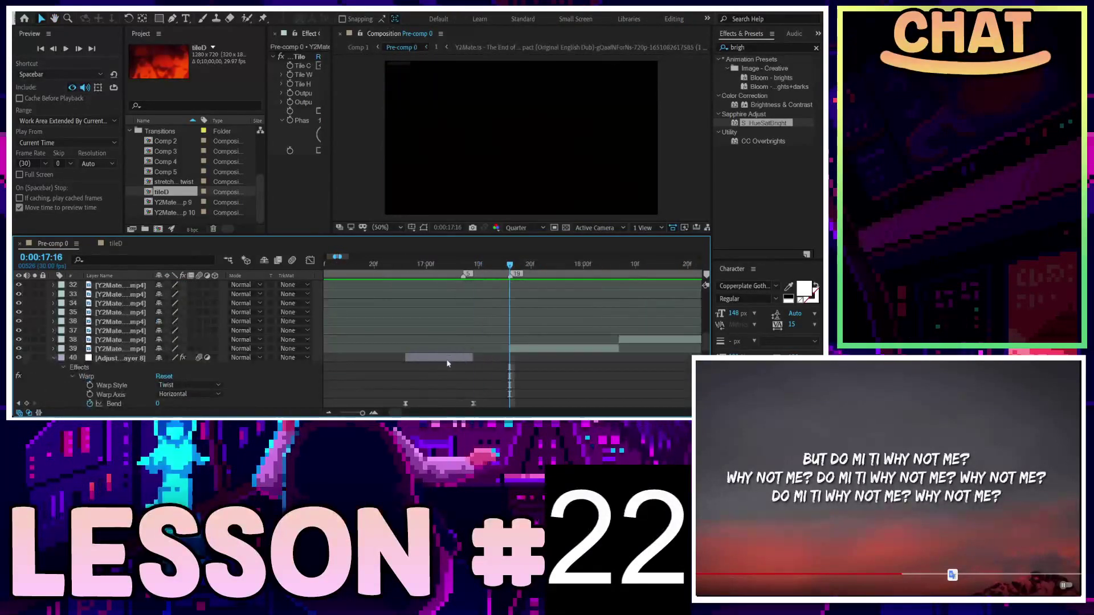
{"action": "scroll", "coordinate": [464, 349], "scroll_direction": "down", "scroll_amount": 5}
{"action": "scroll", "coordinate": [456, 359], "scroll_direction": "up", "scroll_amount": 2, "text": "alt"}
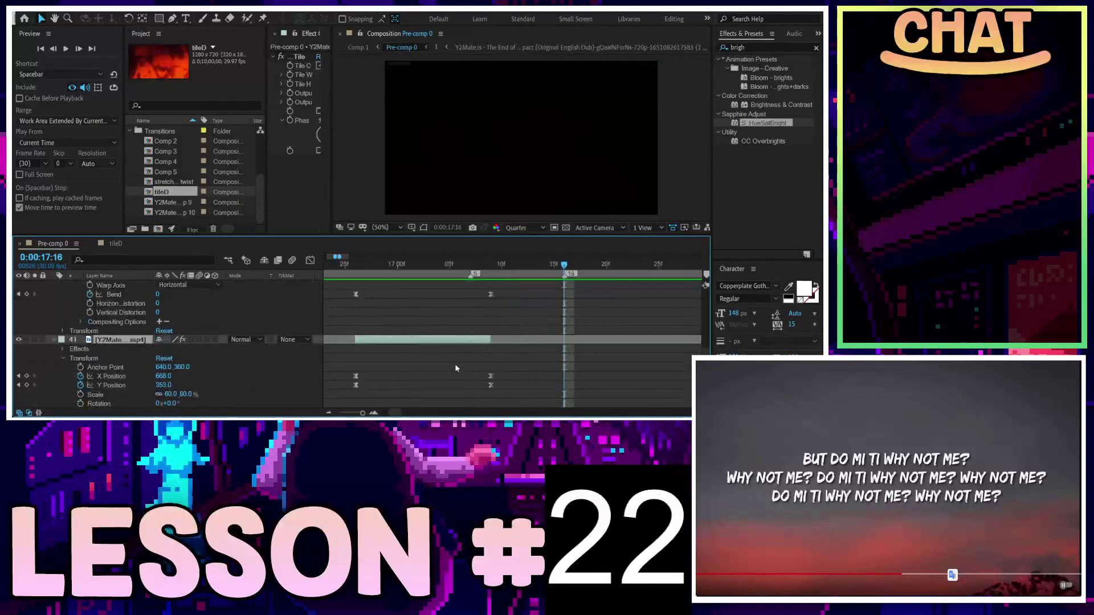
{"action": "scroll", "coordinate": [474, 360], "scroll_direction": "down", "scroll_amount": 2}
{"action": "mouse_move", "coordinate": [502, 341]}
{"action": "left_mouse_down"}
{"action": "mouse_move", "coordinate": [476, 371]}
{"action": "mouse_move", "coordinate": [468, 357]}
{"action": "left_mouse_up"}
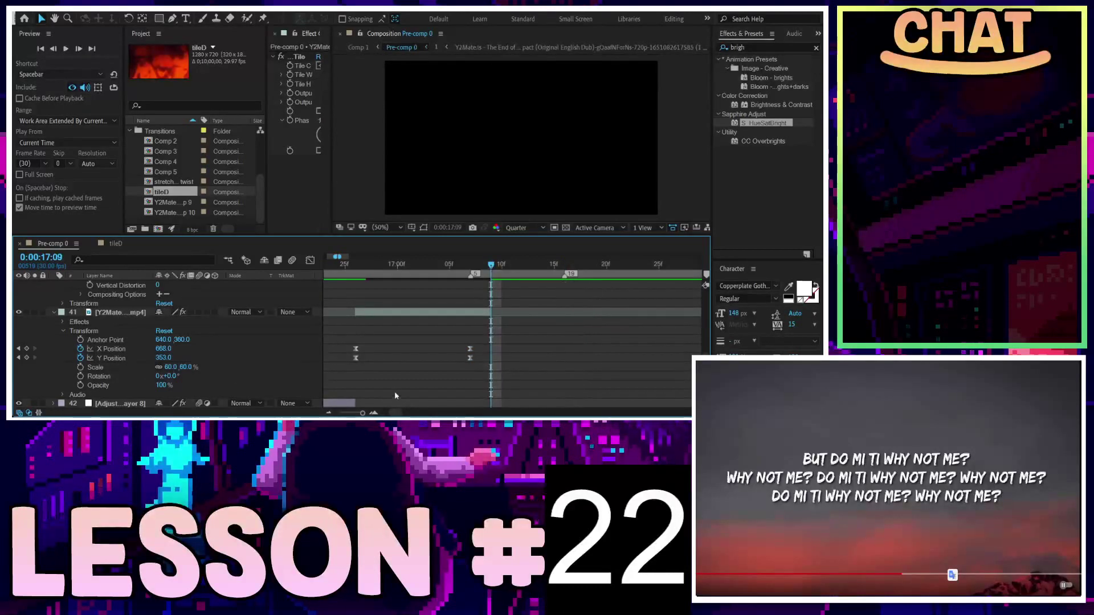
{"action": "scroll", "coordinate": [457, 365], "scroll_direction": "down", "scroll_amount": 5}
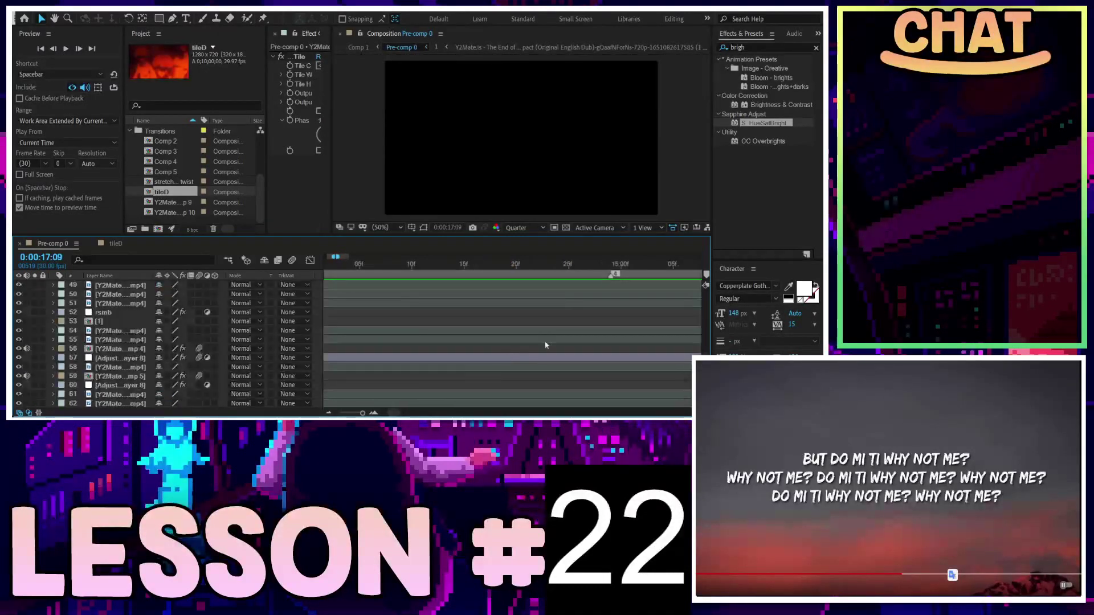
{"action": "scroll", "coordinate": [550, 341], "scroll_direction": "up", "scroll_amount": 5}
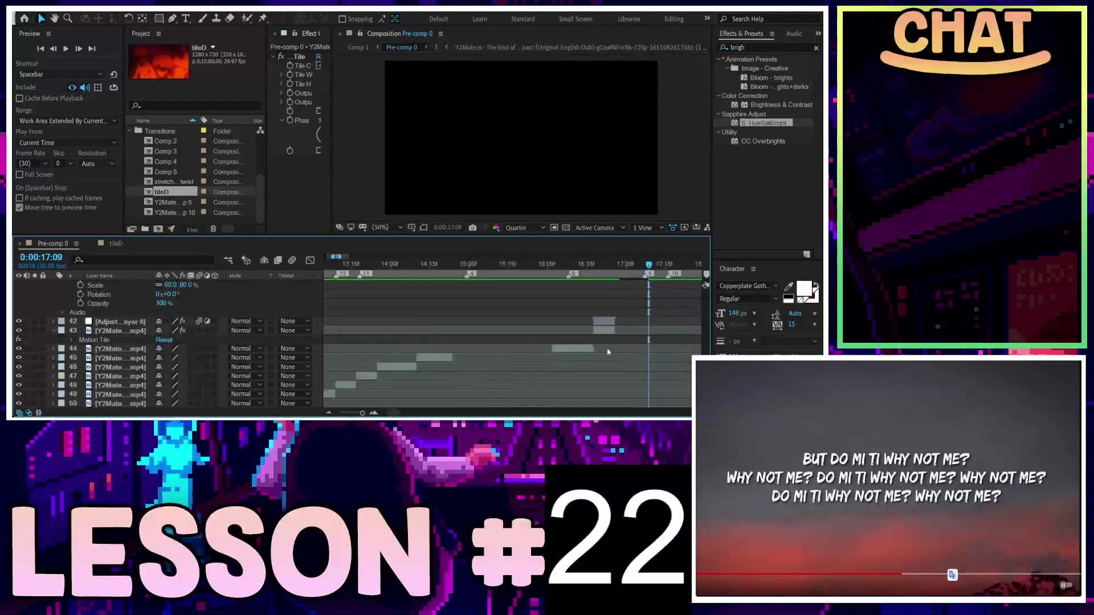
{"action": "scroll", "coordinate": [610, 342], "scroll_direction": "up", "scroll_amount": 4}
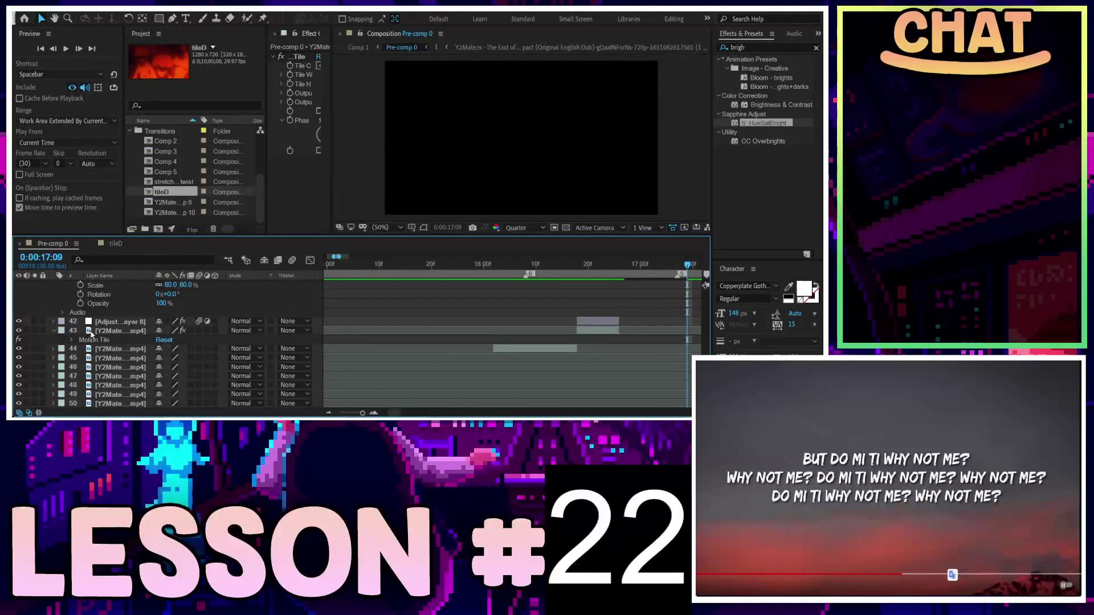
Step: Show layer 43's Motion Tile and Transform properties and select its first Scale keyframe
{"action": "left_click", "coordinate": [90, 333]}
{"action": "left_click", "coordinate": [55, 332]}
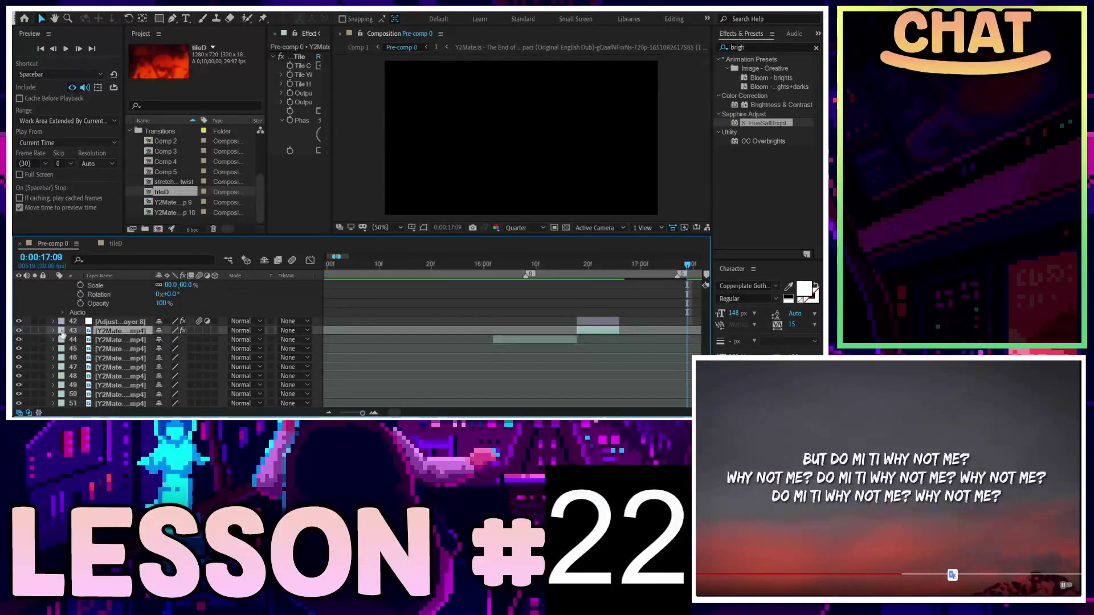
{"action": "left_click", "coordinate": [54, 331]}
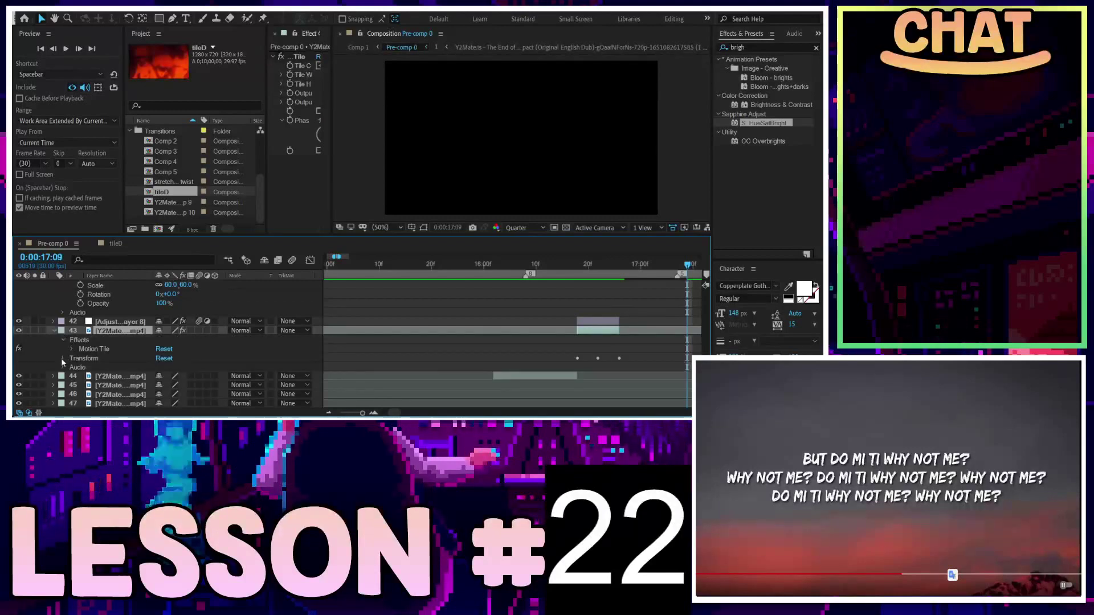
{"action": "left_click", "coordinate": [63, 358]}
{"action": "left_click", "coordinate": [575, 385]}
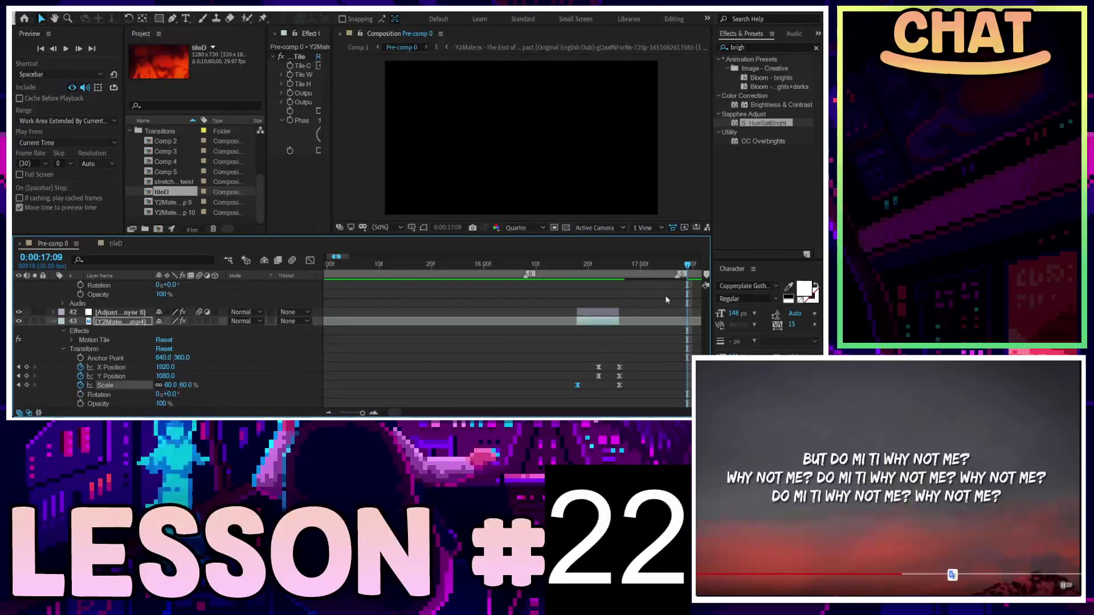
{"action": "scroll", "coordinate": [395, 413], "scroll_direction": "left", "scroll_amount": 5}
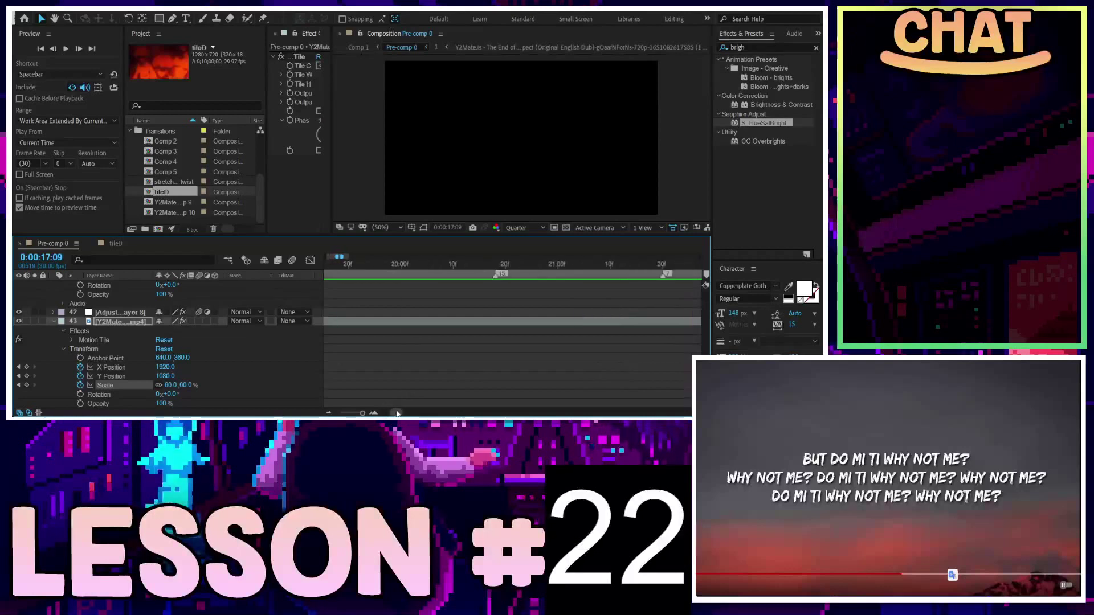
{"action": "scroll", "coordinate": [394, 413], "scroll_direction": "right", "scroll_amount": 5}
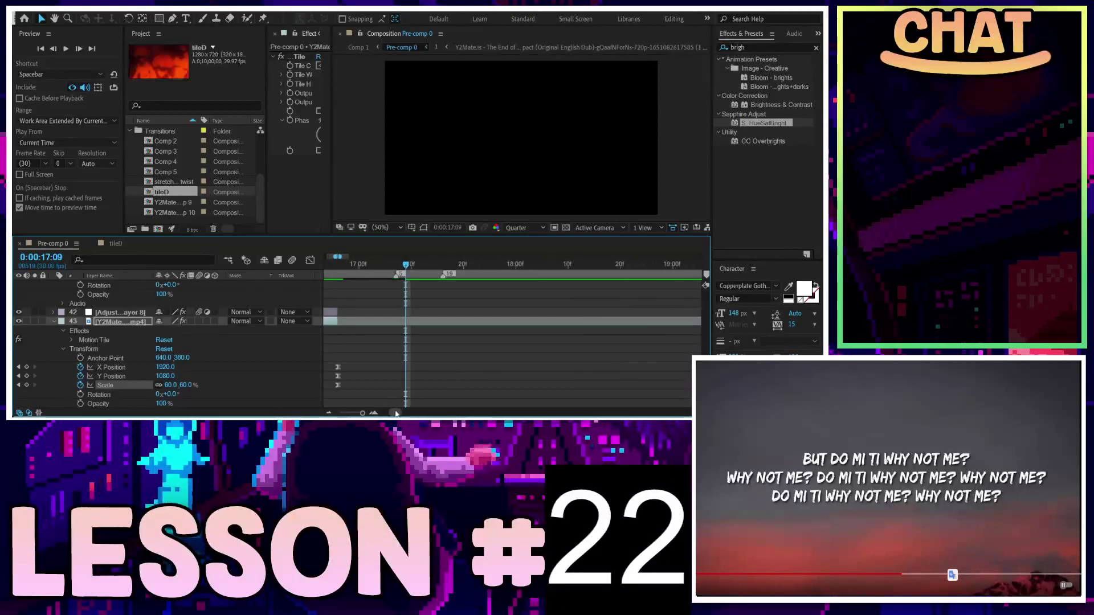
{"action": "scroll", "coordinate": [409, 361], "scroll_direction": "up", "scroll_amount": 3}
{"action": "scroll", "coordinate": [406, 358], "scroll_direction": "up", "scroll_amount": 1}
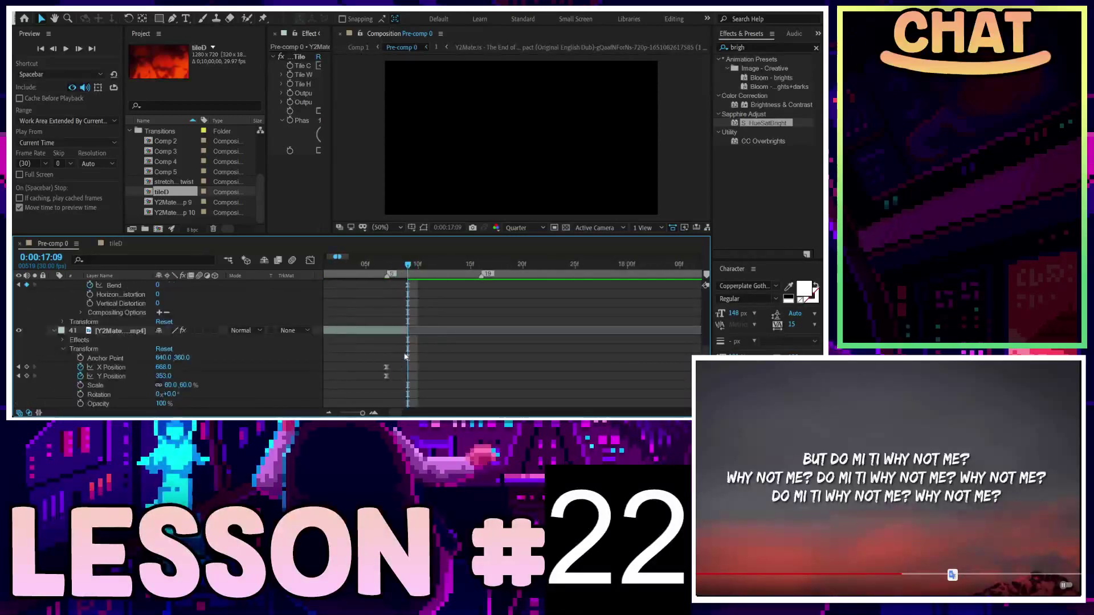
Step: Paste the copied Scale zoom keyframes onto layer 41 and review the zoom around 17:09
{"action": "left_click", "coordinate": [399, 330]}
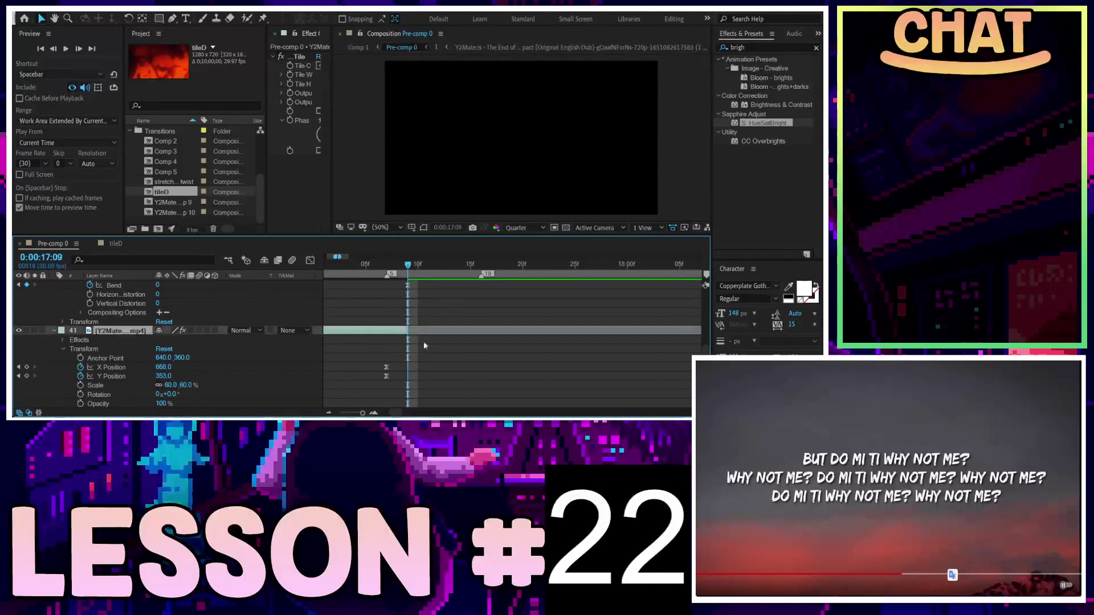
{"action": "key", "text": "ctrl+v"}
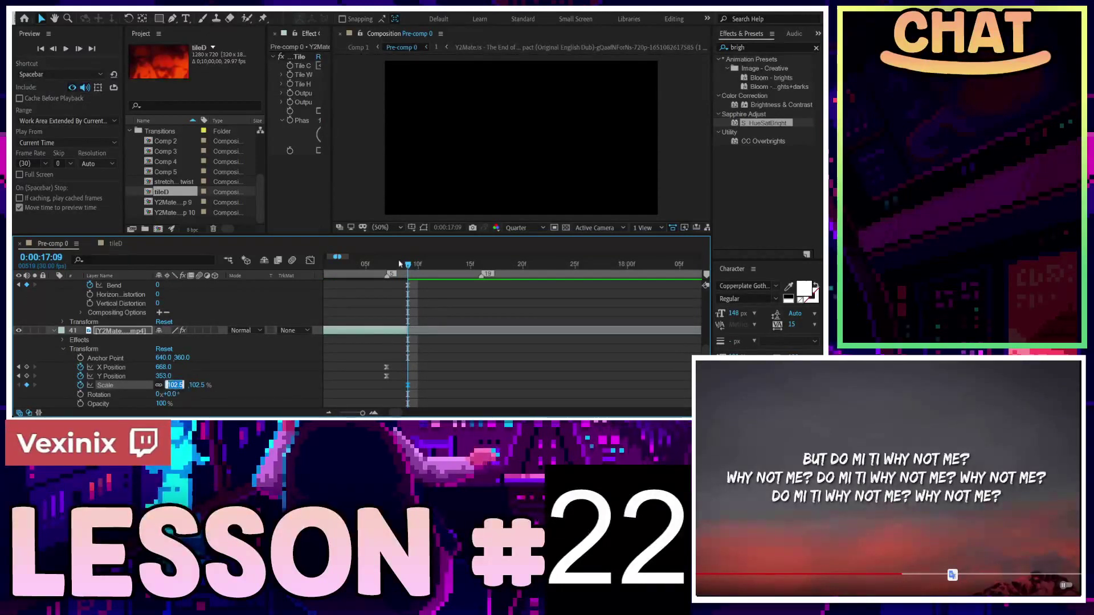
{"action": "mouse_move", "coordinate": [408, 266]}
{"action": "left_mouse_down"}
{"action": "mouse_move", "coordinate": [334, 276]}
{"action": "mouse_move", "coordinate": [553, 278]}
{"action": "mouse_move", "coordinate": [436, 283]}
{"action": "mouse_move", "coordinate": [478, 285]}
{"action": "left_mouse_up"}
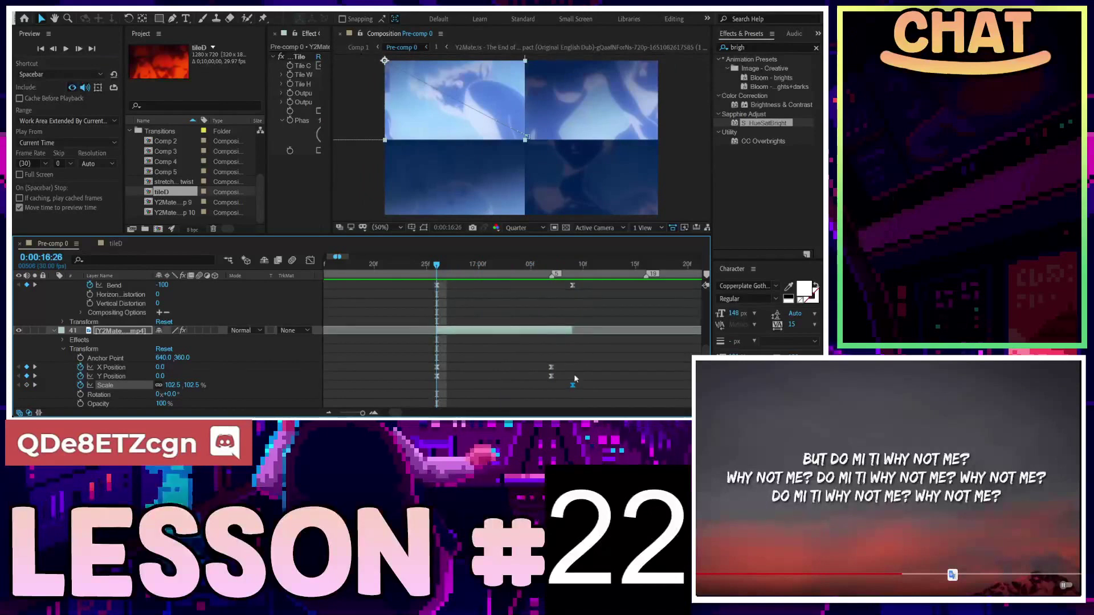
{"action": "key", "text": "Delete"}
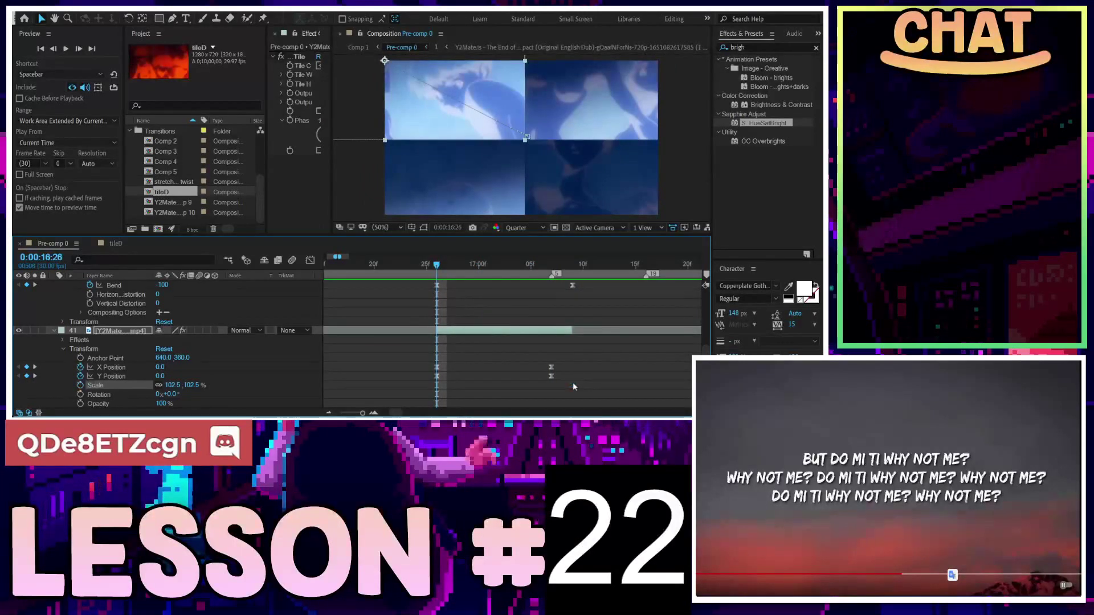
{"action": "left_click_drag", "start_coordinate": [457, 271], "coordinate": [535, 266]}
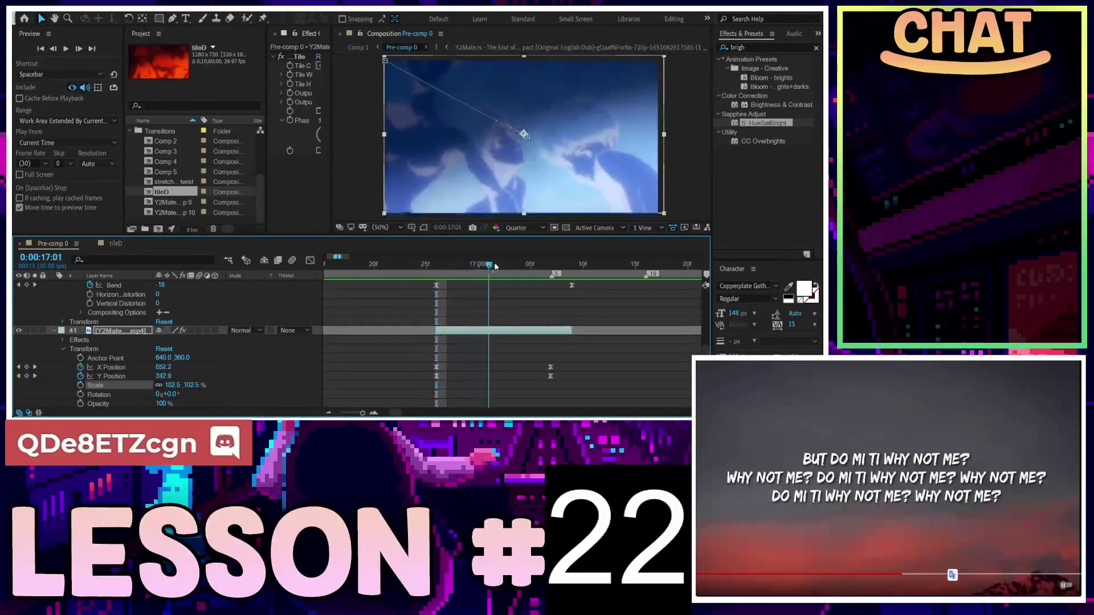
{"action": "key", "text": "ctrl+z"}
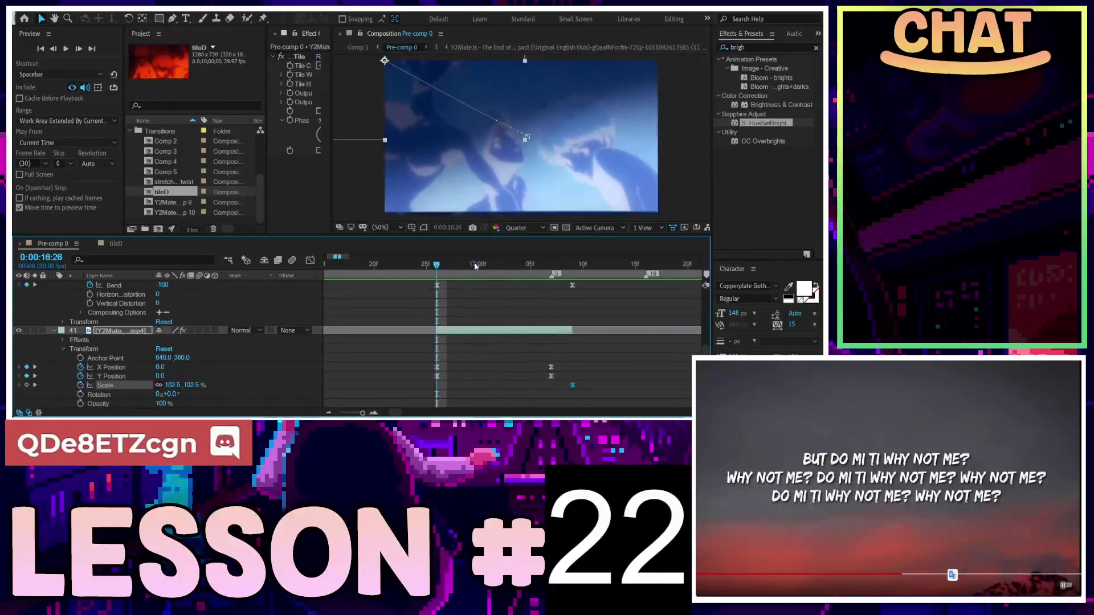
{"action": "key", "text": "j"}
{"action": "key", "text": "k"}
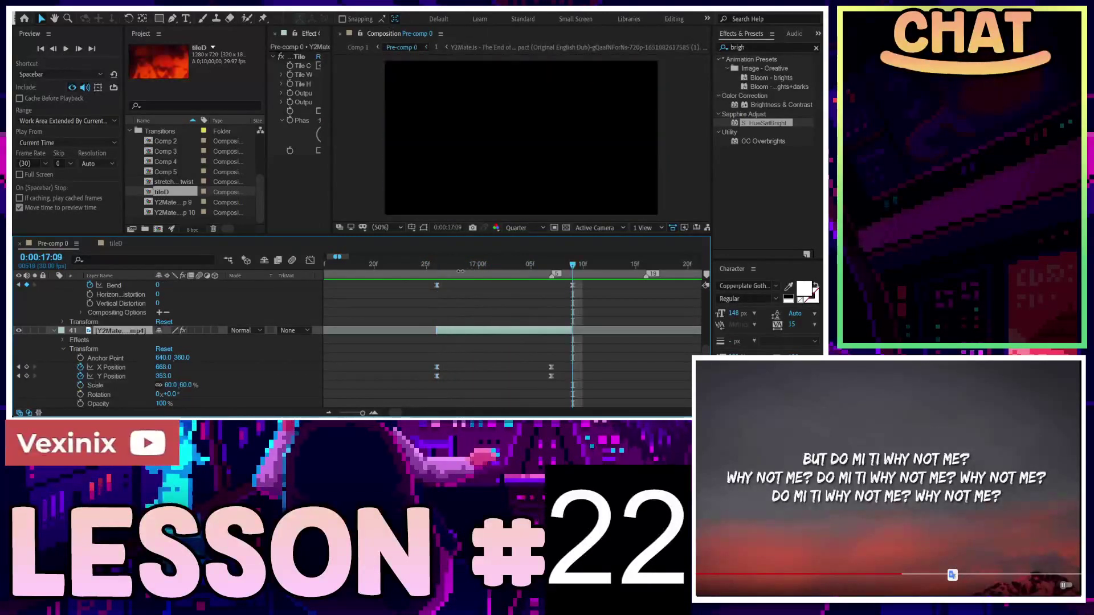
{"action": "mouse_move", "coordinate": [466, 268]}
{"action": "left_mouse_down"}
{"action": "mouse_move", "coordinate": [550, 270]}
{"action": "mouse_move", "coordinate": [426, 267]}
{"action": "mouse_move", "coordinate": [552, 275]}
{"action": "left_mouse_up"}
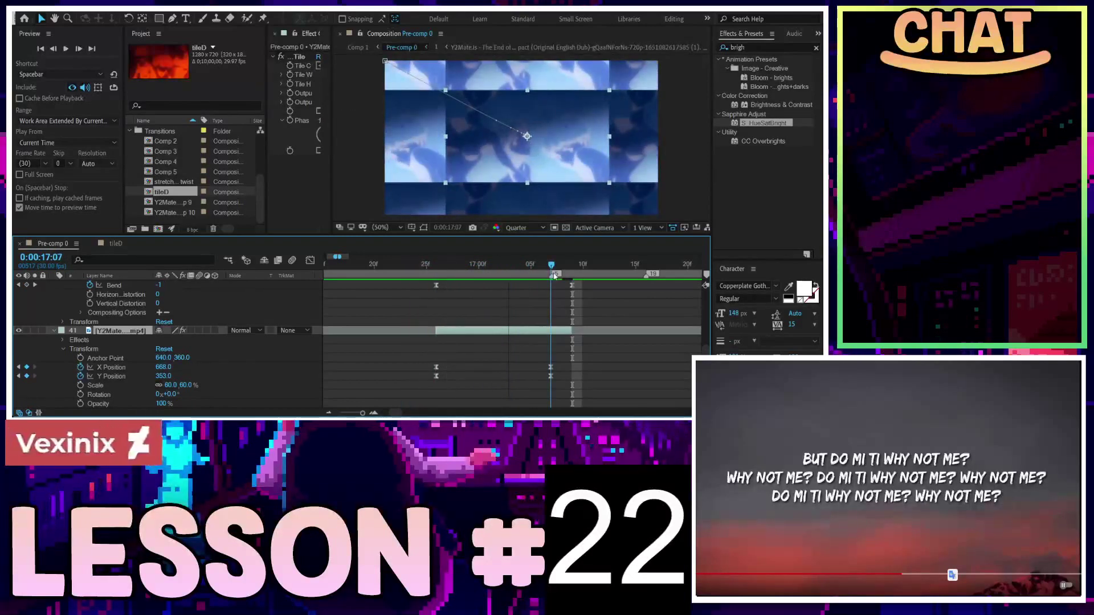
Step: Keyframe layer 41's Scale at 60% on 17:07 and 120% on 17:09
{"action": "left_click", "coordinate": [81, 386]}
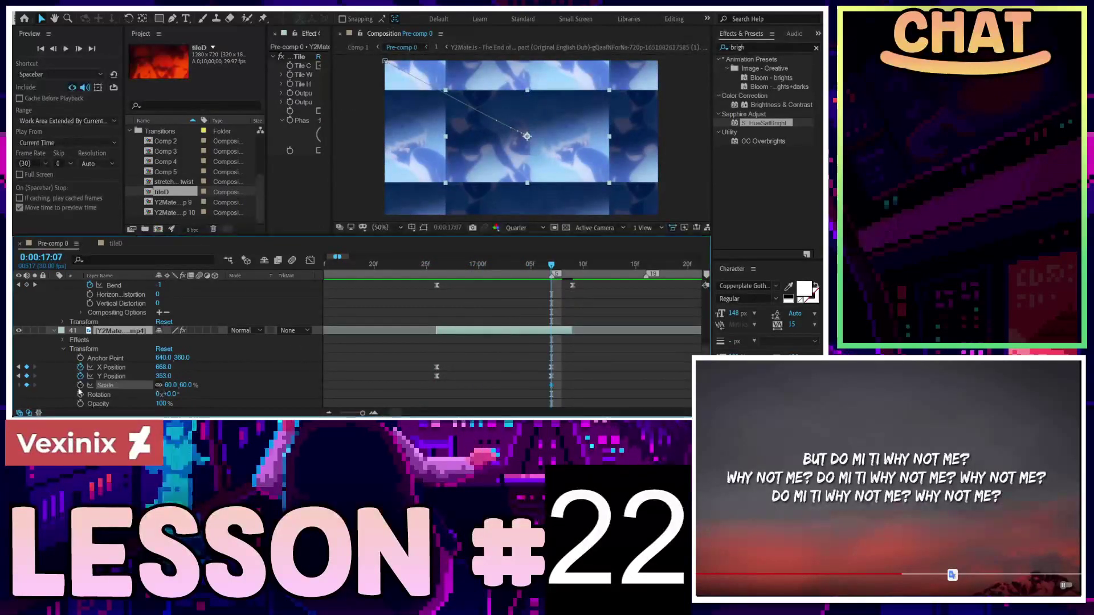
{"action": "left_click_drag", "start_coordinate": [552, 267], "coordinate": [572, 267]}
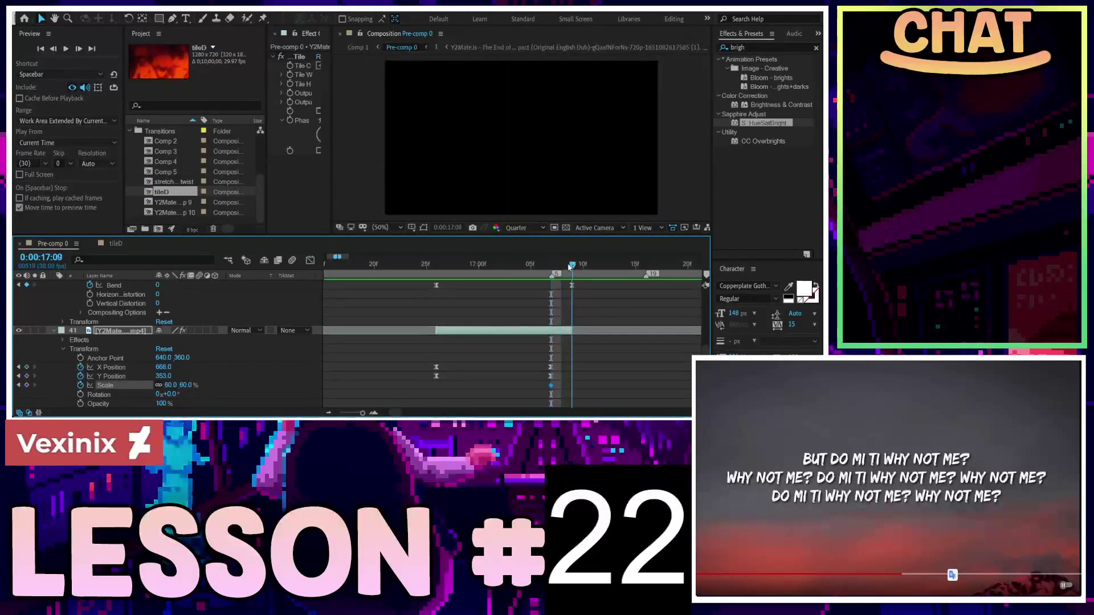
{"action": "left_click", "coordinate": [167, 385]}
{"action": "type", "text": "100"}
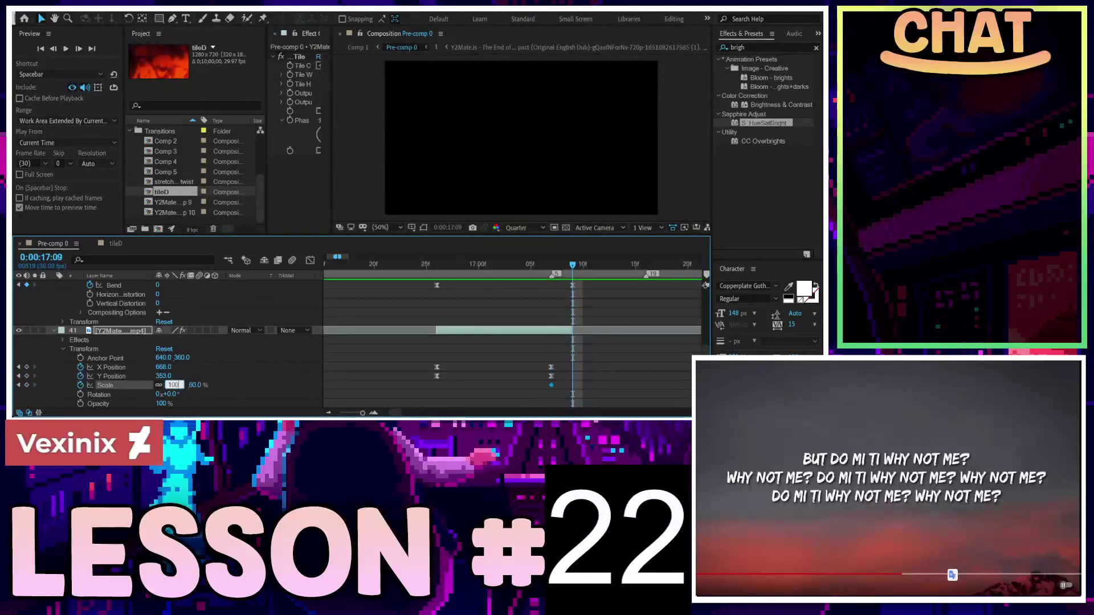
{"action": "key", "text": "Return"}
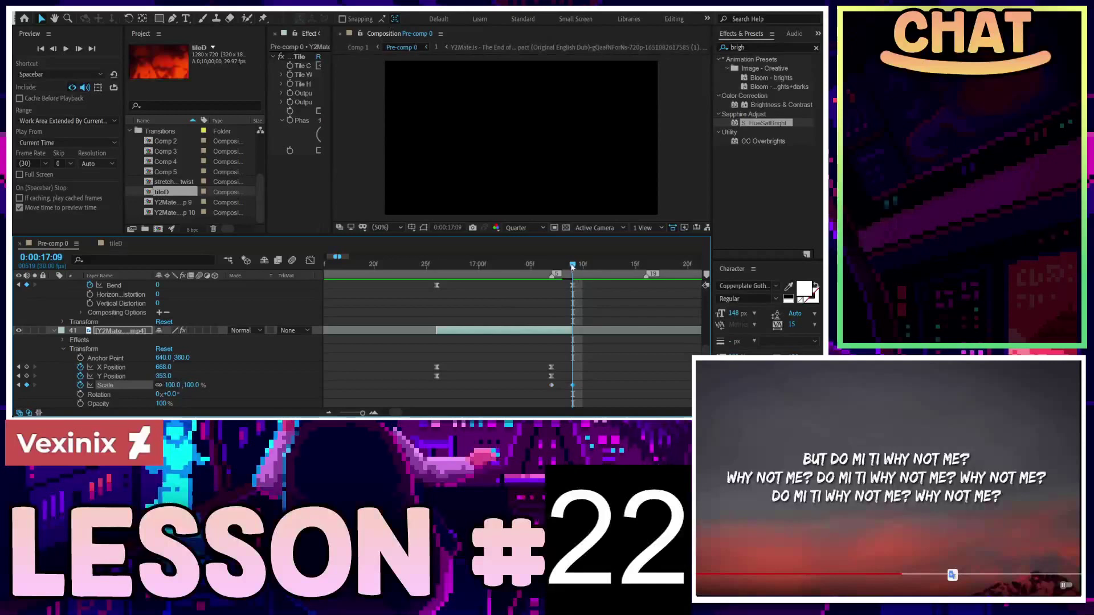
{"action": "mouse_move", "coordinate": [572, 267]}
{"action": "left_mouse_down"}
{"action": "mouse_move", "coordinate": [561, 267]}
{"action": "mouse_move", "coordinate": [572, 266]}
{"action": "left_mouse_up"}
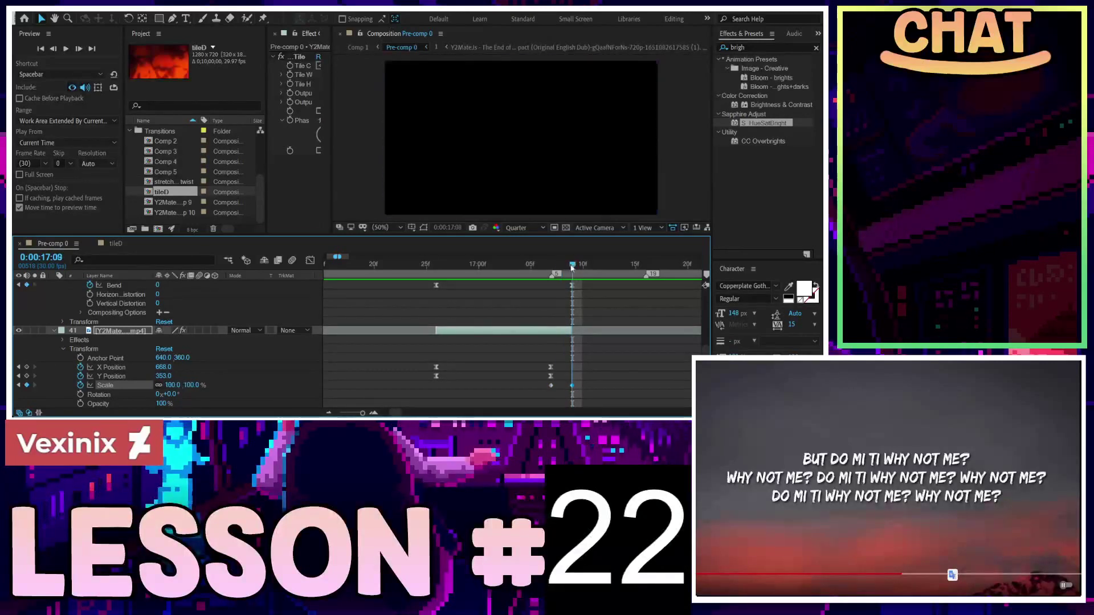
{"action": "left_click", "coordinate": [171, 385]}
{"action": "type", "text": "120"}
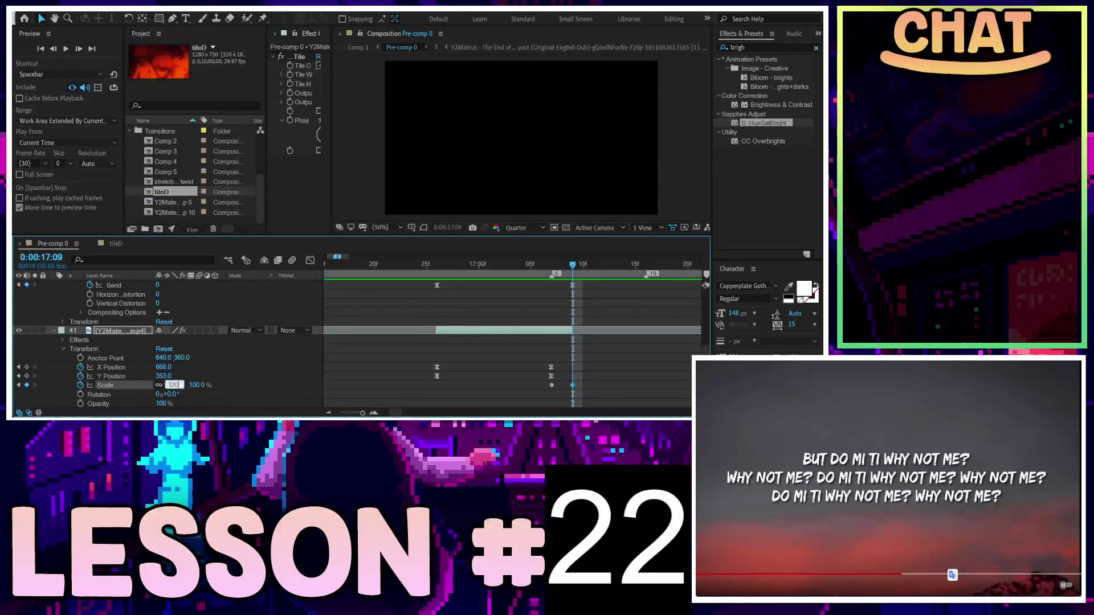
{"action": "key", "text": "Return"}
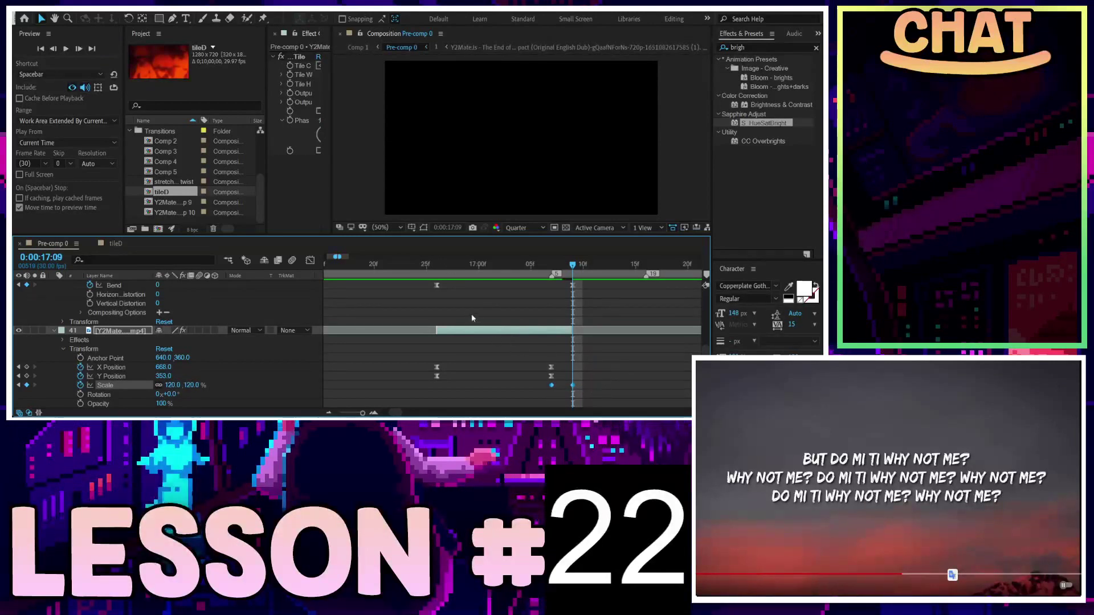
Step: Apply Easy Ease to the Scale keyframes and move the 60% keyframe earlier
{"action": "key", "text": "F9"}
{"action": "left_click", "coordinate": [556, 399]}
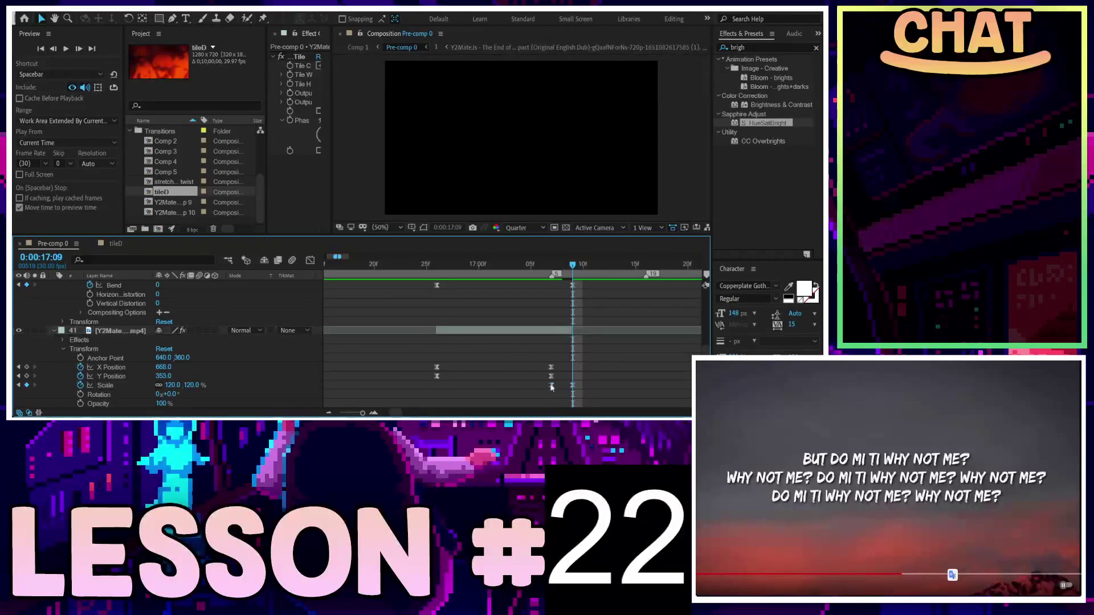
{"action": "left_click_drag", "start_coordinate": [551, 385], "coordinate": [531, 385]}
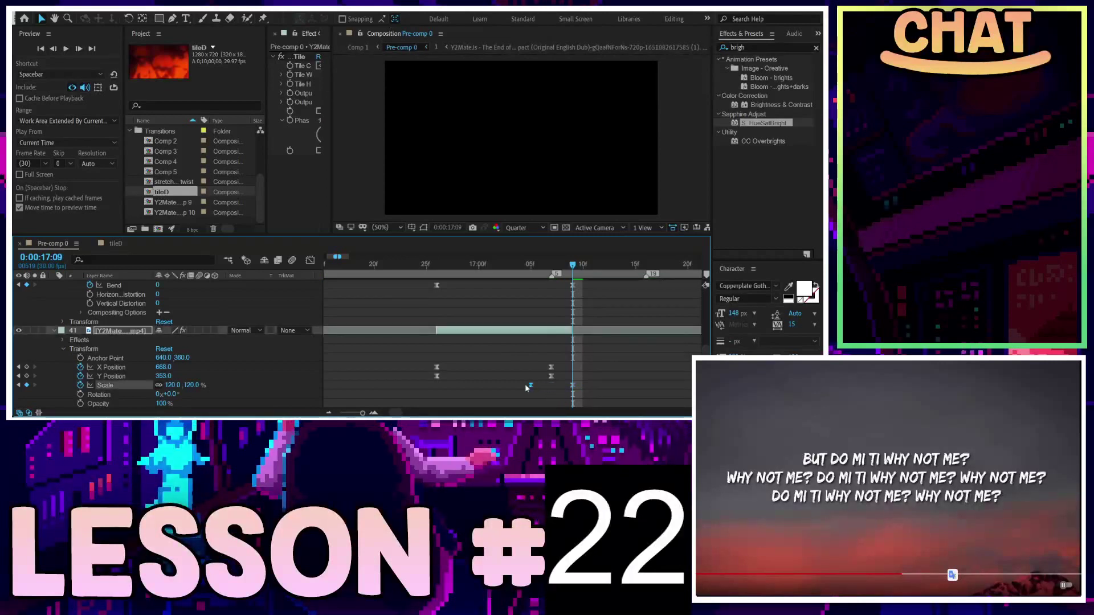
{"action": "left_click", "coordinate": [572, 386], "text": "shift"}
Step: Drag the Scale speed-graph influence handles so the zoom rises sharply and eases into 120%
{"action": "left_click", "coordinate": [309, 261]}
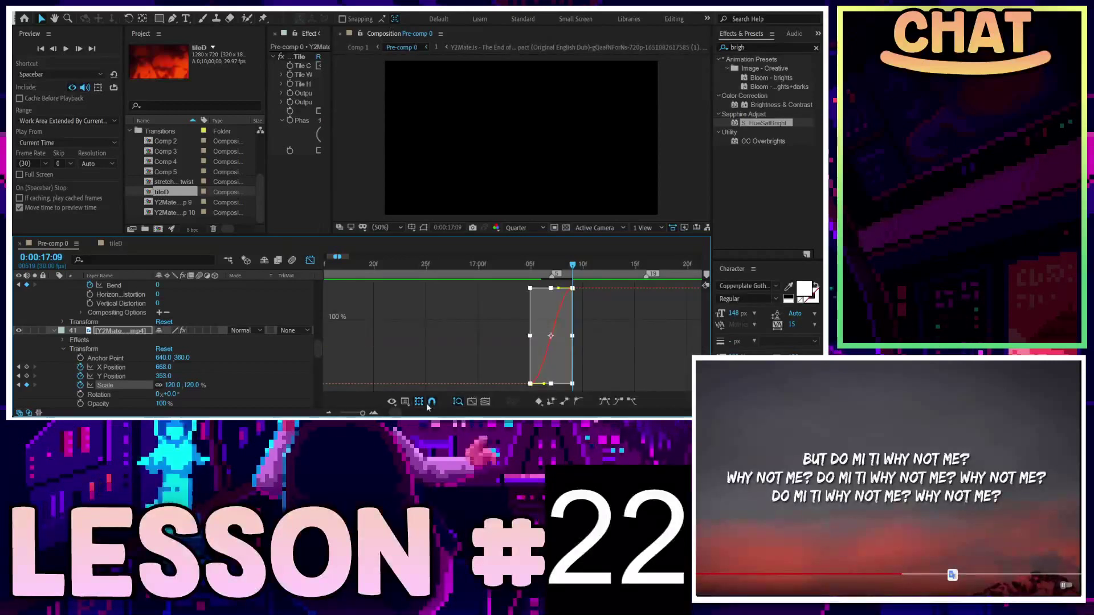
{"action": "left_click", "coordinate": [406, 402]}
{"action": "left_click", "coordinate": [447, 300]}
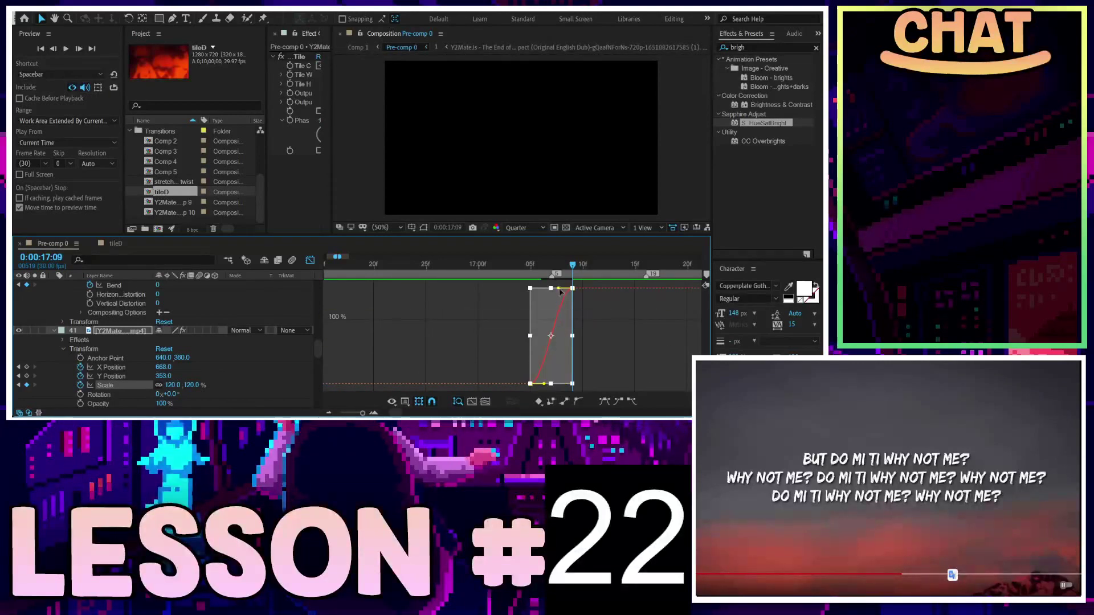
{"action": "left_click_drag", "start_coordinate": [544, 384], "coordinate": [539, 369]}
{"action": "left_click_drag", "start_coordinate": [530, 302], "coordinate": [534, 291]}
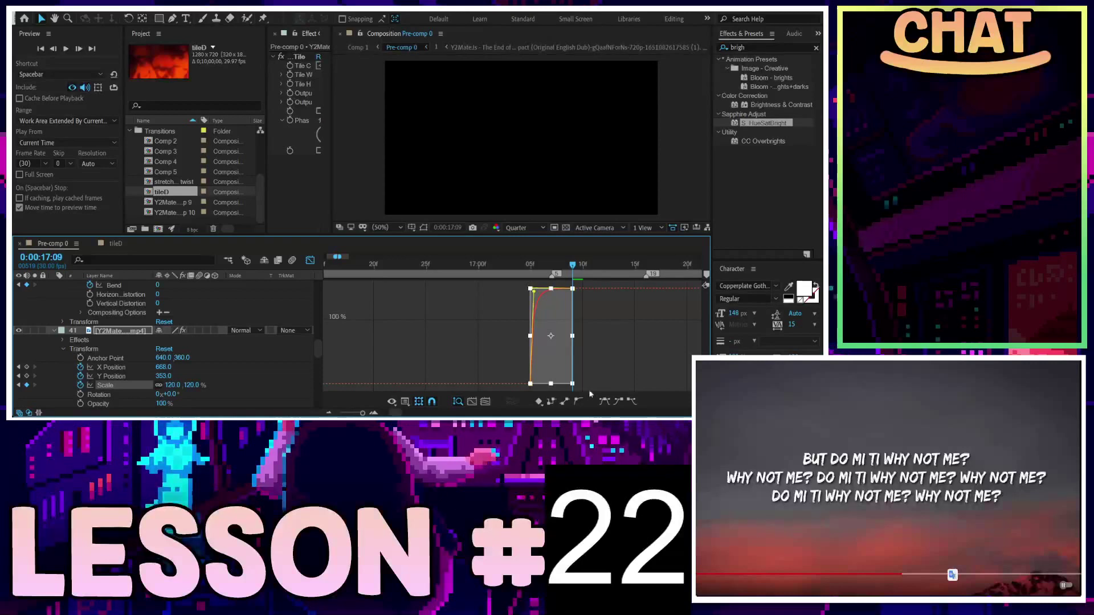
{"action": "key", "text": "shift+F3"}
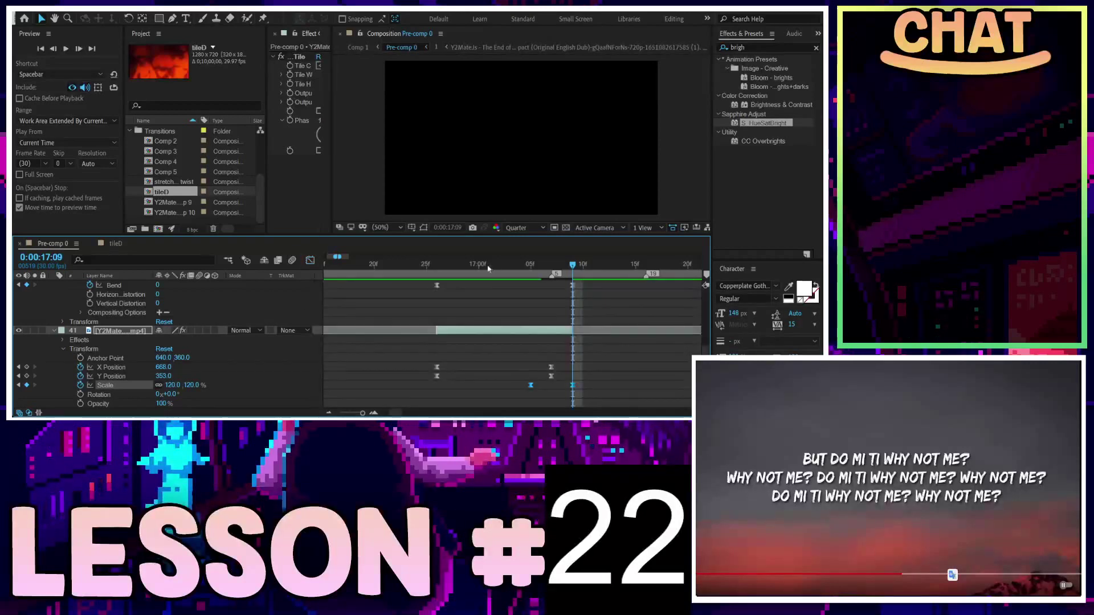
Step: Preview the zoom and step between the Scale keyframes around 0:00:17:07
{"action": "key", "text": "space"}
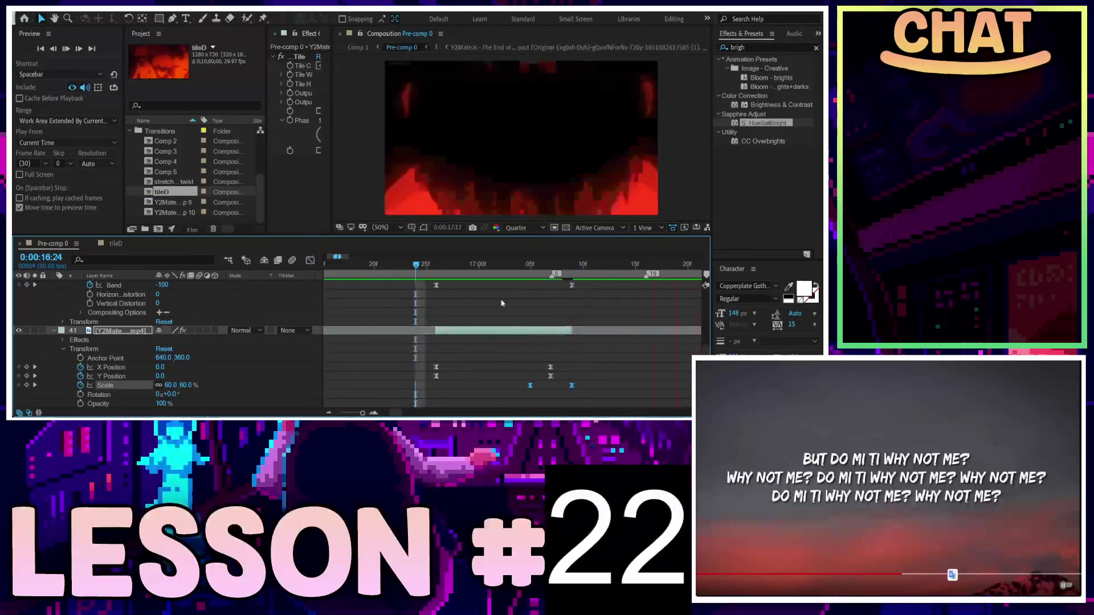
{"action": "key", "text": "minus"}
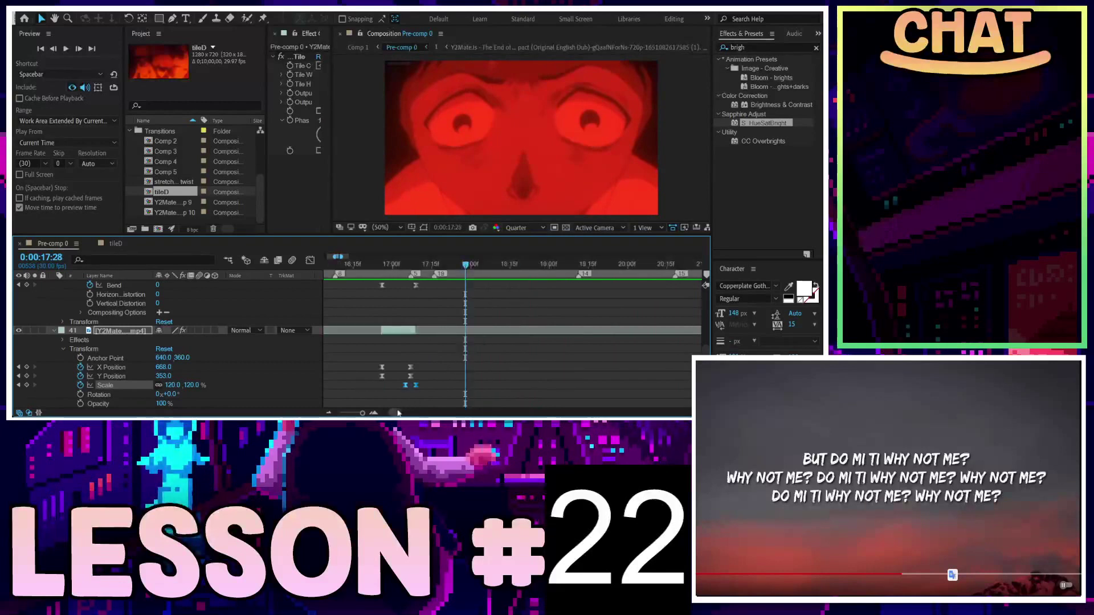
{"action": "key", "text": "equal"}
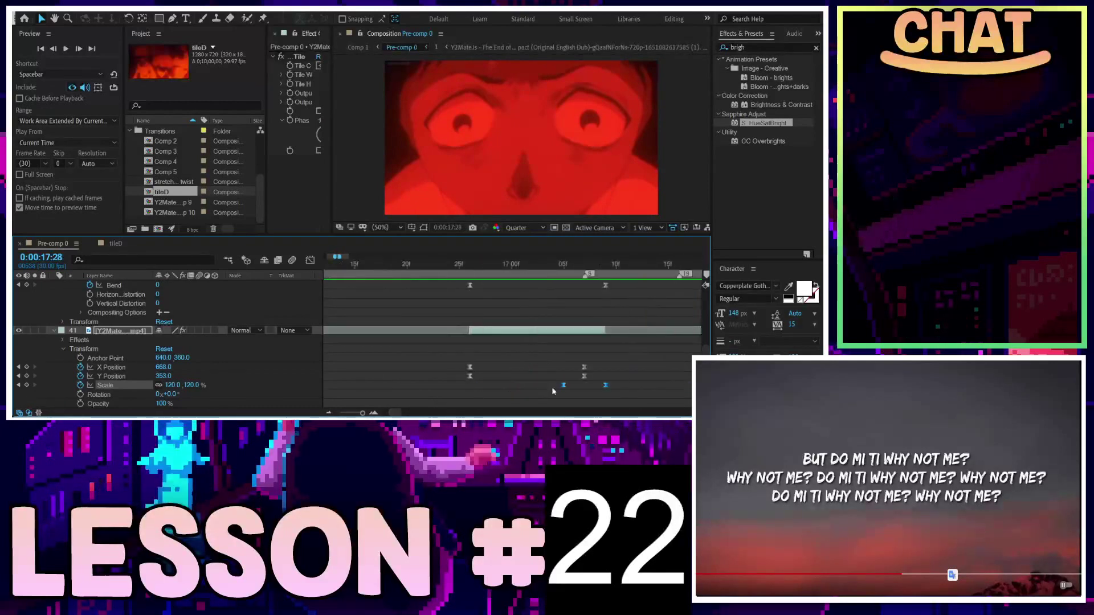
{"action": "left_click", "coordinate": [567, 387]}
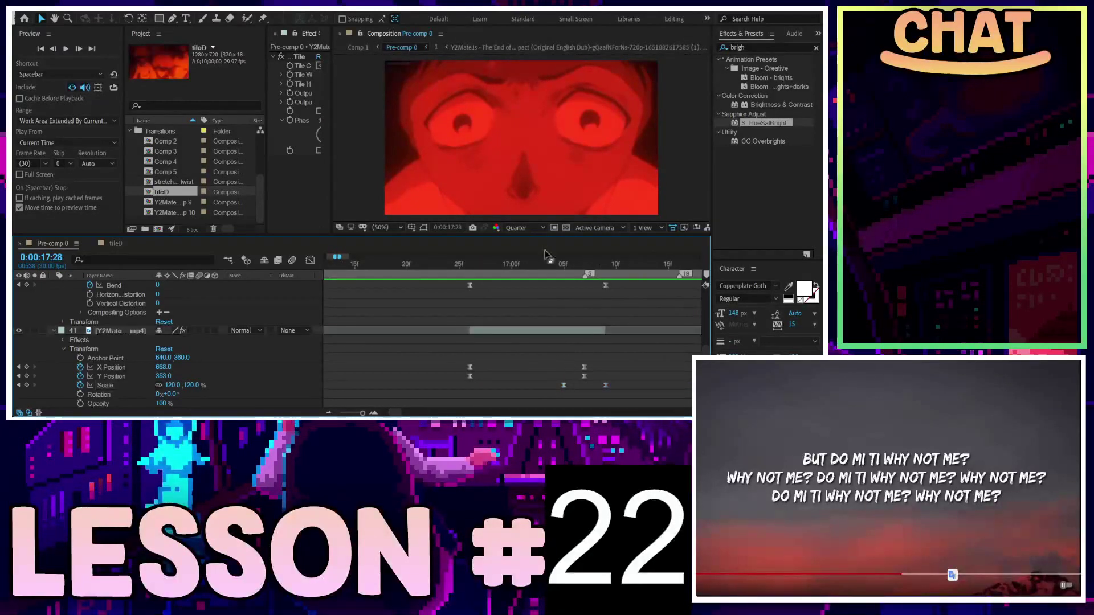
{"action": "left_click_drag", "start_coordinate": [520, 264], "coordinate": [576, 267]}
{"action": "key", "text": "k"}
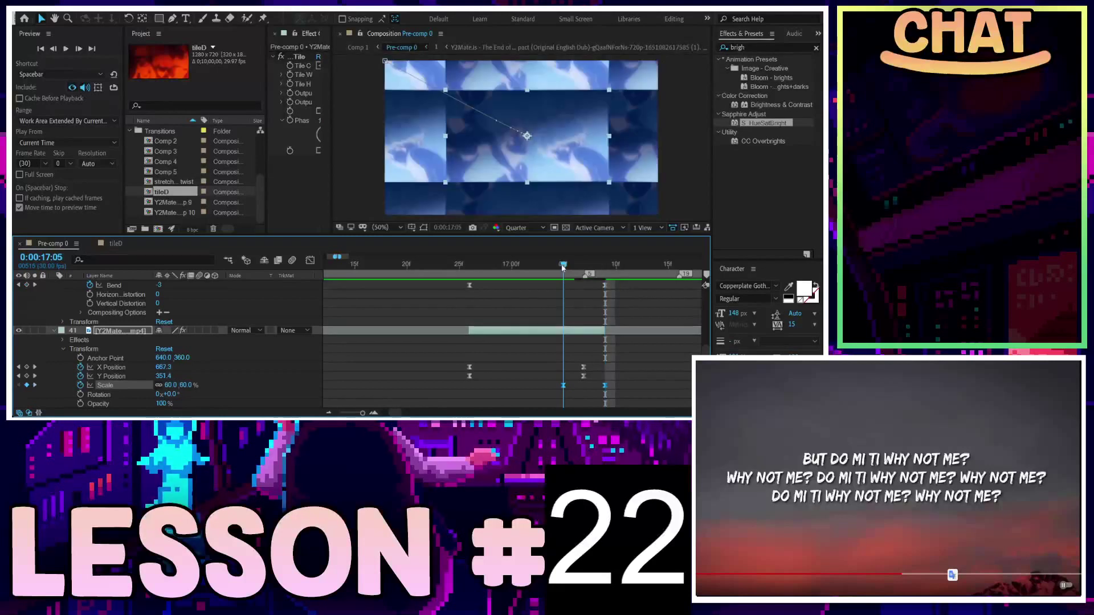
{"action": "key", "text": "j"}
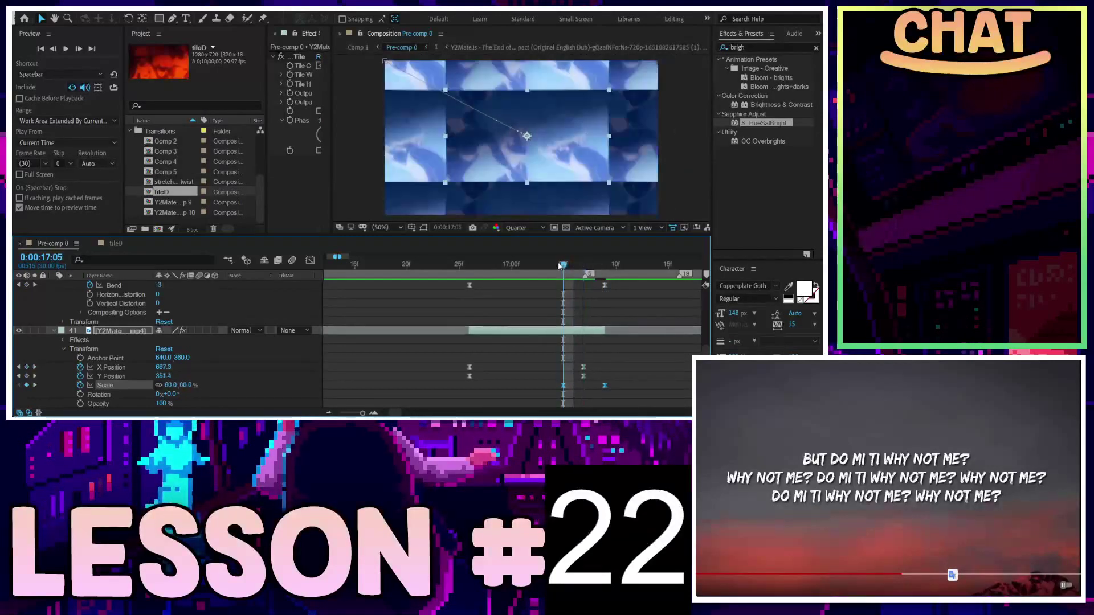
Step: Replay the transition from 16:24 and again from 15:13 with the full duration visible
{"action": "left_click_drag", "start_coordinate": [590, 266], "coordinate": [459, 265]}
{"action": "key", "text": "space"}
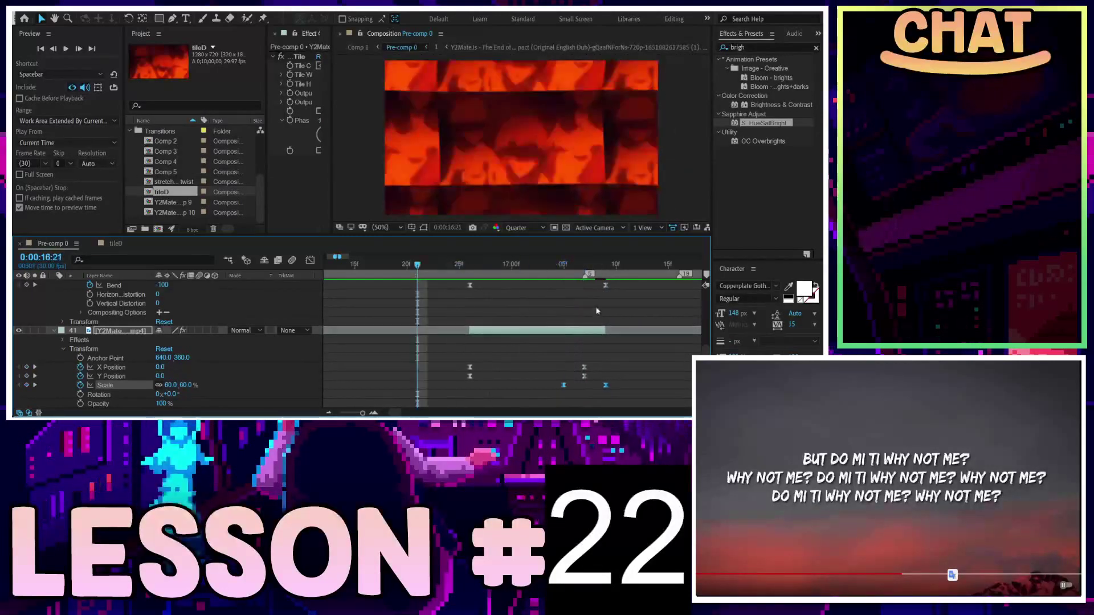
{"action": "key", "text": "space"}
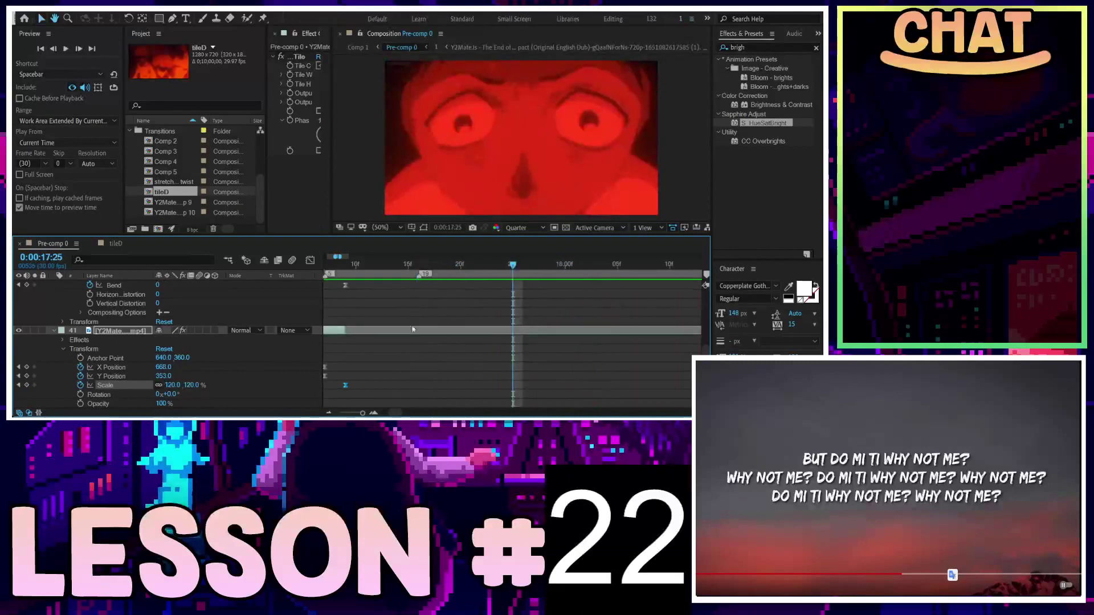
{"action": "key", "text": ";"}
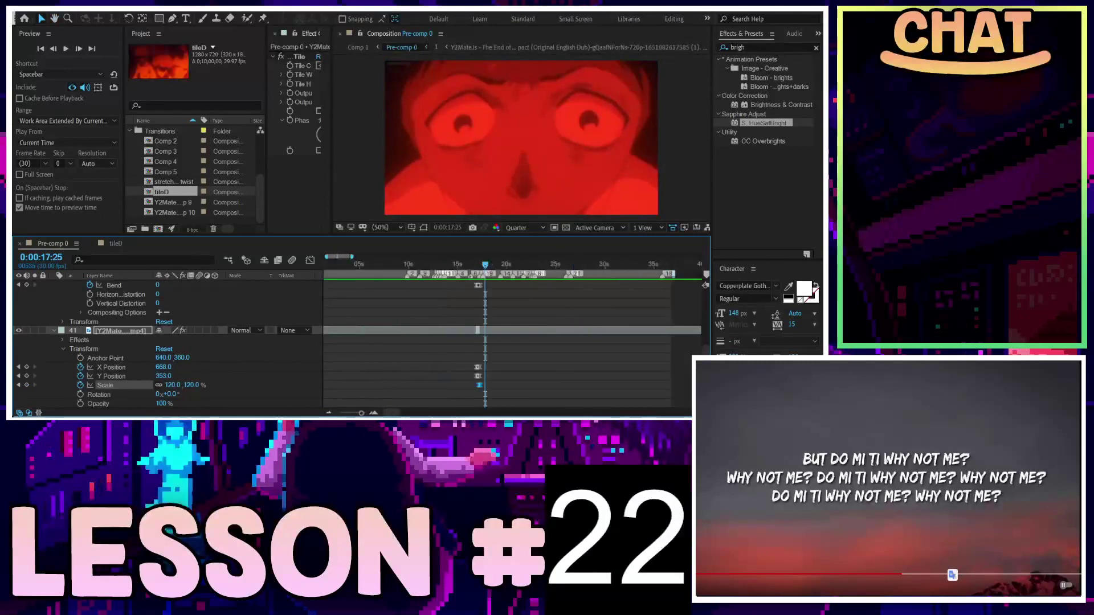
{"action": "left_click", "coordinate": [462, 264]}
{"action": "key", "text": "space"}
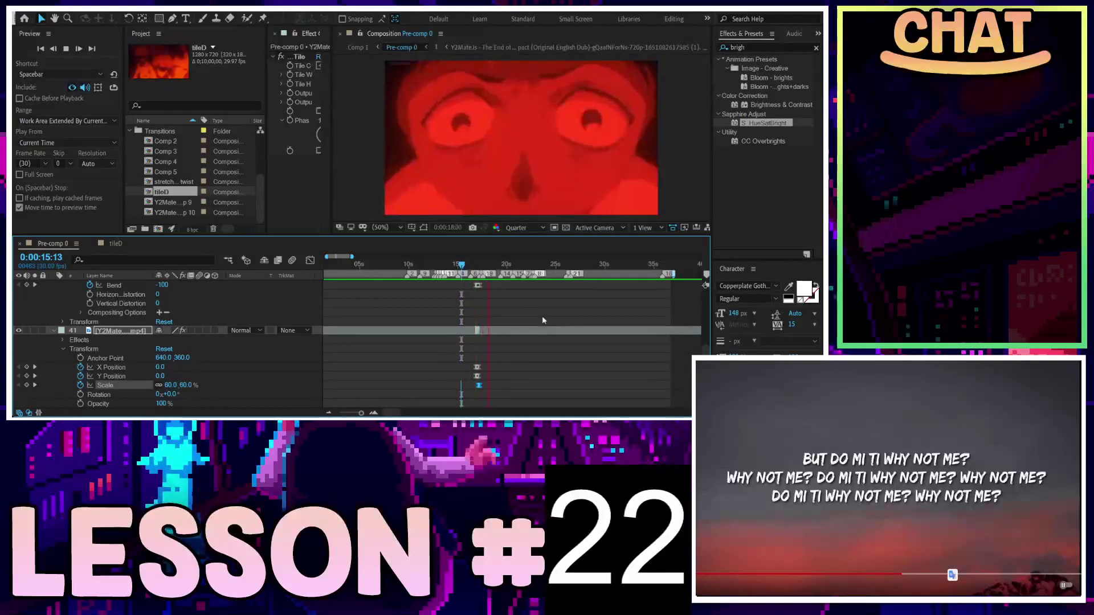
{"action": "key", "text": "space"}
{"action": "scroll", "coordinate": [465, 344], "scroll_direction": "up", "scroll_amount": 5, "text": "alt"}
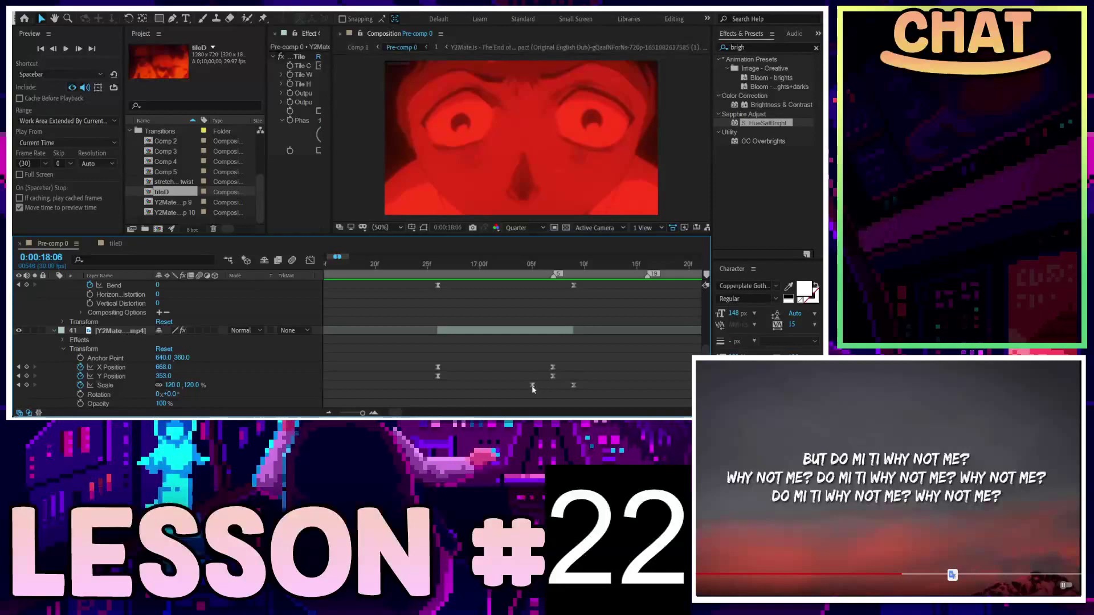
Step: Slide the Scale keyframe later to align with the Position keyframes, then check frames 17:07–17:08
{"action": "left_click_drag", "start_coordinate": [533, 386], "coordinate": [615, 386]}
{"action": "key", "text": "i"}
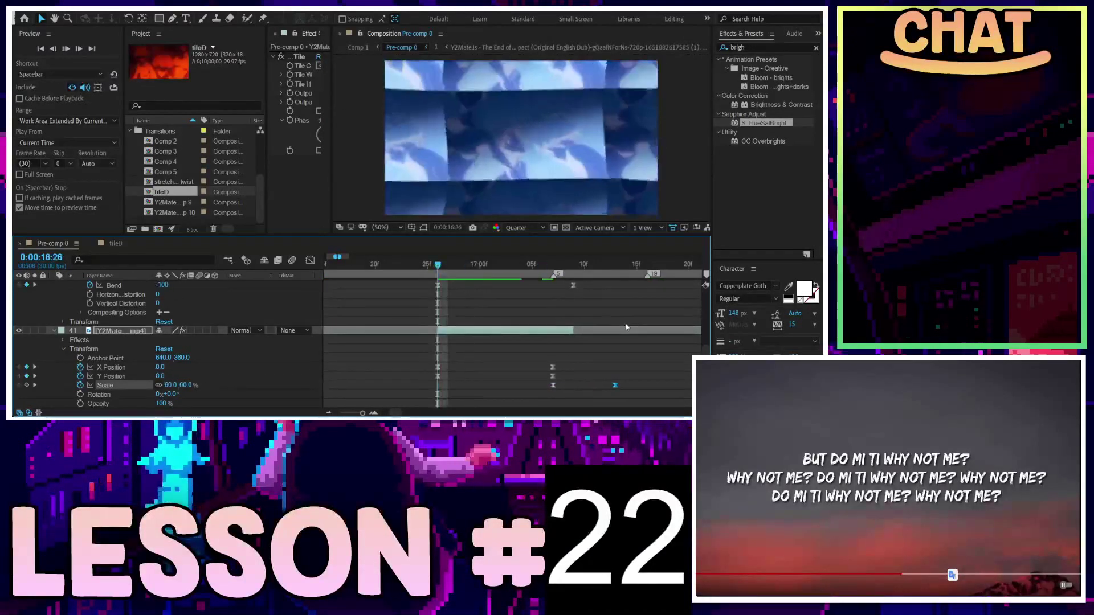
{"action": "key", "text": "space"}
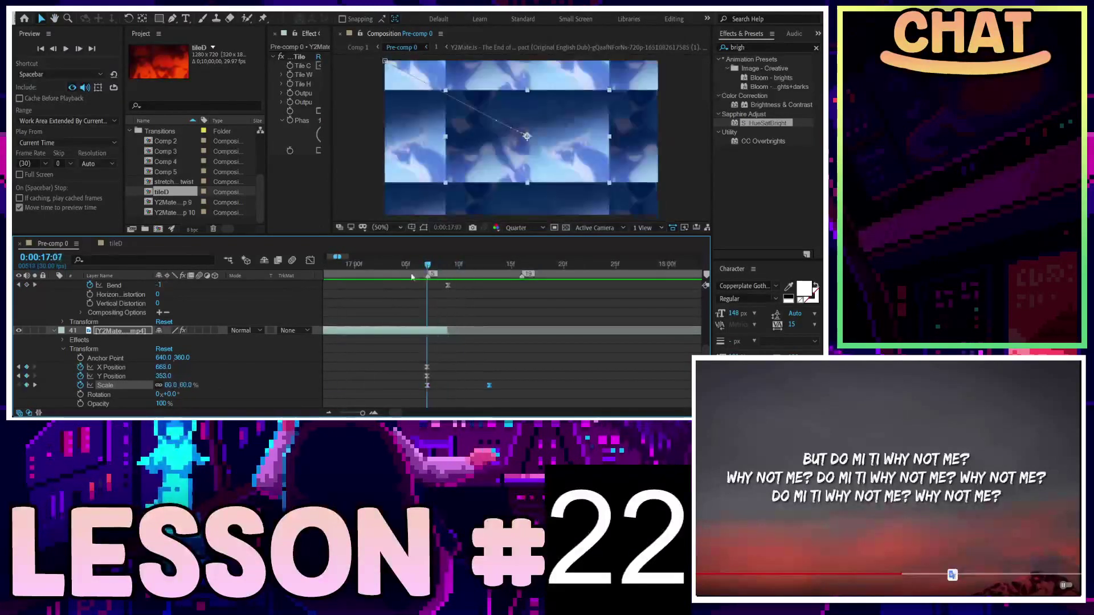
{"action": "left_click", "coordinate": [438, 277]}
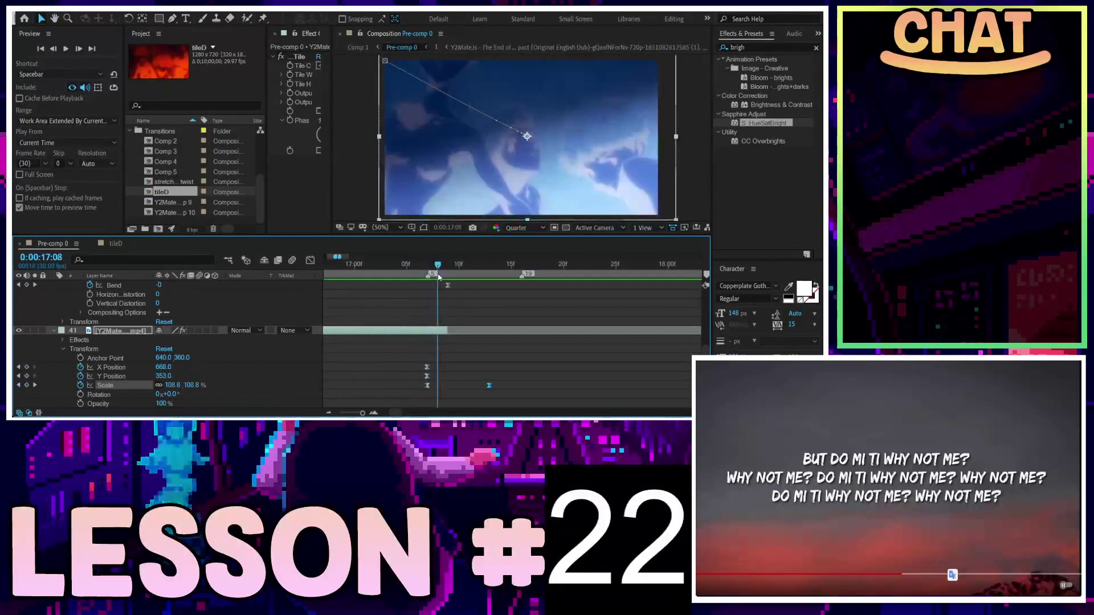
{"action": "left_click_drag", "start_coordinate": [439, 277], "coordinate": [428, 277]}
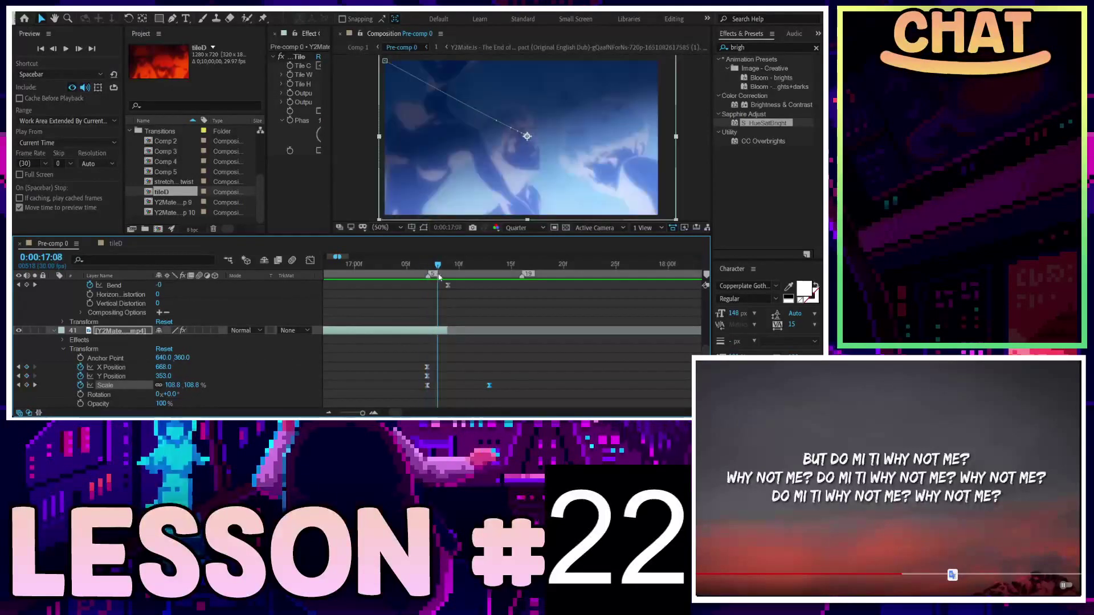
{"action": "mouse_move", "coordinate": [428, 277]}
{"action": "left_mouse_down"}
{"action": "mouse_move", "coordinate": [366, 268]}
{"action": "mouse_move", "coordinate": [489, 267]}
{"action": "left_mouse_up"}
{"action": "mouse_move", "coordinate": [419, 270]}
{"action": "left_mouse_down"}
{"action": "mouse_move", "coordinate": [376, 274]}
{"action": "mouse_move", "coordinate": [427, 272]}
{"action": "left_mouse_up"}
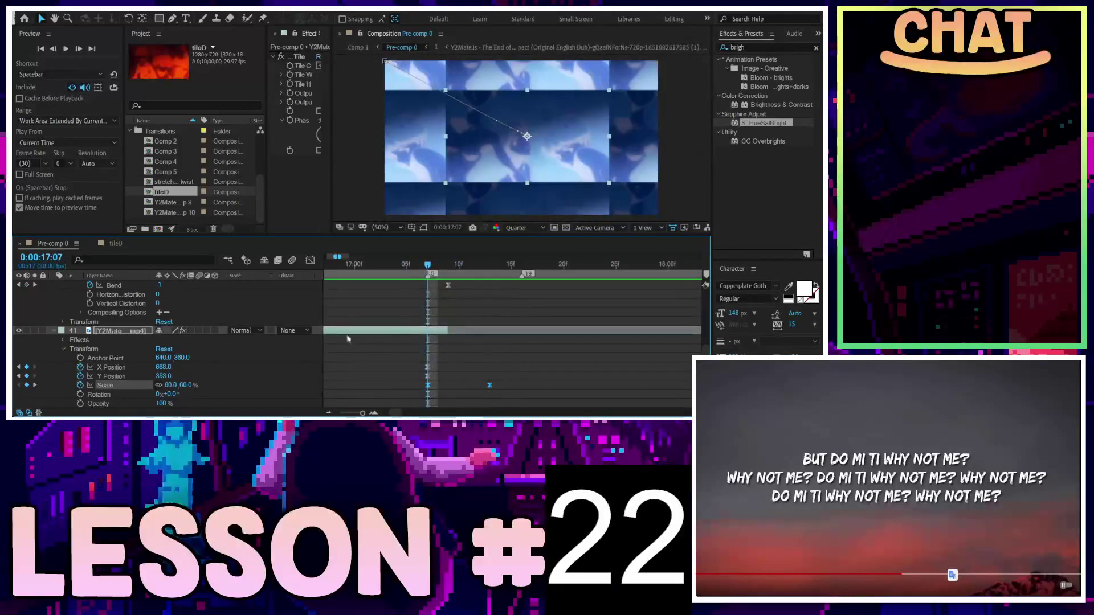
{"action": "left_click", "coordinate": [310, 260]}
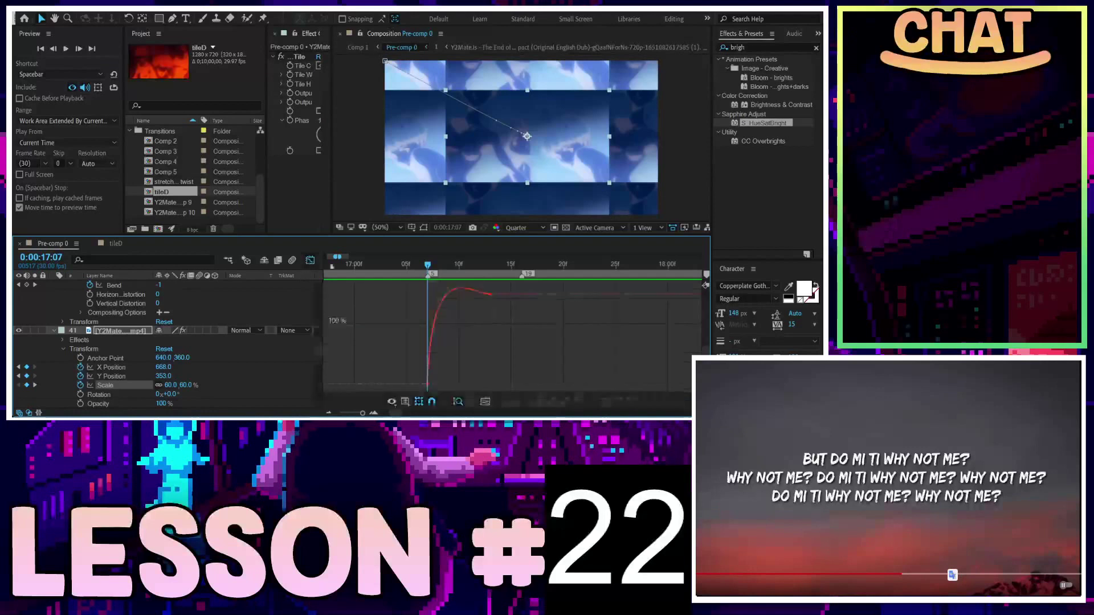
Step: Drag the first Scale keyframe's Bezier handle to flatten the zoom curve's overshoot
{"action": "double_click", "coordinate": [472, 295]}
{"action": "key", "text": "equal"}
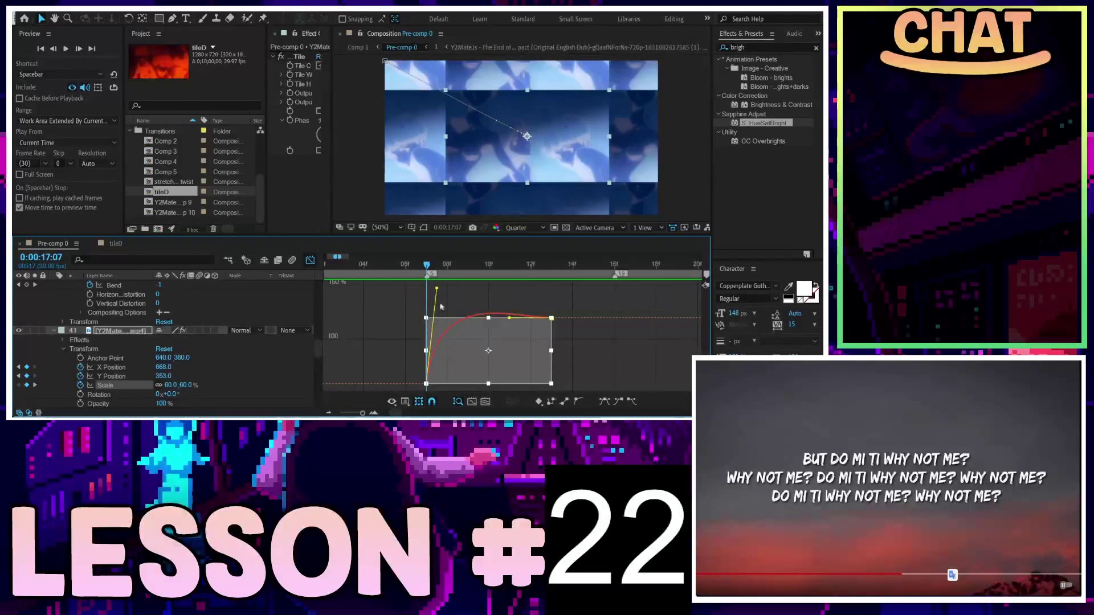
{"action": "left_click_drag", "start_coordinate": [437, 291], "coordinate": [431, 327]}
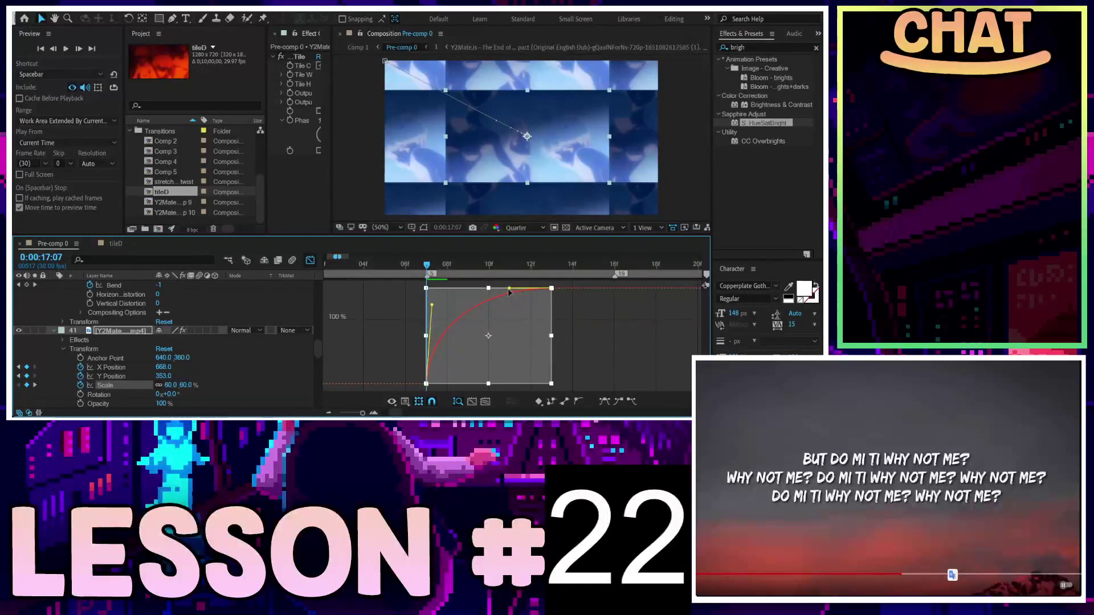
{"action": "left_click_drag", "start_coordinate": [433, 297], "coordinate": [428, 297]}
{"action": "left_click", "coordinate": [312, 262]}
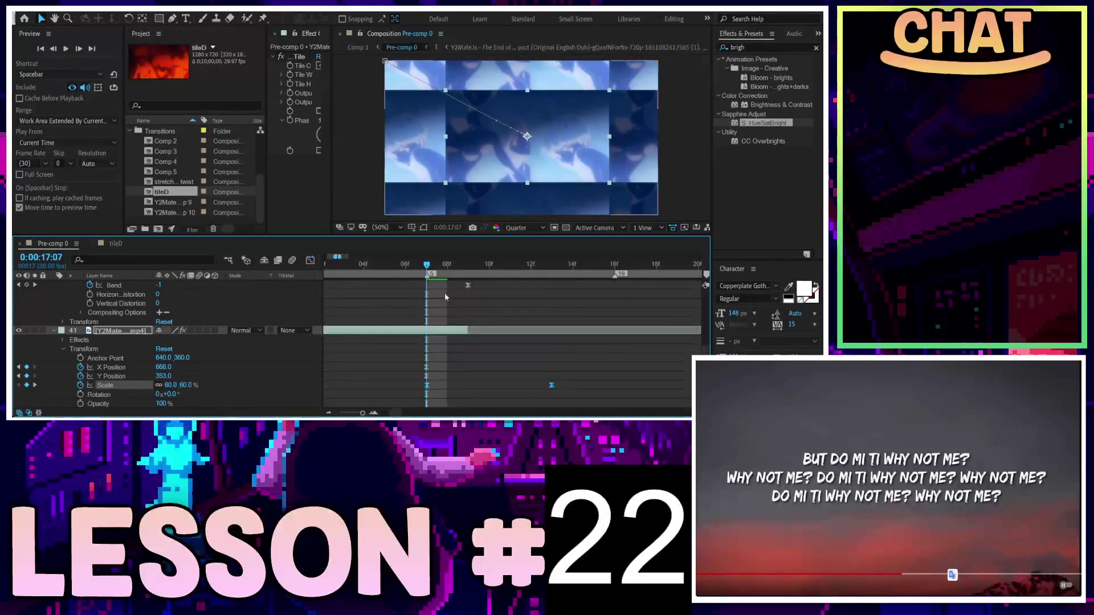
Step: Preview the reshaped zoom past the tiled transition to about 0:00:21:06
{"action": "key", "text": "space"}
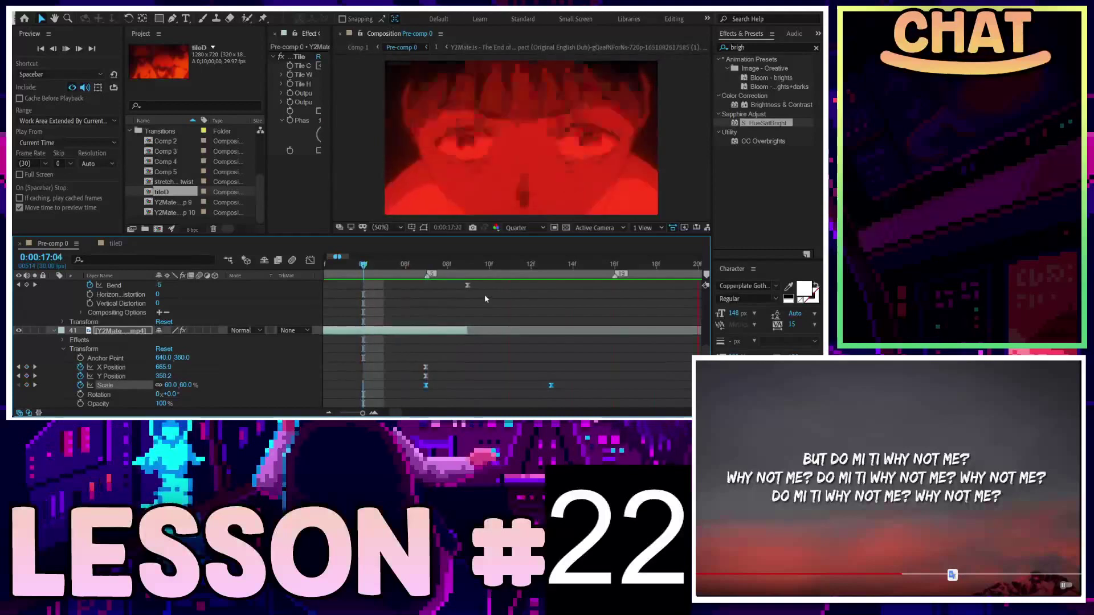
{"action": "key", "text": "space"}
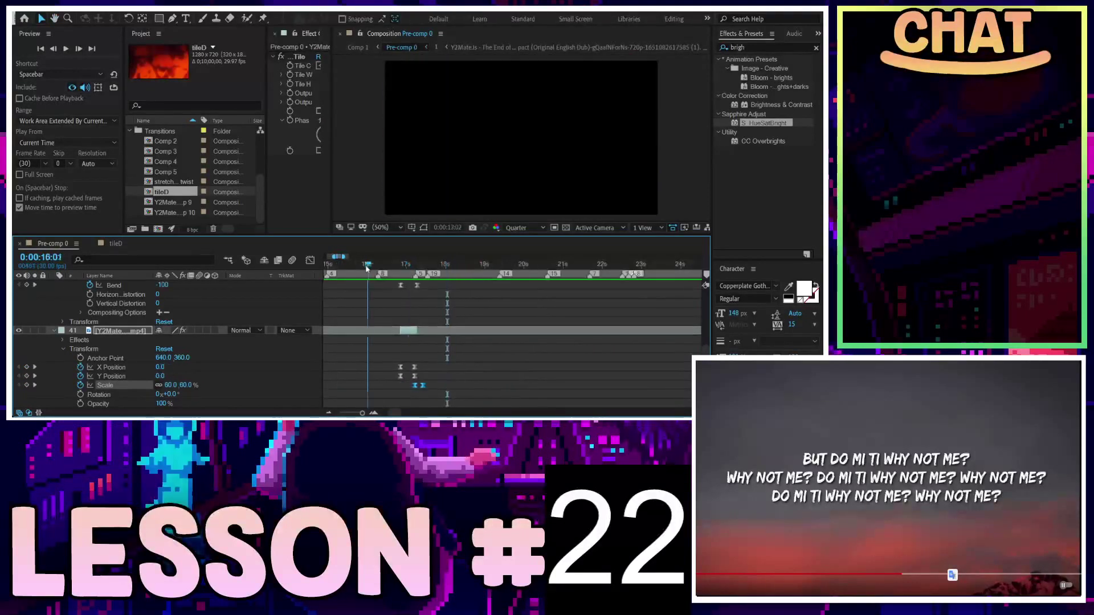
{"action": "key", "text": "space"}
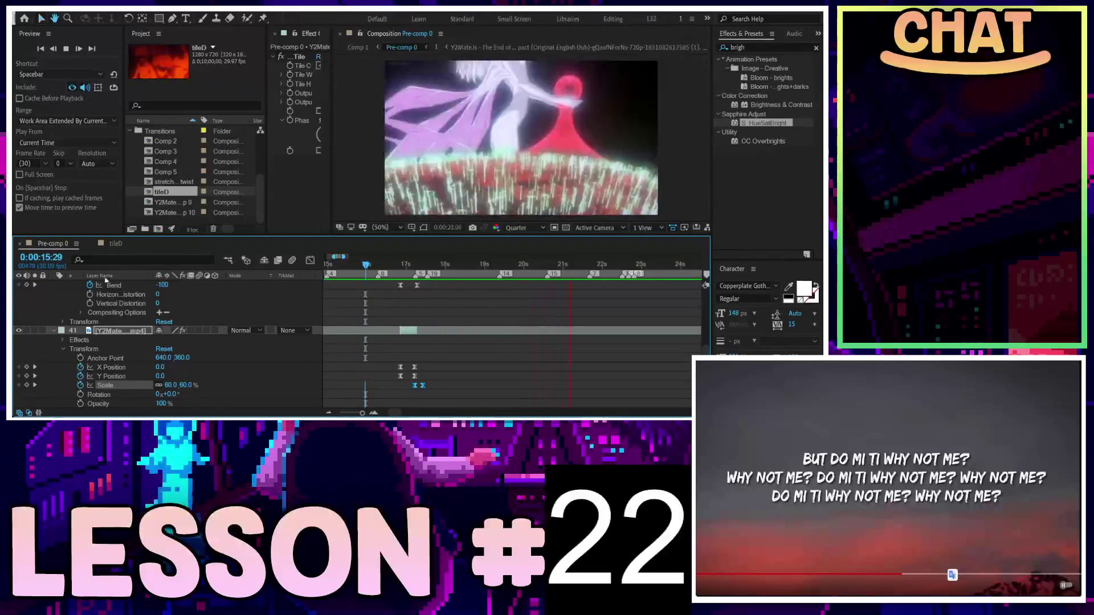
{"action": "key", "text": "space"}
{"action": "scroll", "coordinate": [183, 188], "scroll_direction": "up", "scroll_amount": 3}
Step: Preview Comp 1 from about 15 seconds, then return via tileD to Pre-comp 0
{"action": "double_click", "coordinate": [165, 151]}
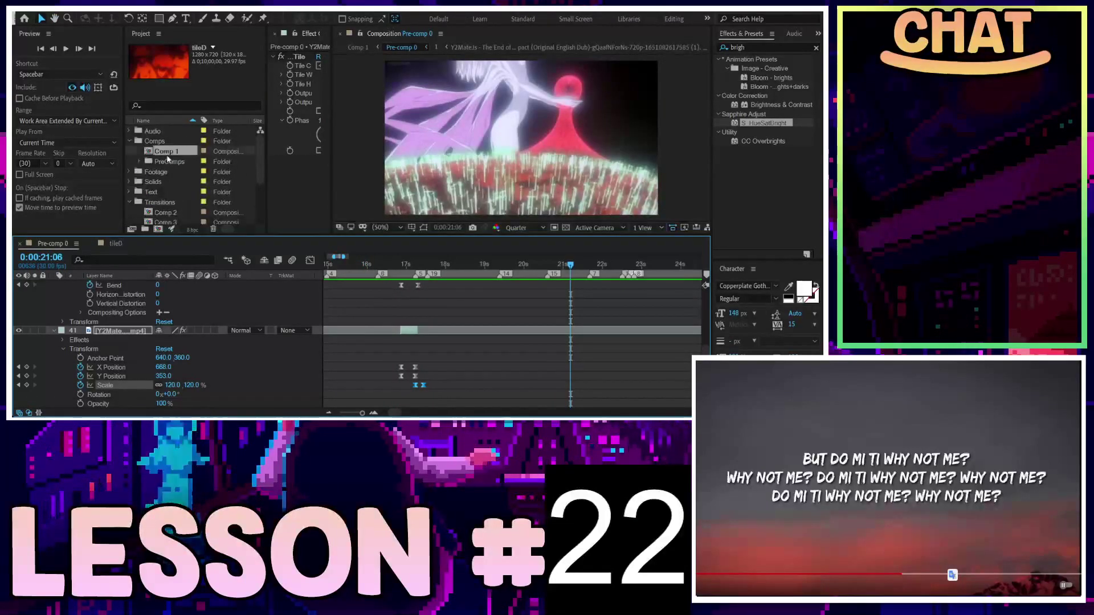
{"action": "left_click_drag", "start_coordinate": [481, 268], "coordinate": [336, 266]}
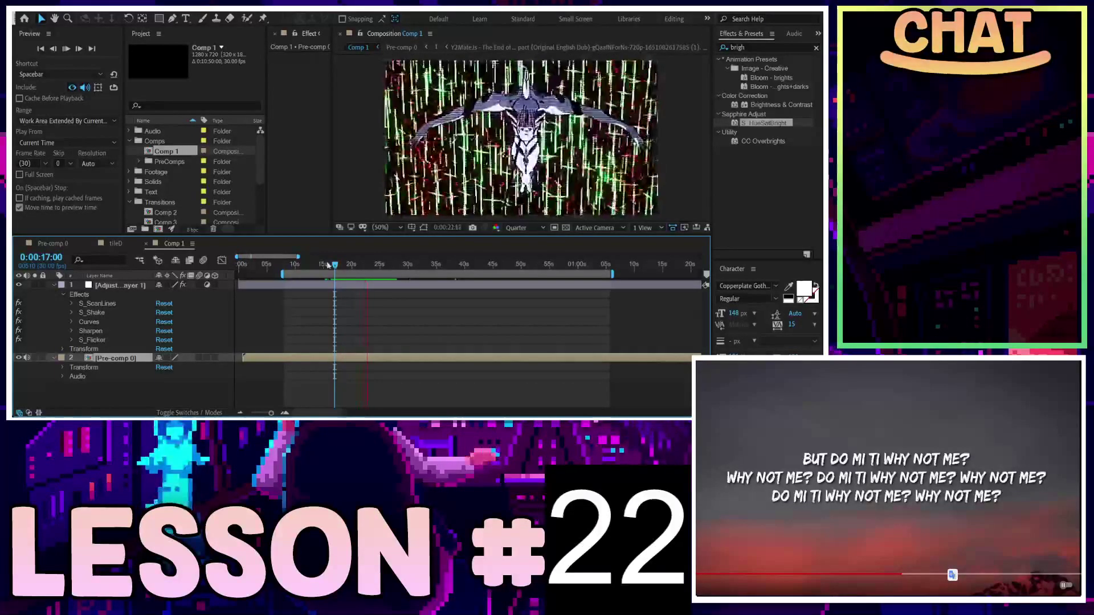
{"action": "left_click", "coordinate": [324, 264]}
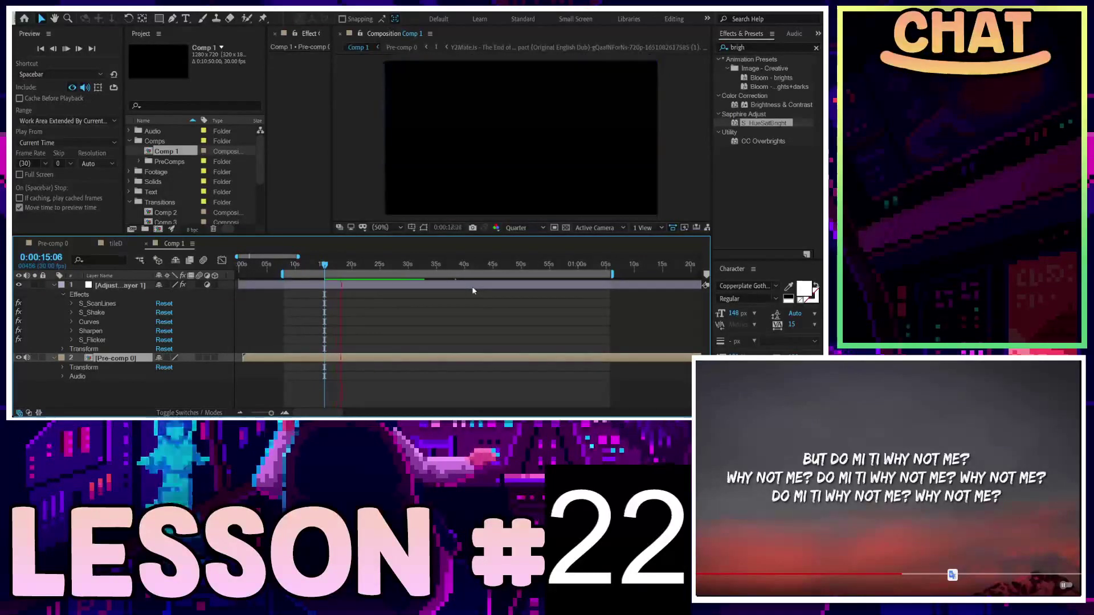
{"action": "key", "text": "space"}
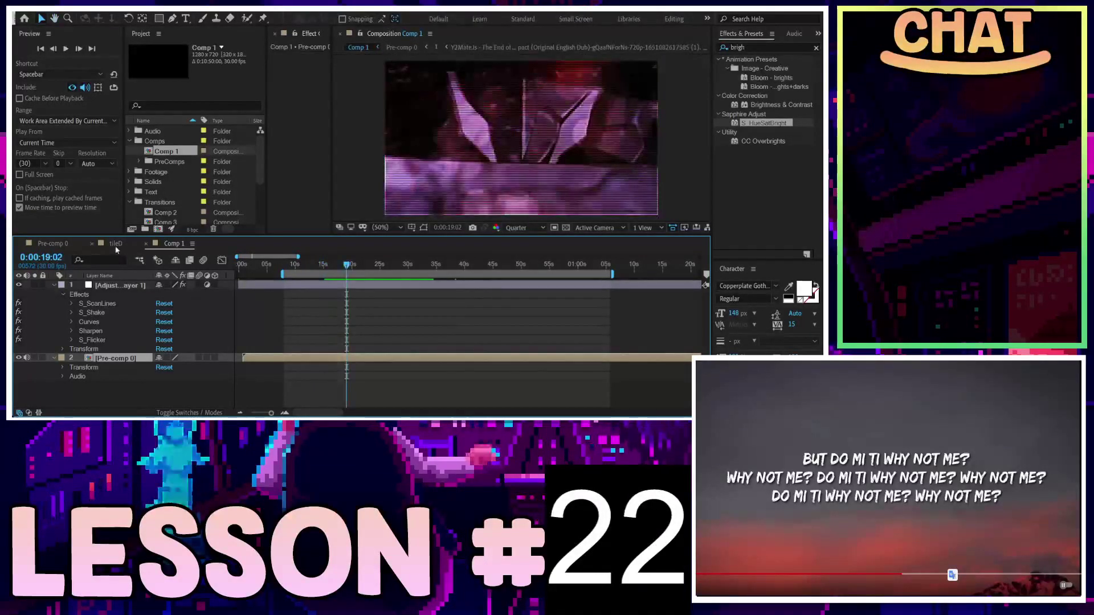
{"action": "left_click", "coordinate": [111, 244]}
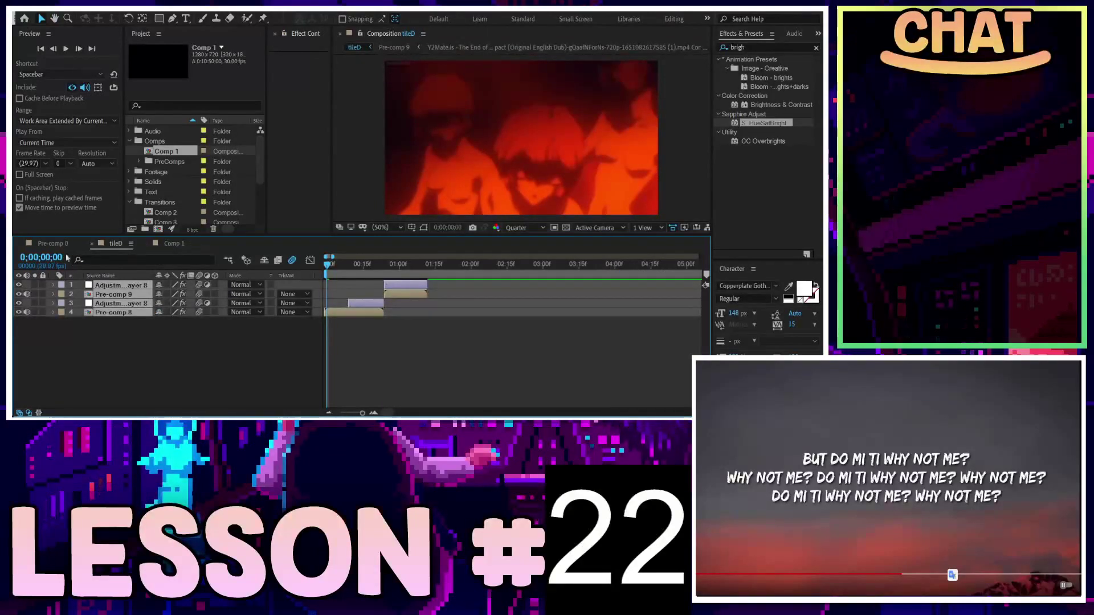
{"action": "left_click", "coordinate": [63, 245]}
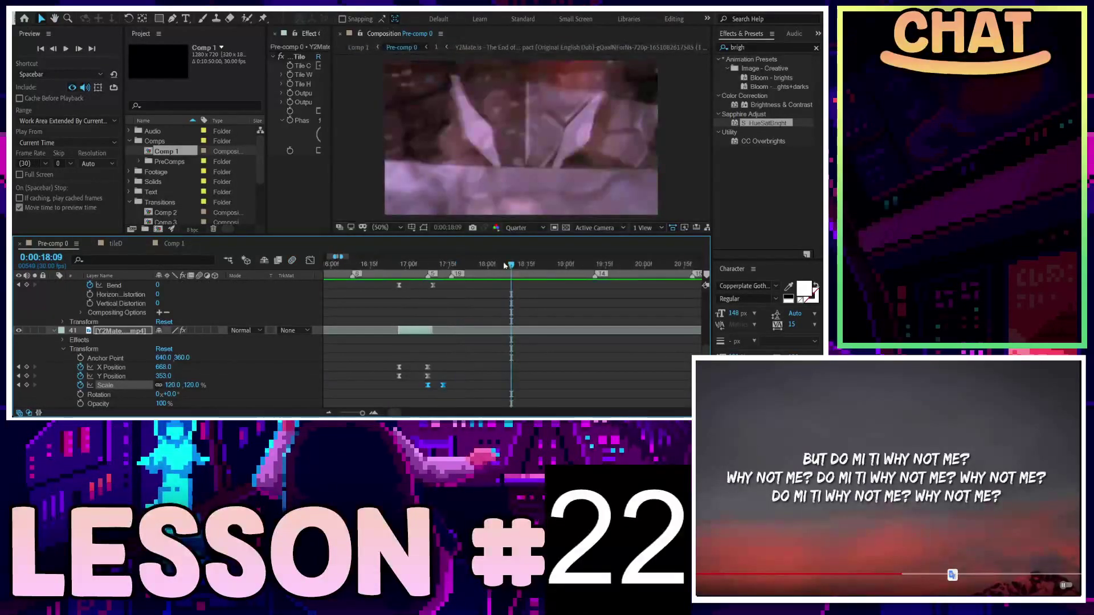
Step: Preview the twist transition near 17 seconds, stopping on the tiled frame around 17:05
{"action": "left_click_drag", "start_coordinate": [505, 265], "coordinate": [431, 266]}
{"action": "scroll", "coordinate": [446, 334], "scroll_direction": "up", "scroll_amount": 3}
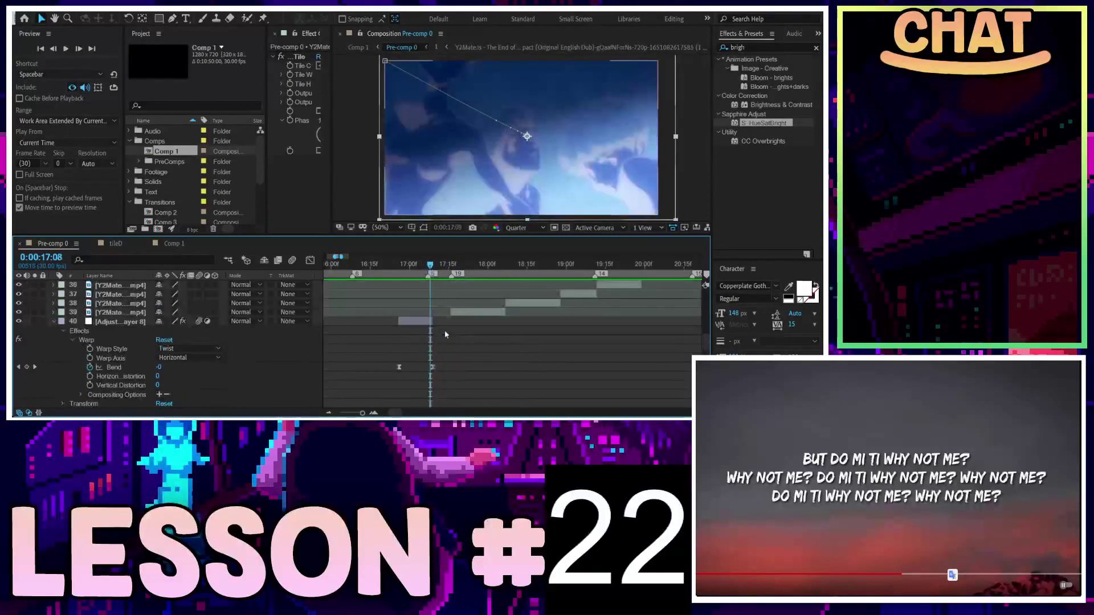
{"action": "left_click", "coordinate": [402, 265]}
{"action": "key", "text": "space"}
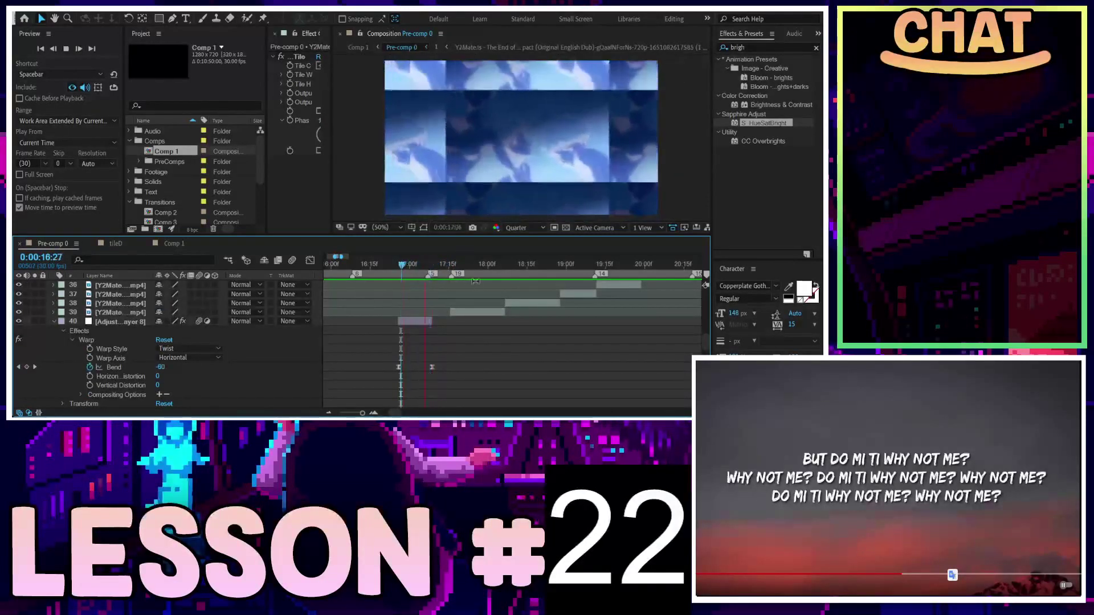
{"action": "left_click", "coordinate": [436, 265]}
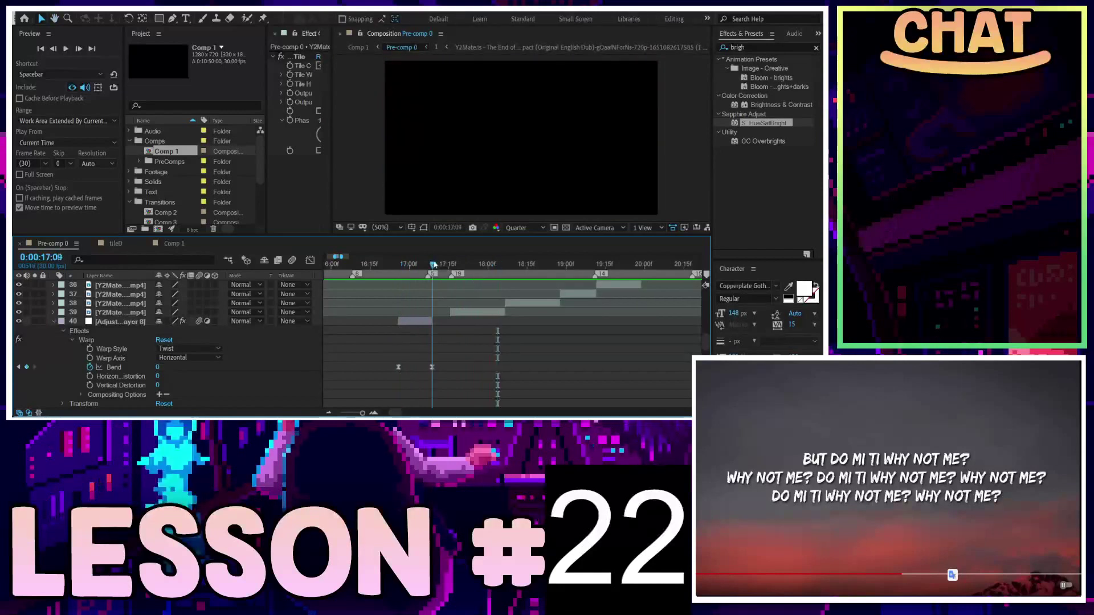
{"action": "left_click_drag", "start_coordinate": [435, 265], "coordinate": [430, 266]}
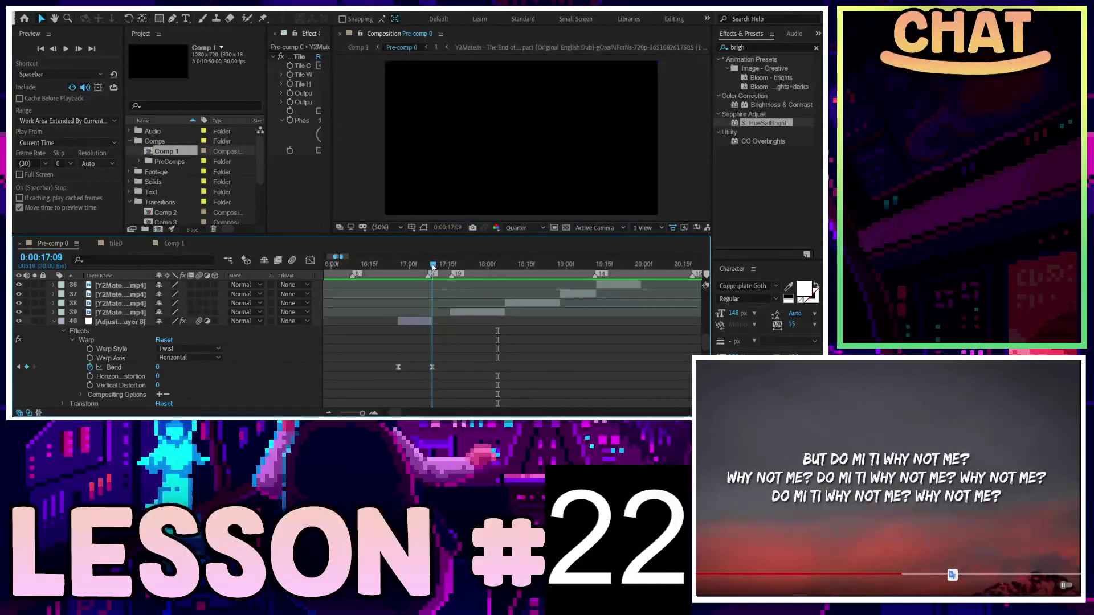
Step: Delete layer 41's extra Scale keyframe and move the end keyframe to 17:29 for 145.5%
{"action": "scroll", "coordinate": [427, 353], "scroll_direction": "down", "scroll_amount": 3}
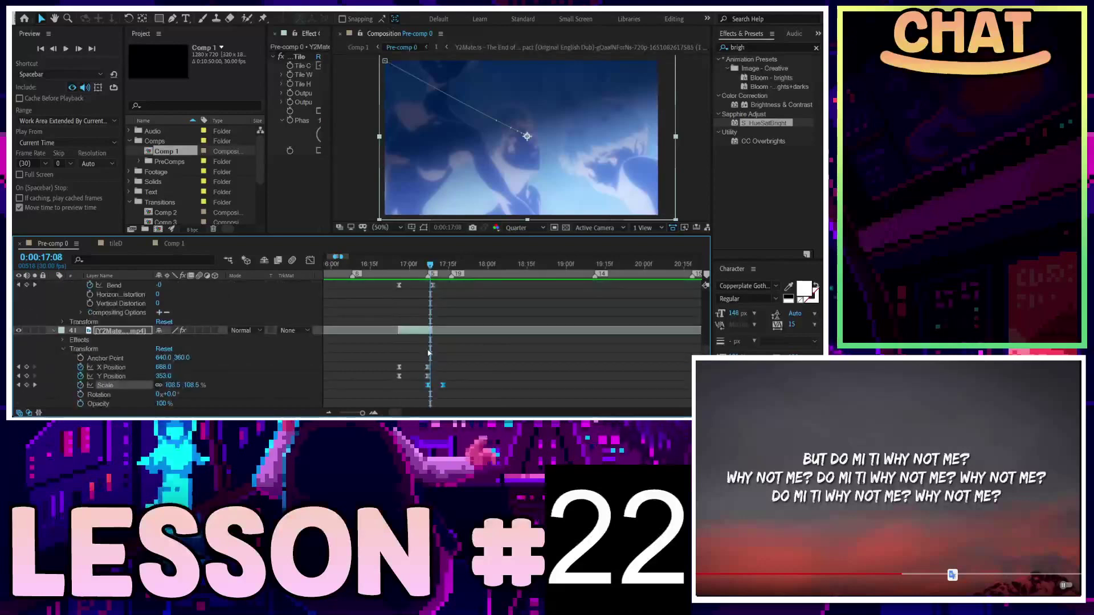
{"action": "scroll", "coordinate": [433, 350], "scroll_direction": "down", "scroll_amount": 3}
{"action": "scroll", "coordinate": [445, 345], "scroll_direction": "up", "scroll_amount": 2}
{"action": "left_click", "coordinate": [454, 331]}
{"action": "key", "text": "Delete"}
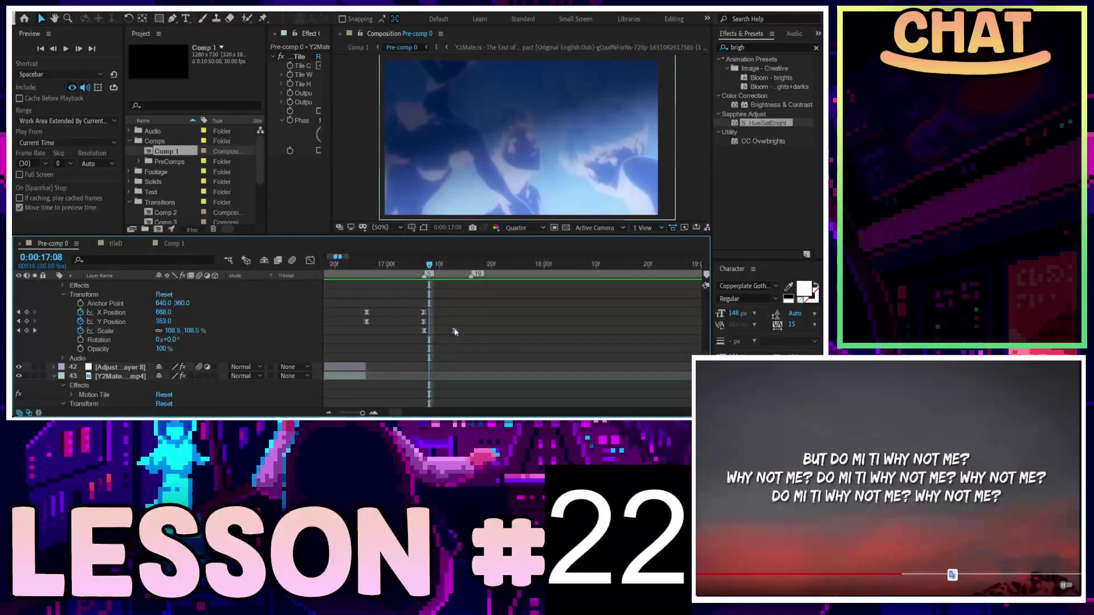
{"action": "left_click_drag", "start_coordinate": [454, 331], "coordinate": [586, 333]}
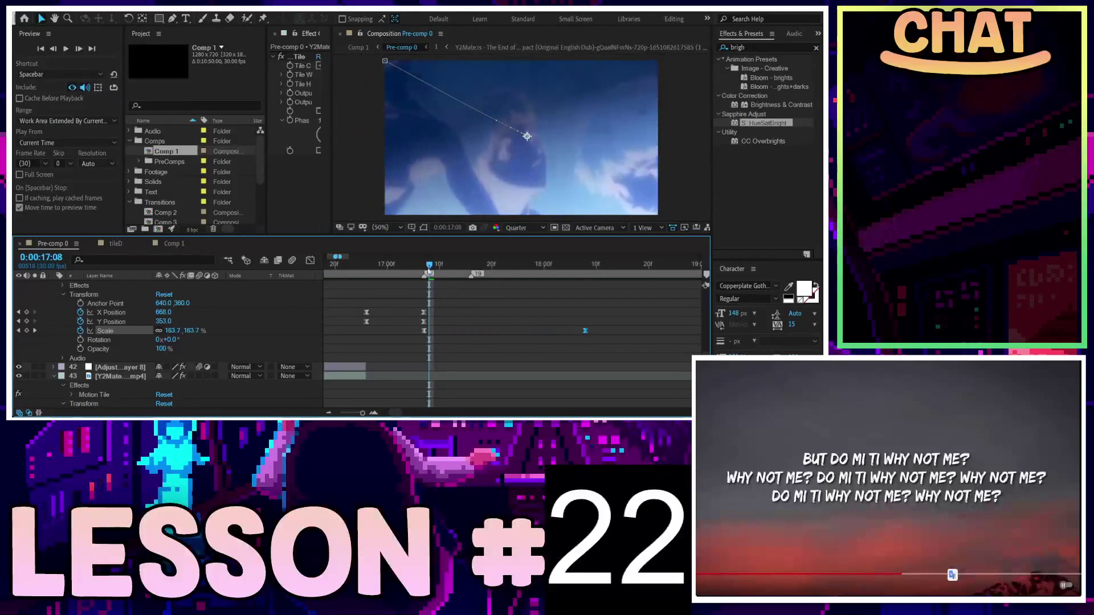
{"action": "mouse_move", "coordinate": [584, 332]}
{"action": "left_mouse_down"}
{"action": "mouse_move", "coordinate": [426, 332]}
{"action": "mouse_move", "coordinate": [680, 331]}
{"action": "mouse_move", "coordinate": [637, 331]}
{"action": "left_mouse_up"}
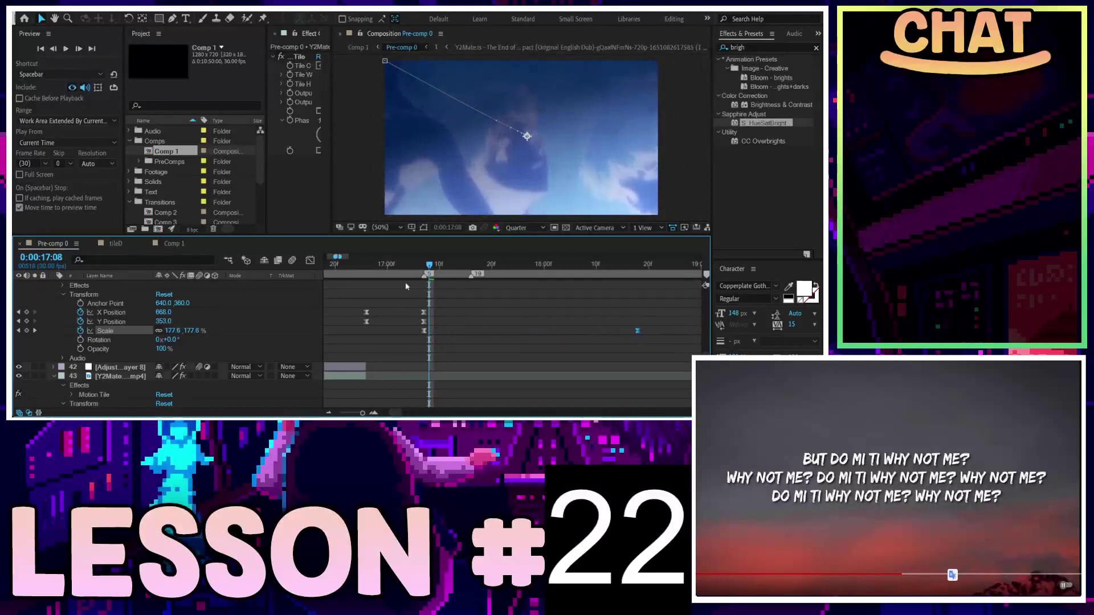
{"action": "key", "text": "space"}
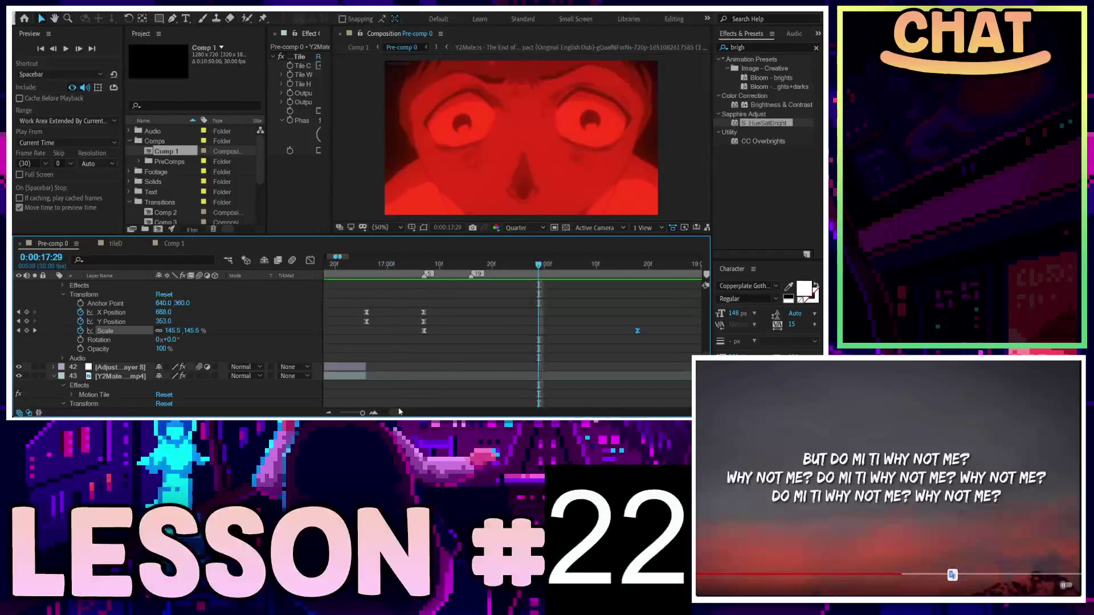
Step: Collapse the properties of layers 41, 43 and 40 after checking layer 40's Warp effect
{"action": "scroll", "coordinate": [393, 412], "scroll_direction": "down", "scroll_amount": 5}
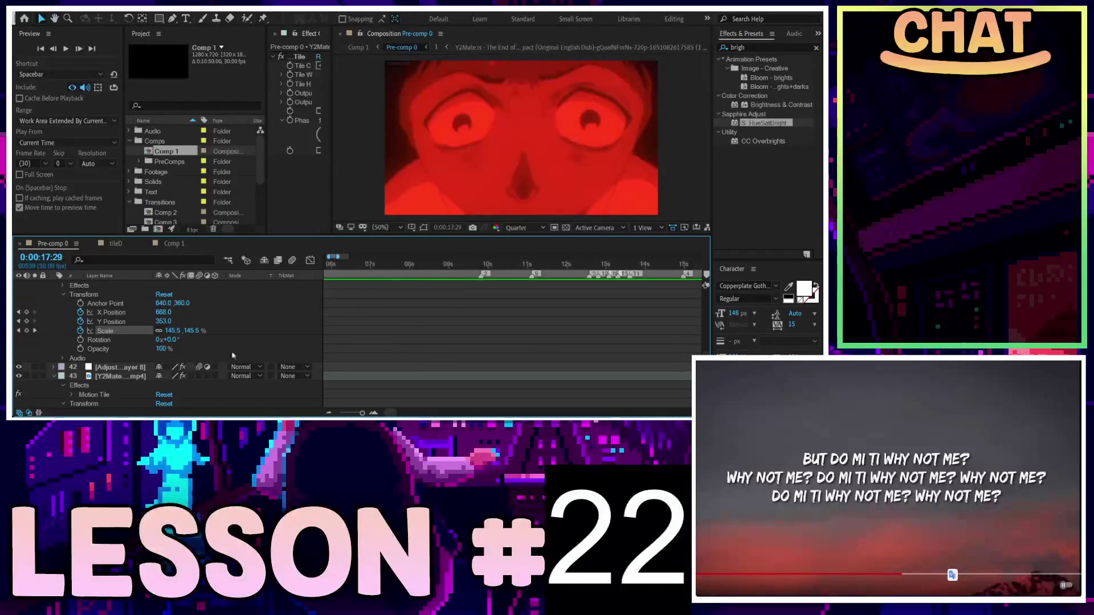
{"action": "scroll", "coordinate": [190, 344], "scroll_direction": "up", "scroll_amount": 1}
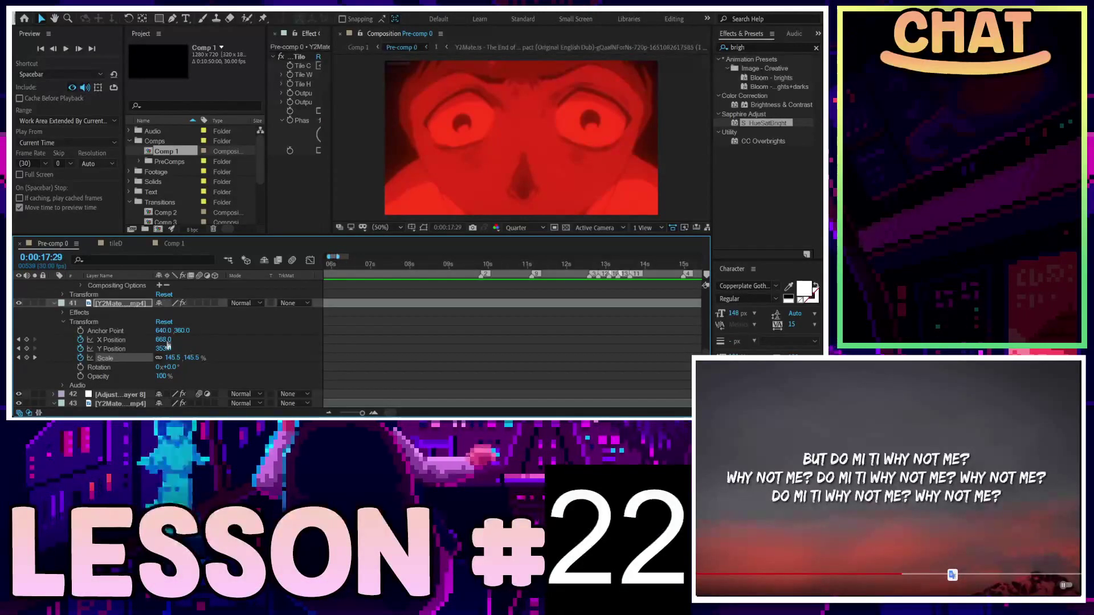
{"action": "left_click", "coordinate": [55, 303]}
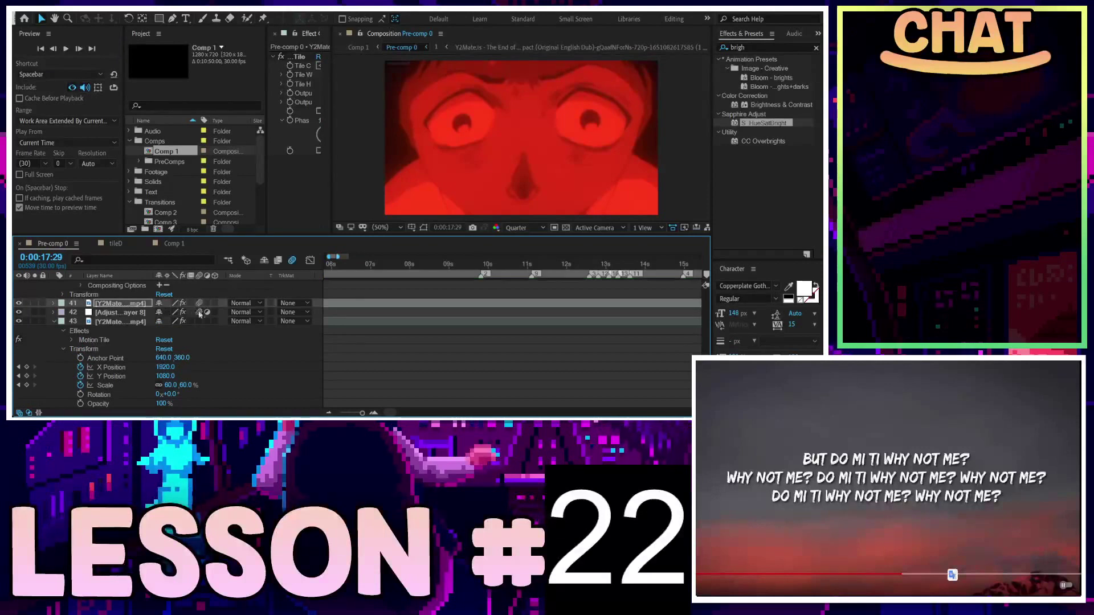
{"action": "left_click", "coordinate": [54, 321]}
{"action": "scroll", "coordinate": [117, 312], "scroll_direction": "up", "scroll_amount": 2}
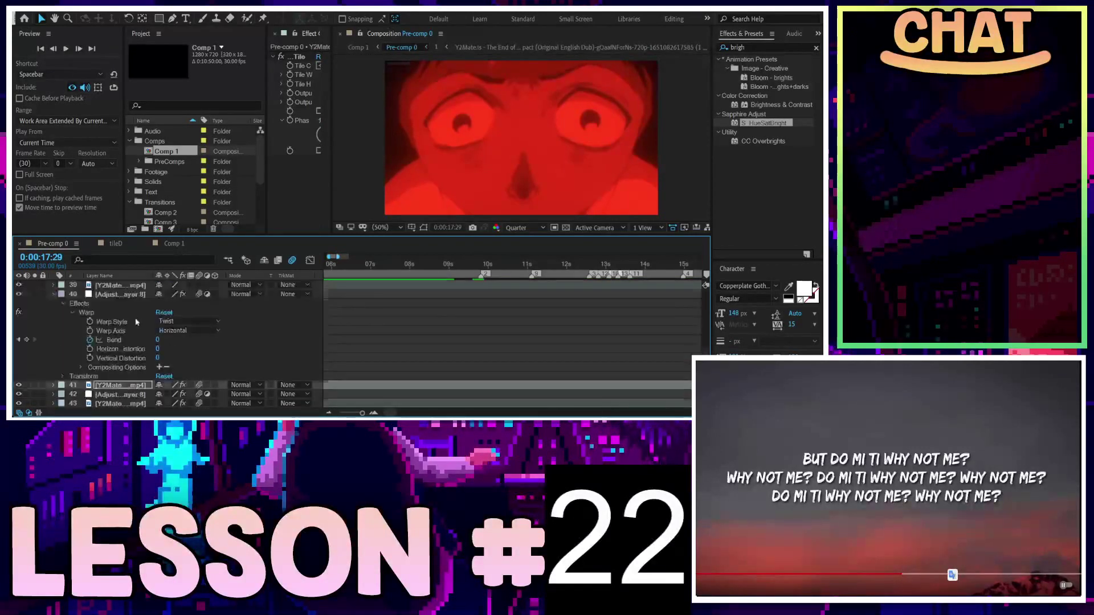
{"action": "left_click", "coordinate": [55, 321]}
{"action": "left_click", "coordinate": [55, 321]}
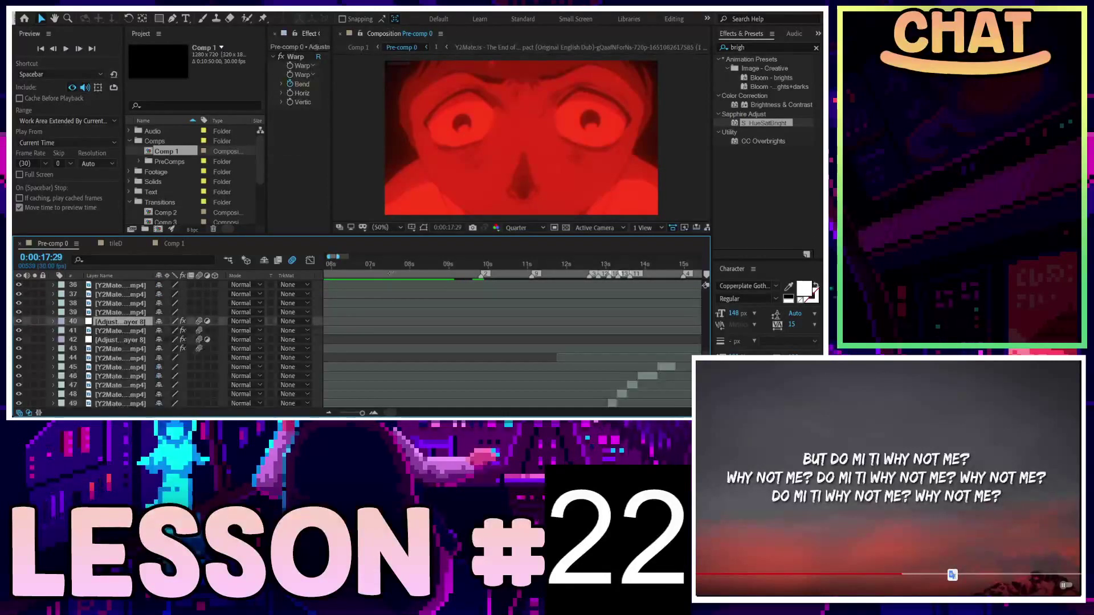
Step: Preview the twist transition with the retimed zoom from 16:15
{"action": "scroll", "coordinate": [472, 322], "scroll_direction": "right", "scroll_amount": 5}
{"action": "scroll", "coordinate": [473, 323], "scroll_direction": "up", "scroll_amount": 2}
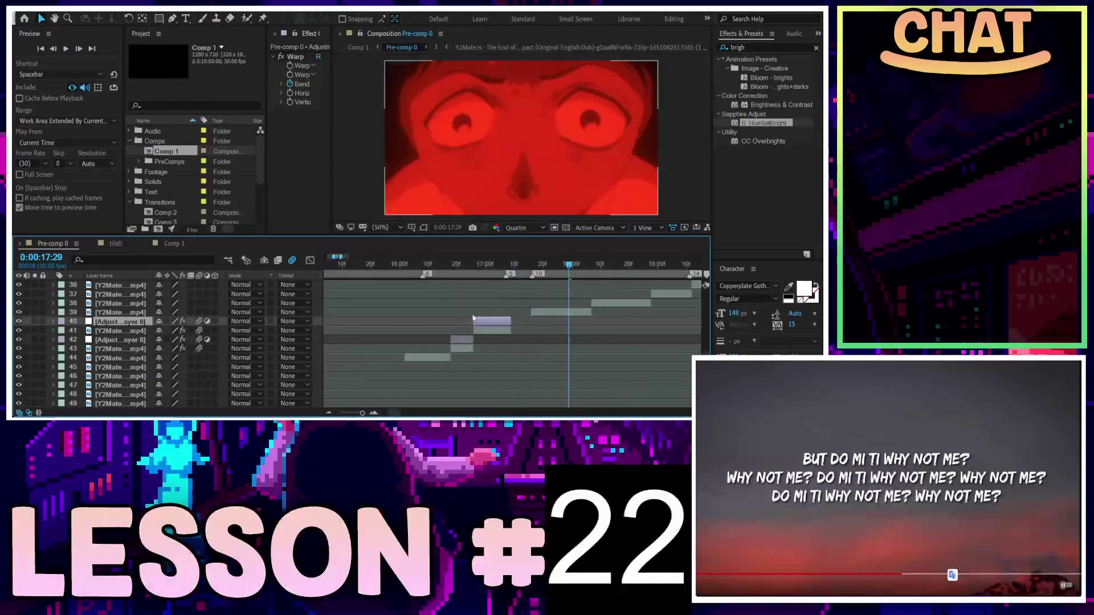
{"action": "left_click", "coordinate": [442, 264]}
{"action": "key", "text": "space"}
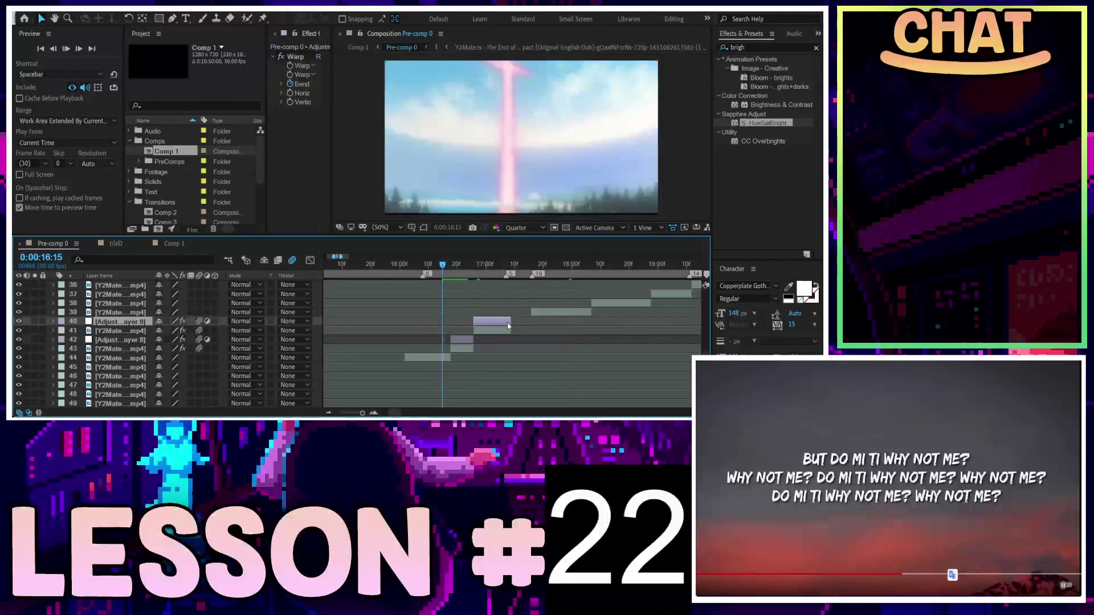
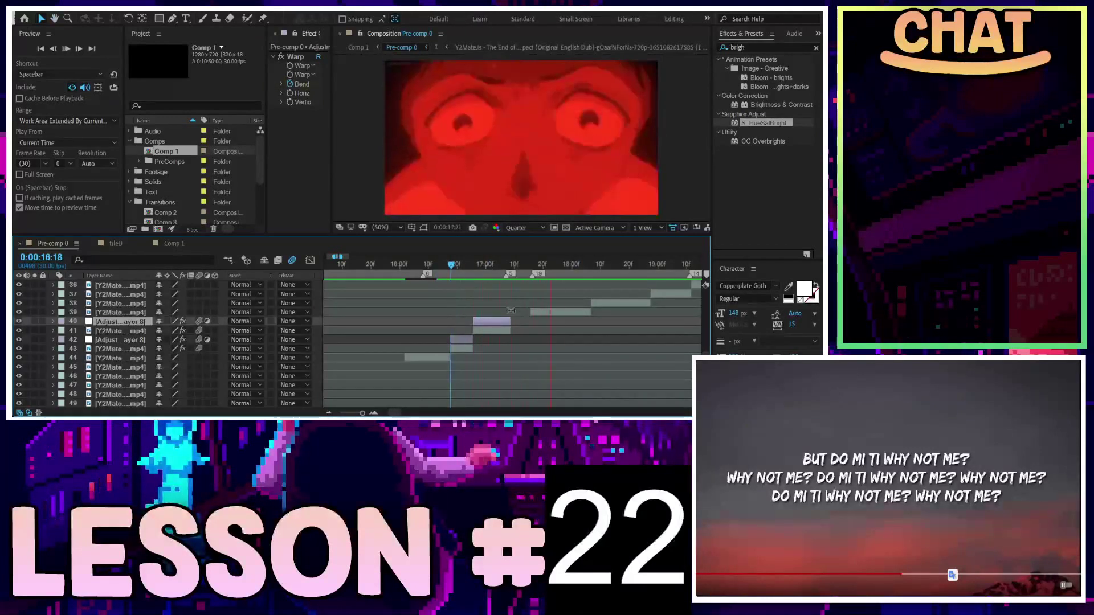
Step: Stop the preview and scrub Pre-comp 0 to frame 17:07
{"action": "left_click", "coordinate": [503, 265]}
{"action": "left_click_drag", "start_coordinate": [513, 266], "coordinate": [506, 266]}
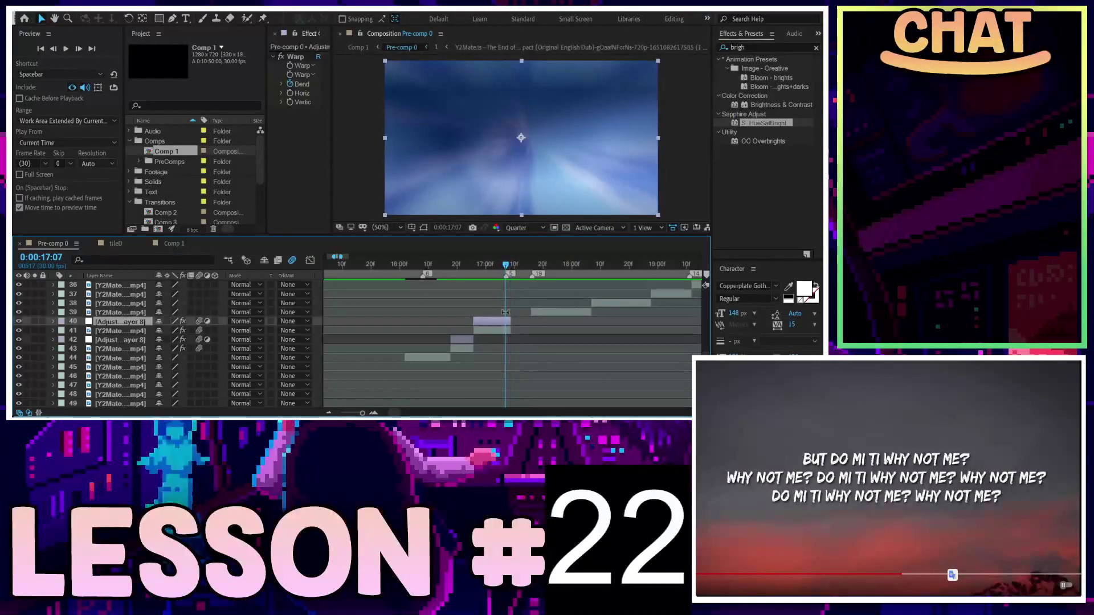
{"action": "scroll", "coordinate": [506, 313], "scroll_direction": "up", "scroll_amount": 2}
{"action": "scroll", "coordinate": [519, 299], "scroll_direction": "up", "scroll_amount": 2}
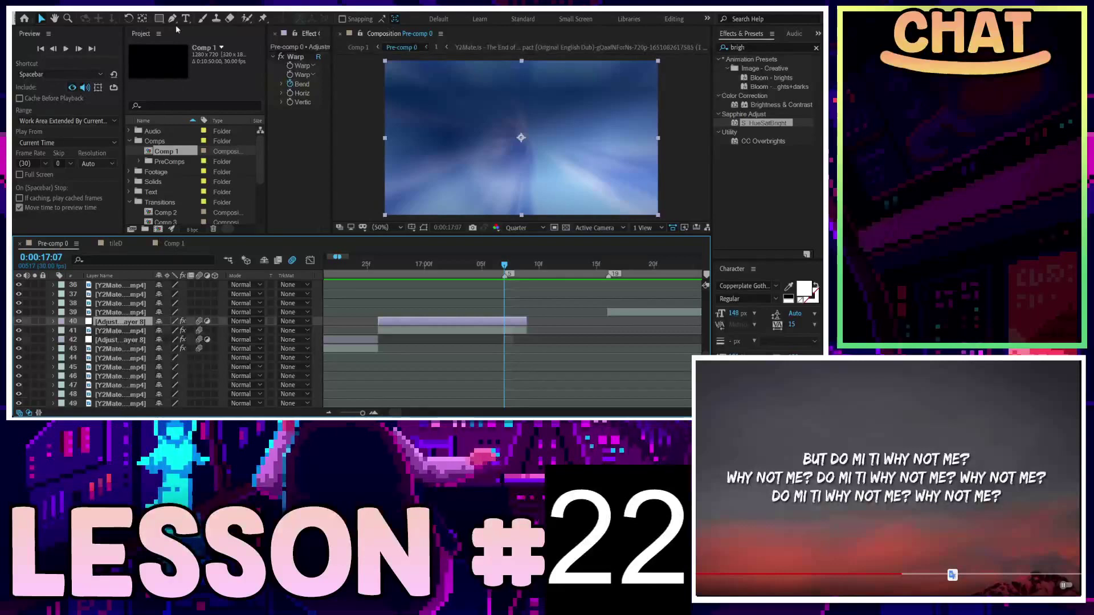
Step: Search Effects & Presets for 'fade' and apply the Fade In frames preset to layer 41
{"action": "left_click", "coordinate": [724, 47]}
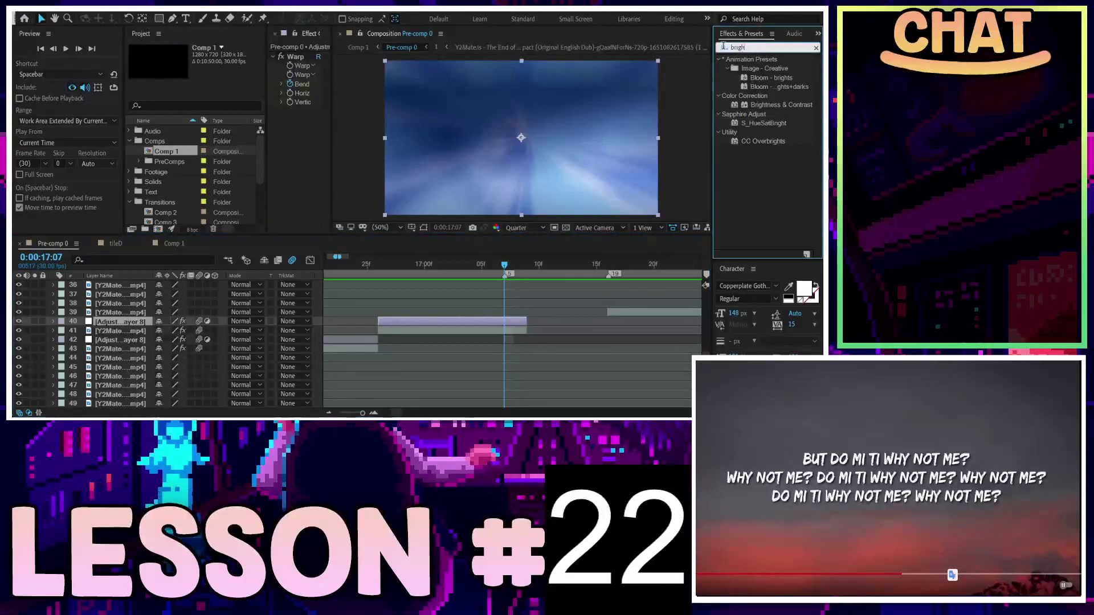
{"action": "type", "text": "fade"}
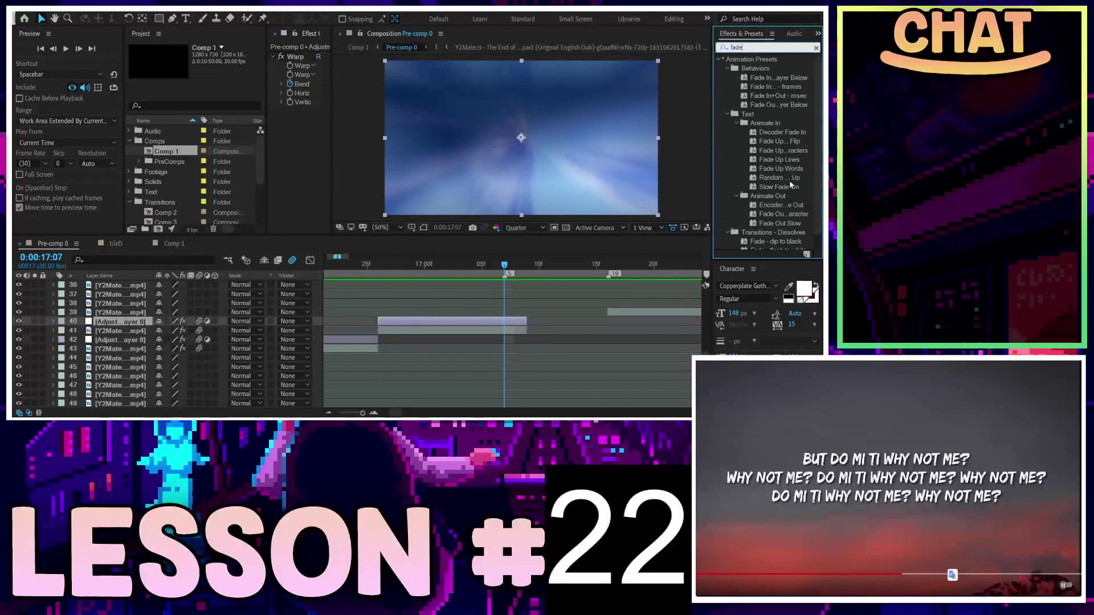
{"action": "scroll", "coordinate": [786, 190], "scroll_direction": "down", "scroll_amount": 1}
{"action": "scroll", "coordinate": [806, 124], "scroll_direction": "up", "scroll_amount": 1}
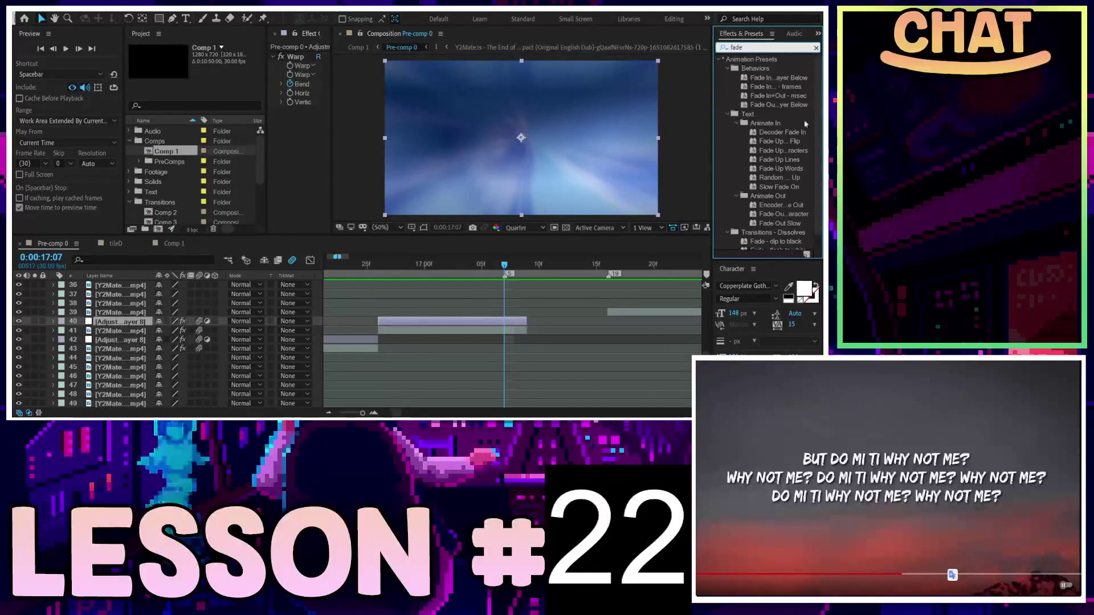
{"action": "left_click_drag", "start_coordinate": [796, 89], "coordinate": [501, 334]}
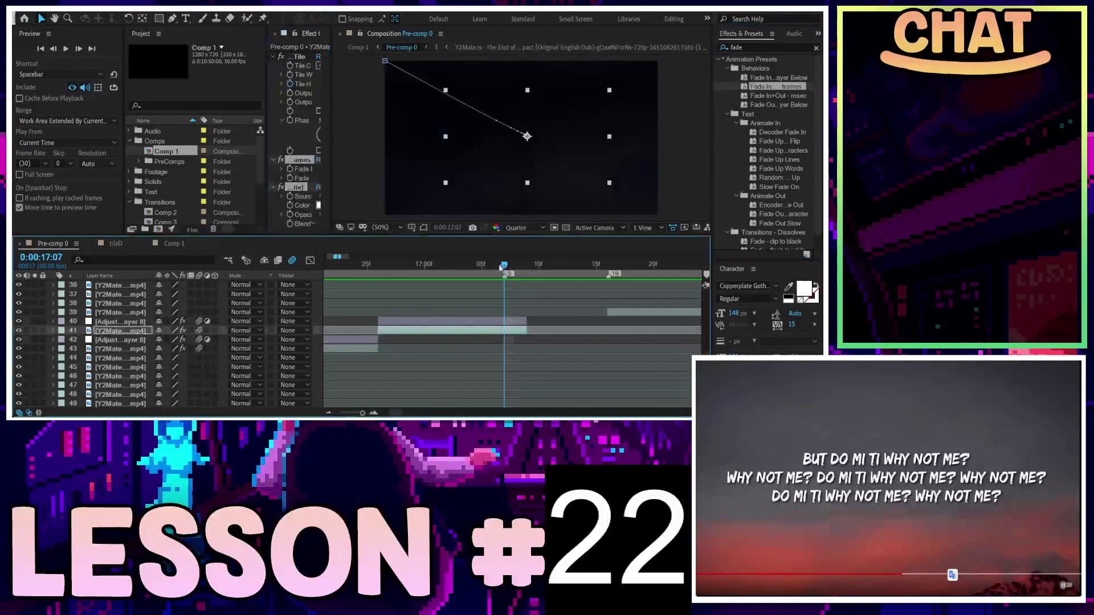
Step: Inspect the preset's effects at 17:07, then undo the Fade In preset
{"action": "left_click", "coordinate": [471, 266]}
{"action": "left_click_drag", "start_coordinate": [486, 268], "coordinate": [503, 267]}
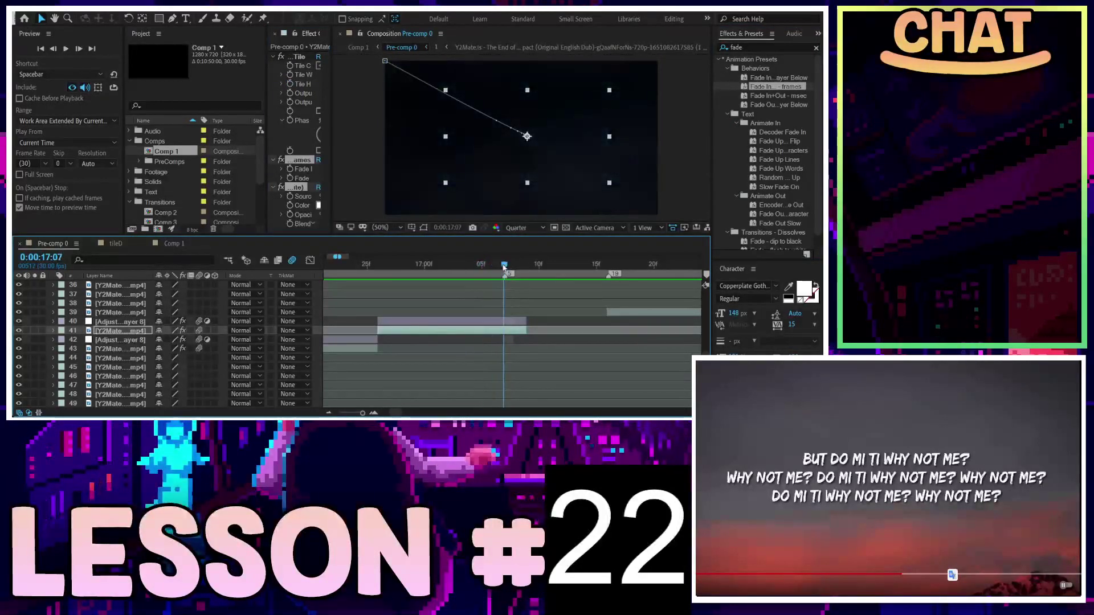
{"action": "left_click_drag", "start_coordinate": [327, 86], "coordinate": [479, 89]}
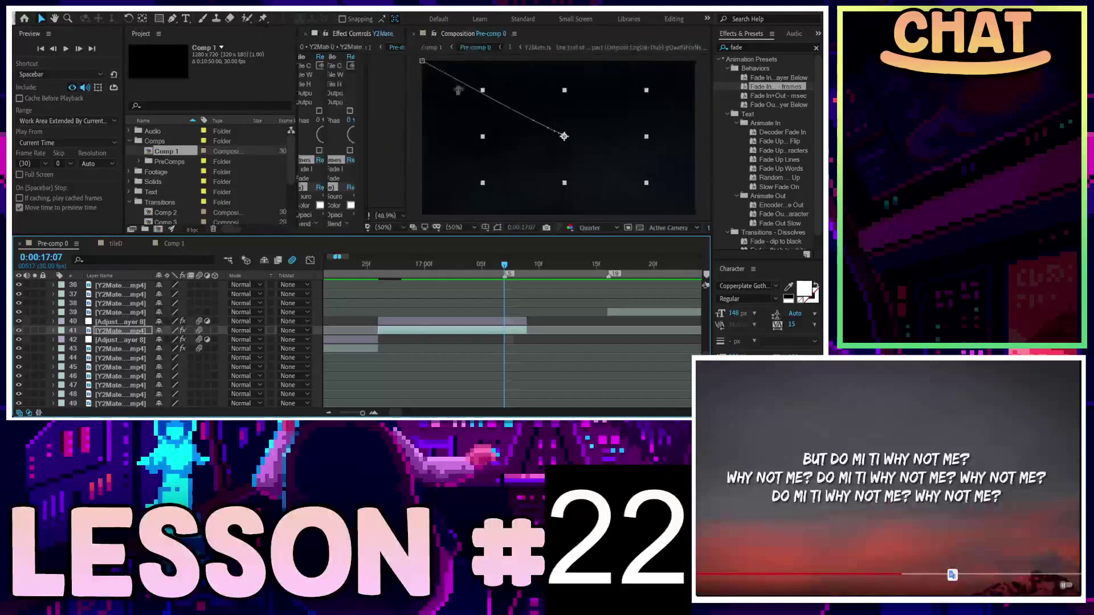
{"action": "key", "text": "ctrl+z"}
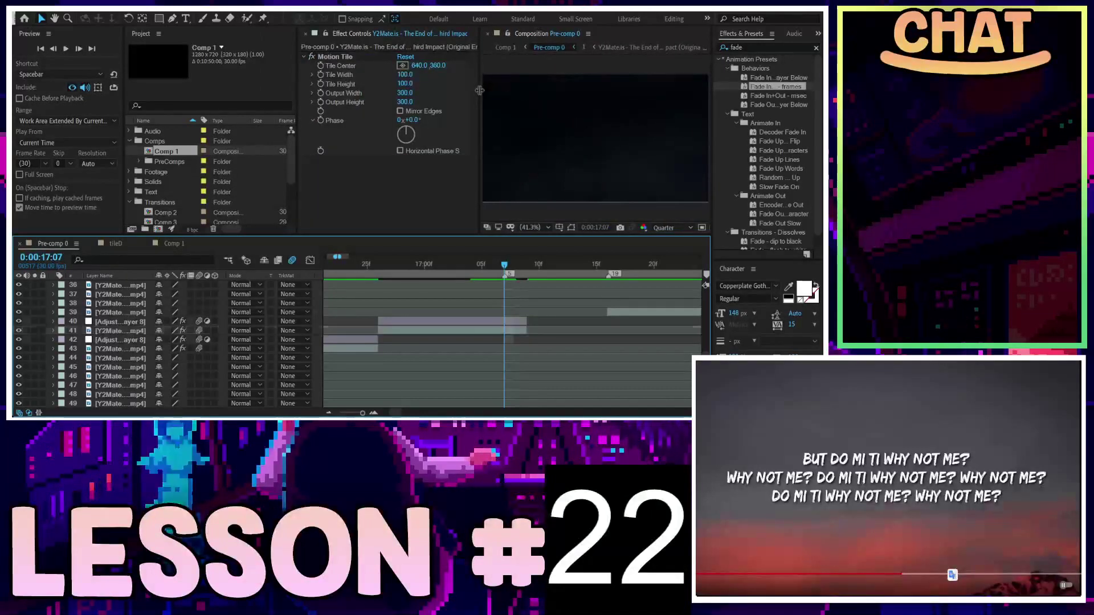
{"action": "left_click_drag", "start_coordinate": [478, 90], "coordinate": [414, 90]}
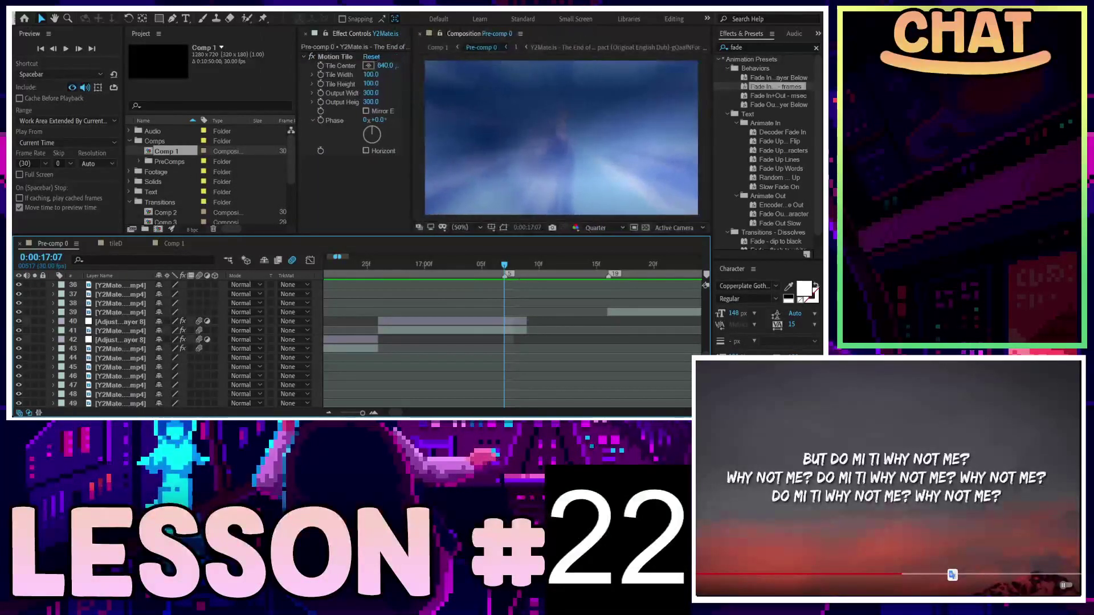
Step: On layer 41, add a 100% Opacity keyframe at 17:07 and move to 17:09 for the 0% keyframe
{"action": "left_click", "coordinate": [121, 340]}
{"action": "left_click", "coordinate": [117, 323]}
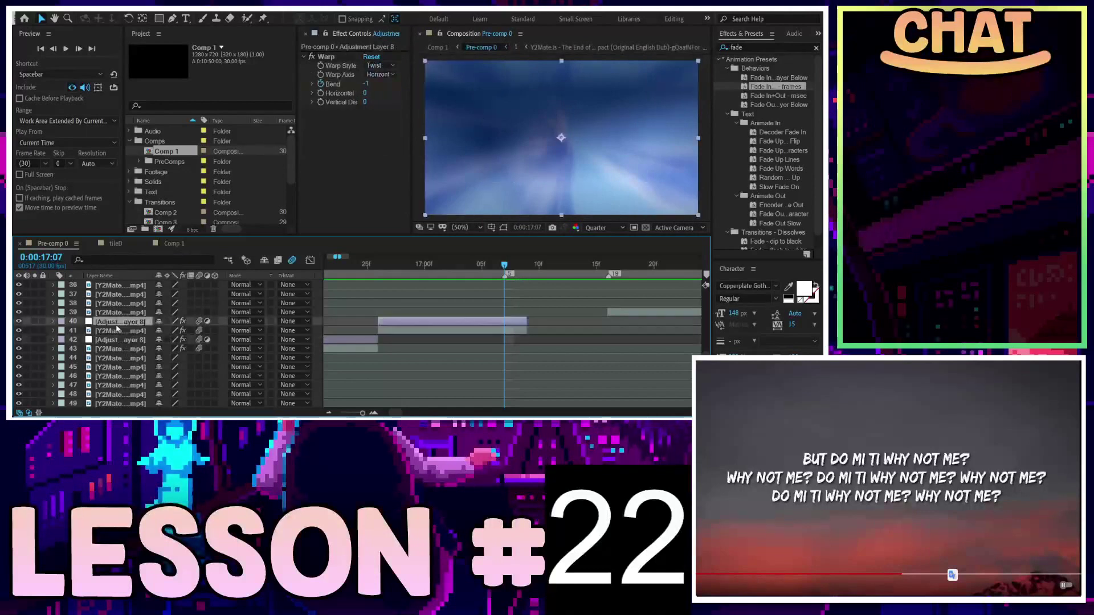
{"action": "left_click", "coordinate": [100, 331]}
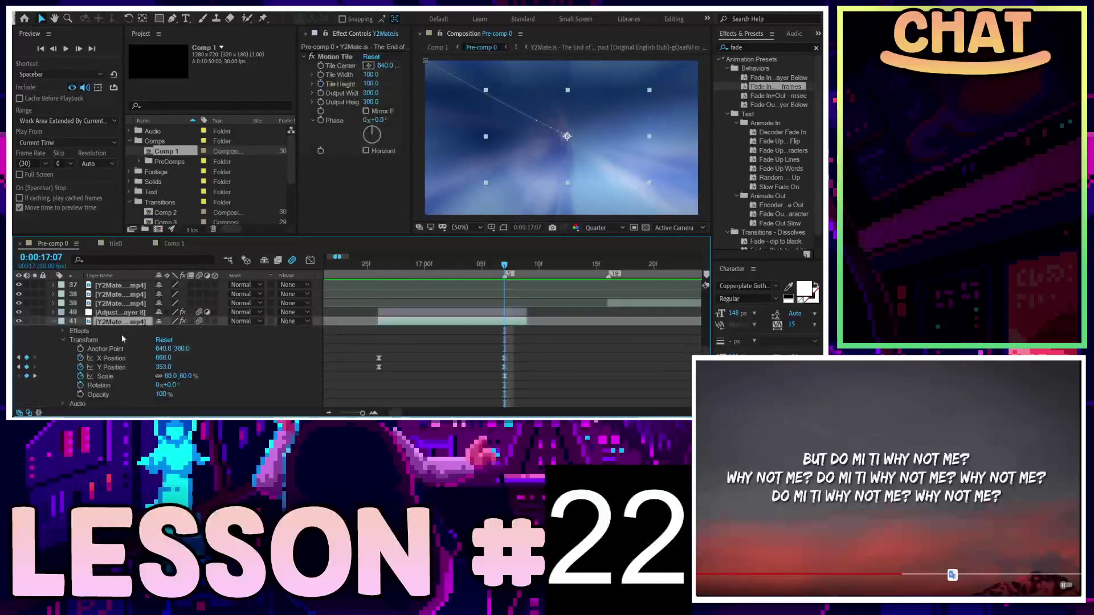
{"action": "key", "text": "t"}
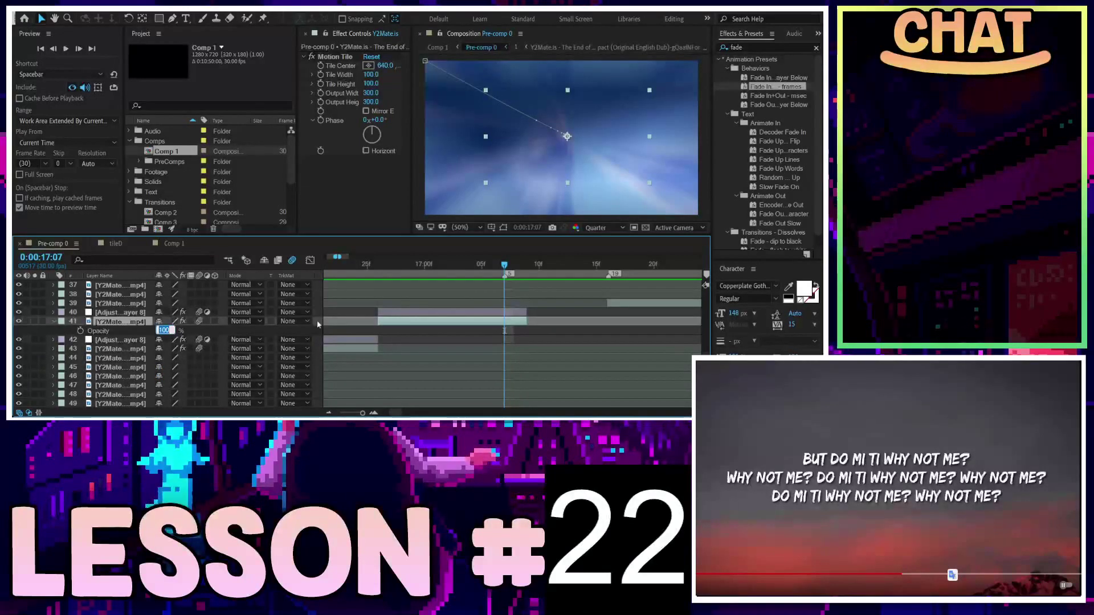
{"action": "left_click", "coordinate": [80, 330]}
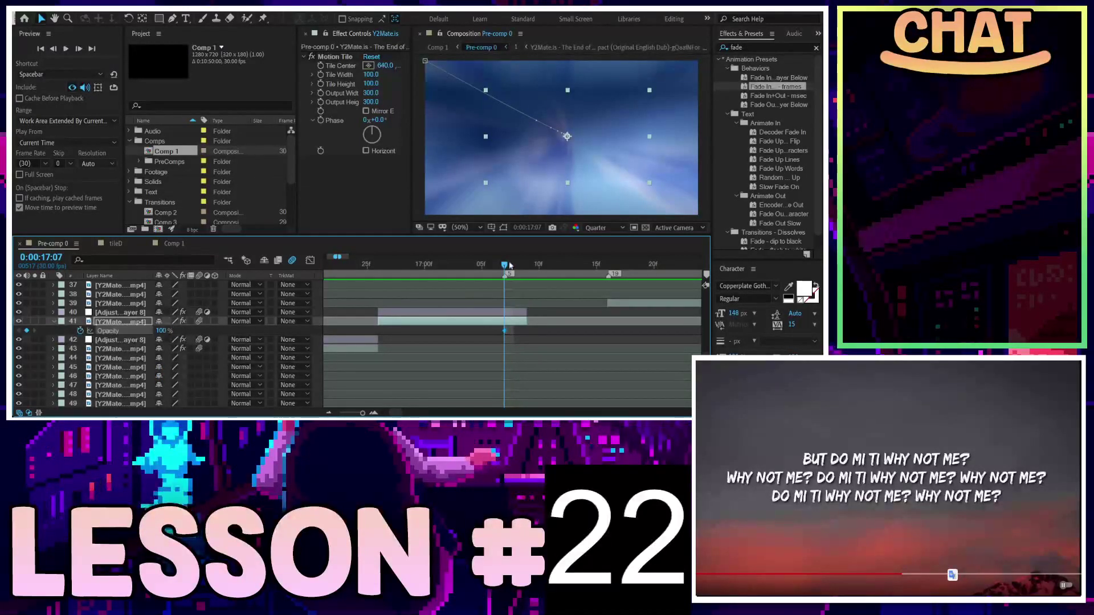
{"action": "left_click_drag", "start_coordinate": [510, 266], "coordinate": [527, 265]}
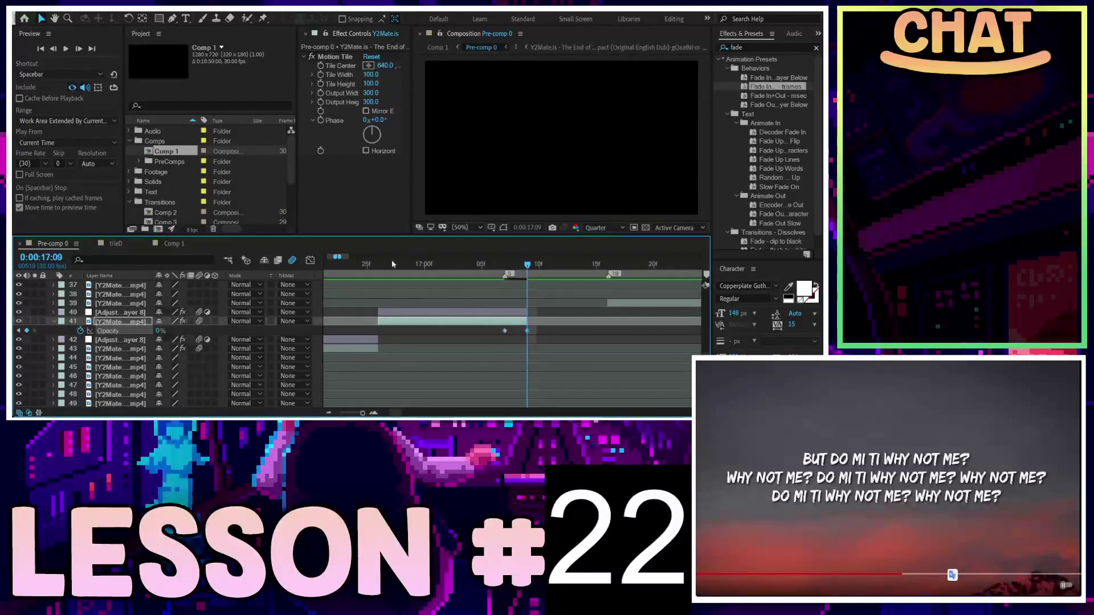
Step: Preview the layer 41 opacity fade from 16:22, then again from 16:29
{"action": "key", "text": "space"}
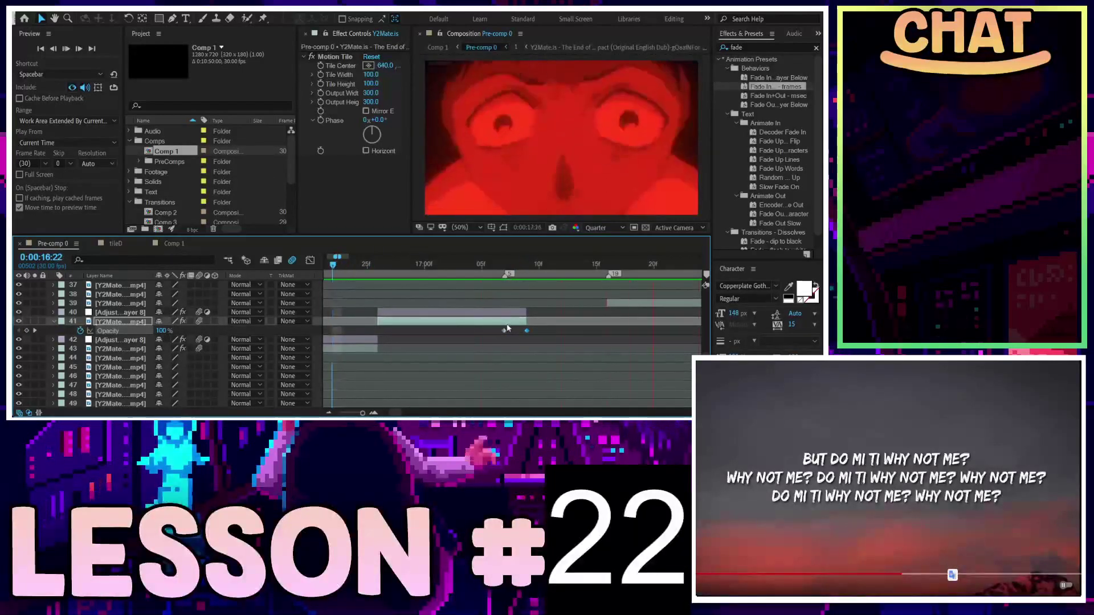
{"action": "scroll", "coordinate": [468, 320], "scroll_direction": "down", "scroll_amount": 3}
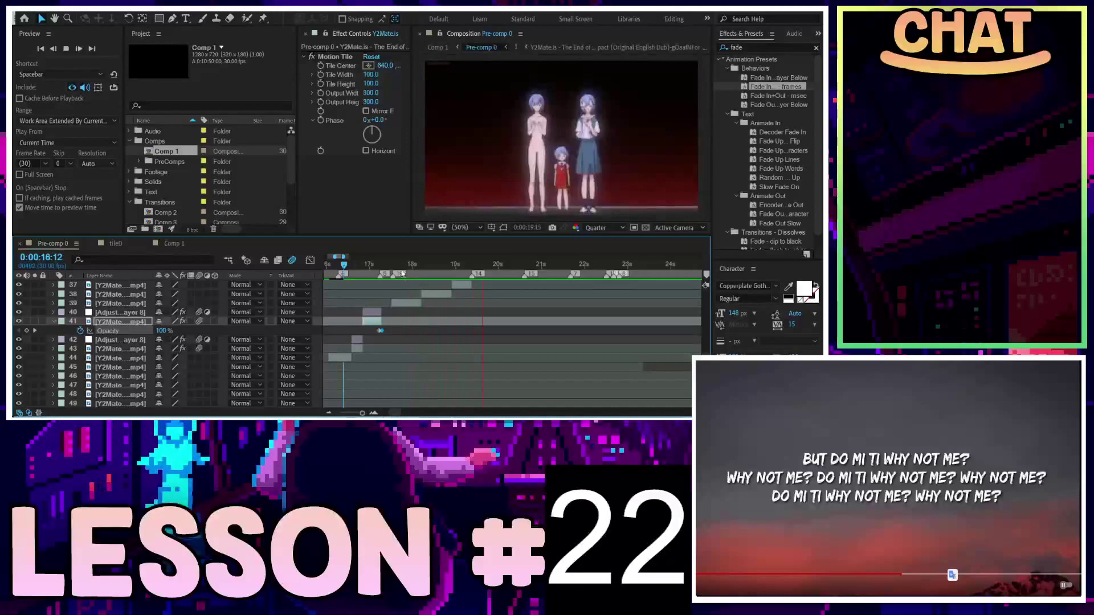
{"action": "key", "text": "space"}
{"action": "left_click", "coordinate": [369, 265]}
{"action": "key", "text": "space"}
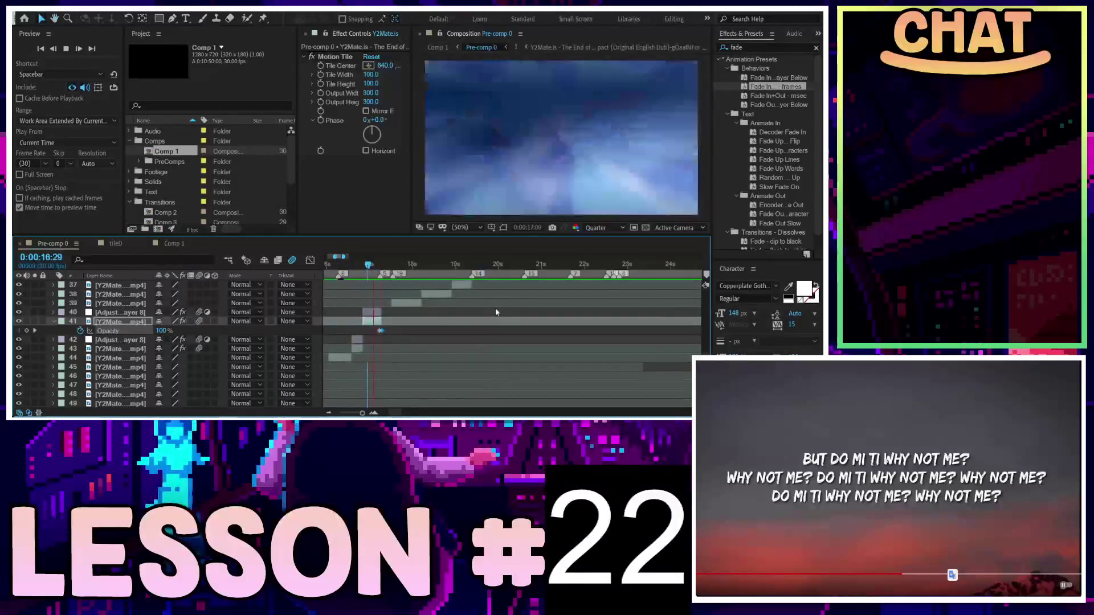
Step: Drag layer 39's in point a few frames earlier
{"action": "scroll", "coordinate": [456, 308], "scroll_direction": "up", "scroll_amount": 3}
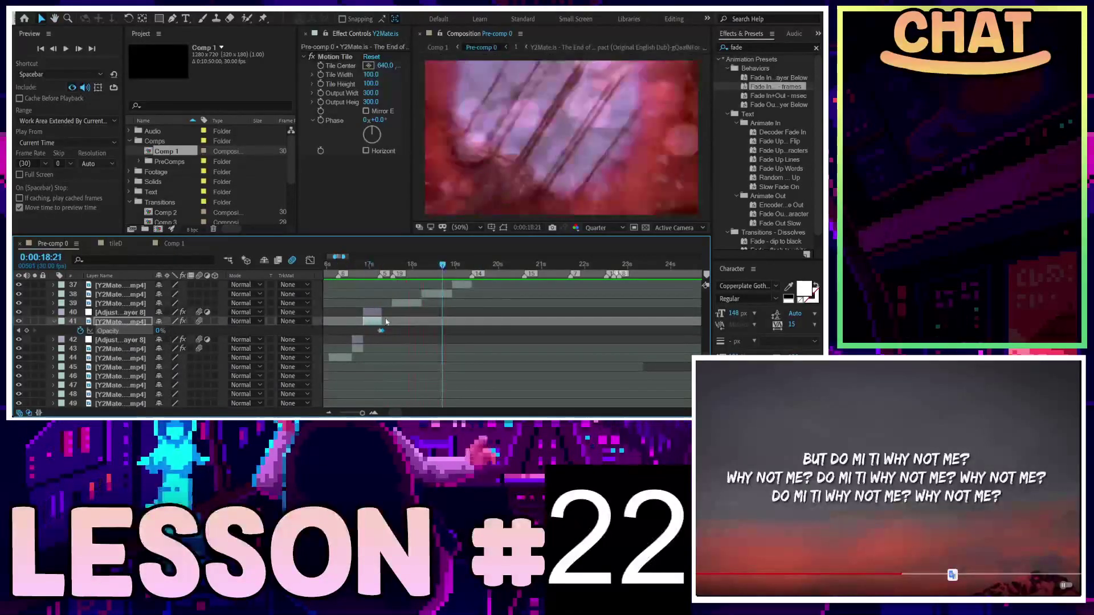
{"action": "left_click", "coordinate": [420, 304]}
{"action": "left_click_drag", "start_coordinate": [414, 303], "coordinate": [407, 303]}
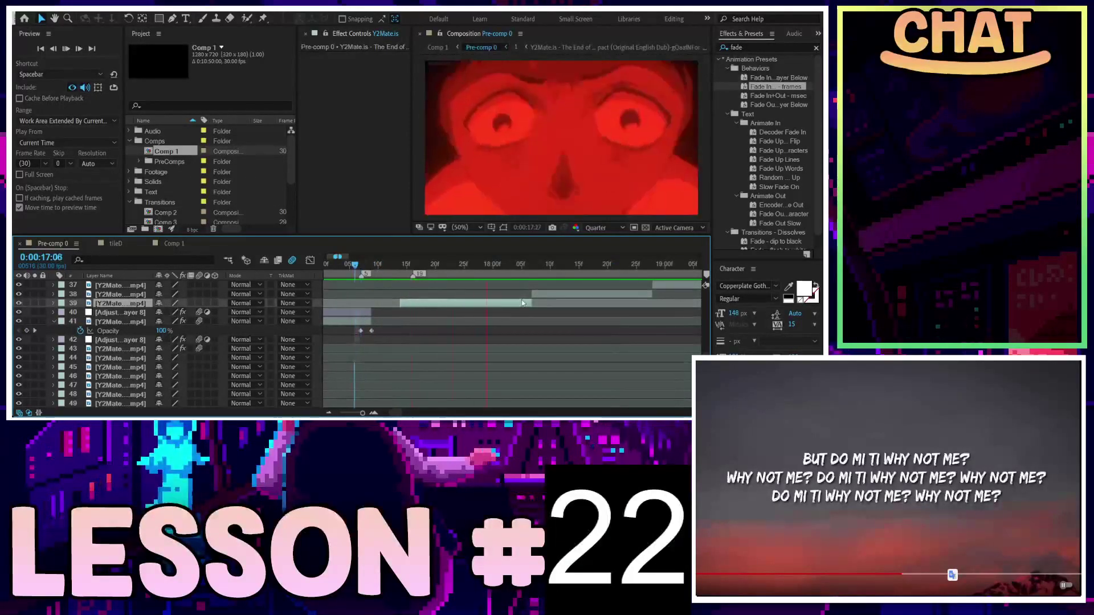
{"action": "scroll", "coordinate": [400, 325], "scroll_direction": "down", "scroll_amount": 3}
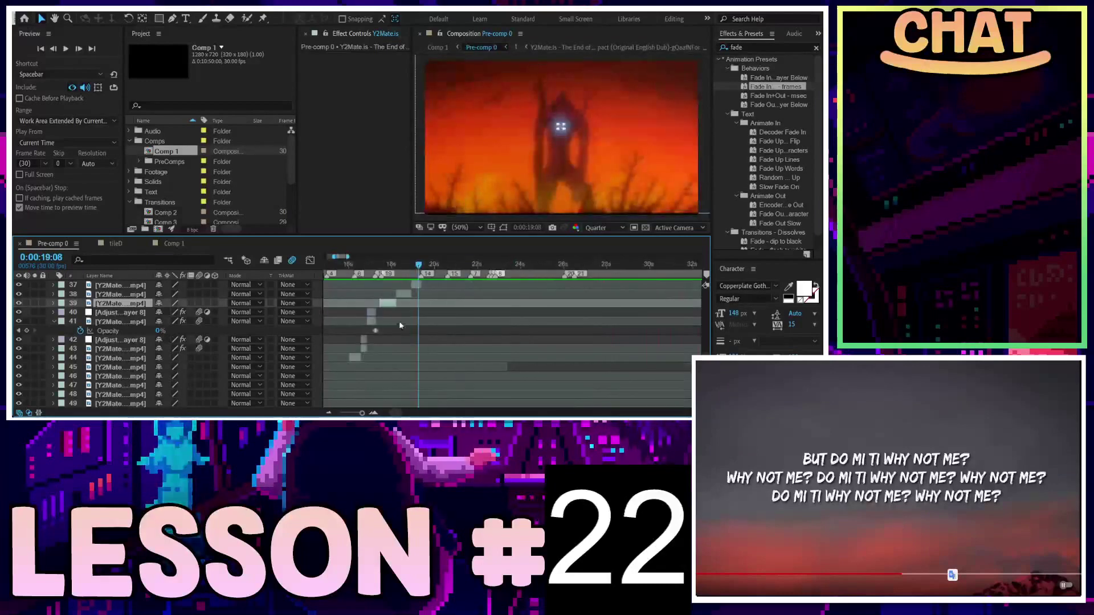
{"action": "left_click", "coordinate": [174, 243]}
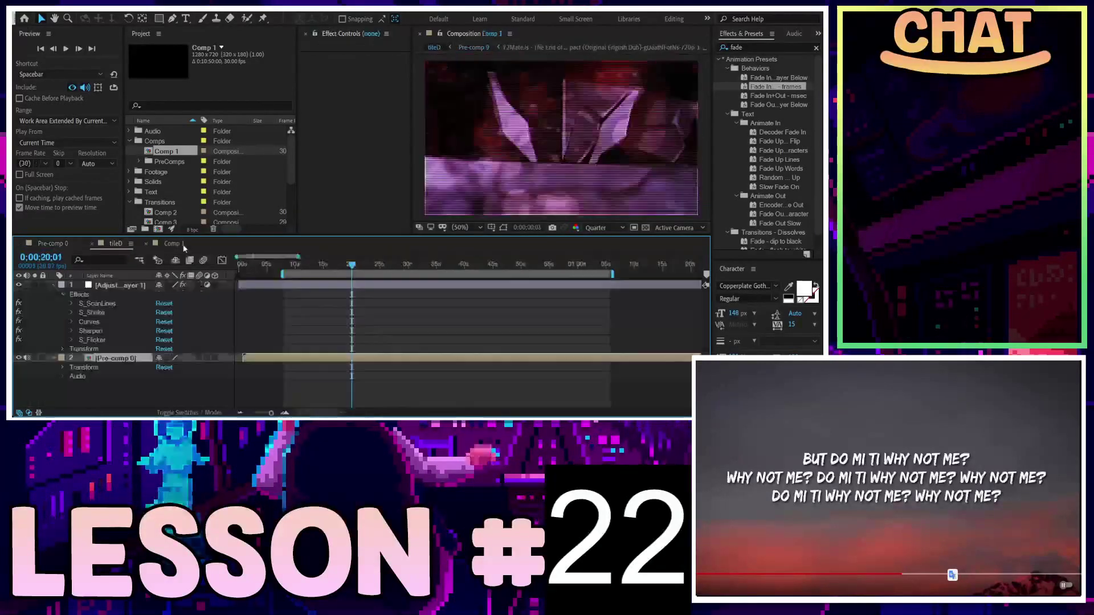
{"action": "left_click_drag", "start_coordinate": [352, 266], "coordinate": [342, 266]}
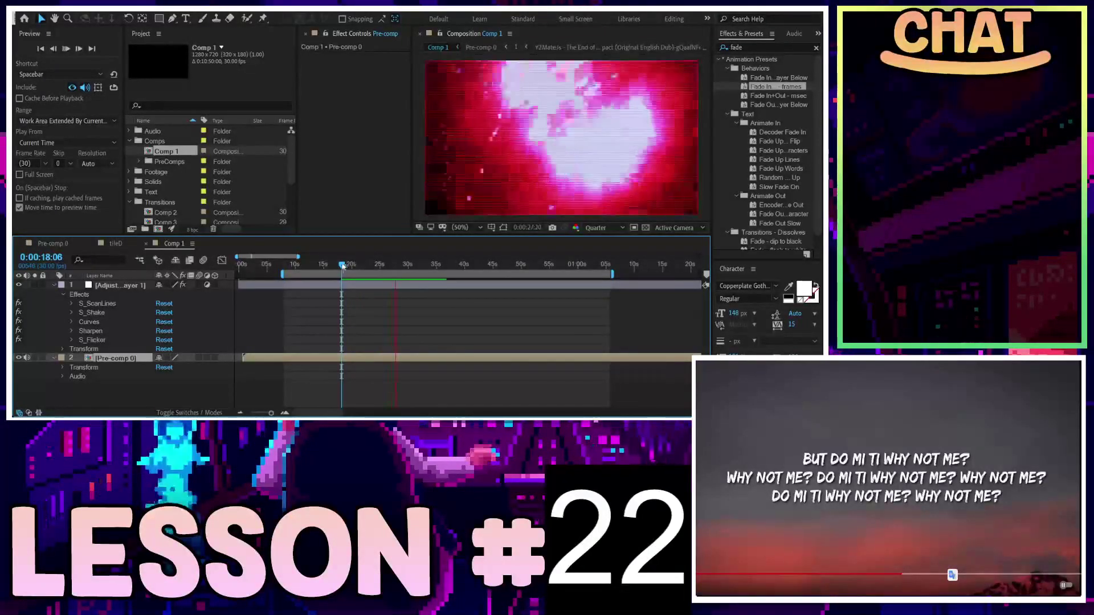
{"action": "left_click_drag", "start_coordinate": [342, 265], "coordinate": [292, 266]}
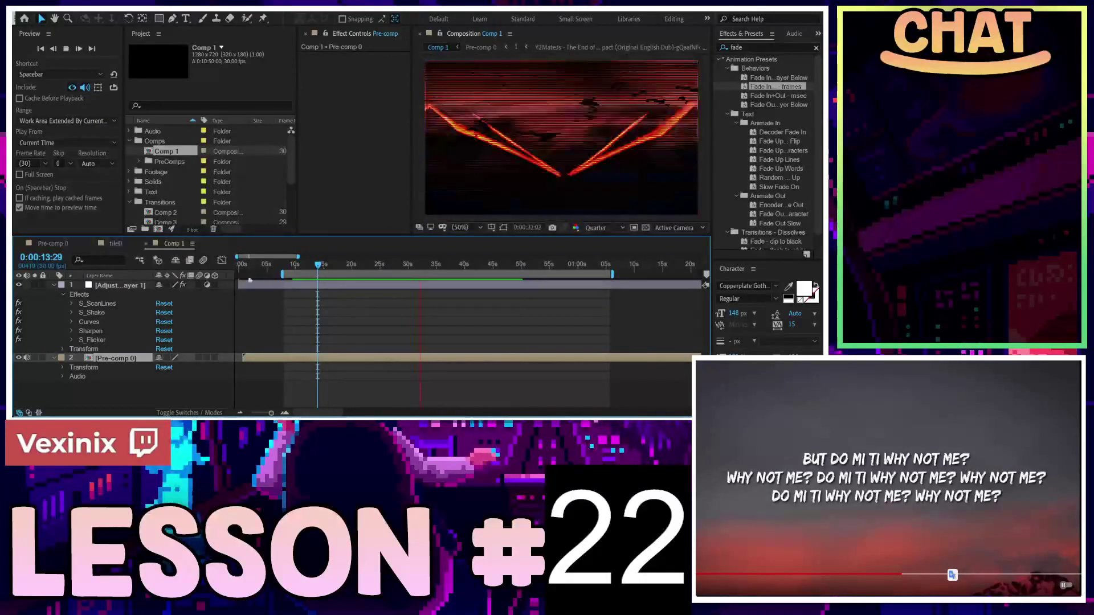
{"action": "key", "text": "space"}
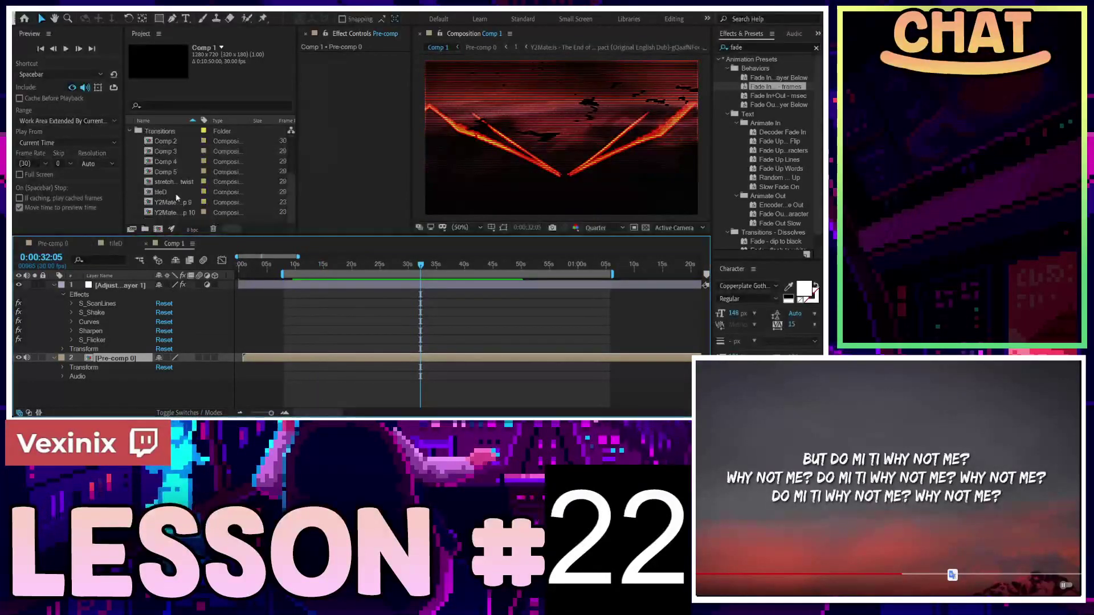
Step: Open Comp 3 from the Transitions folder and preview it from frame 0
{"action": "scroll", "coordinate": [176, 194], "scroll_direction": "down", "scroll_amount": 3}
{"action": "left_click", "coordinate": [178, 153]}
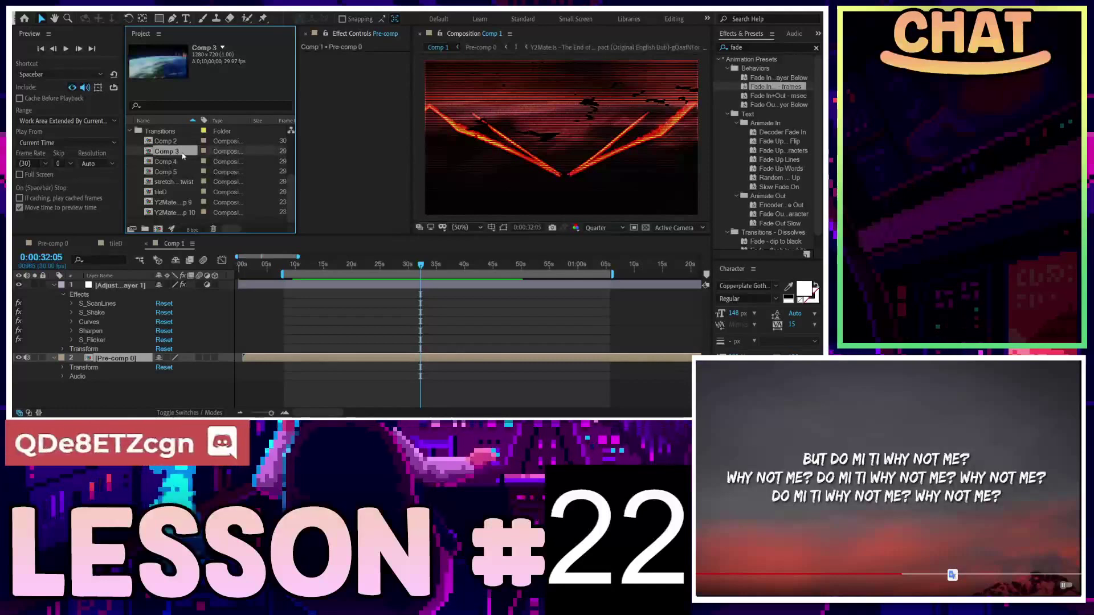
{"action": "double_click", "coordinate": [170, 151]}
{"action": "left_click_drag", "start_coordinate": [373, 267], "coordinate": [312, 263]}
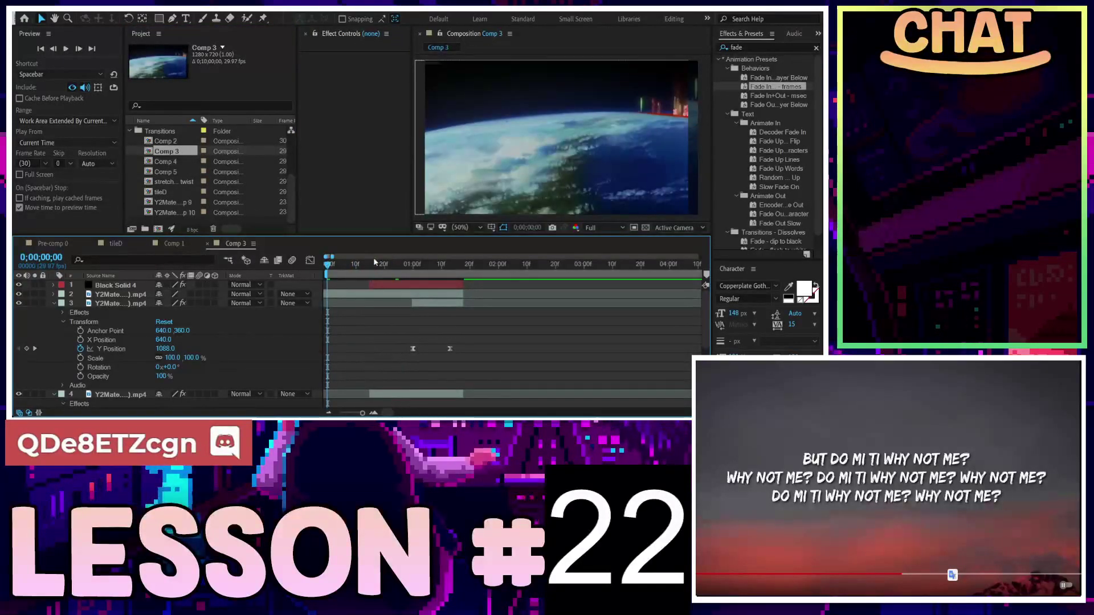
{"action": "key", "text": "space"}
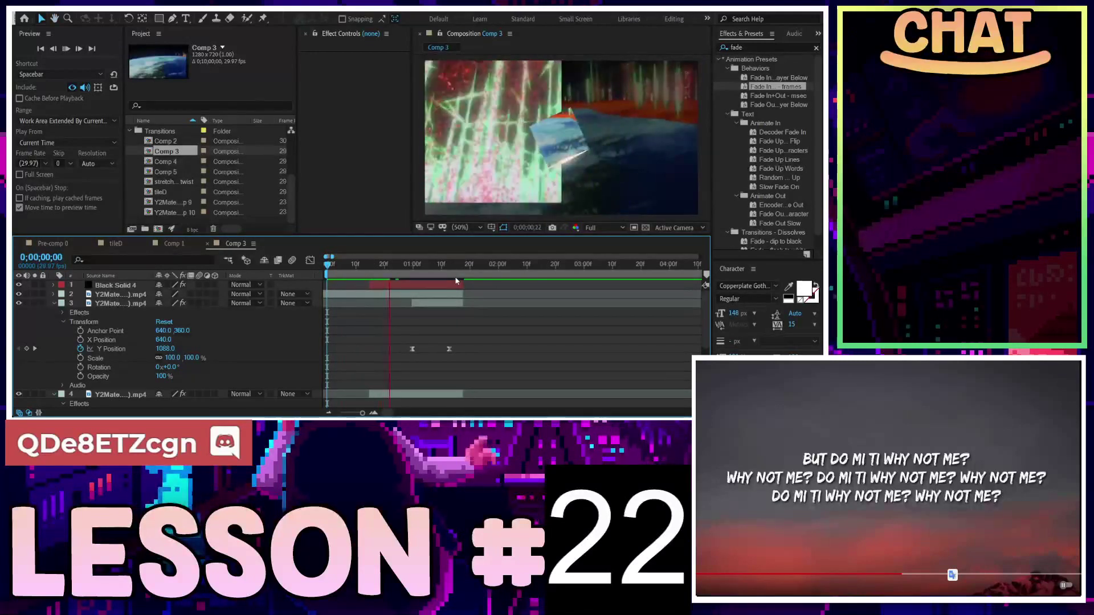
{"action": "key", "text": "space"}
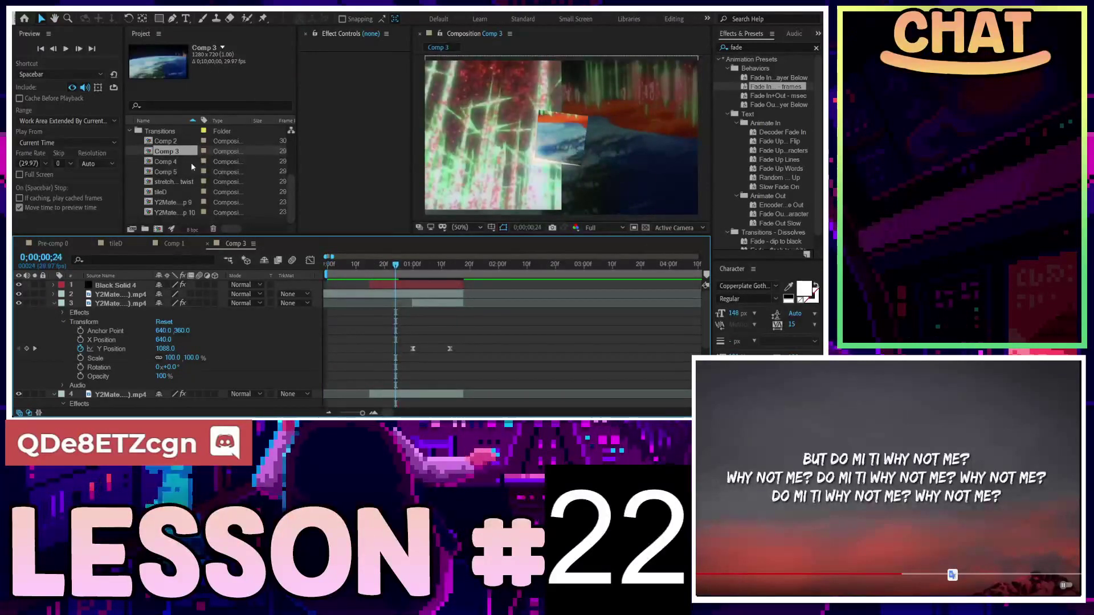
Step: Switch back to the Comp 1 timeline
{"action": "scroll", "coordinate": [191, 165], "scroll_direction": "up", "scroll_amount": 3}
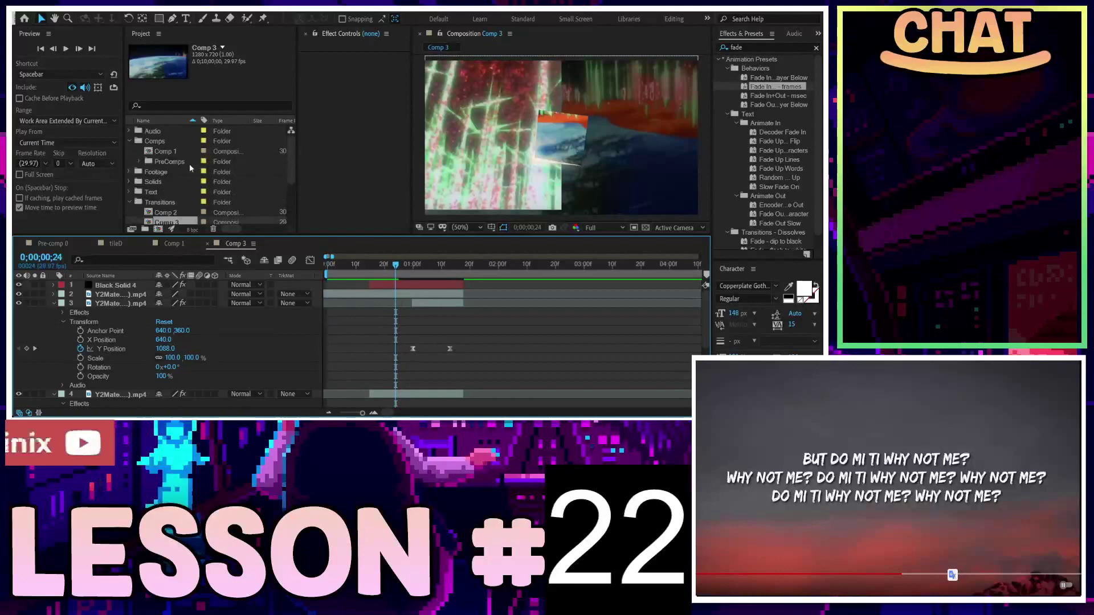
{"action": "left_click", "coordinate": [165, 244]}
{"action": "left_click", "coordinate": [340, 265]}
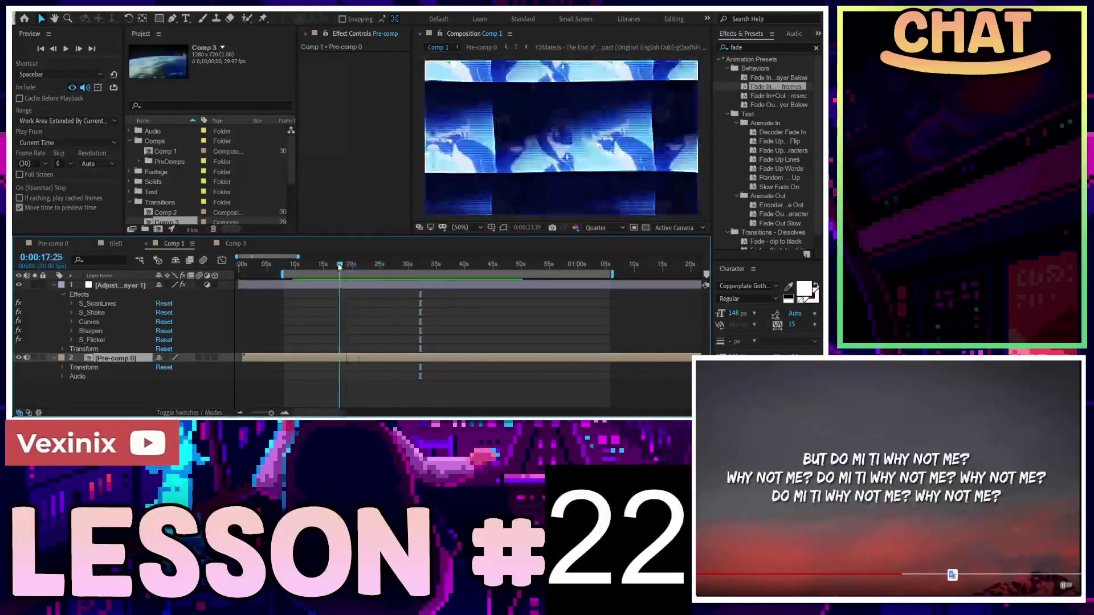
{"action": "left_click", "coordinate": [308, 265]}
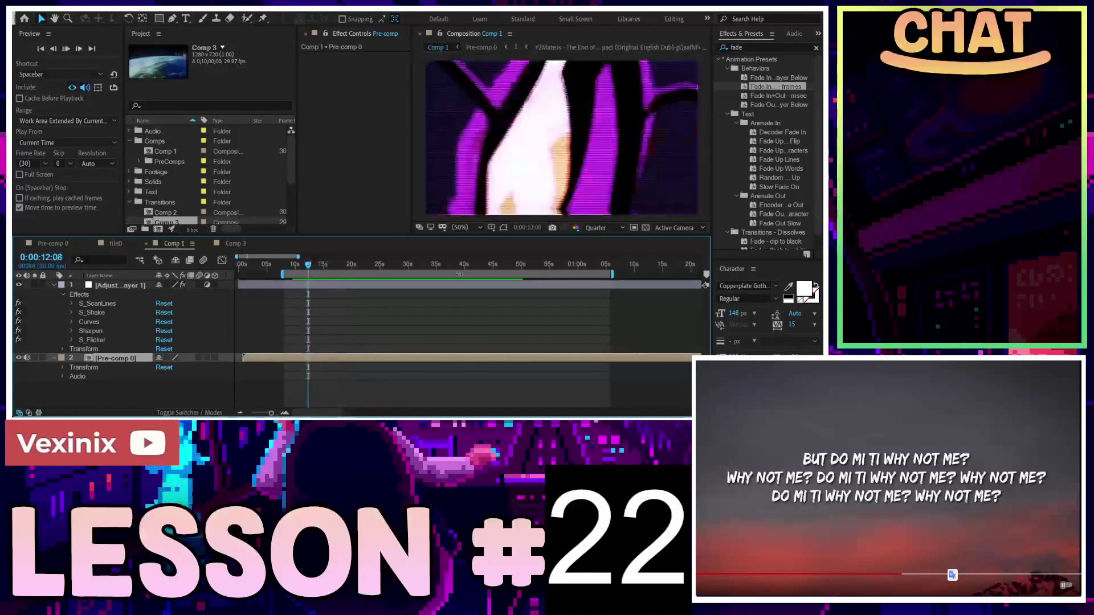
{"action": "key", "text": "space"}
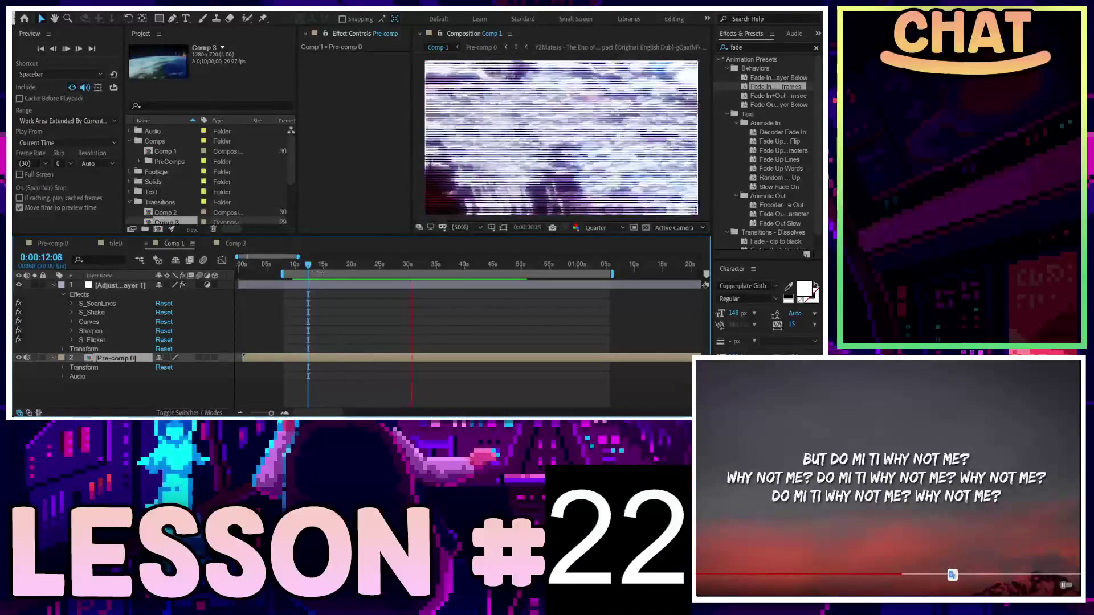
{"action": "left_click", "coordinate": [289, 266]}
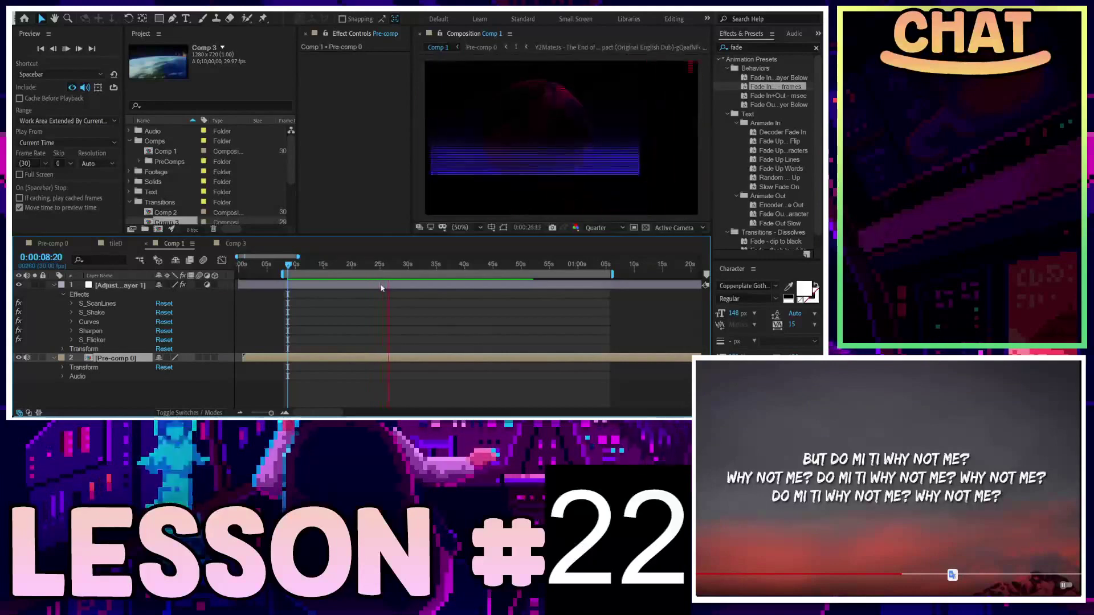
{"action": "key", "text": "space"}
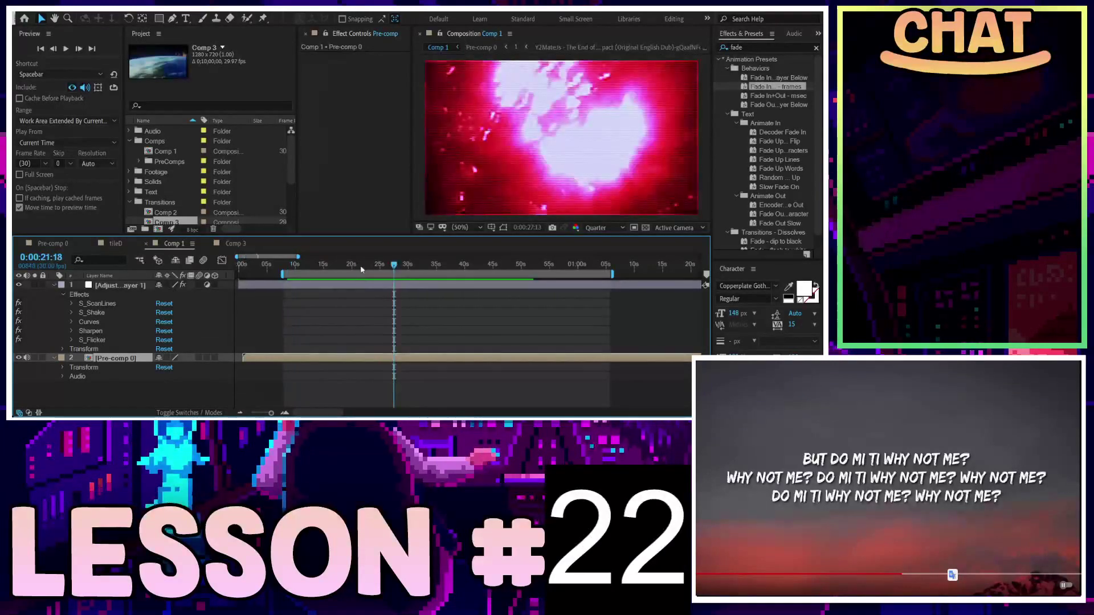
{"action": "left_click", "coordinate": [361, 269]}
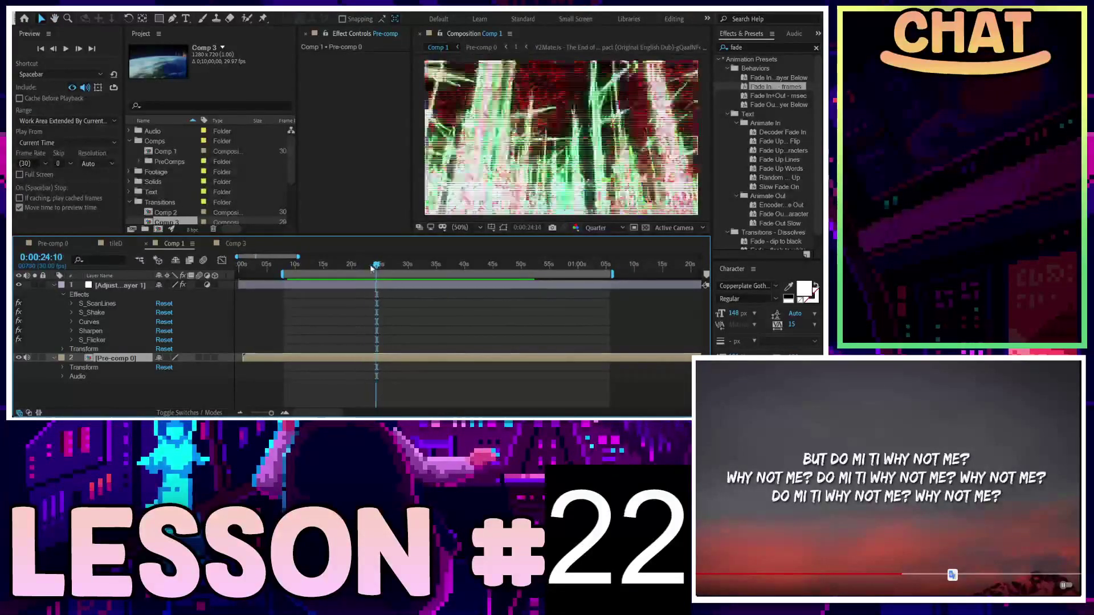
{"action": "left_click", "coordinate": [351, 269]}
{"action": "left_click_drag", "start_coordinate": [352, 268], "coordinate": [367, 266]}
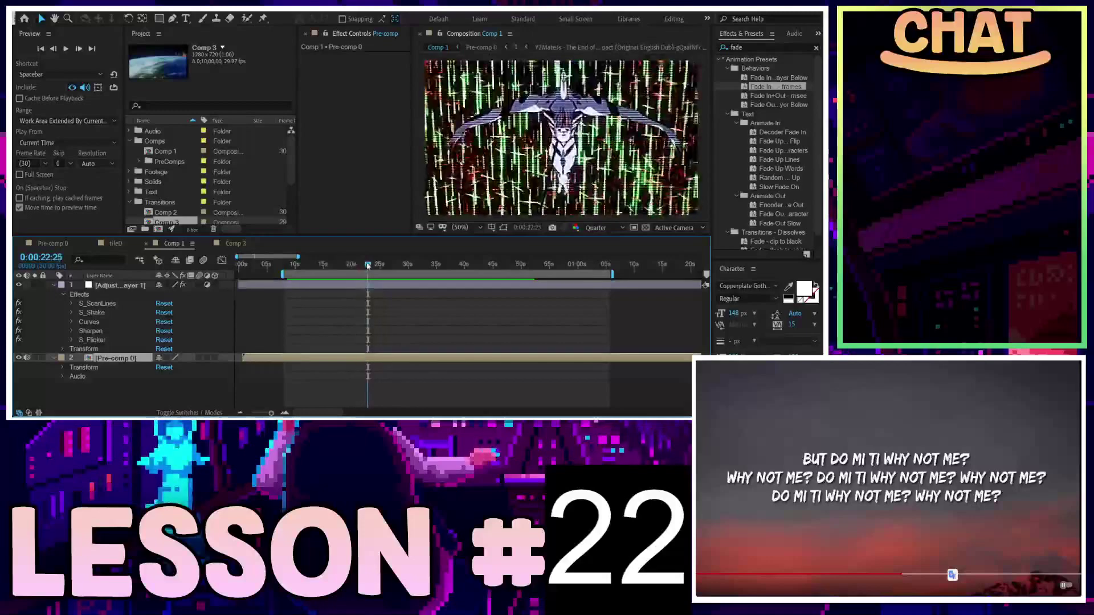
{"action": "key", "text": "space"}
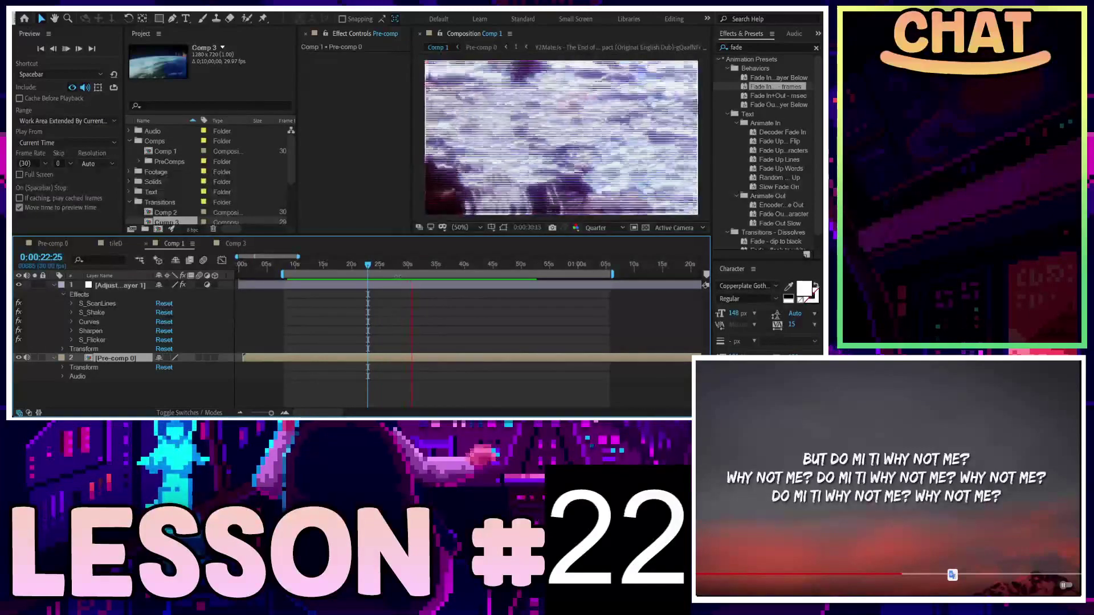
{"action": "left_click", "coordinate": [305, 265]}
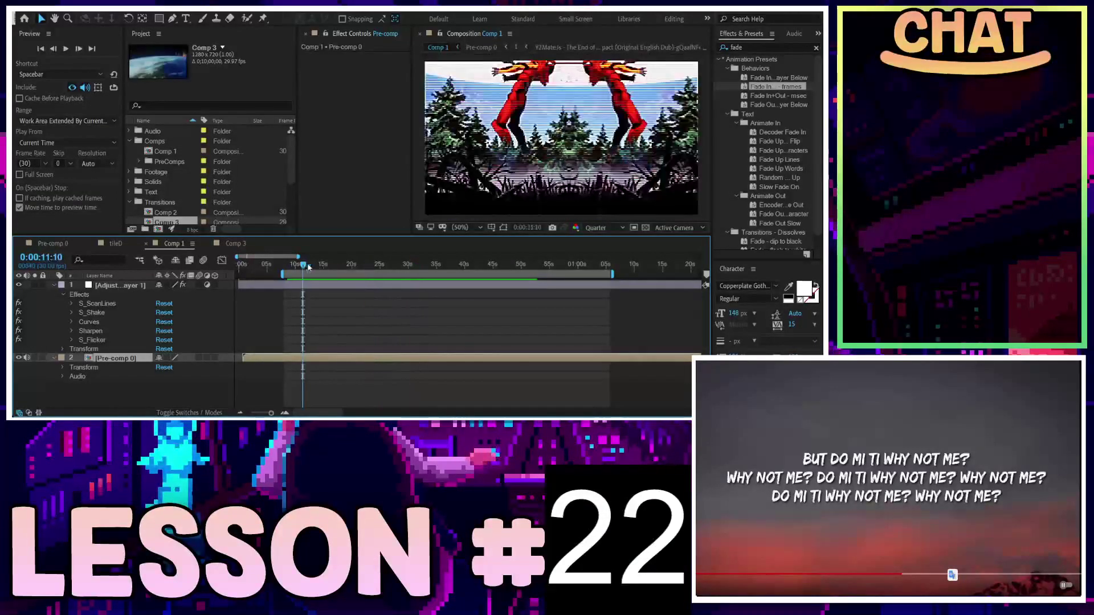
{"action": "key", "text": "space"}
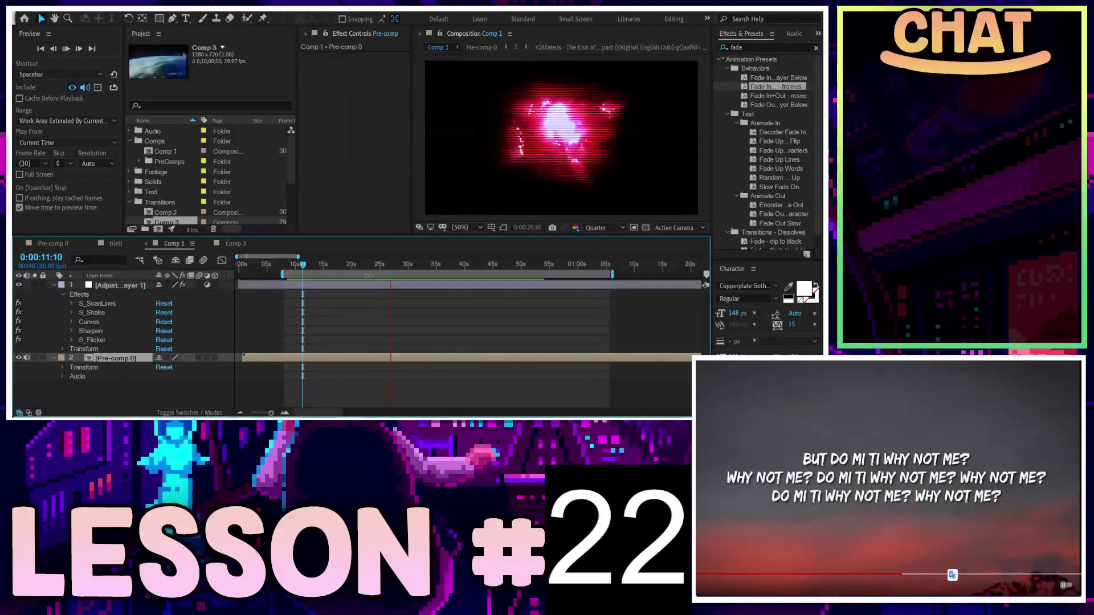
{"action": "left_click", "coordinate": [320, 263]}
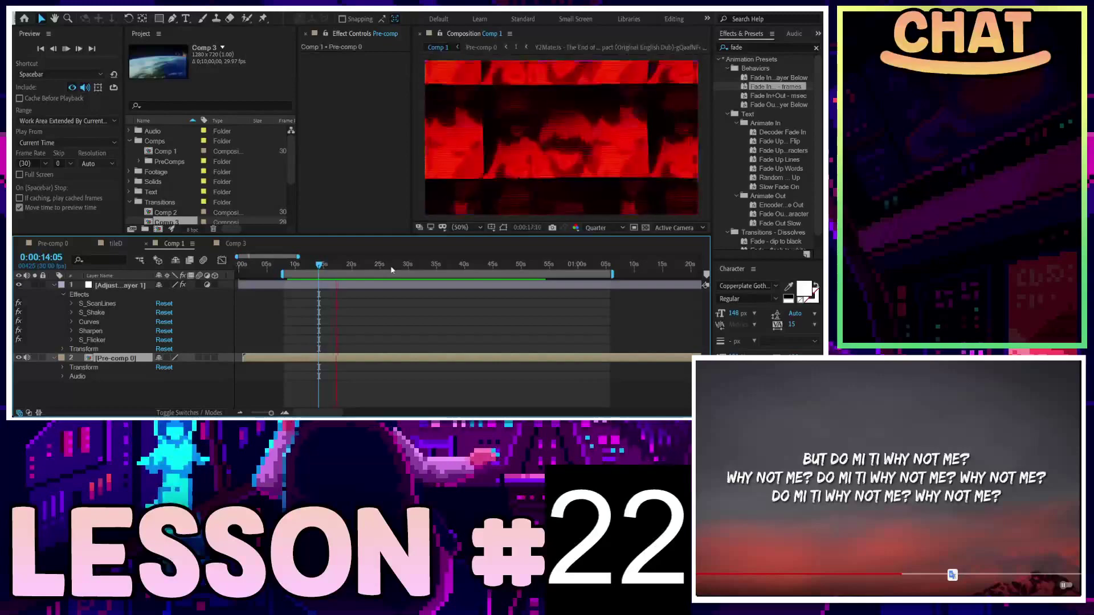
{"action": "key", "text": "space"}
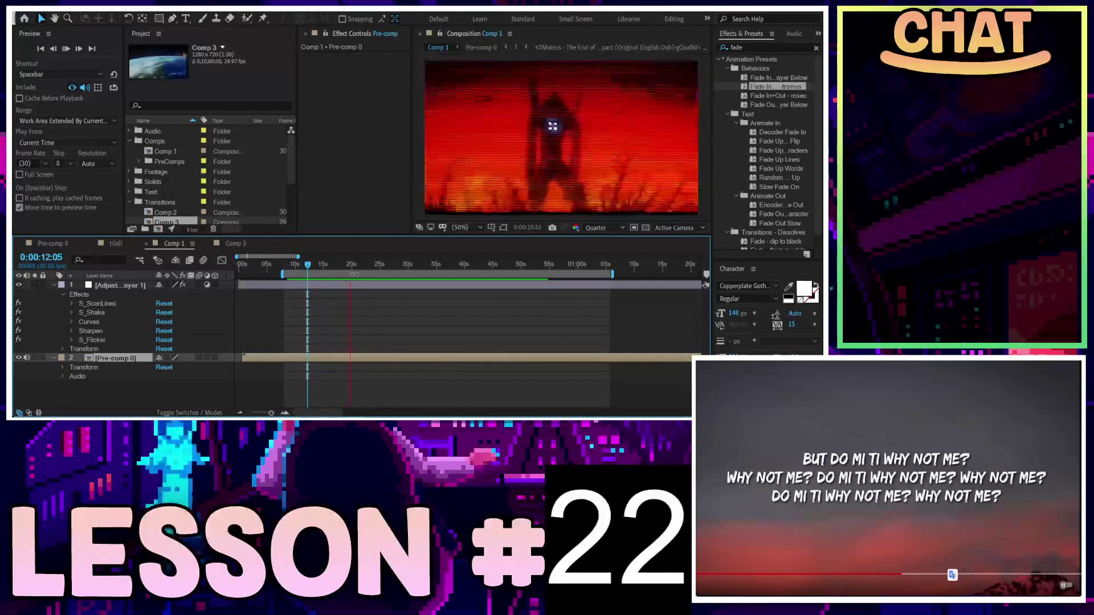
{"action": "key", "text": "space"}
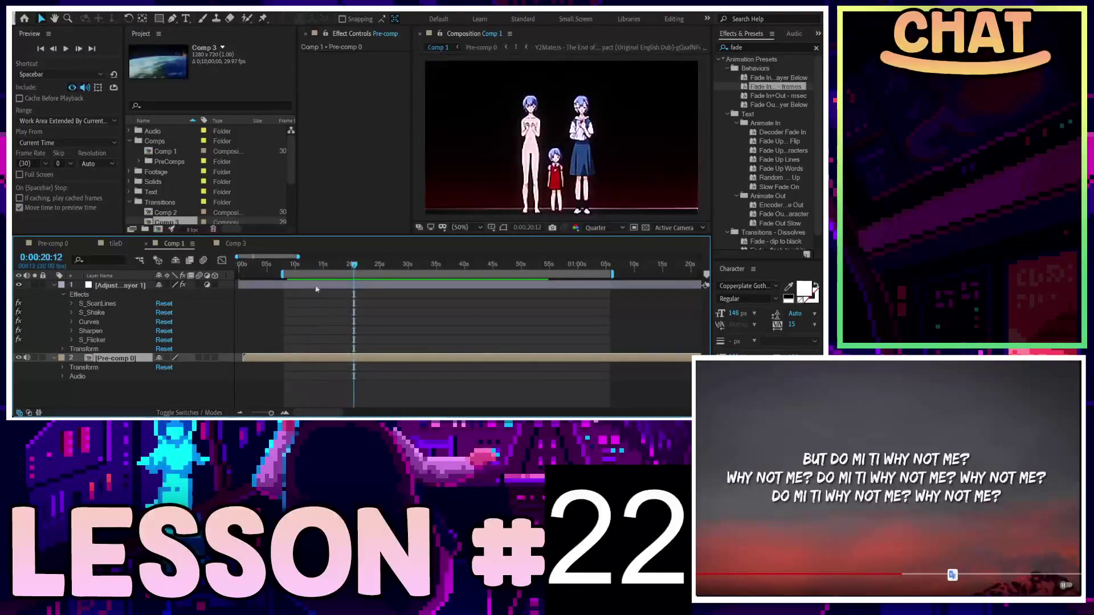
{"action": "key", "text": "equal"}
{"action": "key", "text": "equal"}
{"action": "left_click", "coordinate": [312, 265]}
{"action": "key", "text": "space"}
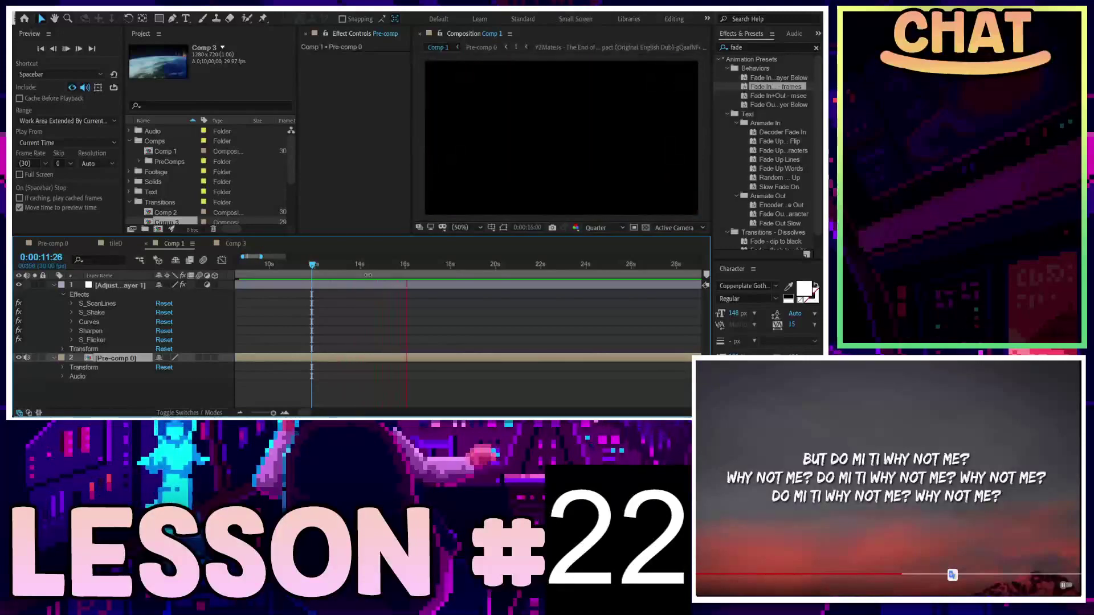
{"action": "left_click", "coordinate": [343, 264]}
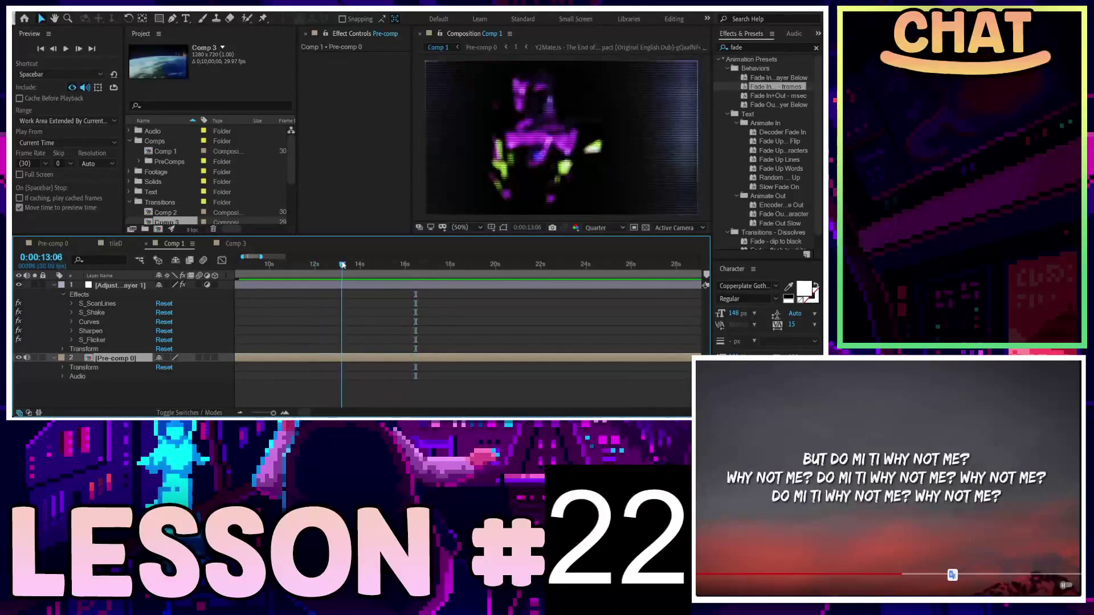
{"action": "key", "text": "space"}
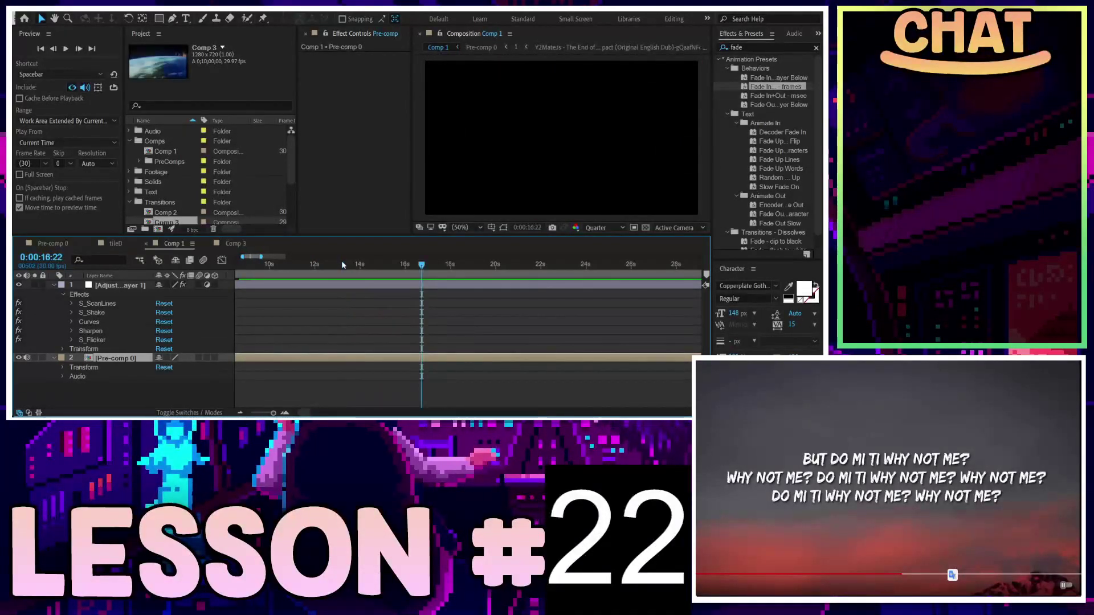
{"action": "left_click", "coordinate": [340, 265]}
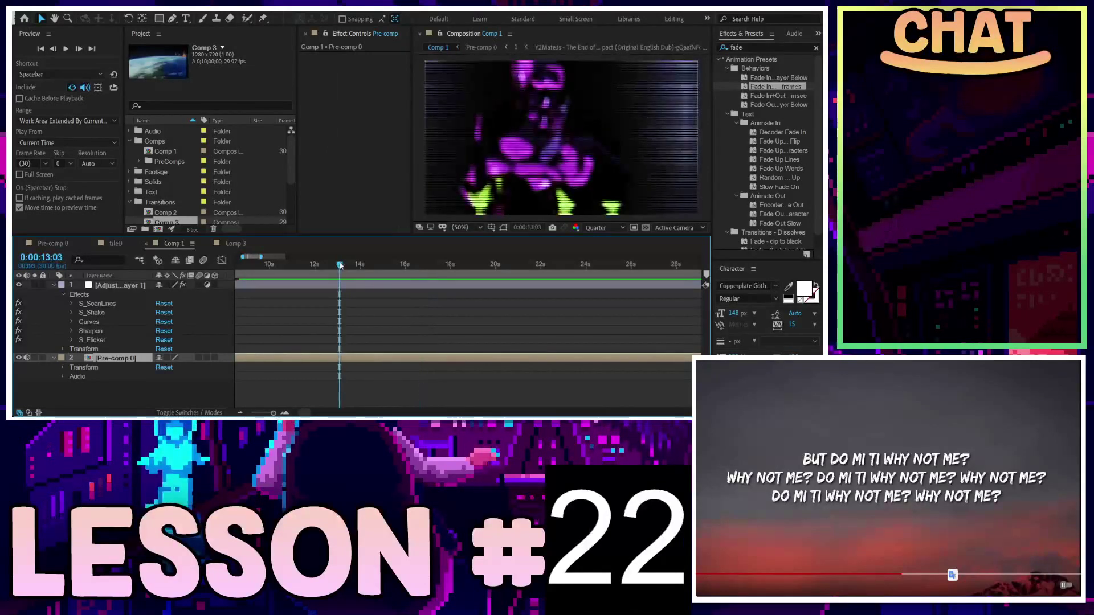
{"action": "mouse_move", "coordinate": [340, 264]}
{"action": "left_mouse_down"}
{"action": "mouse_move", "coordinate": [552, 272]}
{"action": "mouse_move", "coordinate": [504, 274]}
{"action": "left_mouse_up"}
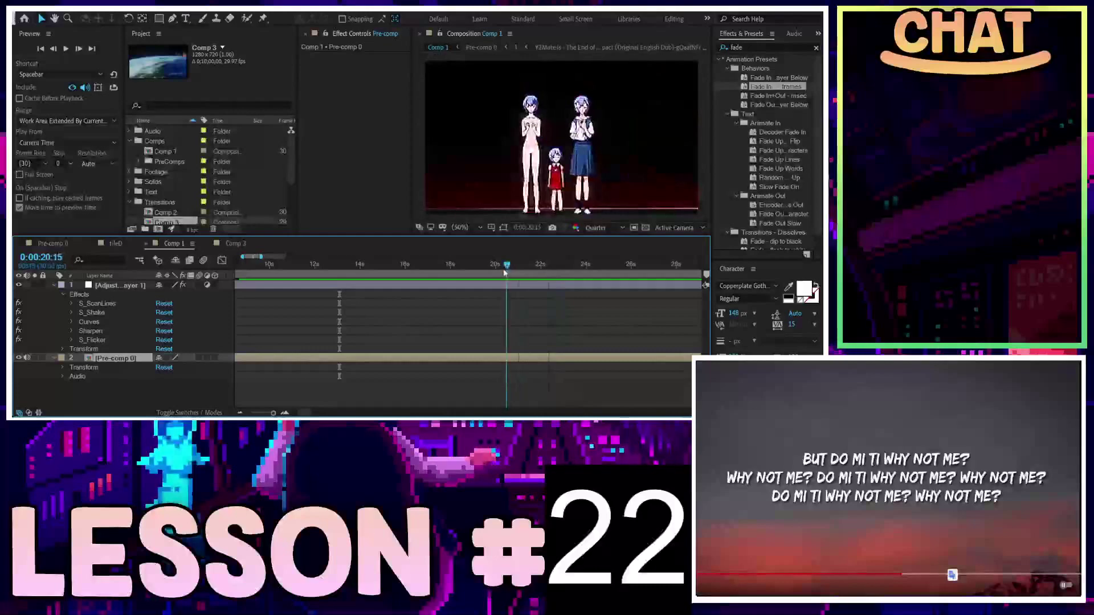
{"action": "key", "text": "space"}
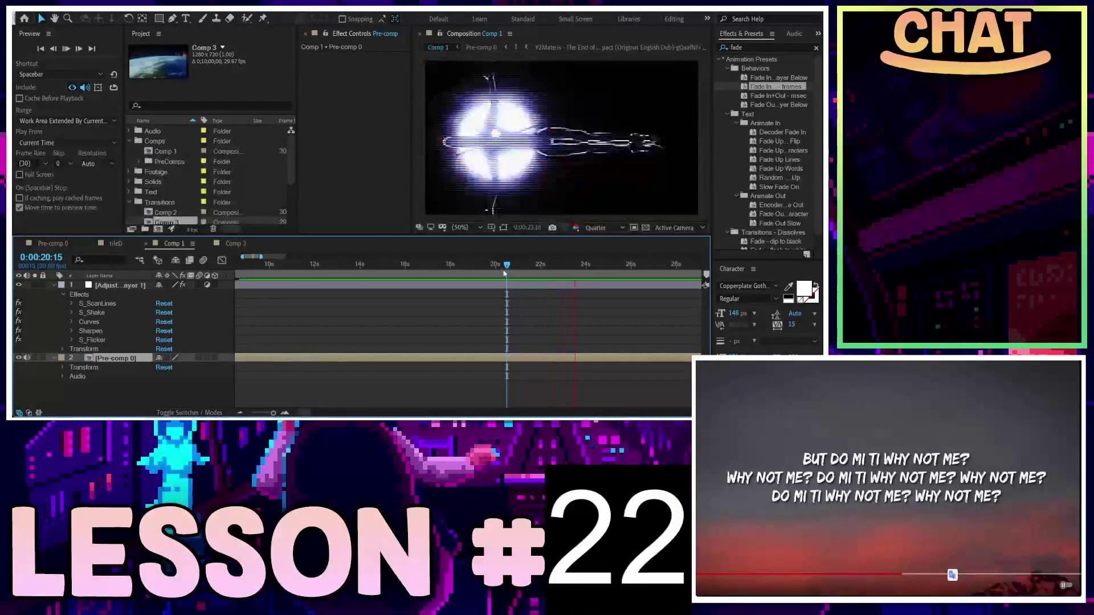
{"action": "key", "text": "space"}
{"action": "left_click_drag", "start_coordinate": [487, 271], "coordinate": [511, 266]}
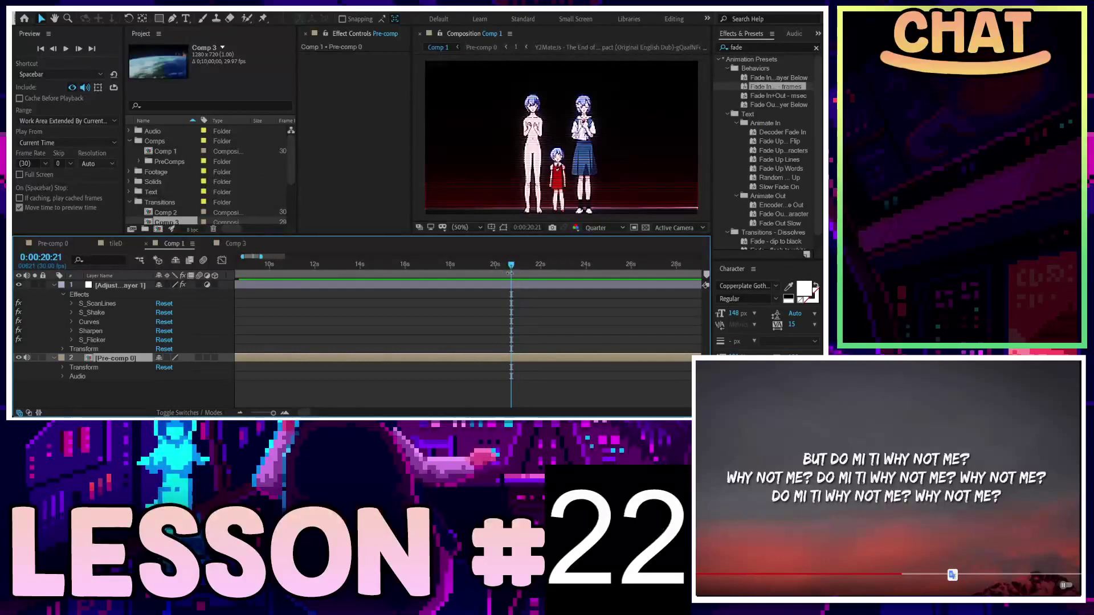
{"action": "left_click_drag", "start_coordinate": [511, 265], "coordinate": [543, 267]}
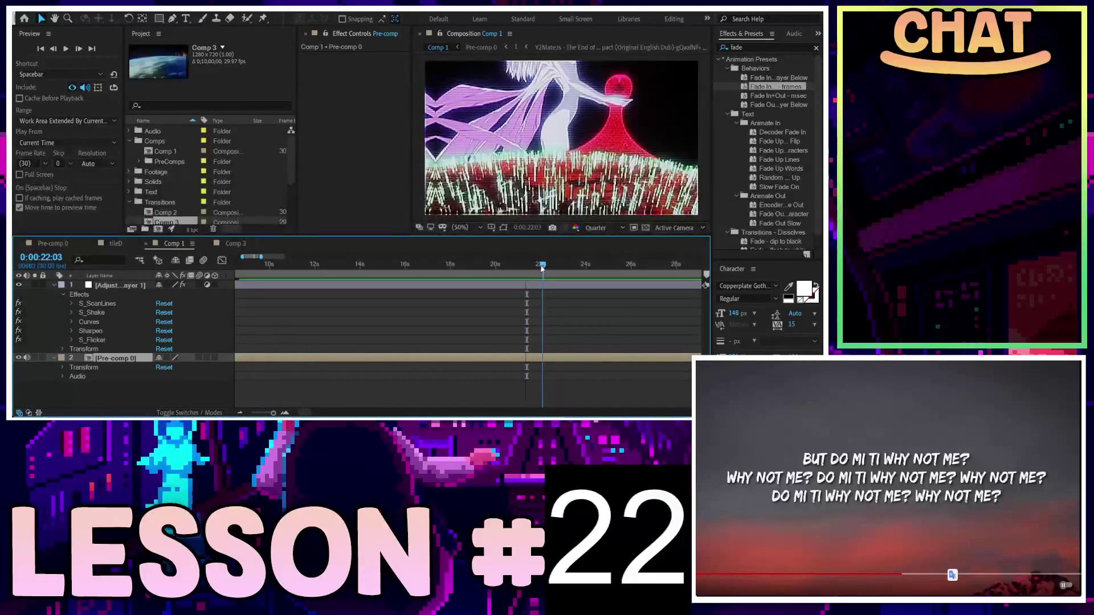
{"action": "left_click_drag", "start_coordinate": [543, 268], "coordinate": [486, 269]}
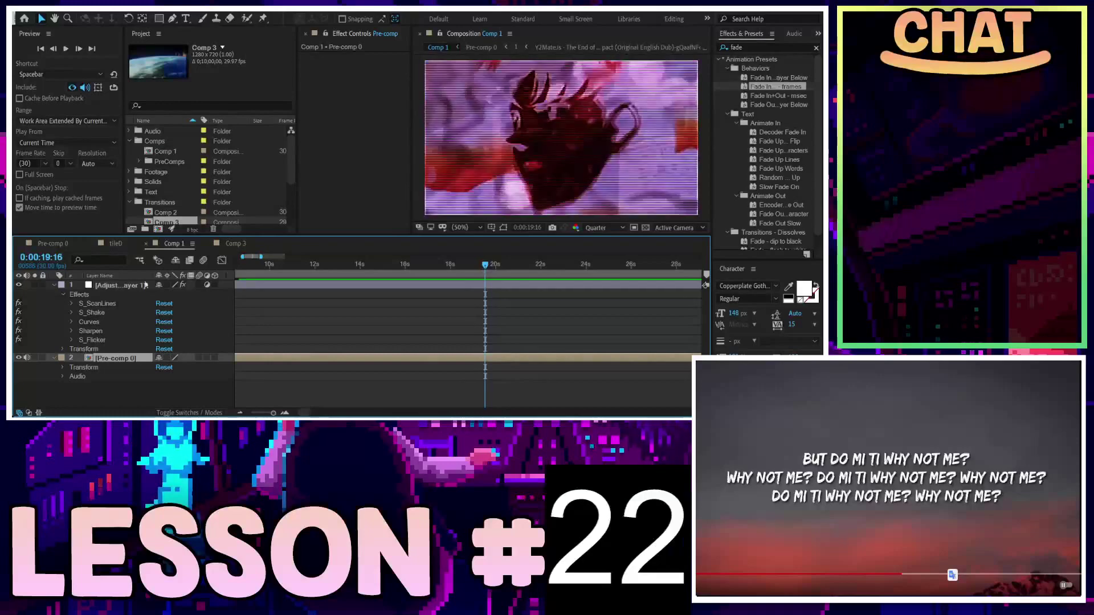
Step: In Comp 3 at its first frame, reveal the selected clip layers' Linear Wipe effects
{"action": "scroll", "coordinate": [158, 208], "scroll_direction": "down", "scroll_amount": 2}
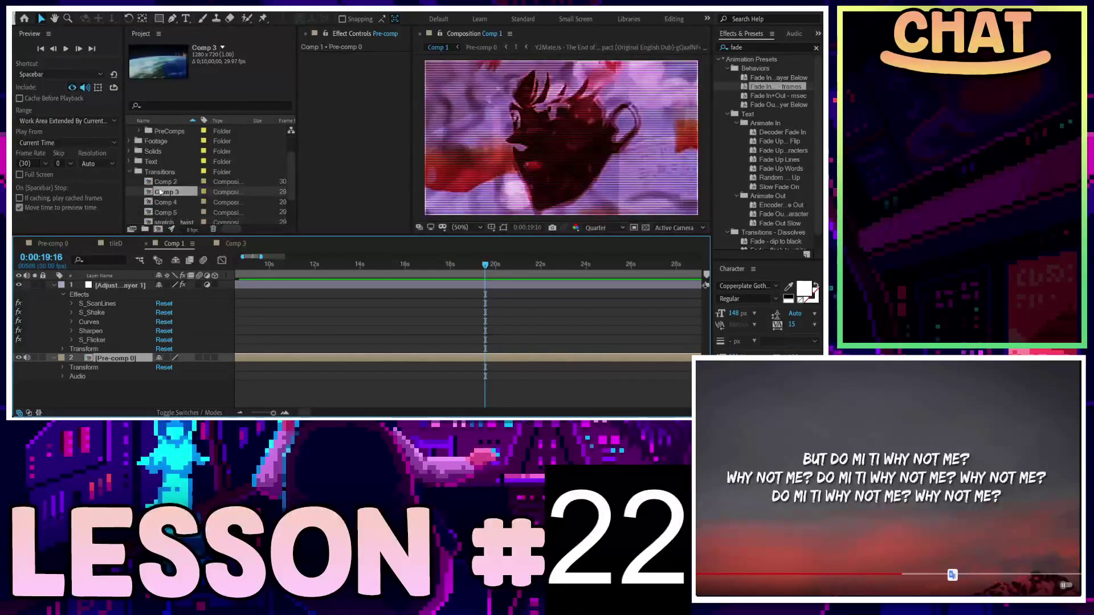
{"action": "scroll", "coordinate": [157, 208], "scroll_direction": "down", "scroll_amount": 2}
{"action": "left_click", "coordinate": [235, 243]}
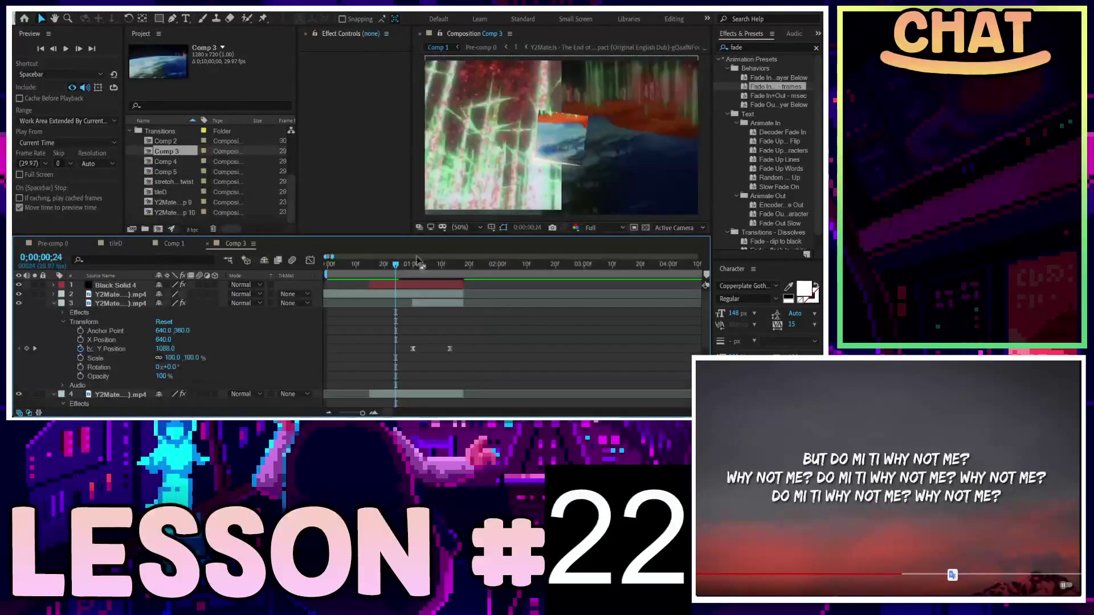
{"action": "left_click", "coordinate": [328, 264]}
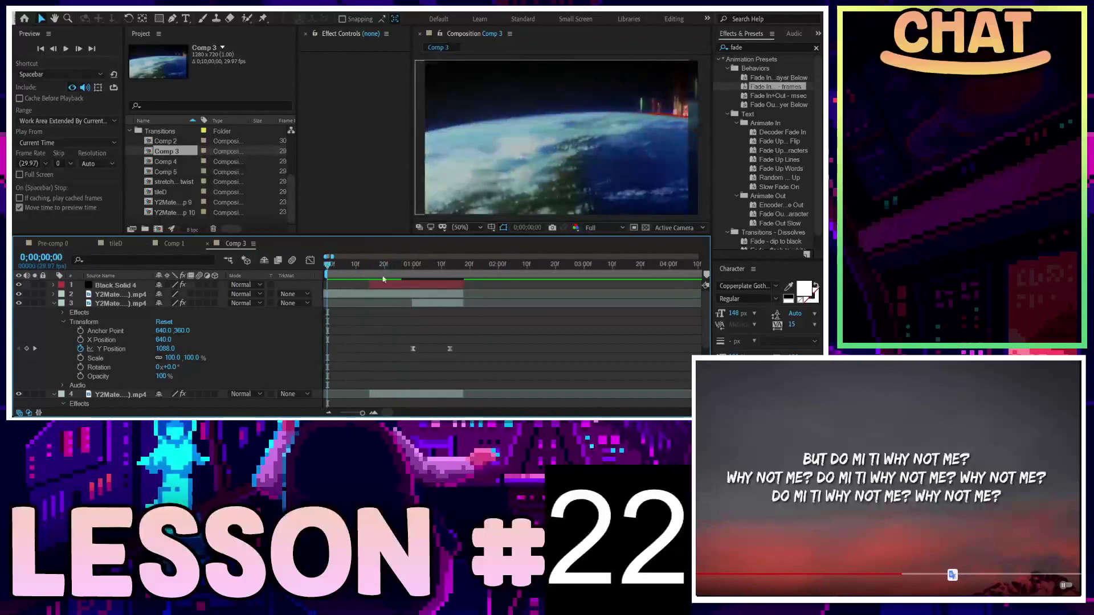
{"action": "left_click", "coordinate": [64, 324]}
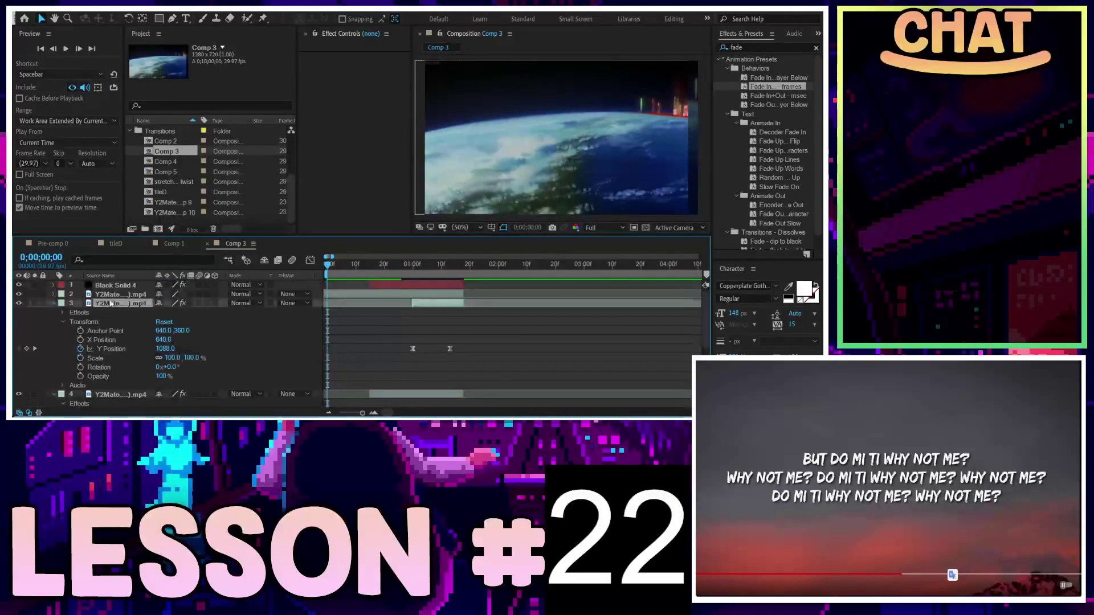
{"action": "scroll", "coordinate": [109, 348], "scroll_direction": "down", "scroll_amount": 5}
{"action": "left_click", "coordinate": [123, 400], "text": "shift"}
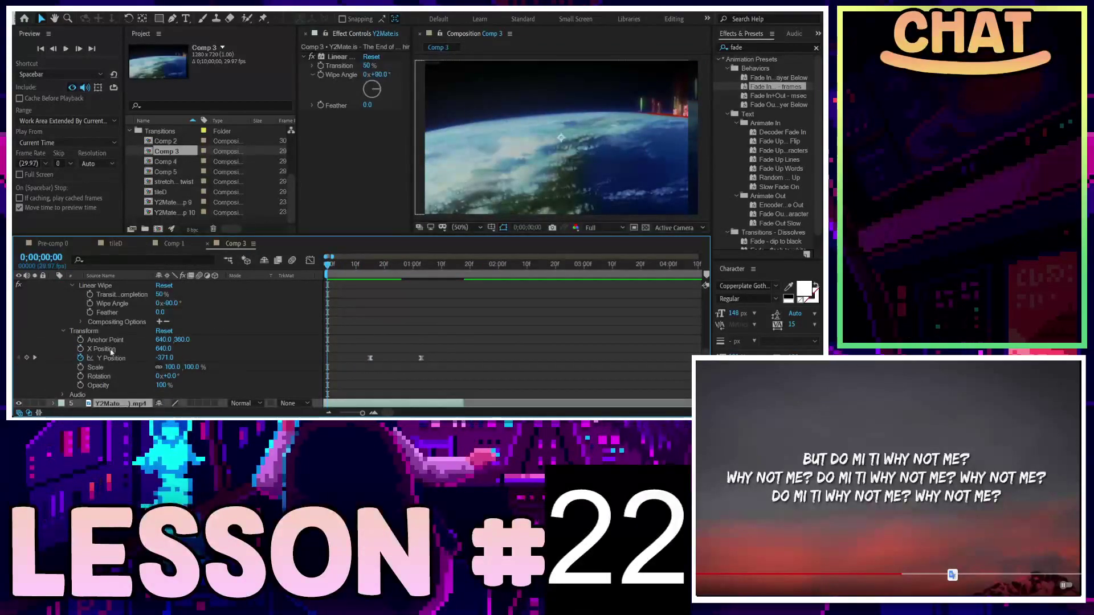
{"action": "key", "text": "e"}
{"action": "key", "text": "e"}
{"action": "left_click", "coordinate": [134, 352]}
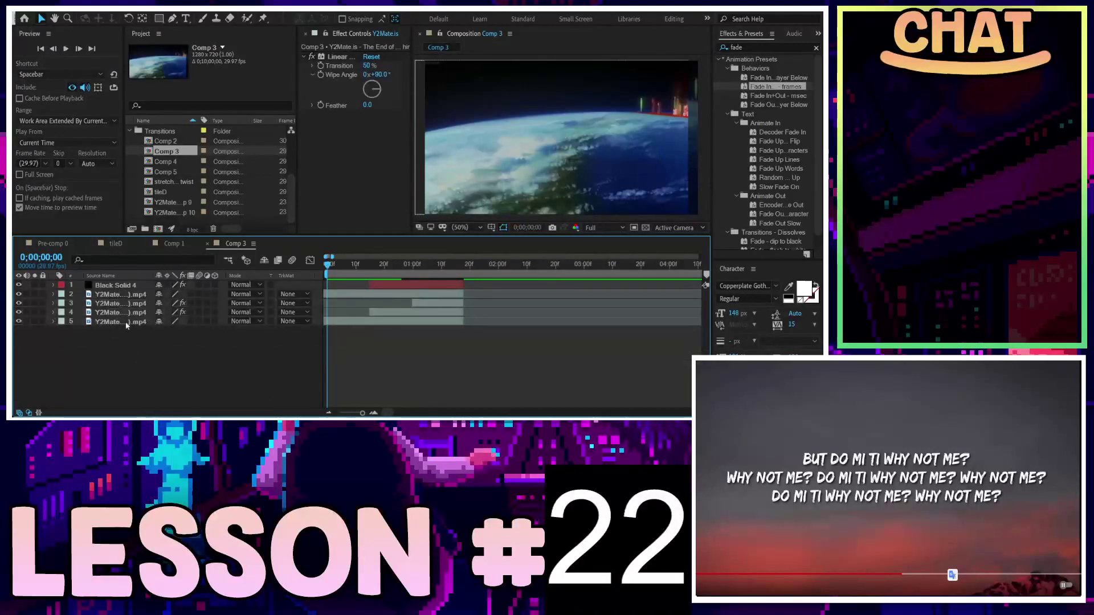
Step: Select all five Comp 3 layers and close the tileD timeline
{"action": "key", "text": "ctrl+a"}
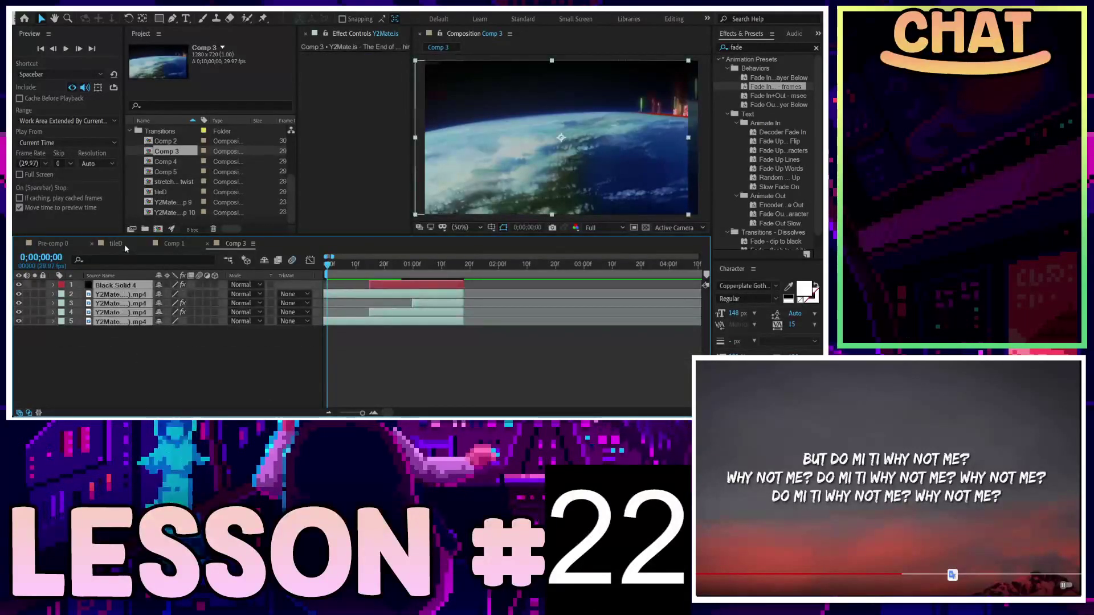
{"action": "left_click", "coordinate": [124, 244]}
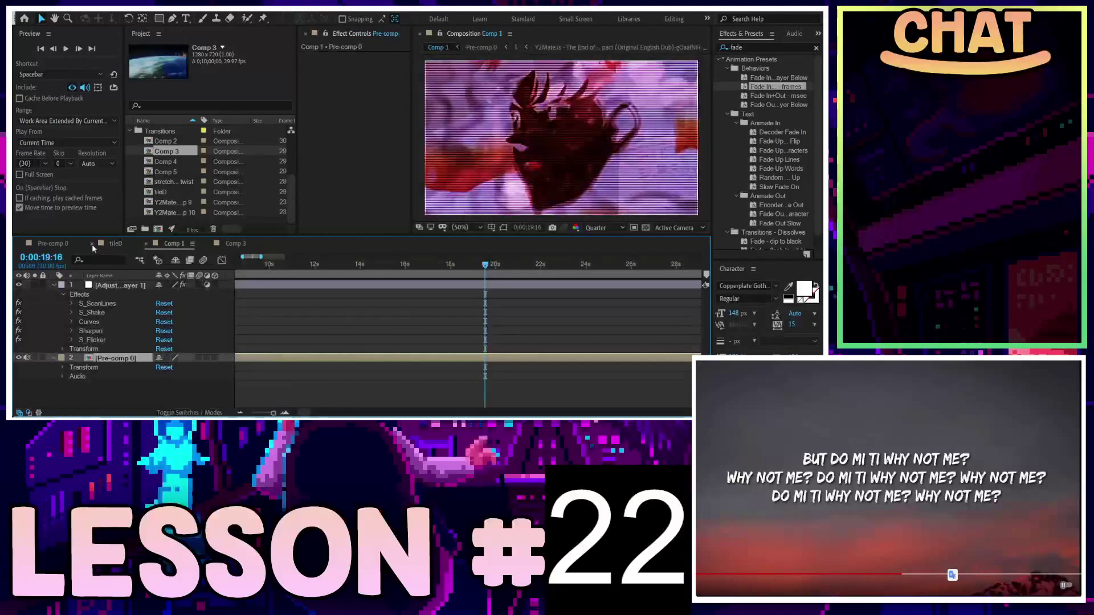
{"action": "left_click", "coordinate": [91, 244]}
Step: Close the Comp 1 timeline and paste the copied layers into Pre-comp 0 above layer 36
{"action": "left_click", "coordinate": [91, 243]}
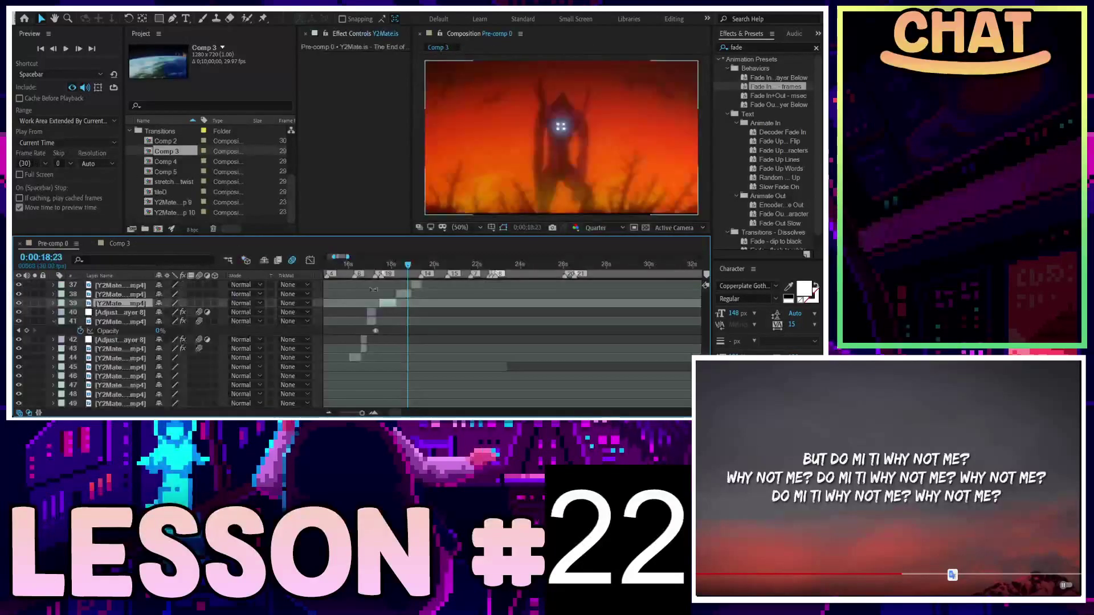
{"action": "scroll", "coordinate": [403, 291], "scroll_direction": "up", "scroll_amount": 2}
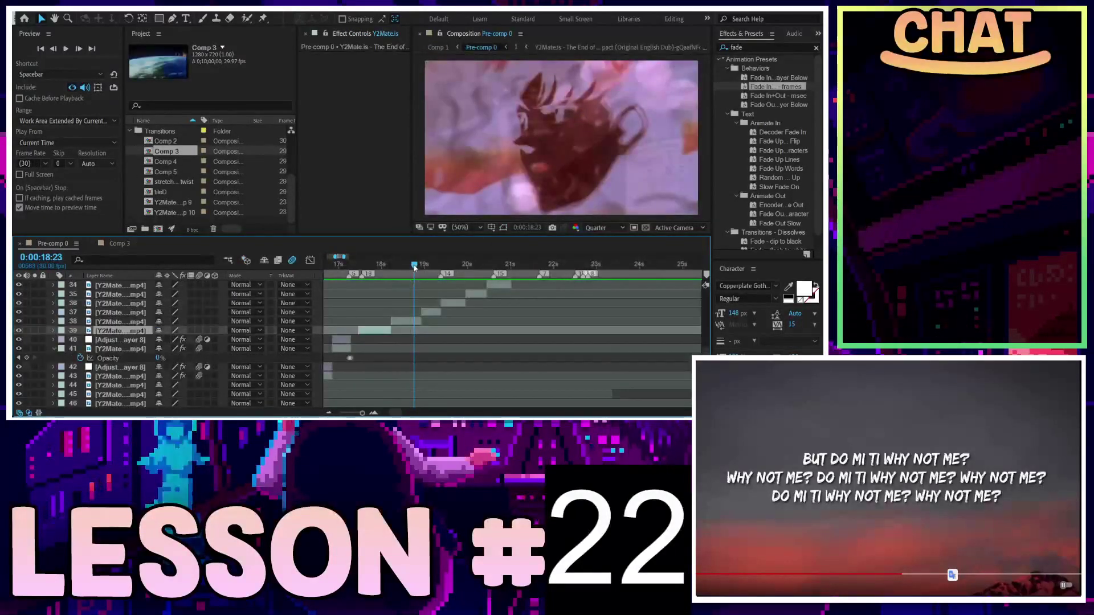
{"action": "left_click_drag", "start_coordinate": [415, 265], "coordinate": [441, 268]}
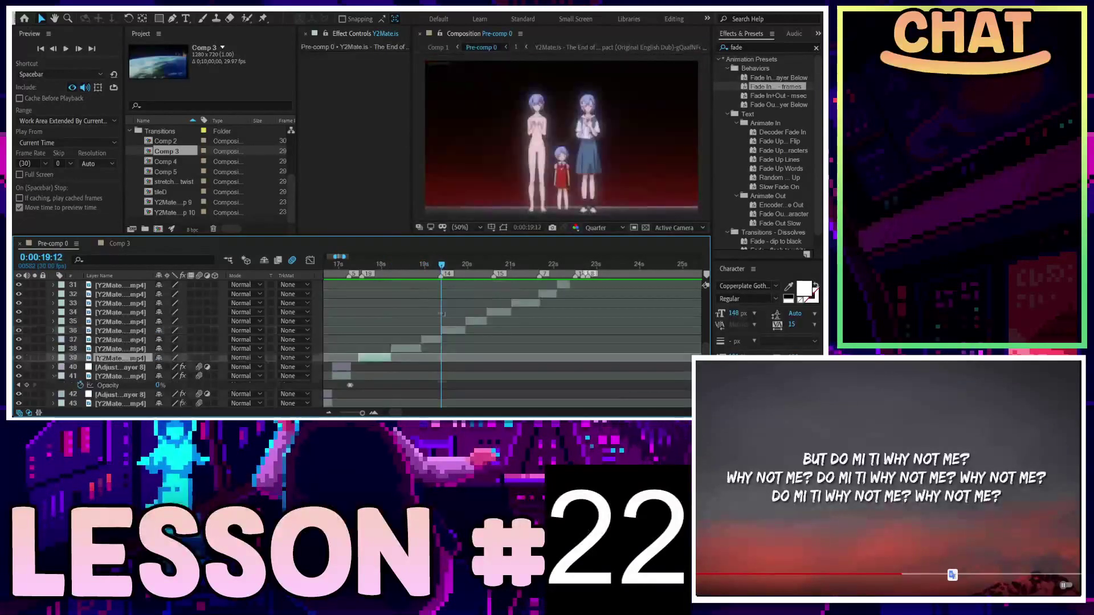
{"action": "scroll", "coordinate": [507, 342], "scroll_direction": "up", "scroll_amount": 1}
{"action": "left_click", "coordinate": [453, 330]}
{"action": "key", "text": "ctrl+v"}
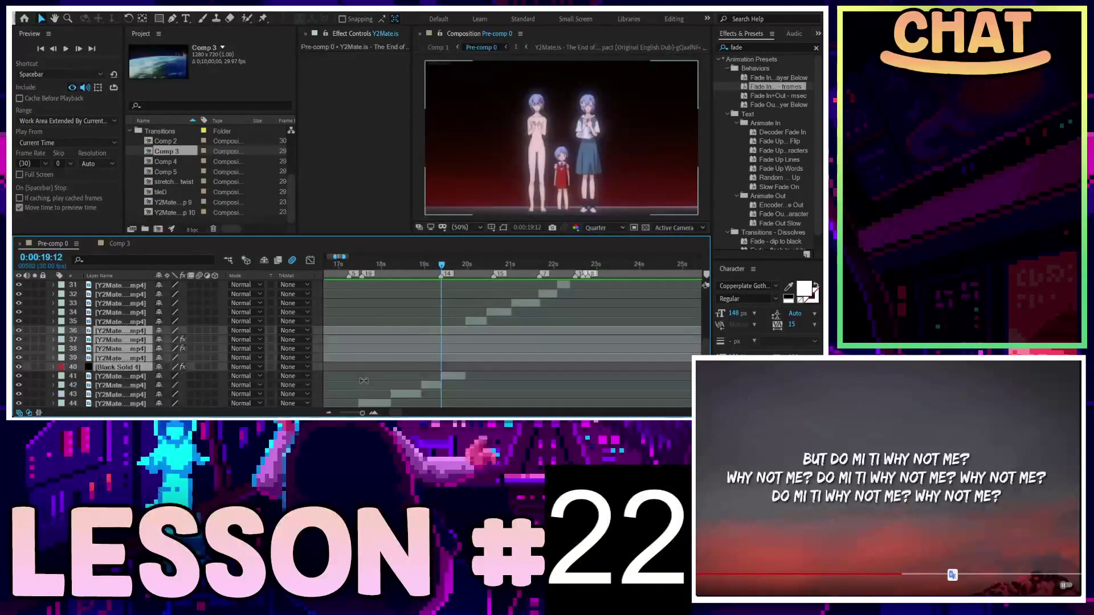
Step: Align the pasted layers to start at 0:00:19:12, zooming the timeline to nudge them later
{"action": "key", "text": "minus"}
{"action": "key", "text": "minus"}
{"action": "key", "text": "minus"}
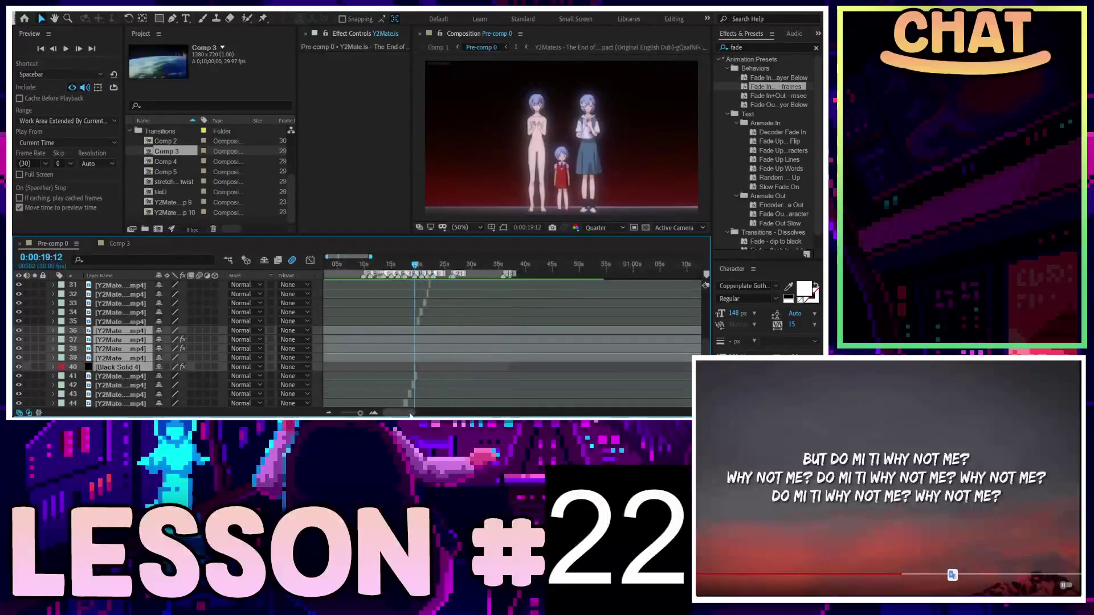
{"action": "left_click_drag", "start_coordinate": [331, 335], "coordinate": [434, 335]}
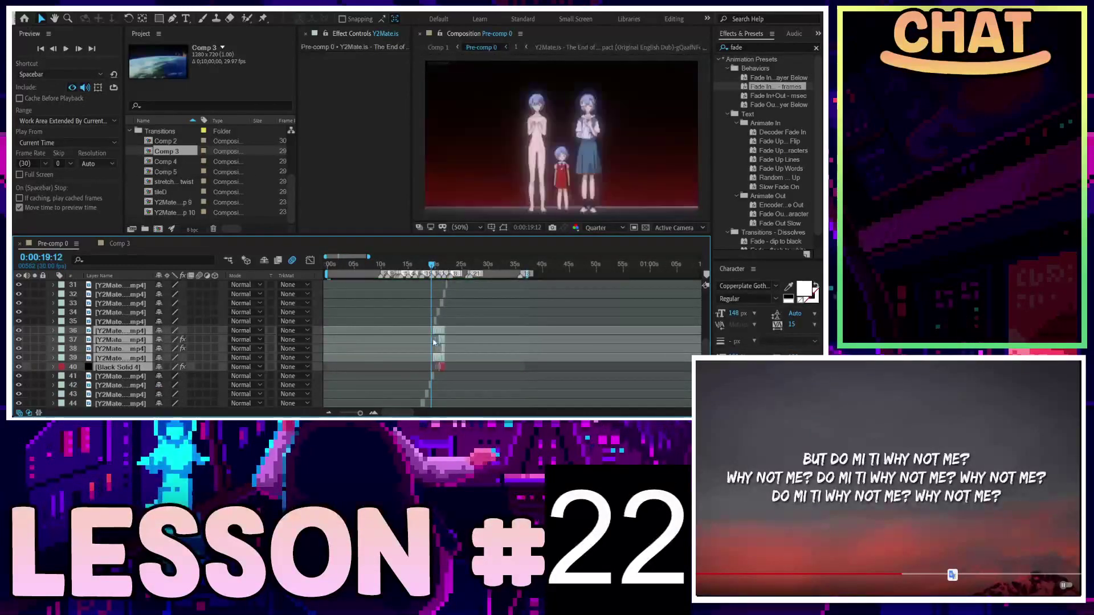
{"action": "key", "text": "equal"}
{"action": "key", "text": "equal"}
{"action": "key", "text": "equal"}
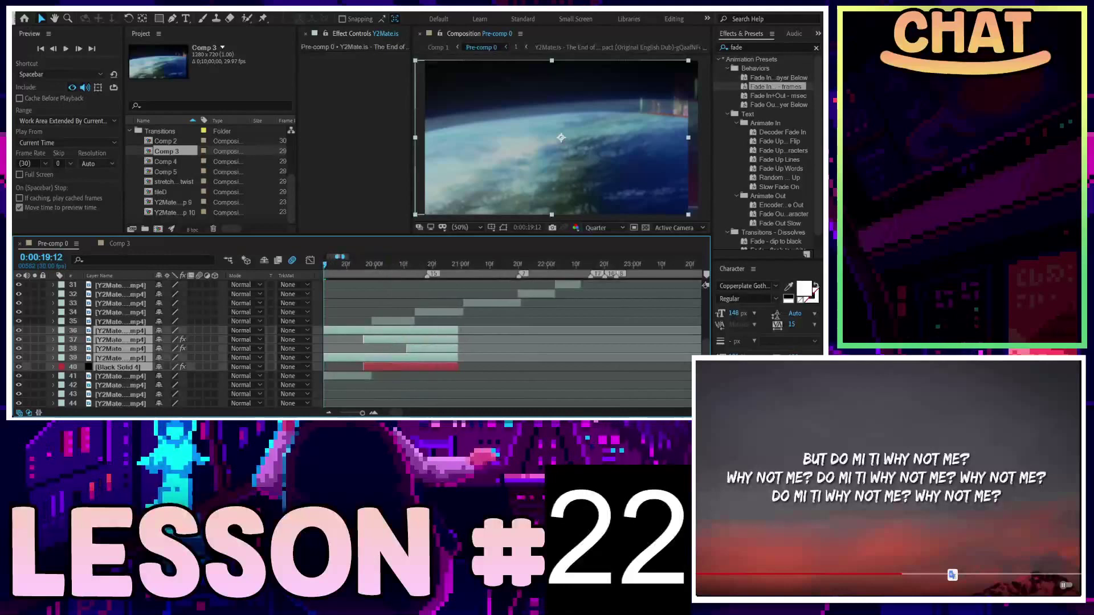
{"action": "key", "text": "equal"}
{"action": "key", "text": "equal"}
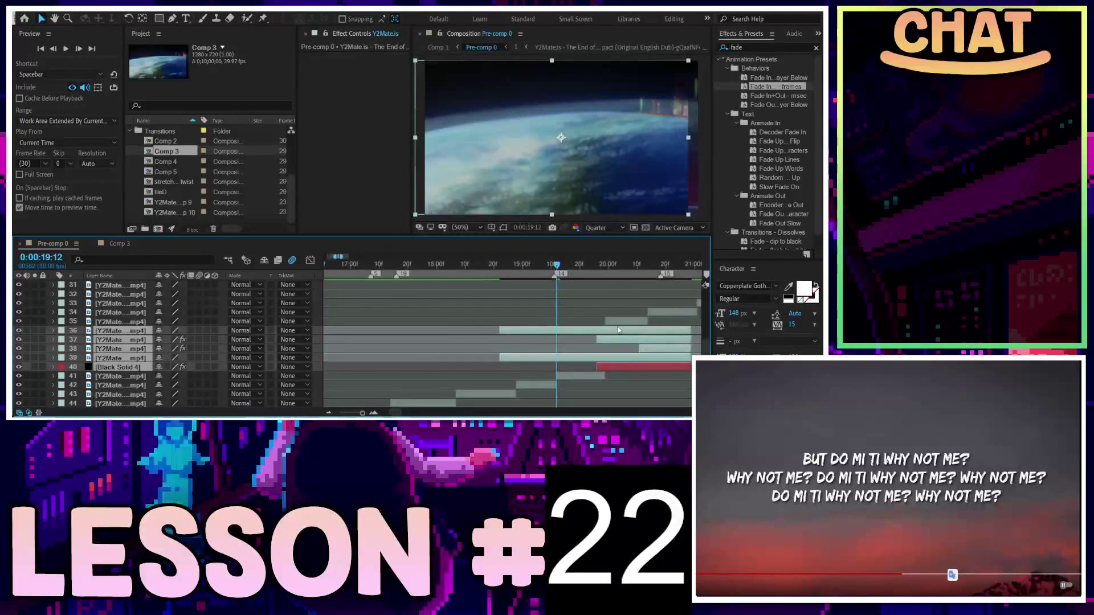
{"action": "key", "text": "equal"}
{"action": "left_click_drag", "start_coordinate": [586, 336], "coordinate": [559, 338]}
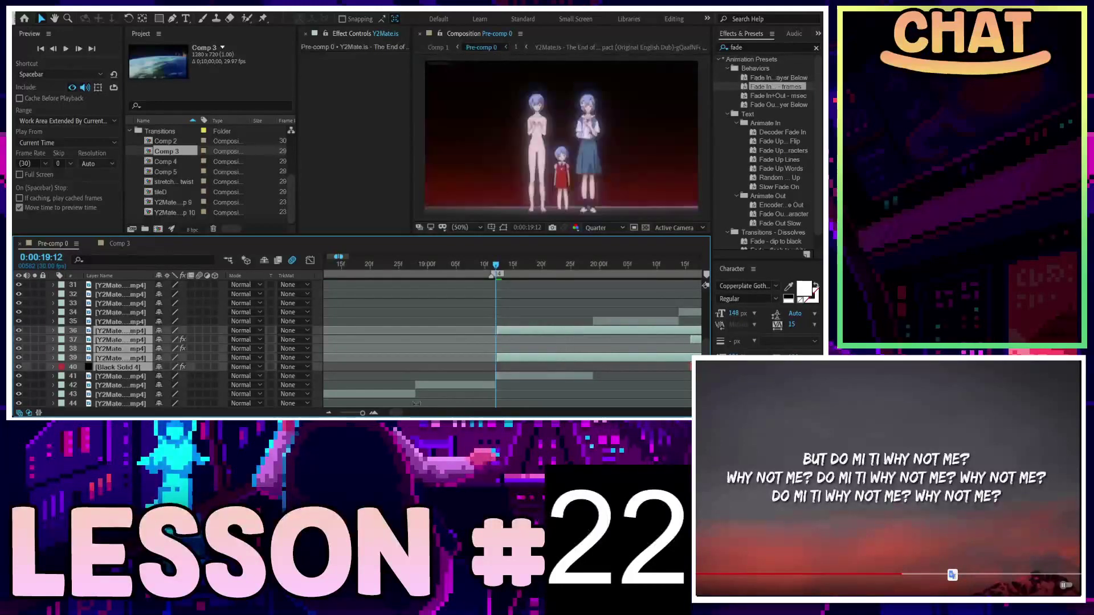
{"action": "scroll", "coordinate": [506, 373], "scroll_direction": "right", "scroll_amount": 4}
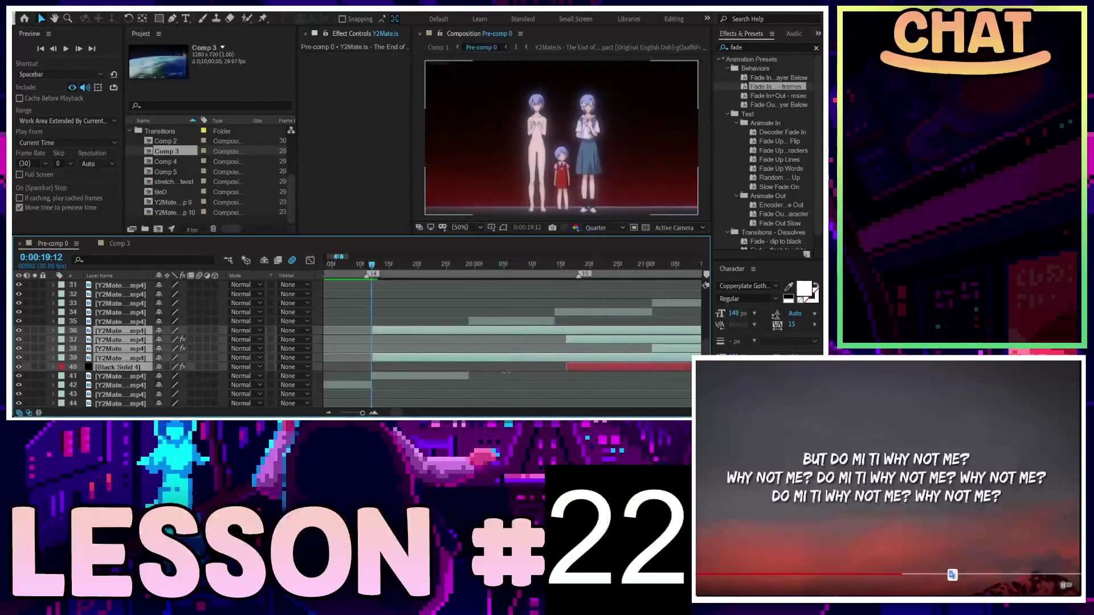
Step: Rename layer 41 to '1' and duplicate it as layer 3
{"action": "left_click", "coordinate": [453, 377]}
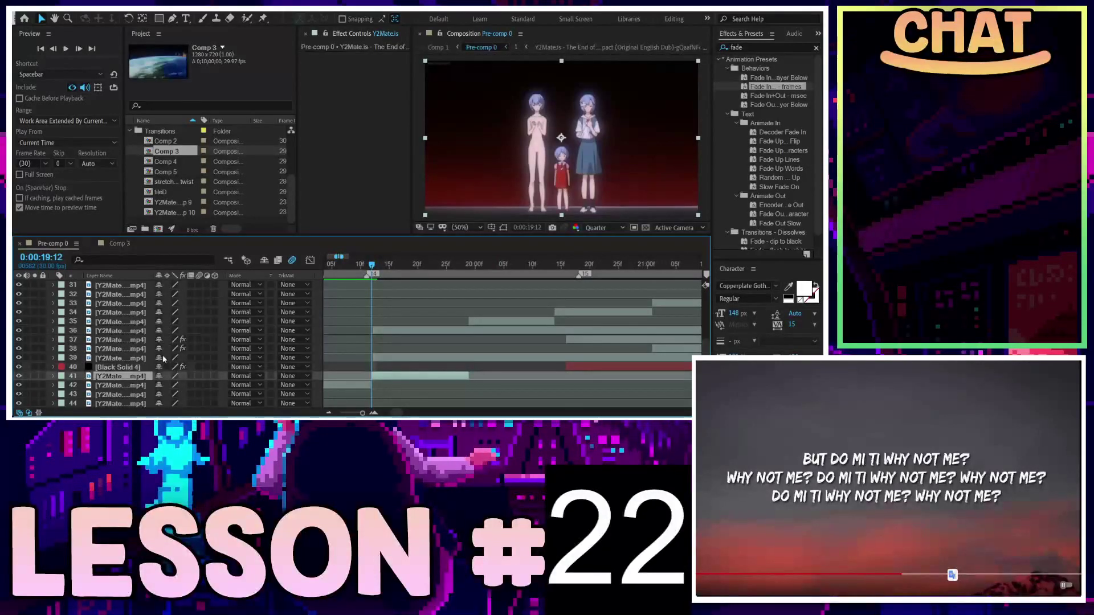
{"action": "key", "text": "Return"}
{"action": "type", "text": "1"}
{"action": "key", "text": "Return"}
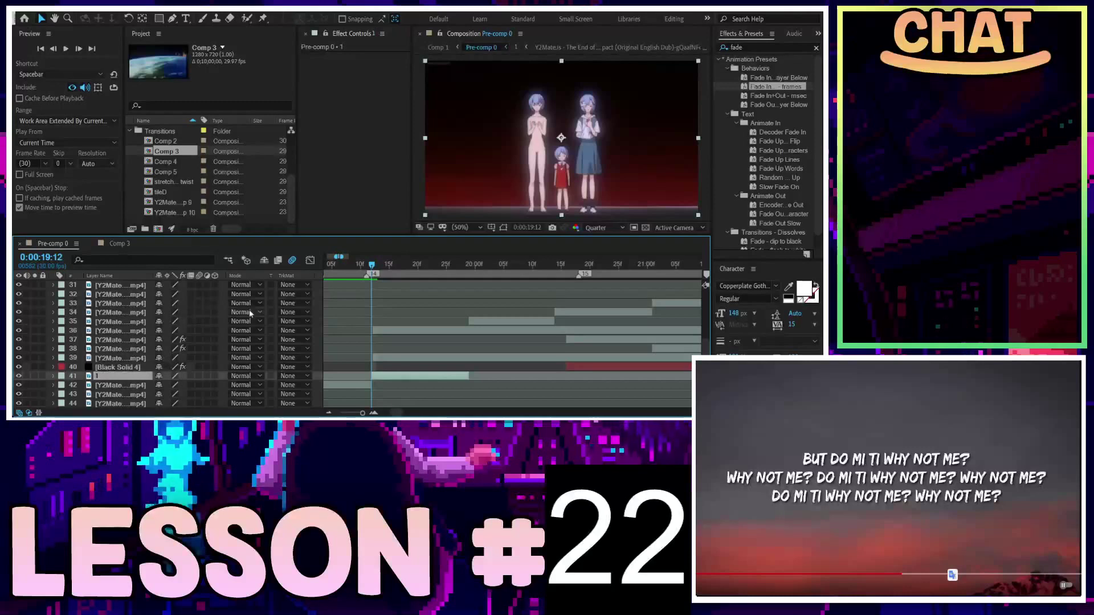
{"action": "key", "text": "ctrl+d"}
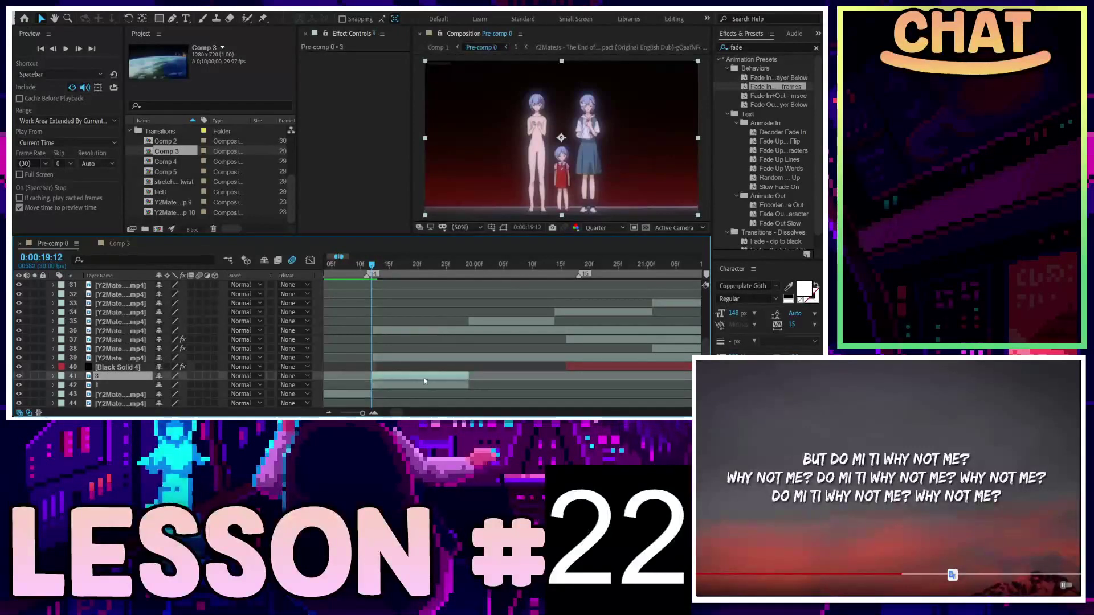
Step: Inspect layer 39's properties and select the layers named 3 and 1
{"action": "scroll", "coordinate": [483, 352], "scroll_direction": "down", "scroll_amount": 1}
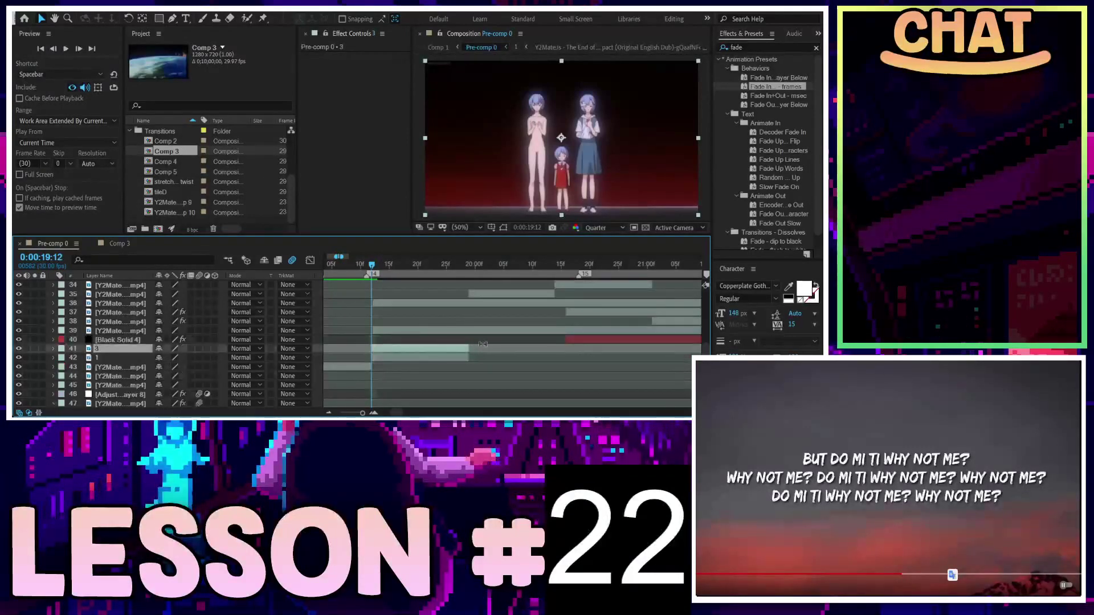
{"action": "left_click", "coordinate": [495, 334]}
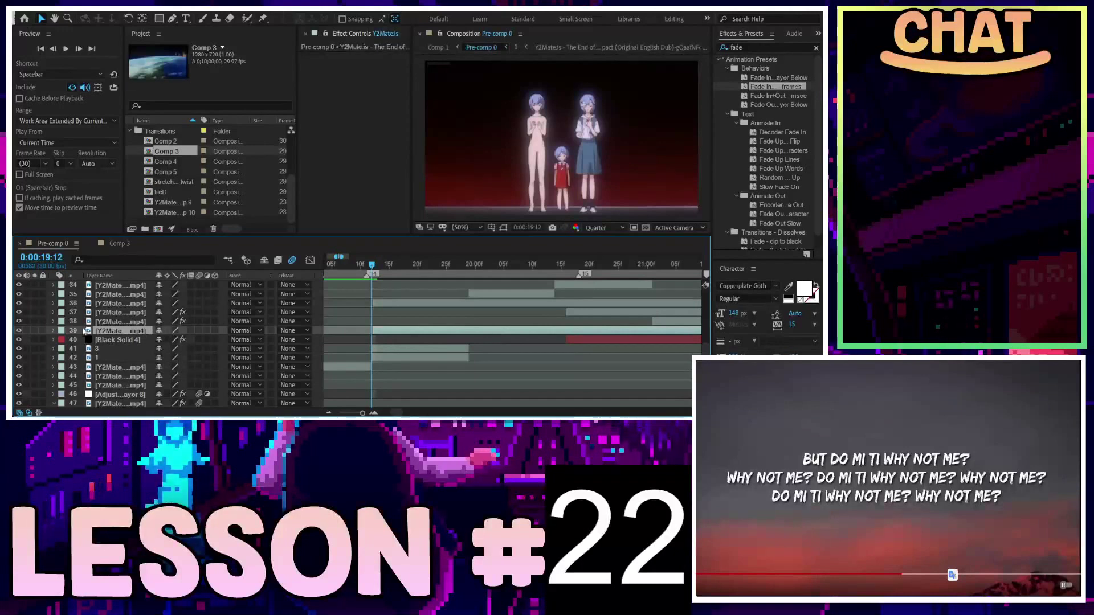
{"action": "left_click", "coordinate": [54, 331]}
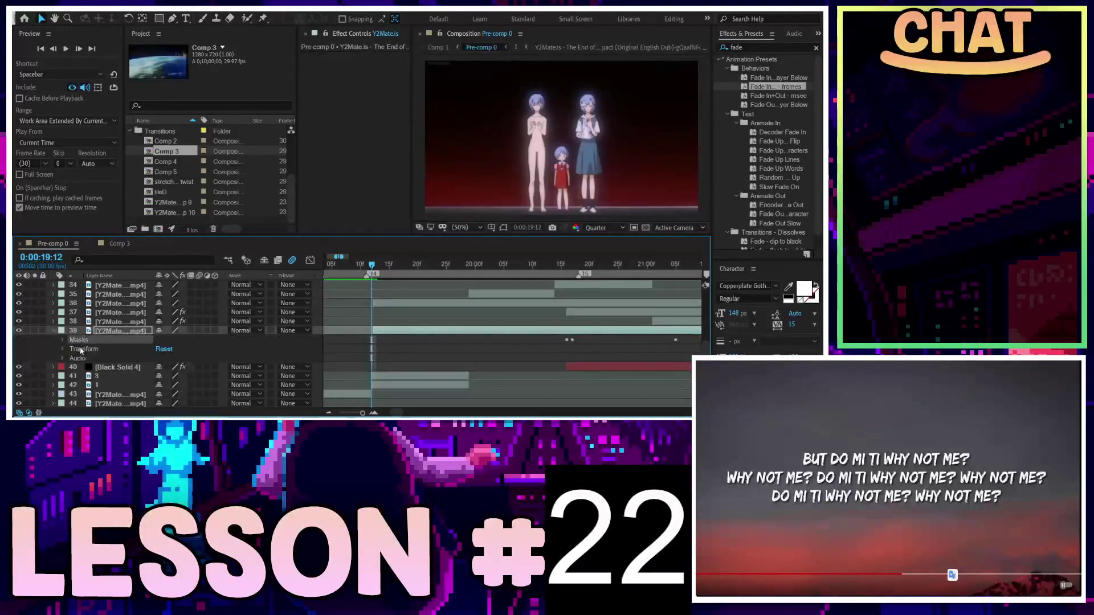
{"action": "left_click", "coordinate": [413, 377]}
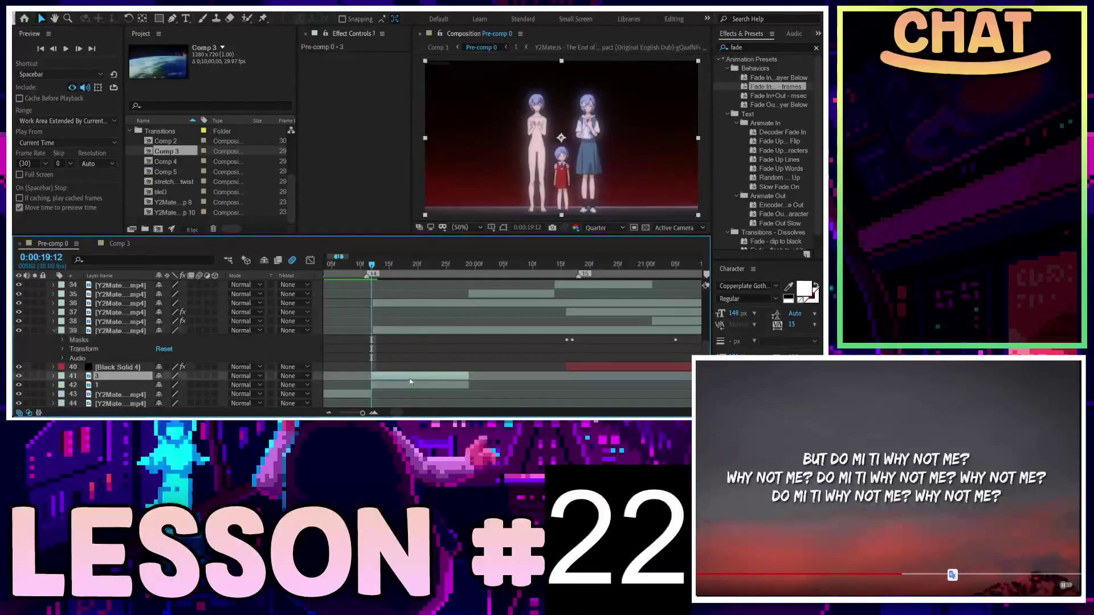
{"action": "left_click", "coordinate": [413, 386]}
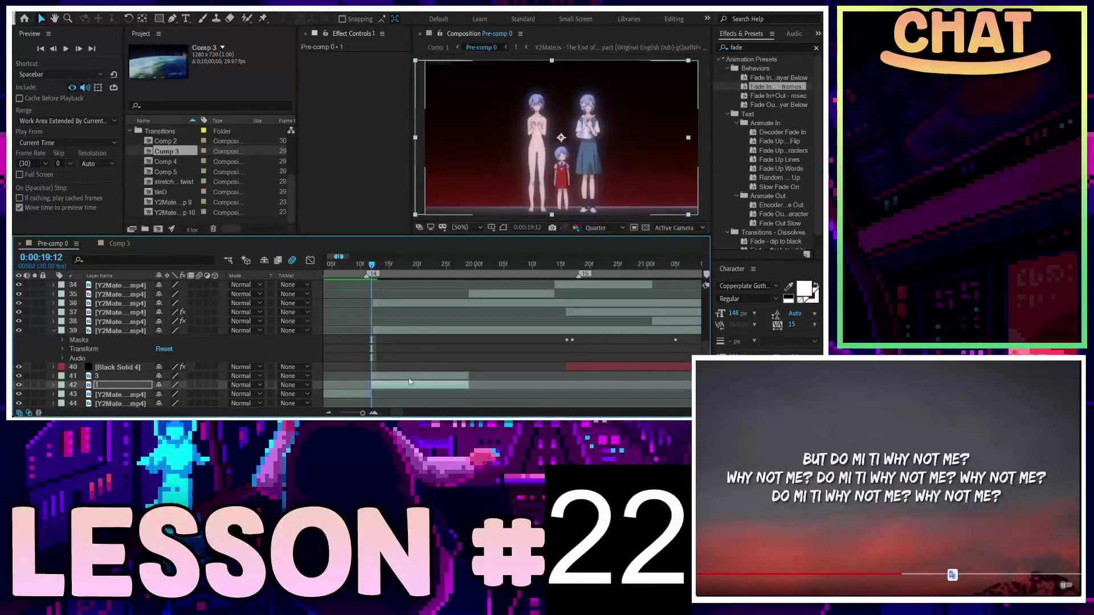
{"action": "type", "text": "1"}
{"action": "key", "text": "ctrl+Up"}
Step: Inspect layer 36's Transform properties and reselect layer 36
{"action": "left_click", "coordinate": [435, 334]}
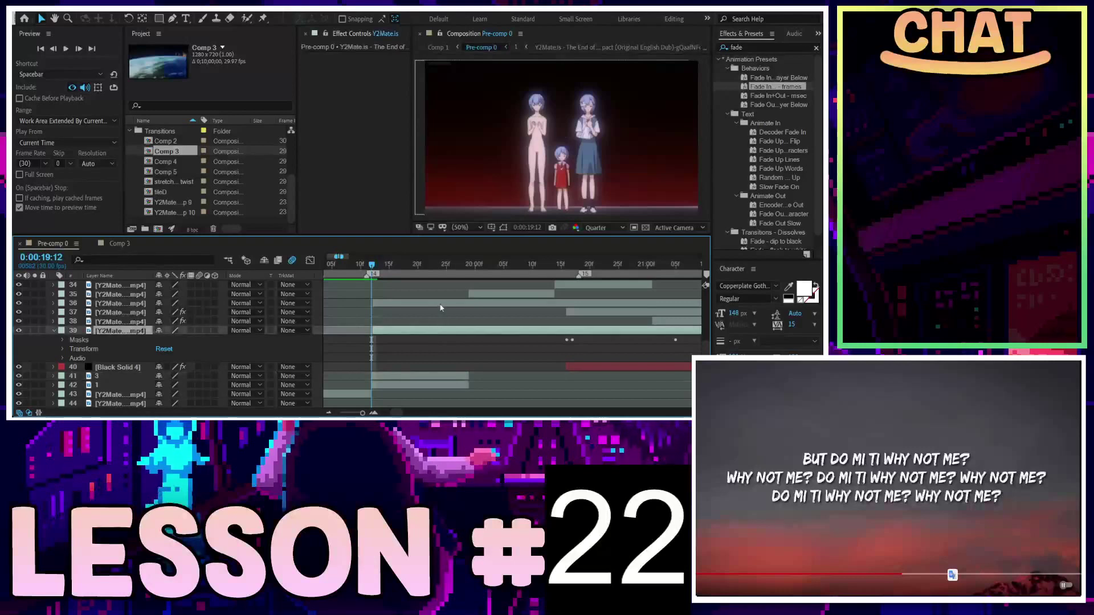
{"action": "left_click", "coordinate": [390, 306]}
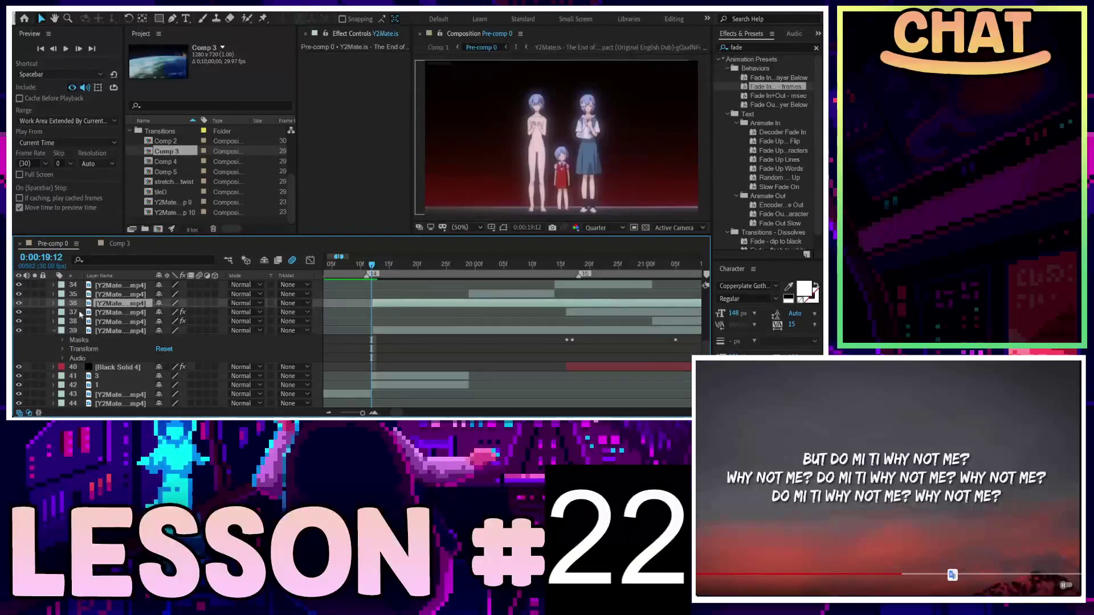
{"action": "left_click", "coordinate": [54, 303]}
{"action": "left_click", "coordinate": [137, 314]}
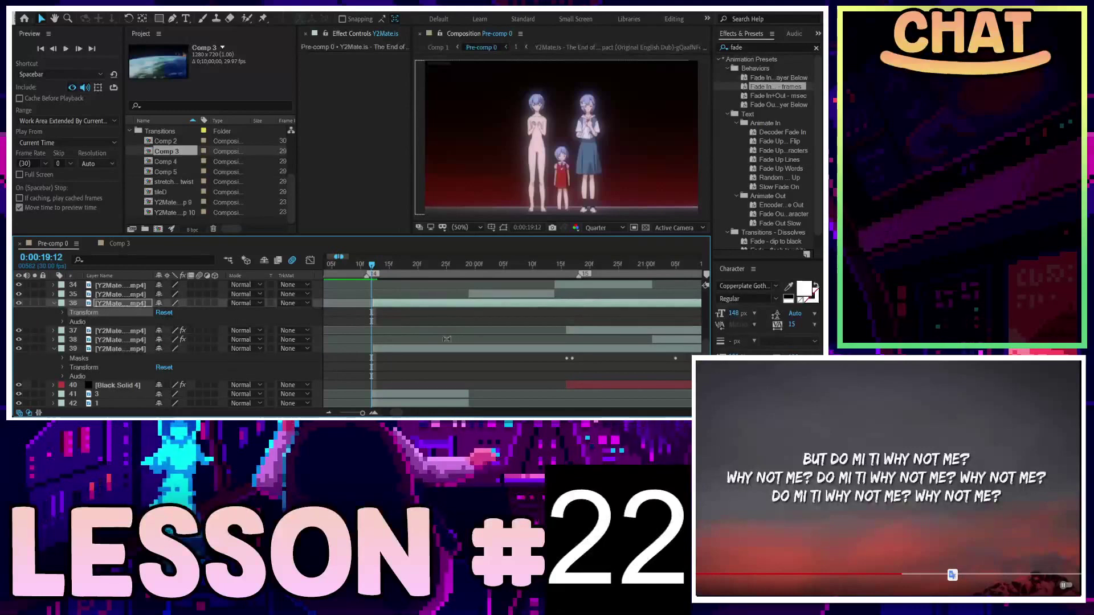
{"action": "scroll", "coordinate": [438, 344], "scroll_direction": "down", "scroll_amount": 3}
{"action": "left_click", "coordinate": [423, 369]}
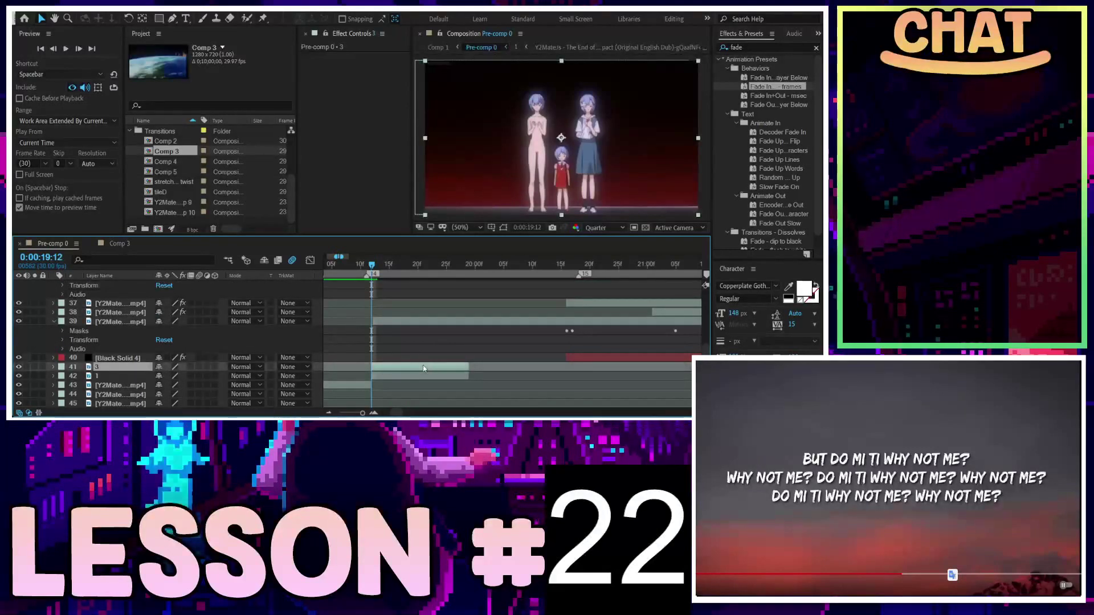
{"action": "left_click", "coordinate": [498, 345]}
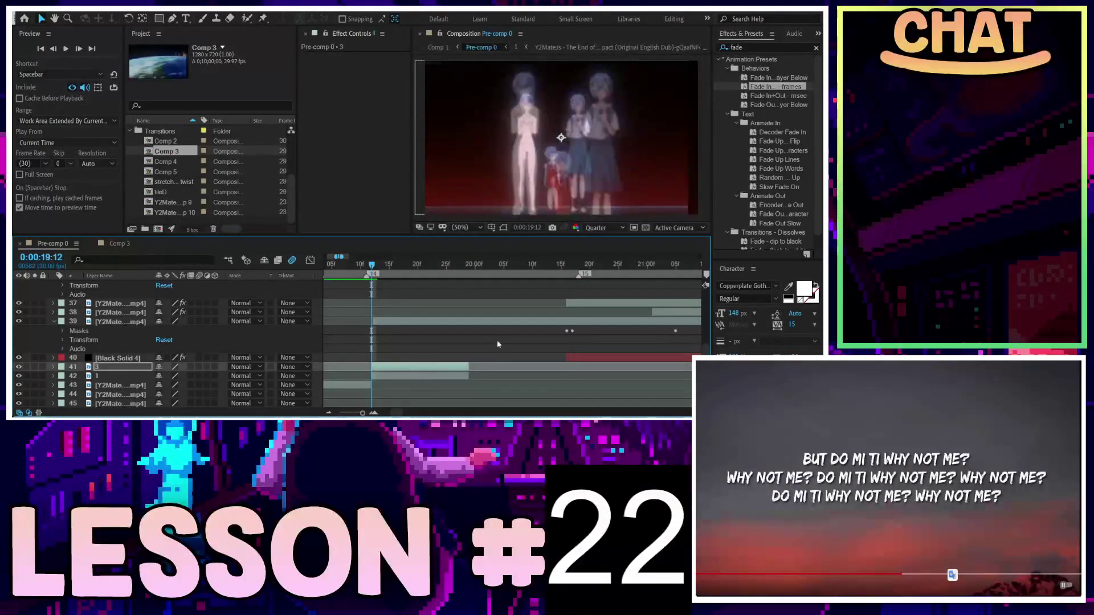
{"action": "scroll", "coordinate": [498, 344], "scroll_direction": "up", "scroll_amount": 3}
{"action": "left_click", "coordinate": [421, 303]}
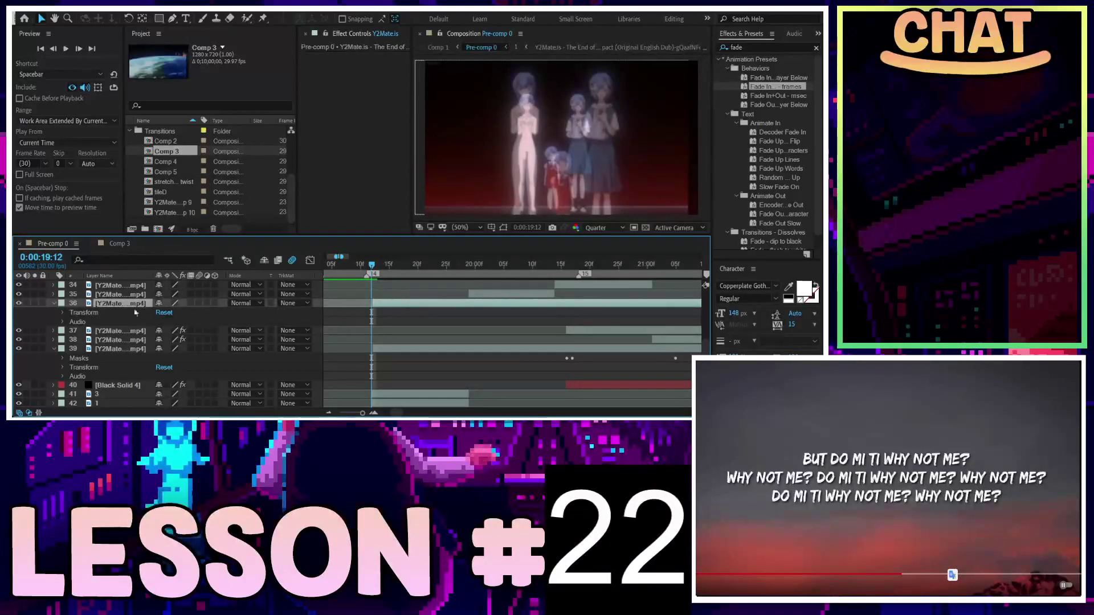
{"action": "scroll", "coordinate": [605, 358], "scroll_direction": "down", "scroll_amount": 4}
{"action": "scroll", "coordinate": [608, 354], "scroll_direction": "up", "scroll_amount": 2}
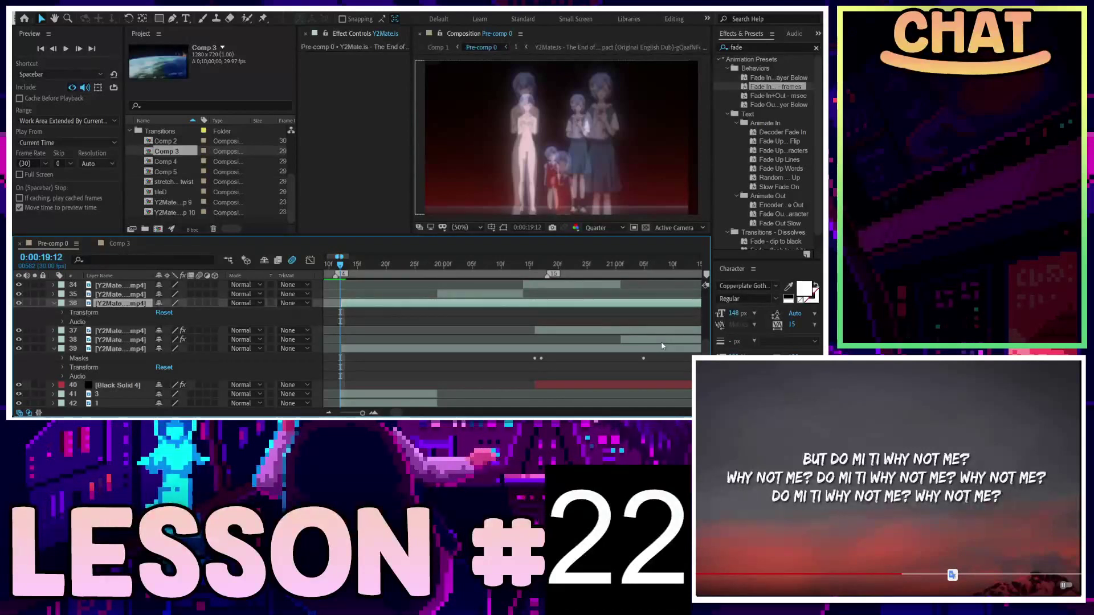
Step: Check layer 38's Linear Wipe, then delete the extra Y2Mate clip layers 39 and 36
{"action": "left_click", "coordinate": [662, 341]}
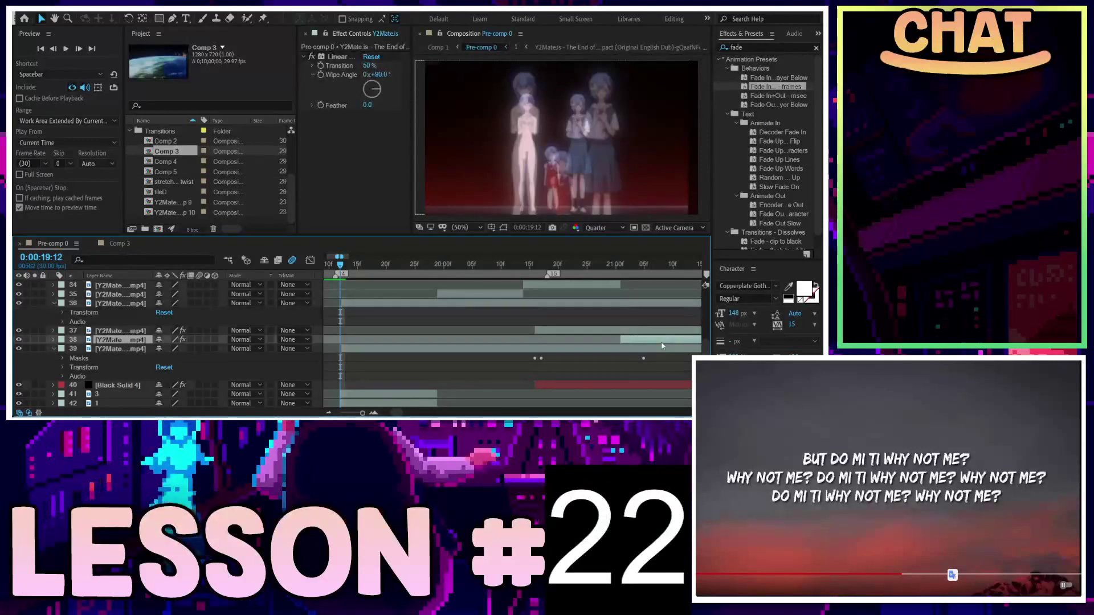
{"action": "scroll", "coordinate": [587, 336], "scroll_direction": "down", "scroll_amount": 2}
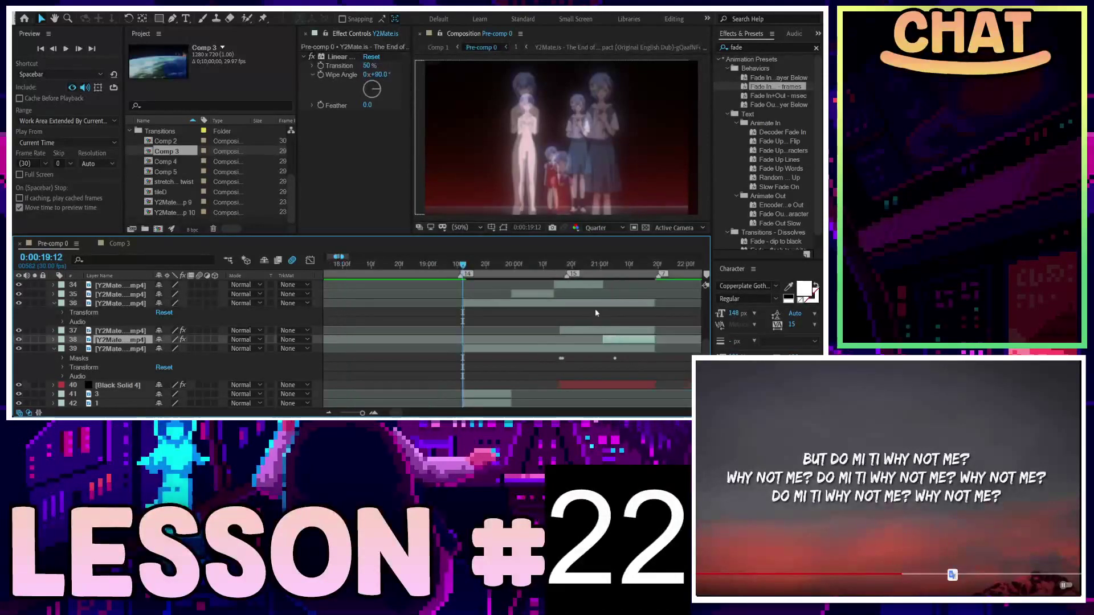
{"action": "left_click", "coordinate": [596, 307]}
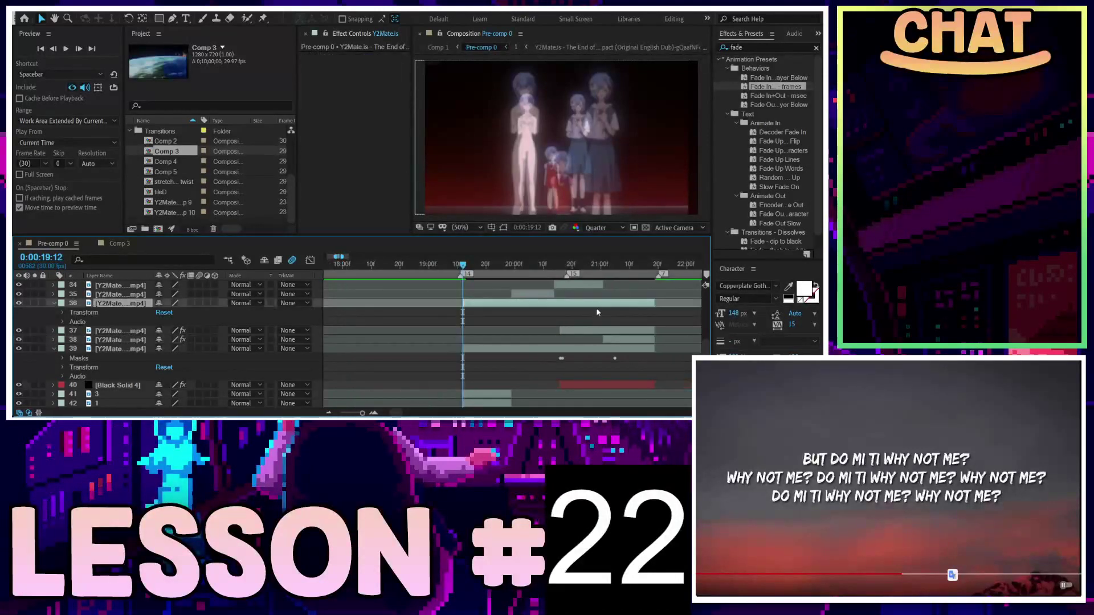
{"action": "left_click", "coordinate": [603, 350], "text": "shift"}
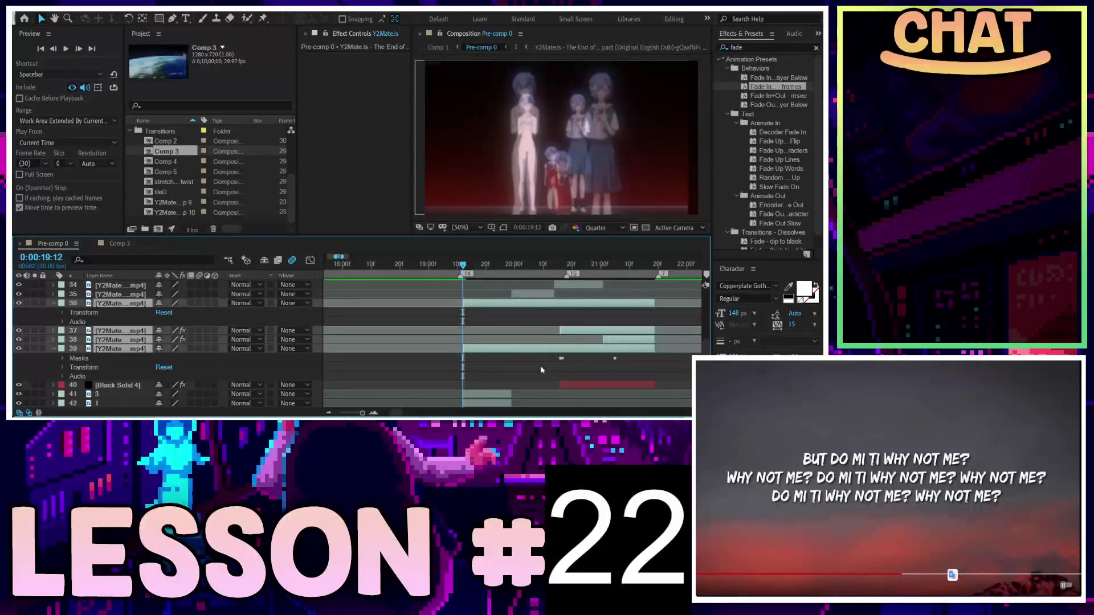
{"action": "left_click", "coordinate": [544, 349]}
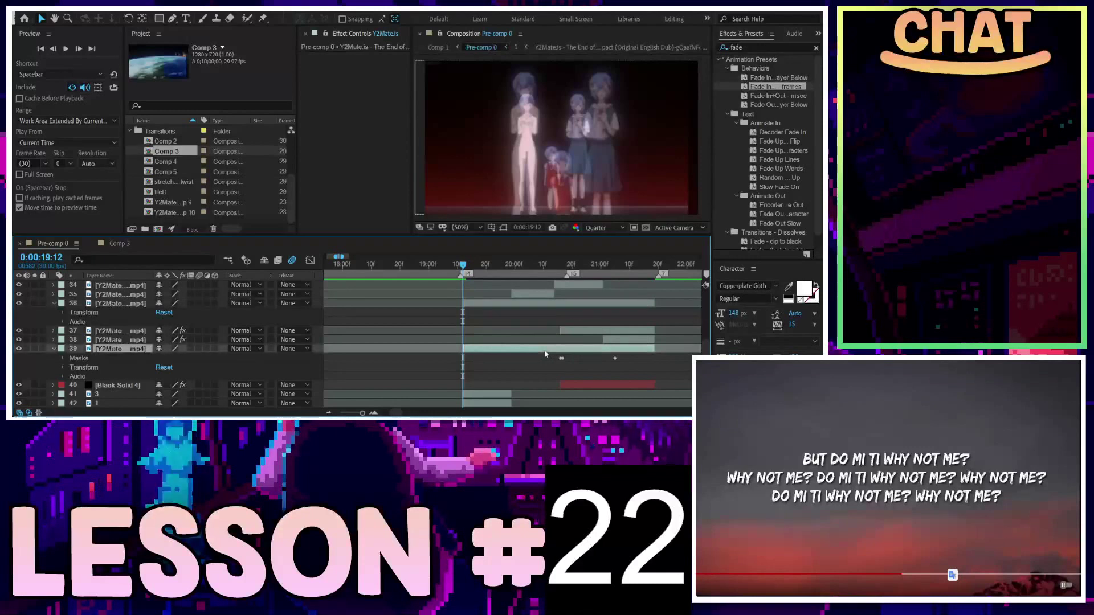
{"action": "key", "text": "Delete"}
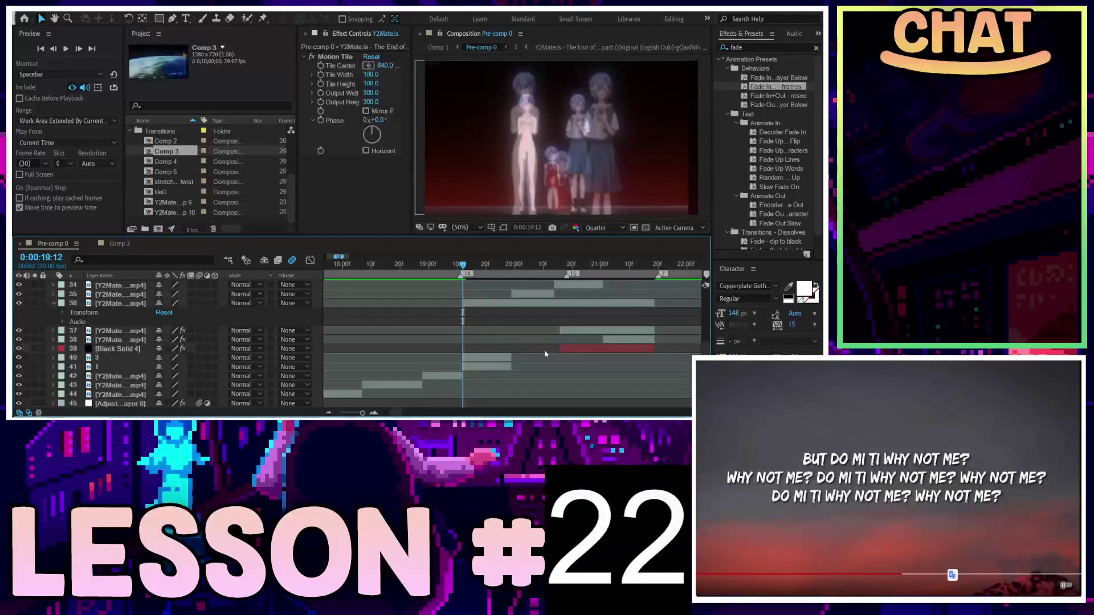
{"action": "left_click", "coordinate": [566, 349]}
{"action": "left_click", "coordinate": [556, 303]}
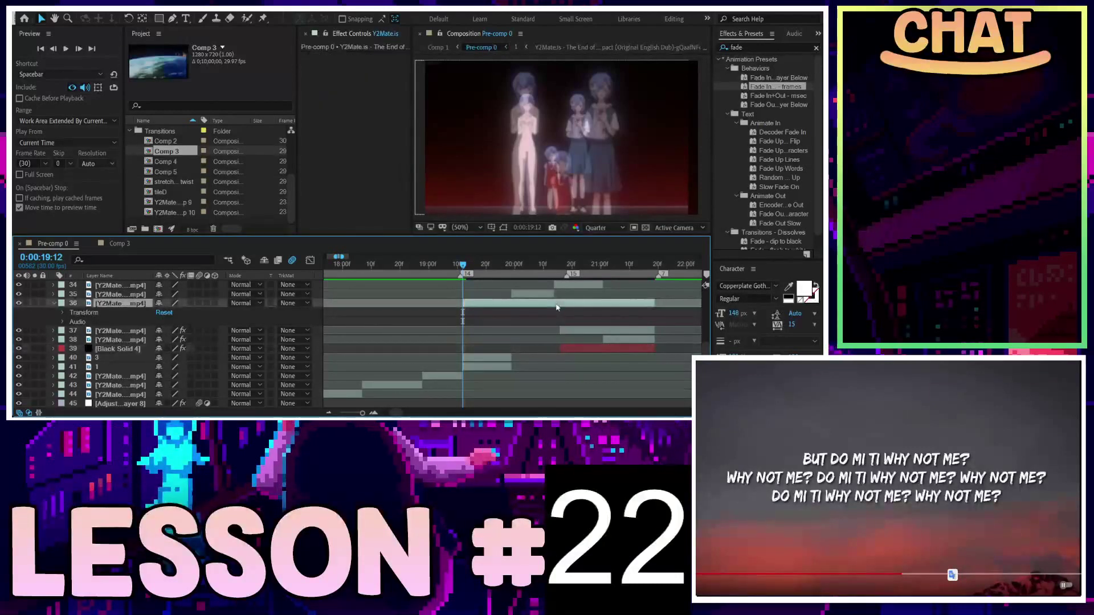
{"action": "key", "text": "Delete"}
{"action": "left_click", "coordinate": [552, 324]}
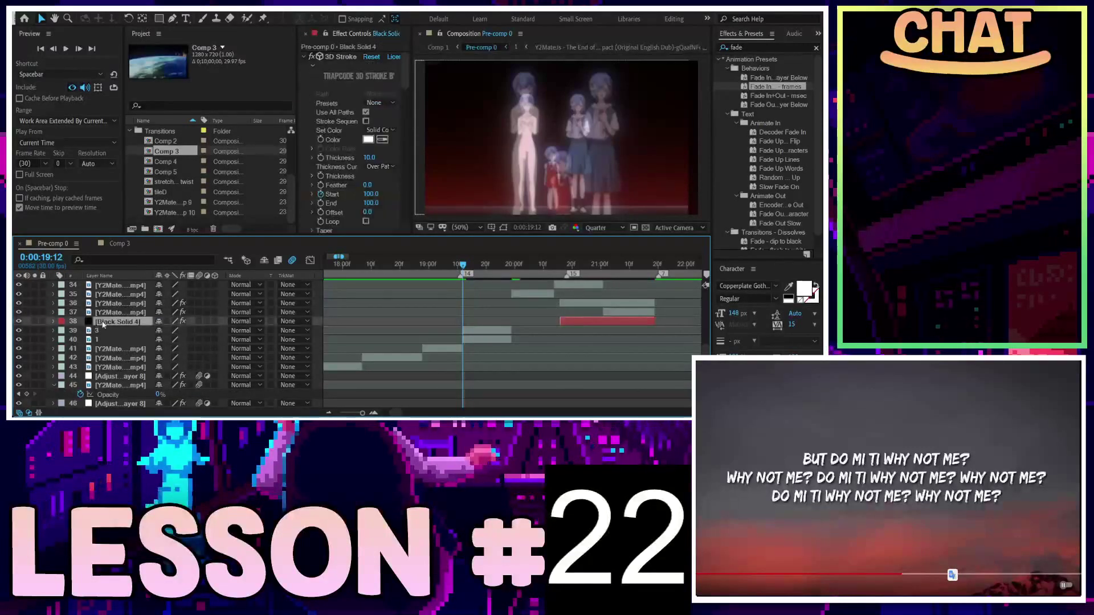
Step: Move Black Solid 4 below layers 3 and 1 and align its start to 19:12
{"action": "key", "text": "ctrl+bracketleft"}
{"action": "key", "text": "ctrl+bracketleft"}
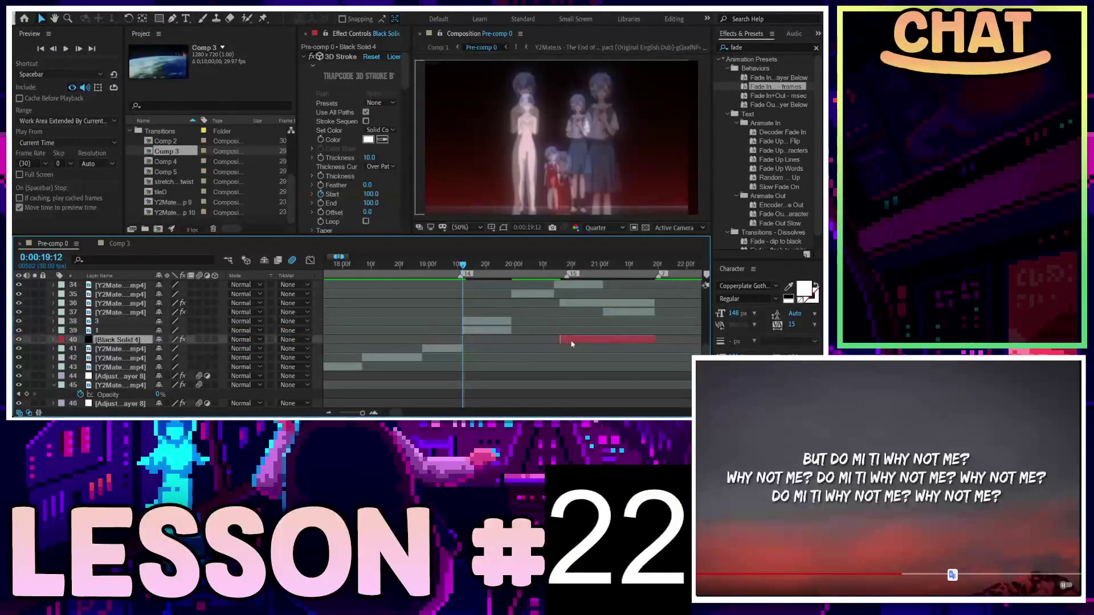
{"action": "left_click_drag", "start_coordinate": [572, 341], "coordinate": [495, 344]}
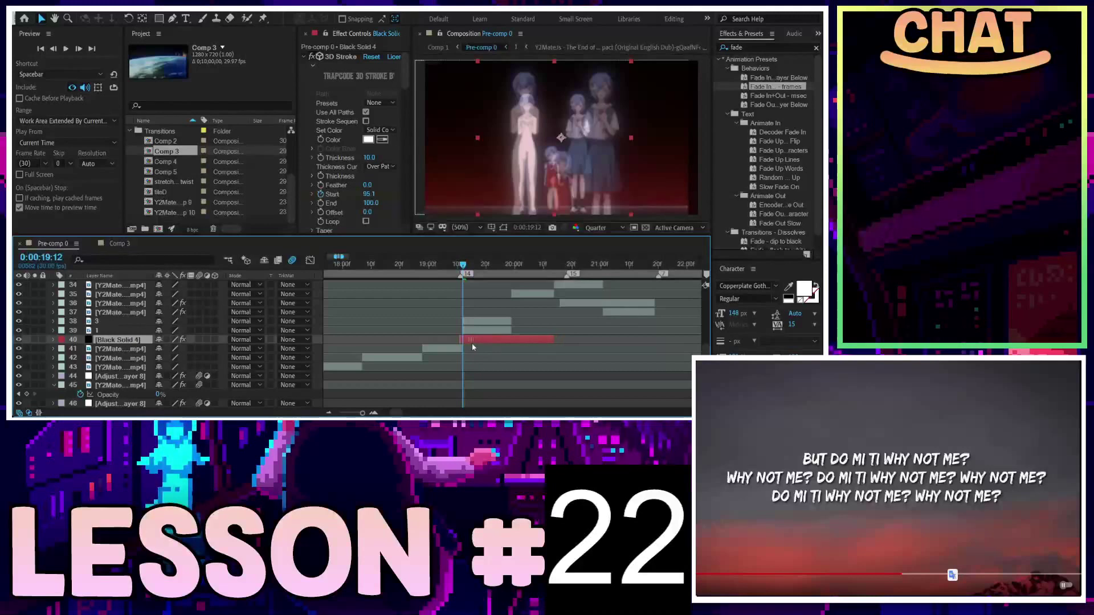
{"action": "left_click_drag", "start_coordinate": [473, 347], "coordinate": [513, 342]}
Step: Expand layer 3 to check its transform values, then collapse it
{"action": "scroll", "coordinate": [494, 321], "scroll_direction": "up", "scroll_amount": 2}
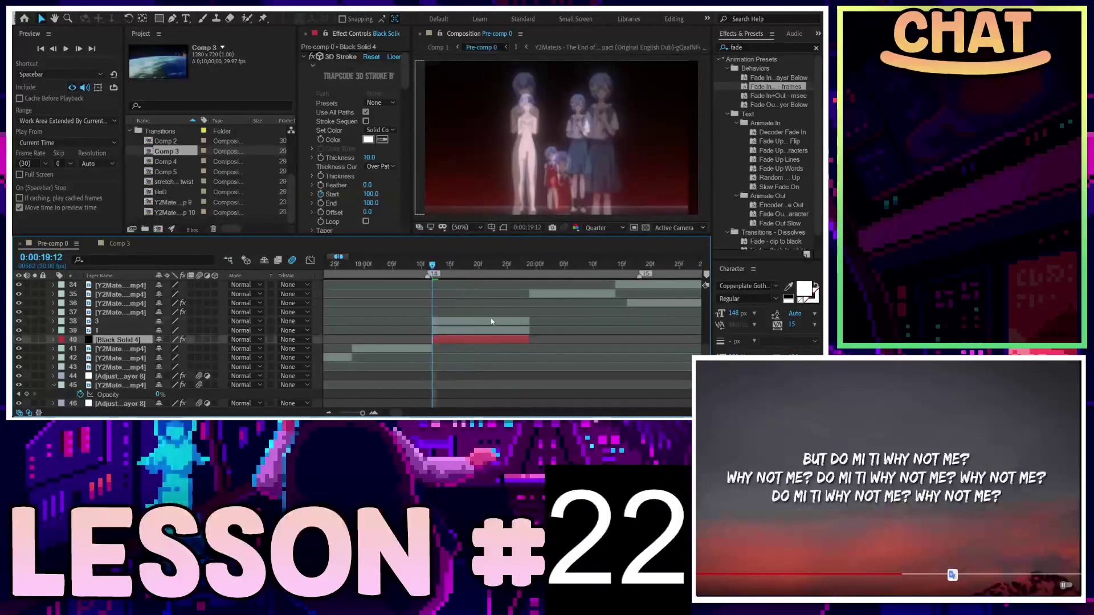
{"action": "left_click", "coordinate": [494, 321]}
{"action": "left_click", "coordinate": [53, 321]}
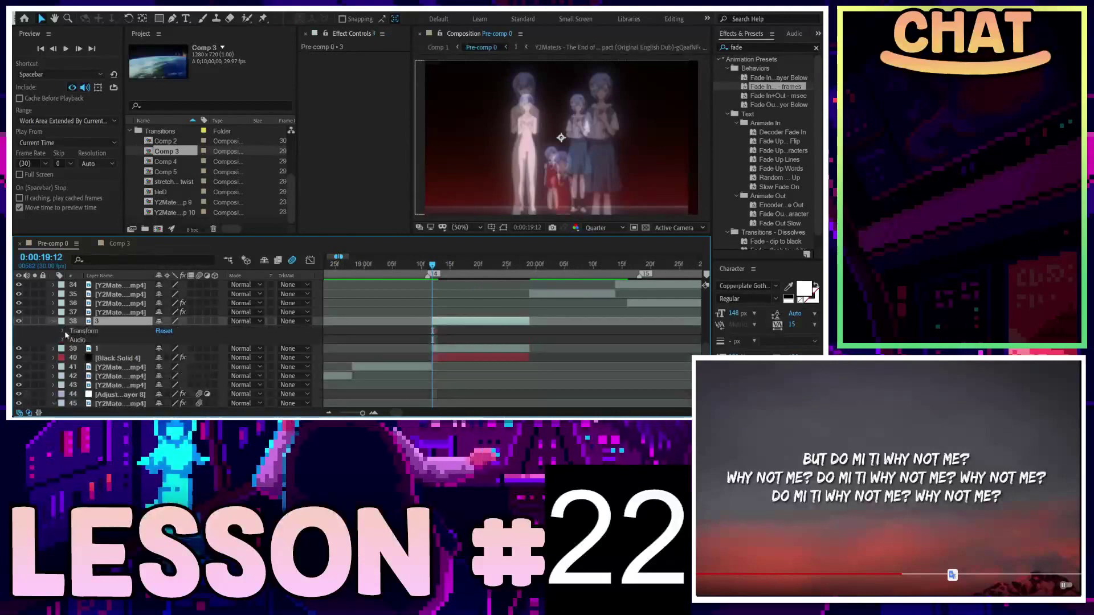
{"action": "left_click", "coordinate": [63, 332]}
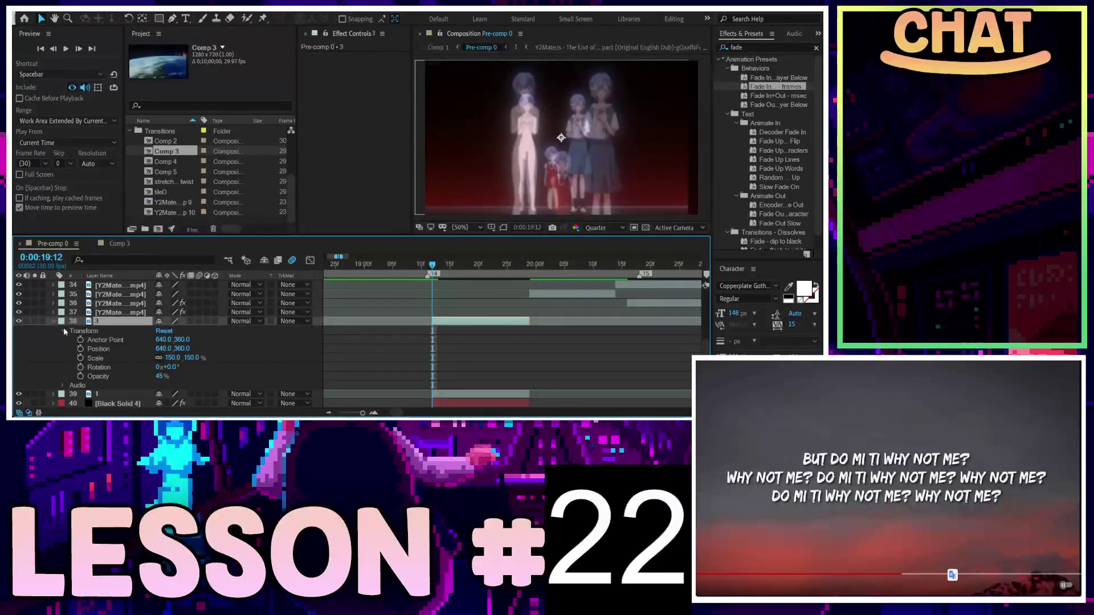
{"action": "left_click", "coordinate": [63, 331]}
{"action": "left_click", "coordinate": [53, 321]}
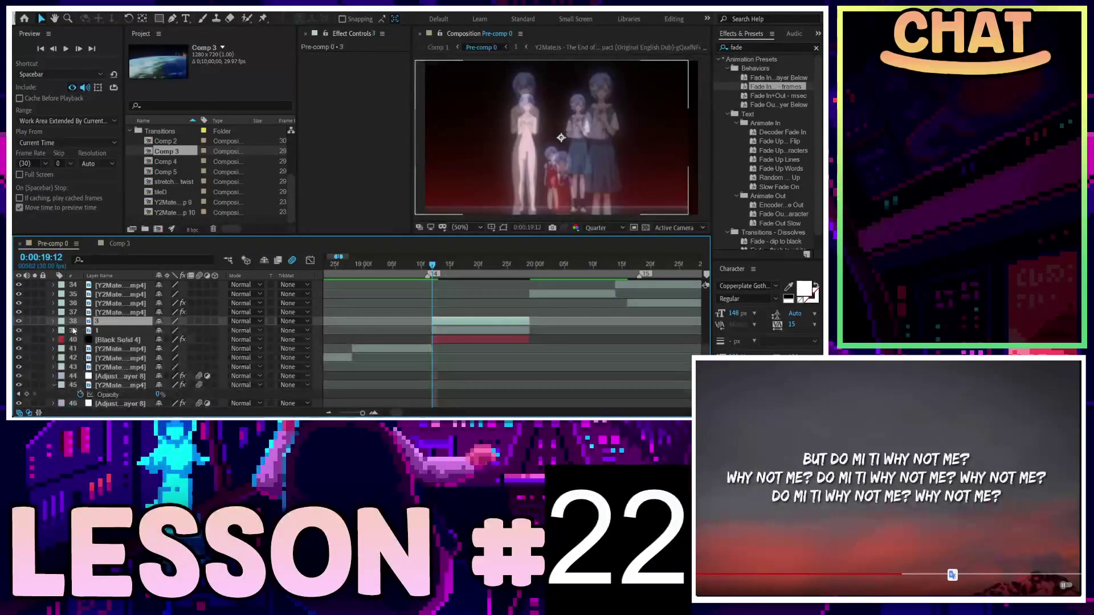
Step: Reveal layer 1's Mask 1 path and shift its later Mask Path keyframe earlier
{"action": "left_click", "coordinate": [81, 330]}
{"action": "left_click", "coordinate": [54, 330]}
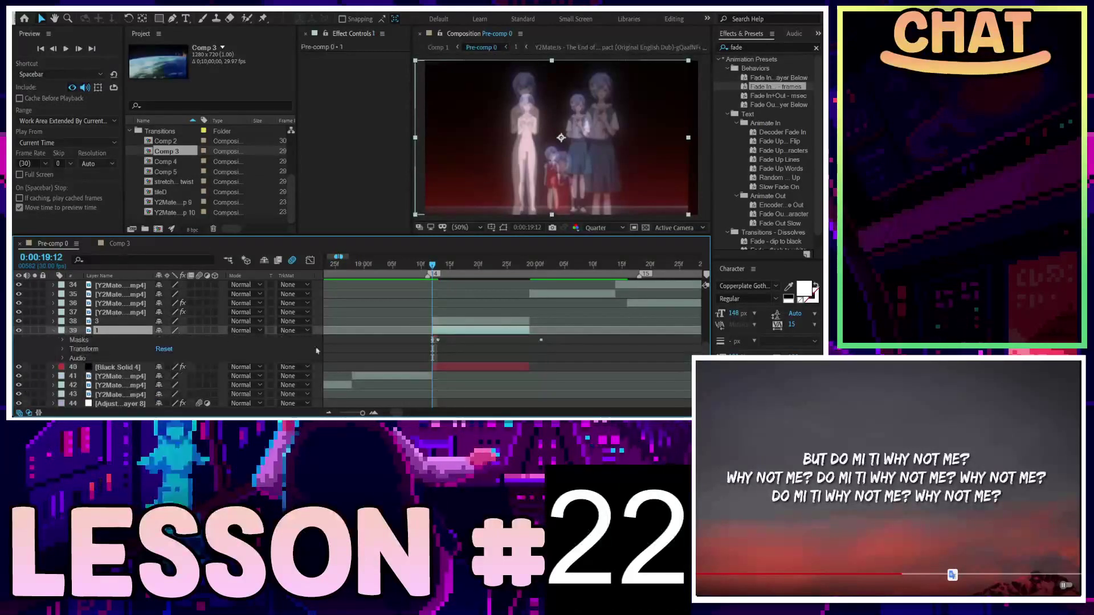
{"action": "scroll", "coordinate": [493, 348], "scroll_direction": "up", "scroll_amount": 2}
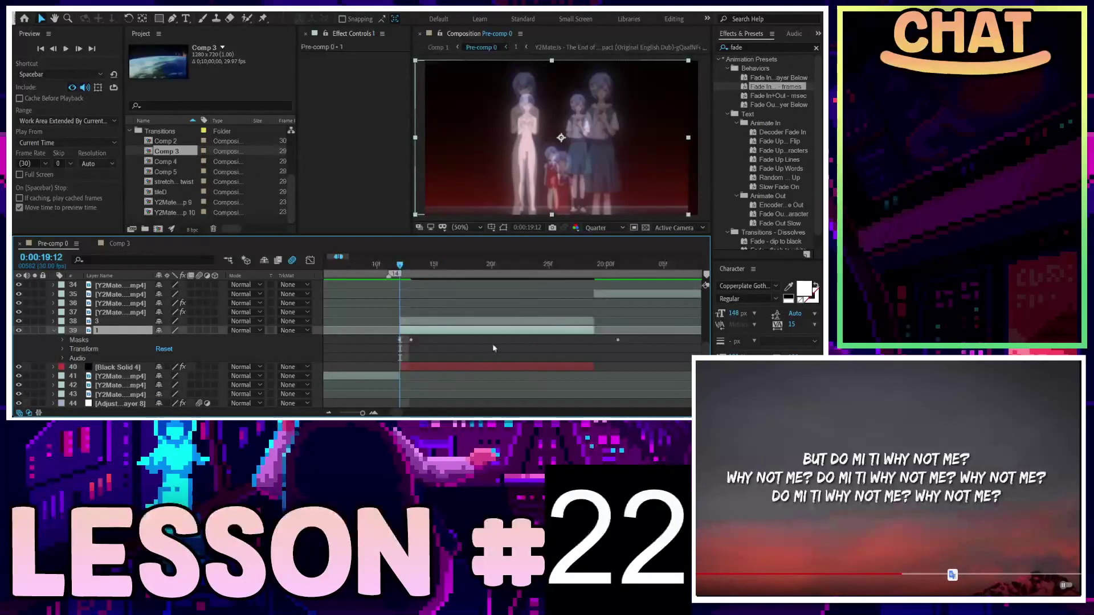
{"action": "left_click", "coordinate": [63, 340]}
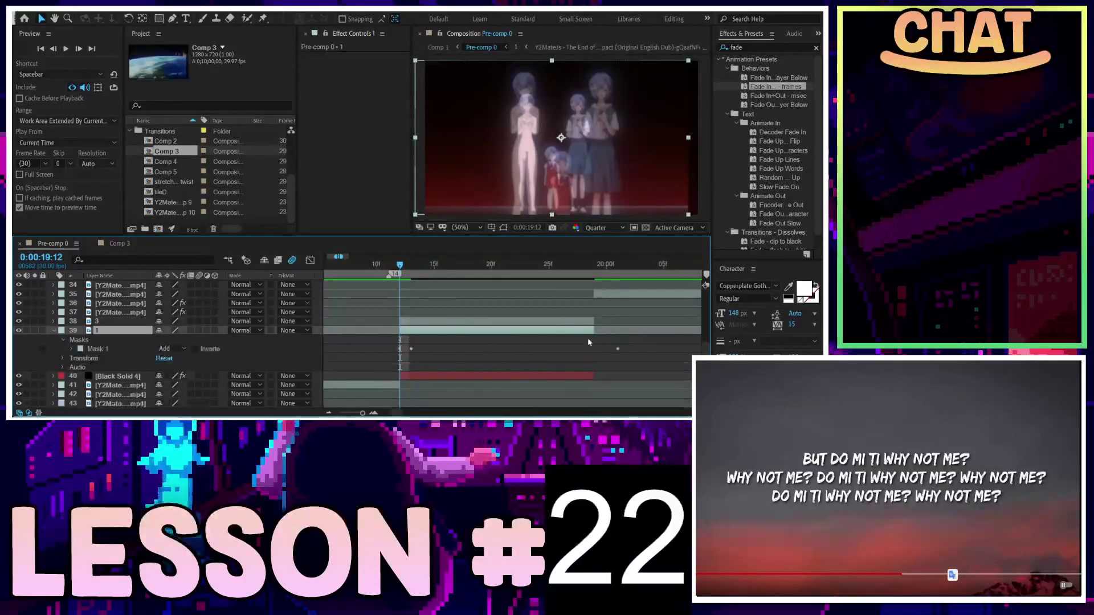
{"action": "left_click", "coordinate": [71, 349]}
{"action": "left_click_drag", "start_coordinate": [619, 361], "coordinate": [599, 360]}
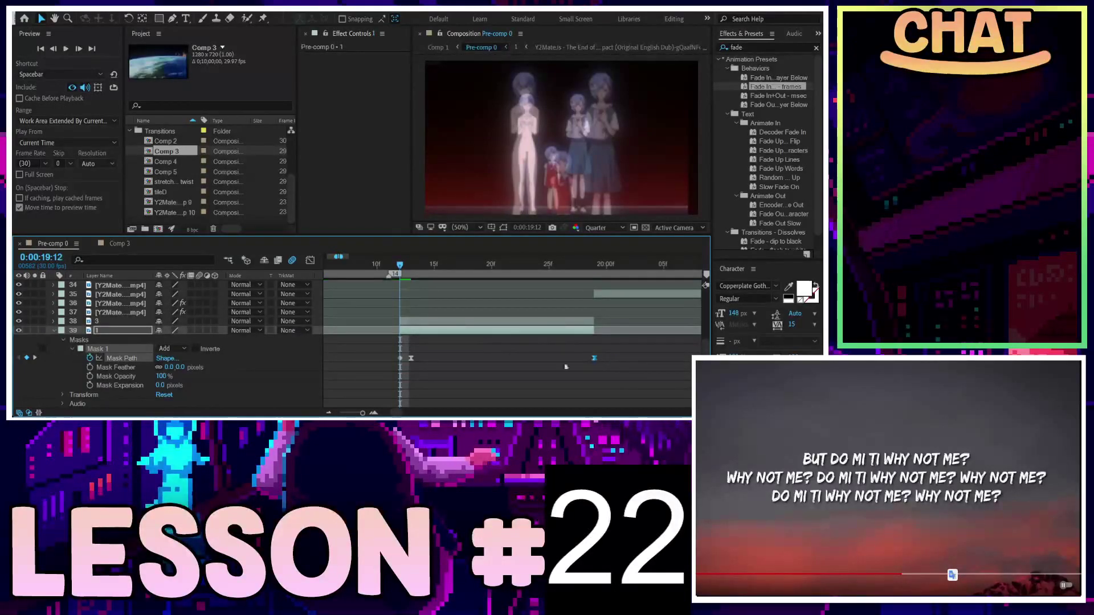
Step: Check layer 1's transform values, collapse its properties and select Black Solid 4
{"action": "scroll", "coordinate": [495, 355], "scroll_direction": "down", "scroll_amount": 3}
{"action": "left_click", "coordinate": [85, 340]}
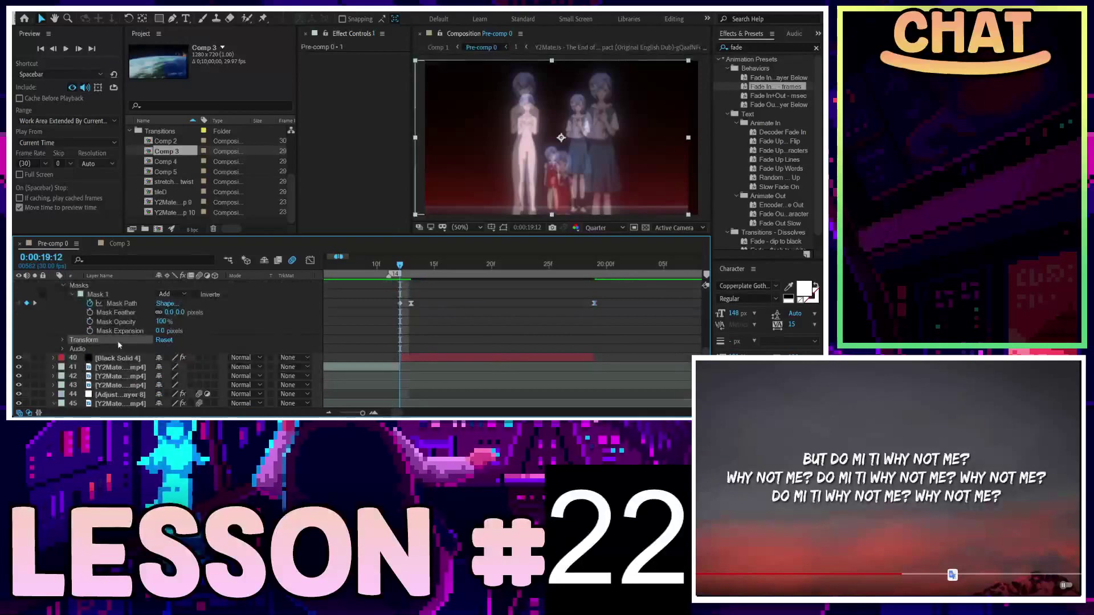
{"action": "left_click", "coordinate": [62, 341]}
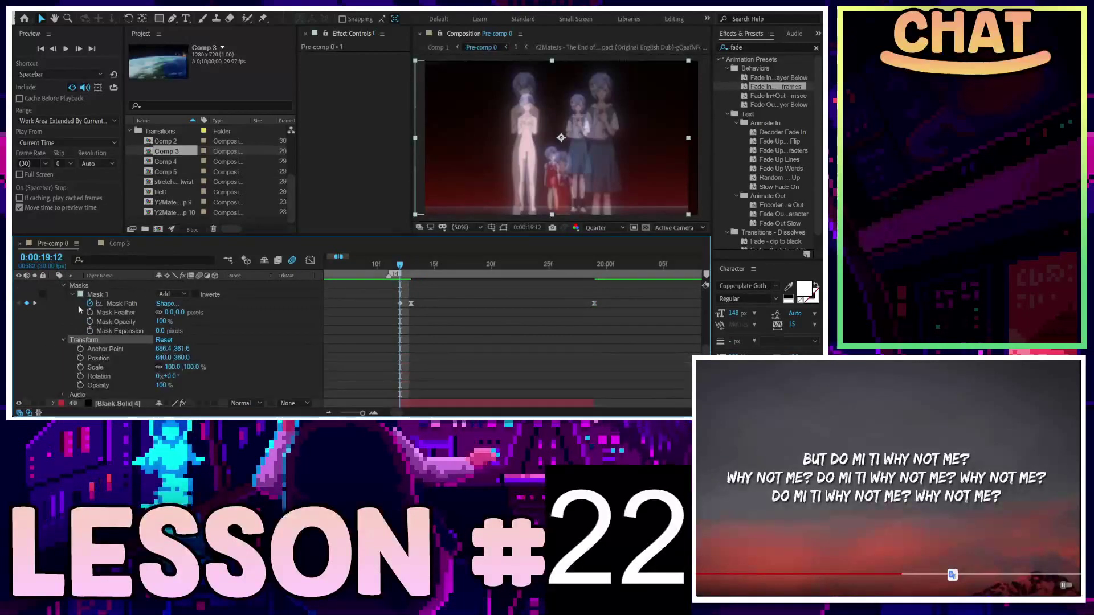
{"action": "scroll", "coordinate": [75, 306], "scroll_direction": "up", "scroll_amount": 1}
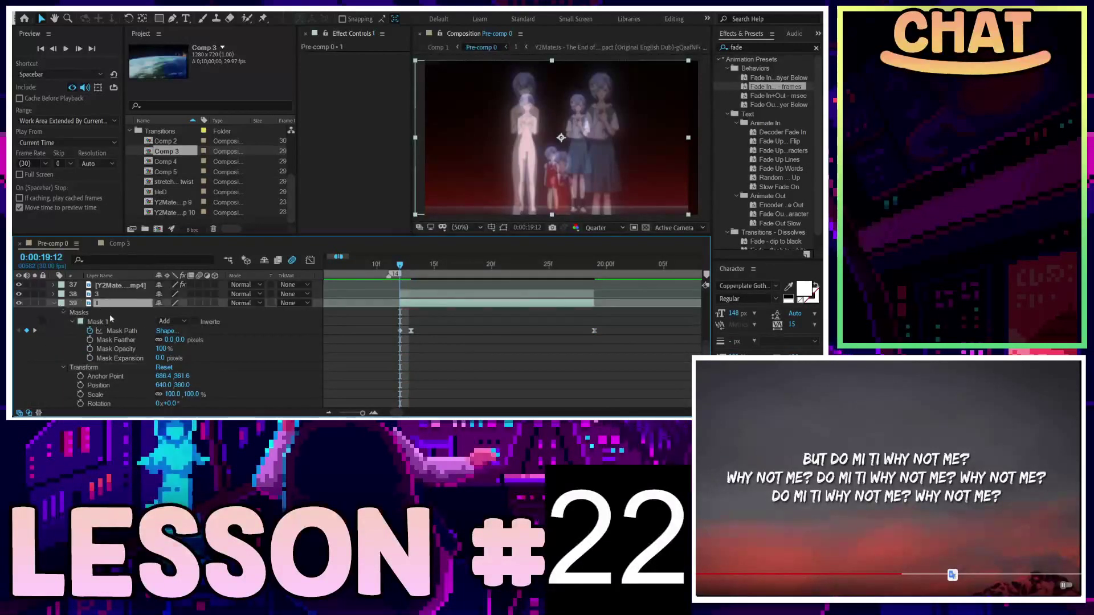
{"action": "left_click", "coordinate": [54, 303]}
{"action": "left_click", "coordinate": [57, 313]}
Step: Move Black Solid 4's later Mask 1 Path keyframe earlier, to about 19:25
{"action": "left_click", "coordinate": [55, 313]}
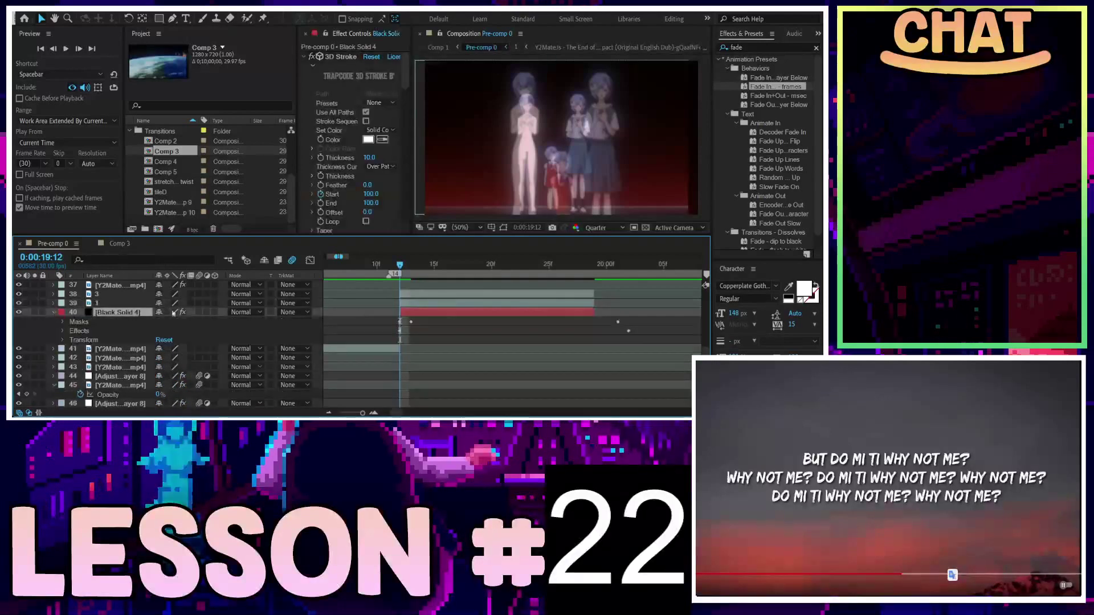
{"action": "left_click", "coordinate": [63, 331]}
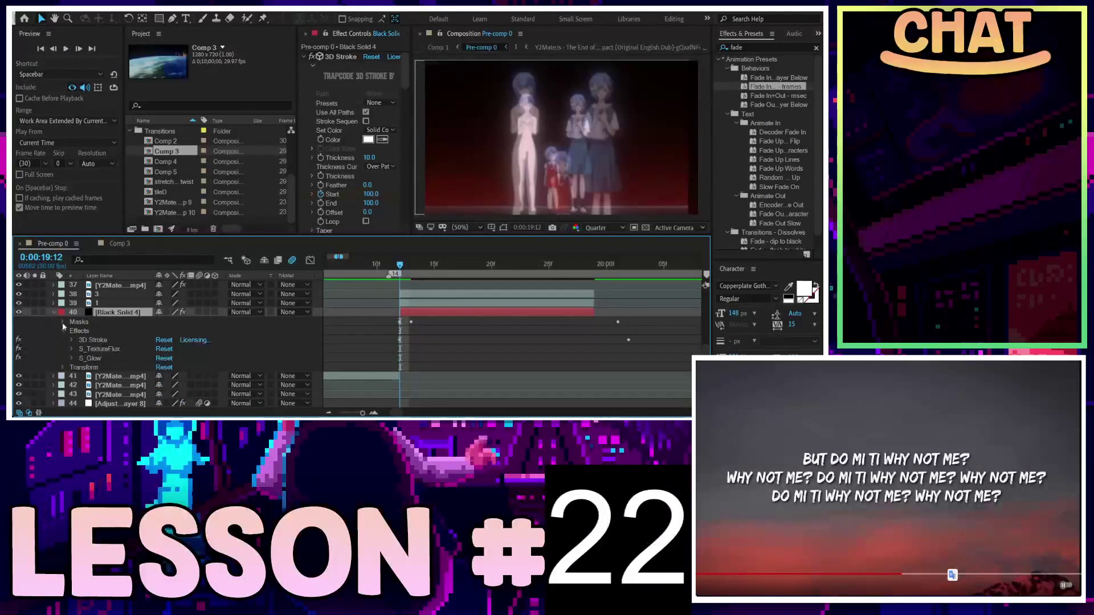
{"action": "left_click", "coordinate": [62, 322]}
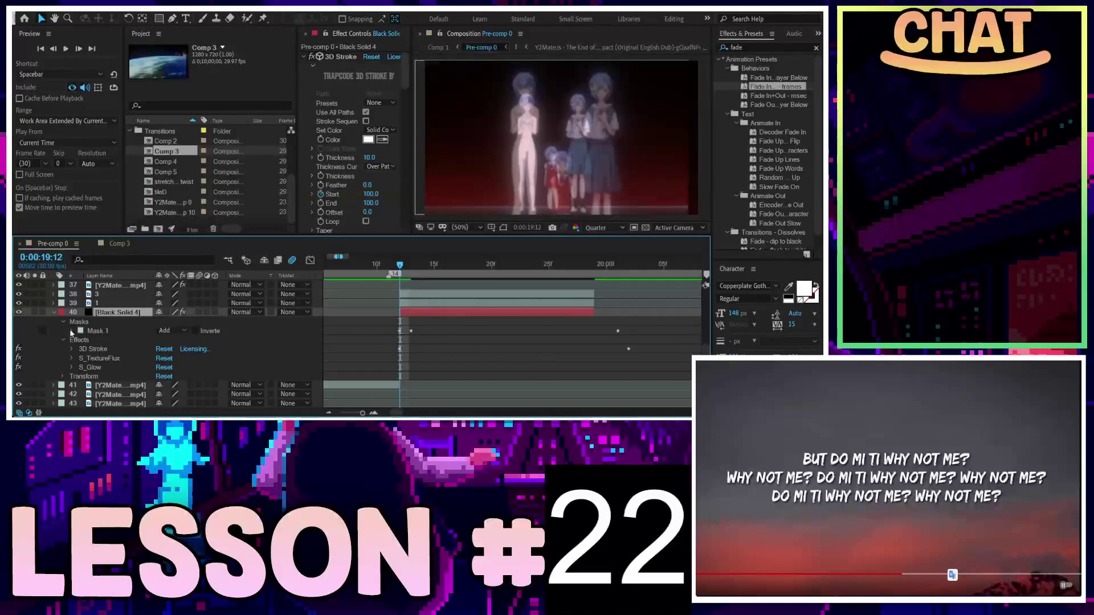
{"action": "left_click", "coordinate": [72, 331]}
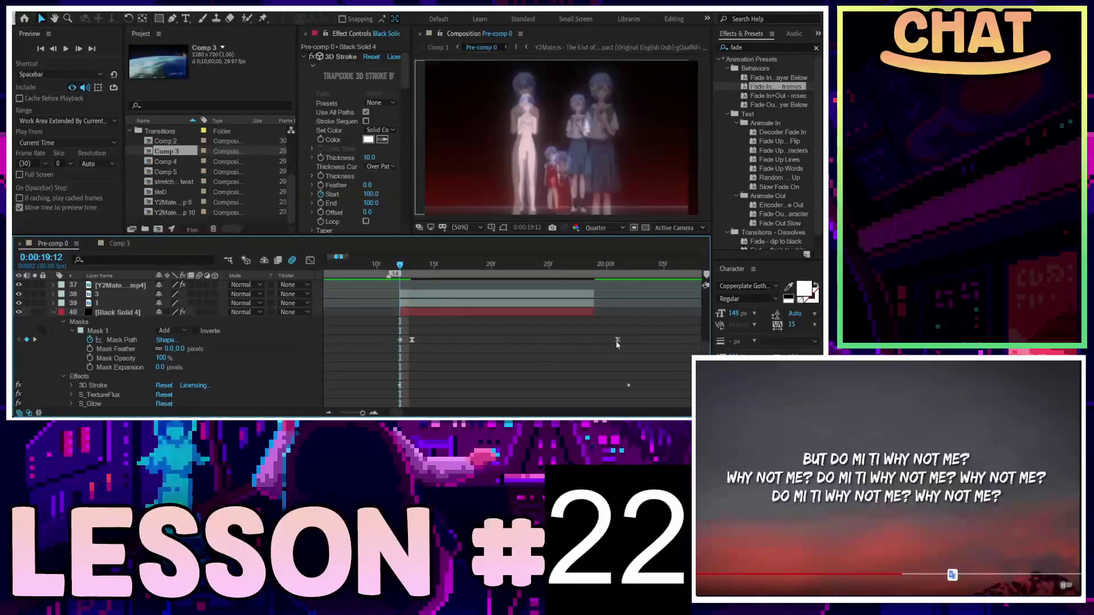
{"action": "left_click", "coordinate": [618, 340]}
{"action": "left_click_drag", "start_coordinate": [617, 341], "coordinate": [595, 341]}
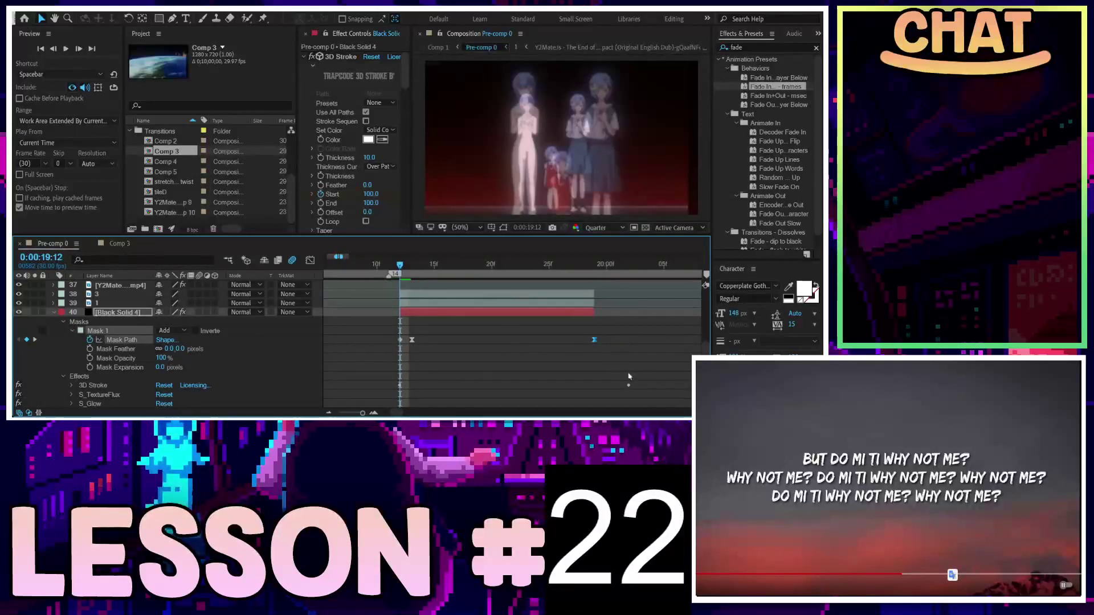
Step: Open the solid's S_TextureFlux and 3D Stroke effect settings
{"action": "left_click", "coordinate": [108, 401]}
{"action": "left_click", "coordinate": [107, 398]}
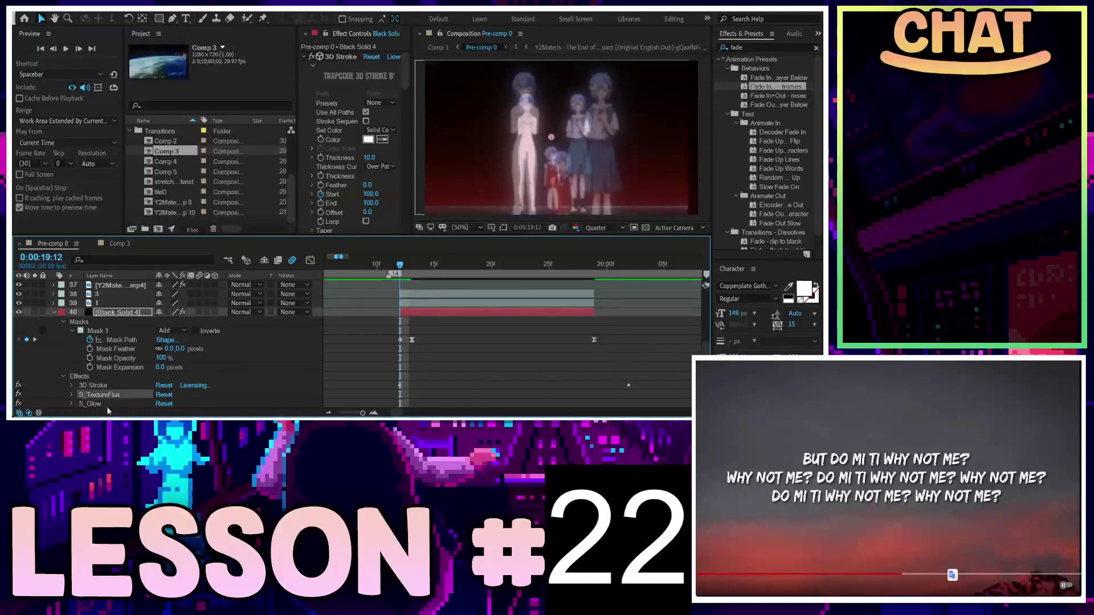
{"action": "left_click", "coordinate": [73, 395]}
{"action": "scroll", "coordinate": [454, 393], "scroll_direction": "down", "scroll_amount": 4}
{"action": "scroll", "coordinate": [453, 350], "scroll_direction": "up", "scroll_amount": 4}
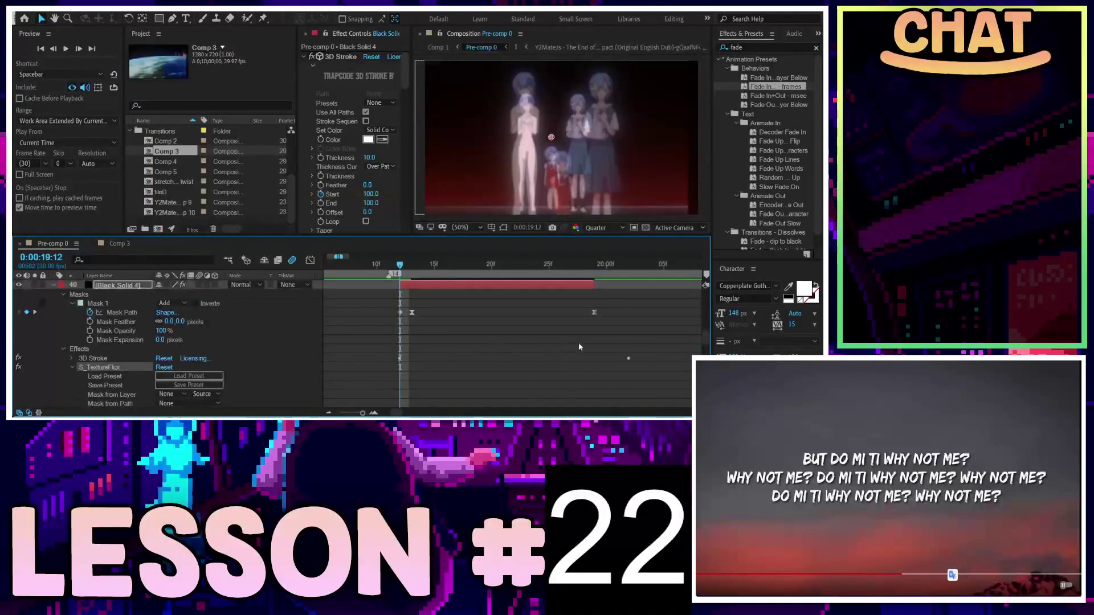
{"action": "scroll", "coordinate": [120, 350], "scroll_direction": "down", "scroll_amount": 2}
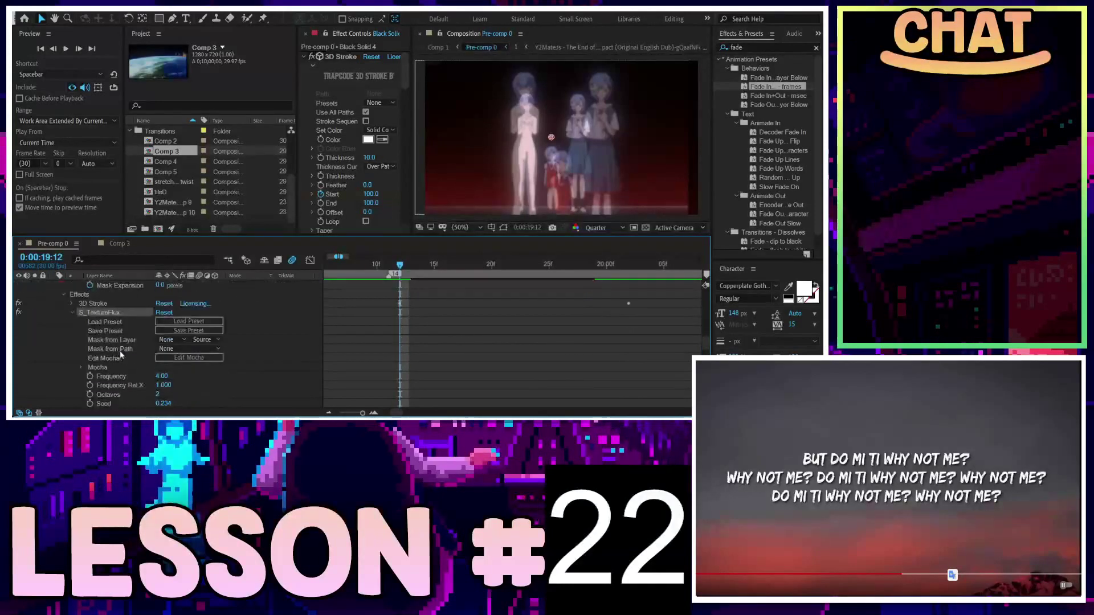
{"action": "left_click", "coordinate": [72, 310]}
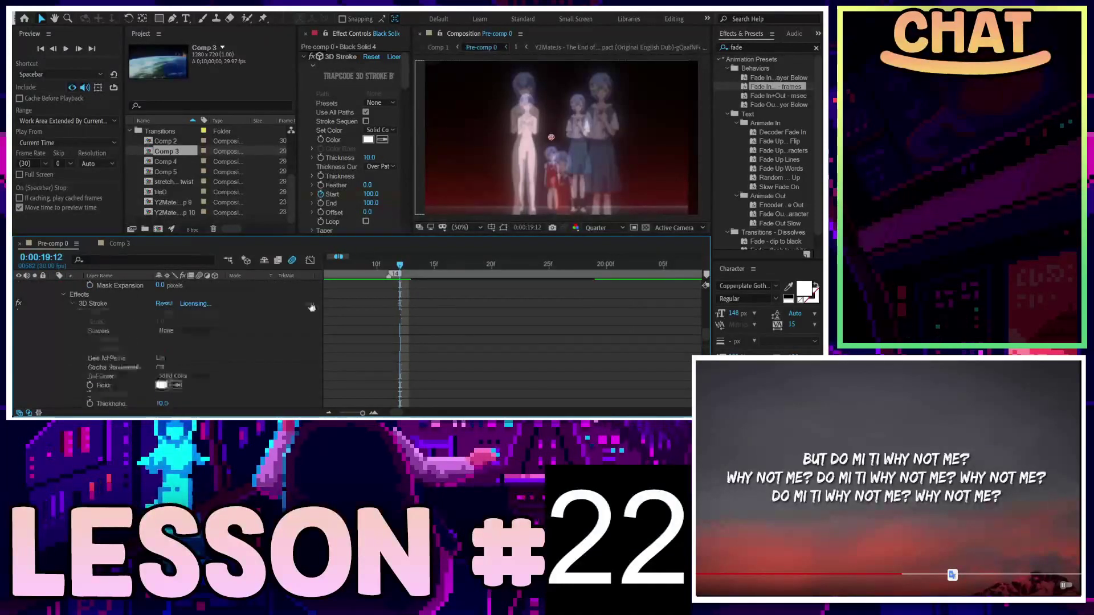
{"action": "scroll", "coordinate": [578, 315], "scroll_direction": "up", "scroll_amount": 3}
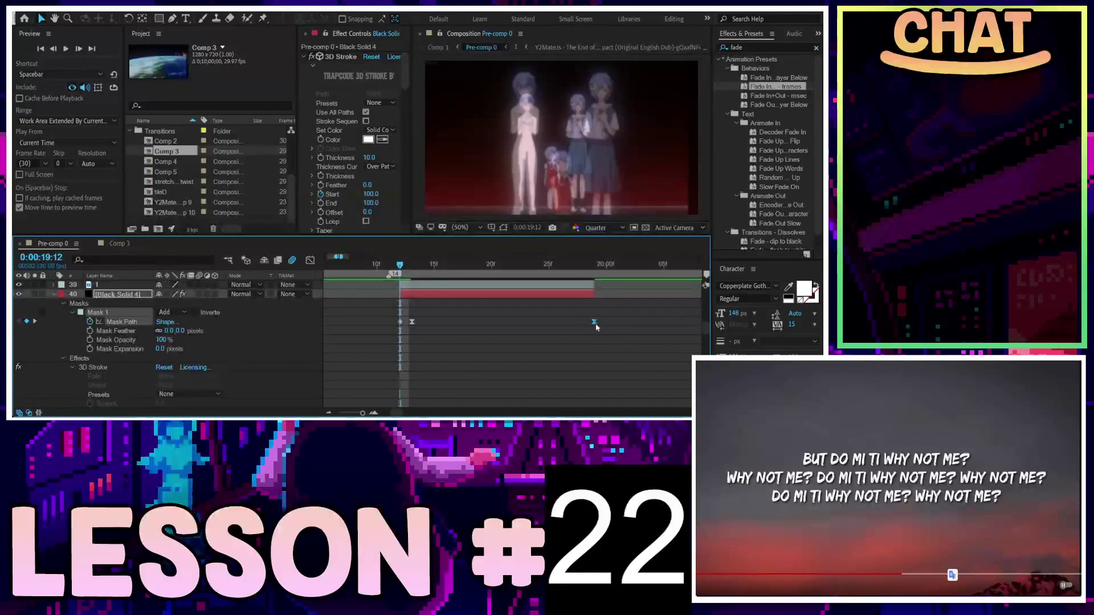
Step: Move the later 3D Stroke Start keyframe to 19:28
{"action": "left_click", "coordinate": [569, 357]}
{"action": "scroll", "coordinate": [569, 351], "scroll_direction": "down", "scroll_amount": 1}
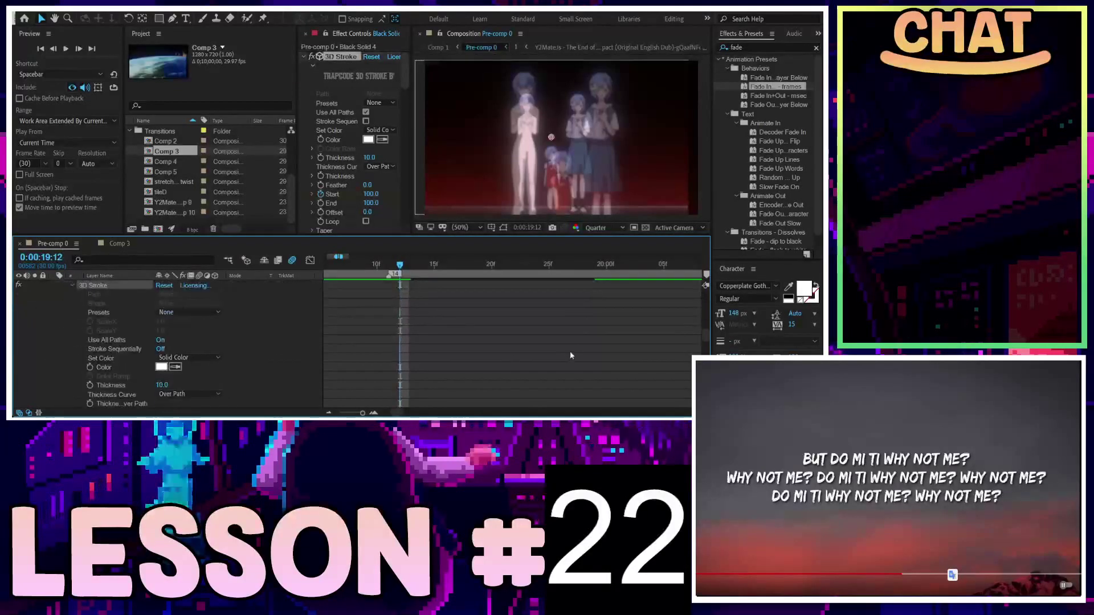
{"action": "scroll", "coordinate": [562, 348], "scroll_direction": "down", "scroll_amount": 5}
{"action": "scroll", "coordinate": [606, 341], "scroll_direction": "up", "scroll_amount": 5}
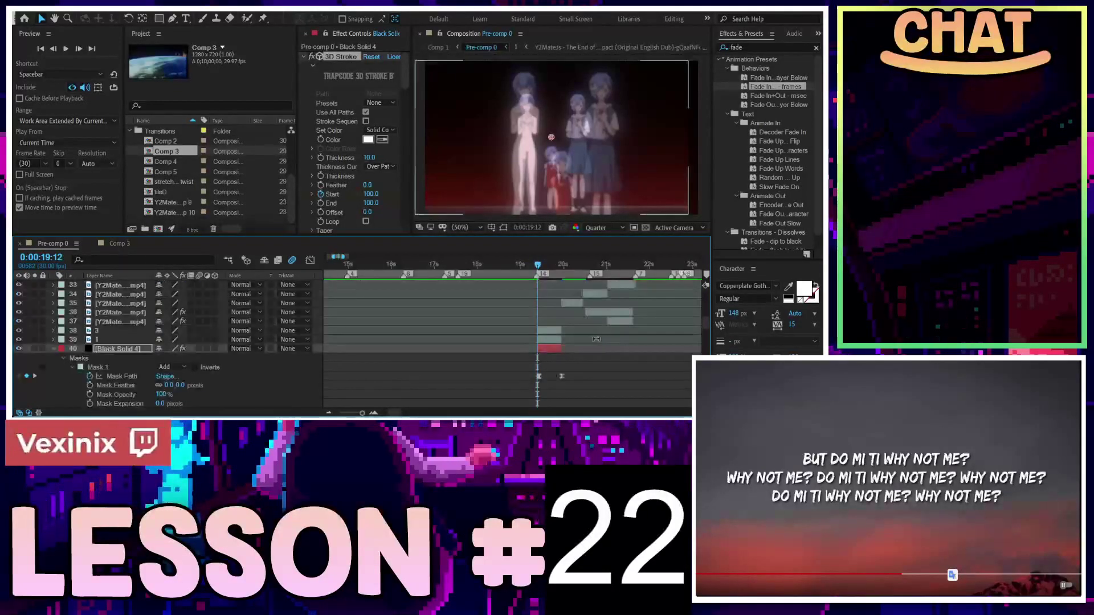
{"action": "scroll", "coordinate": [593, 340], "scroll_direction": "down", "scroll_amount": 10}
{"action": "scroll", "coordinate": [593, 340], "scroll_direction": "down", "scroll_amount": 3}
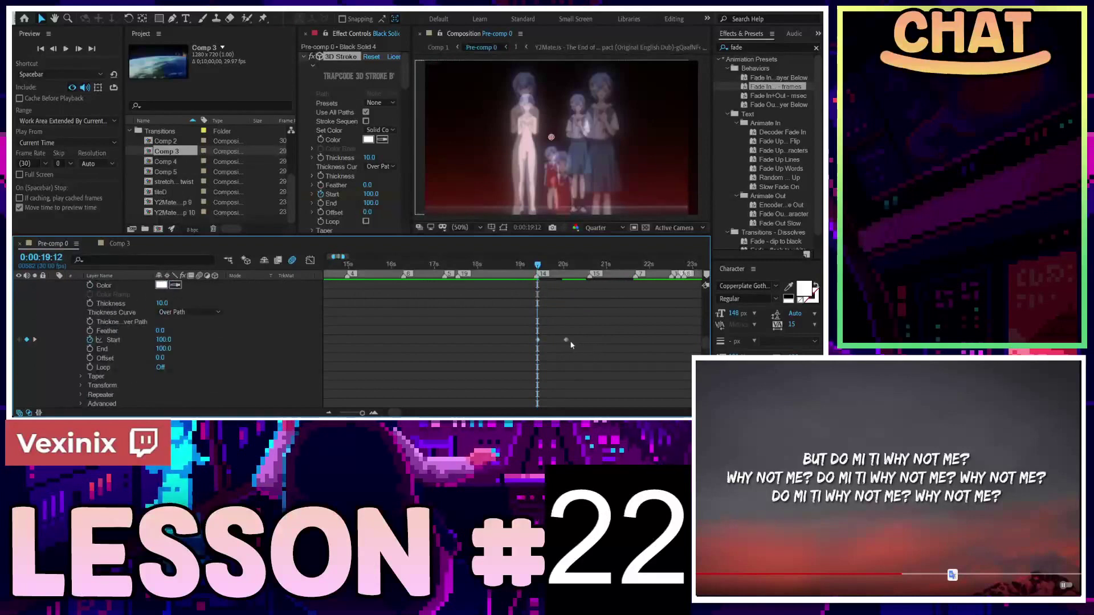
{"action": "scroll", "coordinate": [570, 344], "scroll_direction": "up", "scroll_amount": 3}
{"action": "scroll", "coordinate": [571, 344], "scroll_direction": "up", "scroll_amount": 3}
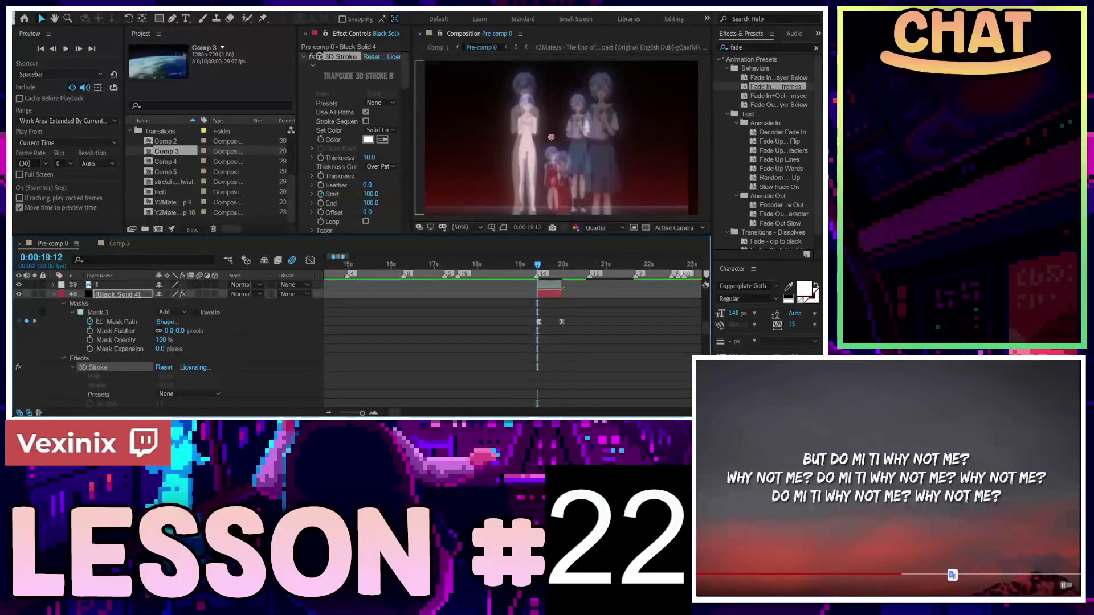
{"action": "left_click", "coordinate": [561, 268]}
{"action": "scroll", "coordinate": [580, 343], "scroll_direction": "down", "scroll_amount": 6}
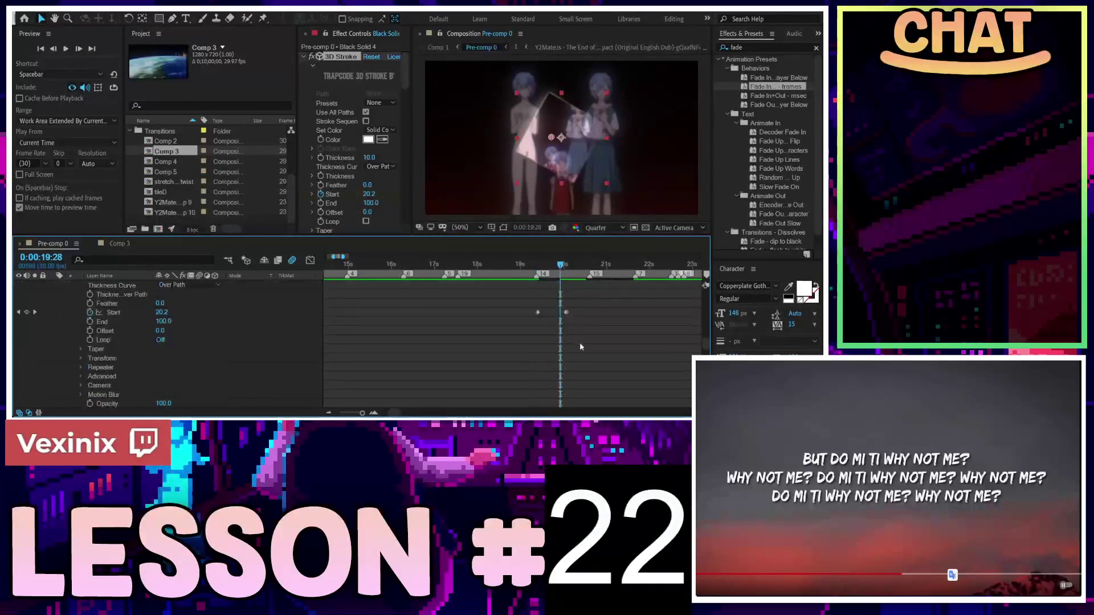
{"action": "scroll", "coordinate": [573, 334], "scroll_direction": "up", "scroll_amount": 2}
{"action": "scroll", "coordinate": [574, 339], "scroll_direction": "up", "scroll_amount": 2}
{"action": "left_click_drag", "start_coordinate": [543, 312], "coordinate": [522, 312]}
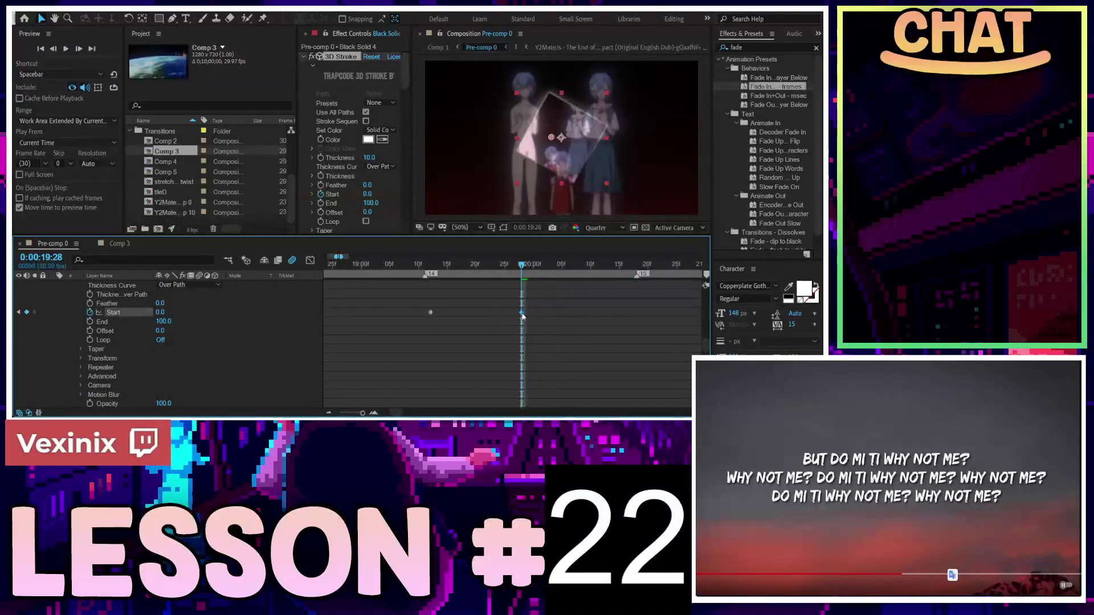
Step: Collapse Black Solid 4 to its effects list and scroll back up to layers 30–43
{"action": "scroll", "coordinate": [476, 328], "scroll_direction": "down", "scroll_amount": 3}
{"action": "scroll", "coordinate": [477, 333], "scroll_direction": "down", "scroll_amount": 3}
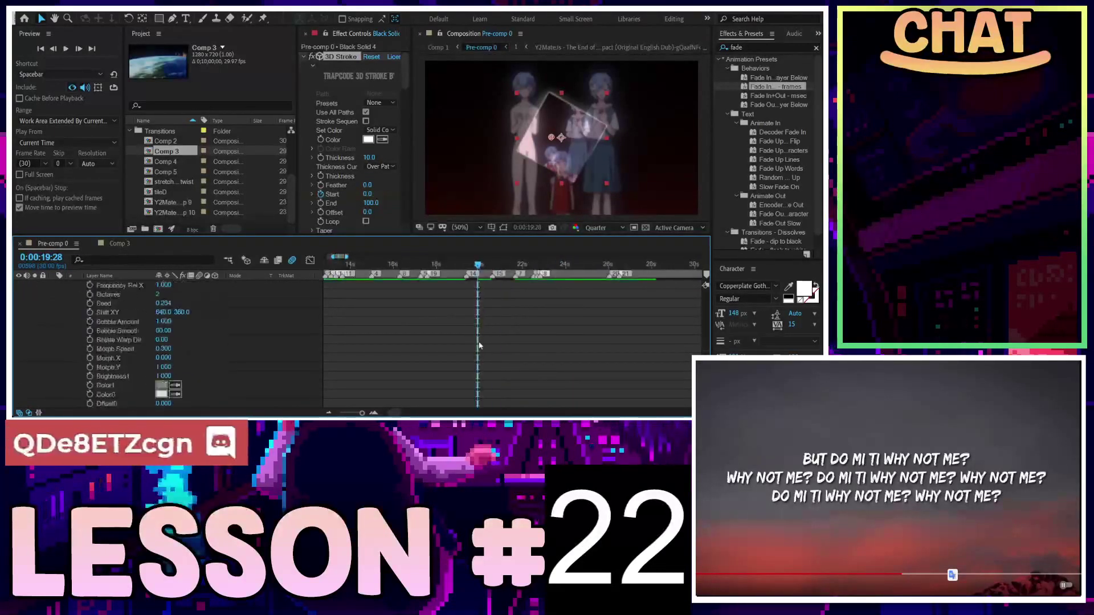
{"action": "scroll", "coordinate": [477, 342], "scroll_direction": "down", "scroll_amount": 3}
{"action": "scroll", "coordinate": [134, 347], "scroll_direction": "up", "scroll_amount": 3}
{"action": "scroll", "coordinate": [134, 347], "scroll_direction": "up", "scroll_amount": 2}
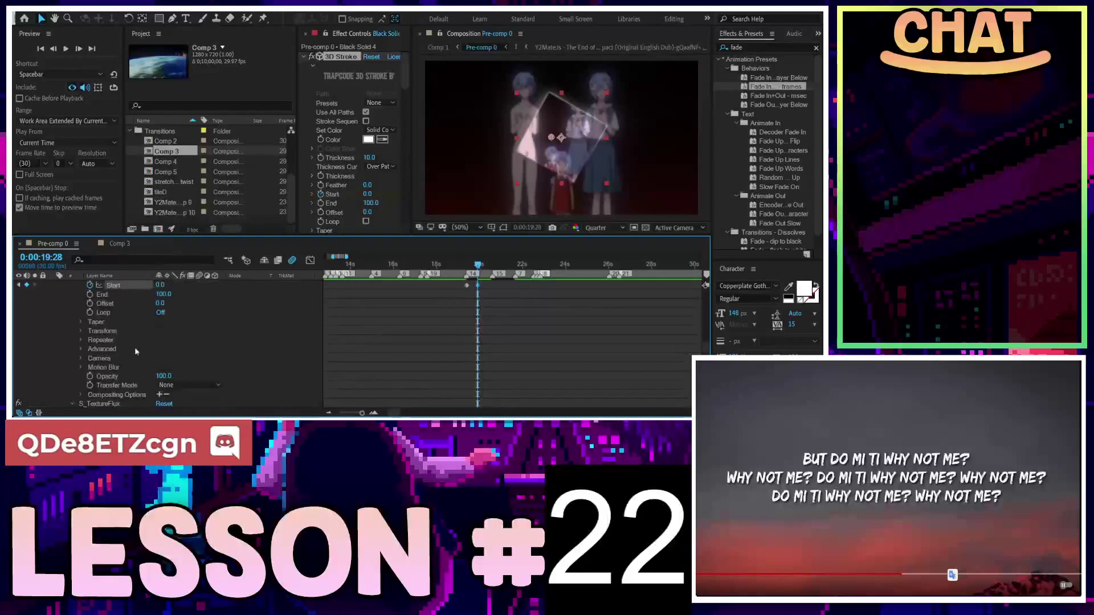
{"action": "scroll", "coordinate": [135, 347], "scroll_direction": "up", "scroll_amount": 2}
{"action": "scroll", "coordinate": [121, 326], "scroll_direction": "up", "scroll_amount": 2}
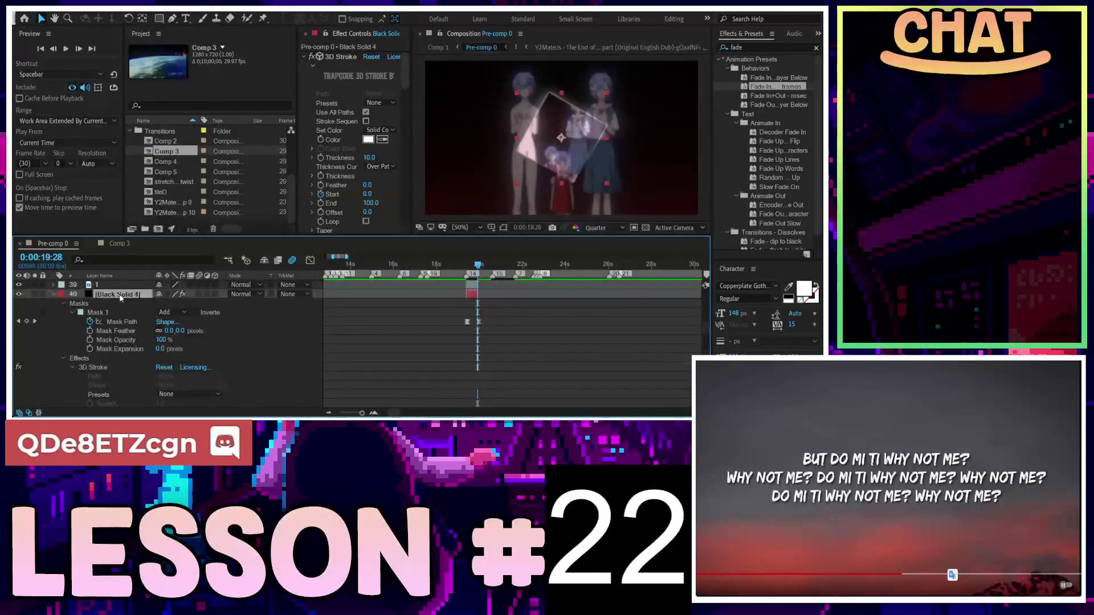
{"action": "key", "text": "e"}
{"action": "key", "text": "e"}
{"action": "scroll", "coordinate": [118, 343], "scroll_direction": "up", "scroll_amount": 3}
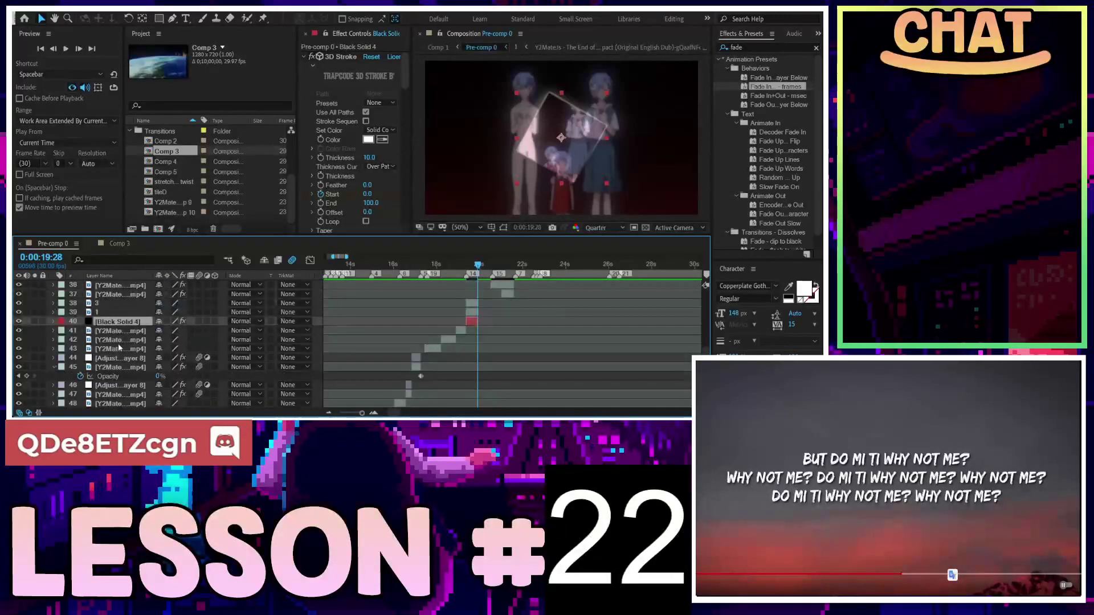
{"action": "scroll", "coordinate": [118, 343], "scroll_direction": "up", "scroll_amount": 3}
{"action": "scroll", "coordinate": [532, 321], "scroll_direction": "up", "scroll_amount": 3}
{"action": "scroll", "coordinate": [488, 353], "scroll_direction": "up", "scroll_amount": 3}
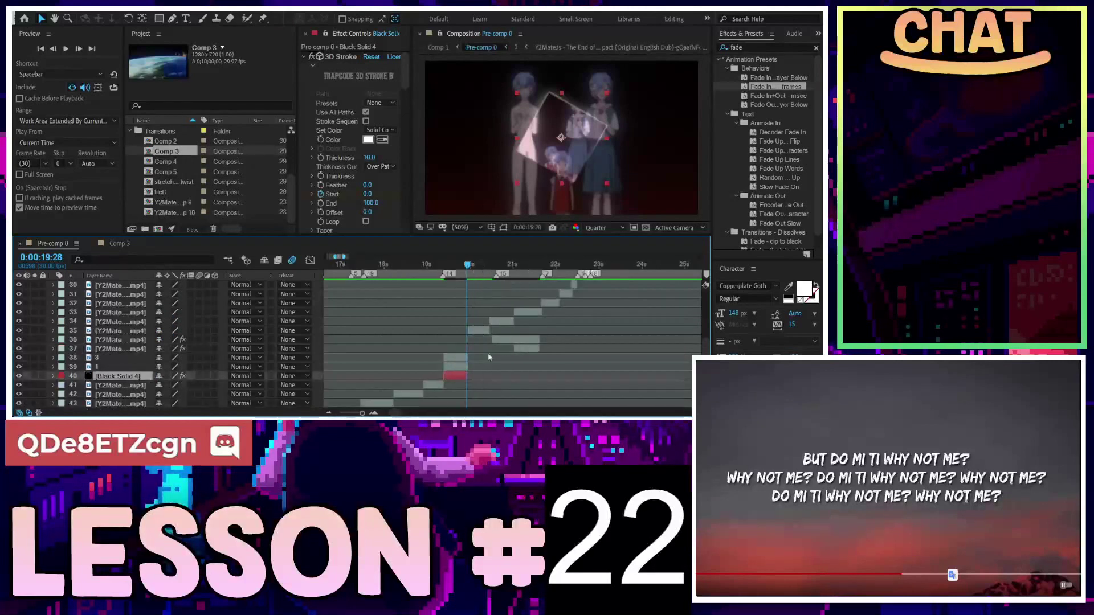
{"action": "scroll", "coordinate": [488, 354], "scroll_direction": "up", "scroll_amount": 3}
Step: Select layer 3 and scrub between 19:13 and 20:04 to review the cut
{"action": "left_click", "coordinate": [520, 340]}
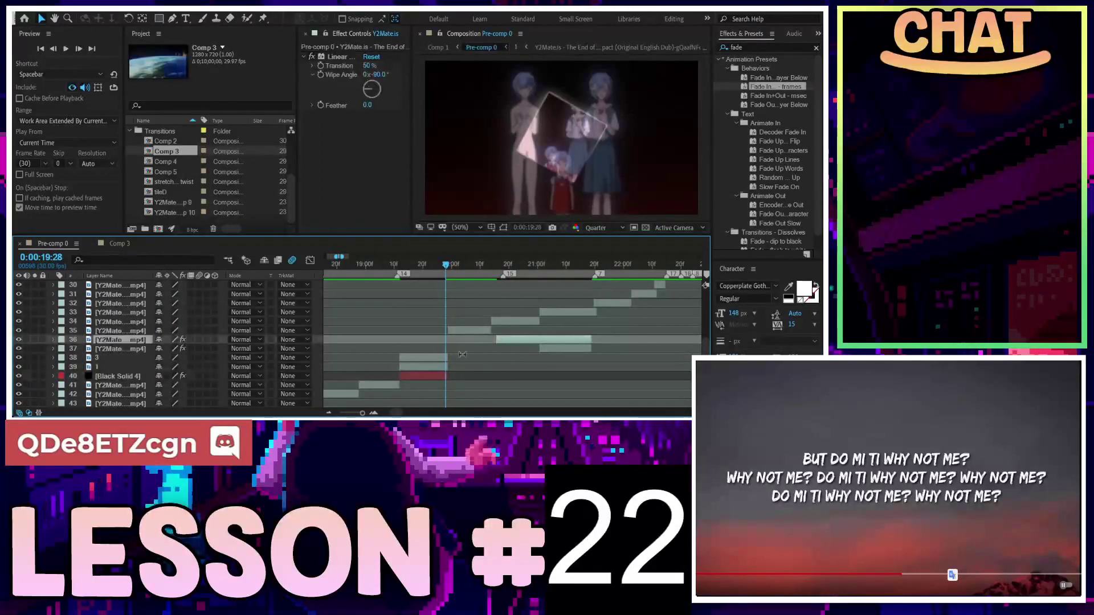
{"action": "left_click", "coordinate": [442, 357]}
{"action": "left_click", "coordinate": [463, 265]}
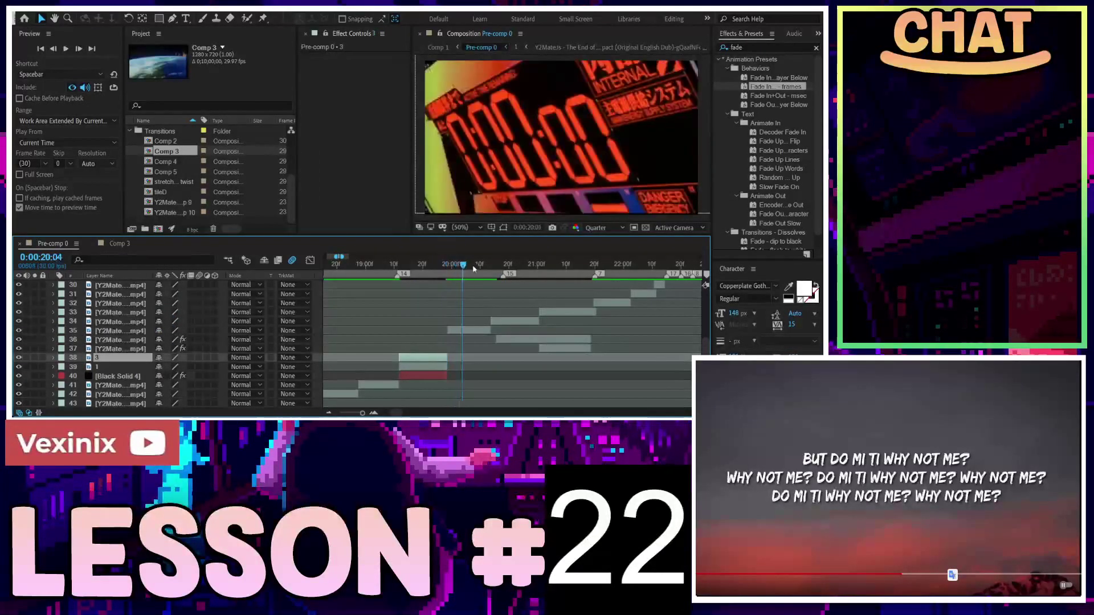
{"action": "mouse_move", "coordinate": [474, 268]}
{"action": "left_mouse_down"}
{"action": "mouse_move", "coordinate": [409, 276]}
{"action": "mouse_move", "coordinate": [435, 276]}
{"action": "left_mouse_up"}
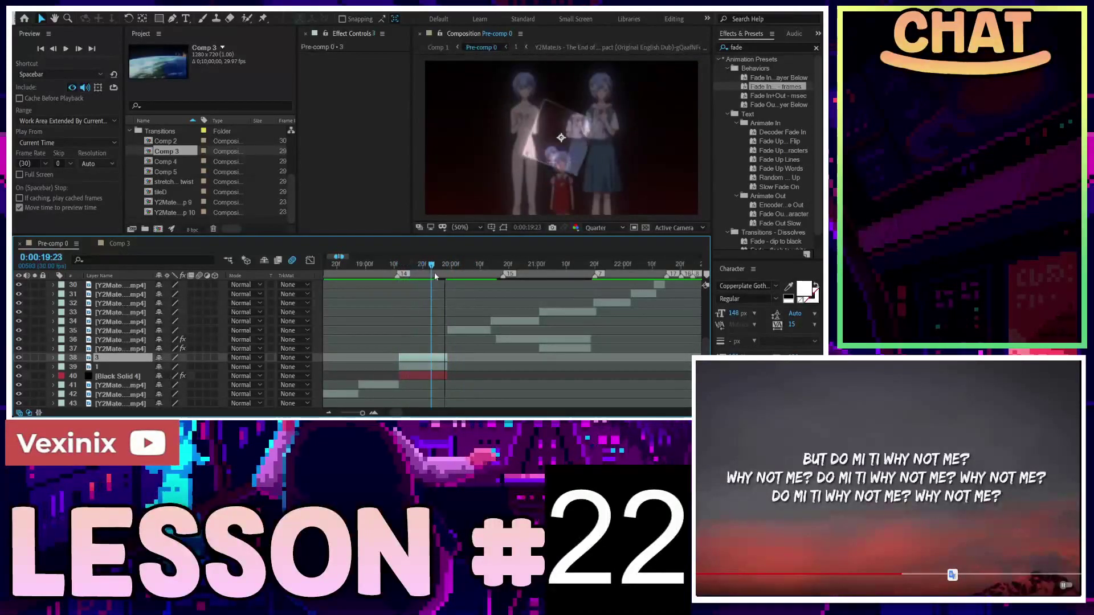
{"action": "left_click_drag", "start_coordinate": [434, 276], "coordinate": [407, 279]}
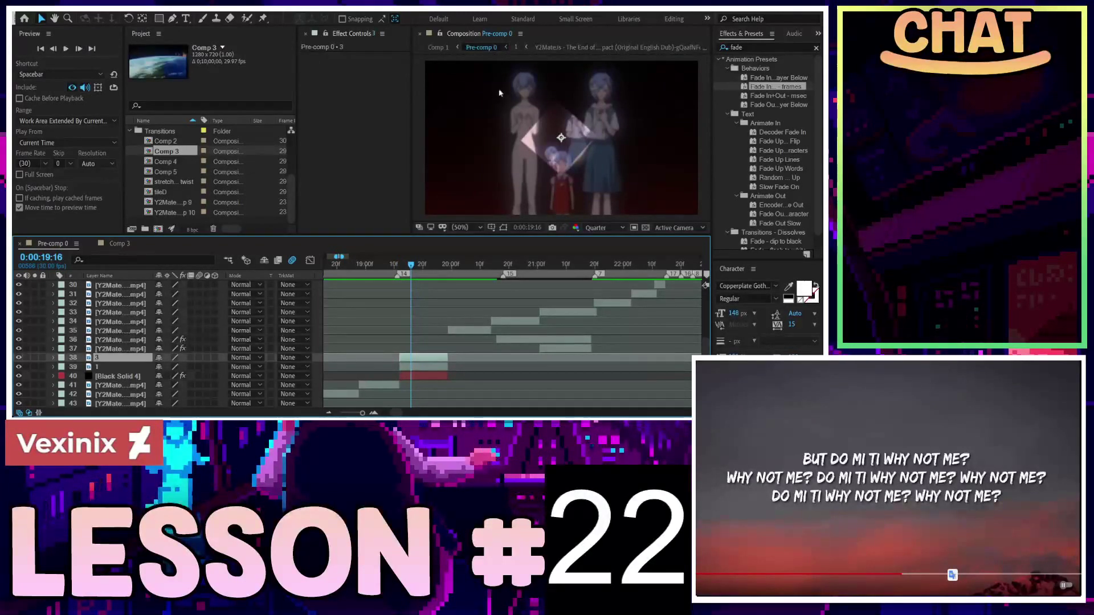
Step: Enable Time Remapping on layer 3, then remove it again
{"action": "key", "text": "ctrl+alt+t"}
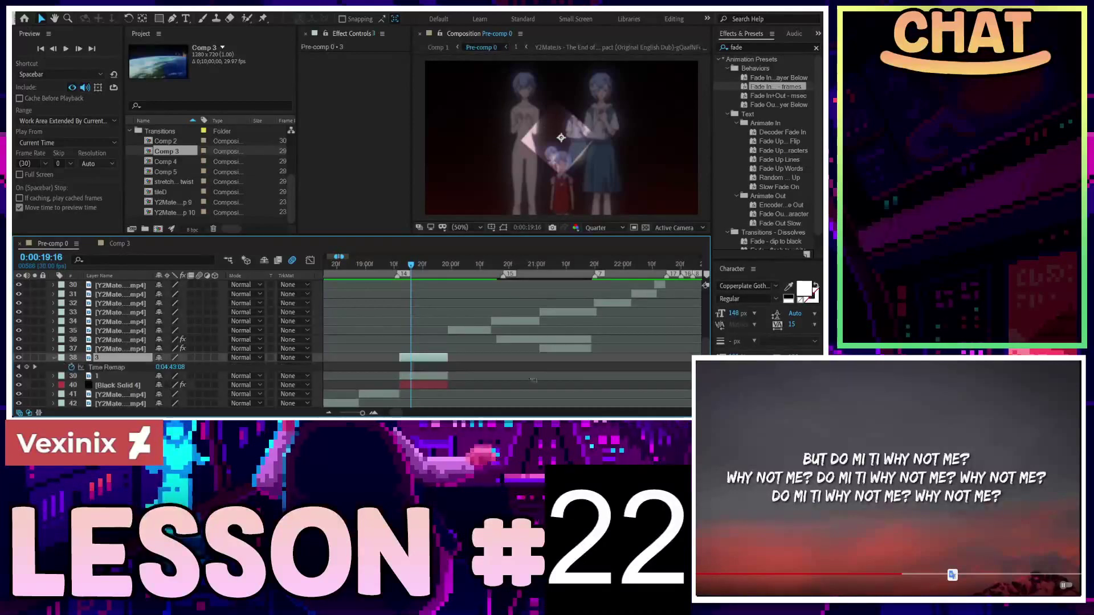
{"action": "scroll", "coordinate": [395, 371], "scroll_direction": "up", "scroll_amount": 2}
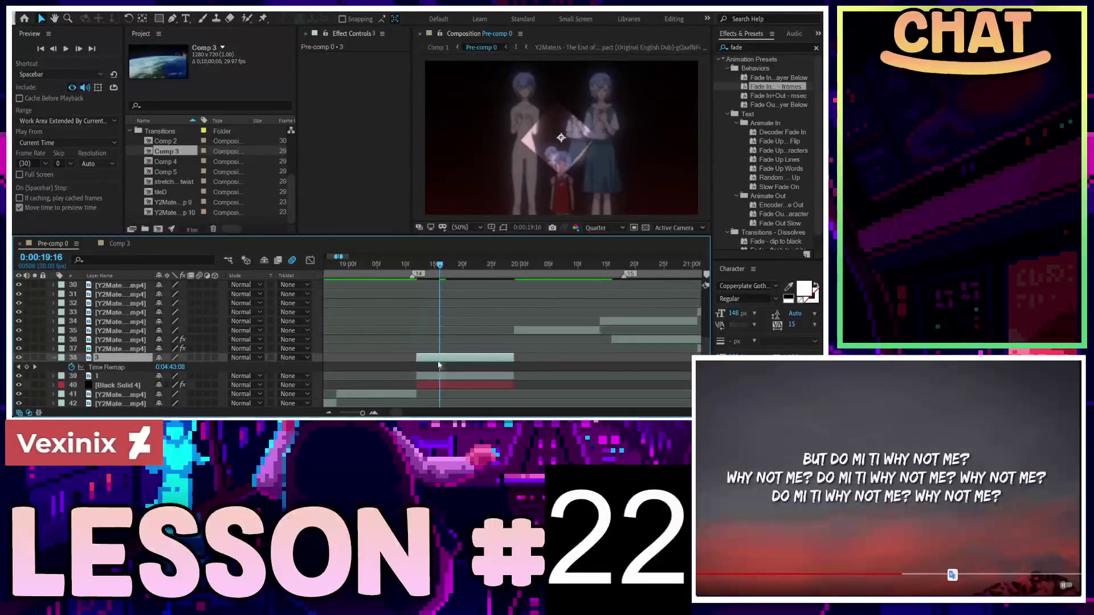
{"action": "key", "text": "u"}
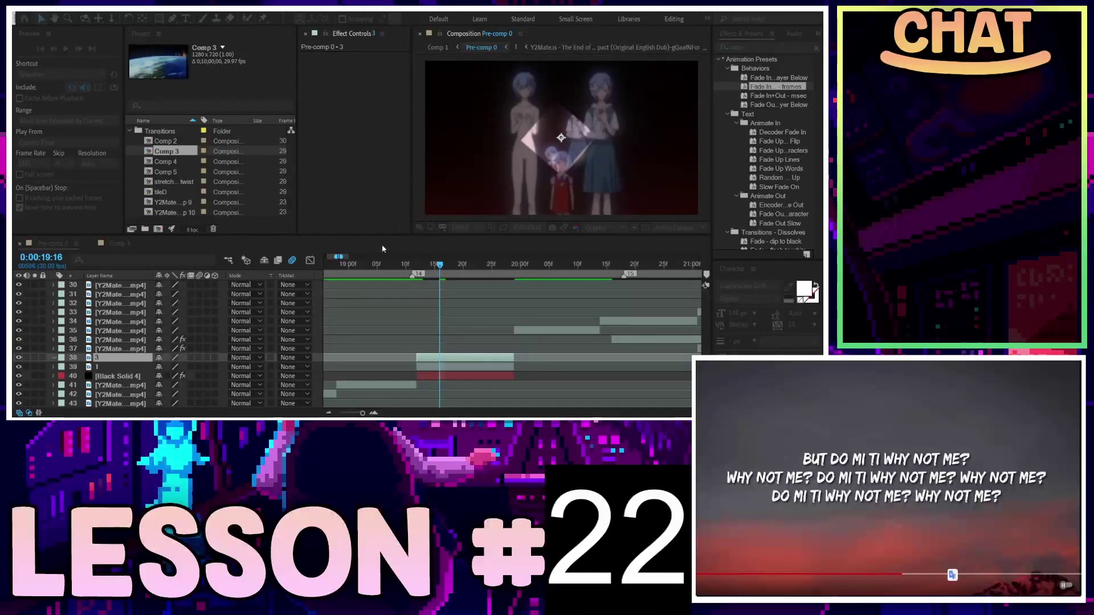
Step: Pre-compose layer 3 into 3 Comp 1 and enable Time Remapping with keyframes shown
{"action": "left_click", "coordinate": [495, 357]}
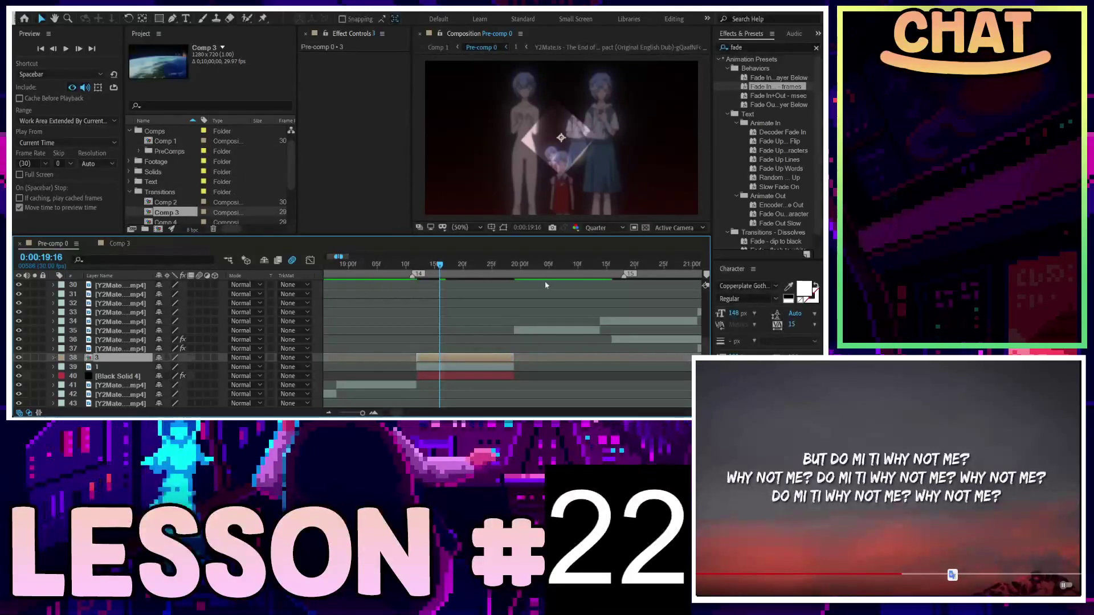
{"action": "key", "text": "ctrl+alt+t"}
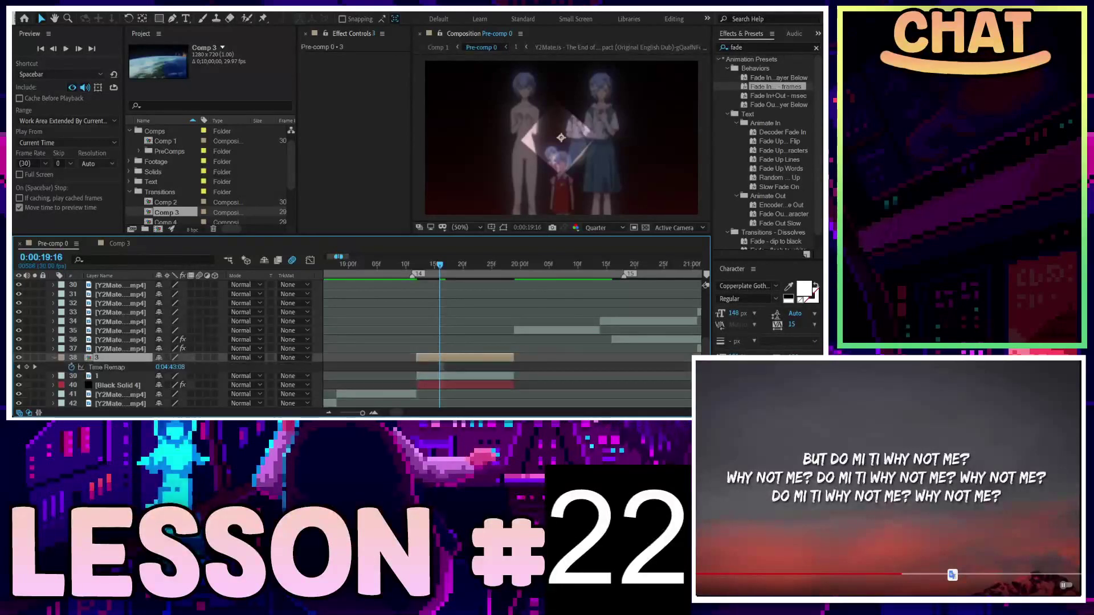
{"action": "key", "text": "ctrl+z"}
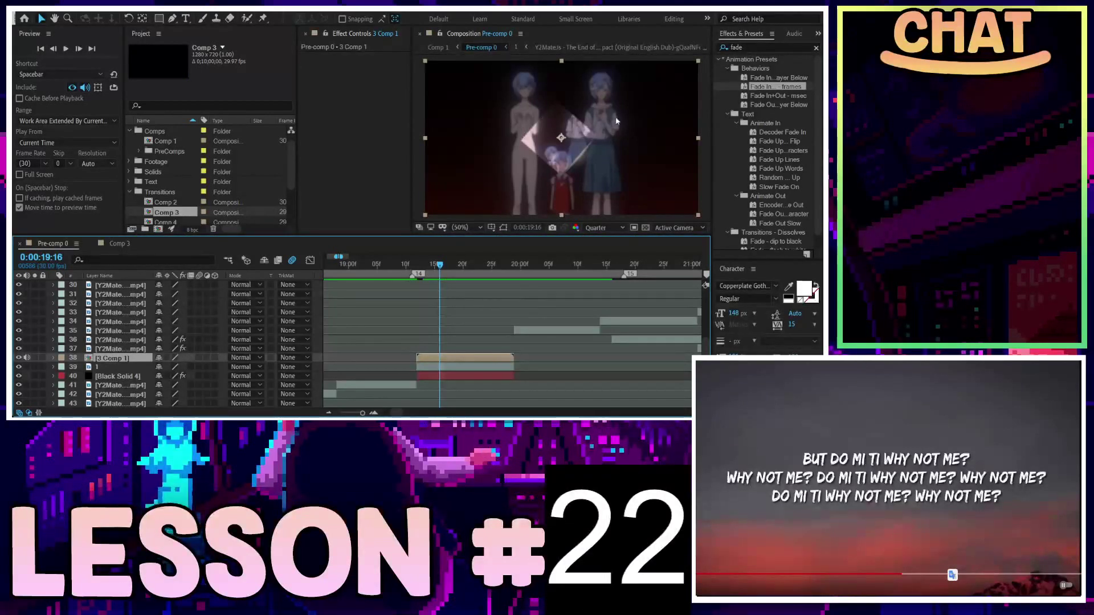
{"action": "key", "text": "ctrl+alt+t"}
{"action": "key", "text": "minus"}
{"action": "key", "text": "minus"}
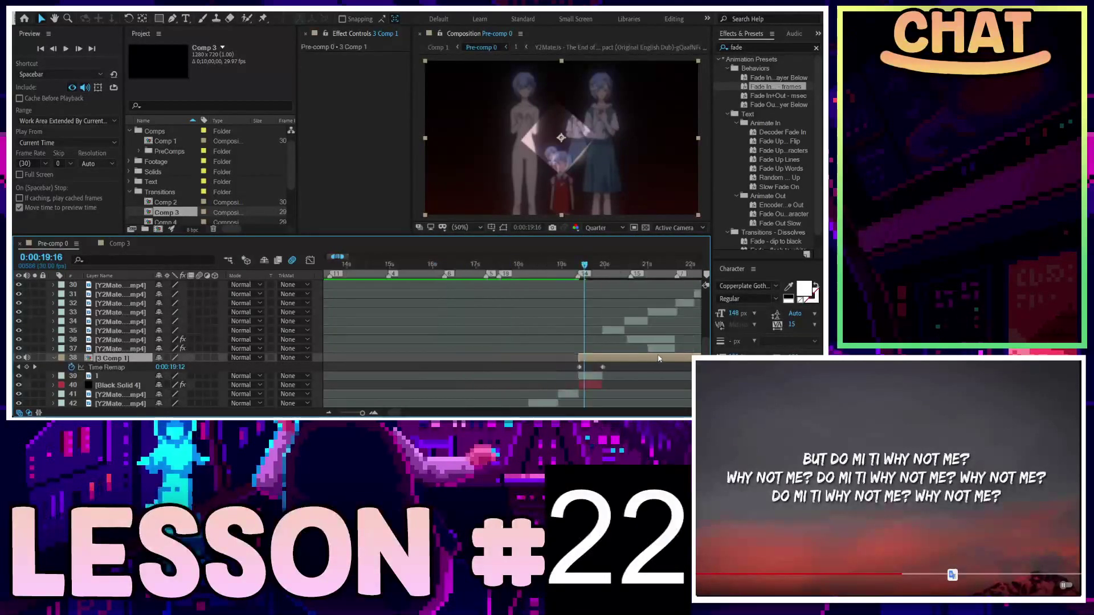
{"action": "key", "text": "equal"}
Step: Slow 3 Comp 1 by dragging its end Time Remap keyframe later, reviewing 20:01–21:01
{"action": "left_click", "coordinate": [556, 268]}
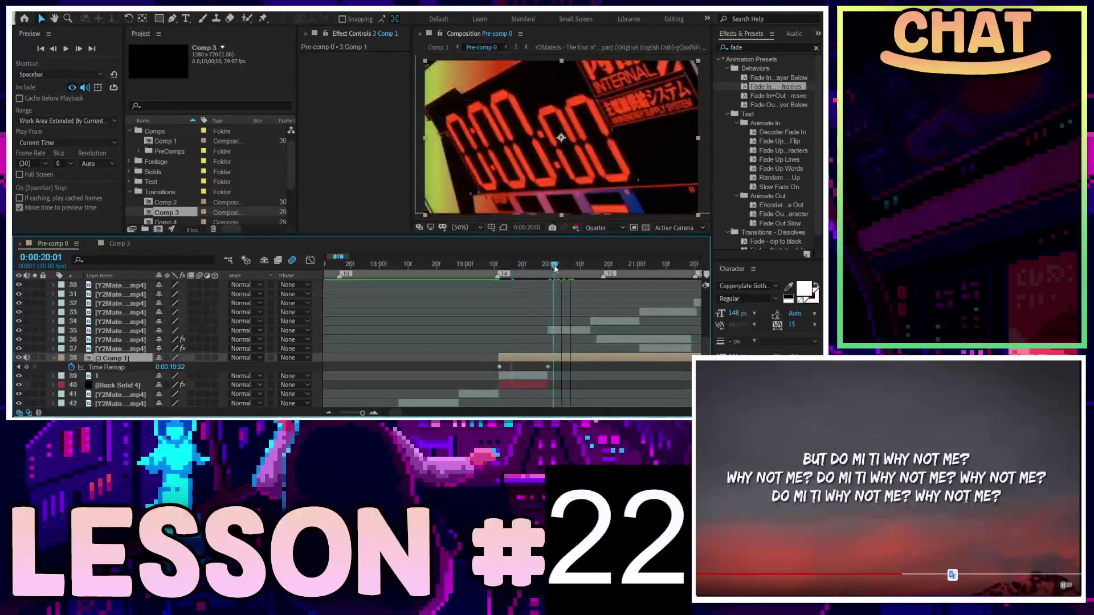
{"action": "left_click_drag", "start_coordinate": [555, 269], "coordinate": [692, 270]}
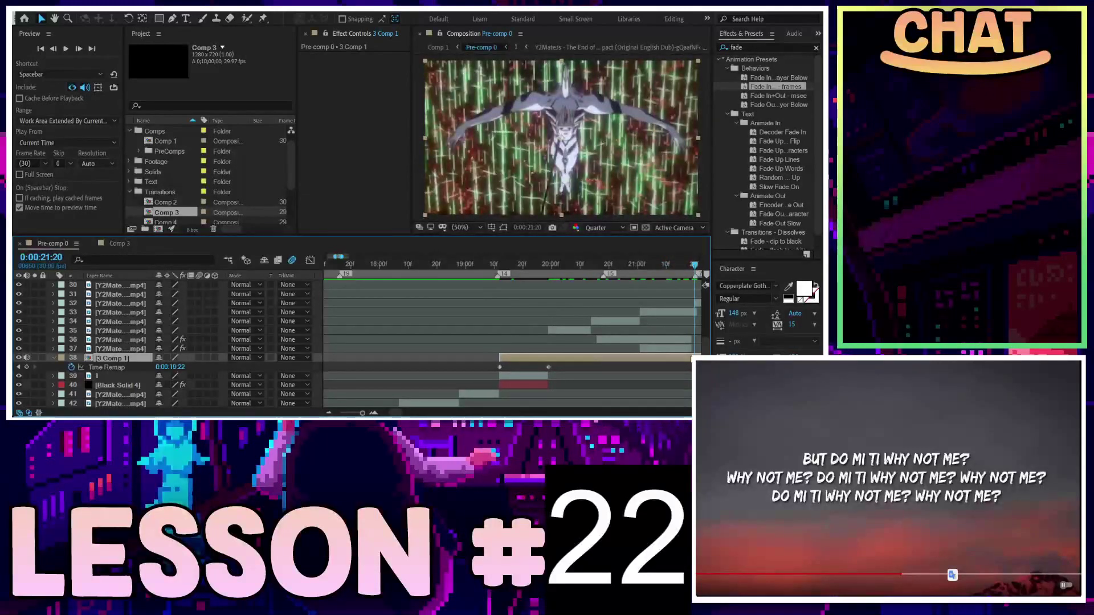
{"action": "left_click", "coordinate": [550, 373]}
{"action": "left_click_drag", "start_coordinate": [550, 369], "coordinate": [590, 369]}
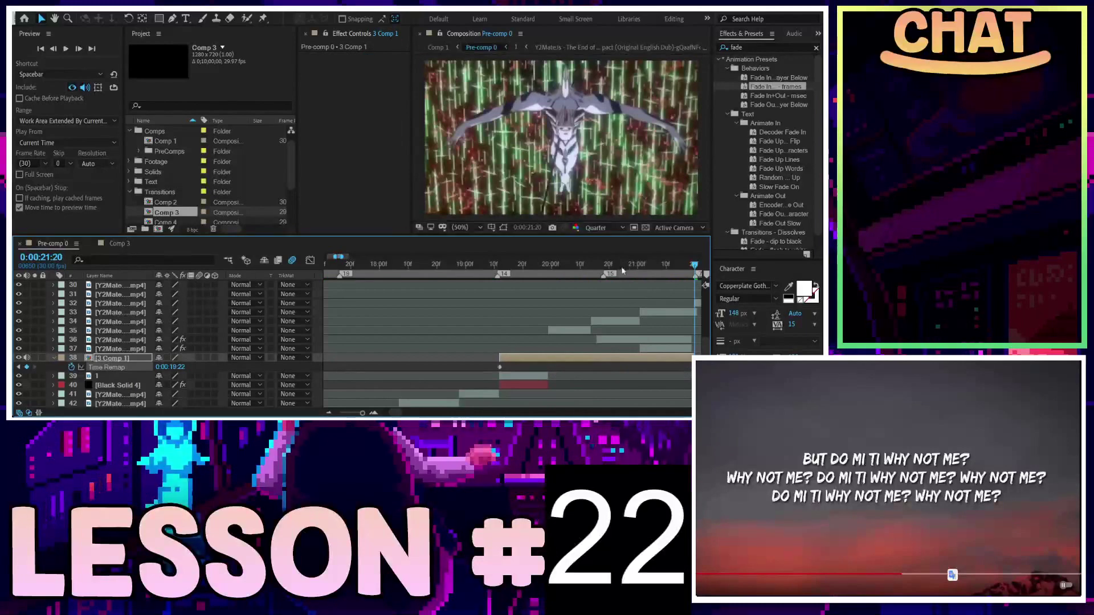
{"action": "left_click_drag", "start_coordinate": [623, 271], "coordinate": [557, 268]}
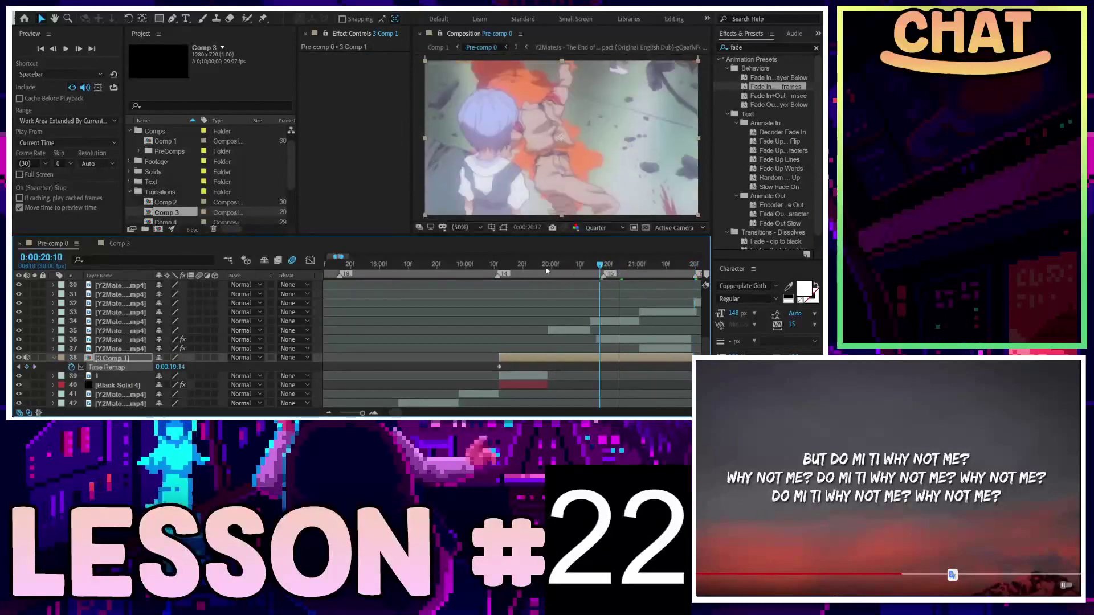
{"action": "left_click", "coordinate": [607, 267]}
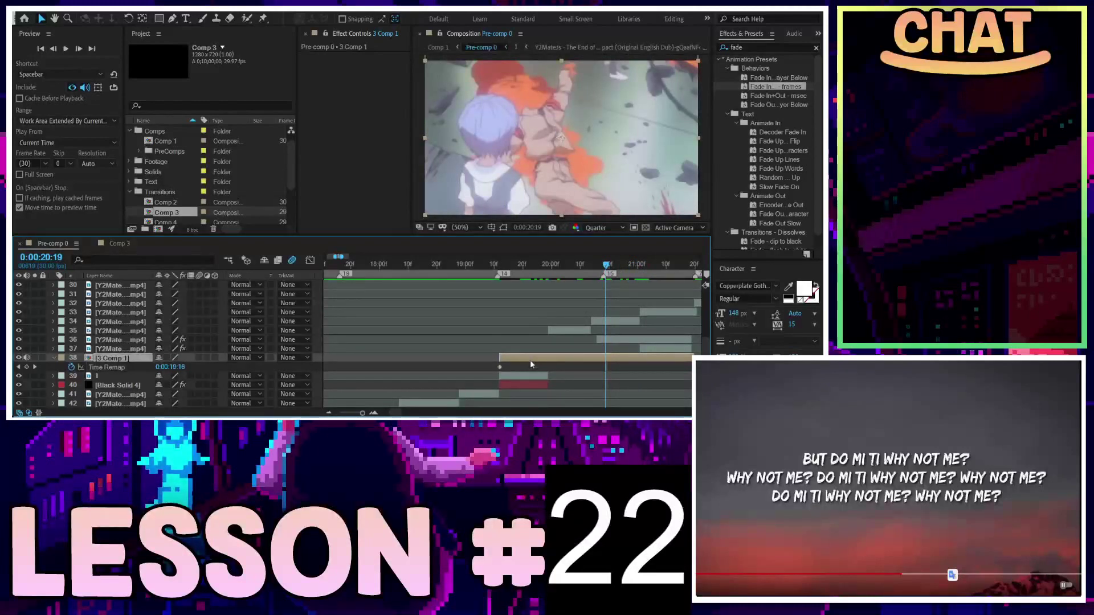
Step: Pre-compose layer 1 into 1 Comp 1 and enable Time Remapping
{"action": "left_click", "coordinate": [531, 377]}
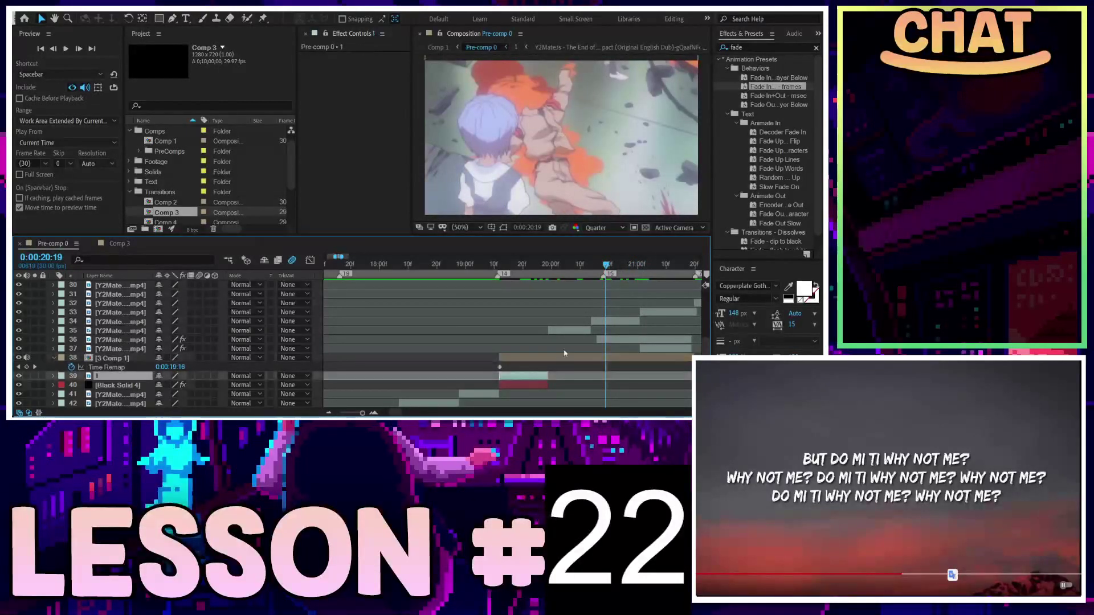
{"action": "key", "text": "ctrl+shift+c"}
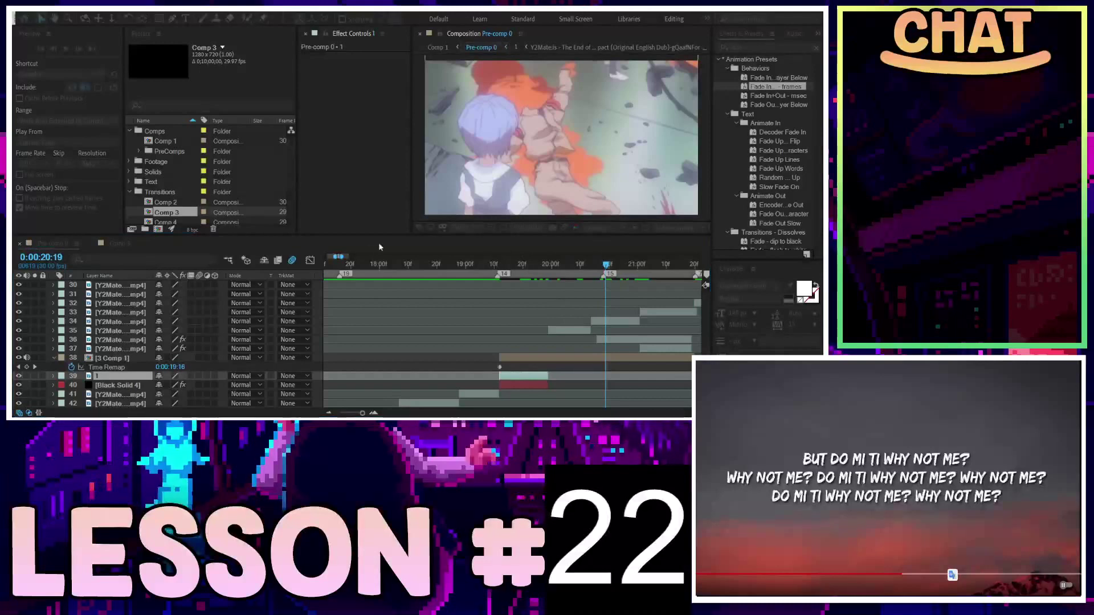
{"action": "key", "text": "Return"}
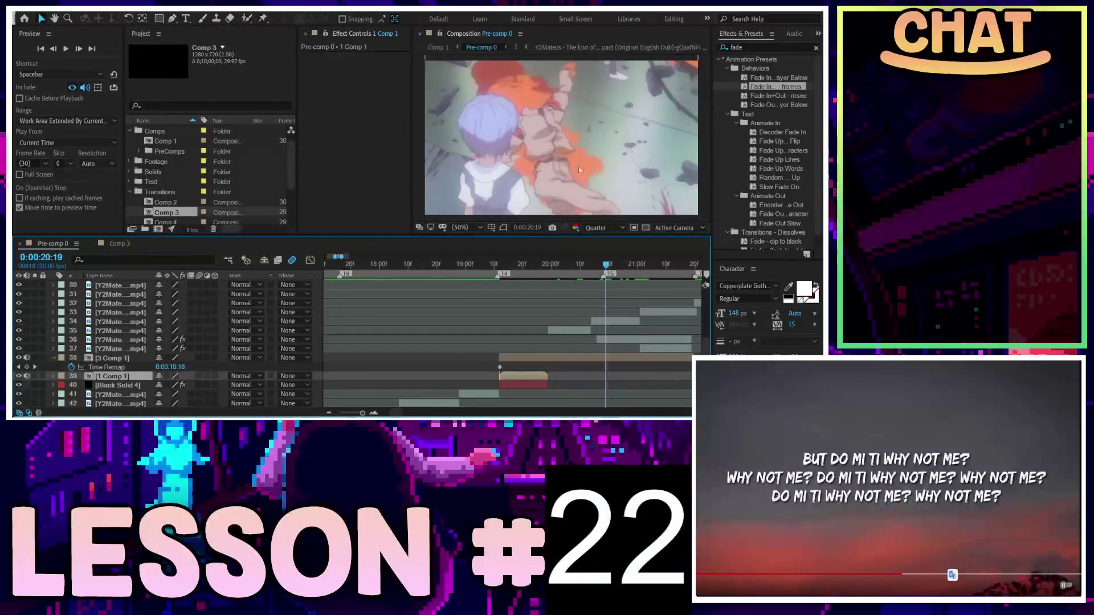
{"action": "key", "text": "ctrl+alt+t"}
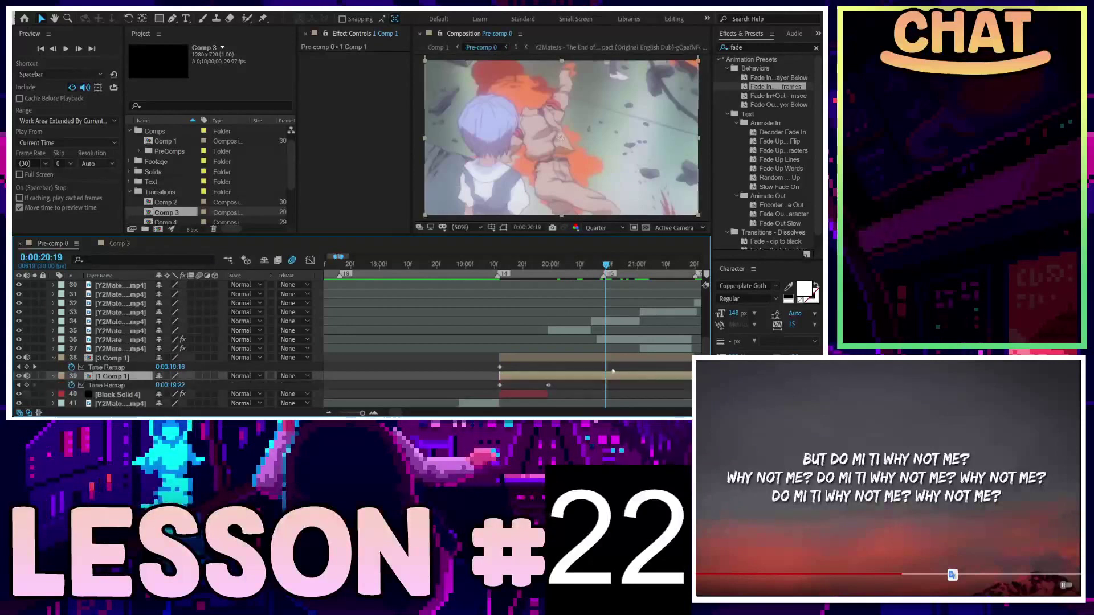
{"action": "scroll", "coordinate": [402, 415], "scroll_direction": "left", "scroll_amount": 3}
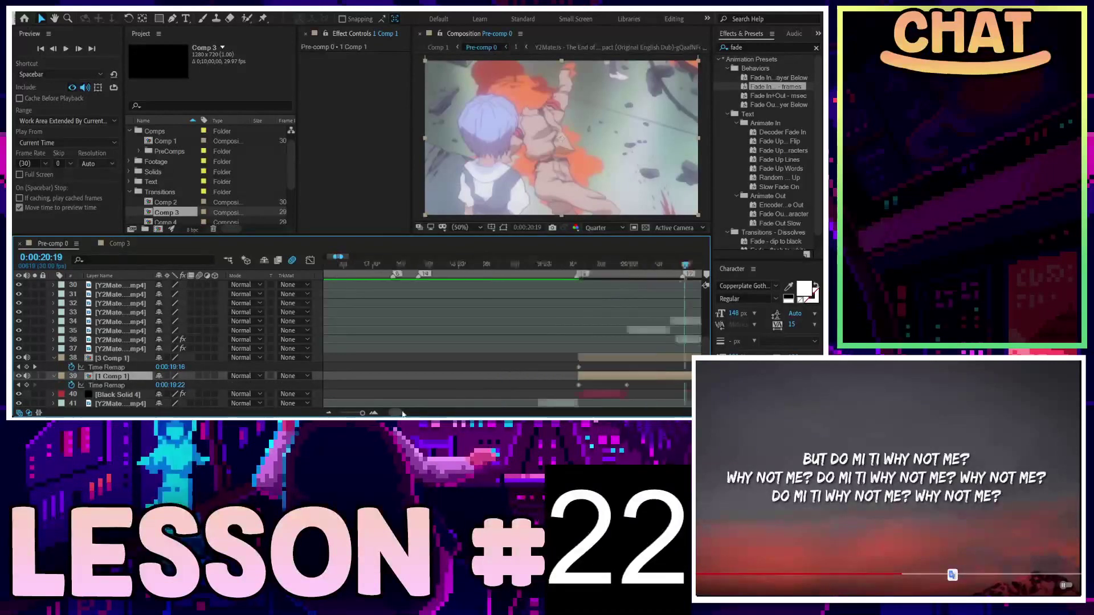
{"action": "scroll", "coordinate": [402, 414], "scroll_direction": "right", "scroll_amount": 5}
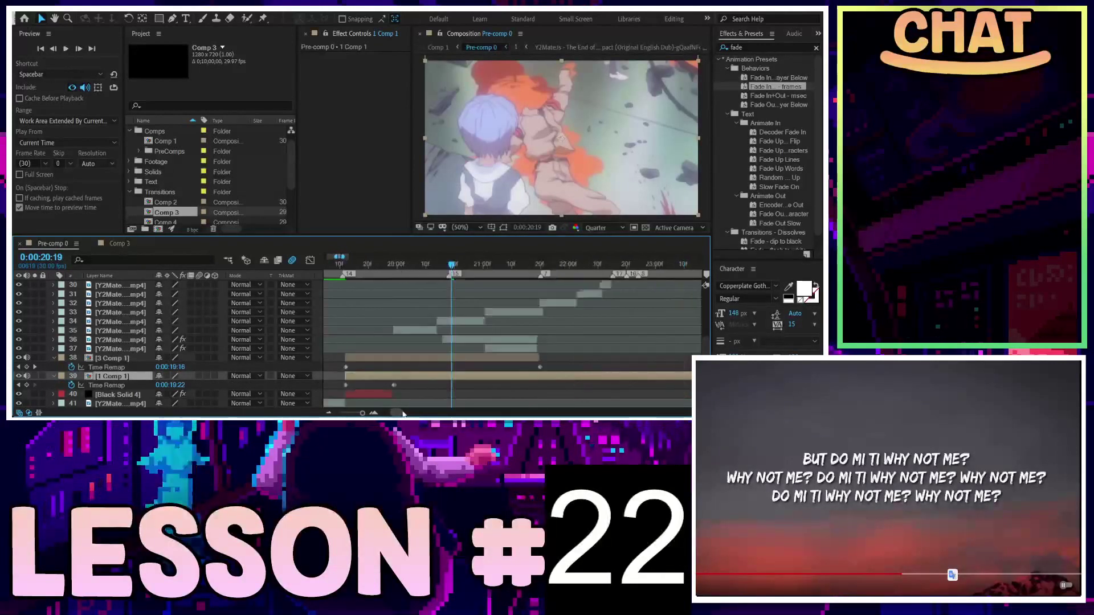
Step: Split 1 Comp 1 at 0:00:21:20, delete the tail, and stretch its end keyframe later
{"action": "left_click", "coordinate": [467, 266]}
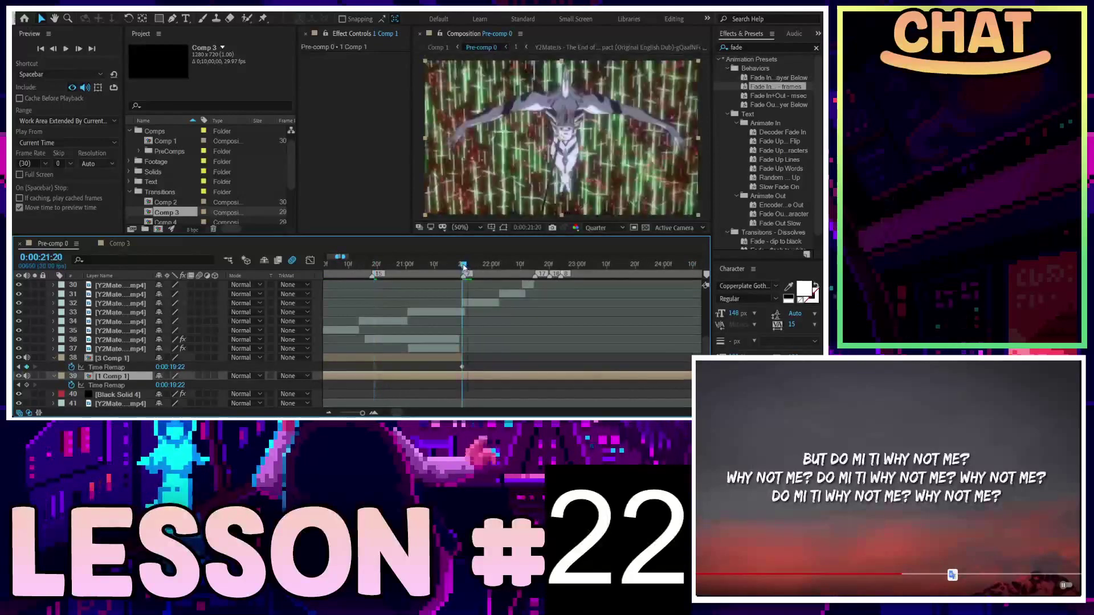
{"action": "key", "text": "ctrl+shift+d"}
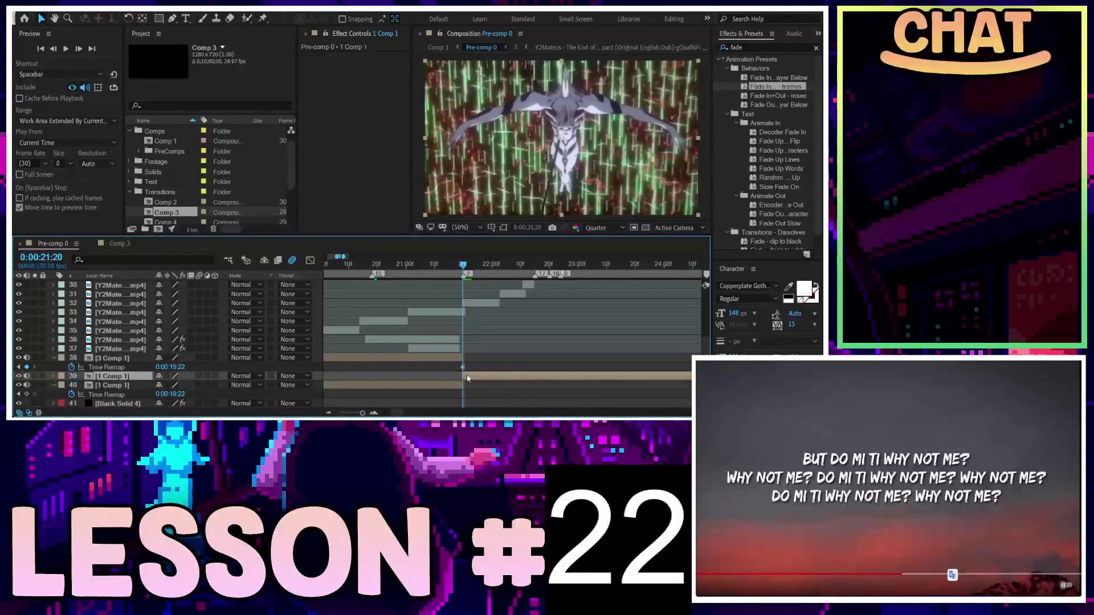
{"action": "key", "text": "Delete"}
{"action": "scroll", "coordinate": [392, 395], "scroll_direction": "down", "scroll_amount": 2}
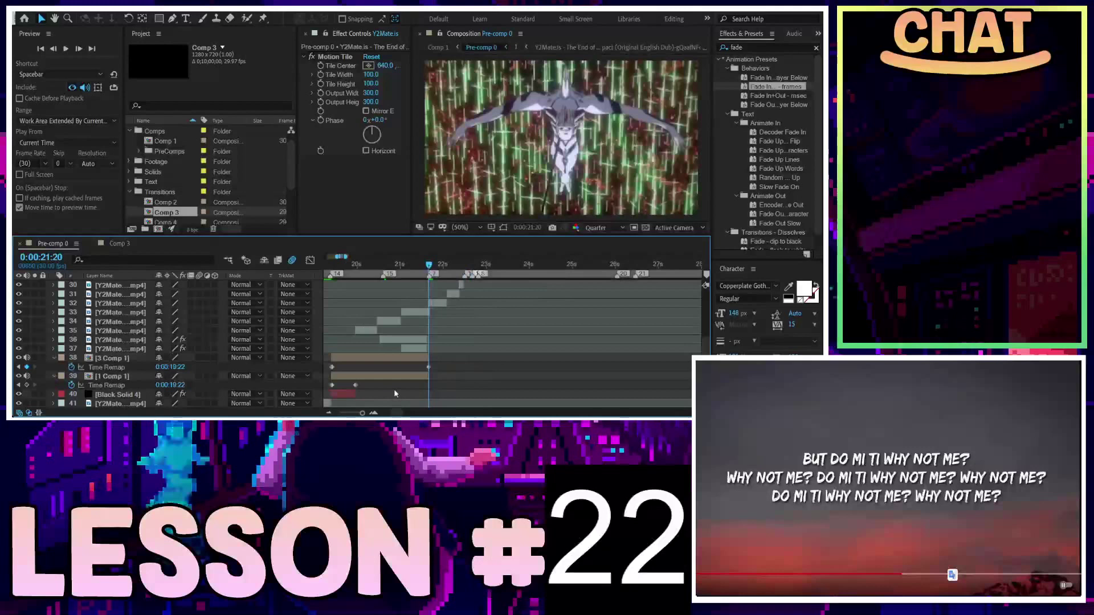
{"action": "left_click", "coordinate": [356, 386]}
{"action": "left_click_drag", "start_coordinate": [355, 387], "coordinate": [427, 392]}
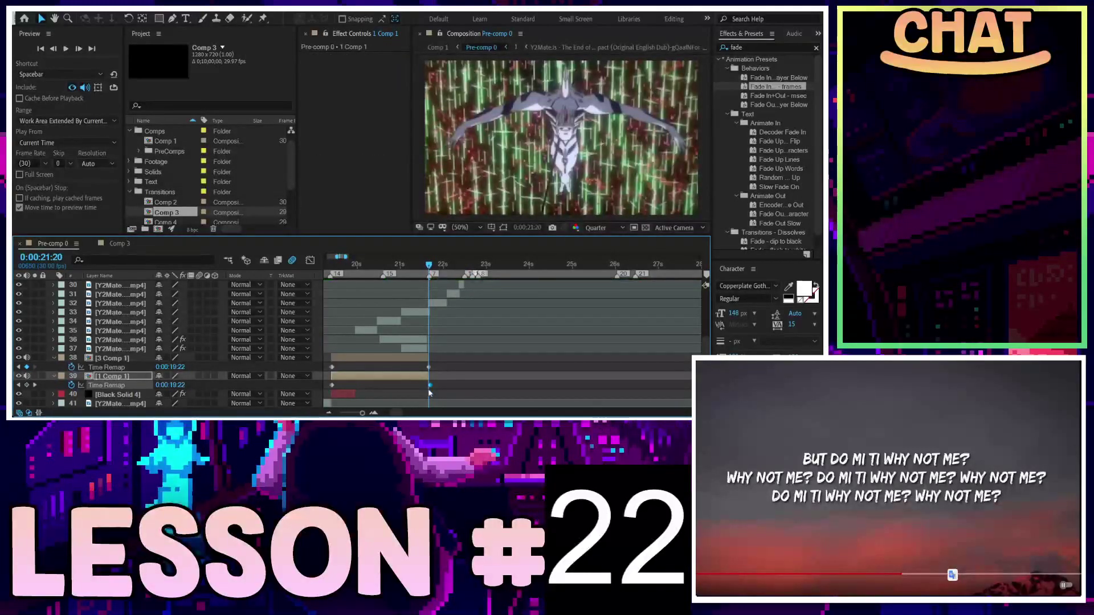
{"action": "key", "text": "space"}
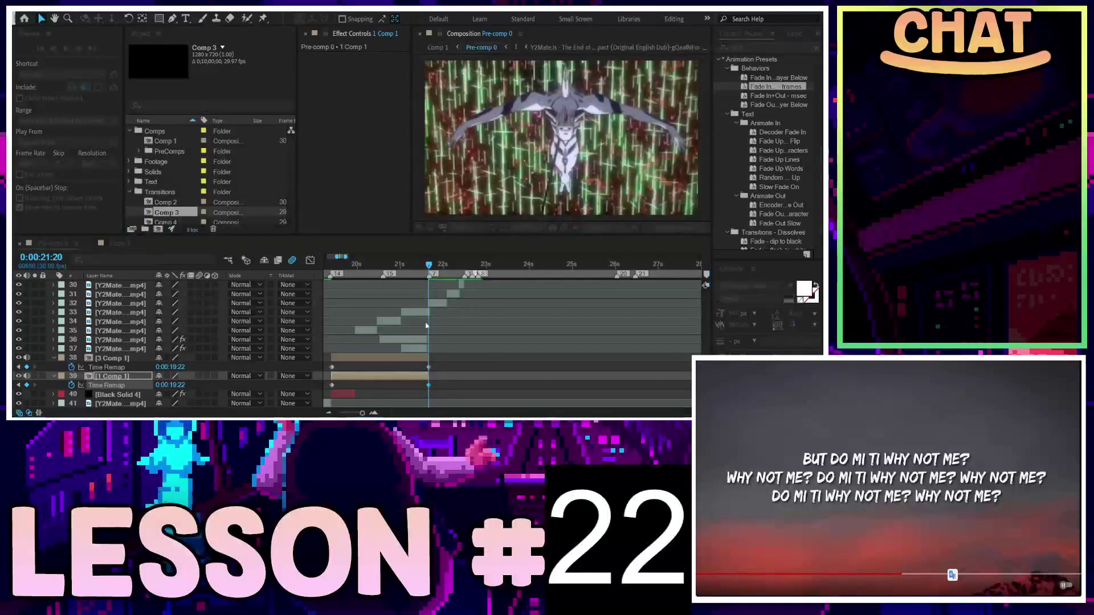
{"action": "left_click_drag", "start_coordinate": [362, 270], "coordinate": [328, 273]}
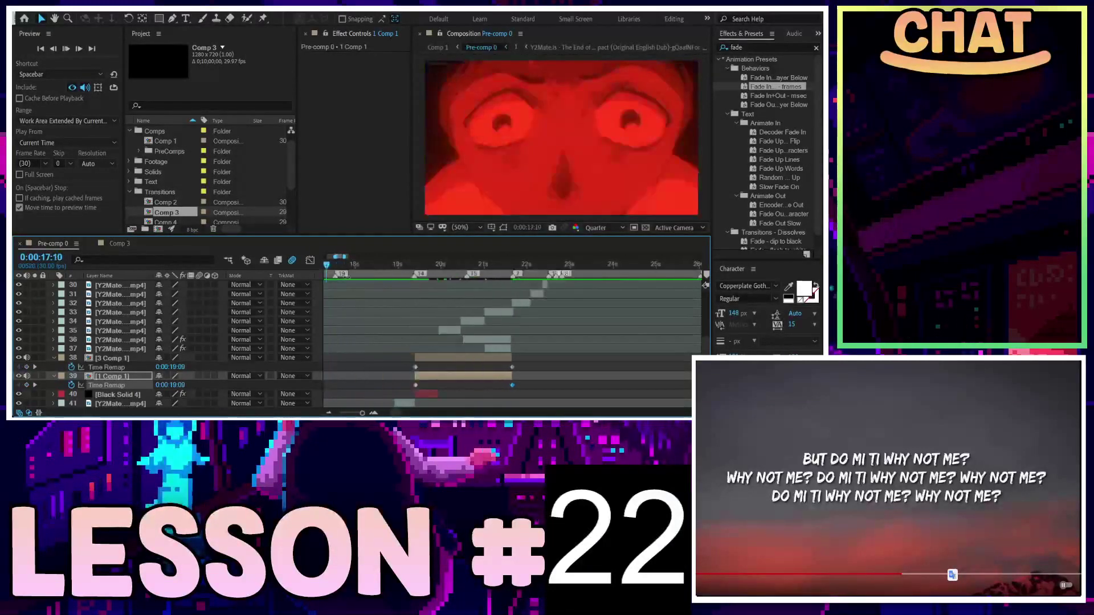
Step: Preview the edit and scrub layer 34's cut between 20:15 and 20:23
{"action": "left_click_drag", "start_coordinate": [327, 273], "coordinate": [327, 273]}
{"action": "key", "text": "space"}
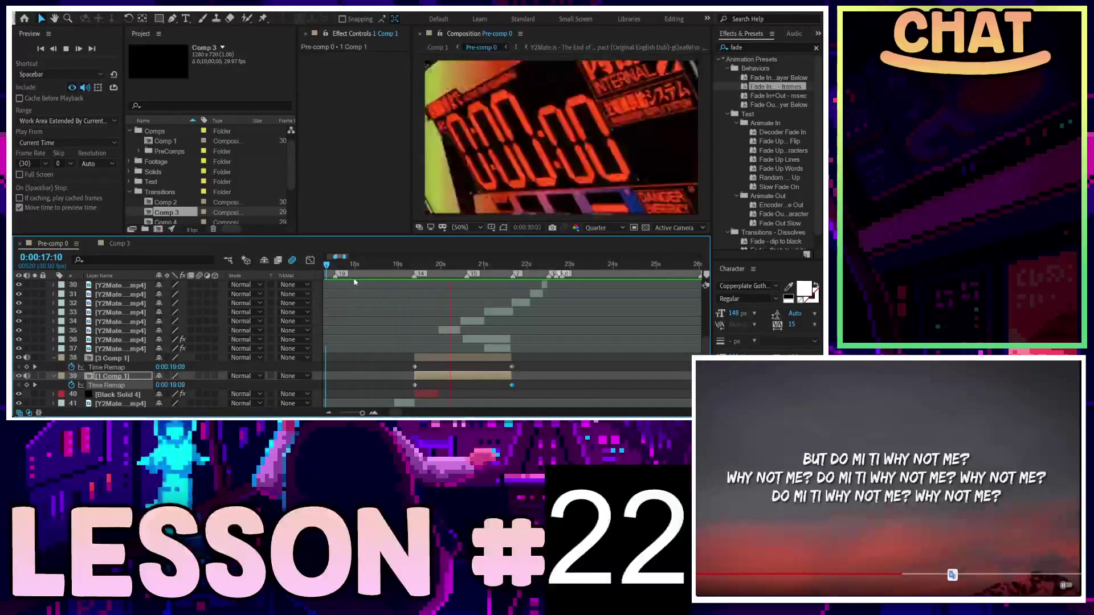
{"action": "key", "text": "space"}
{"action": "key", "text": "equal"}
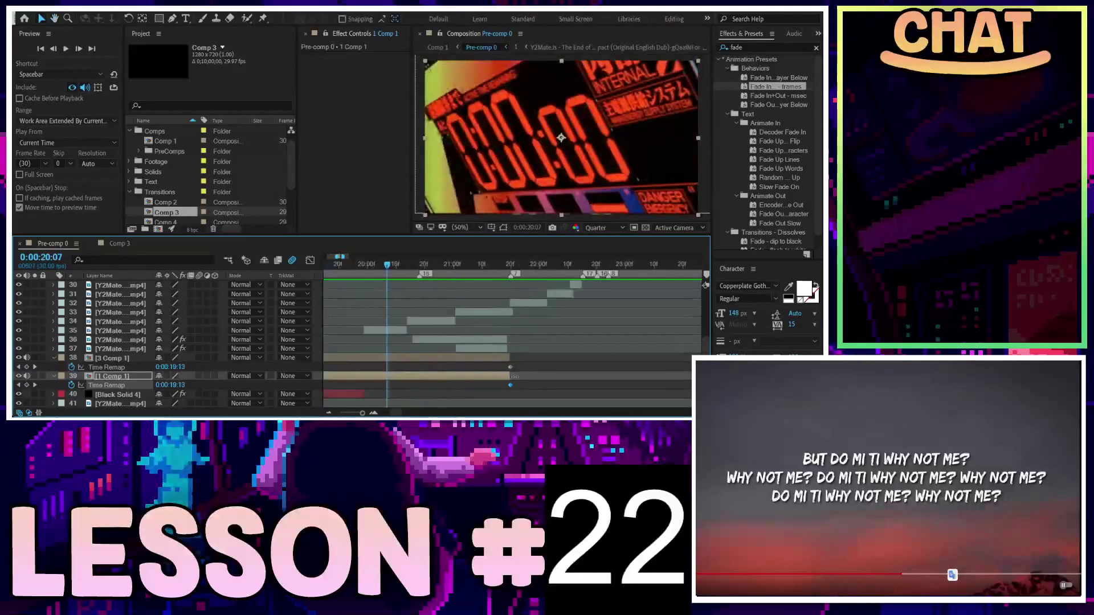
{"action": "left_click", "coordinate": [419, 322]}
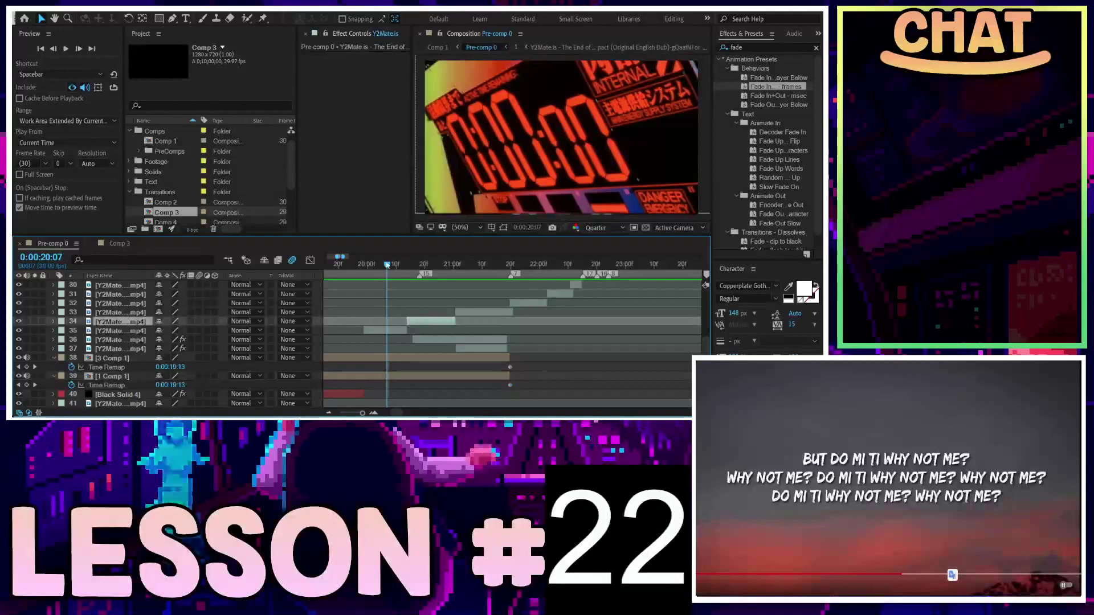
{"action": "mouse_move", "coordinate": [387, 266]}
{"action": "left_mouse_down"}
{"action": "mouse_move", "coordinate": [419, 266]}
{"action": "mouse_move", "coordinate": [378, 267]}
{"action": "left_mouse_up"}
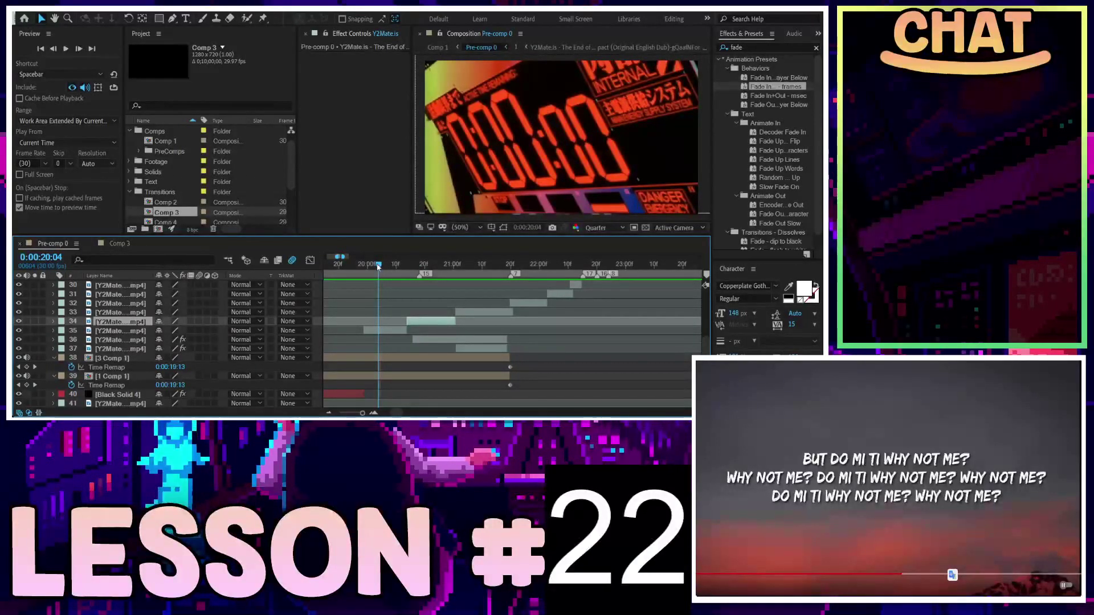
{"action": "left_click_drag", "start_coordinate": [379, 267], "coordinate": [426, 266]}
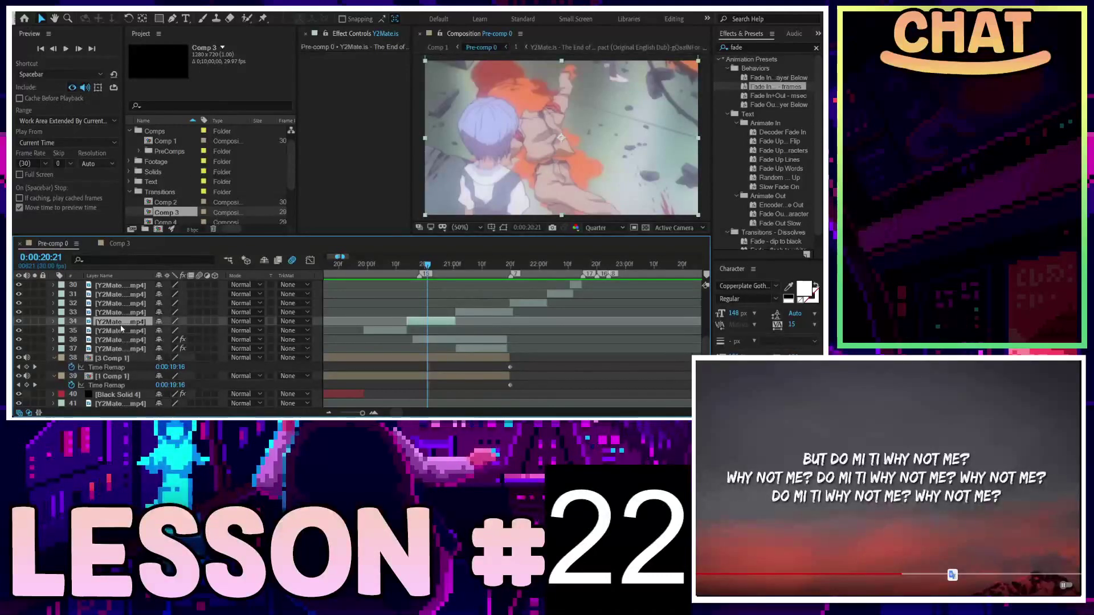
Step: Try moving layers 33 and 34 below 3 Comp 1, check at 21:05, then undo
{"action": "left_click_drag", "start_coordinate": [121, 326], "coordinate": [117, 364]}
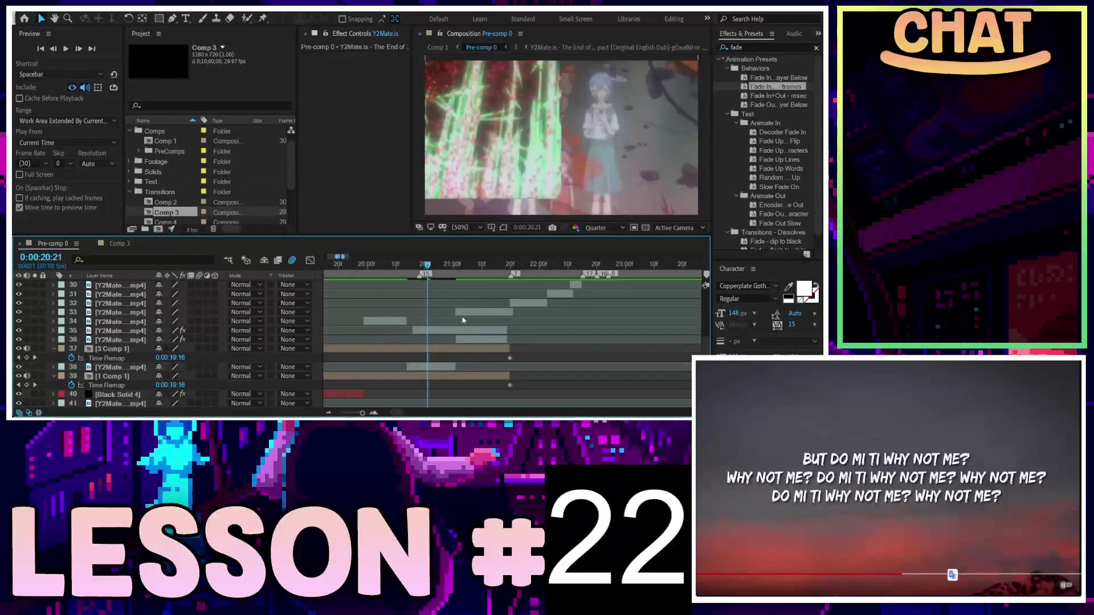
{"action": "left_click_drag", "start_coordinate": [114, 313], "coordinate": [121, 334]}
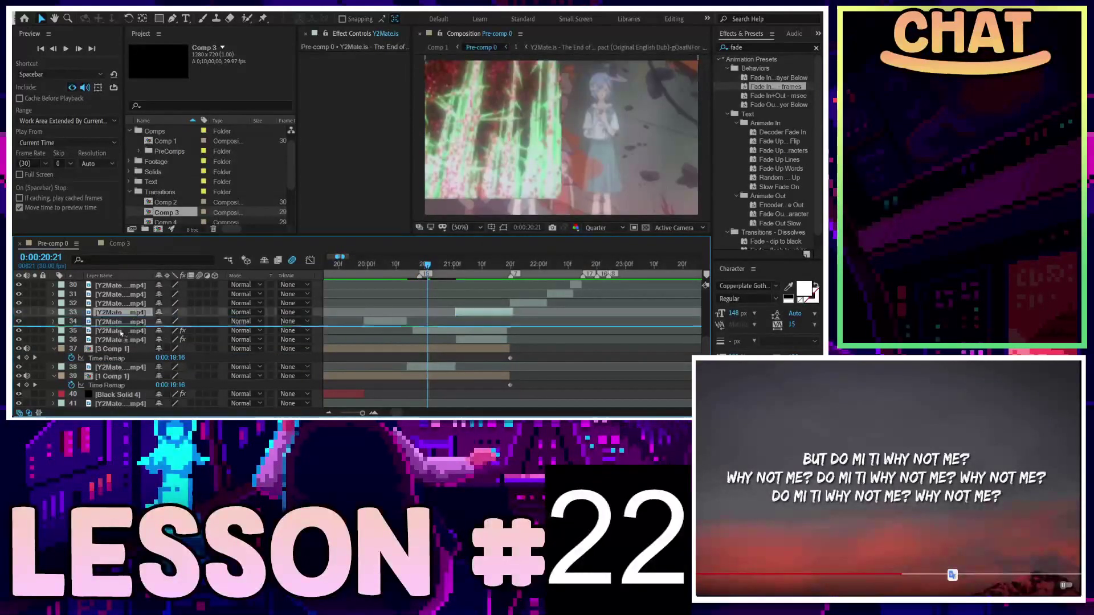
{"action": "left_click_drag", "start_coordinate": [120, 333], "coordinate": [121, 356]}
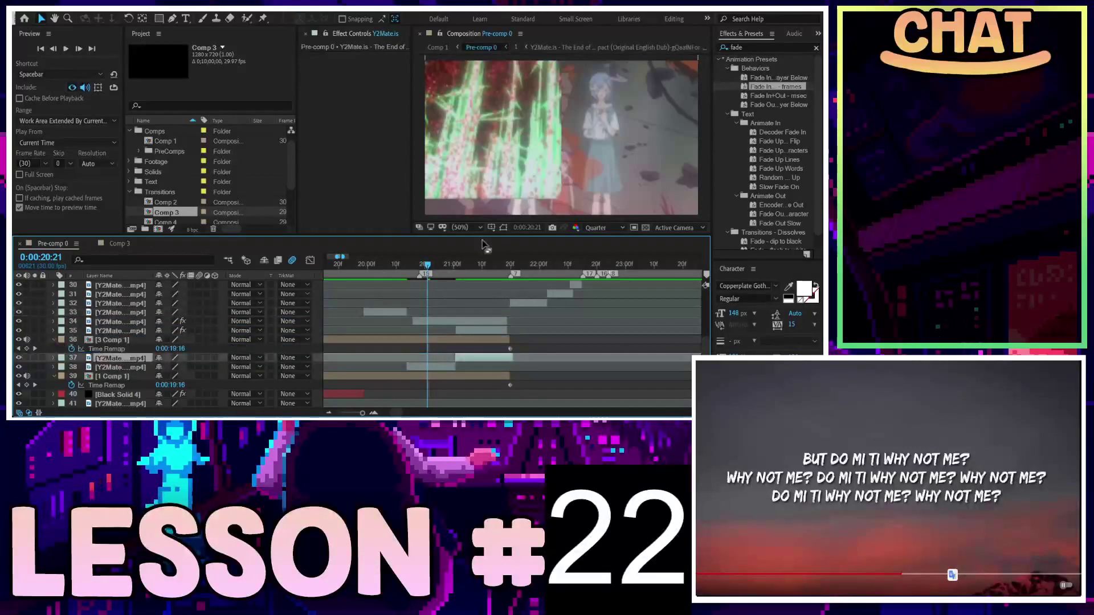
{"action": "left_click_drag", "start_coordinate": [446, 267], "coordinate": [473, 269]}
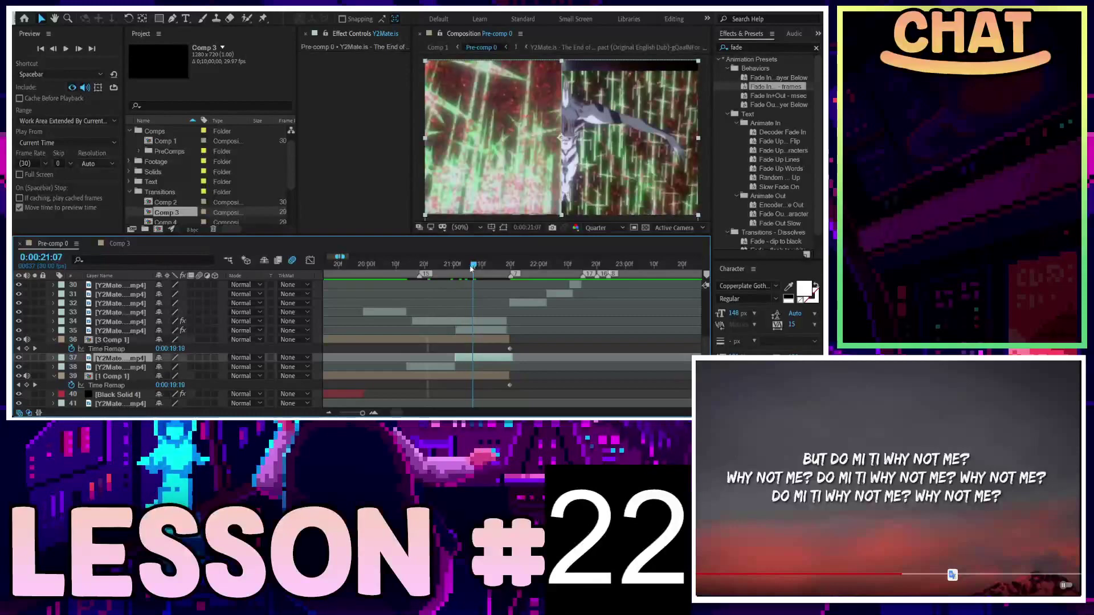
{"action": "left_click_drag", "start_coordinate": [473, 269], "coordinate": [468, 269]}
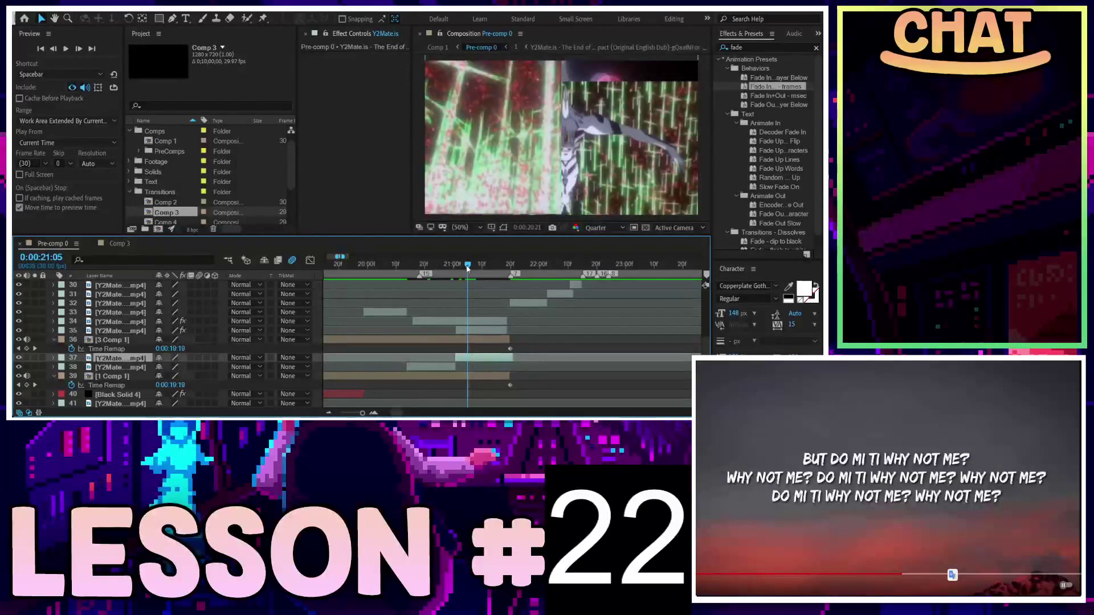
{"action": "key", "text": "ctrl+z"}
{"action": "key", "text": "ctrl+z"}
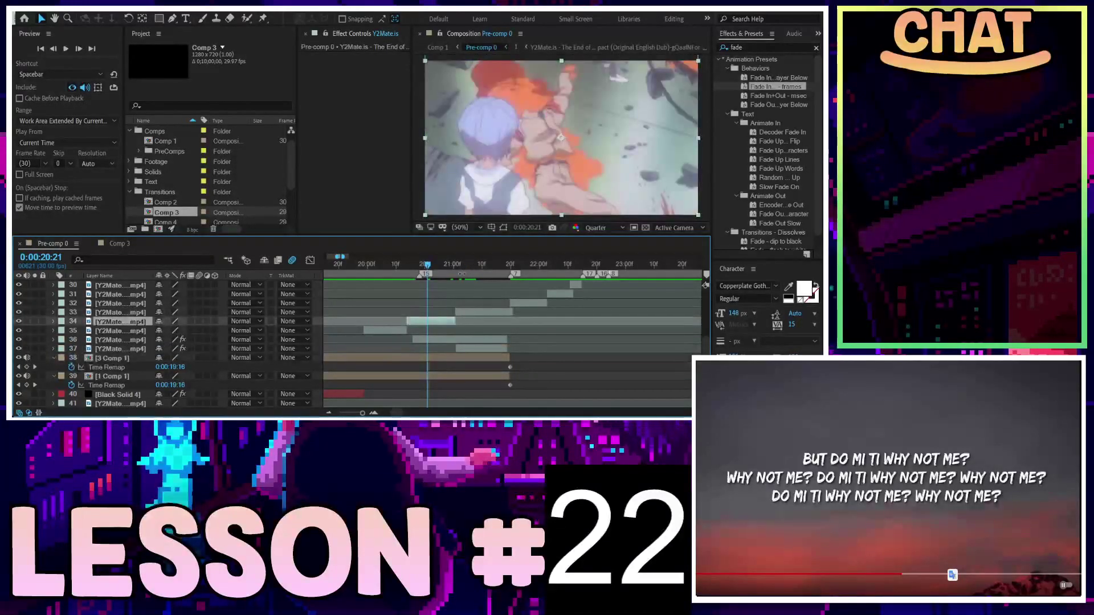
{"action": "key", "text": "ctrl+shift+z"}
{"action": "key", "text": "ctrl+shift+z"}
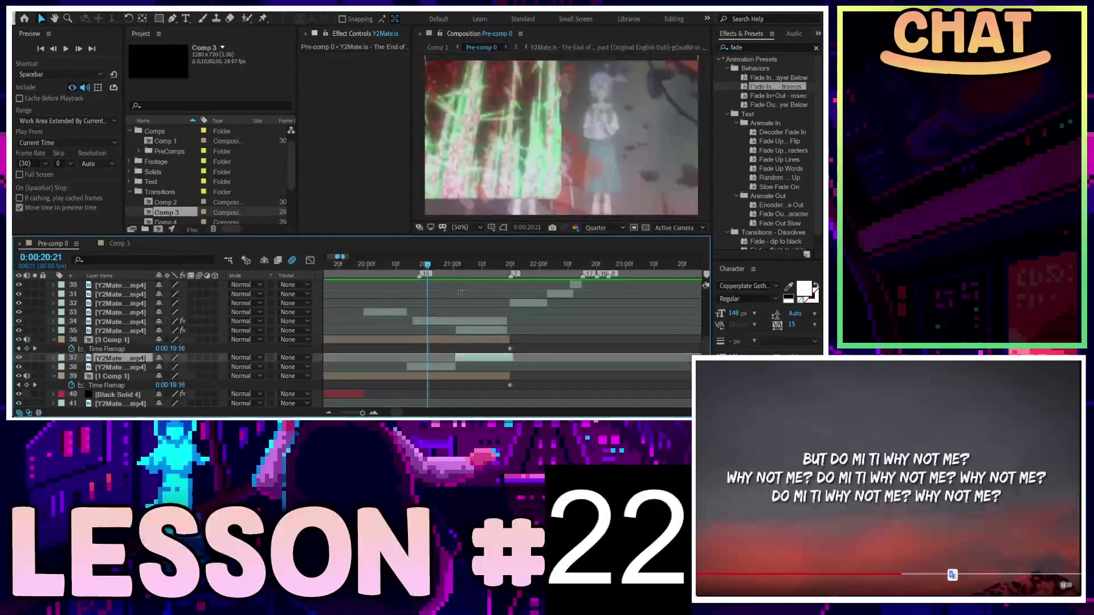
Step: Copy layer 34's Linear Wipe effect and paste it onto layer 38
{"action": "left_click", "coordinate": [456, 322]}
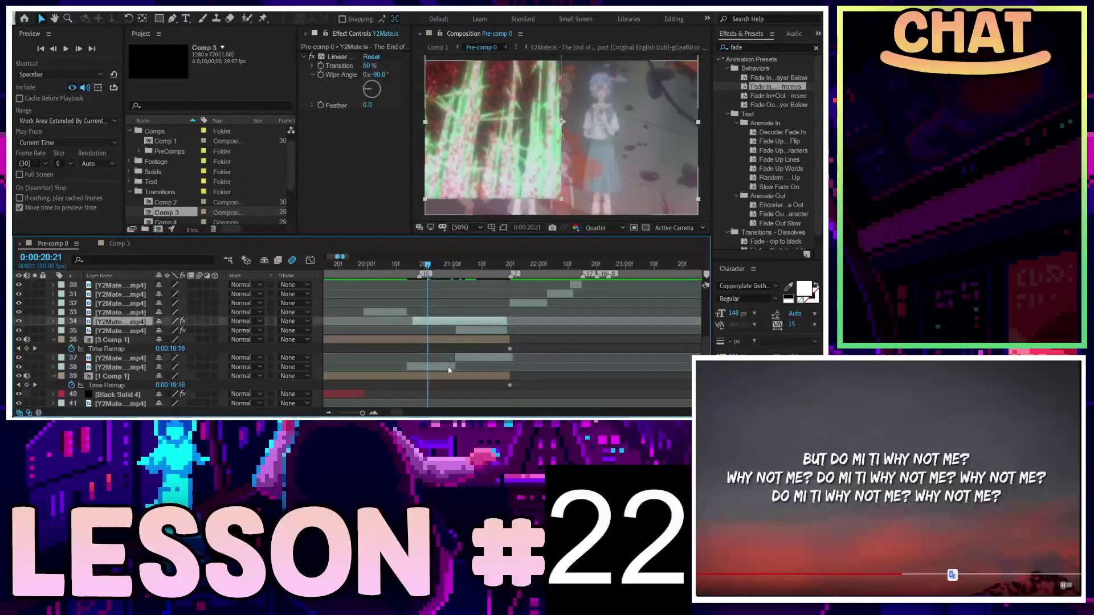
{"action": "left_click", "coordinate": [53, 321]}
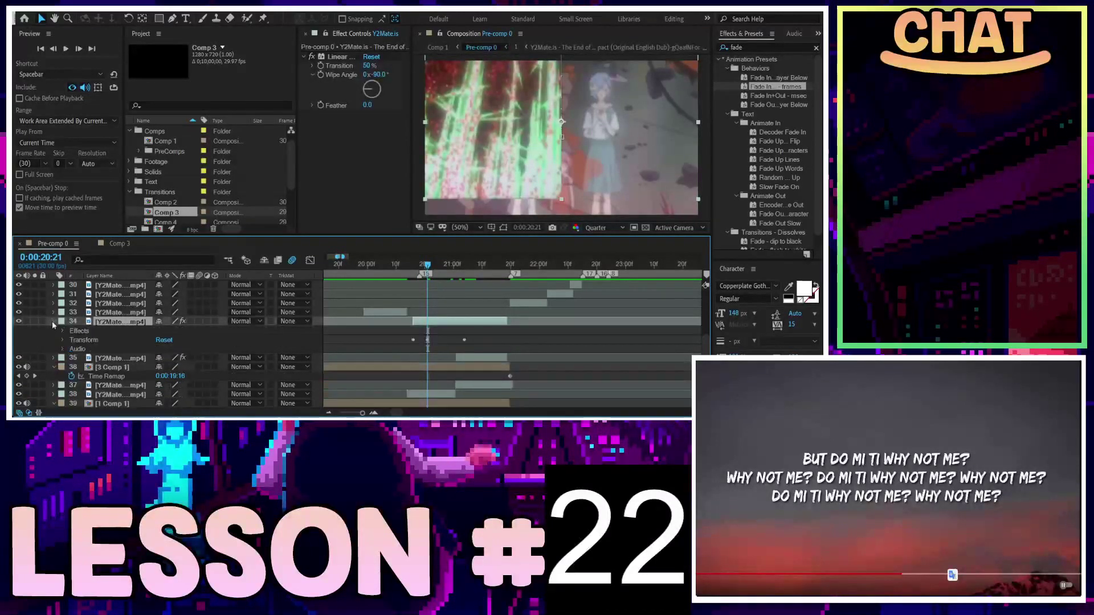
{"action": "left_click", "coordinate": [81, 331]}
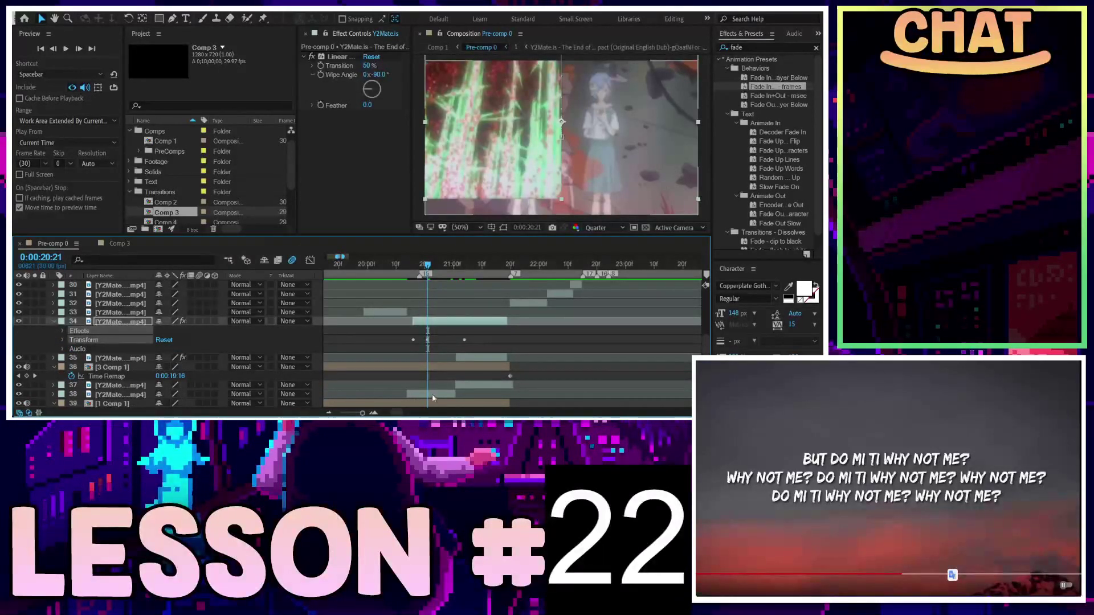
{"action": "left_click", "coordinate": [191, 395]}
{"action": "key", "text": "ctrl+v"}
Step: Delete the redundant clip on layer 34
{"action": "key", "text": "Caps_Lock"}
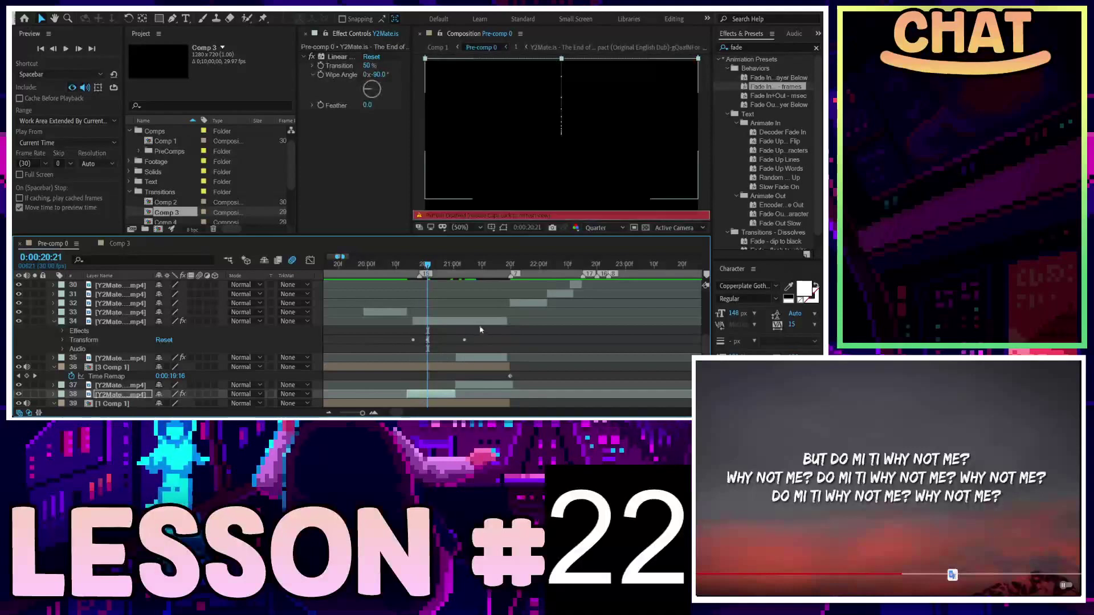
{"action": "left_click", "coordinate": [482, 322]}
{"action": "key", "text": "Delete"}
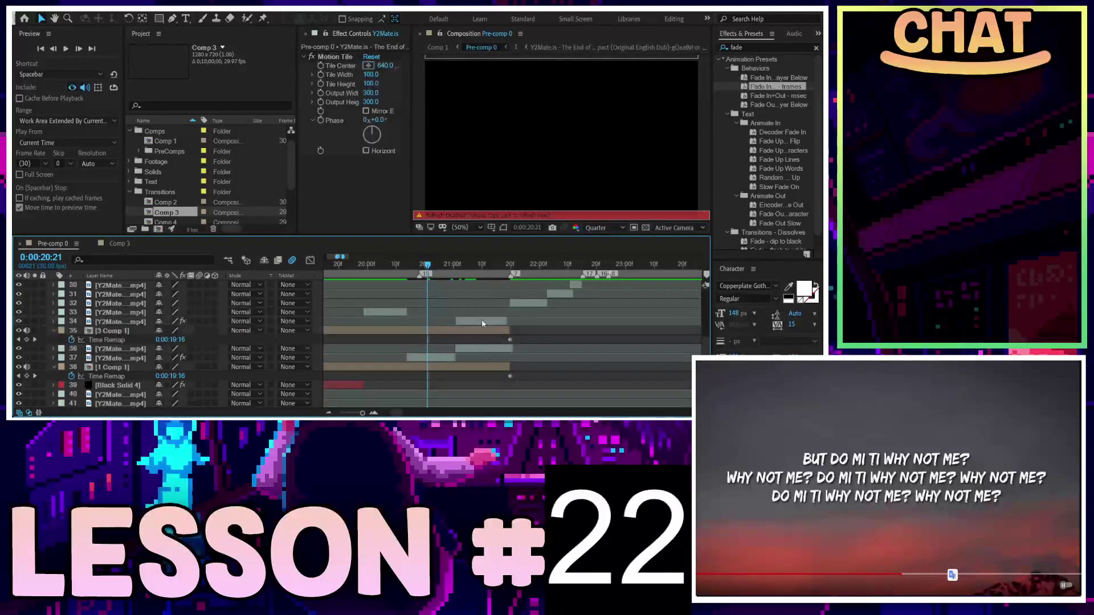
{"action": "key", "text": "Caps_Lock"}
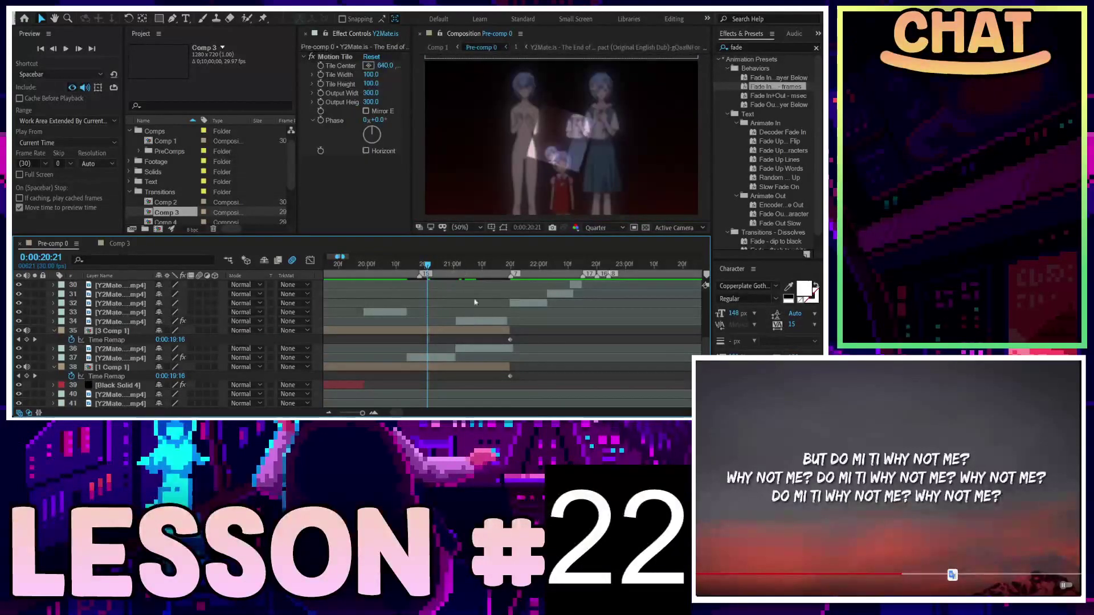
Step: Inspect the new layer 34's effects at 21:08, then delete that clip layer too
{"action": "left_click", "coordinate": [478, 323]}
{"action": "left_click", "coordinate": [476, 267]}
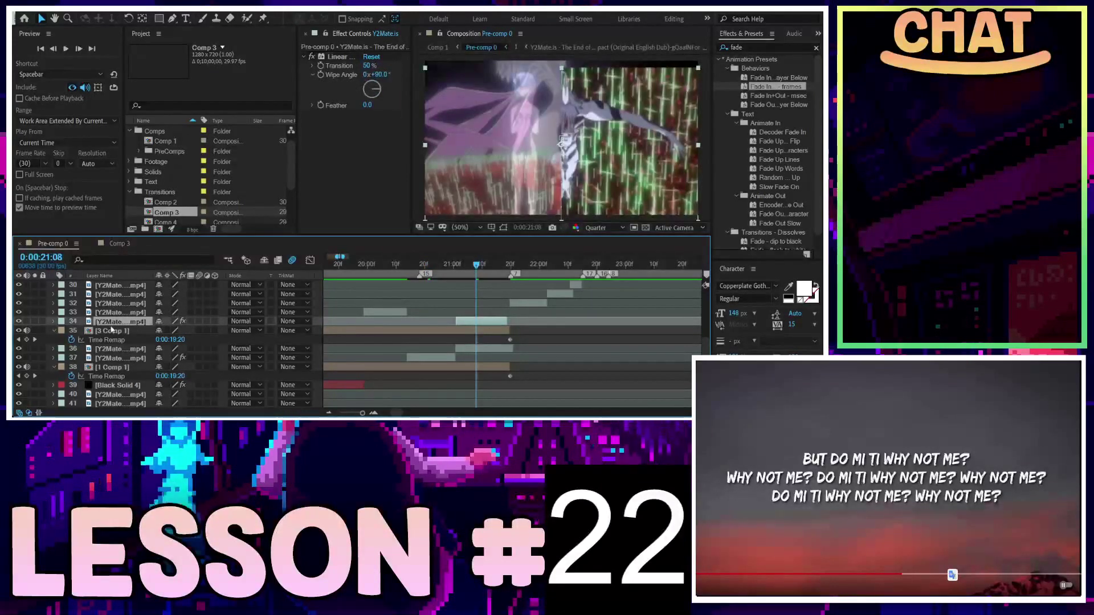
{"action": "left_click", "coordinate": [54, 322]}
{"action": "left_click", "coordinate": [83, 332]}
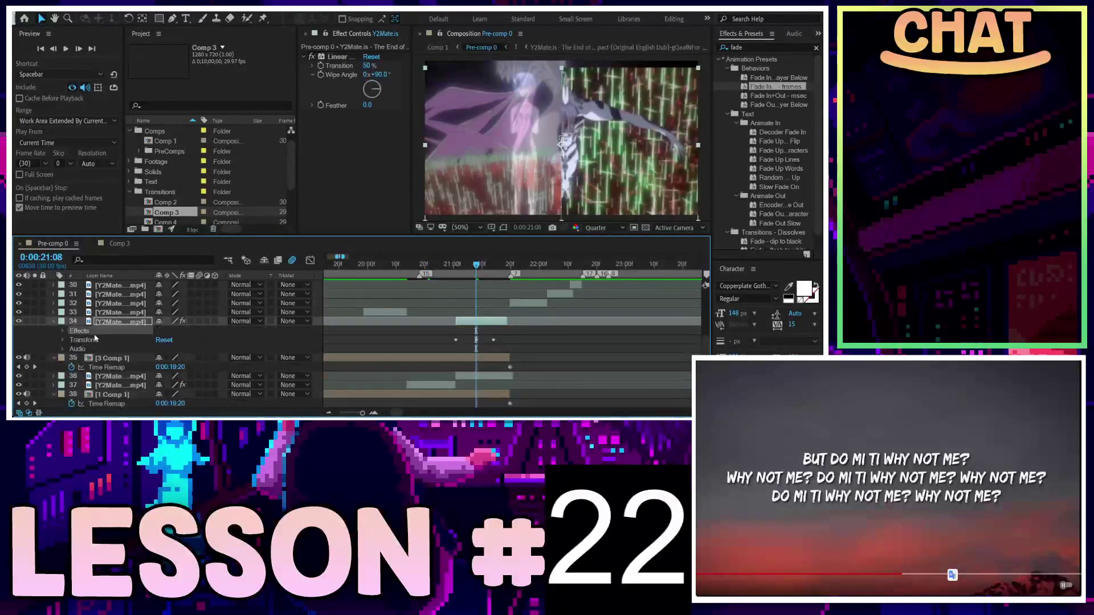
{"action": "left_click", "coordinate": [49, 324]}
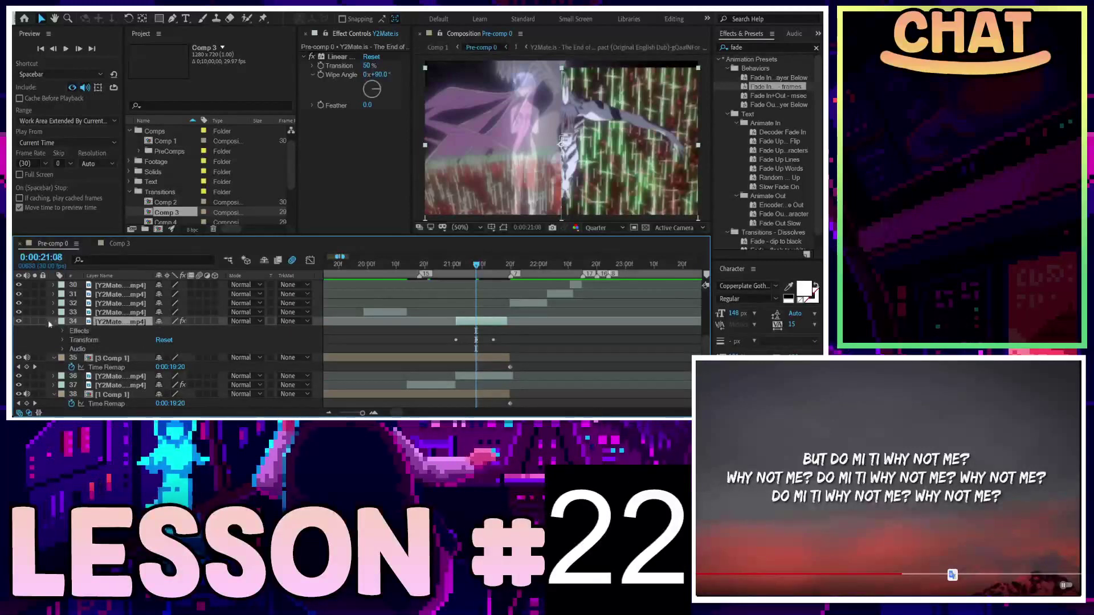
{"action": "left_click", "coordinate": [54, 322]}
{"action": "left_click", "coordinate": [484, 349]}
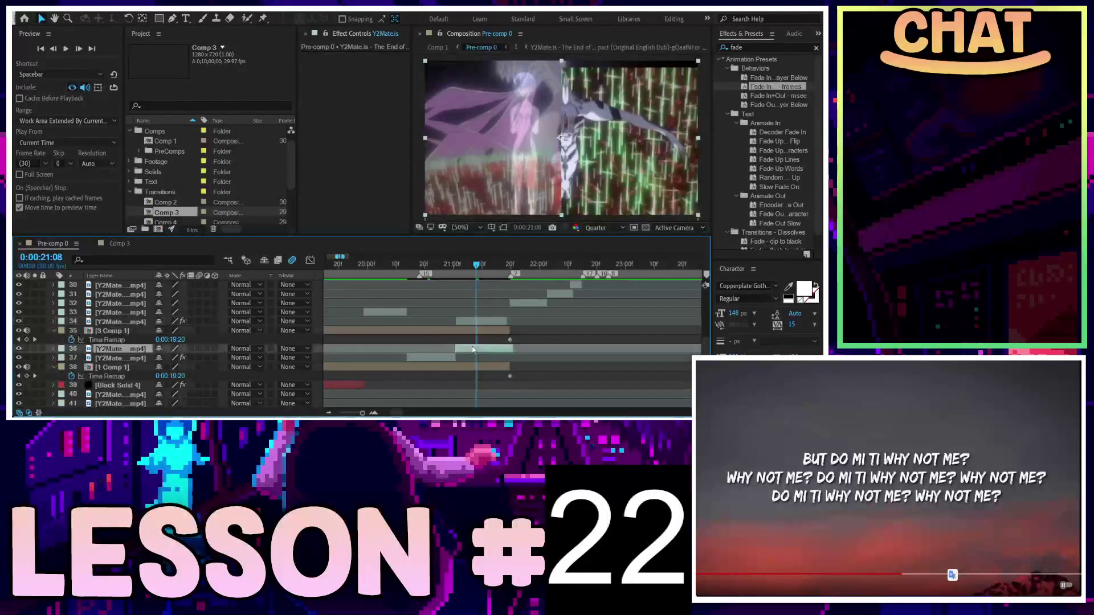
{"action": "left_click", "coordinate": [485, 321]}
{"action": "key", "text": "Delete"}
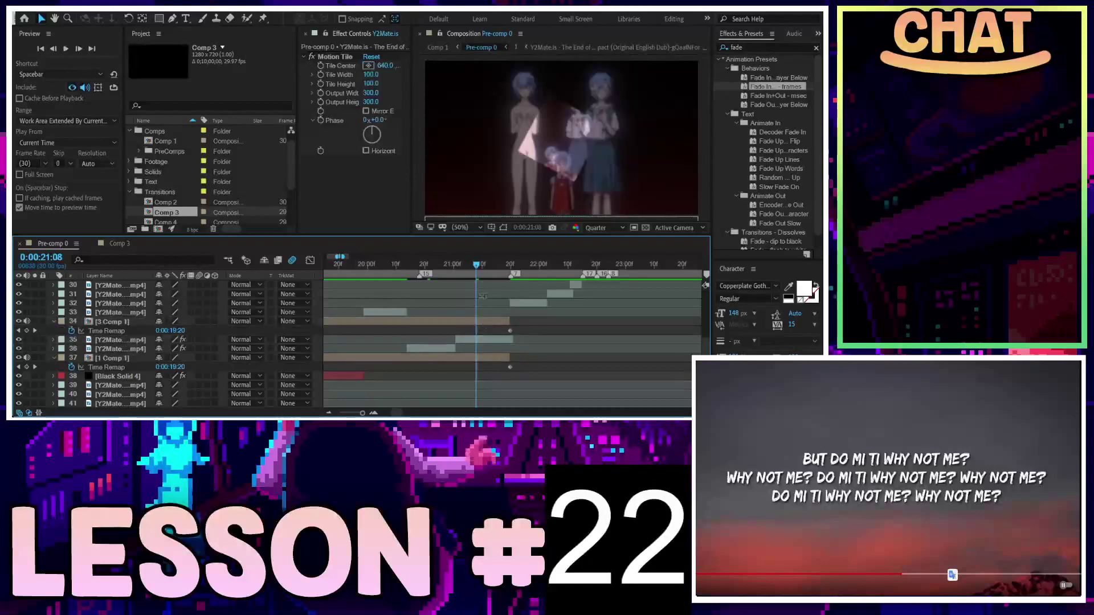
Step: Preview the edit around 20:24–21:01 and select the clip on layer 36
{"action": "key", "text": "space"}
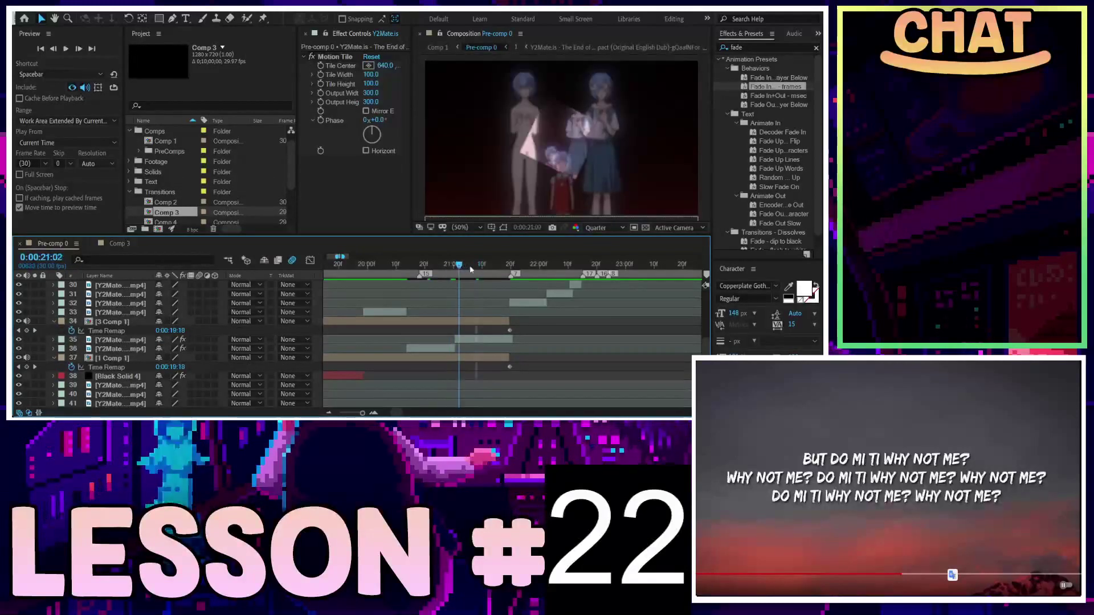
{"action": "left_click_drag", "start_coordinate": [490, 269], "coordinate": [436, 268]}
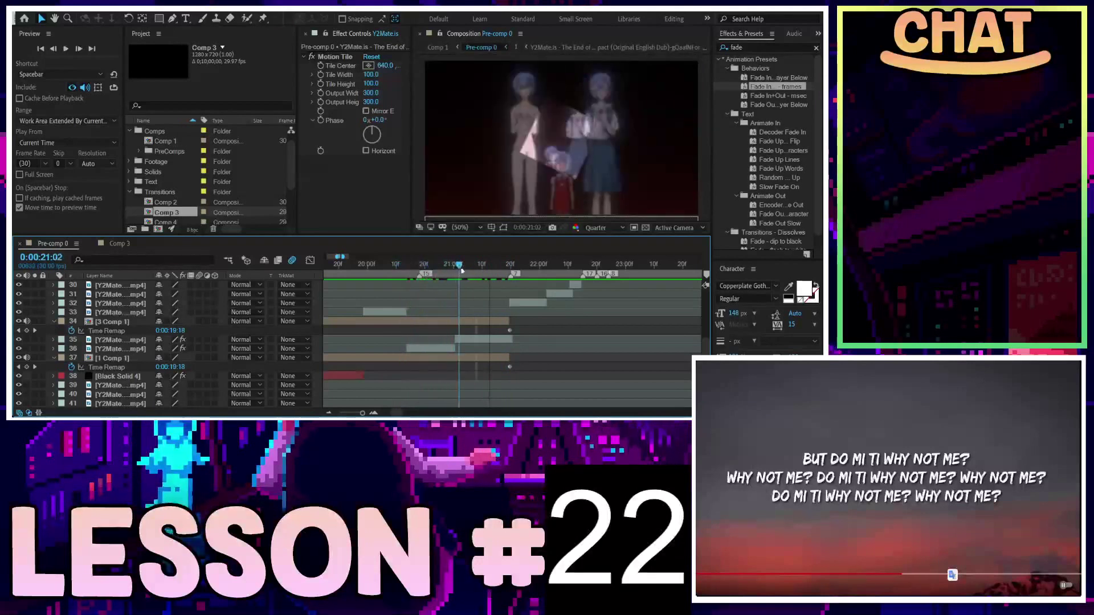
{"action": "left_click", "coordinate": [456, 268]}
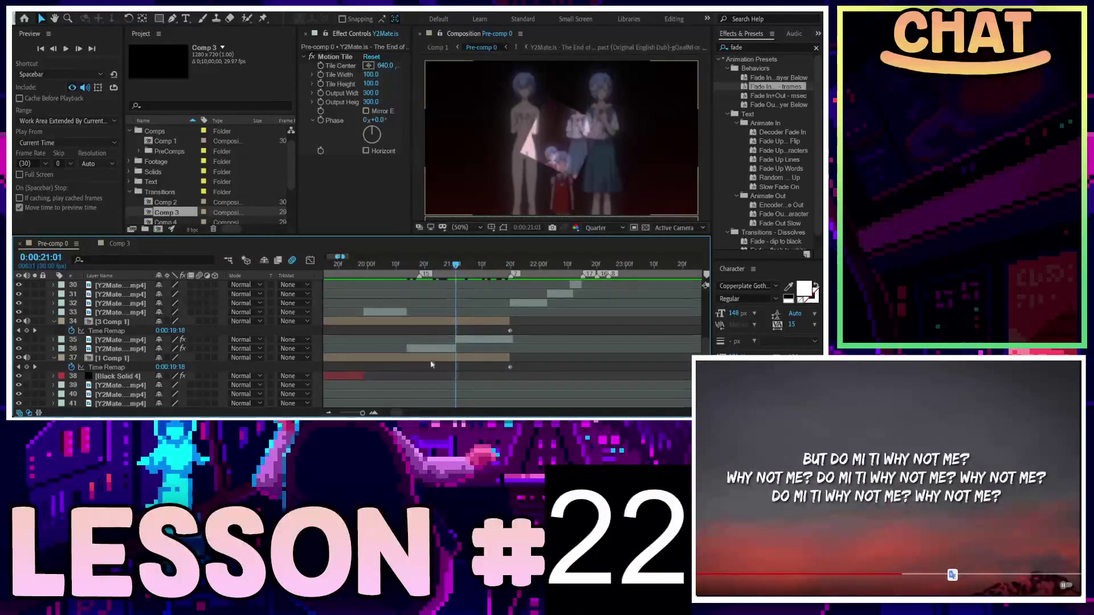
{"action": "left_click", "coordinate": [444, 350]}
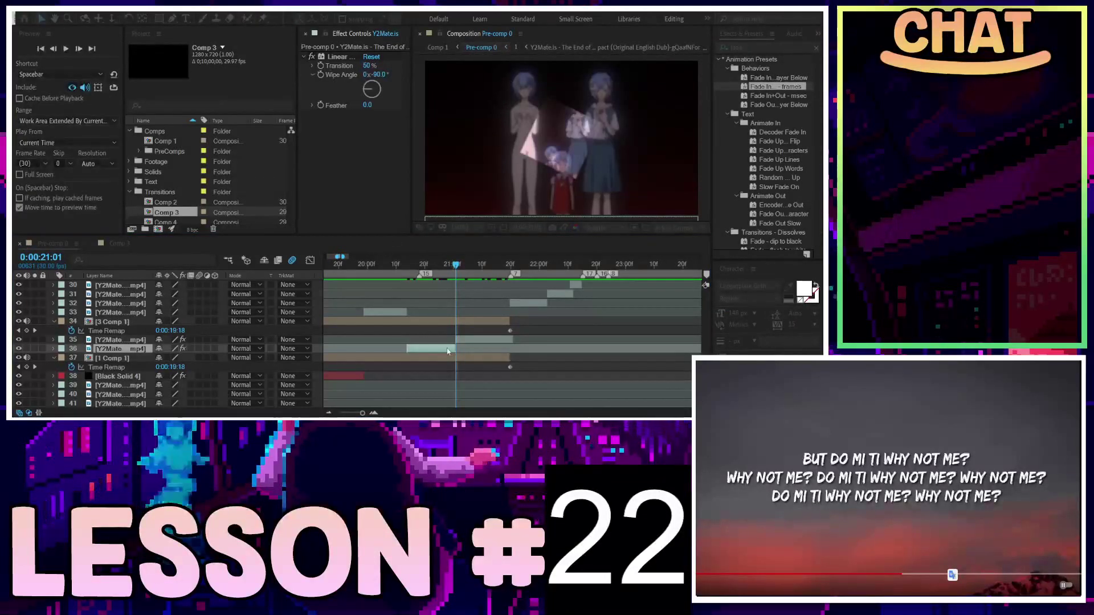
Step: Pre-compose layer 36 with Time Remapping, split it at 0:00:21:20 and delete the tail
{"action": "key", "text": "Return"}
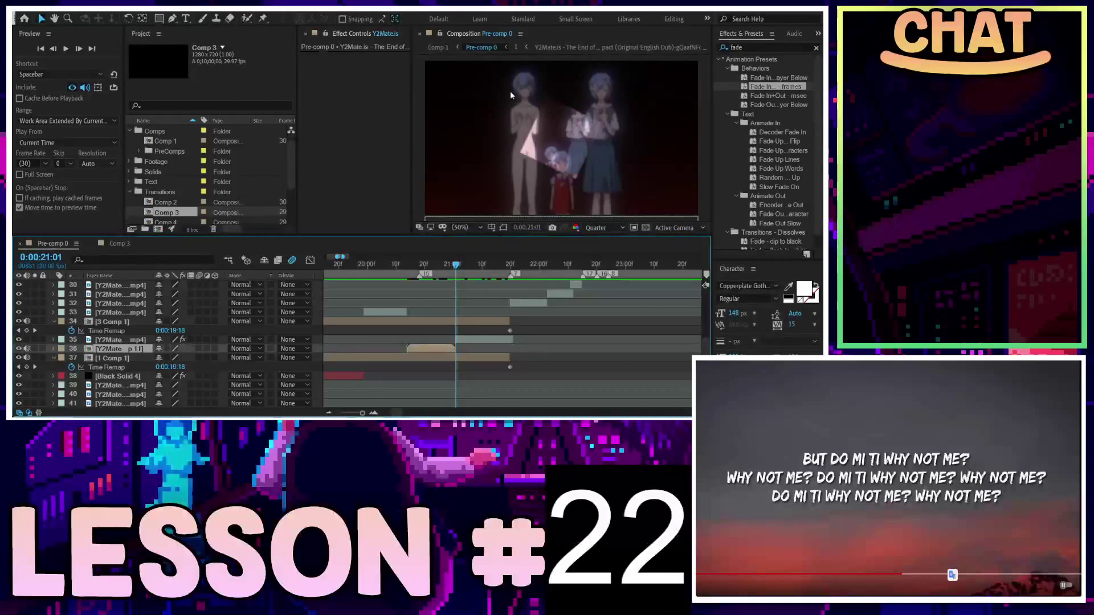
{"action": "key", "text": "ctrl+alt+t"}
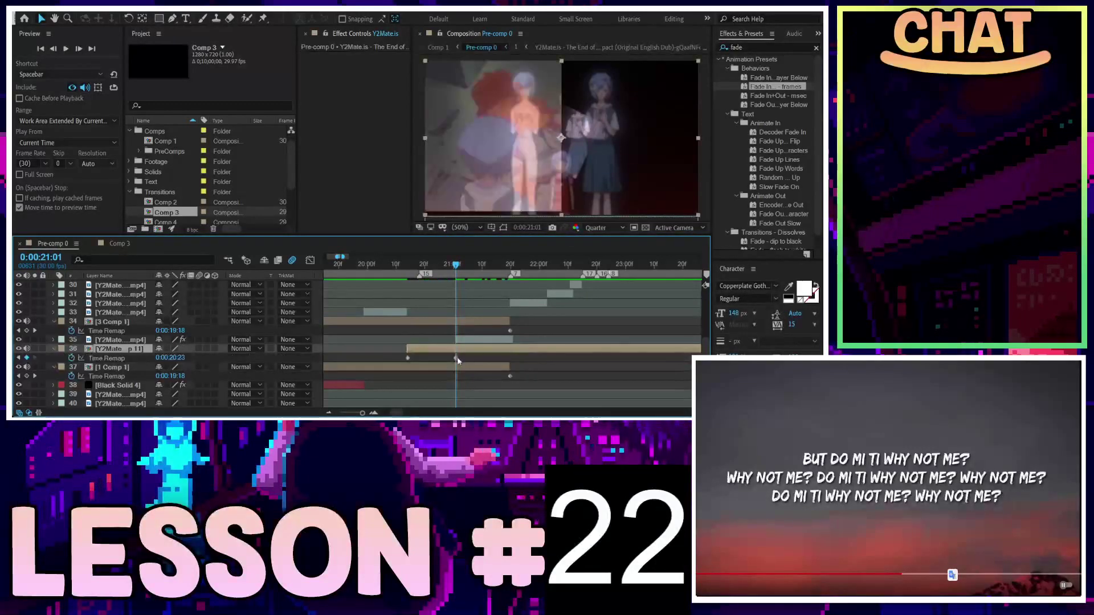
{"action": "left_click", "coordinate": [511, 269]}
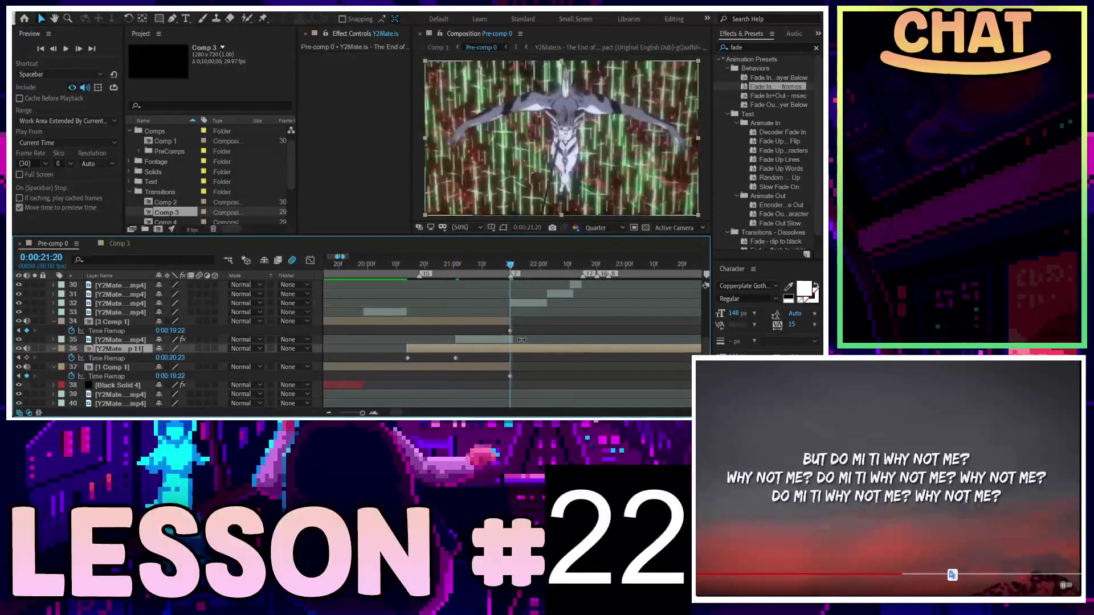
{"action": "key", "text": "ctrl+shift+d"}
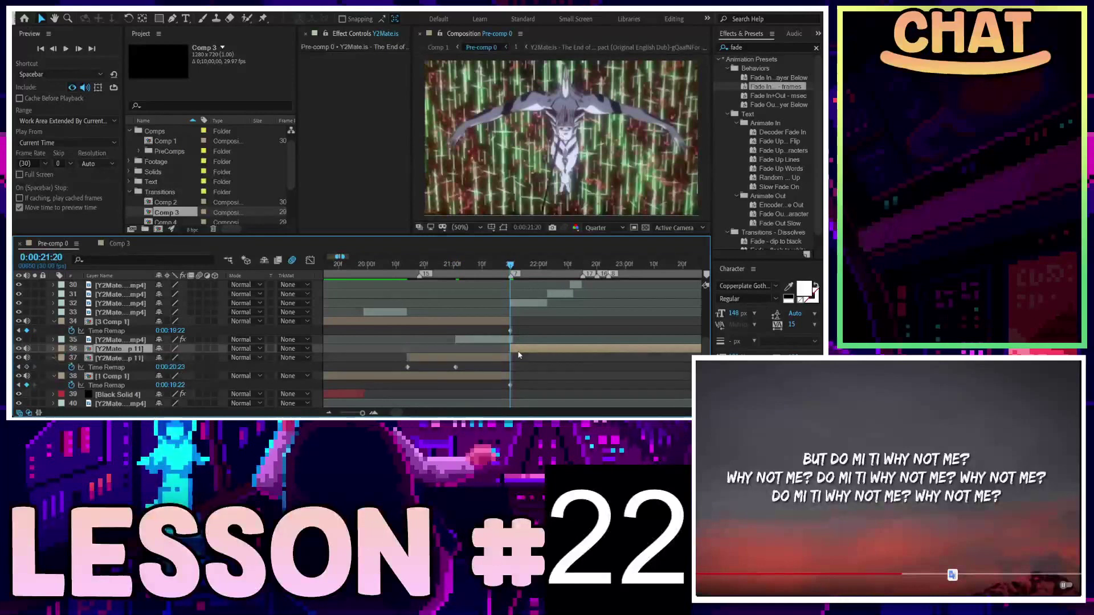
{"action": "key", "text": "Delete"}
Step: Move the last Time Remap keyframe to 21:20 and scrub layer 35's wipe transition
{"action": "left_click_drag", "start_coordinate": [455, 357], "coordinate": [510, 358]}
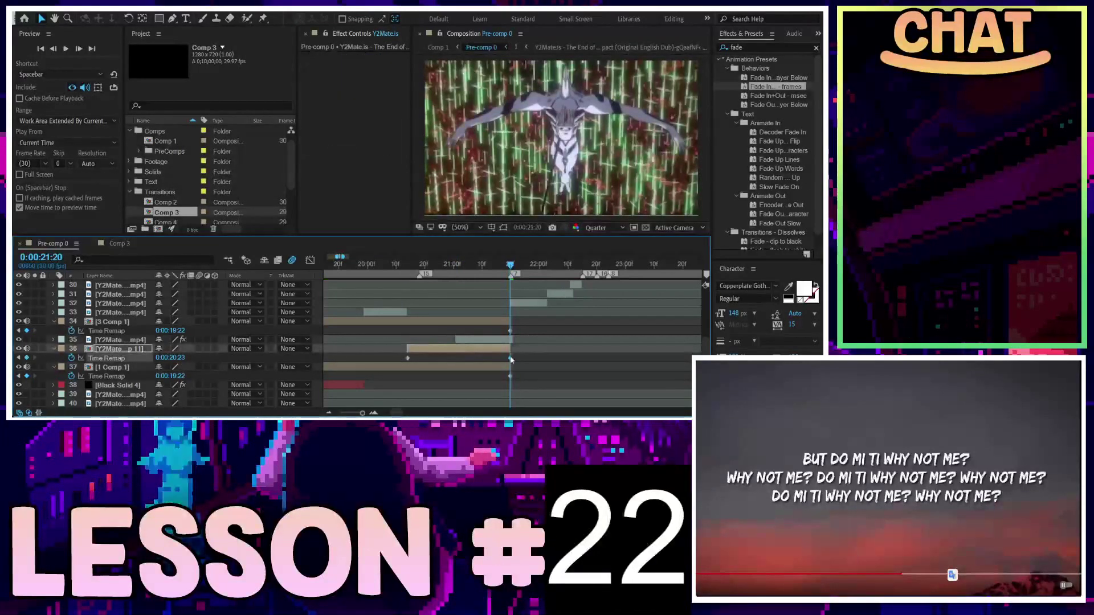
{"action": "left_click", "coordinate": [506, 340]}
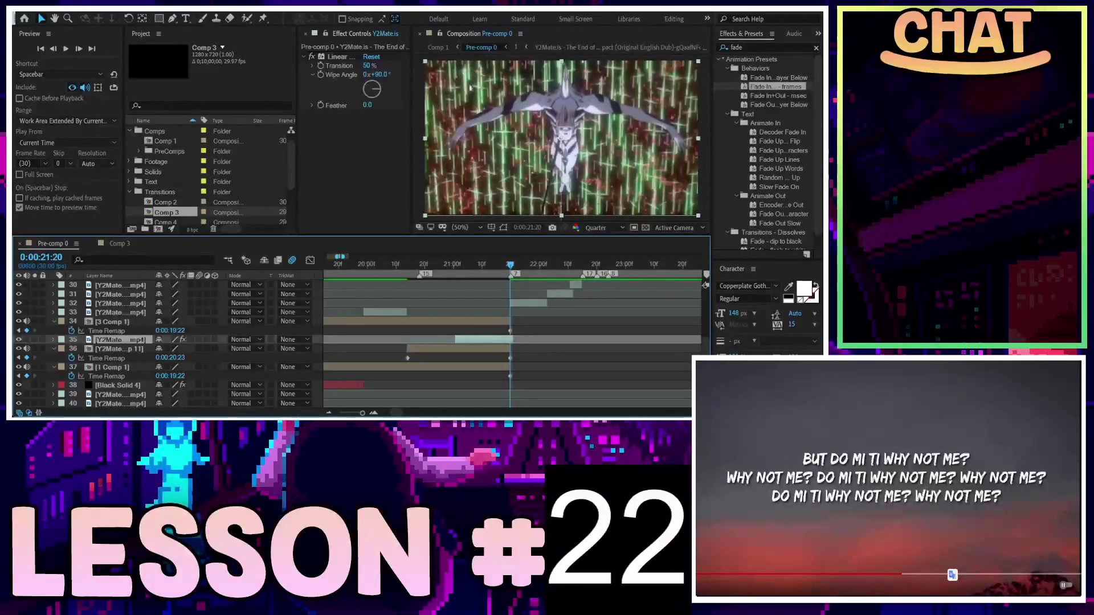
{"action": "mouse_move", "coordinate": [490, 266]}
{"action": "left_mouse_down"}
{"action": "mouse_move", "coordinate": [511, 268]}
{"action": "mouse_move", "coordinate": [434, 273]}
{"action": "left_mouse_up"}
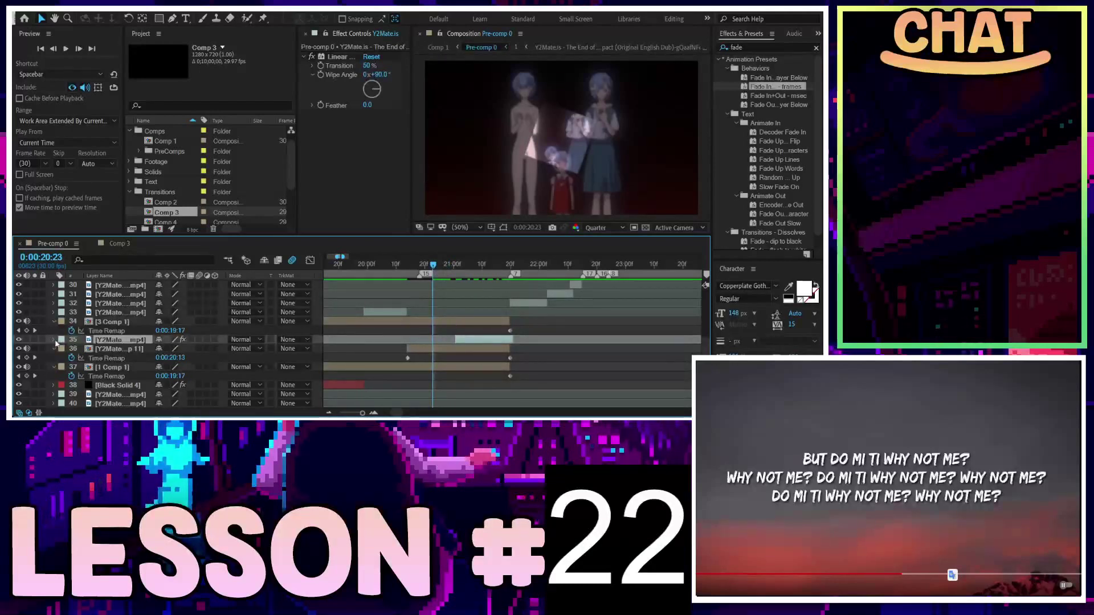
Step: Show layer 35's Opacity and preview the edit from about 0:00:18:15
{"action": "key", "text": "t"}
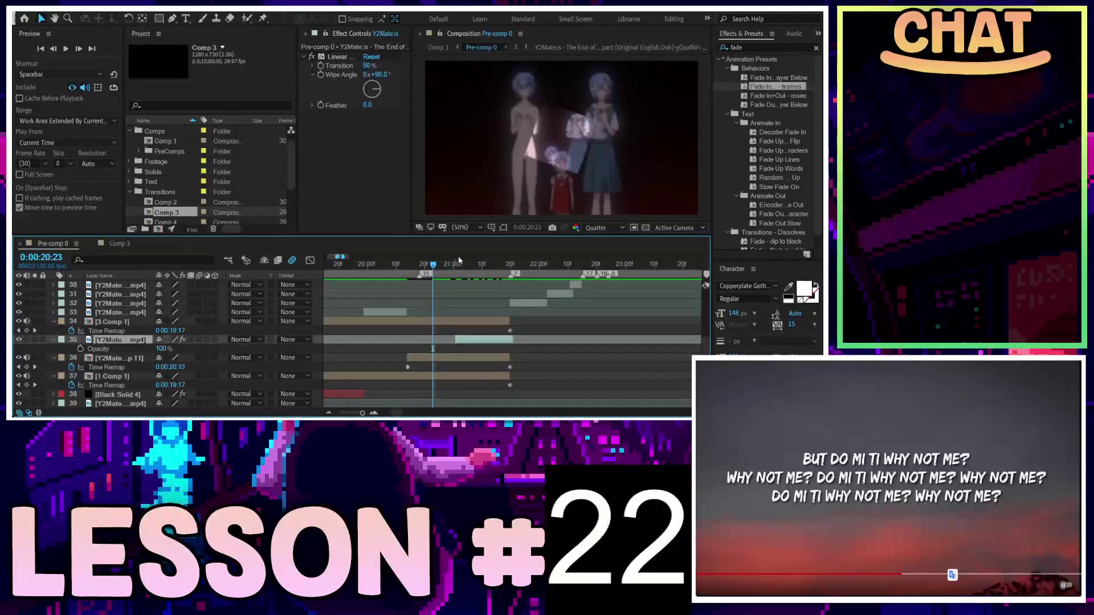
{"action": "left_click", "coordinate": [487, 265]}
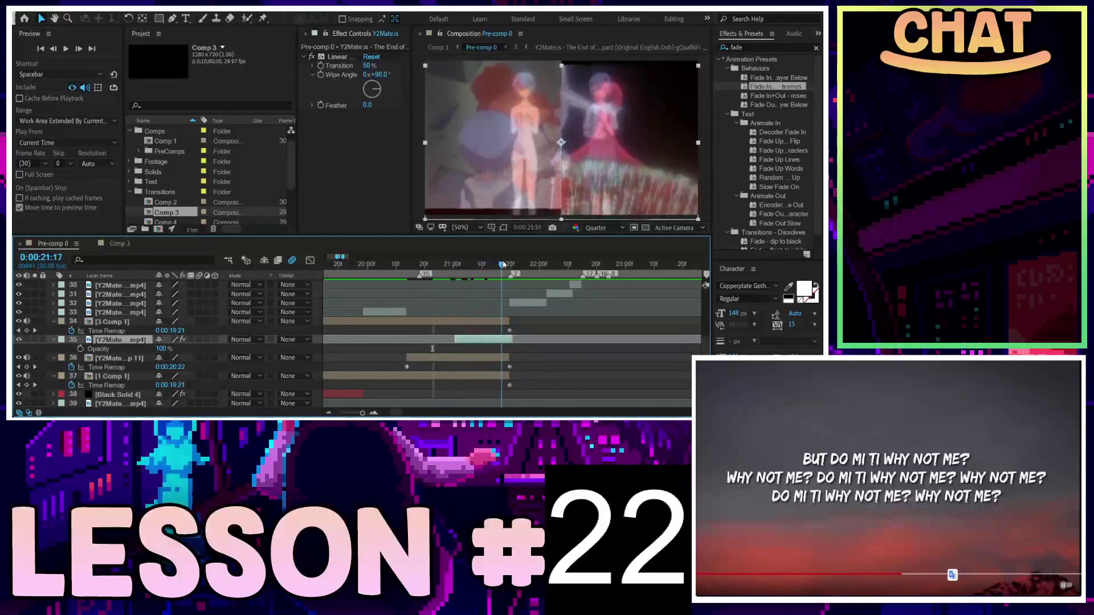
{"action": "left_click", "coordinate": [335, 267]}
{"action": "left_click_drag", "start_coordinate": [334, 266], "coordinate": [394, 267]}
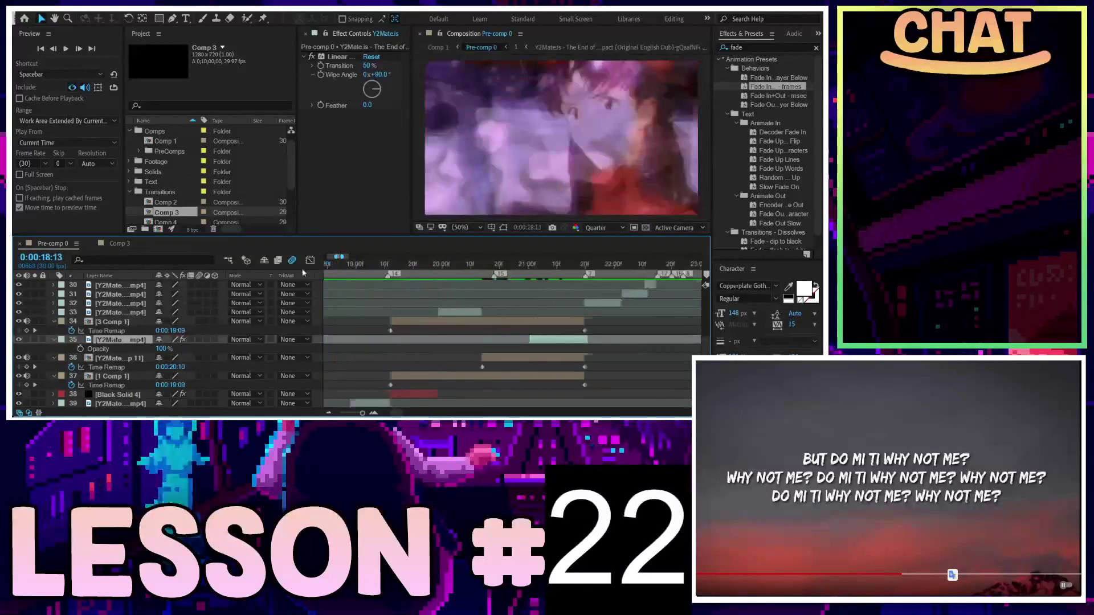
{"action": "key", "text": "space"}
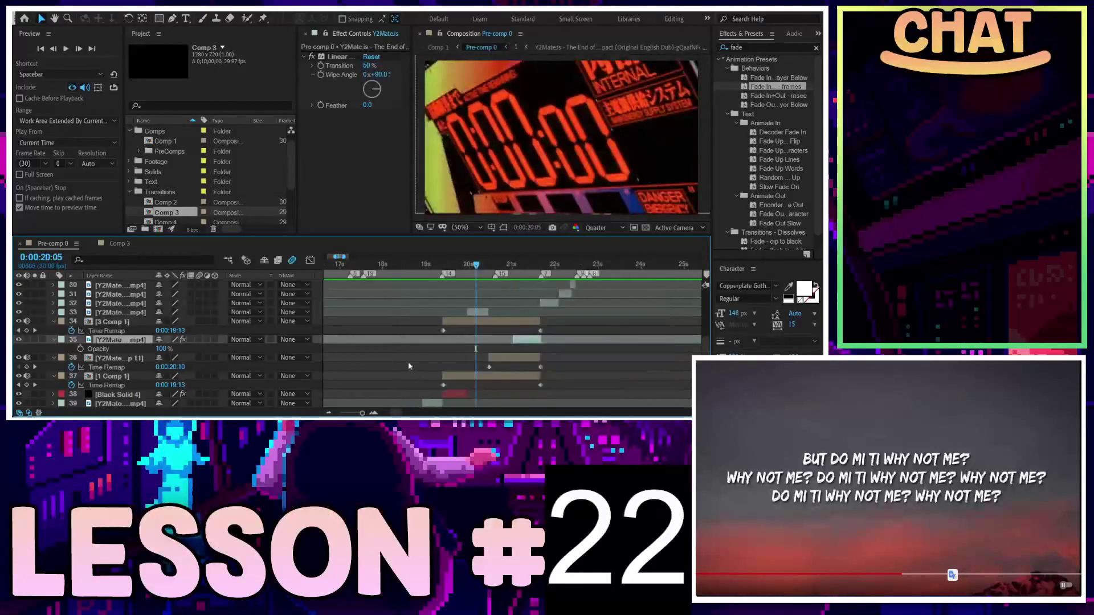
{"action": "scroll", "coordinate": [508, 386], "scroll_direction": "right", "scroll_amount": 5}
Step: Select Black Solid 4 and extend its out point
{"action": "left_click", "coordinate": [414, 395]}
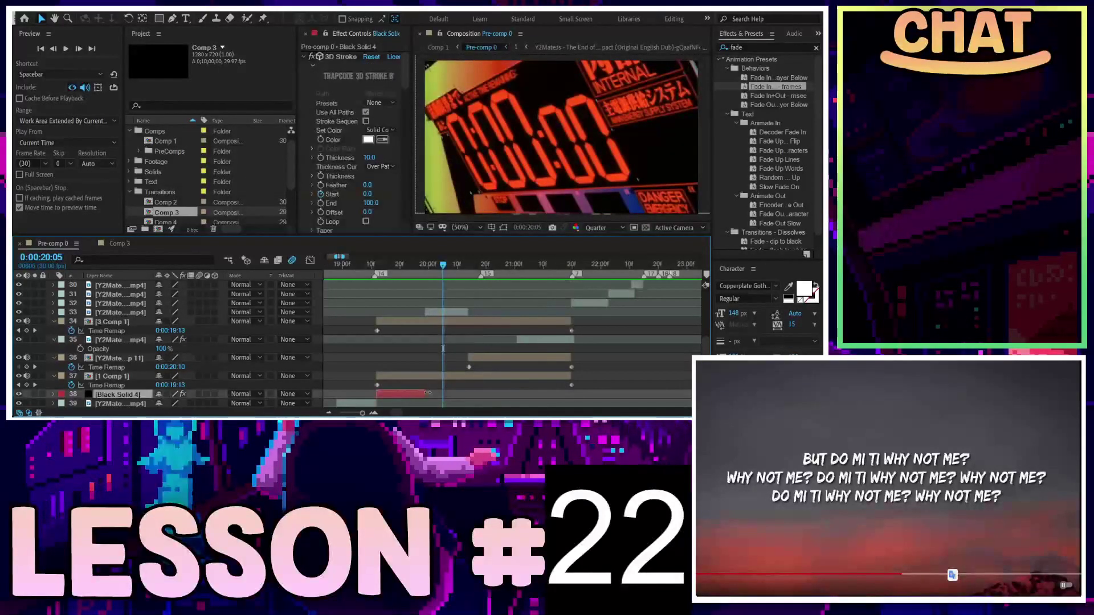
{"action": "left_click_drag", "start_coordinate": [575, 402], "coordinate": [572, 403]}
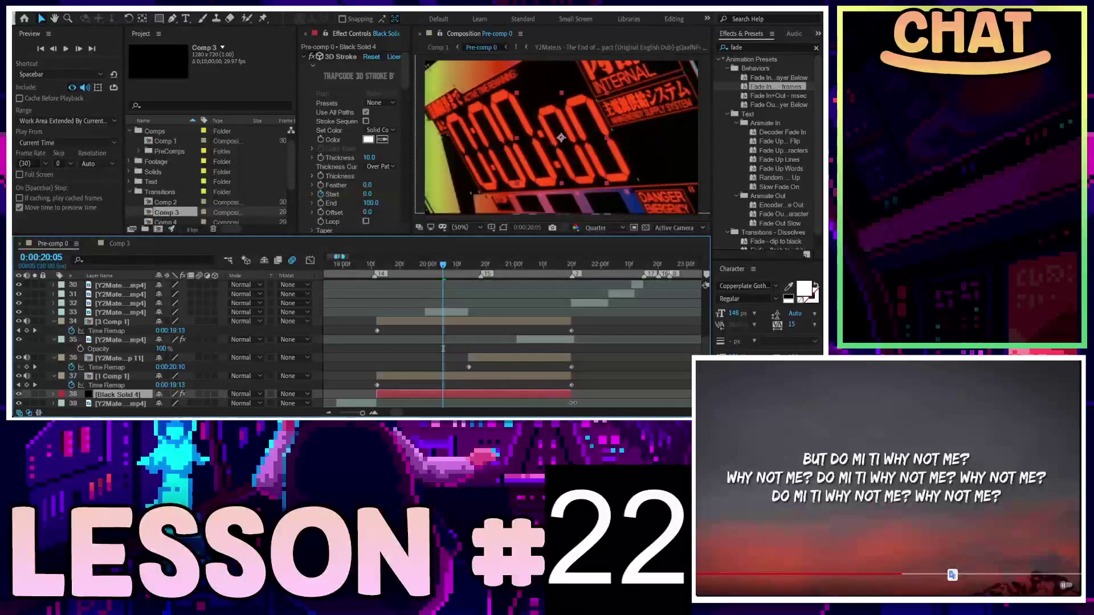
{"action": "scroll", "coordinate": [572, 403], "scroll_direction": "down", "scroll_amount": 2}
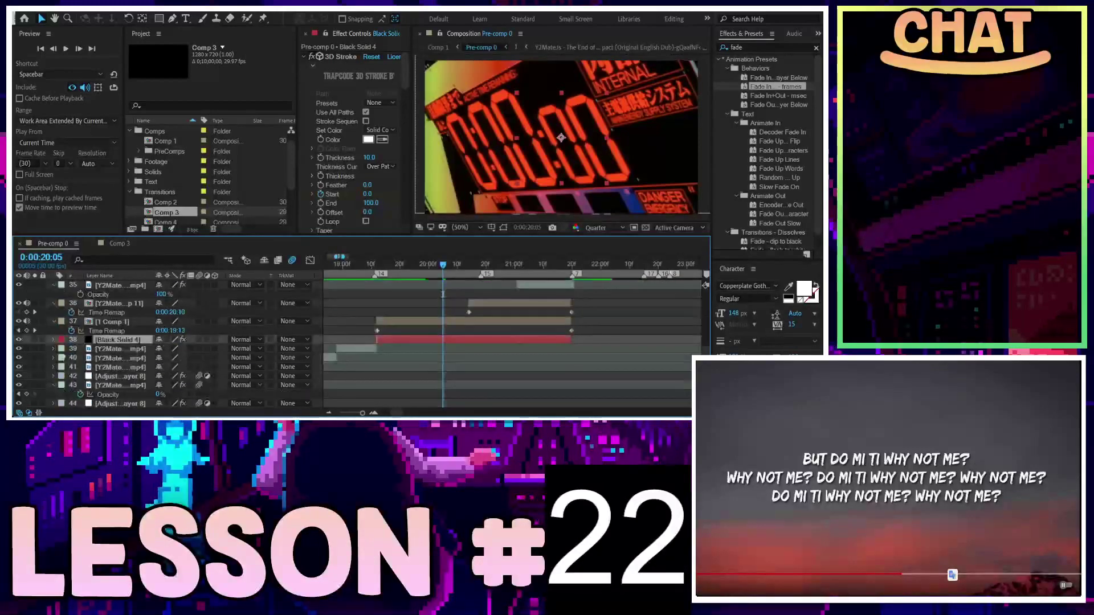
Step: Move the solid's later Mask 1 Path keyframe out to the layer's new end, near 21:19
{"action": "left_click", "coordinate": [55, 340]}
{"action": "left_click", "coordinate": [74, 350]}
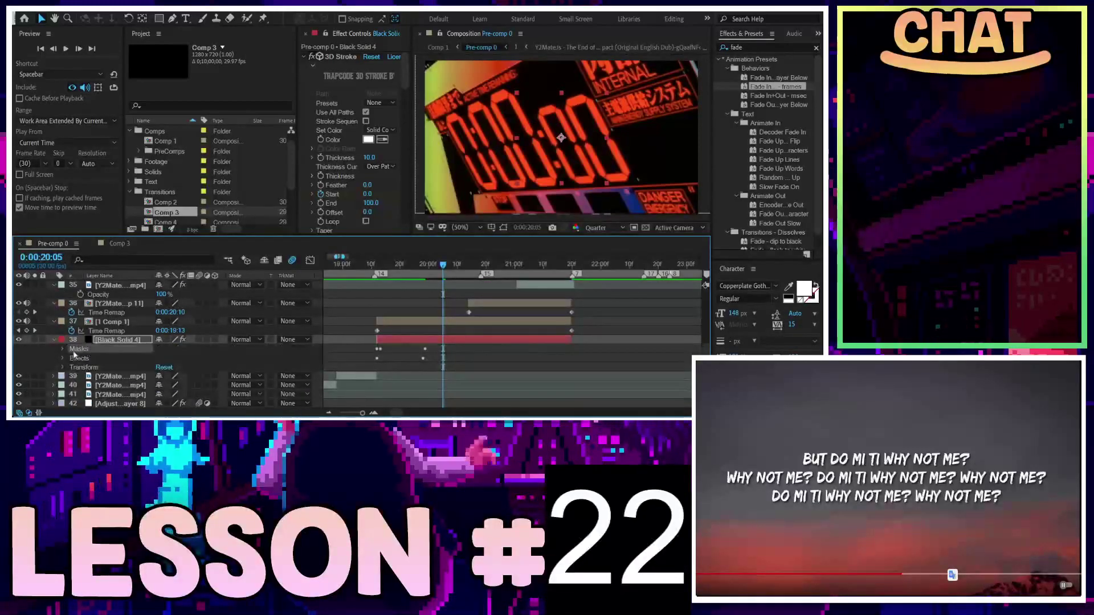
{"action": "left_click", "coordinate": [62, 350]}
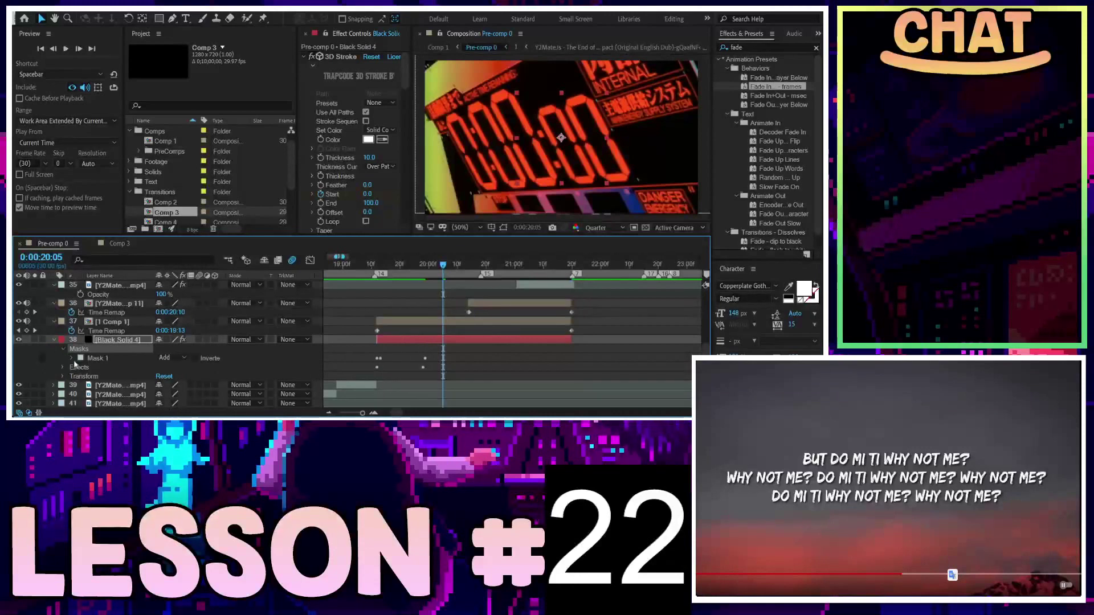
{"action": "left_click", "coordinate": [72, 358]}
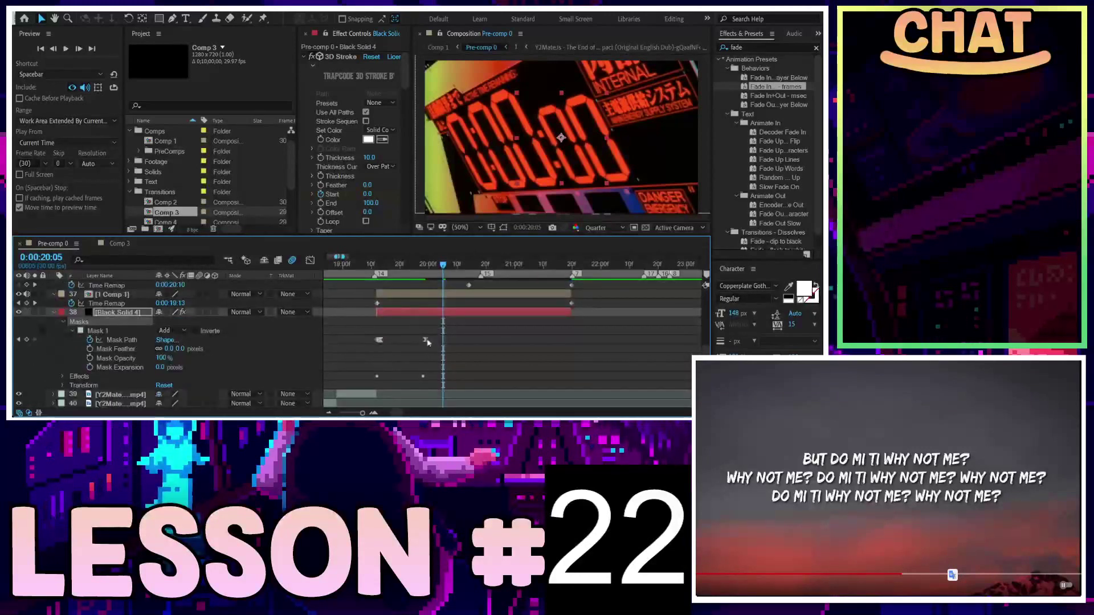
{"action": "left_click", "coordinate": [426, 341]}
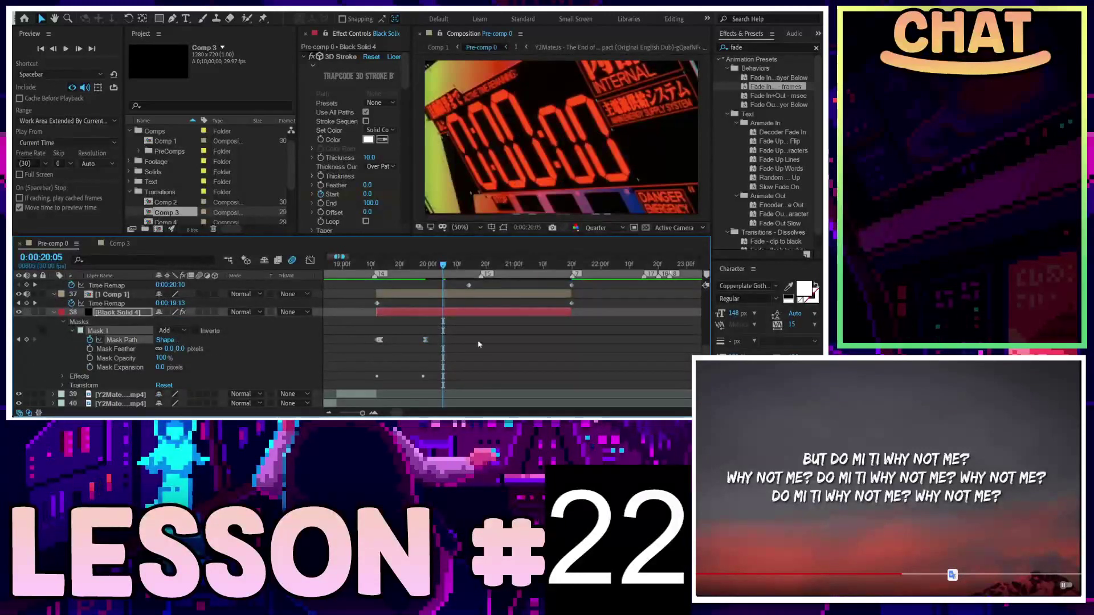
{"action": "left_click", "coordinate": [426, 340]}
{"action": "left_click_drag", "start_coordinate": [460, 346], "coordinate": [570, 347]}
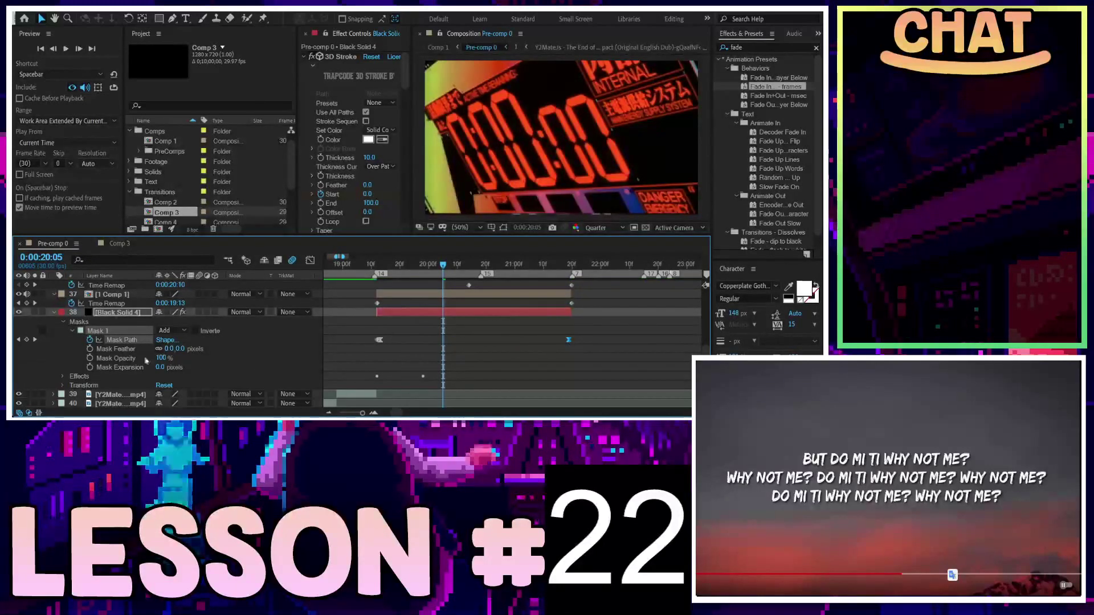
{"action": "left_click", "coordinate": [94, 377]}
{"action": "left_click", "coordinate": [63, 376]}
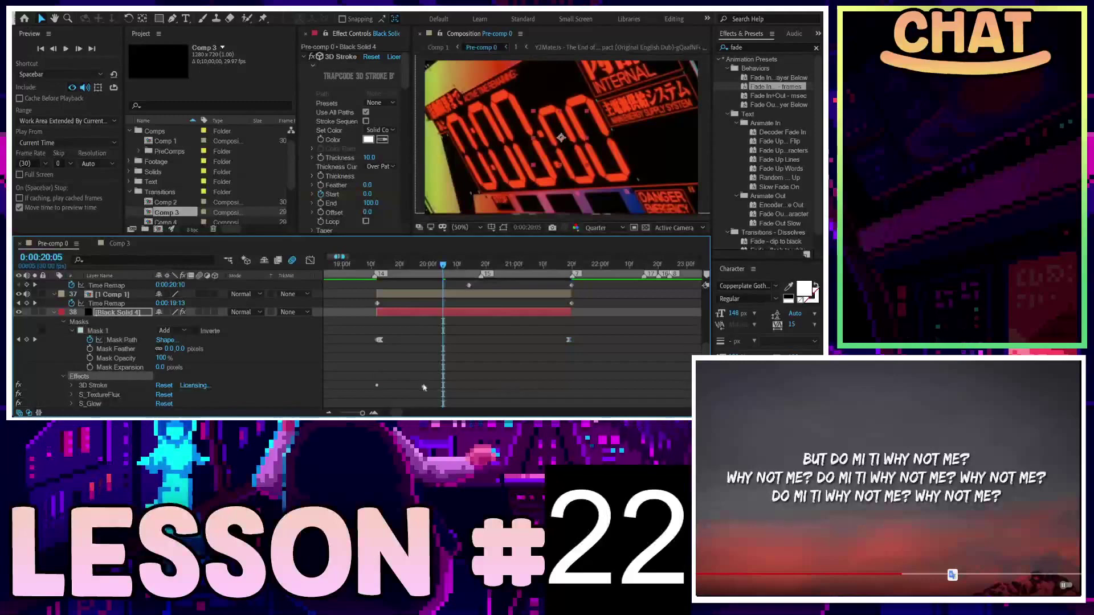
Step: Stretch the 3D Stroke Start animation so its second keyframe lands at the layer end
{"action": "left_click", "coordinate": [71, 385]}
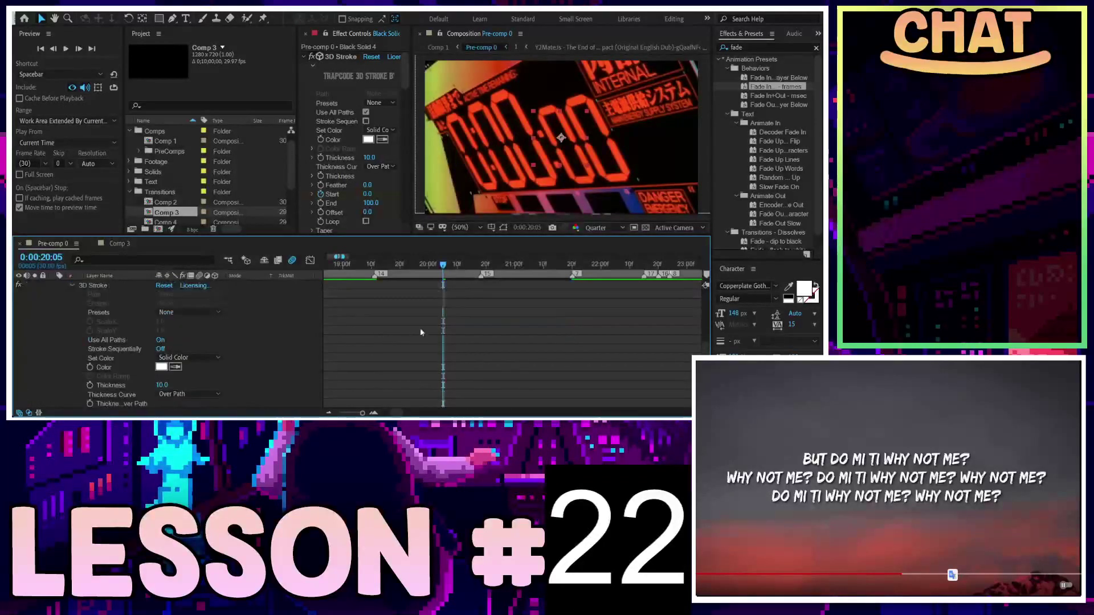
{"action": "scroll", "coordinate": [422, 325], "scroll_direction": "down", "scroll_amount": 5}
{"action": "left_click", "coordinate": [422, 313]}
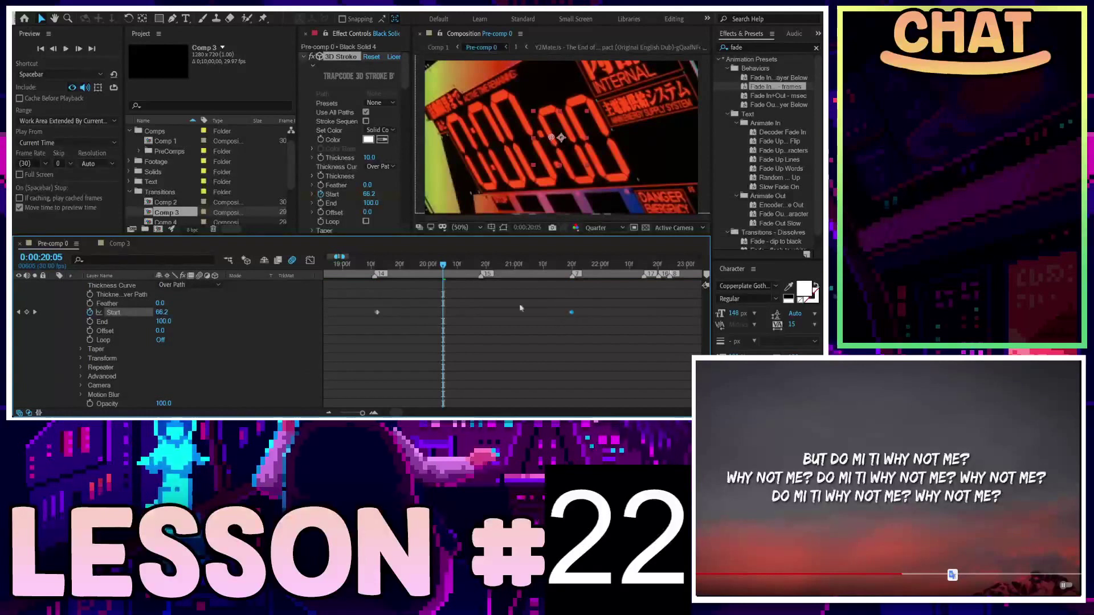
Step: Preview the 3D Stroke accent from 0:00:19:09 through 0:00:21:13, then move to Comp 3
{"action": "scroll", "coordinate": [515, 315], "scroll_direction": "up", "scroll_amount": 2}
{"action": "scroll", "coordinate": [515, 315], "scroll_direction": "up", "scroll_amount": 2}
{"action": "scroll", "coordinate": [515, 316], "scroll_direction": "up", "scroll_amount": 2}
{"action": "scroll", "coordinate": [515, 316], "scroll_direction": "up", "scroll_amount": 3}
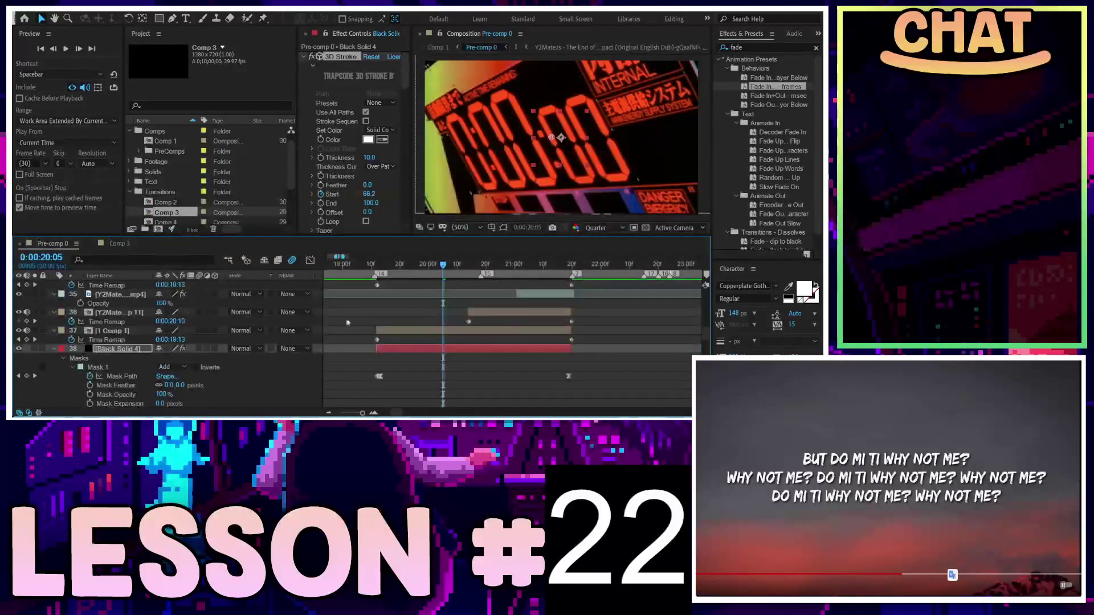
{"action": "left_click", "coordinate": [369, 263]}
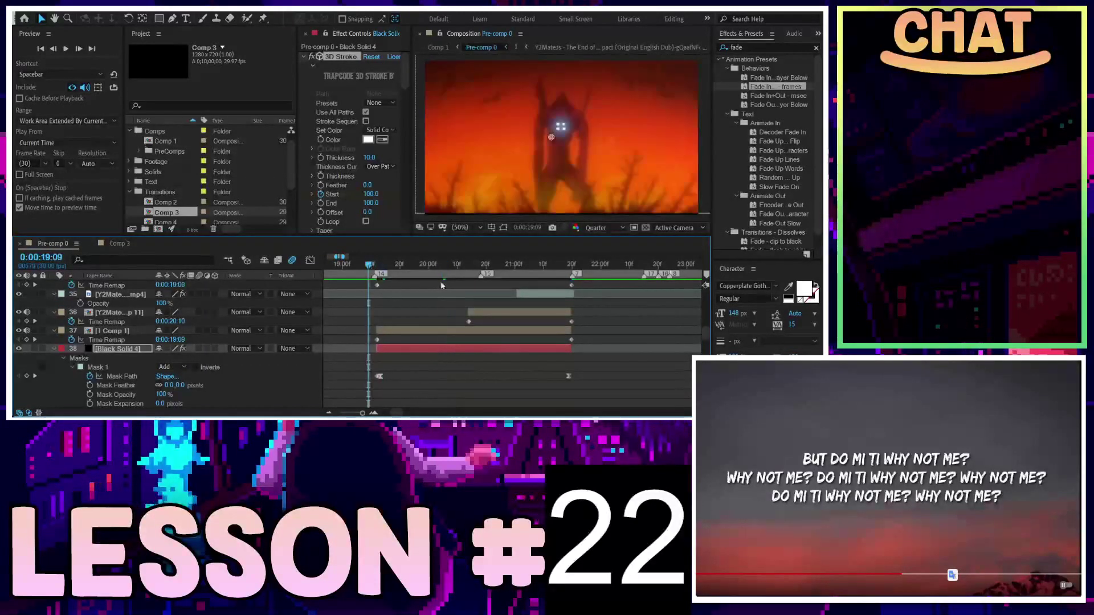
{"action": "key", "text": "space"}
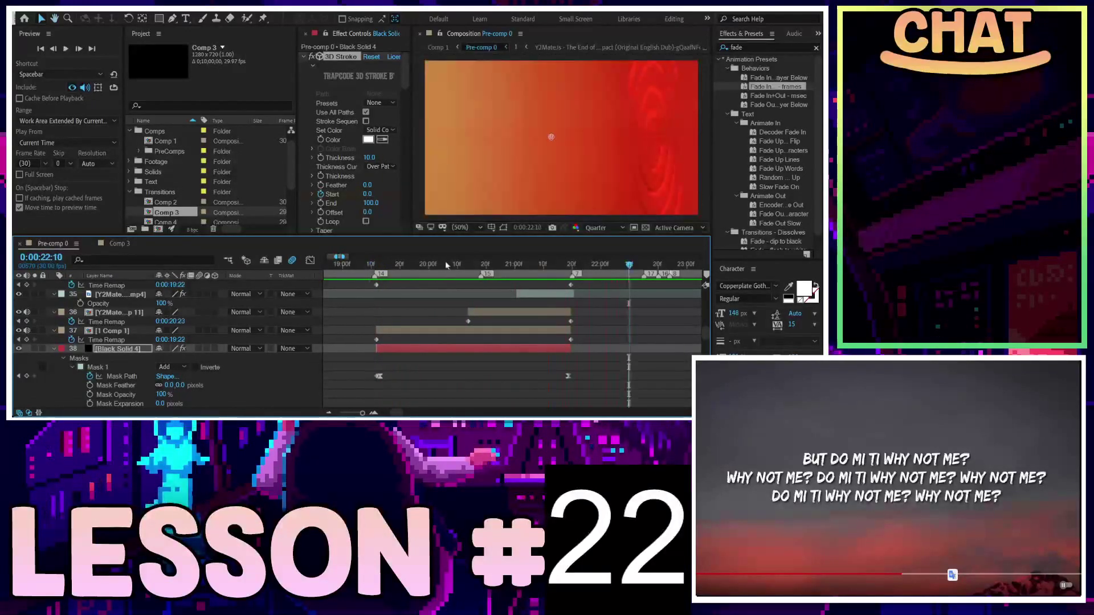
{"action": "left_click", "coordinate": [514, 264]}
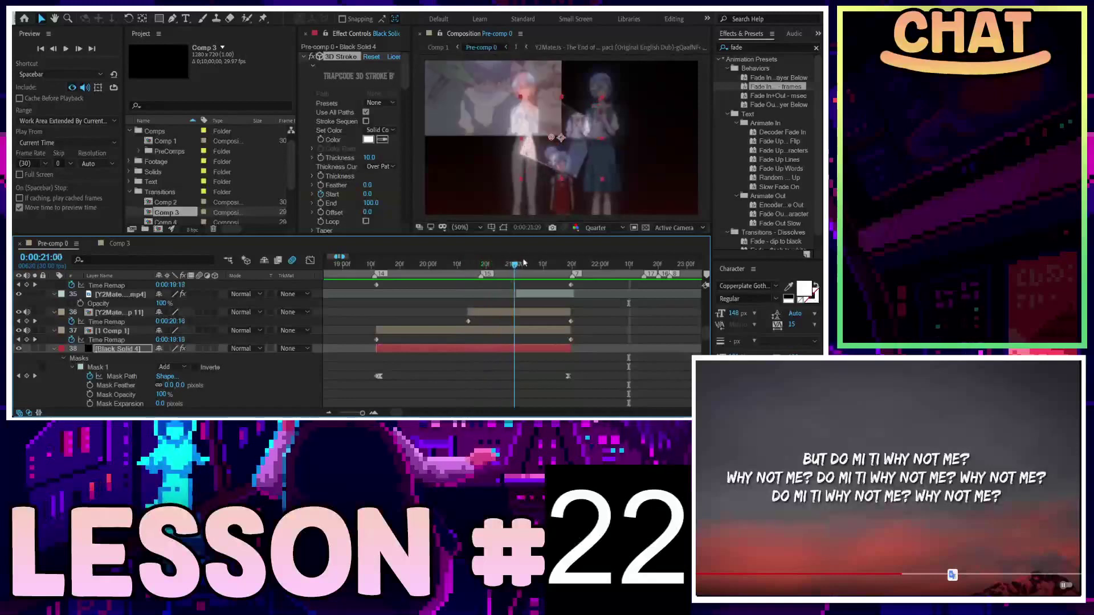
{"action": "mouse_move", "coordinate": [524, 263]}
{"action": "left_mouse_down"}
{"action": "mouse_move", "coordinate": [553, 262]}
{"action": "mouse_move", "coordinate": [481, 263]}
{"action": "left_mouse_up"}
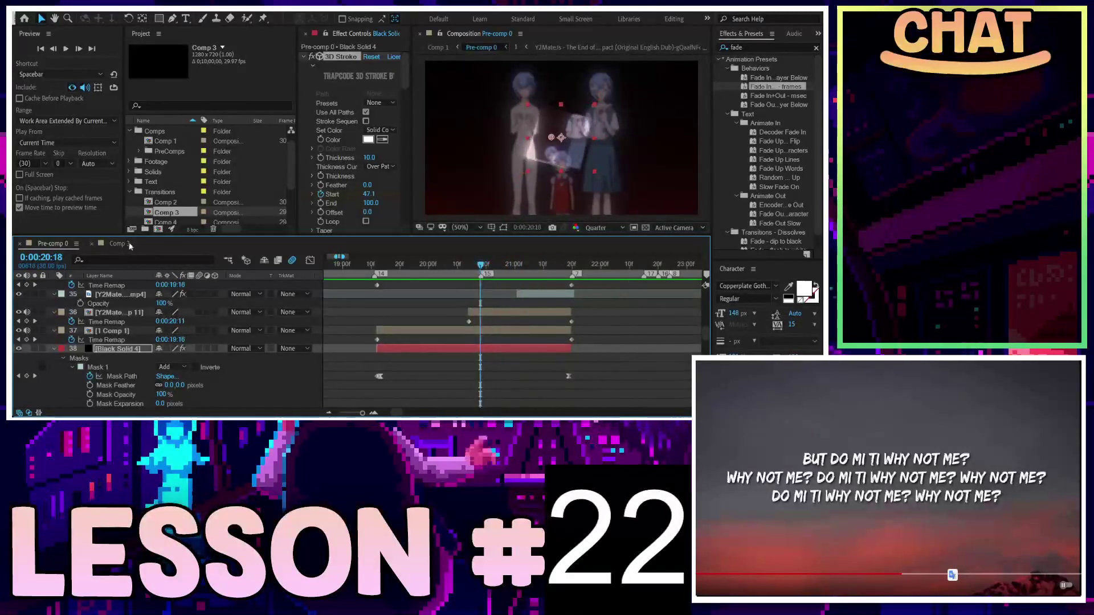
{"action": "left_click", "coordinate": [129, 244]}
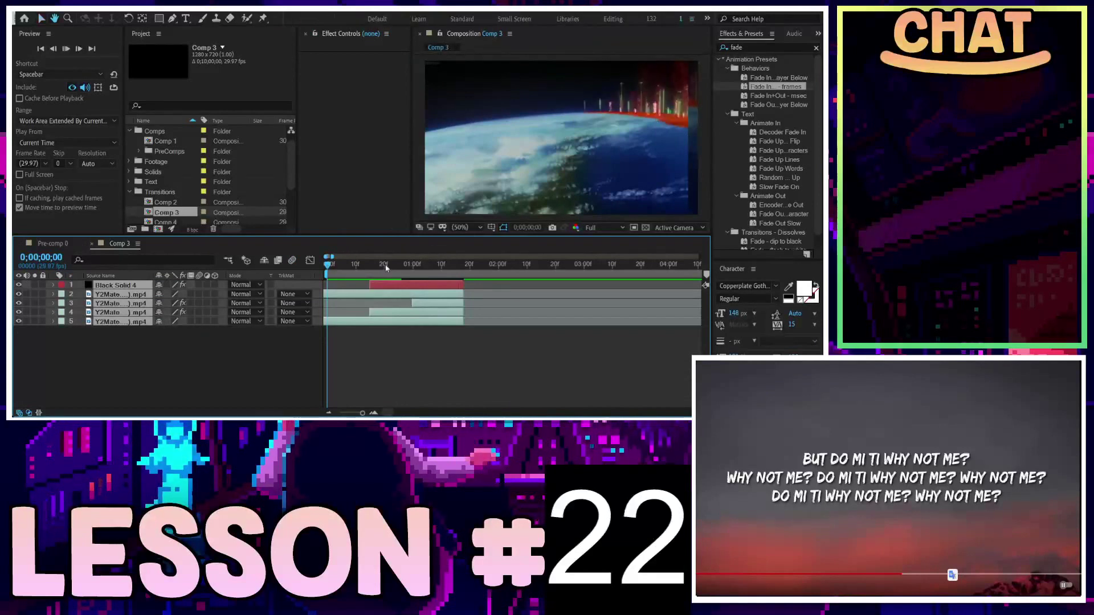
Step: Preview Comp 3 and reveal Black Solid 4's Mask 1 properties there
{"action": "key", "text": "space"}
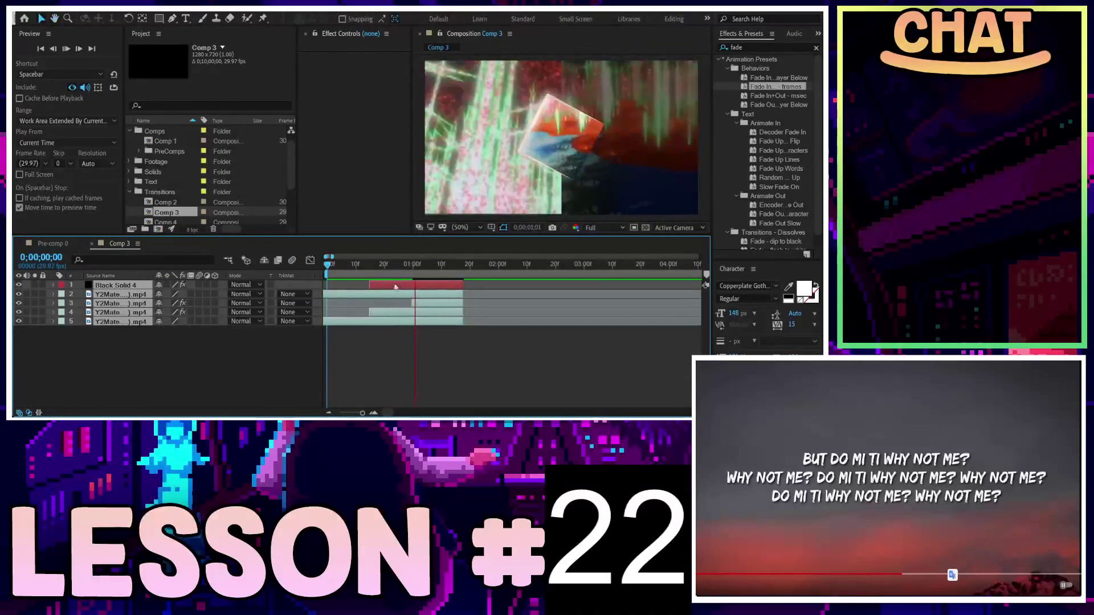
{"action": "key", "text": "space"}
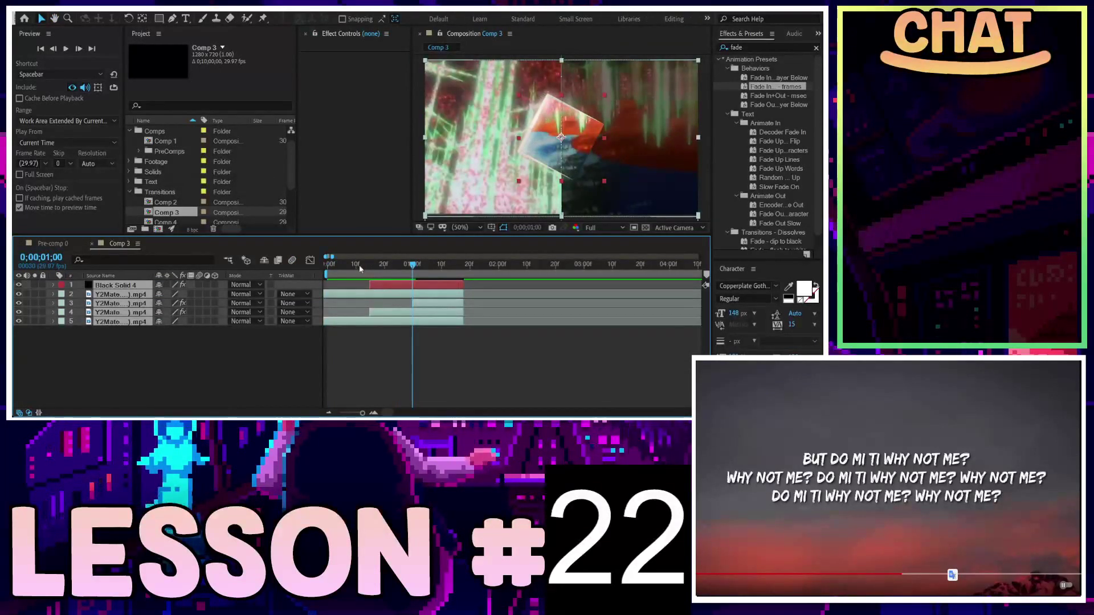
{"action": "left_click", "coordinate": [54, 285]}
{"action": "left_click", "coordinate": [62, 294]}
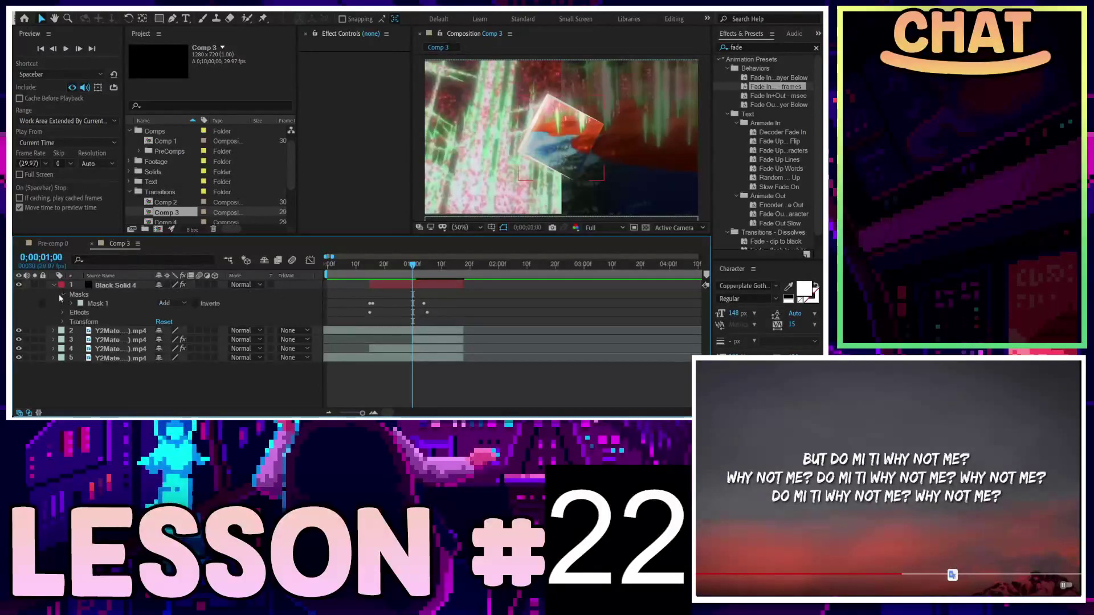
{"action": "left_click", "coordinate": [72, 303]}
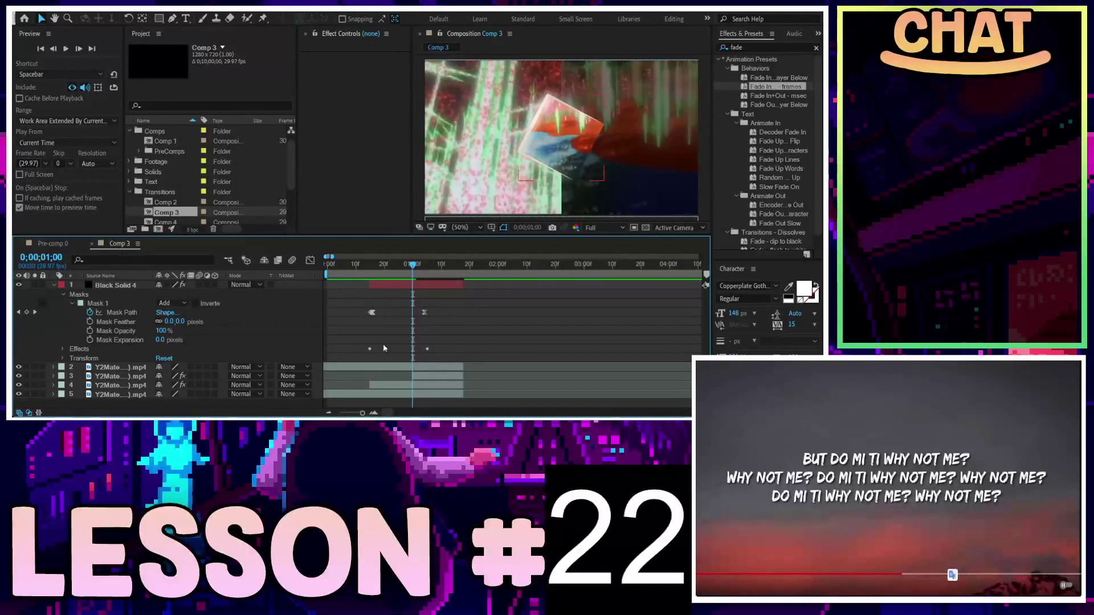
{"action": "left_click", "coordinate": [406, 288]}
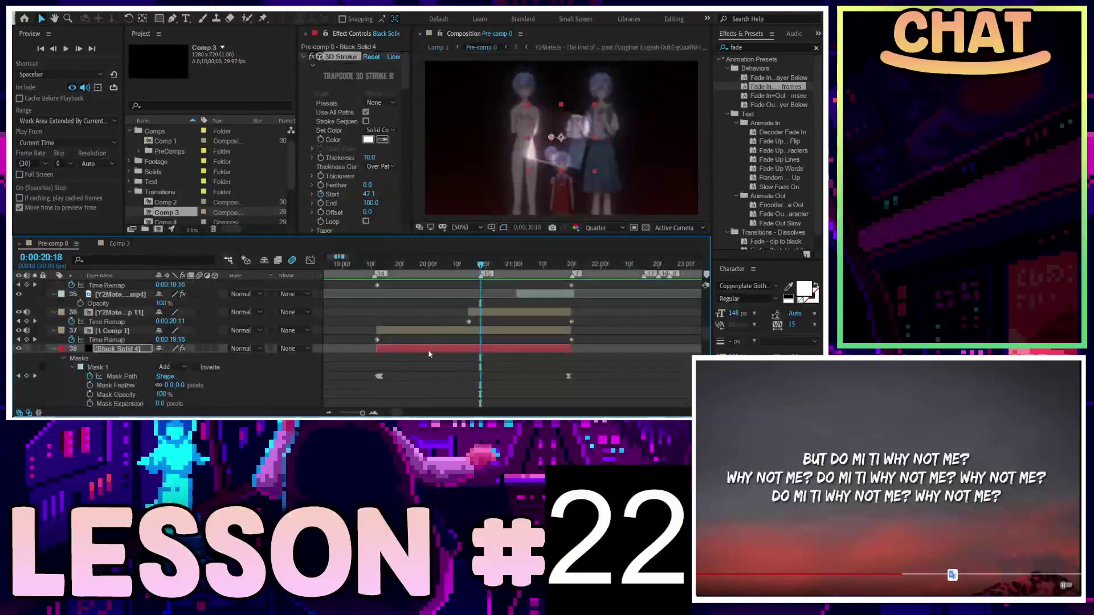
Step: Move Black Solid 4 up to sit directly below layer 33, then recheck the stroke in Comp 3
{"action": "scroll", "coordinate": [120, 340], "scroll_direction": "up", "scroll_amount": 2}
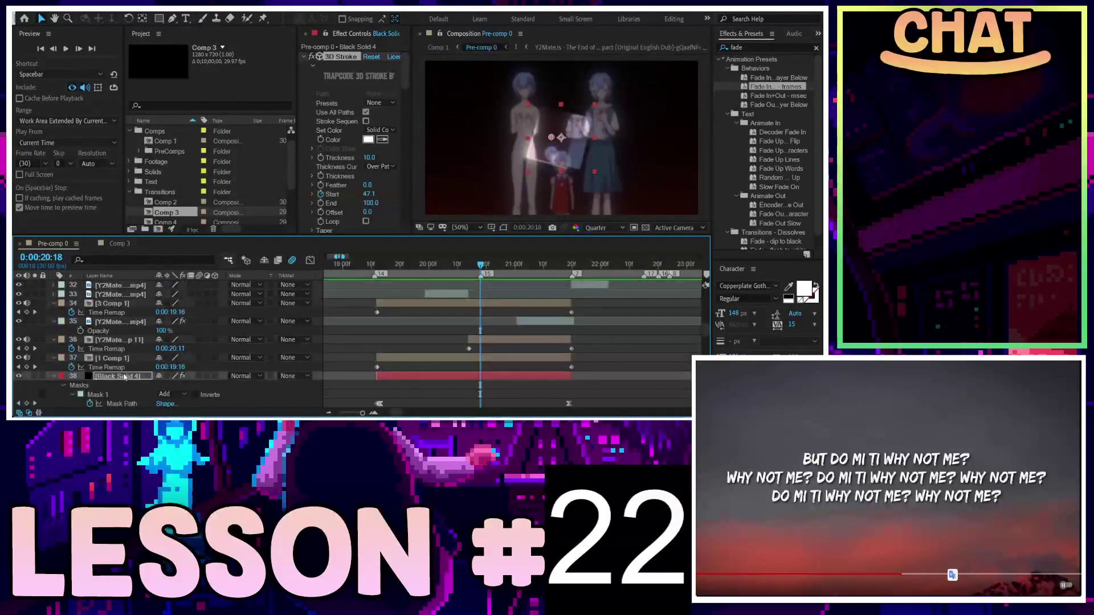
{"action": "left_click_drag", "start_coordinate": [125, 376], "coordinate": [143, 297]}
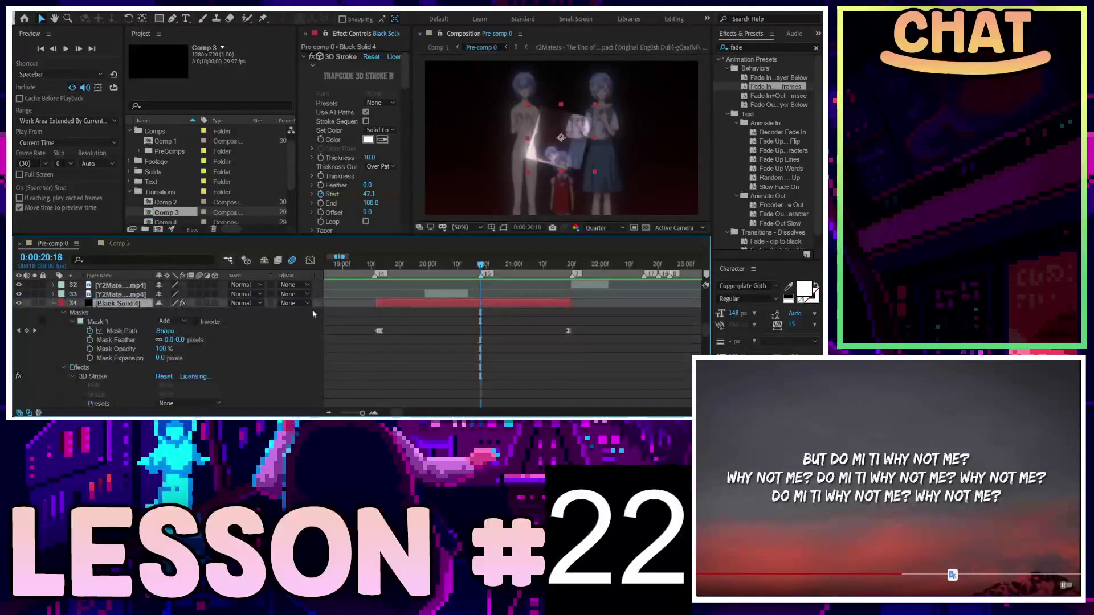
{"action": "mouse_move", "coordinate": [480, 264]}
{"action": "left_mouse_down"}
{"action": "mouse_move", "coordinate": [563, 261]}
{"action": "mouse_move", "coordinate": [494, 263]}
{"action": "left_mouse_up"}
{"action": "left_click", "coordinate": [121, 243]}
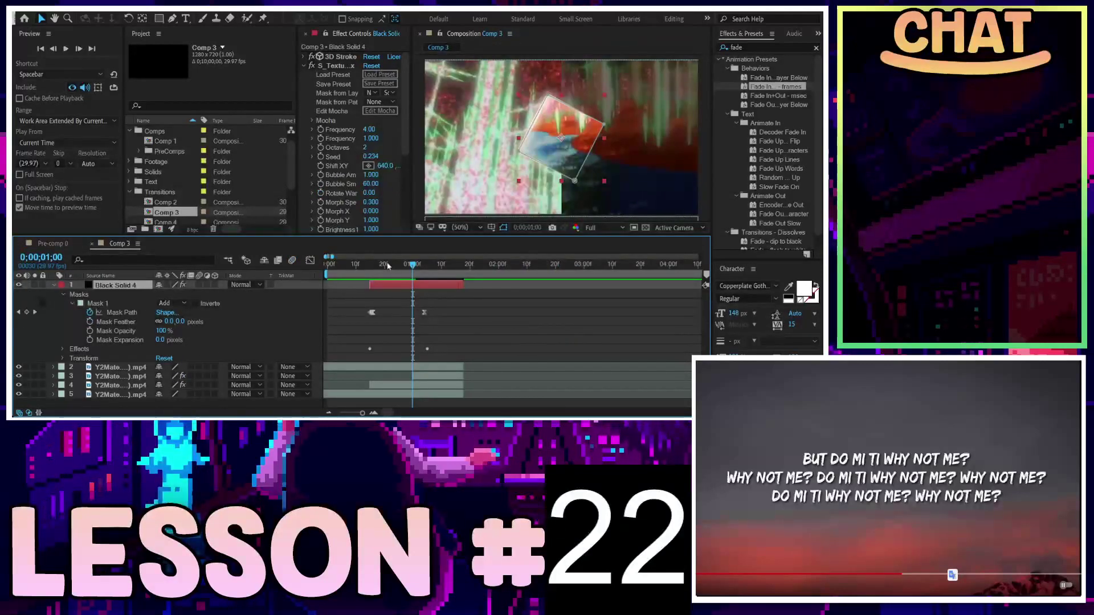
{"action": "mouse_move", "coordinate": [408, 271]}
{"action": "left_mouse_down"}
{"action": "mouse_move", "coordinate": [460, 274]}
{"action": "mouse_move", "coordinate": [425, 275]}
{"action": "left_mouse_up"}
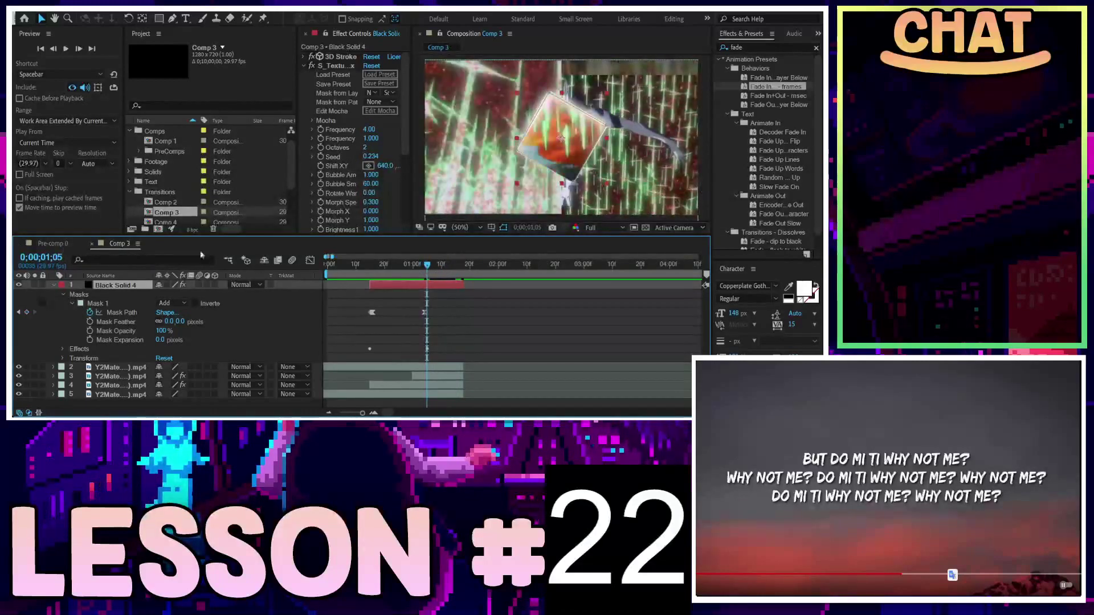
Step: Shift Black Solid 4's later Mask Path keyframe back to 0:00:20:23 and show only keyframed properties
{"action": "left_click", "coordinate": [53, 244]}
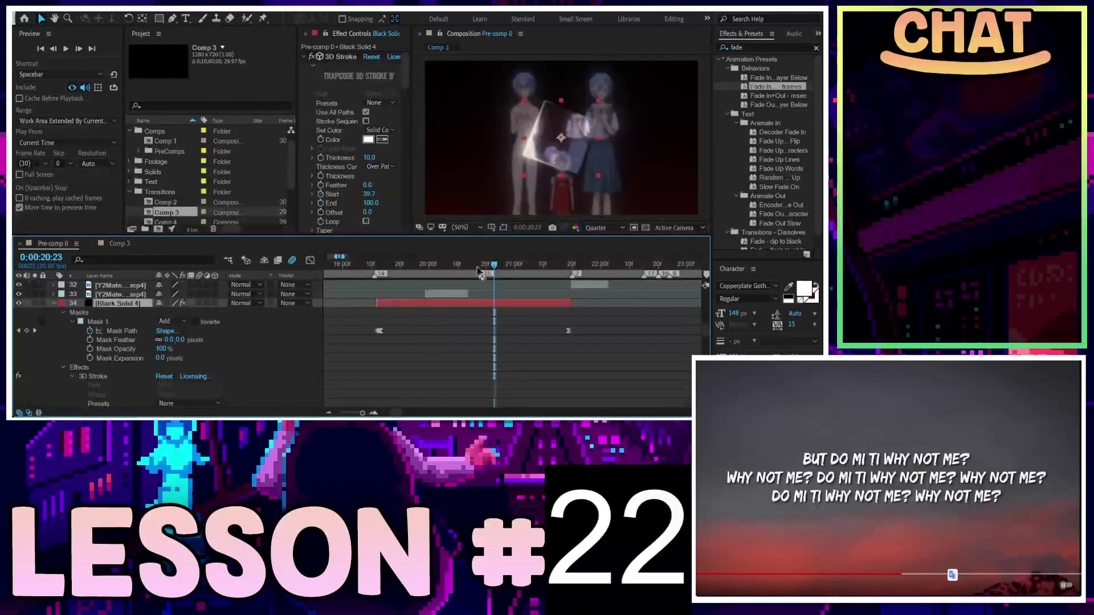
{"action": "left_click", "coordinate": [568, 330]}
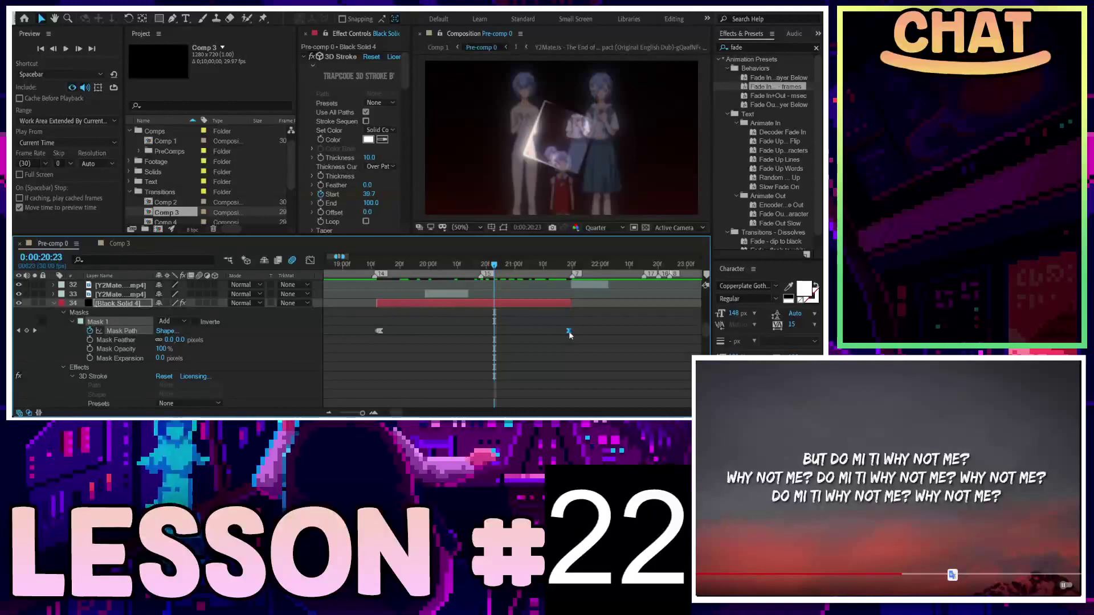
{"action": "left_click_drag", "start_coordinate": [568, 330], "coordinate": [494, 330]}
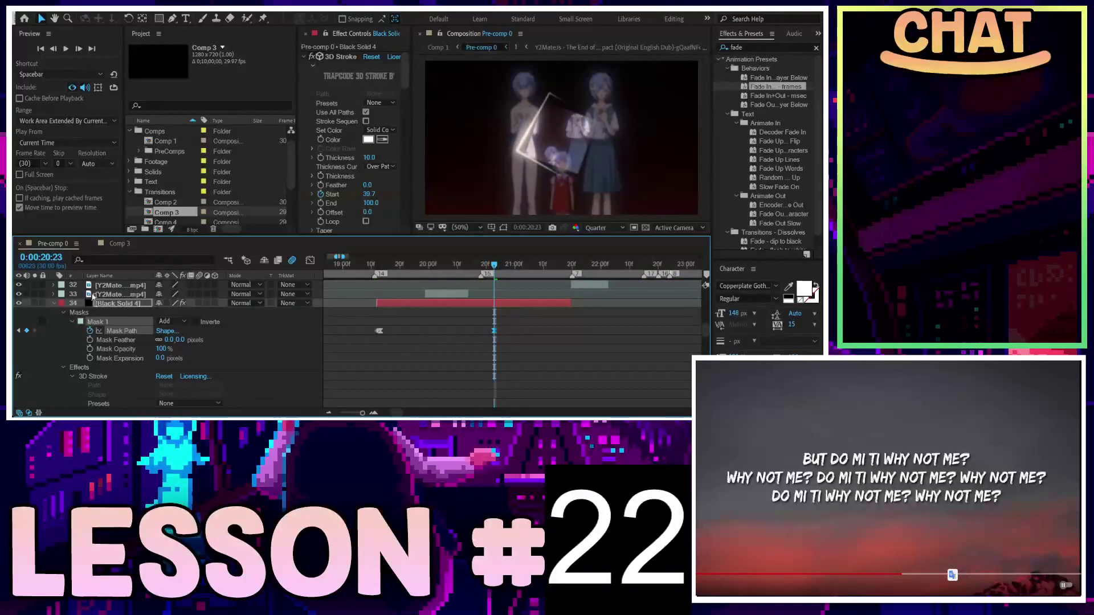
{"action": "key", "text": "u"}
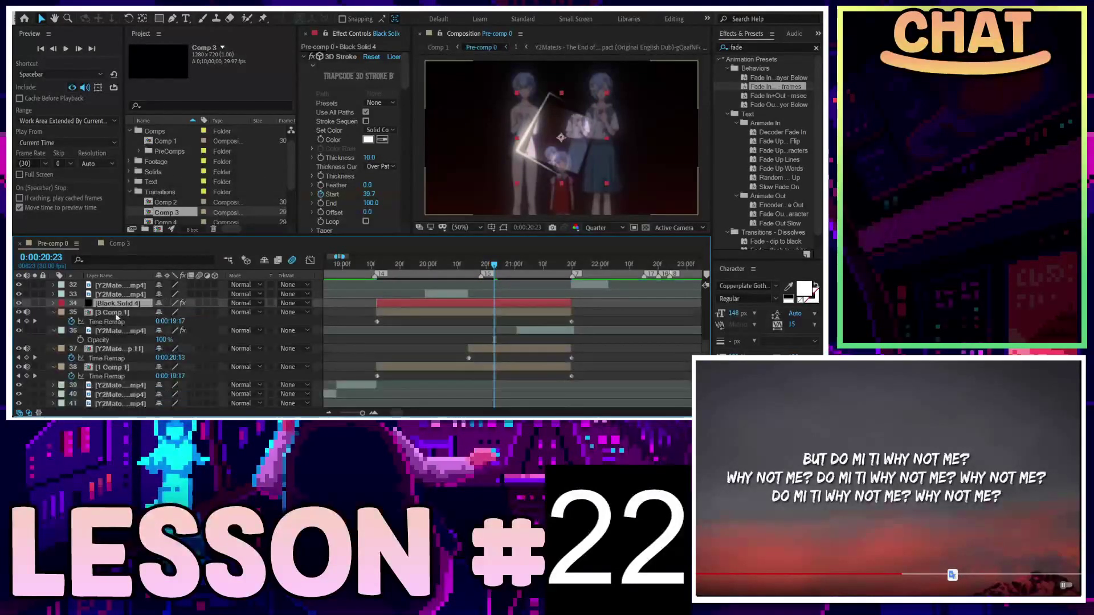
Step: Preview Comp 3 from near its start, then return to Pre-comp 0
{"action": "double_click", "coordinate": [114, 313]}
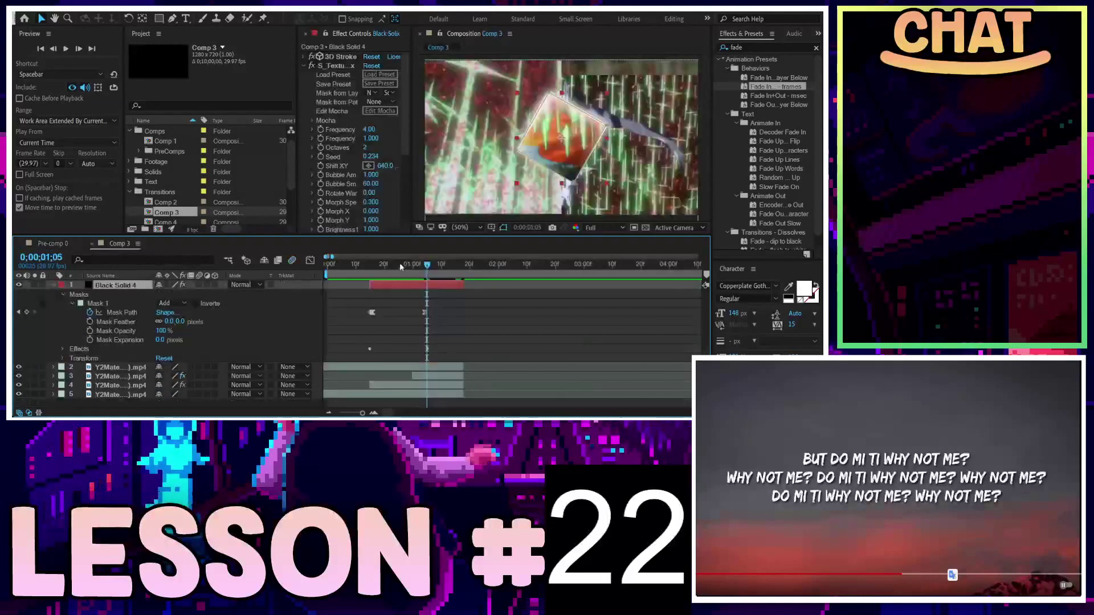
{"action": "mouse_move", "coordinate": [401, 265]}
{"action": "left_mouse_down"}
{"action": "mouse_move", "coordinate": [372, 264]}
{"action": "mouse_move", "coordinate": [412, 260]}
{"action": "left_mouse_up"}
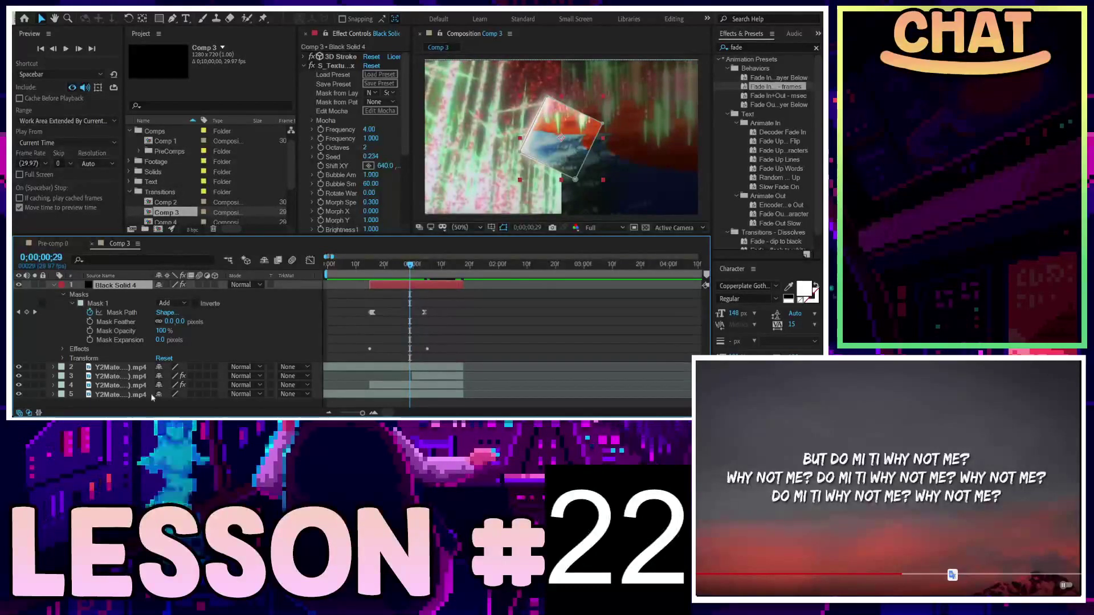
{"action": "left_click", "coordinate": [51, 244]}
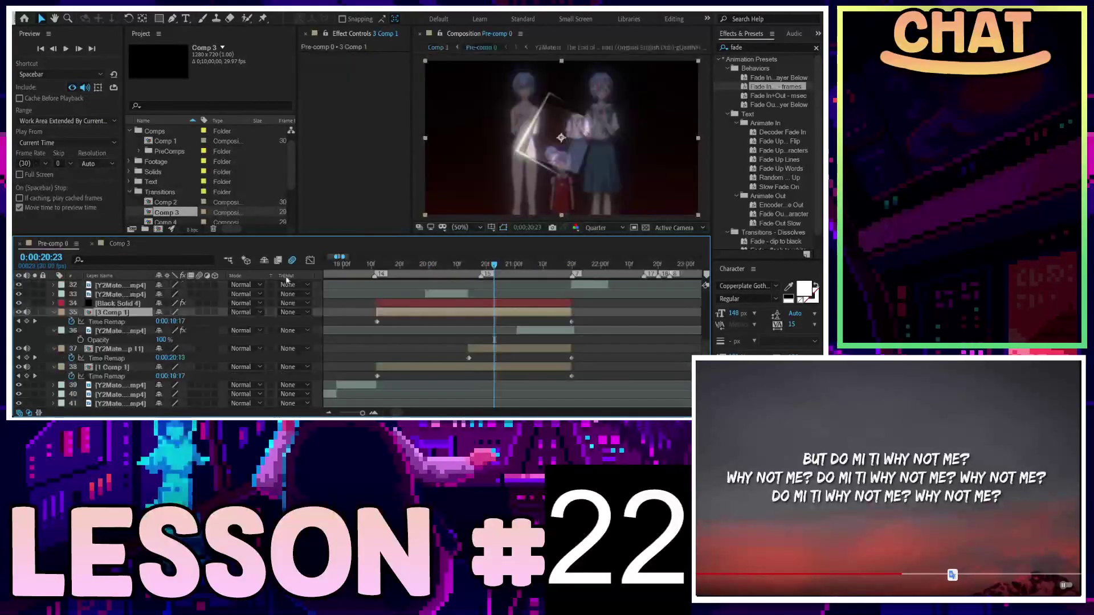
Step: Collapse the revealed properties of layers 35 through 38
{"action": "left_click", "coordinate": [122, 312]}
{"action": "left_click", "coordinate": [137, 368], "text": "shift"}
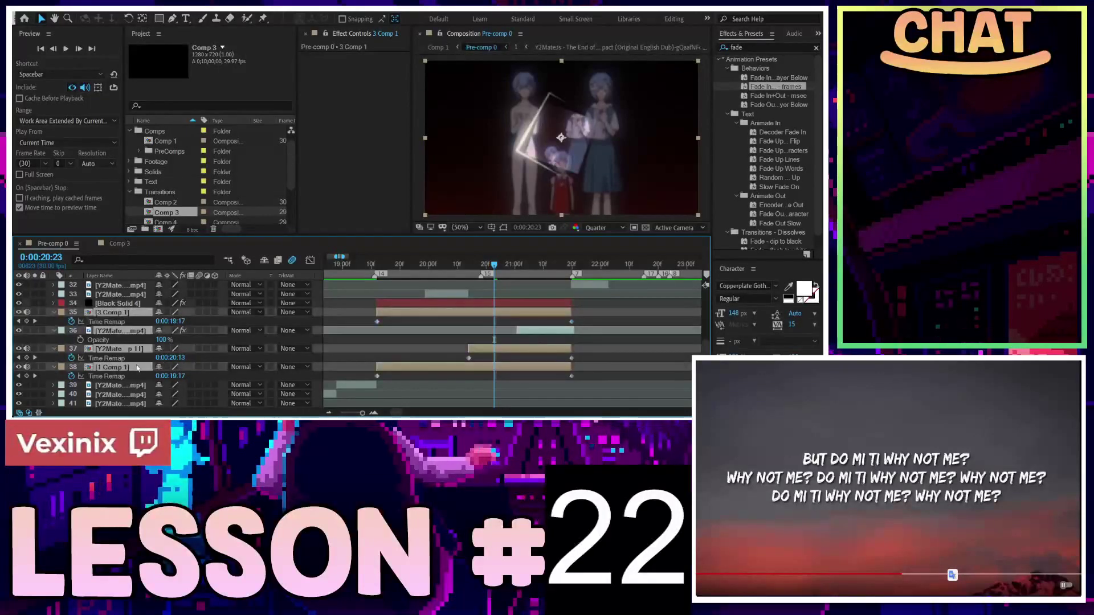
{"action": "key", "text": "e"}
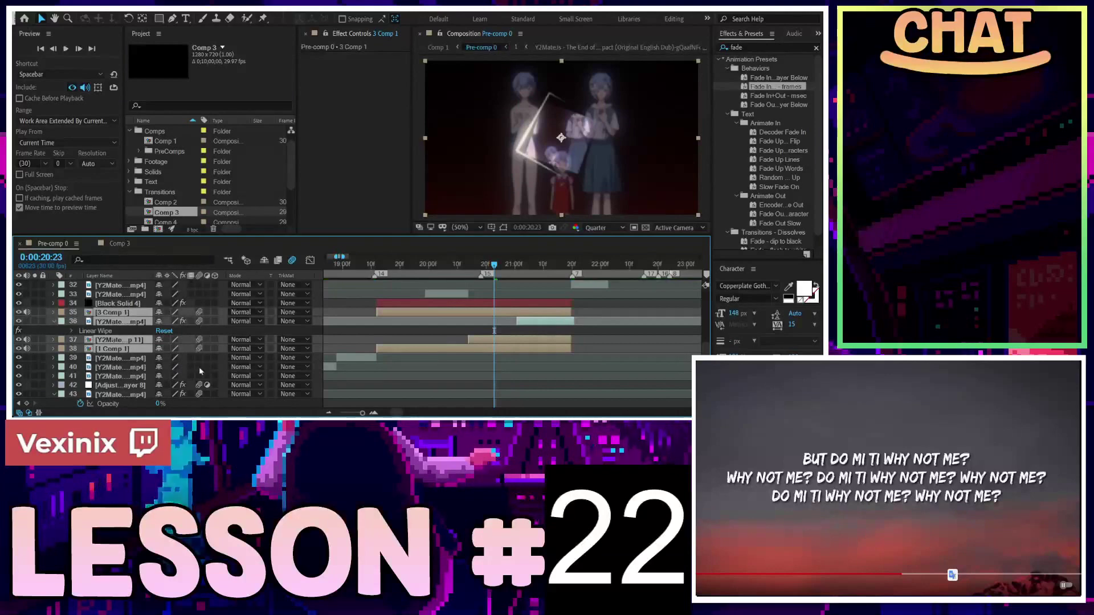
Step: Inspect Comp 3's Linear Wipe clip layer, then open layer 37's nested Y2Mate clip composition
{"action": "double_click", "coordinate": [470, 312]}
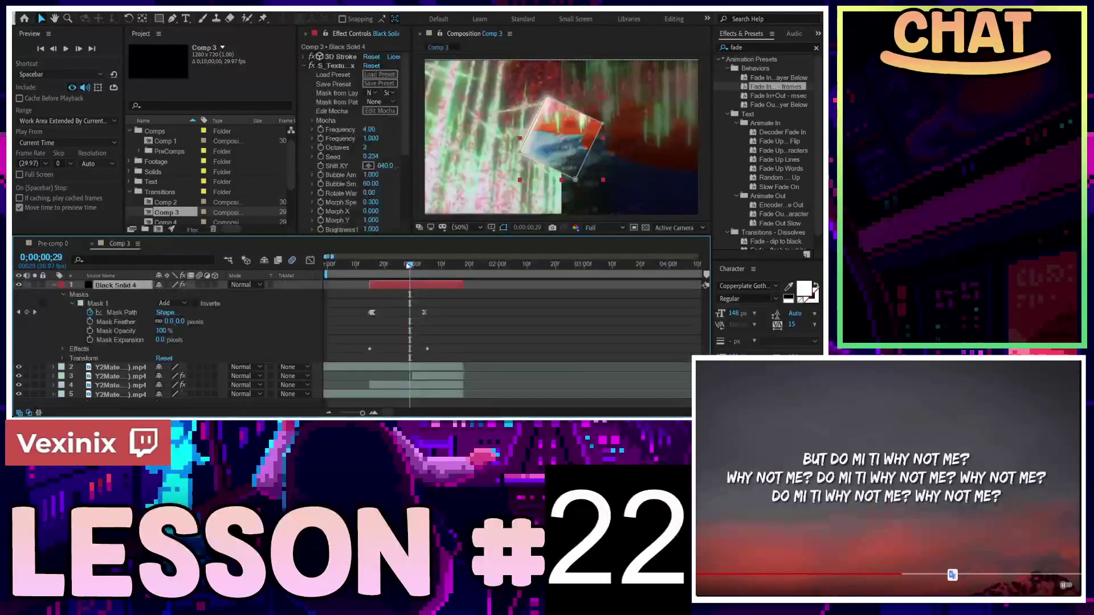
{"action": "left_click", "coordinate": [407, 387]}
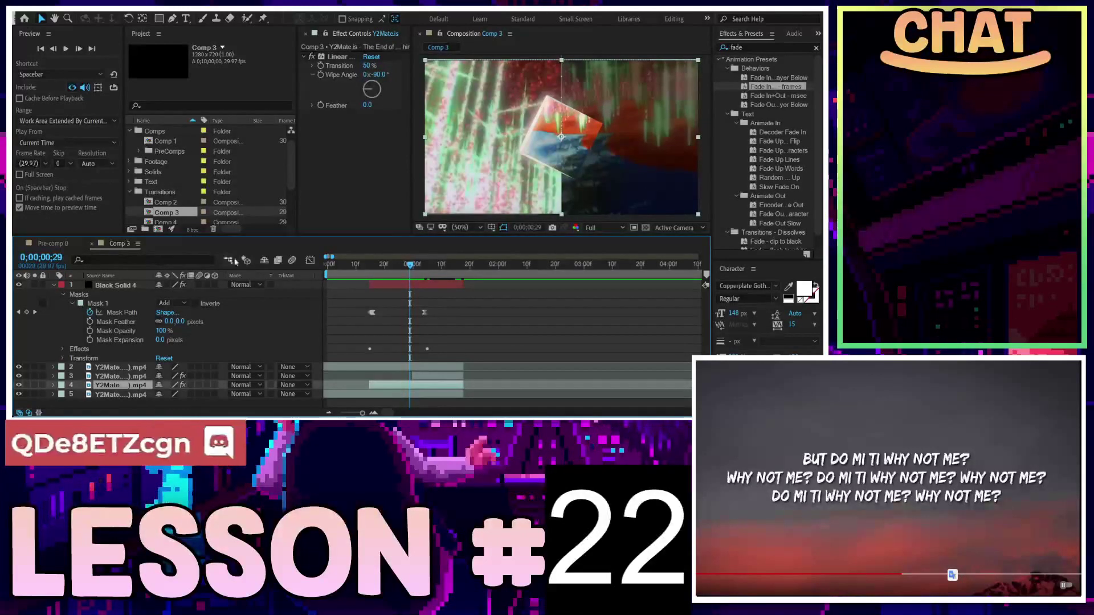
{"action": "left_click", "coordinate": [51, 244]}
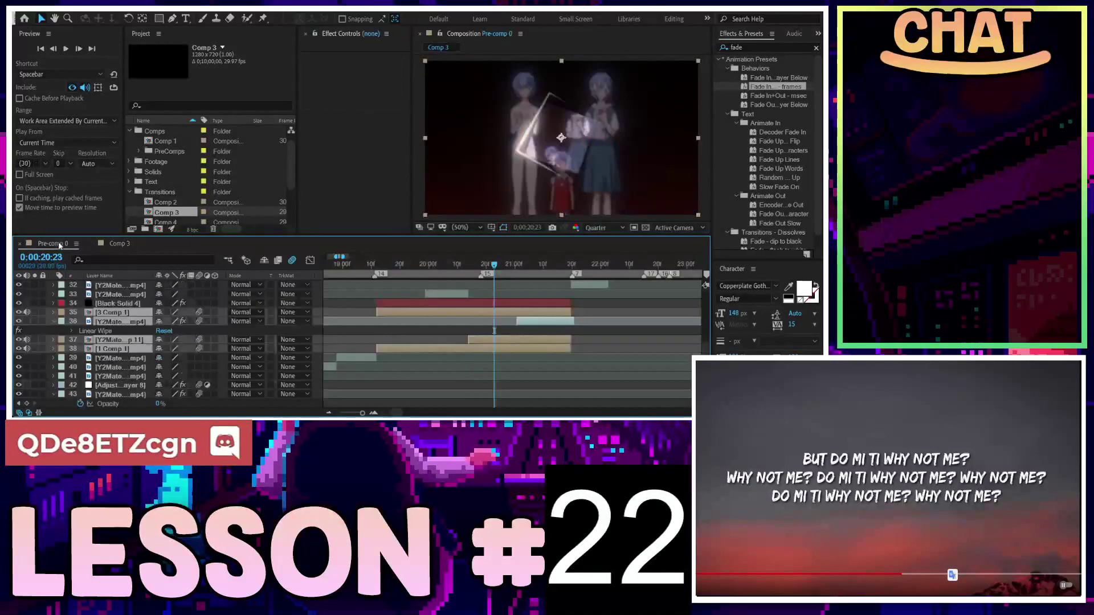
{"action": "left_click", "coordinate": [525, 341]}
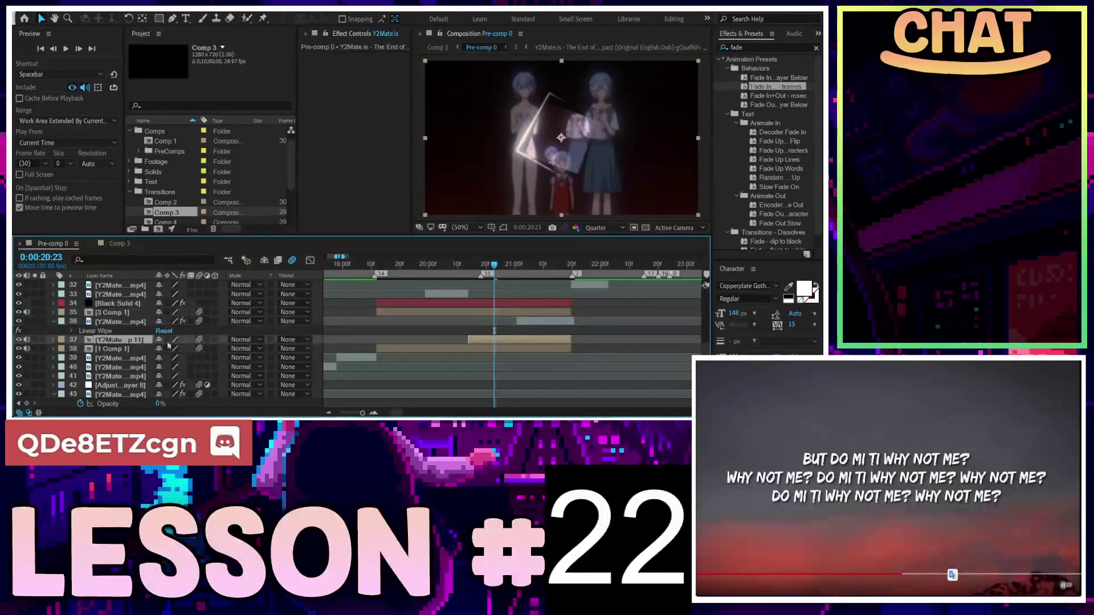
{"action": "double_click", "coordinate": [525, 341]}
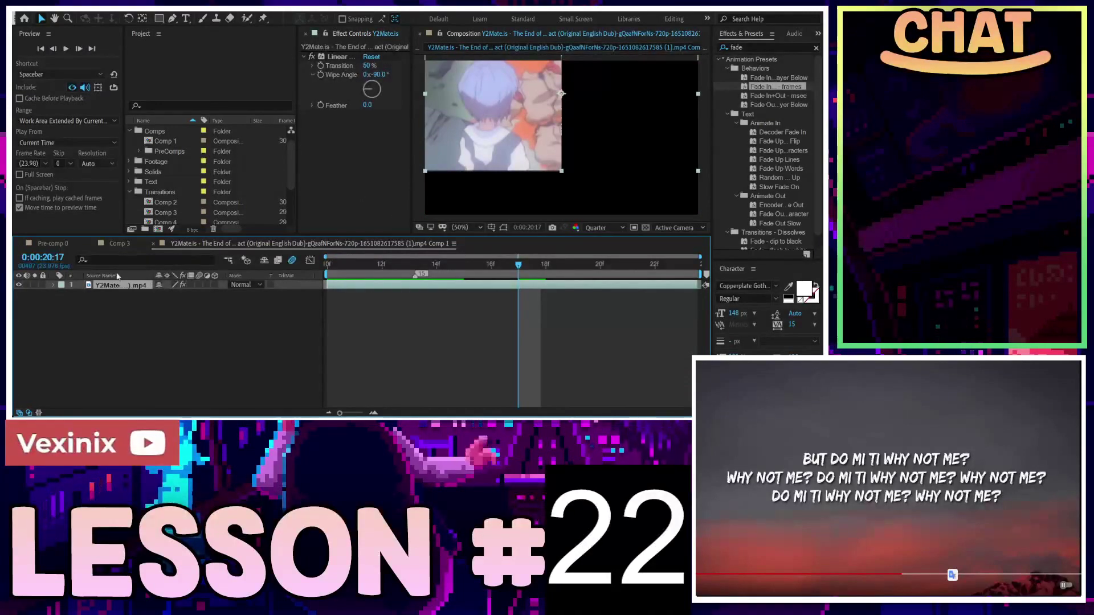
Step: Preview Comp 3 past one second and Pre-comp 0 forward to 0:00:21:14
{"action": "left_click", "coordinate": [121, 244]}
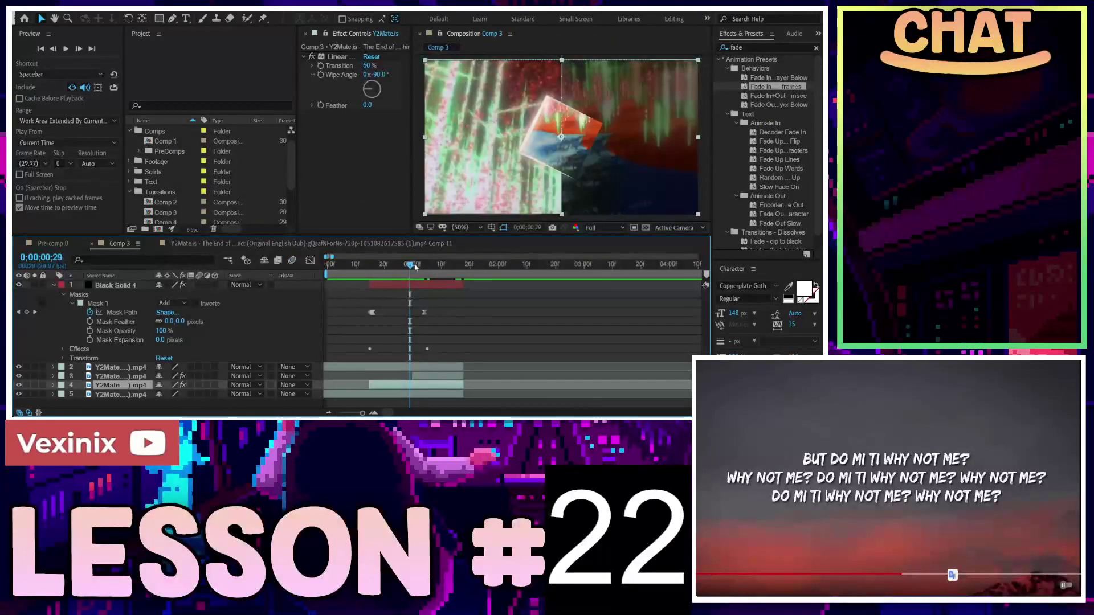
{"action": "left_click_drag", "start_coordinate": [415, 267], "coordinate": [444, 268]}
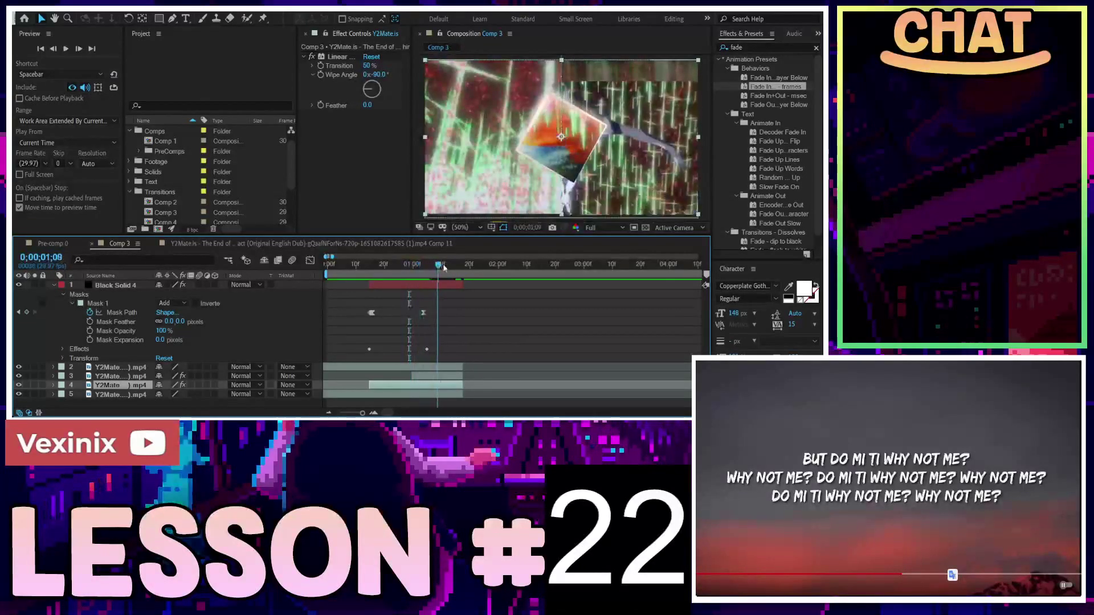
{"action": "key", "text": "Page_Up"}
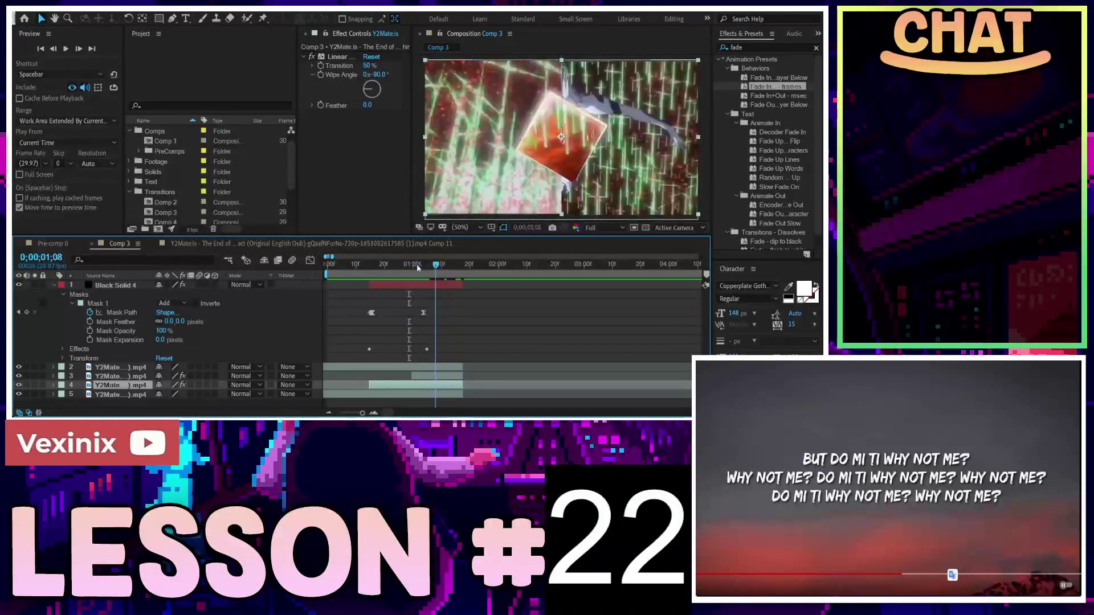
{"action": "left_click", "coordinate": [308, 244]}
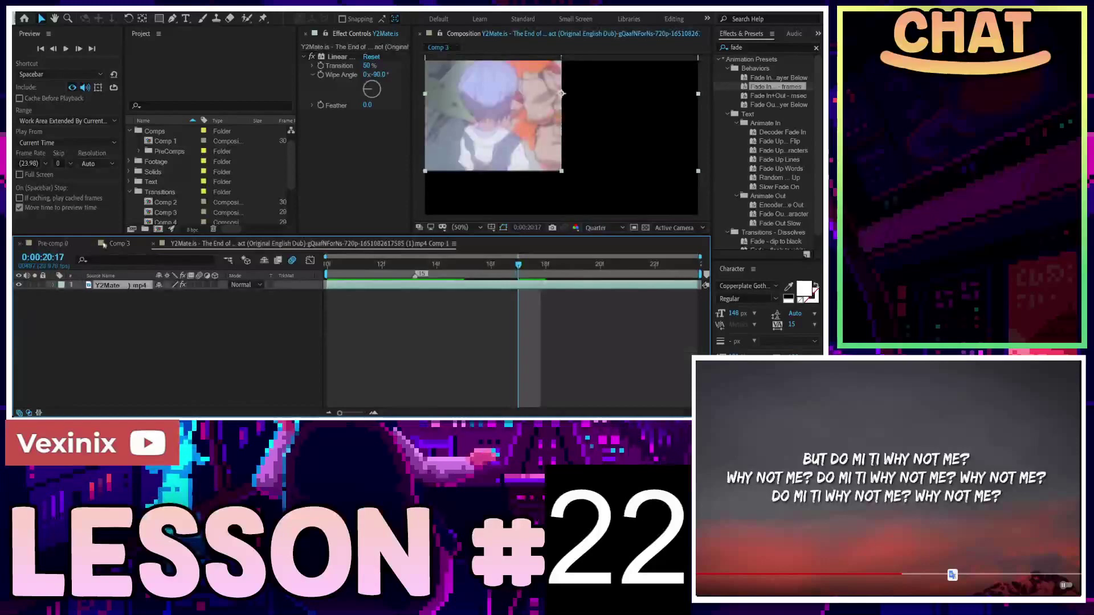
{"action": "left_click", "coordinate": [50, 243]}
{"action": "mouse_move", "coordinate": [494, 265]}
{"action": "left_mouse_down"}
{"action": "mouse_move", "coordinate": [570, 262]}
{"action": "mouse_move", "coordinate": [471, 264]}
{"action": "left_mouse_up"}
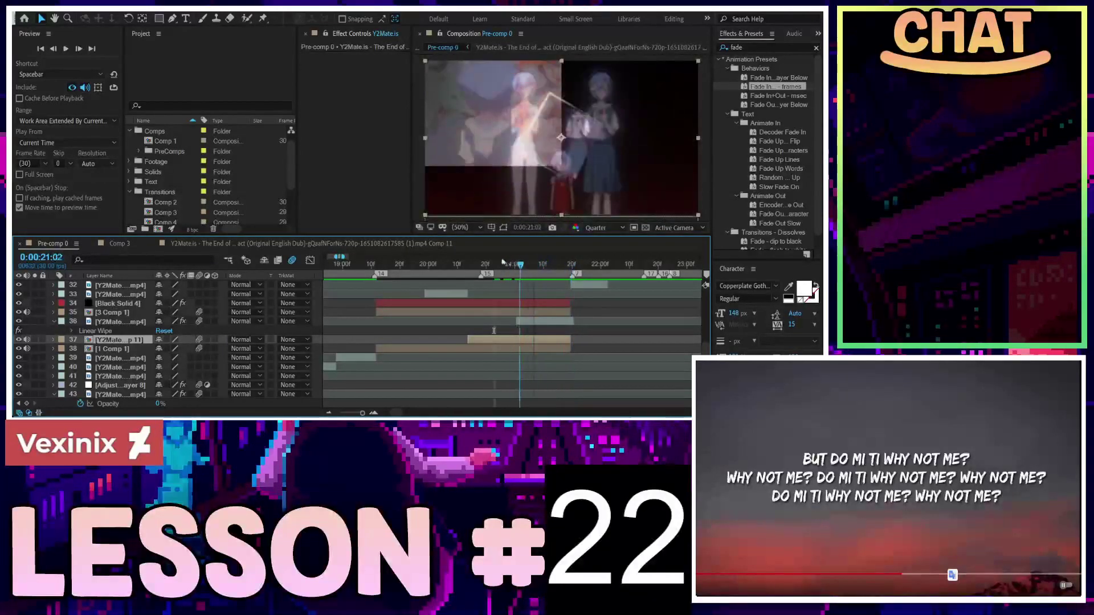
{"action": "left_click", "coordinate": [118, 245]}
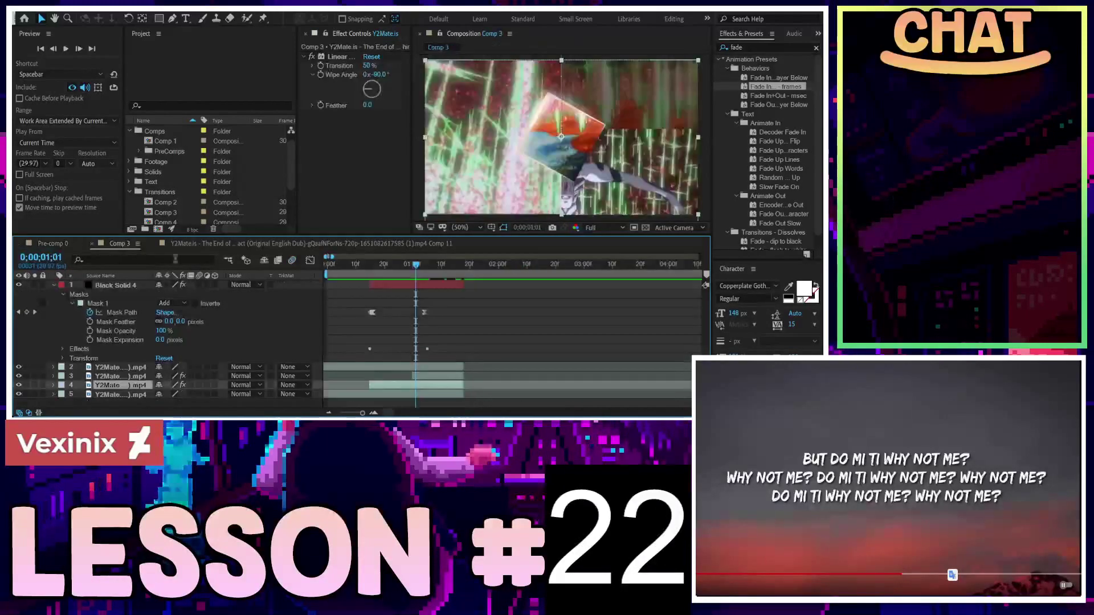
Step: Open Comp 1 from the Project panel and scrub its timeline around 0:00:18:16
{"action": "double_click", "coordinate": [168, 151]}
{"action": "left_click", "coordinate": [140, 131]}
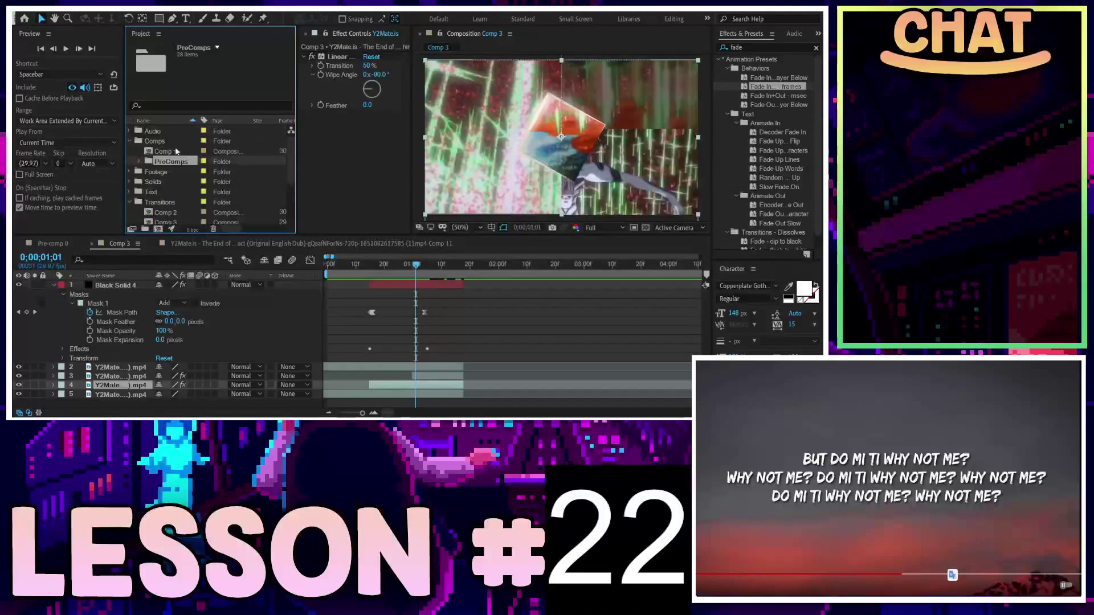
{"action": "double_click", "coordinate": [165, 151]}
{"action": "left_click_drag", "start_coordinate": [396, 258], "coordinate": [549, 266]}
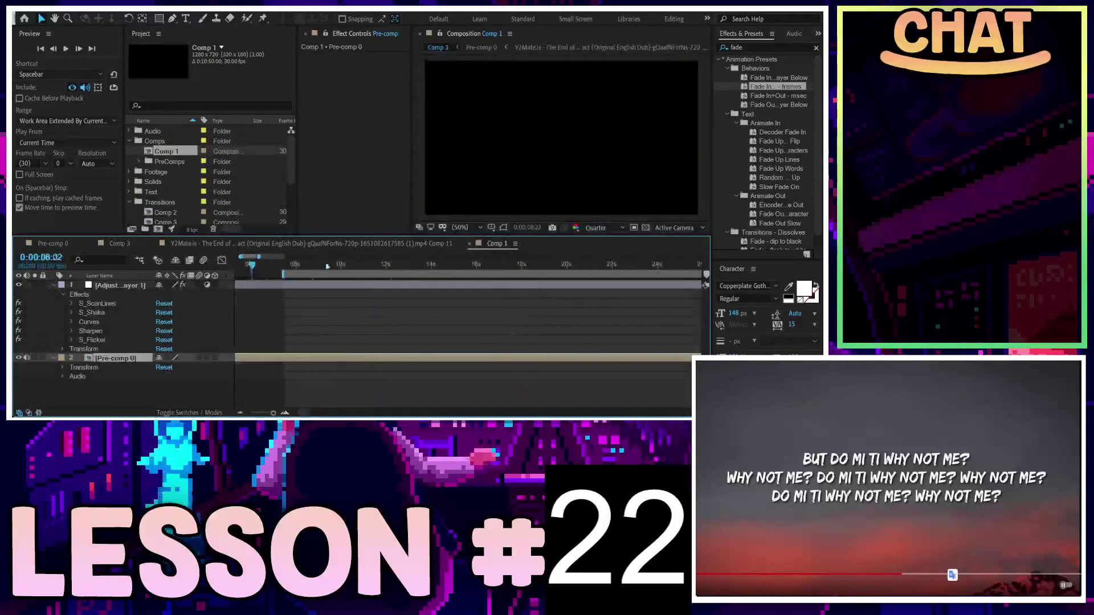
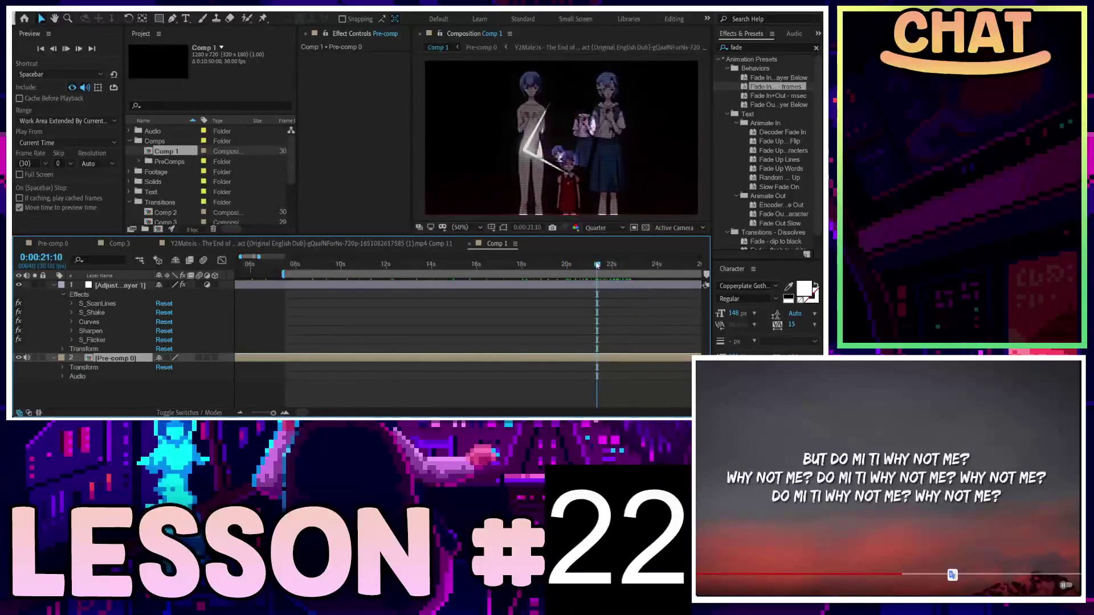
Step: Scrub back through the edit, stop playback, and return the playhead to the start of Comp 1
{"action": "left_click_drag", "start_coordinate": [597, 265], "coordinate": [562, 266]}
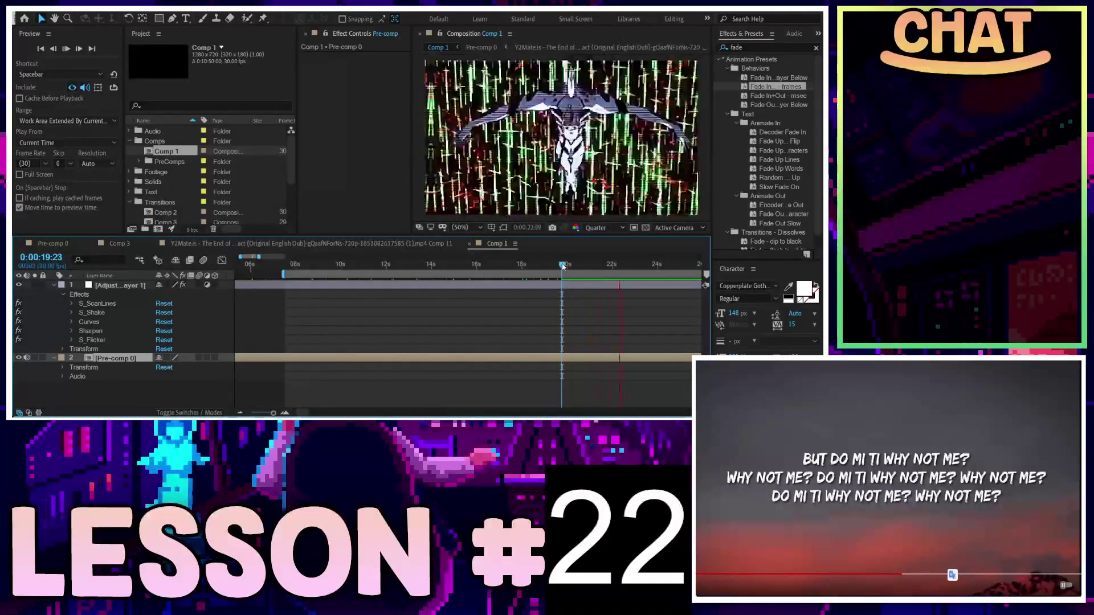
{"action": "left_click", "coordinate": [557, 271]}
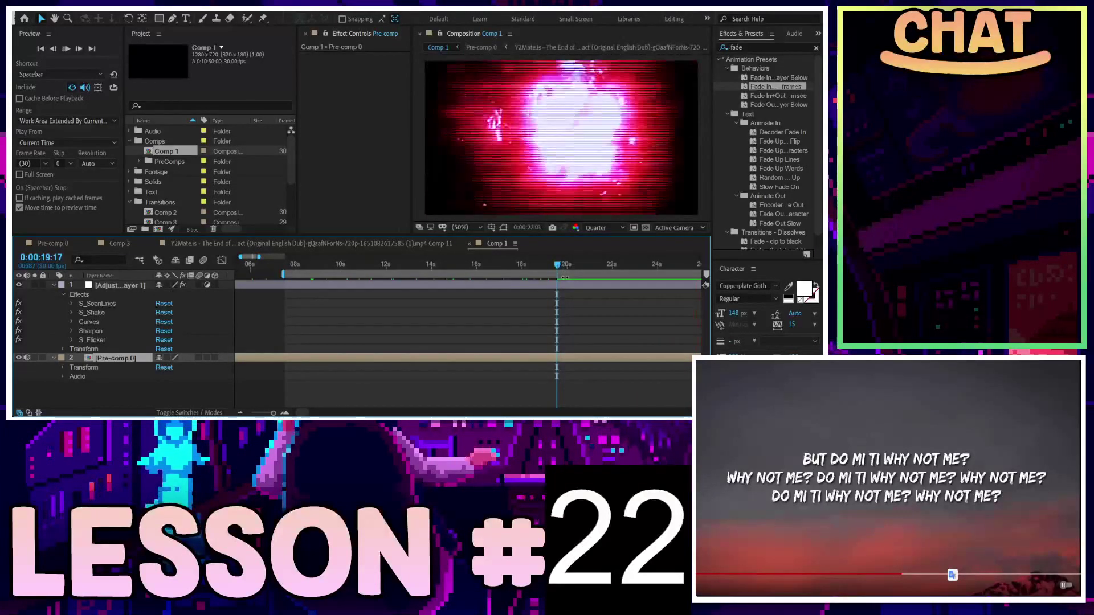
{"action": "key", "text": "space"}
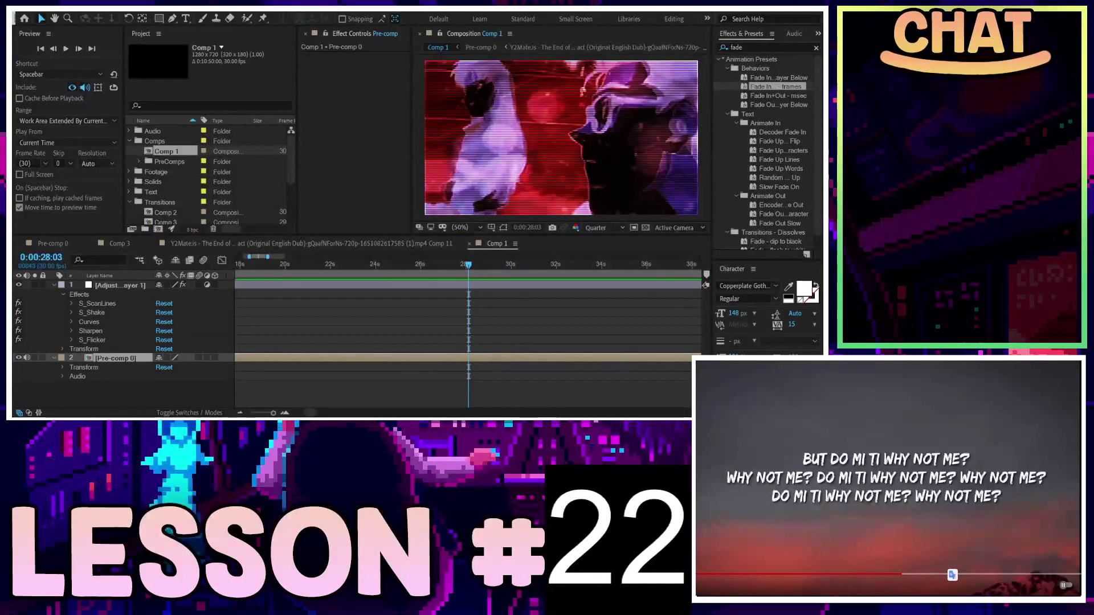
{"action": "mouse_move", "coordinate": [958, 533]}
{"action": "left_click", "coordinate": [346, 318]}
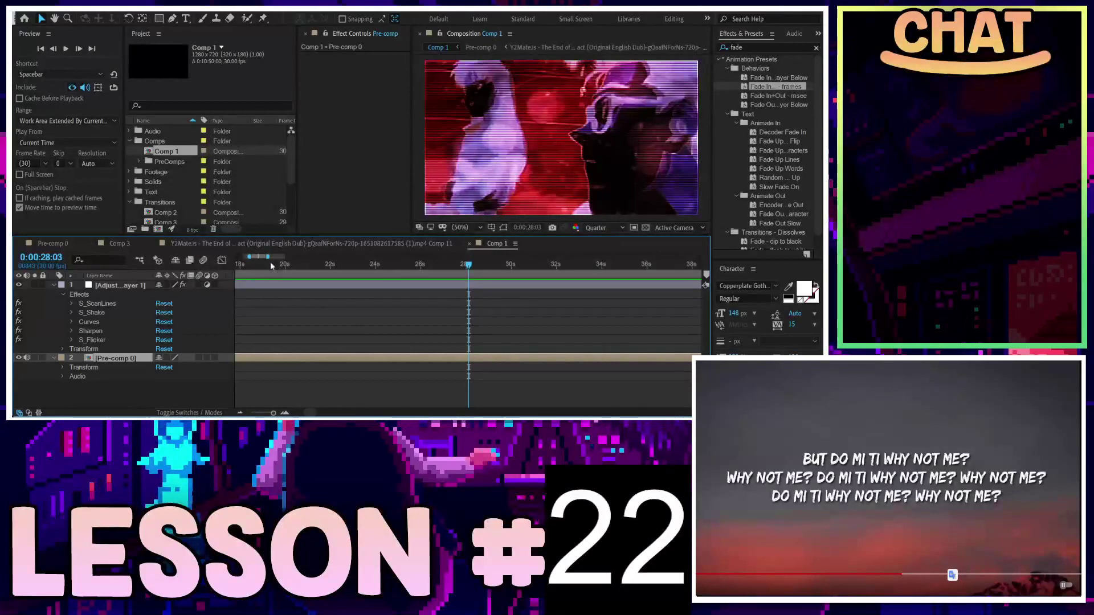
{"action": "left_click_drag", "start_coordinate": [272, 266], "coordinate": [375, 265]}
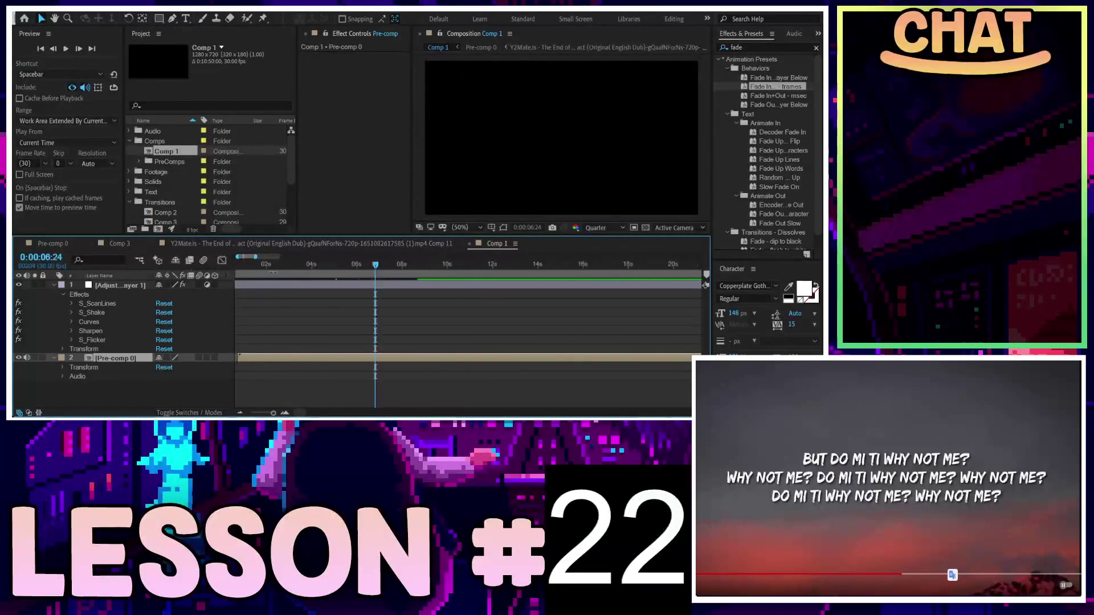
{"action": "key", "text": "Home"}
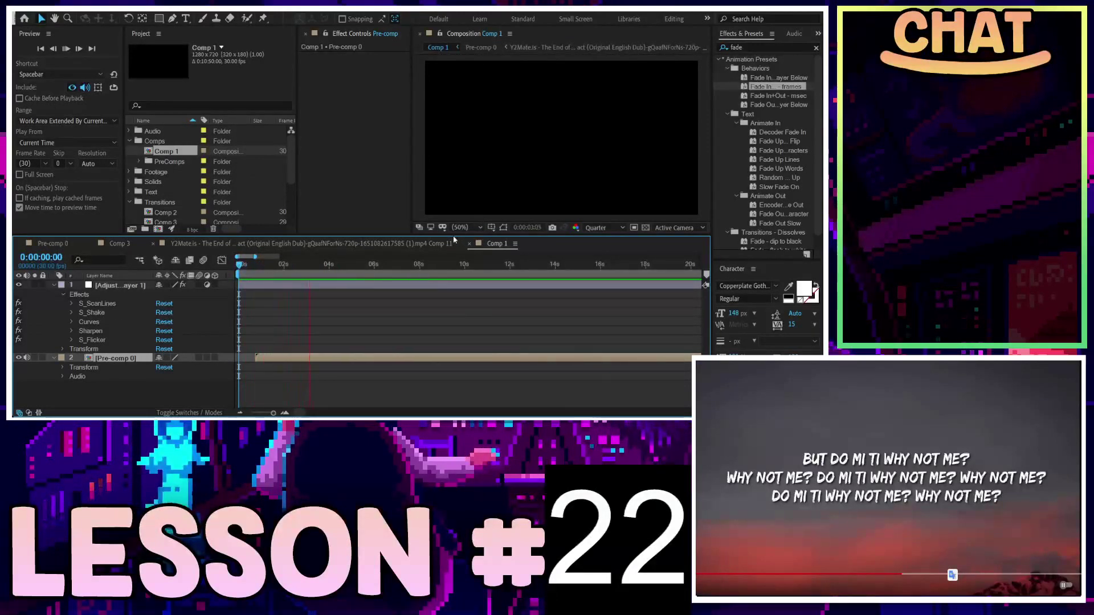
Step: Enlarge the project and preview panels and browse the comps in the Text folder
{"action": "left_click_drag", "start_coordinate": [454, 237], "coordinate": [416, 348]}
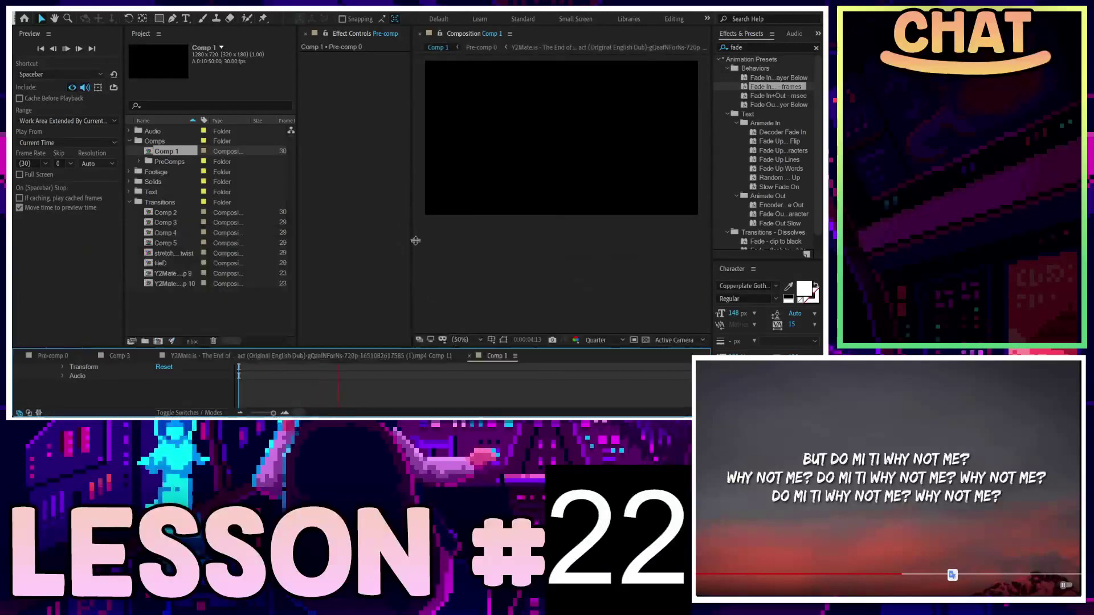
{"action": "left_click_drag", "start_coordinate": [411, 232], "coordinate": [314, 233]}
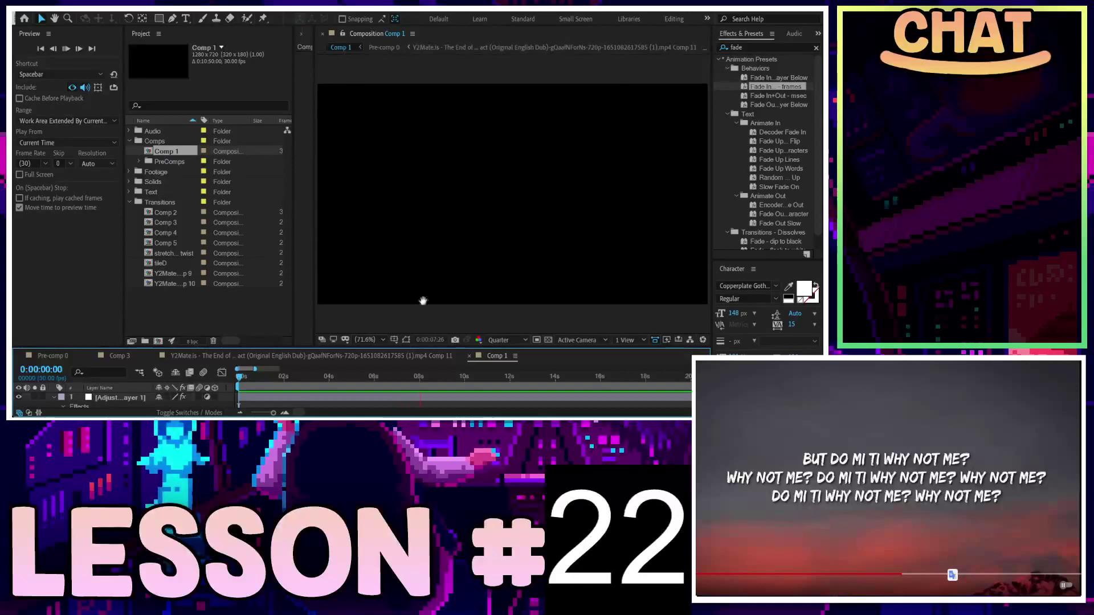
{"action": "left_click", "coordinate": [167, 273]}
{"action": "left_click", "coordinate": [130, 202]}
{"action": "left_click", "coordinate": [129, 192]}
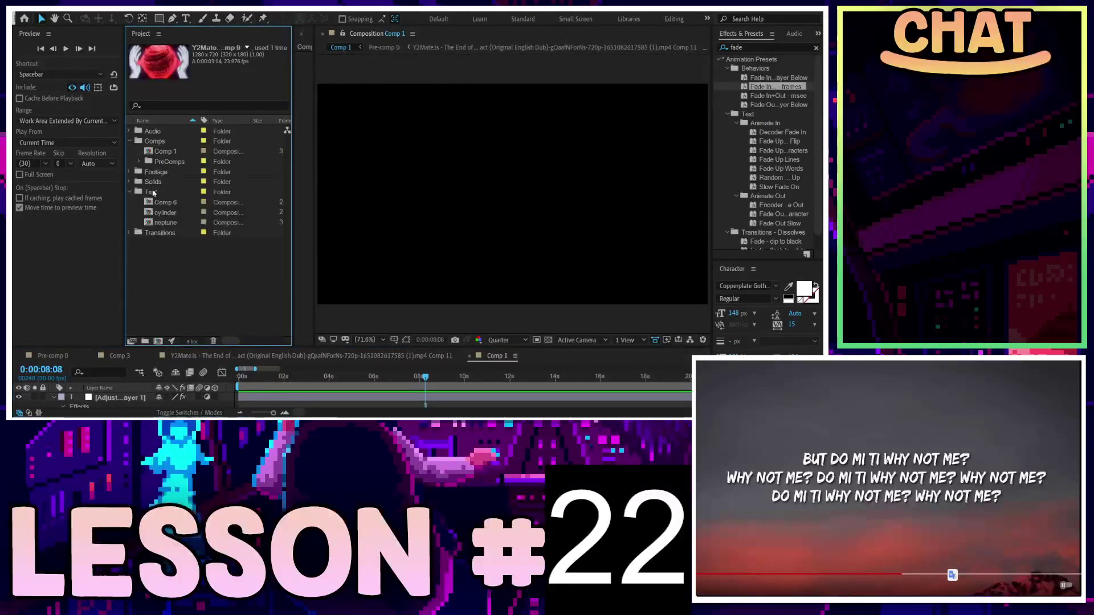
{"action": "left_click", "coordinate": [167, 212]}
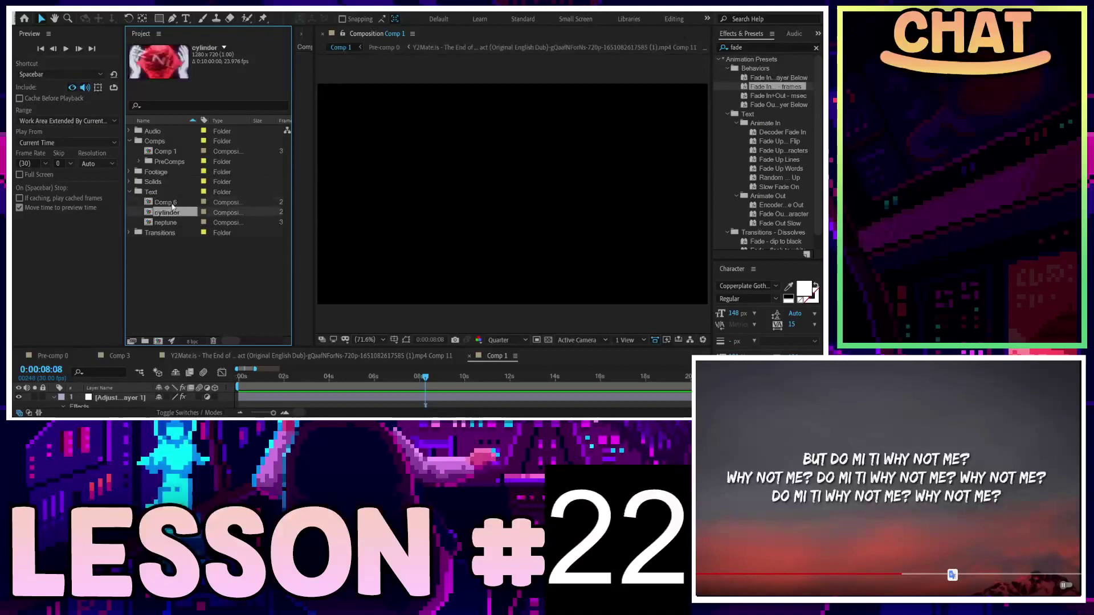
{"action": "left_click", "coordinate": [172, 203]}
{"action": "left_click", "coordinate": [174, 223]}
Step: Open Comp 6, select its text and dark solid layers, and return to Comp 1
{"action": "double_click", "coordinate": [166, 203]}
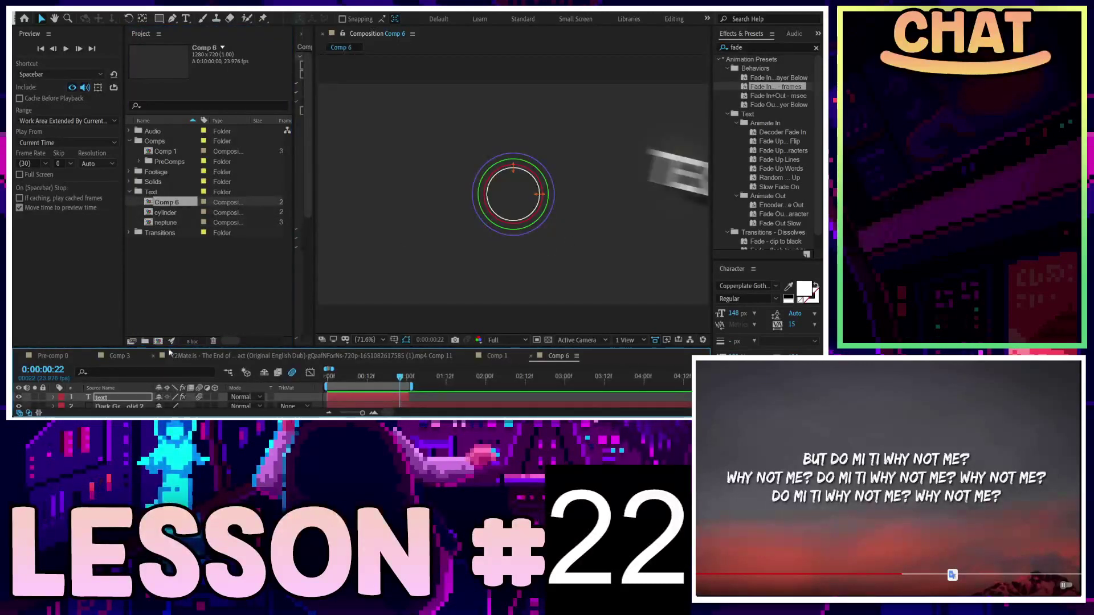
{"action": "left_click_drag", "start_coordinate": [170, 352], "coordinate": [169, 233]}
{"action": "left_click", "coordinate": [130, 288], "text": "shift"}
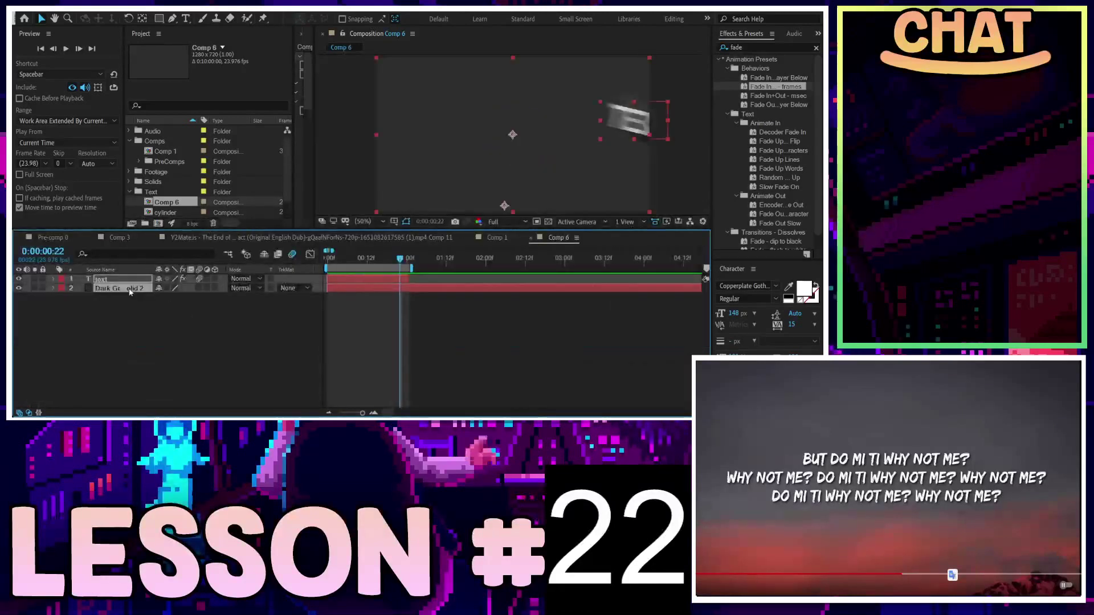
{"action": "left_click_drag", "start_coordinate": [170, 229], "coordinate": [171, 306]}
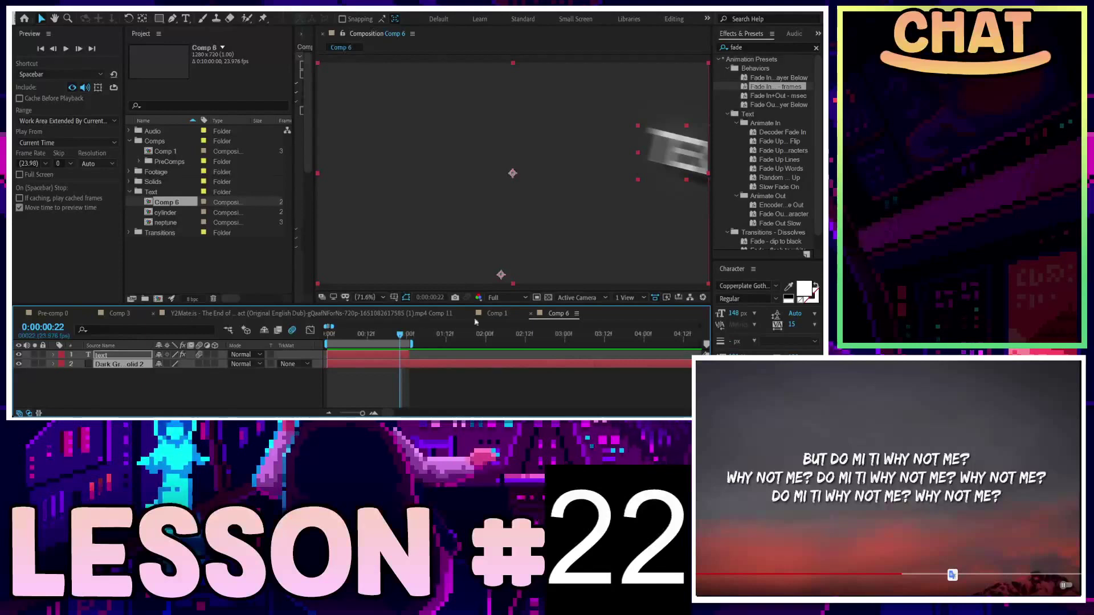
{"action": "left_click", "coordinate": [494, 313]}
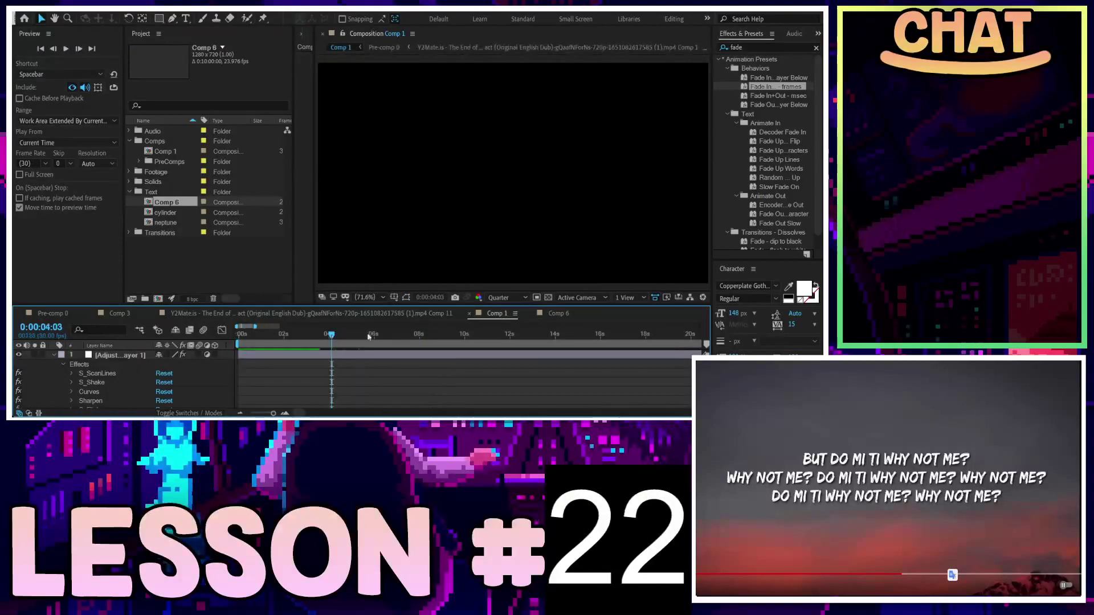
Step: Paste the text and dark solid layers into Comp 1, starting at about 4 seconds
{"action": "scroll", "coordinate": [114, 384], "scroll_direction": "down", "scroll_amount": 3}
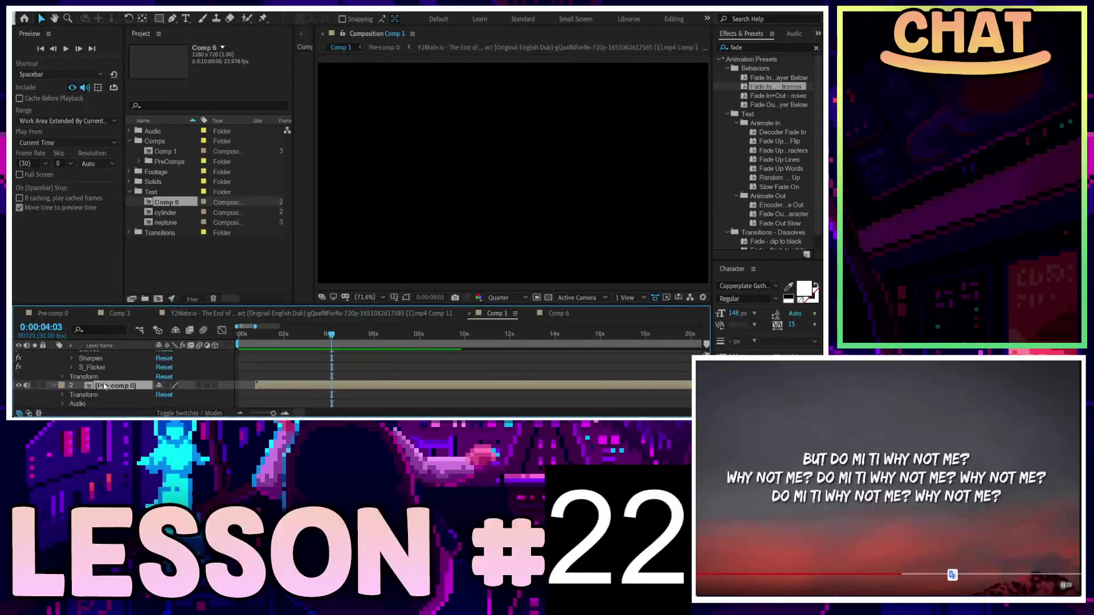
{"action": "key", "text": "ctrl+v"}
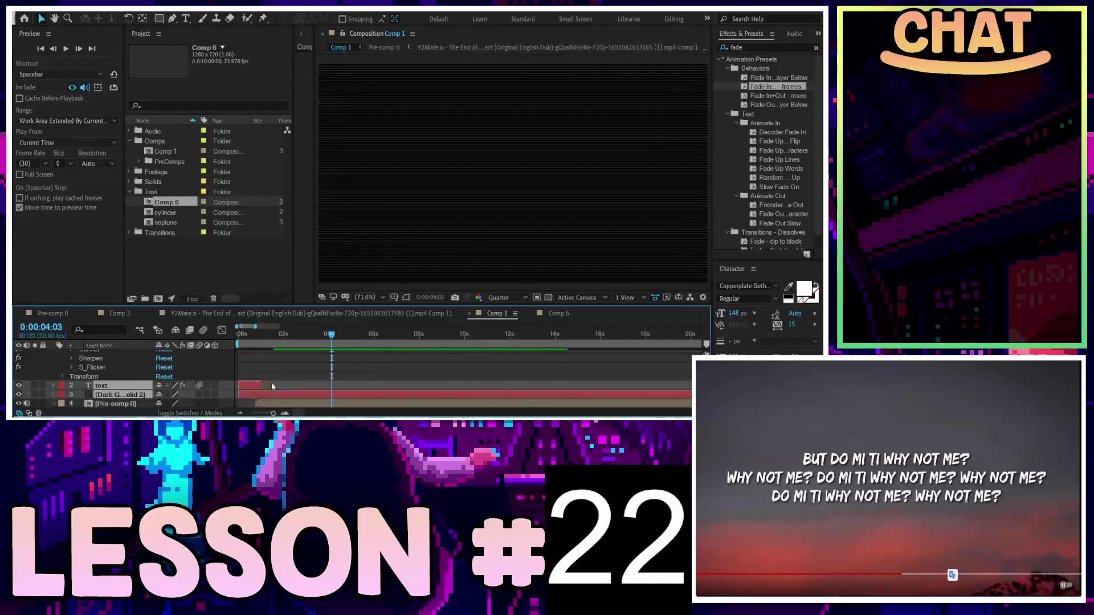
{"action": "left_click_drag", "start_coordinate": [319, 391], "coordinate": [340, 392]}
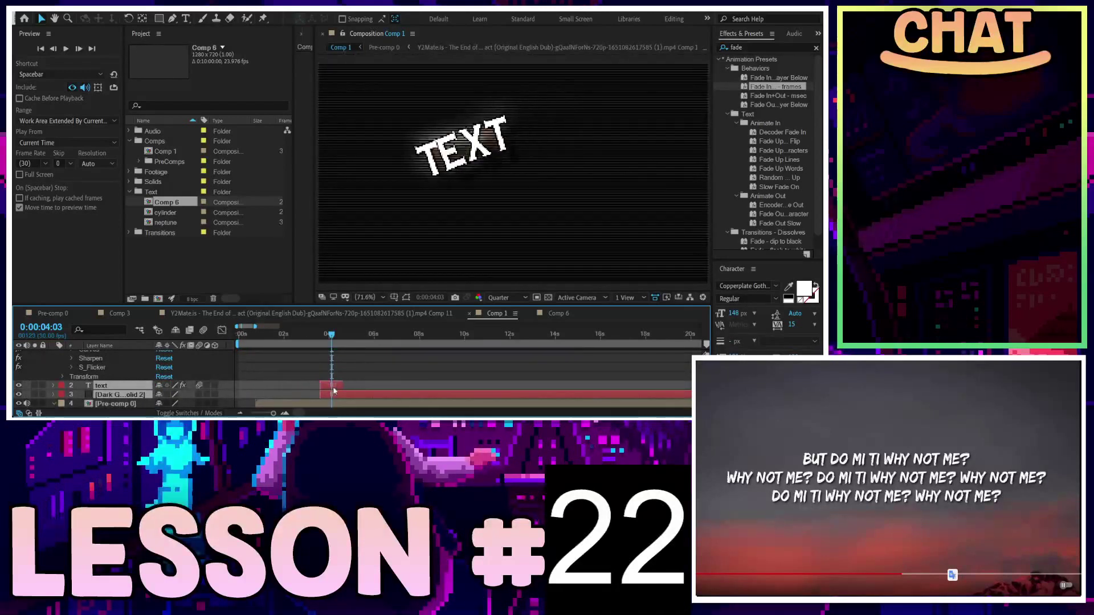
{"action": "key", "text": "w"}
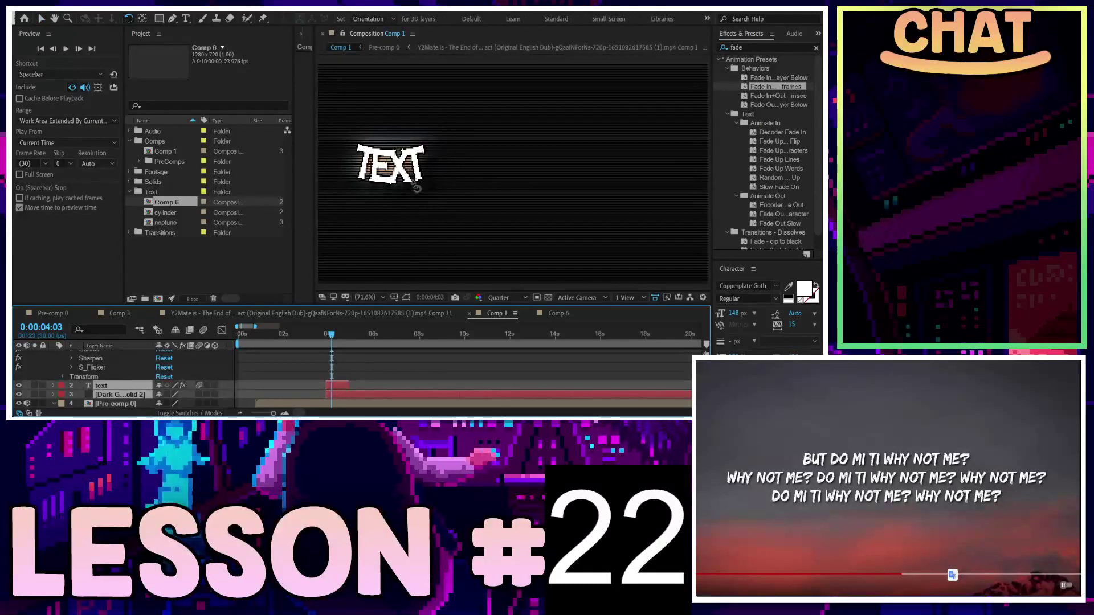
Step: Replace the pasted placeholder text with 'WHY NOT ME?'
{"action": "key", "text": "ctrl+t"}
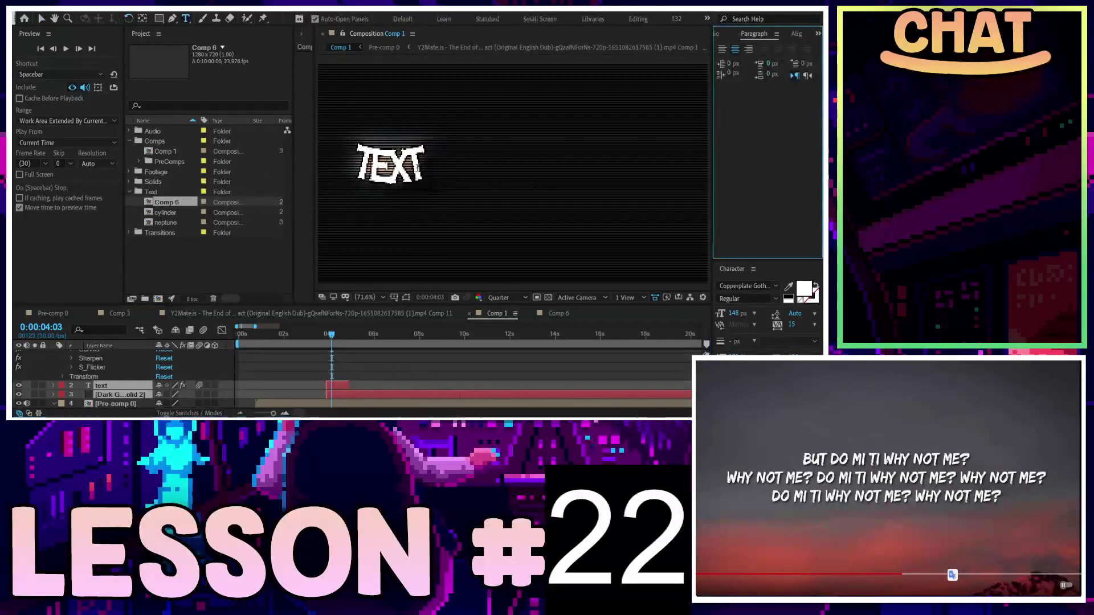
{"action": "double_click", "coordinate": [391, 168]}
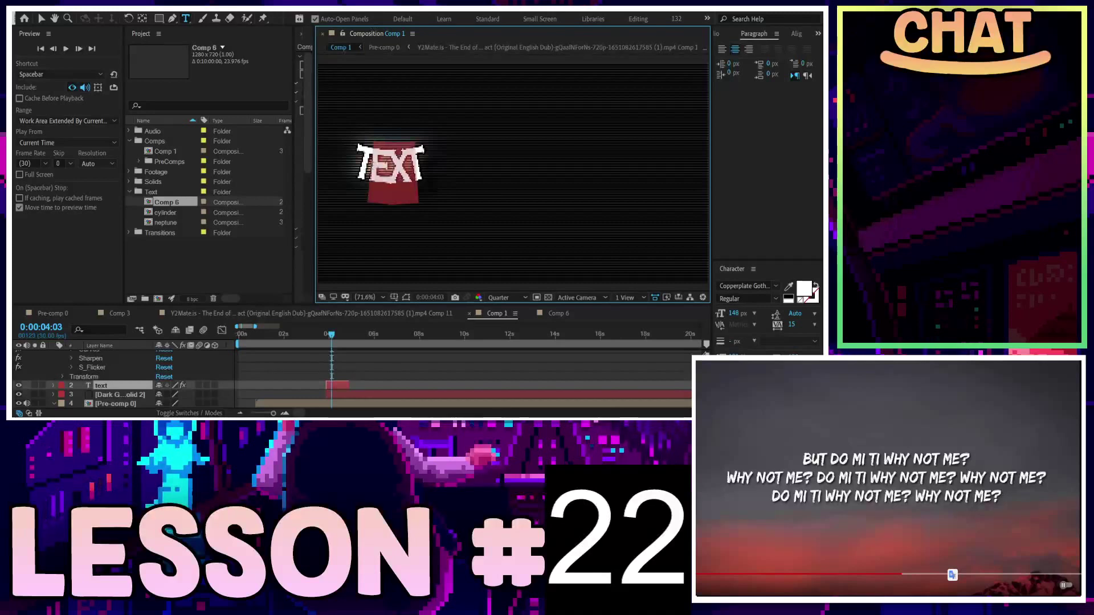
{"action": "type", "text": "t"}
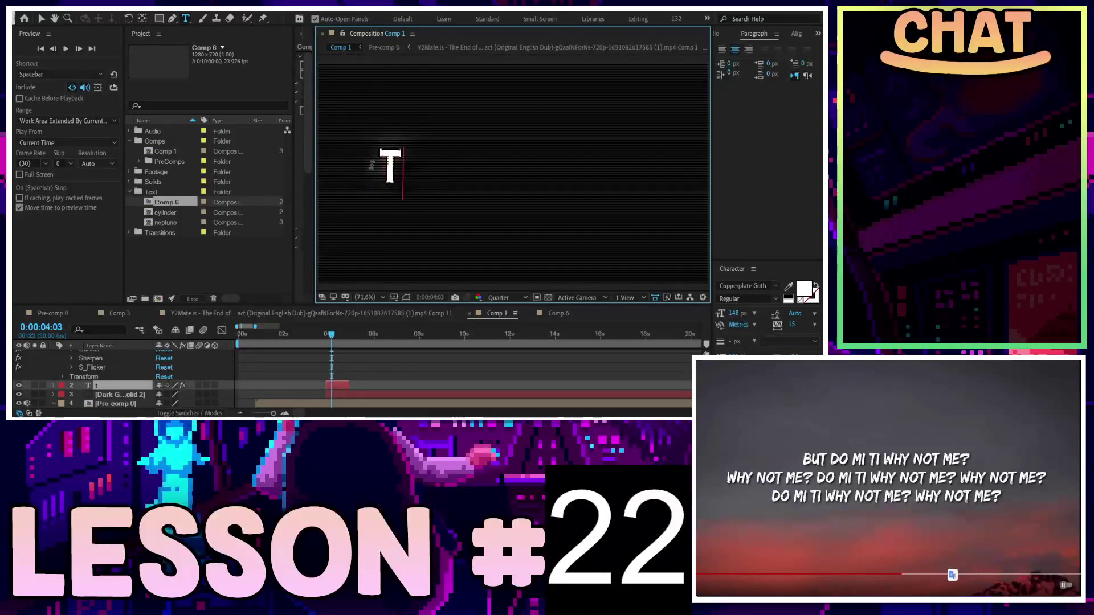
{"action": "key", "text": "BackSpace"}
{"action": "type", "text": "WHY"}
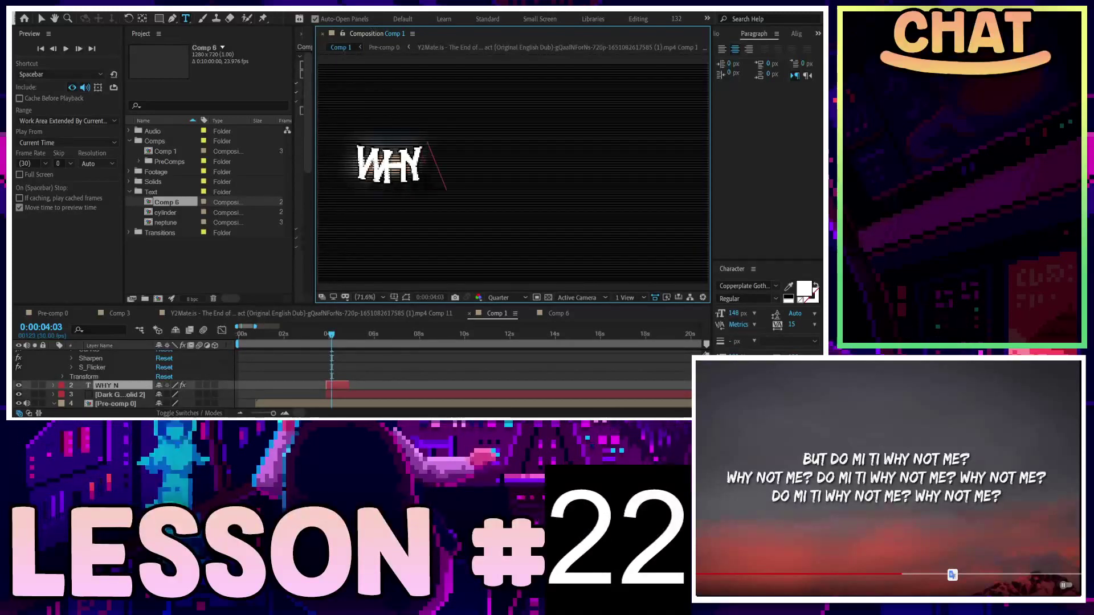
{"action": "type", "text": " NOT ME_"}
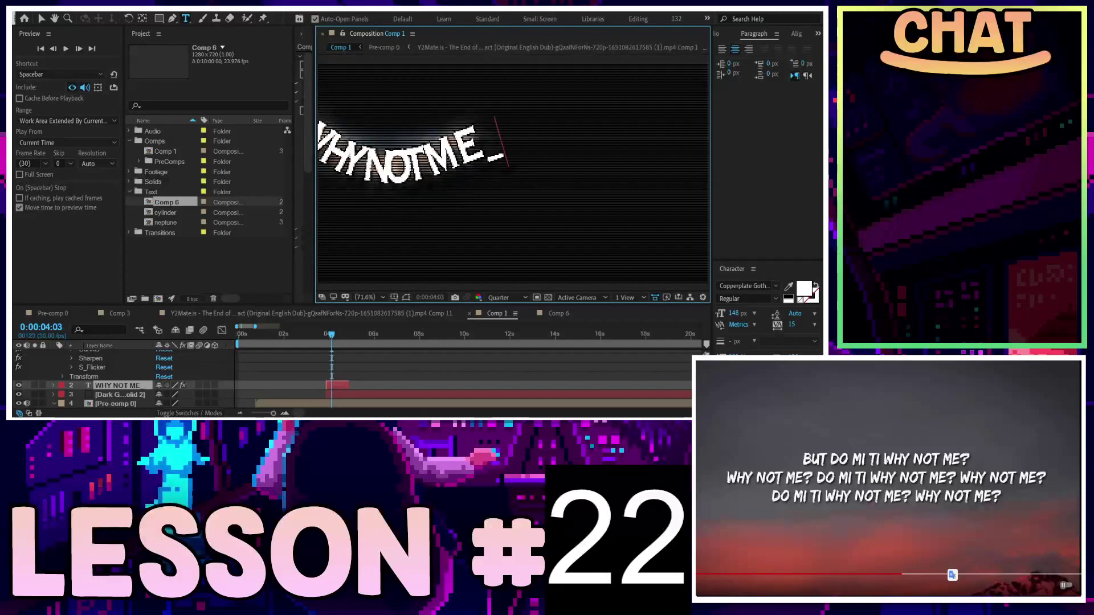
{"action": "type", "text": "?"}
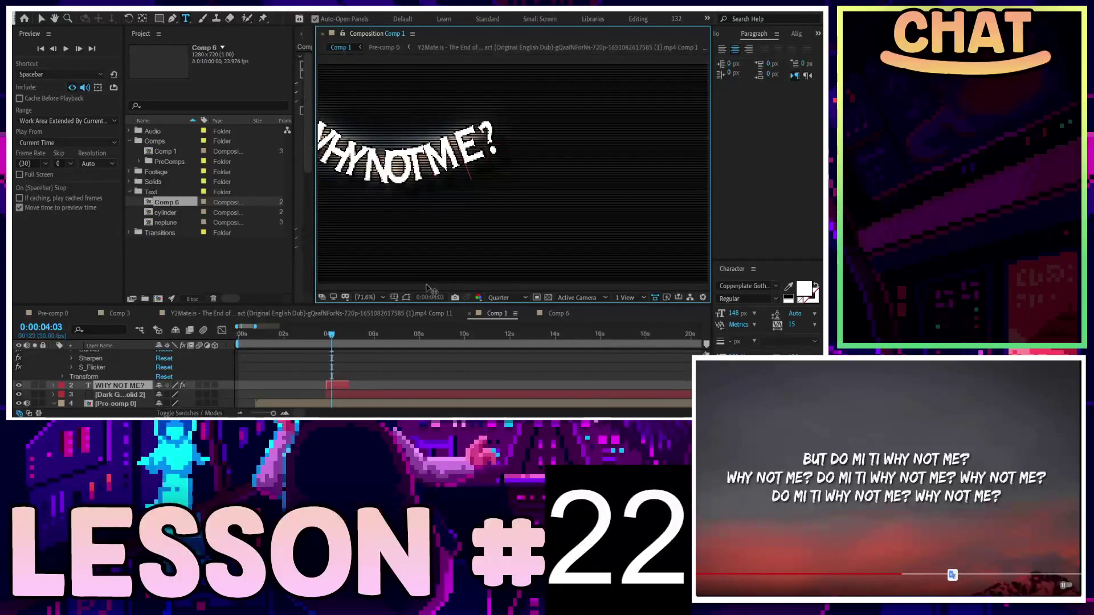
{"action": "key", "text": "Left"}
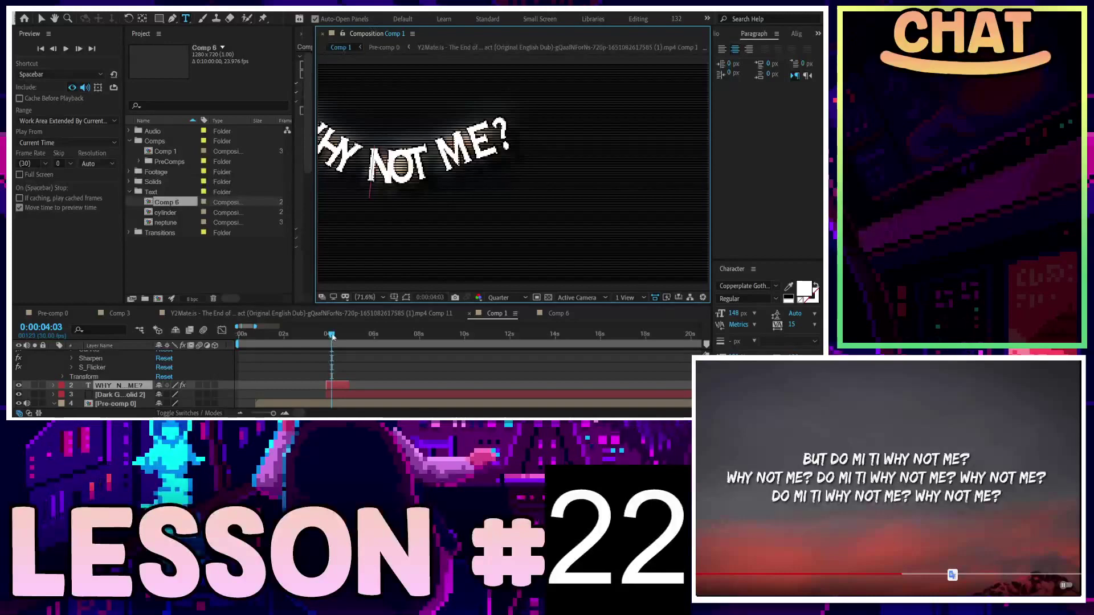
{"action": "left_click_drag", "start_coordinate": [333, 337], "coordinate": [323, 335]}
Step: Try several start times for the WHY NOT ME? layers, settling near 8 seconds, previewing against the music
{"action": "key", "text": "space"}
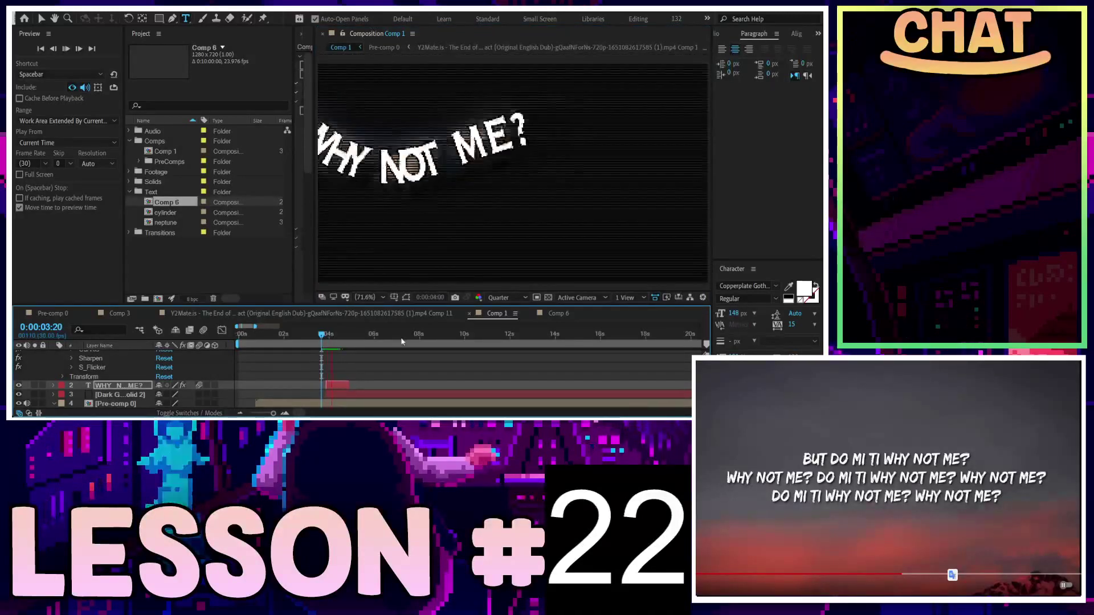
{"action": "key", "text": "space"}
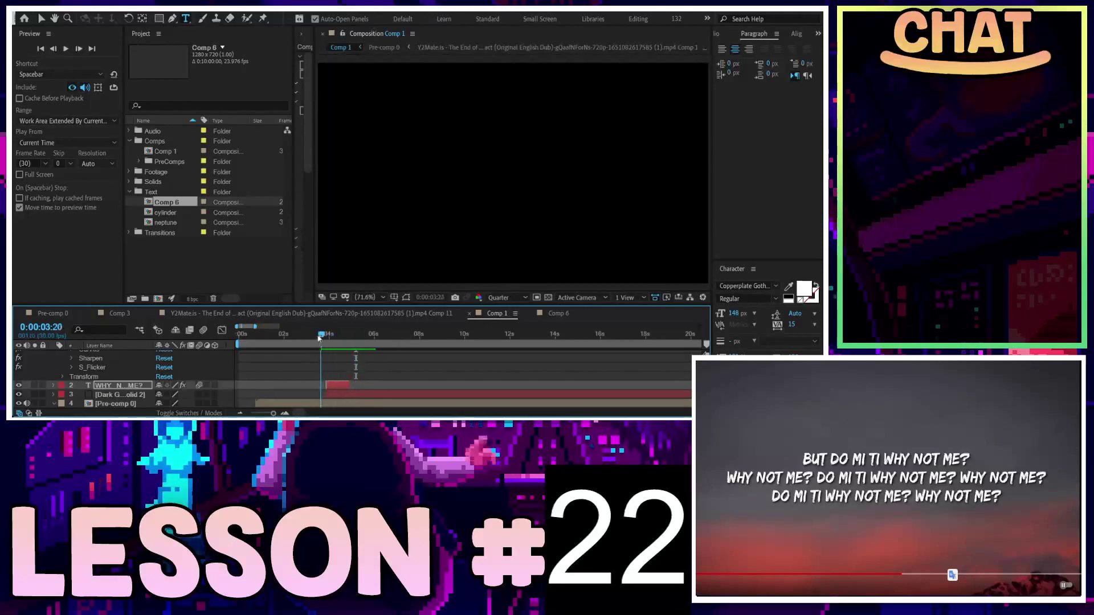
{"action": "left_click_drag", "start_coordinate": [337, 389], "coordinate": [317, 394]}
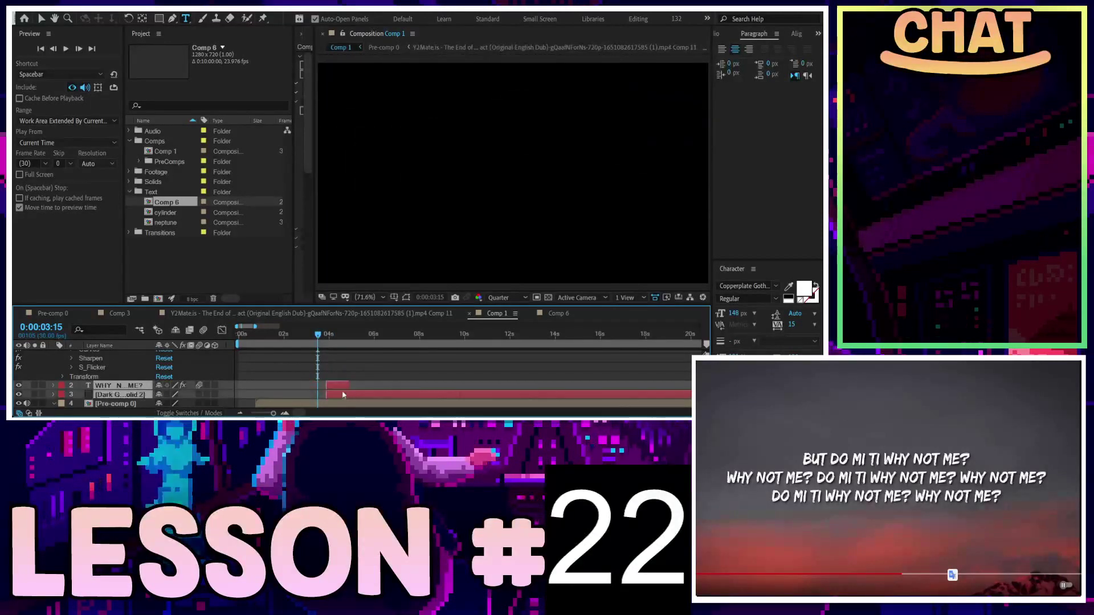
{"action": "key", "text": "space"}
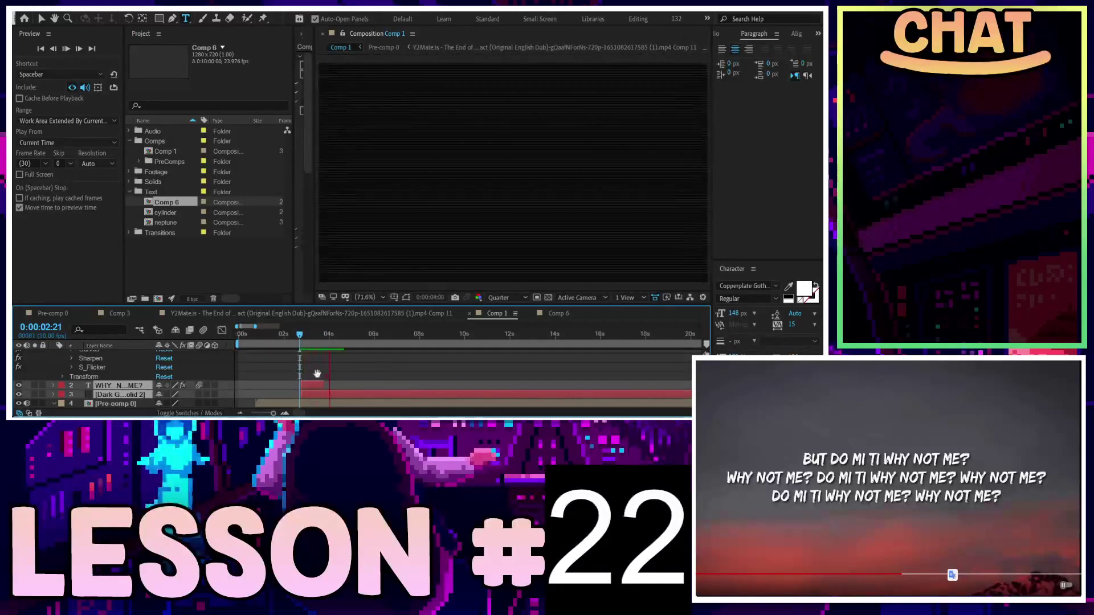
{"action": "left_click_drag", "start_coordinate": [313, 386], "coordinate": [275, 389]}
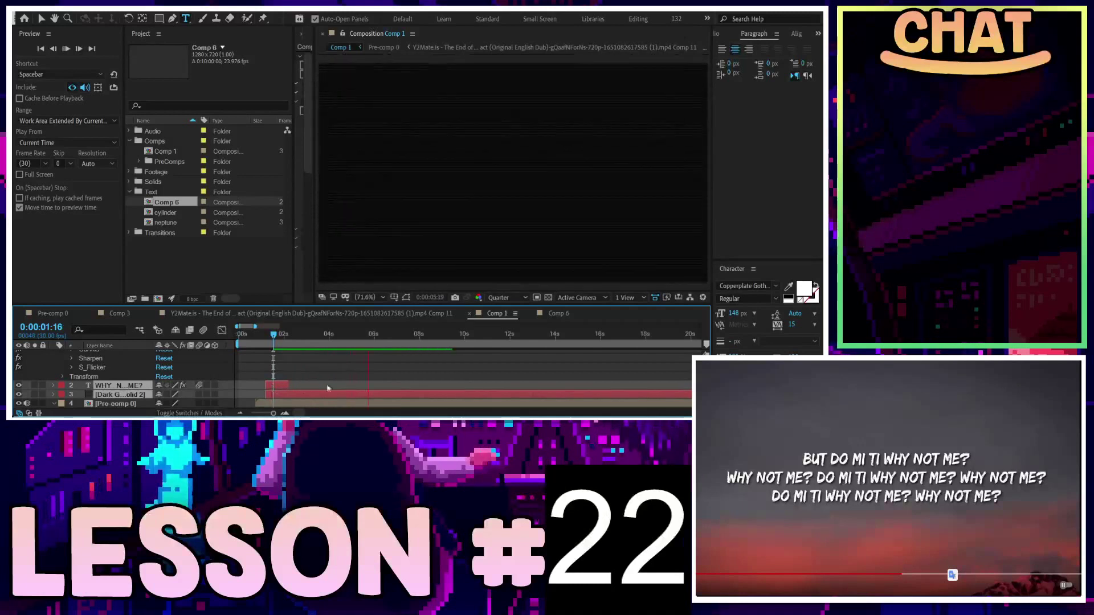
{"action": "left_click_drag", "start_coordinate": [273, 388], "coordinate": [382, 390]}
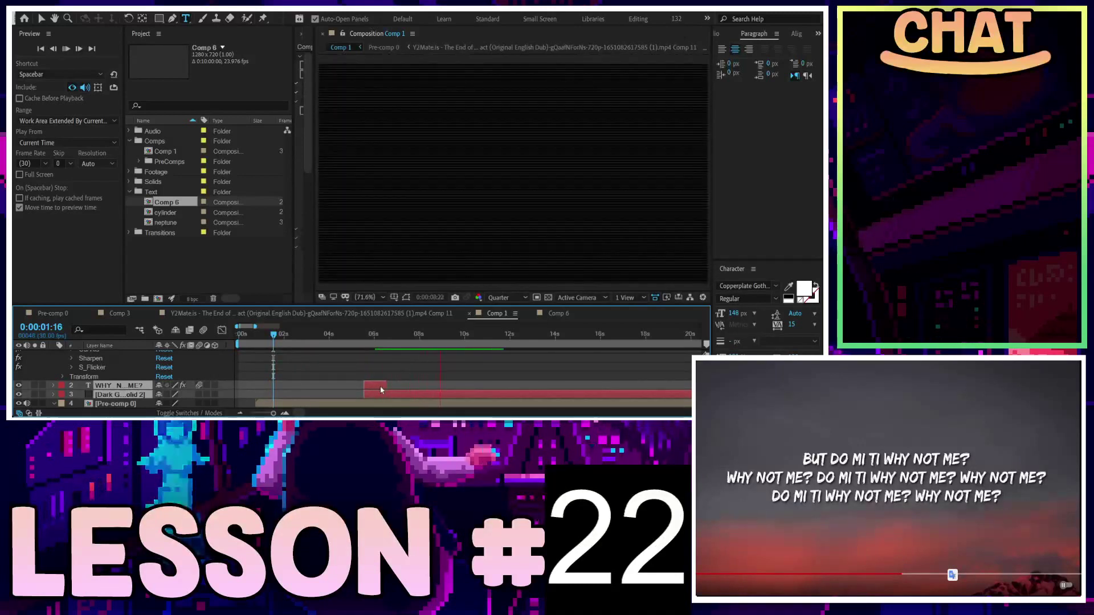
{"action": "left_click_drag", "start_coordinate": [380, 389], "coordinate": [435, 390]}
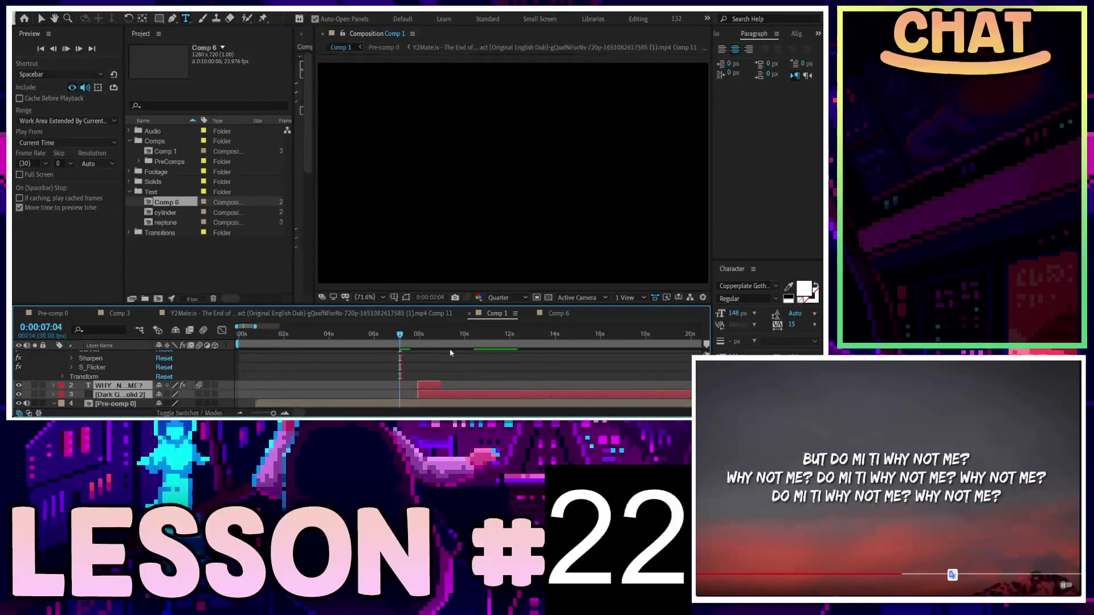
{"action": "key", "text": "space"}
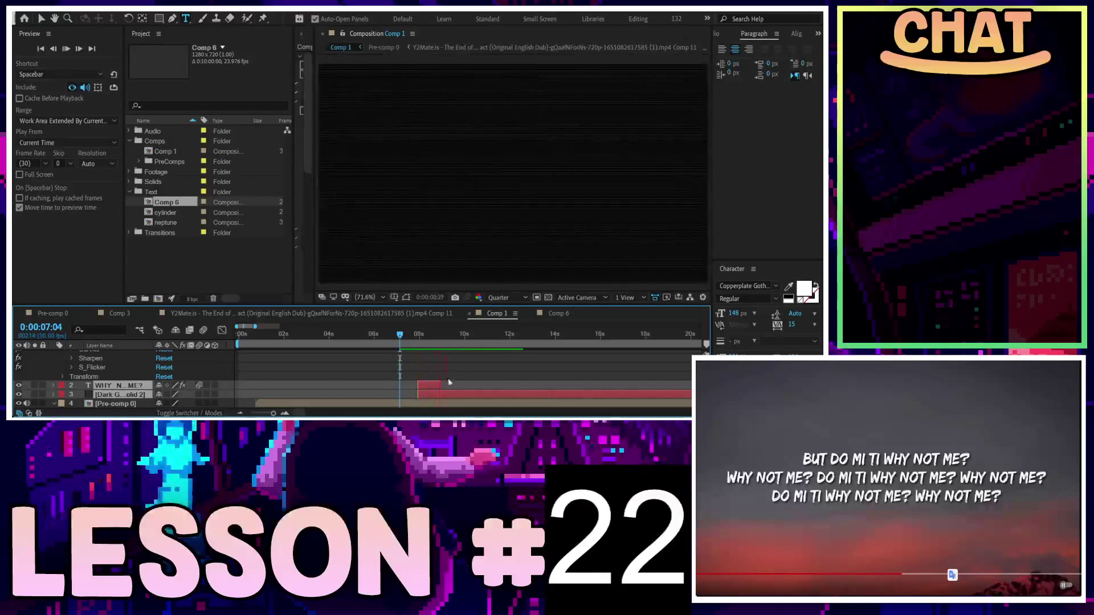
{"action": "left_click_drag", "start_coordinate": [447, 335], "coordinate": [443, 338]}
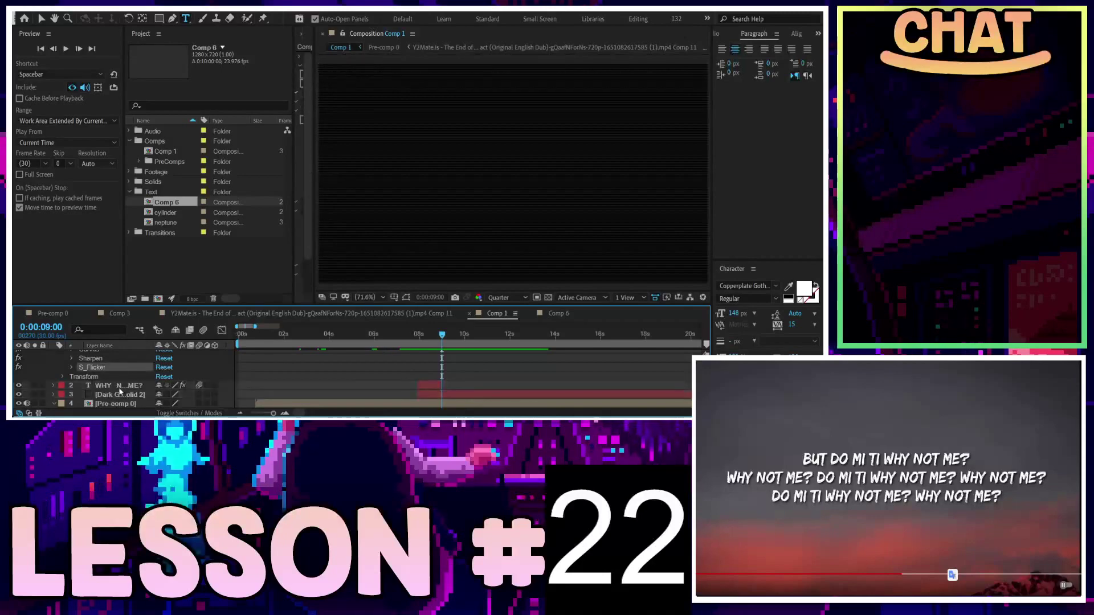
Step: Delete the Dark Gray Solid 2 layer and view the text at about 8 seconds
{"action": "left_click", "coordinate": [122, 395]}
{"action": "key", "text": "Delete"}
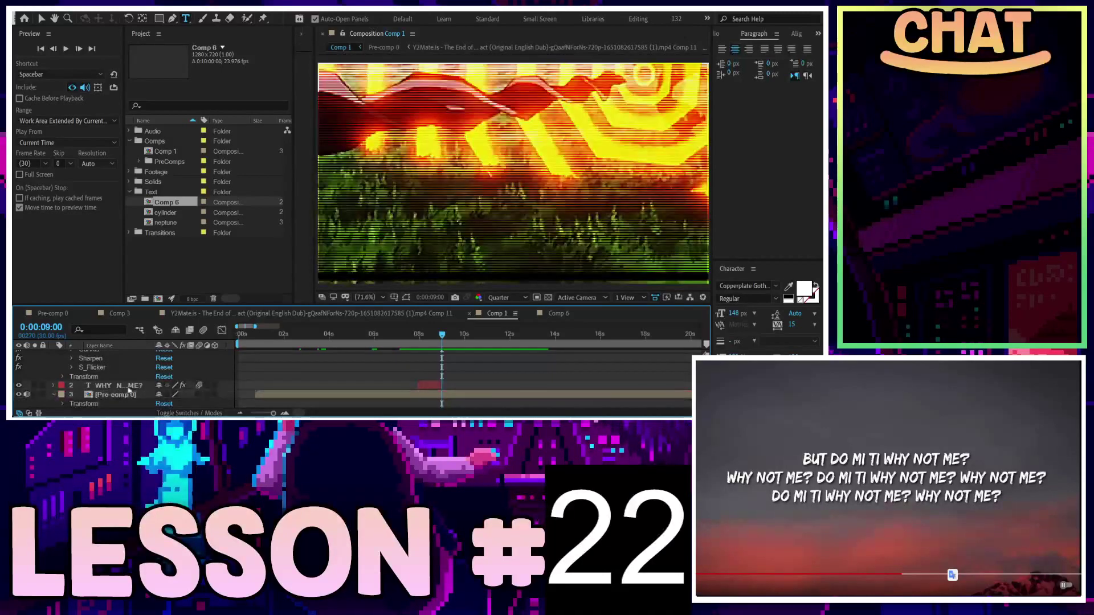
{"action": "left_click", "coordinate": [427, 336]}
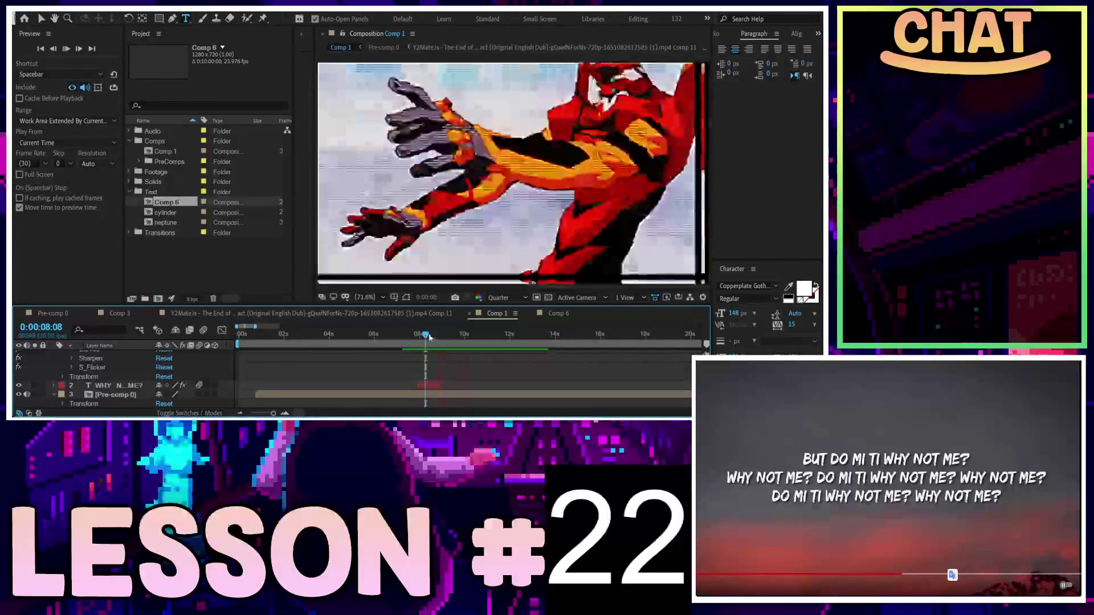
{"action": "left_click", "coordinate": [413, 337]}
Step: Move the WHY NOT ME? layer to about 18 seconds and view it at 17 seconds
{"action": "left_click_drag", "start_coordinate": [429, 385], "coordinate": [448, 385]}
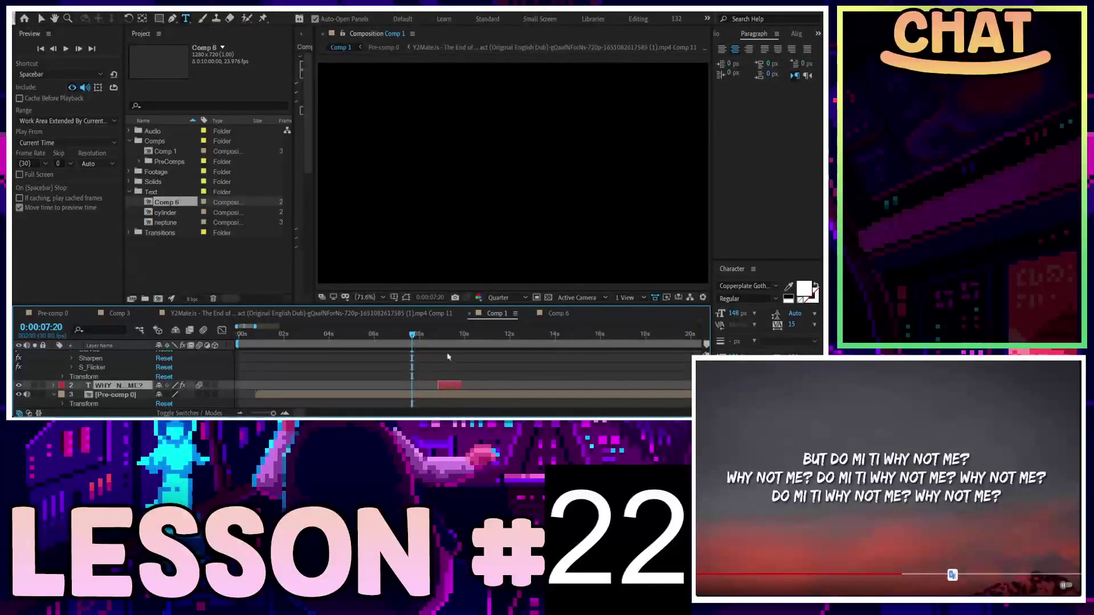
{"action": "key", "text": "space"}
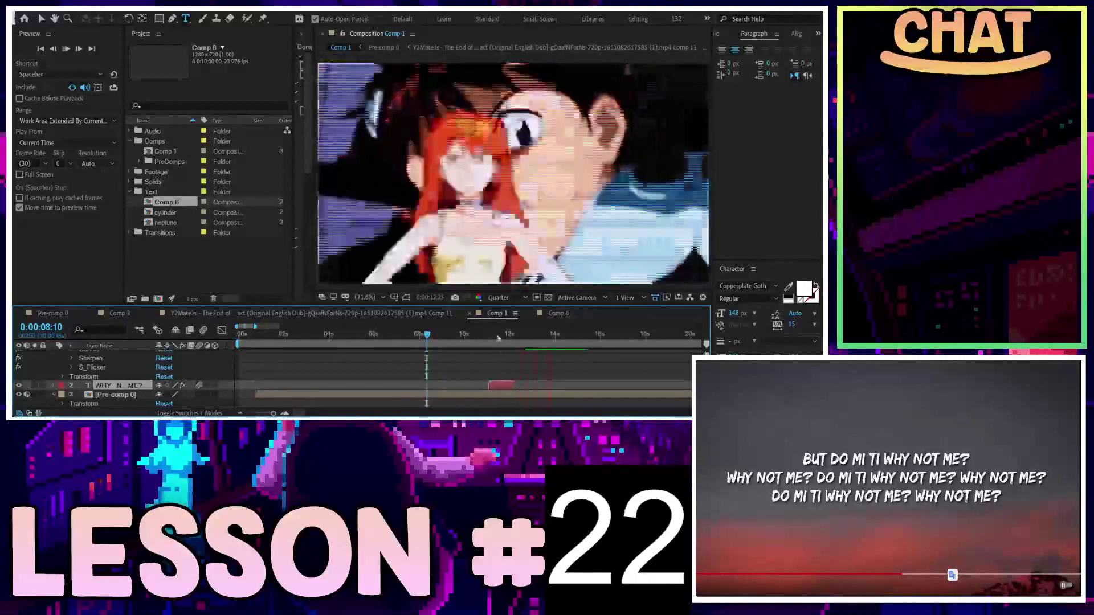
{"action": "left_click", "coordinate": [479, 335]}
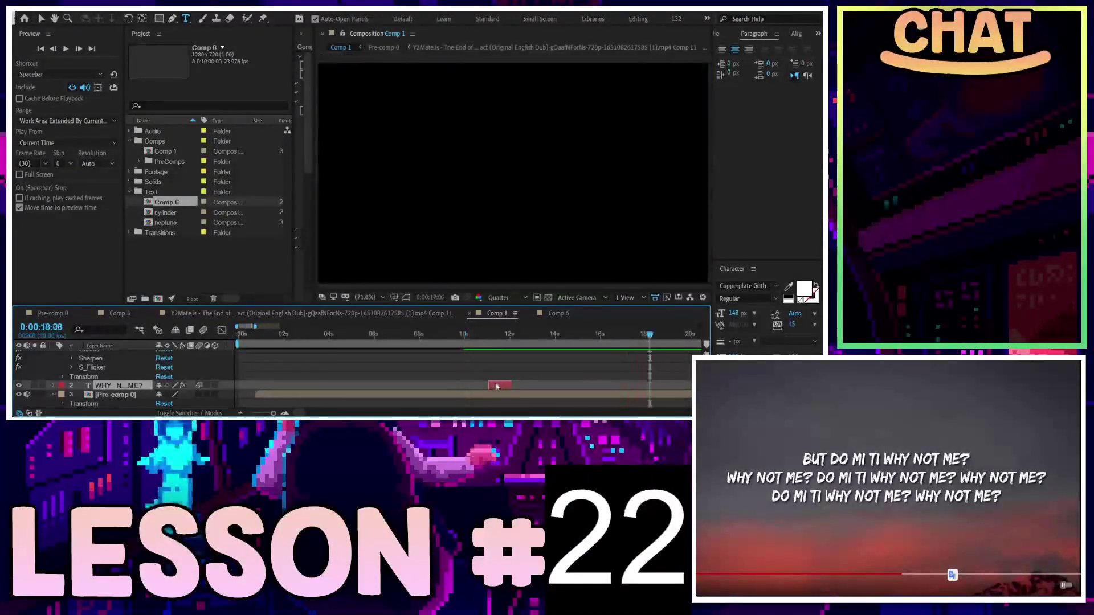
{"action": "left_click_drag", "start_coordinate": [496, 383], "coordinate": [622, 386]}
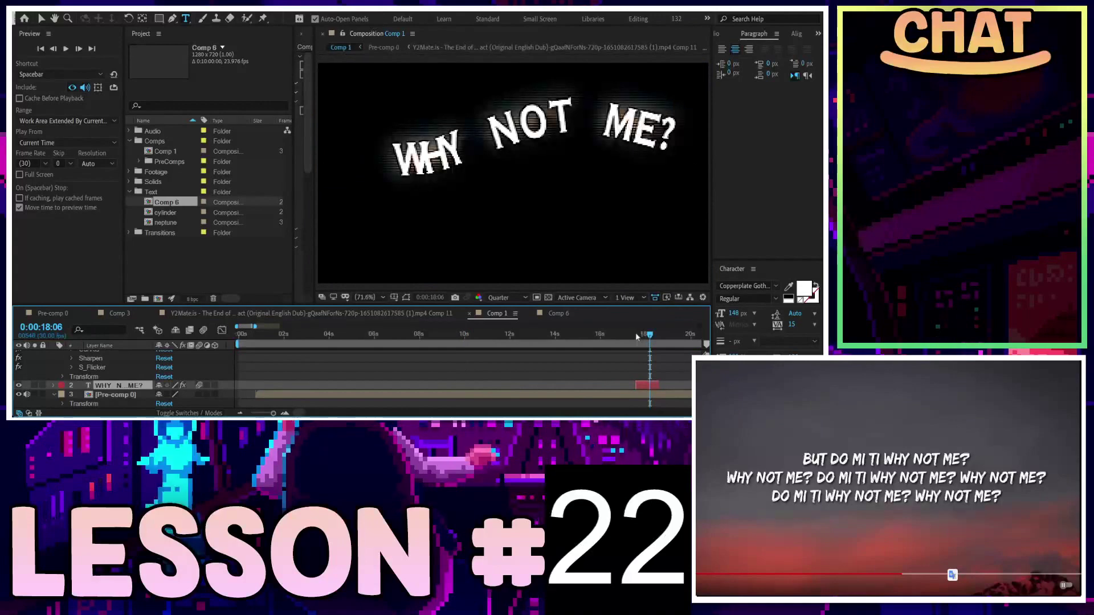
{"action": "left_click_drag", "start_coordinate": [637, 337], "coordinate": [629, 336]}
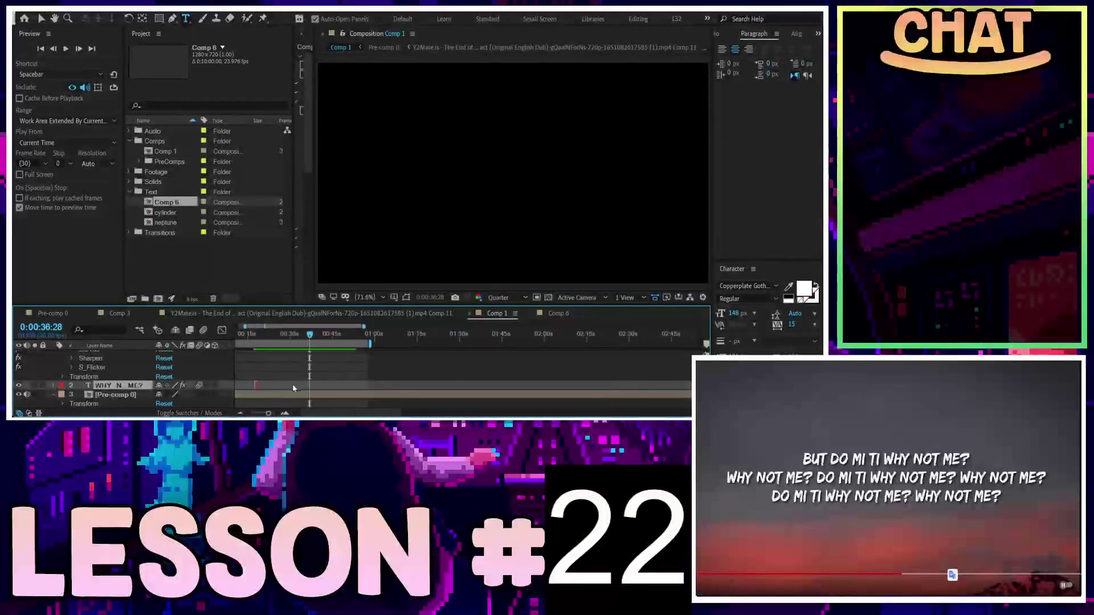
Step: Zoom the timeline out and preview the text animation from about 4 seconds
{"action": "key", "text": "minus"}
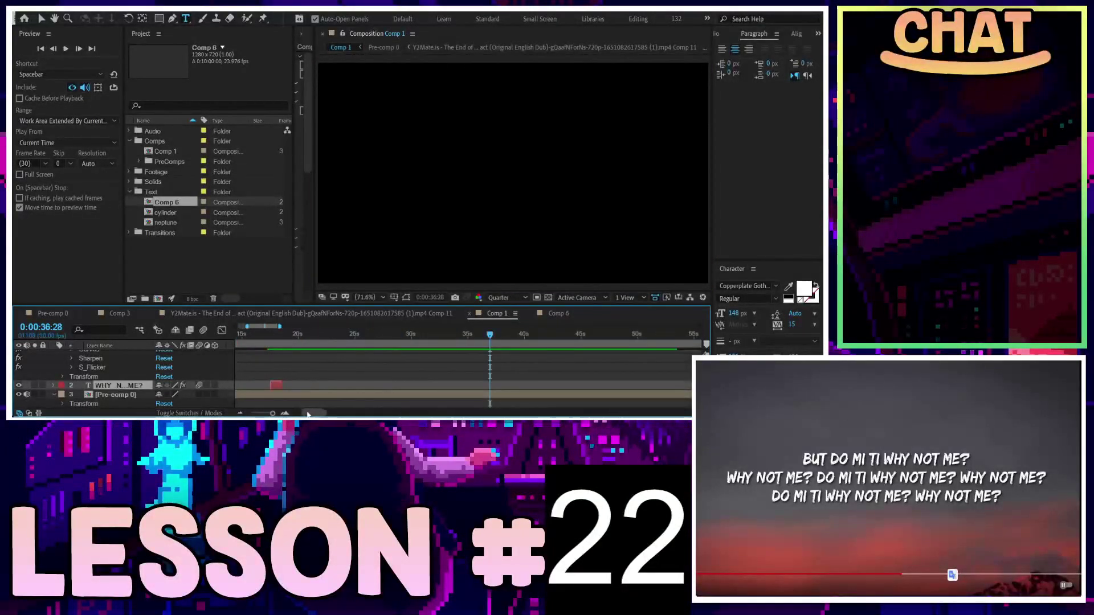
{"action": "scroll", "coordinate": [355, 386], "scroll_direction": "up", "scroll_amount": 3}
{"action": "scroll", "coordinate": [311, 384], "scroll_direction": "left", "scroll_amount": 5}
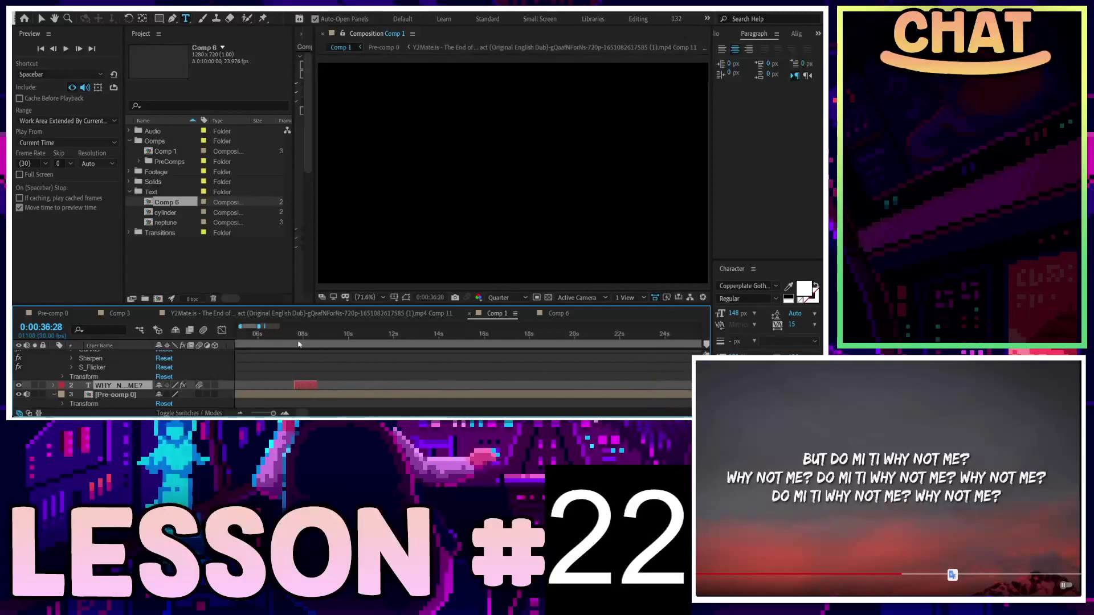
{"action": "key", "text": "Home"}
{"action": "left_click", "coordinate": [316, 335]}
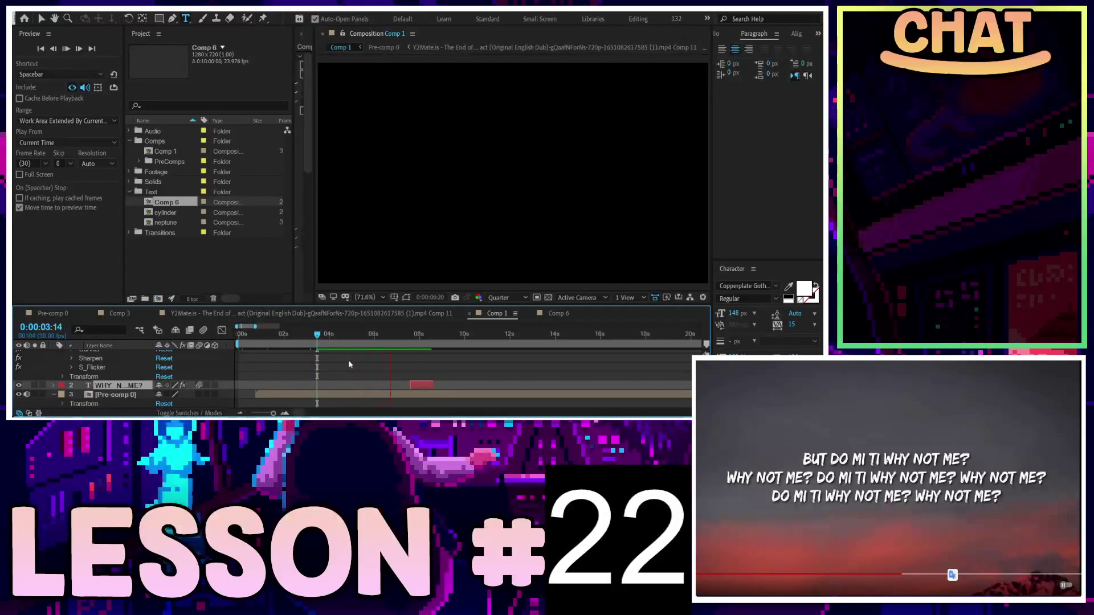
{"action": "key", "text": "space"}
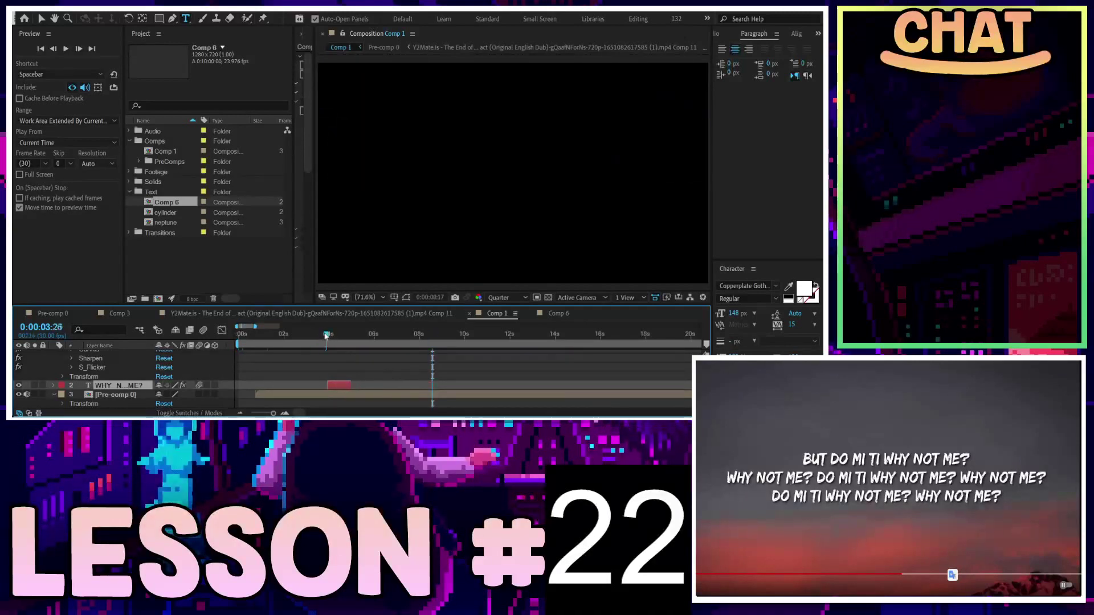
{"action": "left_click", "coordinate": [325, 334]}
{"action": "key", "text": "space"}
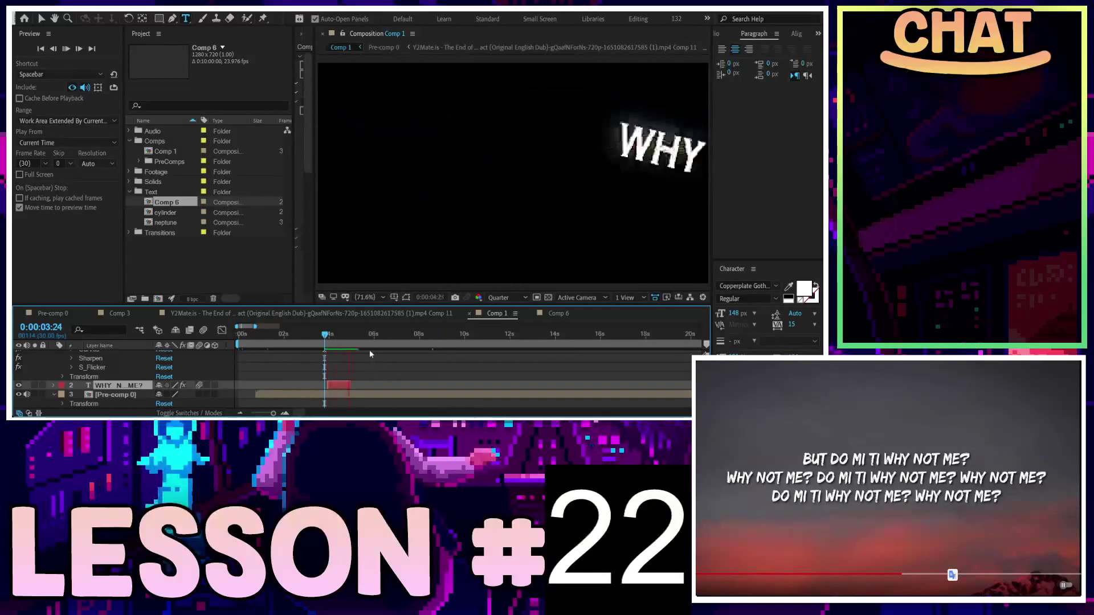
Step: Shift the WHY NOT ME? layer to start around 7 seconds and preview the new timing
{"action": "left_click_drag", "start_coordinate": [343, 384], "coordinate": [401, 385]}
{"action": "key", "text": "space"}
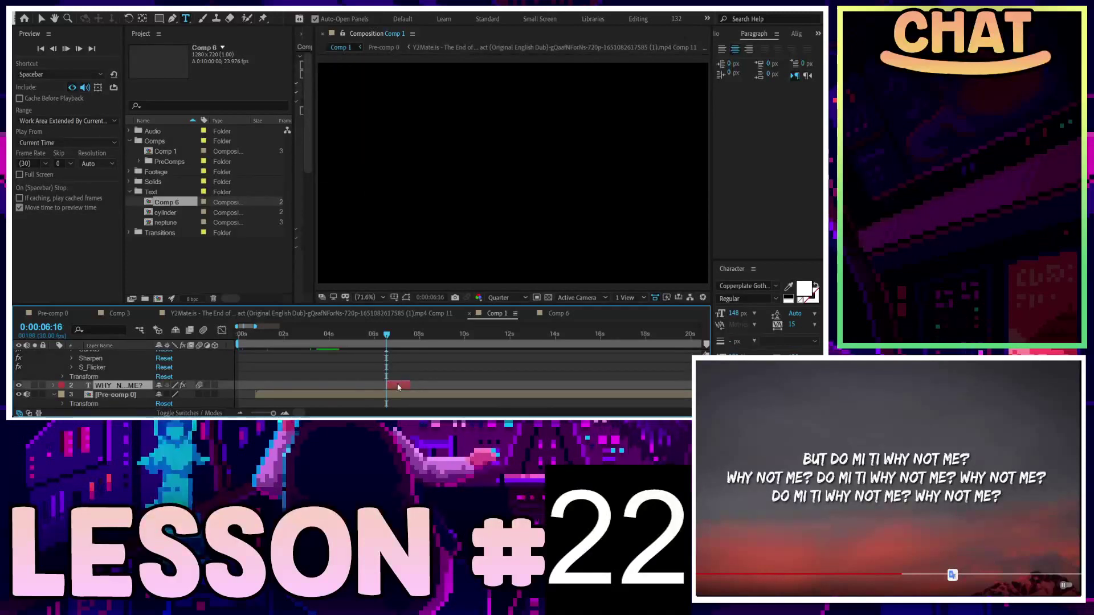
{"action": "key", "text": "space"}
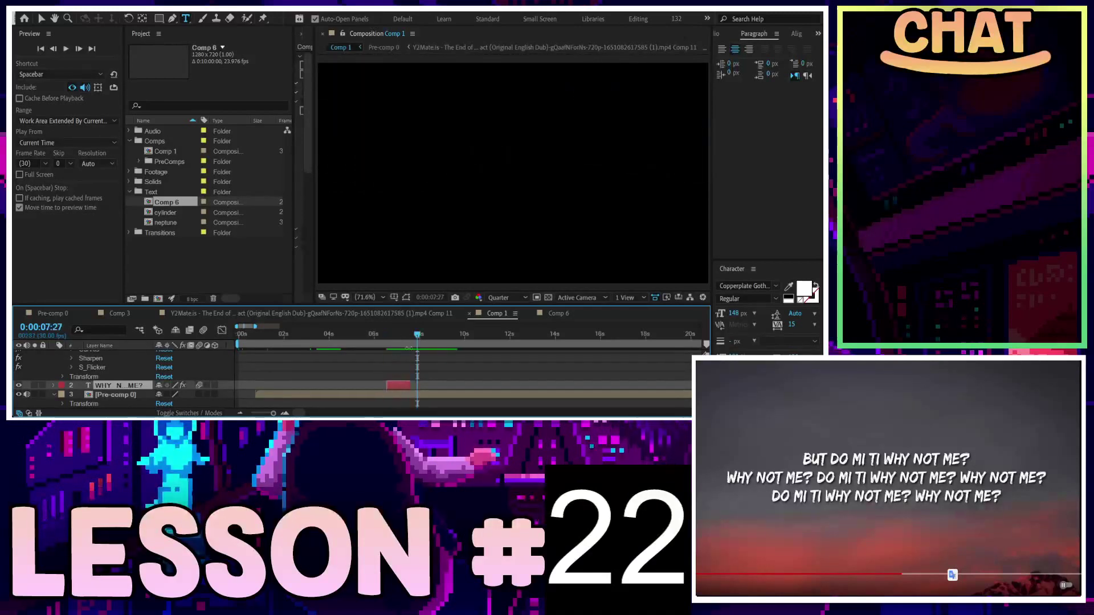
{"action": "left_click_drag", "start_coordinate": [402, 388], "coordinate": [412, 388]}
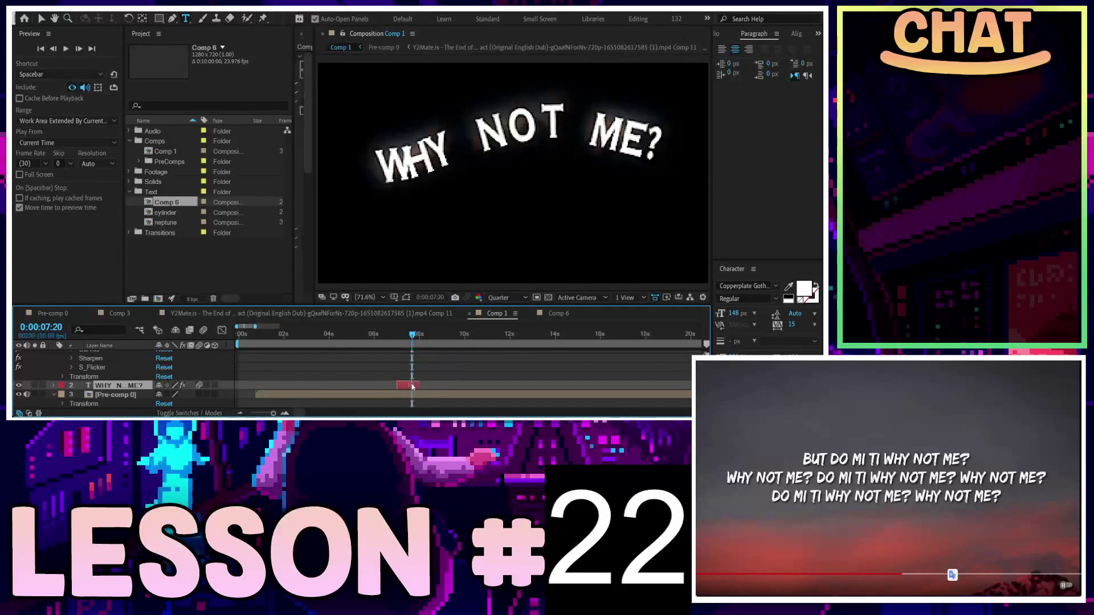
Step: Delete WHY from the text so the layer reads 'NOT ME?', checking it at 7 seconds
{"action": "key", "text": "t"}
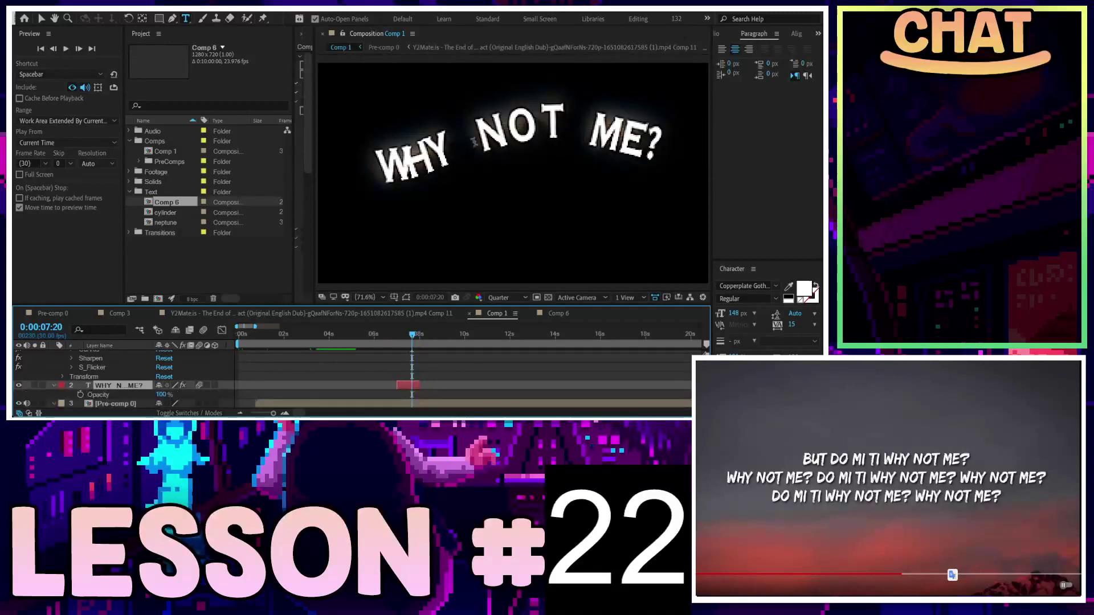
{"action": "left_click_drag", "start_coordinate": [468, 144], "coordinate": [336, 176]}
{"action": "key", "text": "BackSpace"}
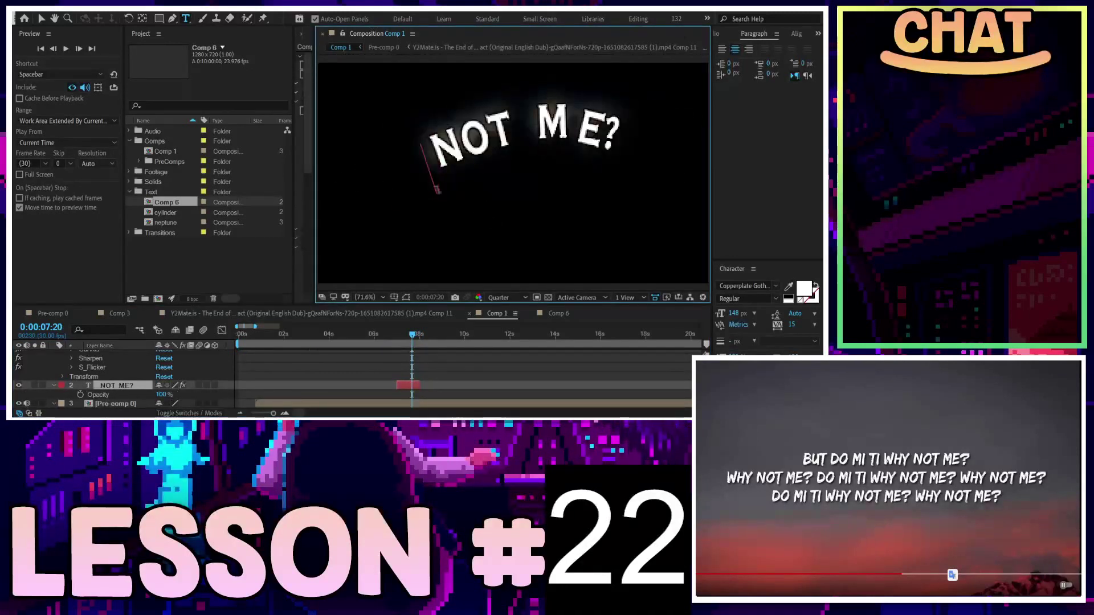
{"action": "left_click", "coordinate": [389, 335]}
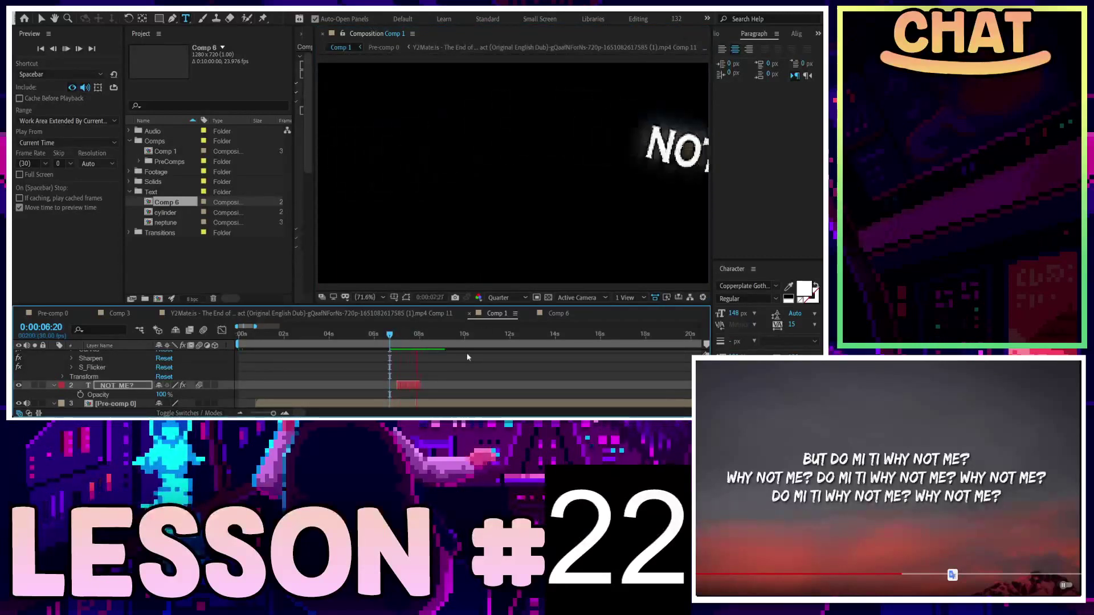
{"action": "left_click", "coordinate": [391, 335]}
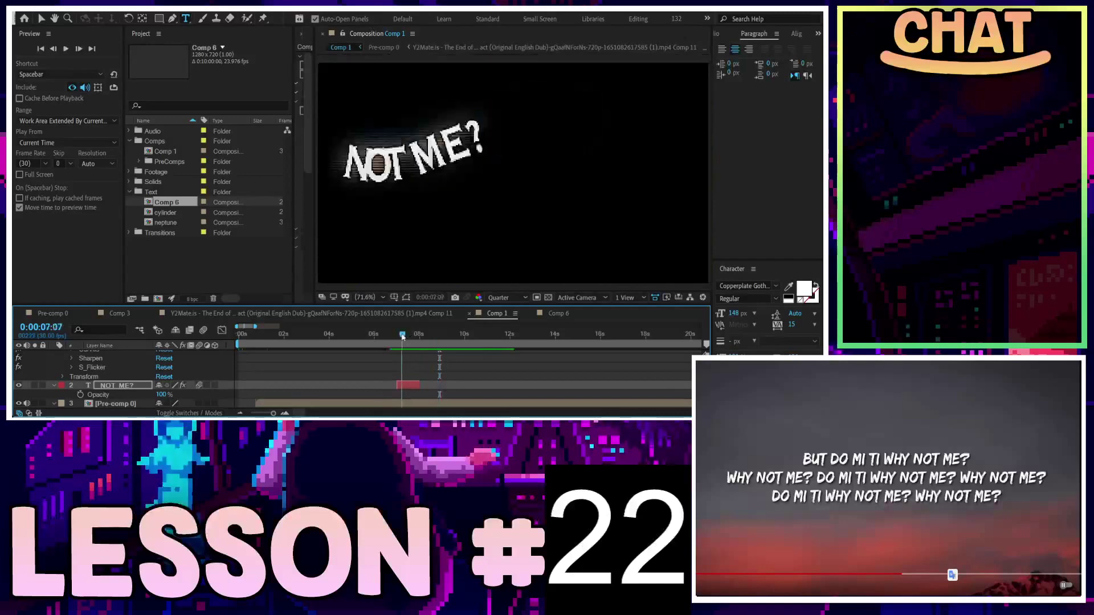
Step: Switch back to the Selection tool and duplicate the NOT ME? layer
{"action": "key", "text": "v"}
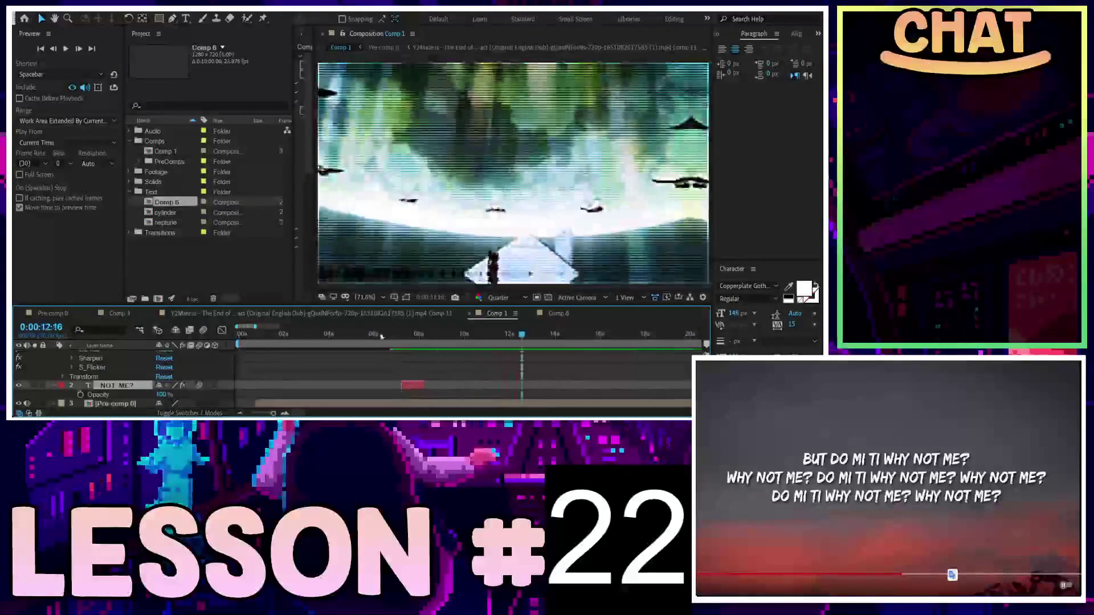
{"action": "left_click", "coordinate": [267, 334]}
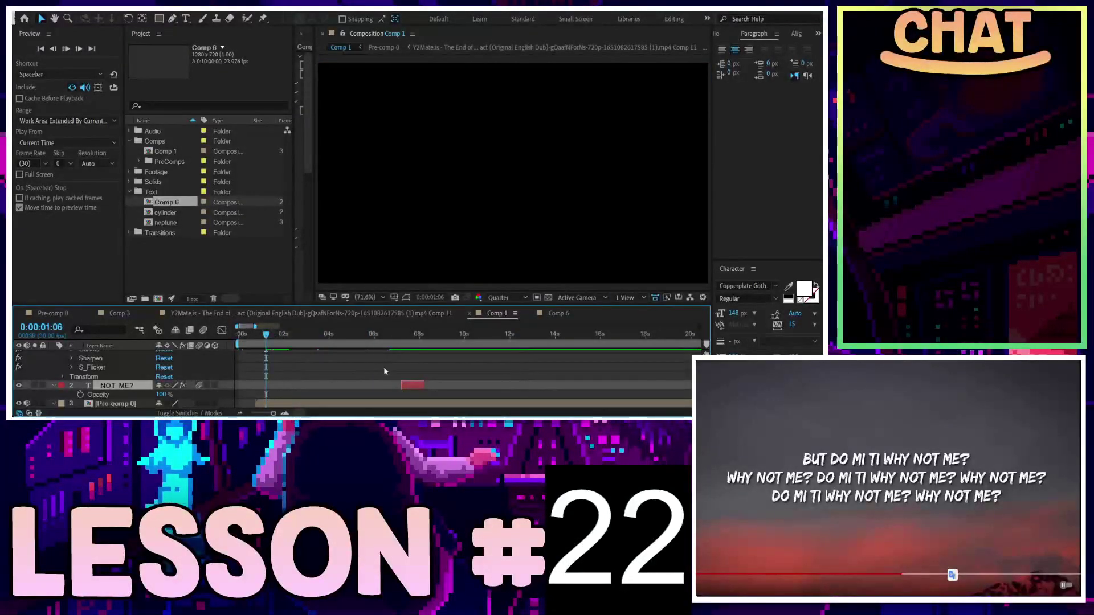
{"action": "key", "text": "space"}
{"action": "key", "text": "ctrl+d"}
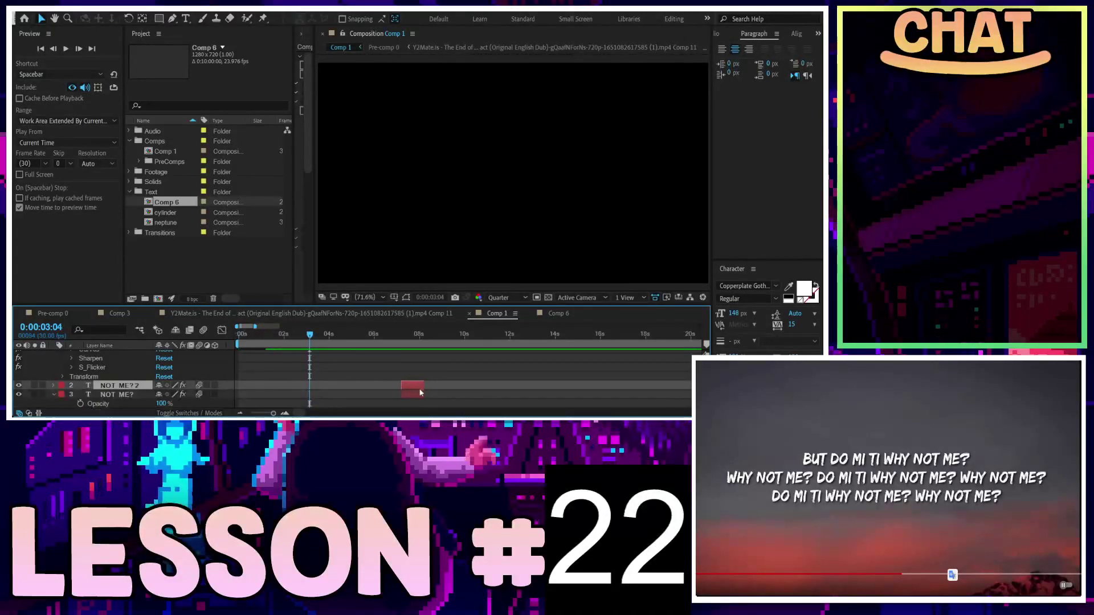
Step: Move the original NOT ME? layer to start at 3 seconds, preview it, then go back to the start
{"action": "left_click", "coordinate": [412, 393]}
{"action": "left_click_drag", "start_coordinate": [412, 394], "coordinate": [314, 399]}
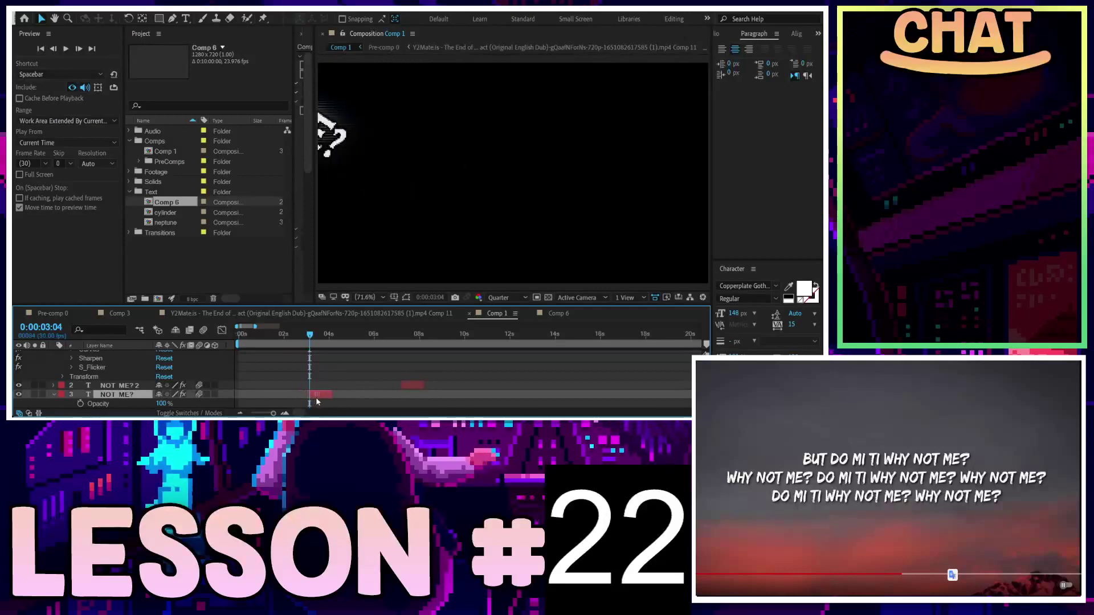
{"action": "key", "text": "space"}
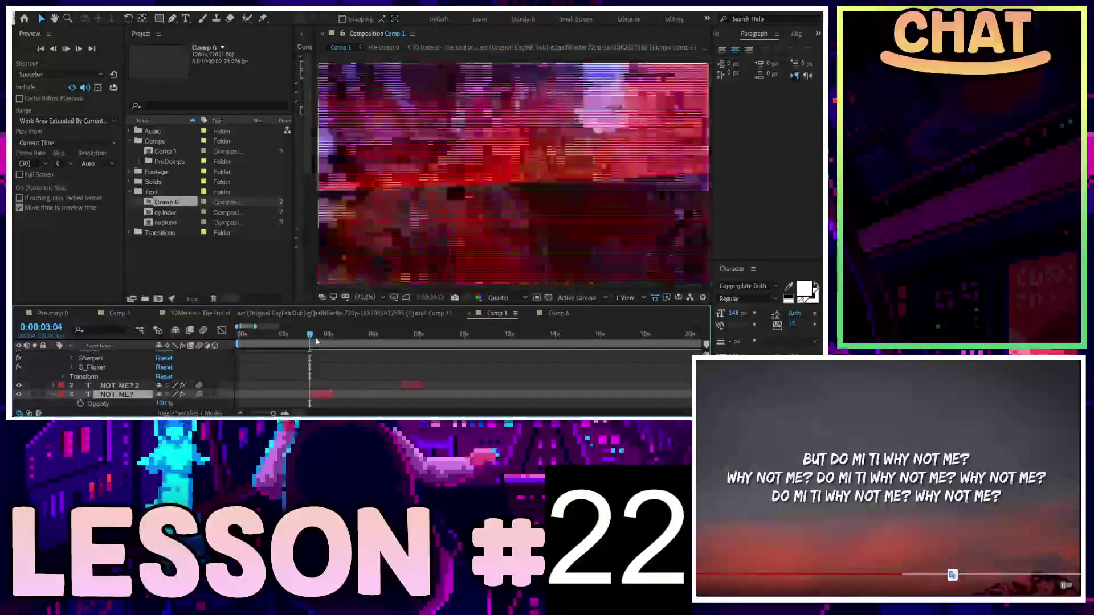
{"action": "key", "text": "space"}
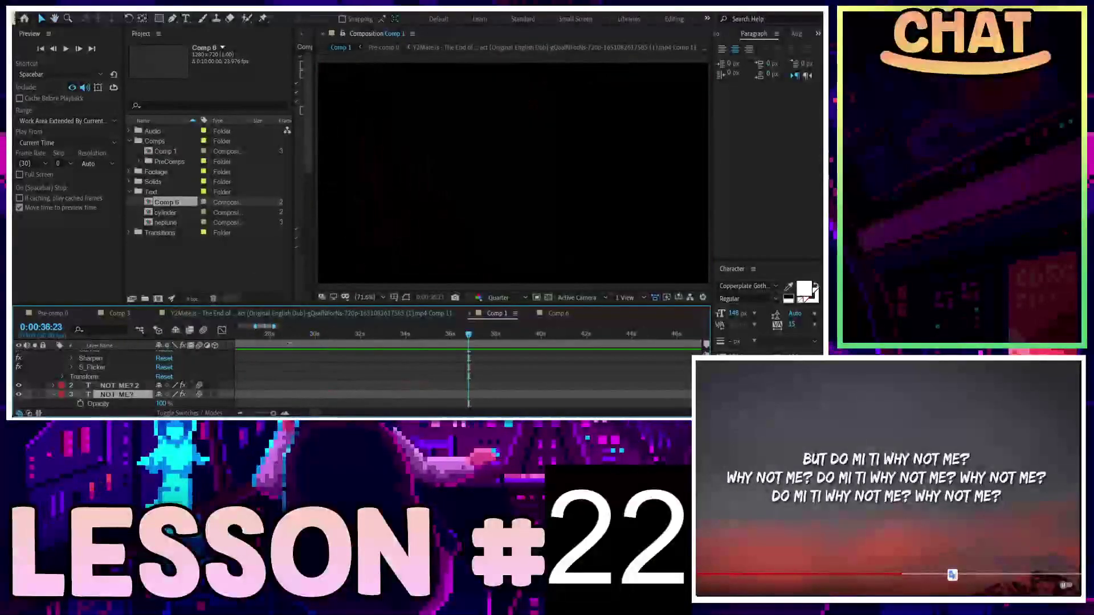
{"action": "scroll", "coordinate": [340, 387], "scroll_direction": "down", "scroll_amount": 5}
{"action": "key", "text": "Home"}
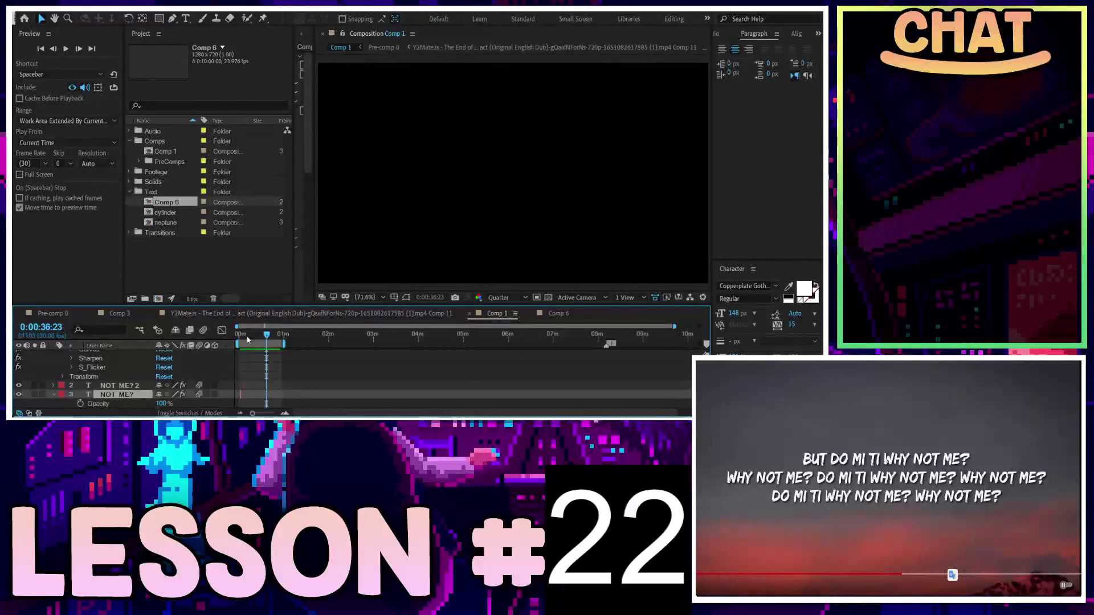